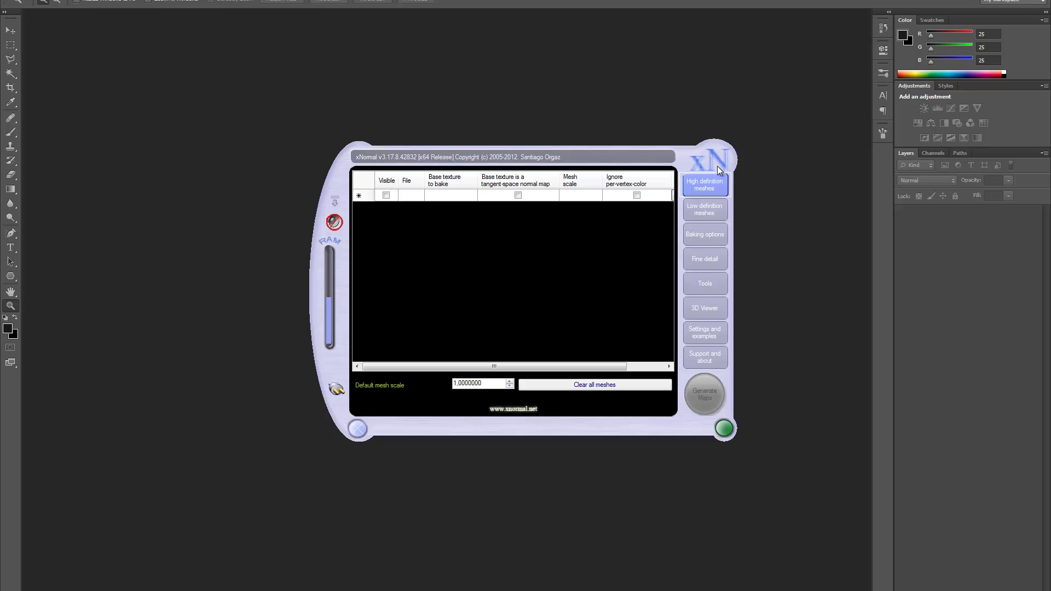
{"action": "left_click", "coordinate": [698, 206]}
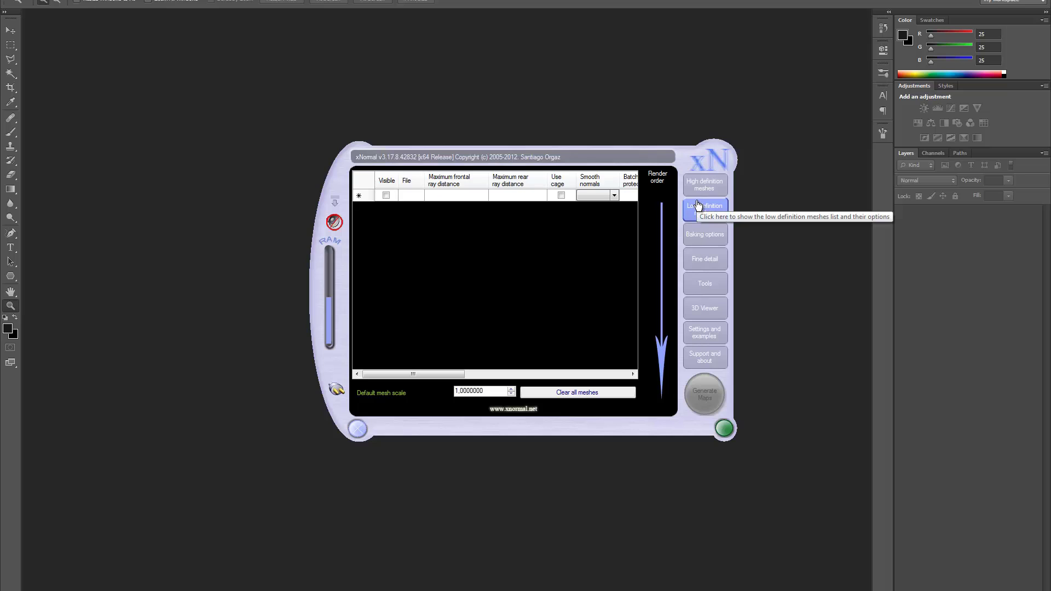
{"action": "left_click", "coordinate": [703, 236]}
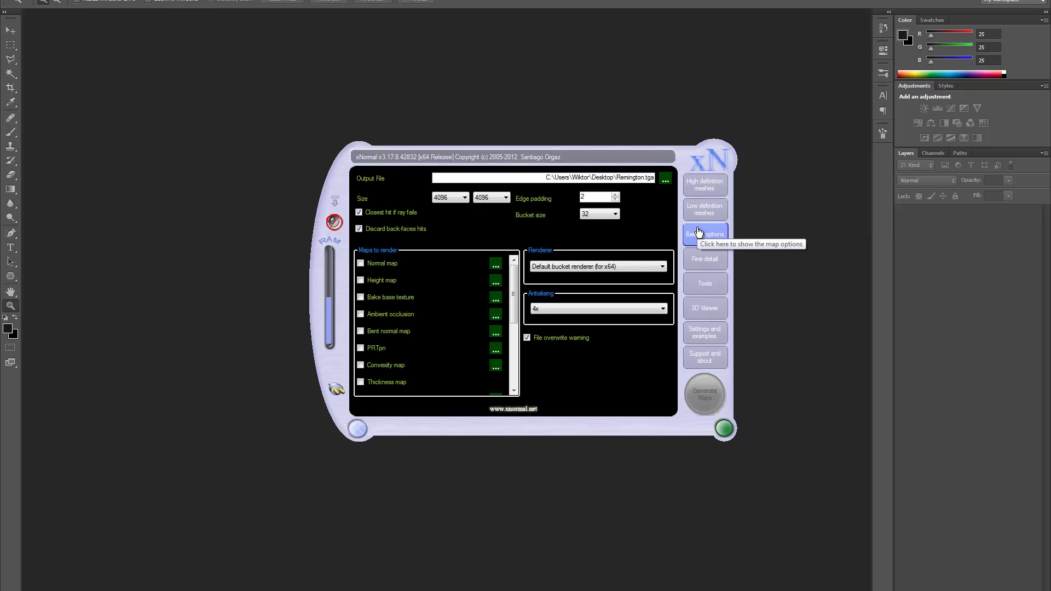
Step: Add the High OBJ file from the Quixel Promotional Art > Remington Super 770 > OBJ folder as a high definition mesh
{"action": "left_click", "coordinate": [711, 195]}
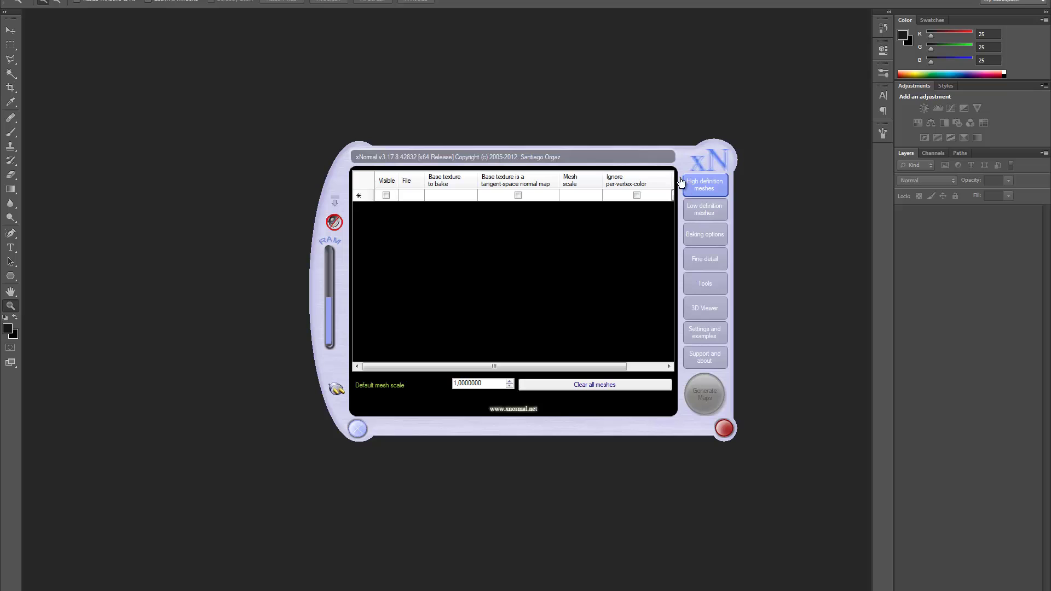
{"action": "right_click", "coordinate": [436, 246]}
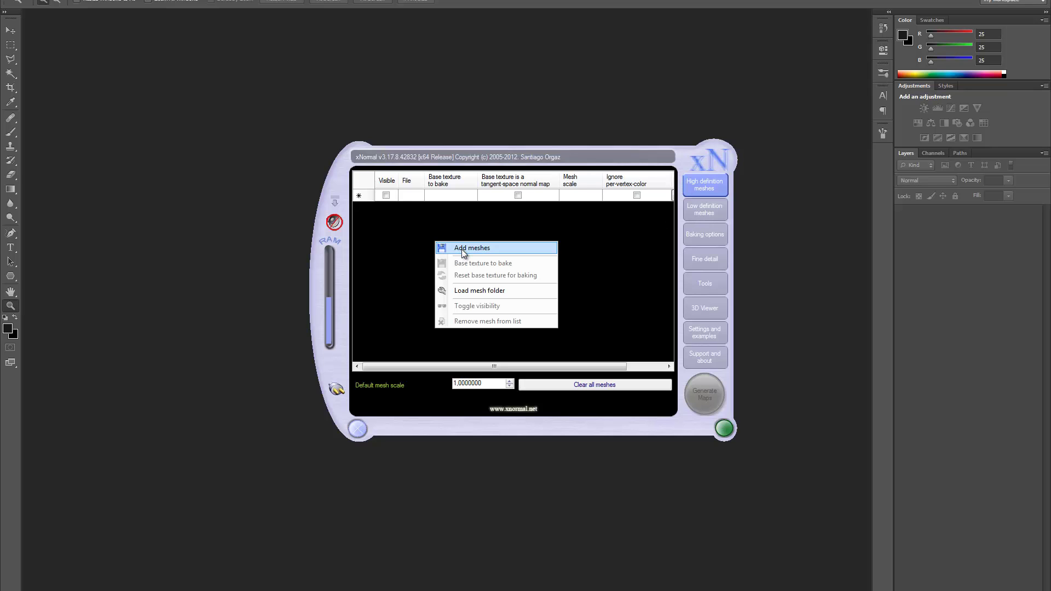
{"action": "left_click", "coordinate": [494, 247]}
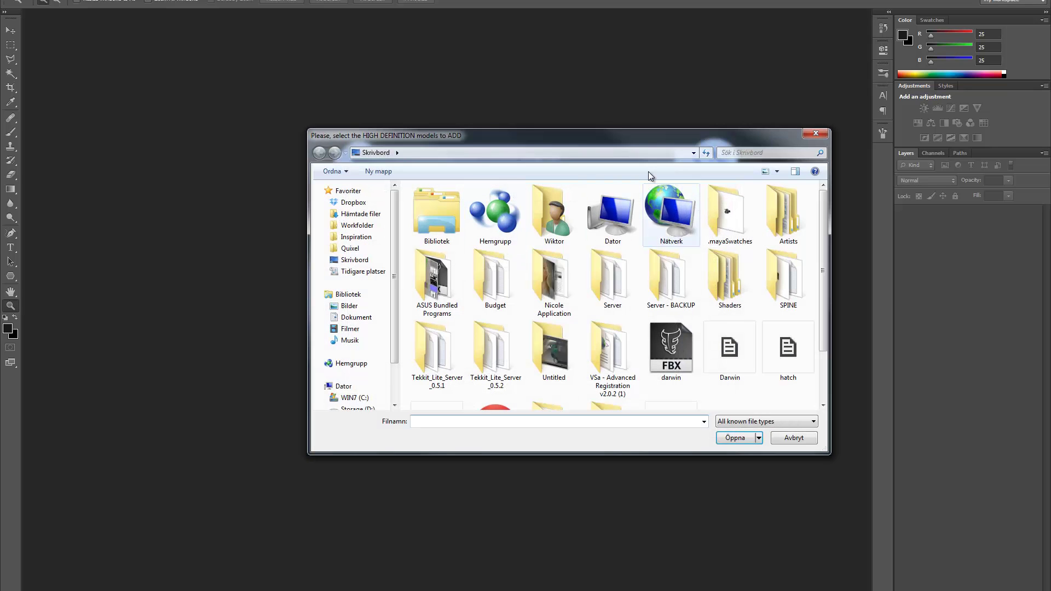
{"action": "left_click", "coordinate": [350, 248]}
{"action": "double_click", "coordinate": [445, 306]}
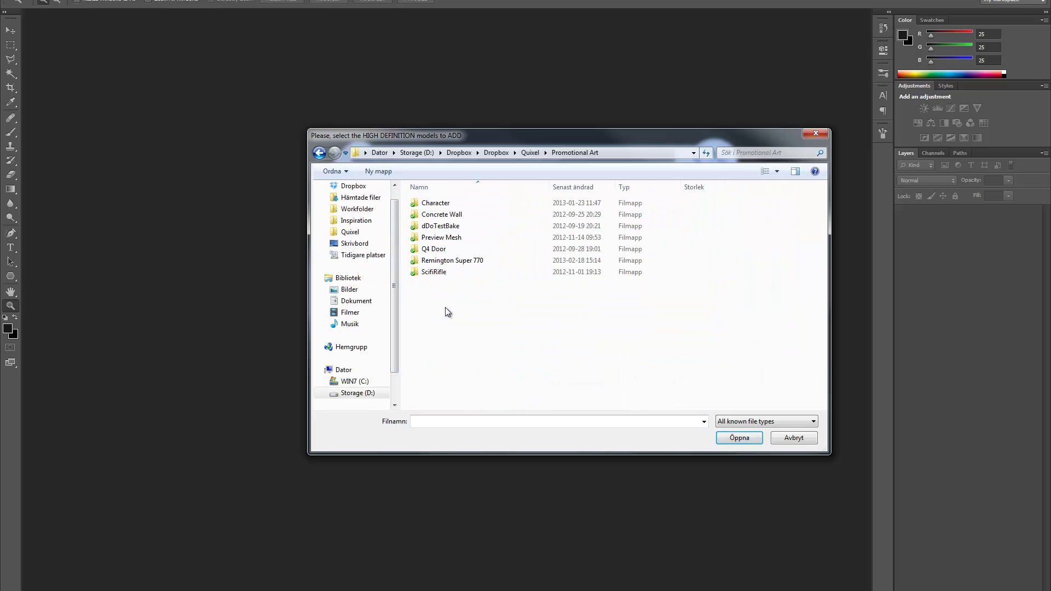
{"action": "double_click", "coordinate": [448, 258]}
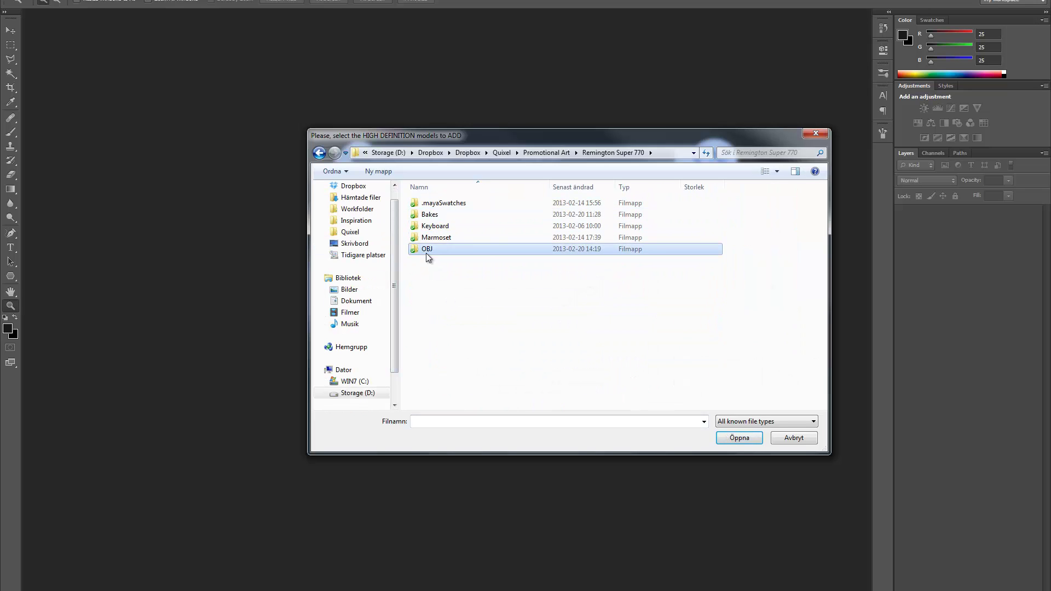
{"action": "double_click", "coordinate": [426, 252]}
{"action": "left_click", "coordinate": [437, 218]}
{"action": "double_click", "coordinate": [436, 218]}
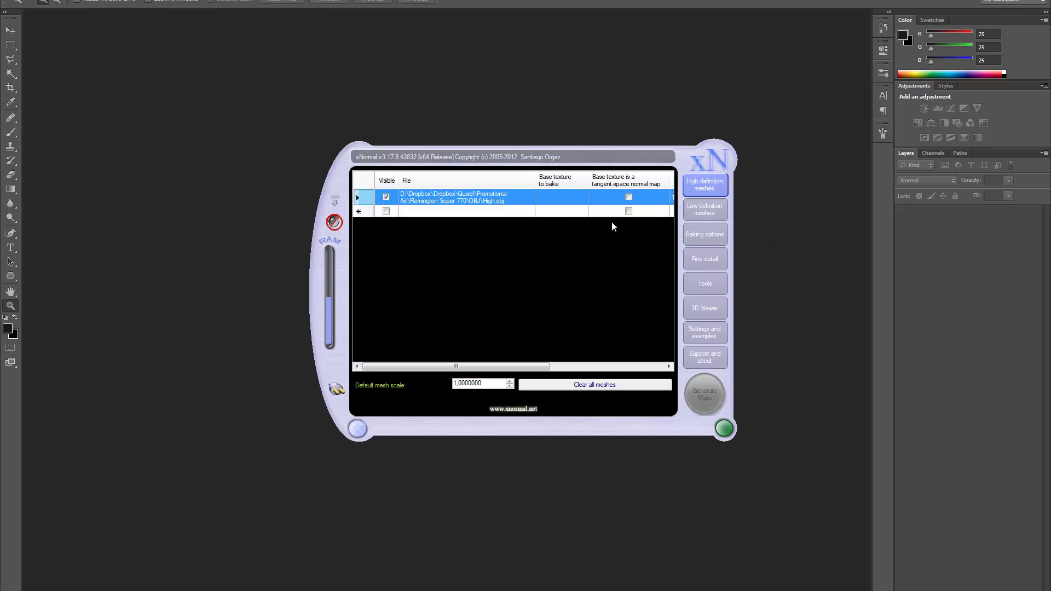
Step: Set the mesh scale of the high definition mesh to 10
{"action": "left_click_drag", "start_coordinate": [427, 370], "coordinate": [554, 370]}
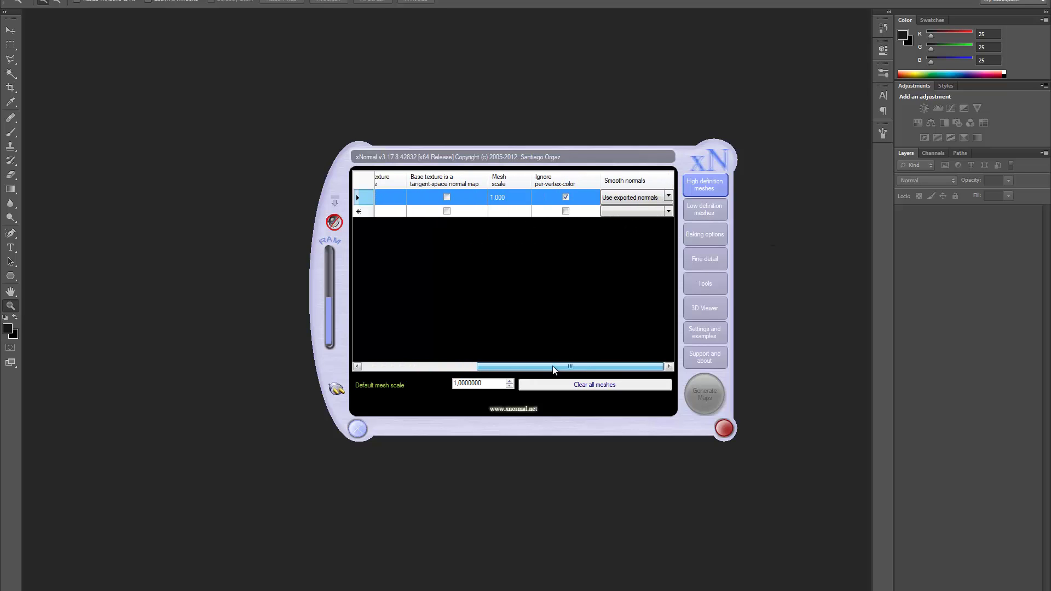
{"action": "left_click", "coordinate": [501, 197]}
{"action": "type", "text": "1"}
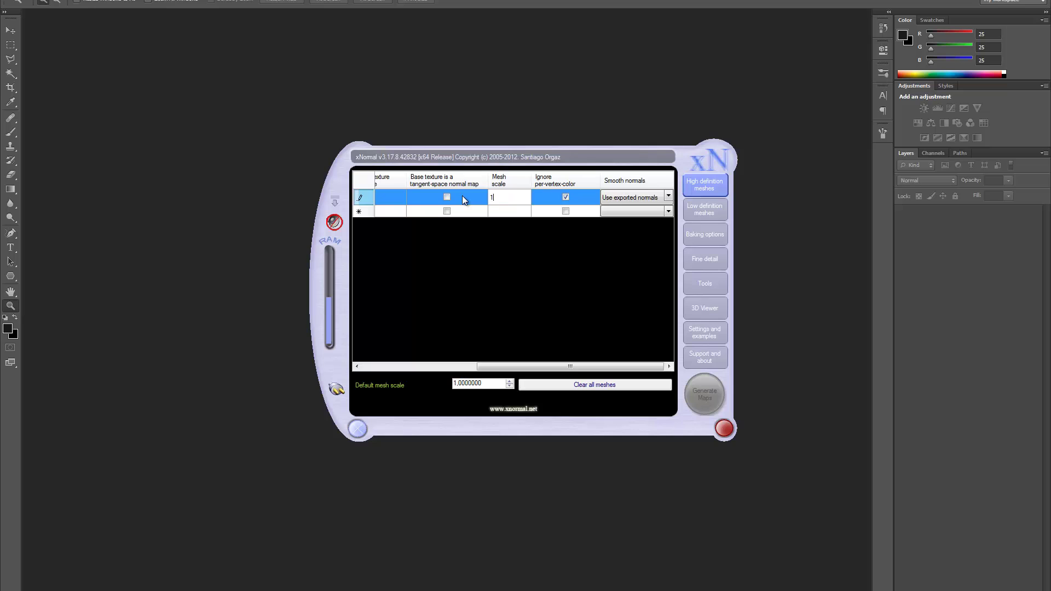
{"action": "type", "text": "0"}
{"action": "key", "text": "Return"}
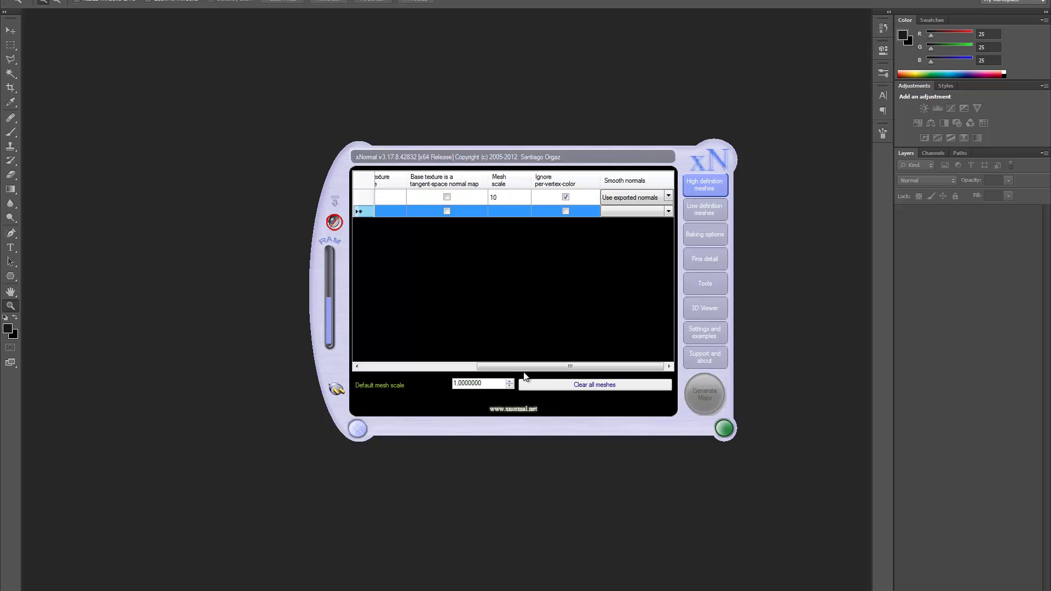
{"action": "left_click_drag", "start_coordinate": [527, 367], "coordinate": [392, 370]}
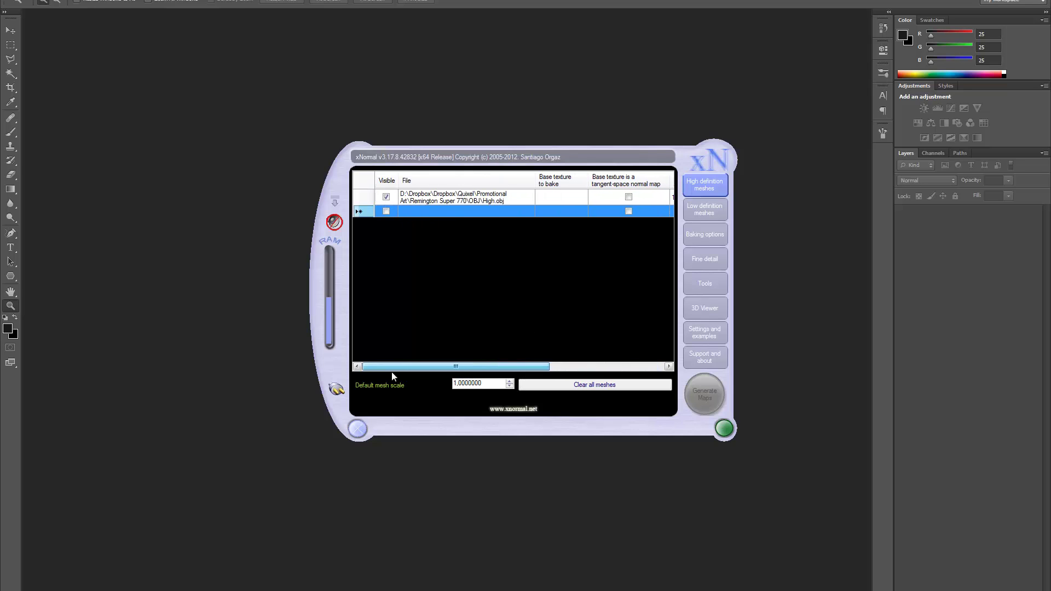
Step: Add the Lowpoly OBJ file from the same OBJ folder as a low definition mesh
{"action": "left_click", "coordinate": [692, 216]}
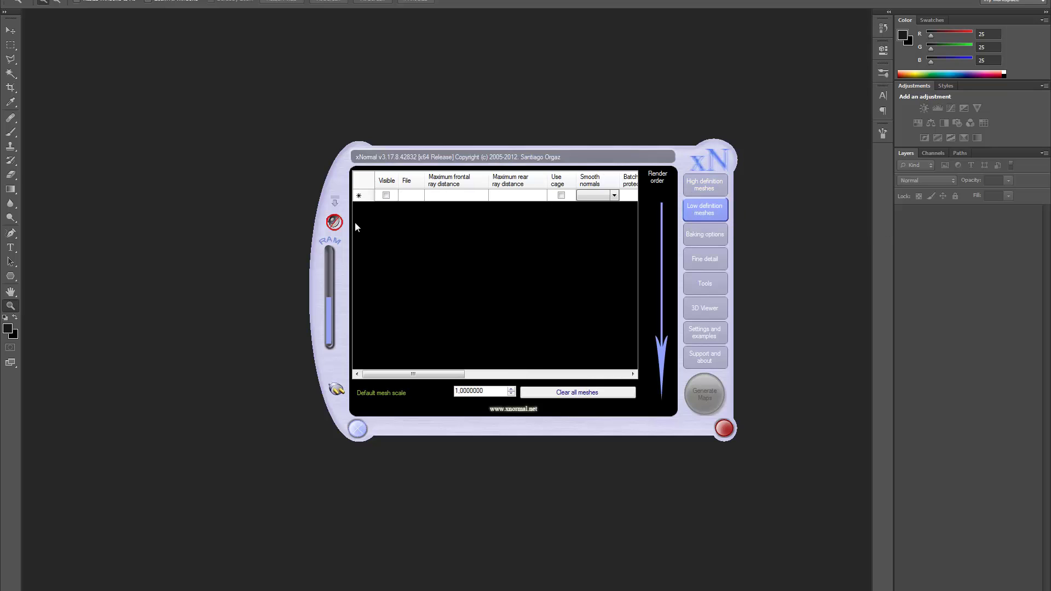
{"action": "right_click", "coordinate": [448, 243]}
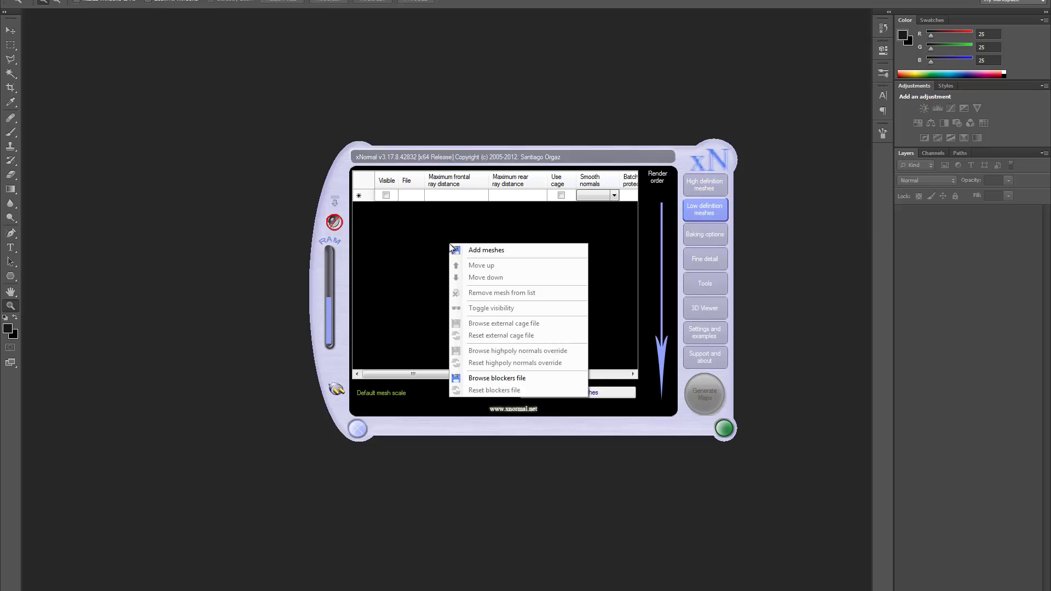
{"action": "left_click", "coordinate": [491, 251]}
{"action": "left_click", "coordinate": [689, 225]}
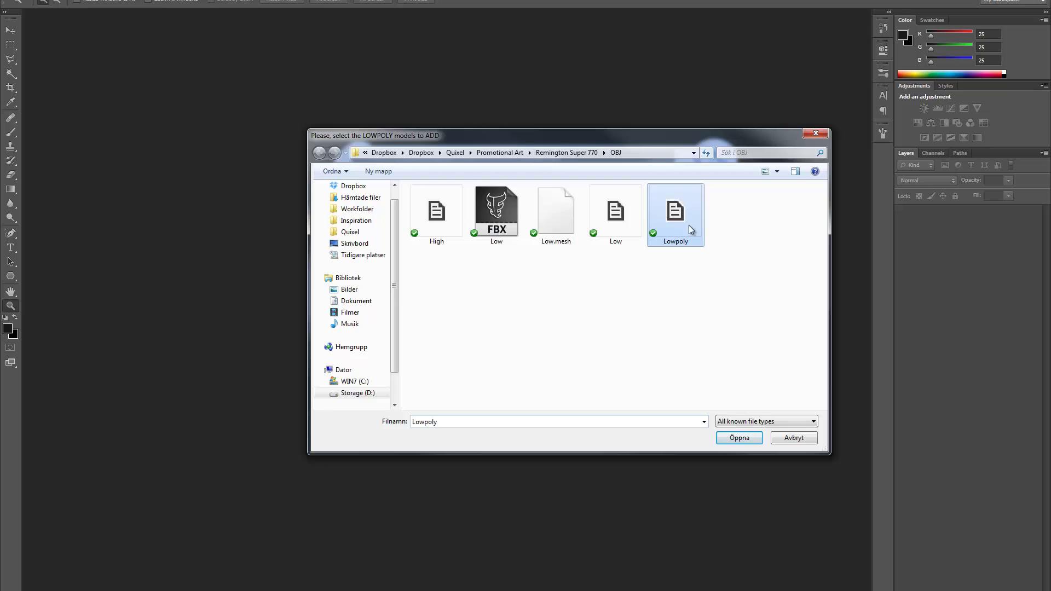
{"action": "double_click", "coordinate": [689, 225]}
Step: Set the mesh scale of the low definition mesh to 10
{"action": "left_click_drag", "start_coordinate": [427, 374], "coordinate": [595, 374]}
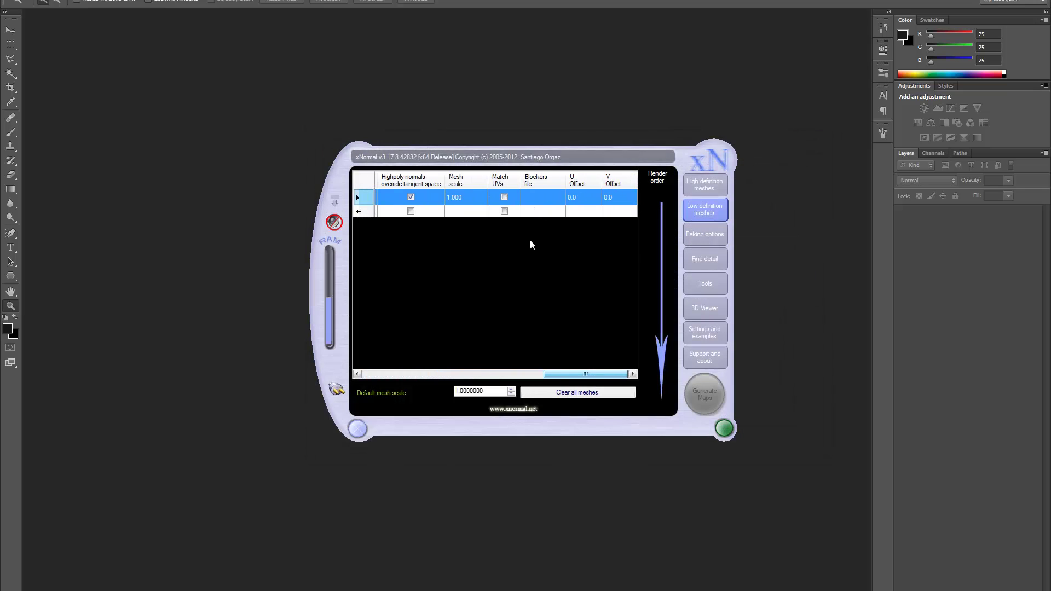
{"action": "left_click", "coordinate": [459, 198]}
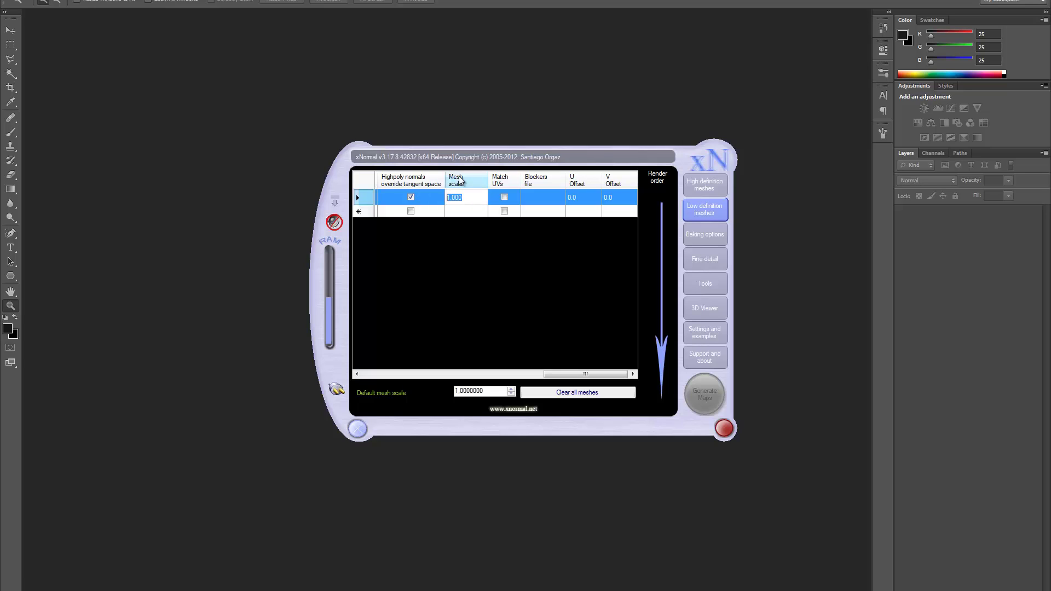
{"action": "type", "text": "10"}
{"action": "key", "text": "Return"}
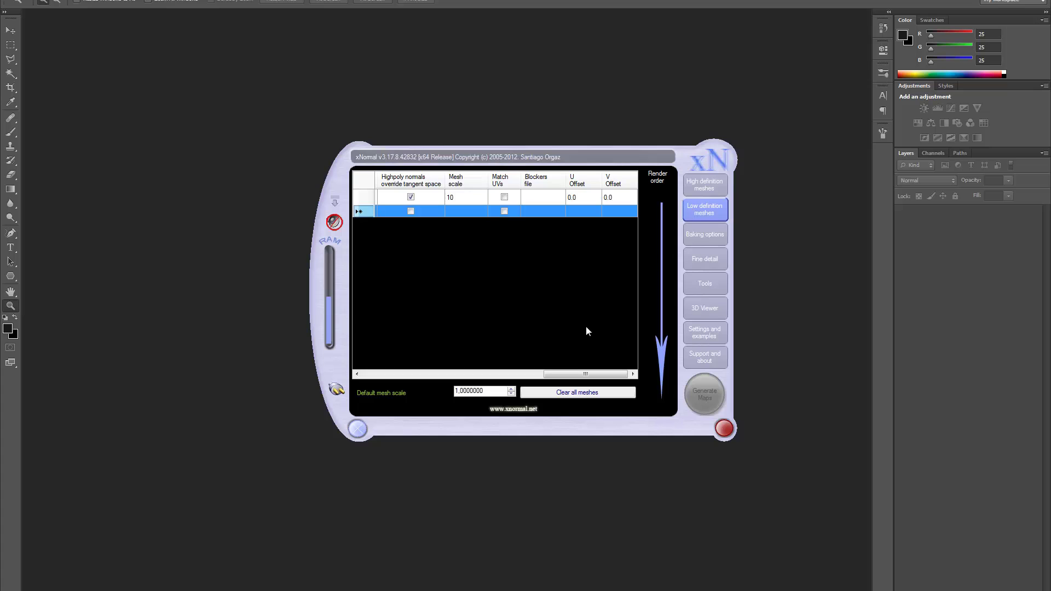
{"action": "left_click_drag", "start_coordinate": [585, 374], "coordinate": [382, 373]}
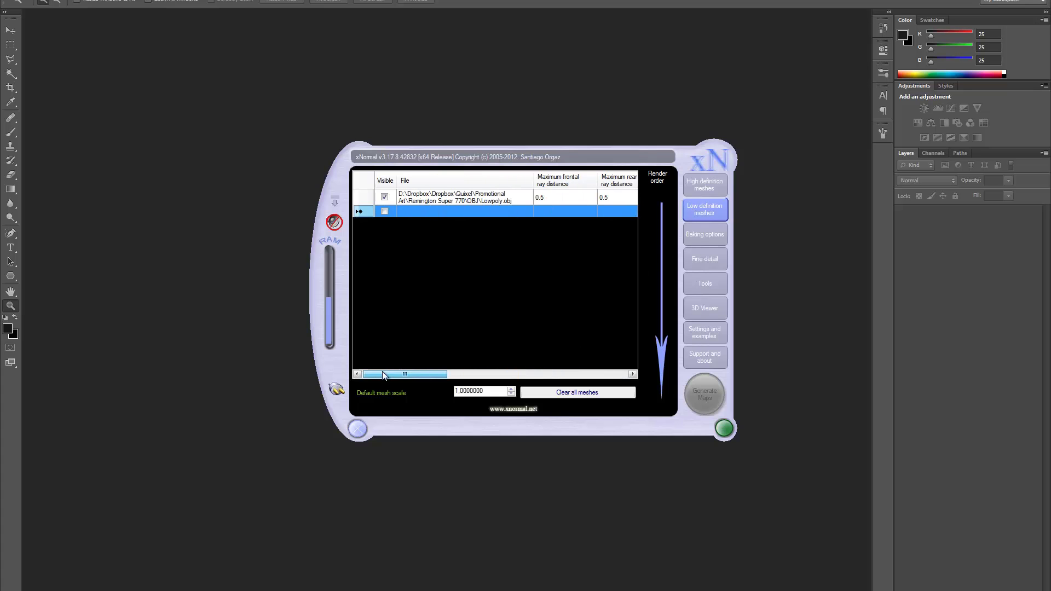
Step: Set the baking output file to Remington on the desktop in TGA format
{"action": "left_click", "coordinate": [705, 238]}
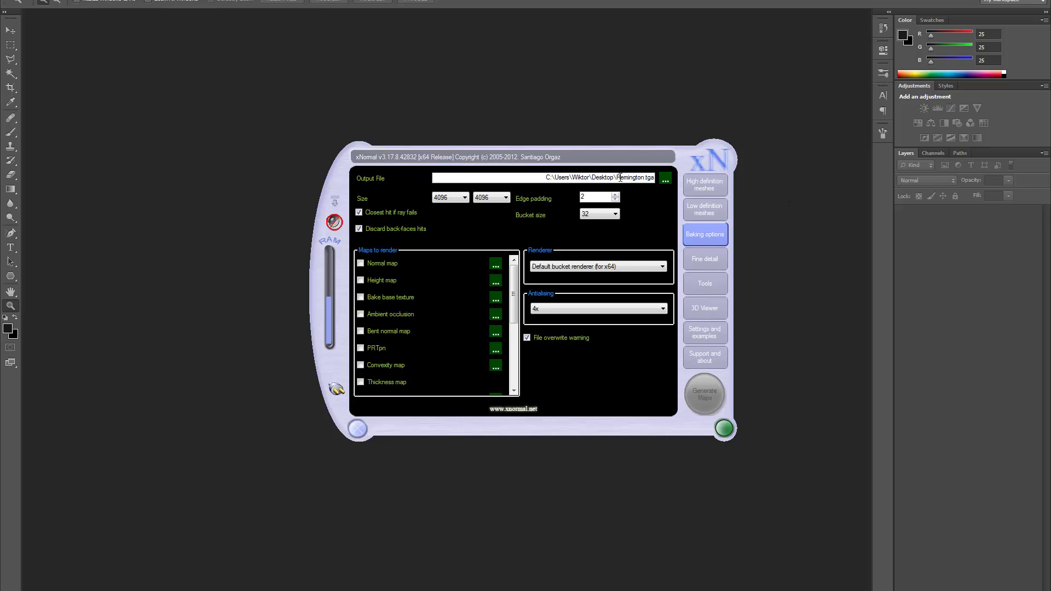
{"action": "left_click_drag", "start_coordinate": [617, 177], "coordinate": [646, 176]}
{"action": "left_click", "coordinate": [624, 180]}
{"action": "left_click", "coordinate": [665, 180]}
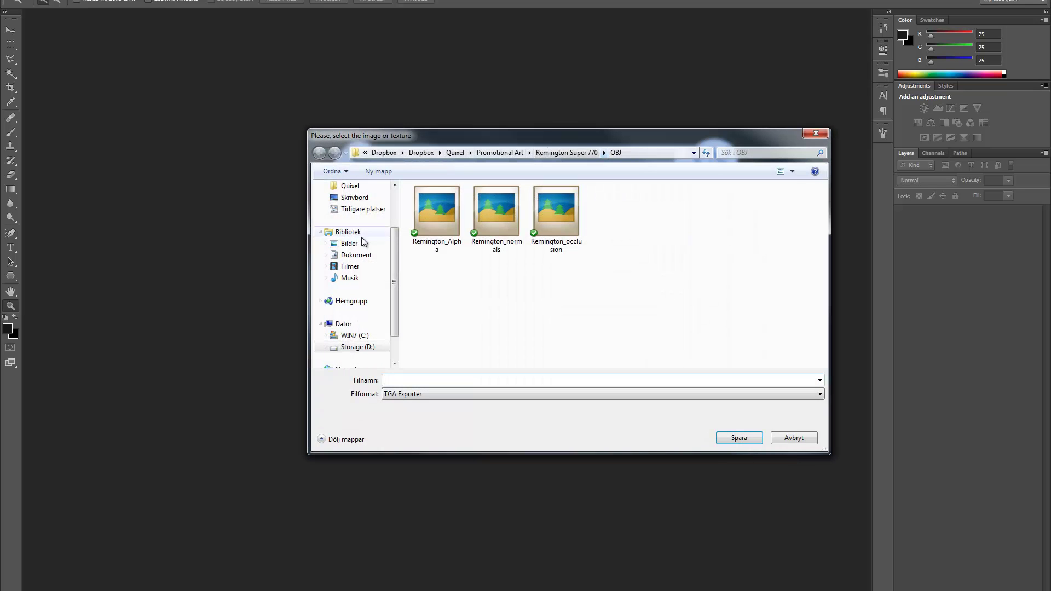
{"action": "left_click", "coordinate": [354, 197]}
{"action": "left_click", "coordinate": [410, 381]}
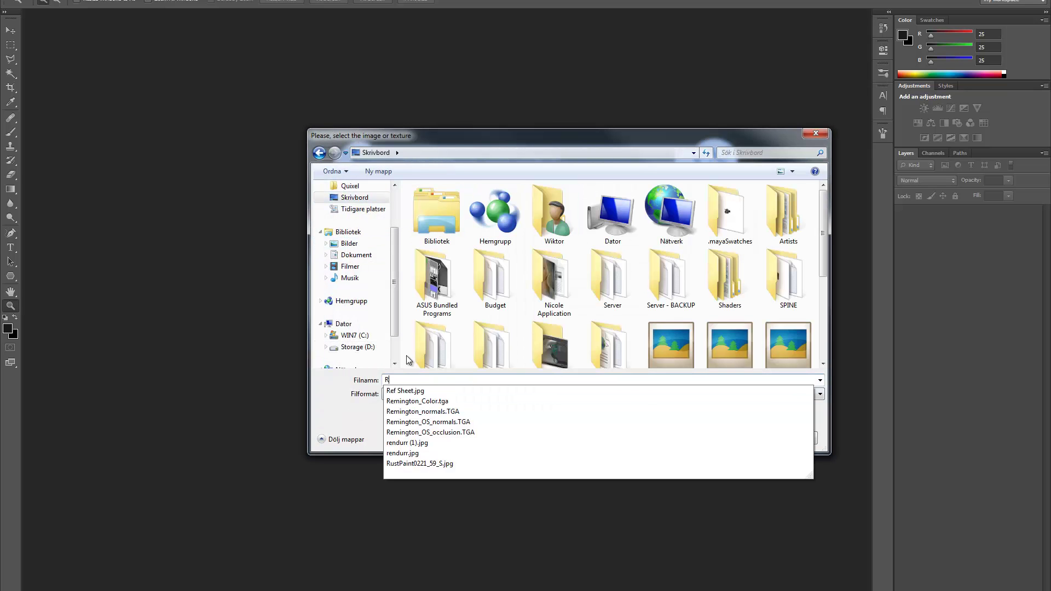
{"action": "type", "text": "Remington"}
{"action": "key", "text": "Return"}
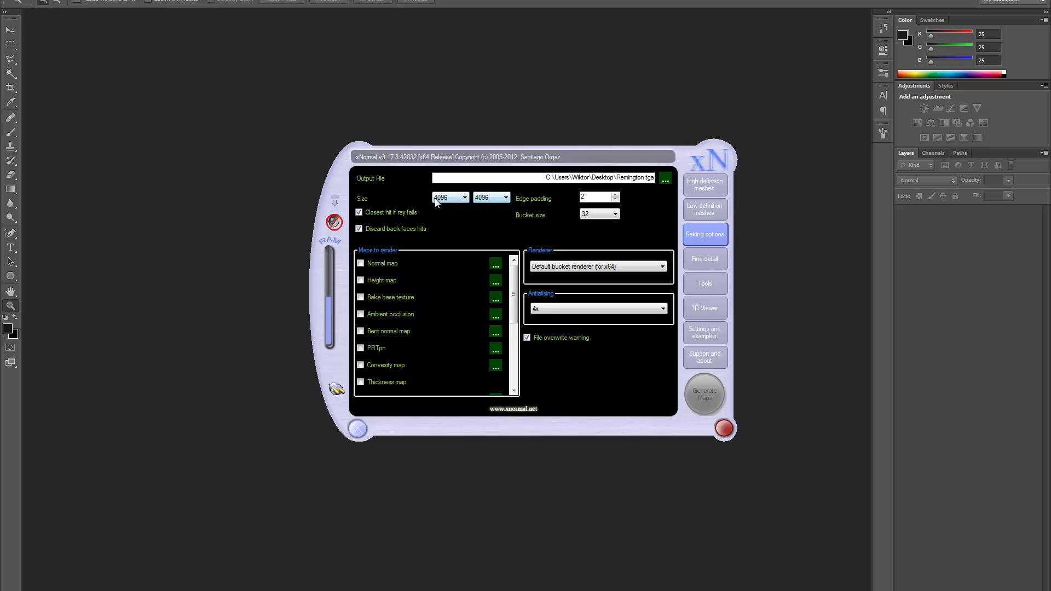
Step: Enable the normal map for rendering and review its swizzle coordinate and tangent space options
{"action": "left_click", "coordinate": [481, 198]}
{"action": "left_click", "coordinate": [361, 265]}
{"action": "mouse_move", "coordinate": [514, 273]}
{"action": "left_mouse_down"}
{"action": "mouse_move", "coordinate": [513, 355]}
{"action": "mouse_move", "coordinate": [514, 271]}
{"action": "left_mouse_up"}
{"action": "left_click", "coordinate": [361, 264]}
{"action": "left_click", "coordinate": [495, 265]}
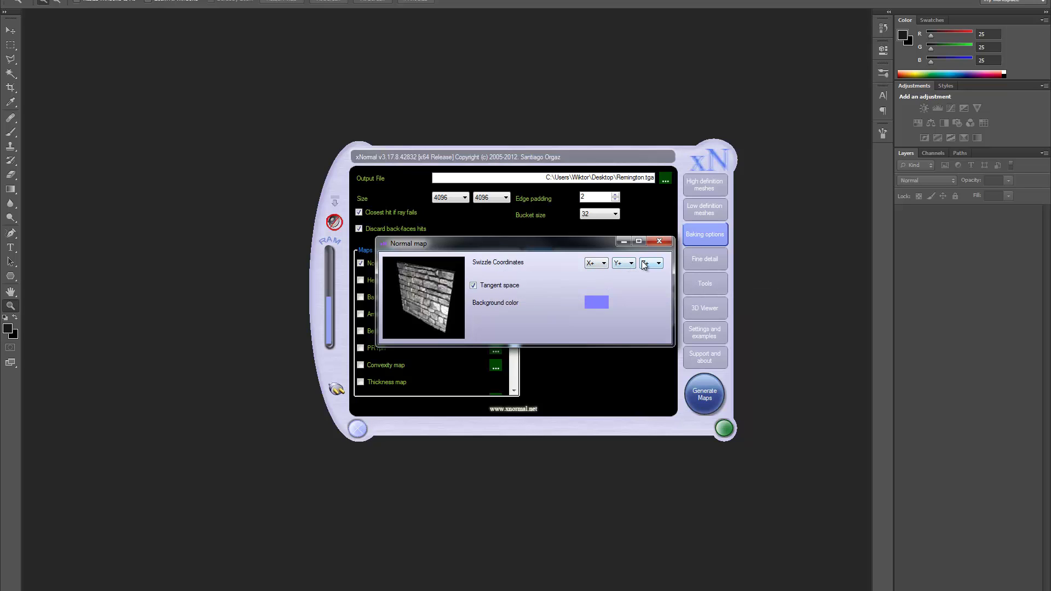
{"action": "left_click", "coordinate": [661, 240]}
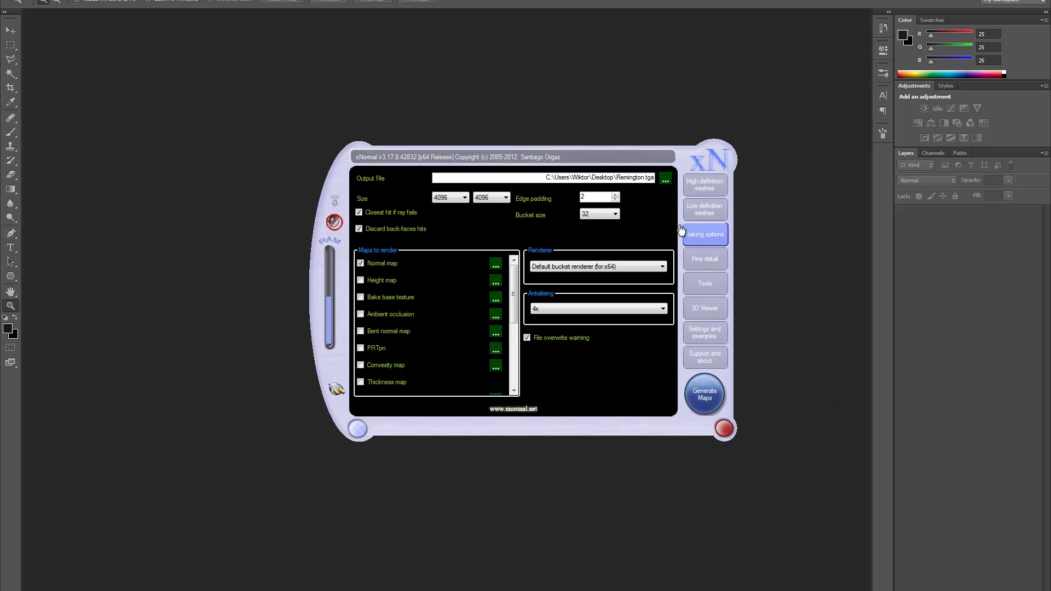
Step: Set the baking output file to RemingtonBakes on the desktop in TGA format
{"action": "left_click", "coordinate": [697, 389]}
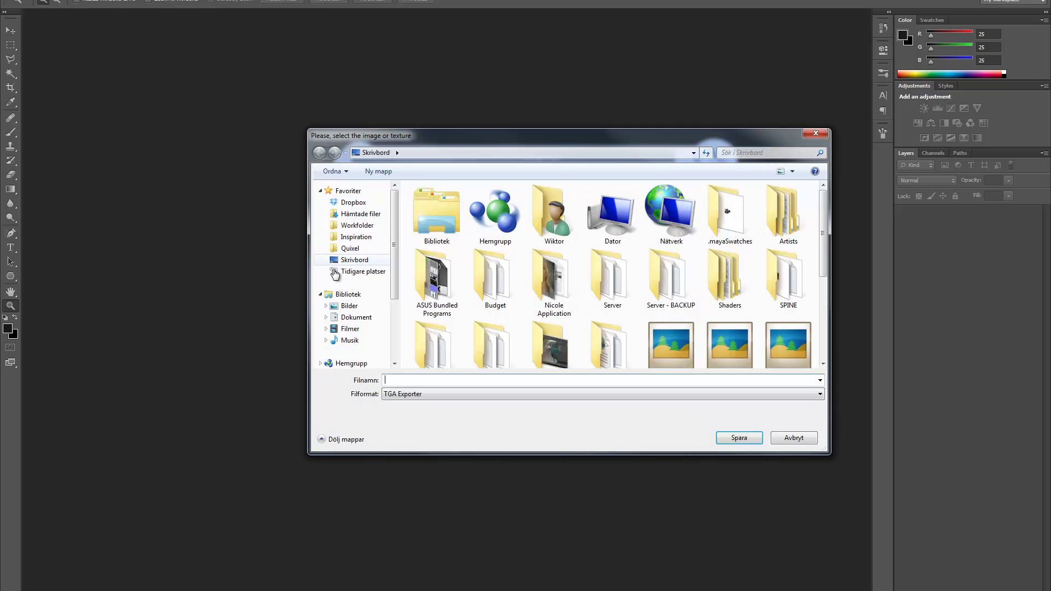
{"action": "type", "text": "Remin"}
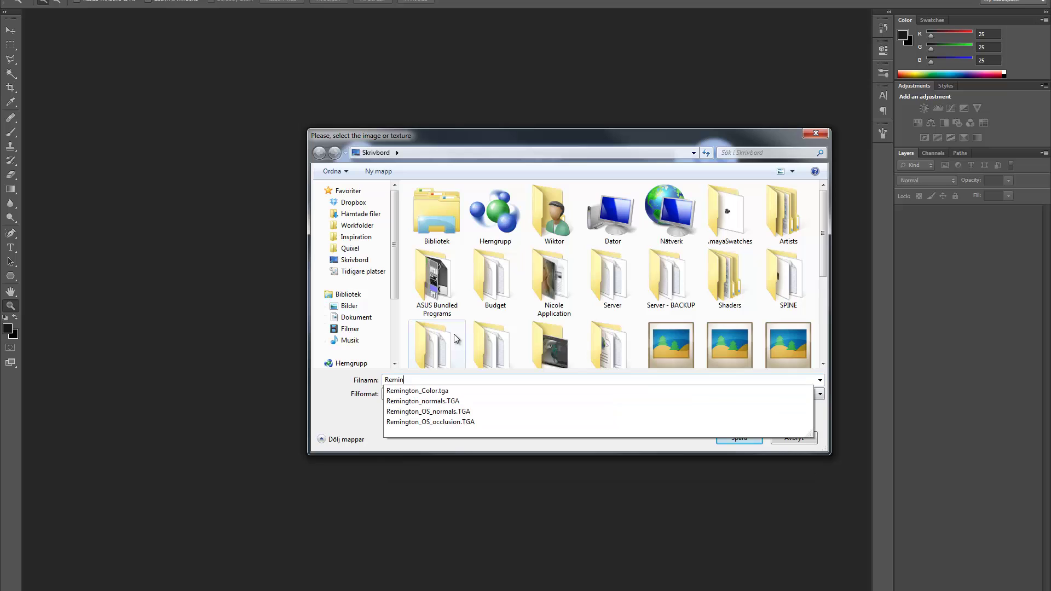
{"action": "type", "text": "gtonBakes"}
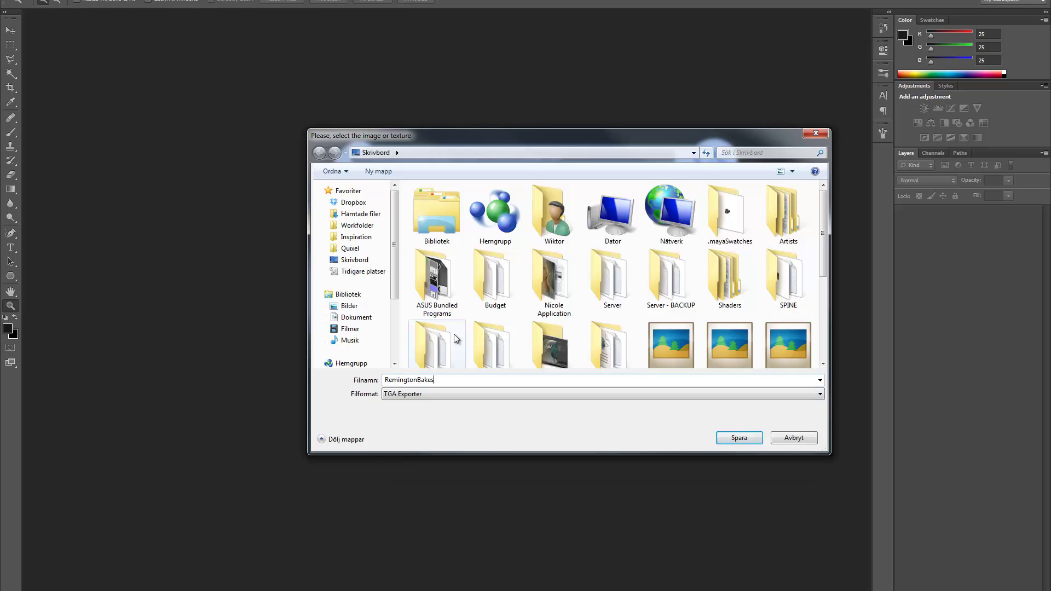
{"action": "key", "text": "Return"}
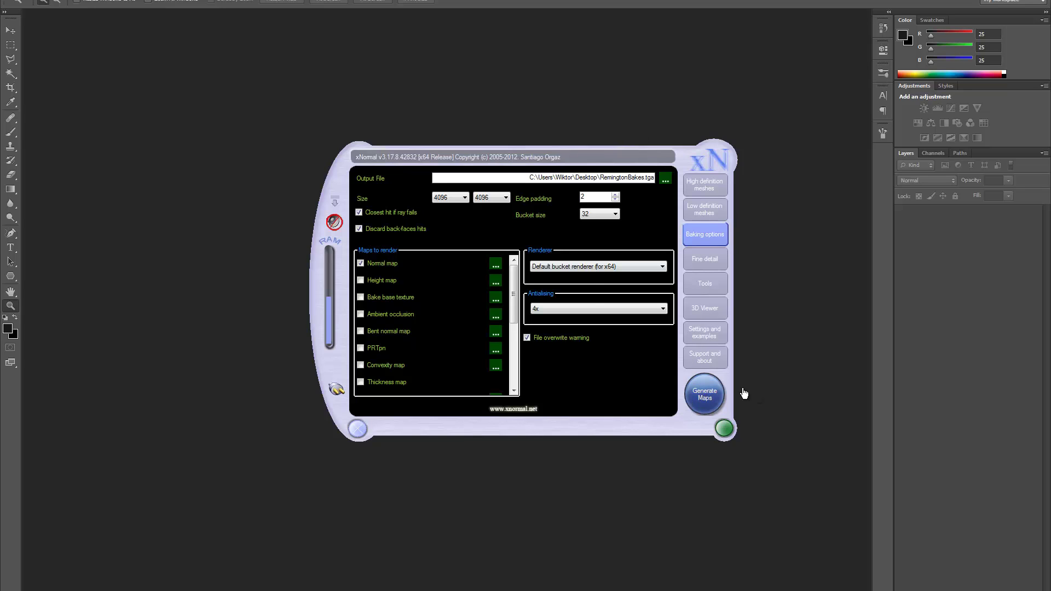
Step: Generate the tangent-space normal map and close the preview of the finished bake
{"action": "left_click", "coordinate": [705, 393]}
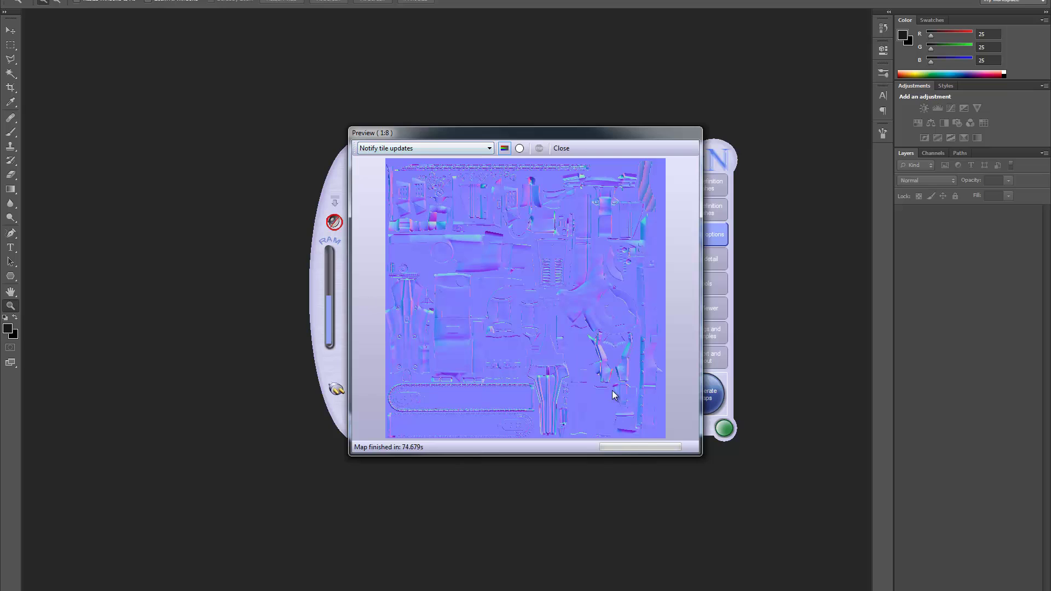
{"action": "left_click", "coordinate": [385, 150]}
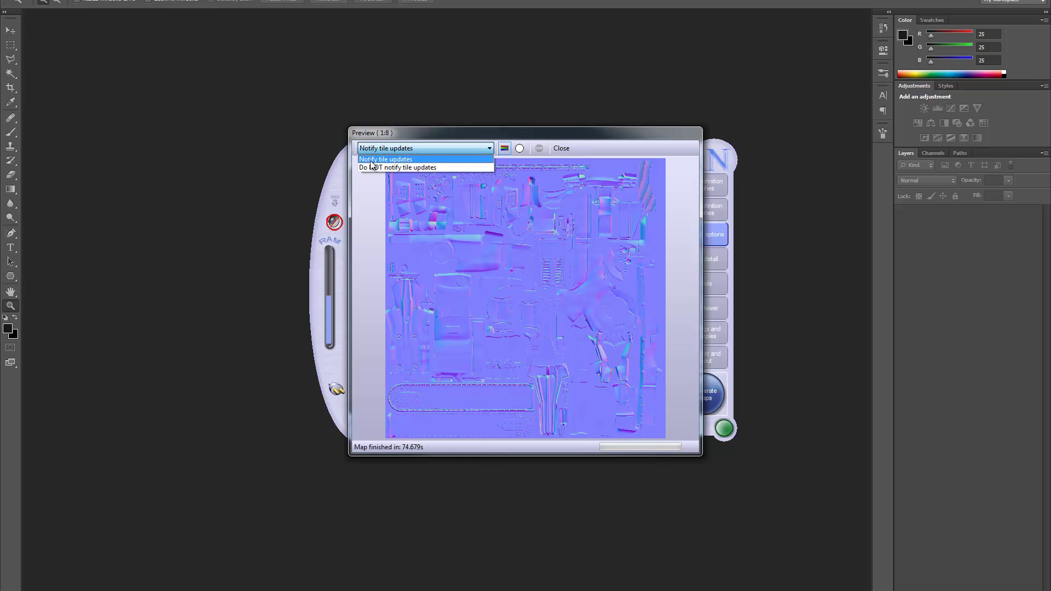
{"action": "left_click", "coordinate": [371, 160]}
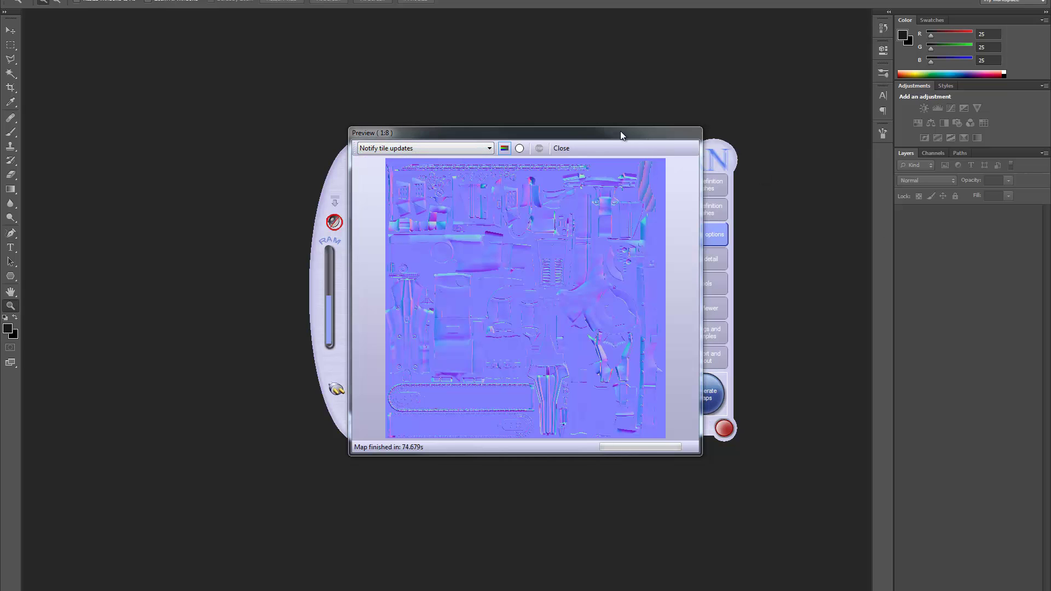
{"action": "left_click", "coordinate": [559, 149]}
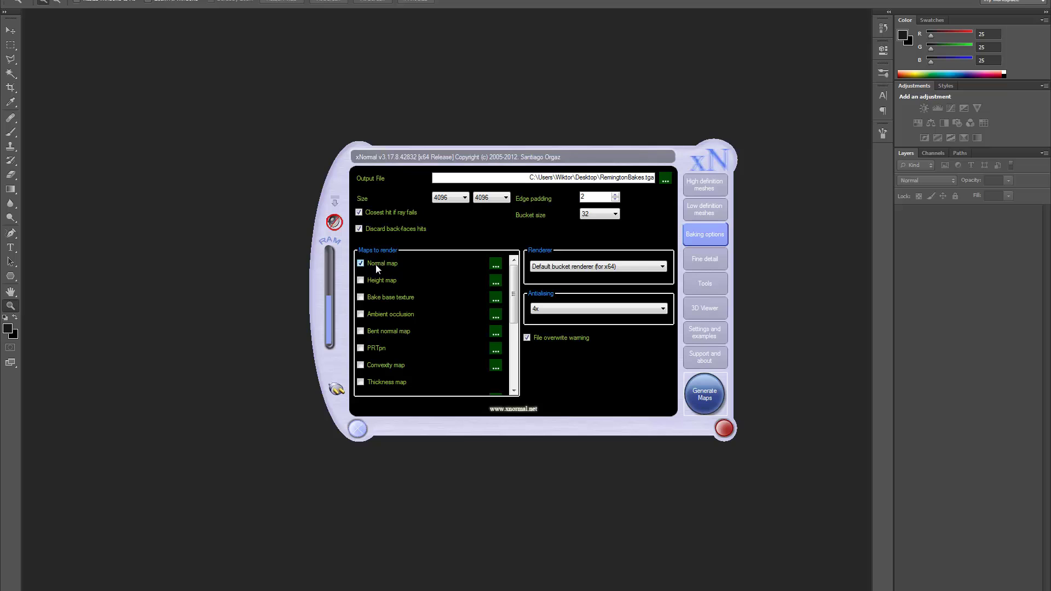
Step: Turn off tangent space in the normal map options to use an object-space normal map
{"action": "left_click", "coordinate": [495, 265]}
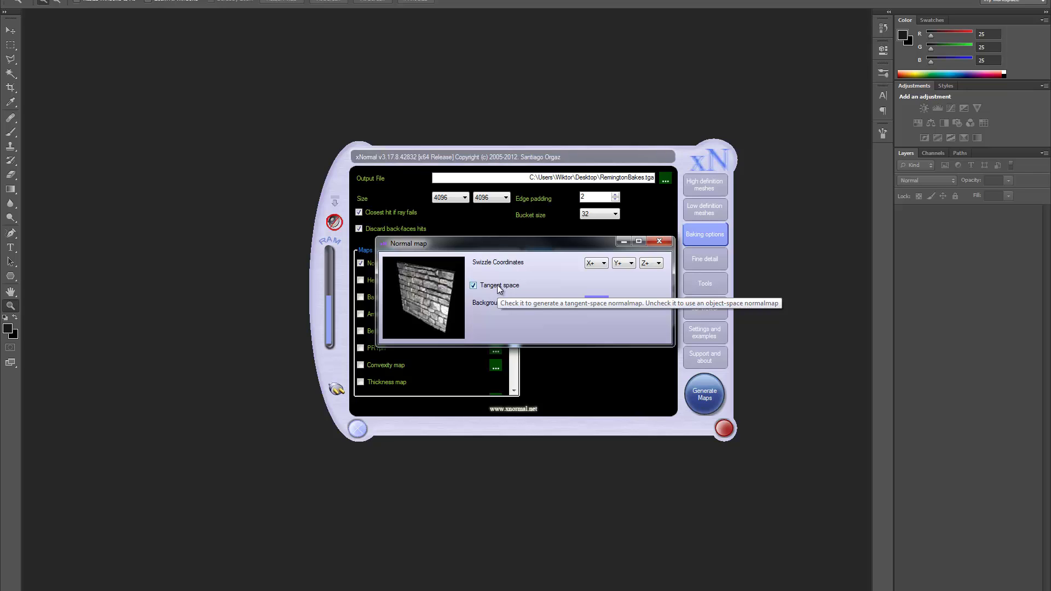
{"action": "left_click", "coordinate": [497, 284]}
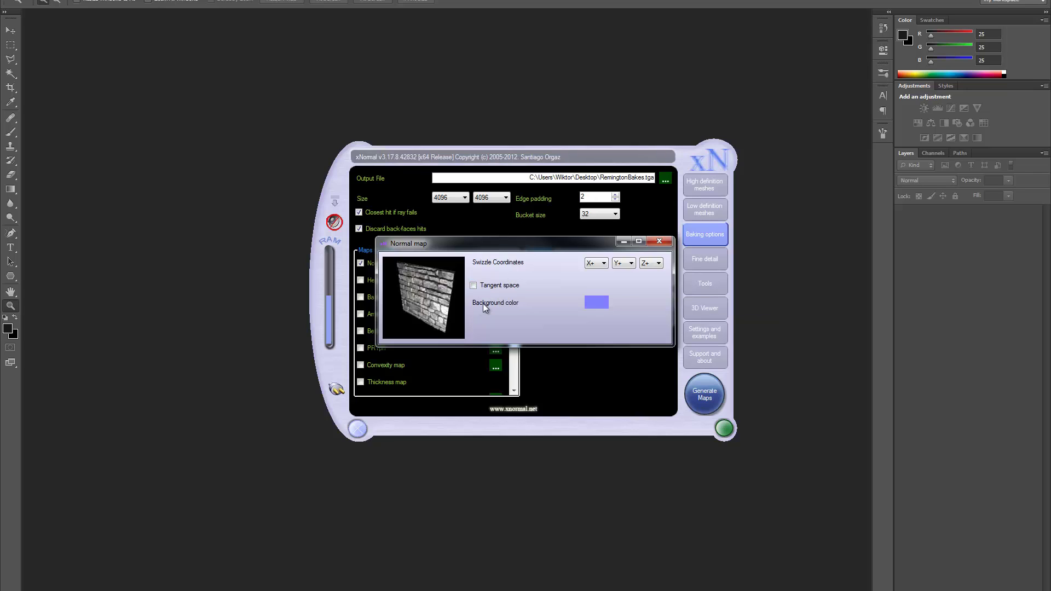
Step: Leave tangent space off in the normal map options and add the suffix _OS to the RemingtonBakes output file name
{"action": "left_click", "coordinate": [484, 288]}
{"action": "left_click", "coordinate": [474, 286]}
{"action": "left_click", "coordinate": [660, 242]}
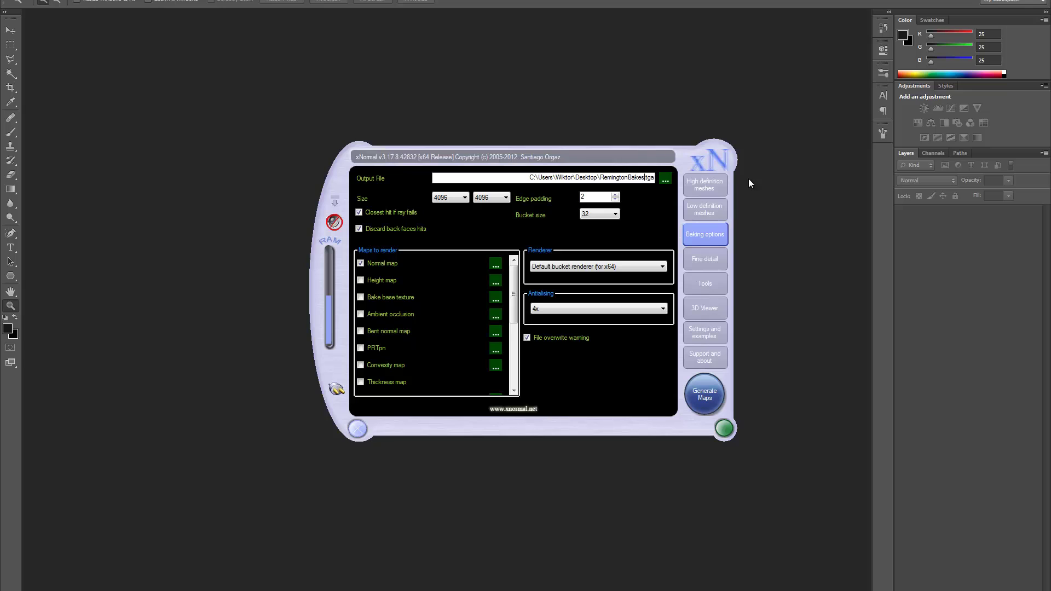
{"action": "type", "text": "_OS"}
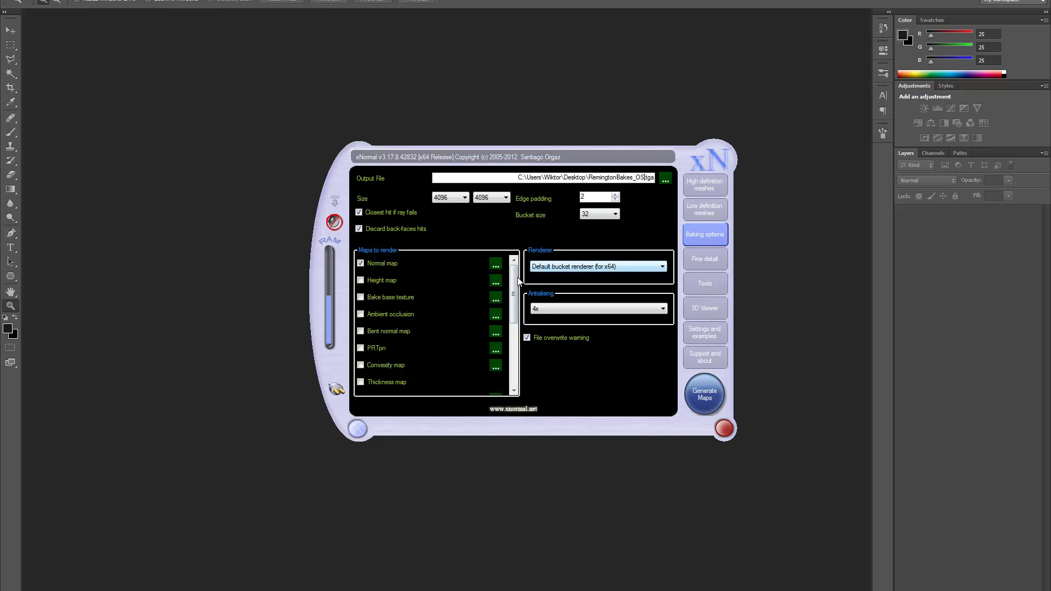
Step: Generate the object-space normal map and close the preview of the finished bake
{"action": "scroll", "coordinate": [519, 281], "scroll_direction": "down", "scroll_amount": 1}
{"action": "scroll", "coordinate": [518, 281], "scroll_direction": "up", "scroll_amount": 1}
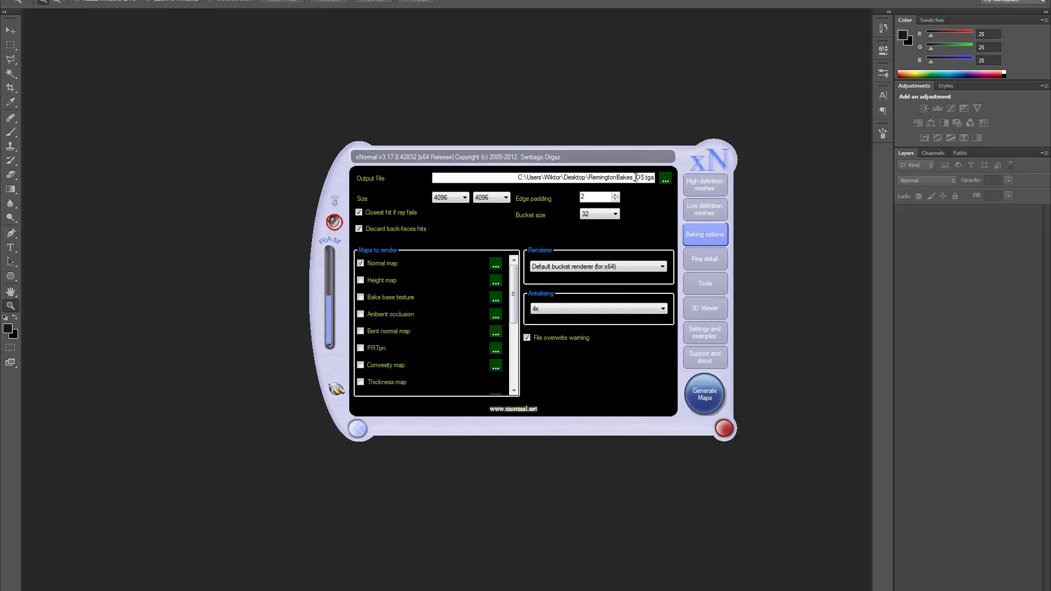
{"action": "left_click_drag", "start_coordinate": [634, 177], "coordinate": [642, 177]}
{"action": "left_click", "coordinate": [705, 395]}
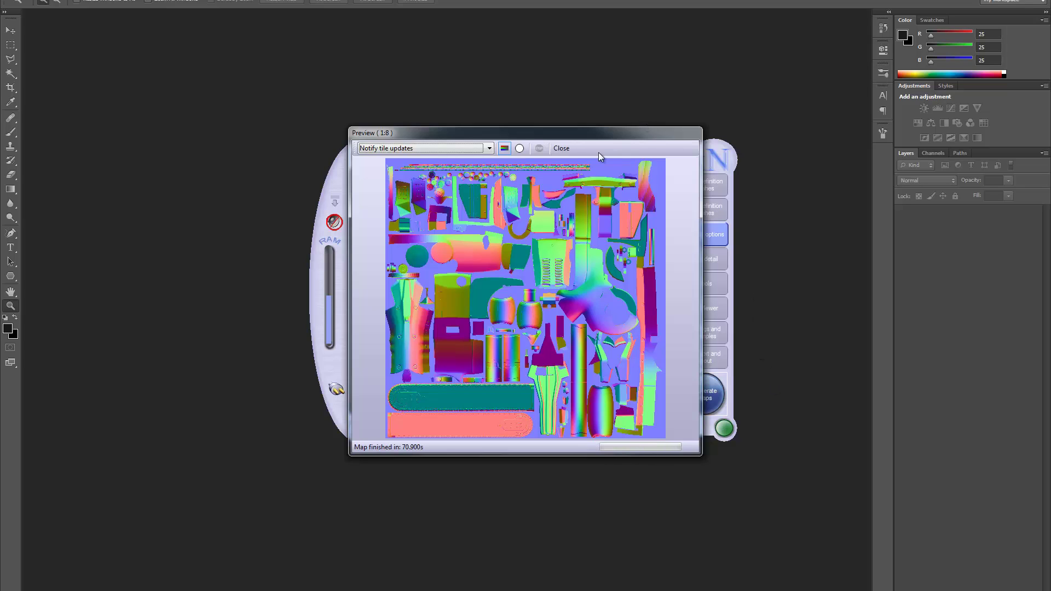
{"action": "left_click", "coordinate": [560, 149]}
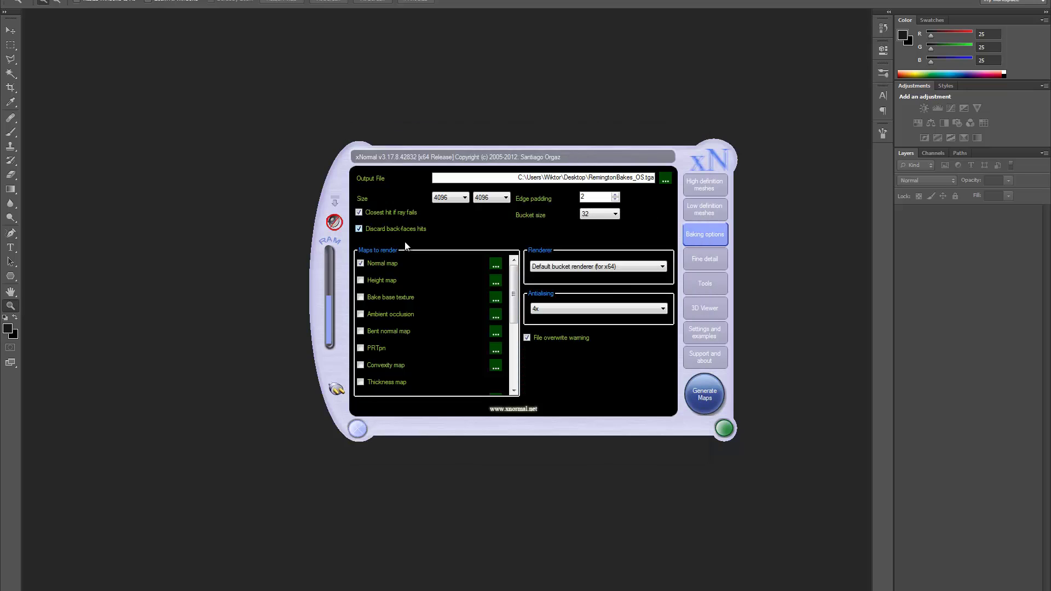
Step: Switch the map to render from normal map to ambient occlusion and remove the _OS suffix from the output file name
{"action": "left_click", "coordinate": [360, 264]}
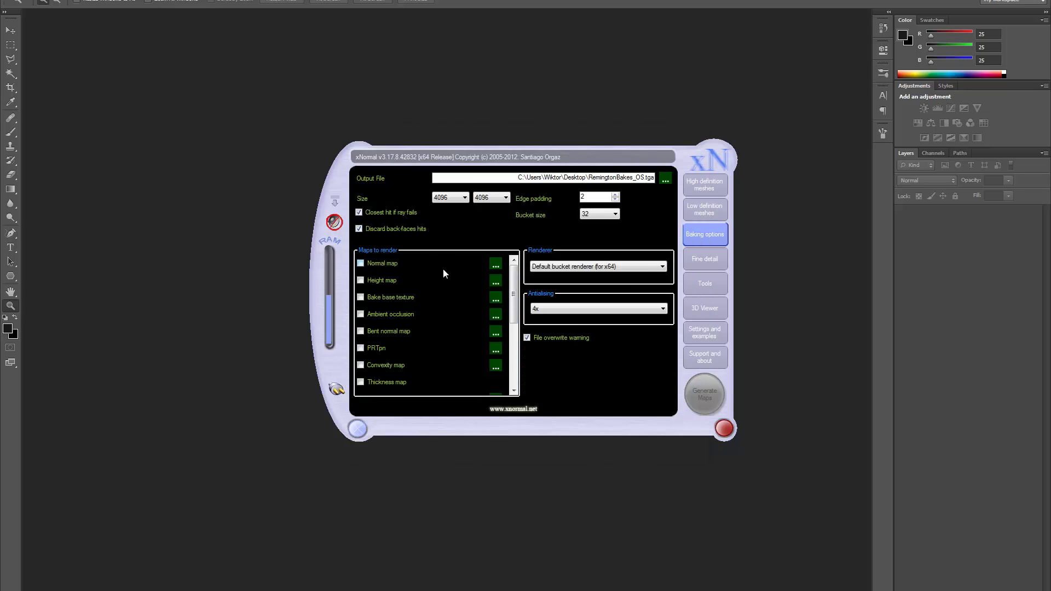
{"action": "left_click", "coordinate": [370, 317]}
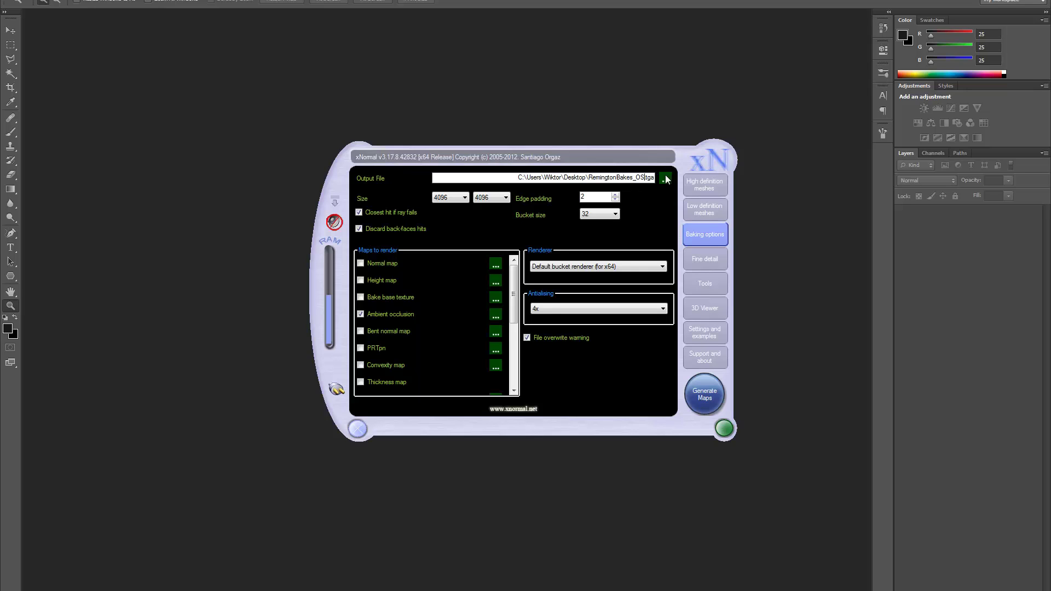
{"action": "key", "text": "BackSpace"}
{"action": "key", "text": "BackSpace"}
{"action": "key", "text": "BackSpace"}
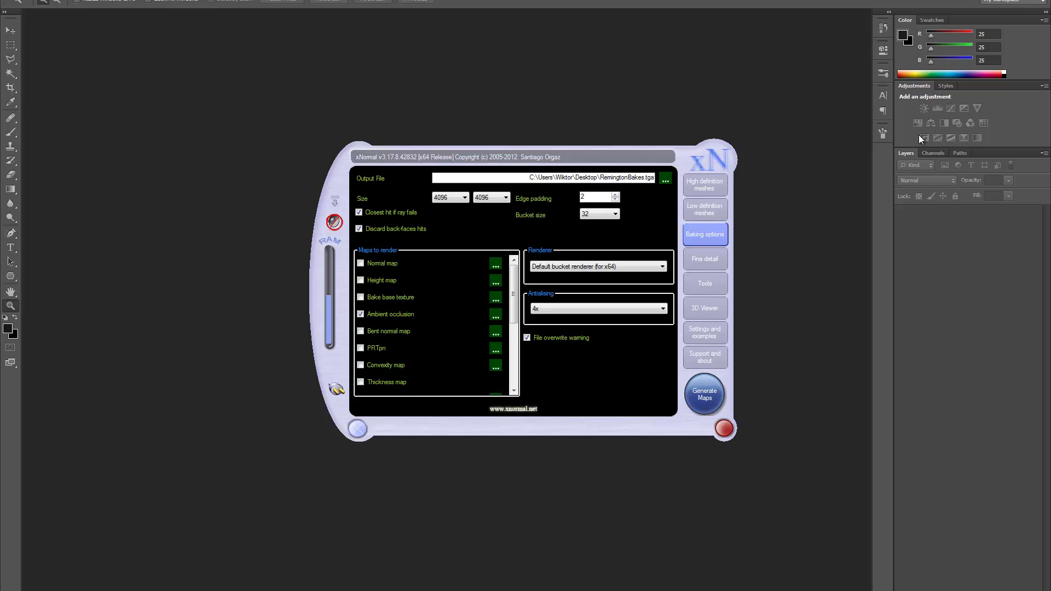
Step: Generate the ambient occlusion map with antialiasing set to 1x and close the preview of the finished bake
{"action": "left_click", "coordinate": [556, 310]}
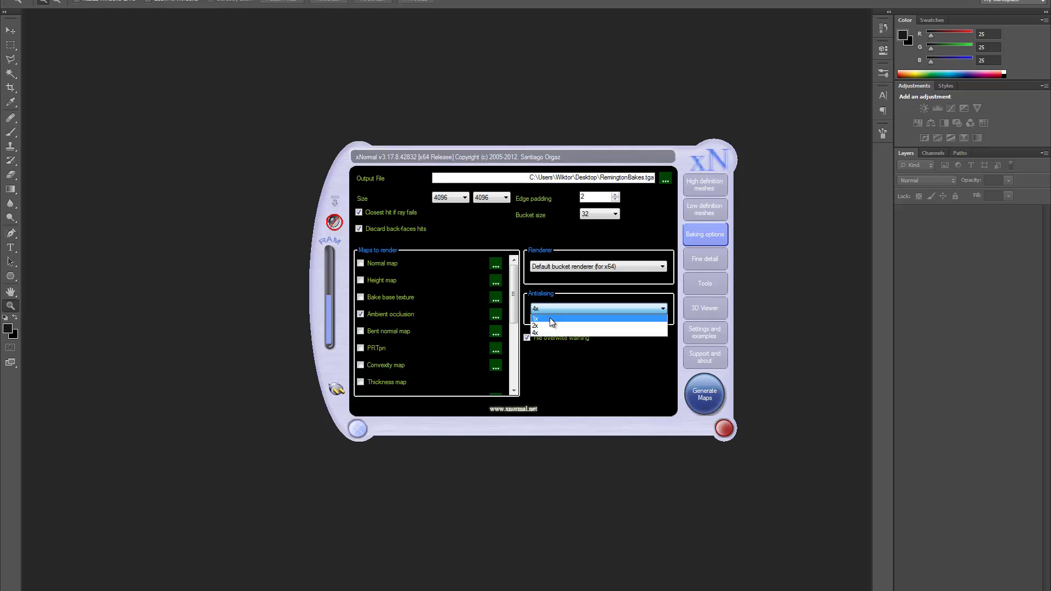
{"action": "left_click", "coordinate": [552, 321]}
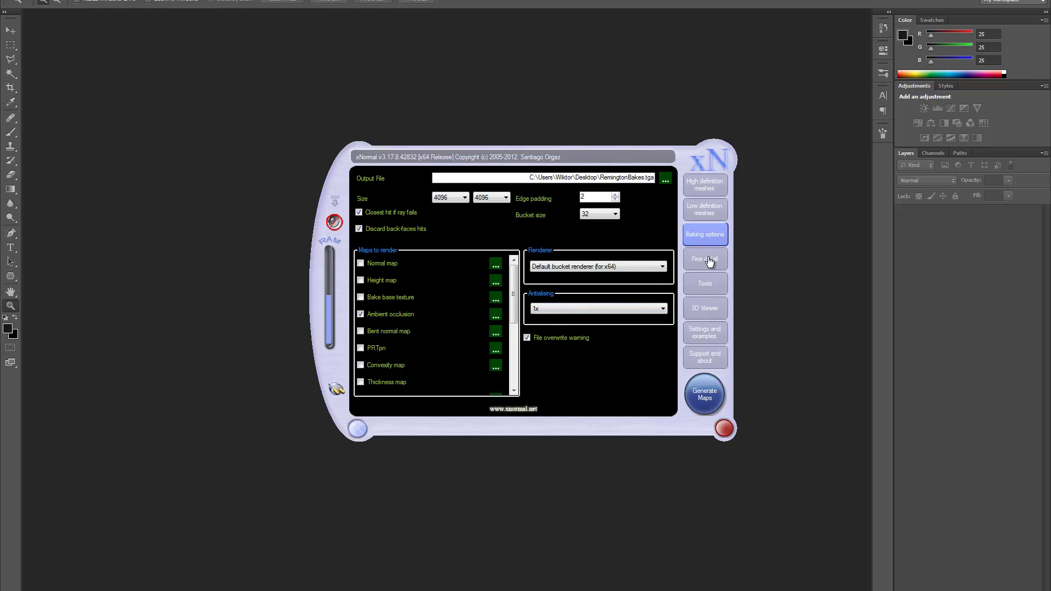
{"action": "left_click", "coordinate": [703, 401]}
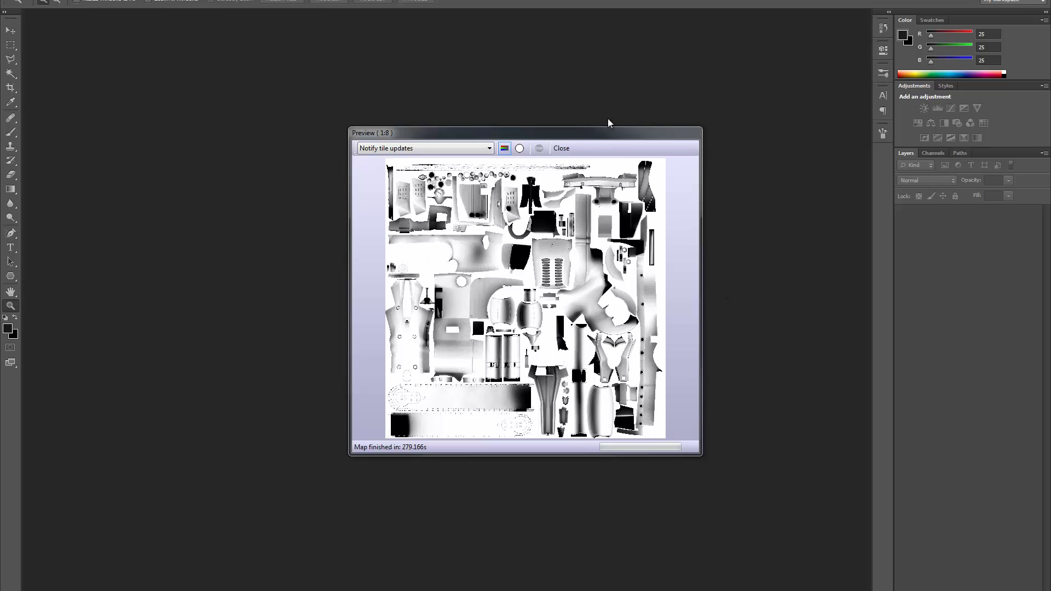
{"action": "left_click", "coordinate": [530, 261]}
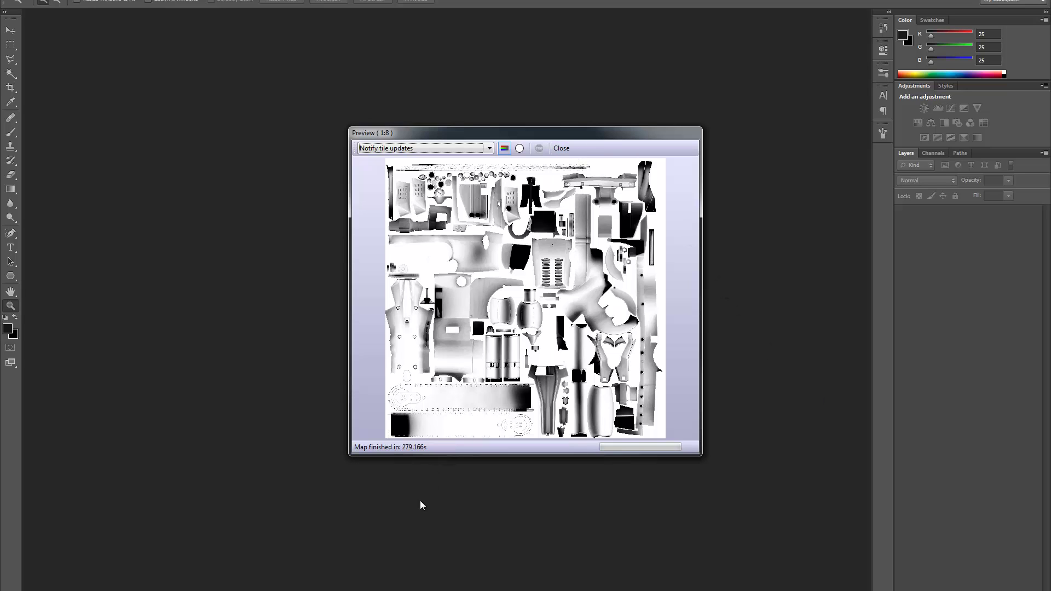
{"action": "left_click", "coordinate": [562, 148]}
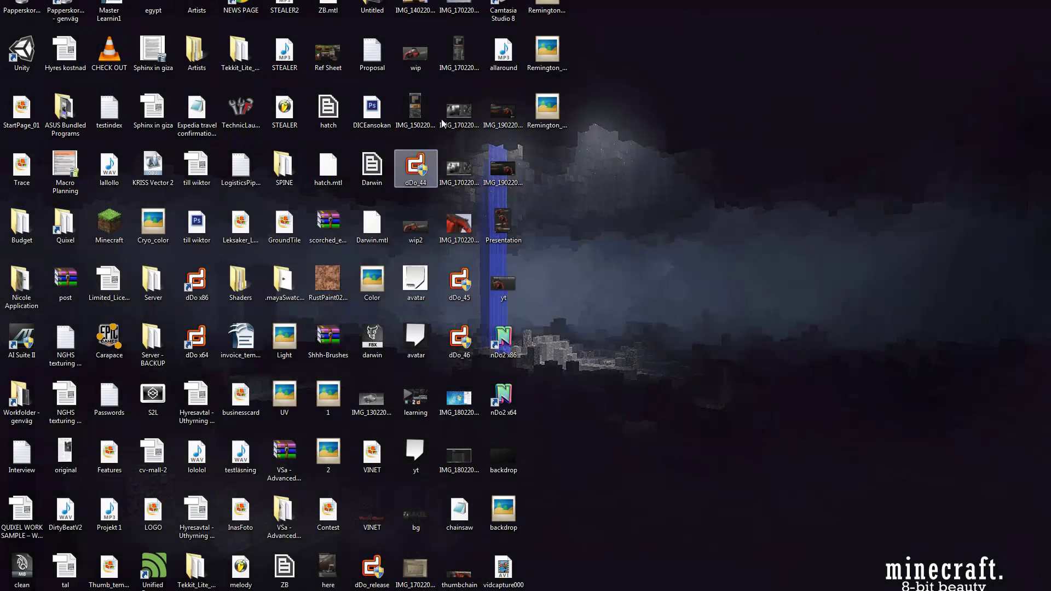
Step: Open the file location of the dDo shortcut on the desktop and go to the swatches folder inside Quixel's dDo folder
{"action": "right_click", "coordinate": [189, 294]}
{"action": "left_click", "coordinate": [82, 322]}
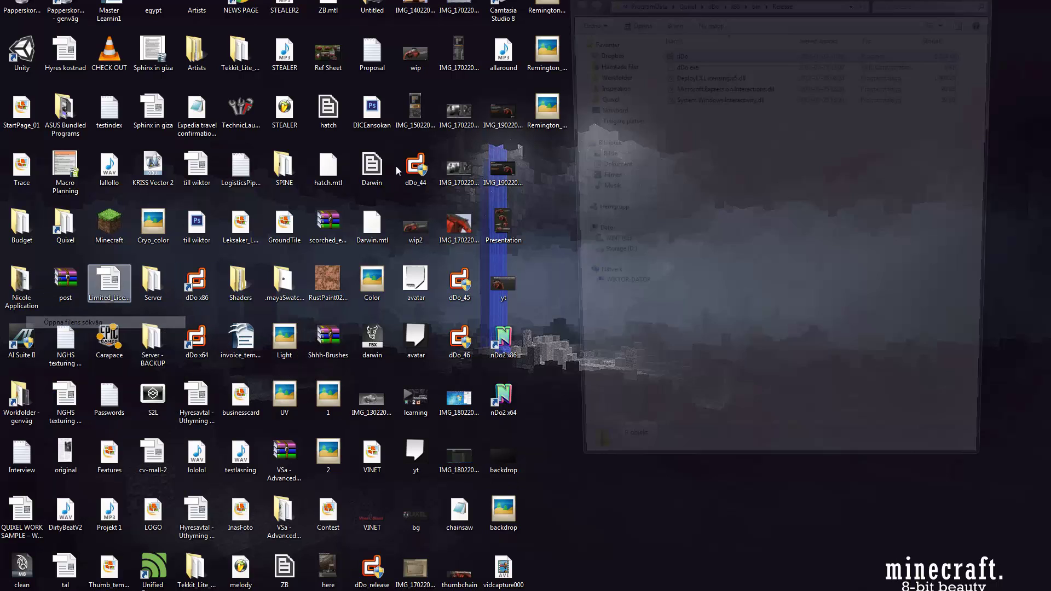
{"action": "left_click_drag", "start_coordinate": [706, 7], "coordinate": [658, 31]}
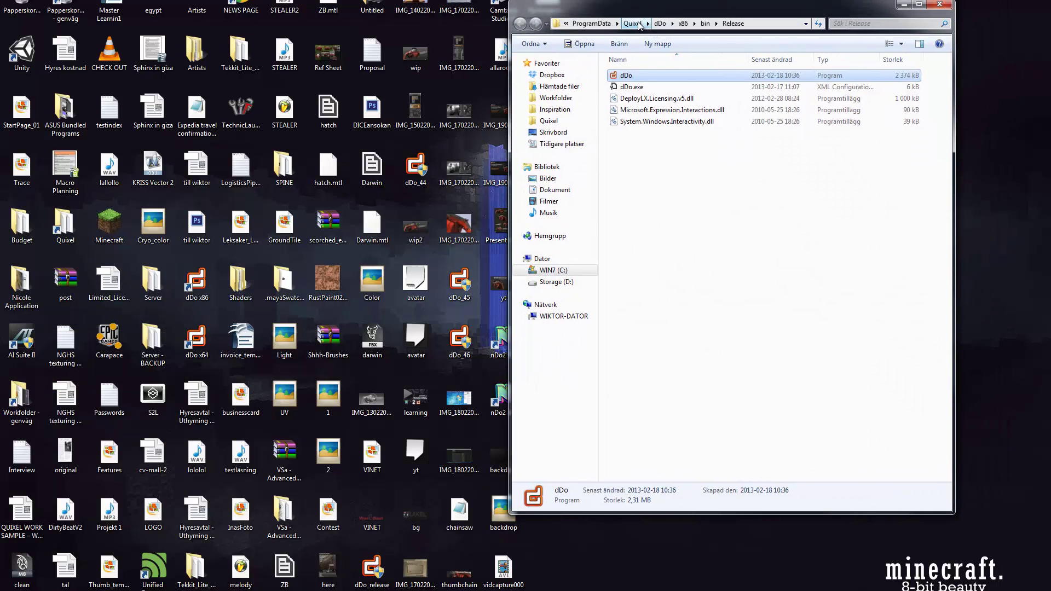
{"action": "left_click", "coordinate": [633, 23]}
{"action": "key", "text": "Return"}
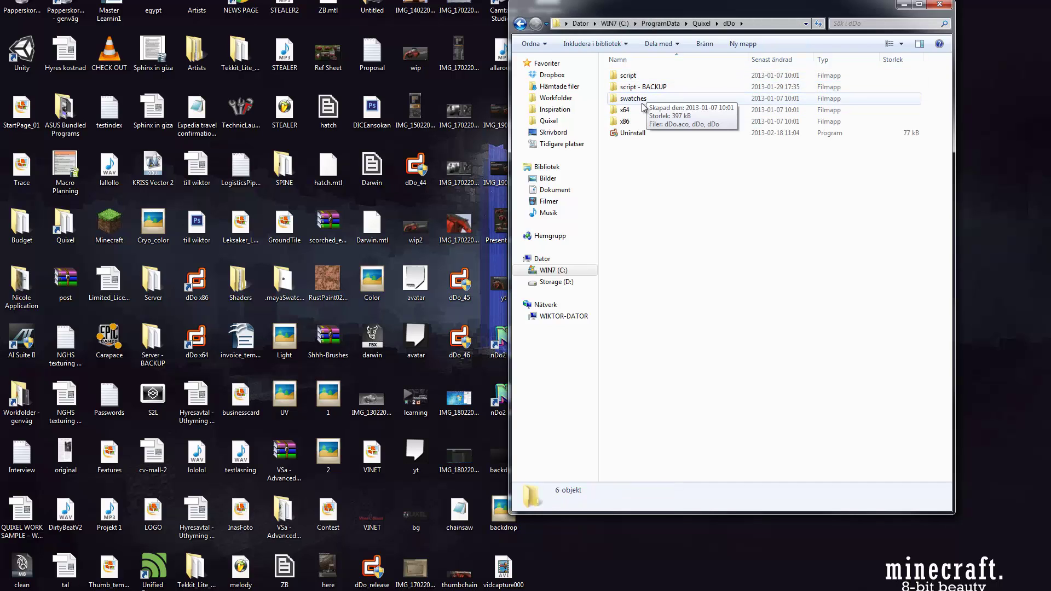
{"action": "double_click", "coordinate": [643, 102]}
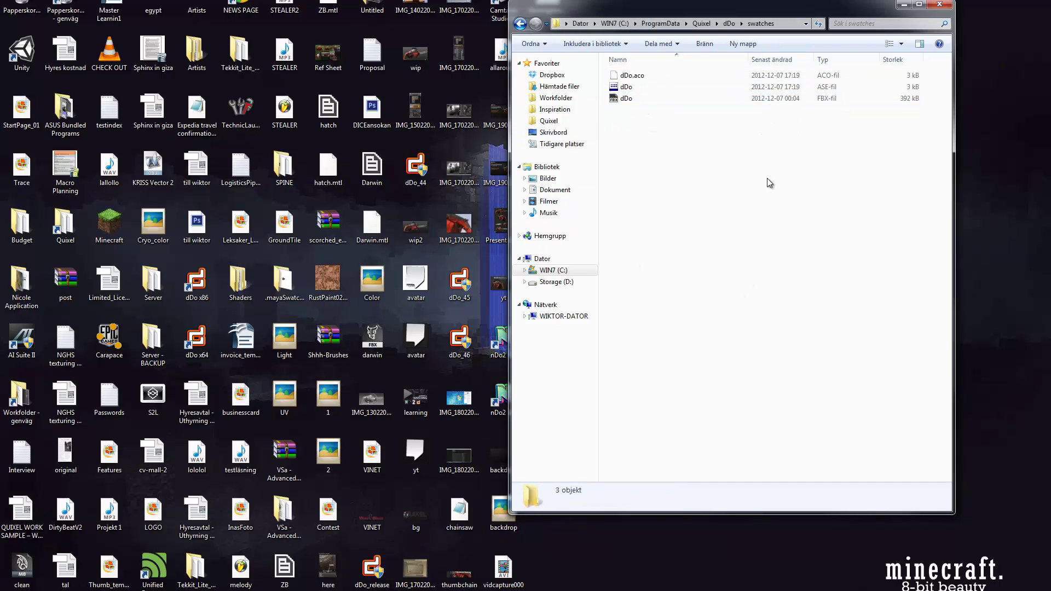
Step: Import the dDo FBX swatch file from the swatches folder into the chainsaw scene in Maya
{"action": "left_click", "coordinate": [621, 99]}
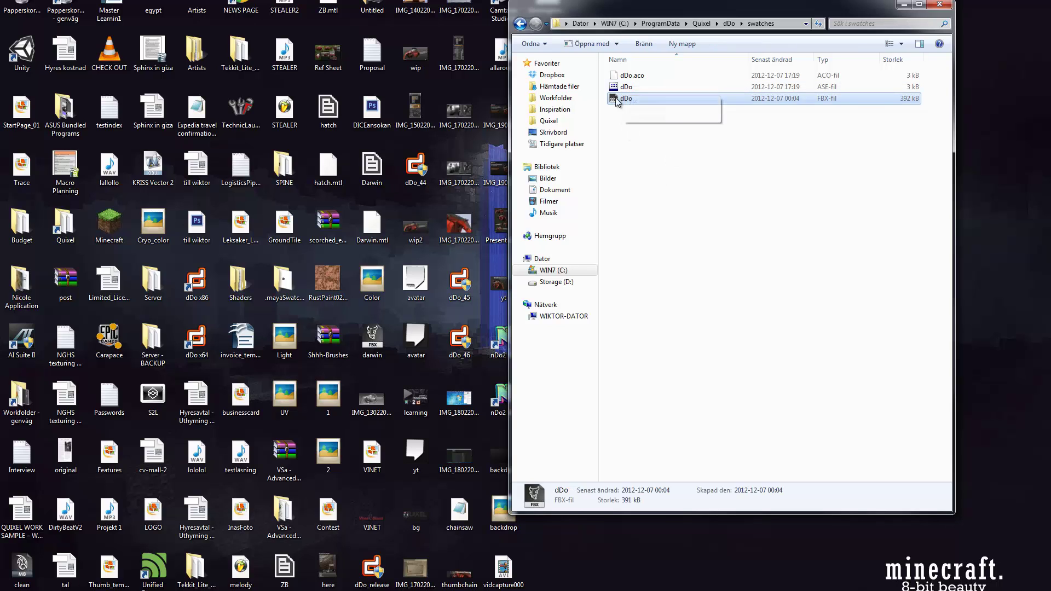
{"action": "left_click_drag", "start_coordinate": [631, 104], "coordinate": [258, 189]}
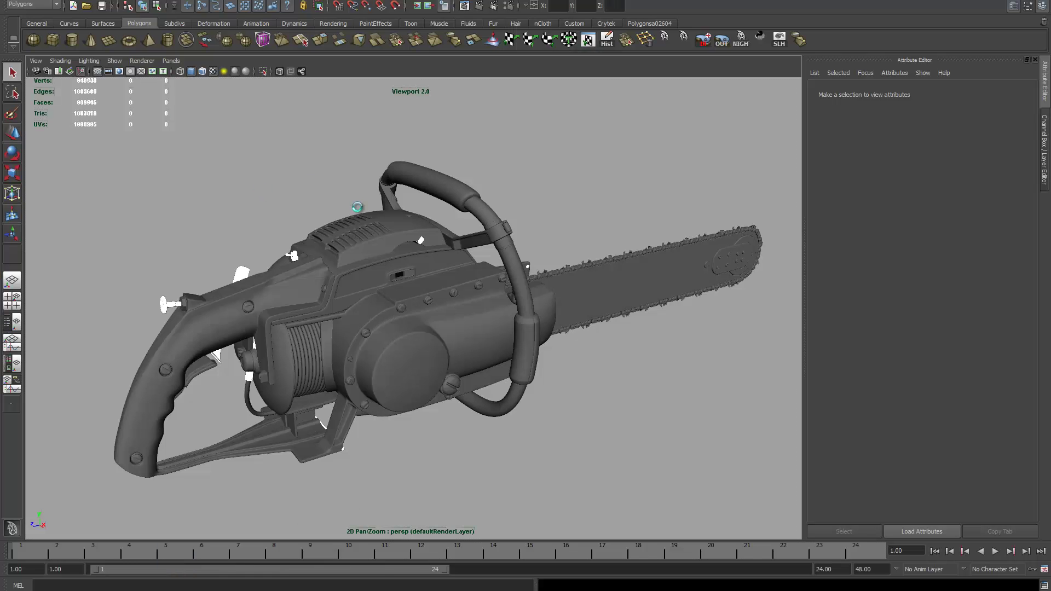
{"action": "scroll", "coordinate": [543, 262], "scroll_direction": "down", "scroll_amount": 3}
{"action": "left_click_drag", "start_coordinate": [543, 262], "coordinate": [297, 260], "text": "alt"}
{"action": "scroll", "coordinate": [298, 259], "scroll_direction": "up", "scroll_amount": 3}
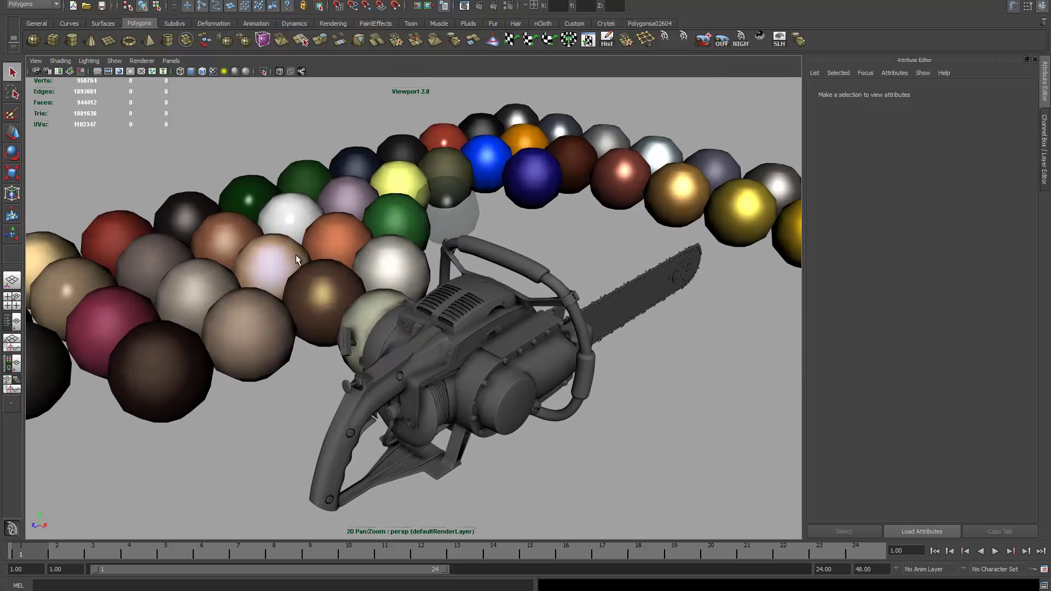
Step: Select the imported swatch spheres and look through their materials in the Hypershade
{"action": "left_click", "coordinate": [298, 259]}
{"action": "key", "text": "w"}
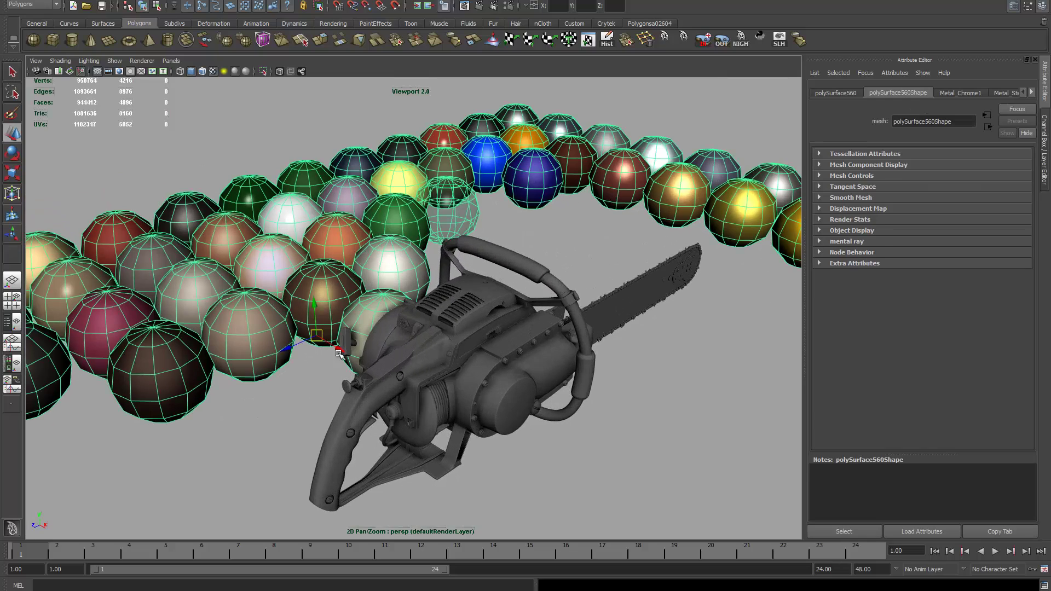
{"action": "left_click_drag", "start_coordinate": [388, 238], "coordinate": [318, 244], "text": "alt"}
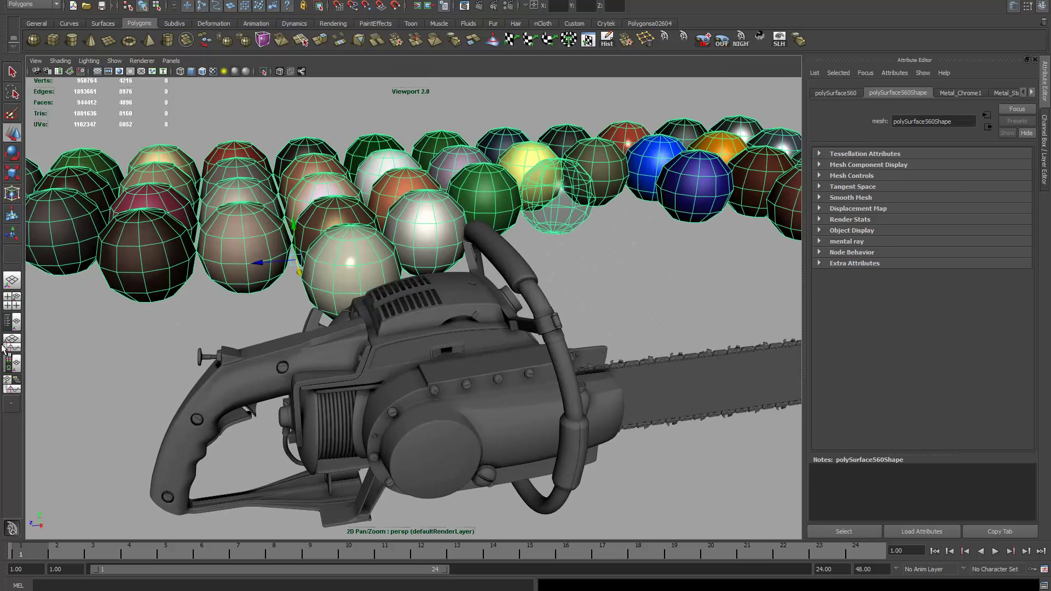
{"action": "left_click", "coordinate": [12, 363]}
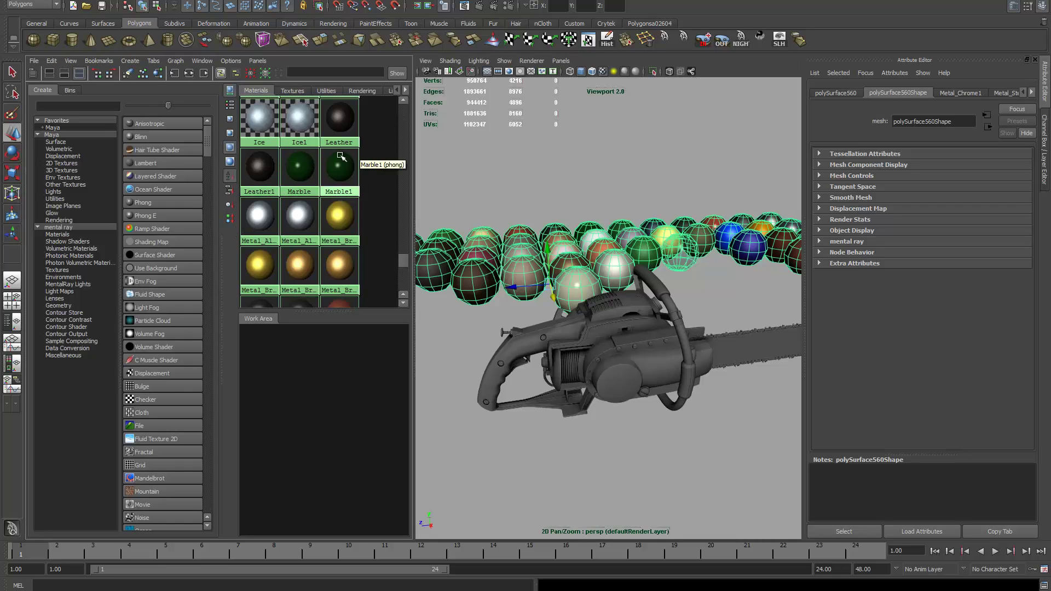
{"action": "scroll", "coordinate": [352, 212], "scroll_direction": "down", "scroll_amount": 5}
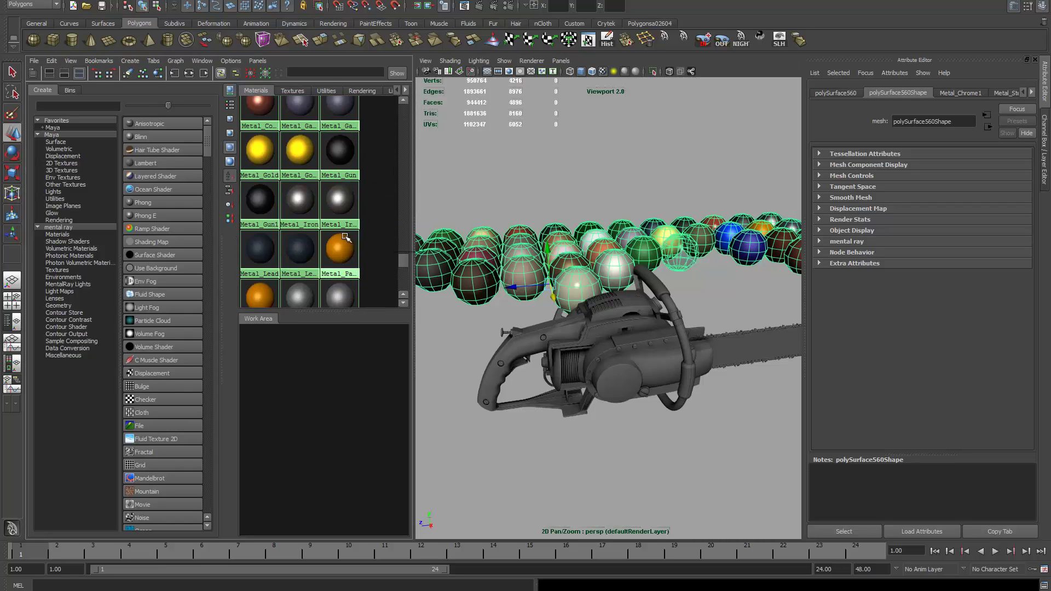
{"action": "left_click_drag", "start_coordinate": [621, 227], "coordinate": [642, 258], "text": "alt"}
Step: Assign the existing material Metal_Painted1 to the chainsaw's main body in the full perspective view
{"action": "left_click", "coordinate": [697, 418]}
{"action": "left_click_drag", "start_coordinate": [697, 417], "coordinate": [554, 325], "text": "alt"}
{"action": "key", "text": "q"}
{"action": "right_click_drag", "start_coordinate": [555, 325], "coordinate": [468, 303], "text": "alt"}
{"action": "key", "text": "space"}
{"action": "left_click_drag", "start_coordinate": [468, 303], "coordinate": [426, 296], "text": "alt"}
{"action": "left_click", "coordinate": [553, 284]}
{"action": "right_click_drag", "start_coordinate": [427, 295], "coordinate": [445, 303], "text": "alt"}
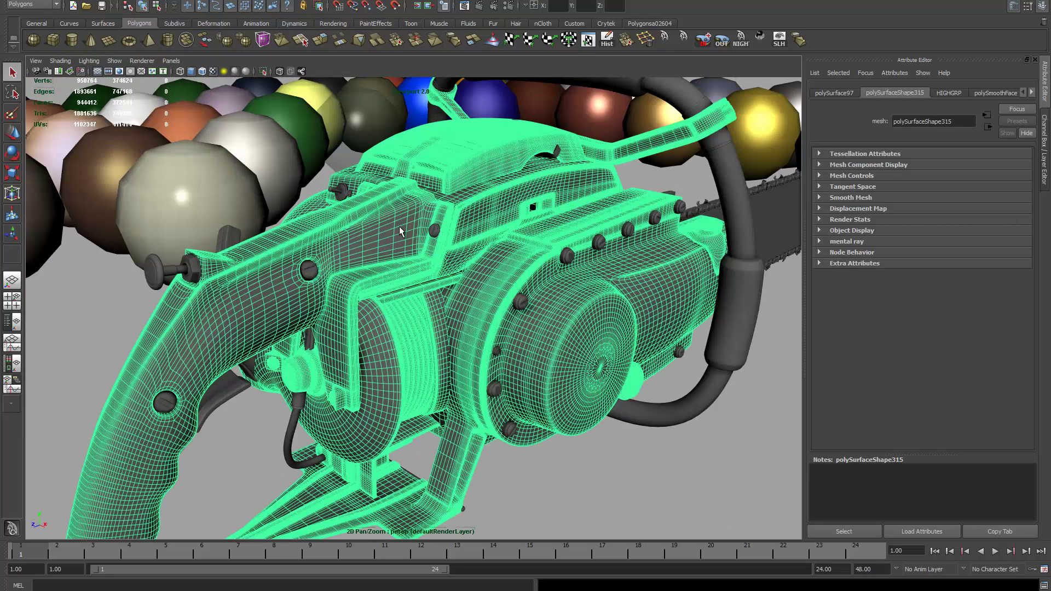
{"action": "right_click", "coordinate": [468, 267]}
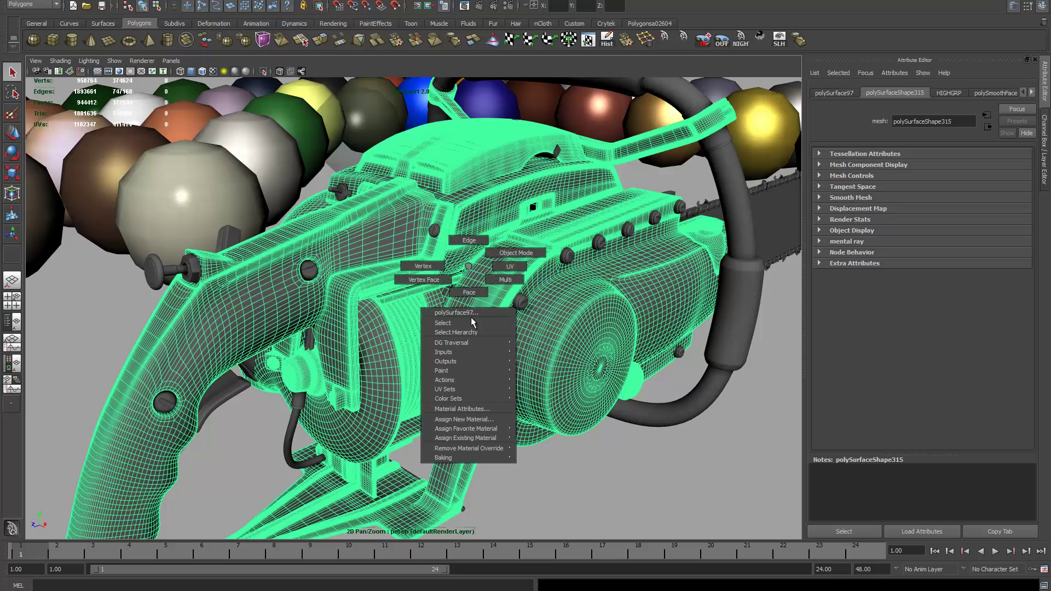
{"action": "mouse_move", "coordinate": [473, 441]}
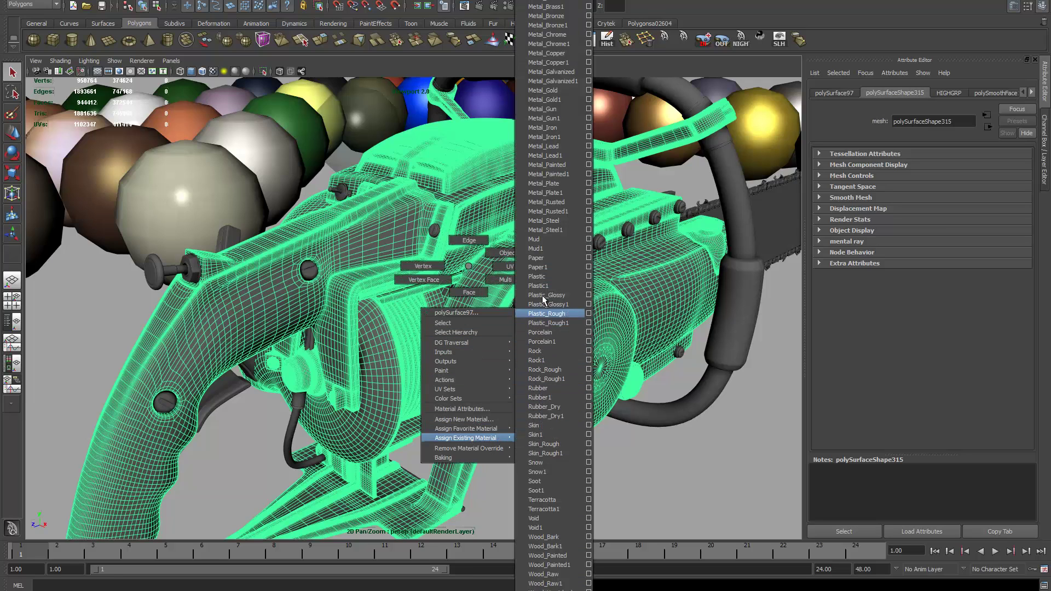
{"action": "left_click", "coordinate": [566, 174]}
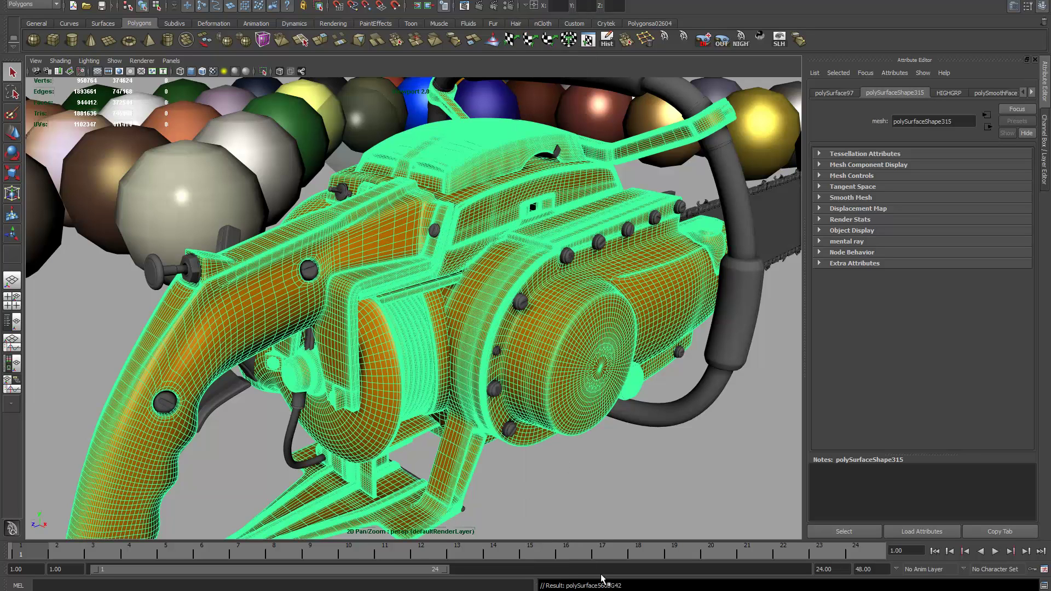
Step: Assign the existing material Metal_Iron to the screws and bolts on the chainsaw body
{"action": "key", "text": "f"}
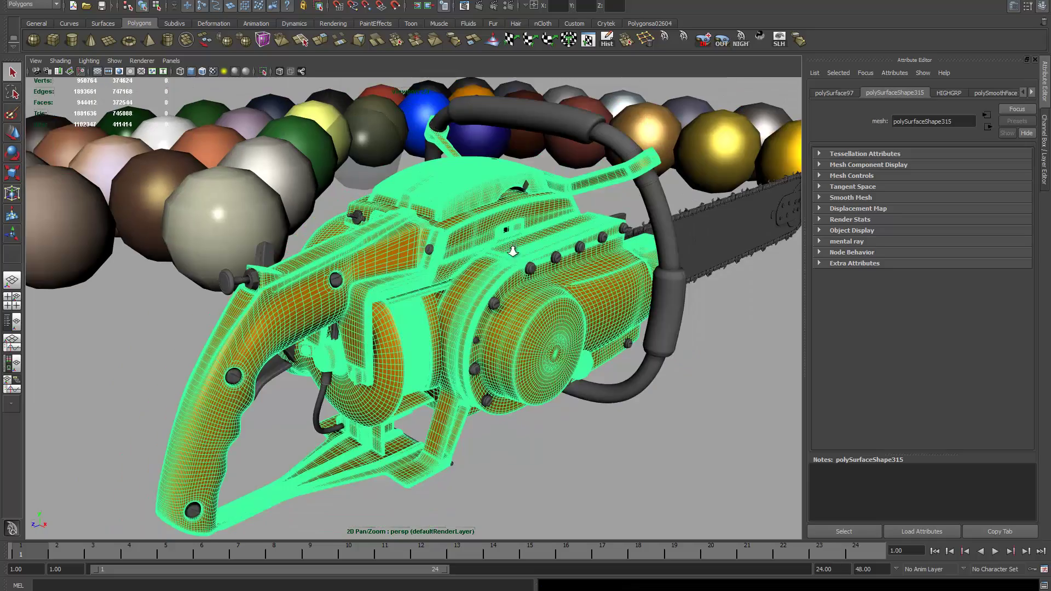
{"action": "left_click_drag", "start_coordinate": [513, 252], "coordinate": [534, 252], "text": "alt"}
{"action": "scroll", "coordinate": [310, 301], "scroll_direction": "up", "scroll_amount": 5}
{"action": "left_click", "coordinate": [302, 299]}
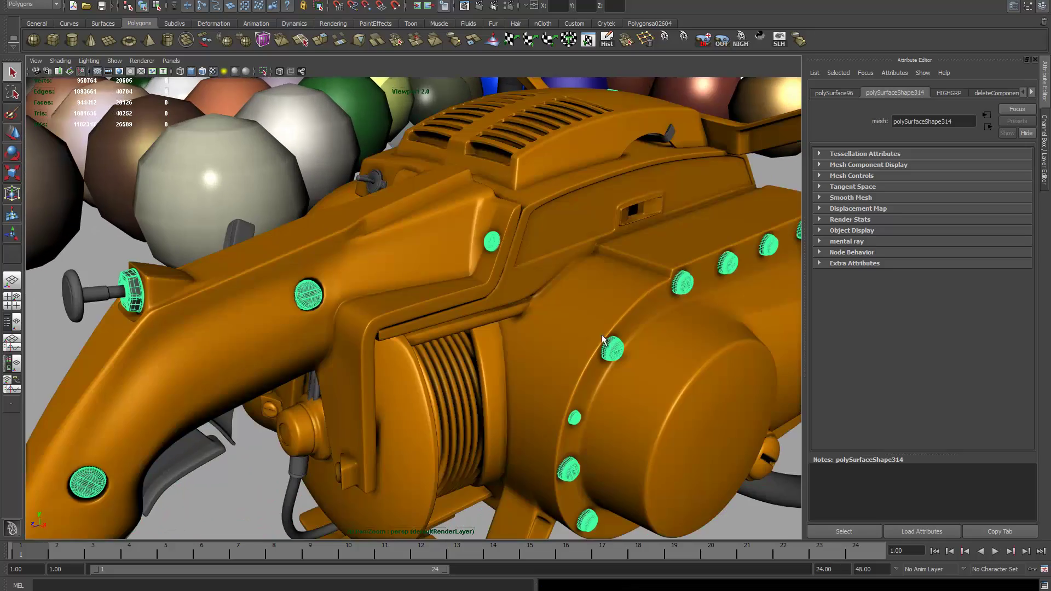
{"action": "left_click_drag", "start_coordinate": [304, 300], "coordinate": [332, 300], "text": "alt"}
{"action": "right_click", "coordinate": [332, 299]}
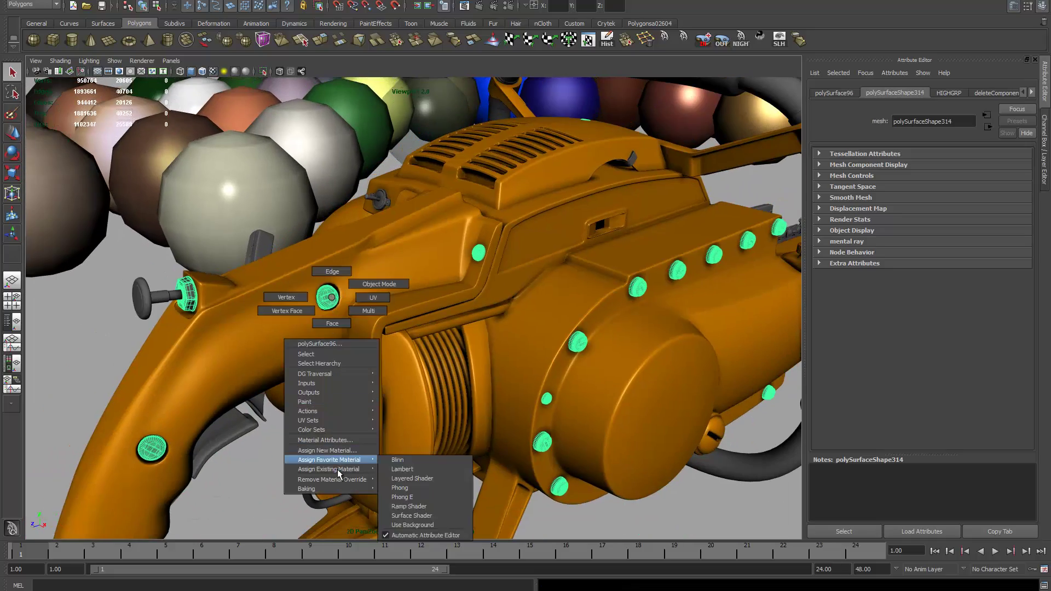
{"action": "mouse_move", "coordinate": [340, 469]}
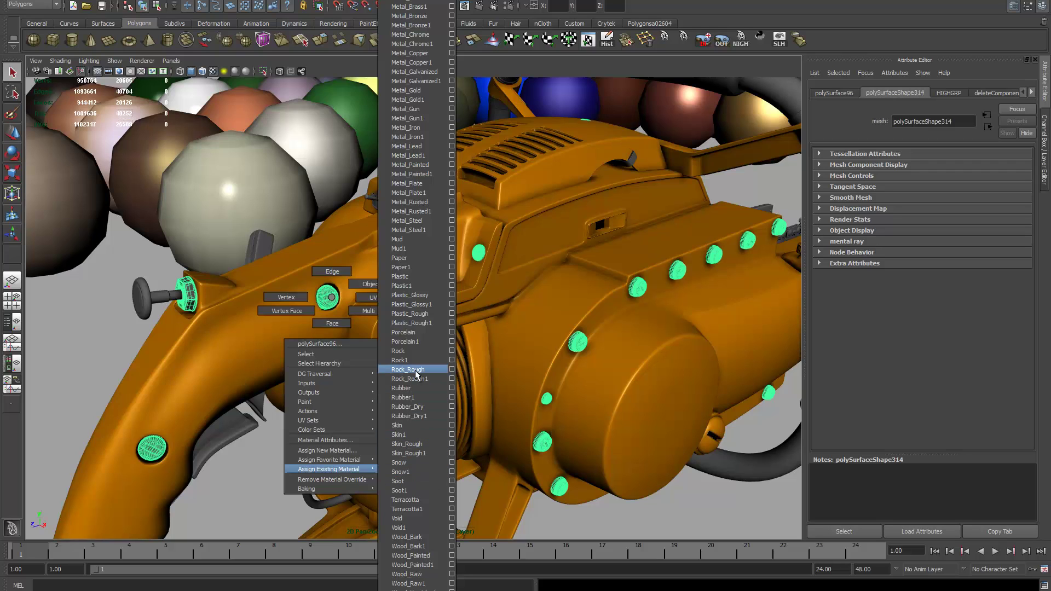
{"action": "left_click", "coordinate": [420, 129]}
Step: Clear the selection and examine the materials on the chainsaw's body and screws up close
{"action": "left_click_drag", "start_coordinate": [540, 329], "coordinate": [603, 493], "text": "alt"}
{"action": "right_click_drag", "start_coordinate": [505, 265], "coordinate": [399, 320], "text": "alt"}
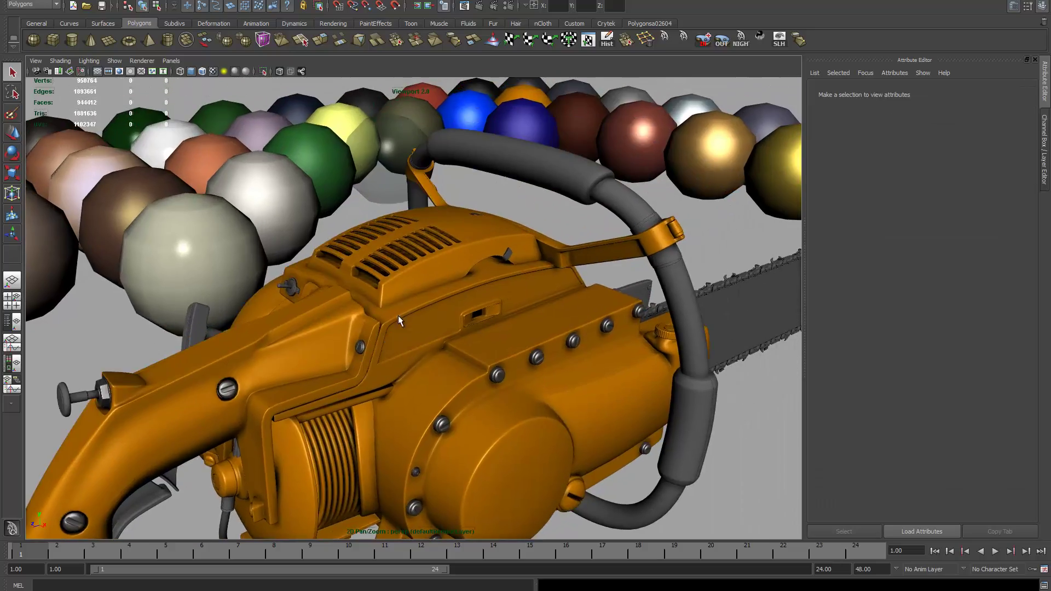
{"action": "left_click_drag", "start_coordinate": [399, 321], "coordinate": [252, 309], "text": "alt"}
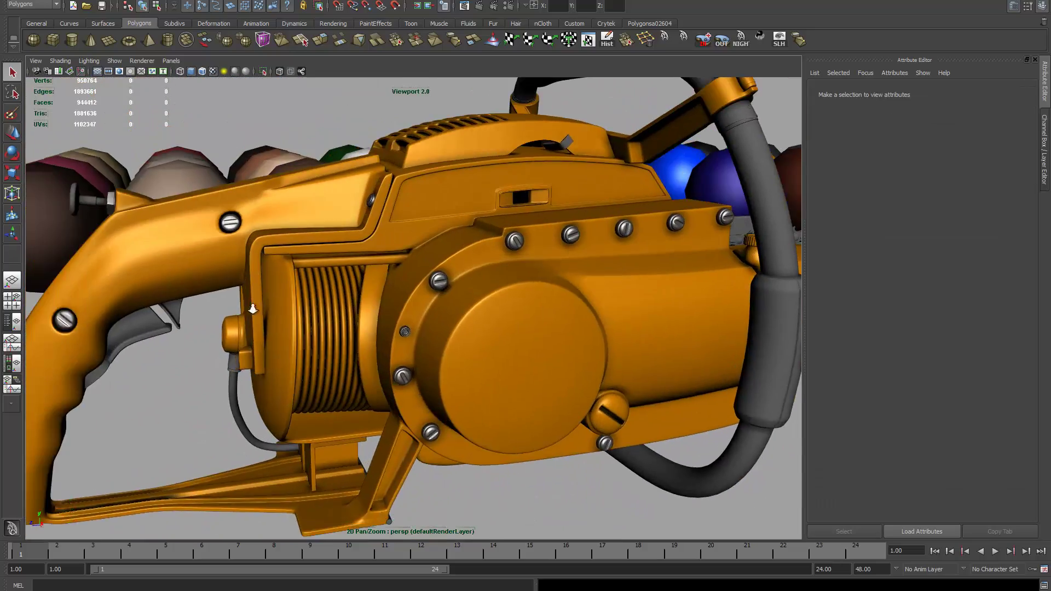
{"action": "scroll", "coordinate": [253, 309], "scroll_direction": "up", "scroll_amount": 2}
{"action": "middle_click_drag", "start_coordinate": [237, 305], "coordinate": [212, 277], "text": "alt"}
{"action": "right_click_drag", "start_coordinate": [211, 277], "coordinate": [300, 330], "text": "alt"}
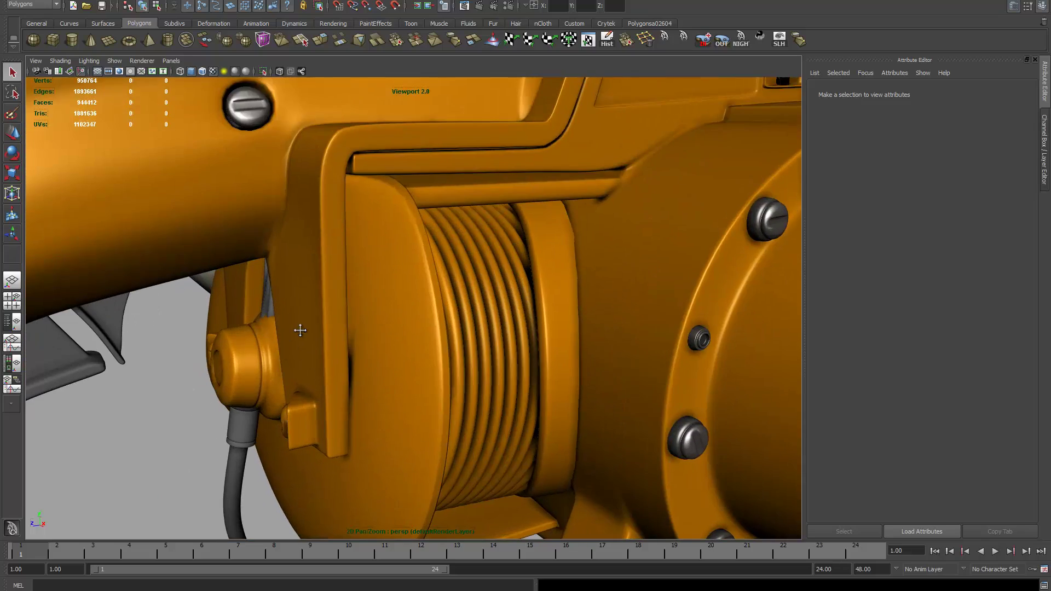
Step: Select the recessed centre faces of the round cap below the rear handle by growing a selection, and assign a dark existing material to them
{"action": "scroll", "coordinate": [300, 330], "scroll_direction": "down", "scroll_amount": 2}
{"action": "scroll", "coordinate": [270, 305], "scroll_direction": "up", "scroll_amount": 5}
{"action": "left_click", "coordinate": [293, 299]}
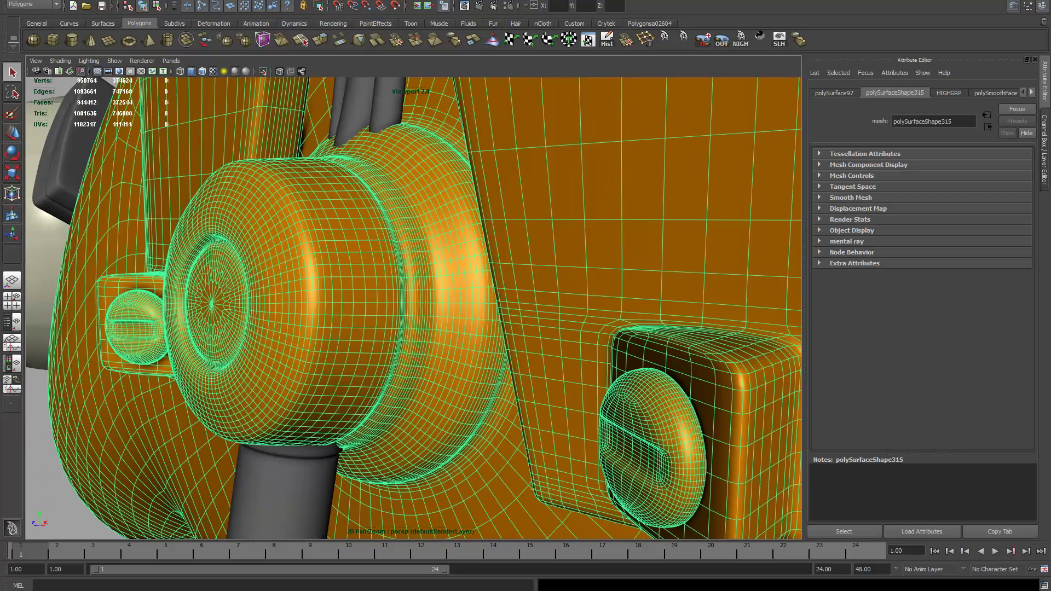
{"action": "left_click", "coordinate": [156, 5]}
{"action": "left_click_drag", "start_coordinate": [197, 177], "coordinate": [230, 235], "text": "alt"}
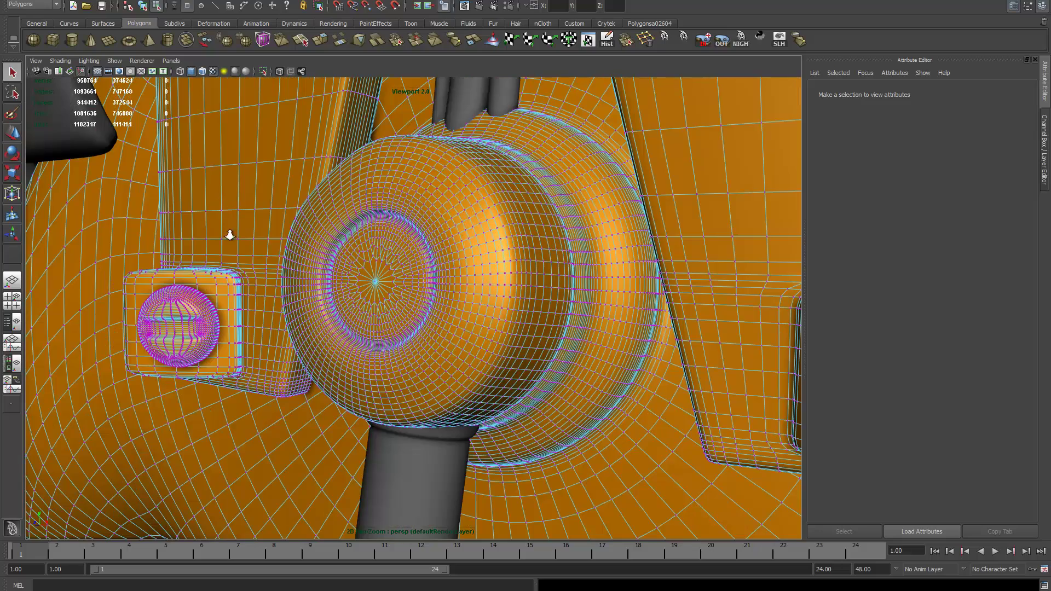
{"action": "scroll", "coordinate": [372, 296], "scroll_direction": "up", "scroll_amount": 1}
{"action": "left_click", "coordinate": [372, 282]}
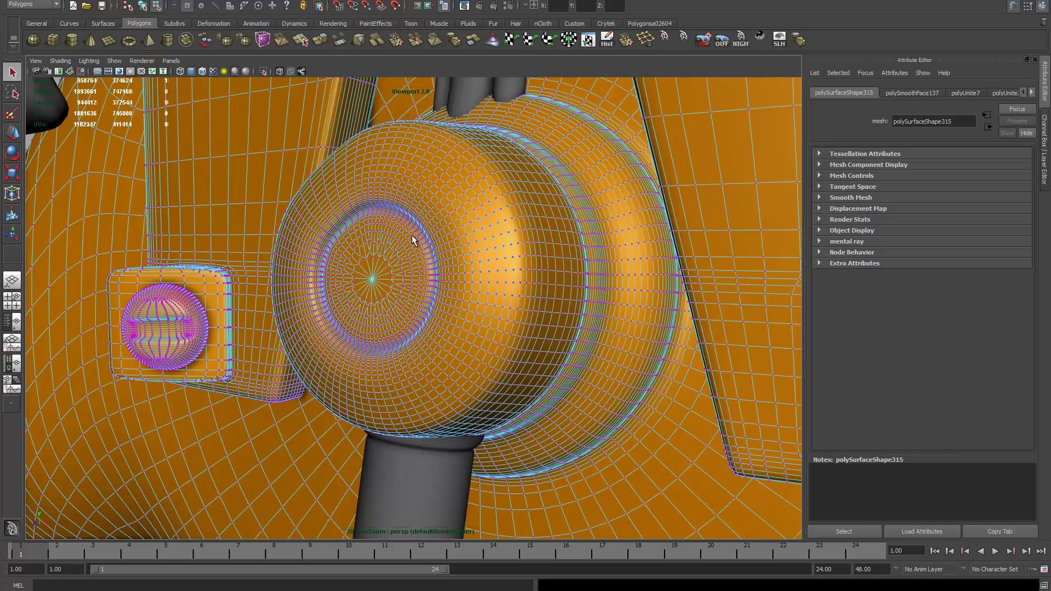
{"action": "key", "text": "ctrl+F11"}
{"action": "scroll", "coordinate": [379, 263], "scroll_direction": "up", "scroll_amount": 2}
{"action": "scroll", "coordinate": [380, 263], "scroll_direction": "up", "scroll_amount": 1}
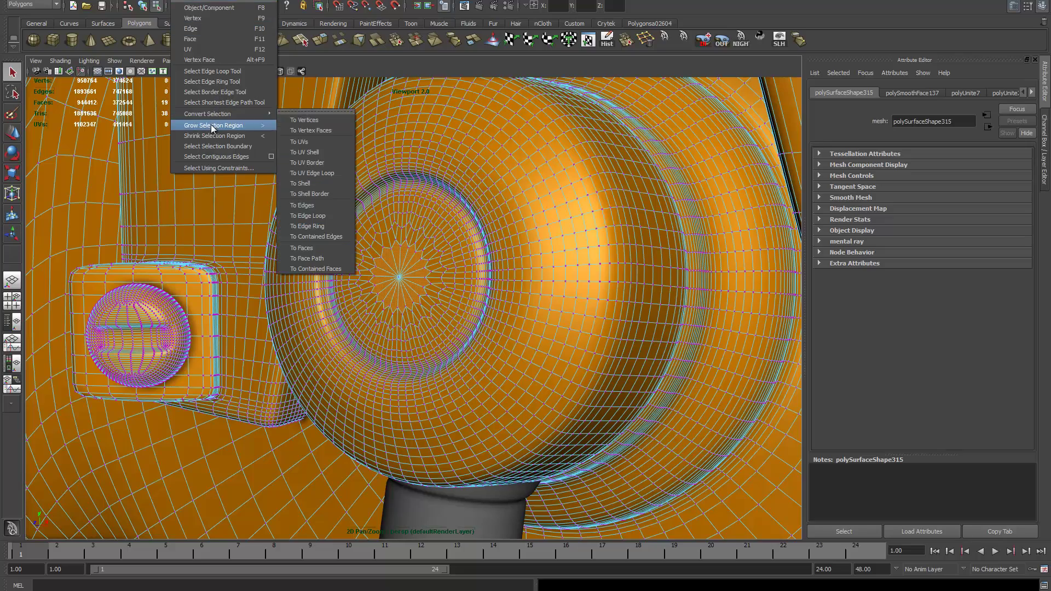
{"action": "left_click", "coordinate": [212, 124]}
{"action": "scroll", "coordinate": [378, 222], "scroll_direction": "up", "scroll_amount": 3}
{"action": "key", "text": "greater"}
{"action": "key", "text": "greater"}
{"action": "key", "text": "greater"}
{"action": "key", "text": "greater"}
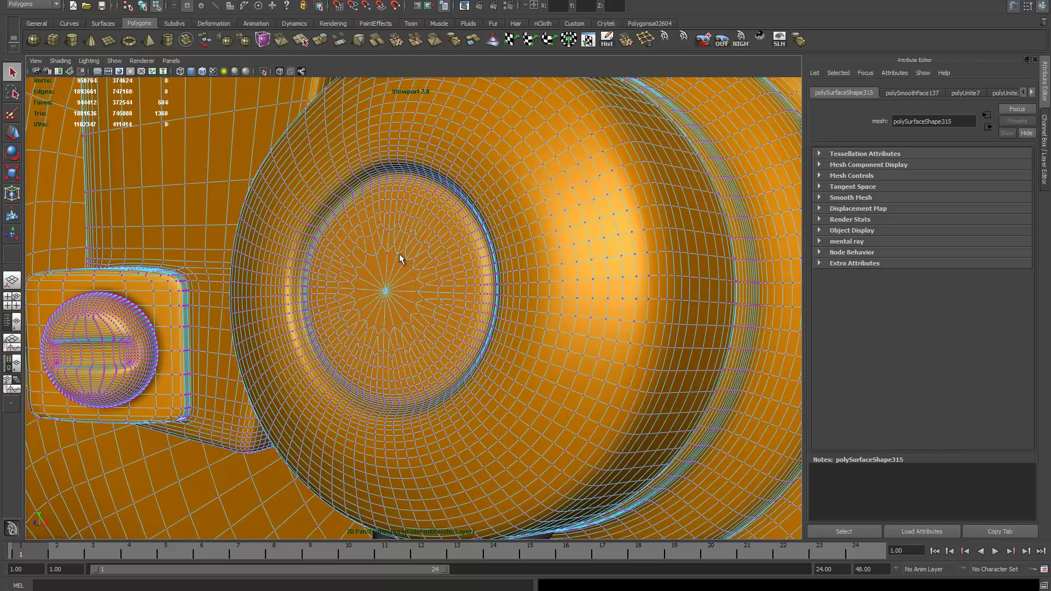
{"action": "right_click_drag", "start_coordinate": [394, 276], "coordinate": [405, 453]}
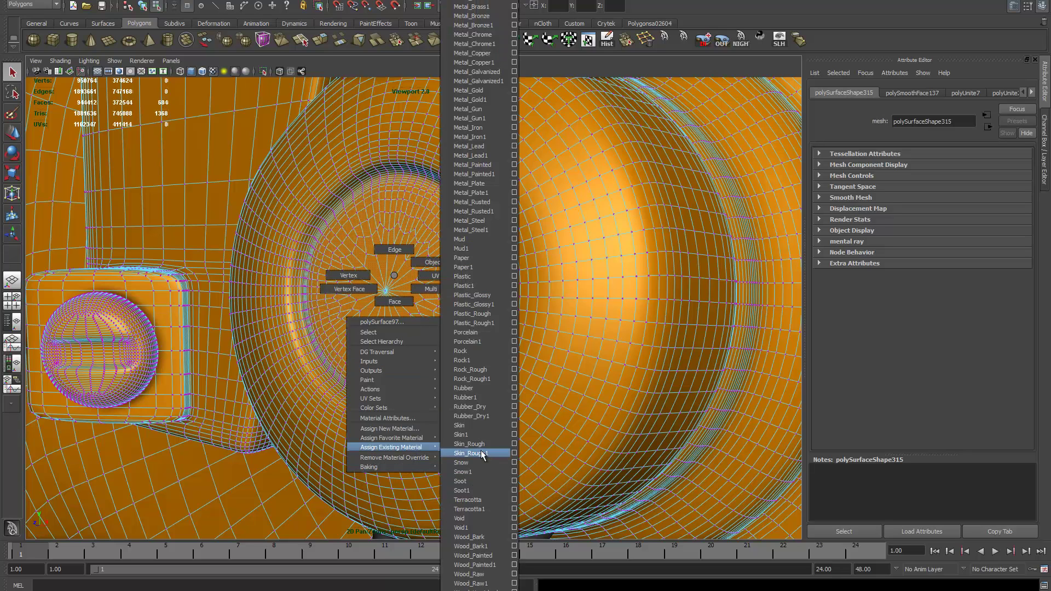
{"action": "right_click_drag", "start_coordinate": [481, 450], "coordinate": [485, 382]}
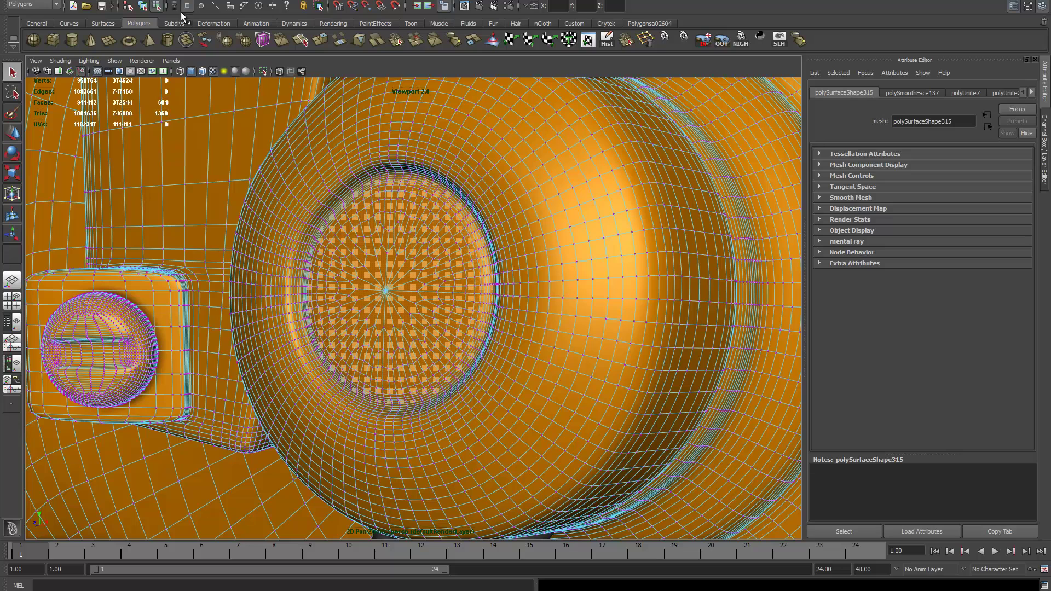
{"action": "key", "text": "F8"}
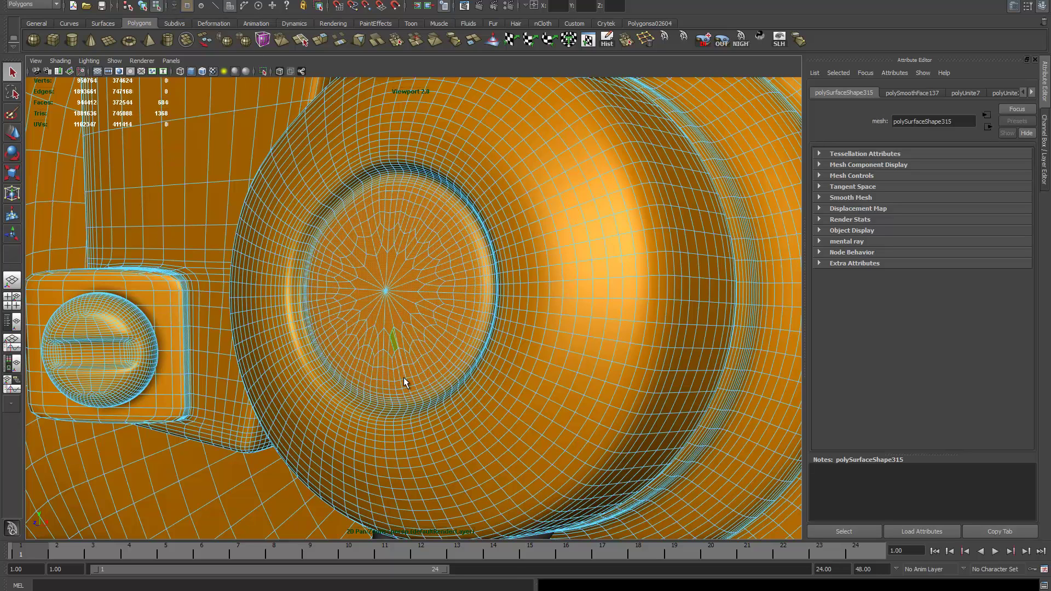
{"action": "right_click_drag", "start_coordinate": [403, 378], "coordinate": [472, 386]}
{"action": "scroll", "coordinate": [460, 260], "scroll_direction": "down", "scroll_amount": 3}
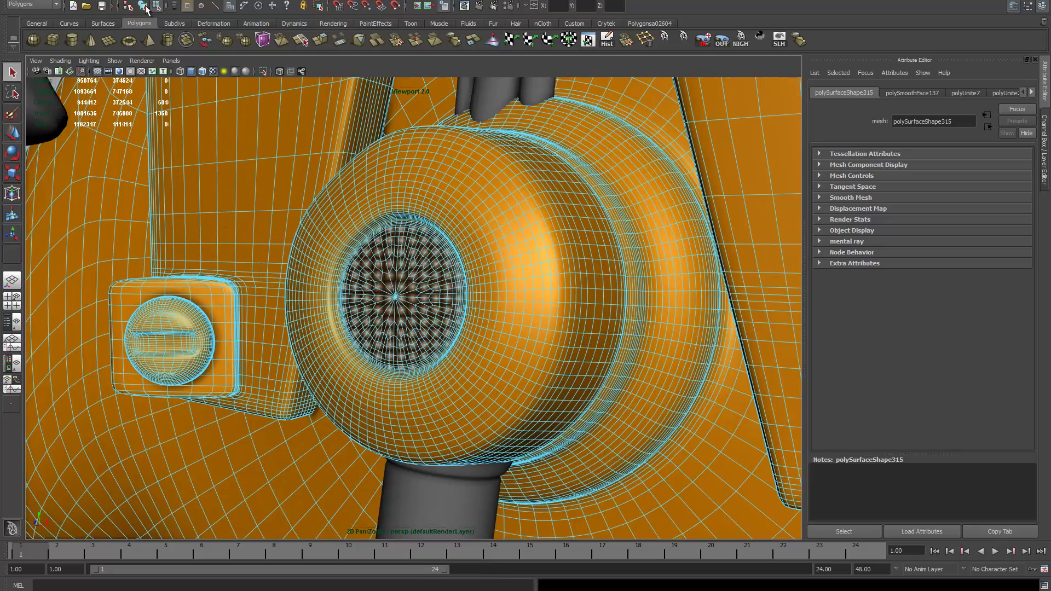
Step: Grow a face loop selection over the flange behind the round cap, assign an existing material to those faces, and return to object mode
{"action": "left_click_drag", "start_coordinate": [560, 262], "coordinate": [378, 257], "text": "alt"}
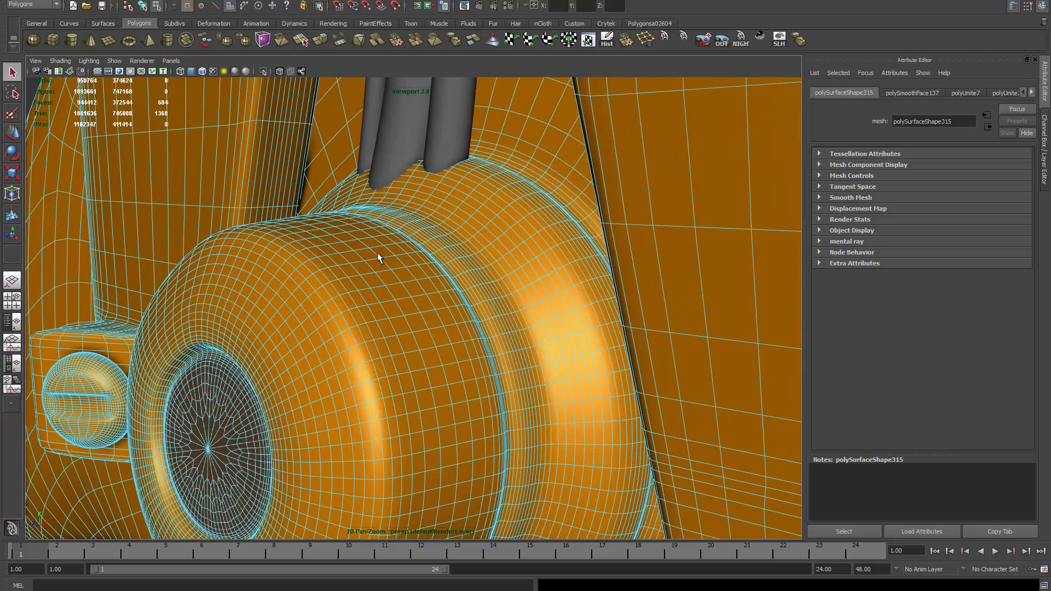
{"action": "left_click", "coordinate": [337, 273]}
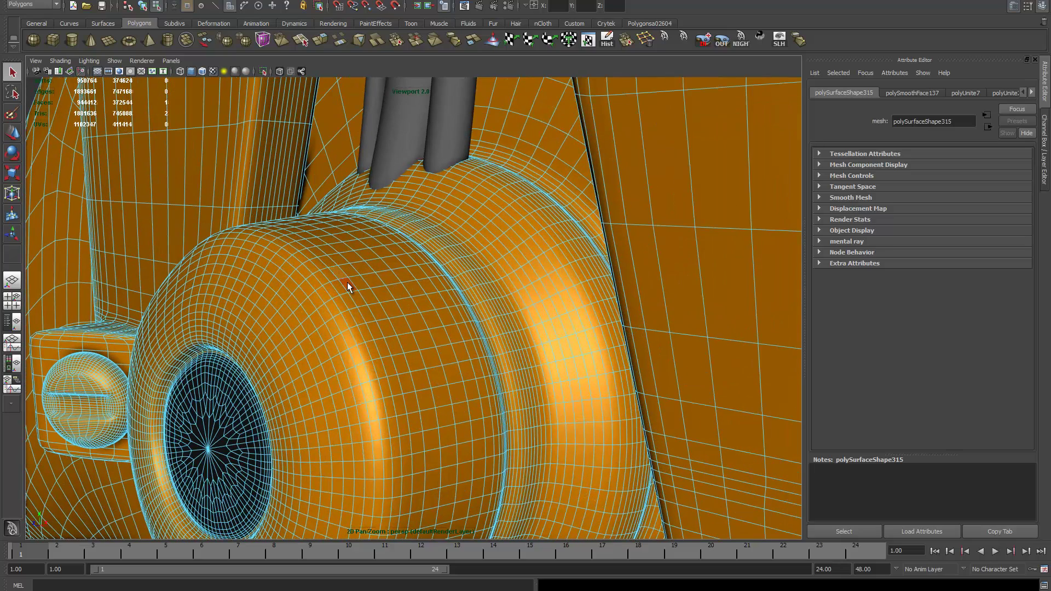
{"action": "double_click", "coordinate": [347, 283], "text": "shift"}
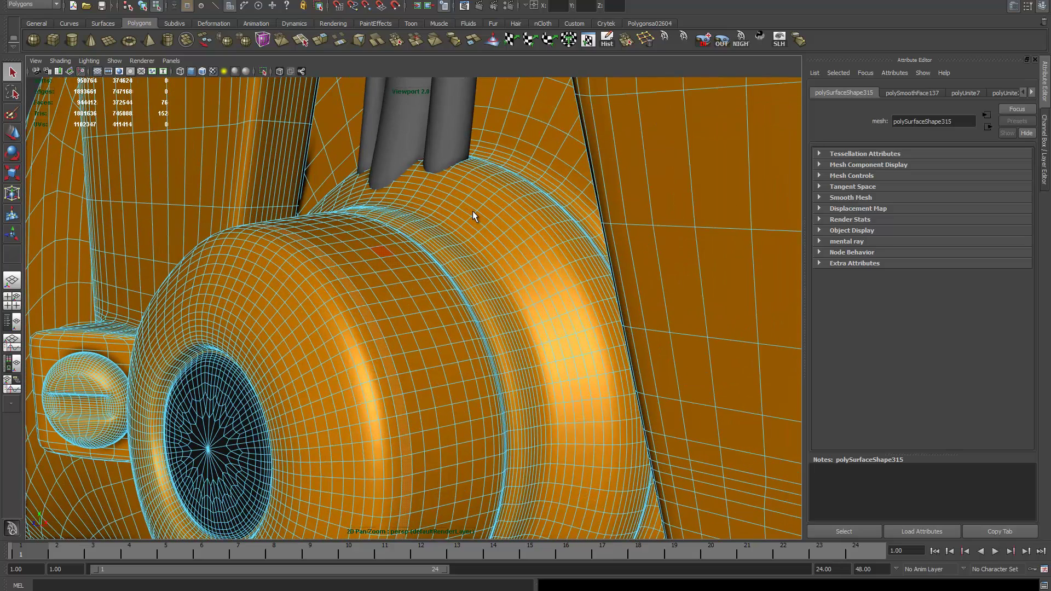
{"action": "left_click", "coordinate": [473, 218]}
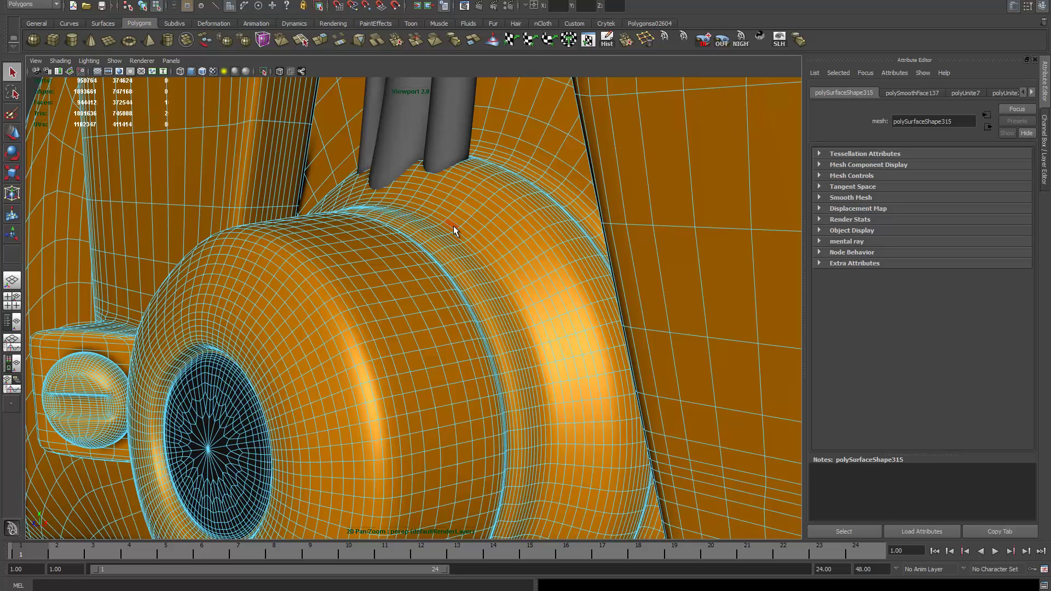
{"action": "double_click", "coordinate": [462, 232], "text": "shift"}
{"action": "left_click", "coordinate": [186, 1]}
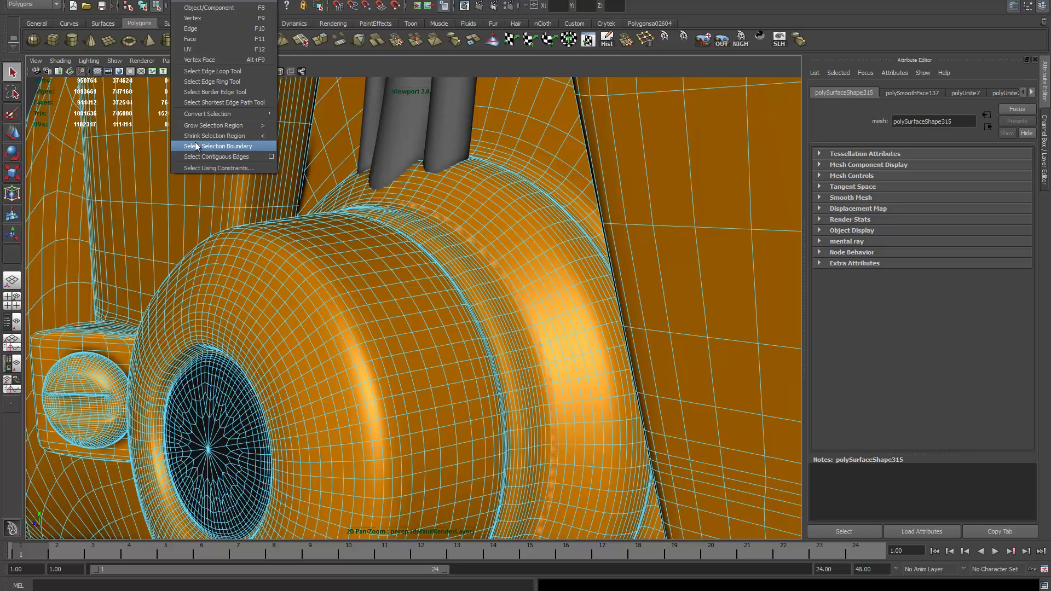
{"action": "left_click", "coordinate": [213, 124]}
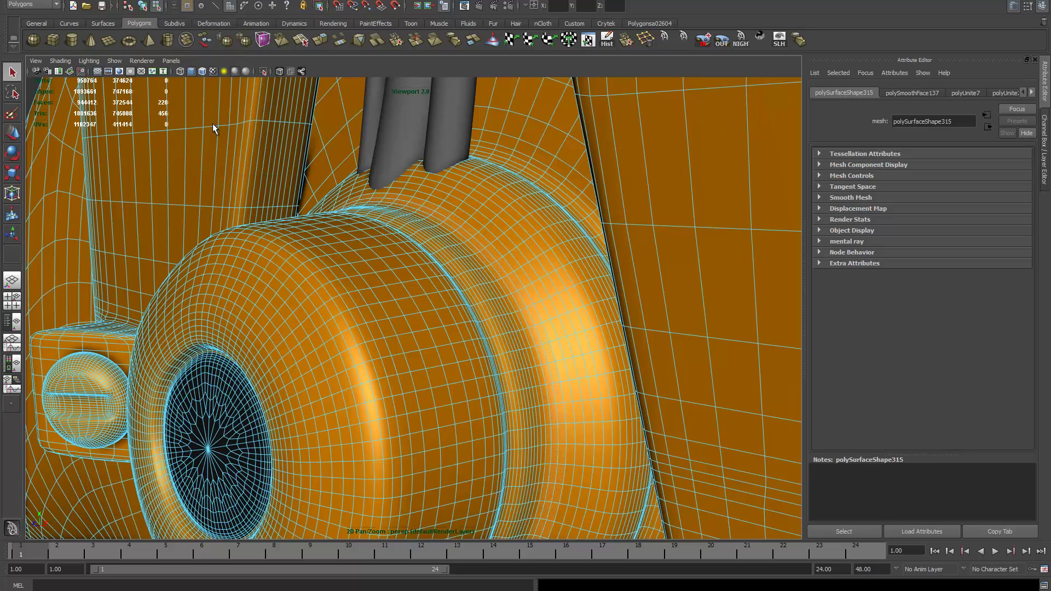
{"action": "key", "text": "ctrl+greater"}
{"action": "key", "text": "ctrl+greater"}
{"action": "key", "text": "ctrl+greater"}
{"action": "key", "text": "ctrl+greater"}
{"action": "key", "text": "ctrl+greater"}
{"action": "key", "text": "ctrl+greater"}
{"action": "key", "text": "ctrl+greater"}
{"action": "key", "text": "ctrl+greater"}
{"action": "key", "text": "ctrl+greater"}
{"action": "key", "text": "ctrl+greater"}
{"action": "key", "text": "ctrl+greater"}
{"action": "key", "text": "ctrl+greater"}
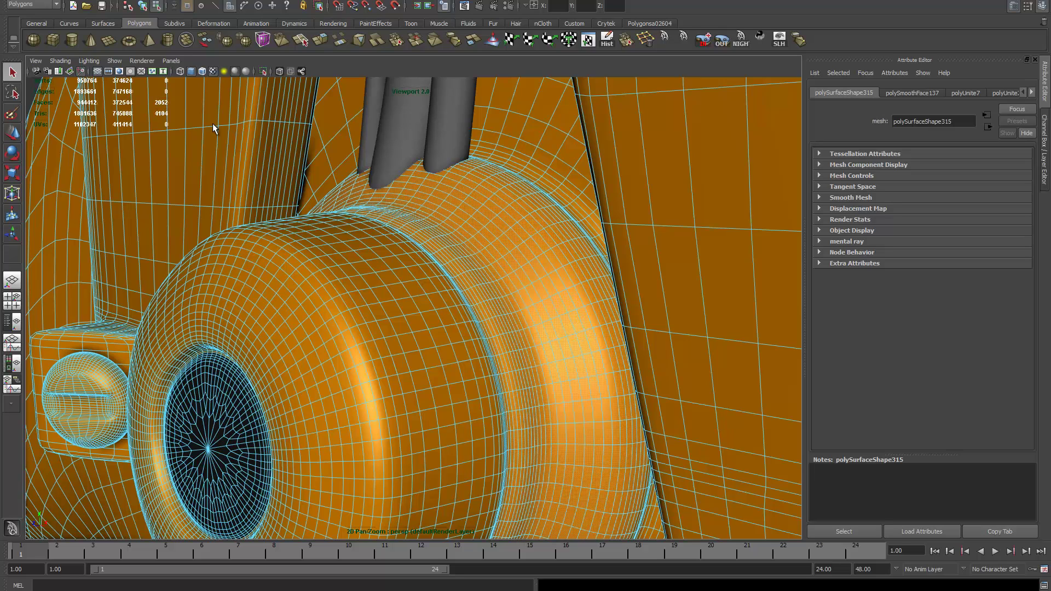
{"action": "key", "text": "ctrl+greater"}
{"action": "key", "text": "ctrl+greater"}
{"action": "right_click_drag", "start_coordinate": [468, 232], "coordinate": [559, 72]}
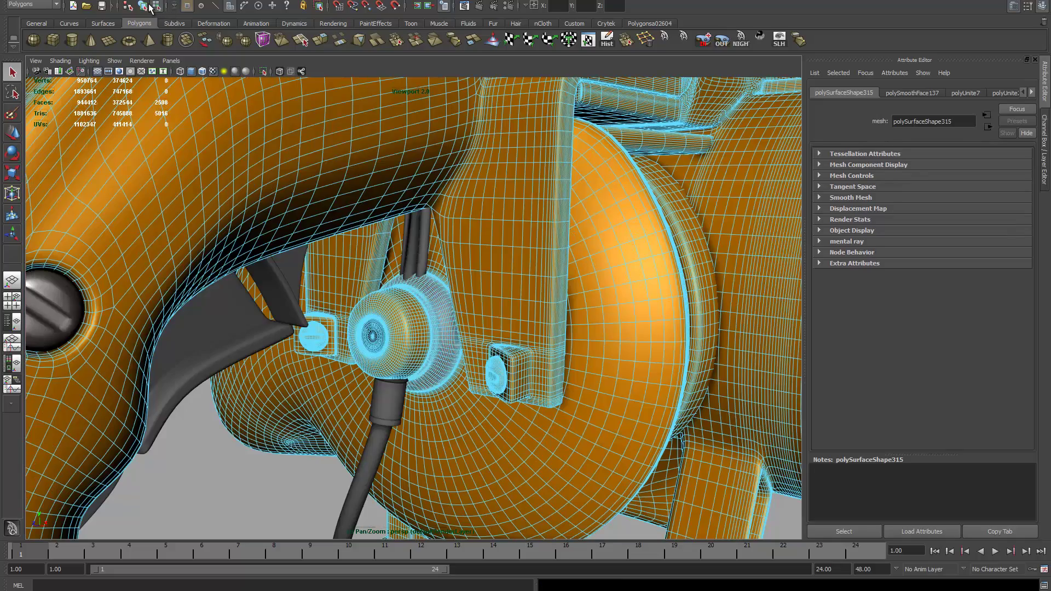
{"action": "key", "text": "F8"}
{"action": "scroll", "coordinate": [317, 199], "scroll_direction": "down", "scroll_amount": 5}
{"action": "left_click", "coordinate": [366, 154]}
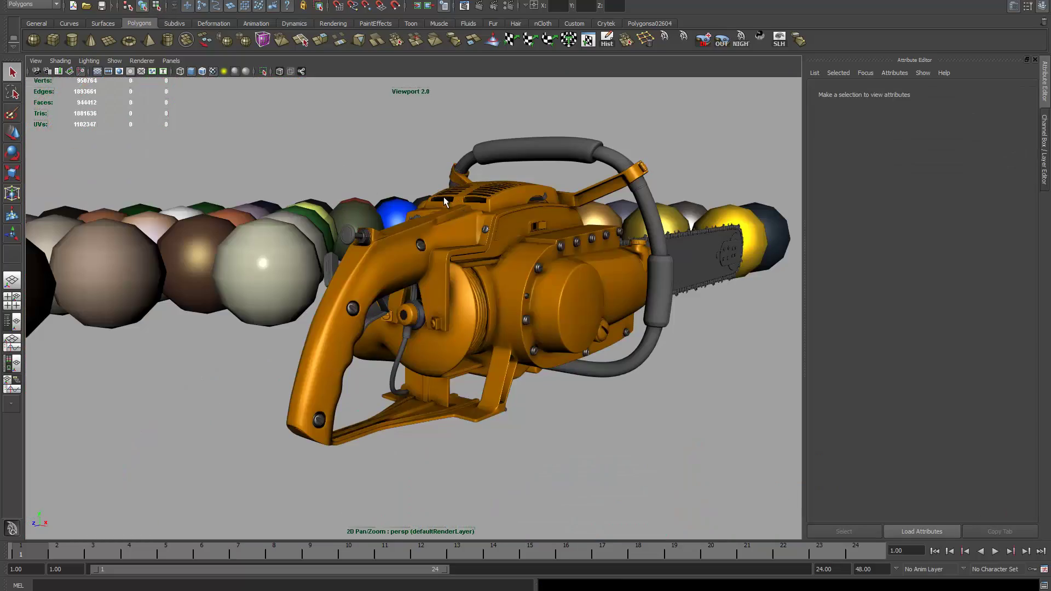
Step: Select the faces of the ribbed coil beside the engine housing and assign the existing material Metal_Iron to them
{"action": "left_click_drag", "start_coordinate": [444, 196], "coordinate": [281, 282], "text": "alt"}
{"action": "scroll", "coordinate": [431, 284], "scroll_direction": "up", "scroll_amount": 10}
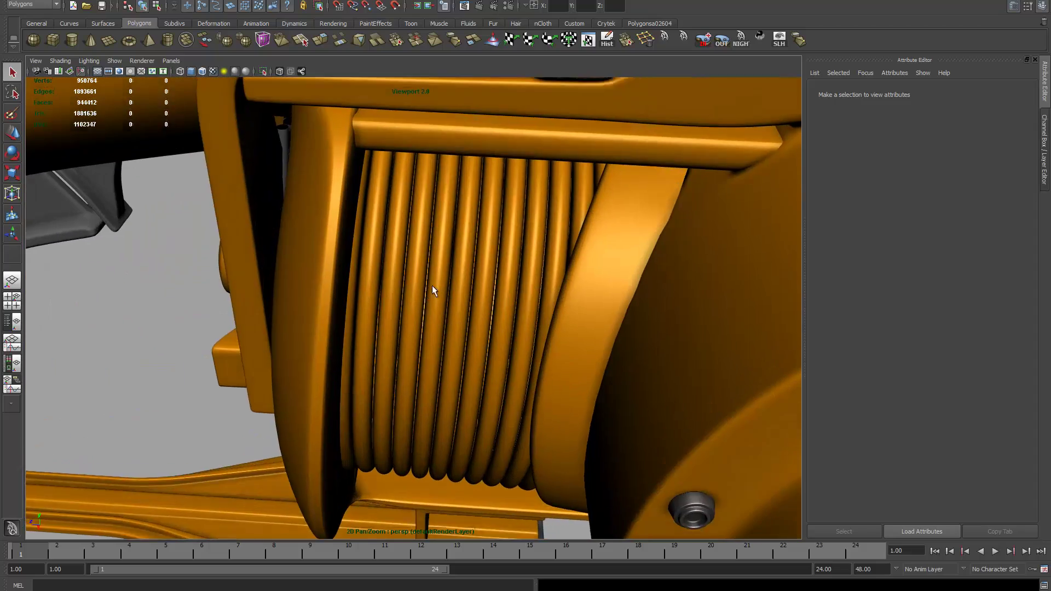
{"action": "left_click_drag", "start_coordinate": [432, 285], "coordinate": [379, 242], "text": "alt"}
{"action": "left_click", "coordinate": [379, 242]}
{"action": "left_click", "coordinate": [155, 7]}
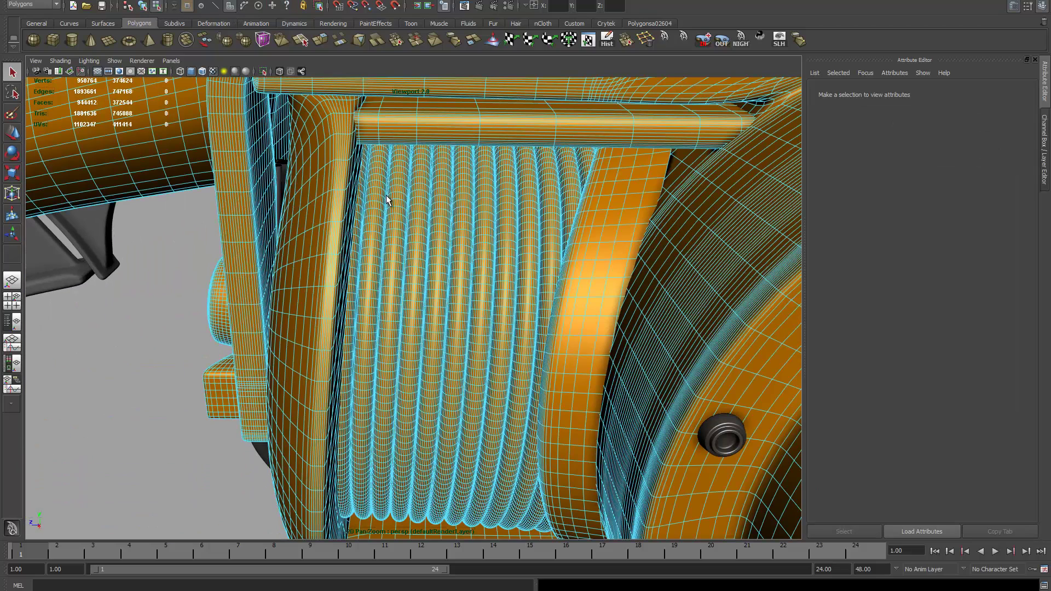
{"action": "scroll", "coordinate": [386, 195], "scroll_direction": "up", "scroll_amount": 3}
{"action": "scroll", "coordinate": [485, 307], "scroll_direction": "up", "scroll_amount": 4}
{"action": "left_click", "coordinate": [432, 254]}
{"action": "right_click", "coordinate": [432, 257]}
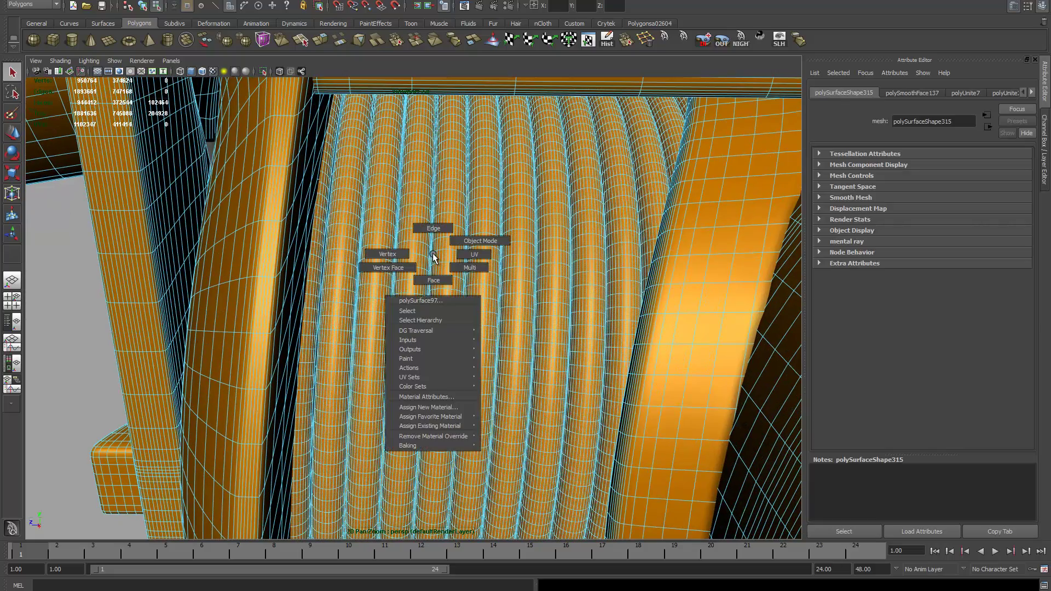
{"action": "mouse_move", "coordinate": [436, 425]}
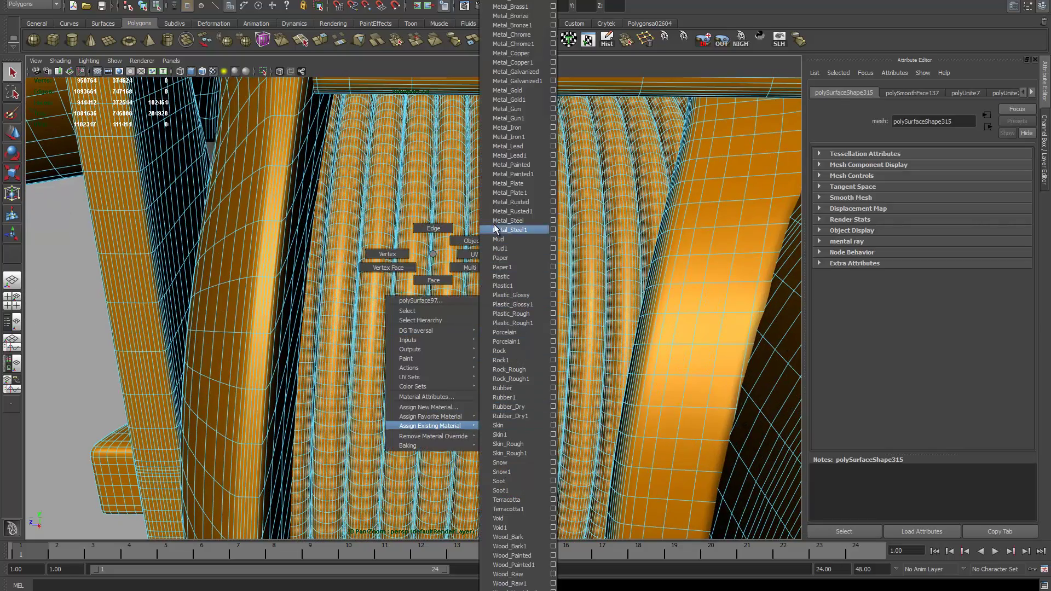
{"action": "left_click", "coordinate": [522, 128]}
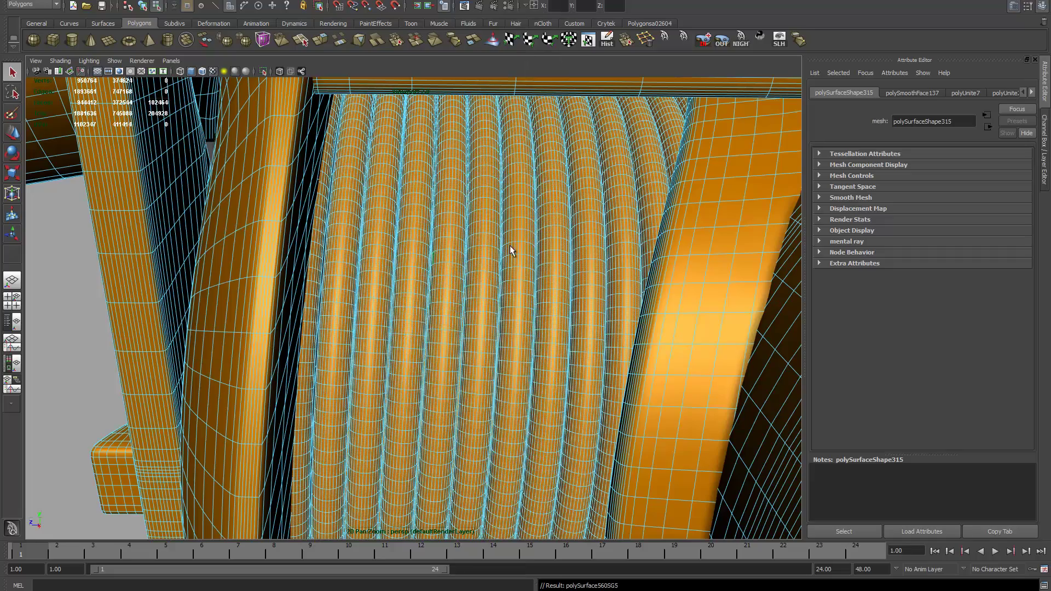
Step: Select the faces of the vented top cover and assign a dark blue existing material to them
{"action": "key", "text": "bracketleft"}
{"action": "key", "text": "bracketleft"}
{"action": "key", "text": "bracketleft"}
{"action": "key", "text": "bracketleft"}
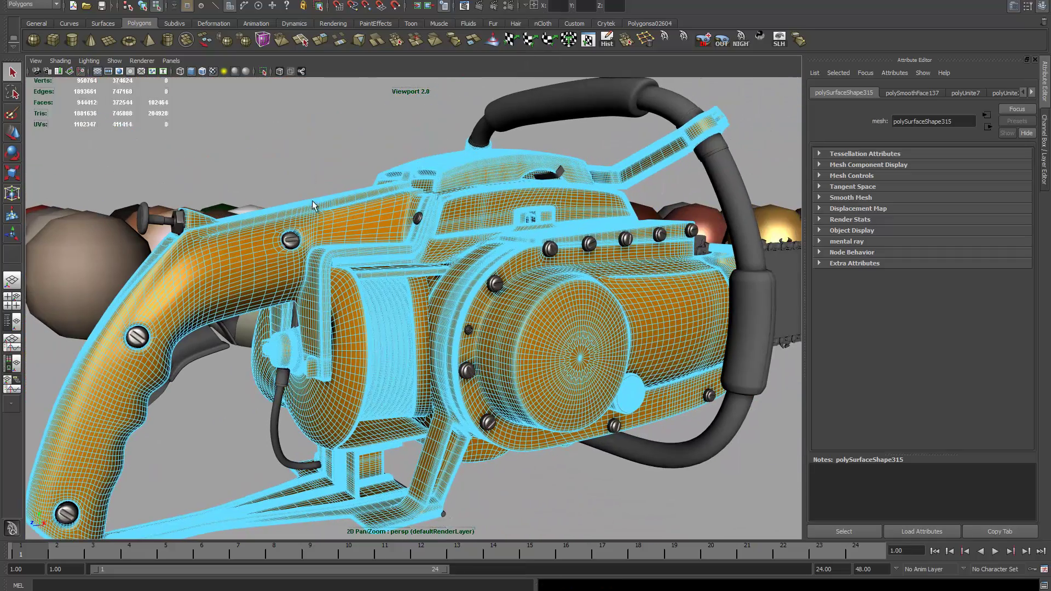
{"action": "left_click_drag", "start_coordinate": [377, 202], "coordinate": [209, 248], "text": "alt"}
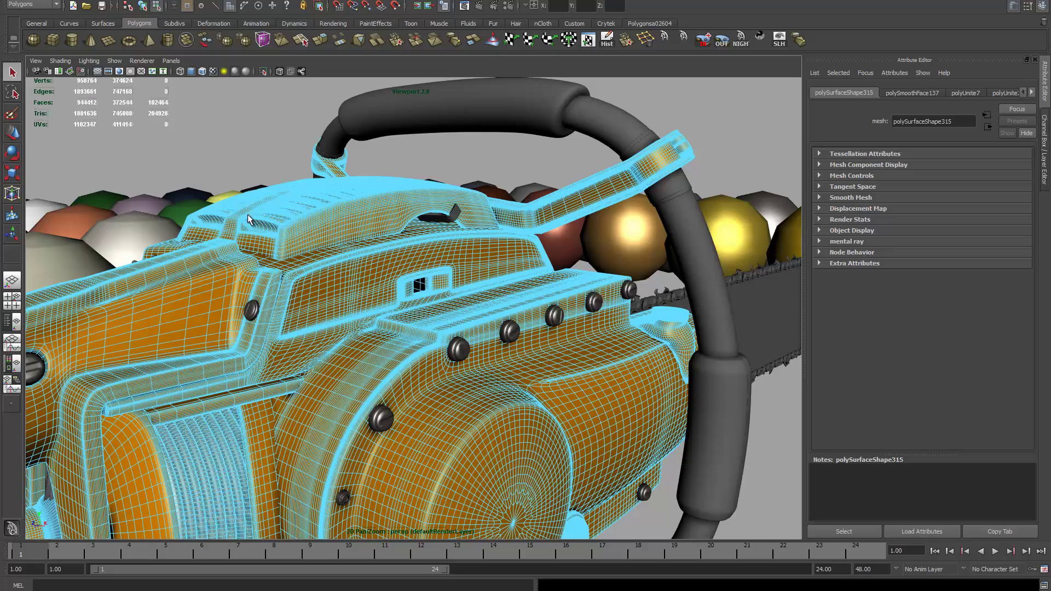
{"action": "scroll", "coordinate": [411, 210], "scroll_direction": "down", "scroll_amount": 3}
{"action": "left_click_drag", "start_coordinate": [412, 210], "coordinate": [351, 219], "text": "alt"}
{"action": "scroll", "coordinate": [293, 230], "scroll_direction": "up", "scroll_amount": 5}
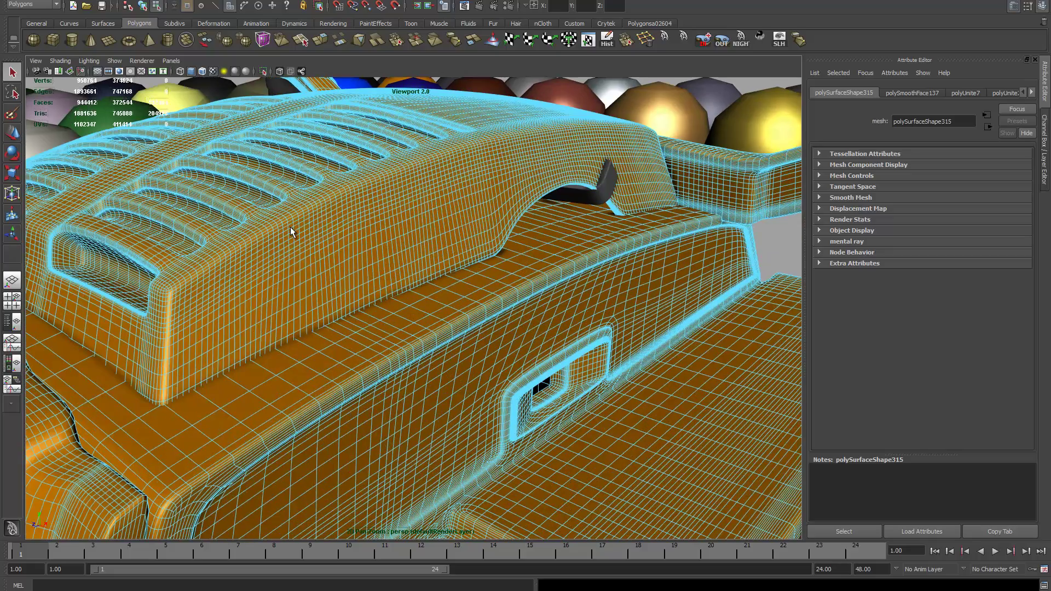
{"action": "left_click_drag", "start_coordinate": [241, 210], "coordinate": [388, 272], "text": "alt"}
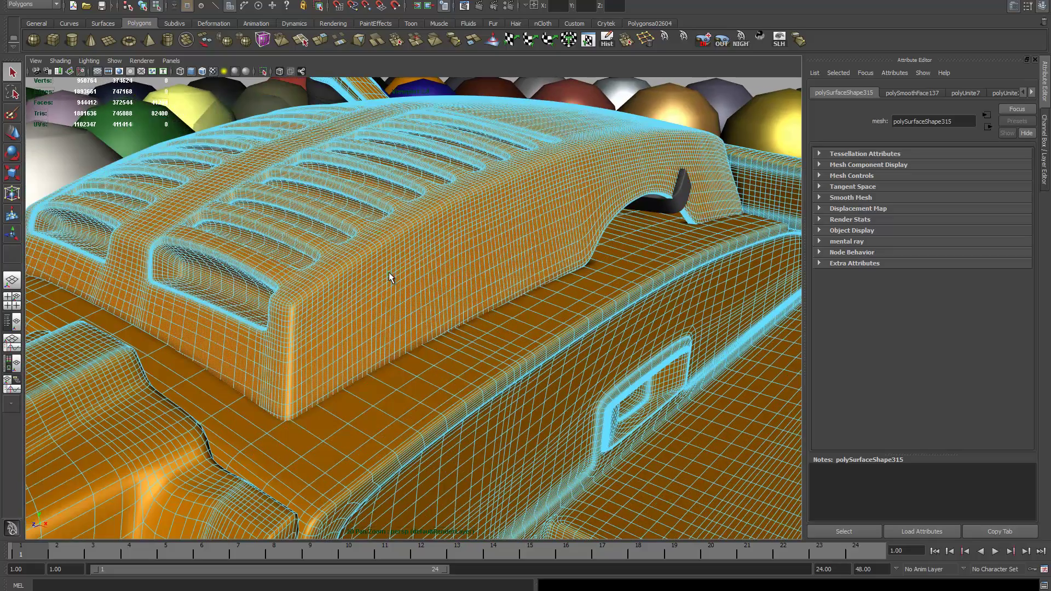
{"action": "mouse_move", "coordinate": [388, 272]}
{"action": "right_mouse_down"}
{"action": "mouse_move", "coordinate": [374, 385]}
{"action": "mouse_move", "coordinate": [387, 450]}
{"action": "mouse_move", "coordinate": [402, 446]}
{"action": "mouse_move", "coordinate": [509, 214]}
{"action": "mouse_move", "coordinate": [480, 90]}
{"action": "mouse_move", "coordinate": [487, 18]}
{"action": "mouse_move", "coordinate": [479, 133]}
{"action": "mouse_move", "coordinate": [489, 314]}
{"action": "right_mouse_up"}
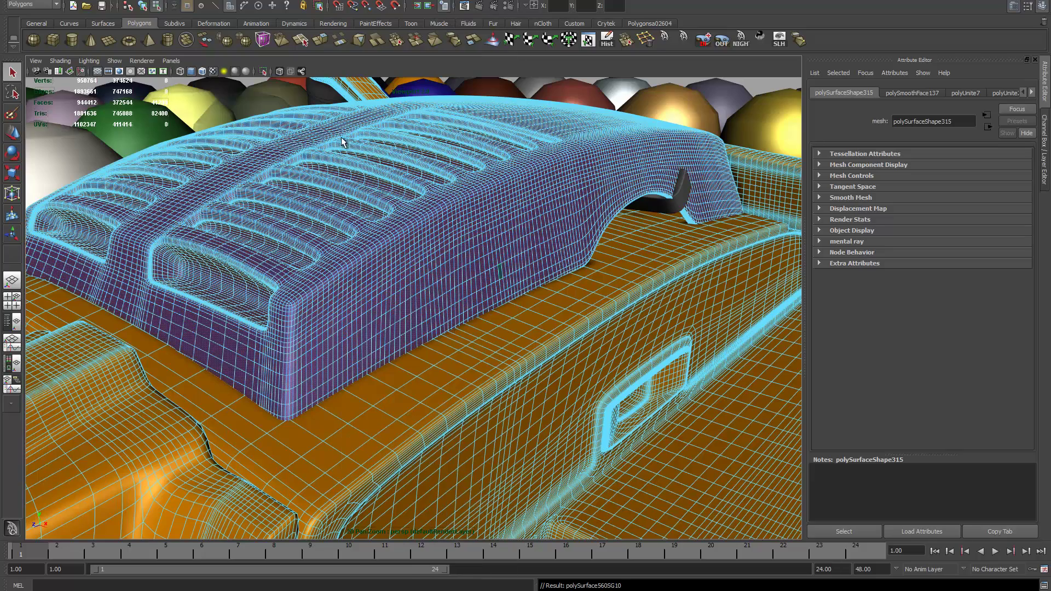
Step: Select the grip faces of the front handlebar and assign the Leather material to them from the Hypershade
{"action": "right_click_drag", "start_coordinate": [341, 137], "coordinate": [329, 126], "text": "alt"}
{"action": "left_click_drag", "start_coordinate": [441, 152], "coordinate": [387, 187], "text": "alt"}
{"action": "right_click_drag", "start_coordinate": [460, 179], "coordinate": [342, 157], "text": "alt"}
{"action": "left_click_drag", "start_coordinate": [342, 157], "coordinate": [359, 187], "text": "alt"}
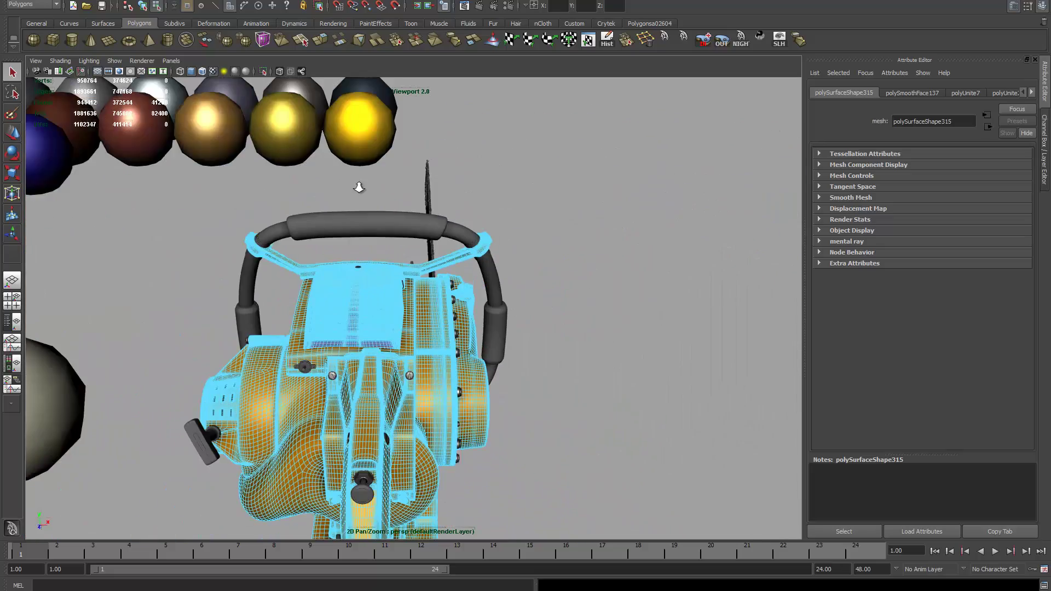
{"action": "right_click_drag", "start_coordinate": [358, 187], "coordinate": [319, 159], "text": "alt"}
{"action": "left_click", "coordinate": [295, 162]}
{"action": "left_click_drag", "start_coordinate": [294, 162], "coordinate": [350, 191], "text": "alt"}
{"action": "right_click_drag", "start_coordinate": [350, 192], "coordinate": [472, 288], "text": "alt"}
{"action": "right_click_drag", "start_coordinate": [466, 251], "coordinate": [384, 206]}
{"action": "right_click_drag", "start_coordinate": [590, 272], "coordinate": [379, 240], "text": "alt"}
{"action": "middle_click_drag", "start_coordinate": [378, 241], "coordinate": [408, 383], "text": "alt"}
{"action": "right_click_drag", "start_coordinate": [408, 383], "coordinate": [375, 182]}
{"action": "left_click", "coordinate": [18, 359]}
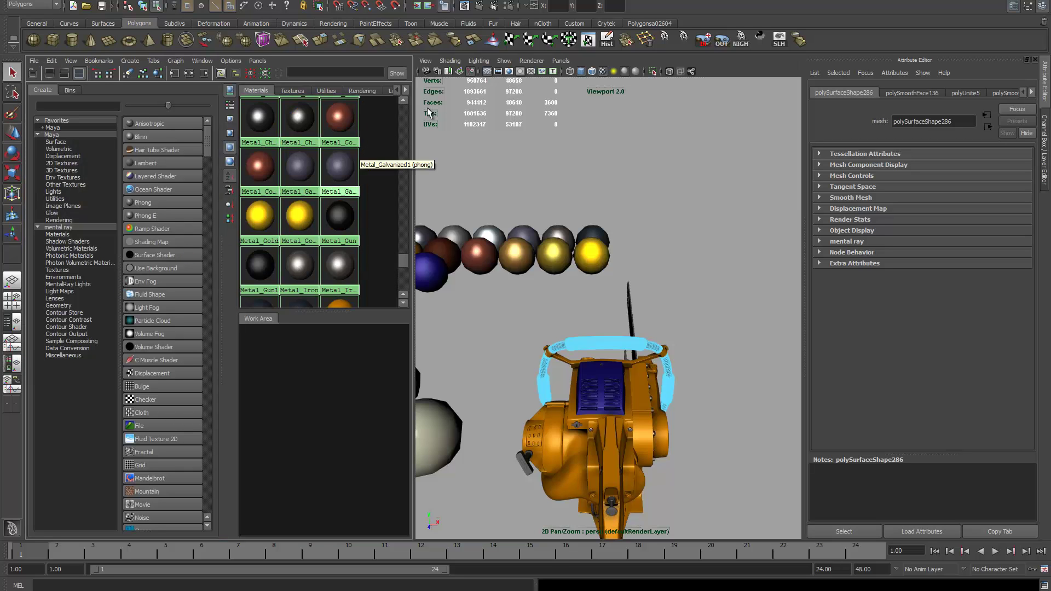
{"action": "left_click_drag", "start_coordinate": [403, 237], "coordinate": [406, 176]}
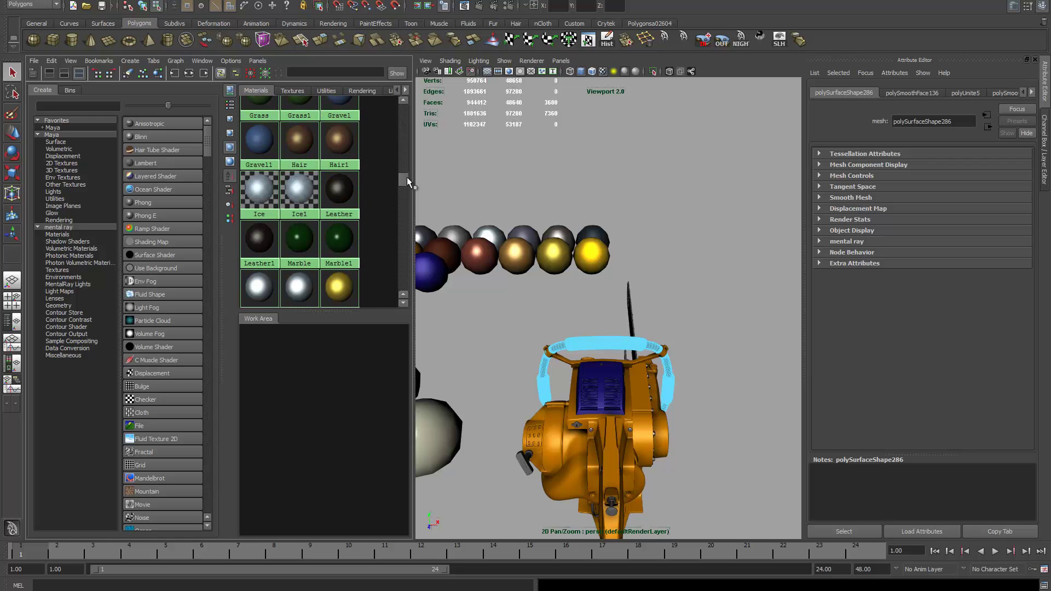
{"action": "right_click", "coordinate": [346, 192]}
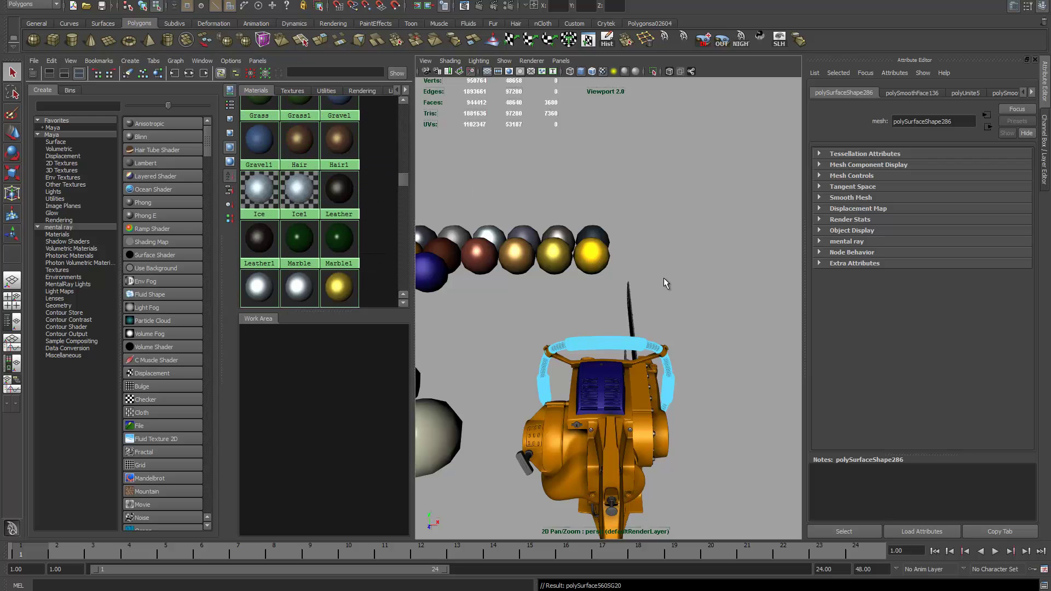
Step: Return to object mode in the full perspective view, clear the selection and examine the materials across the whole chainsaw
{"action": "left_click_drag", "start_coordinate": [664, 281], "coordinate": [307, 142], "text": "alt"}
{"action": "key", "text": "space"}
{"action": "left_click", "coordinate": [142, 6]}
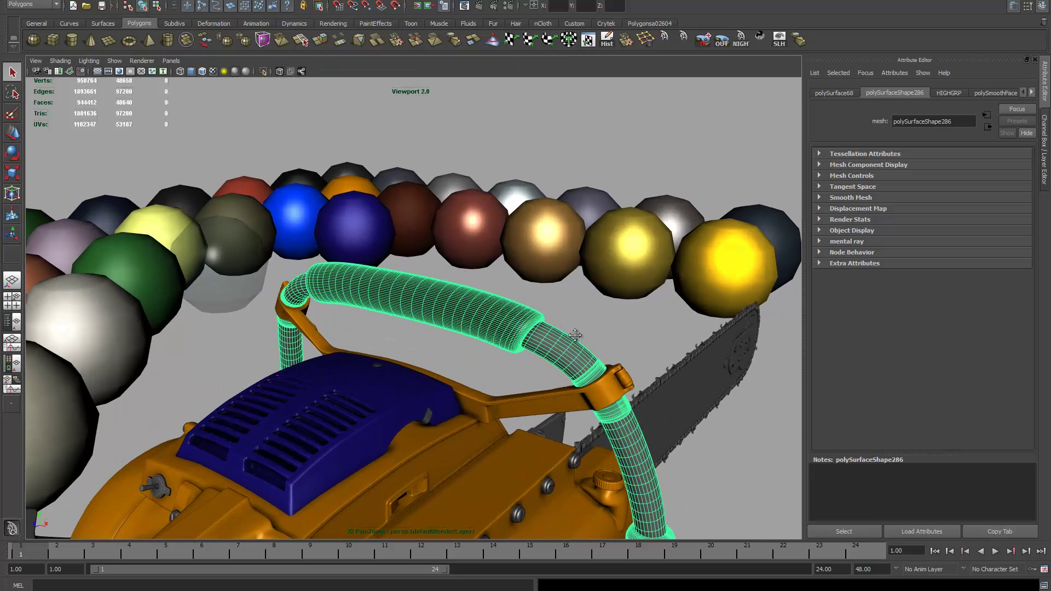
{"action": "key", "text": "ctrl+z"}
{"action": "left_click", "coordinate": [633, 438]}
{"action": "left_click_drag", "start_coordinate": [632, 438], "coordinate": [474, 380], "text": "alt"}
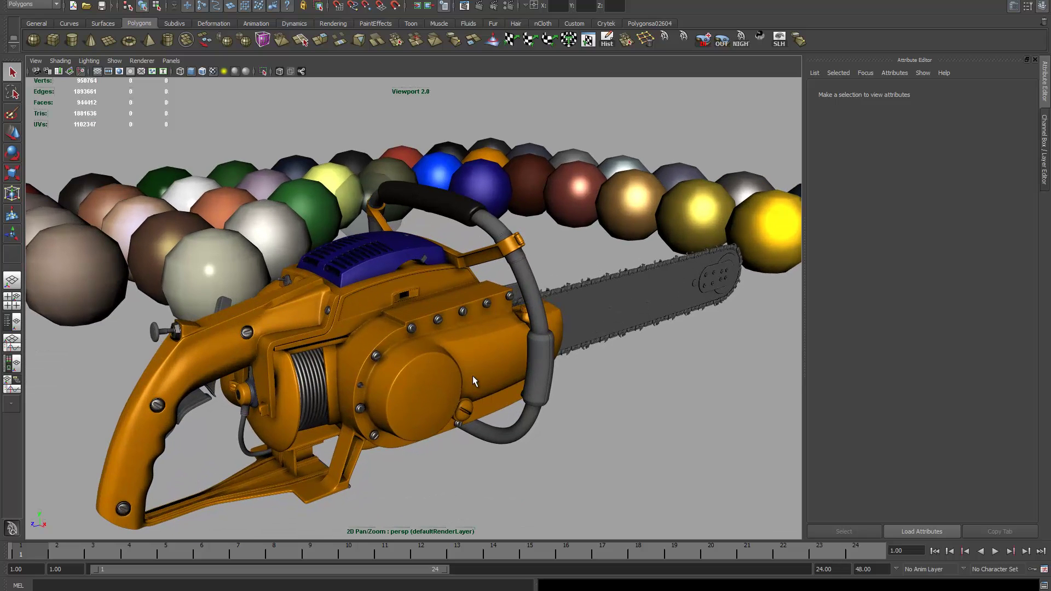
{"action": "left_click_drag", "start_coordinate": [474, 381], "coordinate": [347, 278], "text": "alt"}
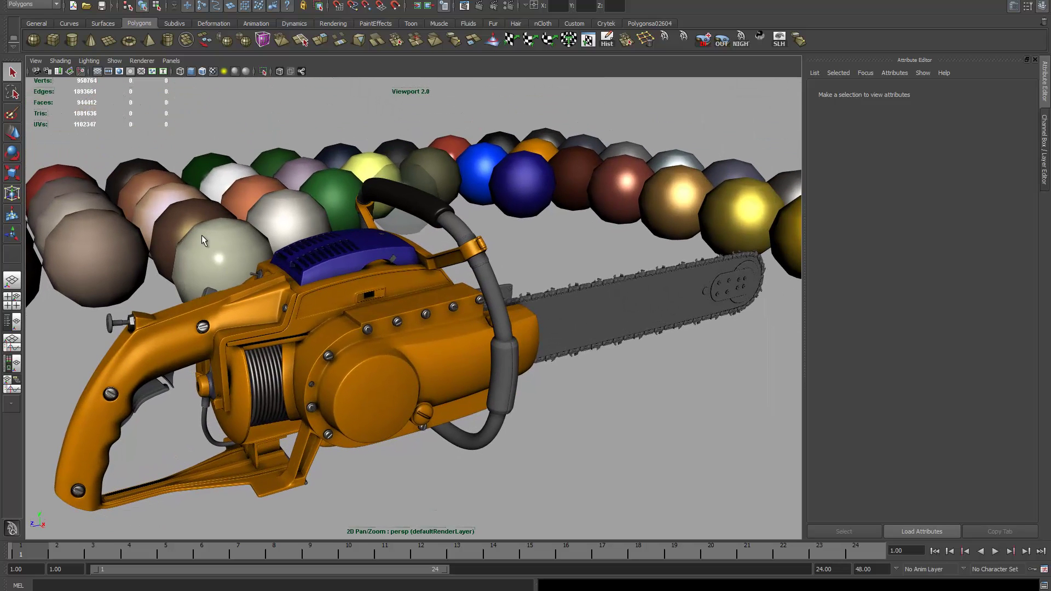
Step: Inspect the assigned materials around the chainsaw, including the red cable, its connector, the rear handle and the blue pull knob
{"action": "middle_click_drag", "start_coordinate": [202, 236], "coordinate": [213, 242], "text": "alt"}
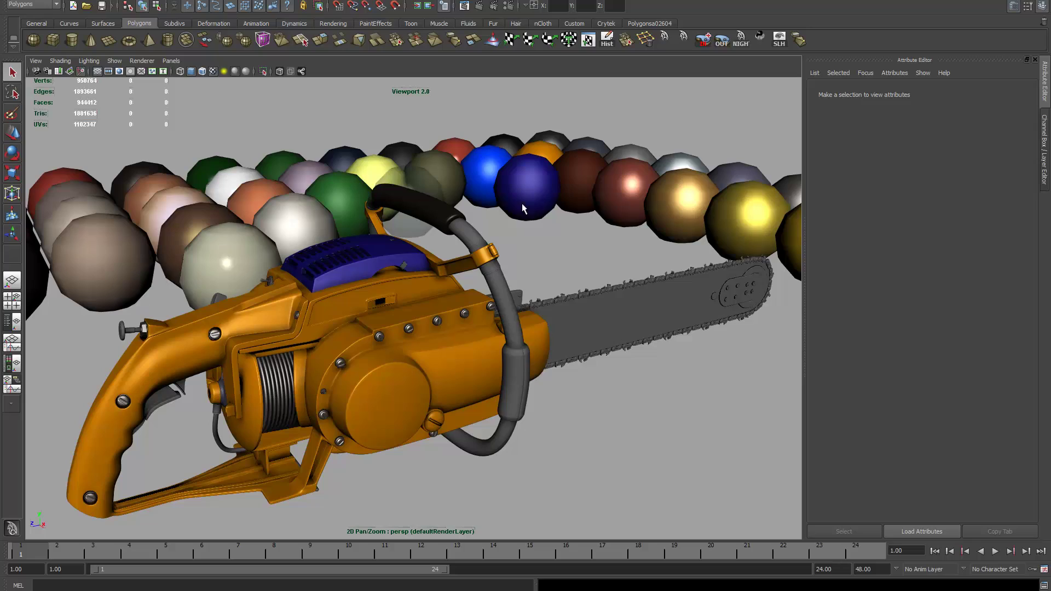
{"action": "scroll", "coordinate": [758, 432], "scroll_direction": "down", "scroll_amount": 3}
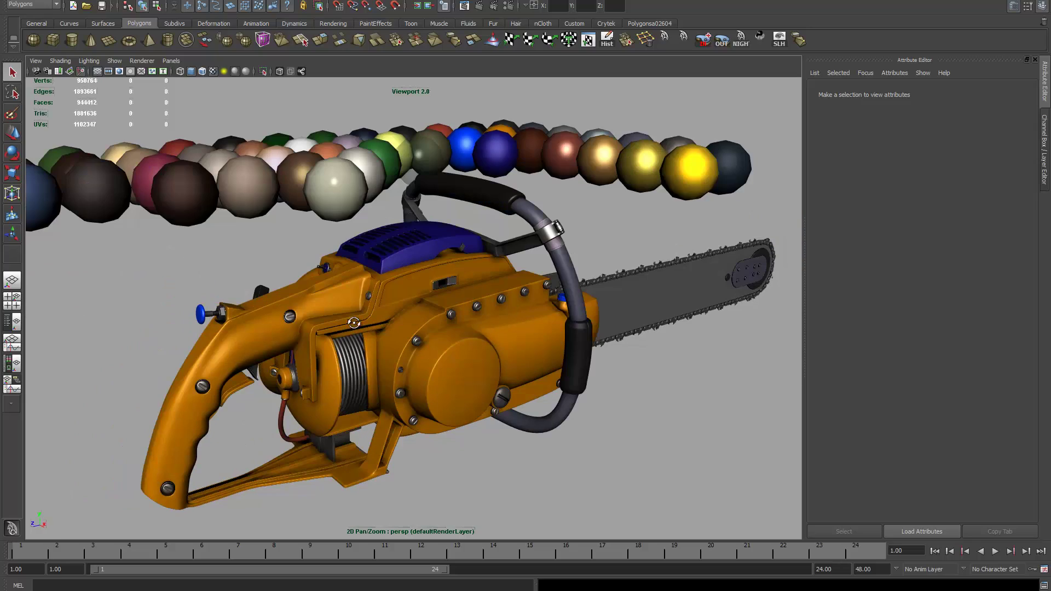
{"action": "left_click_drag", "start_coordinate": [758, 432], "coordinate": [471, 235], "text": "alt"}
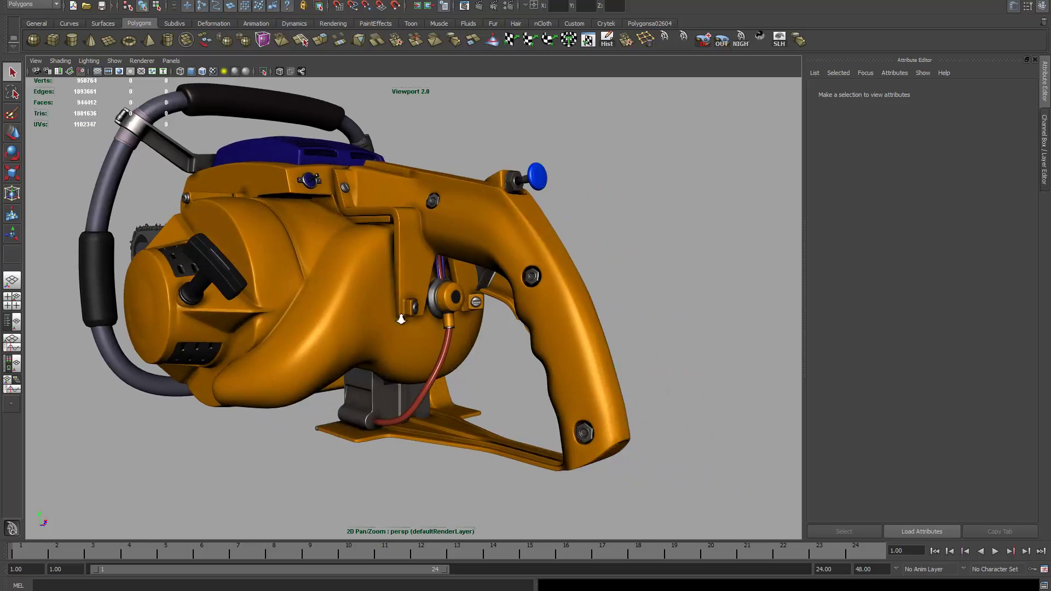
{"action": "scroll", "coordinate": [474, 211], "scroll_direction": "up", "scroll_amount": 5}
{"action": "scroll", "coordinate": [454, 173], "scroll_direction": "down", "scroll_amount": 2}
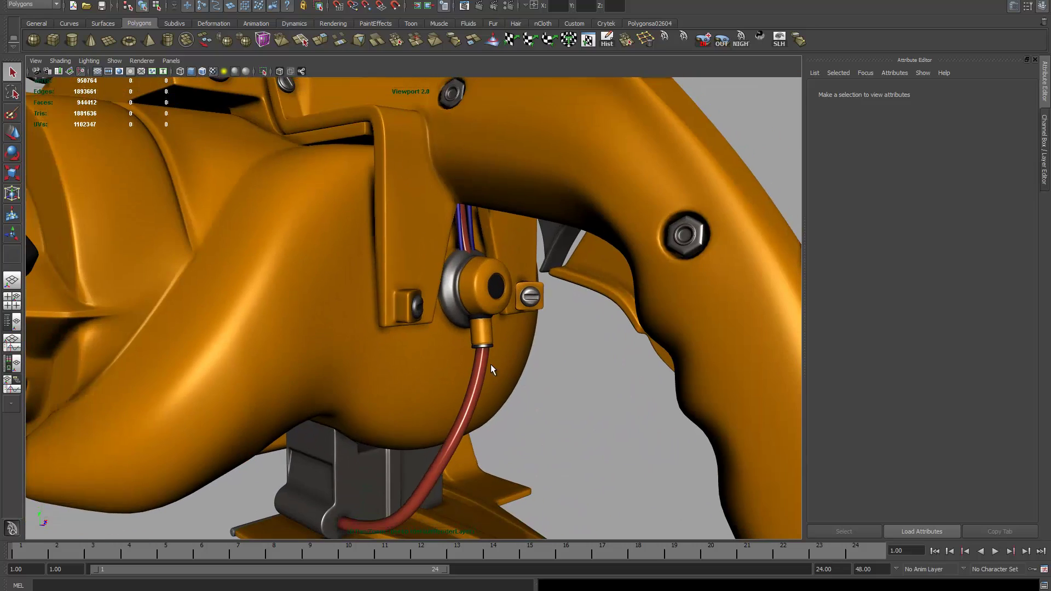
{"action": "key", "text": "f"}
{"action": "left_click_drag", "start_coordinate": [491, 369], "coordinate": [211, 237], "text": "alt"}
{"action": "scroll", "coordinate": [239, 319], "scroll_direction": "up", "scroll_amount": 5}
{"action": "left_click_drag", "start_coordinate": [239, 319], "coordinate": [488, 309], "text": "alt"}
{"action": "scroll", "coordinate": [213, 134], "scroll_direction": "up", "scroll_amount": 3}
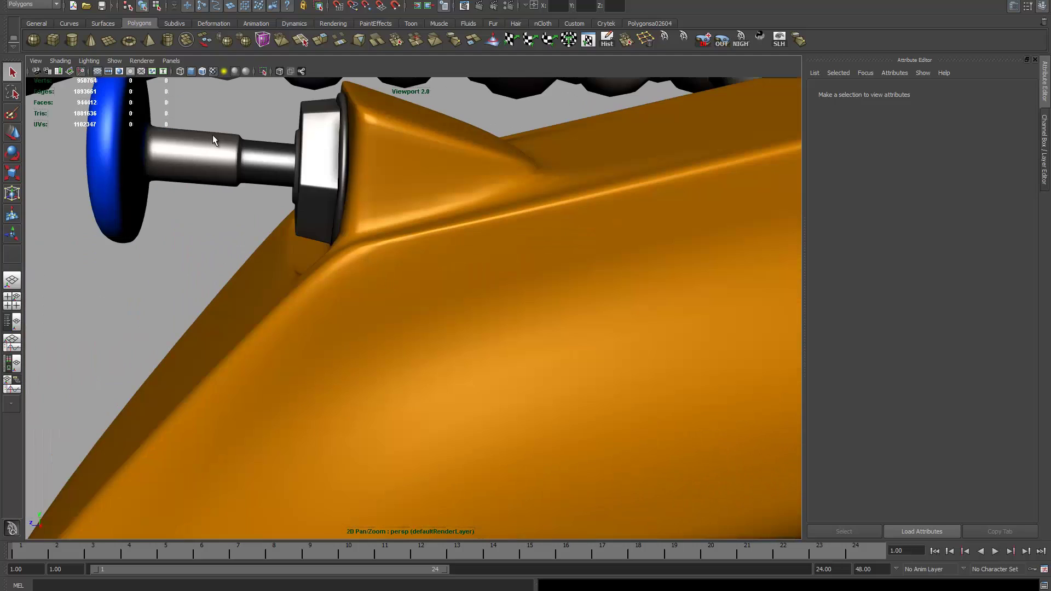
{"action": "scroll", "coordinate": [302, 202], "scroll_direction": "down", "scroll_amount": 5}
{"action": "left_click_drag", "start_coordinate": [585, 363], "coordinate": [445, 355], "text": "alt"}
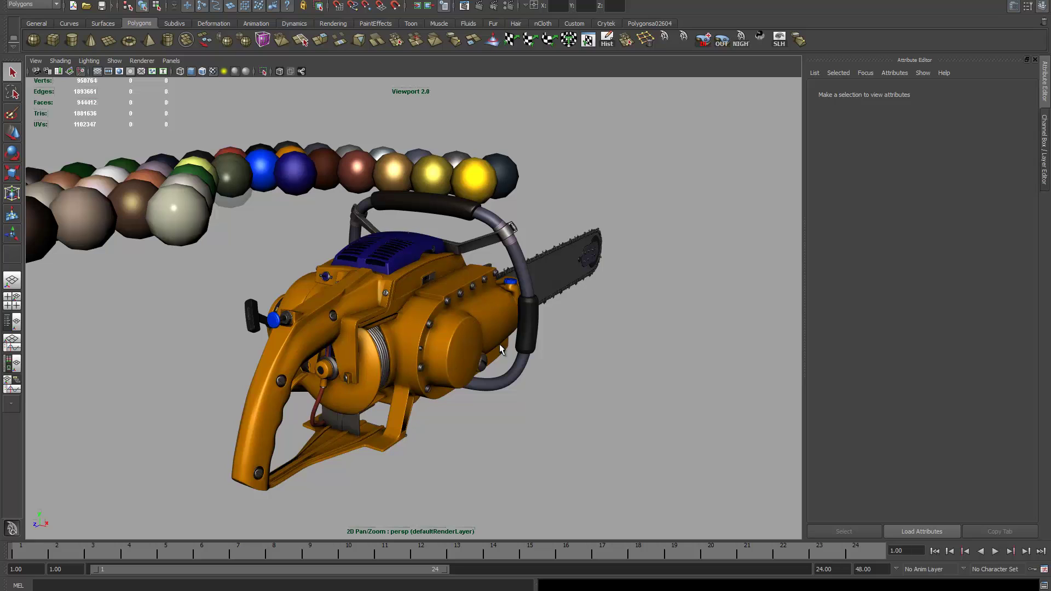
{"action": "left_click_drag", "start_coordinate": [369, 206], "coordinate": [331, 211], "text": "alt"}
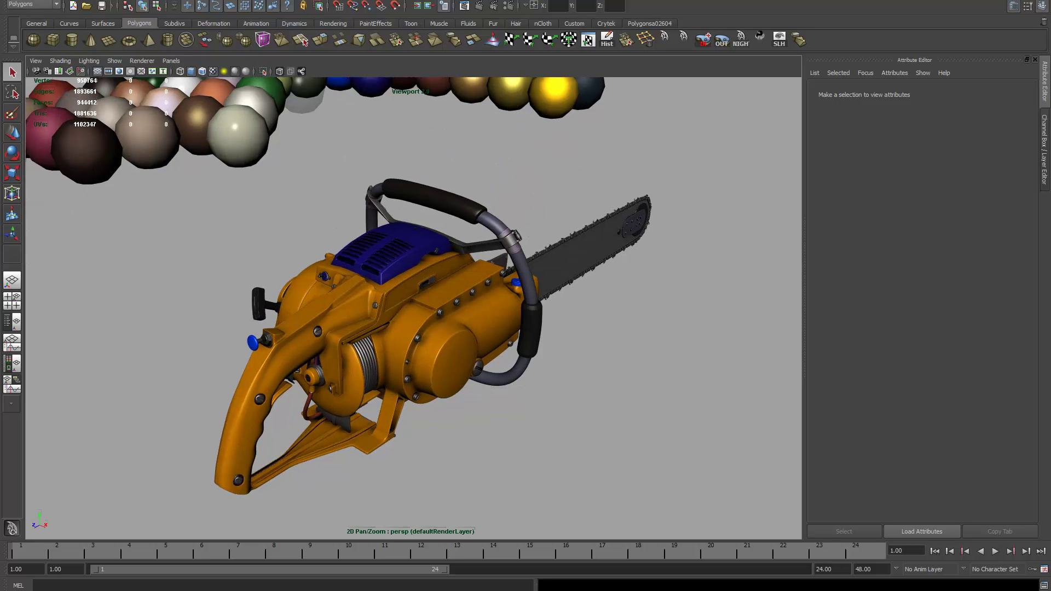
Step: Switch to the Rendering menu set and open the Transfer Maps settings
{"action": "left_click", "coordinate": [34, 5]}
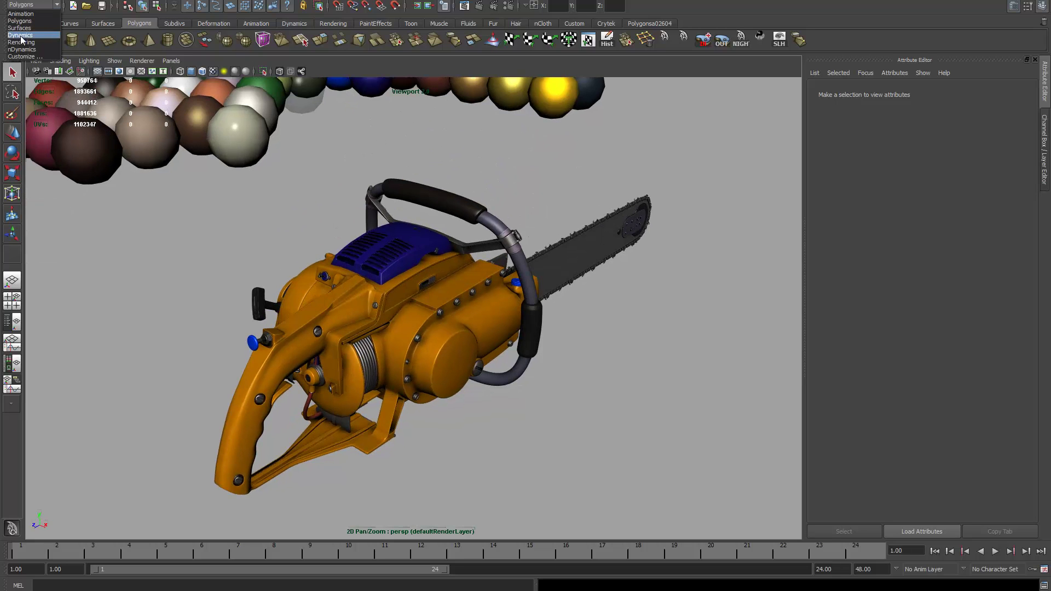
{"action": "left_click", "coordinate": [21, 42]}
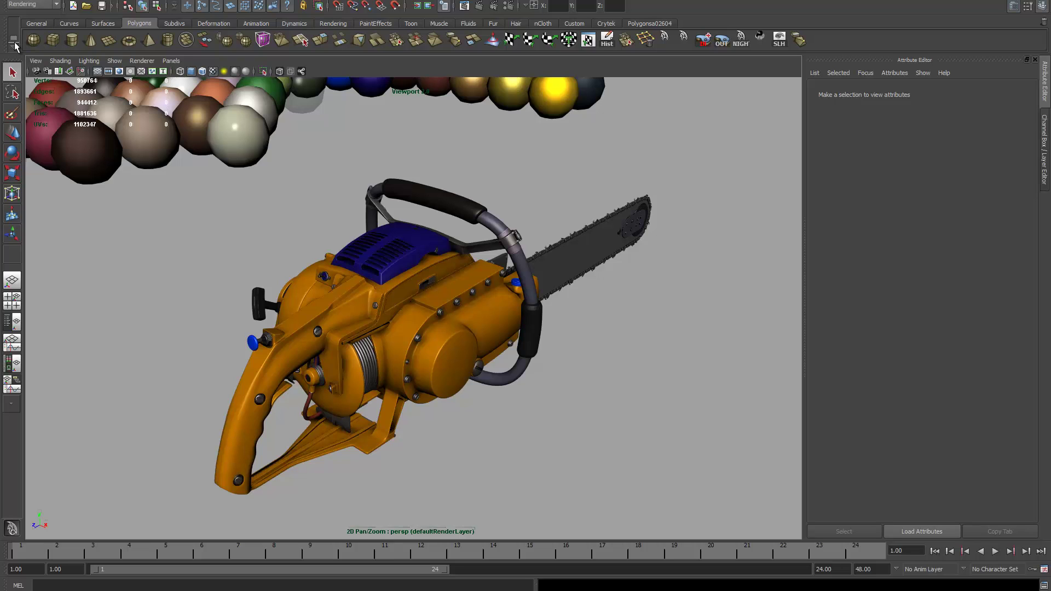
{"action": "left_click", "coordinate": [194, 1]}
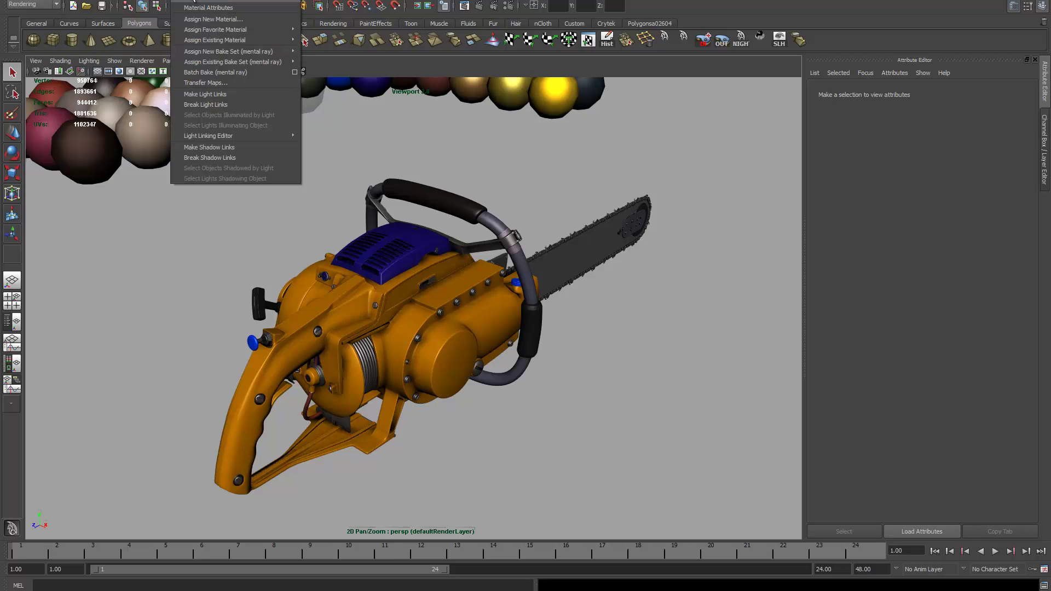
{"action": "left_click", "coordinate": [204, 81]}
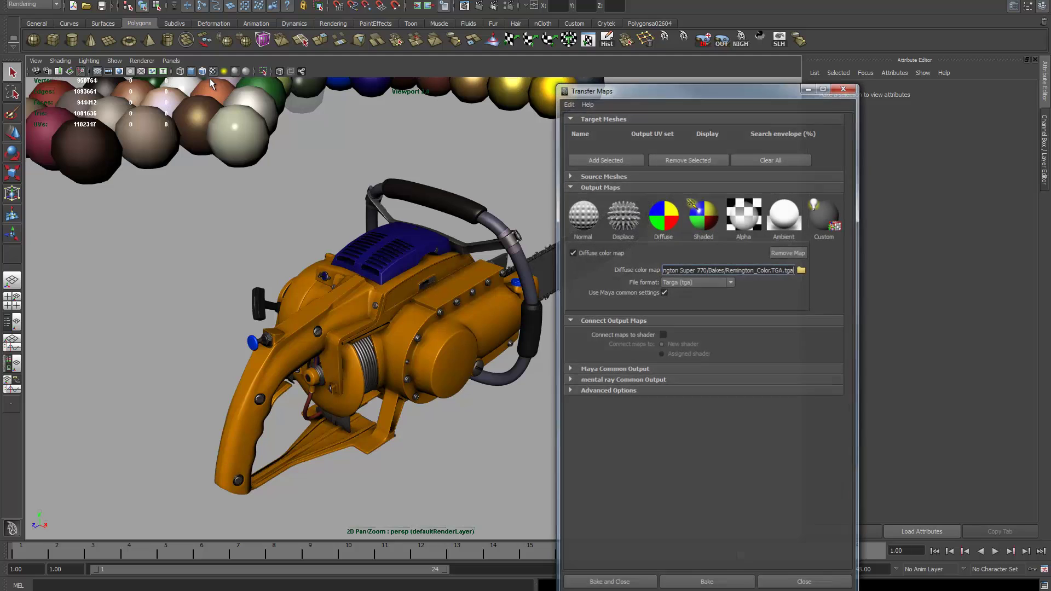
Step: Select the high-poly chainsaw mesh and add it to the source meshes in Transfer Maps
{"action": "left_click_drag", "start_coordinate": [304, 178], "coordinate": [413, 296], "text": "alt"}
{"action": "left_click", "coordinate": [385, 232]}
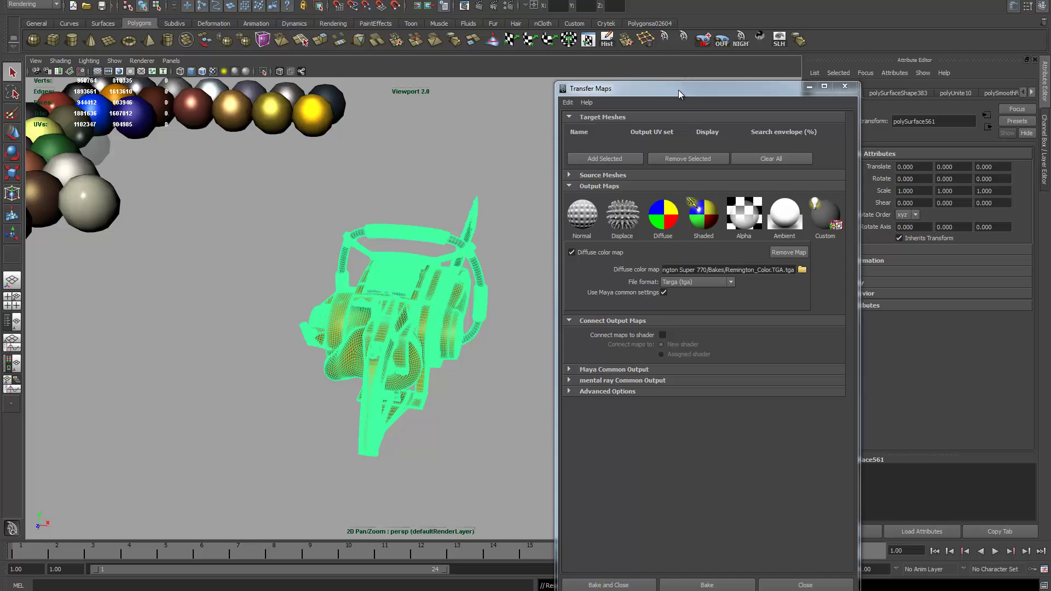
{"action": "left_click_drag", "start_coordinate": [678, 90], "coordinate": [615, 56]}
{"action": "left_click_drag", "start_coordinate": [320, 188], "coordinate": [492, 178], "text": "alt"}
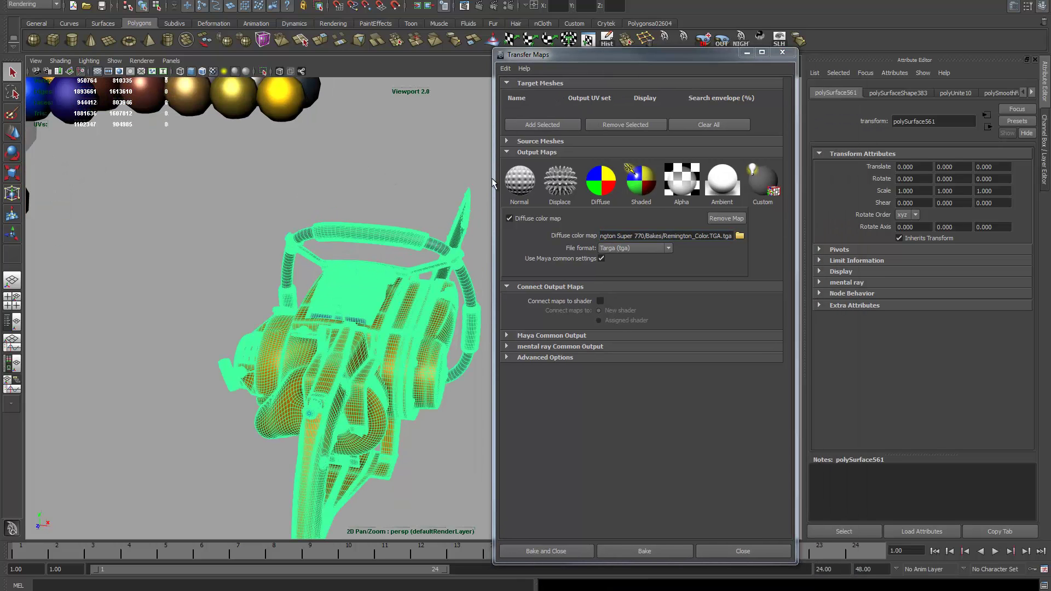
{"action": "left_click", "coordinate": [548, 142]}
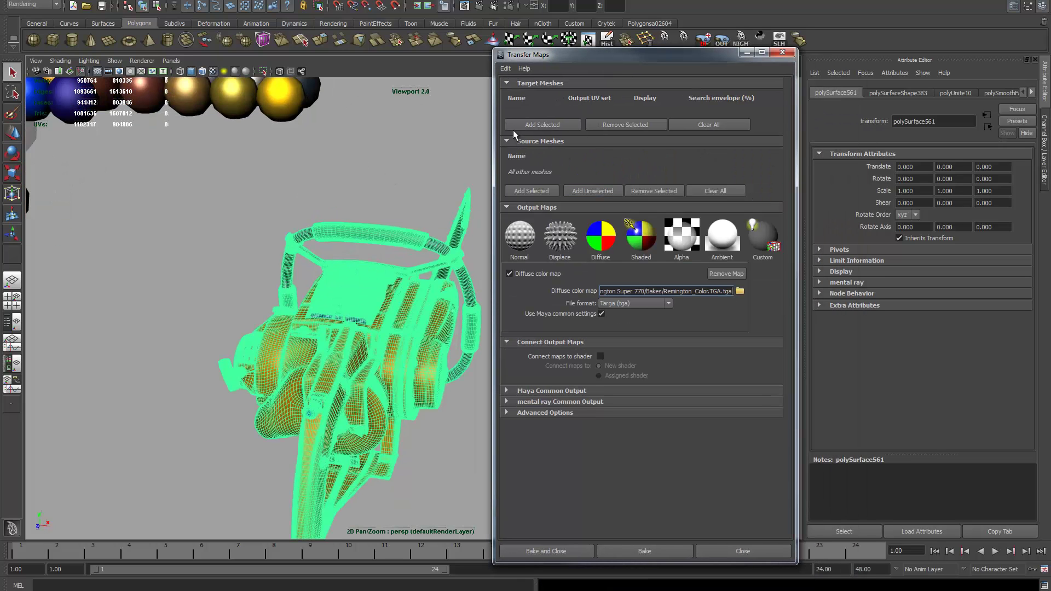
{"action": "left_click_drag", "start_coordinate": [307, 219], "coordinate": [380, 257], "text": "alt"}
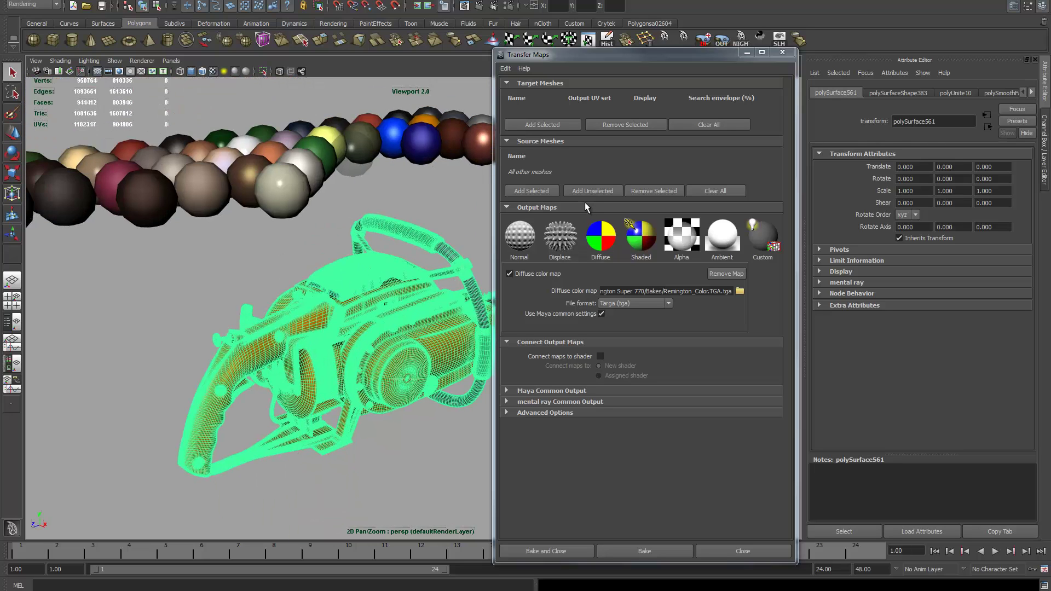
{"action": "left_click", "coordinate": [523, 192]}
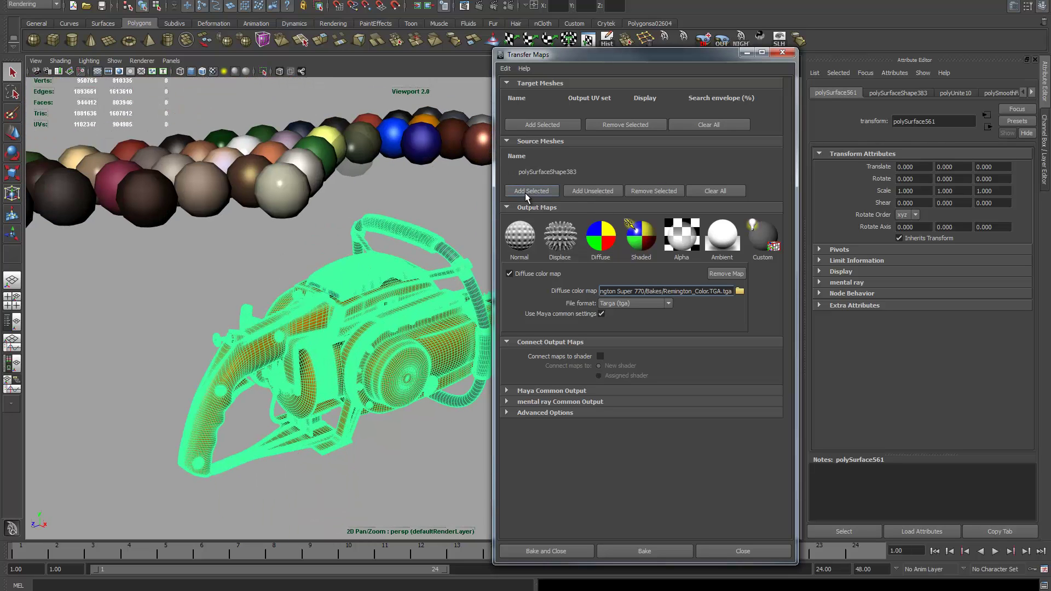
Step: Minimize Transfer Maps, unhide all objects in the scene and select every object in the LOWGRP layer
{"action": "left_click", "coordinate": [745, 53]}
{"action": "key", "text": "ctrl+a"}
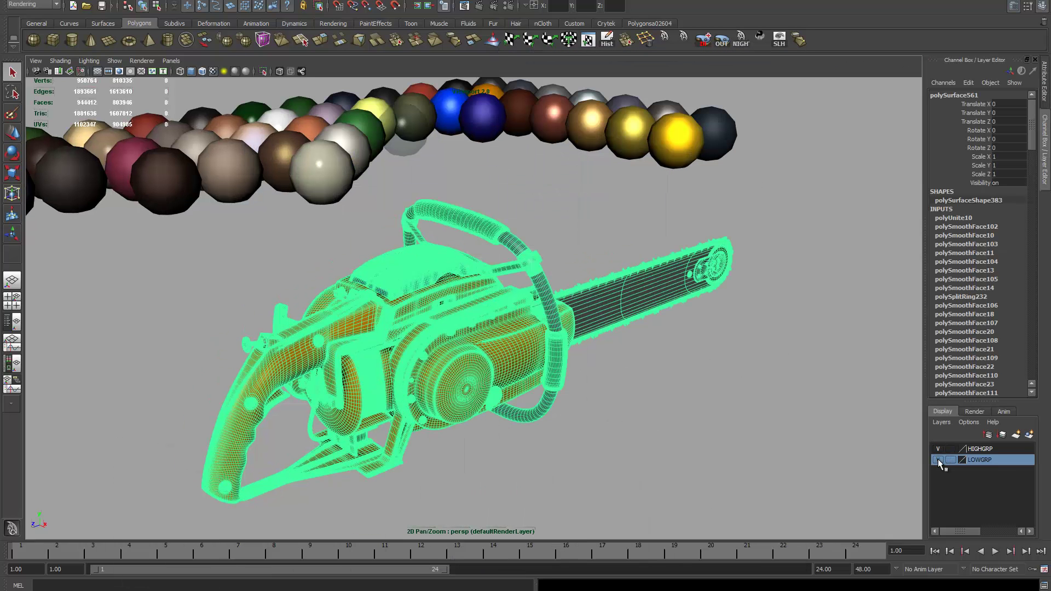
{"action": "left_click", "coordinate": [104, 2]}
{"action": "mouse_move", "coordinate": [127, 60]}
{"action": "left_click", "coordinate": [208, 77]}
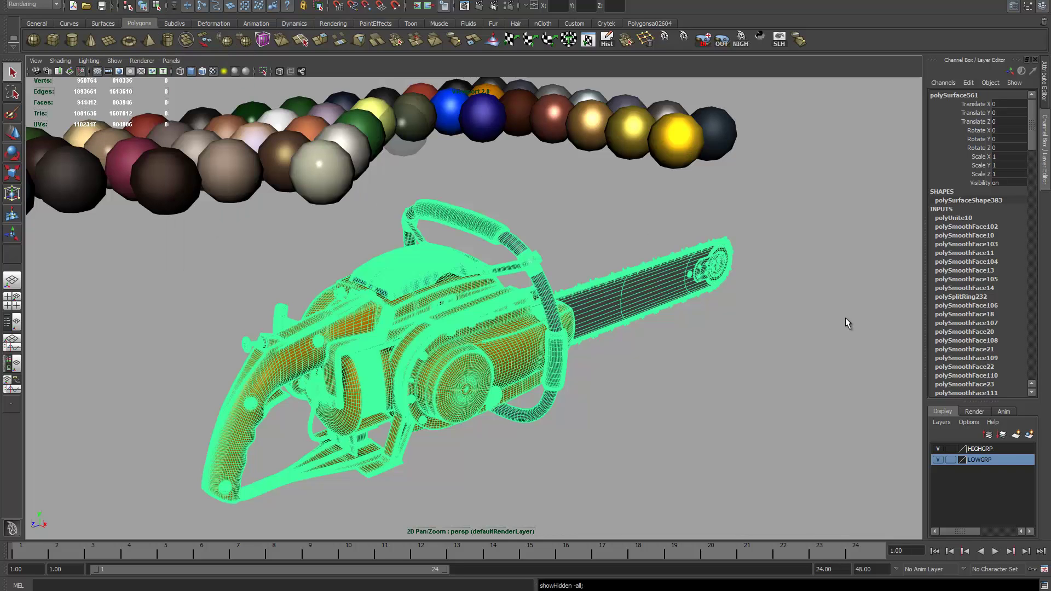
{"action": "right_click", "coordinate": [977, 458]}
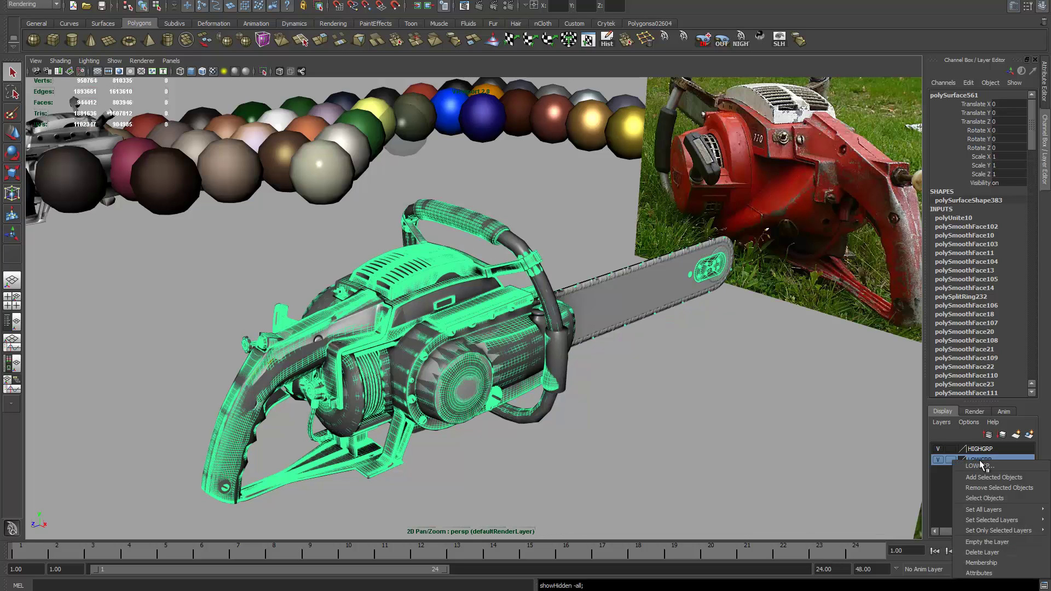
{"action": "left_click", "coordinate": [986, 495]}
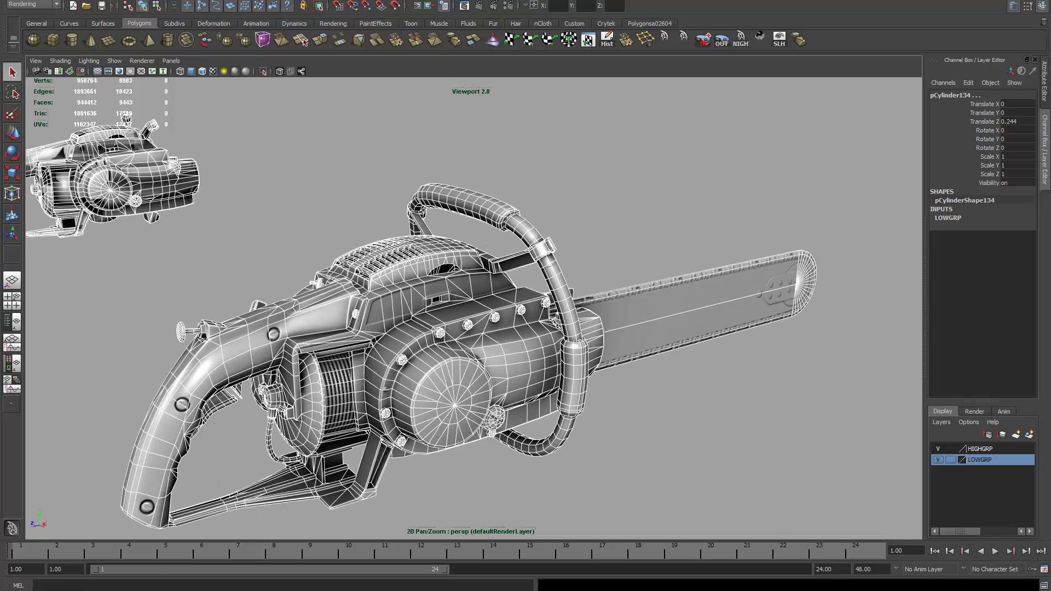
Step: Combine the selected low-poly parts into one mesh and add it to the target meshes in Transfer Maps
{"action": "left_click", "coordinate": [223, 575]}
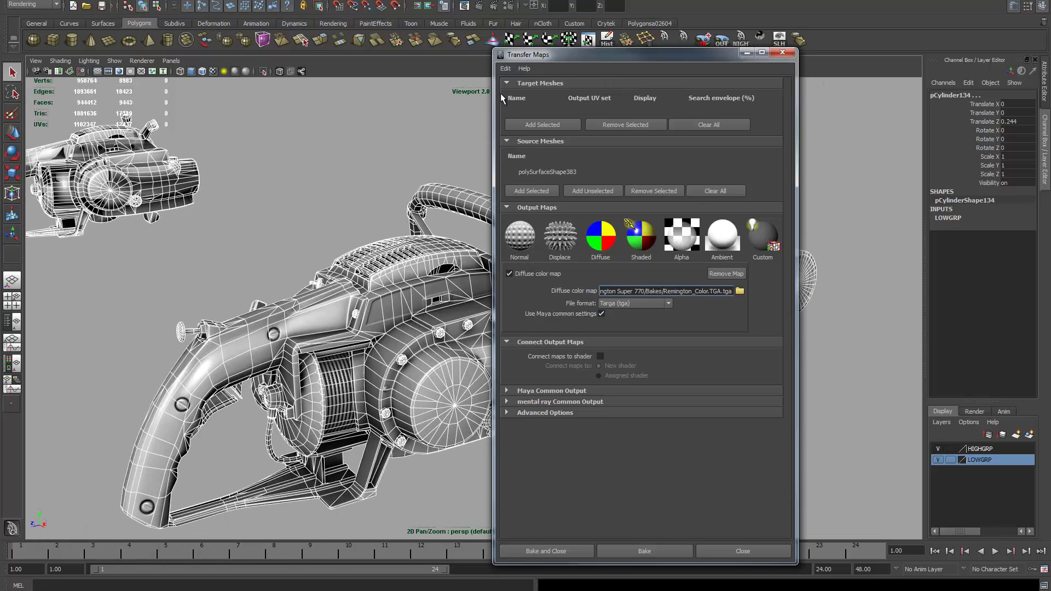
{"action": "left_click_drag", "start_coordinate": [567, 59], "coordinate": [681, 43]}
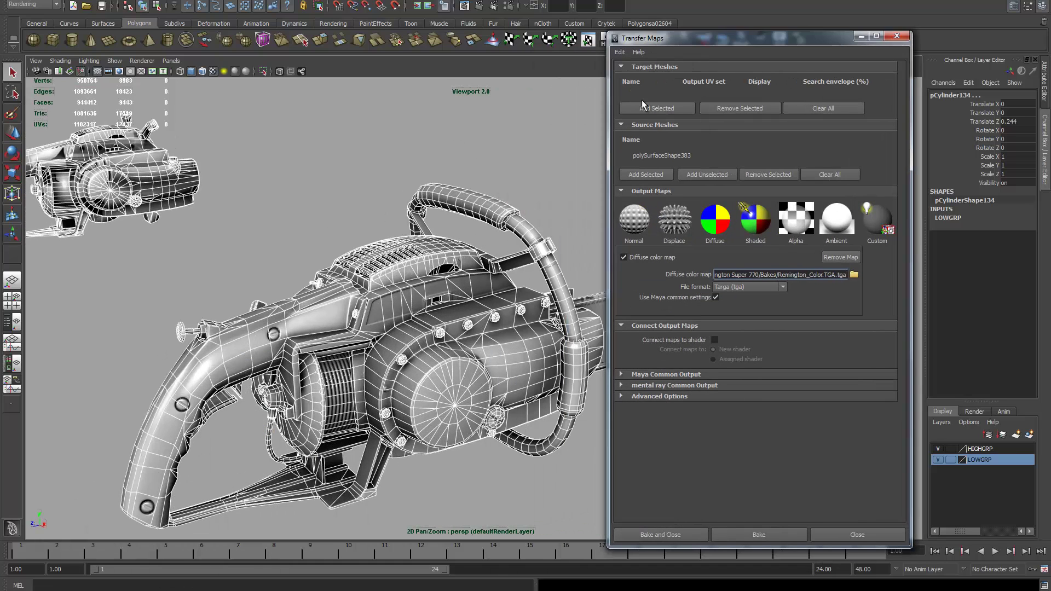
{"action": "left_click", "coordinate": [187, 41]}
{"action": "right_click_drag", "start_coordinate": [388, 163], "coordinate": [772, 114], "text": "alt"}
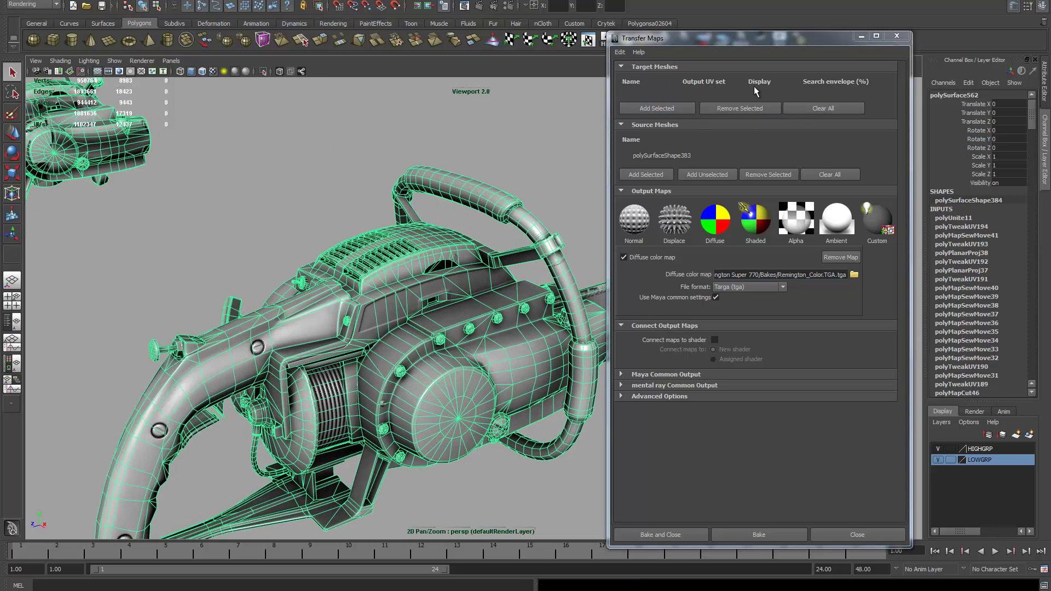
{"action": "left_click", "coordinate": [665, 112]}
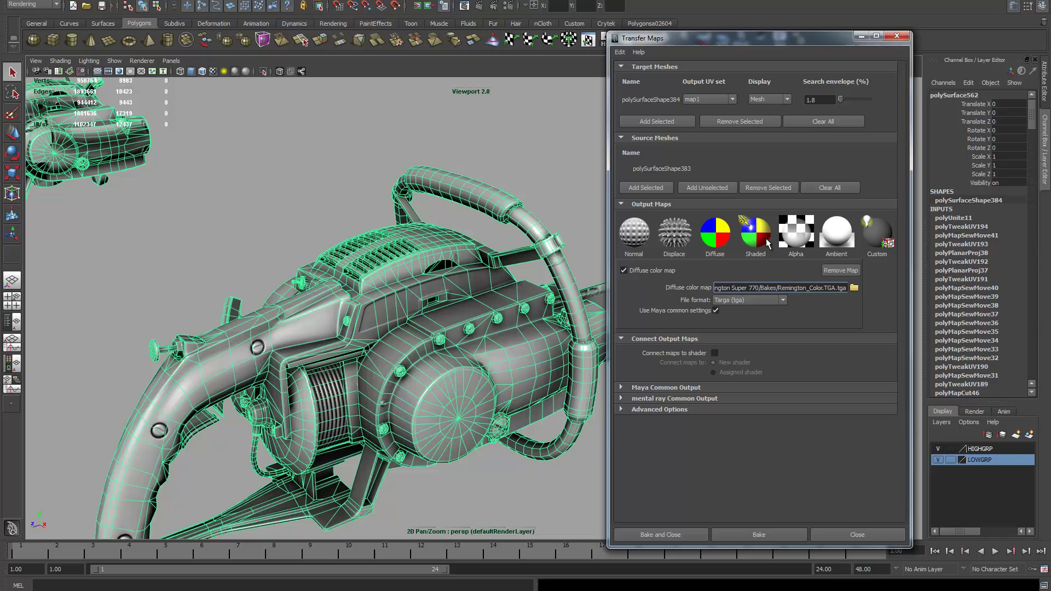
Step: Replace the existing output map with a new diffuse color map saved to the Desktop as Remington_Color in Targa format
{"action": "left_click", "coordinate": [841, 270]}
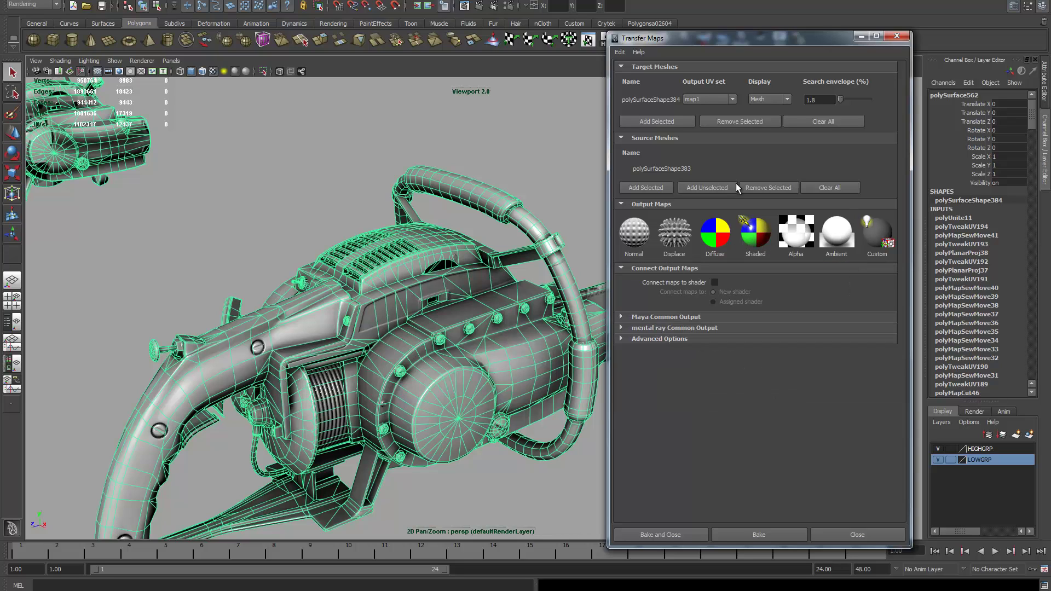
{"action": "left_click", "coordinate": [717, 242]}
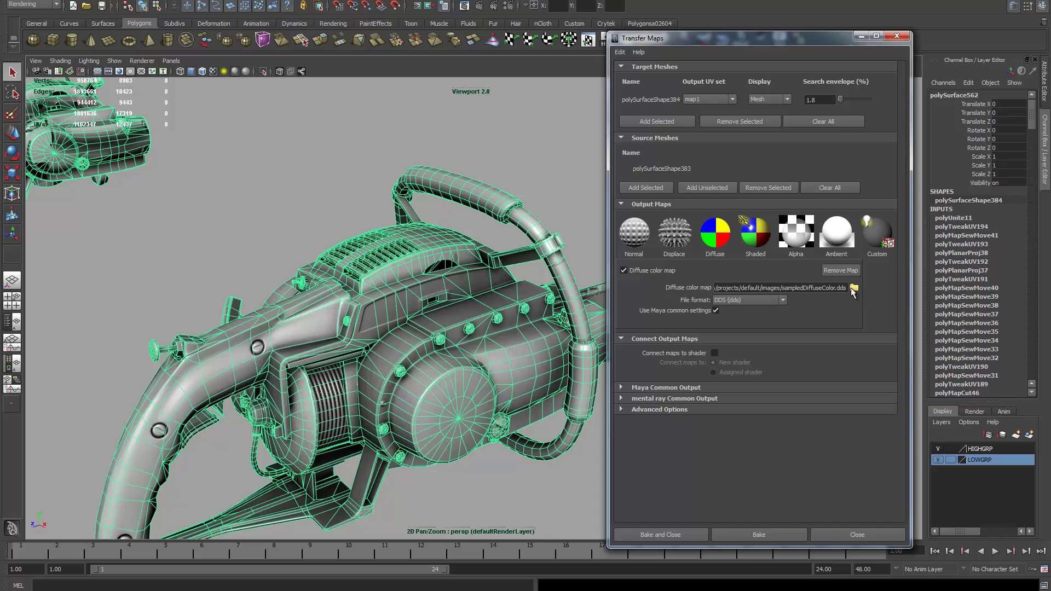
{"action": "left_click", "coordinate": [854, 288]}
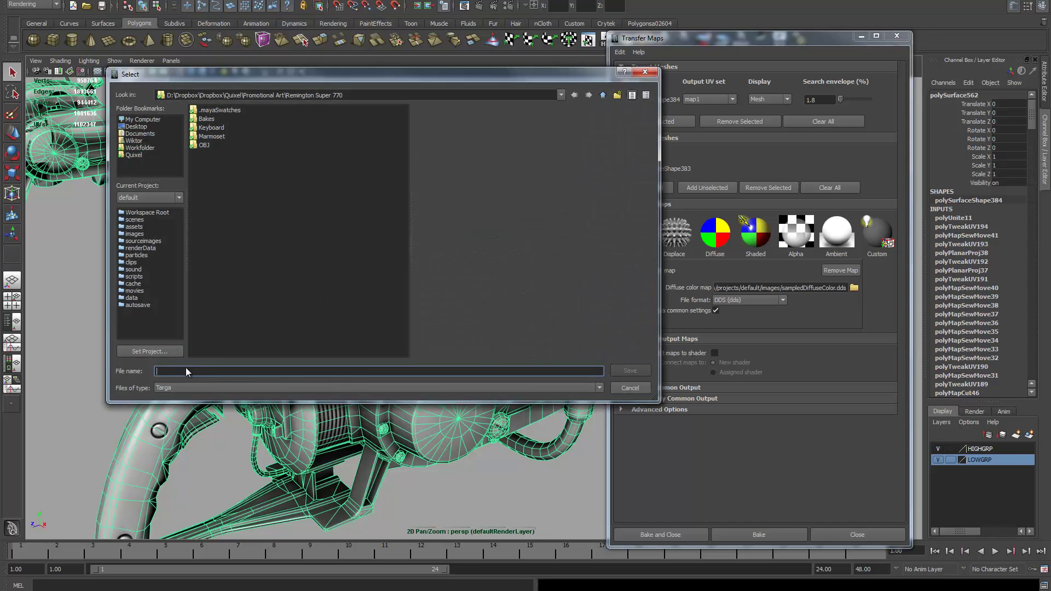
{"action": "left_click", "coordinate": [136, 126]}
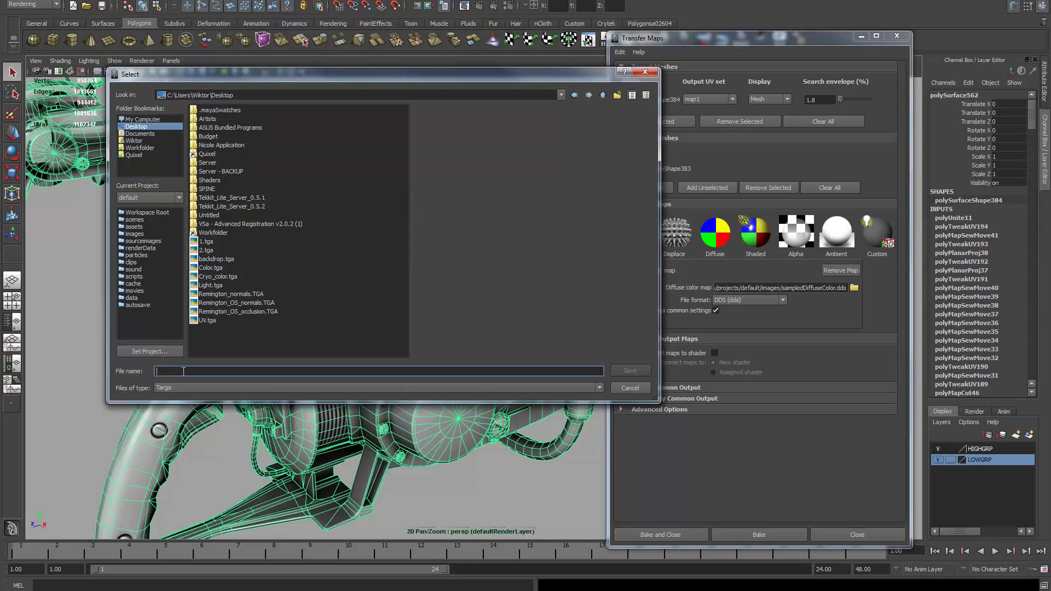
{"action": "type", "text": "Remington_"}
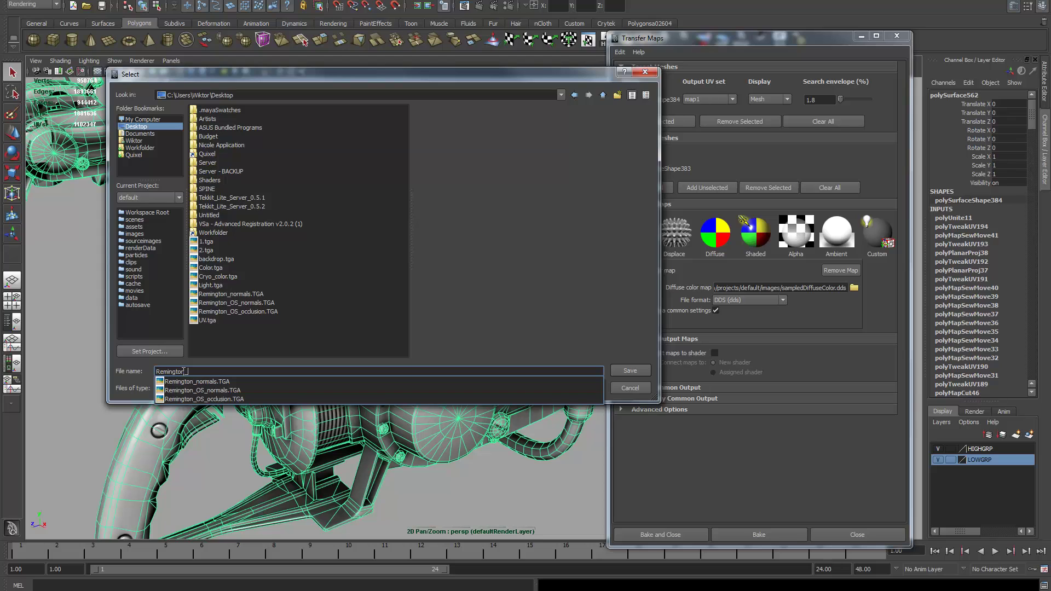
{"action": "type", "text": "Color"}
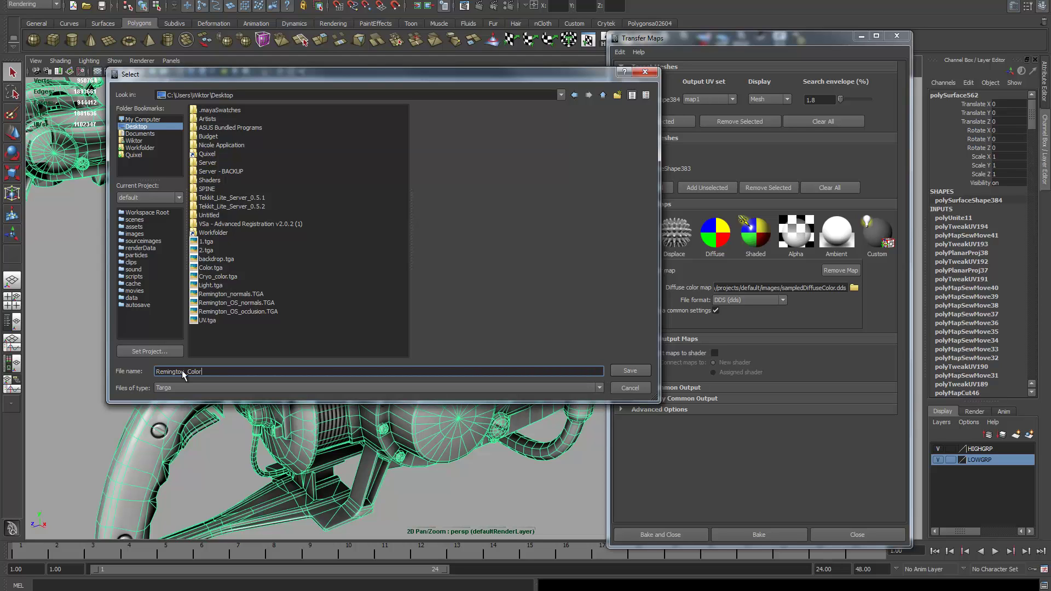
{"action": "key", "text": "Return"}
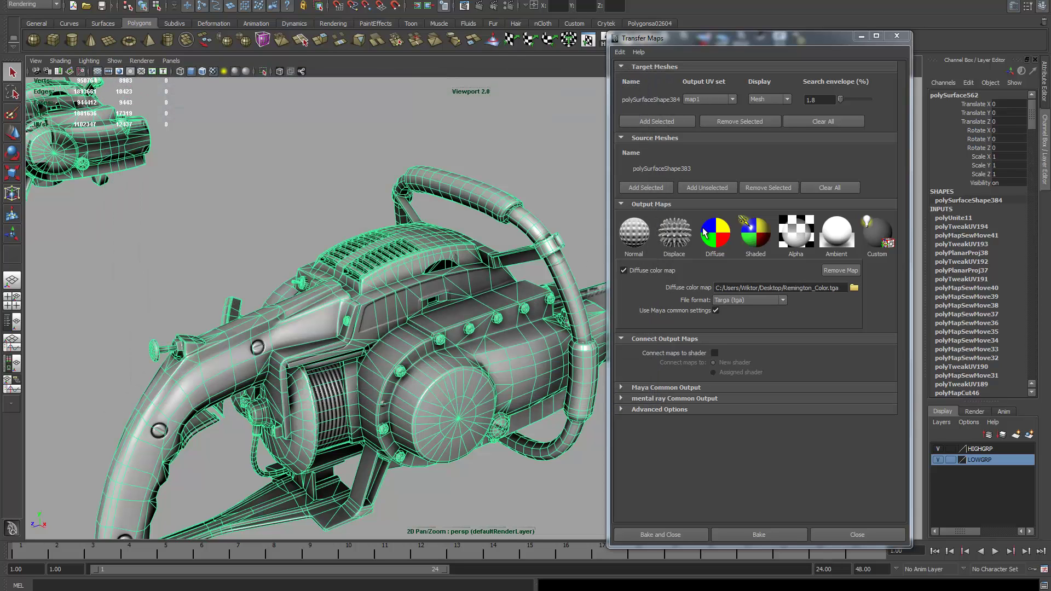
Step: Review the 4096 map size in the Maya common output settings and bake the diffuse color map
{"action": "left_click", "coordinate": [661, 389]}
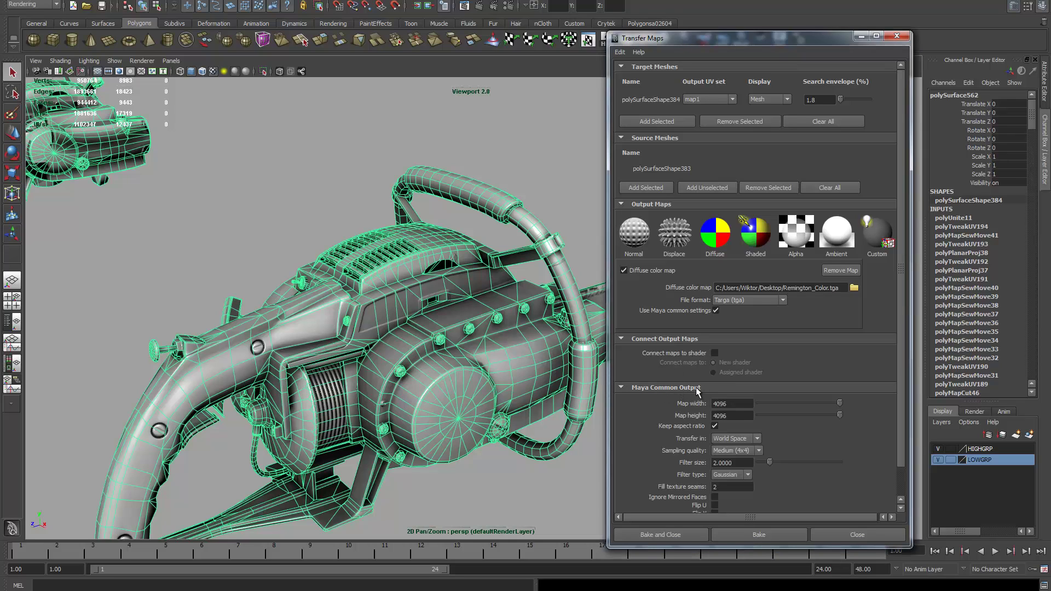
{"action": "left_click_drag", "start_coordinate": [734, 403], "coordinate": [668, 418]}
{"action": "left_click_drag", "start_coordinate": [743, 404], "coordinate": [679, 403]}
{"action": "scroll", "coordinate": [899, 249], "scroll_direction": "down", "scroll_amount": 1}
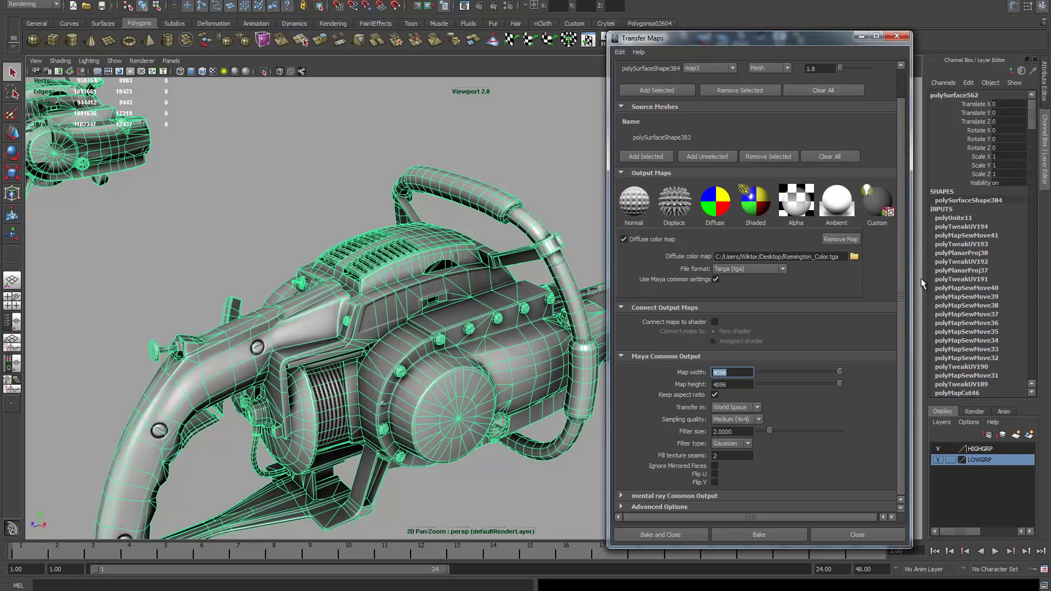
{"action": "double_click", "coordinate": [697, 34]}
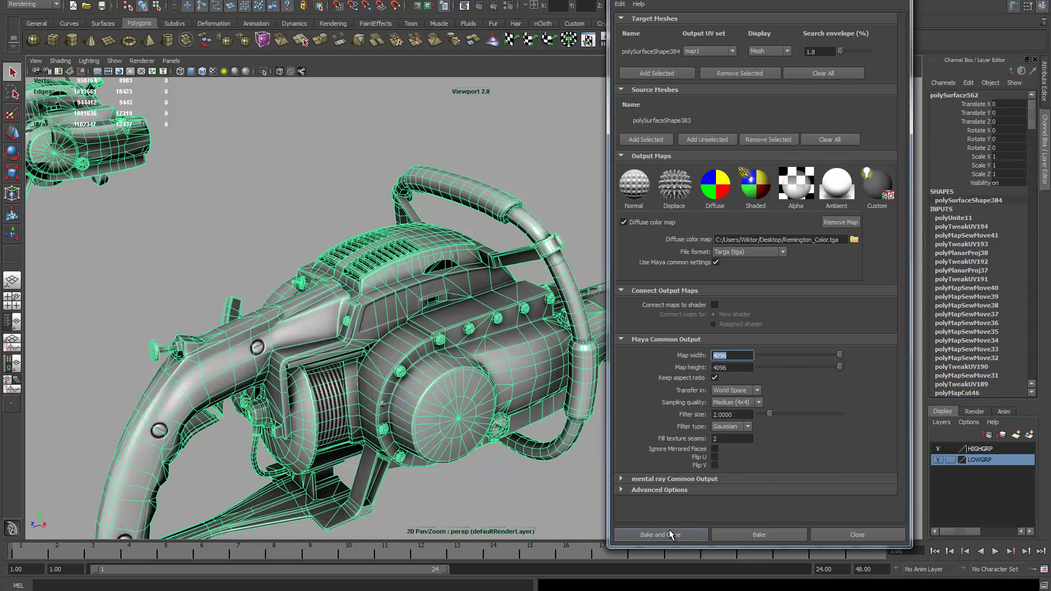
{"action": "left_click", "coordinate": [764, 534]}
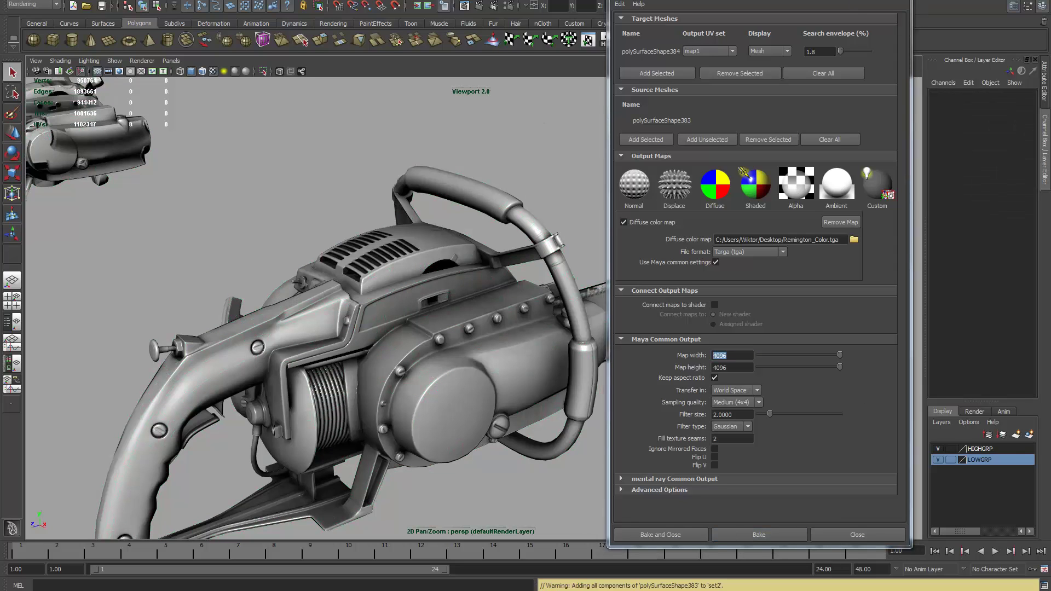
Step: Close Transfer Maps and assign a new Lambert material to the combined low-poly chainsaw mesh
{"action": "left_click", "coordinate": [857, 535]}
{"action": "left_click", "coordinate": [403, 307]}
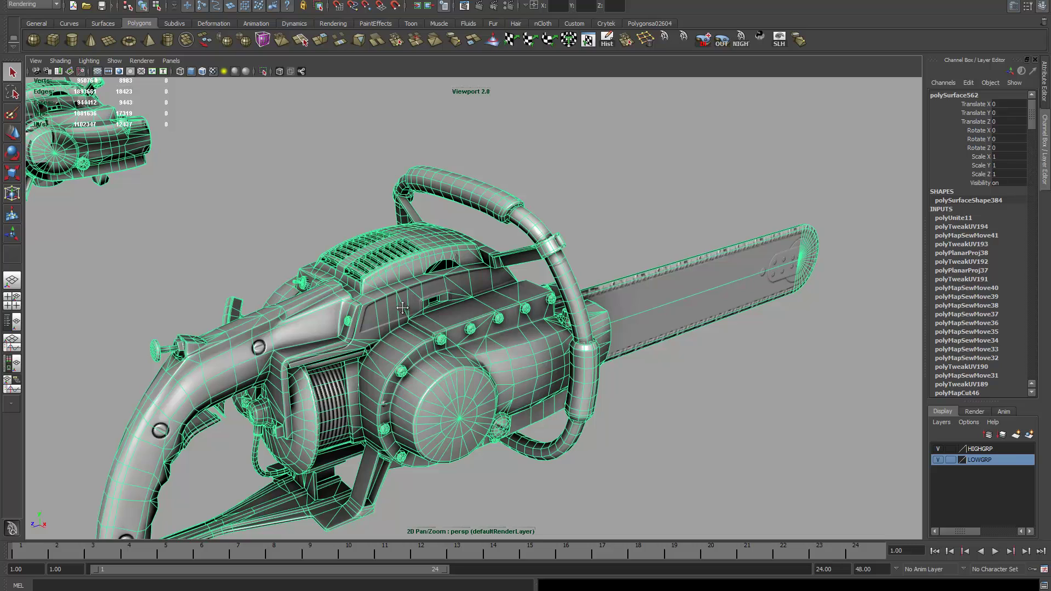
{"action": "right_click", "coordinate": [476, 316]}
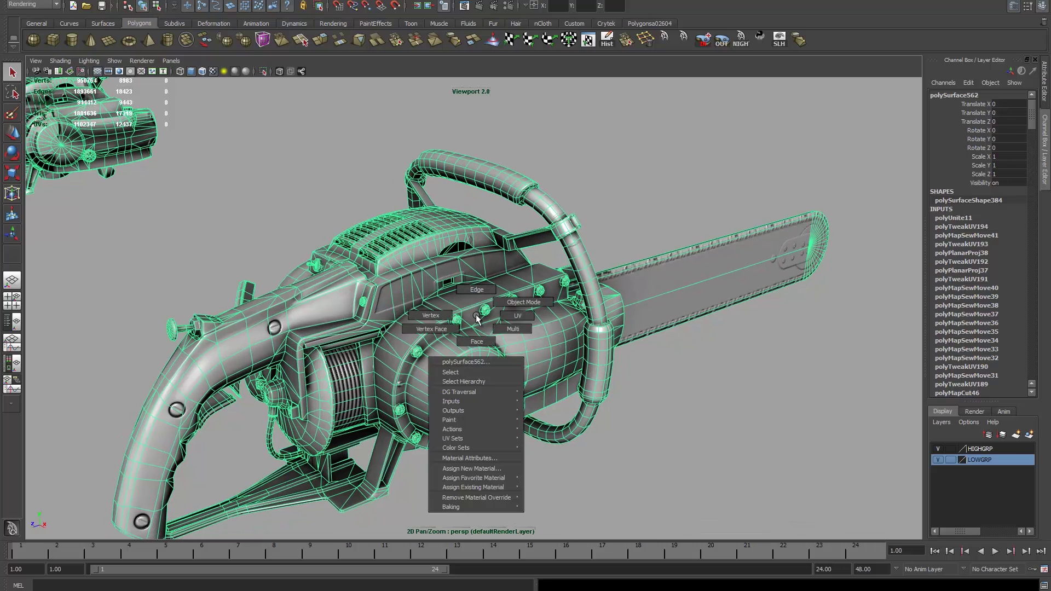
{"action": "left_click", "coordinate": [475, 469]}
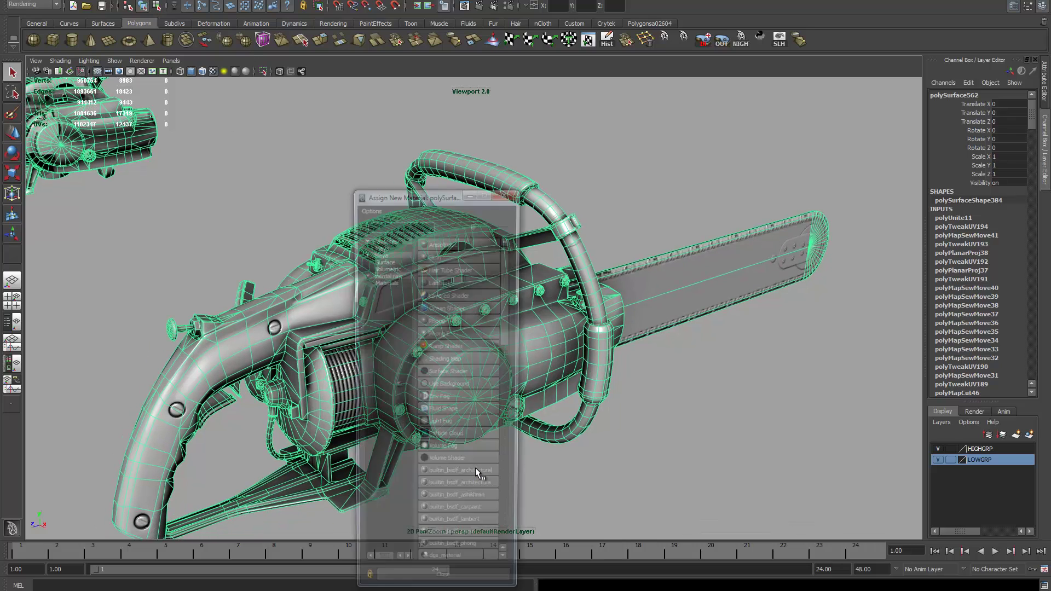
{"action": "left_click", "coordinate": [440, 282]}
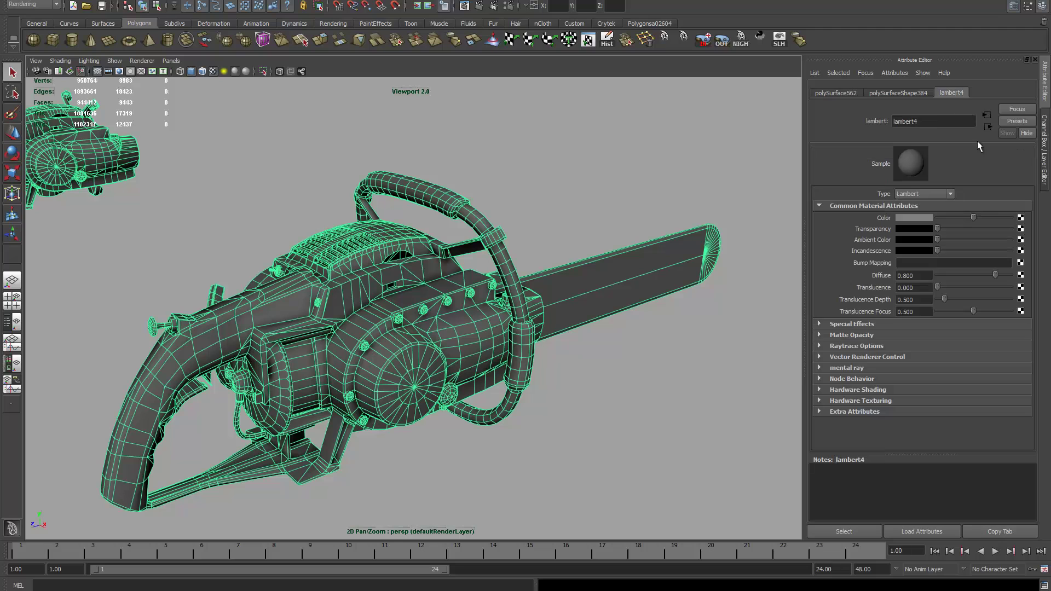
Step: Connect a File texture to the Lambert material's color and load Remington_Color.tga from the Desktop
{"action": "left_click", "coordinate": [1021, 218]}
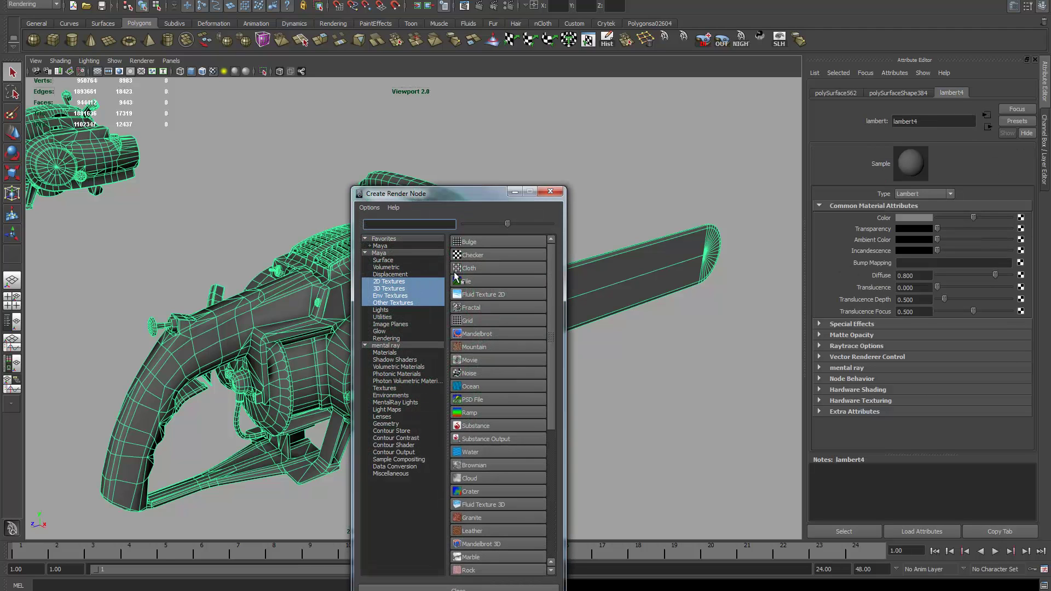
{"action": "left_click", "coordinate": [467, 281]}
{"action": "left_click", "coordinate": [1016, 248]}
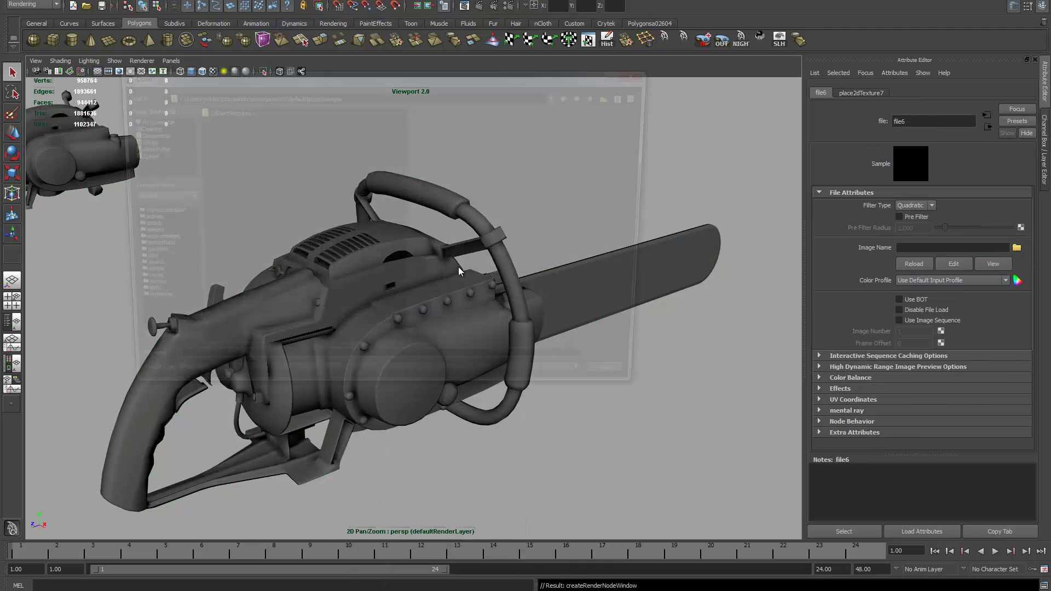
{"action": "left_click", "coordinate": [129, 129]}
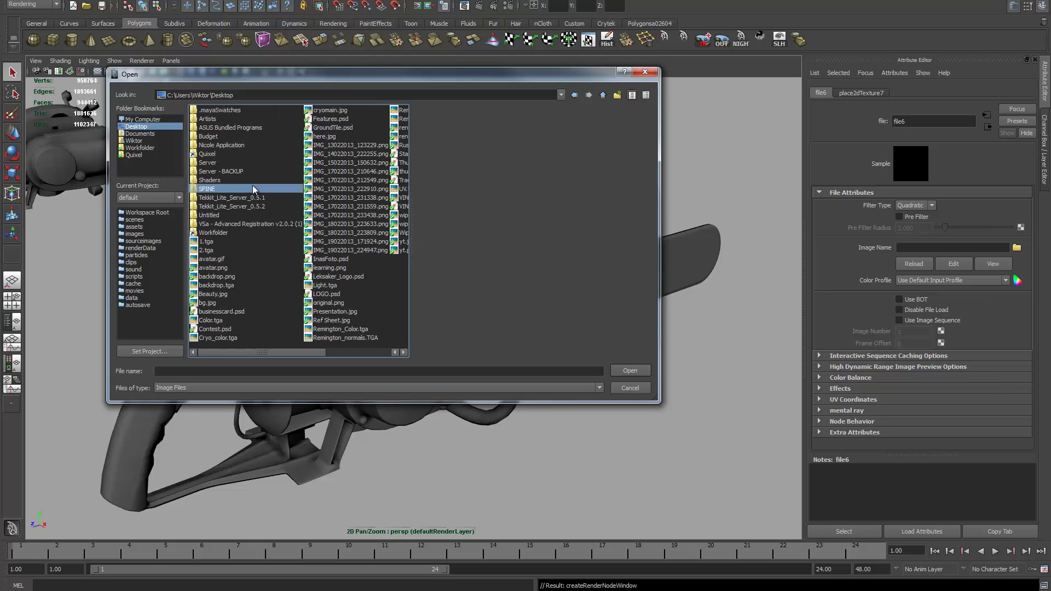
{"action": "type", "text": "Remington_Color.tga"}
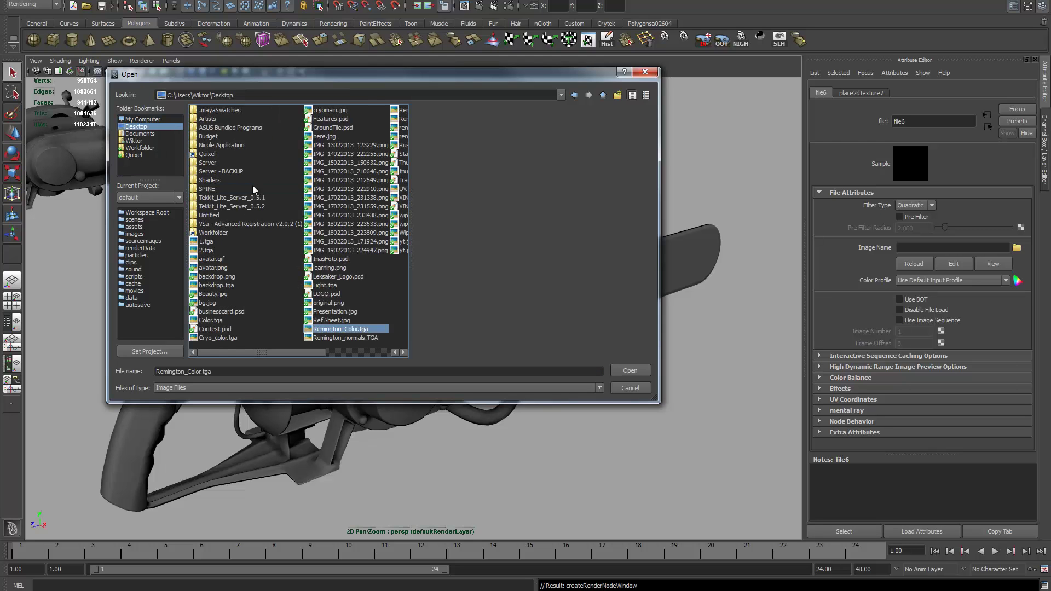
{"action": "double_click", "coordinate": [346, 327]}
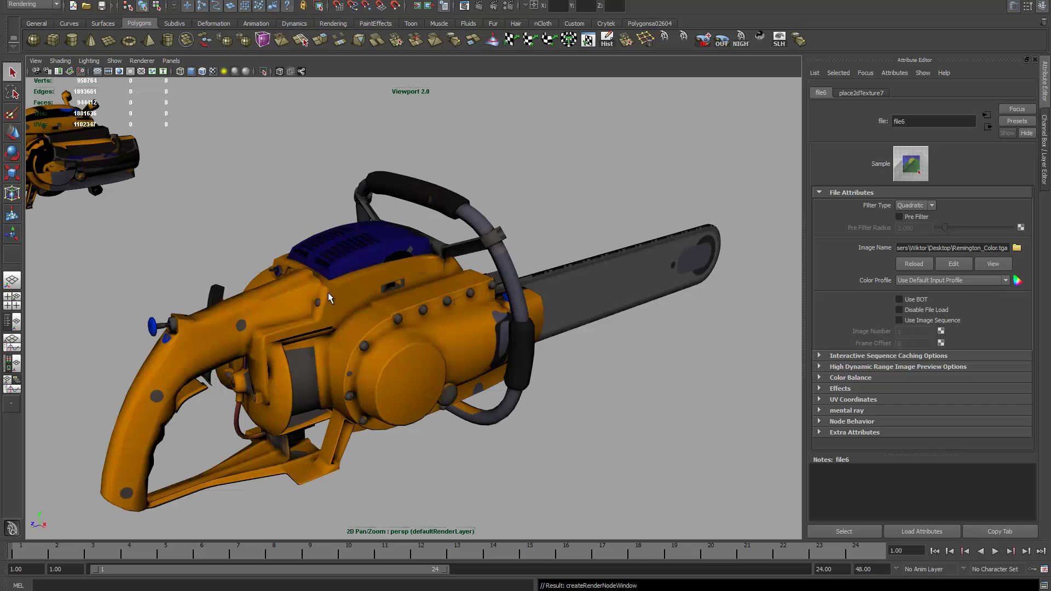
Step: Deselect the chainsaw and inspect the baked color map on its body, handle and side details
{"action": "left_click_drag", "start_coordinate": [327, 292], "coordinate": [631, 209], "text": "alt"}
{"action": "left_click", "coordinate": [570, 201]}
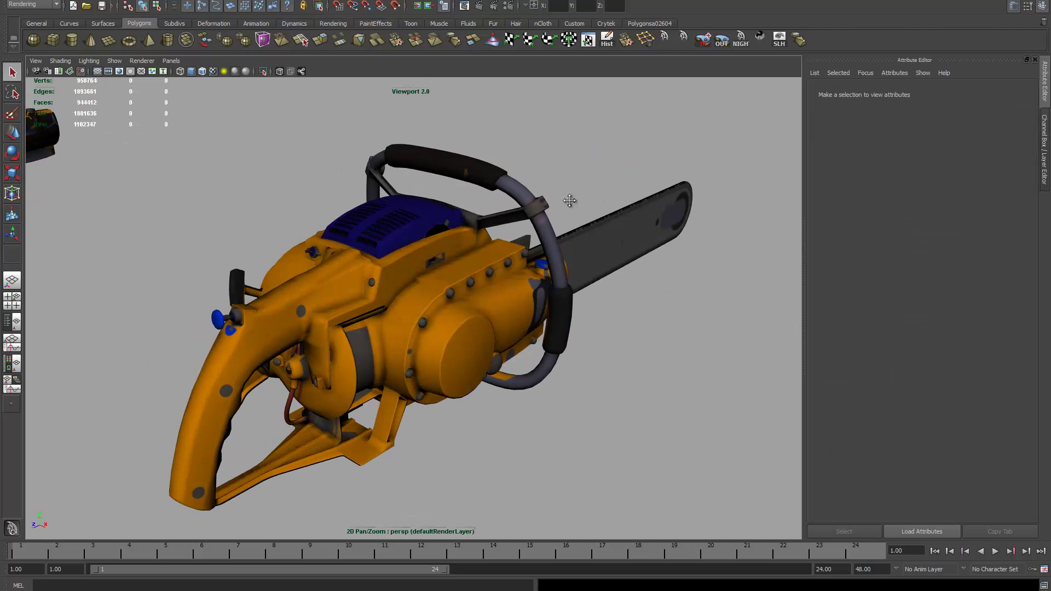
{"action": "scroll", "coordinate": [762, 464], "scroll_direction": "up", "scroll_amount": 3}
{"action": "scroll", "coordinate": [453, 323], "scroll_direction": "up", "scroll_amount": 8}
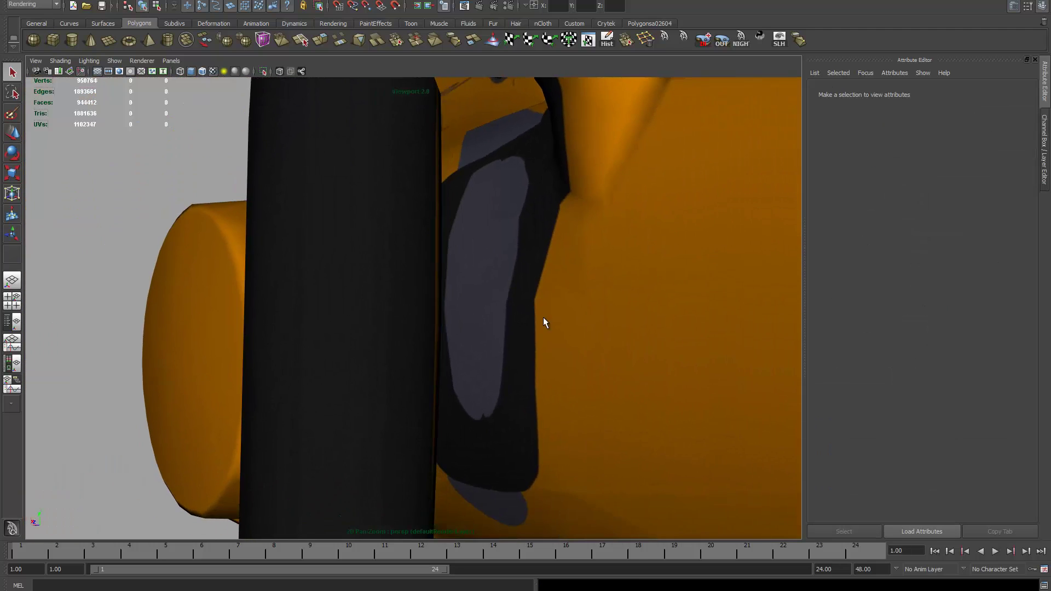
{"action": "scroll", "coordinate": [545, 322], "scroll_direction": "down", "scroll_amount": 5}
{"action": "left_click_drag", "start_coordinate": [476, 265], "coordinate": [351, 241], "text": "alt"}
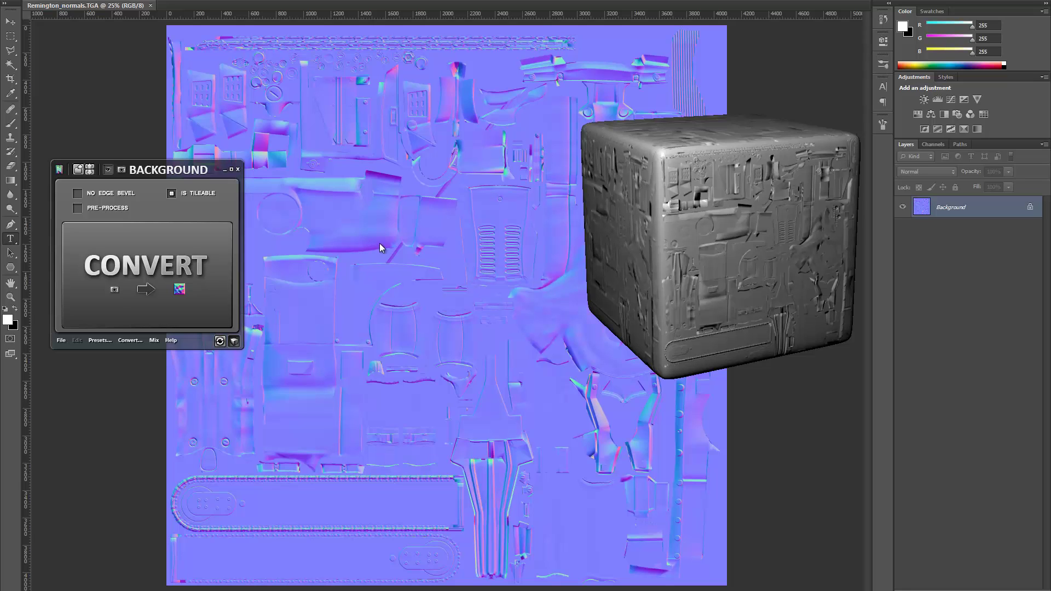
Step: In Photoshop, turn the Remington_normals image into an nDo2 setup with Normal to nDo2 and select the NORMAL group
{"action": "left_click_drag", "start_coordinate": [162, 173], "coordinate": [263, 243]}
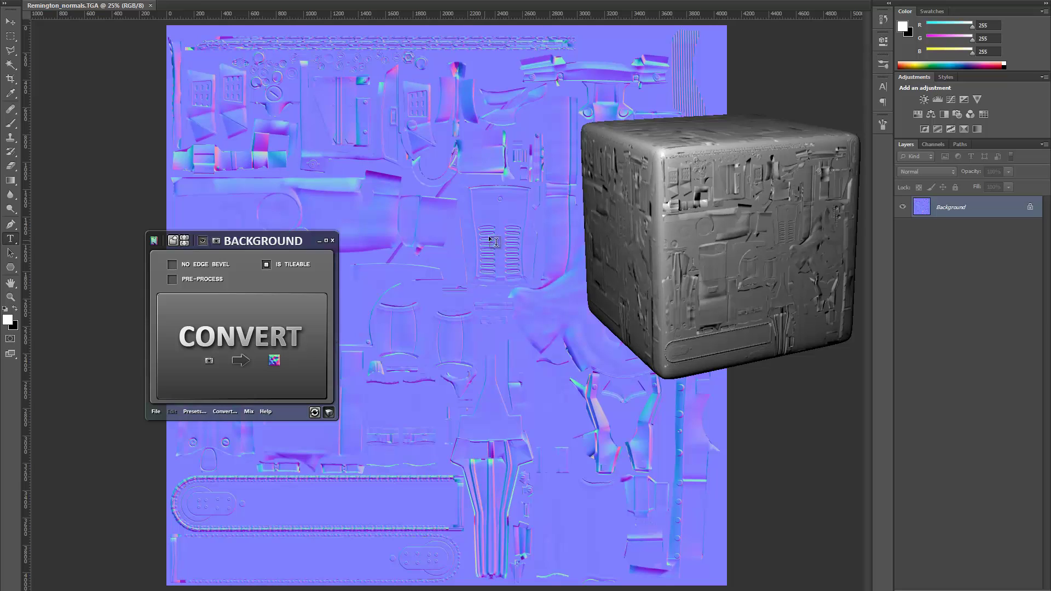
{"action": "left_click_drag", "start_coordinate": [254, 241], "coordinate": [295, 209]}
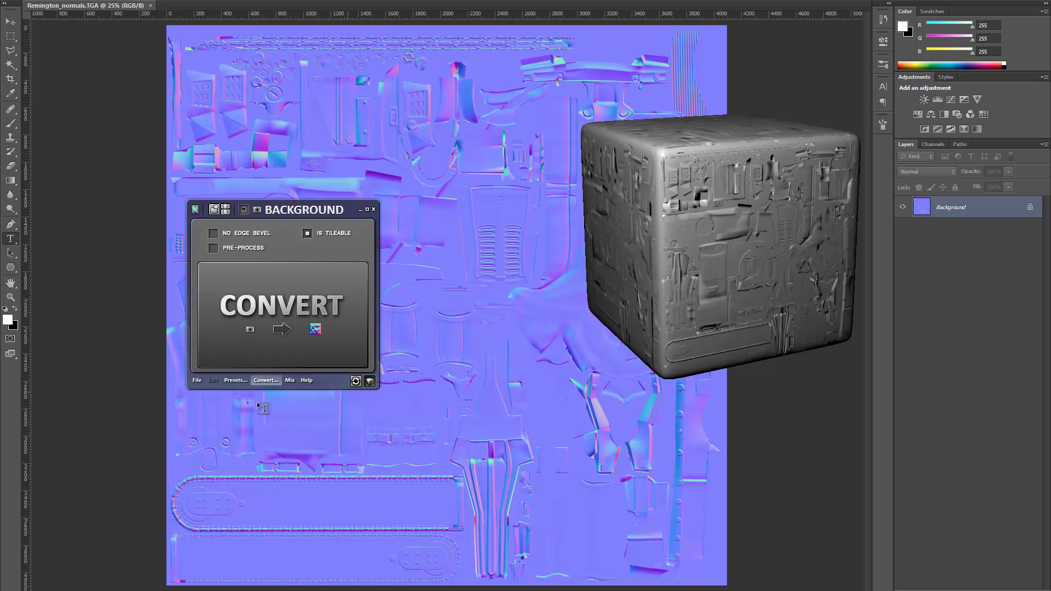
{"action": "left_click", "coordinate": [289, 381]}
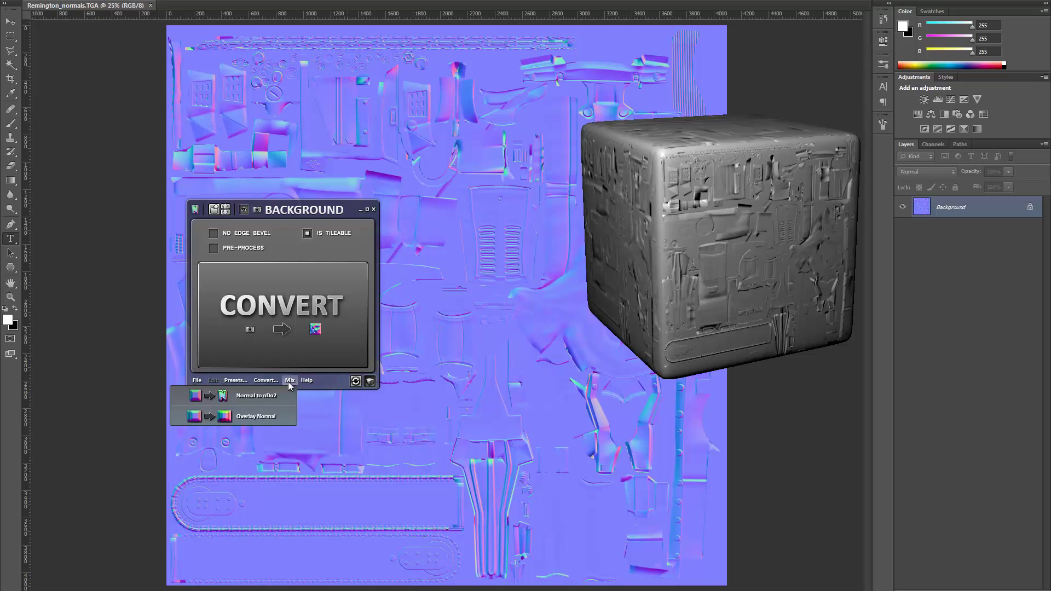
{"action": "left_click", "coordinate": [284, 398]}
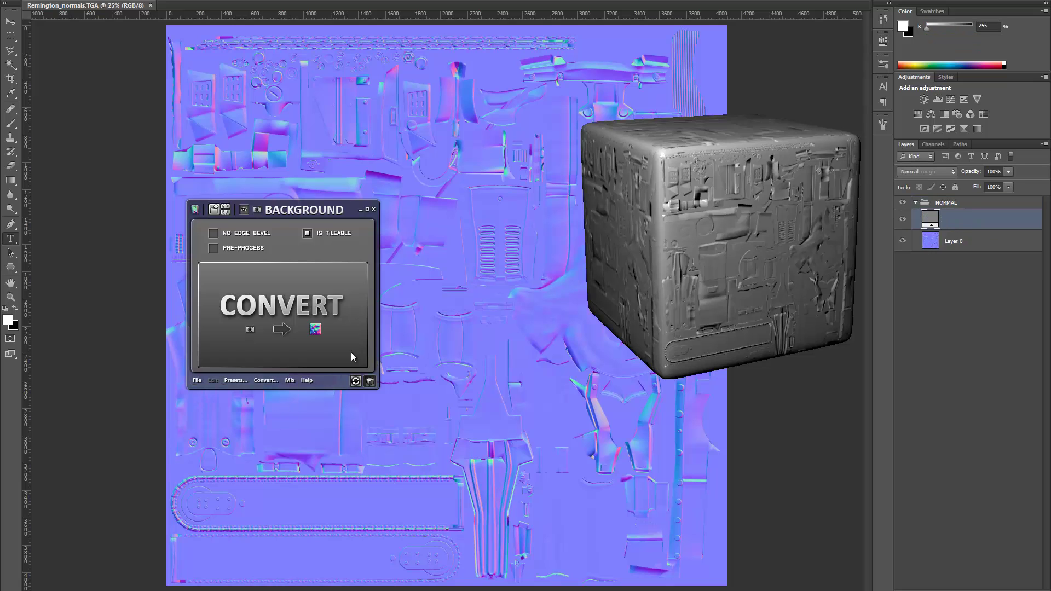
{"action": "left_click", "coordinate": [946, 204]}
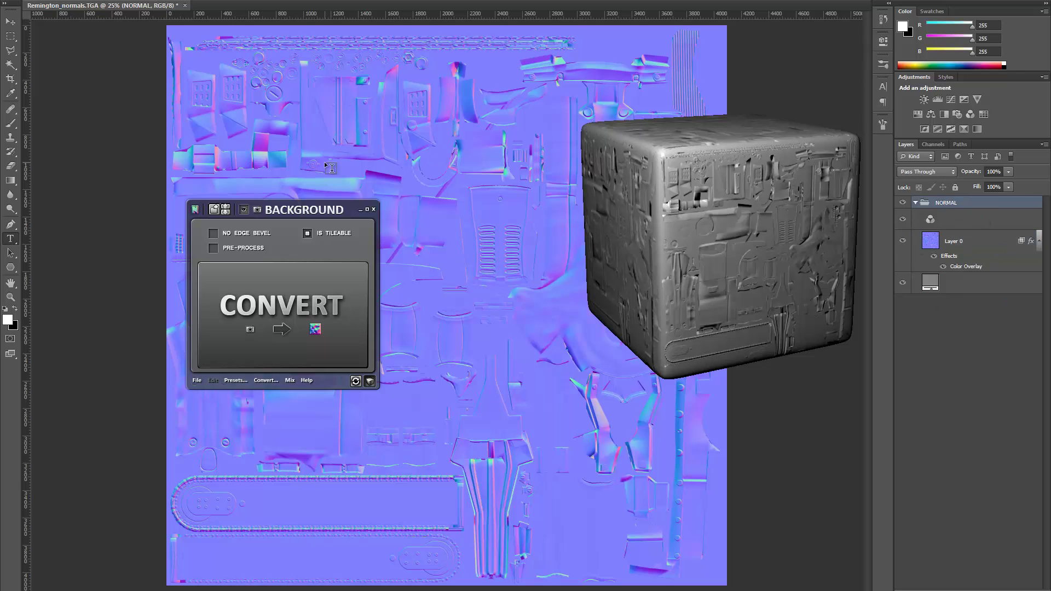
{"action": "left_click_drag", "start_coordinate": [313, 203], "coordinate": [305, 203]}
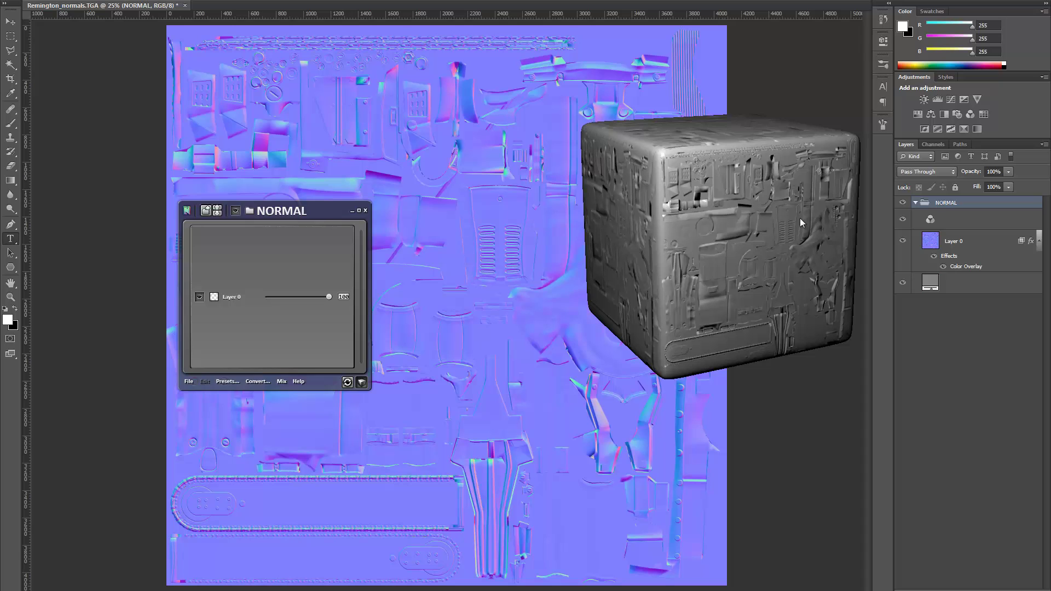
Step: Select the baked normal layer and load the Low FBX as the custom mesh in the 3D preview
{"action": "middle_click_drag", "start_coordinate": [799, 218], "coordinate": [666, 229]}
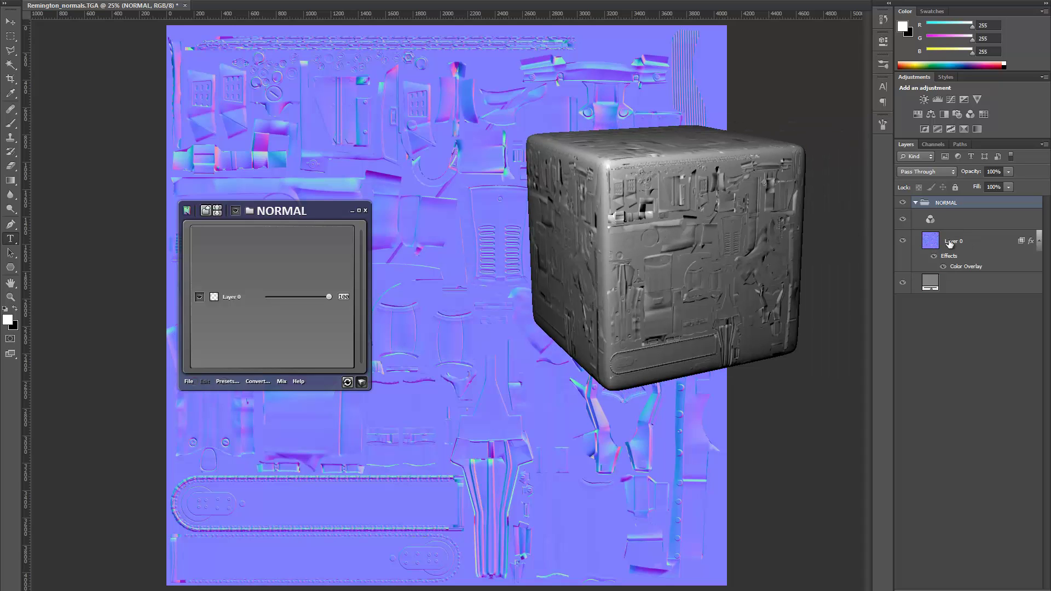
{"action": "left_click", "coordinate": [964, 241]}
{"action": "right_click", "coordinate": [653, 258]}
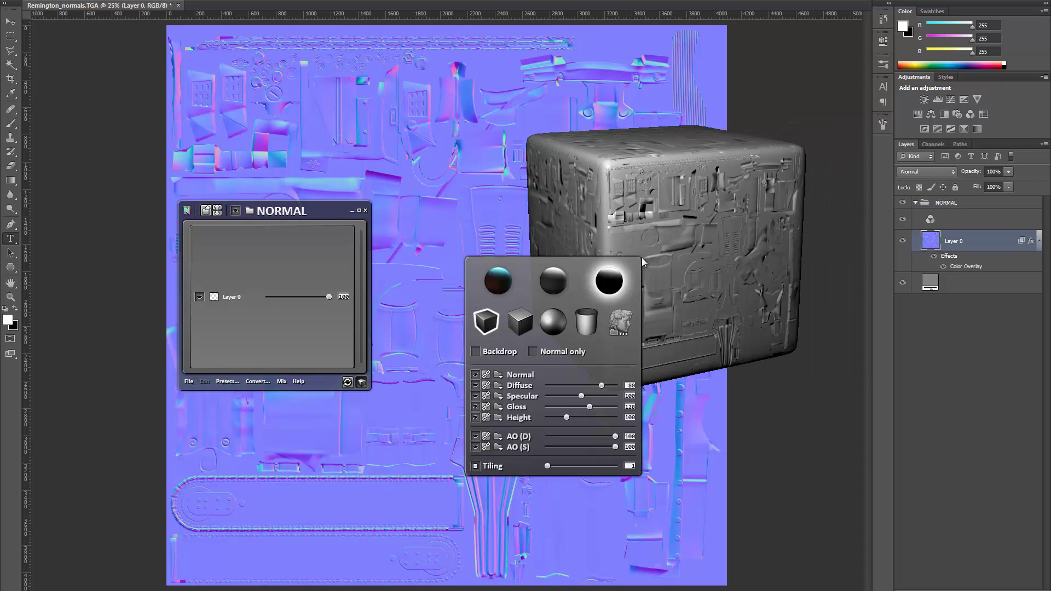
{"action": "left_click", "coordinate": [620, 326]}
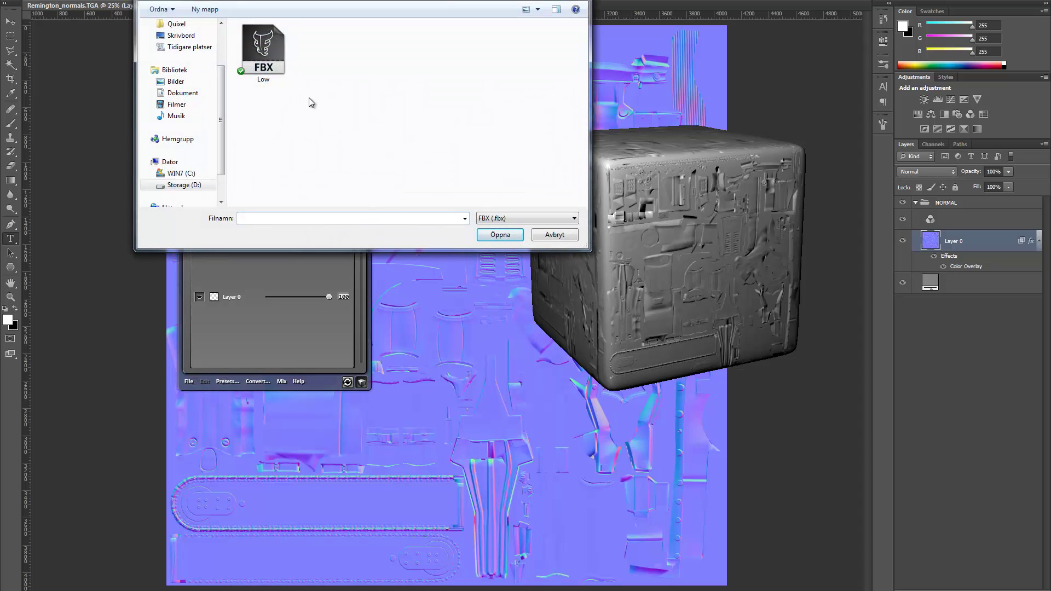
{"action": "double_click", "coordinate": [264, 52]}
{"action": "right_click", "coordinate": [659, 324]}
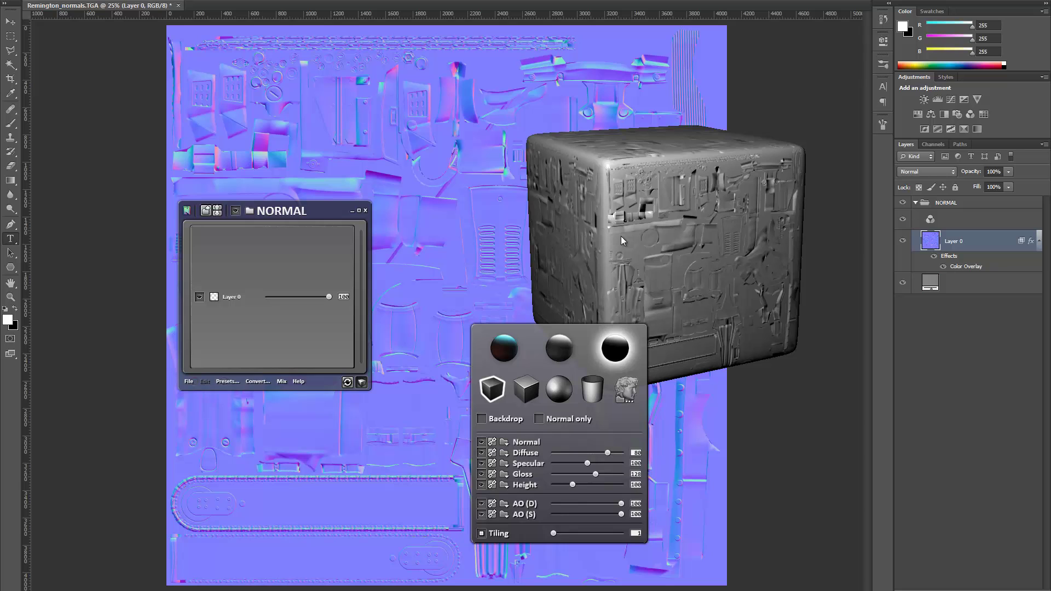
{"action": "left_click", "coordinate": [625, 390]}
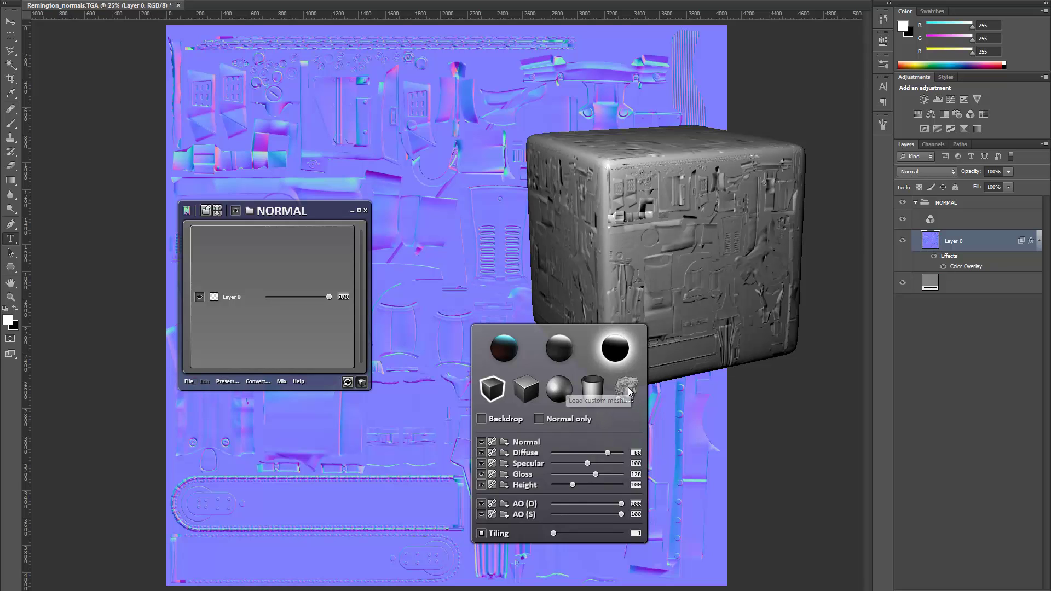
{"action": "double_click", "coordinate": [266, 55]}
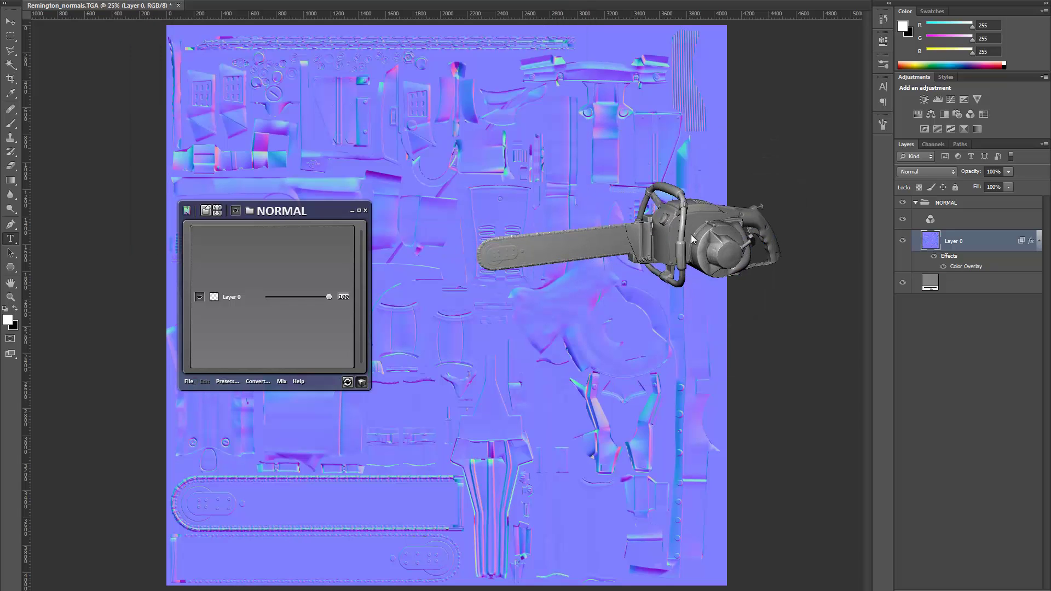
Step: Examine the baked normal details on the chainsaw preview from several angles, with the normal map enlarged to 66.7%
{"action": "left_click_drag", "start_coordinate": [690, 235], "coordinate": [811, 244]}
{"action": "scroll", "coordinate": [810, 244], "scroll_direction": "up", "scroll_amount": 3}
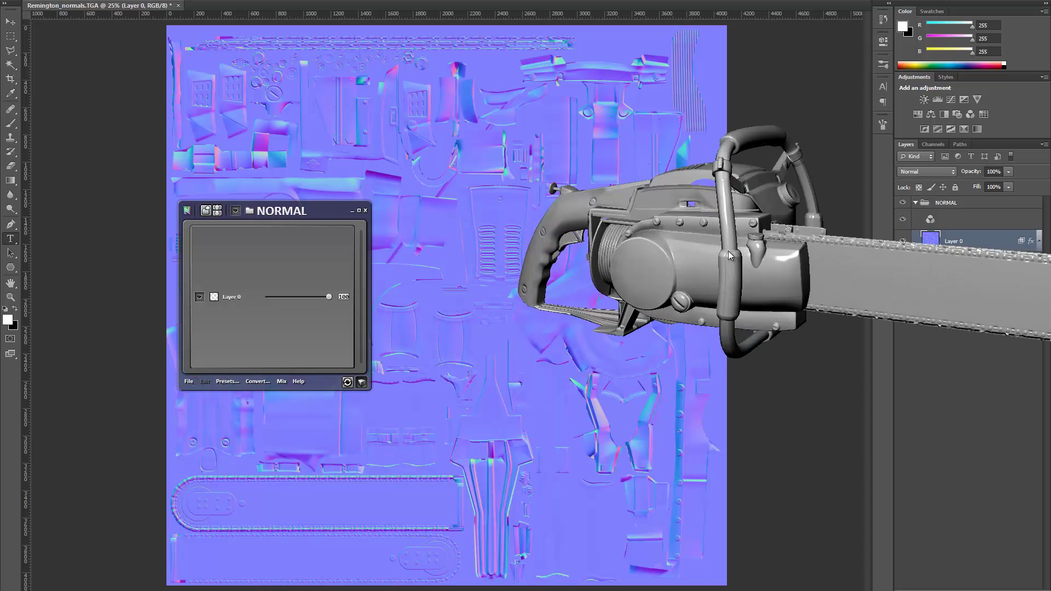
{"action": "left_click_drag", "start_coordinate": [656, 245], "coordinate": [363, 236]}
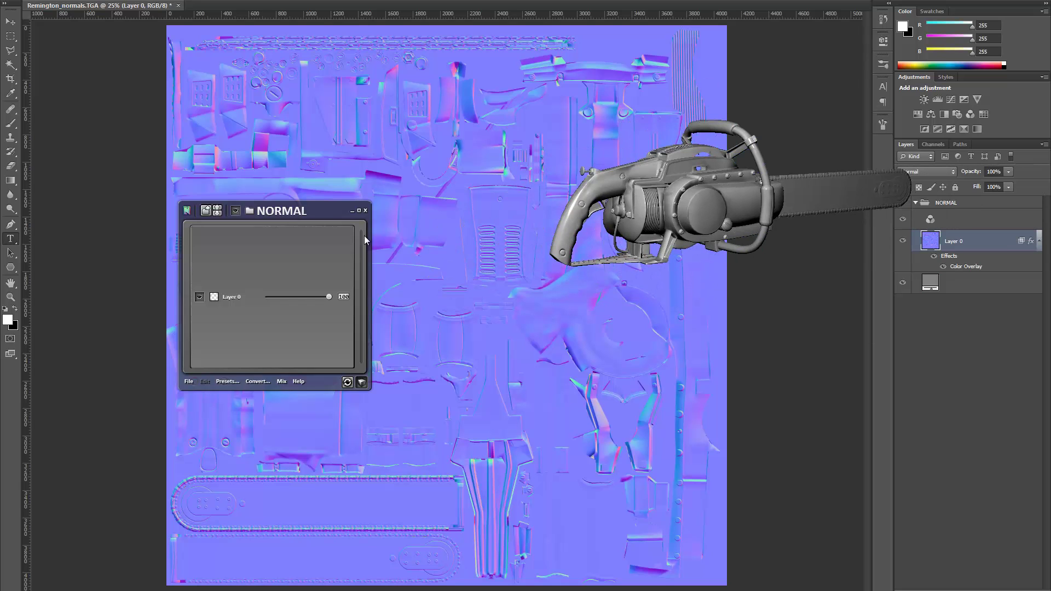
{"action": "left_click_drag", "start_coordinate": [306, 216], "coordinate": [193, 136]}
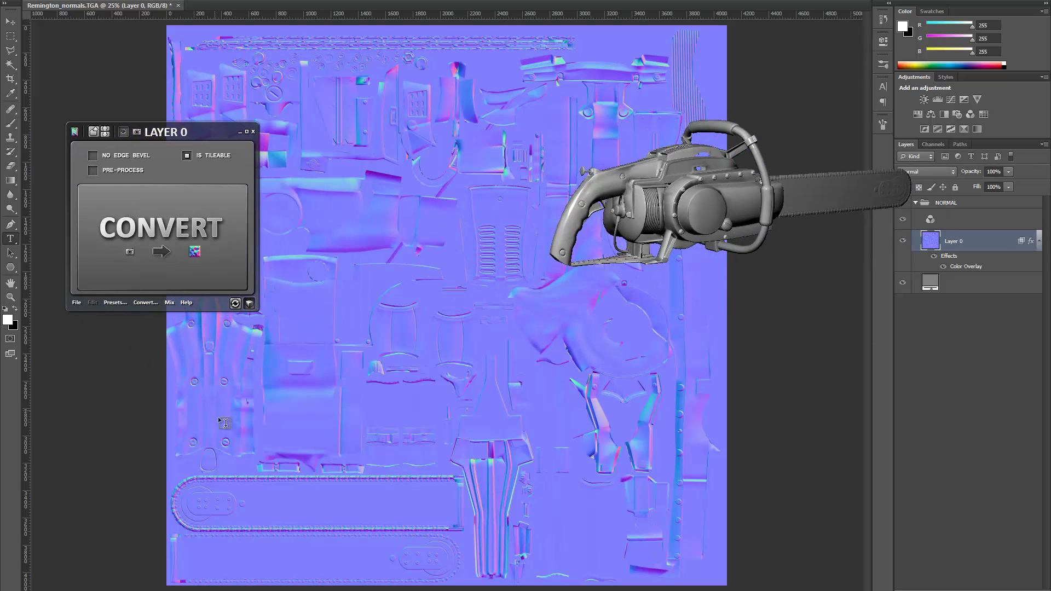
{"action": "key", "text": "z"}
{"action": "left_click", "coordinate": [229, 435]}
{"action": "left_click", "coordinate": [229, 435]}
{"action": "left_click", "coordinate": [228, 435]}
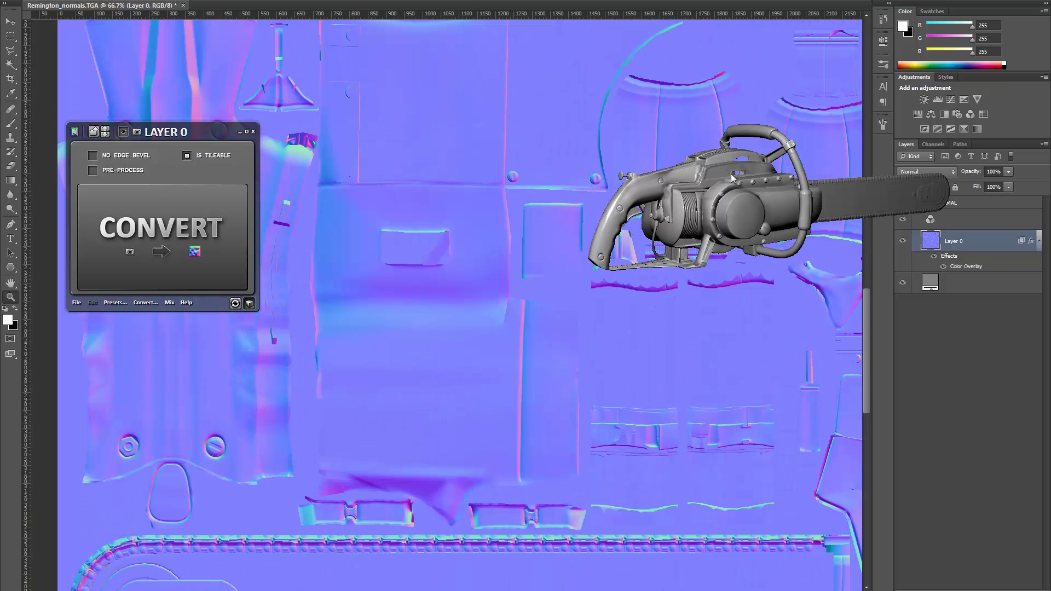
{"action": "scroll", "coordinate": [616, 209], "scroll_direction": "up", "scroll_amount": 5}
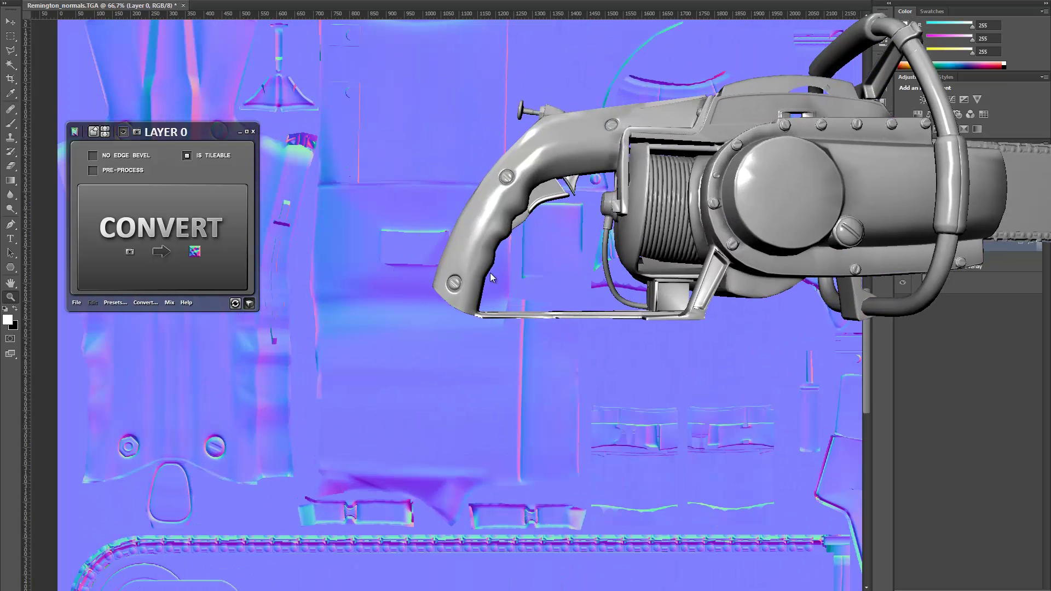
{"action": "left_click_drag", "start_coordinate": [485, 220], "coordinate": [590, 426]}
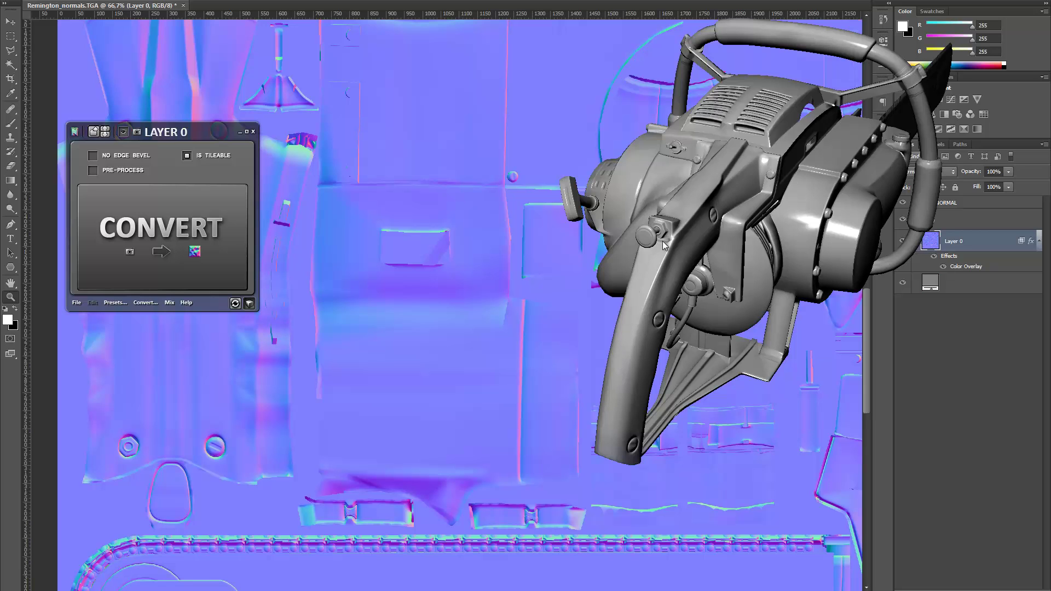
{"action": "left_click_drag", "start_coordinate": [659, 231], "coordinate": [567, 202]}
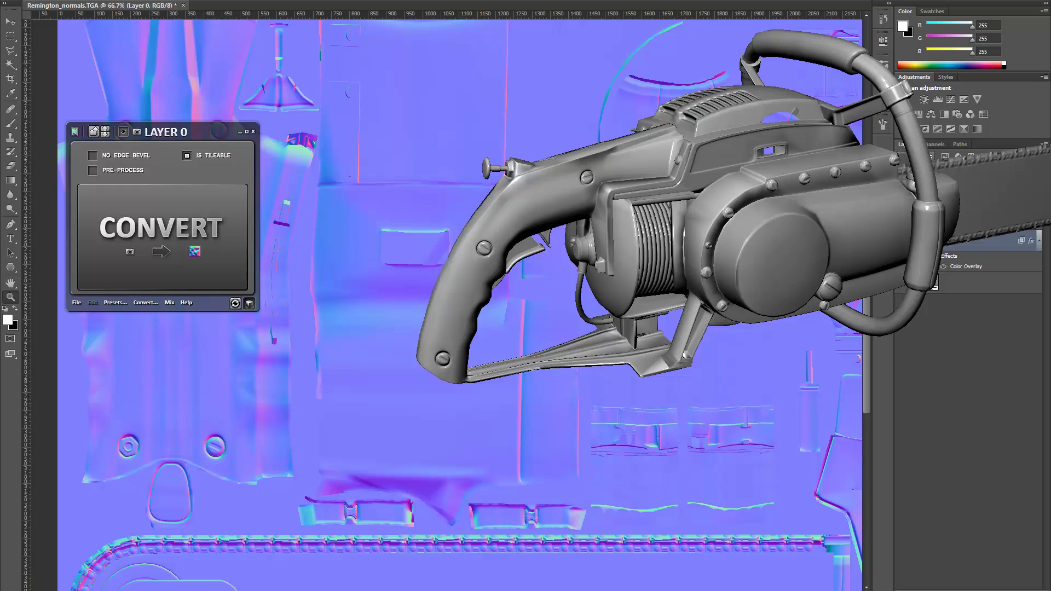
{"action": "middle_click_drag", "start_coordinate": [579, 196], "coordinate": [529, 216]}
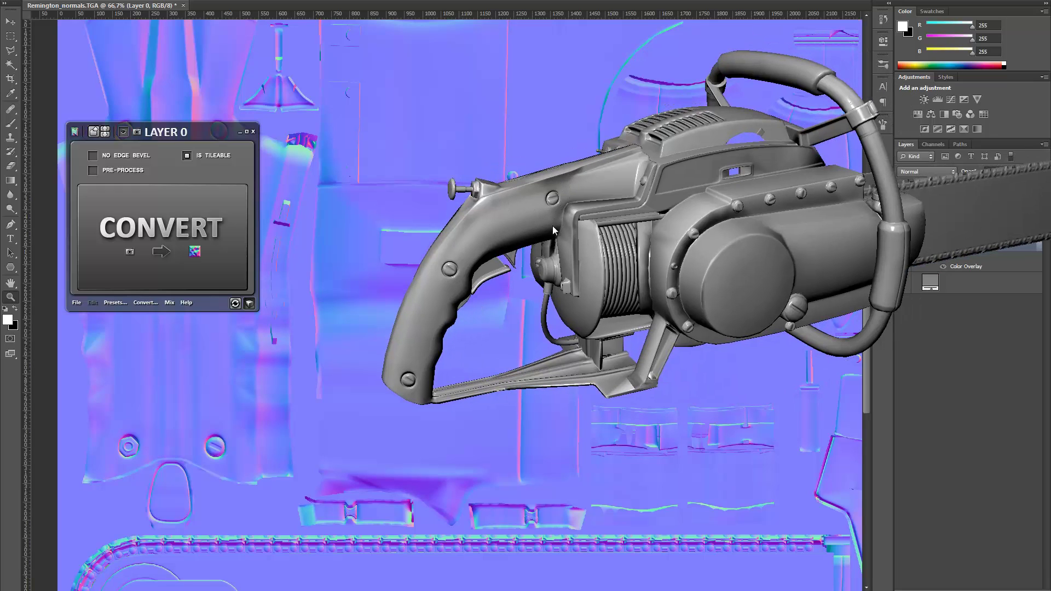
{"action": "left_click_drag", "start_coordinate": [553, 226], "coordinate": [482, 165]}
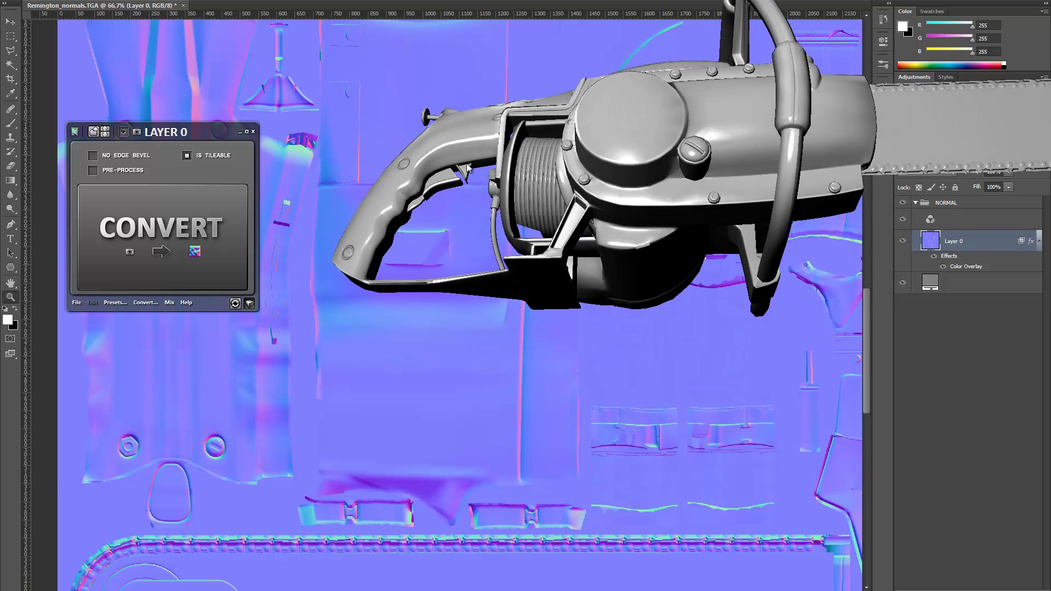
{"action": "left_click_drag", "start_coordinate": [470, 170], "coordinate": [919, 188]}
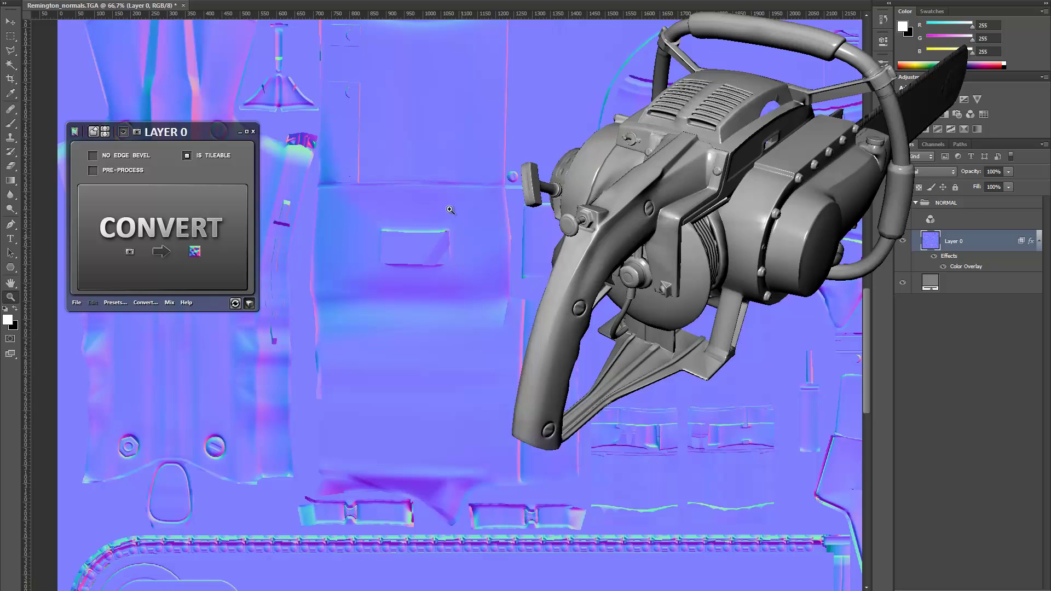
Step: Add an empty layer above Layer 0, and shrink the 3D preview and move the nDo2 window clear of the normal map
{"action": "key", "text": "ctrl+shift+alt+n"}
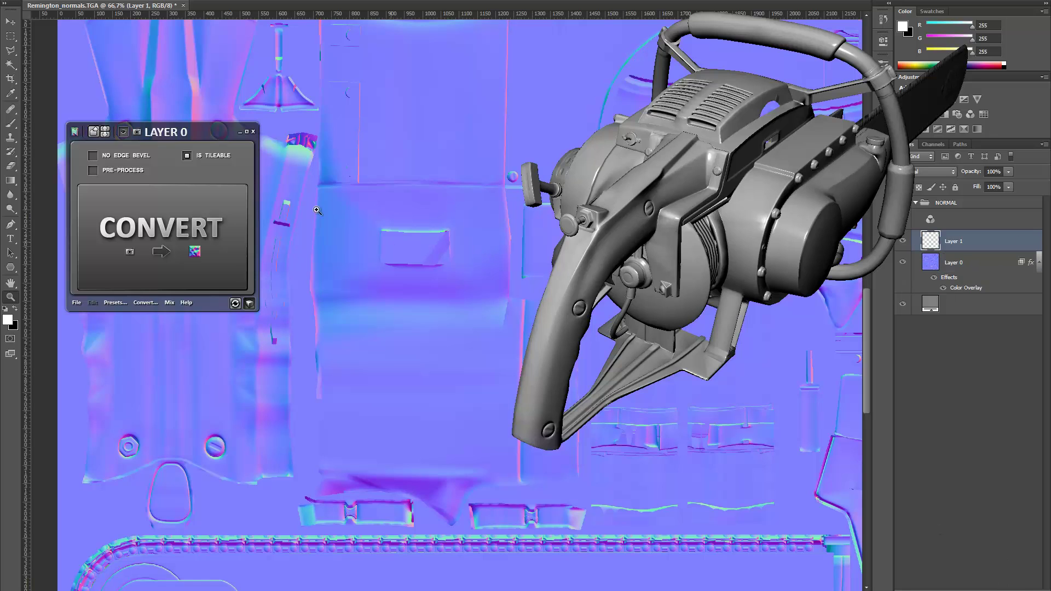
{"action": "key", "text": "b"}
{"action": "key", "text": "z"}
{"action": "mouse_move", "coordinate": [206, 444]}
{"action": "left_mouse_down"}
{"action": "mouse_move", "coordinate": [298, 485]}
{"action": "mouse_move", "coordinate": [260, 478]}
{"action": "mouse_move", "coordinate": [241, 514]}
{"action": "left_mouse_up"}
{"action": "scroll", "coordinate": [760, 163], "scroll_direction": "down", "scroll_amount": 5}
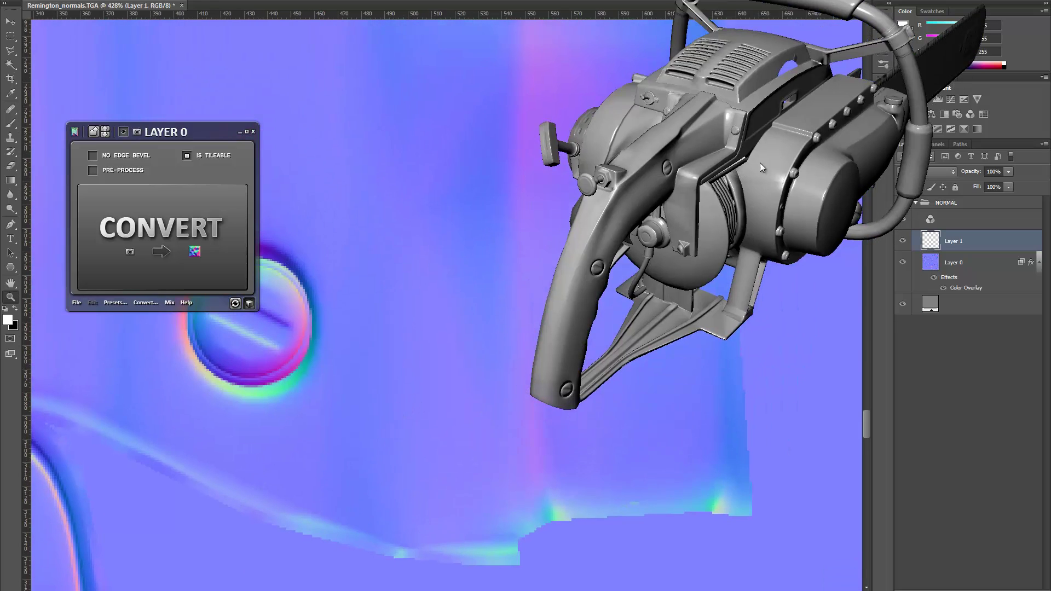
{"action": "left_click_drag", "start_coordinate": [665, 154], "coordinate": [747, 72]}
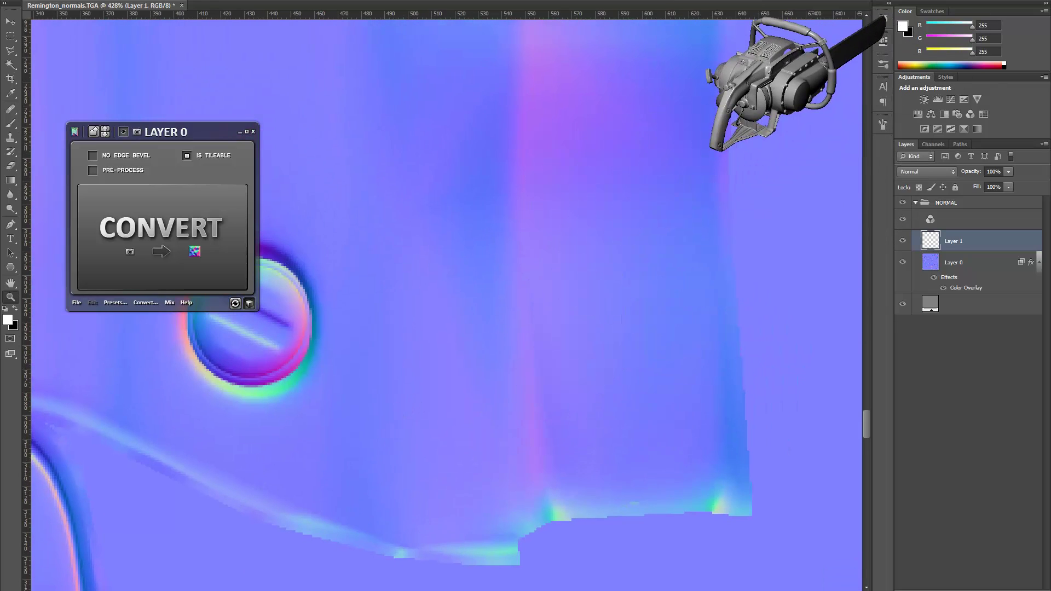
{"action": "left_click_drag", "start_coordinate": [187, 150], "coordinate": [178, 62]}
Step: Paint a white straight-segment seam line from the handle shell's lower edge up and across to just below the lower slotted screw
{"action": "left_click_drag", "start_coordinate": [414, 206], "coordinate": [493, 235]}
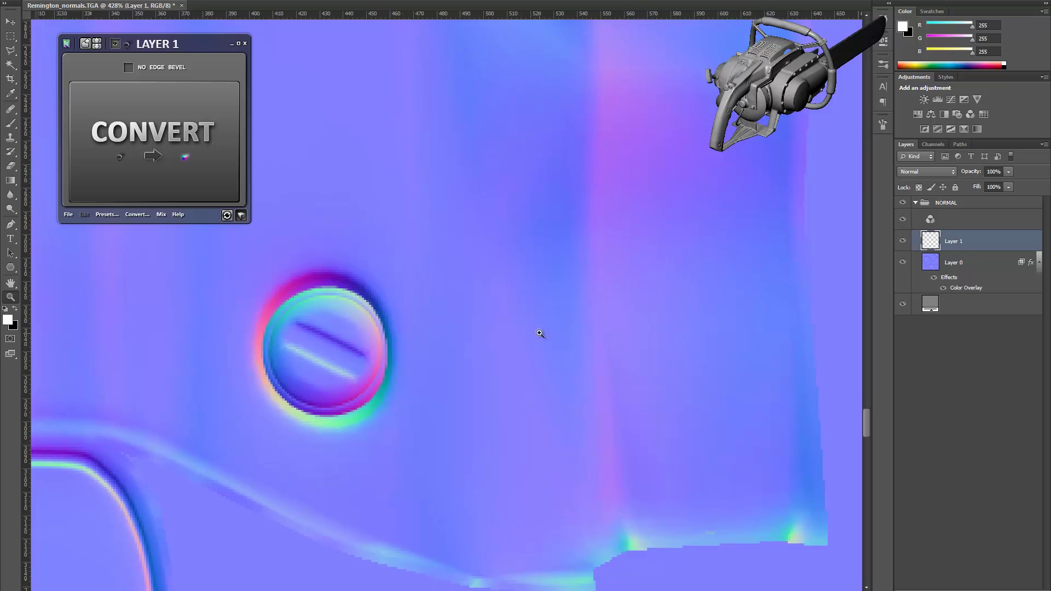
{"action": "key", "text": "b"}
{"action": "left_click_drag", "start_coordinate": [594, 439], "coordinate": [671, 422]}
{"action": "key", "text": "z"}
{"action": "left_click", "coordinate": [579, 364], "text": "alt"}
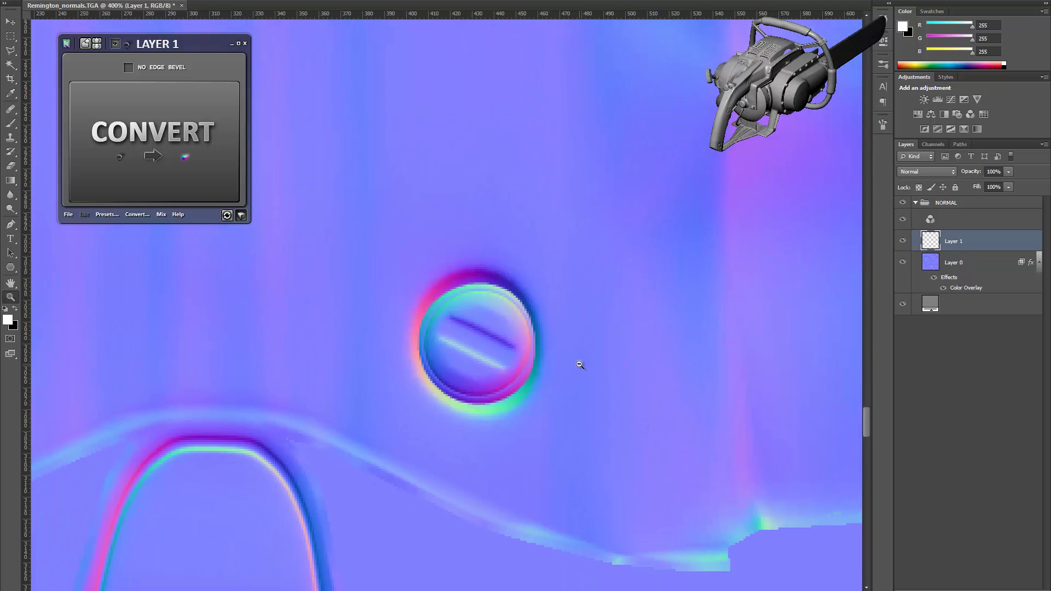
{"action": "left_click", "coordinate": [567, 357], "text": "alt"}
{"action": "key", "text": "b"}
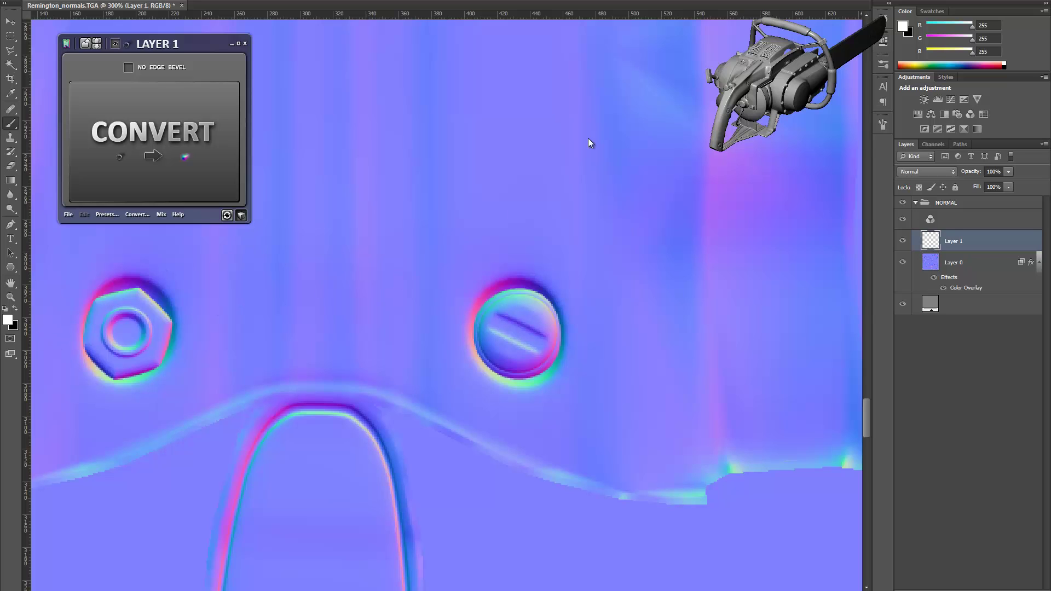
{"action": "left_click_drag", "start_coordinate": [499, 321], "coordinate": [506, 306]}
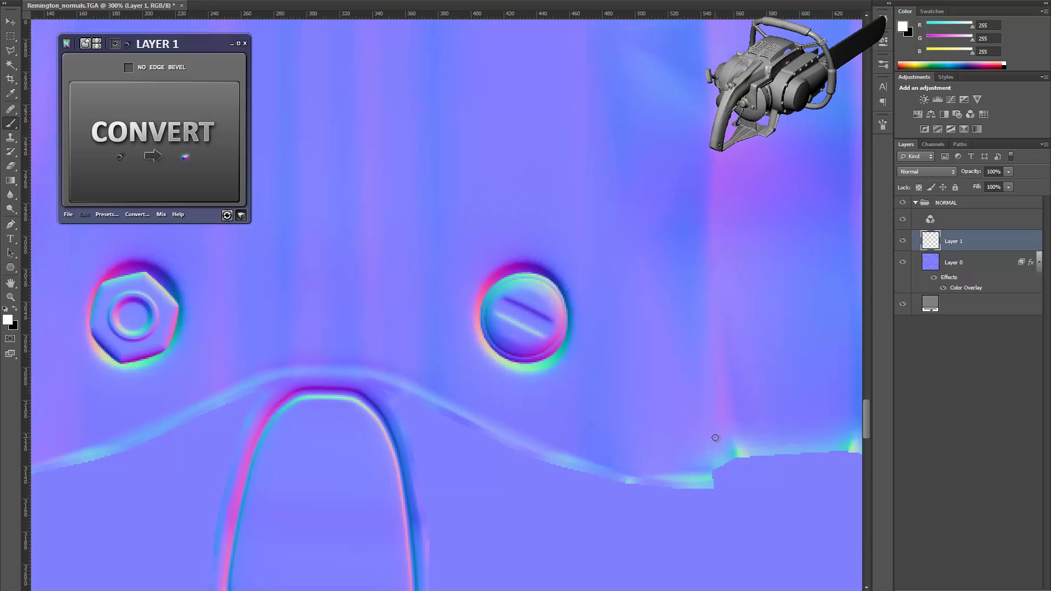
{"action": "left_click_drag", "start_coordinate": [604, 408], "coordinate": [632, 450]}
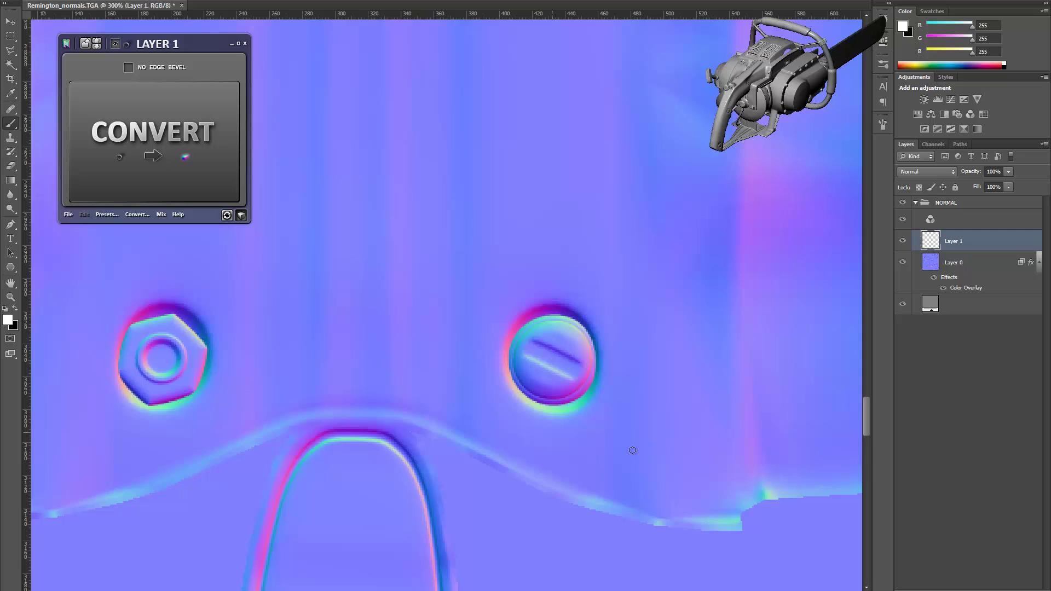
{"action": "left_click", "coordinate": [684, 529]}
{"action": "left_click", "coordinate": [674, 478], "text": "shift"}
{"action": "left_click", "coordinate": [602, 464], "text": "shift"}
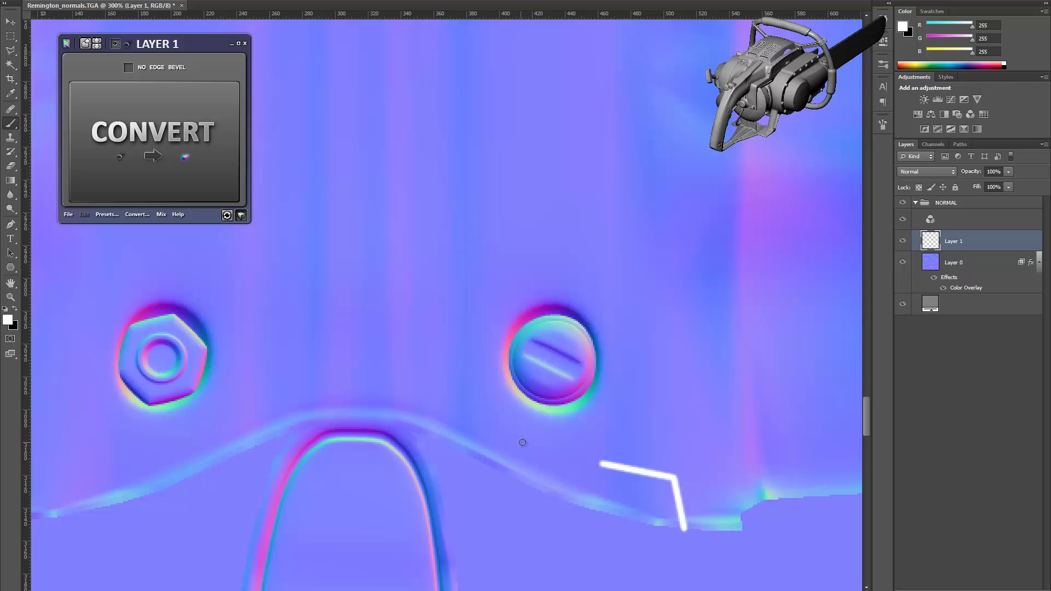
{"action": "left_click", "coordinate": [542, 445], "text": "shift"}
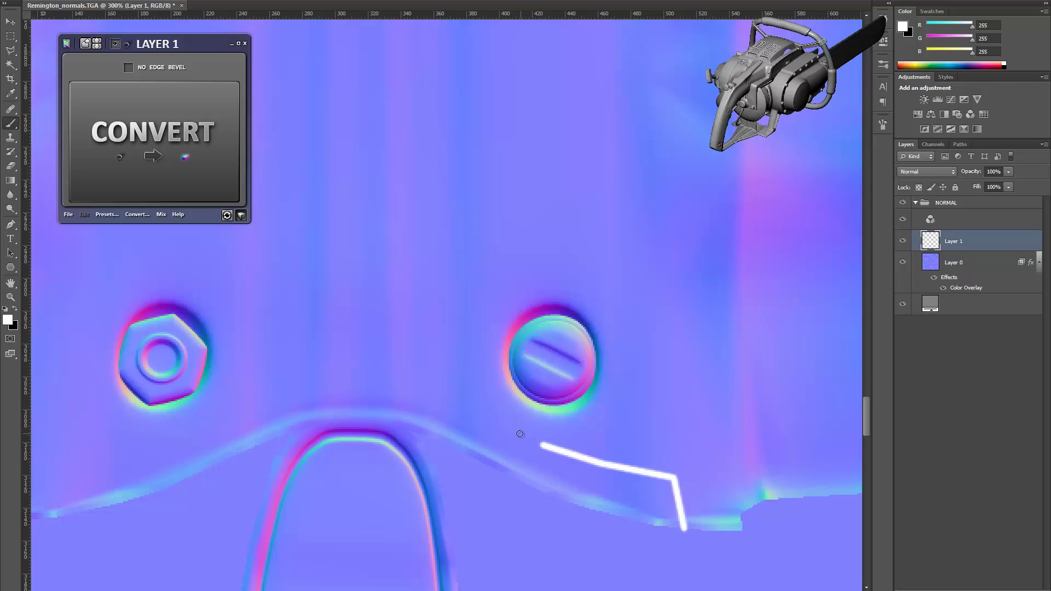
Step: Continue the white seam line in straight segments around the lower slotted screw to the handle shell's centre line
{"action": "left_click", "coordinate": [496, 418], "text": "shift"}
{"action": "left_click", "coordinate": [455, 385], "text": "shift"}
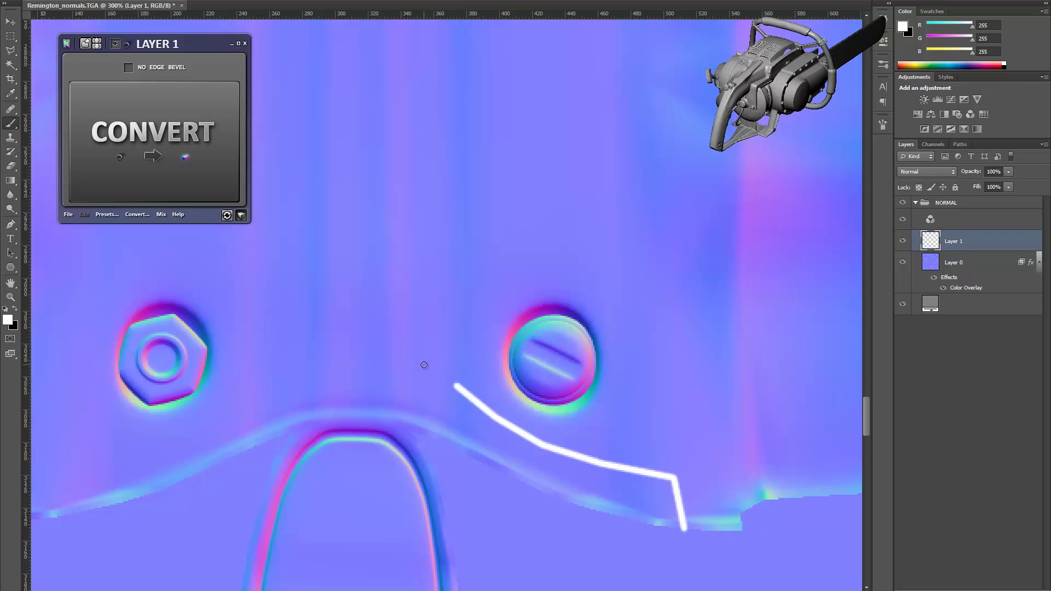
{"action": "left_click", "coordinate": [423, 364], "text": "shift"}
{"action": "left_click", "coordinate": [397, 360], "text": "shift"}
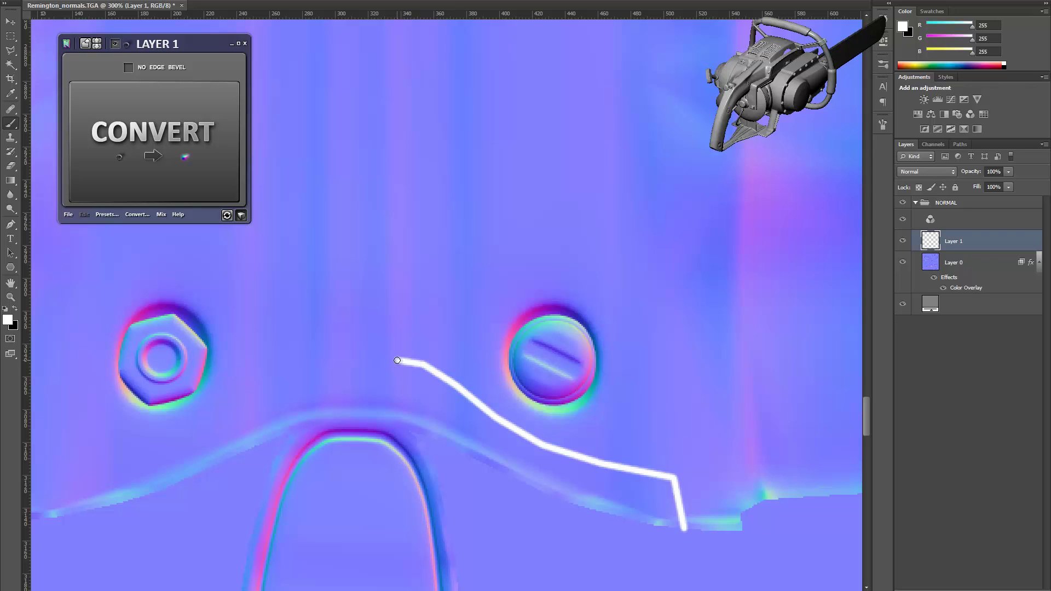
{"action": "left_click", "coordinate": [357, 359], "text": "shift"}
Step: Extend the seam as a straight vertical white line up the shell's centre to just below the central nut bracket
{"action": "left_click_drag", "start_coordinate": [384, 173], "coordinate": [542, 380]}
{"action": "key", "text": "z"}
{"action": "left_click", "coordinate": [523, 356], "text": "alt"}
{"action": "mouse_move", "coordinate": [516, 325]}
{"action": "left_mouse_down"}
{"action": "mouse_move", "coordinate": [465, 254]}
{"action": "mouse_move", "coordinate": [520, 288]}
{"action": "mouse_move", "coordinate": [495, 297]}
{"action": "left_mouse_up"}
{"action": "left_click", "coordinate": [495, 298], "text": "alt"}
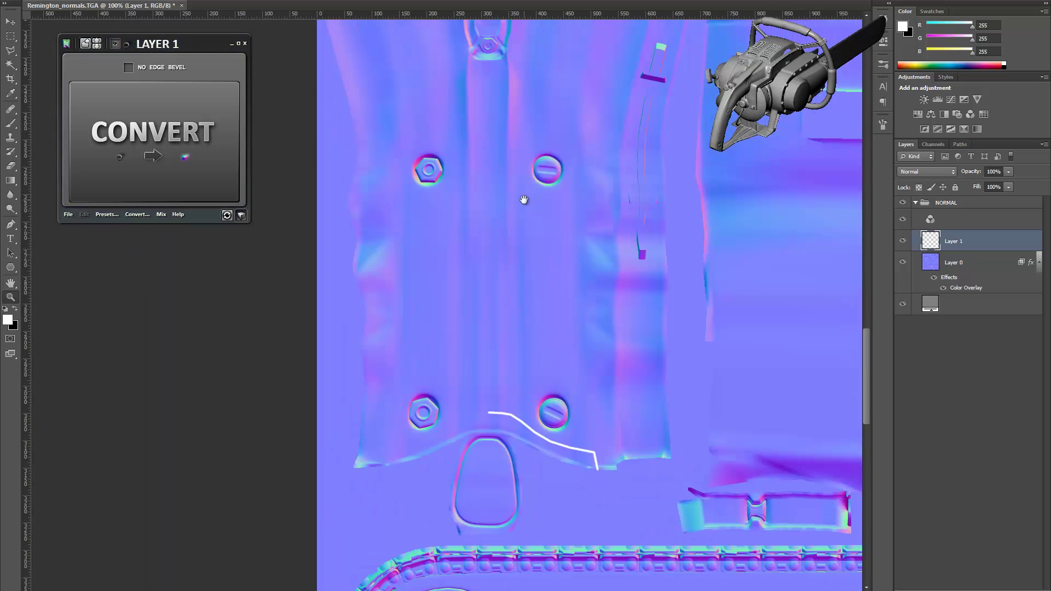
{"action": "left_click_drag", "start_coordinate": [524, 200], "coordinate": [519, 234]}
{"action": "key", "text": "b"}
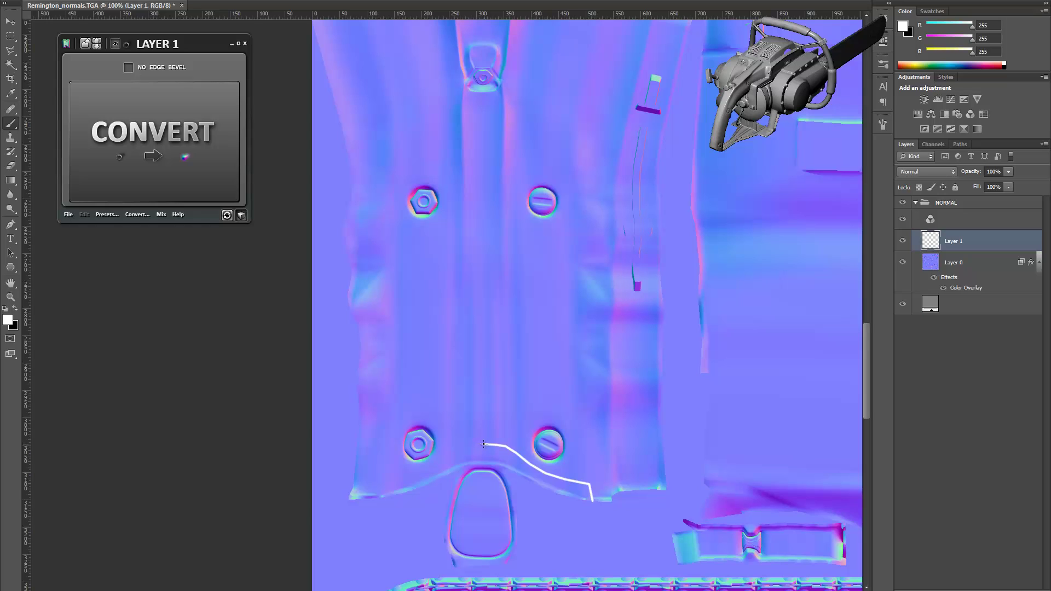
{"action": "mouse_move", "coordinate": [482, 441]}
{"action": "left_mouse_down", "text": "shift"}
{"action": "mouse_move", "coordinate": [483, 231]}
{"action": "mouse_move", "coordinate": [520, 130]}
{"action": "mouse_move", "coordinate": [517, 95]}
{"action": "left_mouse_up", "text": "shift"}
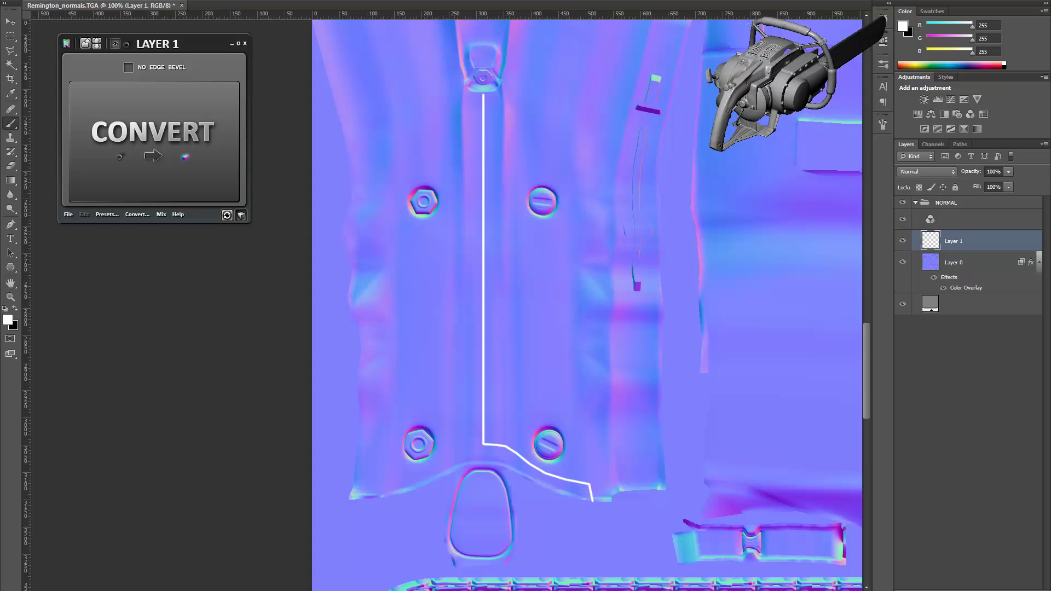
Step: Resume the vertical seam line above the central nut bracket and turn it horizontally to the ridge beside it
{"action": "scroll", "coordinate": [499, 288], "scroll_direction": "up", "scroll_amount": 5}
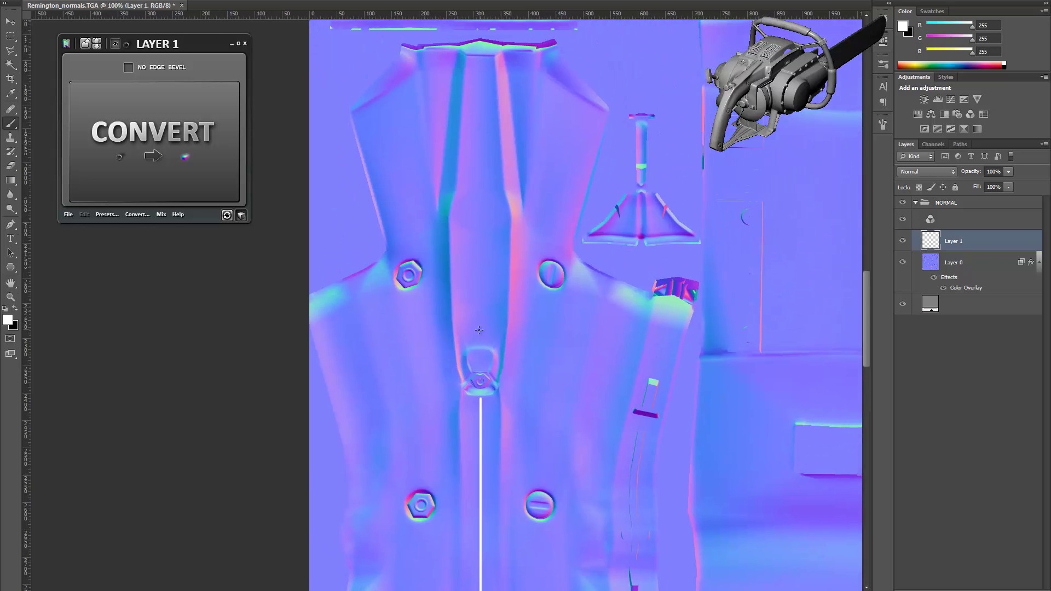
{"action": "scroll", "coordinate": [478, 374], "scroll_direction": "up", "scroll_amount": 1, "text": "alt"}
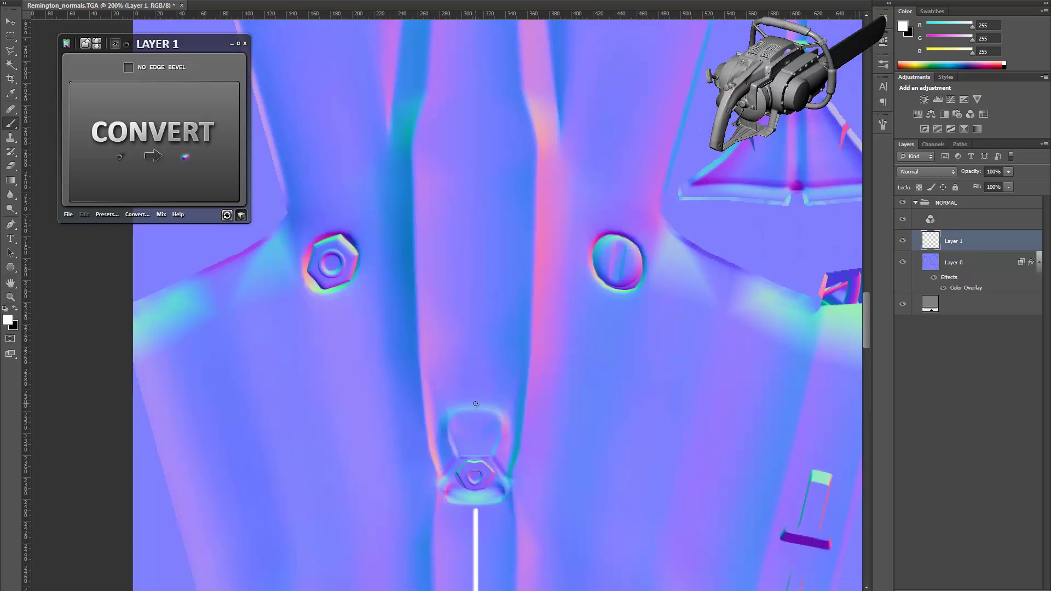
{"action": "left_click_drag", "start_coordinate": [476, 401], "coordinate": [479, 193], "text": "shift"}
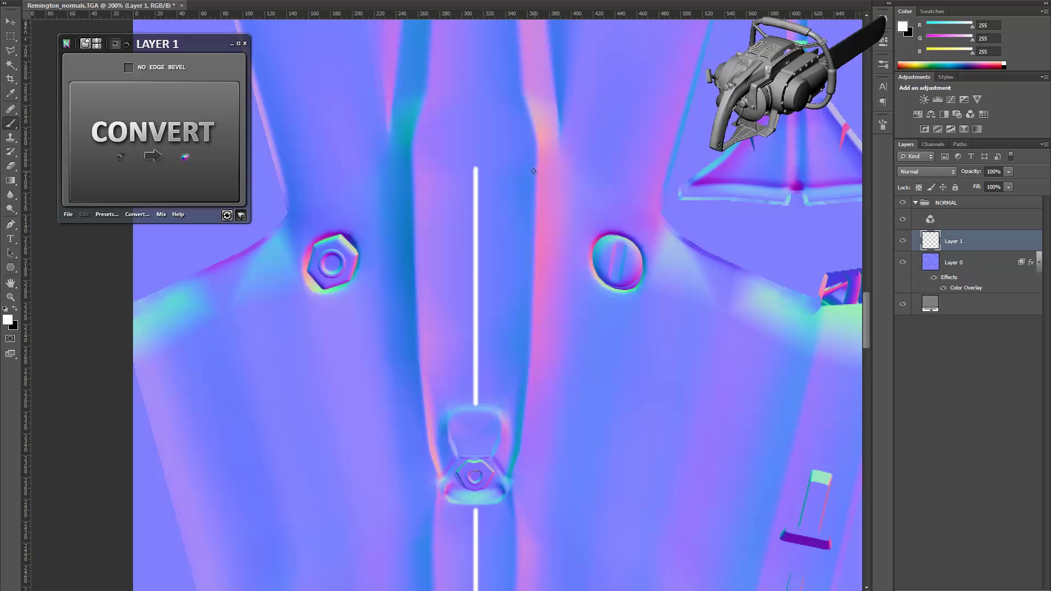
{"action": "left_click_drag", "start_coordinate": [475, 168], "coordinate": [529, 167], "text": "shift"}
{"action": "left_click_drag", "start_coordinate": [515, 203], "coordinate": [386, 285]}
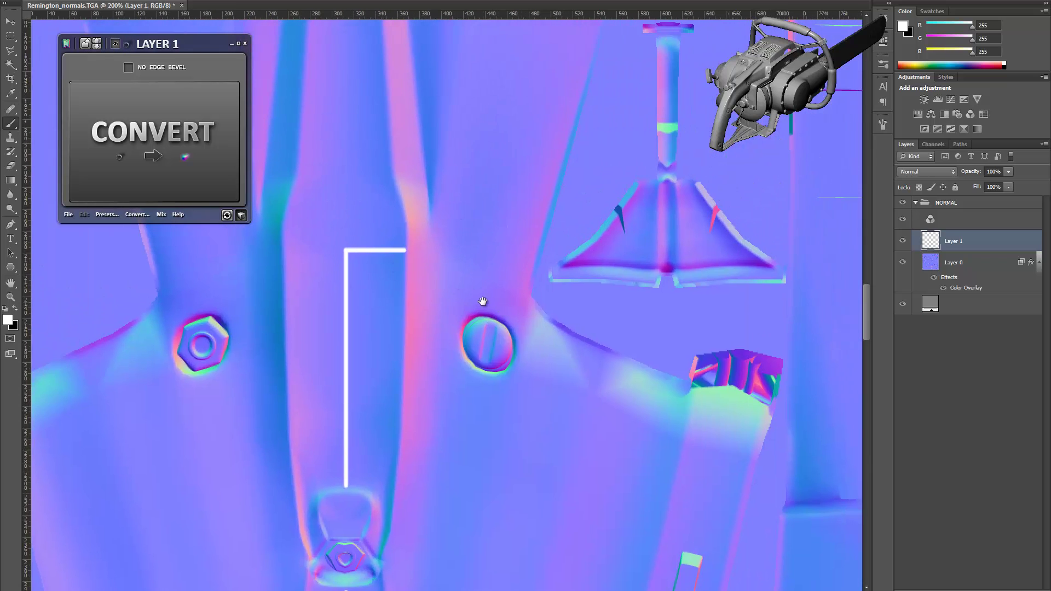
{"action": "left_click_drag", "start_coordinate": [482, 295], "coordinate": [478, 304]}
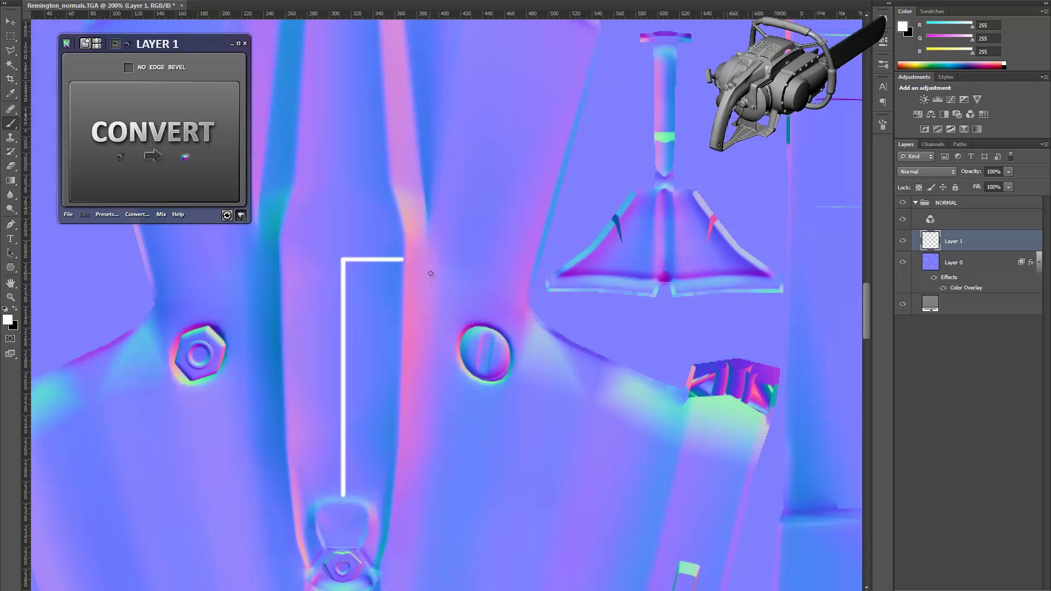
Step: Continue the seam in straight segments diagonally over the upper slotted screw to the shell's green-shaded outer corner
{"action": "left_click", "coordinate": [430, 273], "text": "shift"}
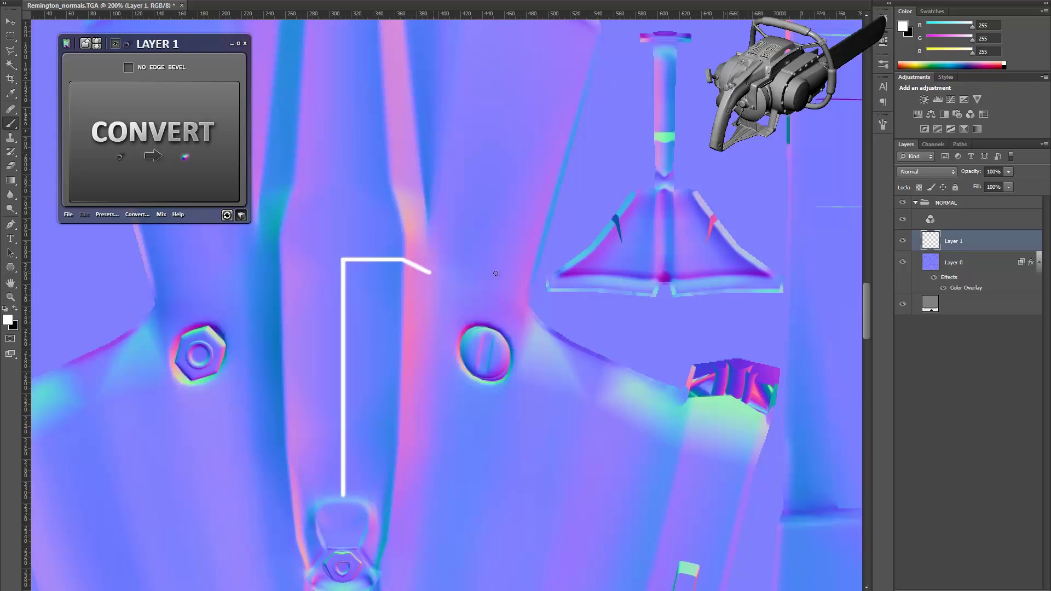
{"action": "left_click", "coordinate": [493, 306], "text": "shift"}
{"action": "left_click", "coordinate": [526, 334], "text": "shift"}
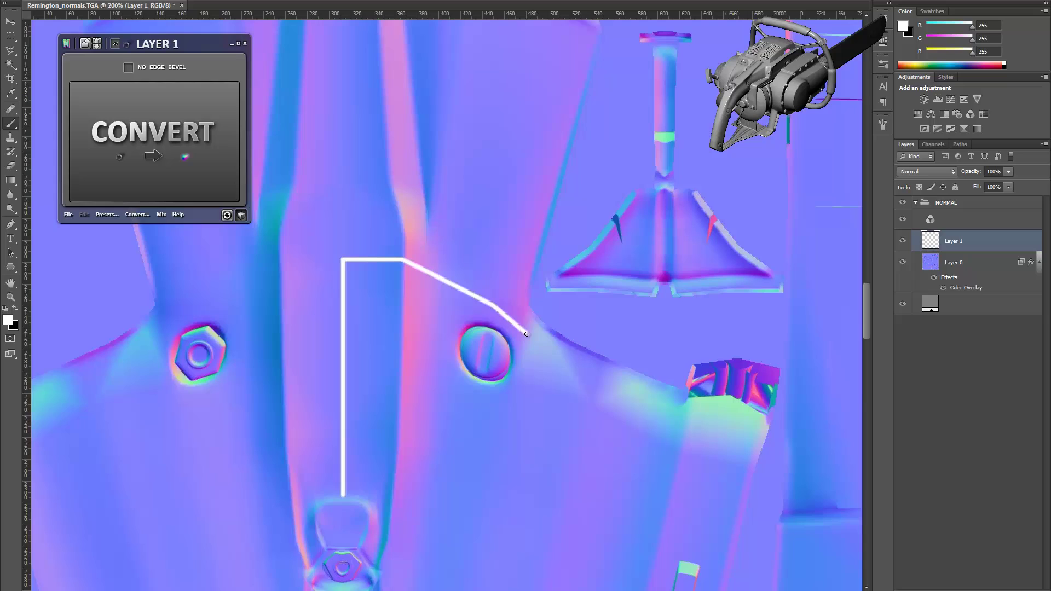
{"action": "left_click", "coordinate": [578, 367], "text": "shift"}
{"action": "left_click", "coordinate": [636, 396], "text": "shift"}
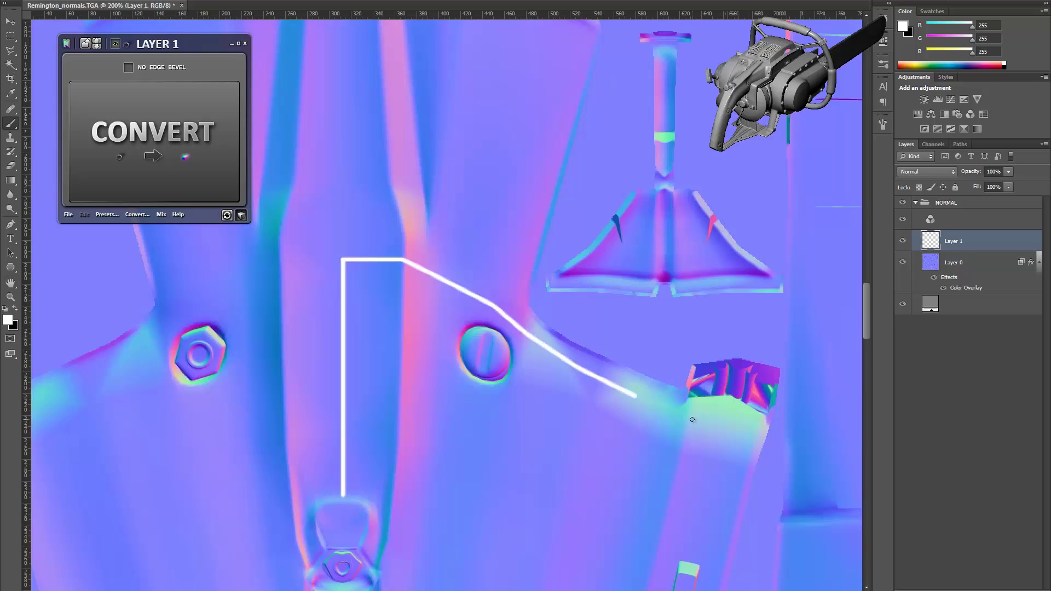
{"action": "left_click", "coordinate": [689, 420], "text": "shift"}
{"action": "left_click", "coordinate": [721, 429], "text": "shift"}
Step: Turn the seam line downward from the outer corner to the top of the narrow slot detail
{"action": "scroll", "coordinate": [690, 400], "scroll_direction": "down", "scroll_amount": 5}
{"action": "scroll", "coordinate": [678, 389], "scroll_direction": "right", "scroll_amount": 3}
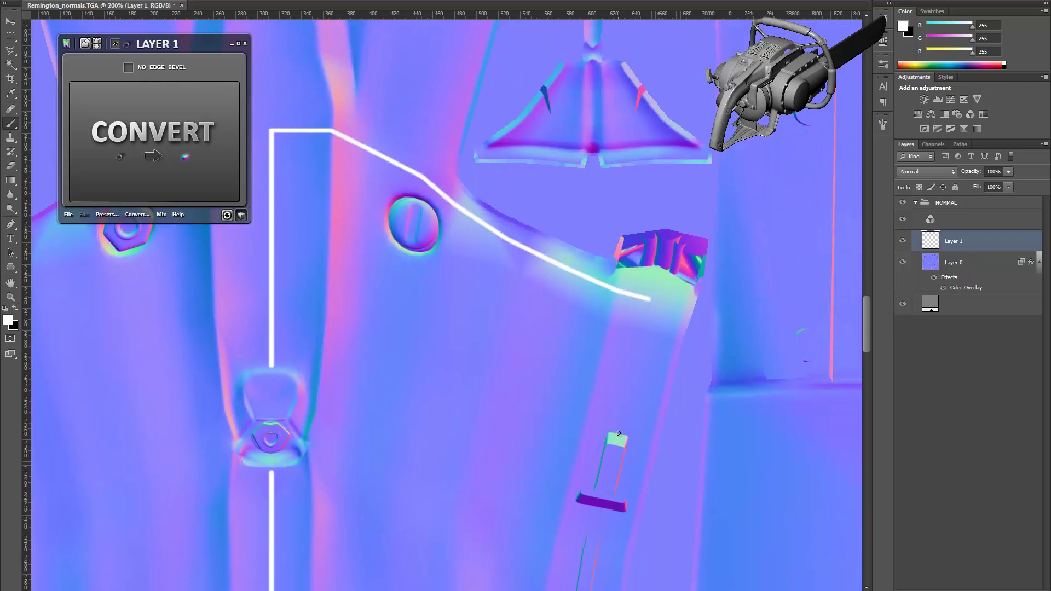
{"action": "left_click", "coordinate": [644, 327], "text": "shift"}
{"action": "left_click", "coordinate": [618, 432], "text": "shift"}
Step: Convert the painted seam layer into nDo2 normal map detail
{"action": "left_click_drag", "start_coordinate": [499, 302], "coordinate": [609, 209]}
{"action": "key", "text": "z"}
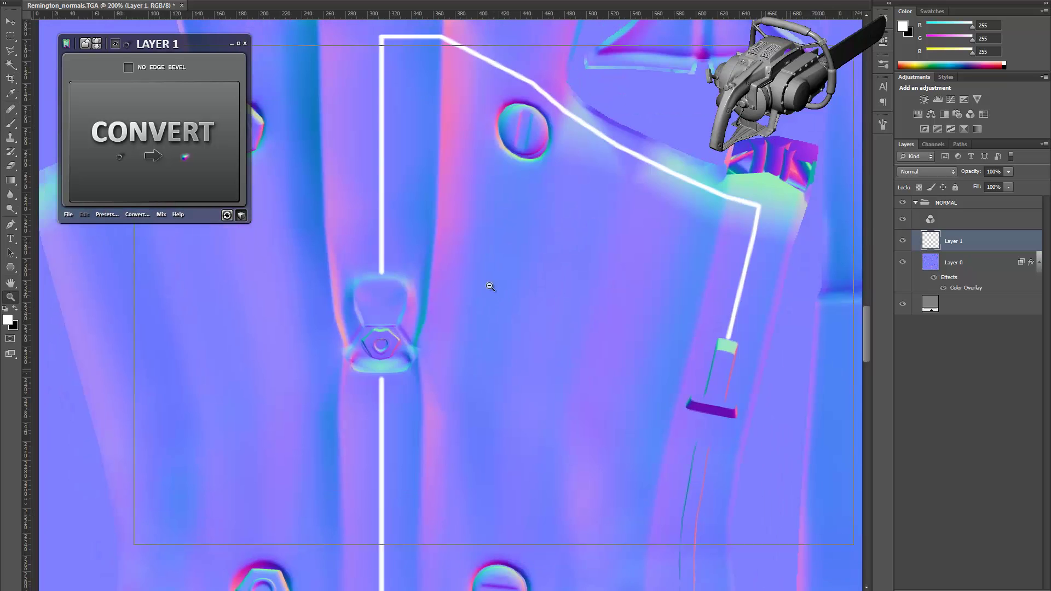
{"action": "left_click", "coordinate": [492, 289], "text": "alt"}
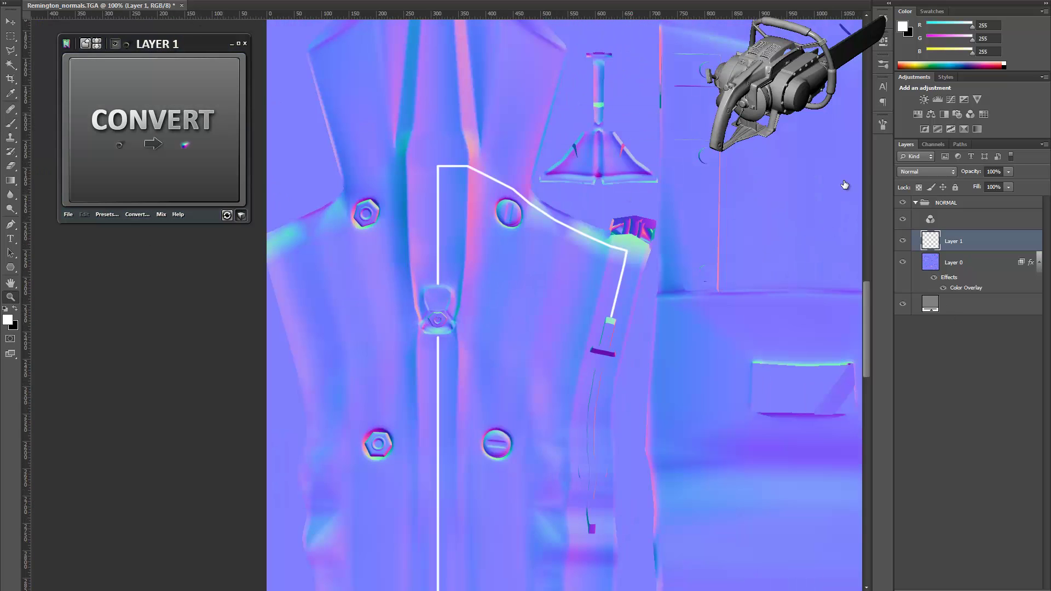
{"action": "scroll", "coordinate": [602, 263], "scroll_direction": "down", "scroll_amount": 5}
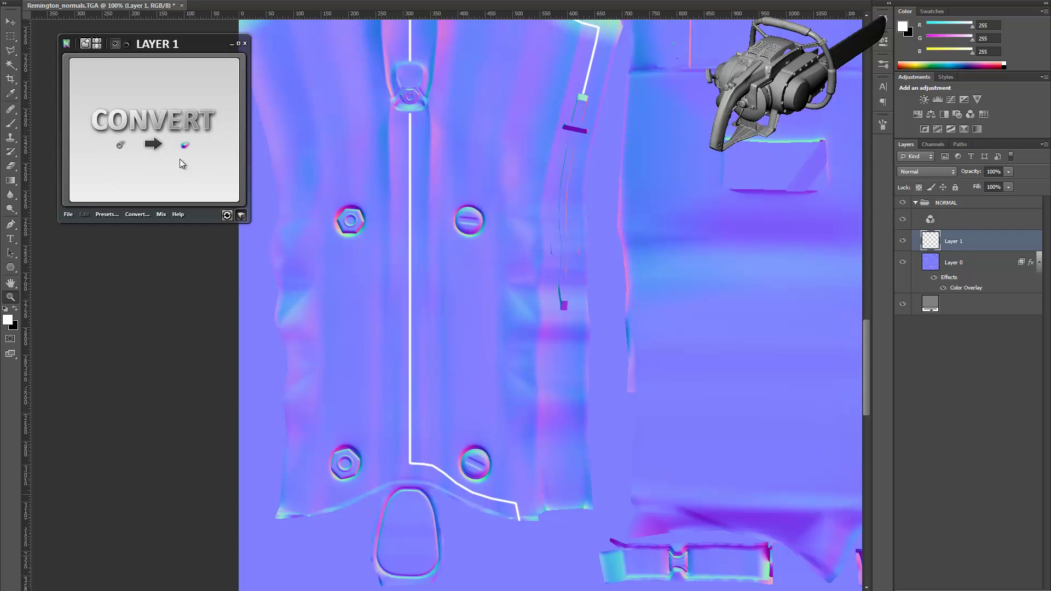
{"action": "left_click", "coordinate": [176, 123]}
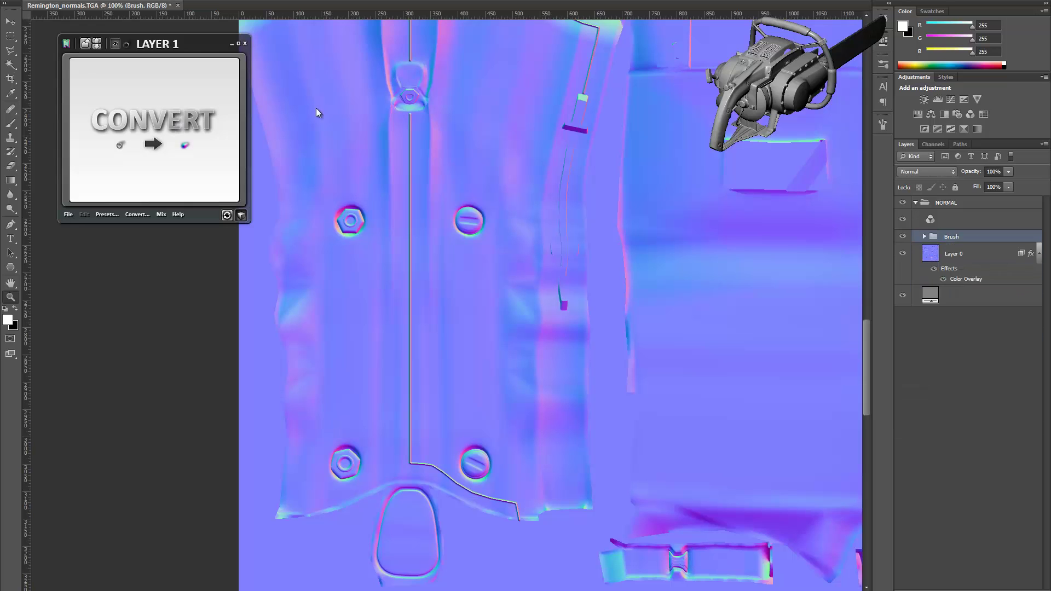
Step: Set the Brush group's slant to Down so the seam cuts into the surface
{"action": "mouse_move", "coordinate": [421, 516]}
{"action": "left_mouse_down"}
{"action": "mouse_move", "coordinate": [453, 404]}
{"action": "mouse_move", "coordinate": [477, 439]}
{"action": "left_mouse_up"}
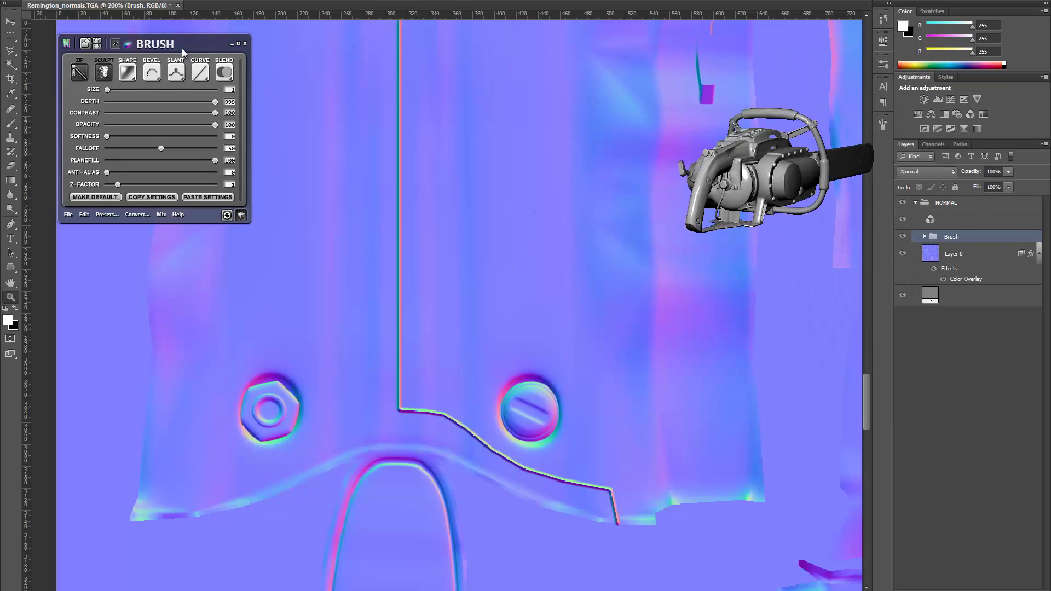
{"action": "left_click_drag", "start_coordinate": [182, 48], "coordinate": [198, 76]}
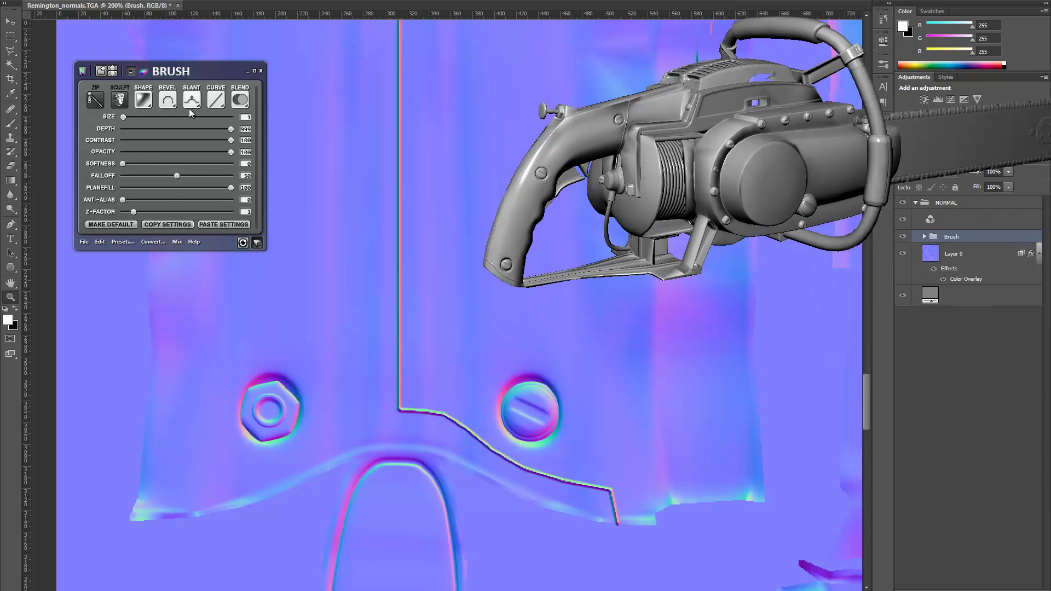
{"action": "left_click", "coordinate": [192, 104]}
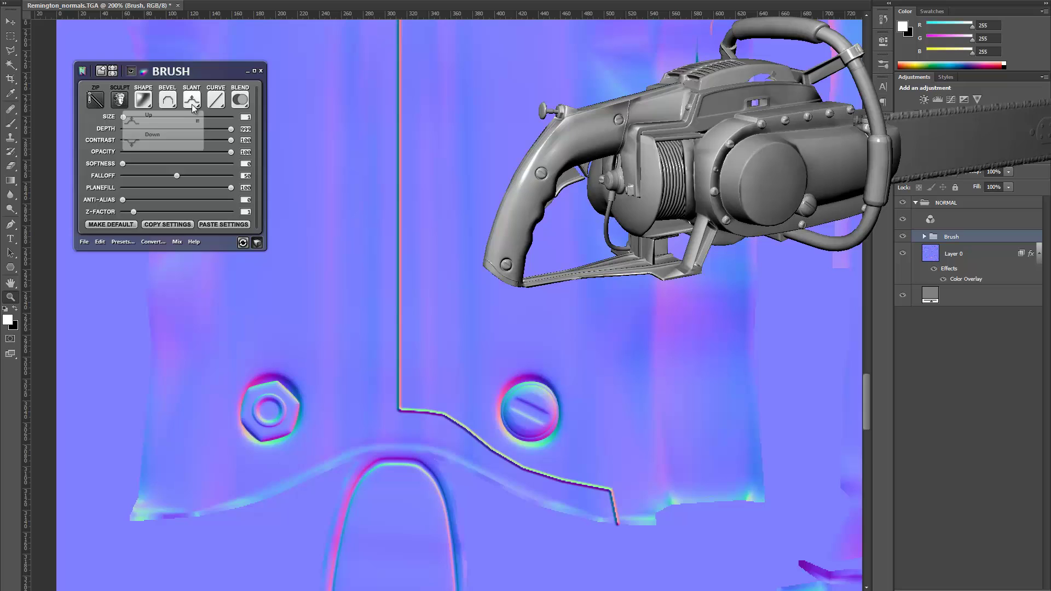
{"action": "left_click", "coordinate": [174, 139]}
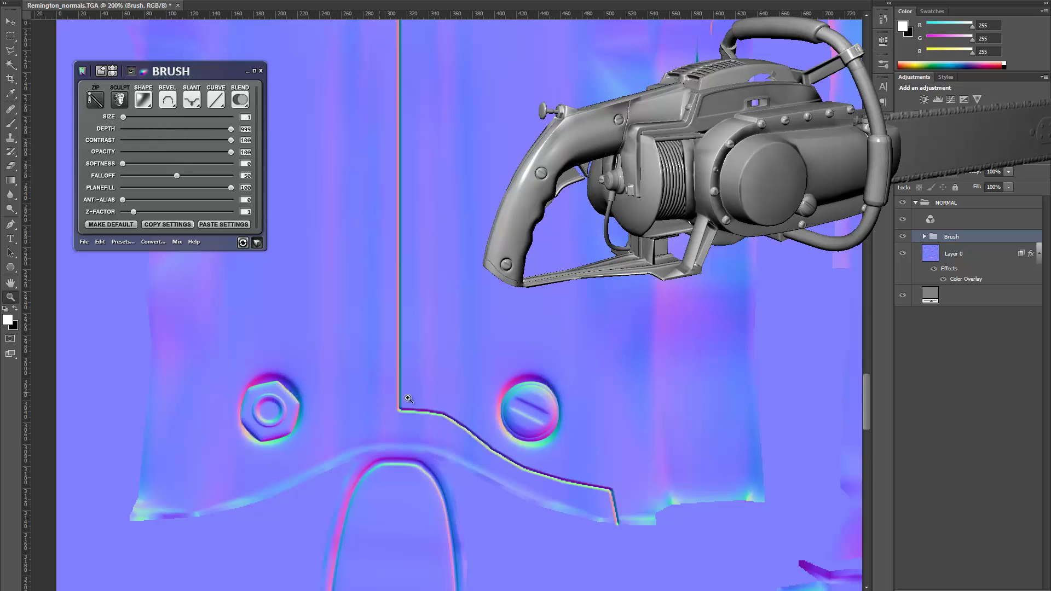
Step: Set the Brush group's anti-alias to 1 to smooth the seam's jagged edges
{"action": "mouse_move", "coordinate": [408, 398]}
{"action": "left_mouse_down"}
{"action": "mouse_move", "coordinate": [662, 502]}
{"action": "mouse_move", "coordinate": [332, 295]}
{"action": "mouse_move", "coordinate": [171, 286]}
{"action": "left_mouse_up"}
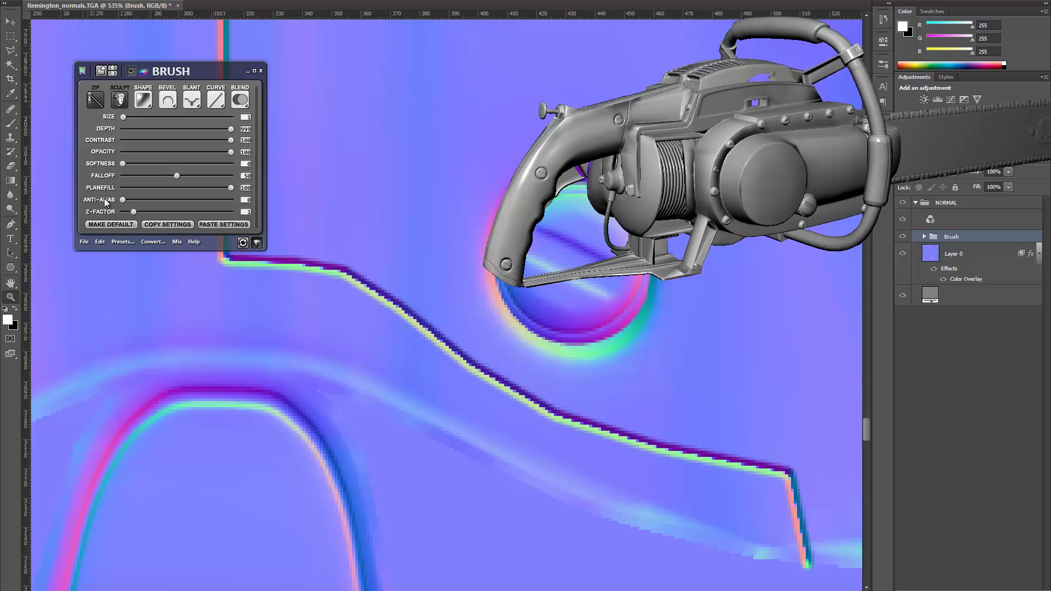
{"action": "left_click", "coordinate": [123, 200]}
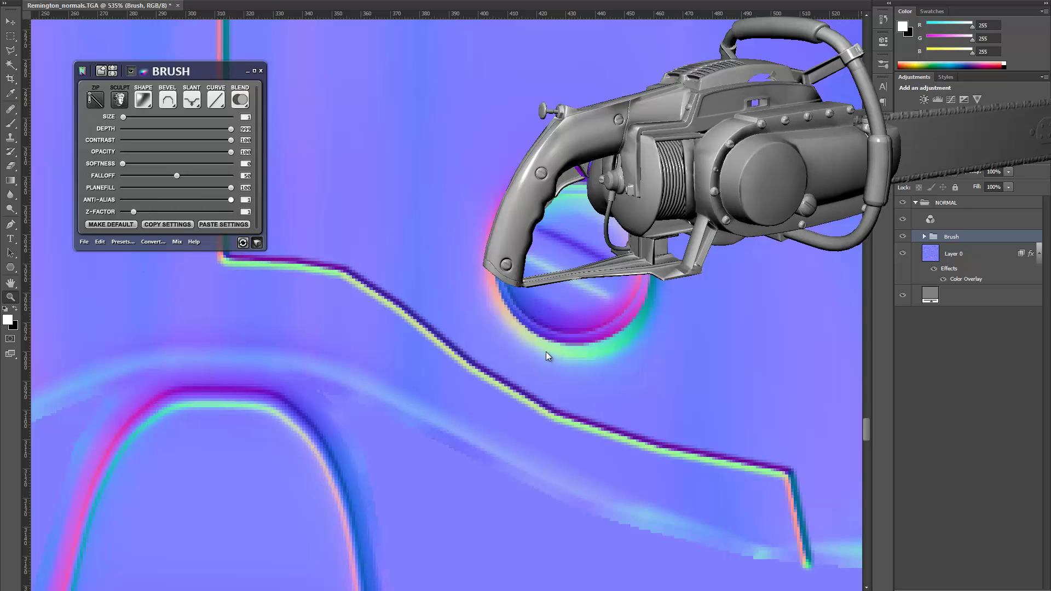
{"action": "left_click", "coordinate": [386, 355], "text": "alt"}
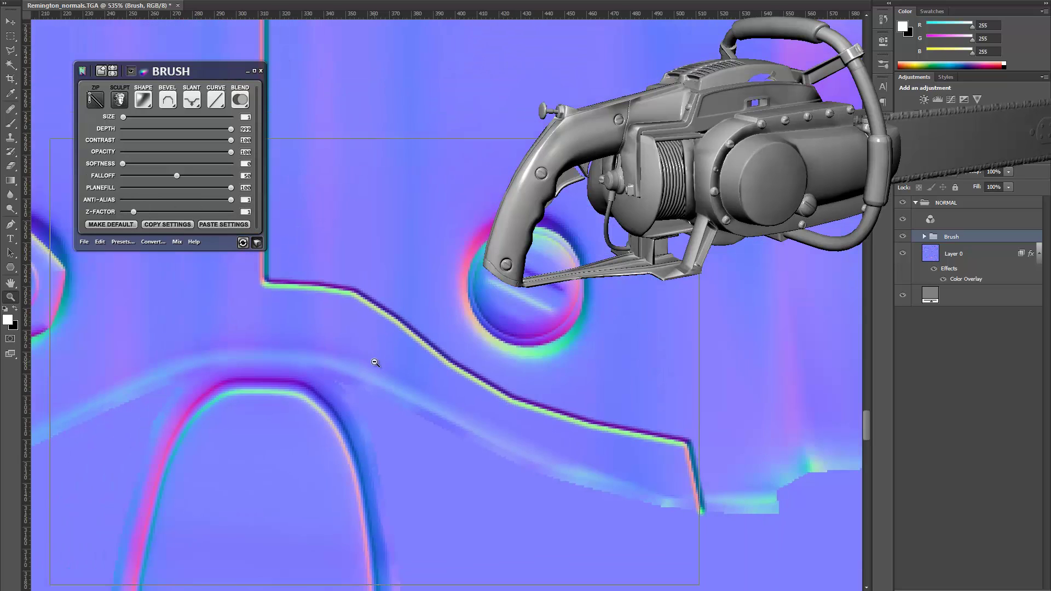
Step: Examine the handle seam on the zoomed-out normal map and from several angles in the 3D chainsaw preview
{"action": "key", "text": "ctrl+minus"}
{"action": "key", "text": "ctrl+minus"}
{"action": "key", "text": "ctrl+minus"}
{"action": "left_click_drag", "start_coordinate": [547, 191], "coordinate": [584, 136]}
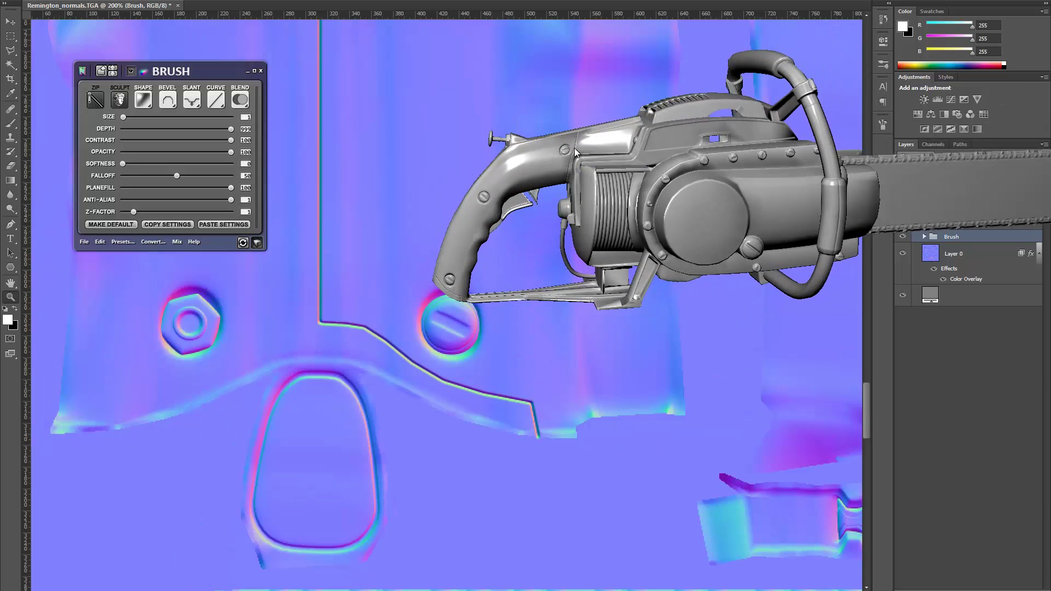
{"action": "left_click_drag", "start_coordinate": [625, 152], "coordinate": [668, 133]}
{"action": "left_click_drag", "start_coordinate": [327, 195], "coordinate": [375, 241]}
{"action": "scroll", "coordinate": [362, 197], "scroll_direction": "up", "scroll_amount": 1}
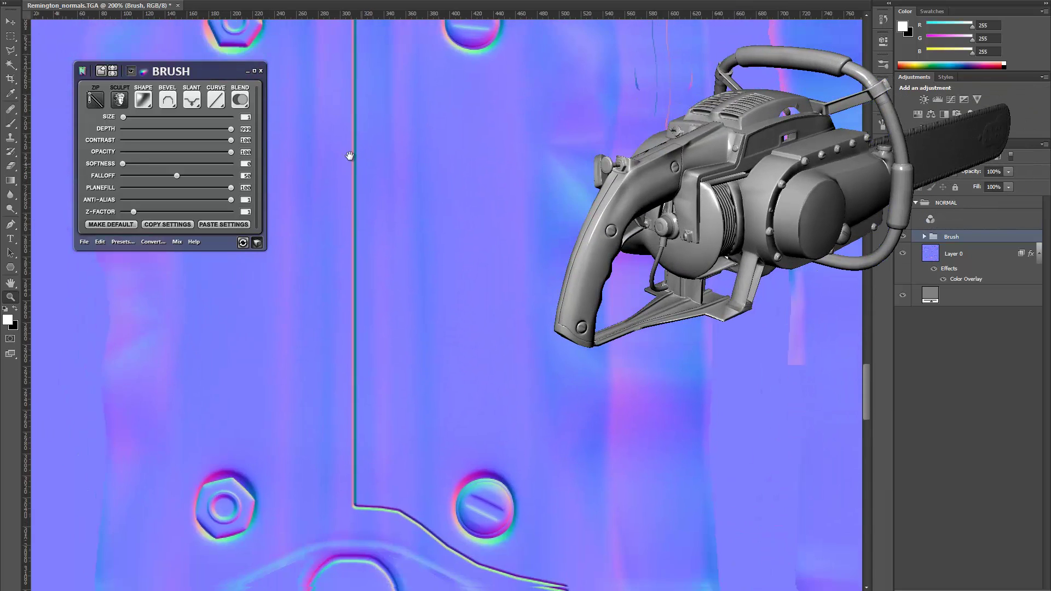
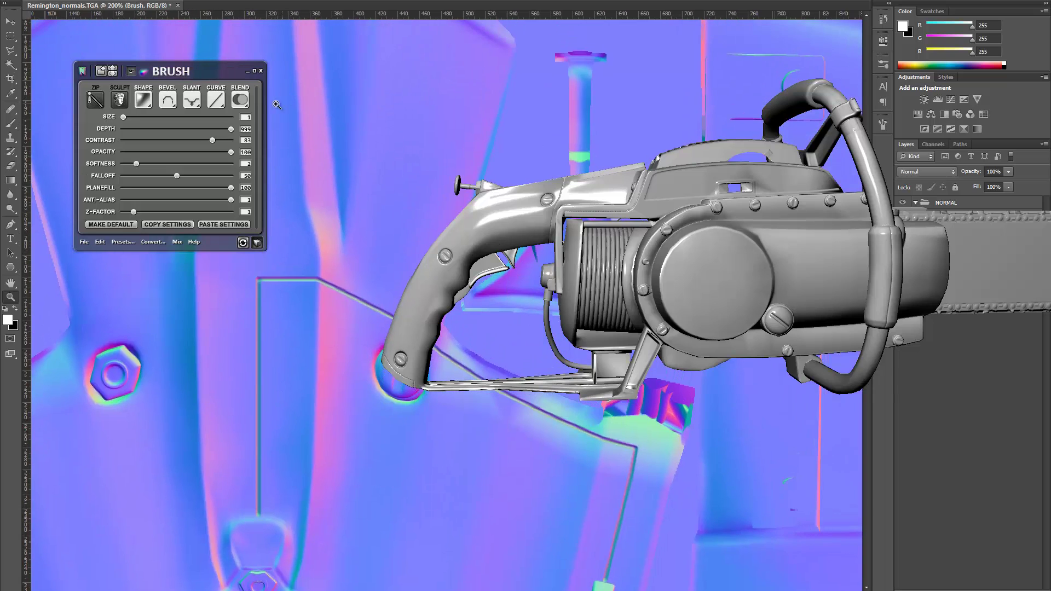
Step: Set the Brush group's blend to Overlay so the seam combines with the baked normals, and check the chainsaw preview
{"action": "left_click", "coordinate": [243, 101]}
{"action": "left_click", "coordinate": [237, 153]}
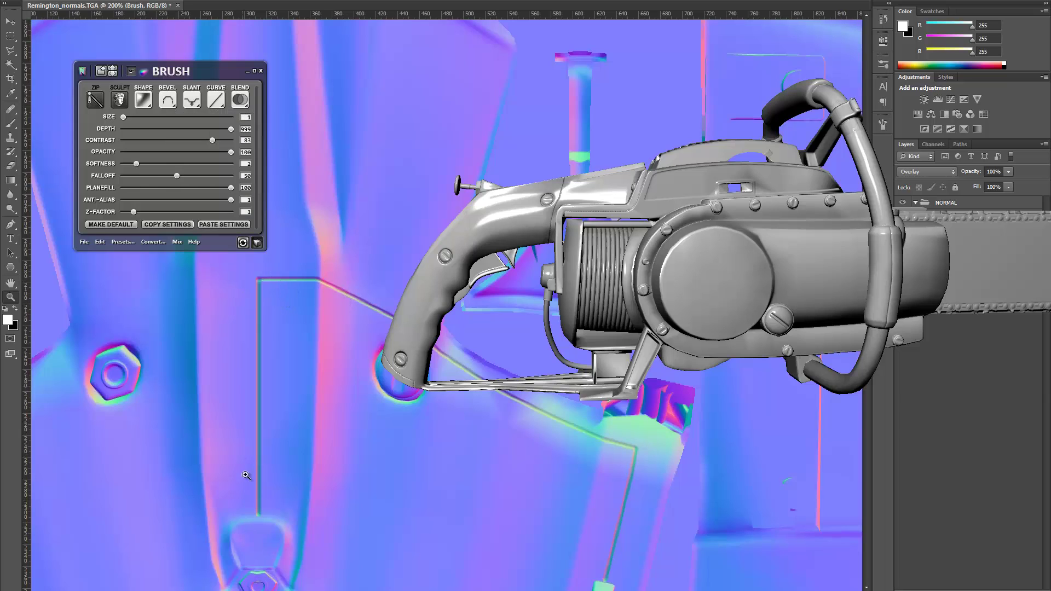
{"action": "scroll", "coordinate": [635, 245], "scroll_direction": "up", "scroll_amount": 1}
{"action": "mouse_move", "coordinate": [635, 245]}
{"action": "left_mouse_down"}
{"action": "mouse_move", "coordinate": [598, 198]}
{"action": "mouse_move", "coordinate": [592, 230]}
{"action": "mouse_move", "coordinate": [548, 224]}
{"action": "mouse_move", "coordinate": [515, 202]}
{"action": "mouse_move", "coordinate": [492, 165]}
{"action": "left_mouse_up"}
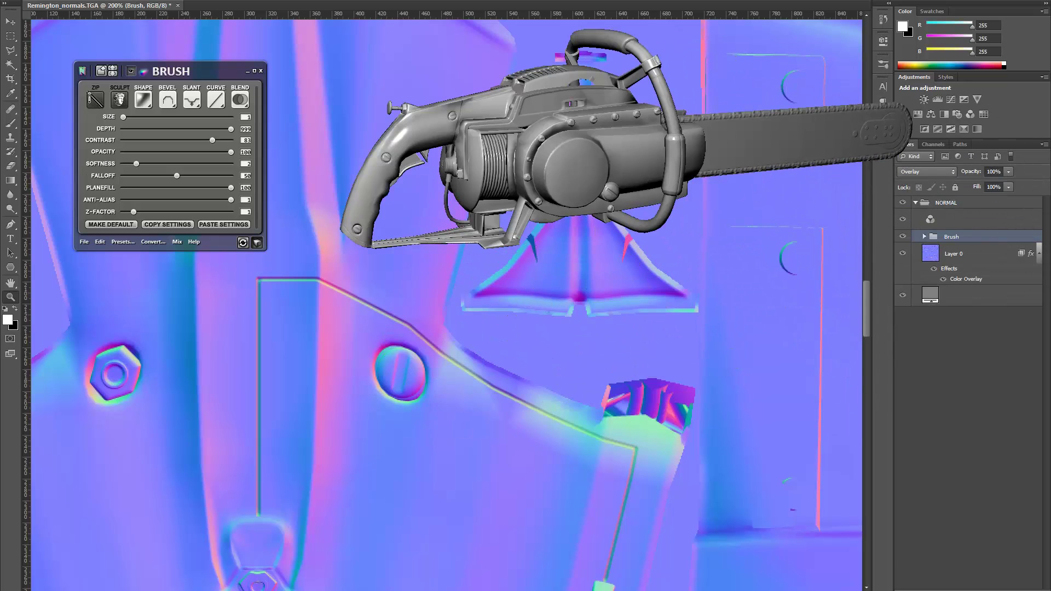
Step: Apply nDo2's Zip mode to the Brush group to optimize the seam's normal layers
{"action": "left_click", "coordinate": [122, 103]}
{"action": "scroll", "coordinate": [464, 442], "scroll_direction": "up", "scroll_amount": 3}
{"action": "scroll", "coordinate": [464, 442], "scroll_direction": "left", "scroll_amount": 2}
{"action": "scroll", "coordinate": [409, 432], "scroll_direction": "down", "scroll_amount": 1}
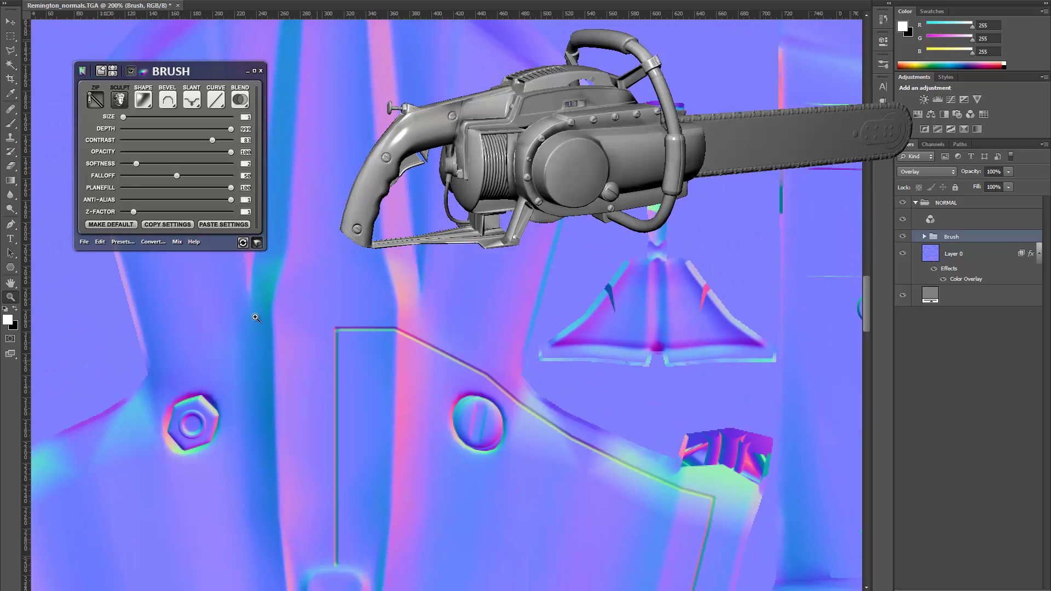
{"action": "left_click", "coordinate": [95, 100]}
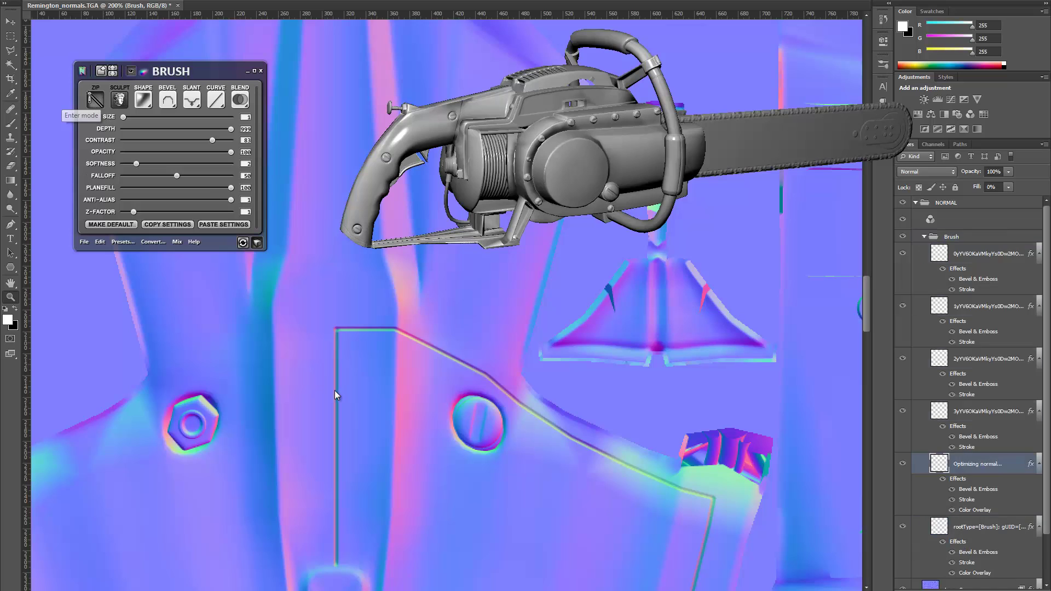
{"action": "scroll", "coordinate": [386, 324], "scroll_direction": "down", "scroll_amount": 3, "text": "alt"}
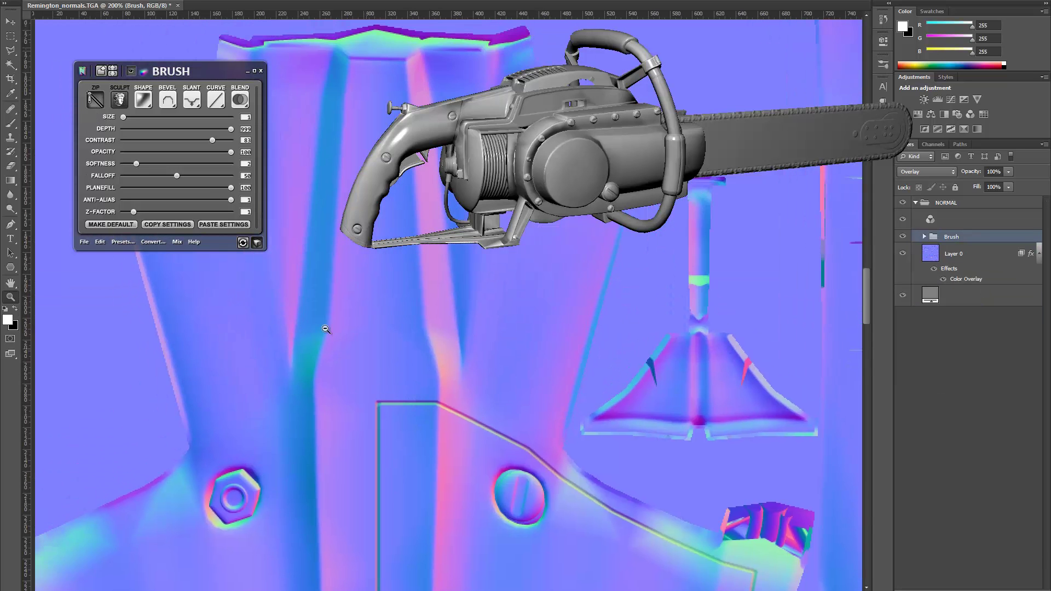
Step: Add a REMINGTON text layer over the faint circular cover area on the normal map
{"action": "left_click_drag", "start_coordinate": [595, 156], "coordinate": [422, 217]}
{"action": "left_click_drag", "start_coordinate": [420, 327], "coordinate": [410, 329]}
{"action": "left_click_drag", "start_coordinate": [758, 172], "coordinate": [663, 107]}
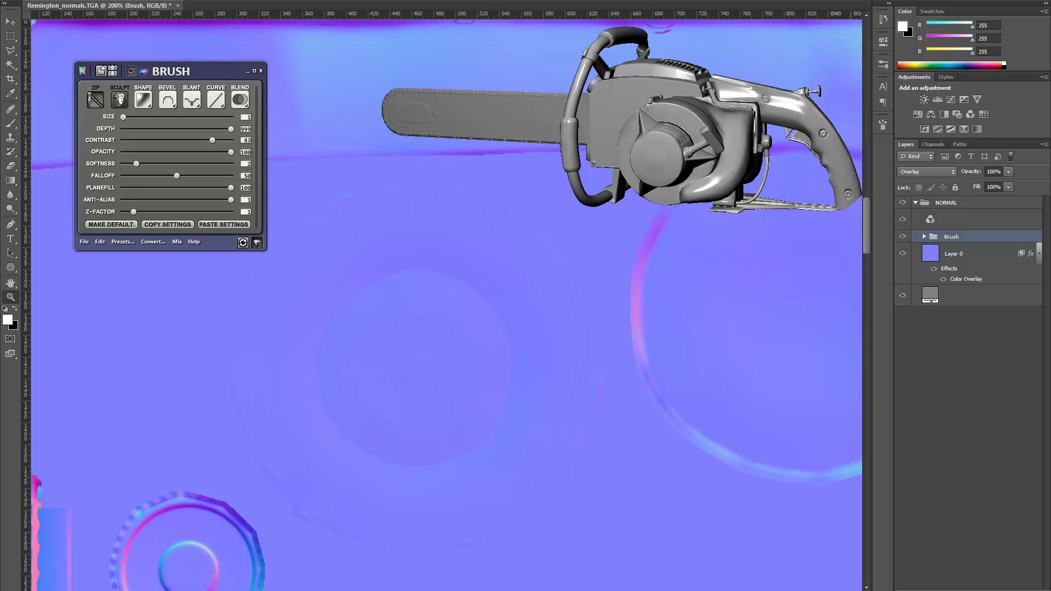
{"action": "key", "text": "t"}
{"action": "left_click", "coordinate": [376, 389]}
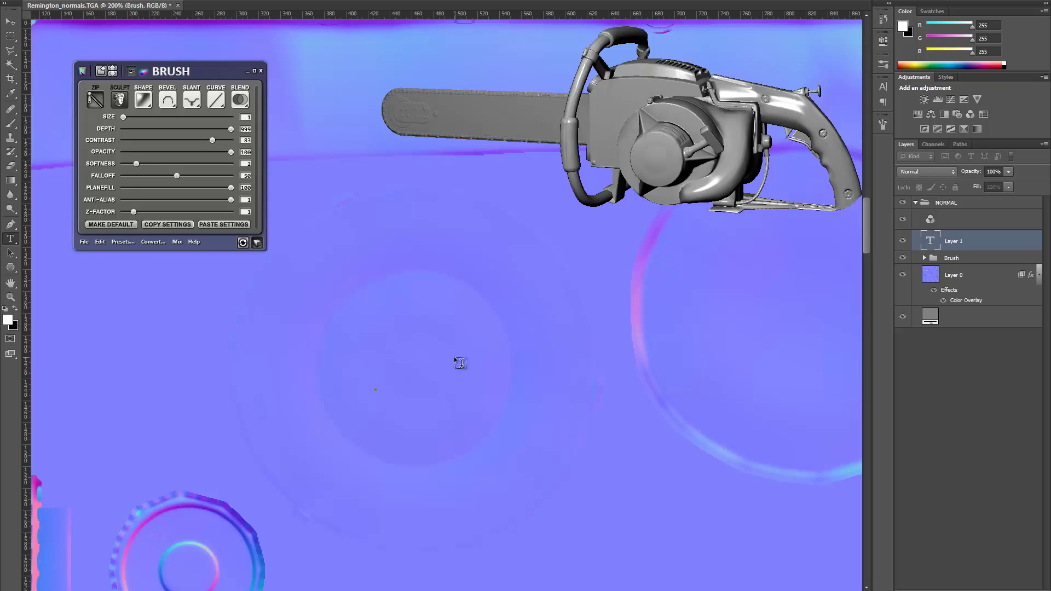
{"action": "type", "text": "REMINGS"}
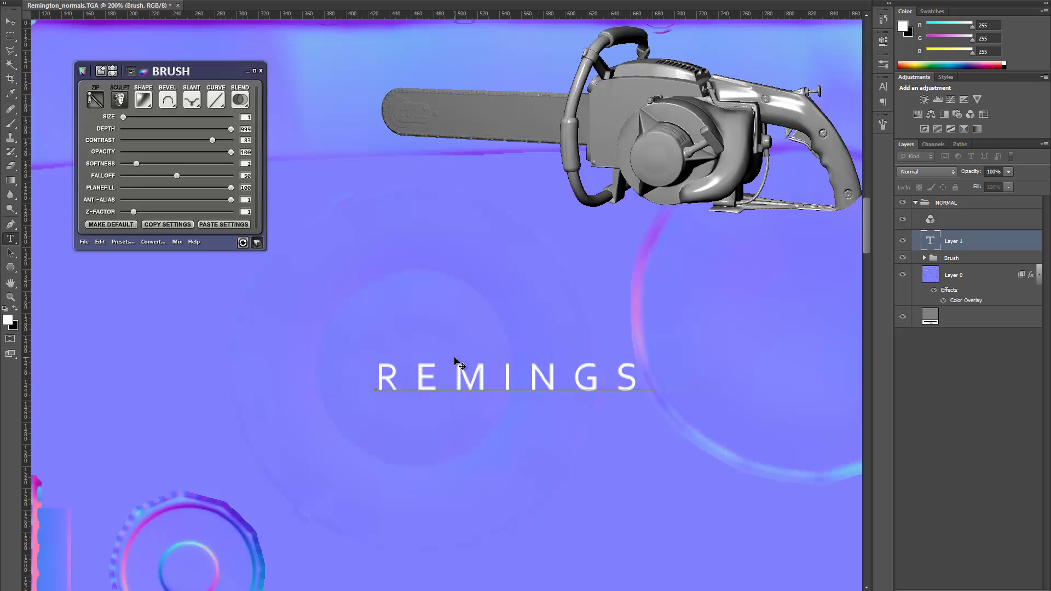
{"action": "key", "text": "BackSpace"}
{"action": "type", "text": "TON"}
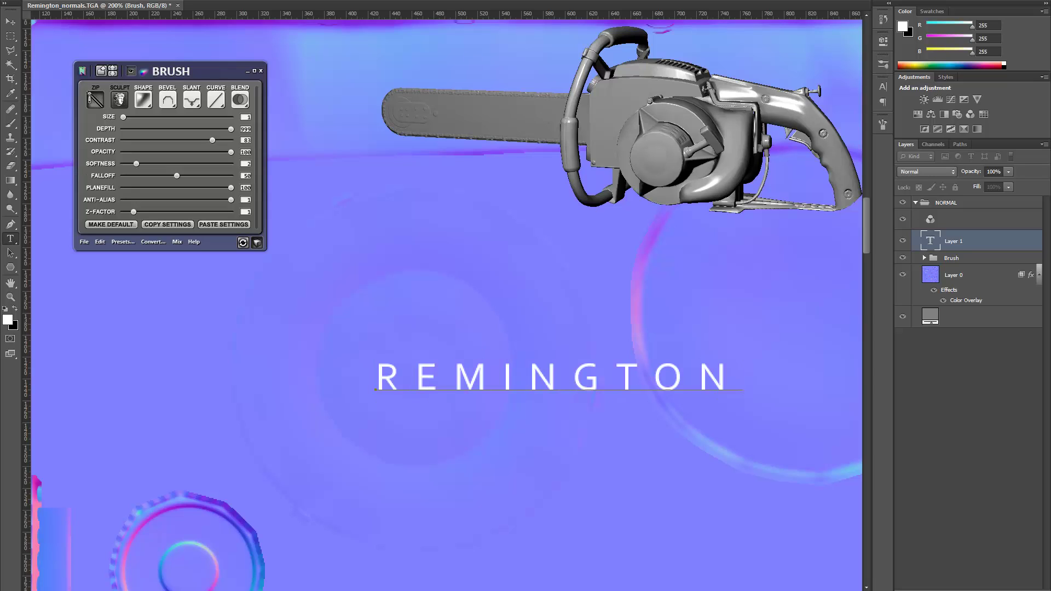
{"action": "key", "text": "ctrl+Return"}
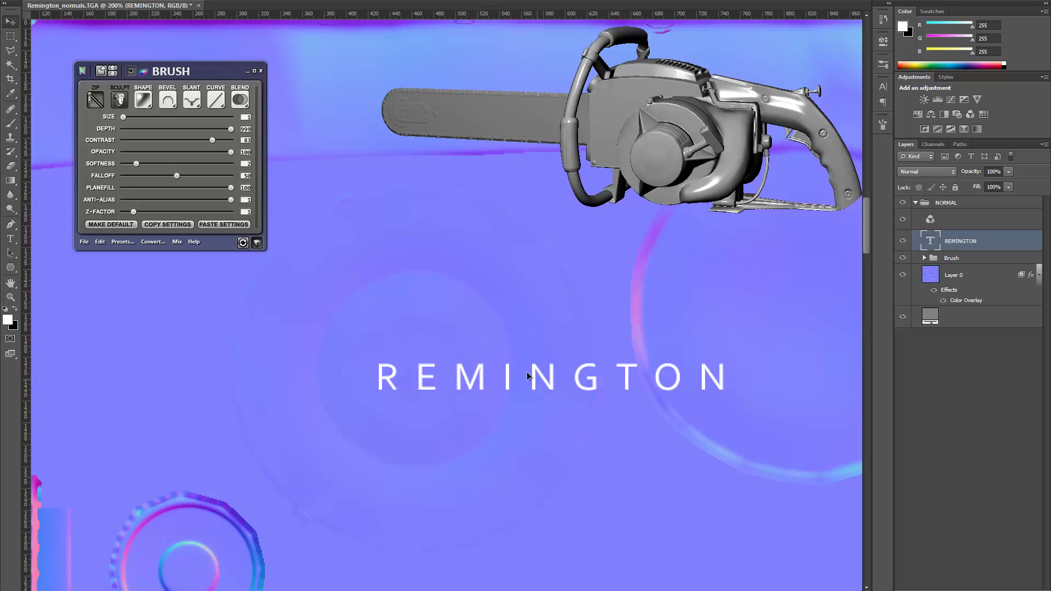
Step: Scale the REMINGTON text down proportionally and center it across the inner circle of the round cover
{"action": "left_click_drag", "start_coordinate": [521, 351], "coordinate": [476, 345], "text": "ctrl"}
{"action": "left_click_drag", "start_coordinate": [700, 398], "coordinate": [500, 364], "text": "shift"}
{"action": "key", "text": "Left"}
{"action": "key", "text": "Left"}
{"action": "key", "text": "Left"}
{"action": "key", "text": "Left"}
{"action": "key", "text": "Left"}
{"action": "key", "text": "Left"}
{"action": "key", "text": "Down"}
{"action": "key", "text": "Down"}
{"action": "key", "text": "Right"}
{"action": "key", "text": "Right"}
{"action": "key", "text": "Right"}
{"action": "key", "text": "Down"}
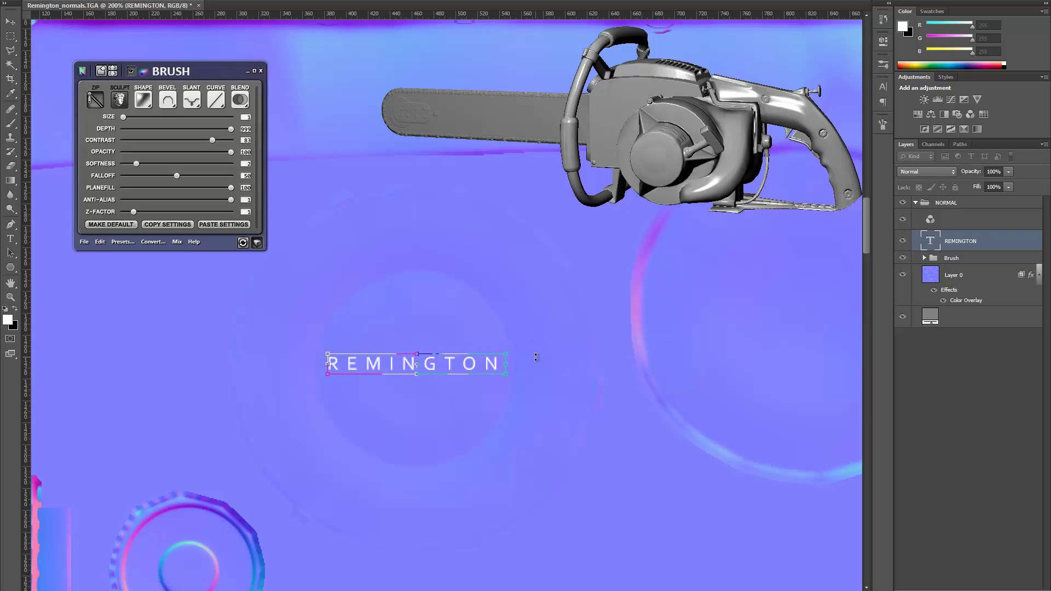
{"action": "key", "text": "Return"}
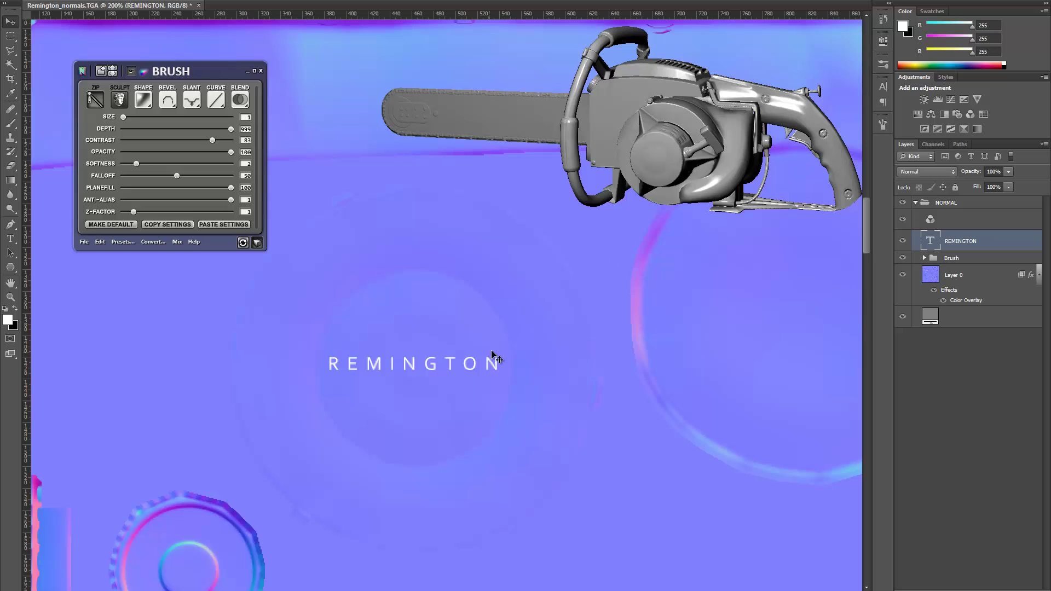
Step: Convert the REMINGTON text into nDo2 normal map detail and set its bevel to Outer
{"action": "key", "text": "z"}
{"action": "left_click", "coordinate": [430, 388]}
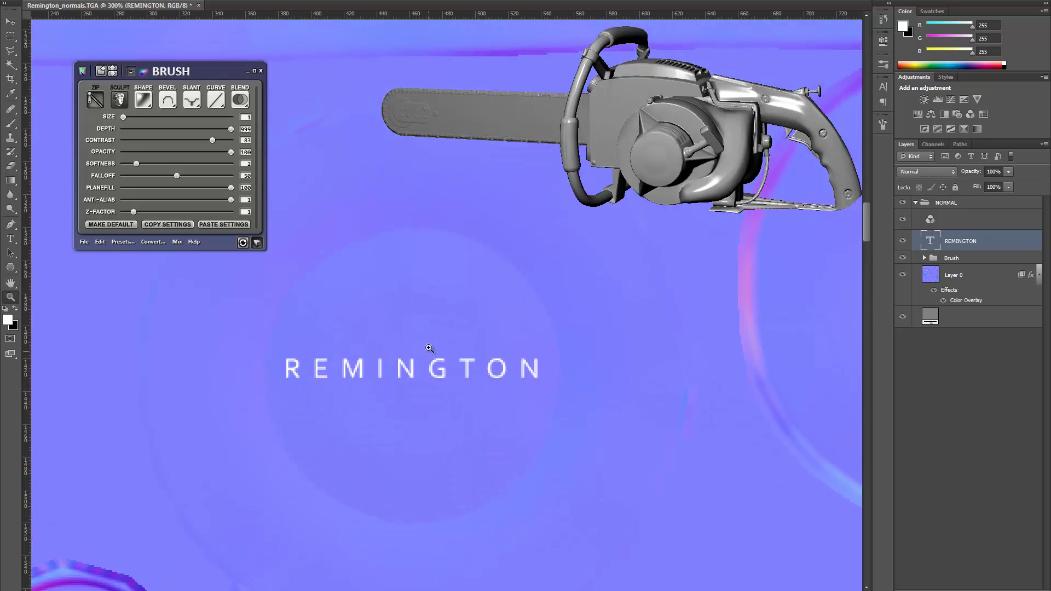
{"action": "mouse_move", "coordinate": [181, 205]}
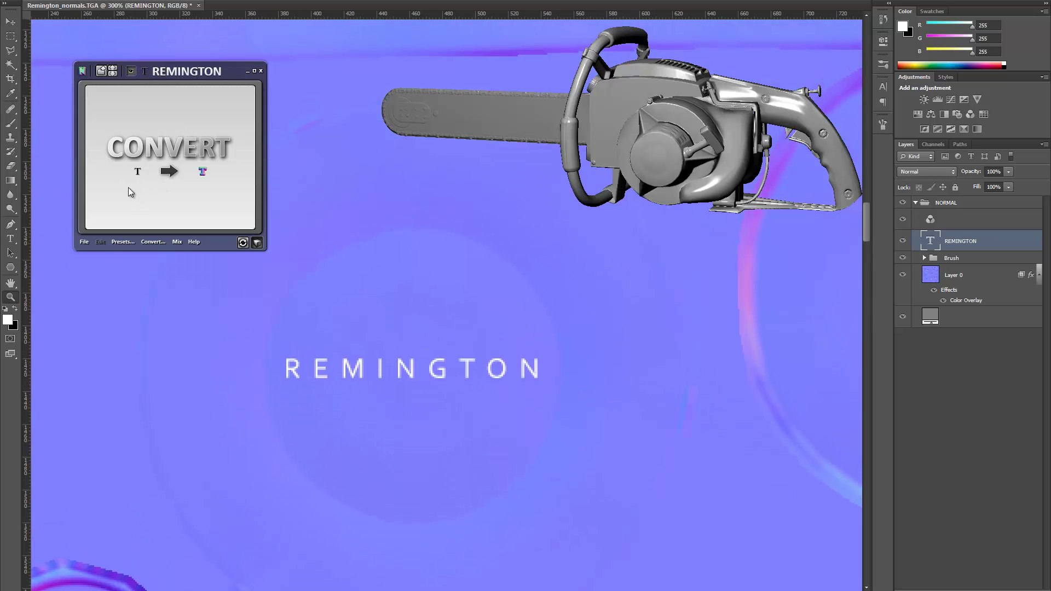
{"action": "left_click", "coordinate": [162, 177]}
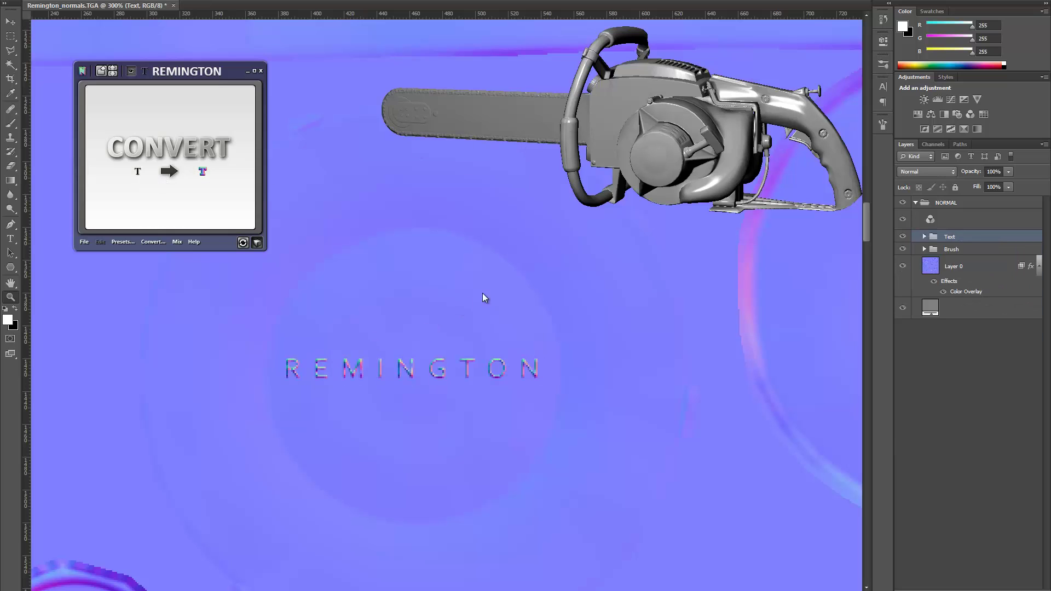
{"action": "left_click", "coordinate": [168, 100]}
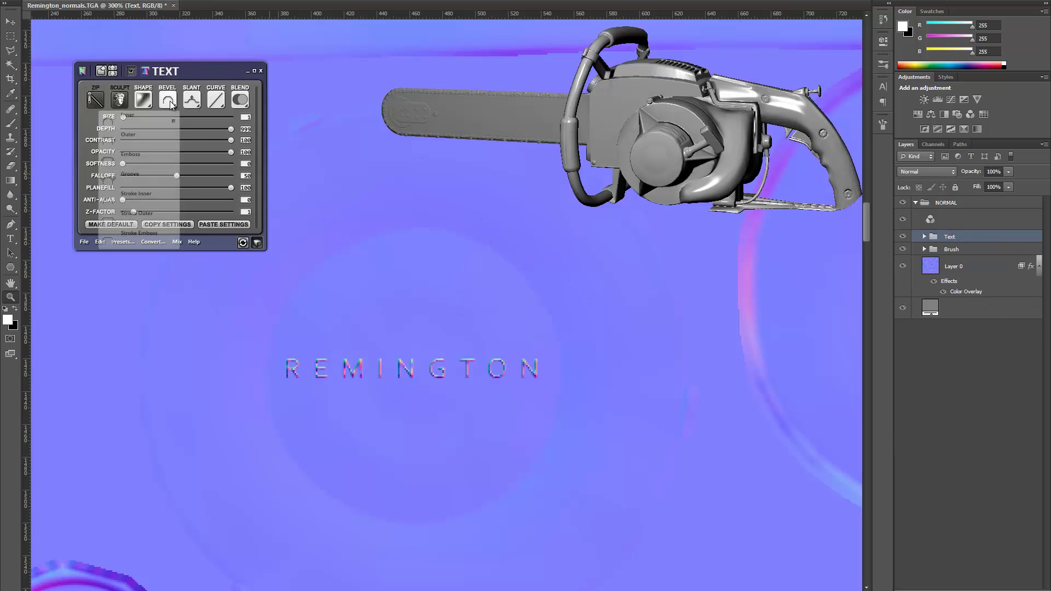
{"action": "left_click", "coordinate": [153, 142]}
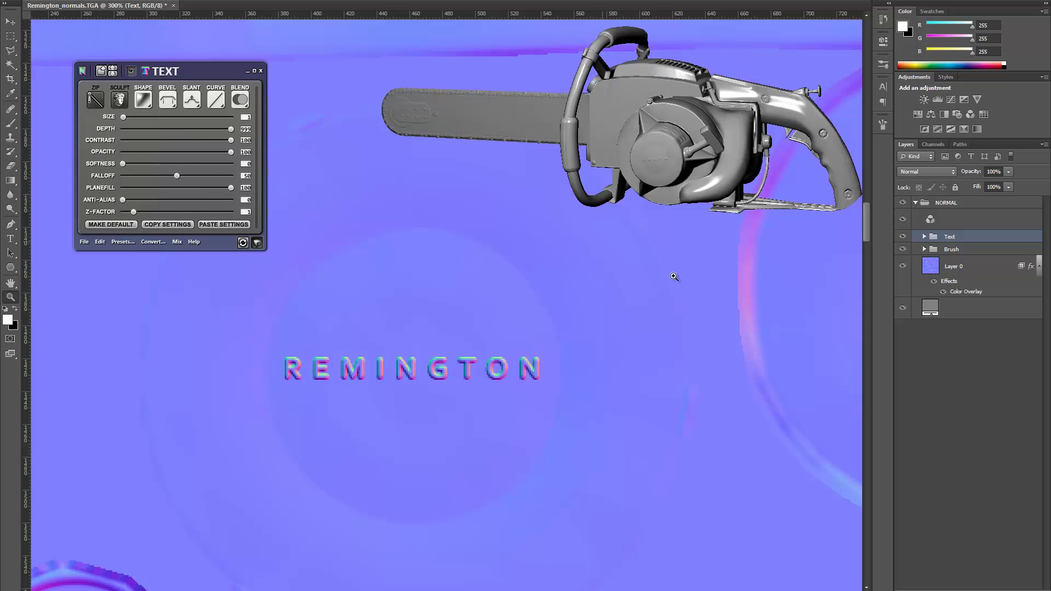
Step: Set the Text group's blend to Overlay, softness to 2 and contrast to 75
{"action": "left_click", "coordinate": [240, 102]}
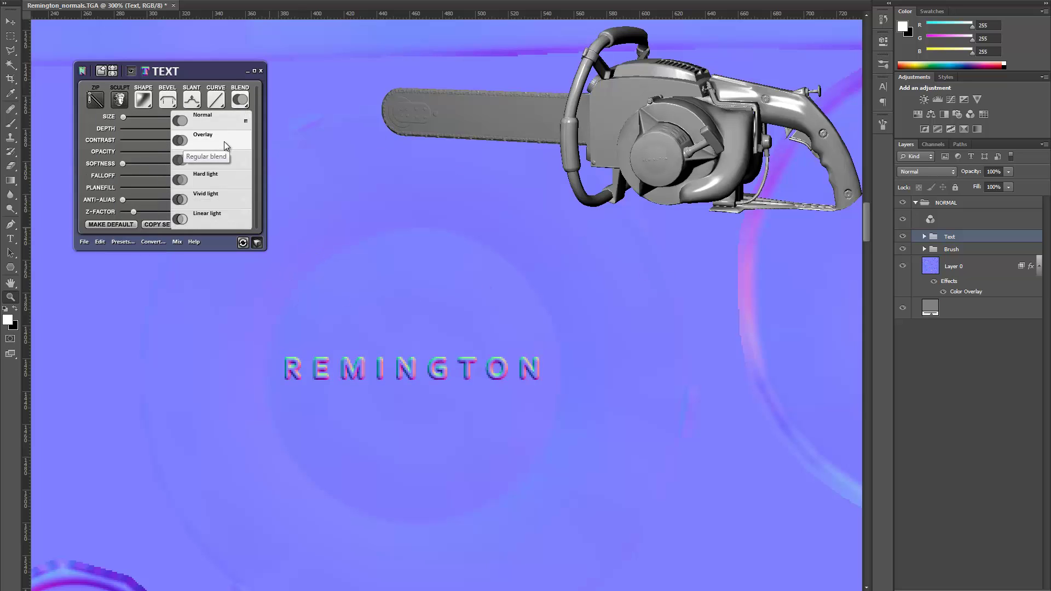
{"action": "left_click", "coordinate": [227, 137]}
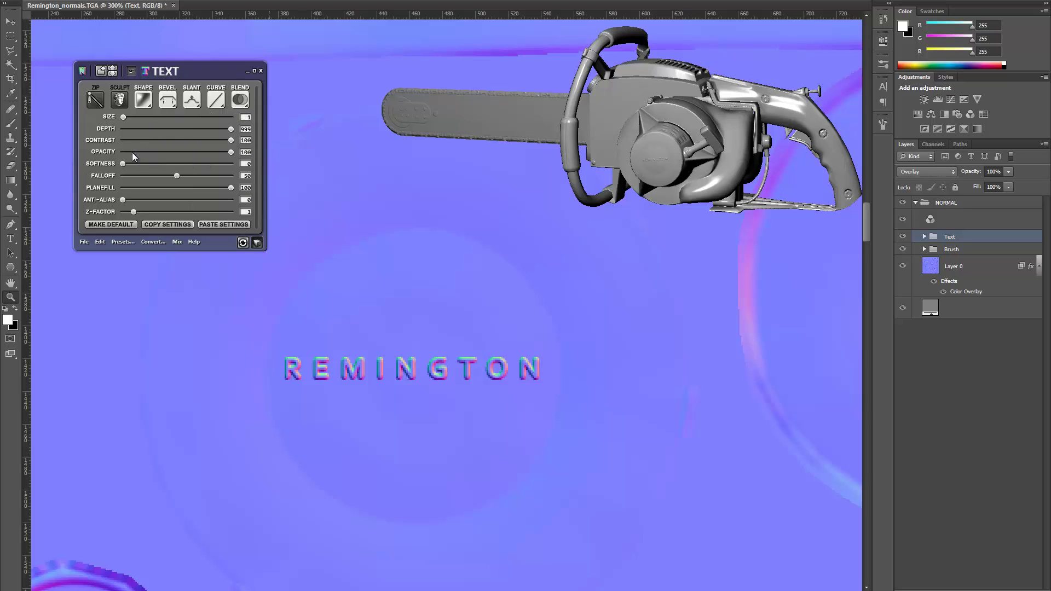
{"action": "left_click_drag", "start_coordinate": [123, 164], "coordinate": [135, 164]}
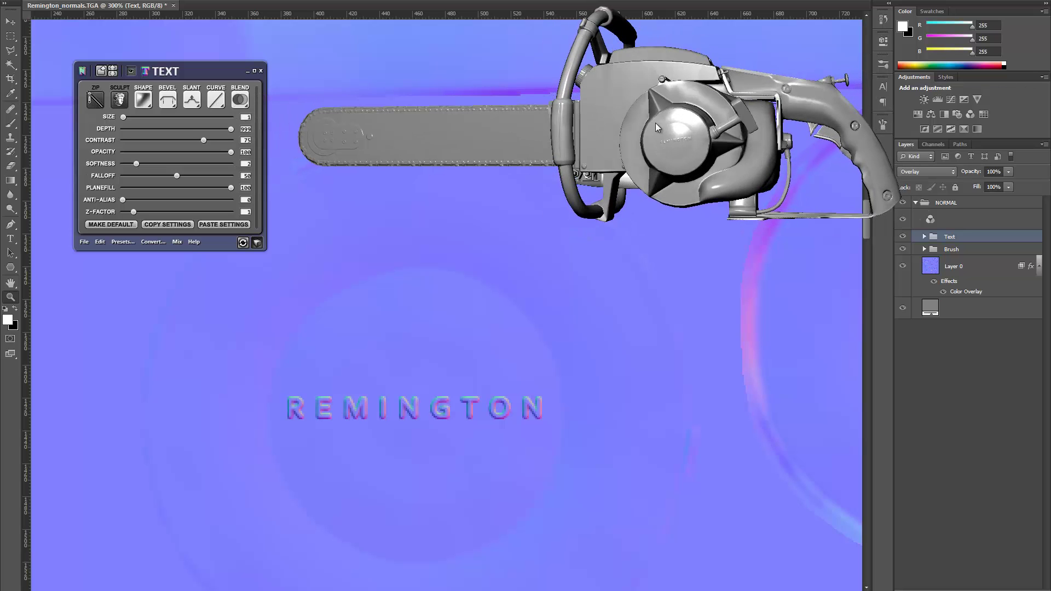
Step: Rotate the REMINGTON lettering slightly clockwise in small increments, updating the 3D preview to check its alignment on the round cover
{"action": "key", "text": "ctrl+t"}
{"action": "left_click_drag", "start_coordinate": [606, 466], "coordinate": [601, 468]}
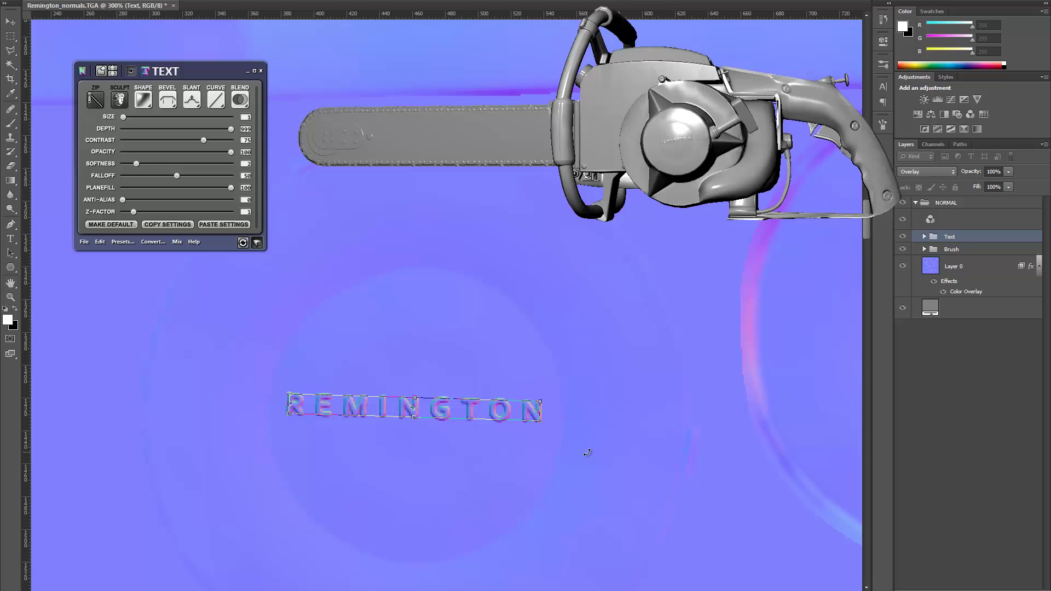
{"action": "key", "text": "z"}
{"action": "key", "text": "Return"}
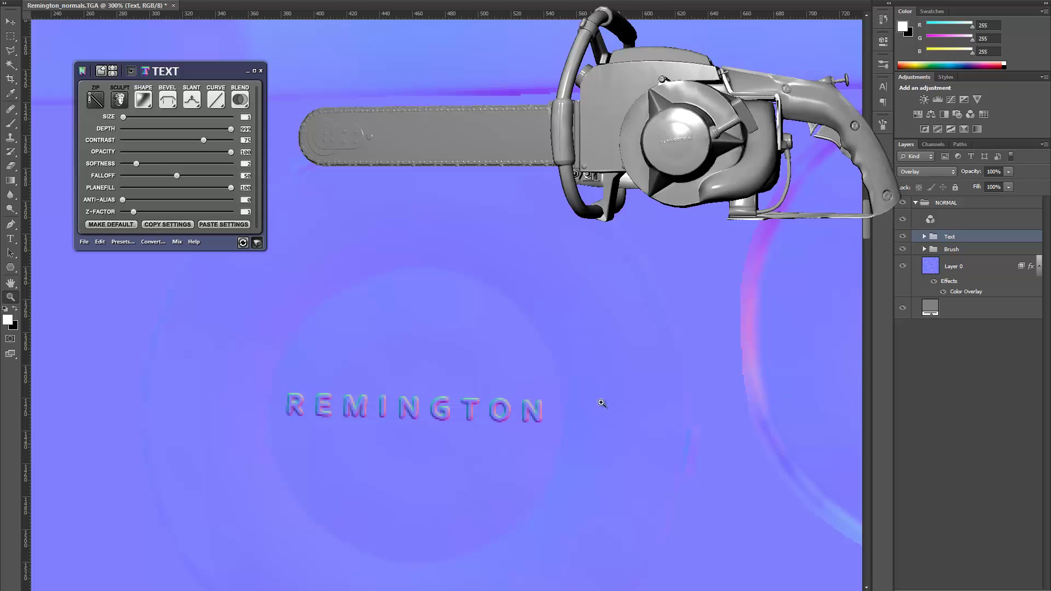
{"action": "left_click", "coordinate": [241, 244]}
{"action": "key", "text": "ctrl+t"}
{"action": "left_click_drag", "start_coordinate": [633, 469], "coordinate": [627, 470]}
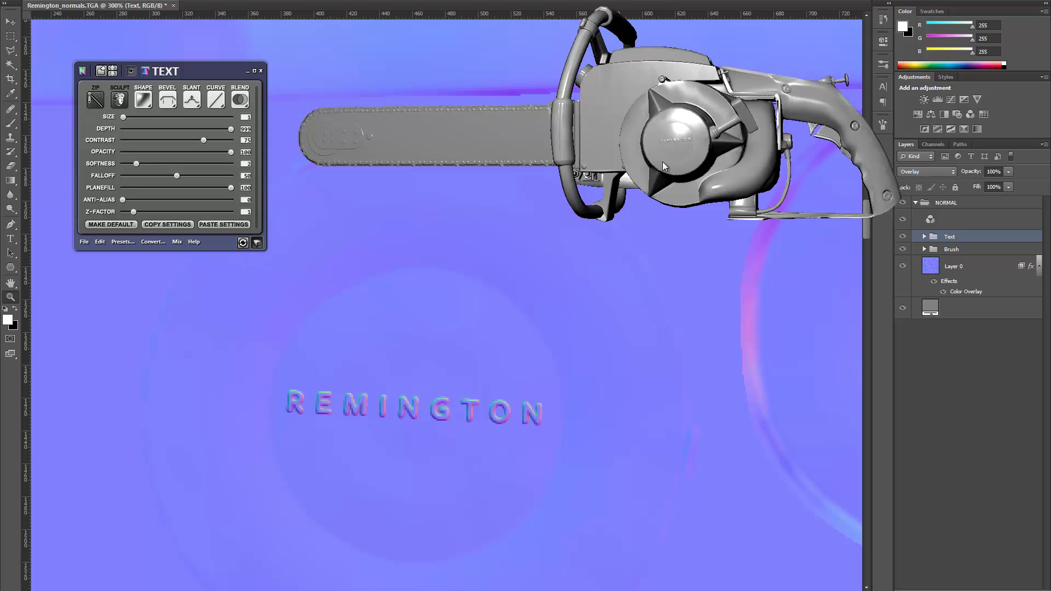
{"action": "key", "text": "ctrl+t"}
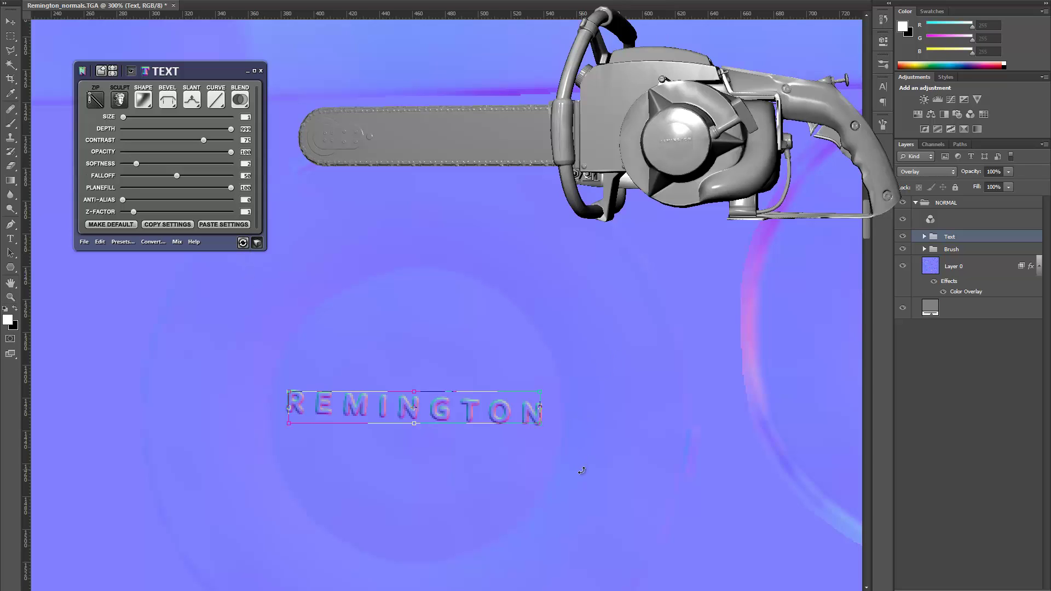
{"action": "left_click_drag", "start_coordinate": [581, 472], "coordinate": [580, 471]}
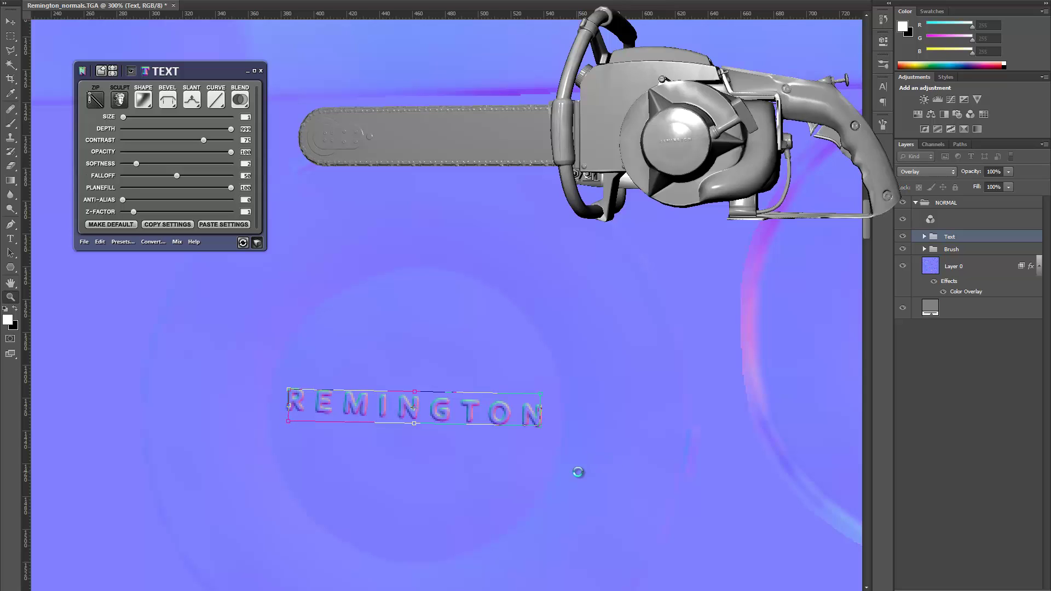
{"action": "key", "text": "Return"}
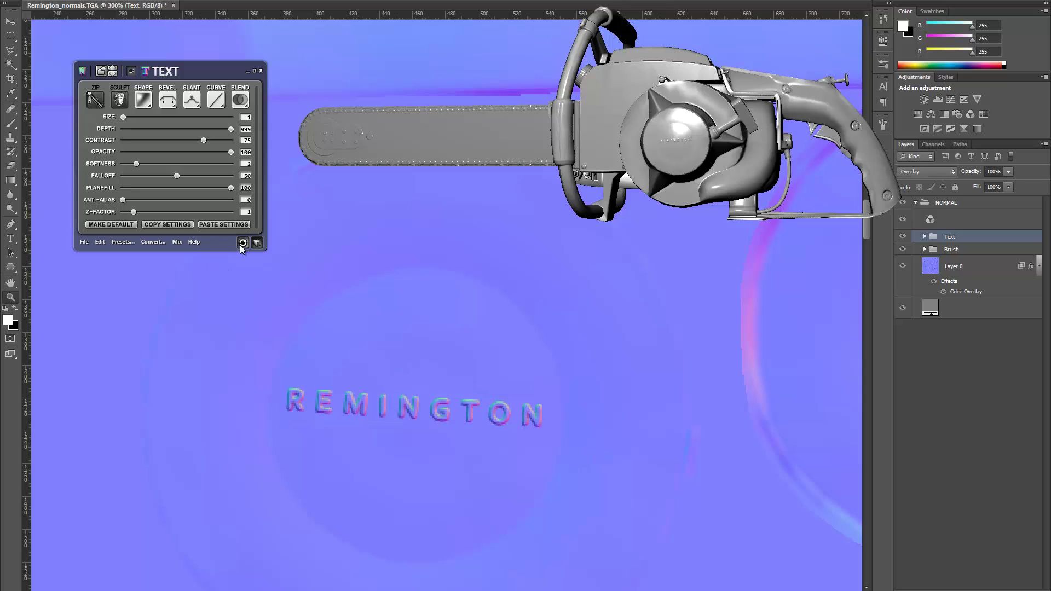
{"action": "mouse_move", "coordinate": [705, 153]}
{"action": "left_mouse_down"}
{"action": "mouse_move", "coordinate": [698, 142]}
{"action": "mouse_move", "coordinate": [705, 149]}
{"action": "left_mouse_up"}
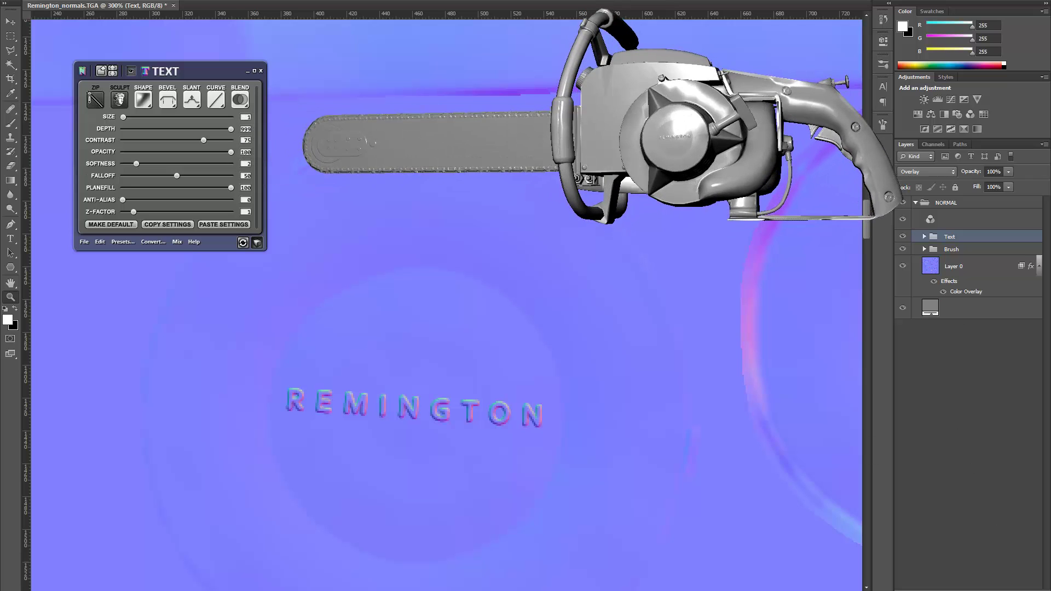
Step: On a new layer, outline a thin underline with a pointed arrow-like end beneath the REMINGTON lettering using the Polygonal Lasso
{"action": "key", "text": "ctrl+shift+alt+n"}
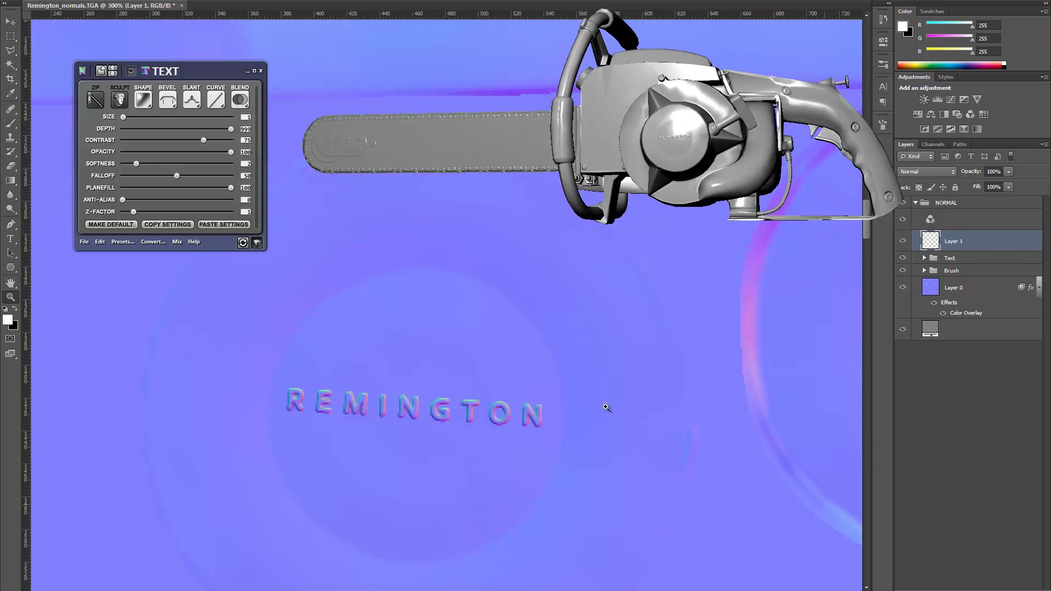
{"action": "left_click", "coordinate": [11, 54]}
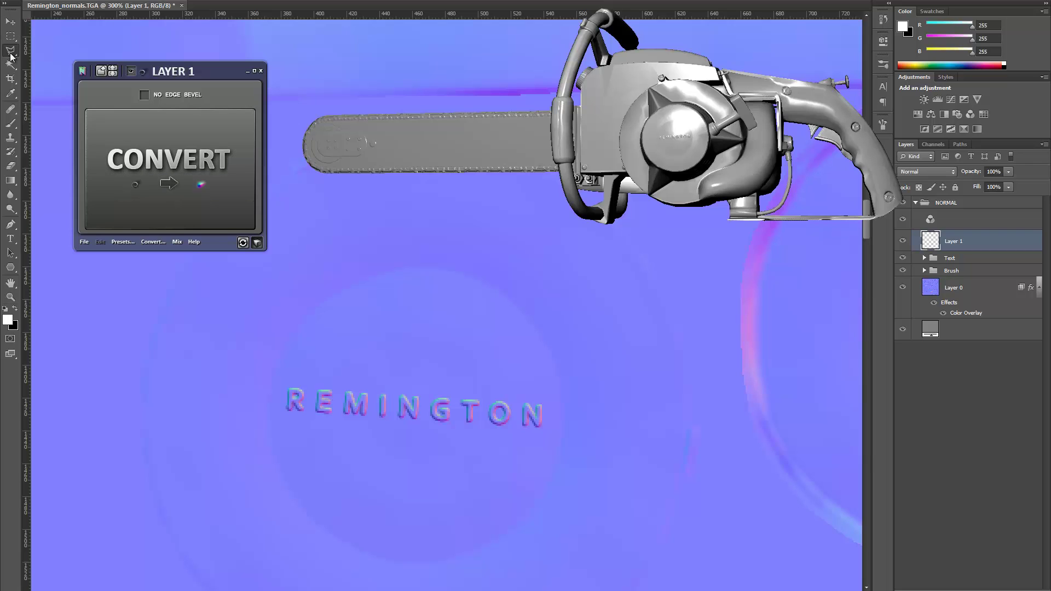
{"action": "left_click", "coordinate": [285, 416]}
{"action": "left_click", "coordinate": [473, 452]}
{"action": "left_click", "coordinate": [474, 435]}
{"action": "left_click", "coordinate": [286, 420]}
Step: Convert the arrow-like underline selection below REMINGTON into nDo2 normal map detail and set its bevel to Outer
{"action": "key", "text": "alt+BackSpace"}
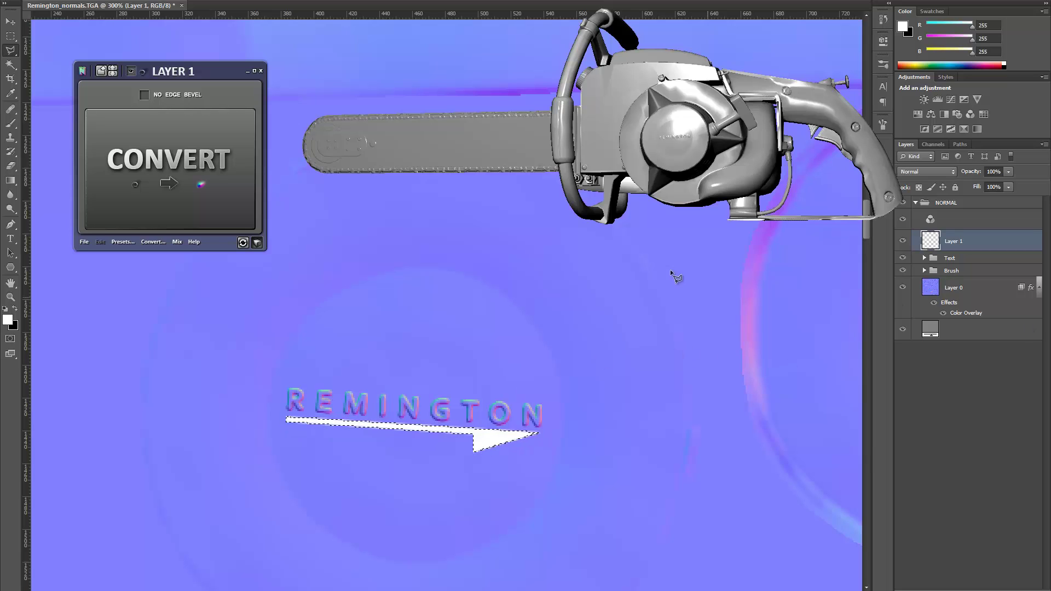
{"action": "key", "text": "ctrl+z"}
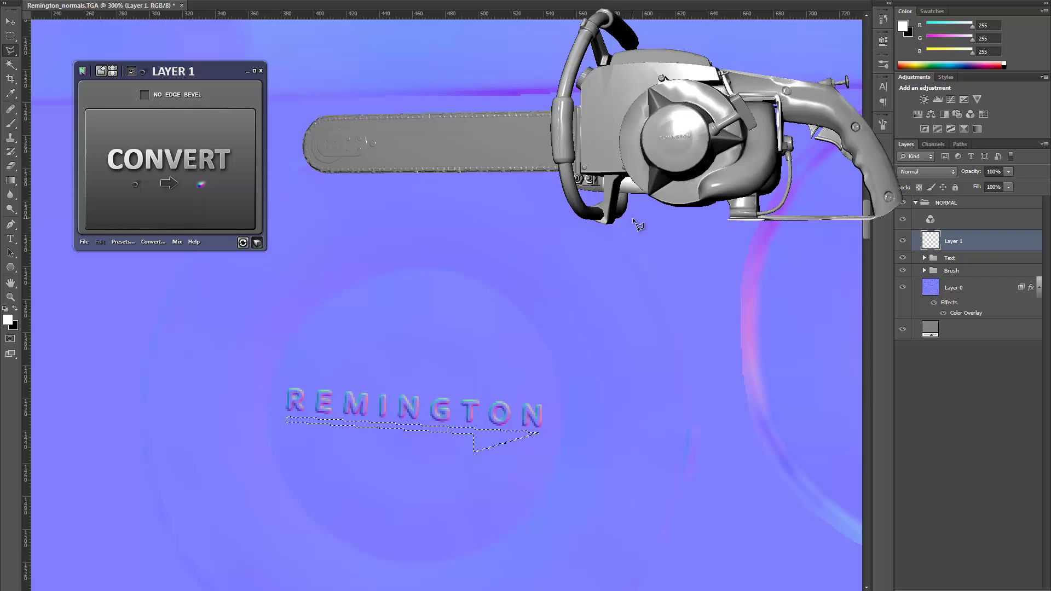
{"action": "left_click", "coordinate": [178, 63]}
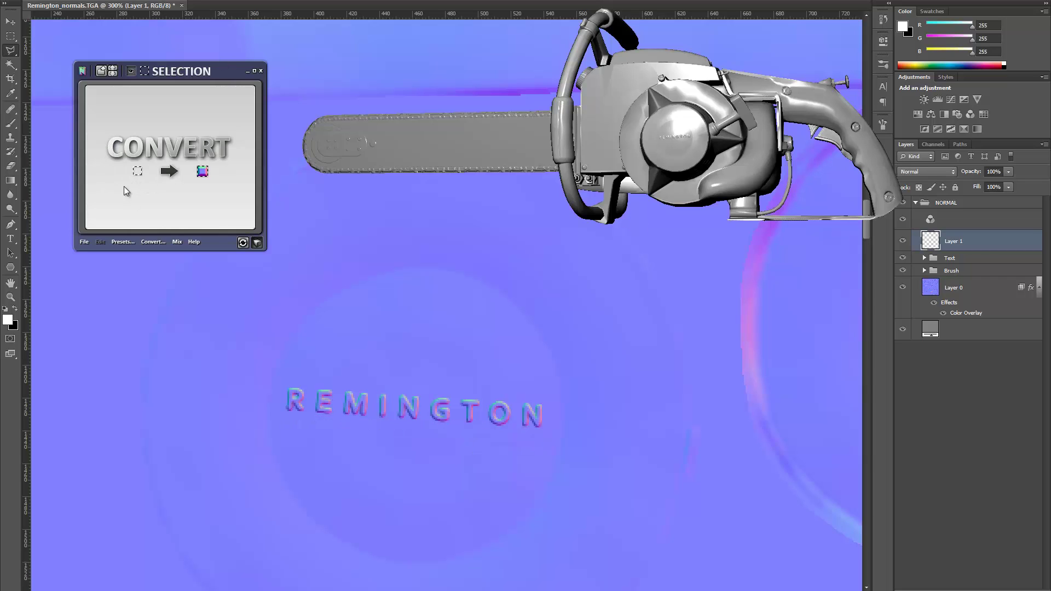
{"action": "left_click", "coordinate": [131, 143]}
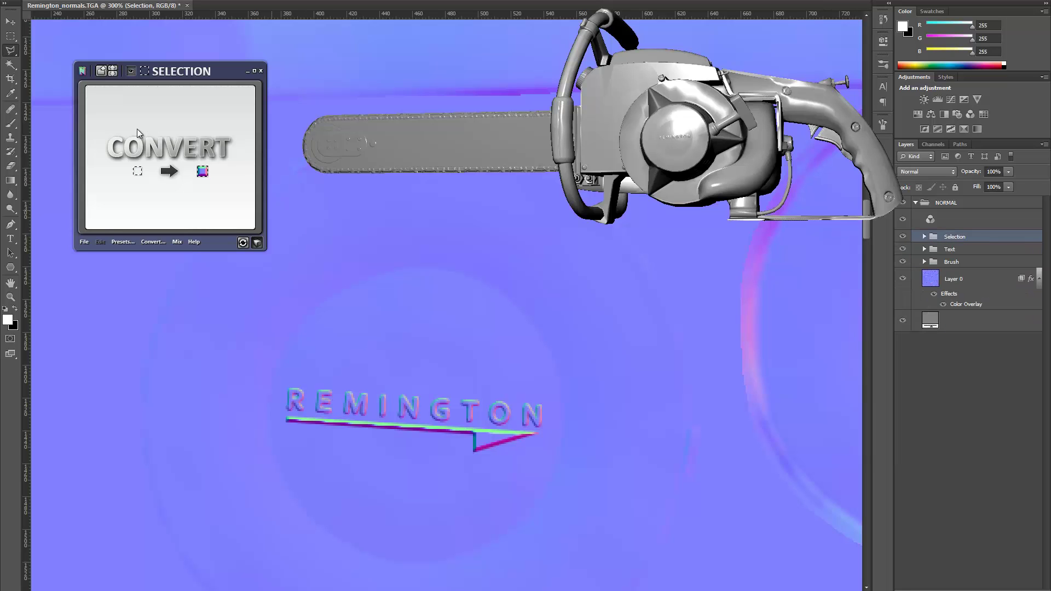
{"action": "left_click", "coordinate": [168, 107]}
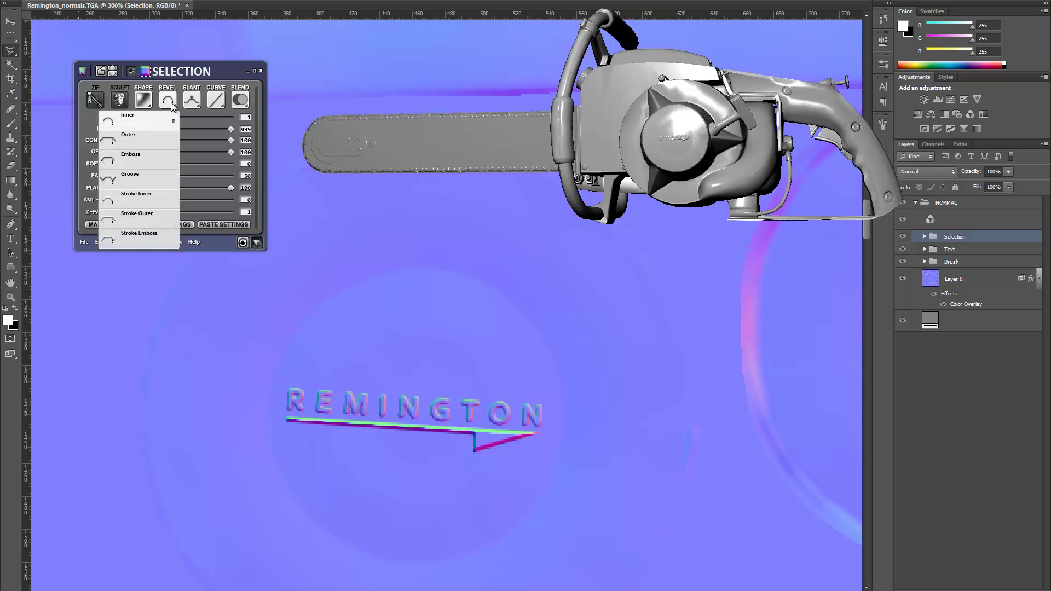
{"action": "left_click", "coordinate": [150, 132]}
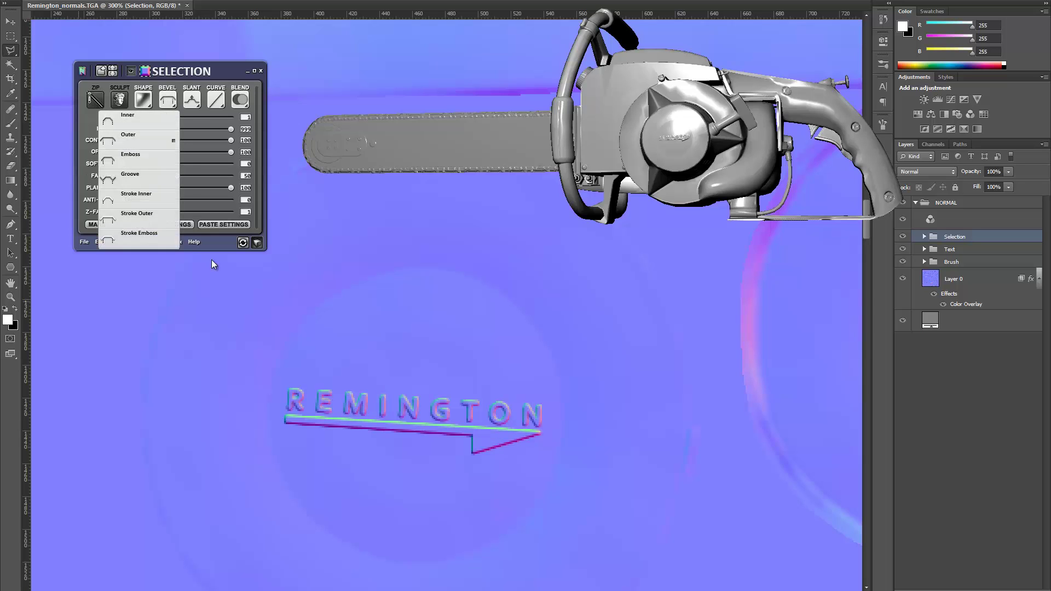
Step: Soften the underline's normal detail, set its blend to Overlay and lower its contrast to 62
{"action": "left_click_drag", "start_coordinate": [123, 164], "coordinate": [142, 163]}
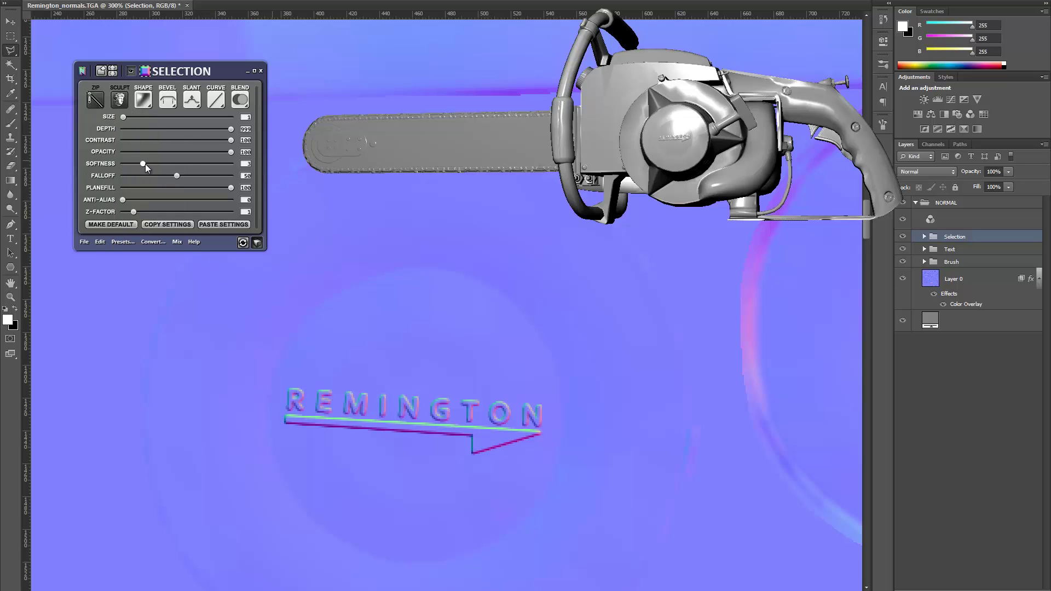
{"action": "left_click", "coordinate": [246, 104]}
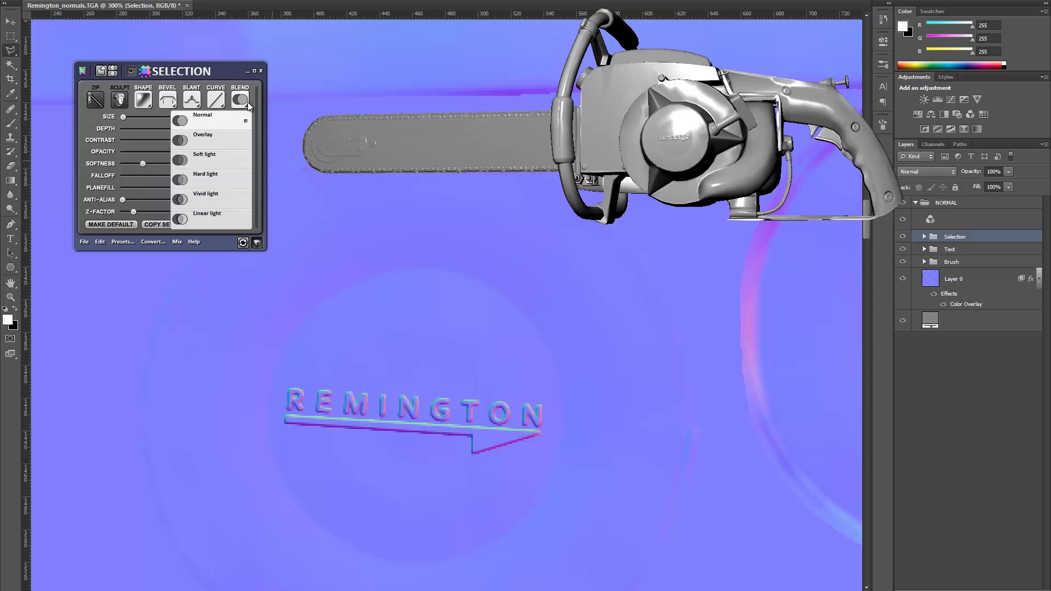
{"action": "left_click", "coordinate": [220, 141]}
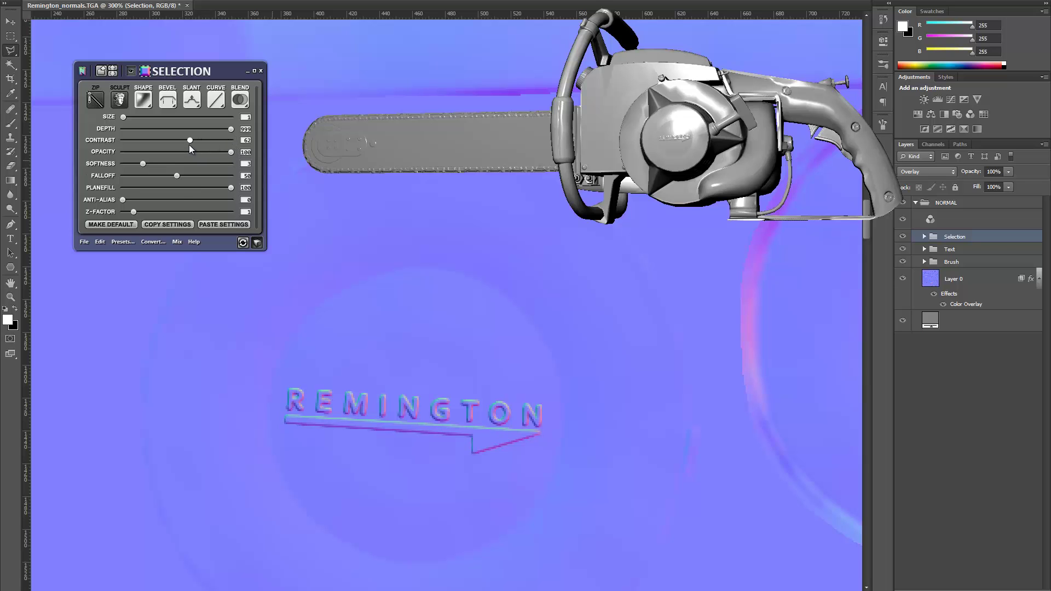
Step: Examine the underlined logo on the 3D chainsaw preview and locate the opposite side's engine housing on the normal map
{"action": "left_click_drag", "start_coordinate": [627, 159], "coordinate": [258, 139]}
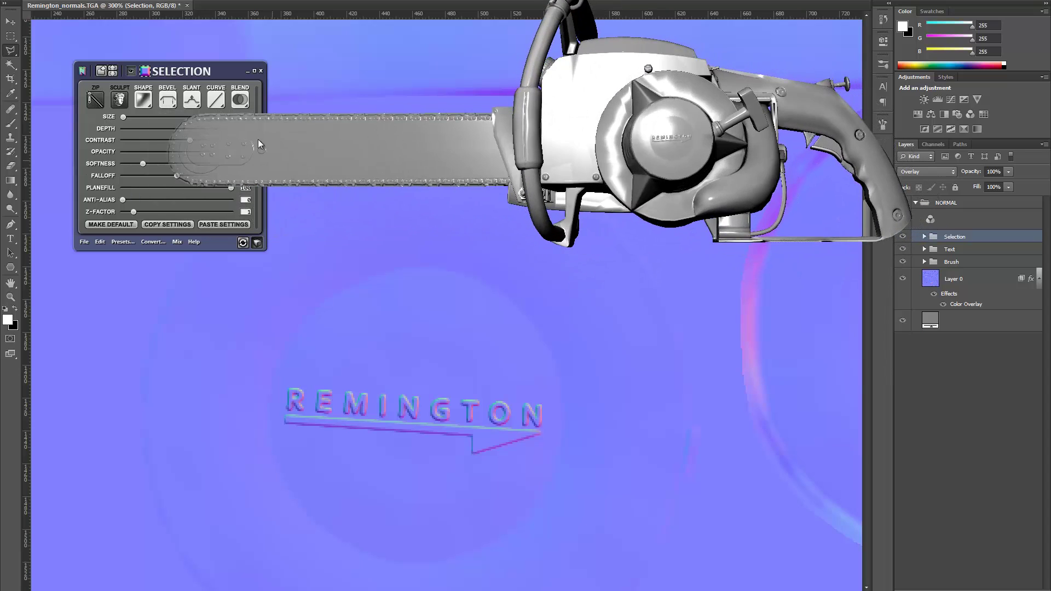
{"action": "left_click_drag", "start_coordinate": [705, 140], "coordinate": [659, 150]}
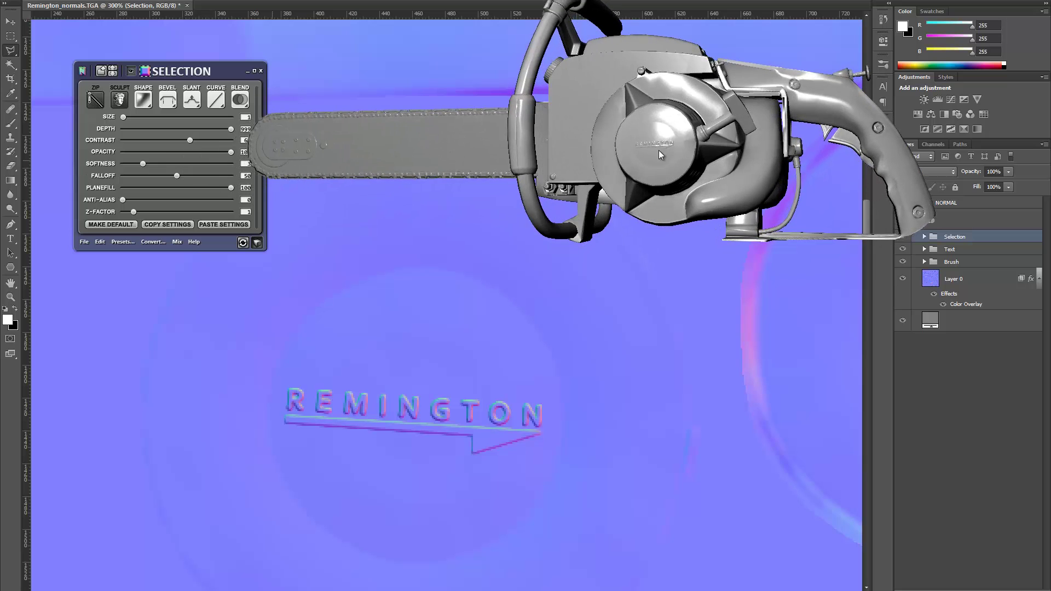
{"action": "scroll", "coordinate": [731, 133], "scroll_direction": "down", "scroll_amount": 5}
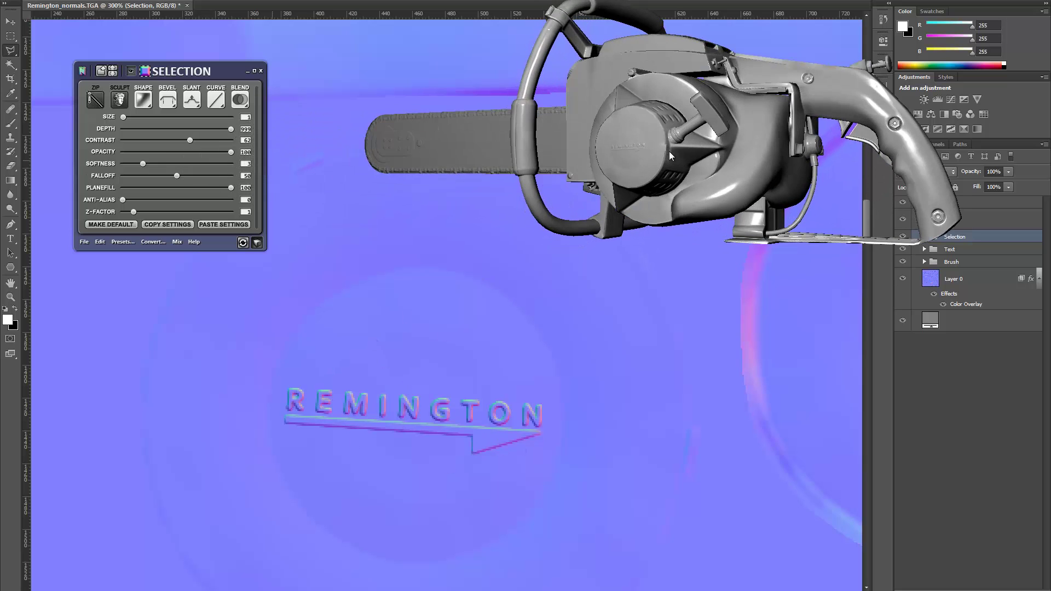
{"action": "left_click_drag", "start_coordinate": [688, 142], "coordinate": [646, 208]}
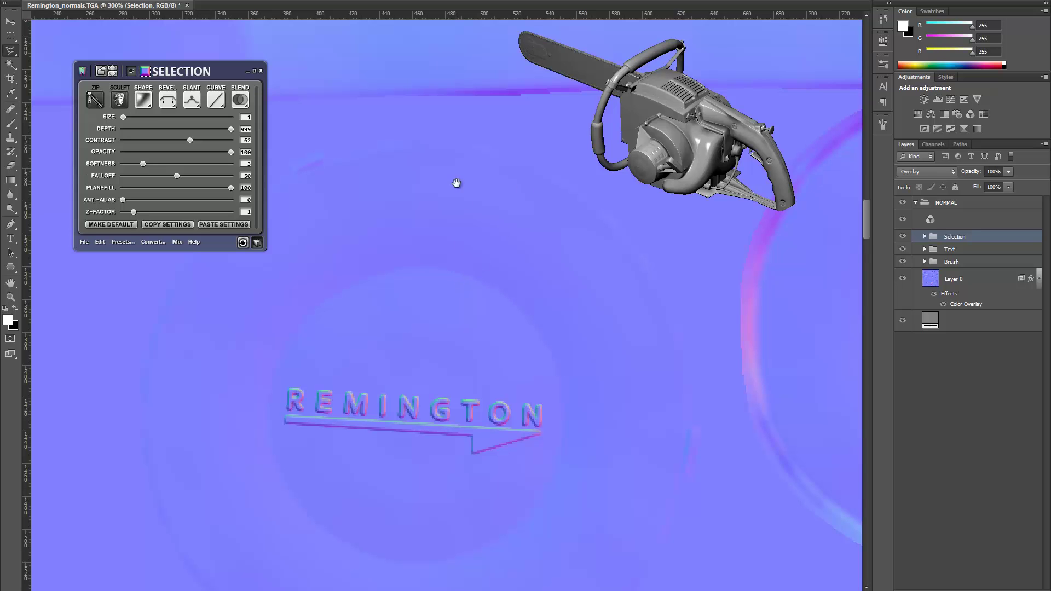
{"action": "scroll", "coordinate": [438, 257], "scroll_direction": "up", "scroll_amount": 3}
{"action": "key", "text": "z"}
{"action": "left_click", "coordinate": [430, 341], "text": "alt"}
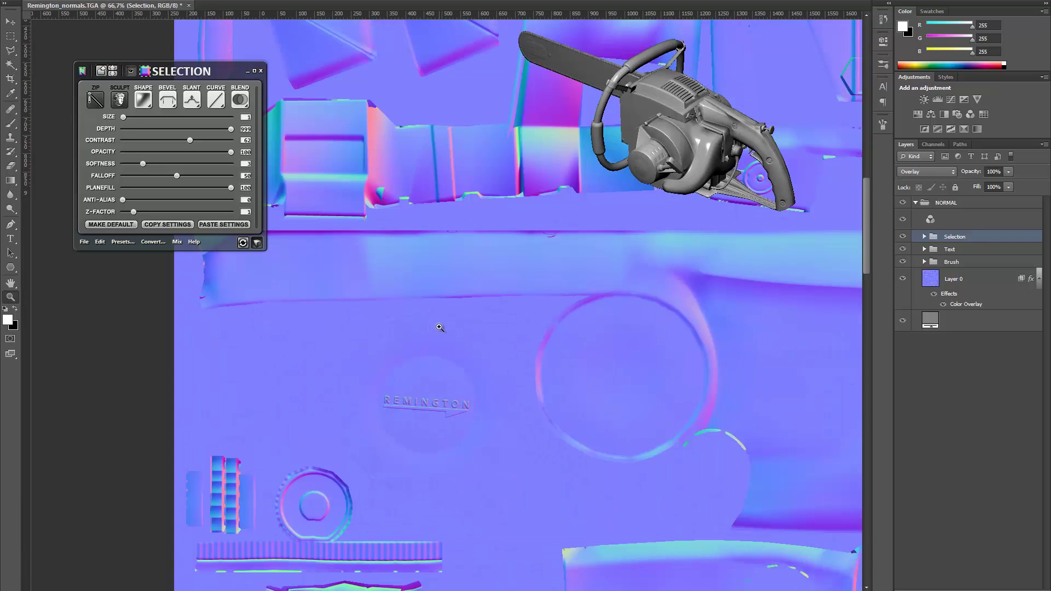
{"action": "left_click", "coordinate": [439, 323], "text": "alt"}
{"action": "mouse_move", "coordinate": [403, 422]}
{"action": "left_mouse_down"}
{"action": "mouse_move", "coordinate": [375, 329]}
{"action": "mouse_move", "coordinate": [191, 236]}
{"action": "mouse_move", "coordinate": [150, 115]}
{"action": "left_mouse_up"}
{"action": "key", "text": "l"}
{"action": "scroll", "coordinate": [467, 364], "scroll_direction": "left", "scroll_amount": 6, "text": "ctrl"}
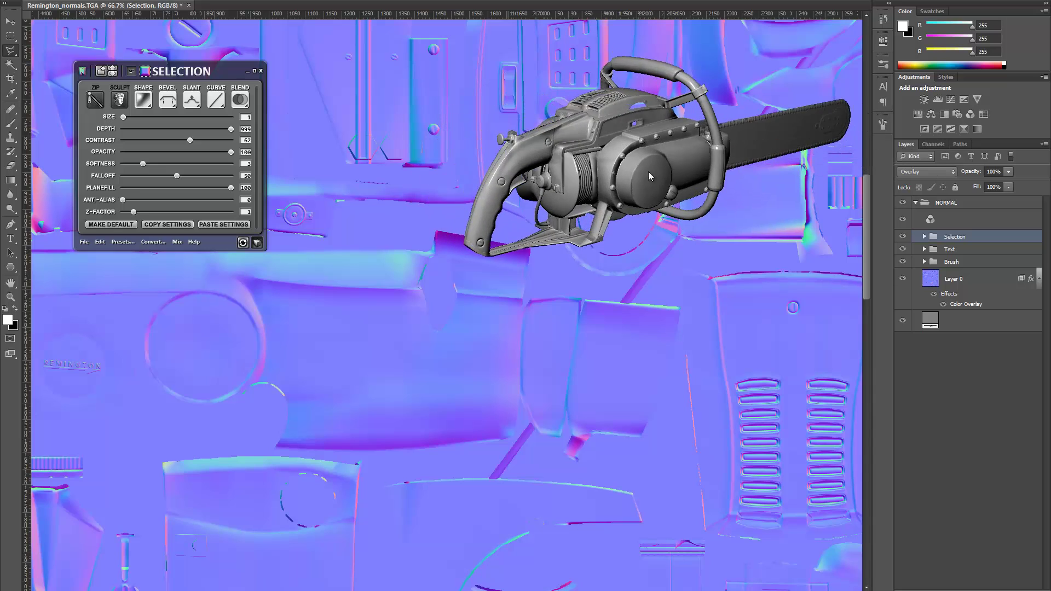
{"action": "scroll", "coordinate": [375, 375], "scroll_direction": "left", "scroll_amount": 2}
{"action": "key", "text": "z"}
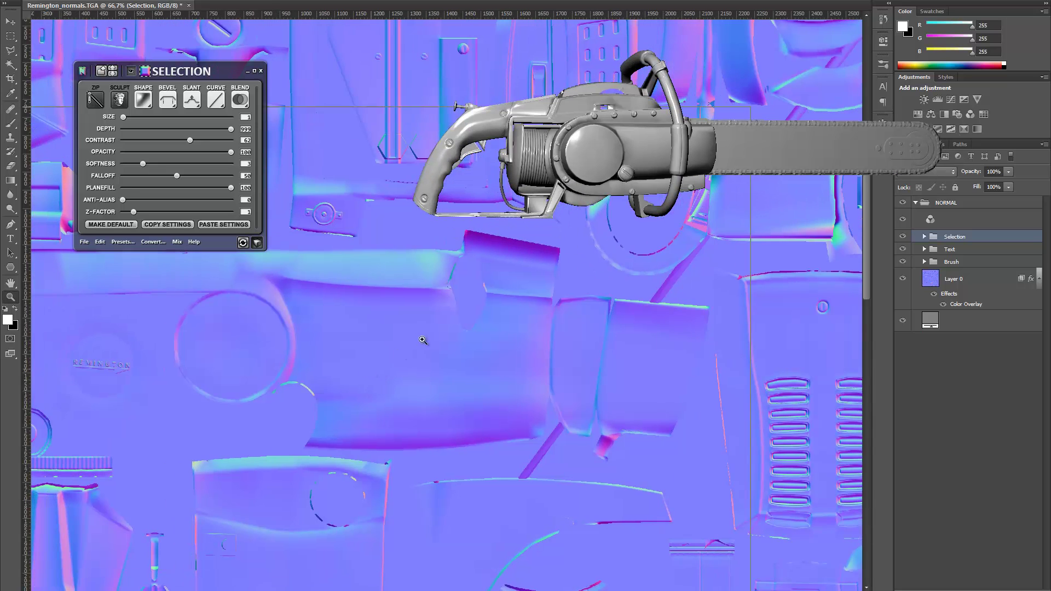
{"action": "left_click", "coordinate": [422, 340]}
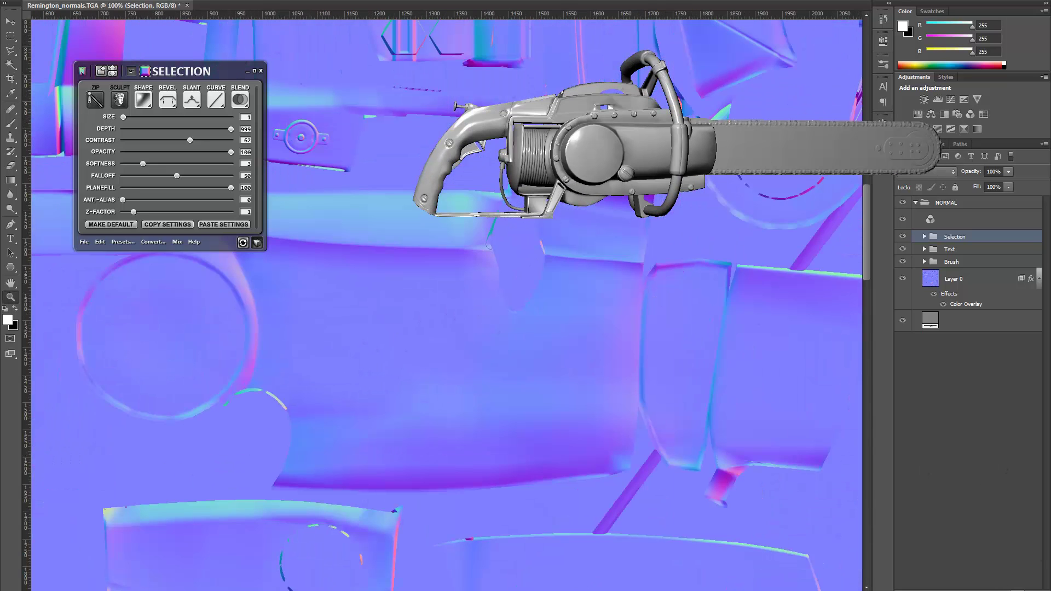
Step: Outline a long panel that widens into a taller angled block at its right end on the engine housing, using the Polygonal Lasso
{"action": "left_click", "coordinate": [12, 50]}
{"action": "scroll", "coordinate": [369, 329], "scroll_direction": "up", "scroll_amount": 1}
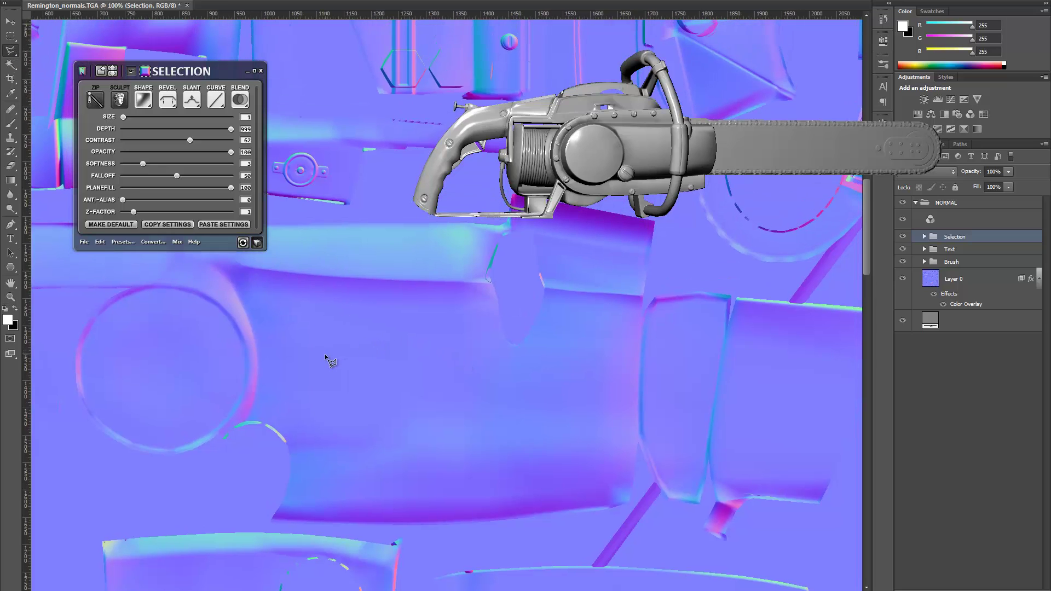
{"action": "left_click", "coordinate": [286, 338]}
{"action": "left_click", "coordinate": [534, 359]}
{"action": "left_click", "coordinate": [557, 318]}
{"action": "left_click", "coordinate": [614, 321]}
{"action": "left_click", "coordinate": [607, 433]}
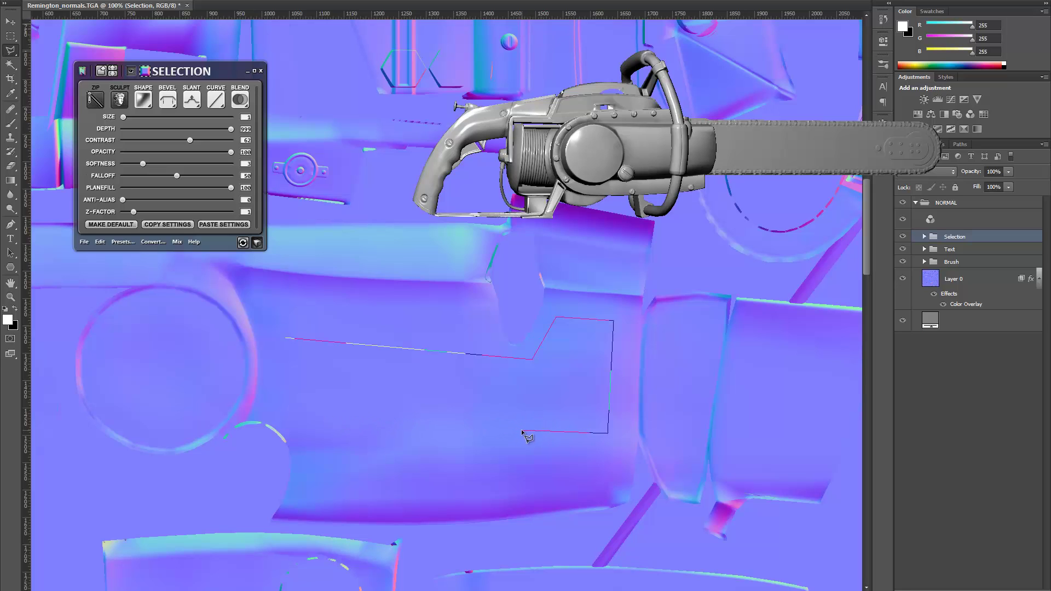
{"action": "left_click", "coordinate": [521, 431]}
{"action": "left_click", "coordinate": [506, 410]}
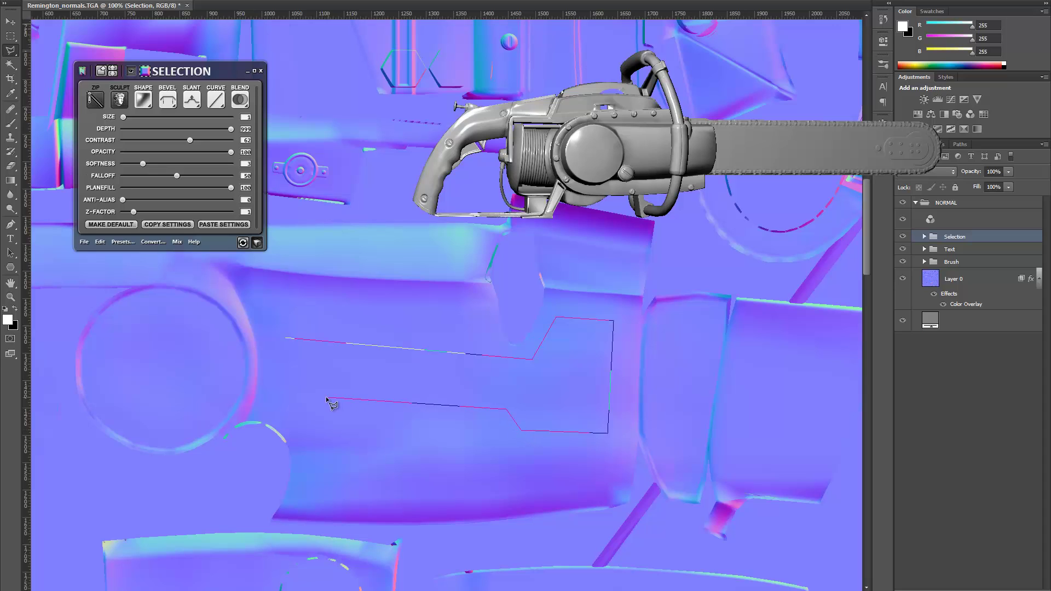
{"action": "left_click", "coordinate": [278, 394]}
{"action": "left_click", "coordinate": [284, 340]}
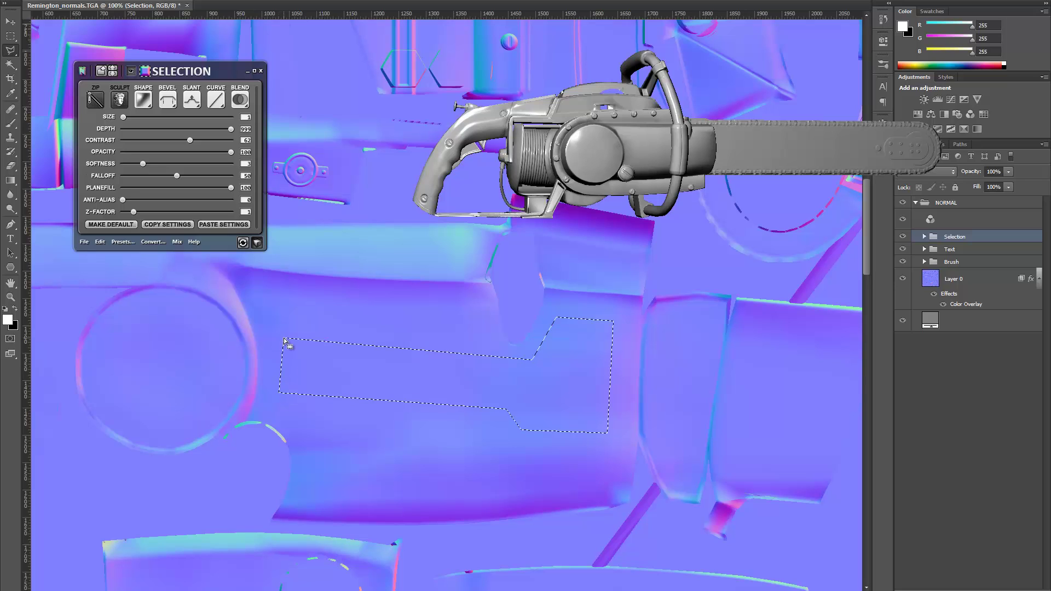
Step: Convert the housing panel selection into nDo2 normal detail with its slant set to Down and its bevel to Stroke Emboss
{"action": "left_click", "coordinate": [138, 161]}
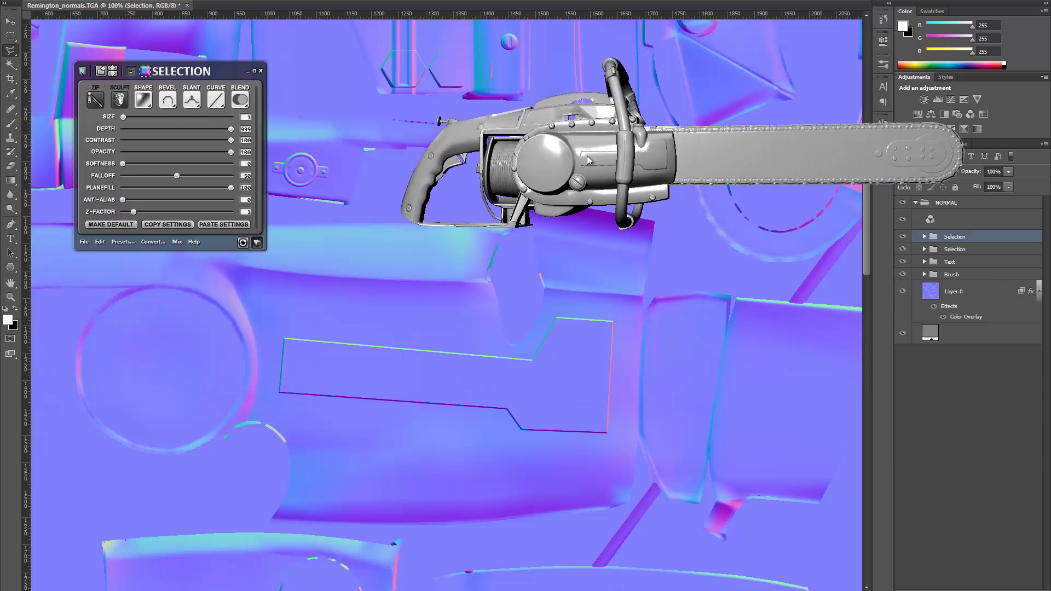
{"action": "left_click", "coordinate": [192, 100]}
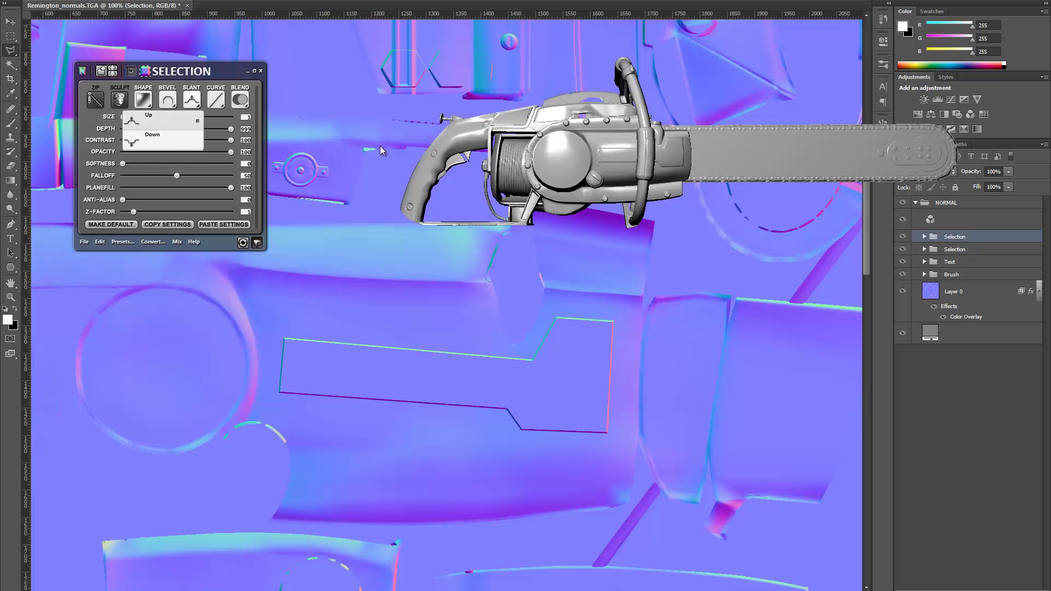
{"action": "left_click", "coordinate": [198, 121]}
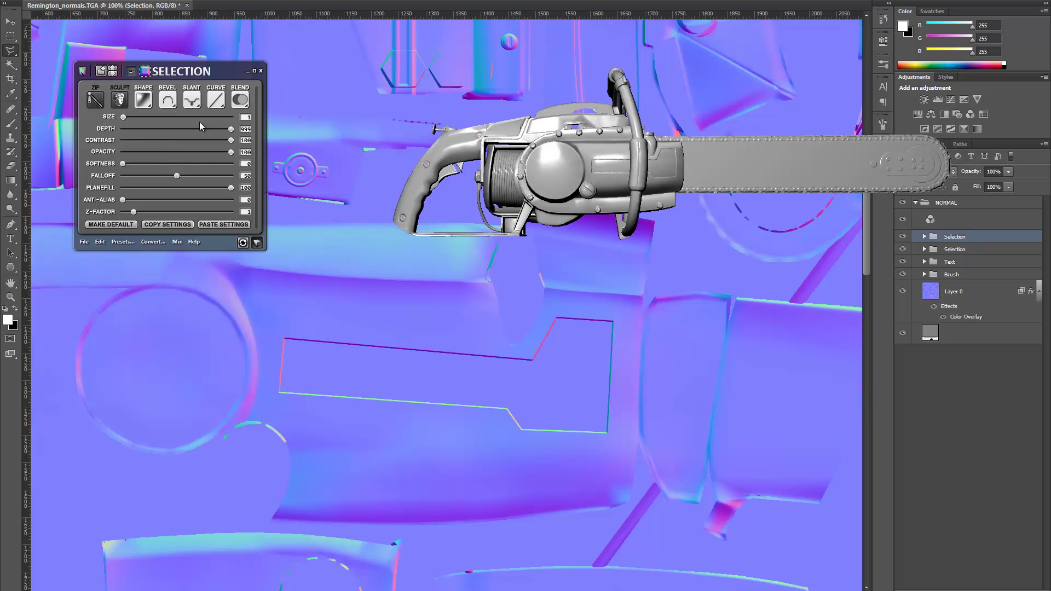
{"action": "left_click", "coordinate": [167, 100]}
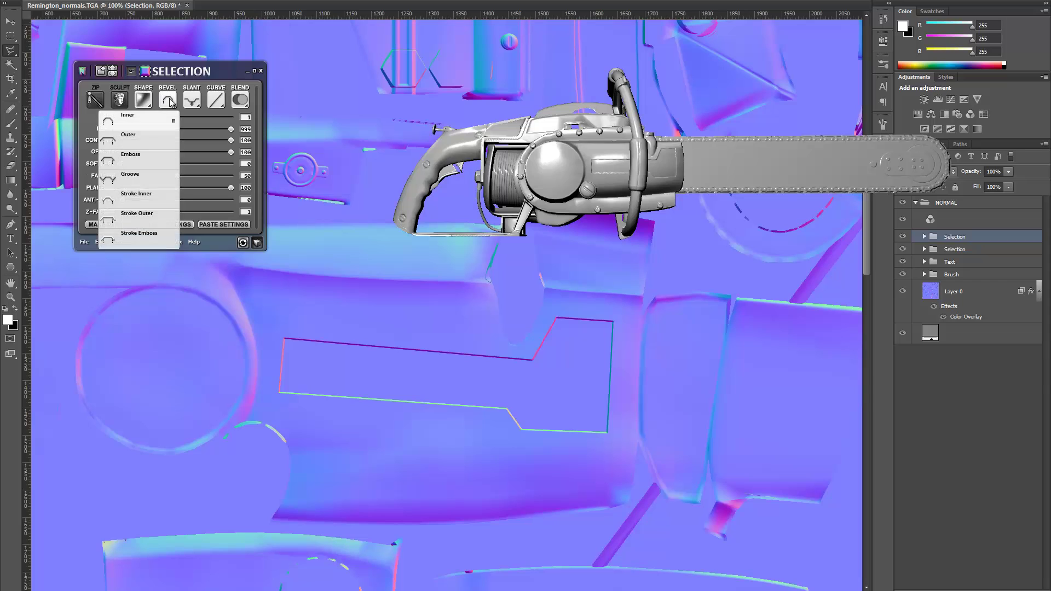
{"action": "left_click", "coordinate": [142, 235]}
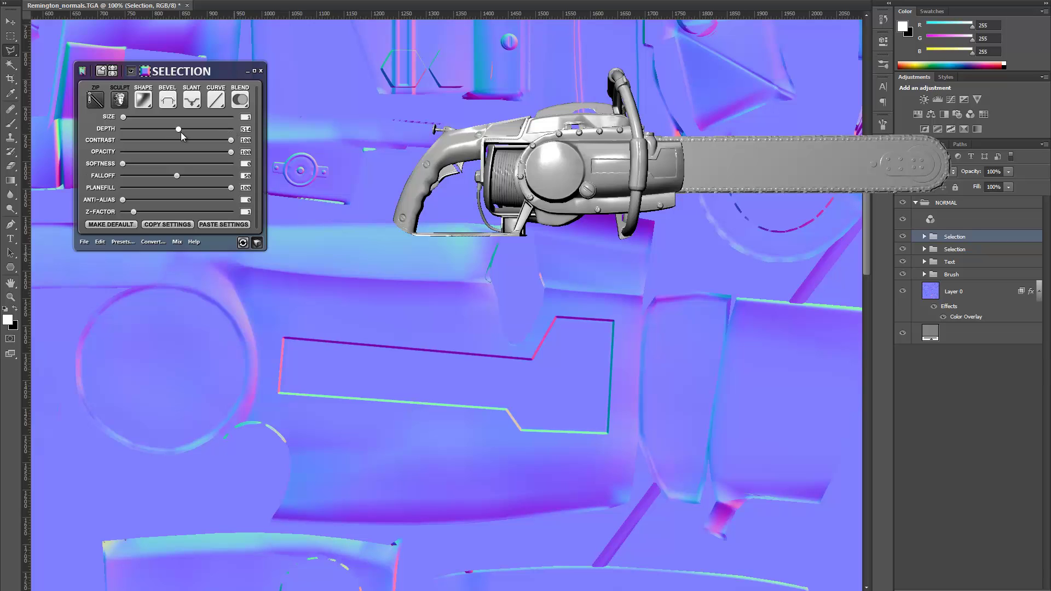
Step: Set the panel outline's depth to 164, blend to Overlay and anti-alias to 1, and increase its softness
{"action": "left_click_drag", "start_coordinate": [179, 130], "coordinate": [142, 131]}
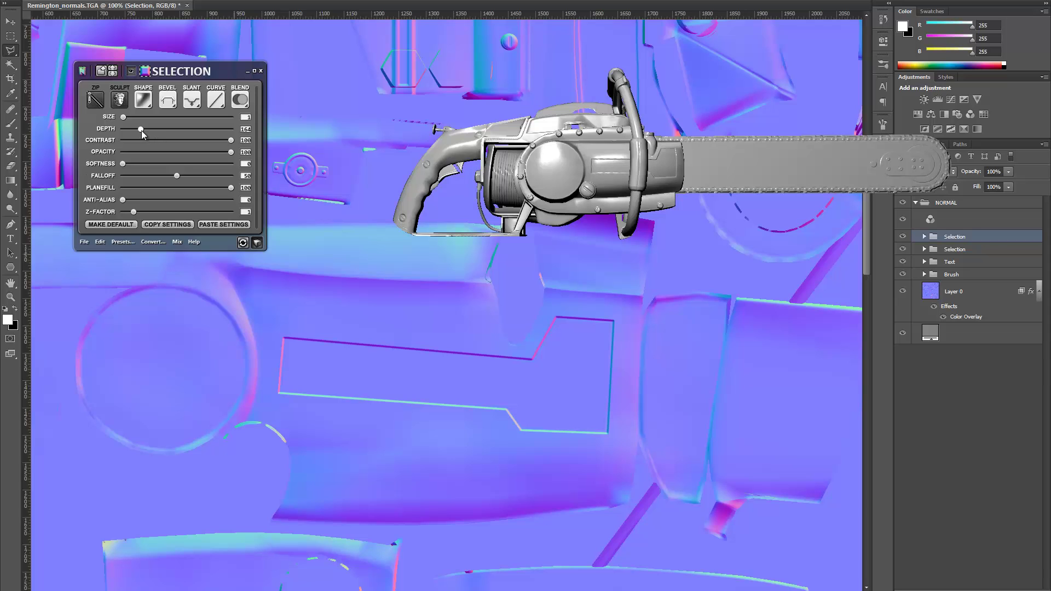
{"action": "left_click", "coordinate": [240, 101]}
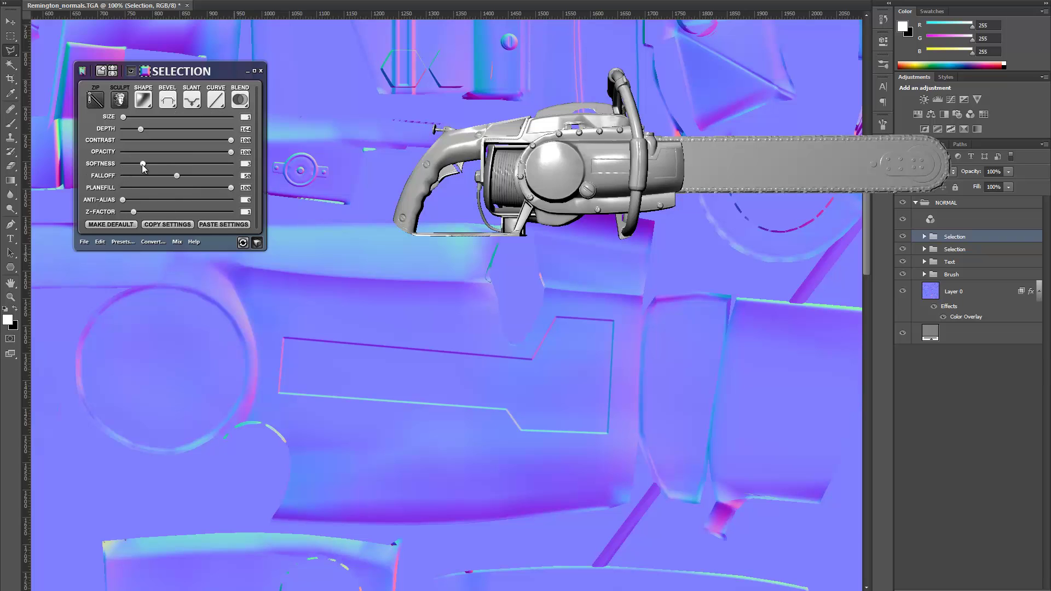
{"action": "key", "text": "z"}
{"action": "left_click_drag", "start_coordinate": [265, 367], "coordinate": [372, 305]}
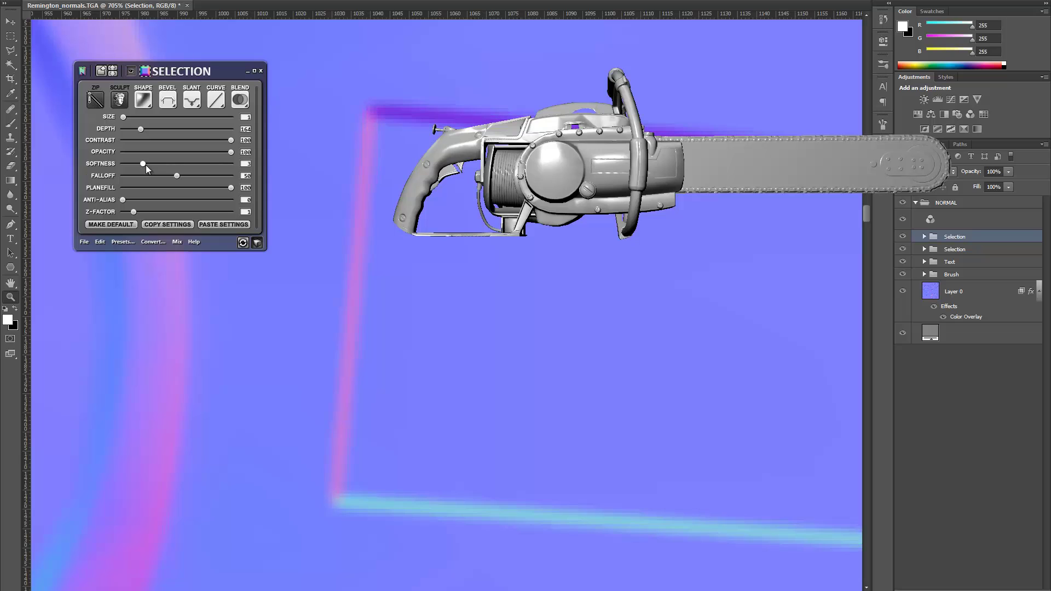
{"action": "left_click_drag", "start_coordinate": [370, 226], "coordinate": [329, 310]}
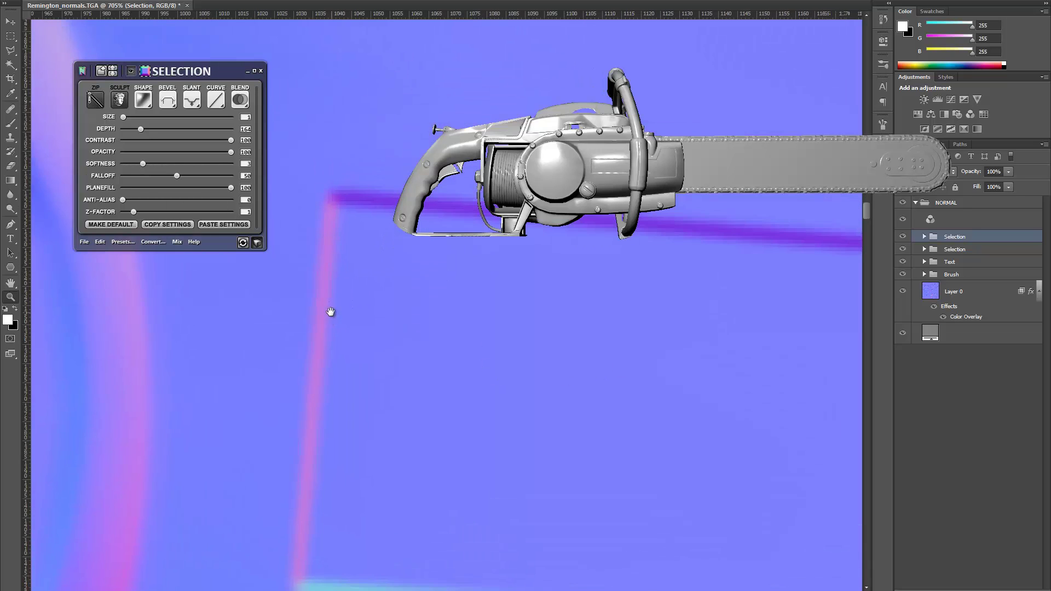
{"action": "left_click_drag", "start_coordinate": [404, 393], "coordinate": [357, 364]}
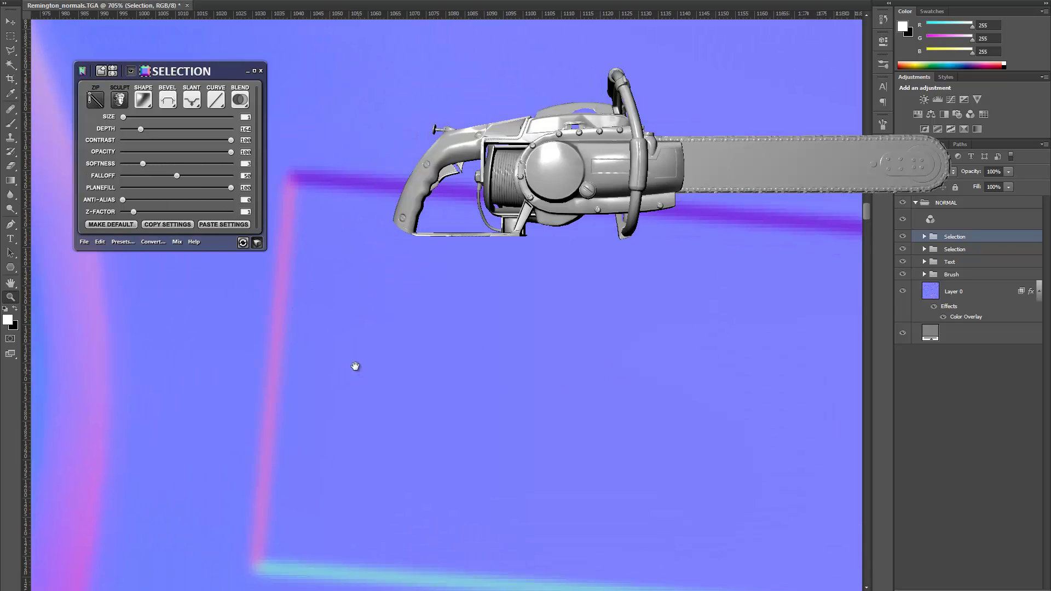
{"action": "left_click", "coordinate": [123, 199]}
{"action": "scroll", "coordinate": [382, 403], "scroll_direction": "right", "scroll_amount": 2}
{"action": "scroll", "coordinate": [586, 196], "scroll_direction": "up", "scroll_amount": 1}
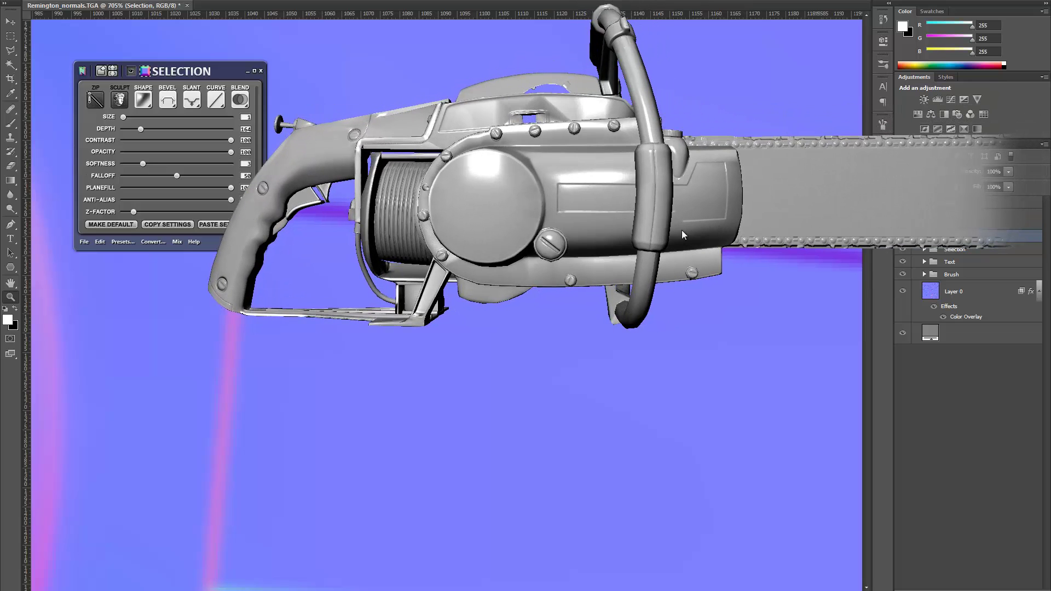
Step: Trim the lower edge of the housing panel's taller angled block with a Polygonal Lasso selection, and regenerate its normal detail
{"action": "left_click", "coordinate": [577, 415], "text": "alt"}
{"action": "left_click", "coordinate": [587, 412], "text": "alt"}
{"action": "left_click", "coordinate": [587, 410], "text": "alt"}
{"action": "left_click", "coordinate": [712, 438], "text": "alt"}
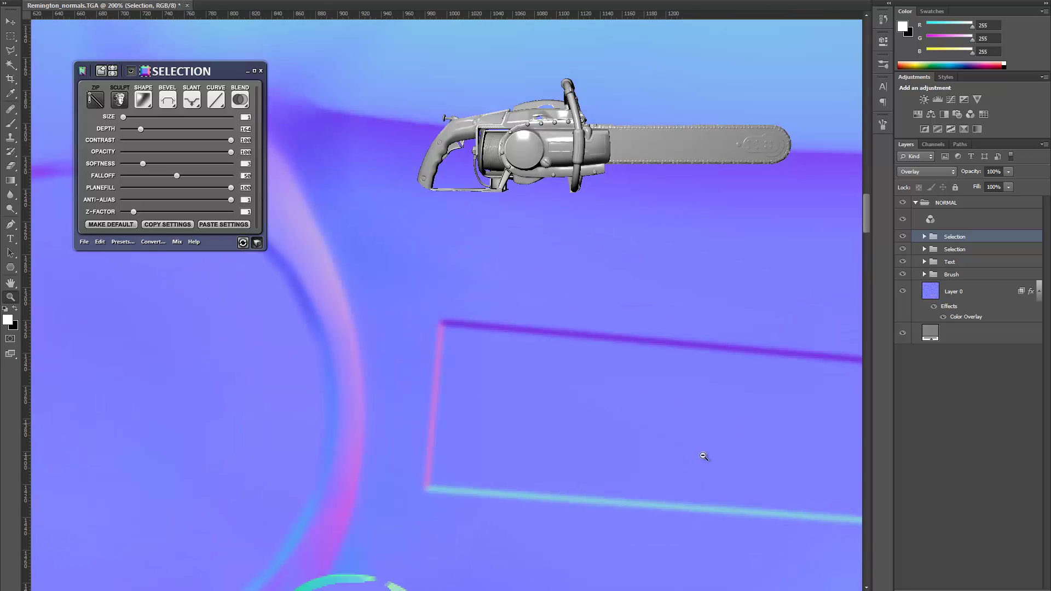
{"action": "scroll", "coordinate": [704, 456], "scroll_direction": "right", "scroll_amount": 8, "text": "ctrl"}
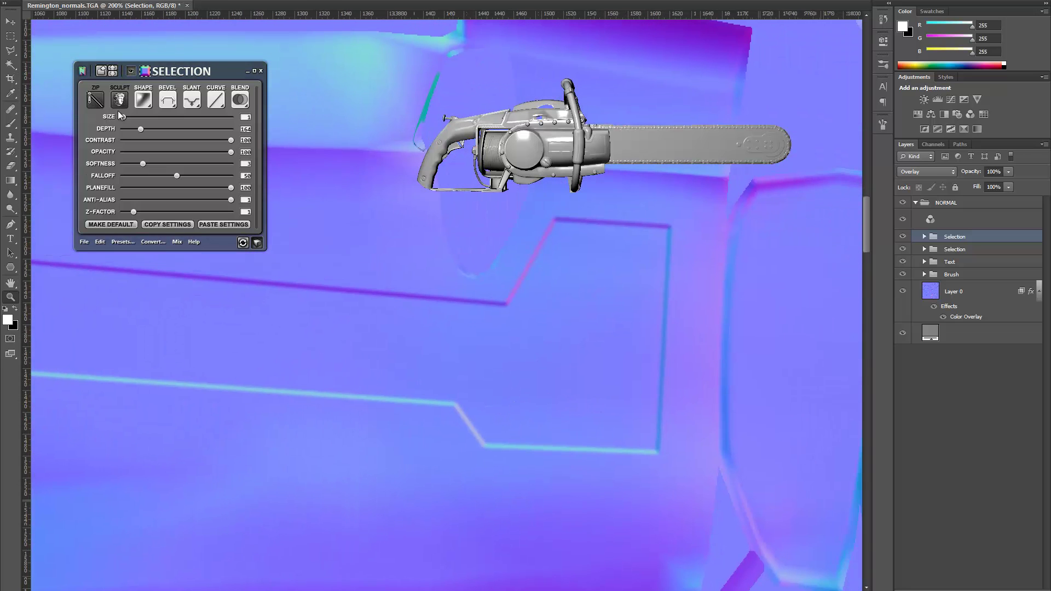
{"action": "left_click", "coordinate": [120, 99]}
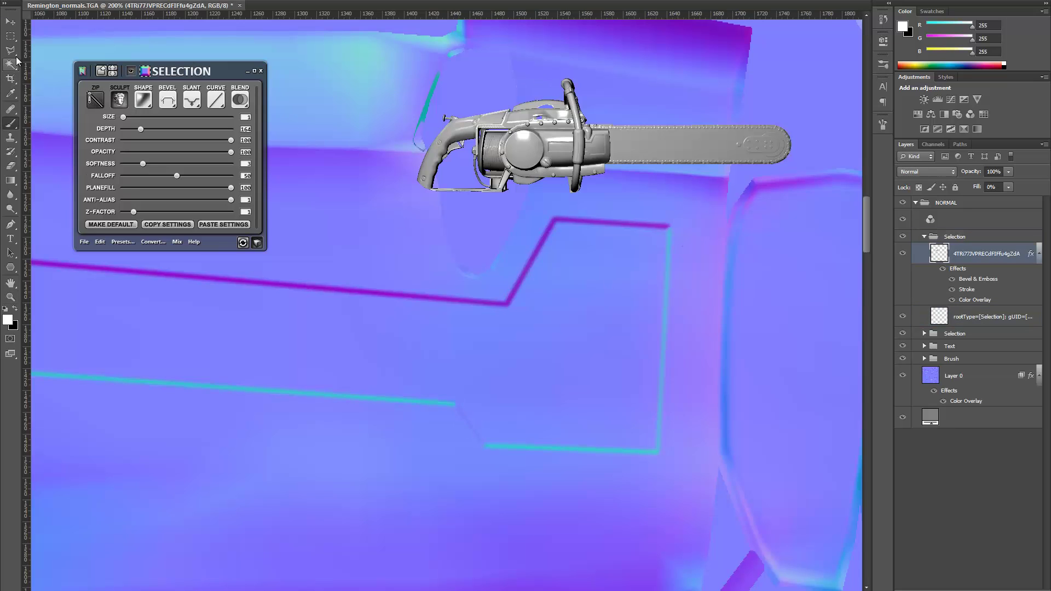
{"action": "key", "text": "l"}
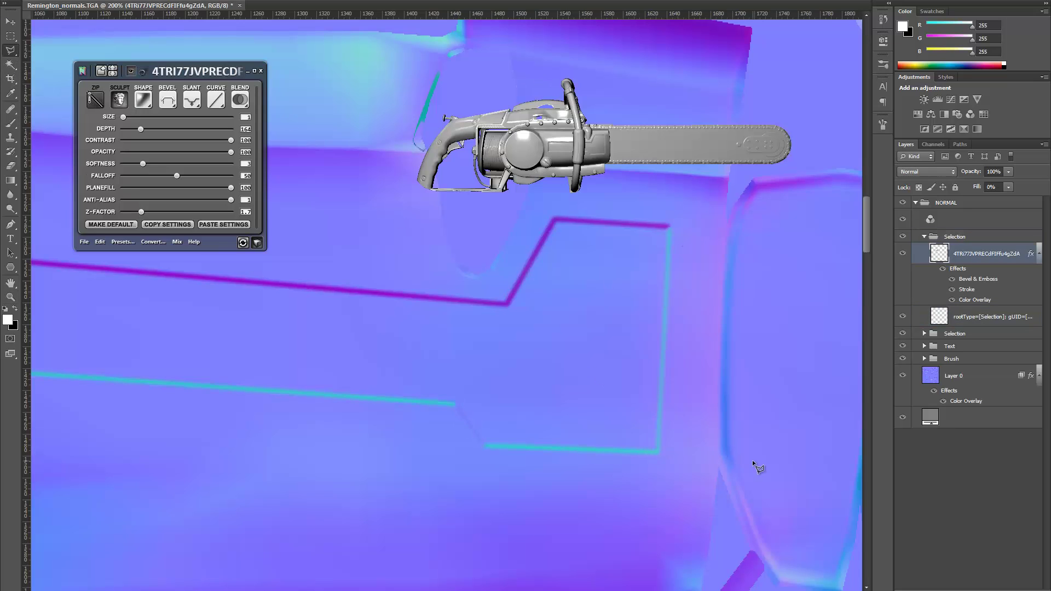
{"action": "left_click", "coordinate": [665, 451]}
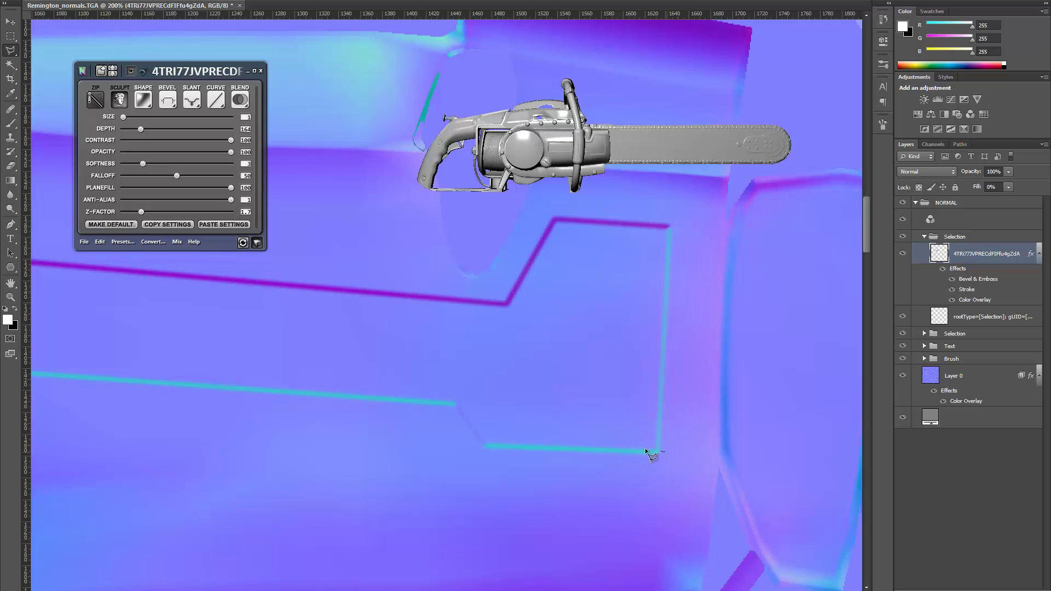
{"action": "left_click", "coordinate": [421, 436]}
{"action": "left_click", "coordinate": [408, 500]}
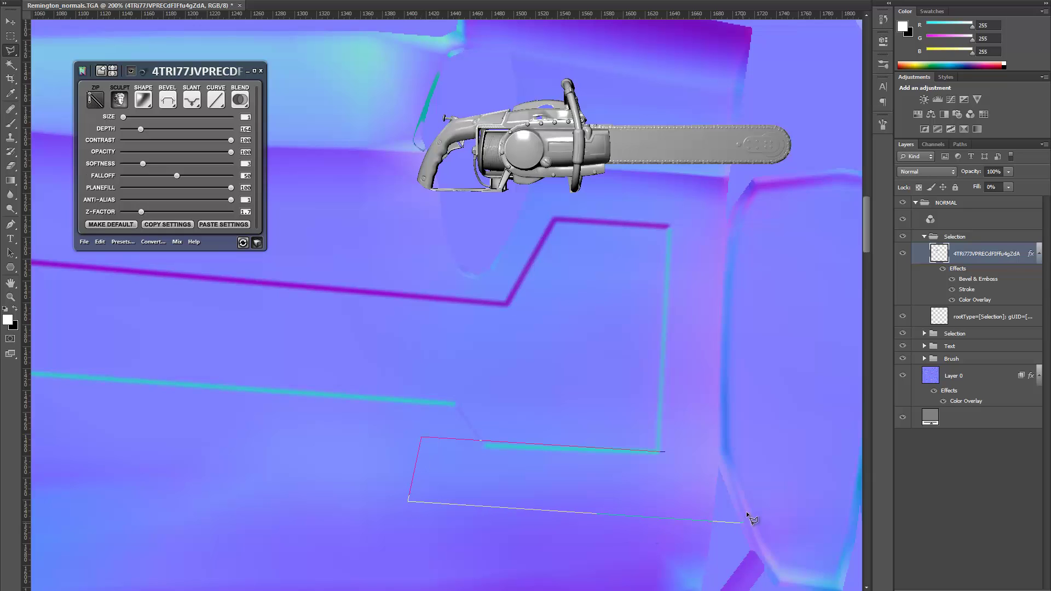
{"action": "left_click", "coordinate": [665, 451]}
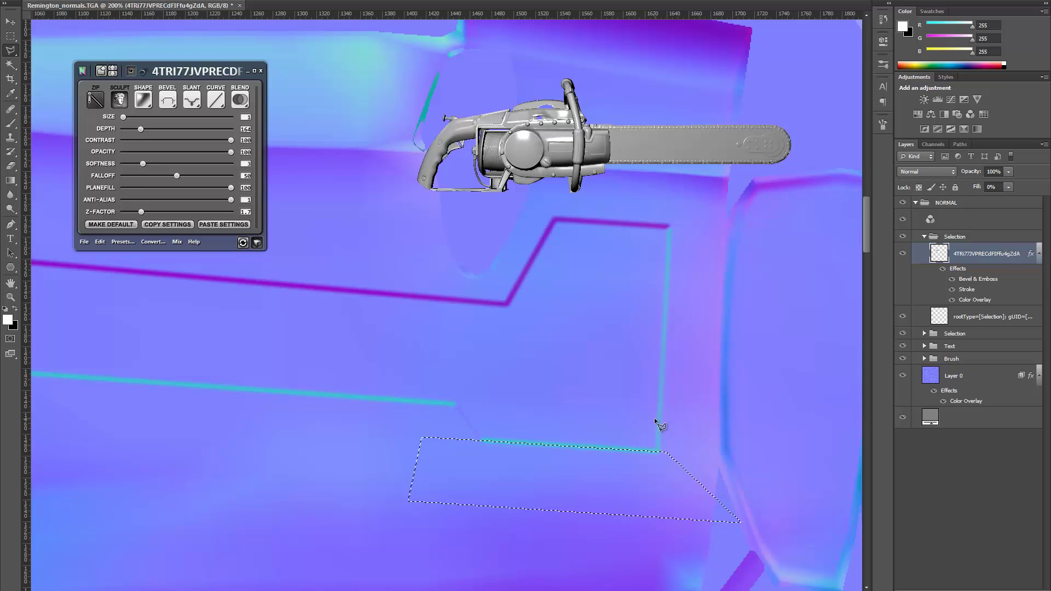
{"action": "key", "text": "ctrl+d"}
{"action": "left_click", "coordinate": [120, 100]}
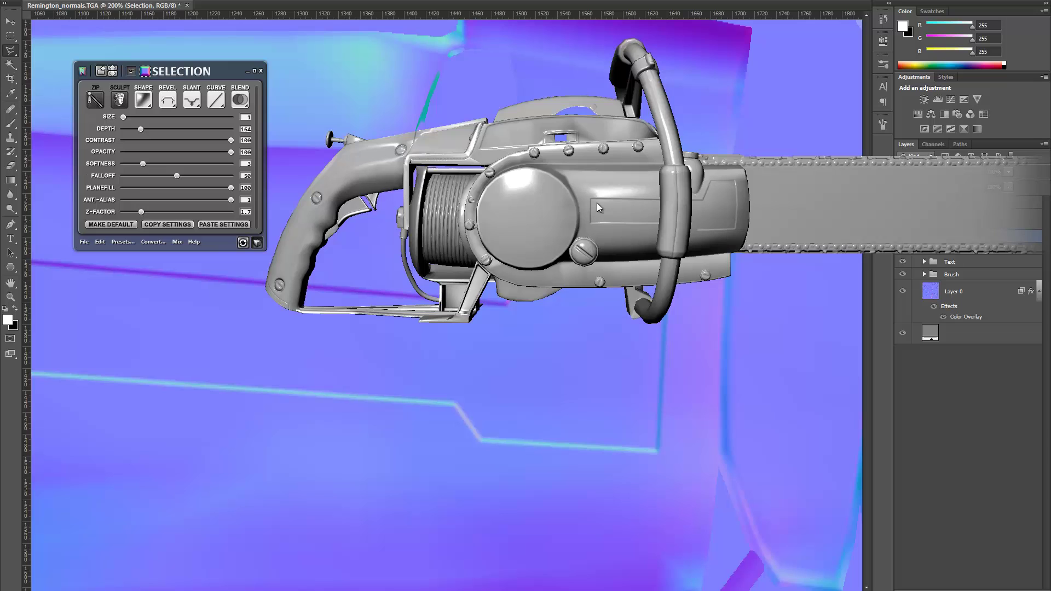
Step: Try to trim the long upper edge of the housing panel outline with the Polygonal Lasso, and return to its sculpted normal detail
{"action": "left_click", "coordinate": [114, 106]}
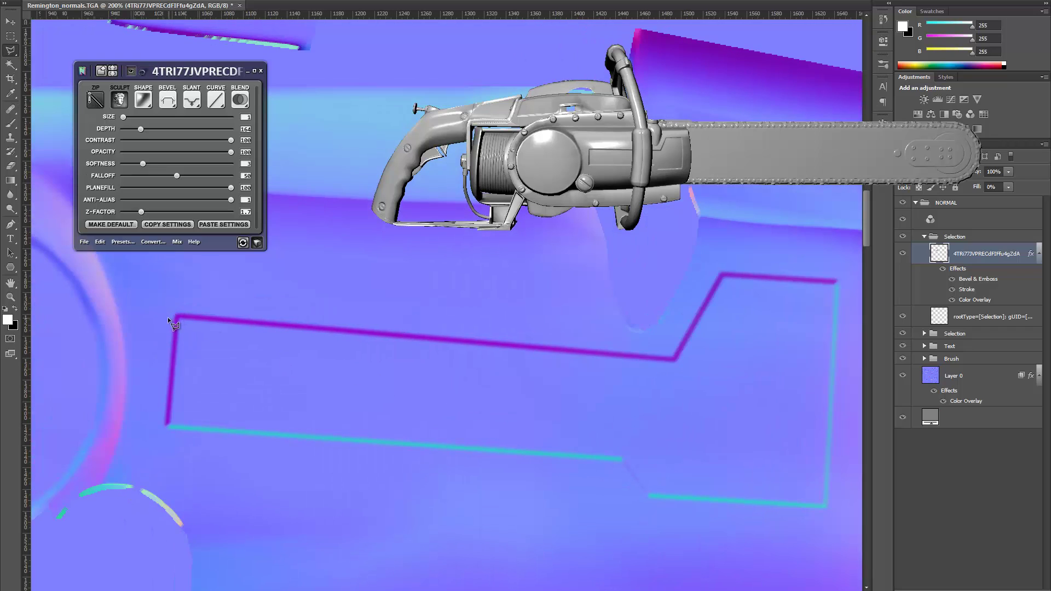
{"action": "left_click", "coordinate": [167, 317]}
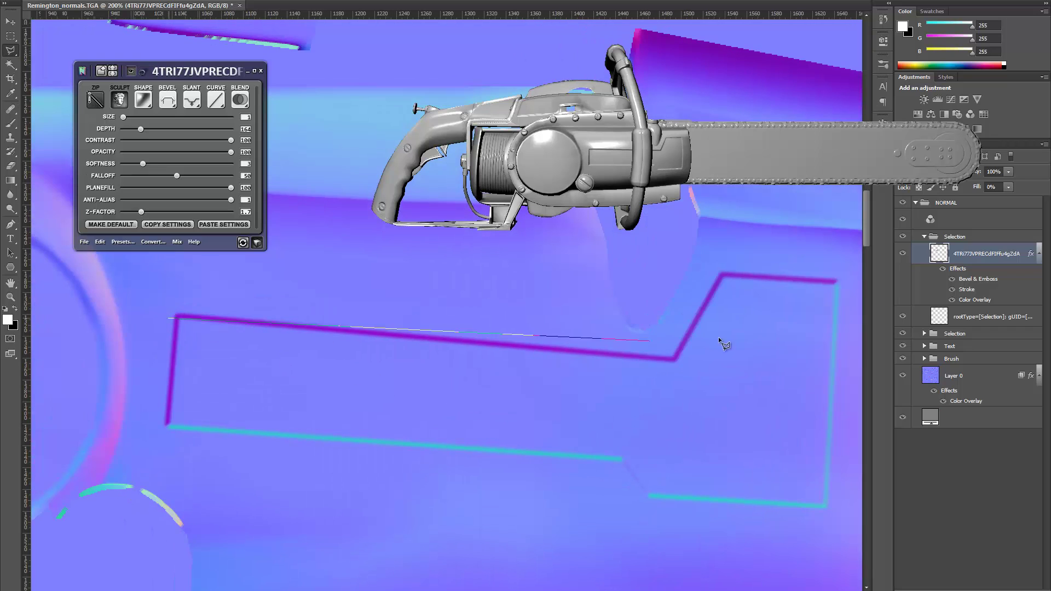
{"action": "left_click", "coordinate": [674, 360]}
{"action": "key", "text": "Escape"}
{"action": "scroll", "coordinate": [175, 257], "scroll_direction": "up", "scroll_amount": 10}
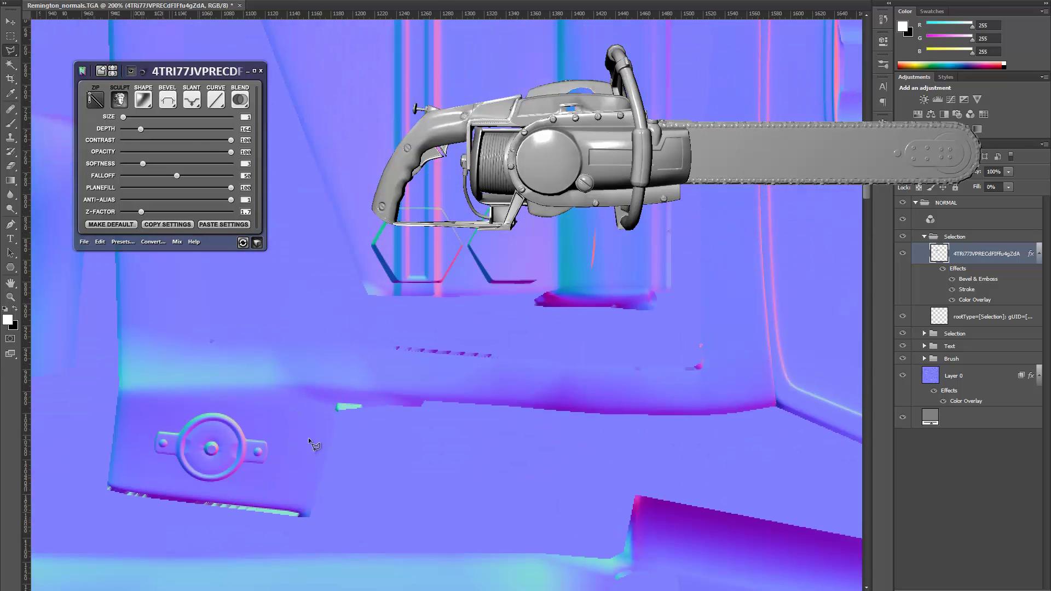
{"action": "scroll", "coordinate": [308, 438], "scroll_direction": "down", "scroll_amount": 5}
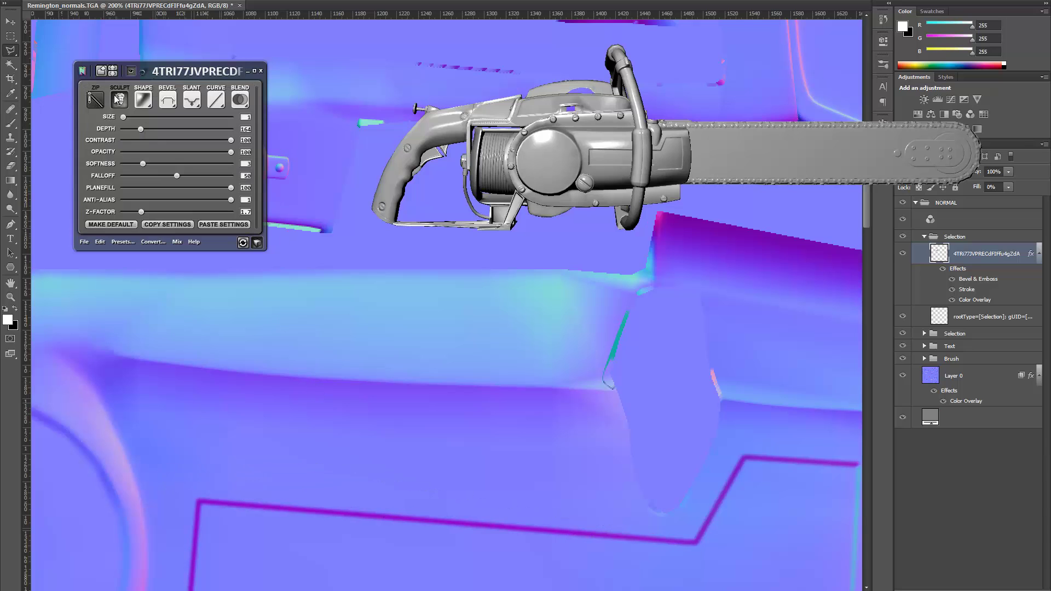
{"action": "left_click", "coordinate": [118, 99]}
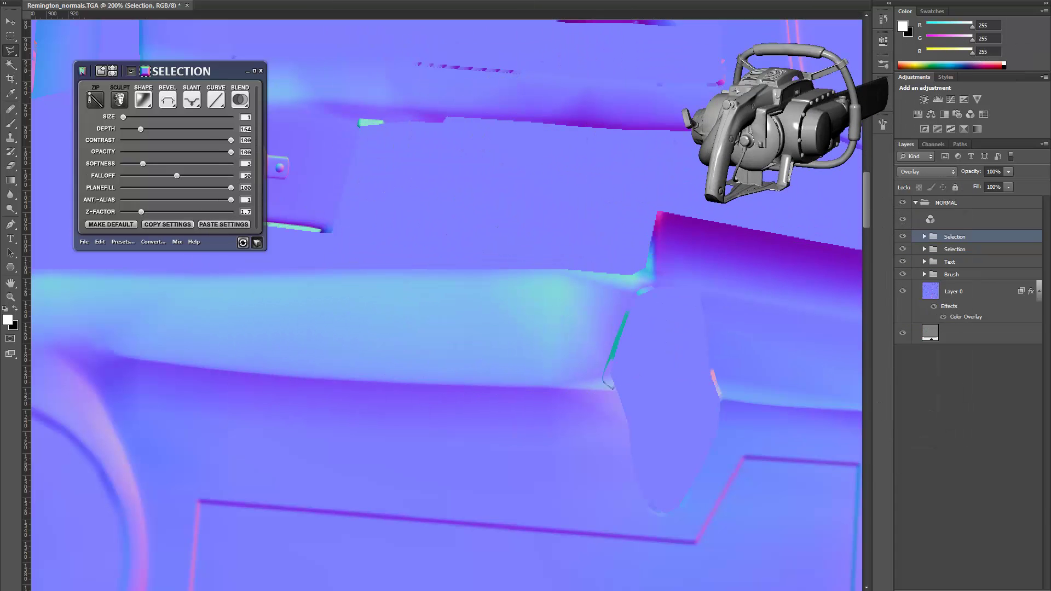
Step: Examine the UV islands across the normal map, following the long riveted strip and adjoining flat surface from lower to upper end
{"action": "left_click", "coordinate": [471, 268], "text": "alt"}
{"action": "left_click", "coordinate": [477, 277], "text": "alt"}
{"action": "left_click", "coordinate": [535, 330], "text": "alt"}
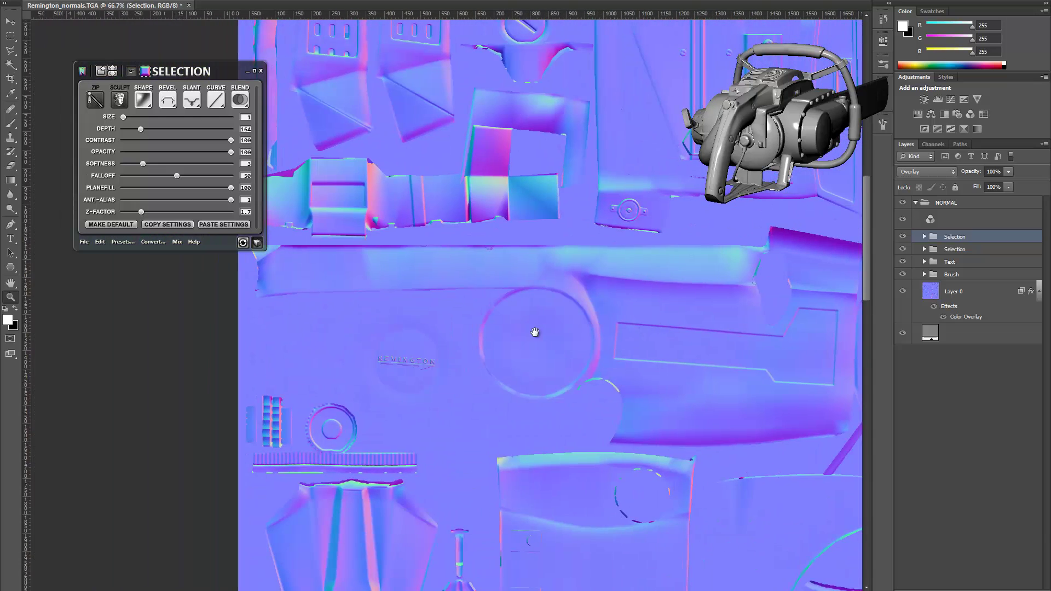
{"action": "left_click", "coordinate": [582, 322]}
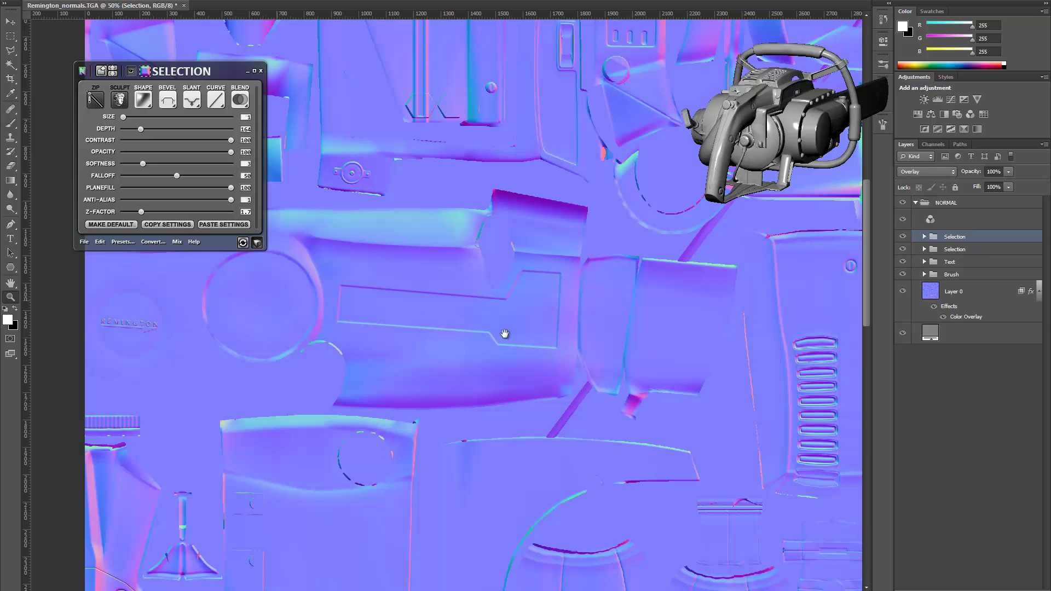
{"action": "left_click_drag", "start_coordinate": [586, 296], "coordinate": [281, 306]}
{"action": "scroll", "coordinate": [281, 305], "scroll_direction": "down", "scroll_amount": 5}
{"action": "scroll", "coordinate": [467, 232], "scroll_direction": "right", "scroll_amount": 8}
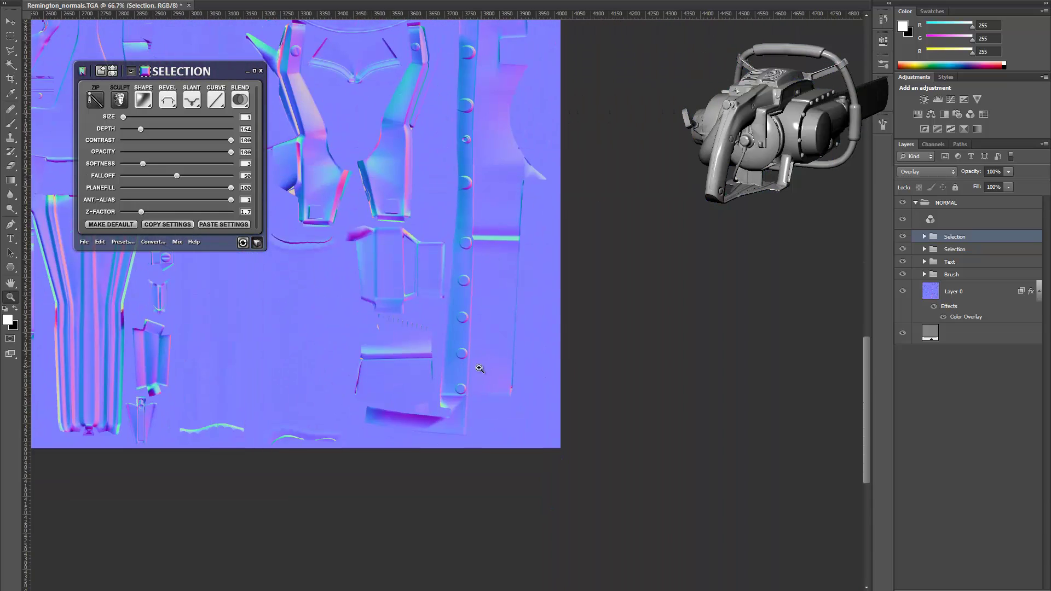
{"action": "left_click_drag", "start_coordinate": [481, 368], "coordinate": [467, 413]}
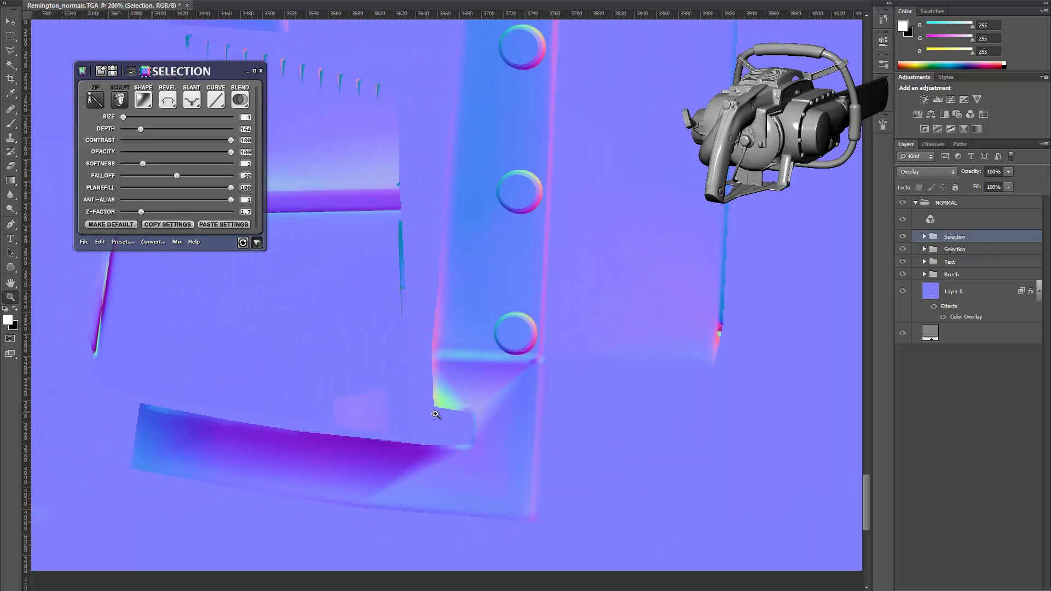
{"action": "scroll", "coordinate": [482, 298], "scroll_direction": "up", "scroll_amount": 5}
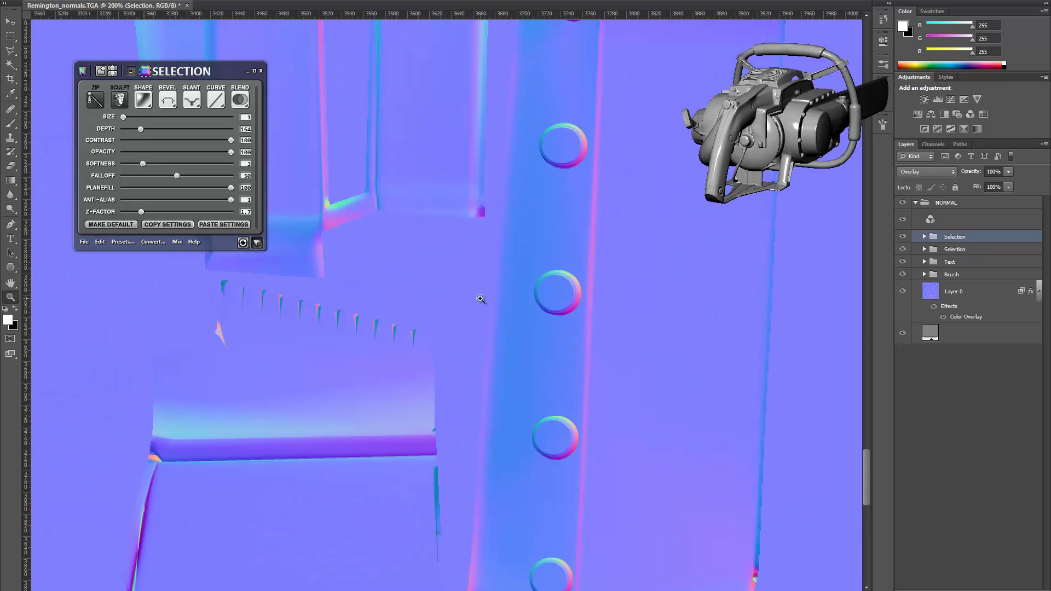
{"action": "left_click", "coordinate": [492, 350], "text": "alt"}
{"action": "left_click", "coordinate": [516, 351], "text": "alt"}
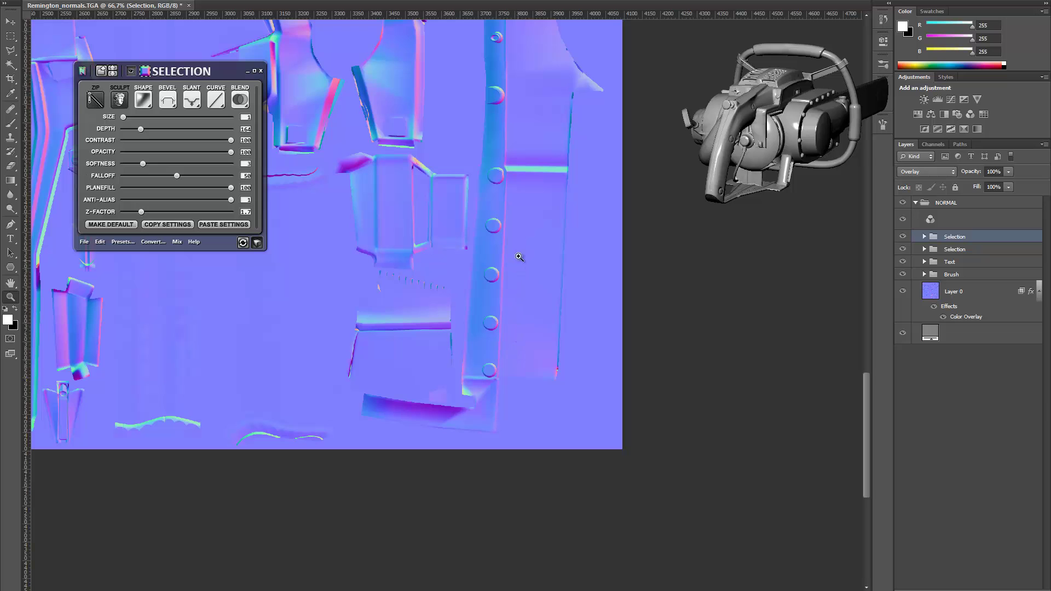
{"action": "scroll", "coordinate": [517, 257], "scroll_direction": "up", "scroll_amount": 2}
{"action": "scroll", "coordinate": [518, 273], "scroll_direction": "up", "scroll_amount": 3}
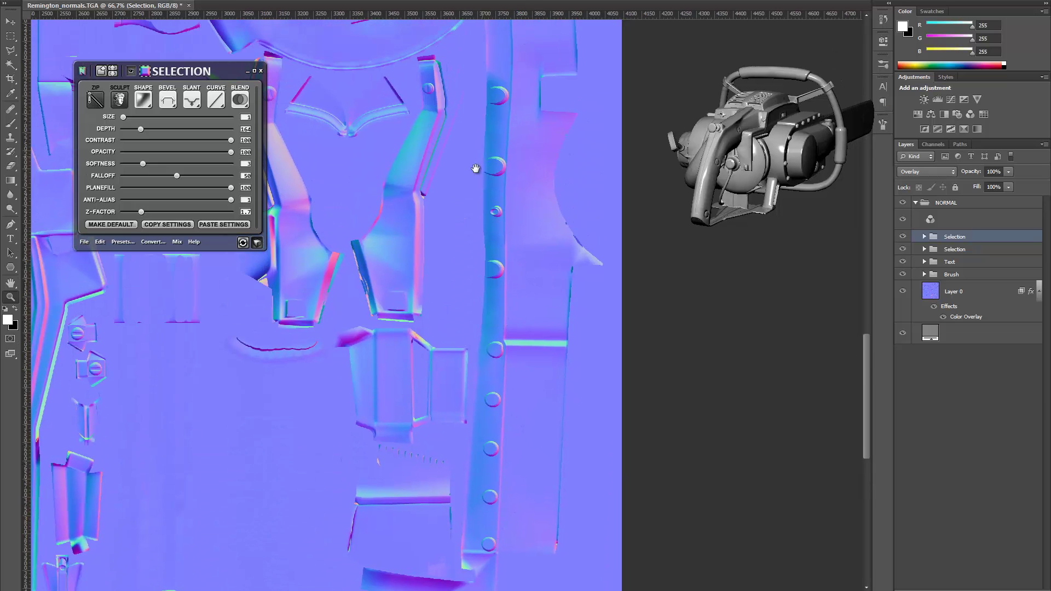
{"action": "scroll", "coordinate": [477, 219], "scroll_direction": "up", "scroll_amount": 5}
{"action": "scroll", "coordinate": [429, 312], "scroll_direction": "up", "scroll_amount": 2}
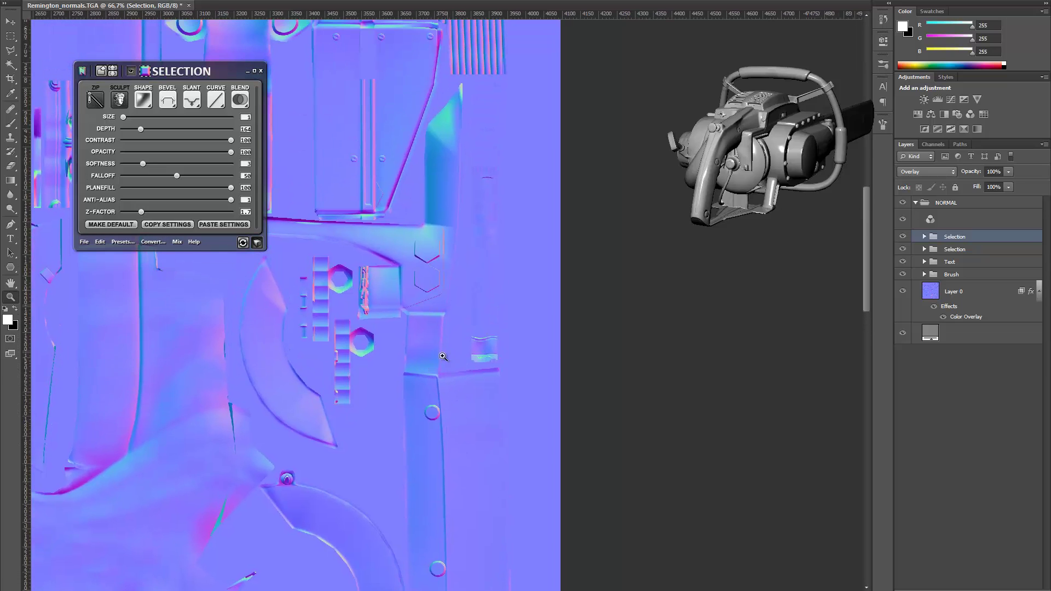
Step: Start a Pen shape path on the flat surface beside the riveted strip, running down from the surface's upper edge past the first rivets
{"action": "left_click", "coordinate": [470, 386]}
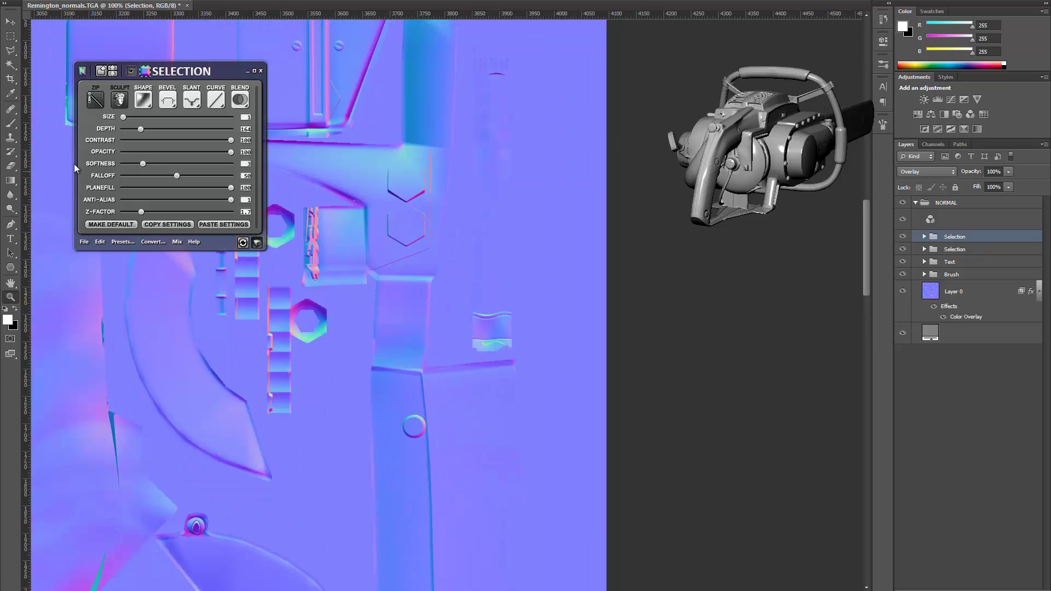
{"action": "left_click", "coordinate": [12, 225]}
{"action": "left_click_drag", "start_coordinate": [492, 386], "coordinate": [479, 244]}
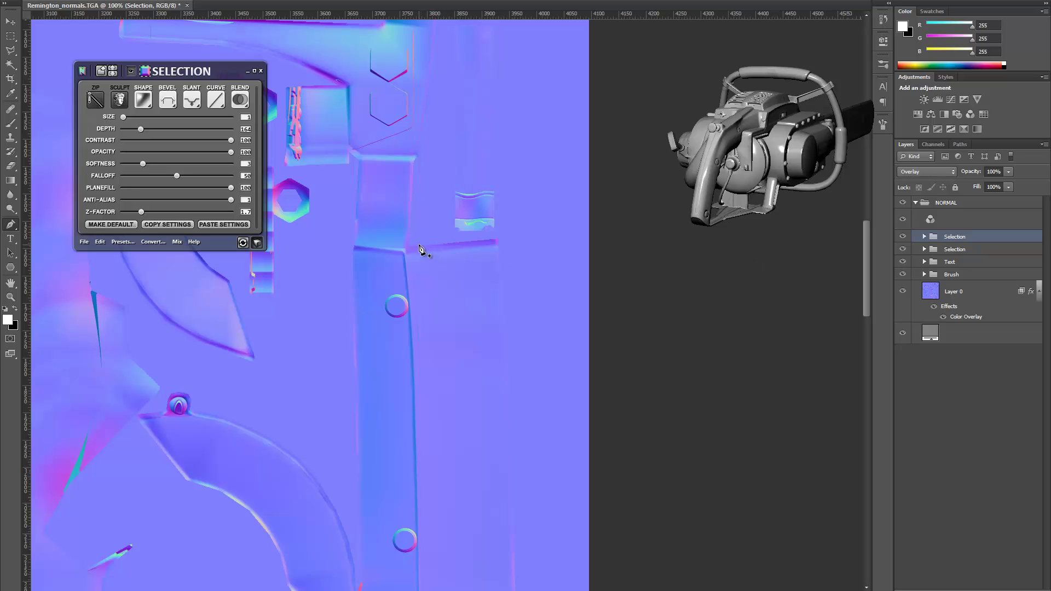
{"action": "left_click", "coordinate": [419, 245]}
{"action": "left_click_drag", "start_coordinate": [465, 404], "coordinate": [429, 249]}
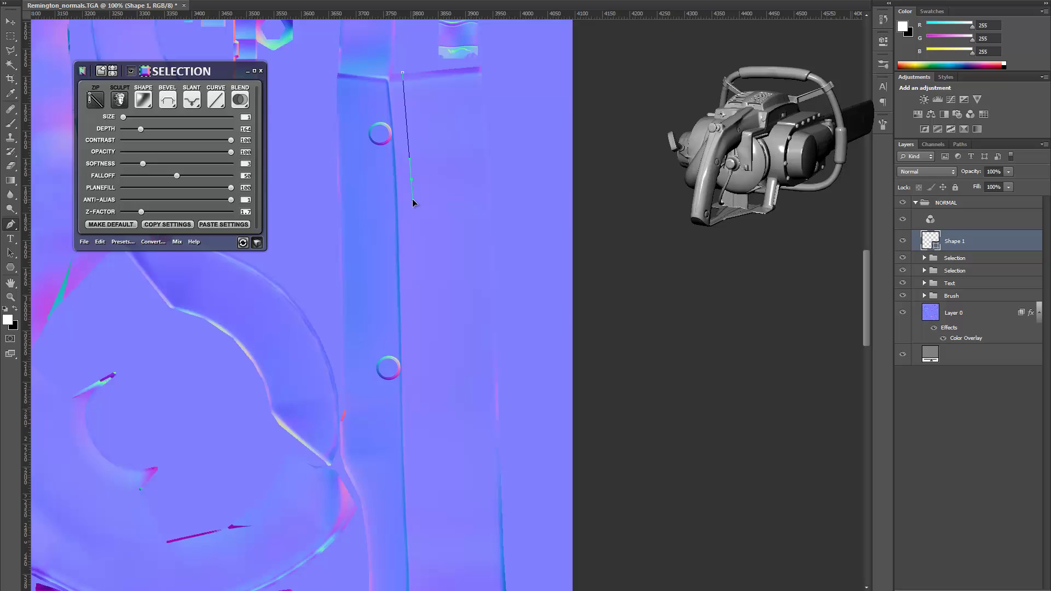
{"action": "left_click_drag", "start_coordinate": [412, 199], "coordinate": [412, 200]}
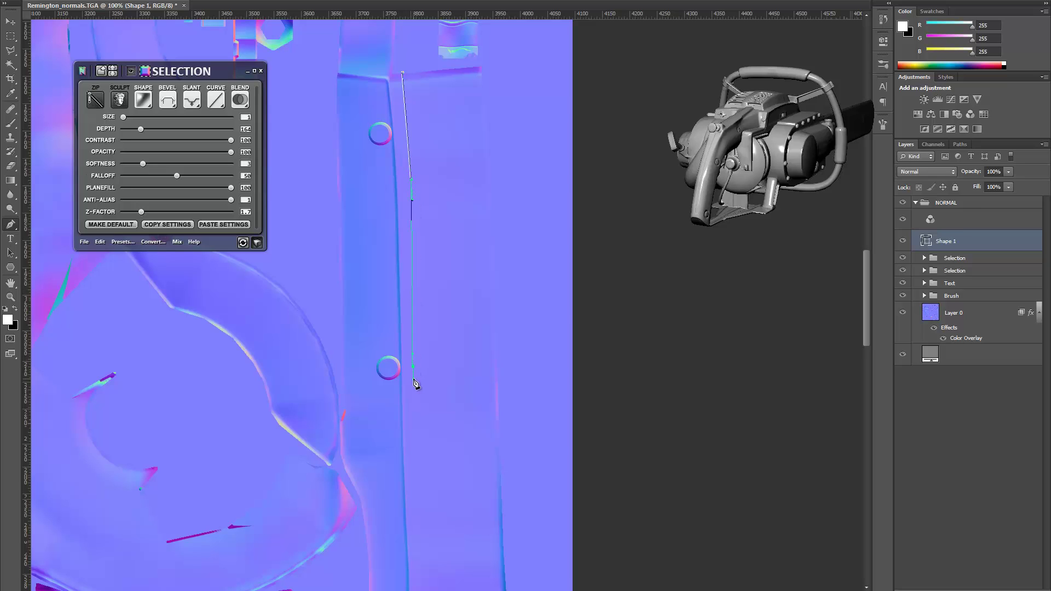
{"action": "key", "text": "ctrl+z"}
{"action": "key", "text": "ctrl+z"}
{"action": "left_click", "coordinate": [416, 365]}
{"action": "scroll", "coordinate": [449, 454], "scroll_direction": "down", "scroll_amount": 5}
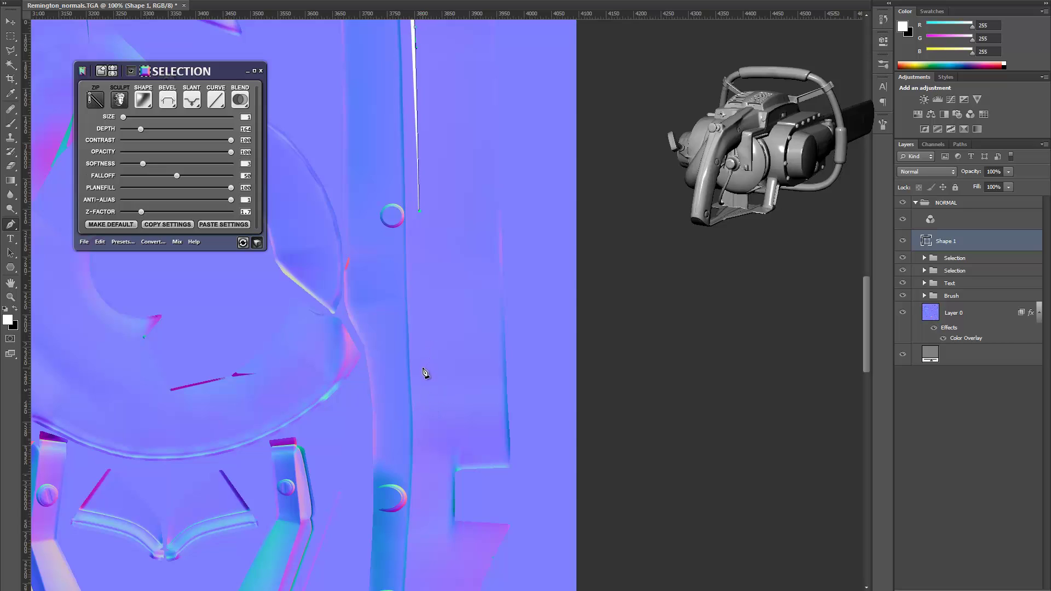
Step: Extend the pen path down alongside the riveted strip to just above the rectangular notch, redoing misplaced anchors
{"action": "left_click_drag", "start_coordinate": [422, 368], "coordinate": [423, 383]}
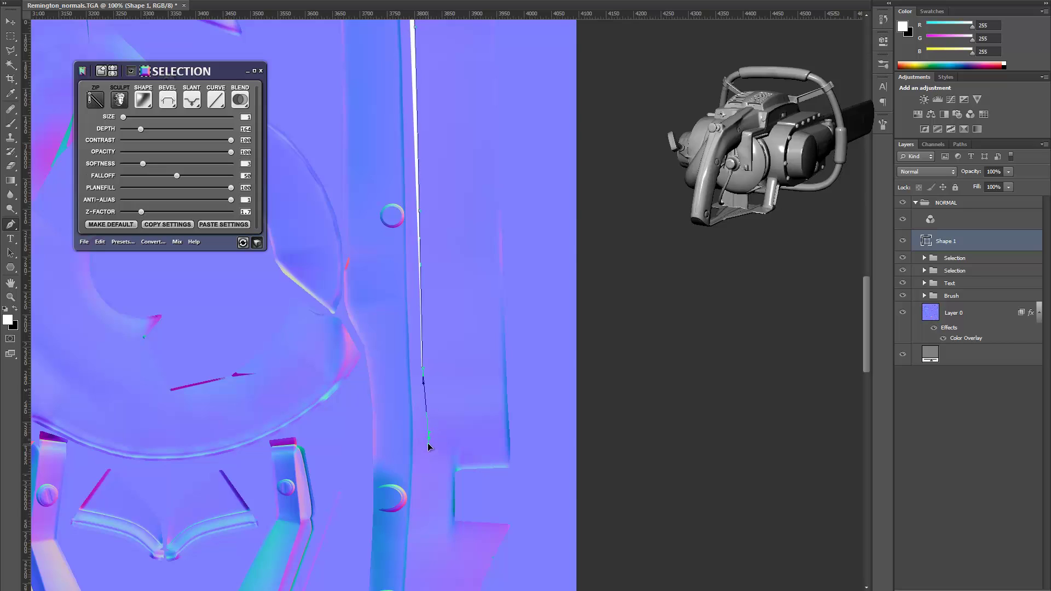
{"action": "key", "text": "ctrl+z"}
{"action": "left_click", "coordinate": [425, 435]}
{"action": "key", "text": "ctrl+z"}
{"action": "left_click", "coordinate": [423, 383]}
{"action": "left_click", "coordinate": [428, 442]}
{"action": "key", "text": "ctrl+z"}
Step: Continue the pen path past the rectangular notch, angling it back toward the riveted strip
{"action": "scroll", "coordinate": [425, 442], "scroll_direction": "down", "scroll_amount": 4}
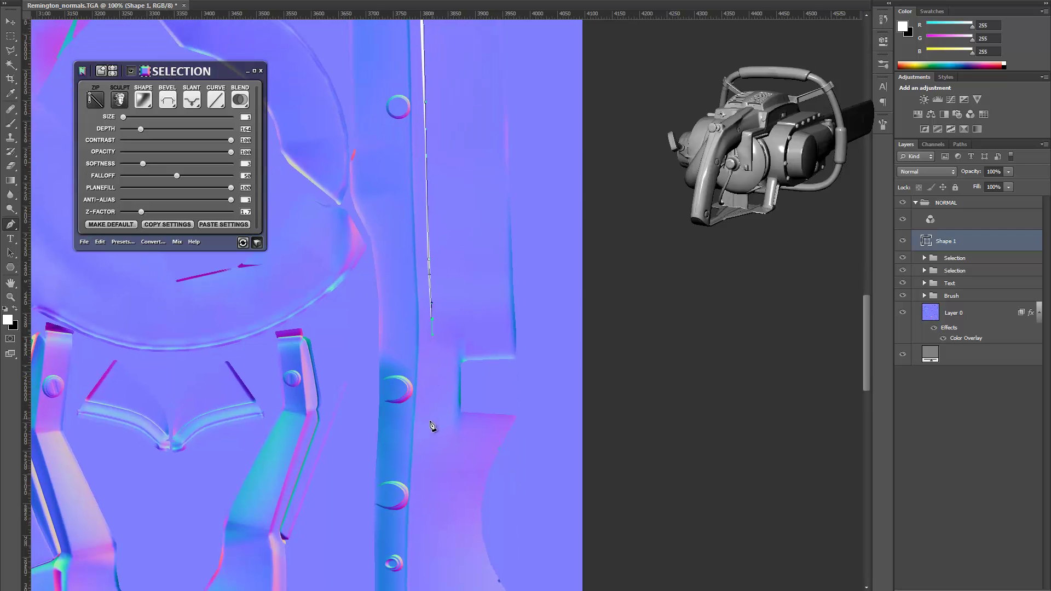
{"action": "key", "text": "ctrl+z"}
{"action": "left_click", "coordinate": [428, 414]}
{"action": "left_click", "coordinate": [421, 525]}
{"action": "scroll", "coordinate": [453, 458], "scroll_direction": "down", "scroll_amount": 5}
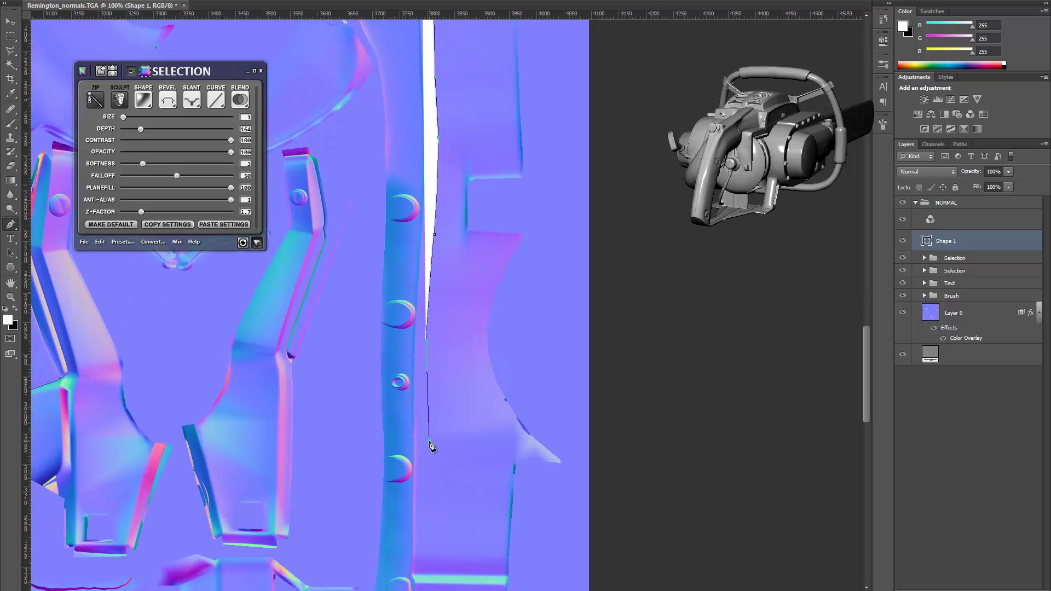
Step: Remove the stray path segment below the pen line, and restore the shape layer deleted along with it
{"action": "key", "text": "Delete"}
{"action": "key", "text": "Delete"}
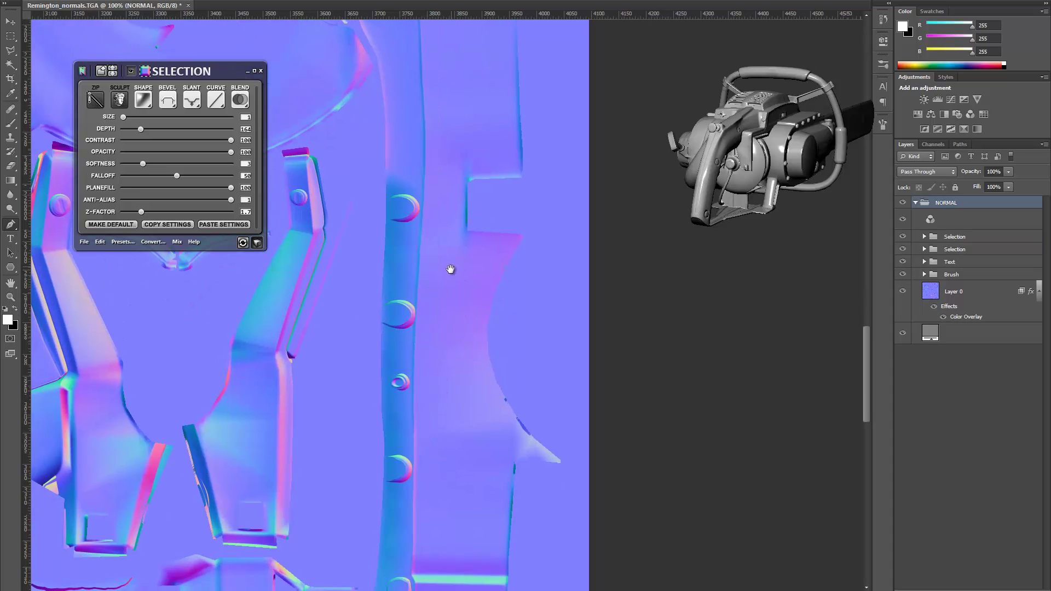
{"action": "left_click_drag", "start_coordinate": [450, 268], "coordinate": [462, 299]}
{"action": "key", "text": "ctrl+z"}
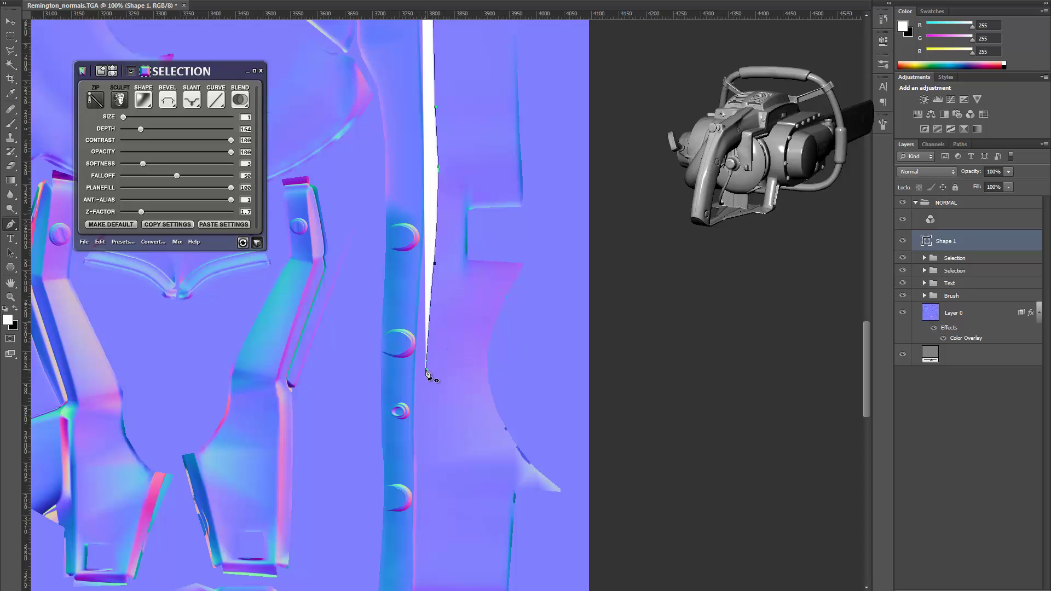
Step: Resume the pen path from its last anchor below the rectangular notch and extend it down alongside the next rivets
{"action": "left_click_drag", "start_coordinate": [427, 375], "coordinate": [434, 376], "text": "ctrl"}
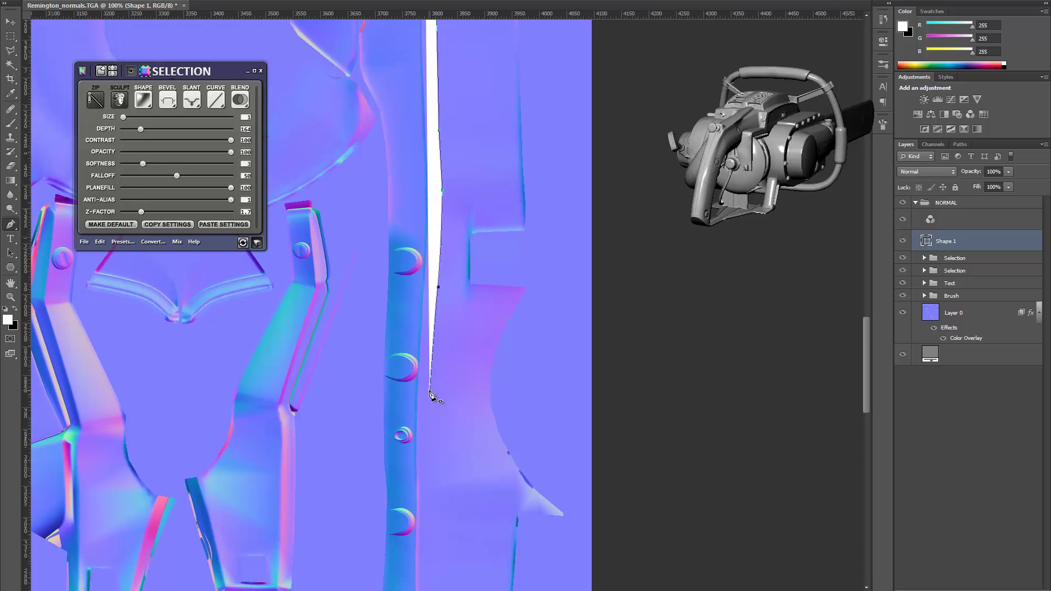
{"action": "scroll", "coordinate": [446, 397], "scroll_direction": "down", "scroll_amount": 3}
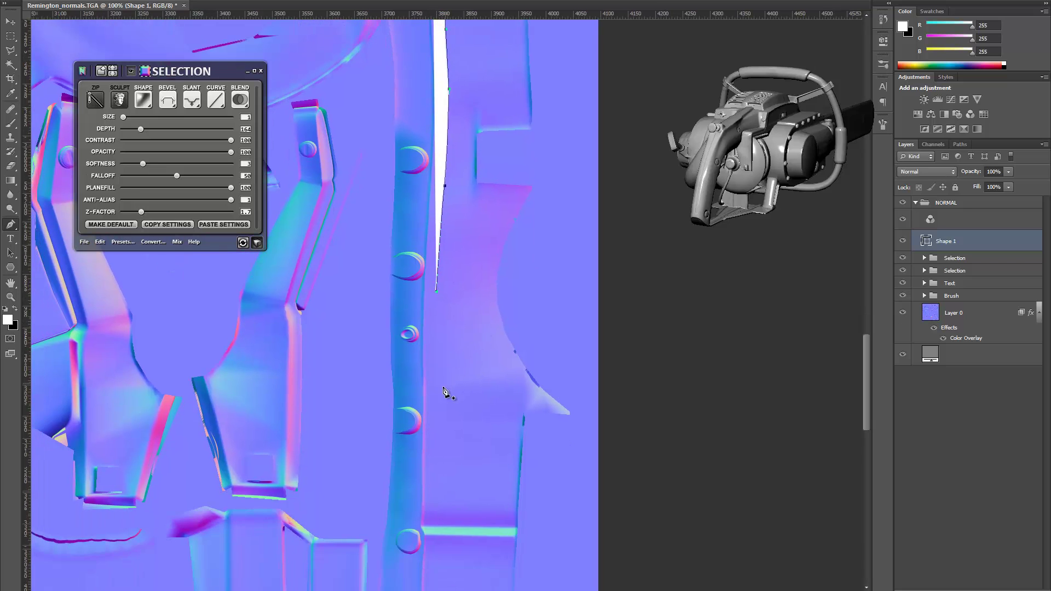
{"action": "left_click", "coordinate": [438, 402]}
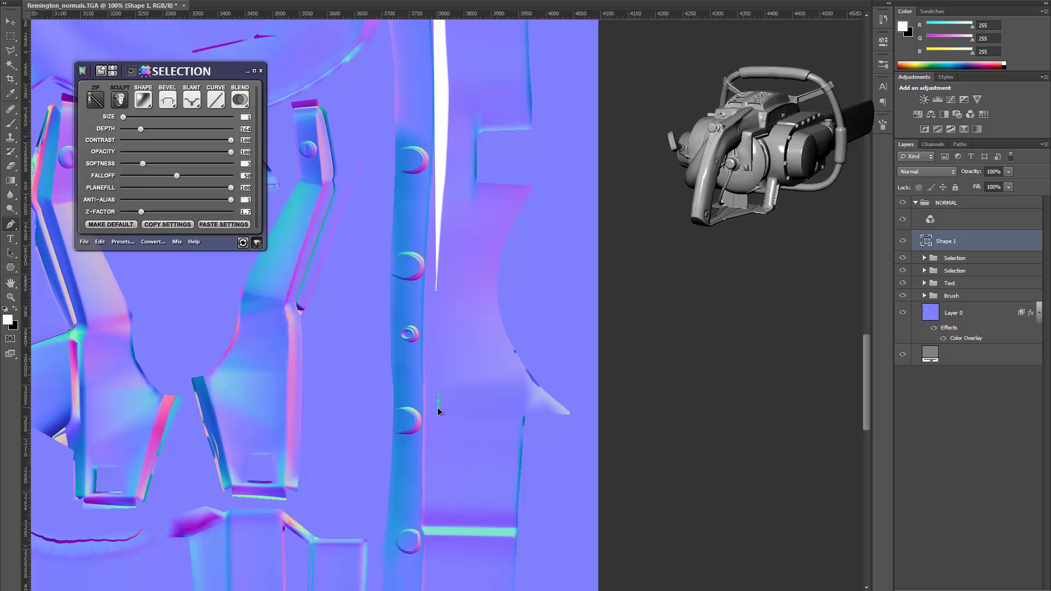
{"action": "left_click", "coordinate": [436, 293]}
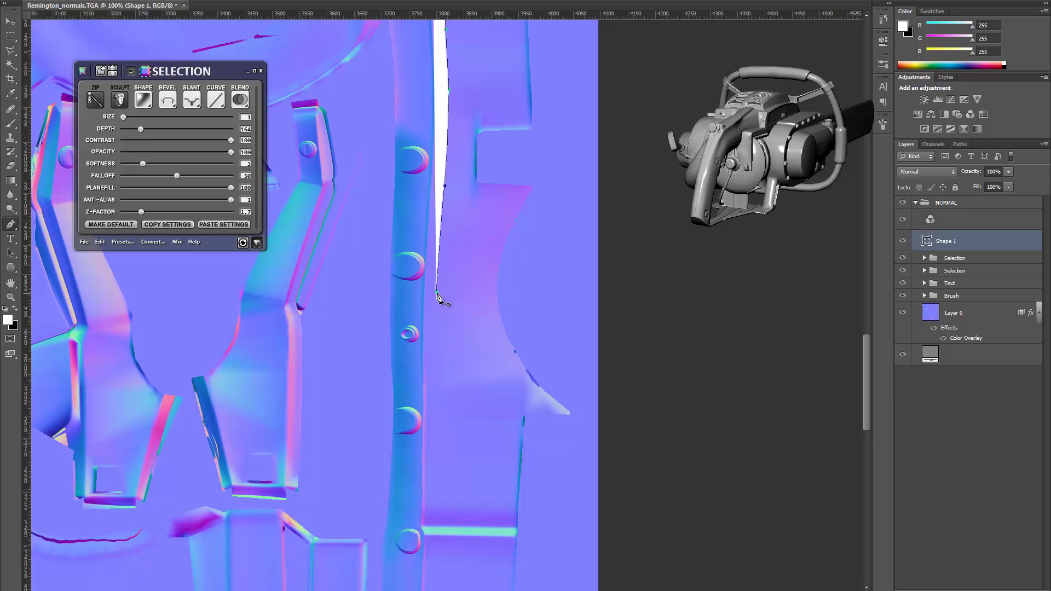
{"action": "left_click", "coordinate": [442, 416]}
{"action": "scroll", "coordinate": [439, 442], "scroll_direction": "down", "scroll_amount": 2}
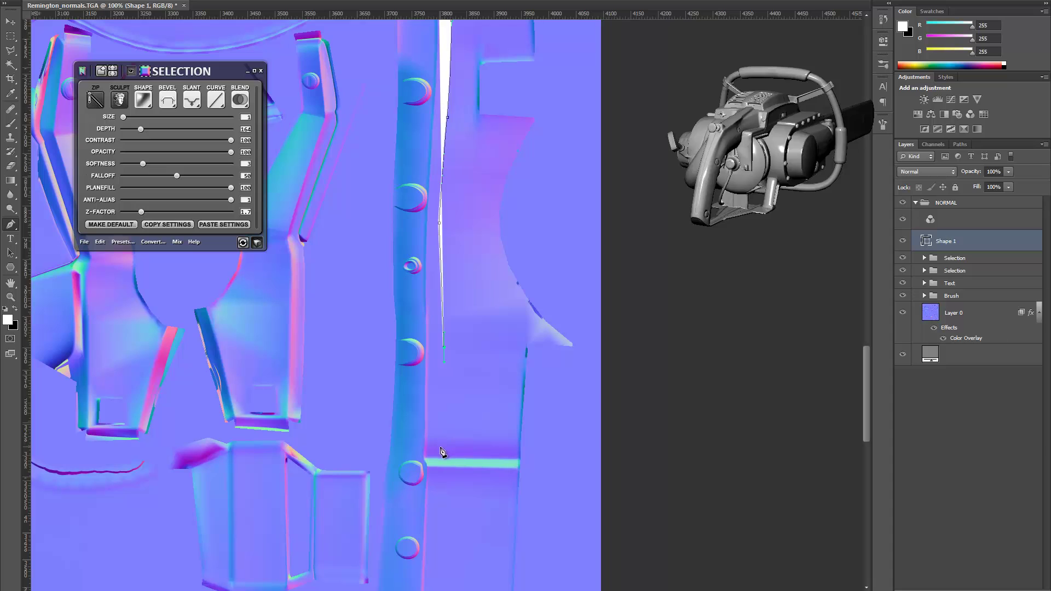
Step: Continue the pen path across the bright horizontal ridge and down to the flat surface's lower edge
{"action": "scroll", "coordinate": [452, 418], "scroll_direction": "down", "scroll_amount": 2}
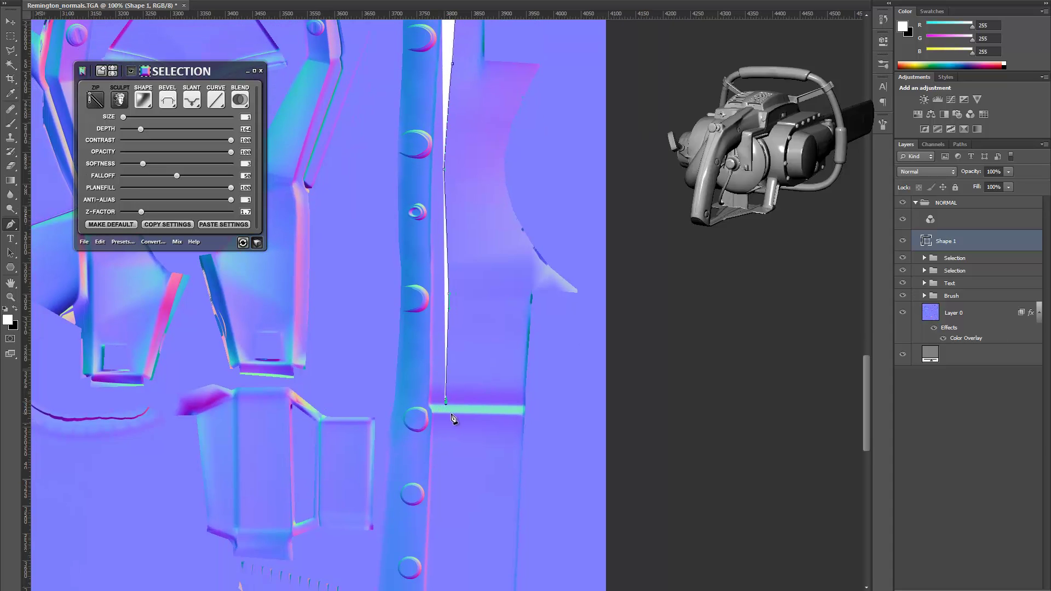
{"action": "scroll", "coordinate": [448, 419], "scroll_direction": "down", "scroll_amount": 4}
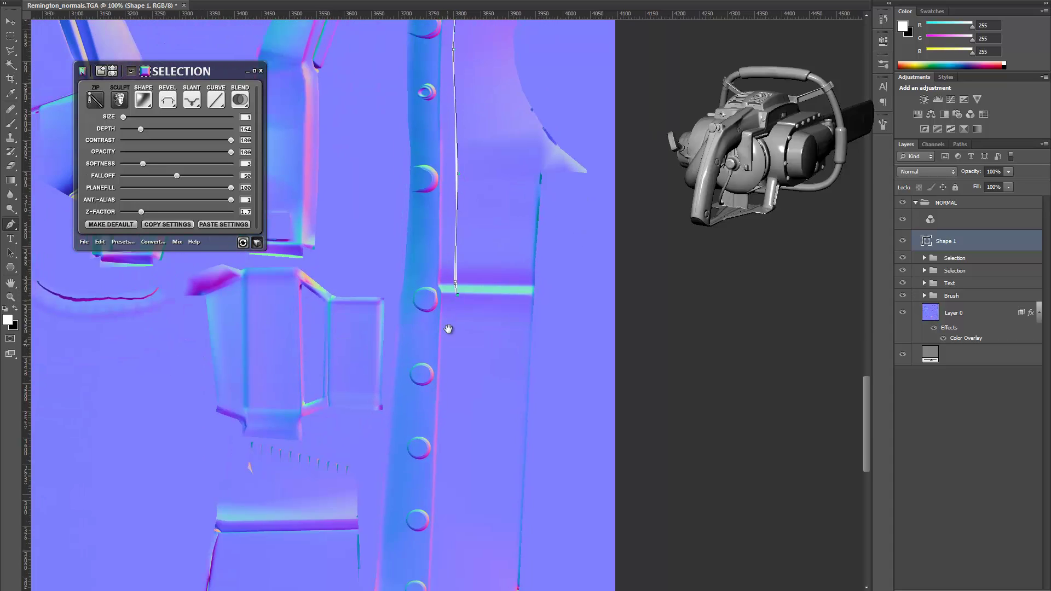
{"action": "left_click", "coordinate": [451, 427]}
{"action": "scroll", "coordinate": [451, 428], "scroll_direction": "down", "scroll_amount": 4}
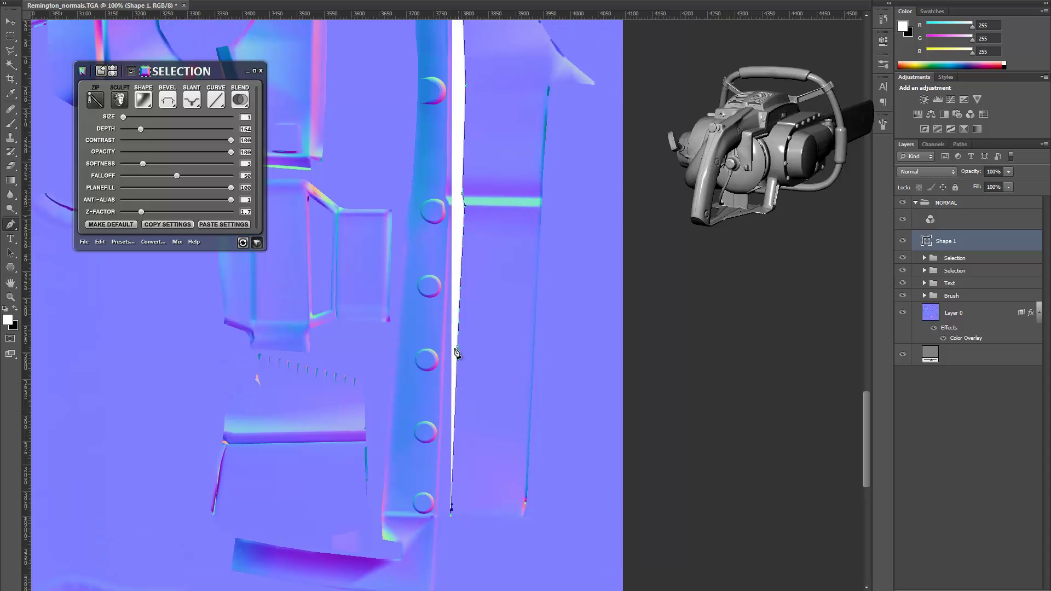
{"action": "scroll", "coordinate": [446, 464], "scroll_direction": "up", "scroll_amount": 2}
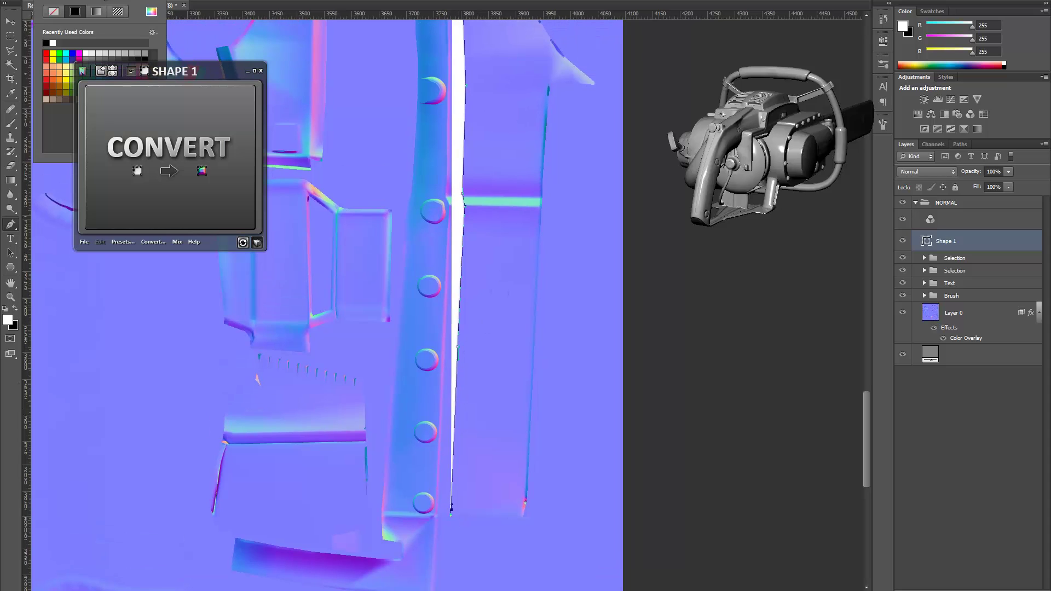
Step: Remove the fill of the pen shape and give it a thin white stroke
{"action": "left_click", "coordinate": [57, 13]}
{"action": "left_click", "coordinate": [144, 1]}
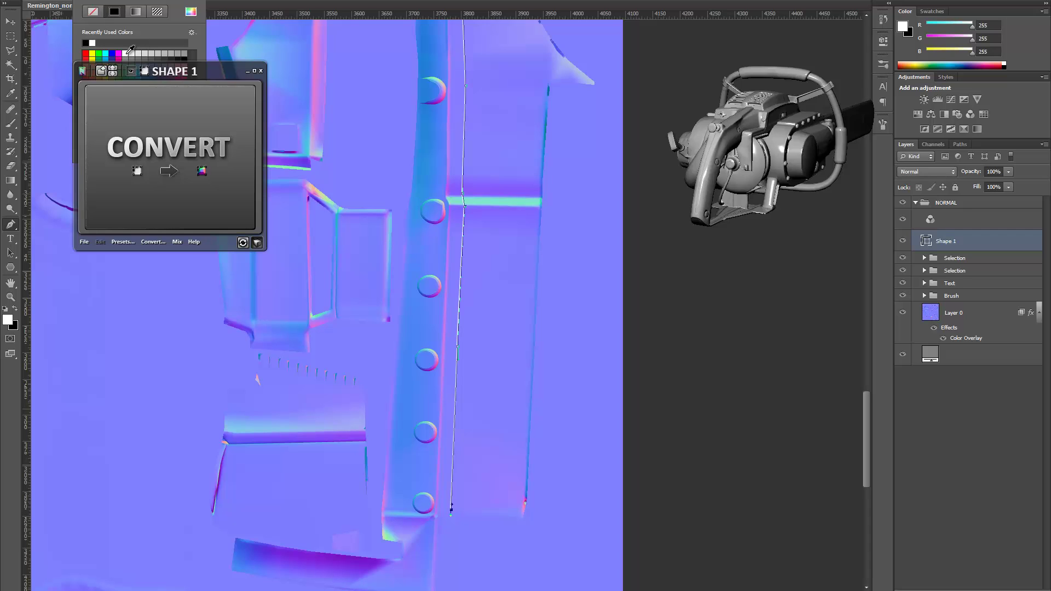
{"action": "left_click", "coordinate": [347, 40]}
{"action": "scroll", "coordinate": [418, 262], "scroll_direction": "up", "scroll_amount": 3}
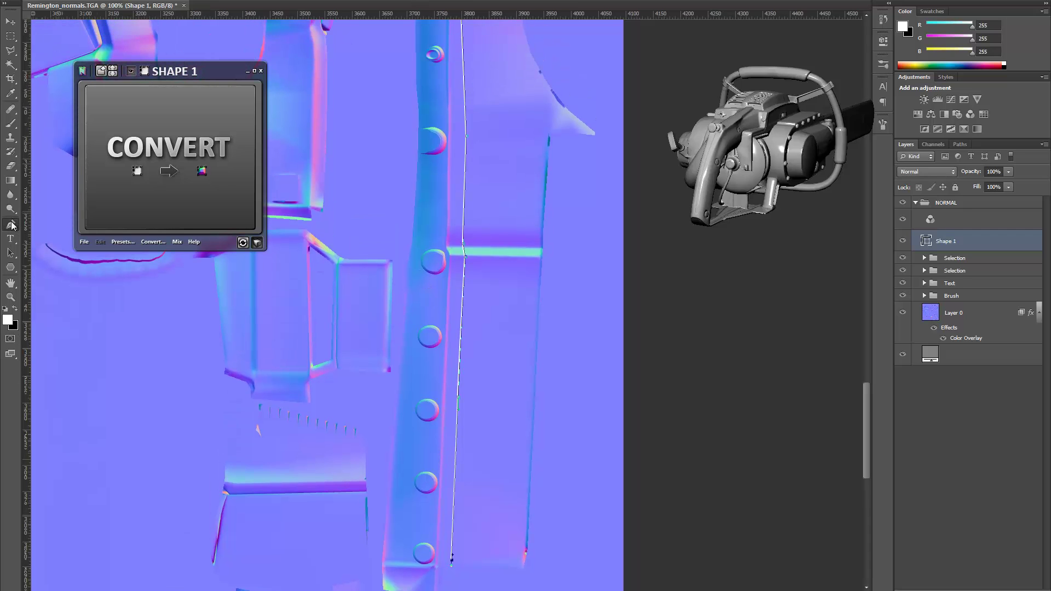
Step: Adjust the path's anchors just above and below the bright ridge with the Convert Point and Pen tools
{"action": "left_click", "coordinate": [12, 225]}
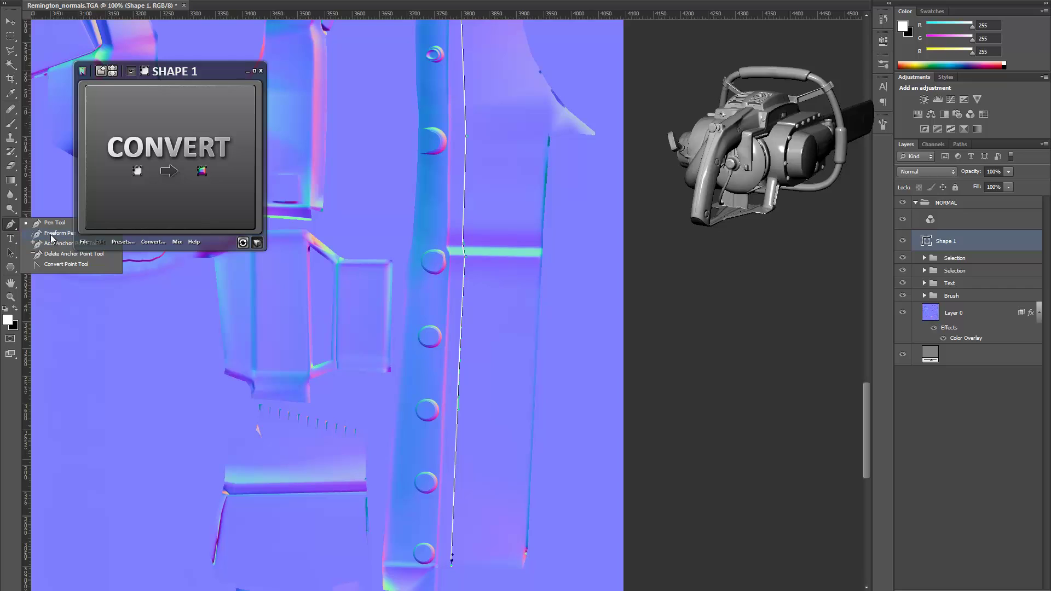
{"action": "left_click", "coordinate": [58, 266]}
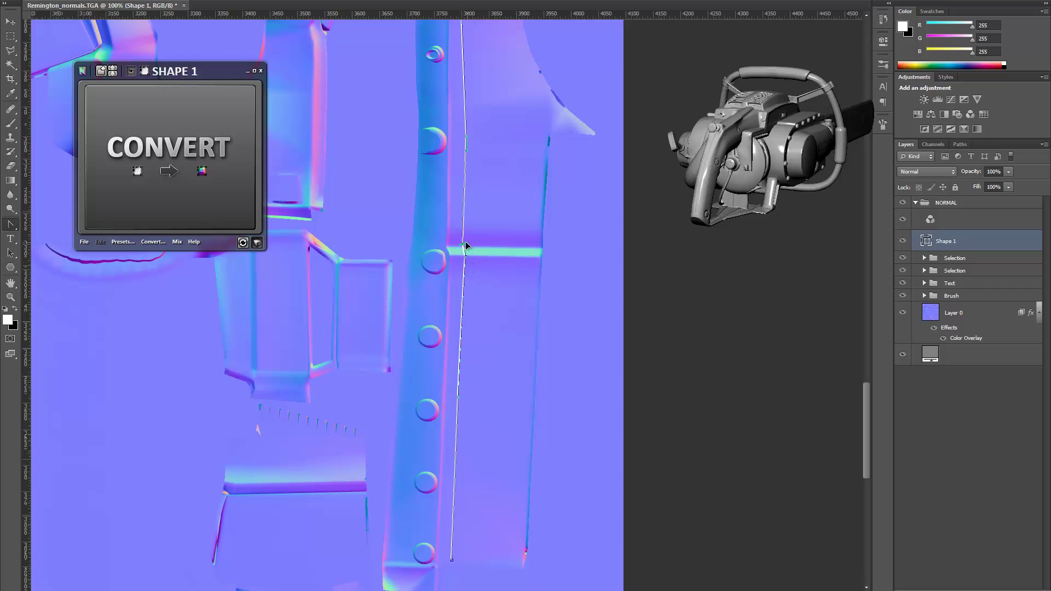
{"action": "left_click_drag", "start_coordinate": [463, 246], "coordinate": [465, 246]}
{"action": "key", "text": "p"}
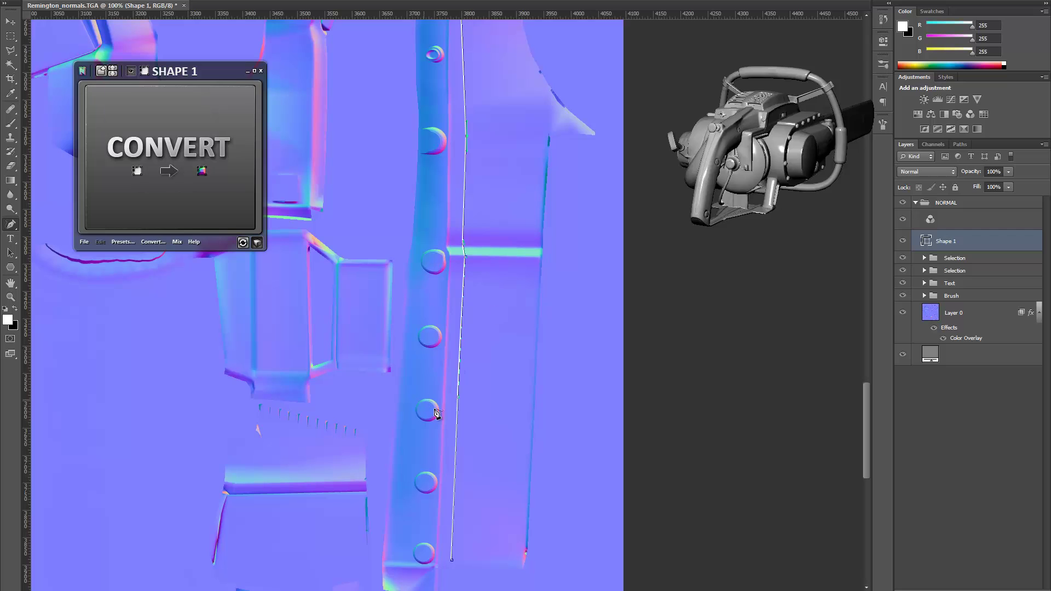
{"action": "key", "text": "z"}
{"action": "left_click", "coordinate": [469, 422]}
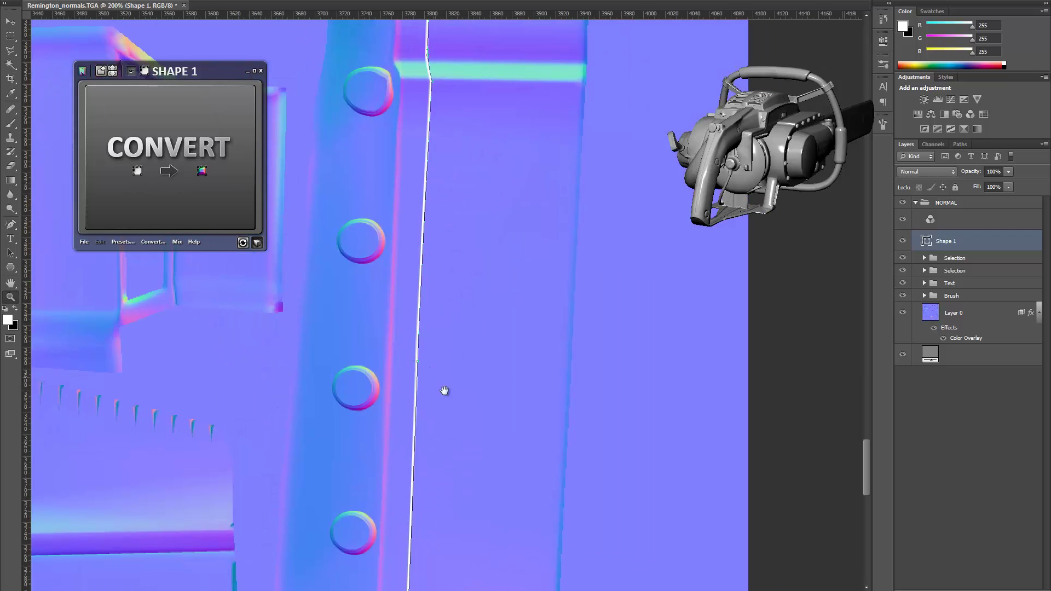
{"action": "key", "text": "p"}
{"action": "left_click_drag", "start_coordinate": [418, 363], "coordinate": [422, 369]}
{"action": "scroll", "coordinate": [457, 263], "scroll_direction": "up", "scroll_amount": 3}
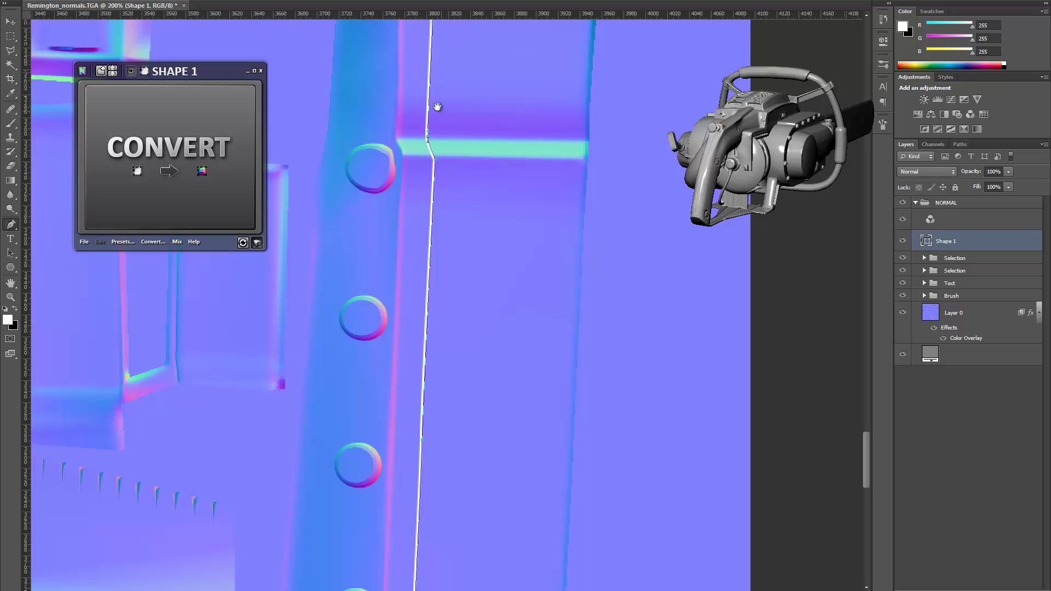
Step: Refine the path's anchors between the bright ridge and the rectangular notch so the line curves smoothly beside the rivets
{"action": "scroll", "coordinate": [434, 106], "scroll_direction": "up", "scroll_amount": 5}
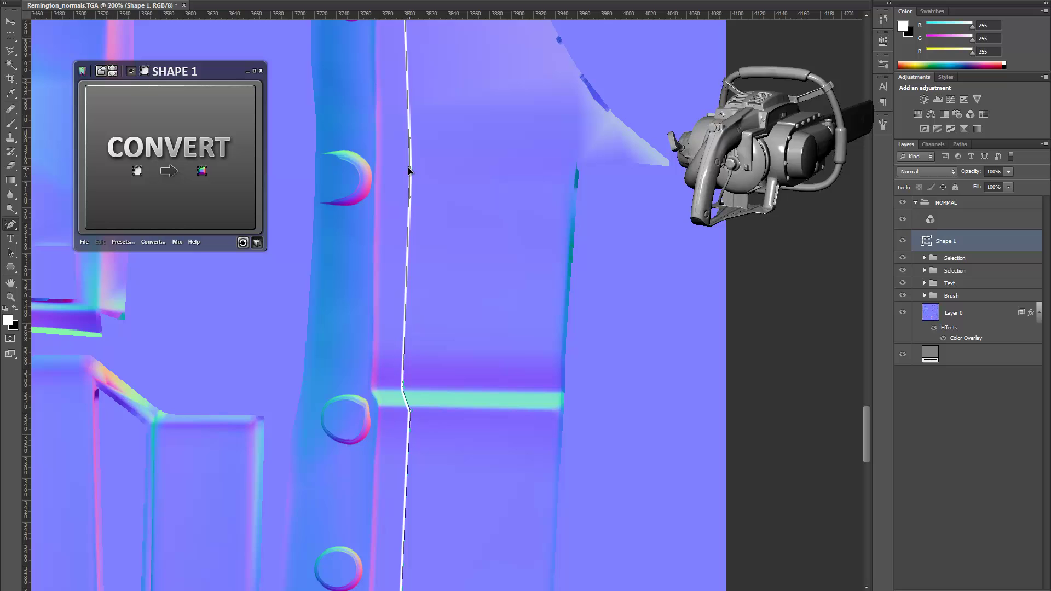
{"action": "left_click_drag", "start_coordinate": [425, 145], "coordinate": [428, 234]}
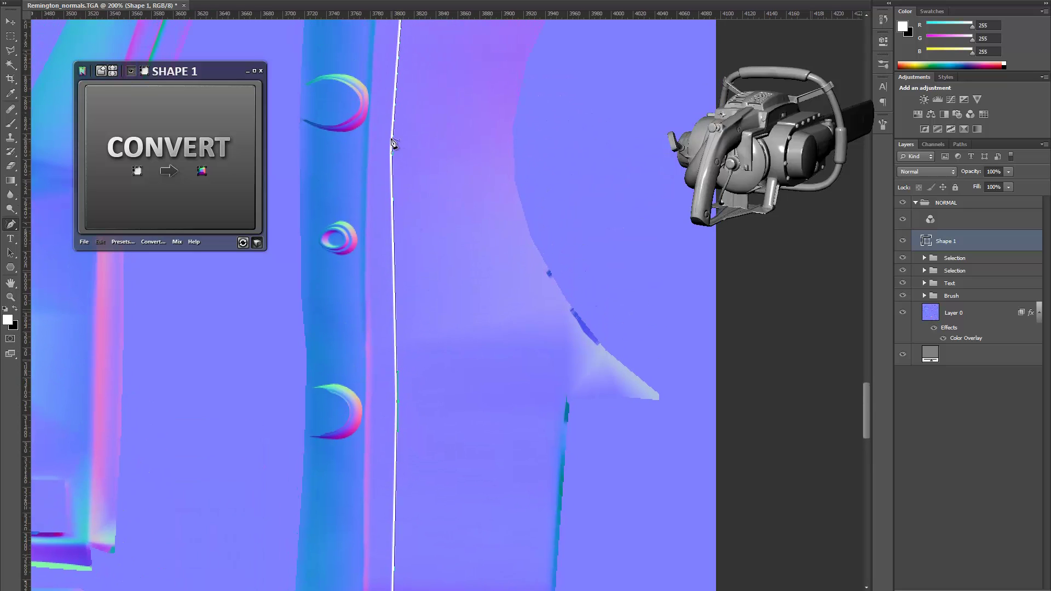
{"action": "left_click_drag", "start_coordinate": [392, 153], "coordinate": [438, 225]}
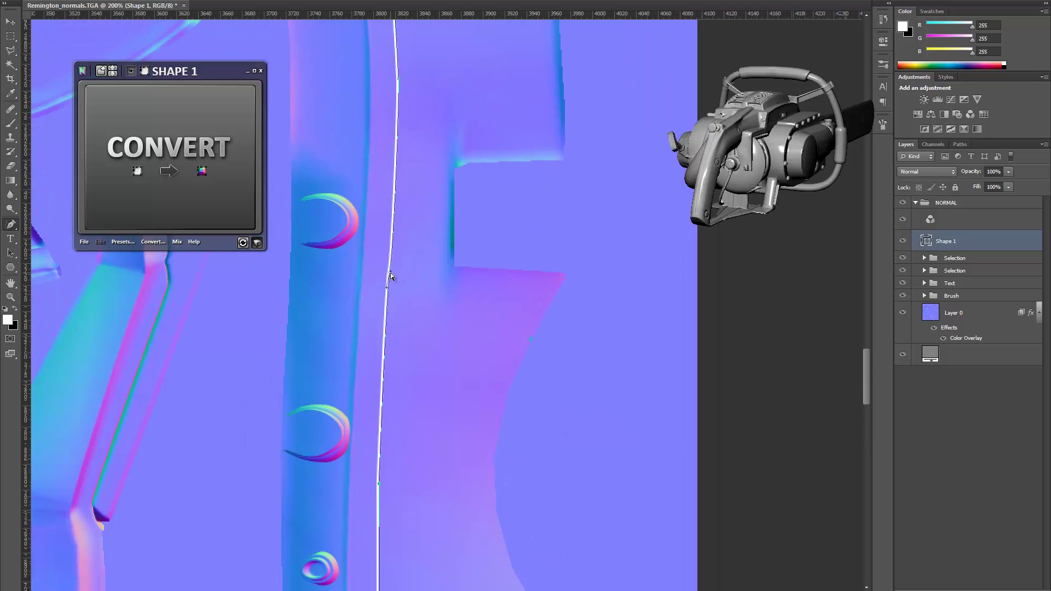
{"action": "left_click_drag", "start_coordinate": [391, 274], "coordinate": [392, 273]}
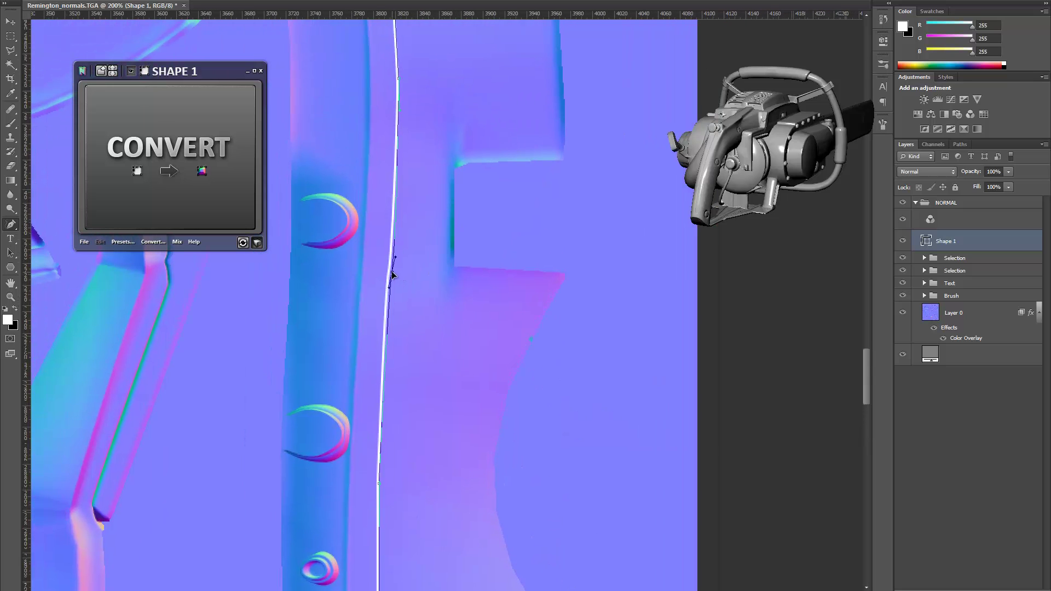
{"action": "left_click", "coordinate": [378, 483]}
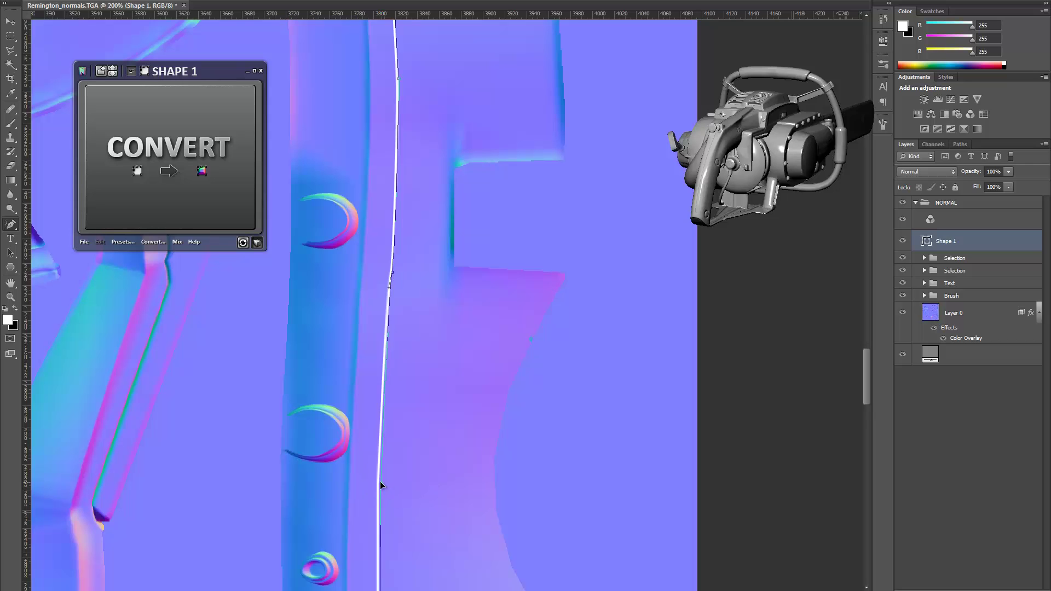
Step: Smooth the path's anchors above the rectangular notch, following the riveted strip toward the surface's upper end
{"action": "left_click_drag", "start_coordinate": [383, 319], "coordinate": [383, 396]}
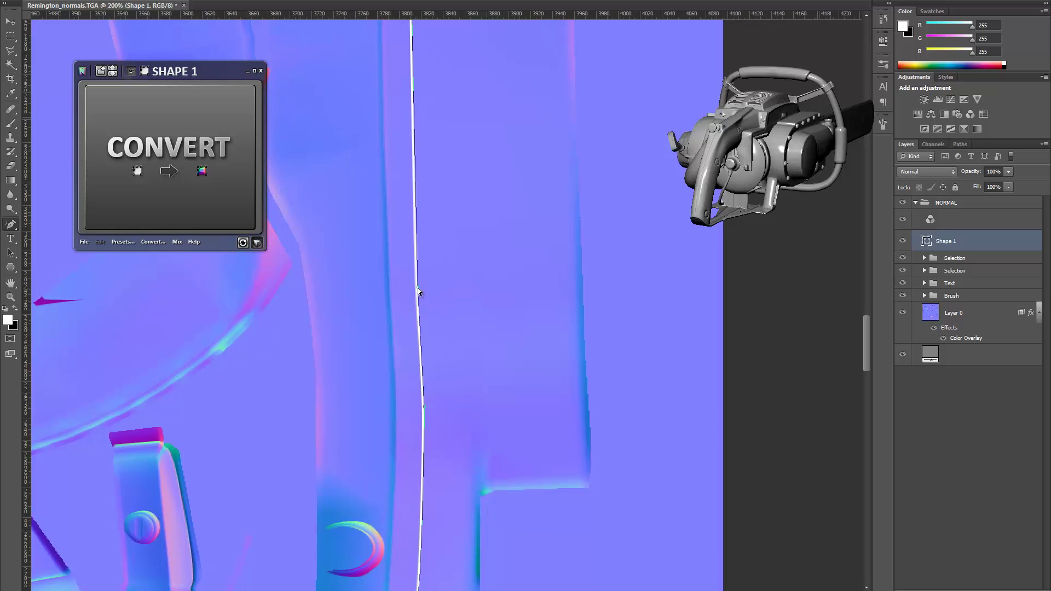
{"action": "left_click", "coordinate": [419, 287], "text": "ctrl"}
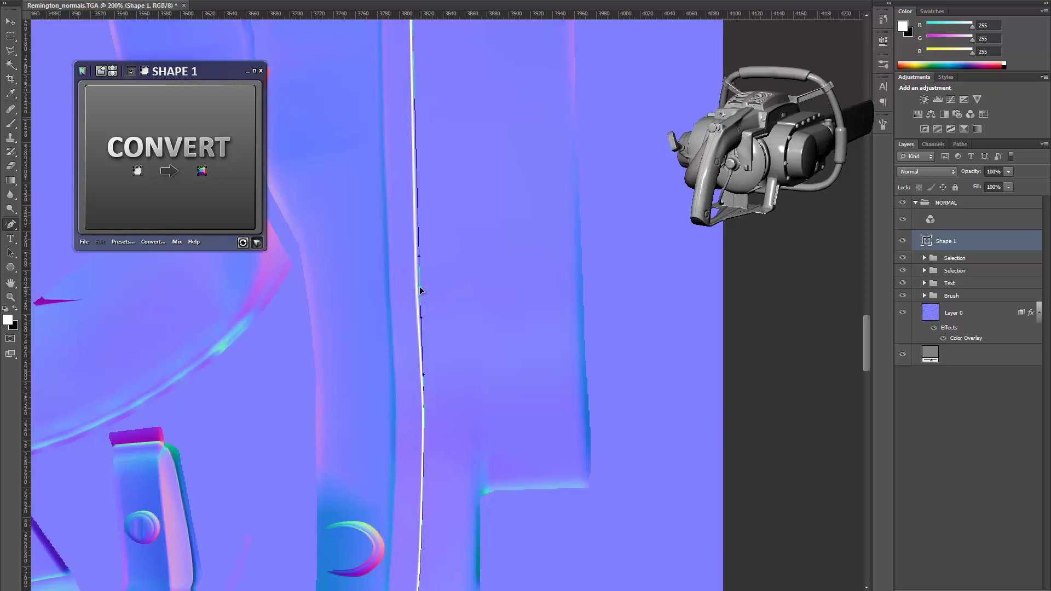
{"action": "left_click", "coordinate": [425, 407], "text": "ctrl"}
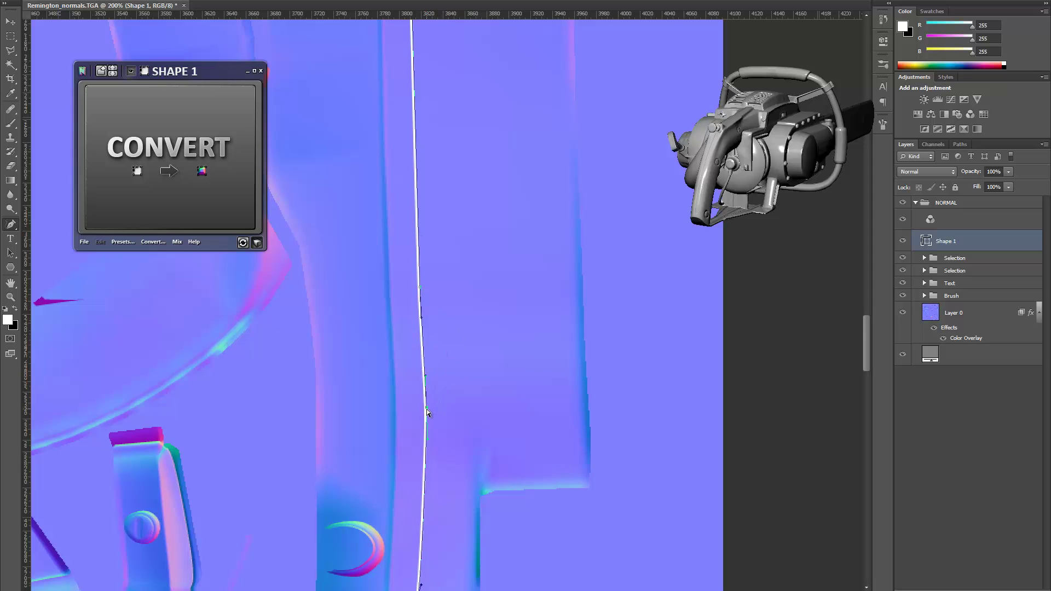
{"action": "left_click_drag", "start_coordinate": [407, 244], "coordinate": [415, 347]}
{"action": "left_click_drag", "start_coordinate": [453, 174], "coordinate": [436, 477]}
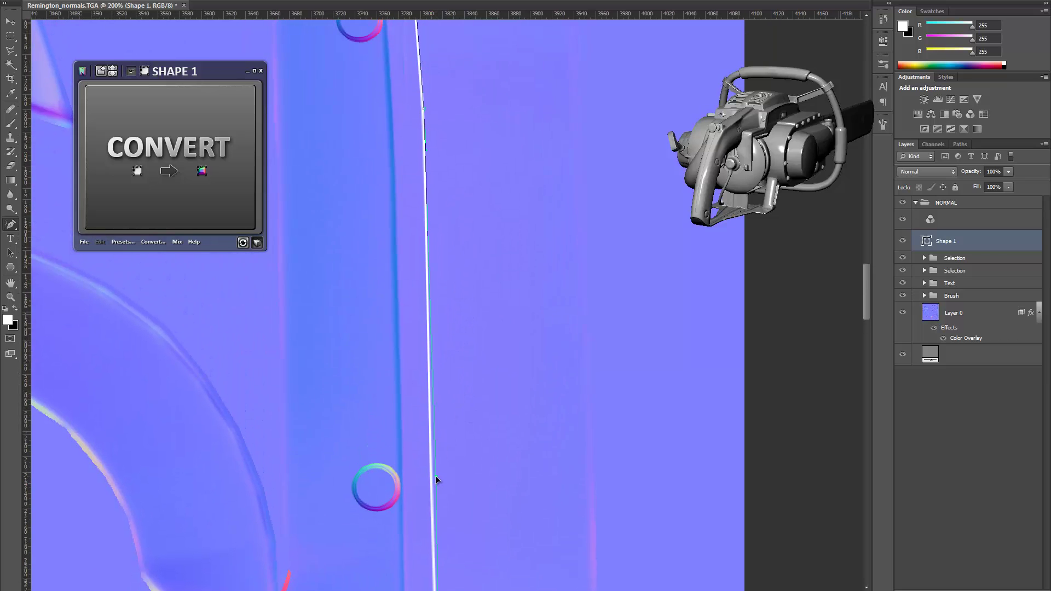
Step: Convert the finished seam shape into an nDo2 normal map layer
{"action": "left_click_drag", "start_coordinate": [403, 281], "coordinate": [434, 335]}
{"action": "left_click", "coordinate": [434, 335], "text": "alt"}
{"action": "left_click", "coordinate": [545, 331], "text": "alt"}
{"action": "left_click", "coordinate": [344, 387], "text": "alt"}
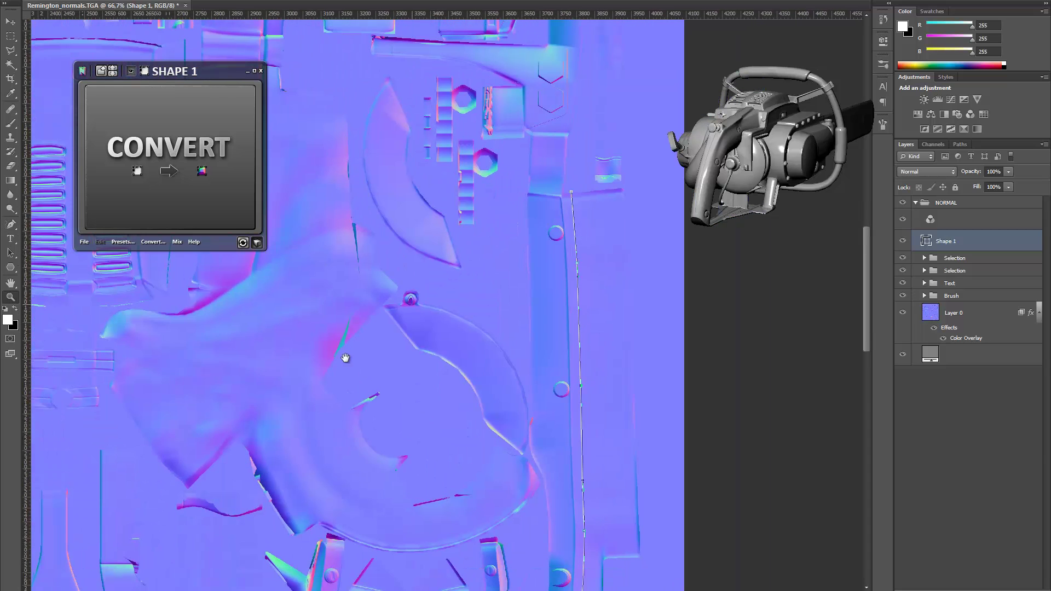
{"action": "left_click", "coordinate": [345, 357], "text": "alt"}
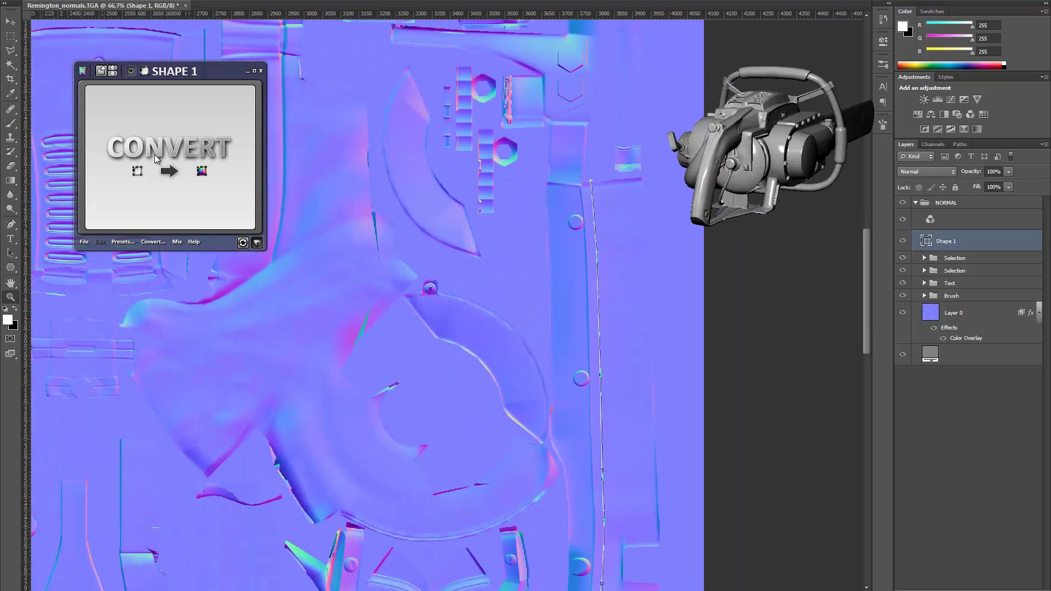
{"action": "left_click", "coordinate": [202, 170]}
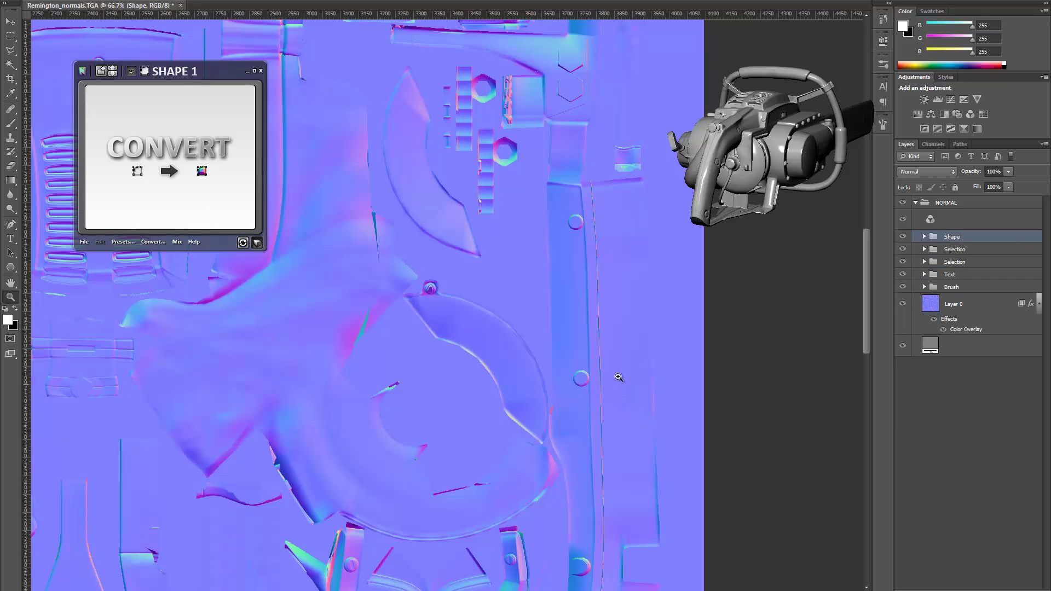
Step: Set the converted seam's anti-aliasing to 1 in nDo2
{"action": "scroll", "coordinate": [493, 328], "scroll_direction": "right", "scroll_amount": 3}
{"action": "left_click", "coordinate": [556, 377]}
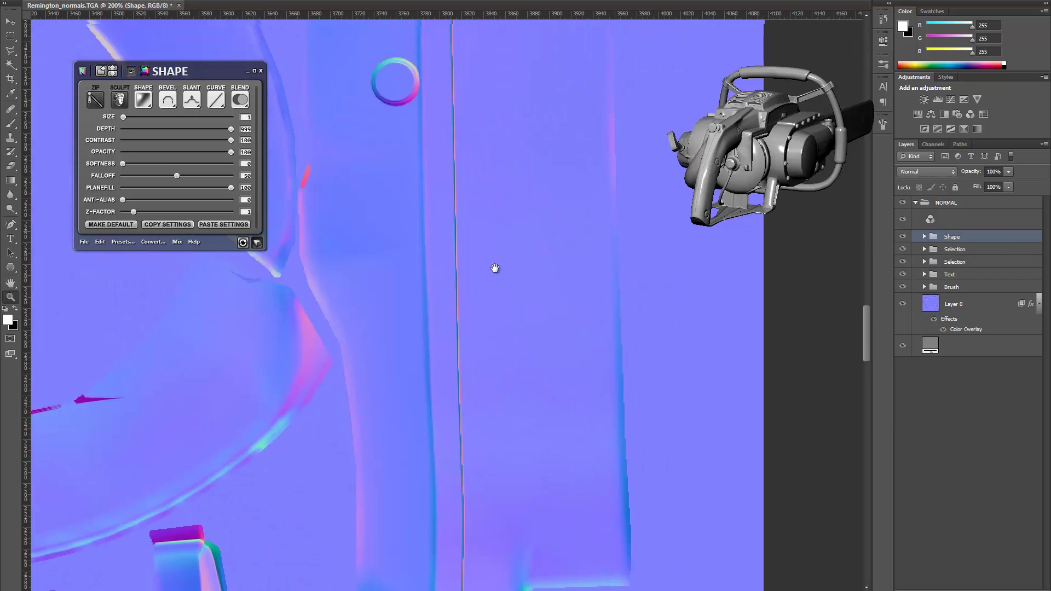
{"action": "scroll", "coordinate": [482, 304], "scroll_direction": "up", "scroll_amount": 5}
{"action": "scroll", "coordinate": [482, 304], "scroll_direction": "up", "scroll_amount": 3}
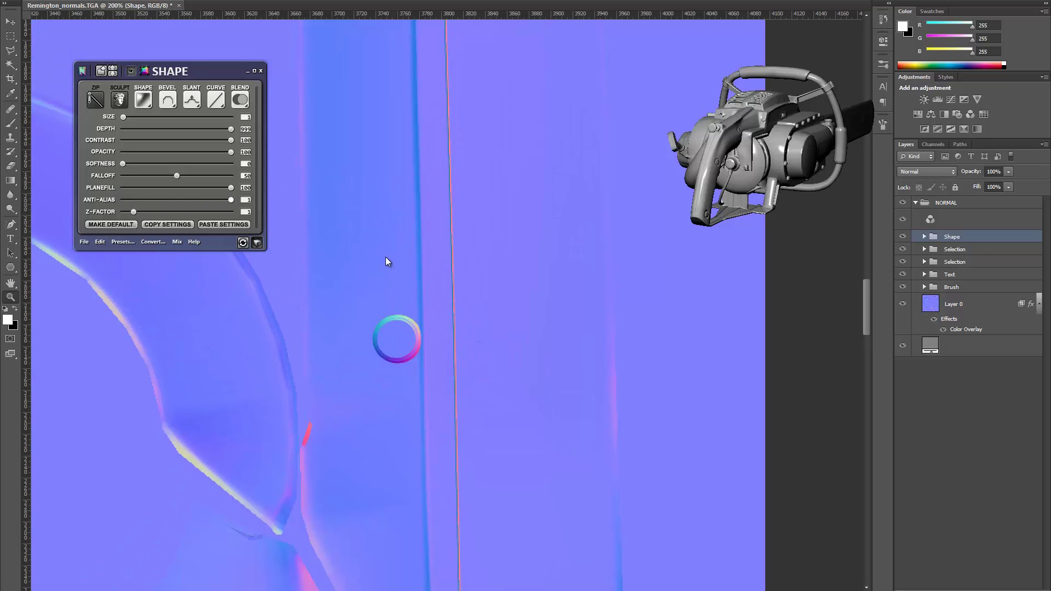
{"action": "scroll", "coordinate": [433, 149], "scroll_direction": "up", "scroll_amount": 6}
Step: Reposition and enlarge the 3D chainsaw preview, turning it to show the riveted side of the housing
{"action": "left_click_drag", "start_coordinate": [757, 176], "coordinate": [651, 284]}
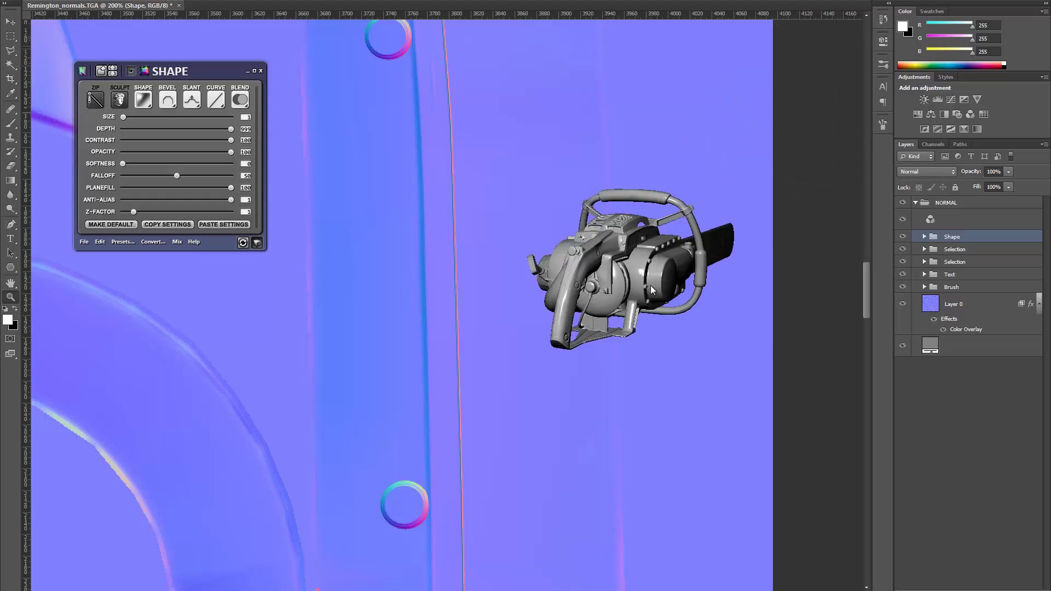
{"action": "scroll", "coordinate": [653, 330], "scroll_direction": "up", "scroll_amount": 5}
{"action": "left_click_drag", "start_coordinate": [684, 342], "coordinate": [531, 308]}
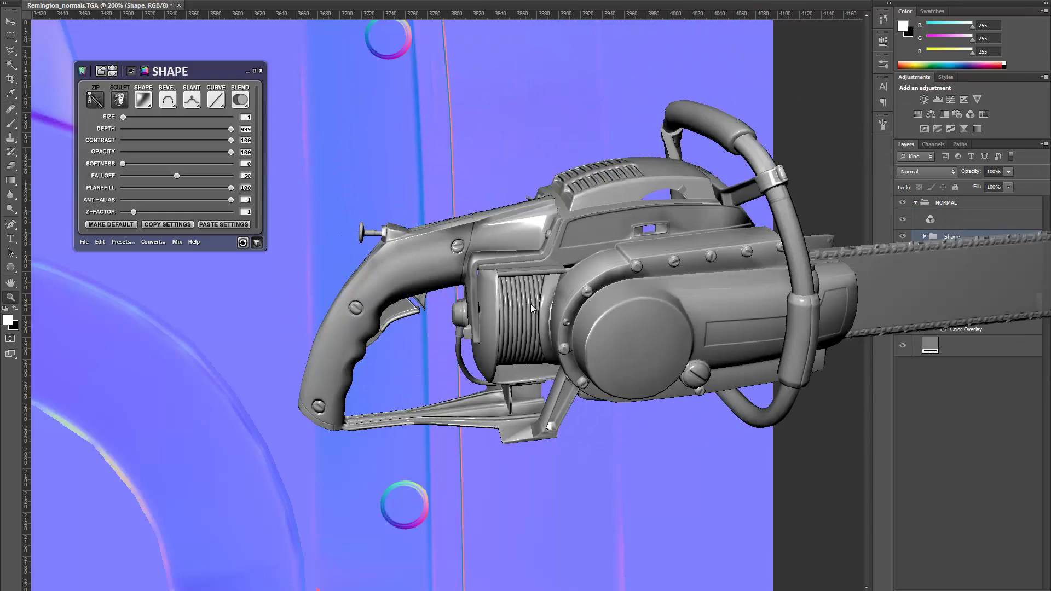
Step: Set the seam's bevel to Outer and its slant to Down
{"action": "left_click", "coordinate": [167, 100]}
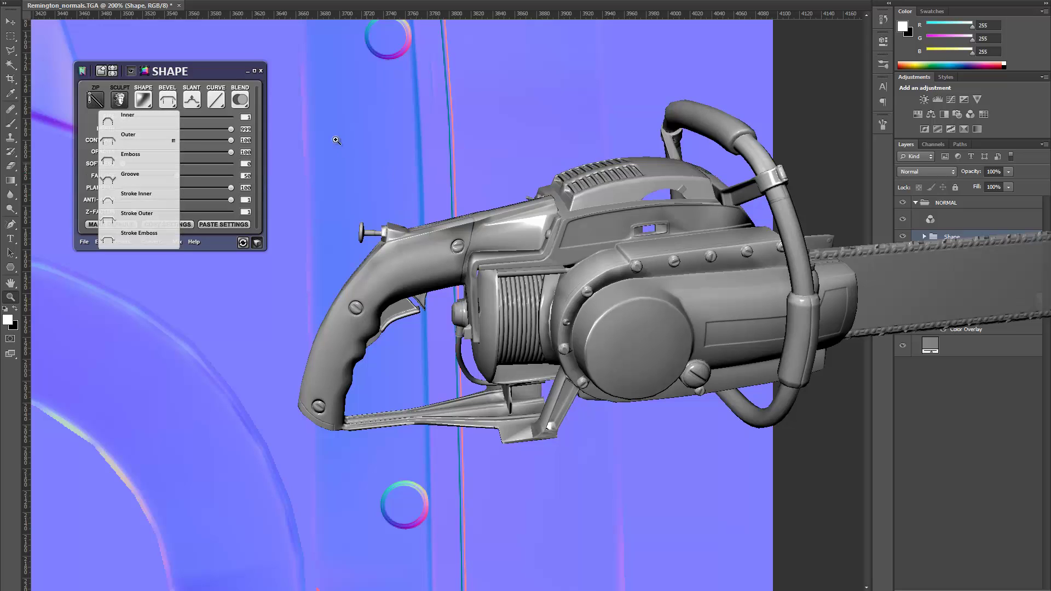
{"action": "left_click", "coordinate": [144, 141]}
{"action": "left_click", "coordinate": [191, 99]}
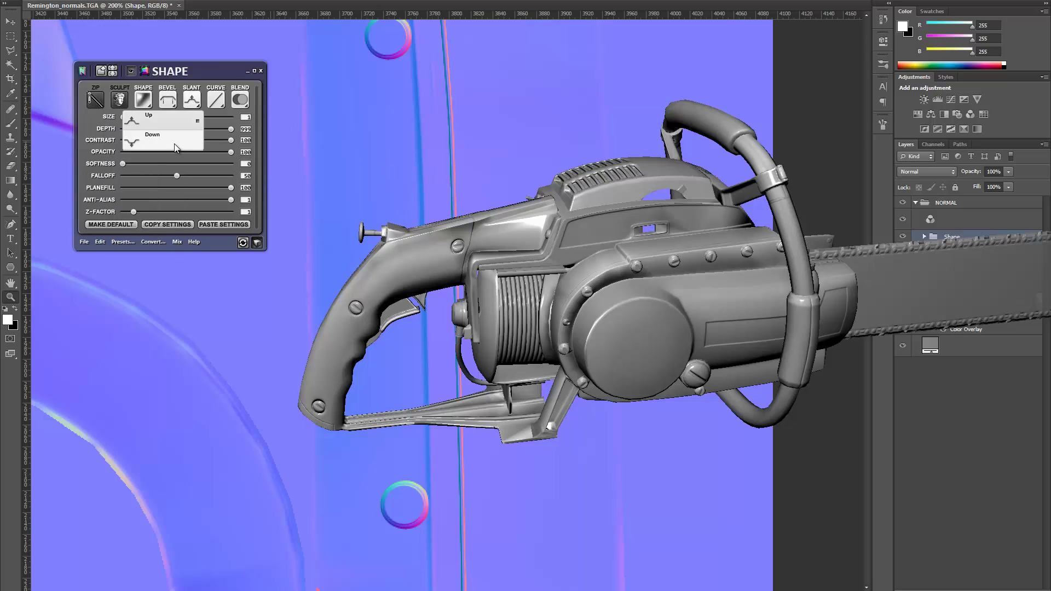
{"action": "left_click", "coordinate": [157, 141]}
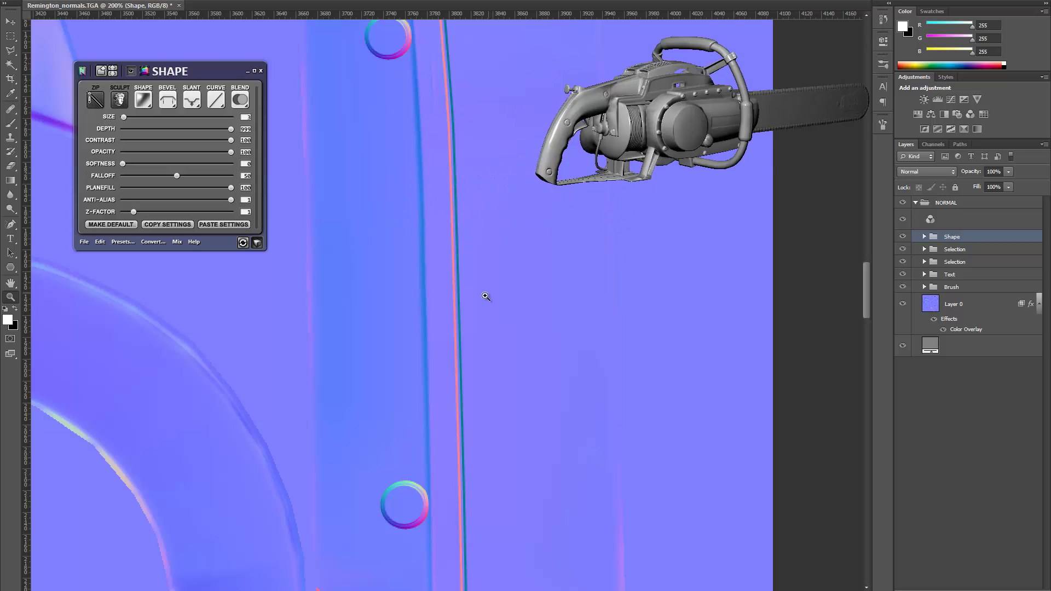
Step: Try the Overlay and Soft light blend modes on the seam where it crosses the green horizontal band
{"action": "scroll", "coordinate": [485, 296], "scroll_direction": "down", "scroll_amount": 2, "text": "alt"}
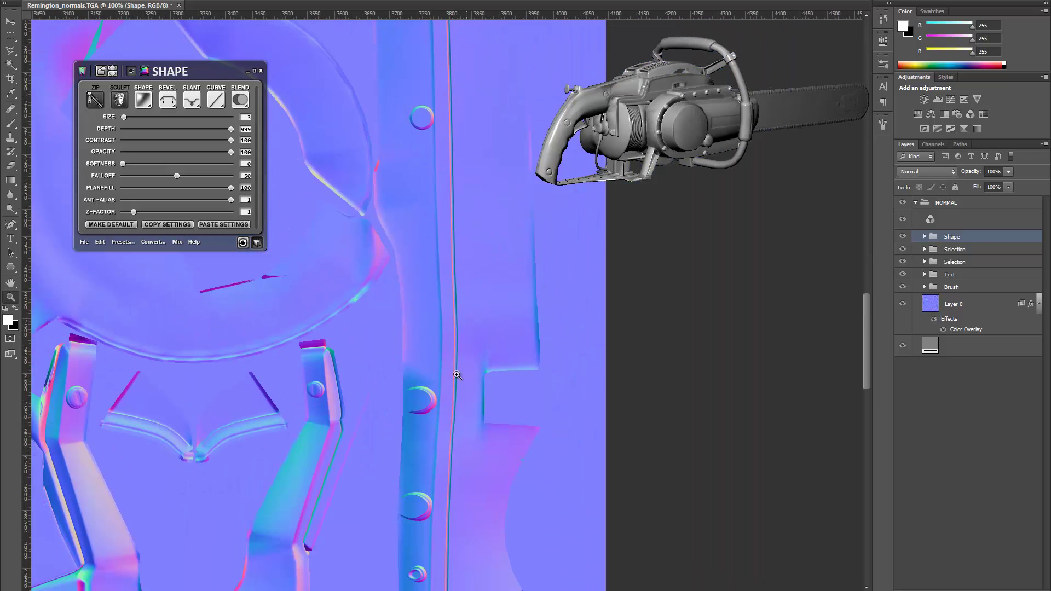
{"action": "left_click_drag", "start_coordinate": [446, 404], "coordinate": [435, 303]}
{"action": "left_click_drag", "start_coordinate": [432, 484], "coordinate": [437, 350]}
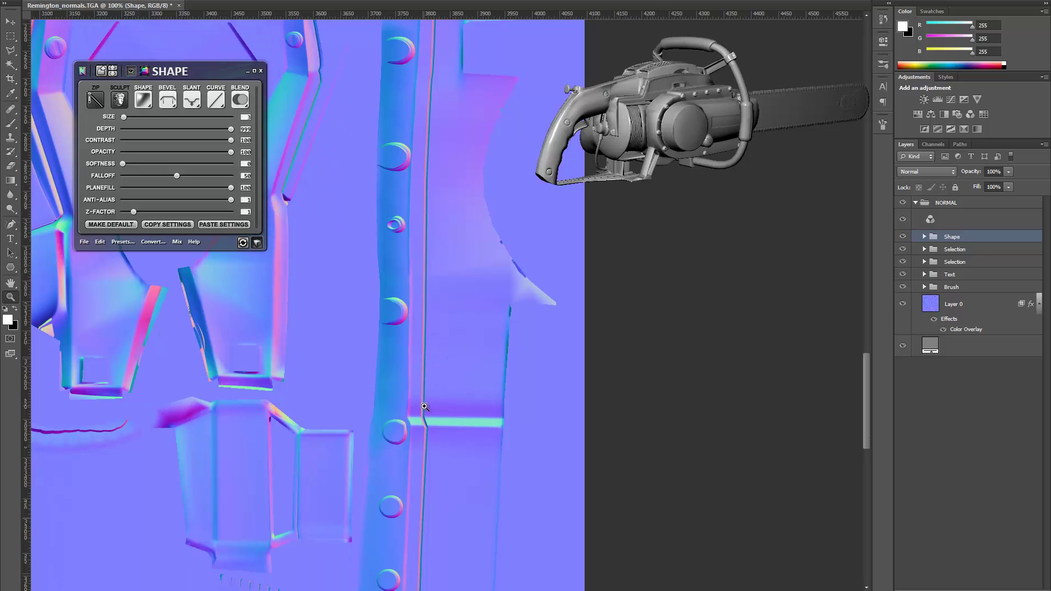
{"action": "left_click_drag", "start_coordinate": [584, 453], "coordinate": [304, 290]}
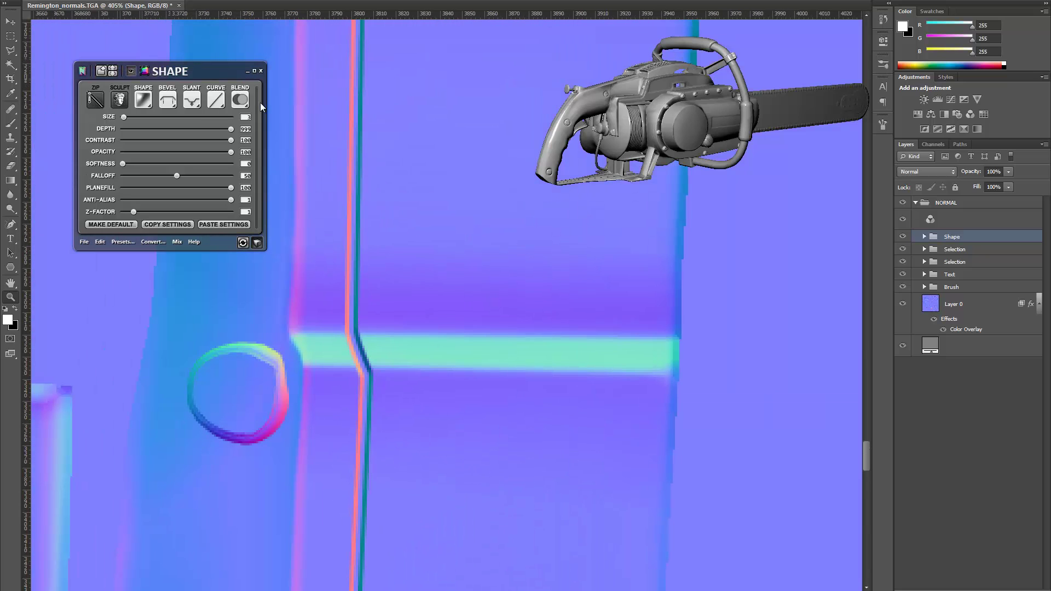
{"action": "left_click", "coordinate": [243, 100]}
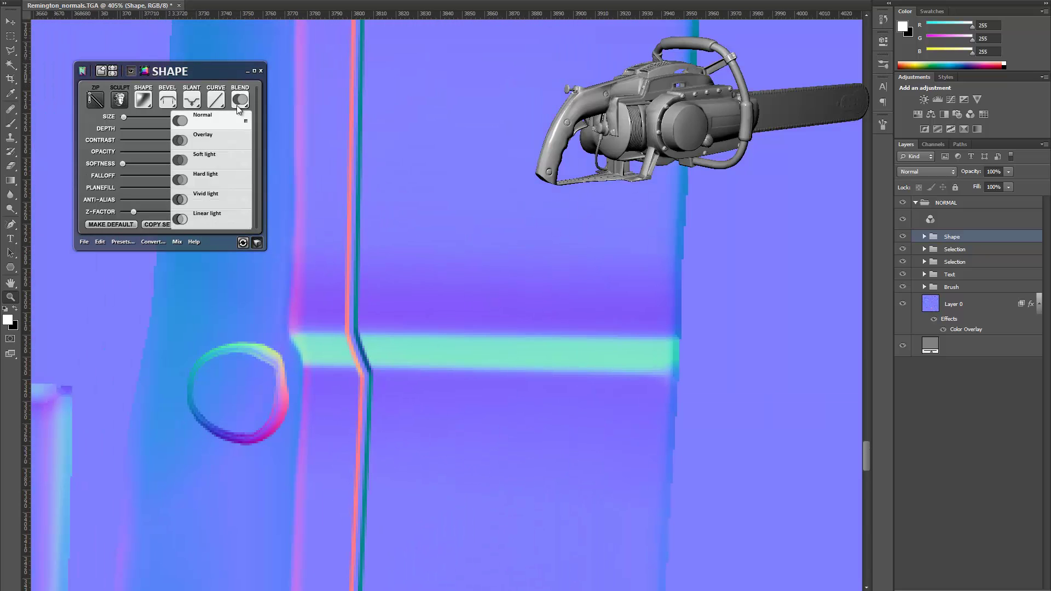
{"action": "left_click", "coordinate": [227, 142]}
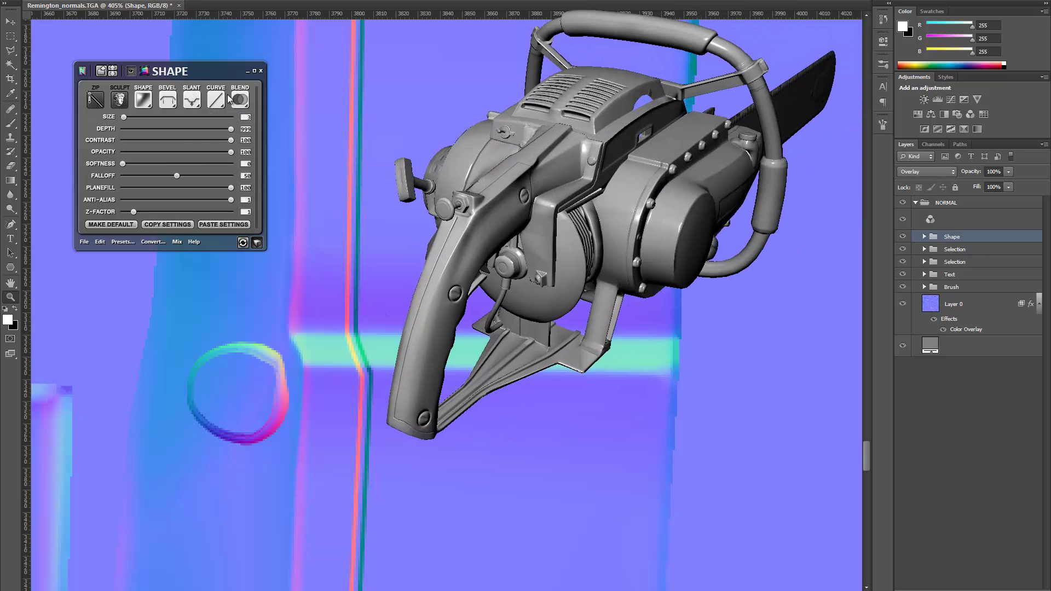
{"action": "left_click", "coordinate": [244, 104]}
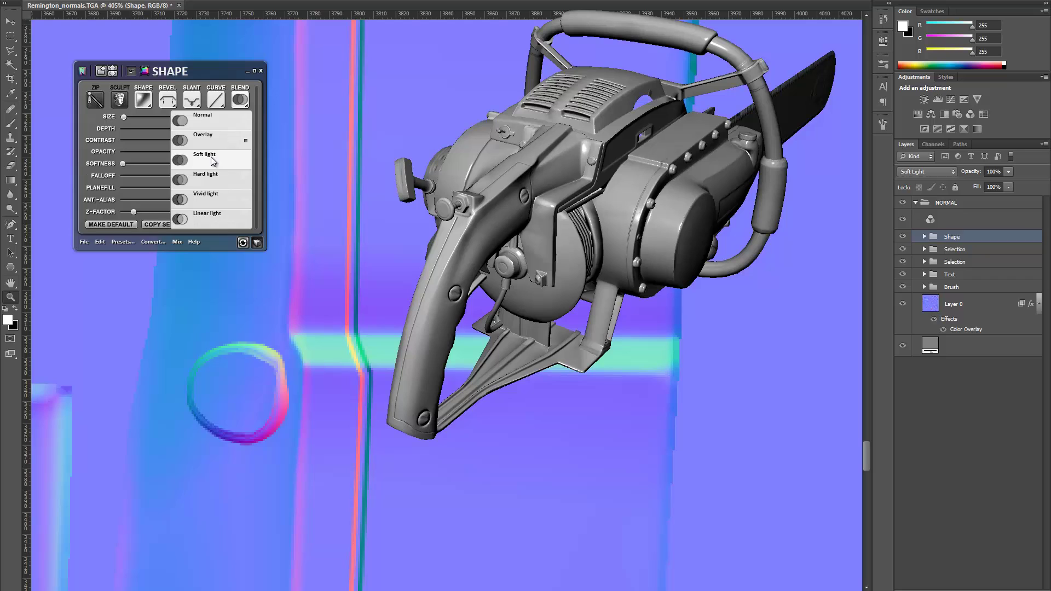
{"action": "left_click", "coordinate": [213, 159]}
Step: Set the seam's blend mode to Hard light and its softness to 2 in nDo2
{"action": "left_click", "coordinate": [237, 101]}
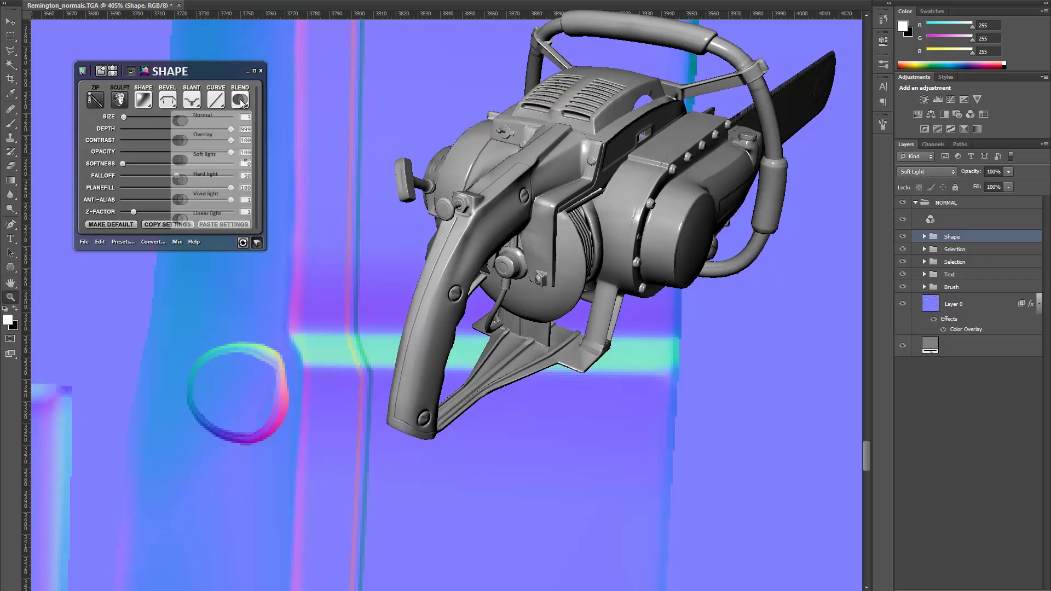
{"action": "left_click", "coordinate": [225, 176]}
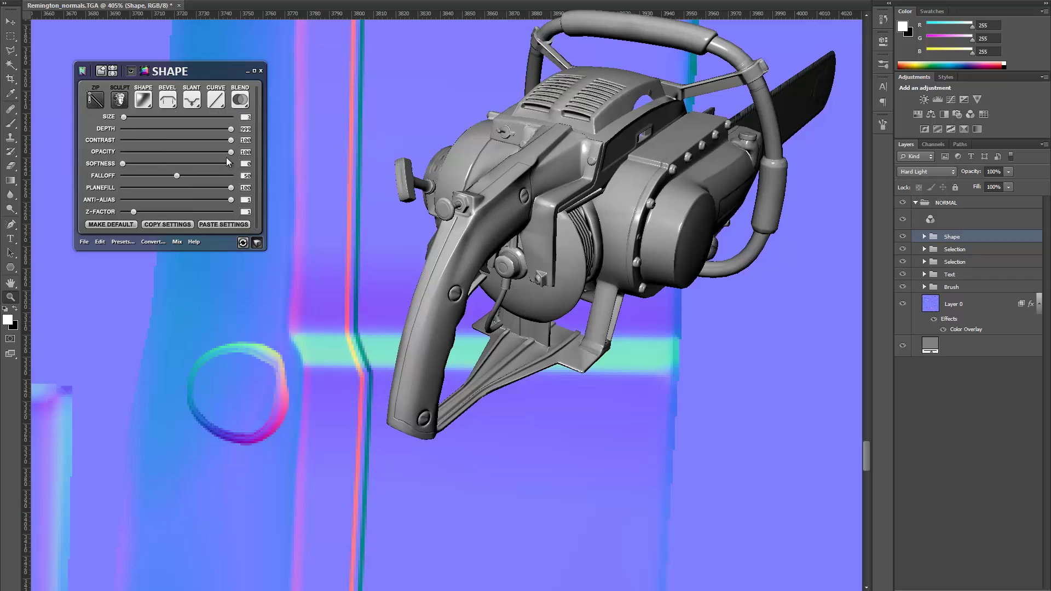
{"action": "left_click", "coordinate": [241, 101]}
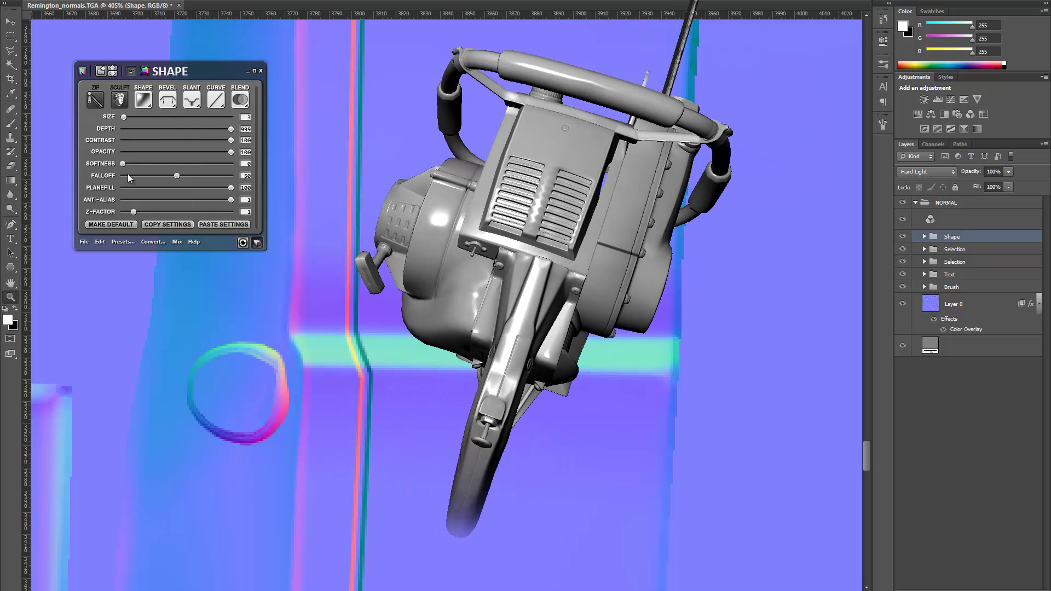
{"action": "left_click_drag", "start_coordinate": [123, 164], "coordinate": [136, 165]}
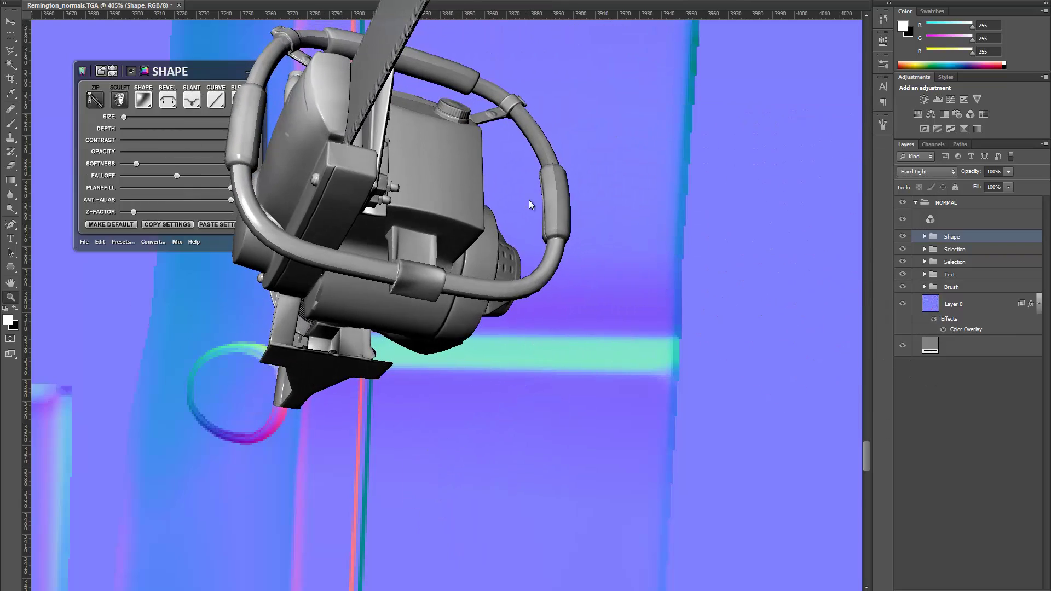
Step: Examine the softened seam along the riveted strip down to its lower end, and check the housing from the front in the 3D preview
{"action": "left_click", "coordinate": [289, 415], "text": "alt"}
{"action": "left_click", "coordinate": [336, 350], "text": "alt"}
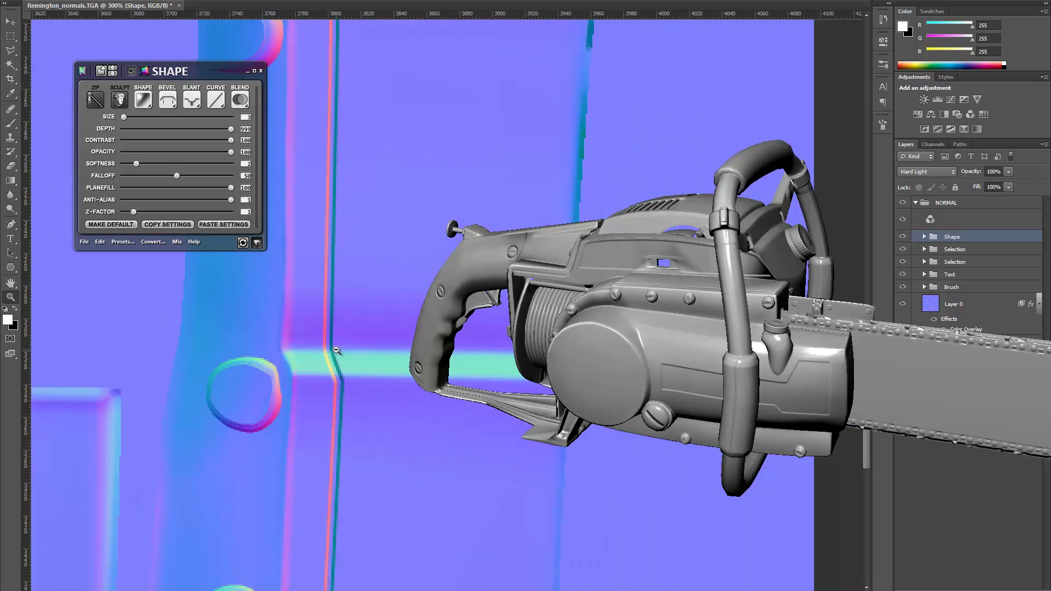
{"action": "left_click", "coordinate": [336, 351], "text": "alt"}
{"action": "left_click", "coordinate": [337, 350], "text": "alt"}
{"action": "key", "text": "v"}
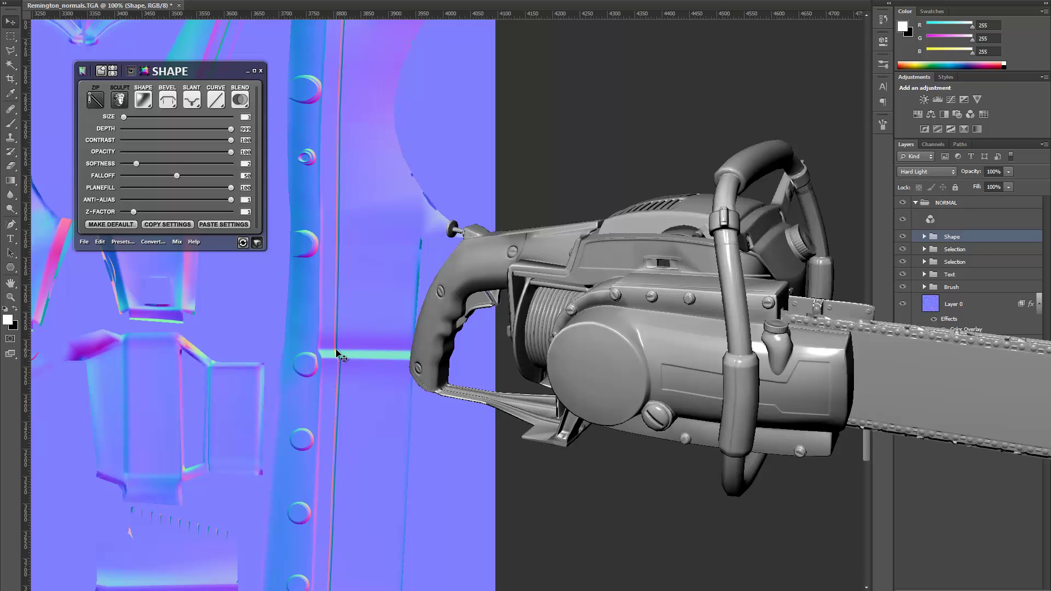
{"action": "left_click_drag", "start_coordinate": [644, 296], "coordinate": [592, 361]}
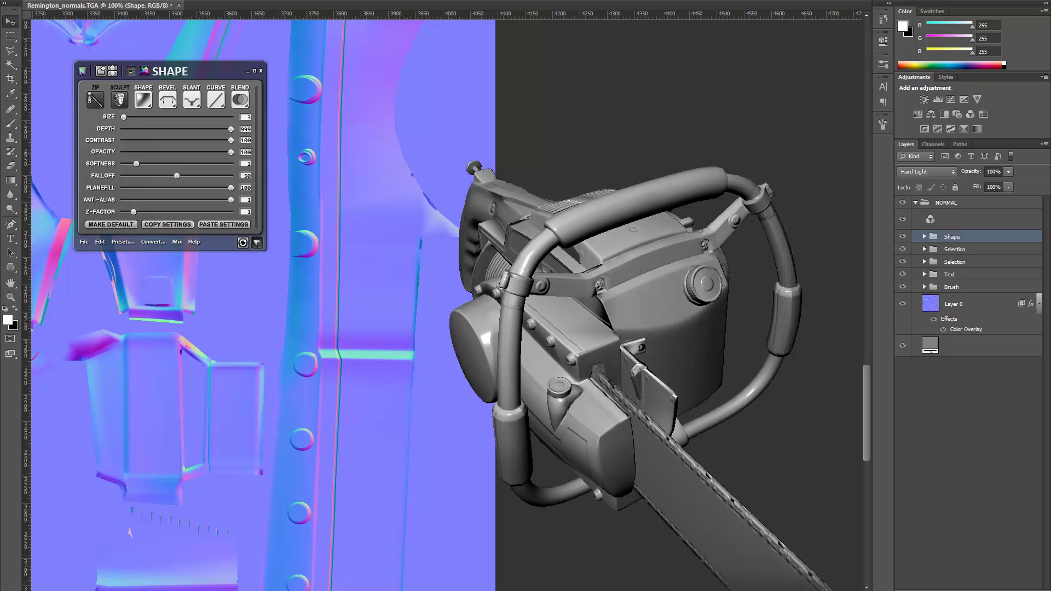
{"action": "left_click_drag", "start_coordinate": [391, 119], "coordinate": [299, 292]}
{"action": "key", "text": "z"}
{"action": "left_click", "coordinate": [299, 292]}
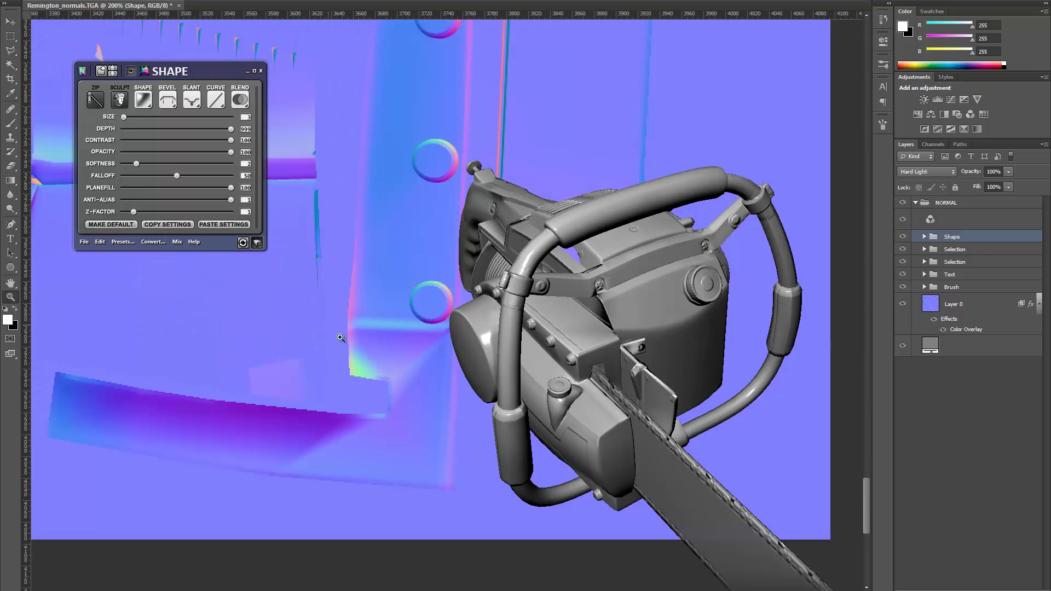
{"action": "left_click_drag", "start_coordinate": [382, 384], "coordinate": [323, 394]}
{"action": "left_click_drag", "start_coordinate": [363, 342], "coordinate": [340, 370]}
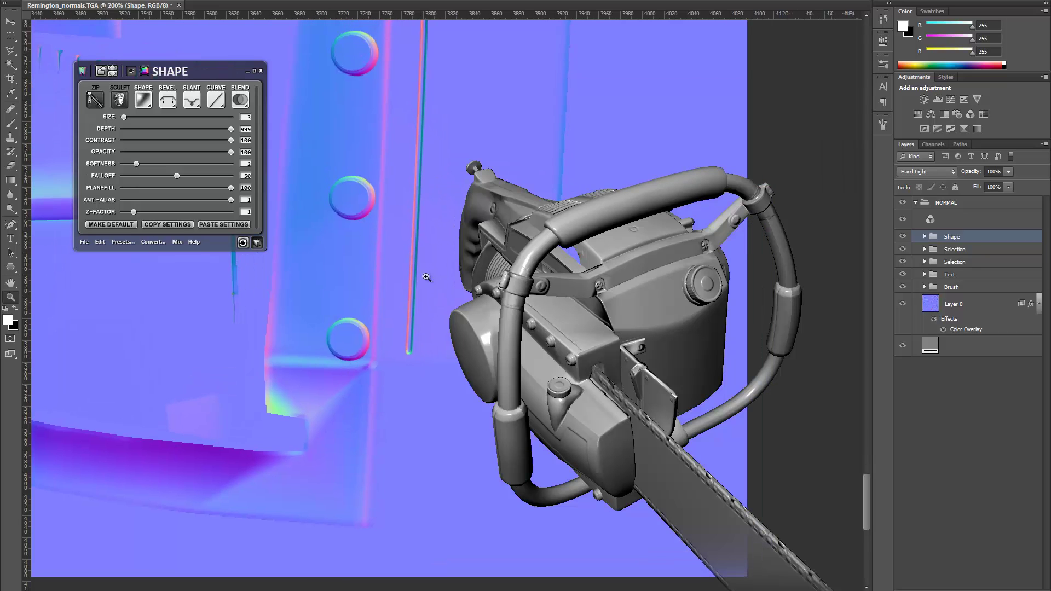
Step: Paint a straight white line about 70 px long on a new layer, from the notch corner across the bolted strip's lower end
{"action": "key", "text": "v"}
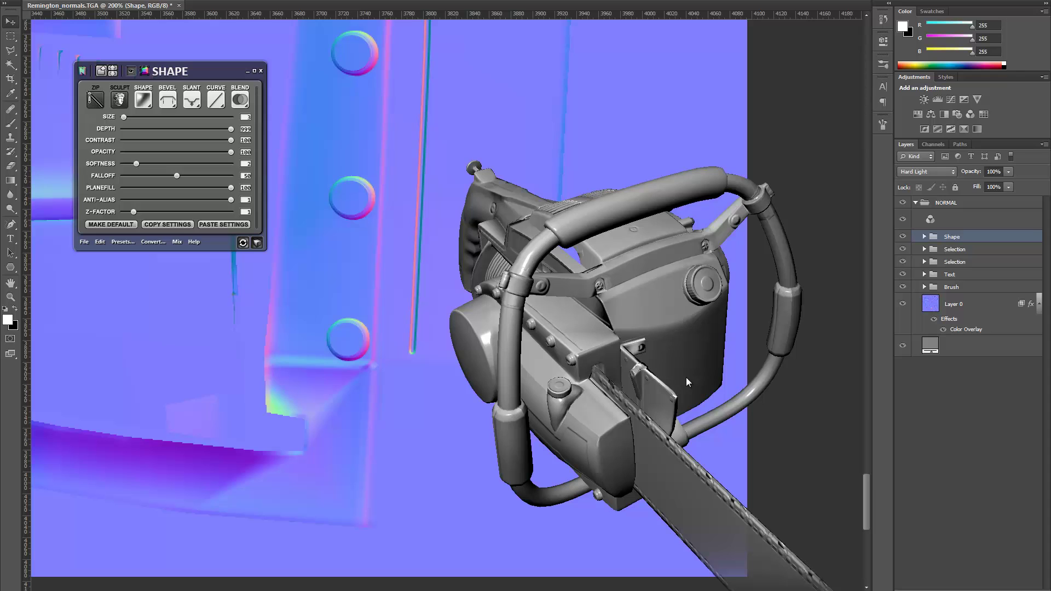
{"action": "left_click_drag", "start_coordinate": [580, 369], "coordinate": [522, 229]}
{"action": "middle_click_drag", "start_coordinate": [591, 278], "coordinate": [702, 182]}
{"action": "right_click_drag", "start_coordinate": [702, 183], "coordinate": [550, 68]}
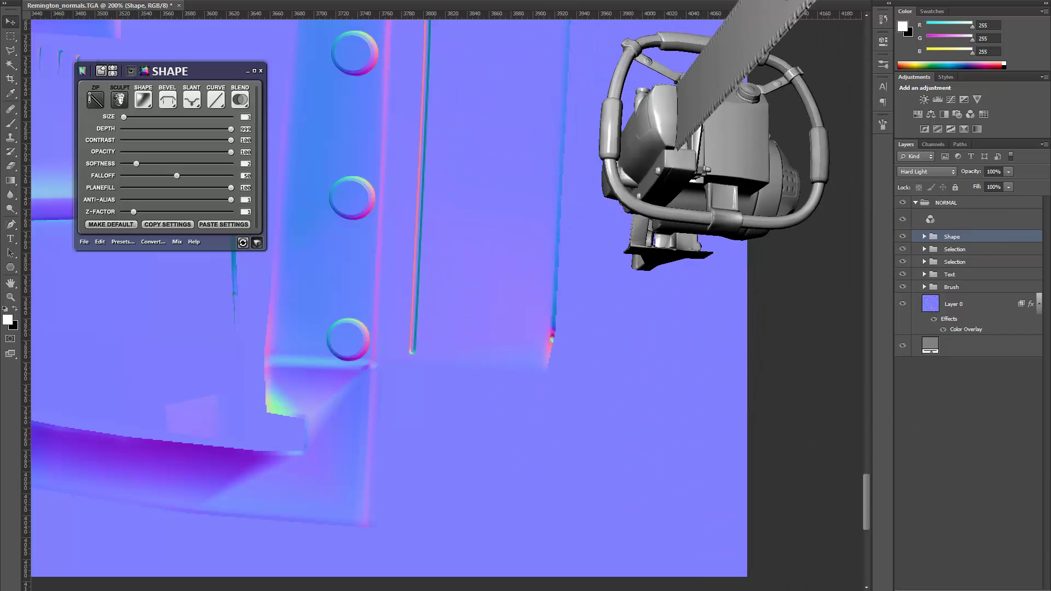
{"action": "left_click_drag", "start_coordinate": [490, 258], "coordinate": [562, 301]}
{"action": "key", "text": "z"}
{"action": "left_click", "coordinate": [502, 380], "text": "alt"}
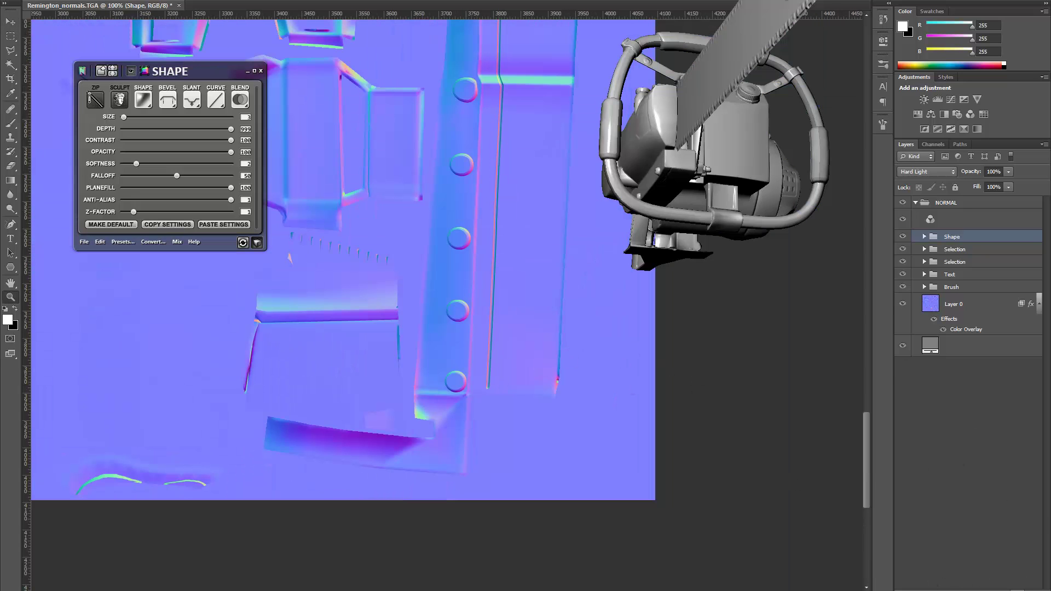
{"action": "key", "text": "ctrl+shift+alt+n"}
{"action": "key", "text": "b"}
{"action": "key", "text": "z"}
{"action": "left_click", "coordinate": [507, 407]}
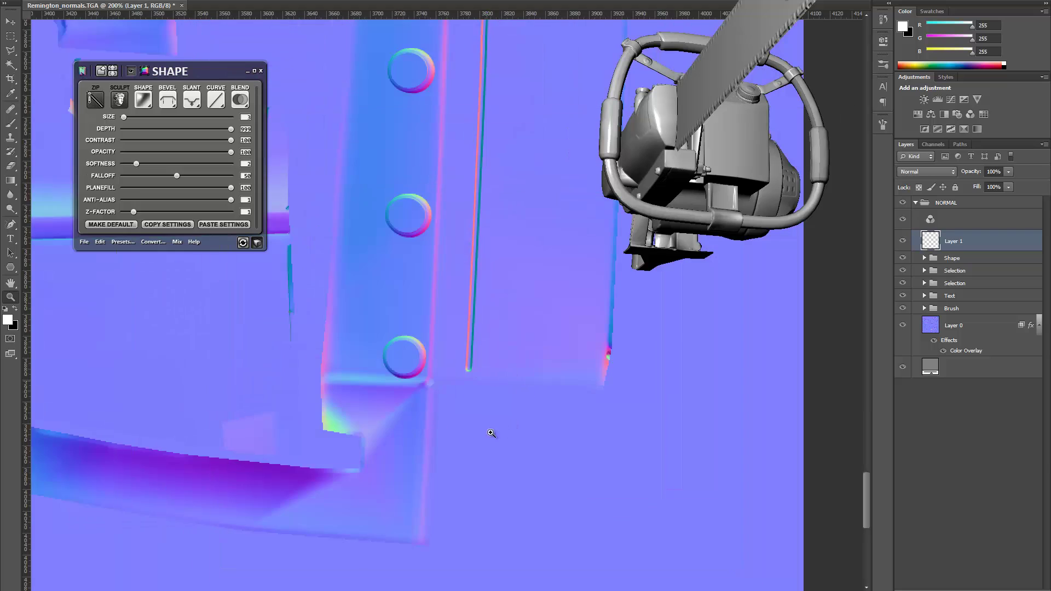
{"action": "left_click", "coordinate": [463, 335]}
{"action": "key", "text": "b"}
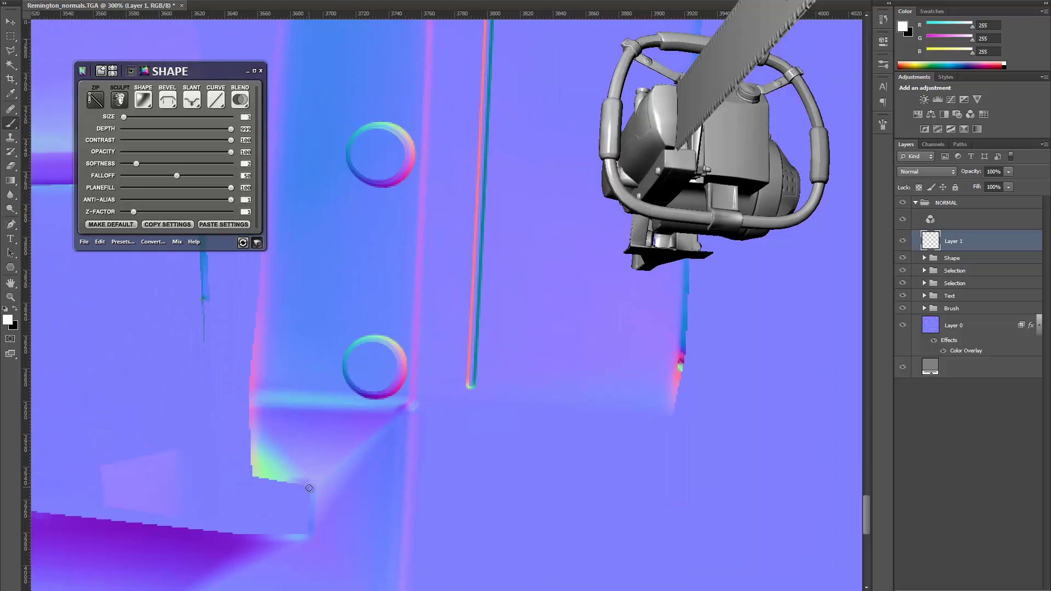
{"action": "left_click", "coordinate": [421, 484], "text": "shift"}
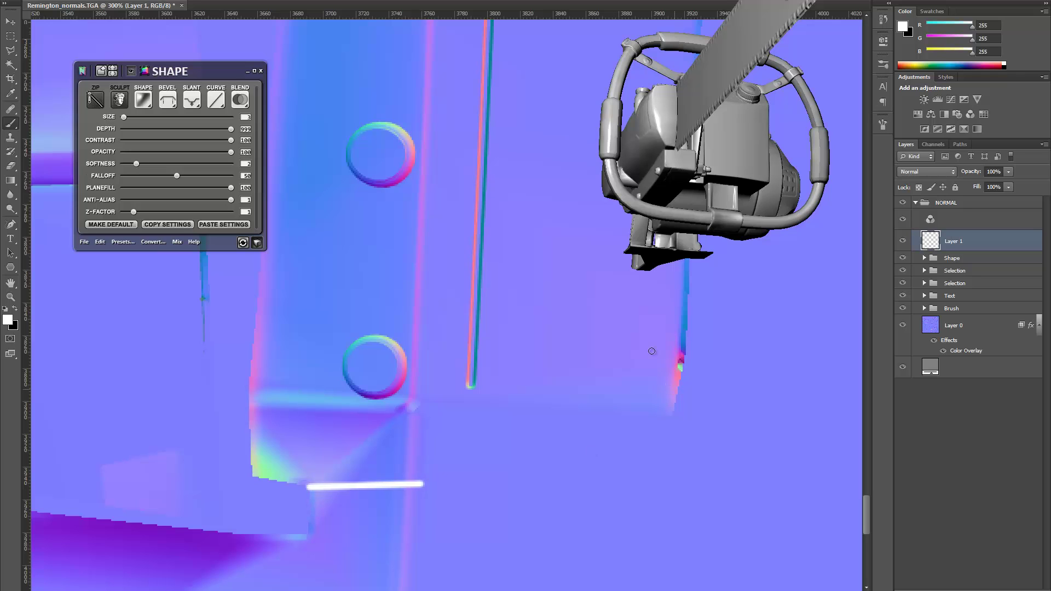
Step: Convert the line across the strip's lower end into normal detail with an Outer bevel and a Down slant
{"action": "key", "text": "F2"}
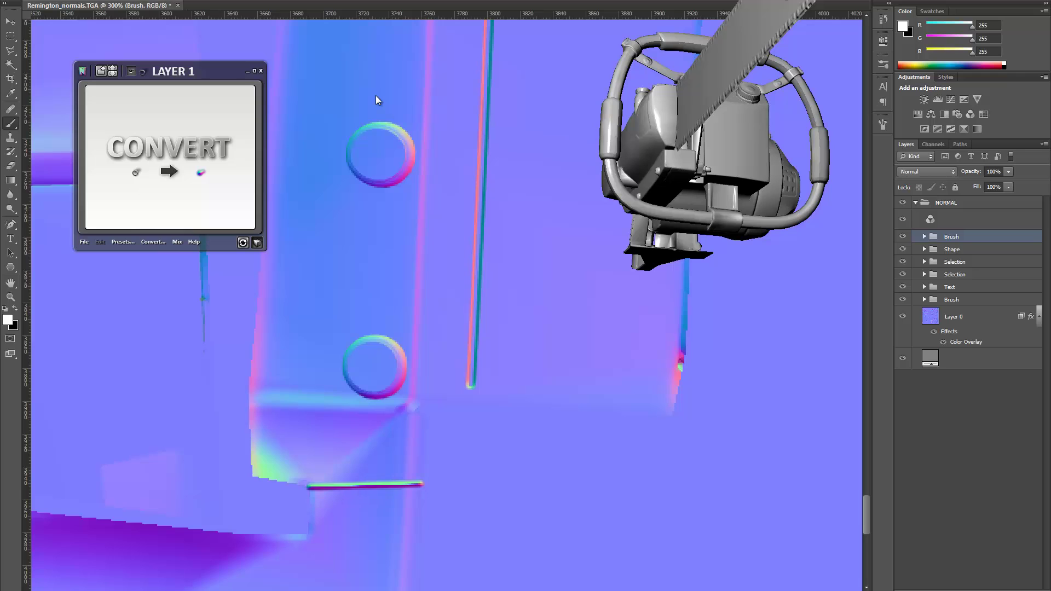
{"action": "left_click", "coordinate": [167, 100]}
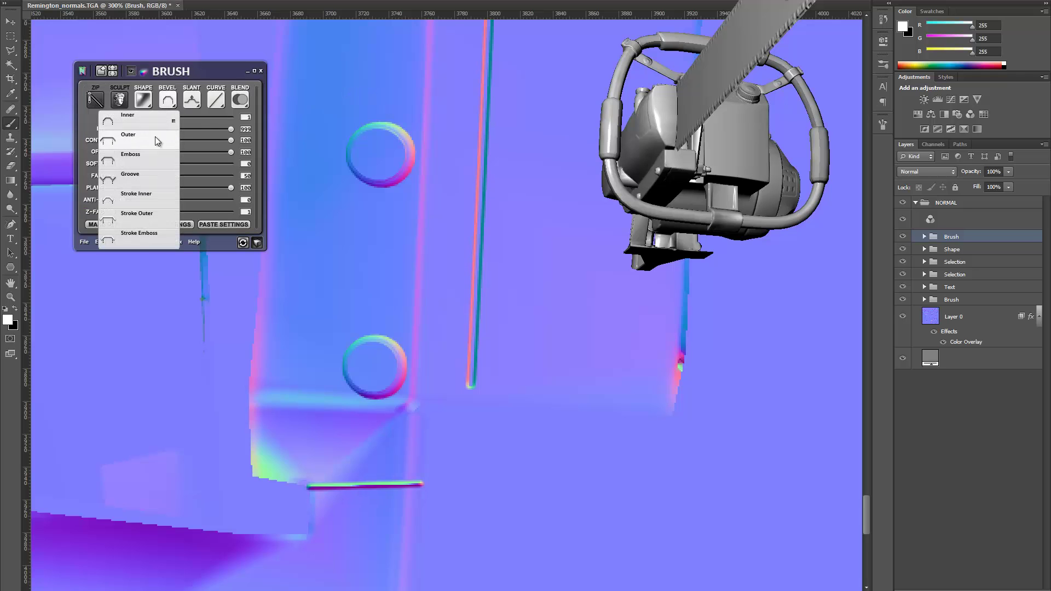
{"action": "left_click", "coordinate": [147, 140]}
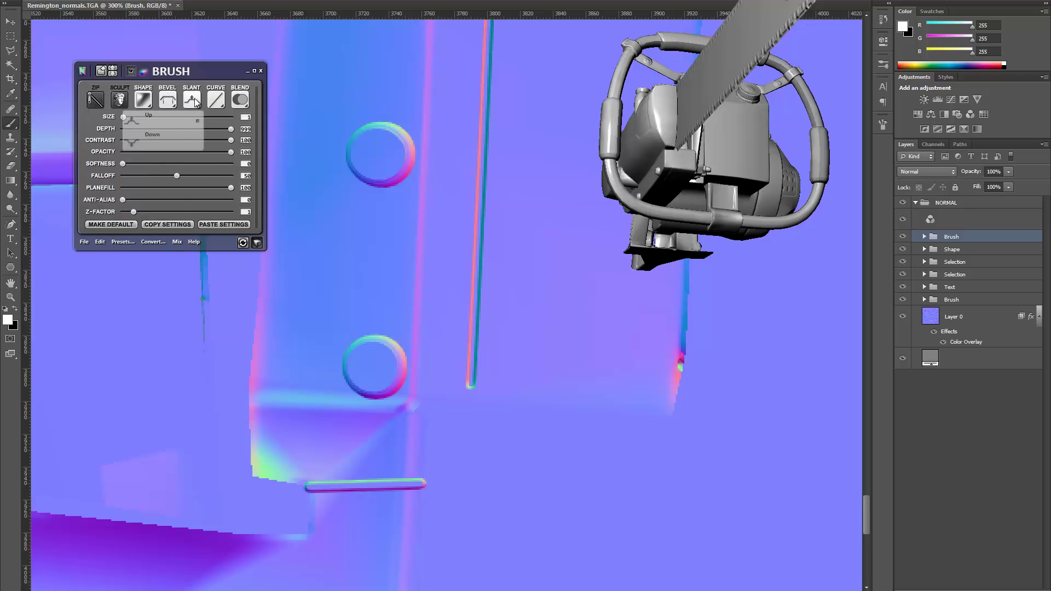
{"action": "left_click", "coordinate": [191, 100]}
{"action": "left_click", "coordinate": [176, 138]}
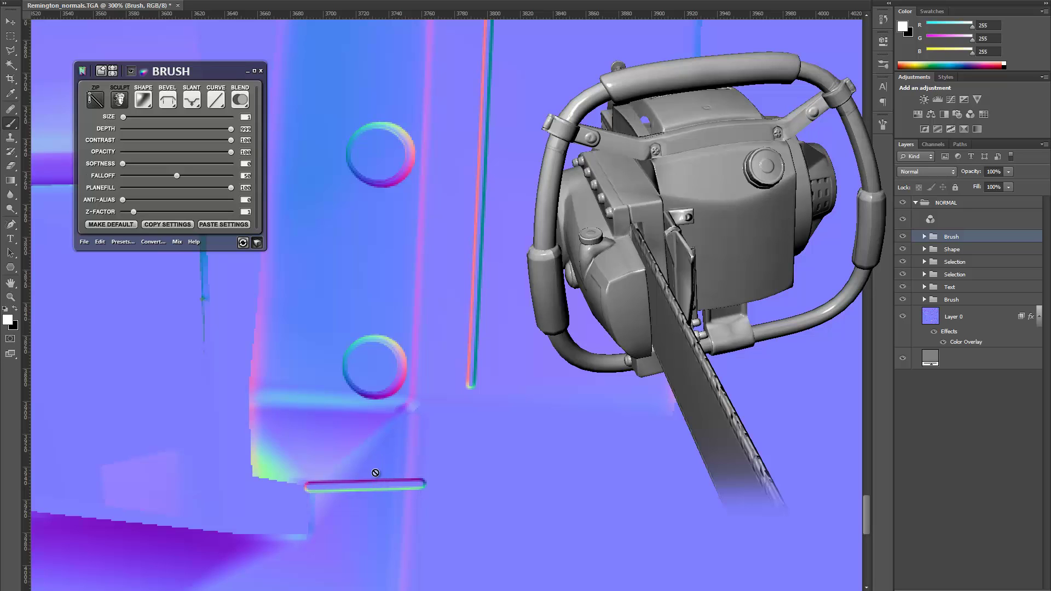
Step: Rotate the groove slightly counterclockwise, then set its softness to 2 and anti-alias to 1
{"action": "key", "text": "ctrl+t"}
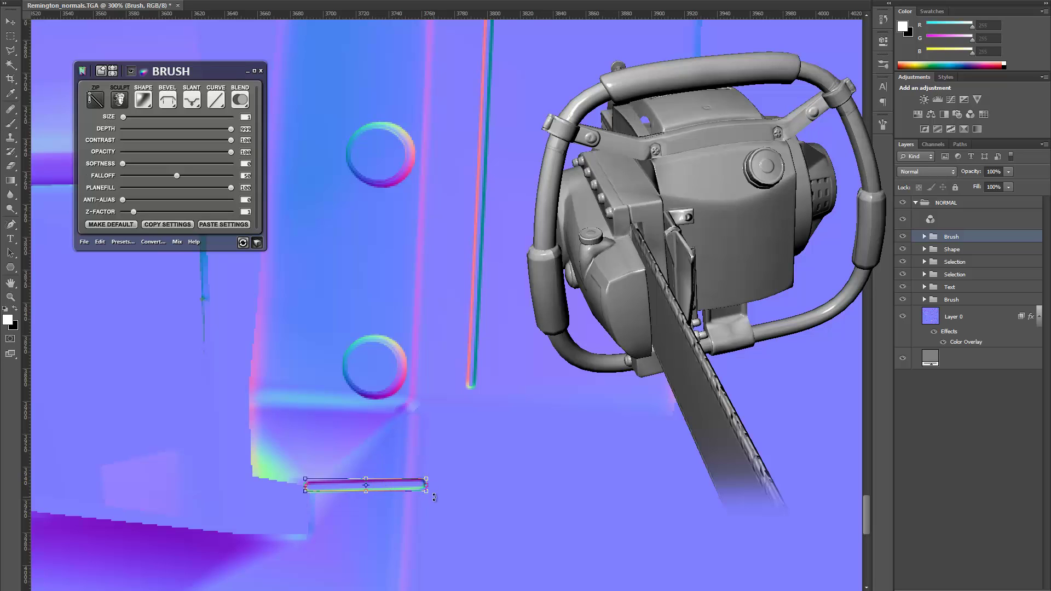
{"action": "left_click_drag", "start_coordinate": [434, 497], "coordinate": [432, 484]}
{"action": "key", "text": "Return"}
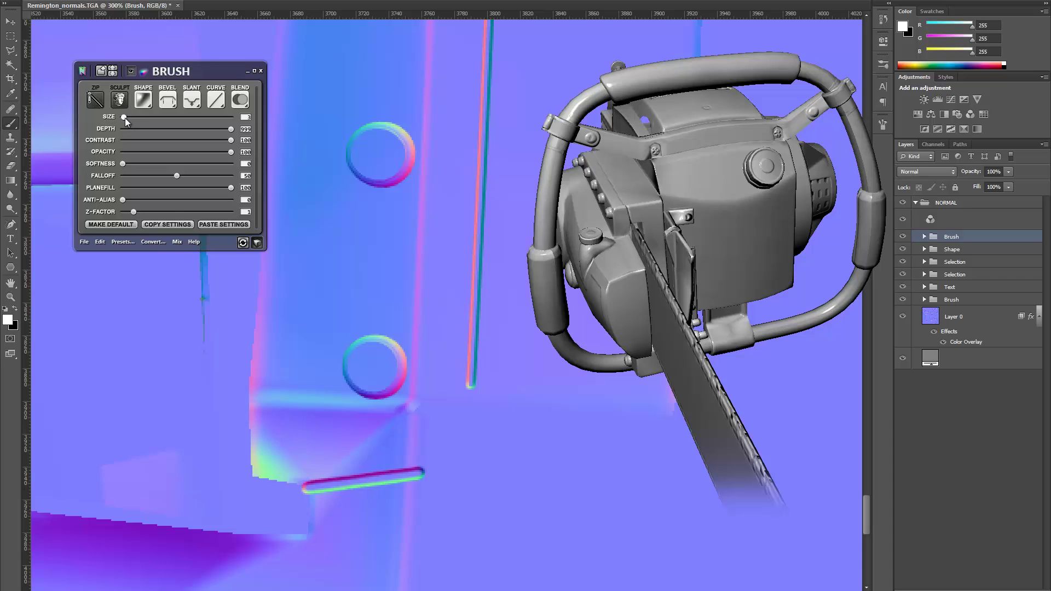
{"action": "left_click_drag", "start_coordinate": [126, 167], "coordinate": [137, 167]}
{"action": "left_click_drag", "start_coordinate": [682, 176], "coordinate": [659, 202]}
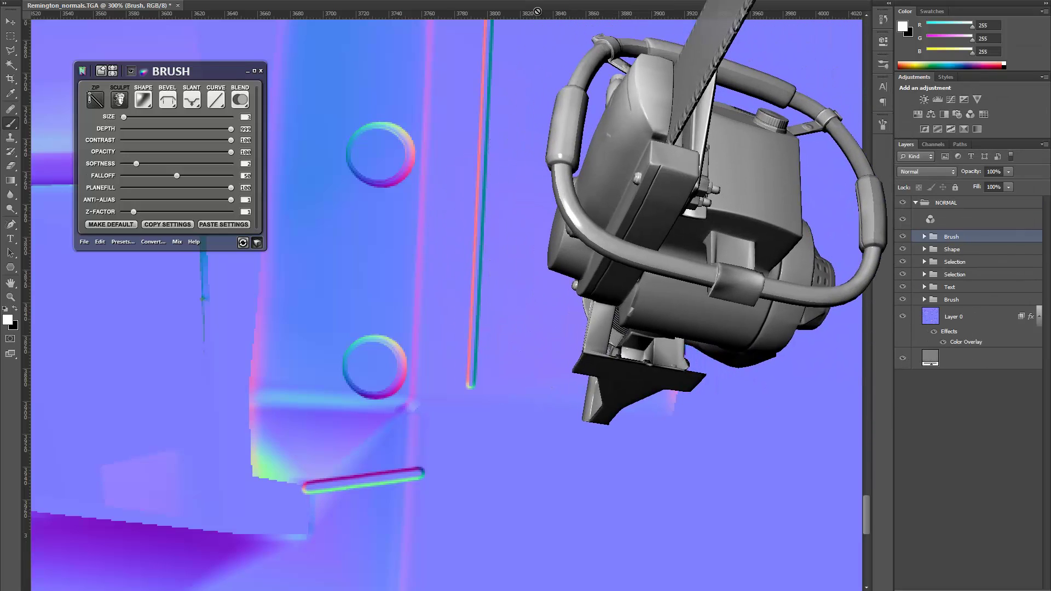
Step: Paint a straight line about 100 px long on a new layer across the strip's upper end, just above the topmost ring bolt's section
{"action": "key", "text": "z"}
{"action": "left_click", "coordinate": [383, 219], "text": "alt"}
{"action": "scroll", "coordinate": [384, 219], "scroll_direction": "up", "scroll_amount": 20}
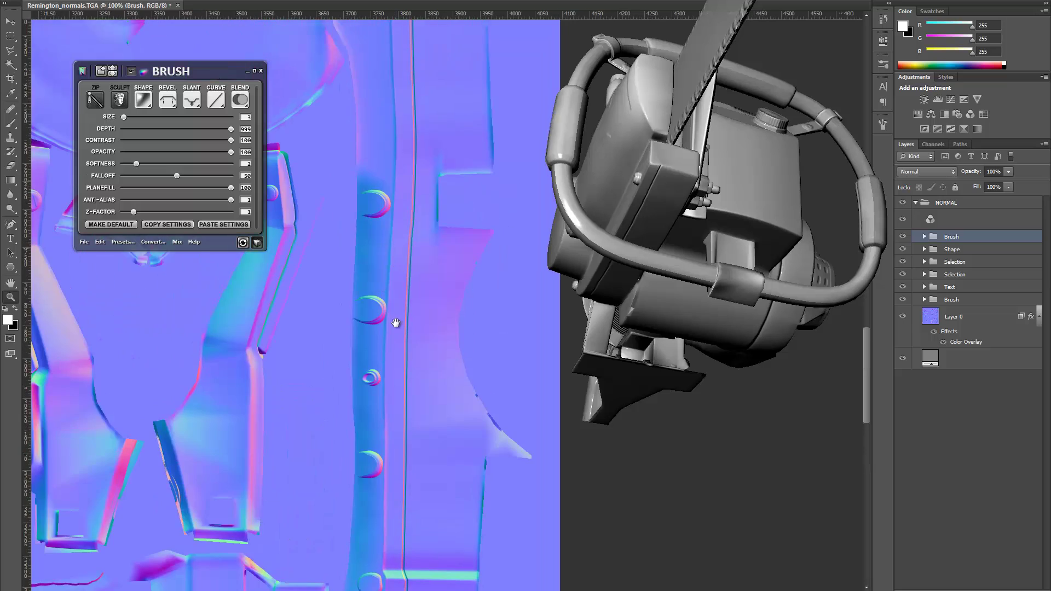
{"action": "scroll", "coordinate": [393, 361], "scroll_direction": "up", "scroll_amount": 10}
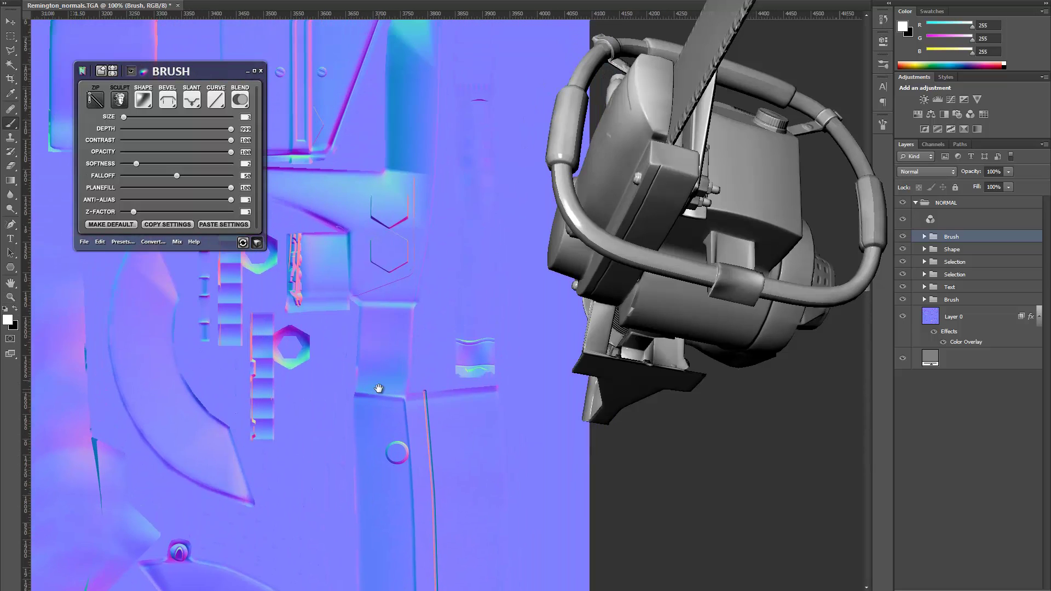
{"action": "left_click", "coordinate": [379, 355]}
{"action": "left_click_drag", "start_coordinate": [378, 355], "coordinate": [371, 354]}
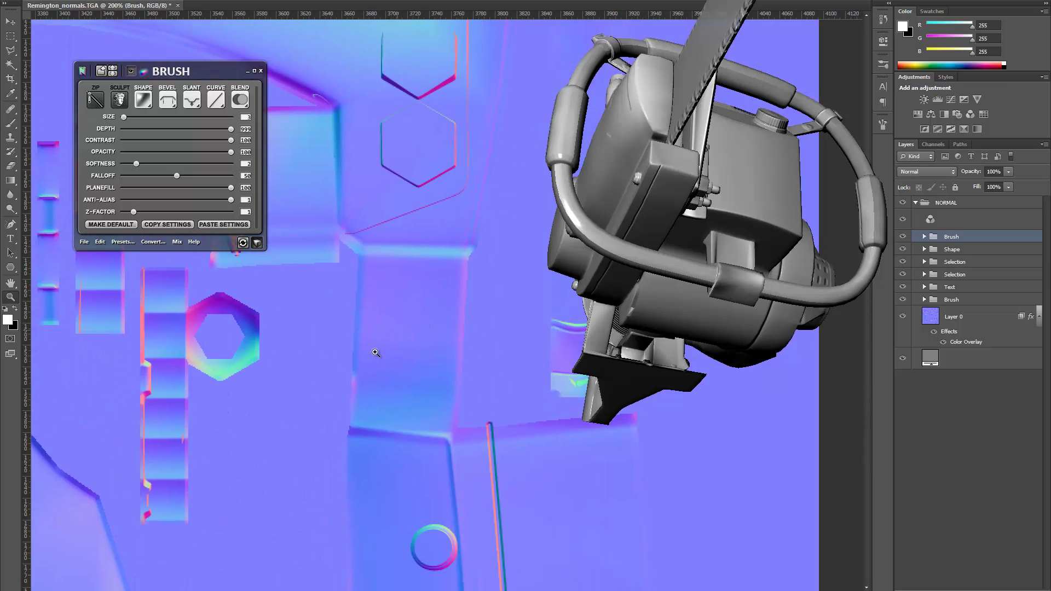
{"action": "key", "text": "b"}
{"action": "key", "text": "ctrl+shift+alt+n"}
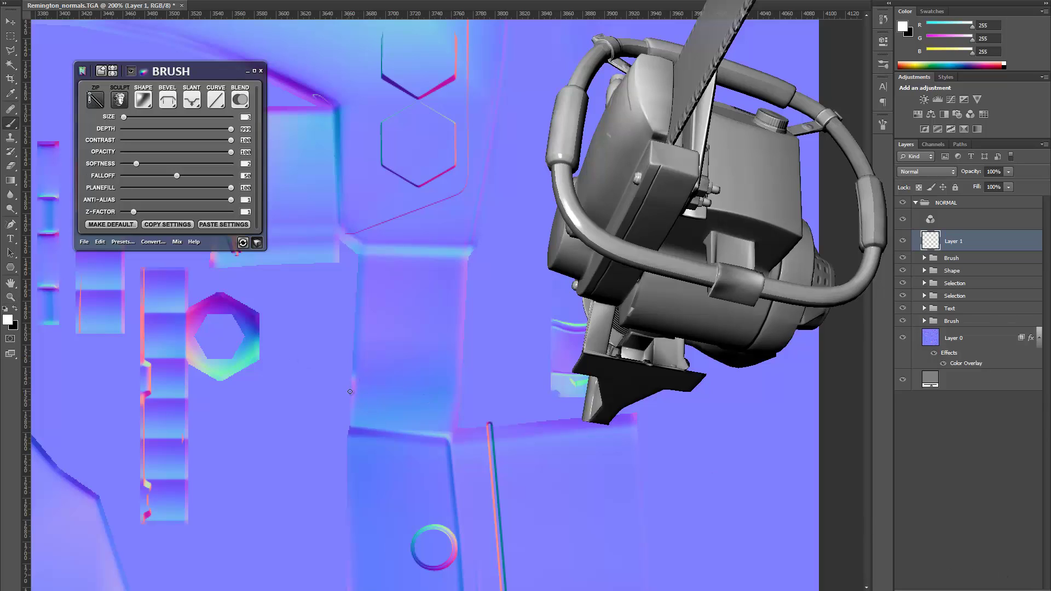
{"action": "left_click", "coordinate": [460, 401], "text": "shift"}
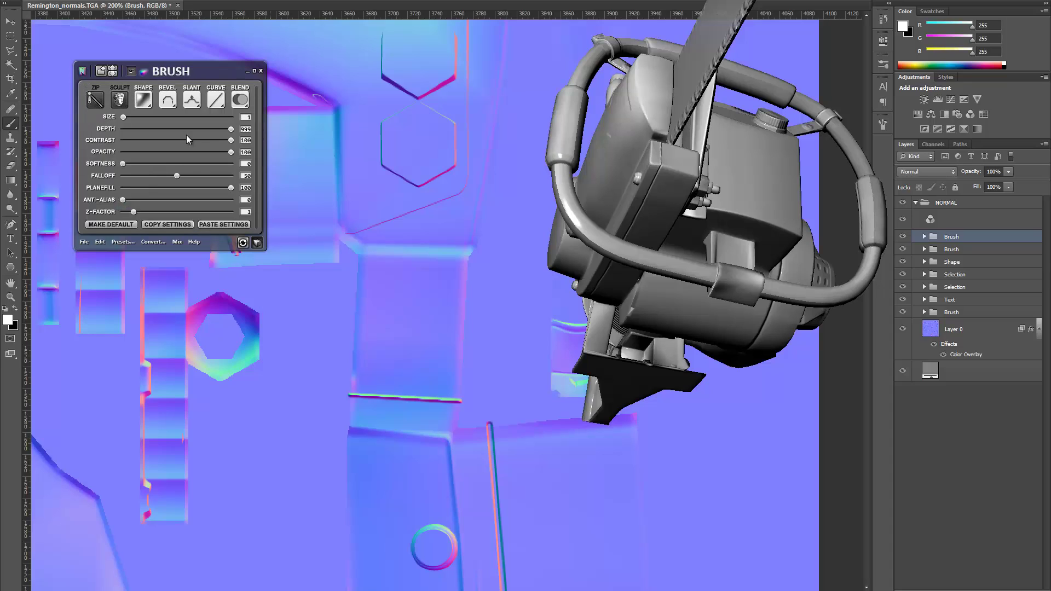
Step: Turn the upper line's normal detail into a groove with an Outer bevel, Down slant, anti-alias 1 and softness 2
{"action": "left_click", "coordinate": [169, 101]}
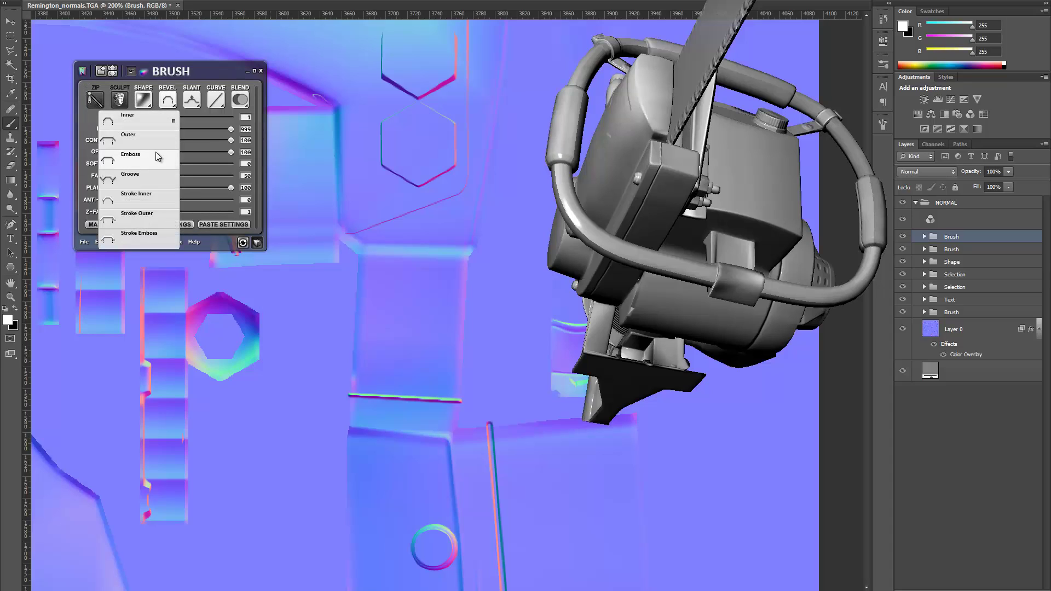
{"action": "left_click", "coordinate": [195, 101]}
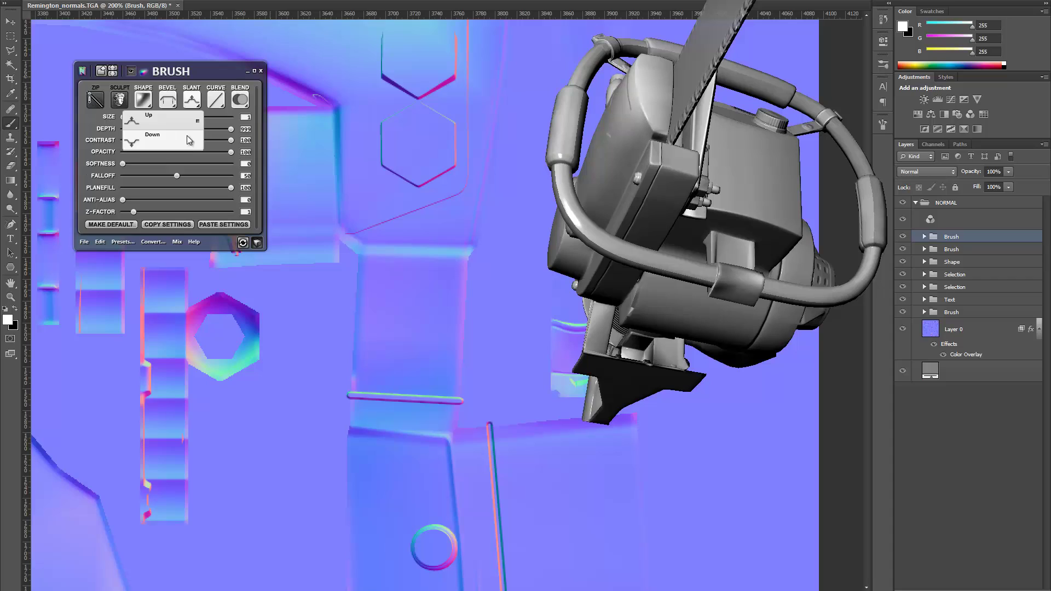
{"action": "left_click", "coordinate": [129, 142]}
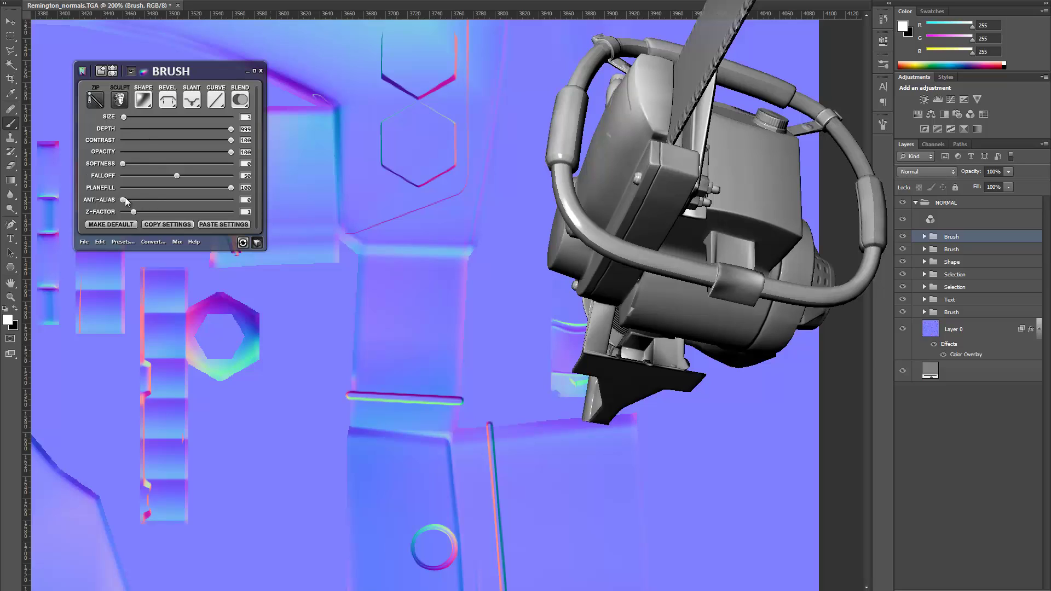
{"action": "left_click_drag", "start_coordinate": [122, 199], "coordinate": [299, 201]}
{"action": "left_click_drag", "start_coordinate": [133, 166], "coordinate": [136, 165]}
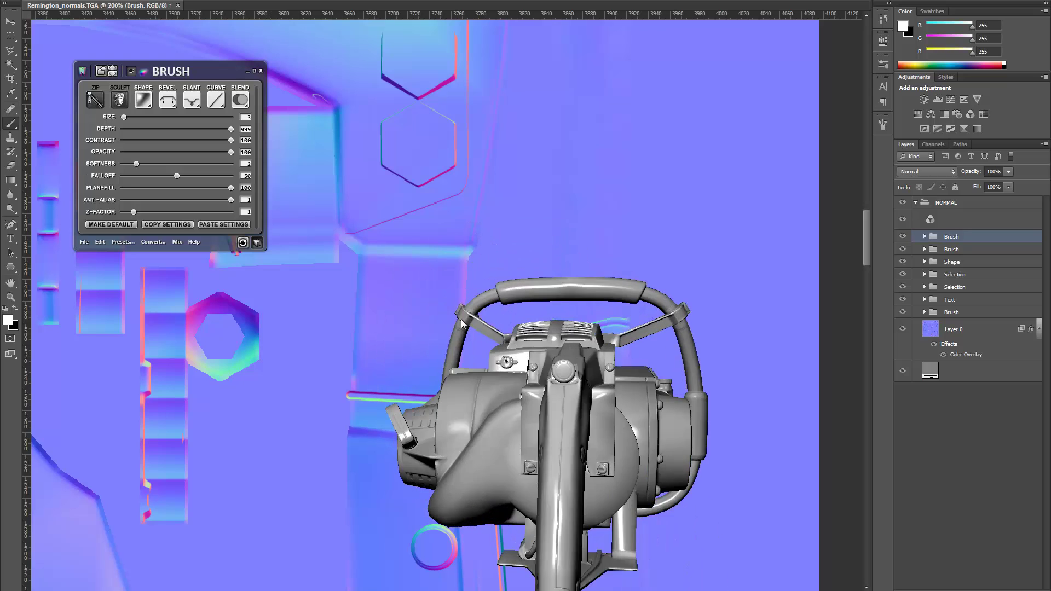
Step: Add a new layer for the blank area below the curved dark crease and increase the brush size
{"action": "left_click_drag", "start_coordinate": [574, 426], "coordinate": [567, 320]}
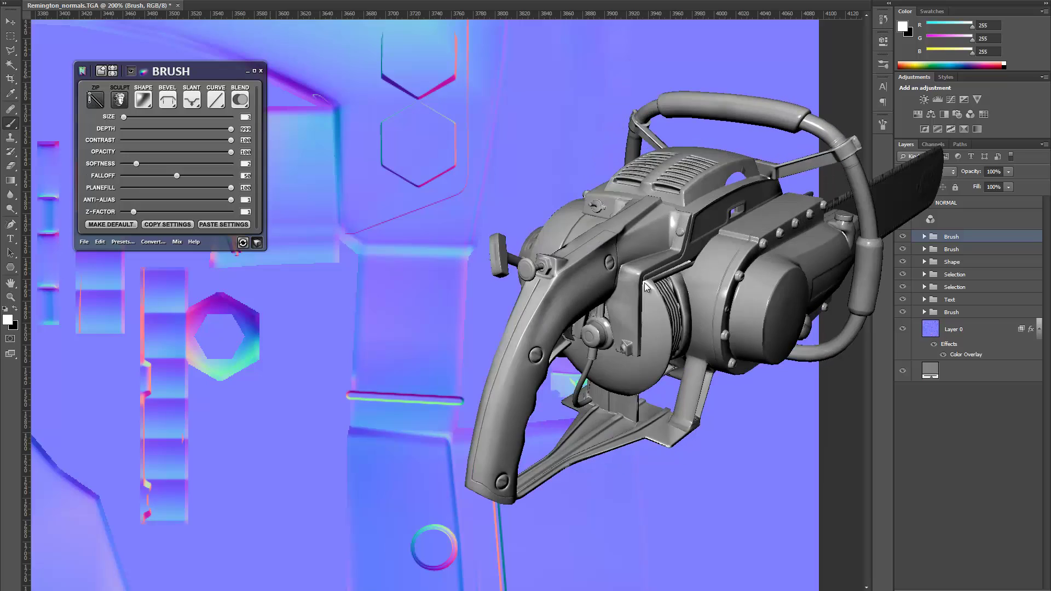
{"action": "left_click_drag", "start_coordinate": [686, 279], "coordinate": [651, 283]}
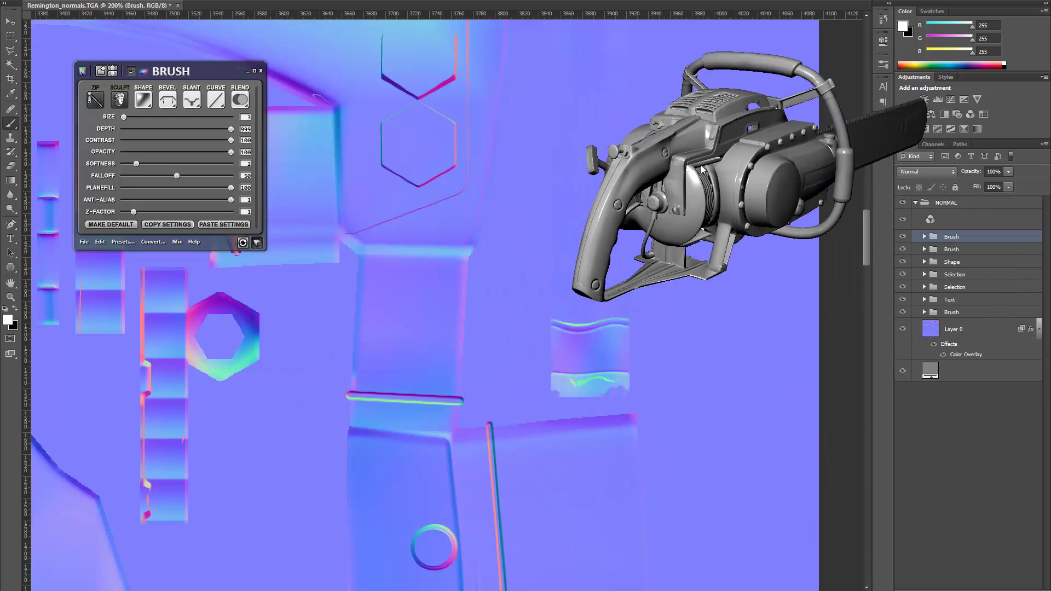
{"action": "key", "text": "z"}
{"action": "mouse_move", "coordinate": [392, 259]}
{"action": "left_mouse_down"}
{"action": "mouse_move", "coordinate": [126, 306]}
{"action": "mouse_move", "coordinate": [406, 327]}
{"action": "mouse_move", "coordinate": [382, 320]}
{"action": "mouse_move", "coordinate": [422, 418]}
{"action": "mouse_move", "coordinate": [418, 317]}
{"action": "mouse_move", "coordinate": [416, 352]}
{"action": "mouse_move", "coordinate": [439, 274]}
{"action": "mouse_move", "coordinate": [389, 227]}
{"action": "mouse_move", "coordinate": [441, 422]}
{"action": "mouse_move", "coordinate": [442, 309]}
{"action": "mouse_move", "coordinate": [467, 199]}
{"action": "mouse_move", "coordinate": [476, 286]}
{"action": "mouse_move", "coordinate": [384, 161]}
{"action": "mouse_move", "coordinate": [553, 511]}
{"action": "left_mouse_up"}
{"action": "left_click", "coordinate": [382, 320]}
{"action": "left_click", "coordinate": [428, 349], "text": "alt"}
{"action": "key", "text": "b"}
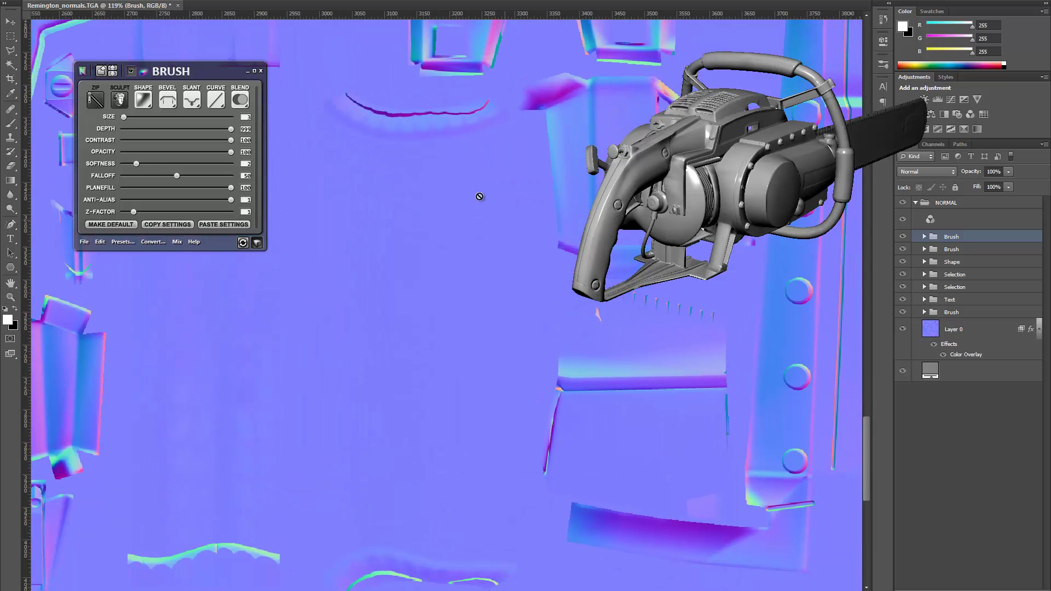
{"action": "key", "text": "ctrl+shift+alt+n"}
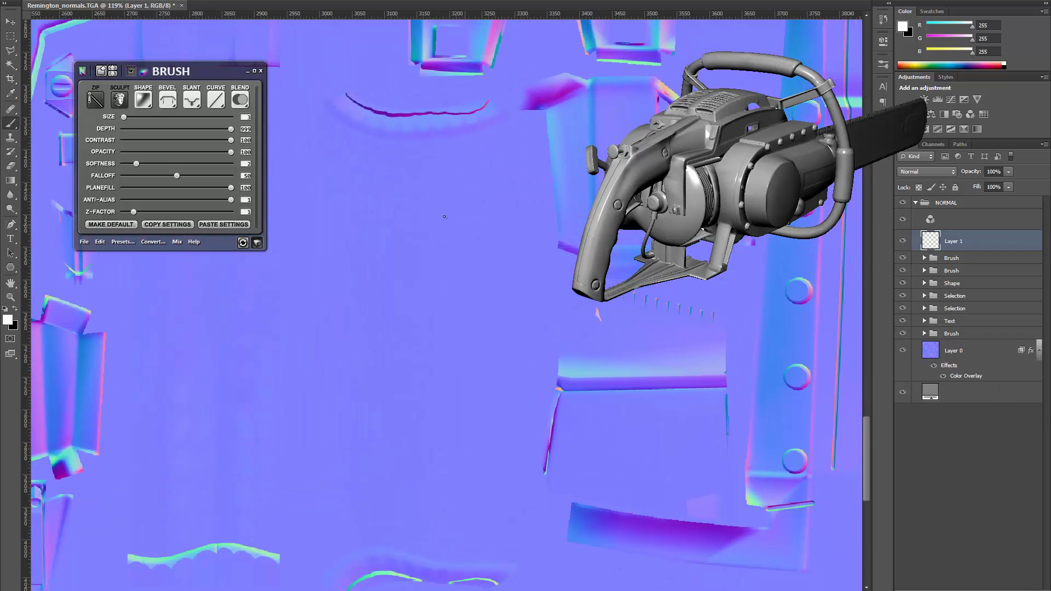
{"action": "right_click", "coordinate": [362, 204]}
{"action": "left_click", "coordinate": [464, 281]}
{"action": "key", "text": "Return"}
{"action": "left_click_drag", "start_coordinate": [316, 188], "coordinate": [532, 187]}
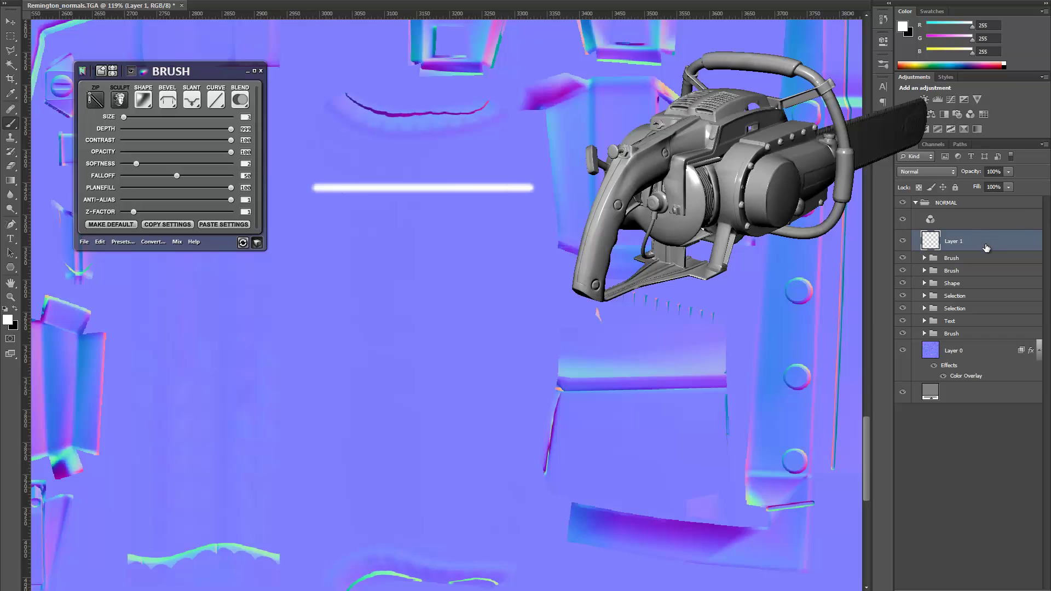
{"action": "left_click_drag", "start_coordinate": [987, 247], "coordinate": [1011, 537]}
{"action": "left_click_drag", "start_coordinate": [962, 248], "coordinate": [962, 245]}
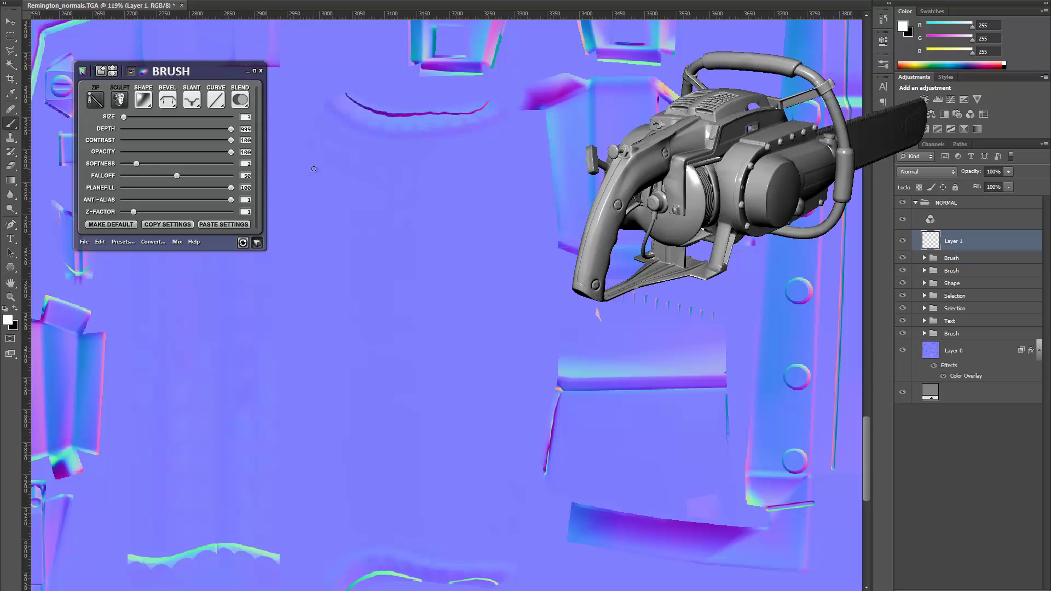
Step: Paint a horizontal line about 360 px long below the curved crease, place a duplicate straight beneath it and merge the two layers
{"action": "left_click_drag", "start_coordinate": [300, 169], "coordinate": [535, 168]}
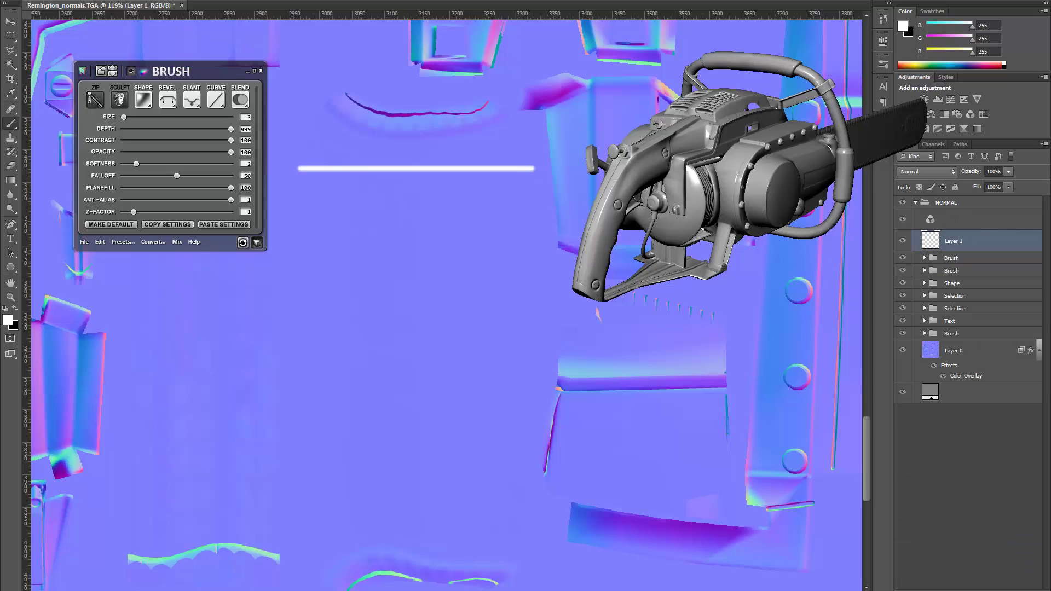
{"action": "key", "text": "ctrl+j"}
{"action": "key", "text": "v"}
{"action": "left_click_drag", "start_coordinate": [481, 246], "coordinate": [479, 298], "text": "shift"}
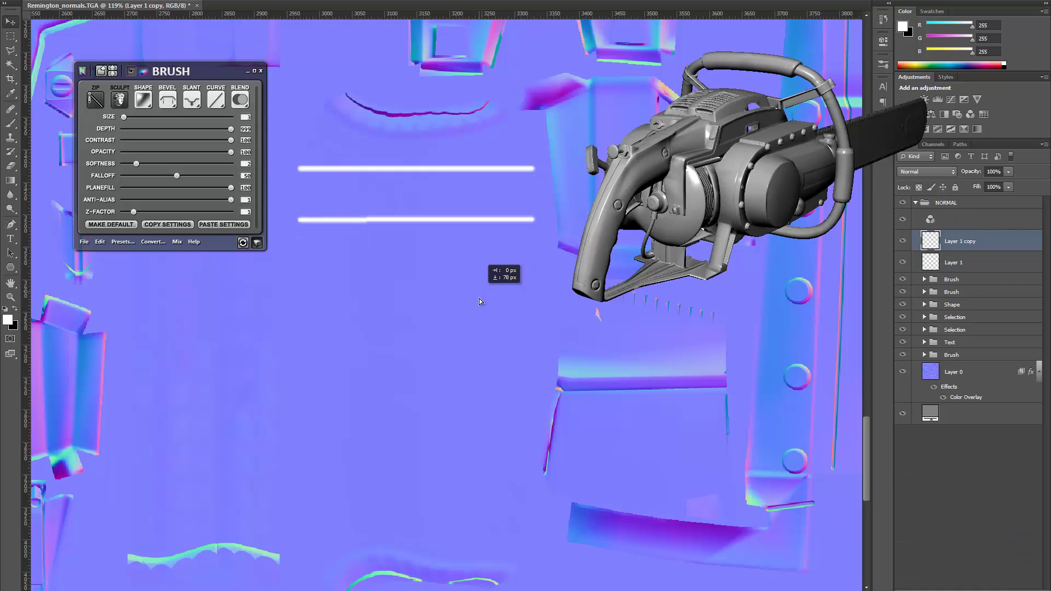
{"action": "key", "text": "ctrl+e"}
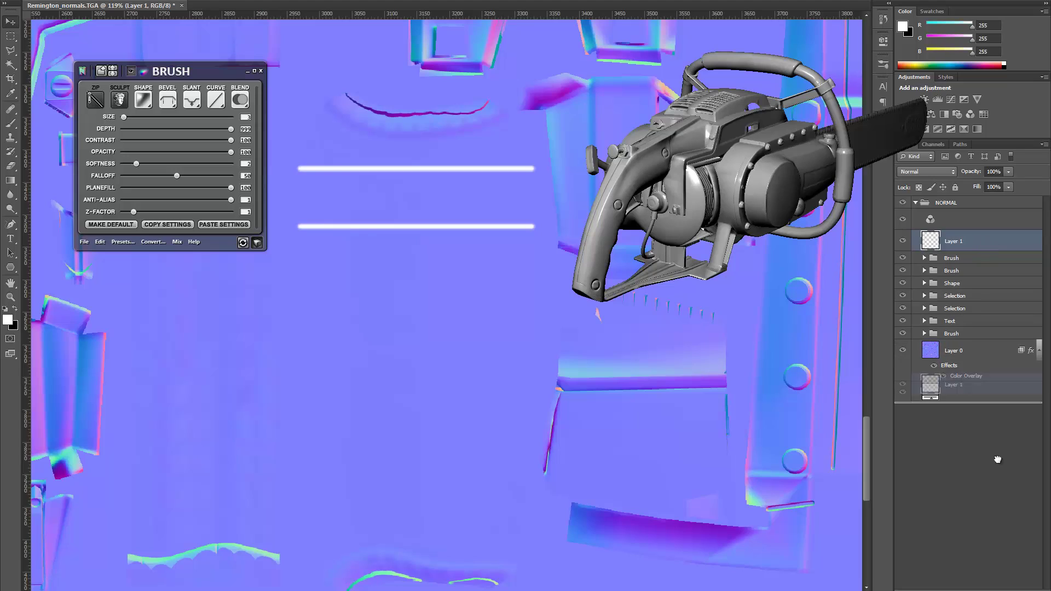
Step: Duplicate the merged lines straight down twice, merging each copy to make eight stacked lines, and shift the whole set slightly upward
{"action": "key", "text": "ctrl+j"}
{"action": "mouse_move", "coordinate": [445, 228]}
{"action": "left_mouse_down", "text": "shift"}
{"action": "mouse_move", "coordinate": [470, 346]}
{"action": "mouse_move", "coordinate": [464, 325]}
{"action": "left_mouse_up", "text": "shift"}
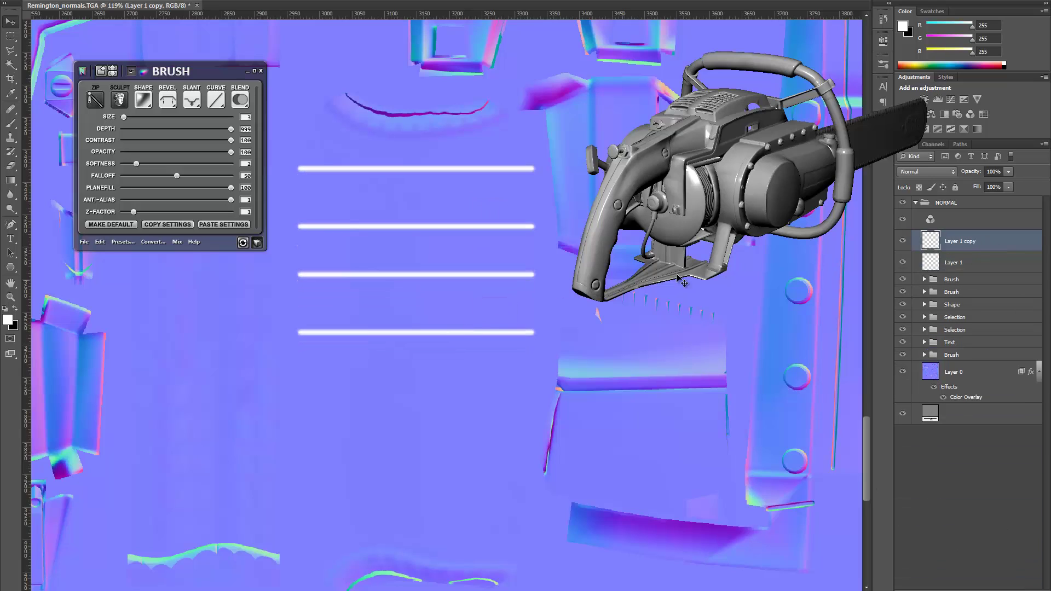
{"action": "key", "text": "ctrl+e"}
{"action": "left_click_drag", "start_coordinate": [980, 244], "coordinate": [1001, 580]}
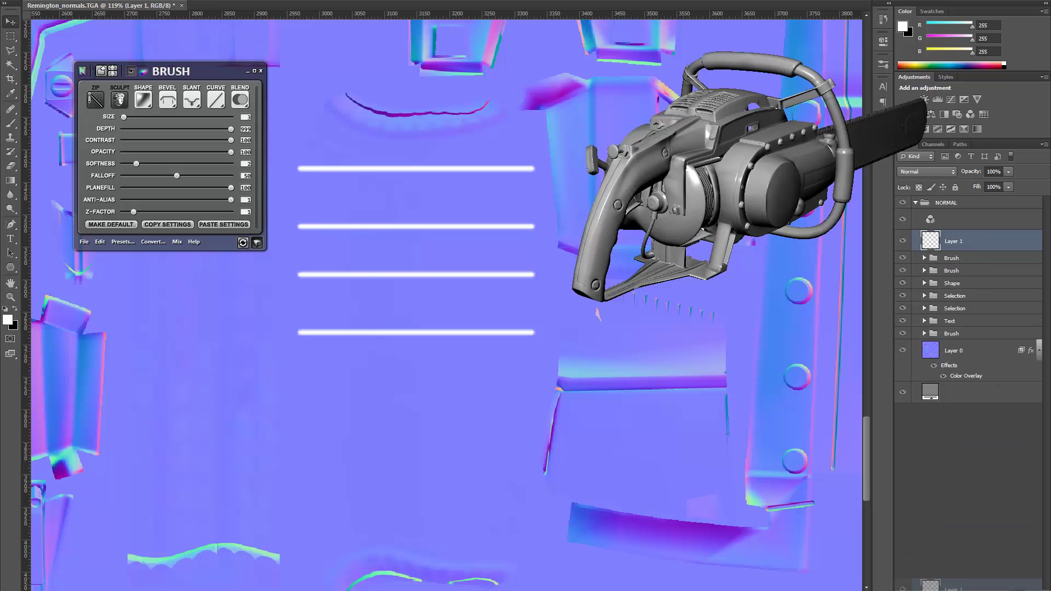
{"action": "mouse_move", "coordinate": [557, 240]}
{"action": "left_mouse_down", "text": "shift"}
{"action": "mouse_move", "coordinate": [563, 429]}
{"action": "mouse_move", "coordinate": [554, 450]}
{"action": "left_mouse_up", "text": "shift"}
{"action": "key", "text": "ctrl+e"}
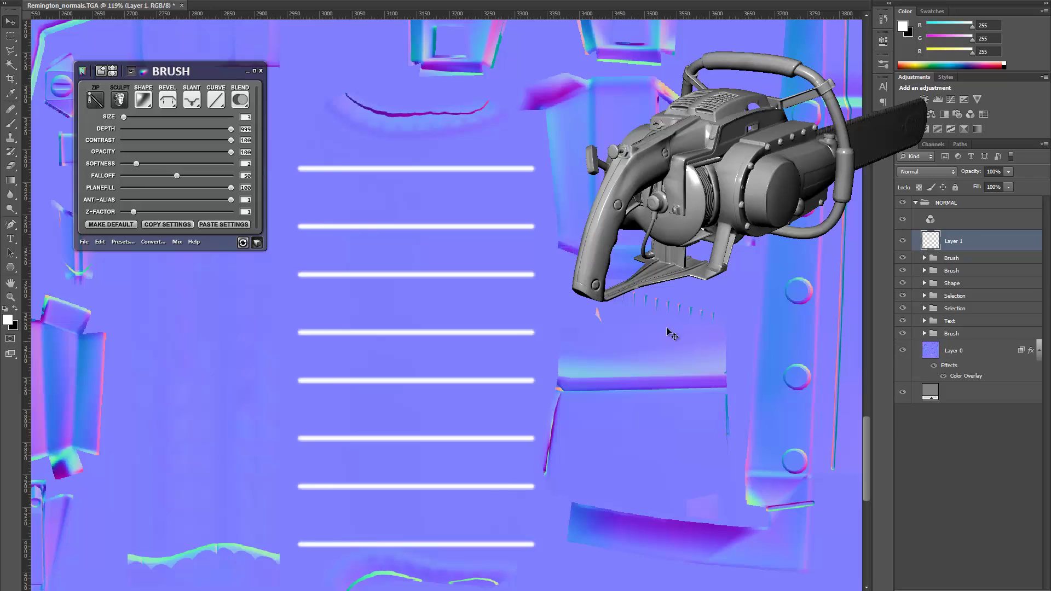
{"action": "left_click_drag", "start_coordinate": [507, 343], "coordinate": [507, 327], "text": "shift"}
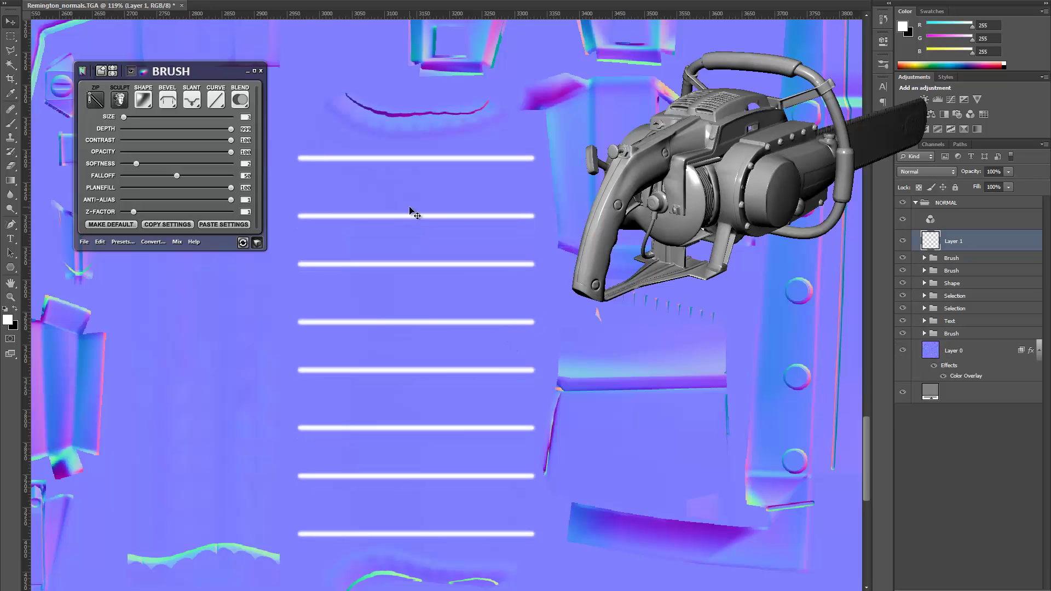
Step: Skew the eight stacked lines vertically so they all slope downward from left to right, and apply the transform
{"action": "key", "text": "ctrl+t"}
{"action": "right_click", "coordinate": [443, 239]}
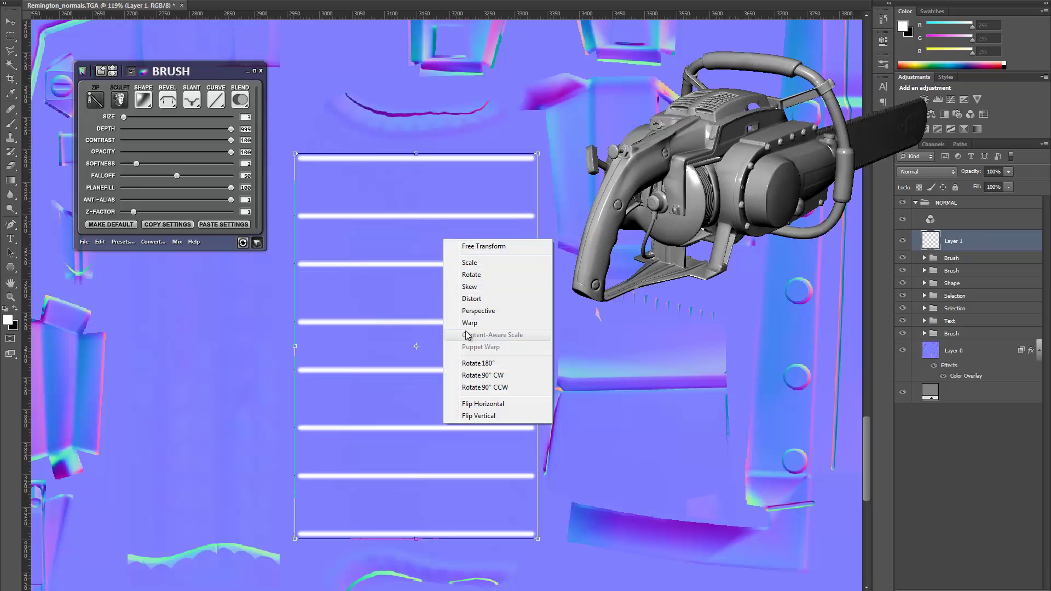
{"action": "left_click", "coordinate": [485, 298]}
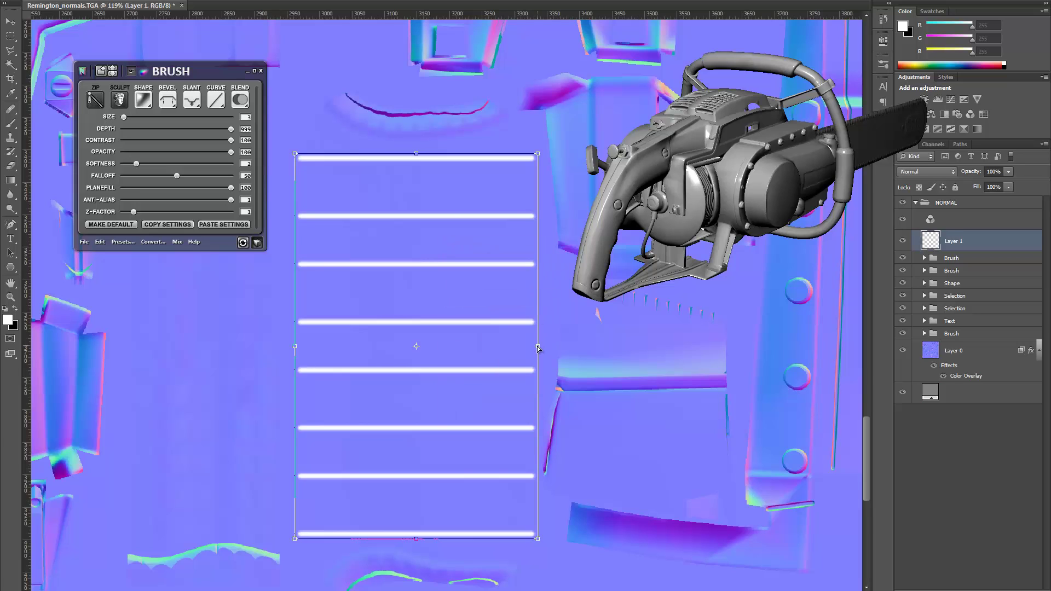
{"action": "left_click_drag", "start_coordinate": [538, 347], "coordinate": [538, 386]}
{"action": "left_click_drag", "start_coordinate": [296, 350], "coordinate": [294, 305]}
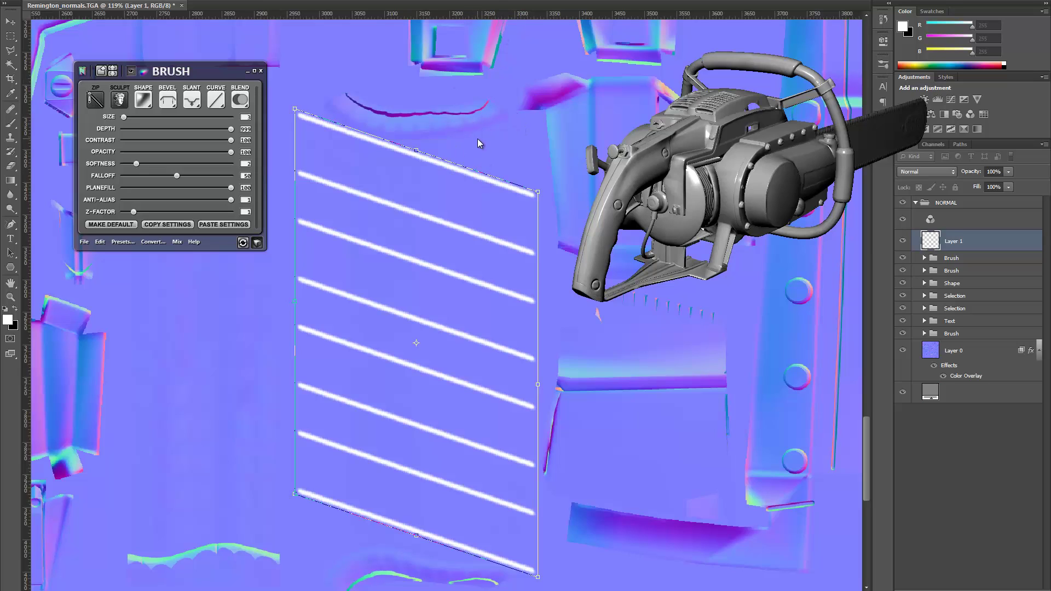
{"action": "left_click_drag", "start_coordinate": [723, 158], "coordinate": [596, 66]}
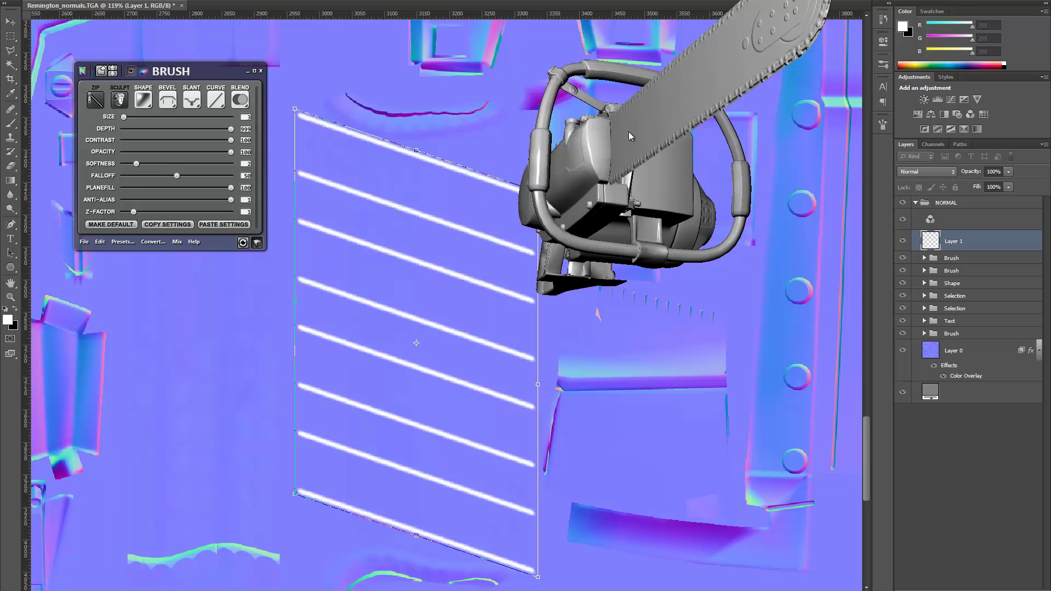
{"action": "left_click_drag", "start_coordinate": [629, 136], "coordinate": [635, 87]}
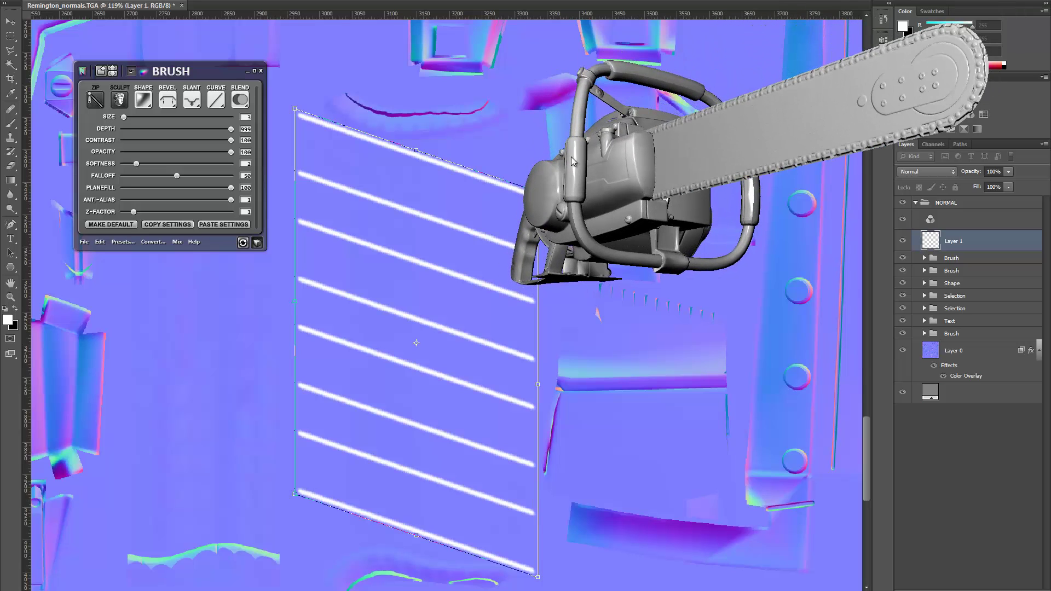
{"action": "left_click_drag", "start_coordinate": [571, 160], "coordinate": [512, 165]}
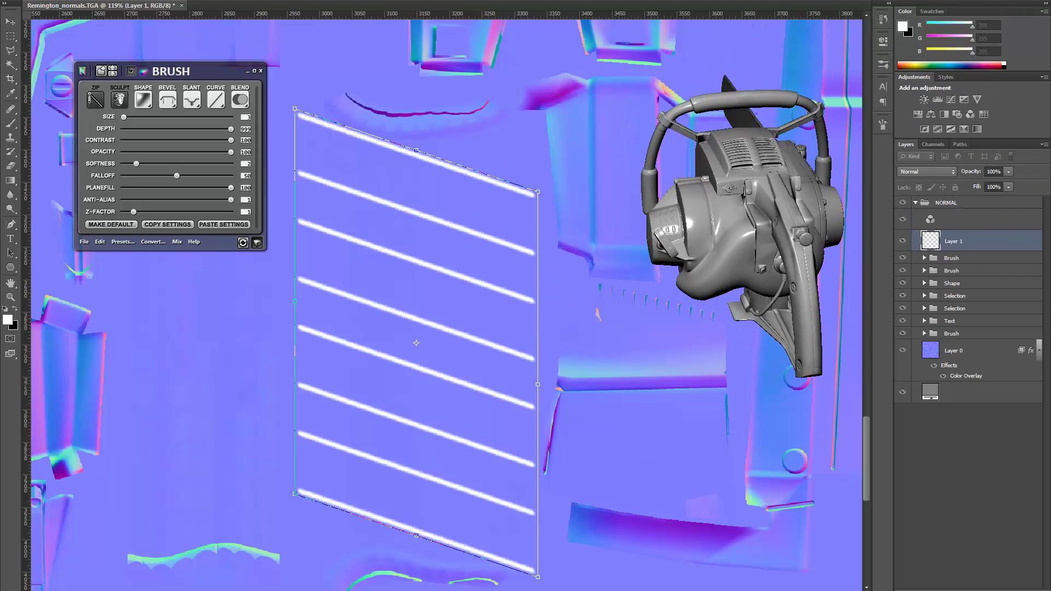
{"action": "key", "text": "Return"}
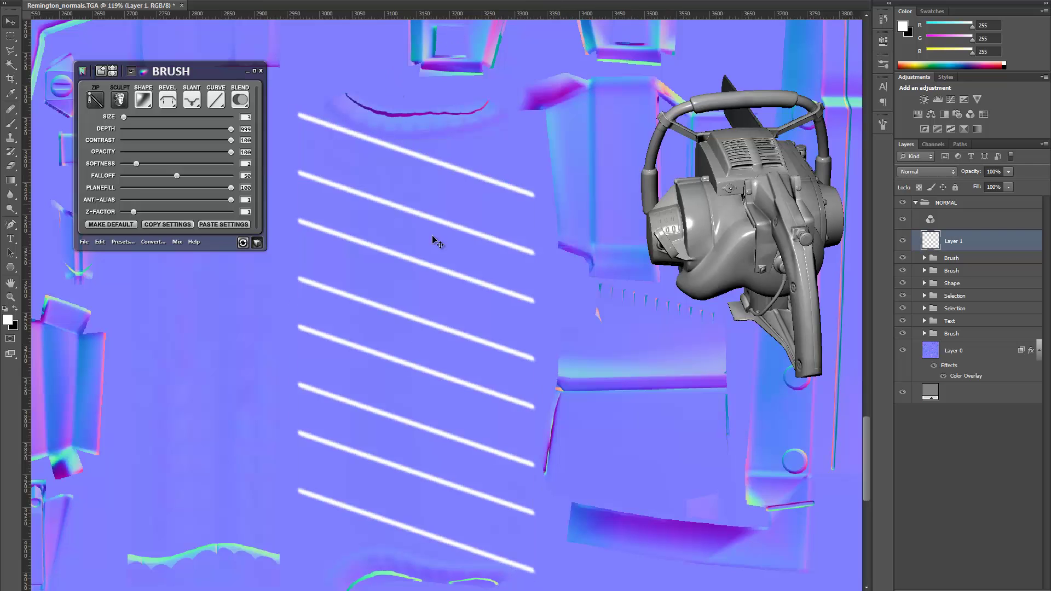
Step: Convert the sloped lines to normal detail with a Down slant, softness 3 and anti-alias 1
{"action": "left_click_drag", "start_coordinate": [434, 239], "coordinate": [517, 286]}
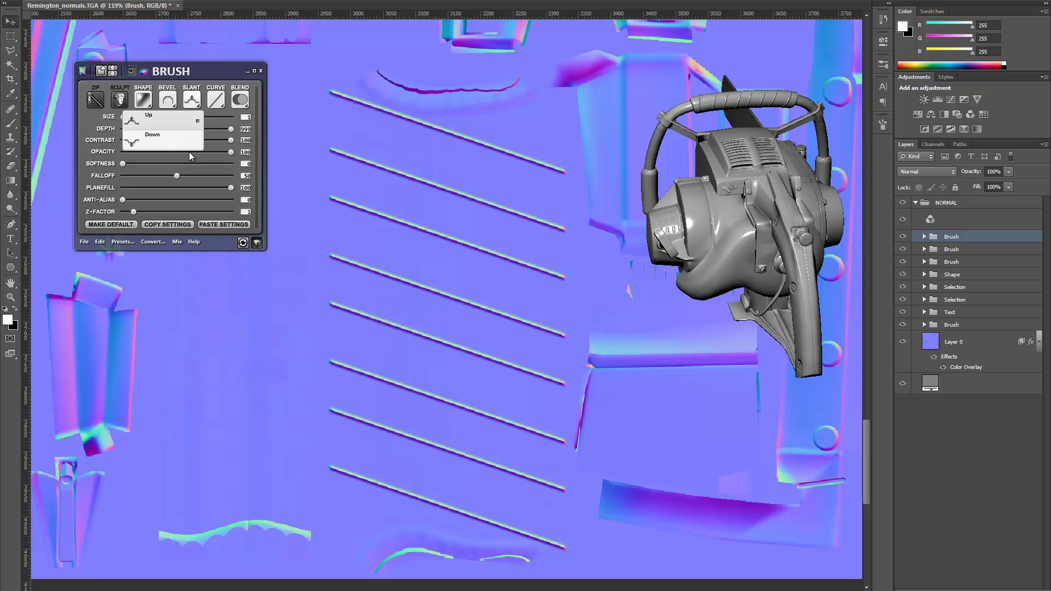
{"action": "left_click", "coordinate": [175, 139]}
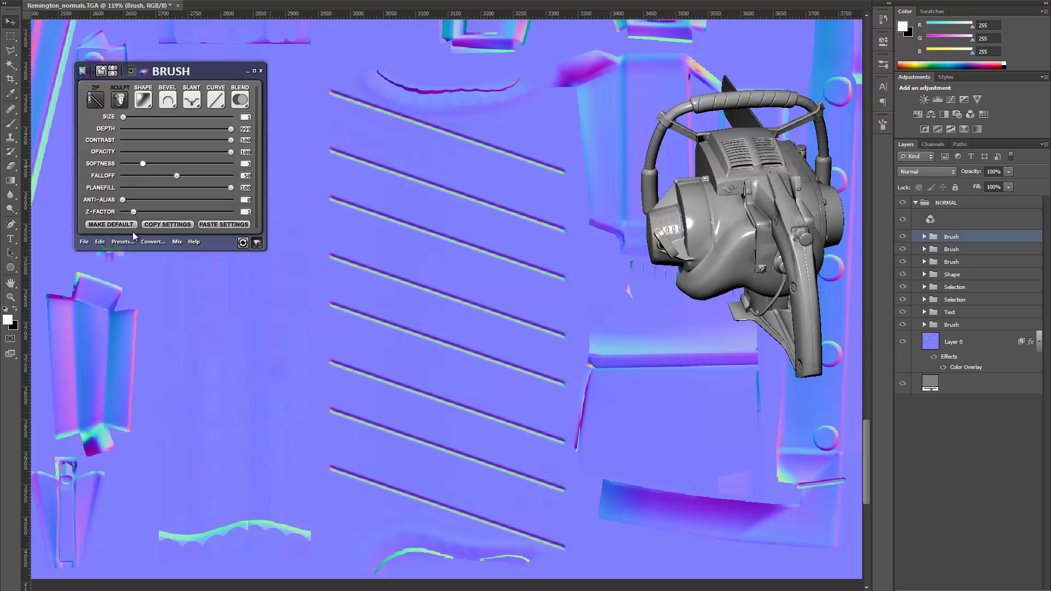
{"action": "left_click_drag", "start_coordinate": [124, 200], "coordinate": [267, 194]}
{"action": "mouse_move", "coordinate": [735, 228]}
{"action": "left_mouse_down"}
{"action": "mouse_move", "coordinate": [707, 201]}
{"action": "mouse_move", "coordinate": [731, 208]}
{"action": "left_mouse_up"}
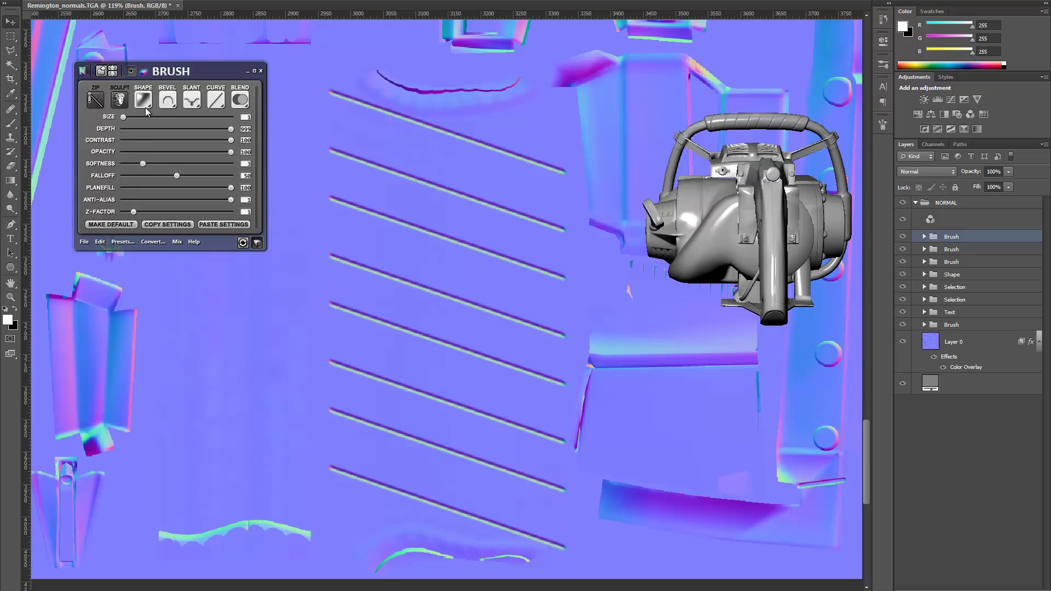
Step: Soften the sloped grooves with an Outer bevel, size 4, softness 7, opacity 45 and Overlay blending
{"action": "left_click", "coordinate": [168, 103]}
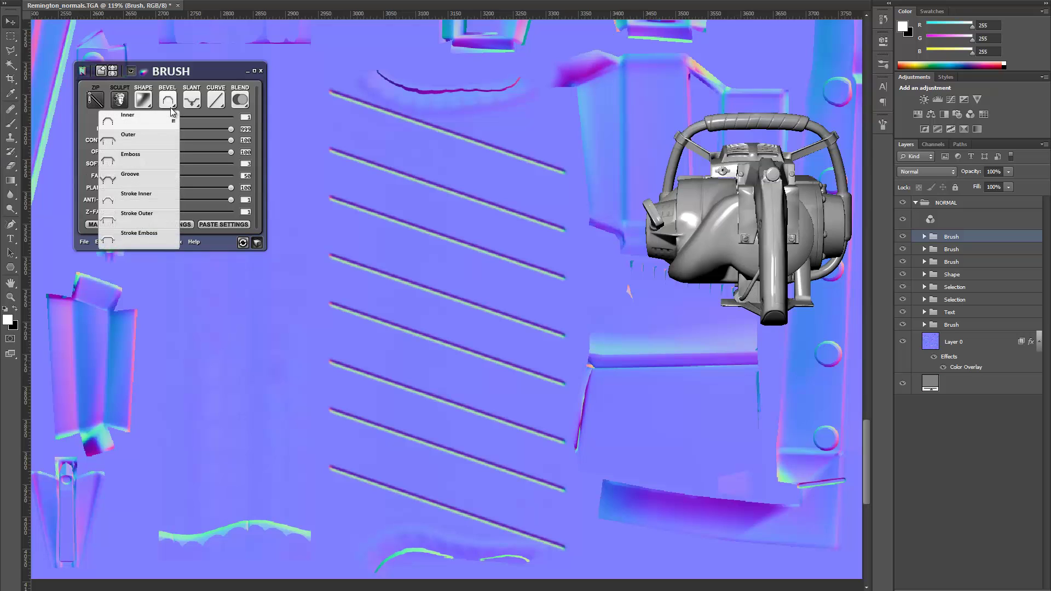
{"action": "left_click", "coordinate": [151, 142]}
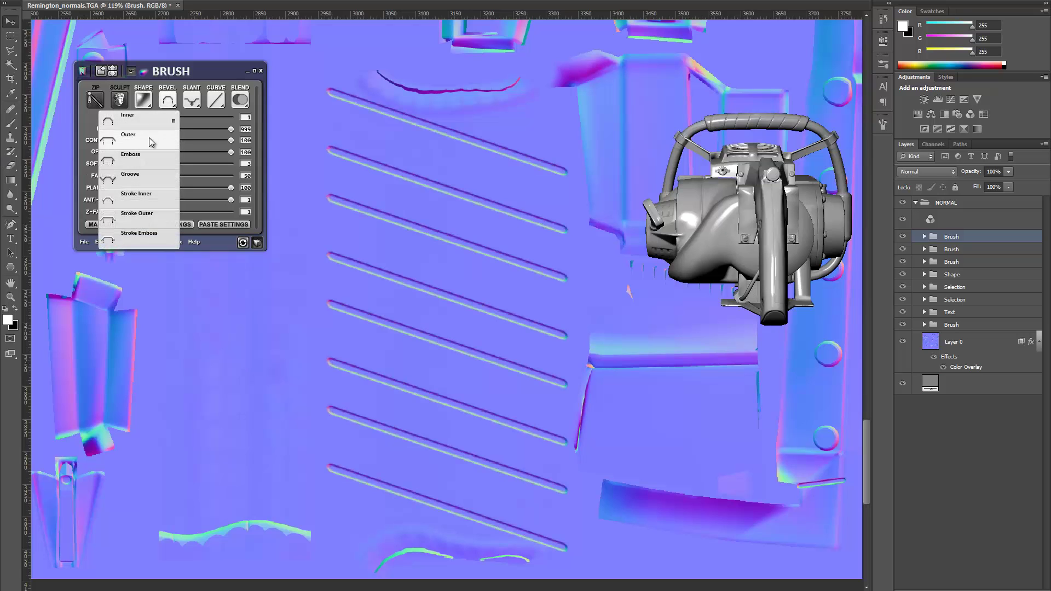
{"action": "left_click", "coordinate": [173, 103]}
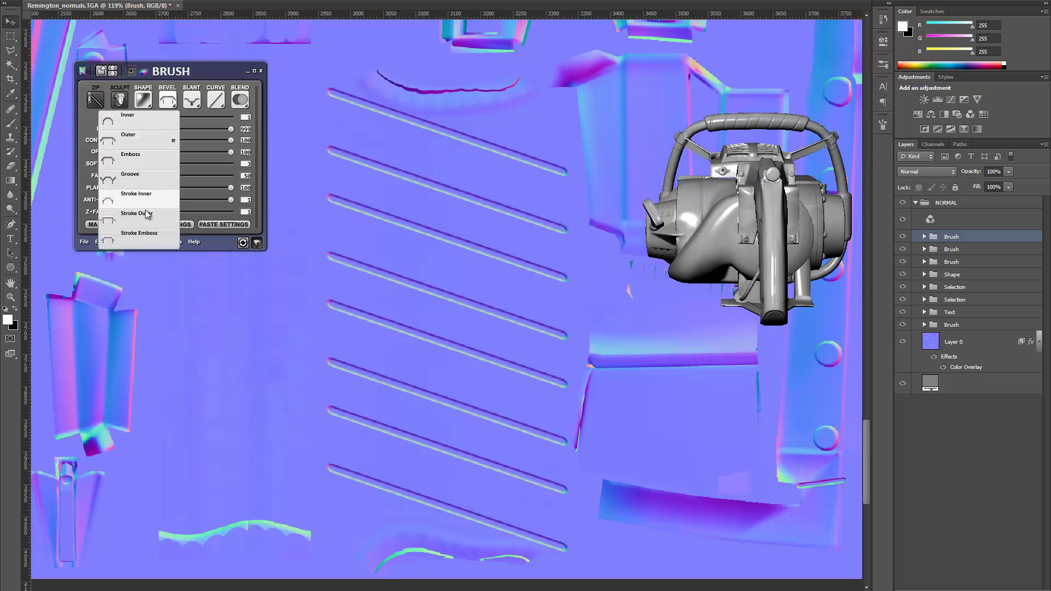
{"action": "left_click", "coordinate": [128, 141]}
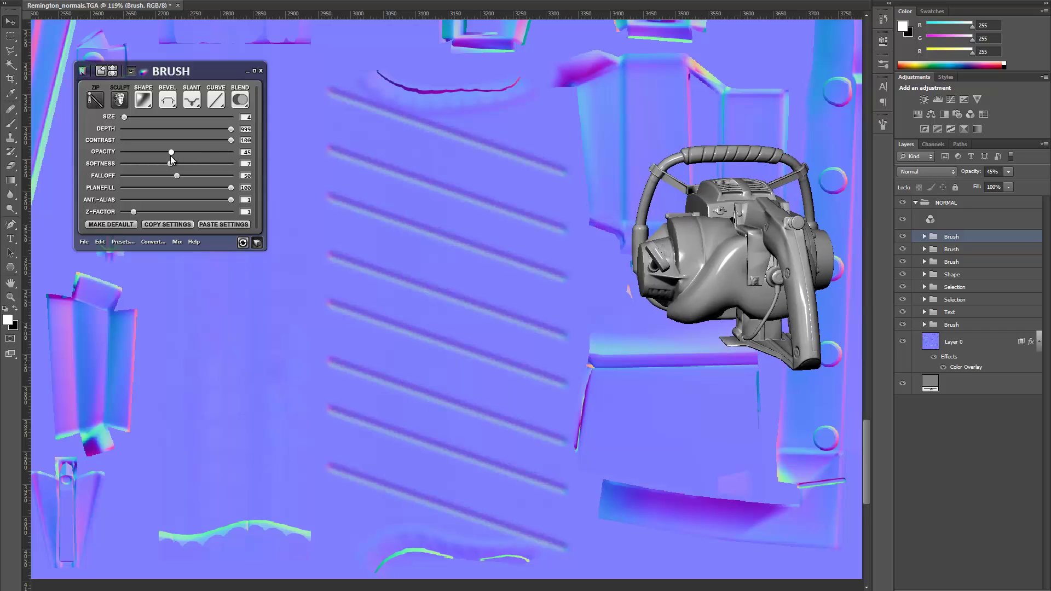
{"action": "left_click", "coordinate": [239, 100]}
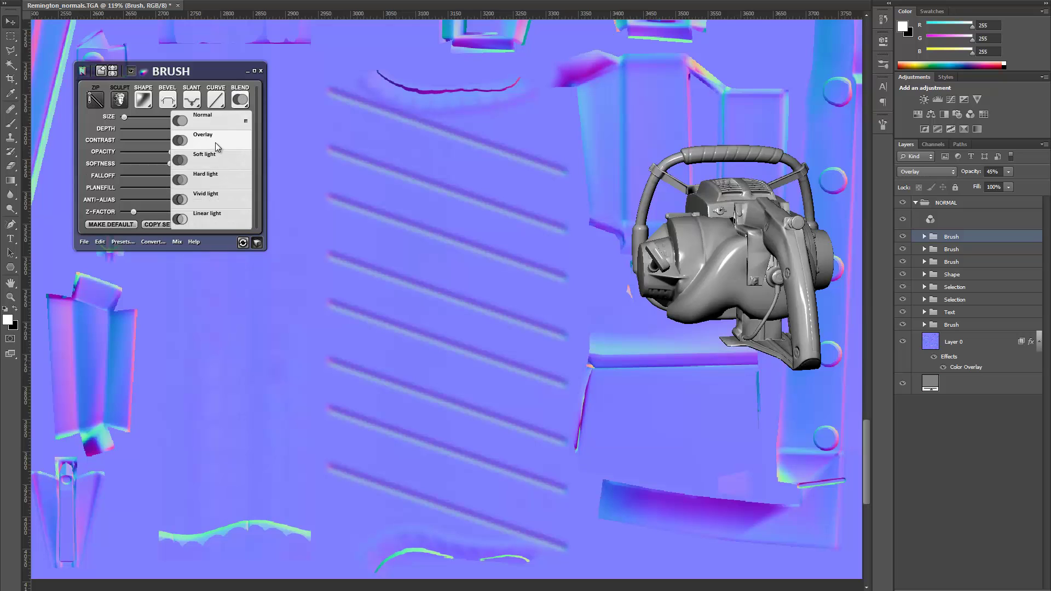
{"action": "left_click", "coordinate": [215, 142]}
{"action": "left_click_drag", "start_coordinate": [684, 246], "coordinate": [728, 263]}
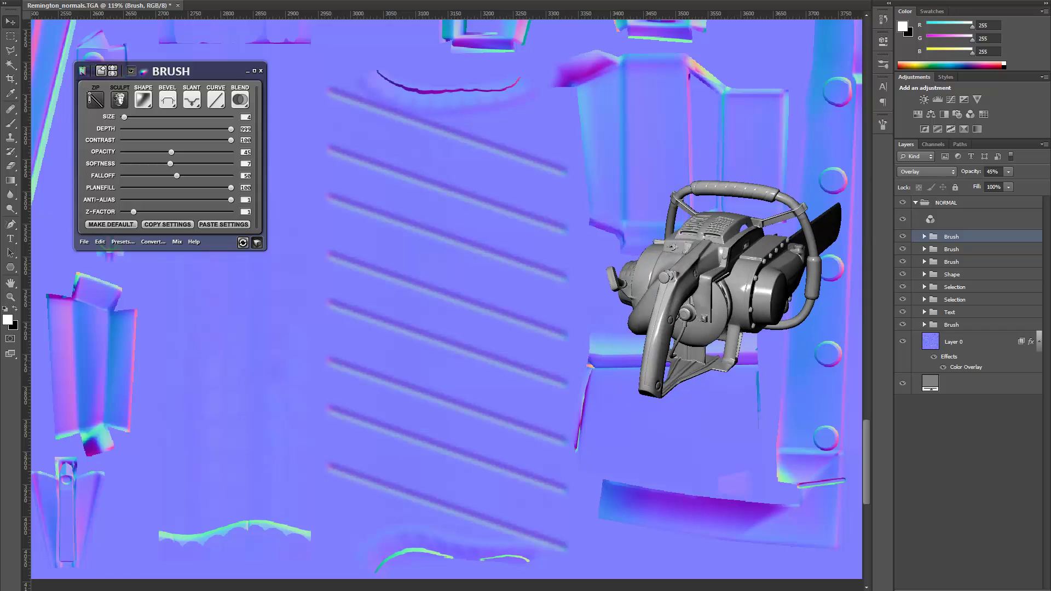
Step: Add a new layer and paint two parallel straight white lines along the lower and upper edges of the lowest sloped groove
{"action": "scroll", "coordinate": [372, 360], "scroll_direction": "down", "scroll_amount": 3}
{"action": "key", "text": "z"}
{"action": "left_click", "coordinate": [373, 360]}
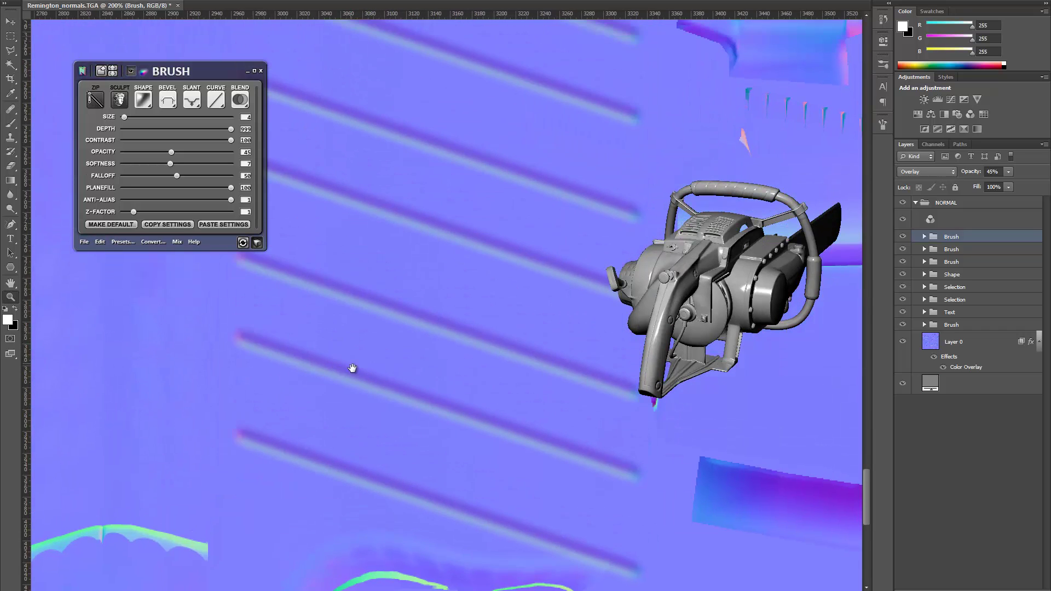
{"action": "key", "text": "b"}
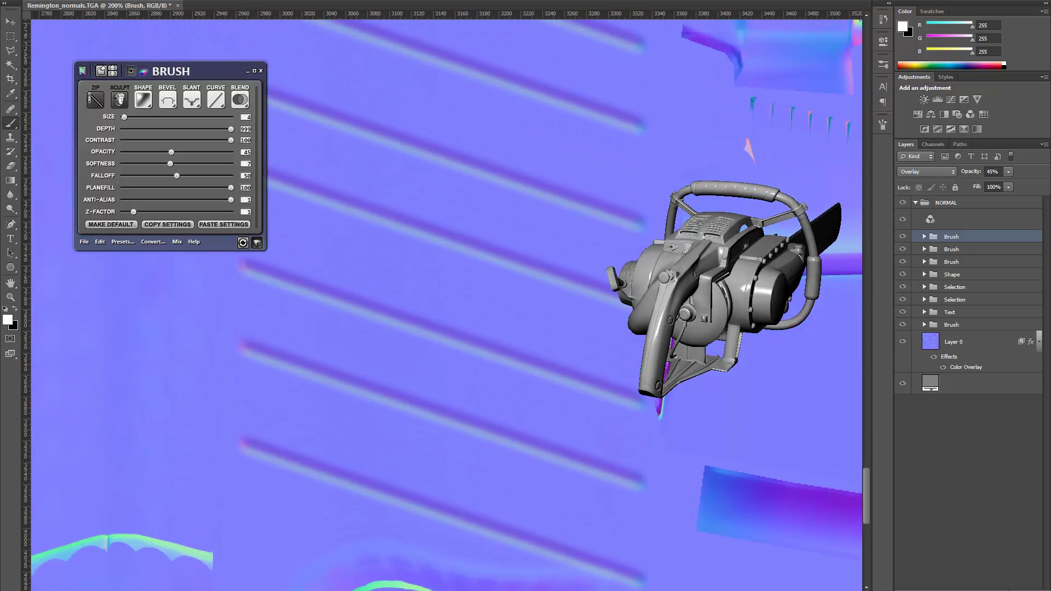
{"action": "key", "text": "ctrl+shift+alt+n"}
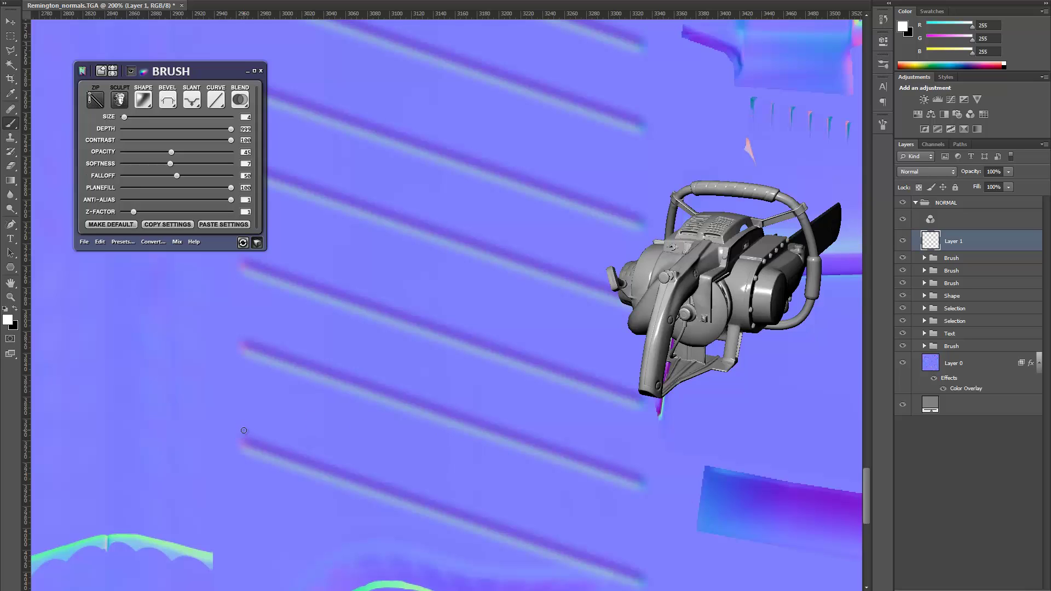
{"action": "scroll", "coordinate": [244, 430], "scroll_direction": "down", "scroll_amount": 1}
{"action": "scroll", "coordinate": [222, 432], "scroll_direction": "right", "scroll_amount": 1}
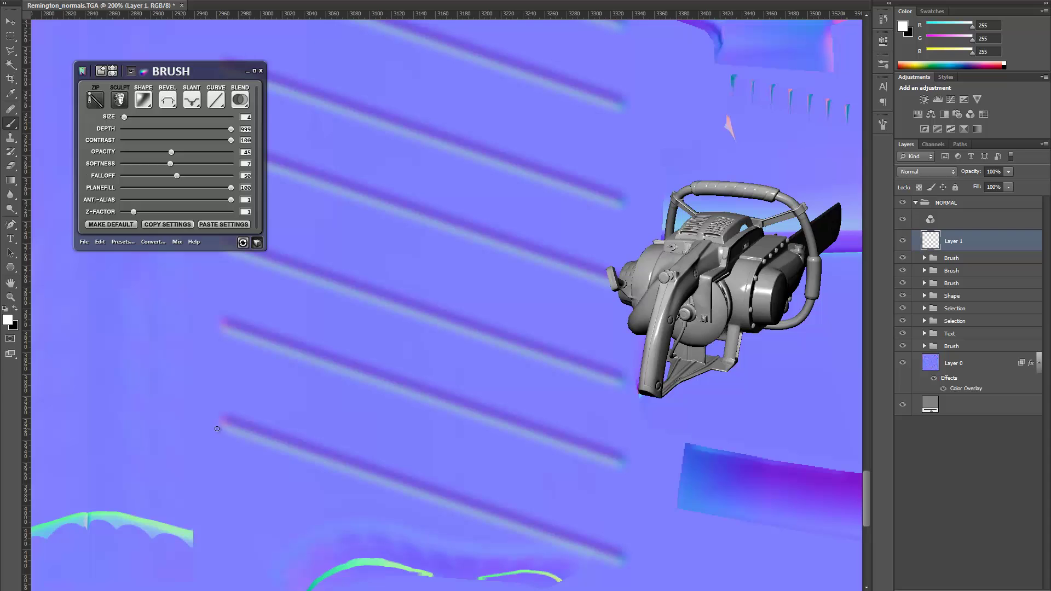
{"action": "scroll", "coordinate": [553, 517], "scroll_direction": "down", "scroll_amount": 2}
{"action": "scroll", "coordinate": [552, 518], "scroll_direction": "right", "scroll_amount": 2}
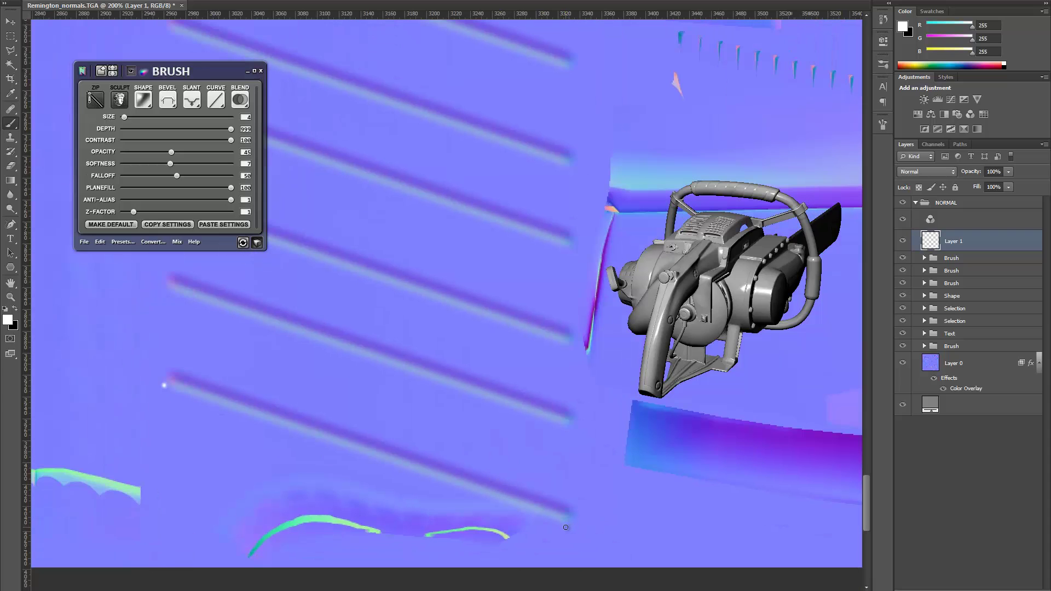
{"action": "left_click", "coordinate": [565, 525], "text": "shift"}
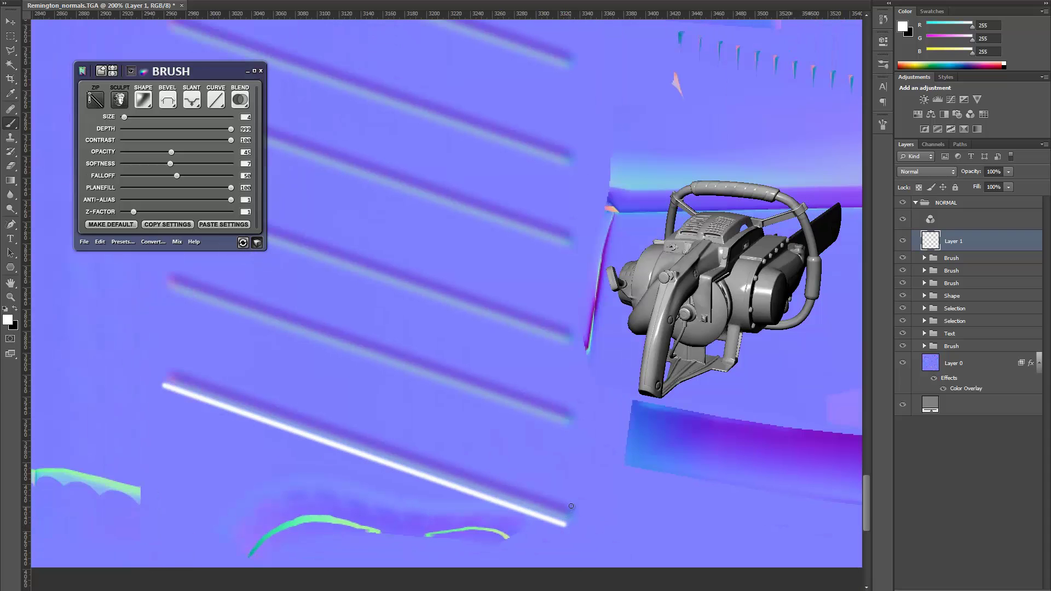
{"action": "left_click", "coordinate": [169, 362], "text": "shift"}
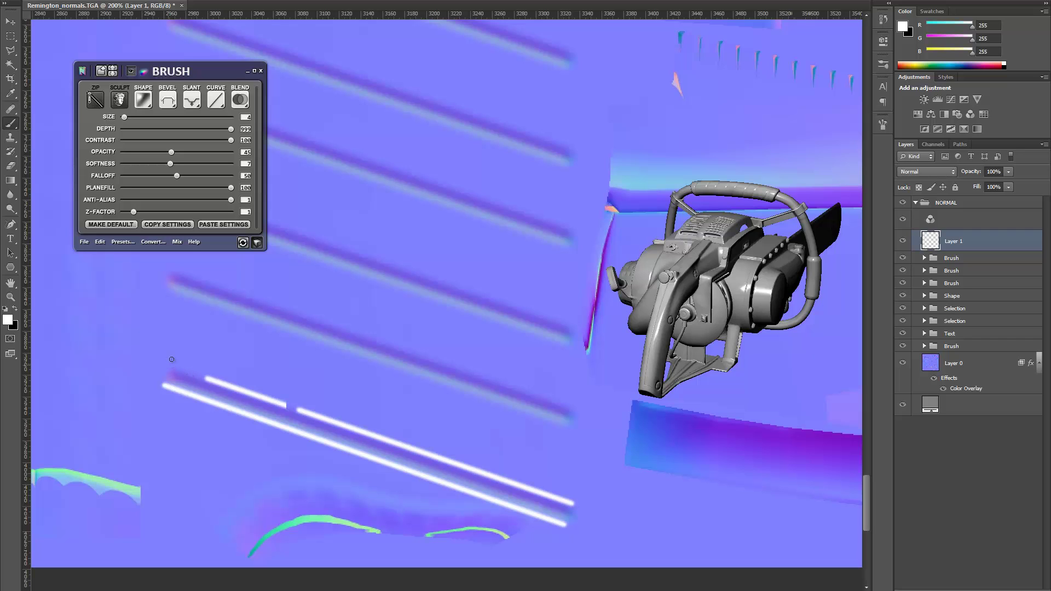
{"action": "left_click_drag", "start_coordinate": [188, 356], "coordinate": [260, 406]}
{"action": "scroll", "coordinate": [329, 401], "scroll_direction": "down", "scroll_amount": 3}
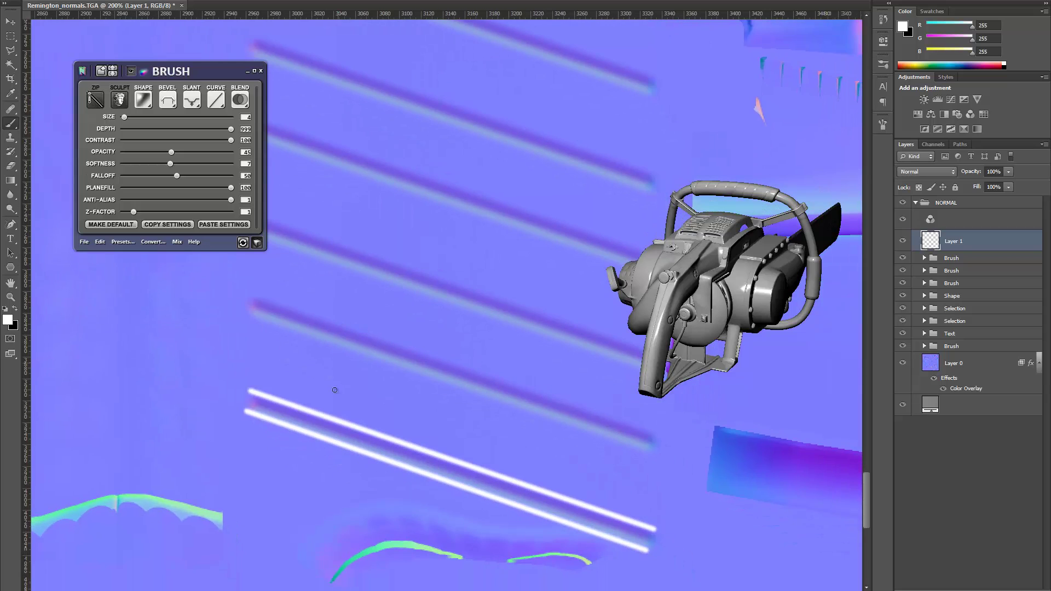
Step: Zip the finished normal-detail groups one by one, from the Text group up to the topmost Brush group
{"action": "left_click", "coordinate": [954, 334]}
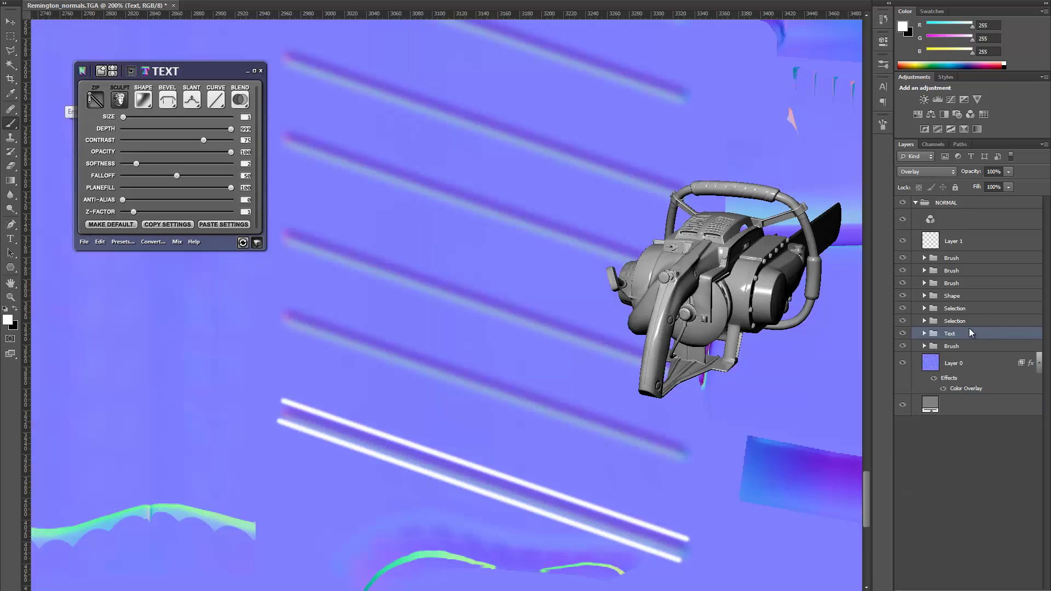
{"action": "left_click", "coordinate": [969, 322]}
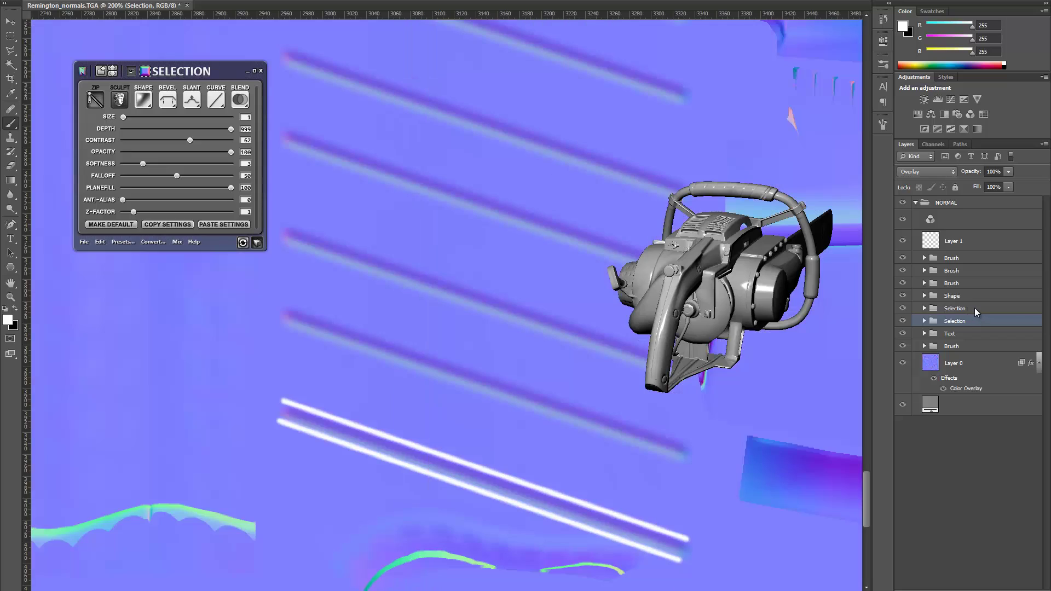
{"action": "left_click", "coordinate": [971, 310]}
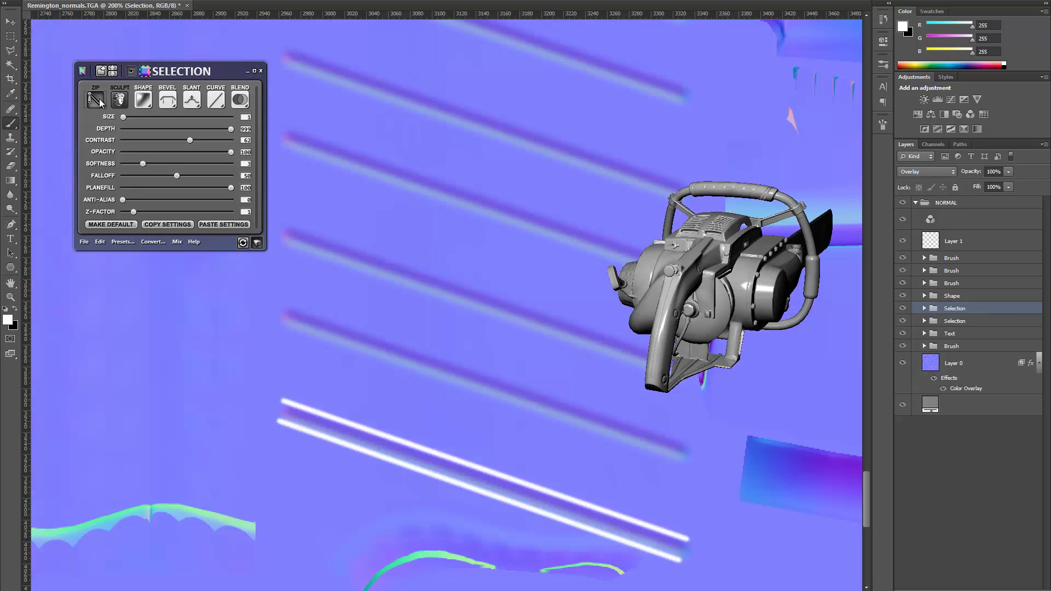
{"action": "left_click", "coordinate": [955, 296]}
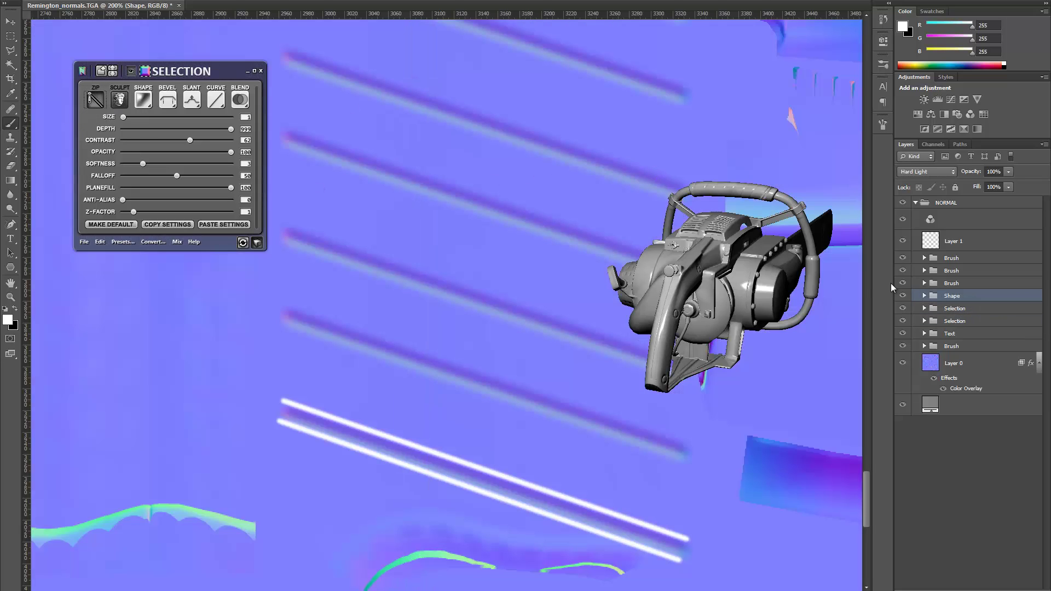
{"action": "left_click", "coordinate": [93, 100]}
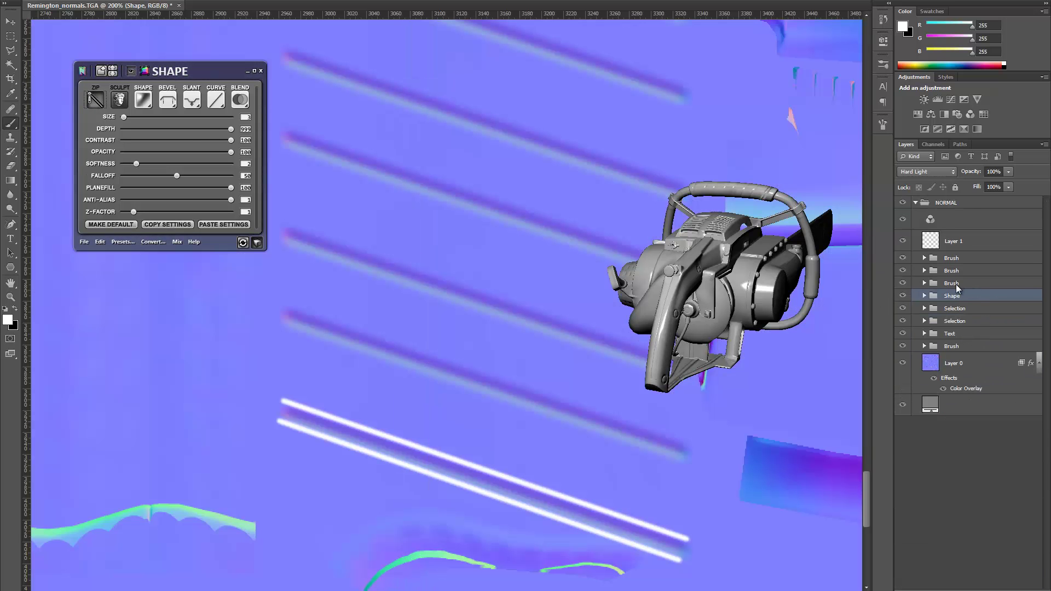
{"action": "left_click", "coordinate": [955, 283]}
{"action": "left_click", "coordinate": [95, 100]}
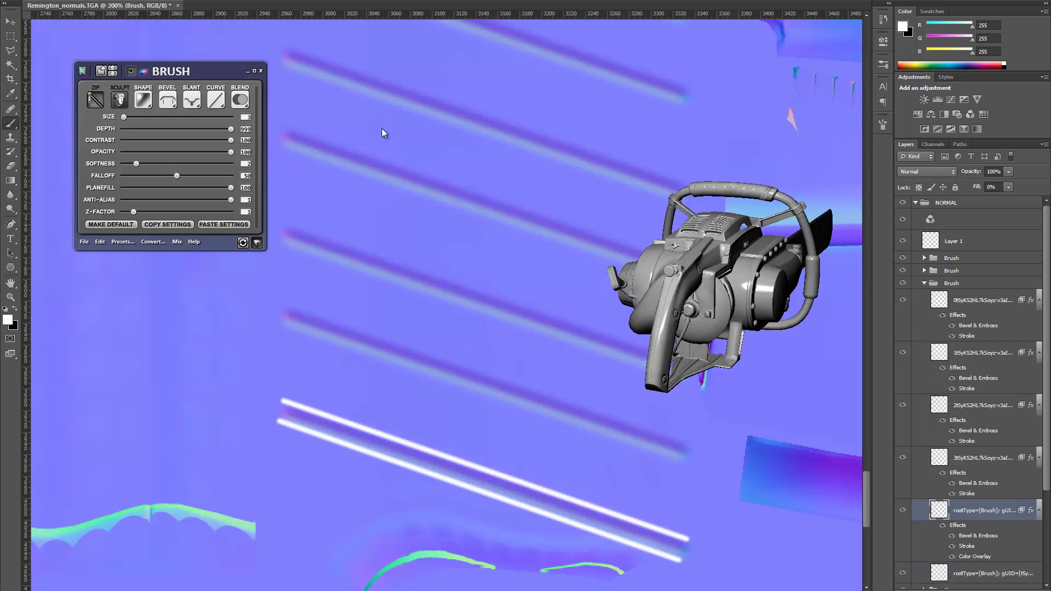
{"action": "left_click", "coordinate": [966, 271]}
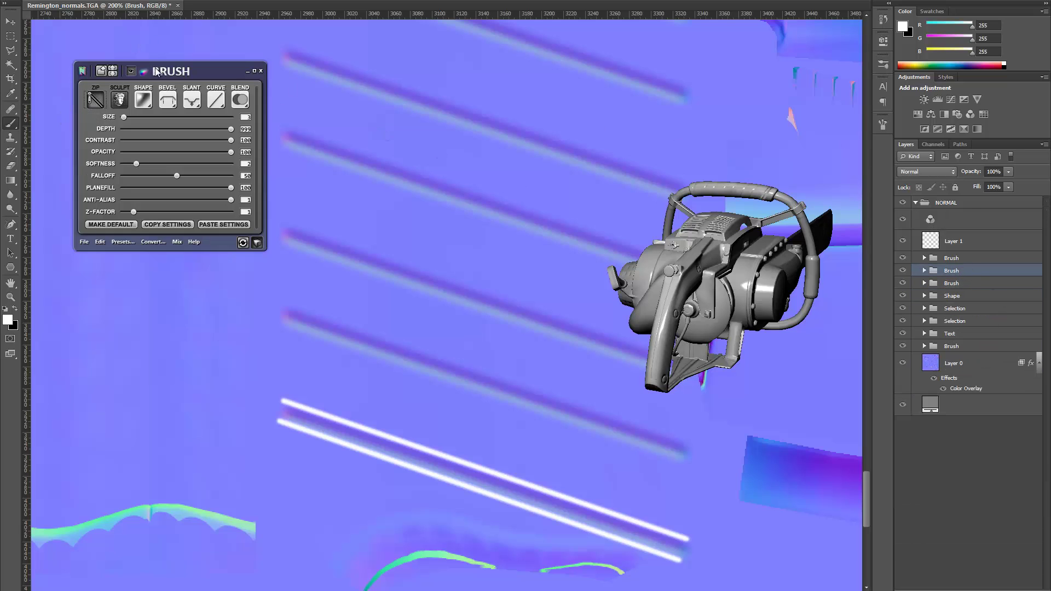
{"action": "left_click", "coordinate": [959, 259]}
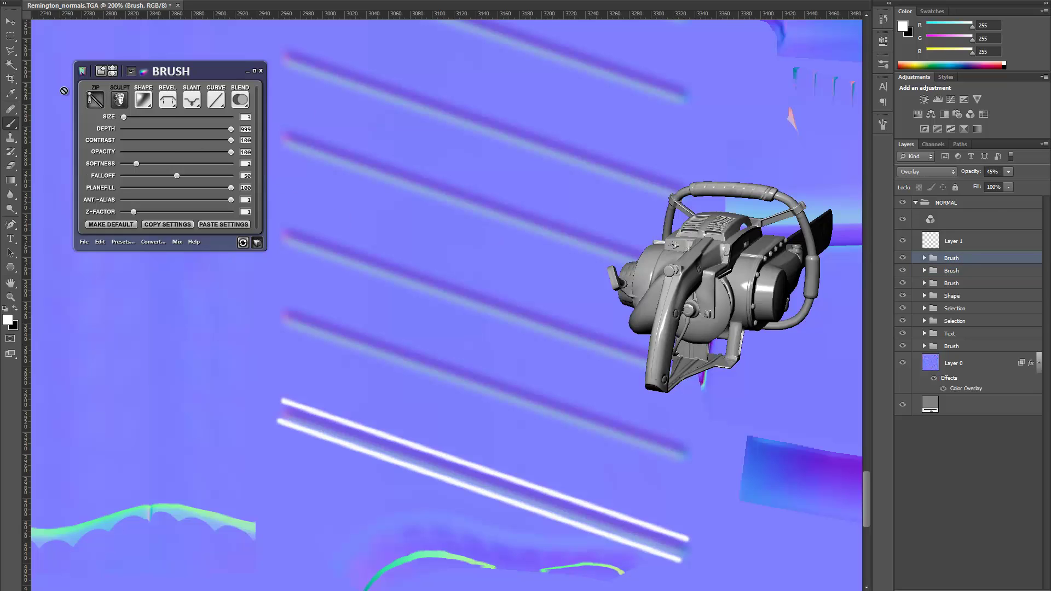
{"action": "left_click", "coordinate": [93, 96]}
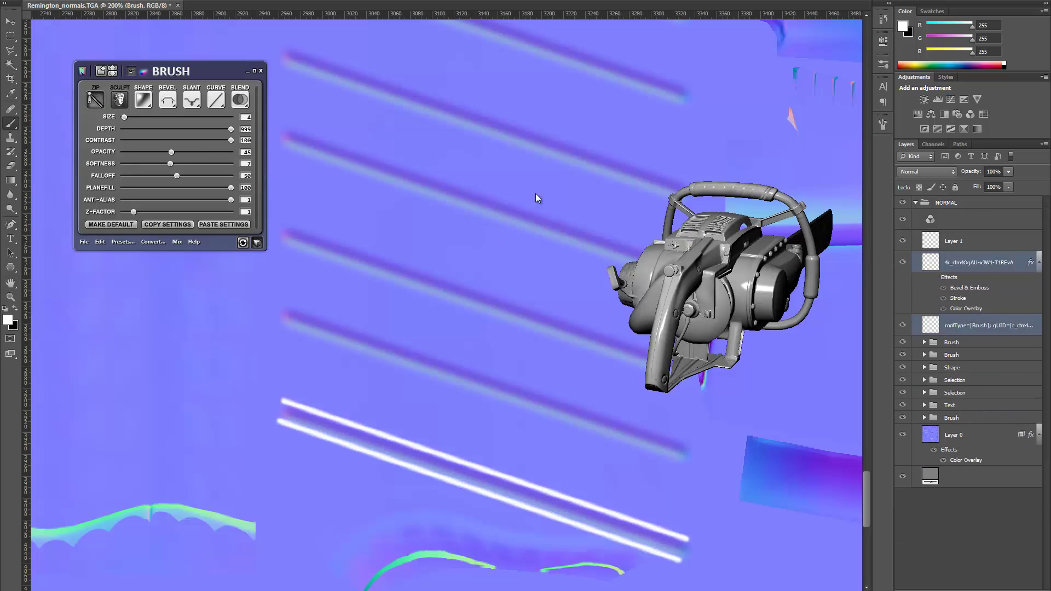
Step: On Layer 1, paint straight white lines along both edges of the second and third grooves from the bottom
{"action": "left_click", "coordinate": [980, 244]}
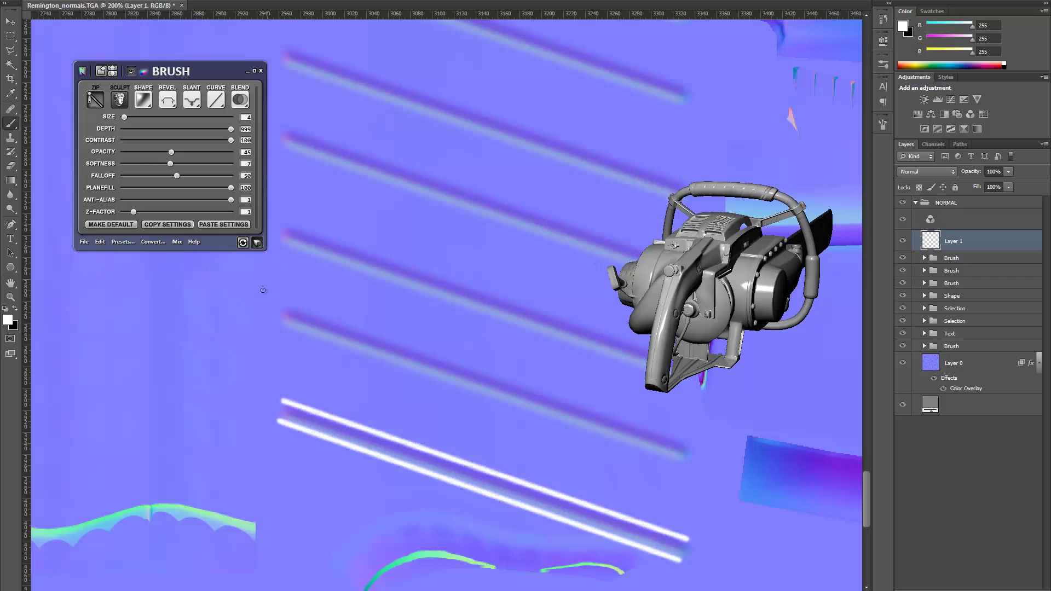
{"action": "left_click", "coordinate": [689, 465], "text": "shift"}
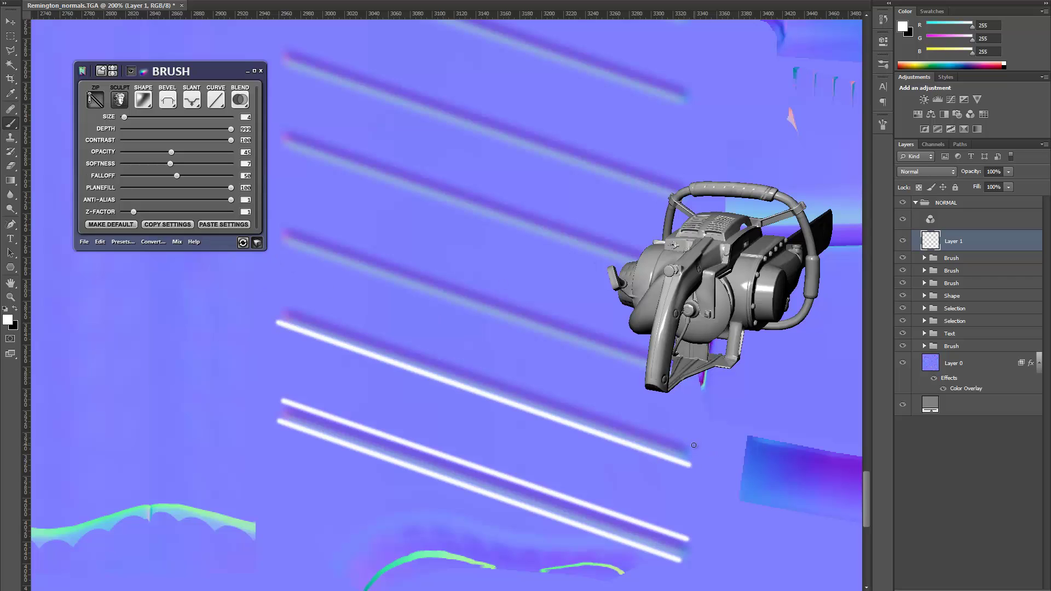
{"action": "left_click", "coordinate": [281, 302], "text": "shift"}
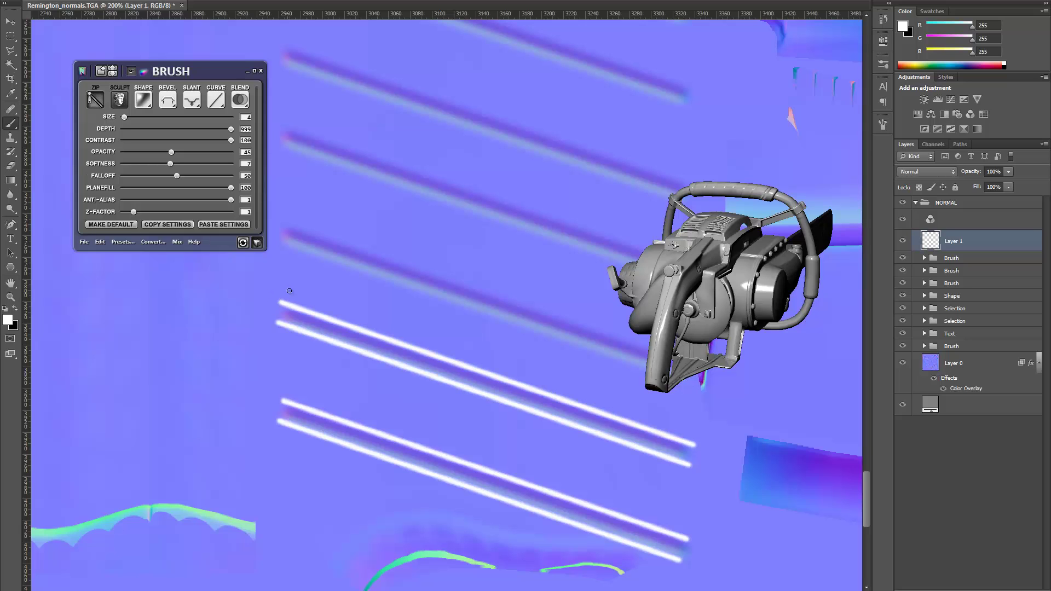
{"action": "left_click_drag", "start_coordinate": [293, 252], "coordinate": [326, 360]}
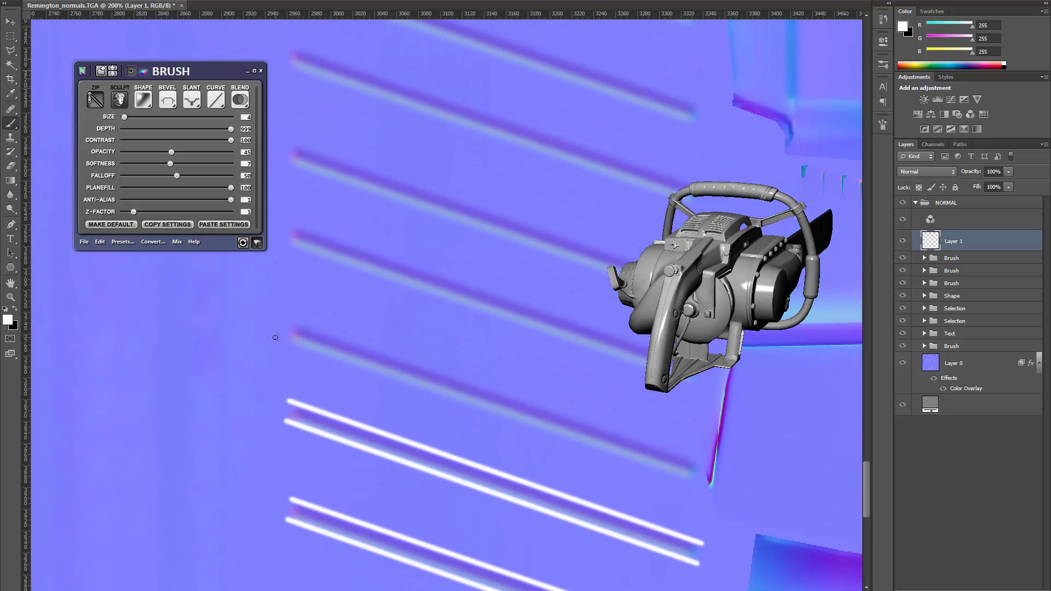
{"action": "left_click", "coordinate": [701, 483], "text": "shift"}
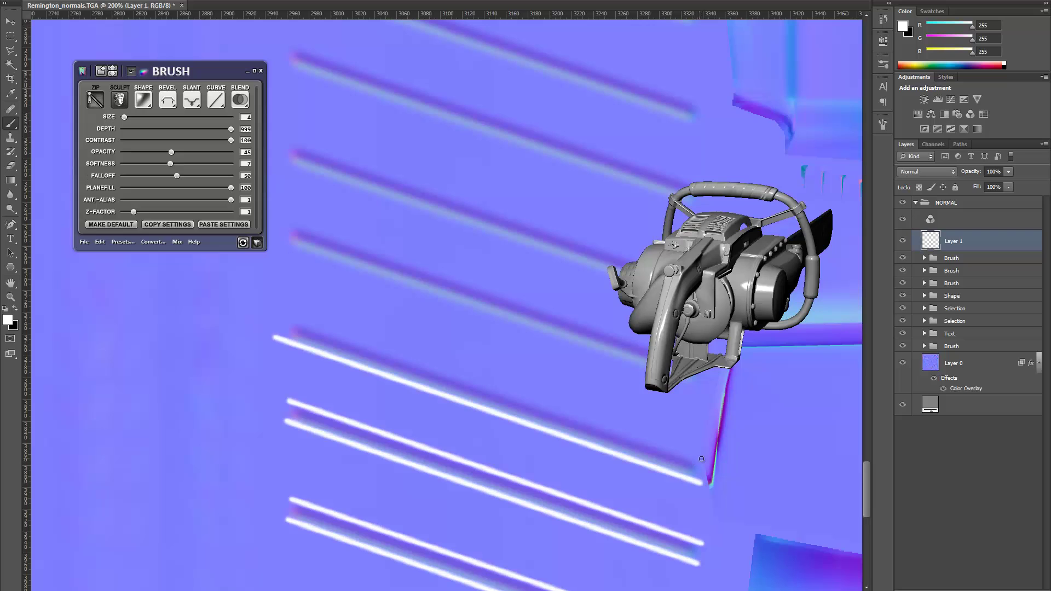
{"action": "left_click", "coordinate": [277, 317], "text": "shift"}
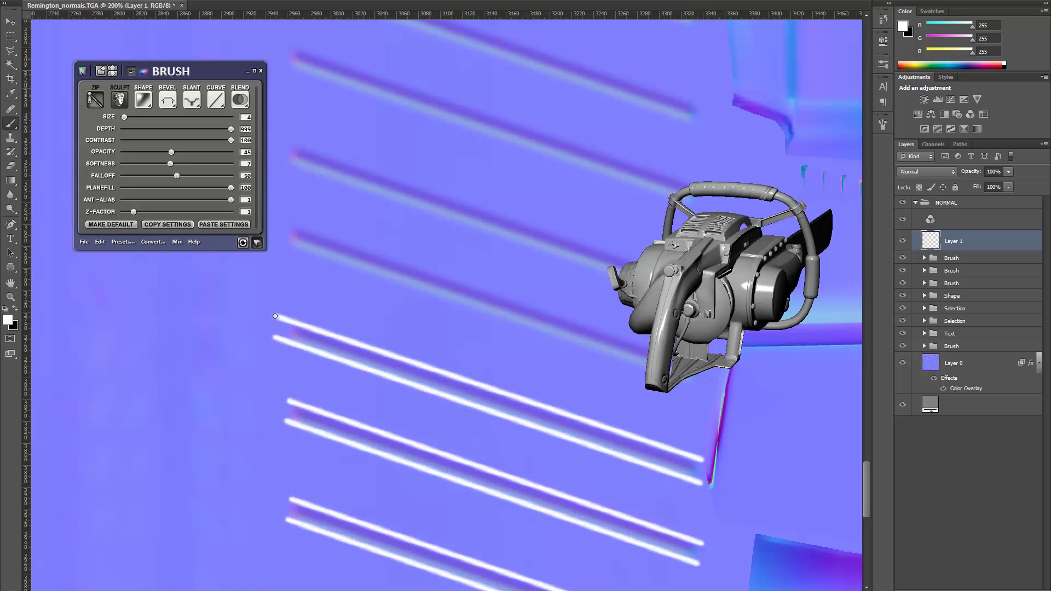
Step: Paint matching straight white lines along the lower and upper edges of the fourth and fifth grooves from the bottom
{"action": "scroll", "coordinate": [278, 390], "scroll_direction": "up", "scroll_amount": 3}
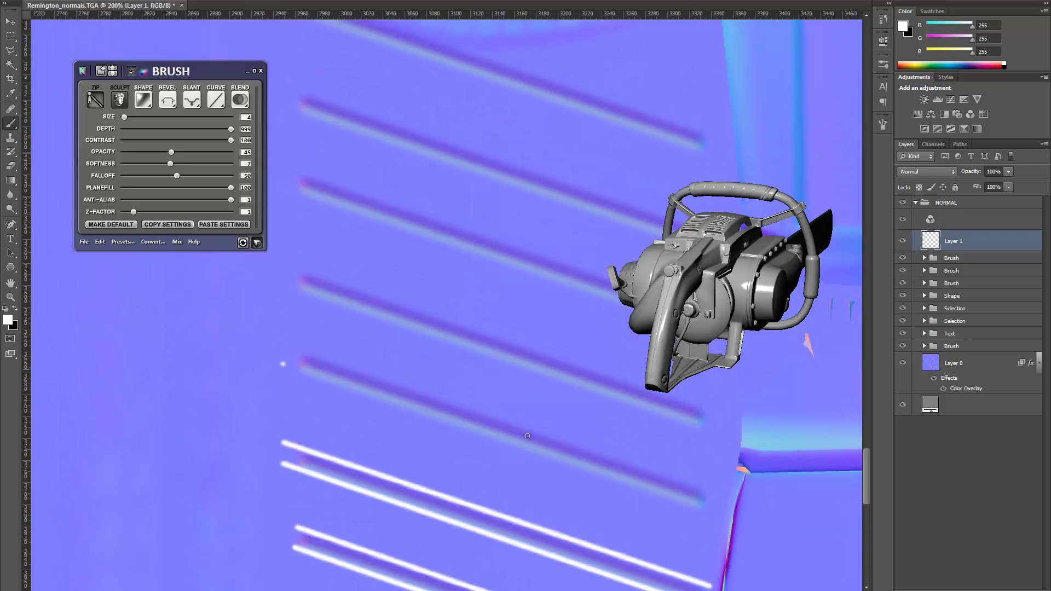
{"action": "left_click", "coordinate": [707, 513], "text": "shift"}
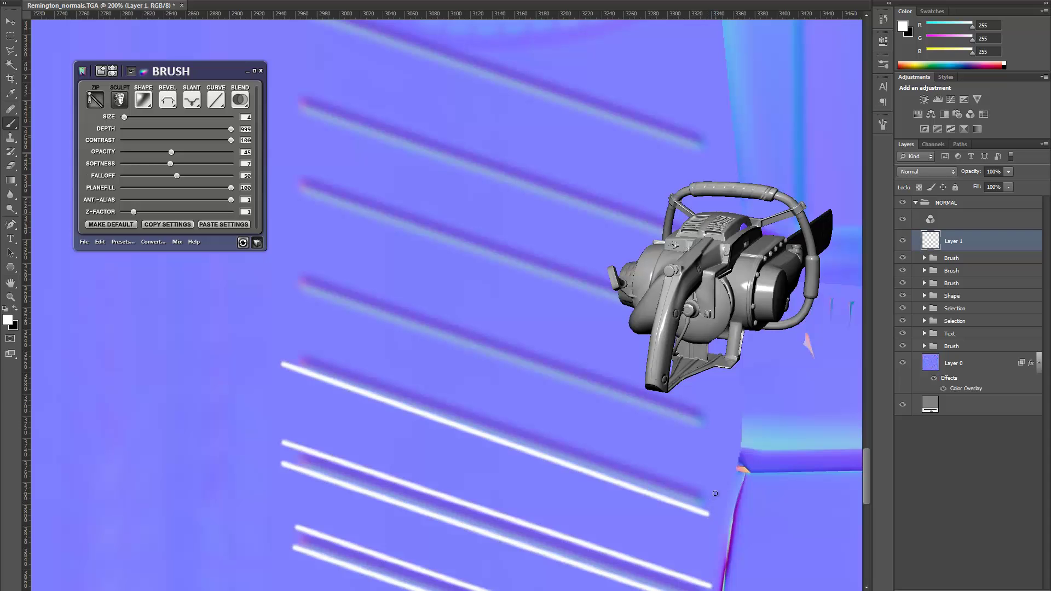
{"action": "left_click", "coordinate": [282, 345], "text": "shift"}
{"action": "scroll", "coordinate": [281, 344], "scroll_direction": "up", "scroll_amount": 2}
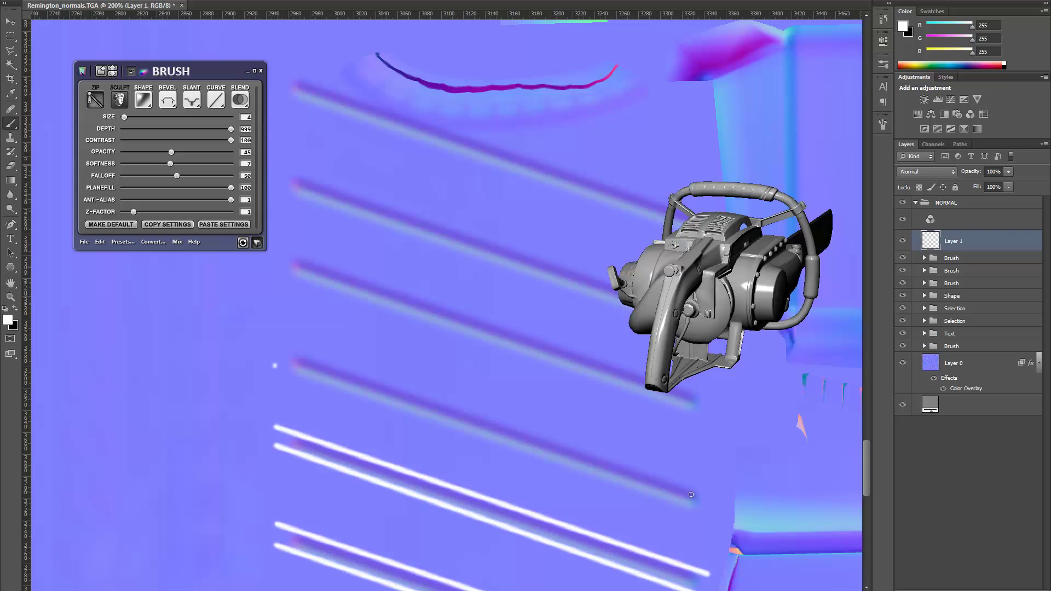
{"action": "left_click", "coordinate": [700, 514], "text": "shift"}
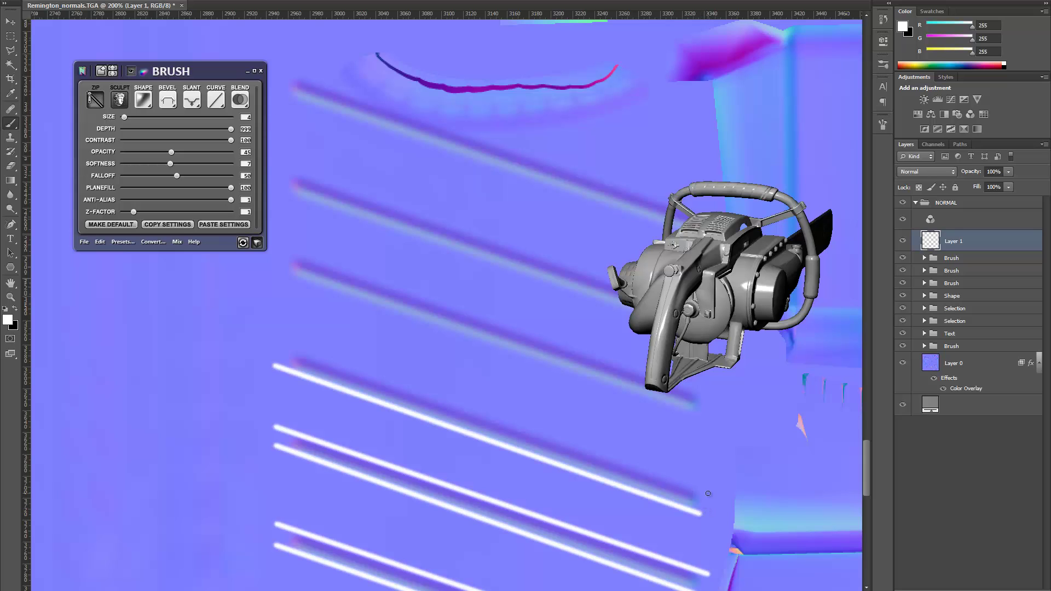
{"action": "left_click", "coordinate": [268, 343], "text": "shift"}
Step: Paint straight white edge lines along both sides of the three uppermost sloped grooves
{"action": "scroll", "coordinate": [269, 343], "scroll_direction": "up", "scroll_amount": 1}
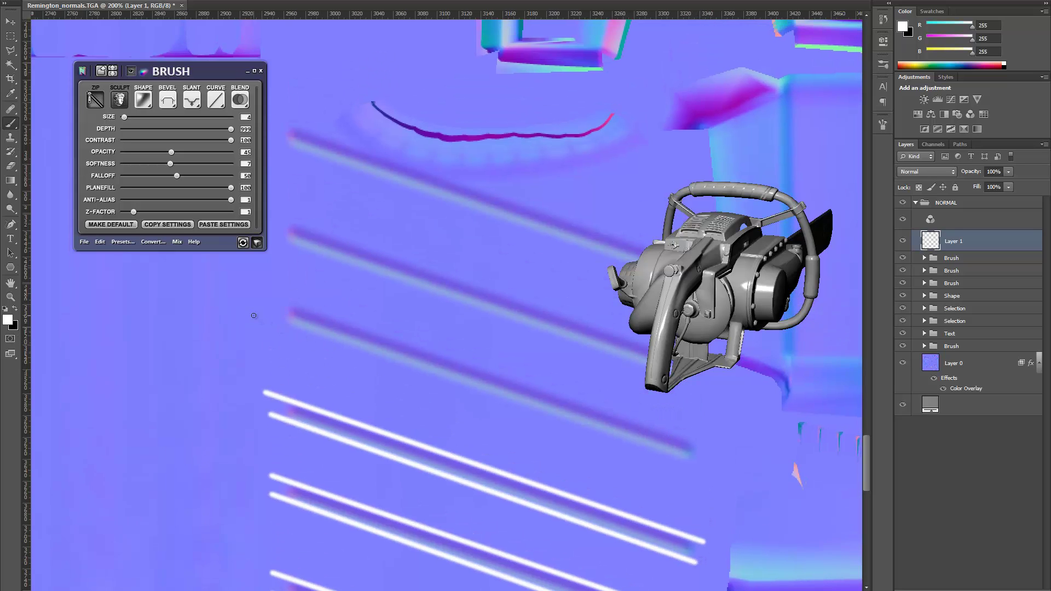
{"action": "left_click", "coordinate": [702, 468], "text": "shift"}
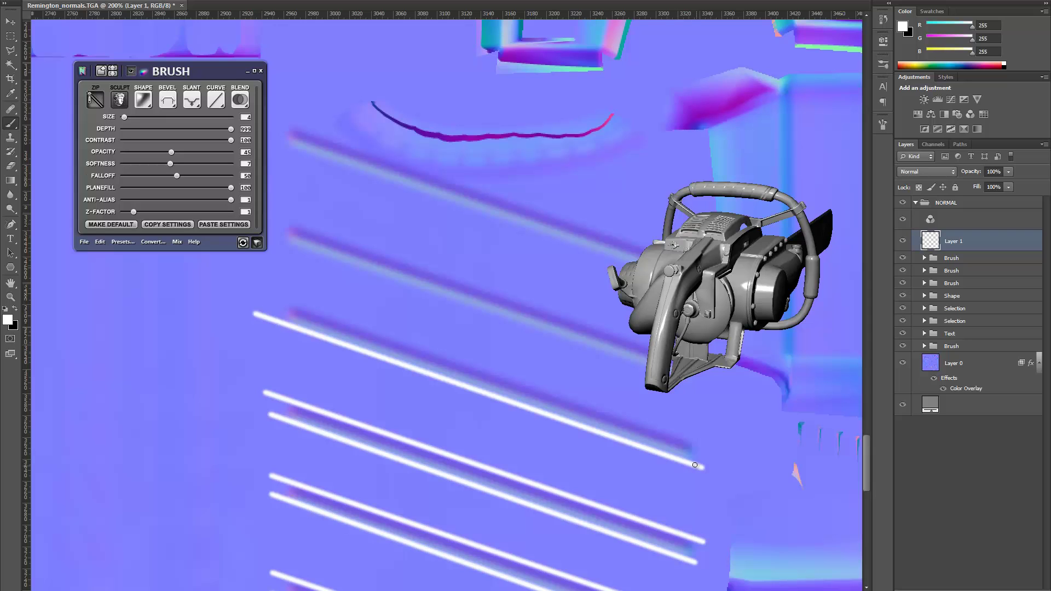
{"action": "left_click", "coordinate": [255, 291], "text": "shift"}
{"action": "left_click_drag", "start_coordinate": [362, 273], "coordinate": [369, 340]}
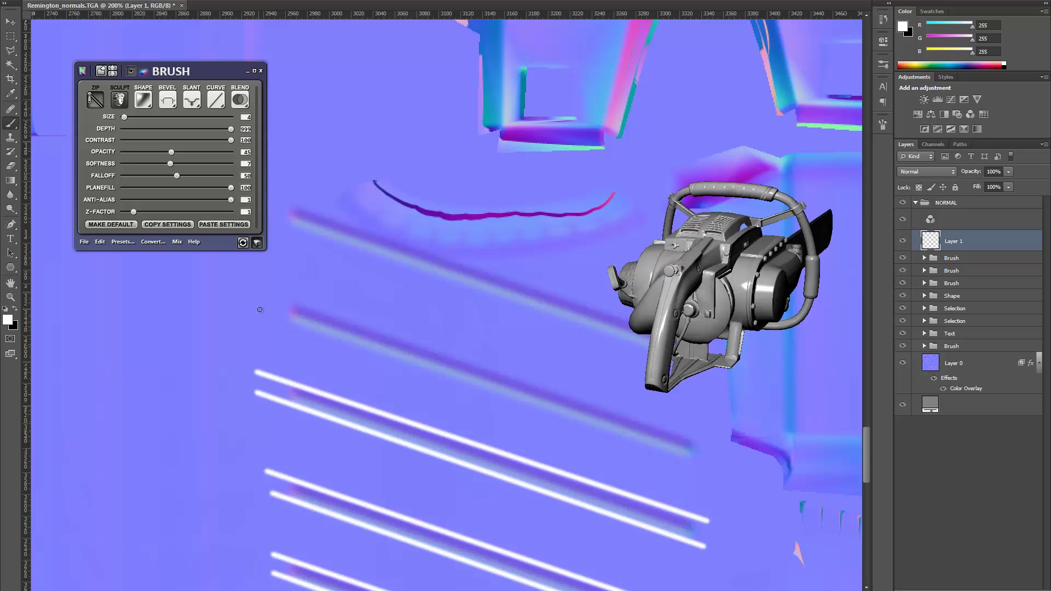
{"action": "left_click", "coordinate": [704, 464], "text": "shift"}
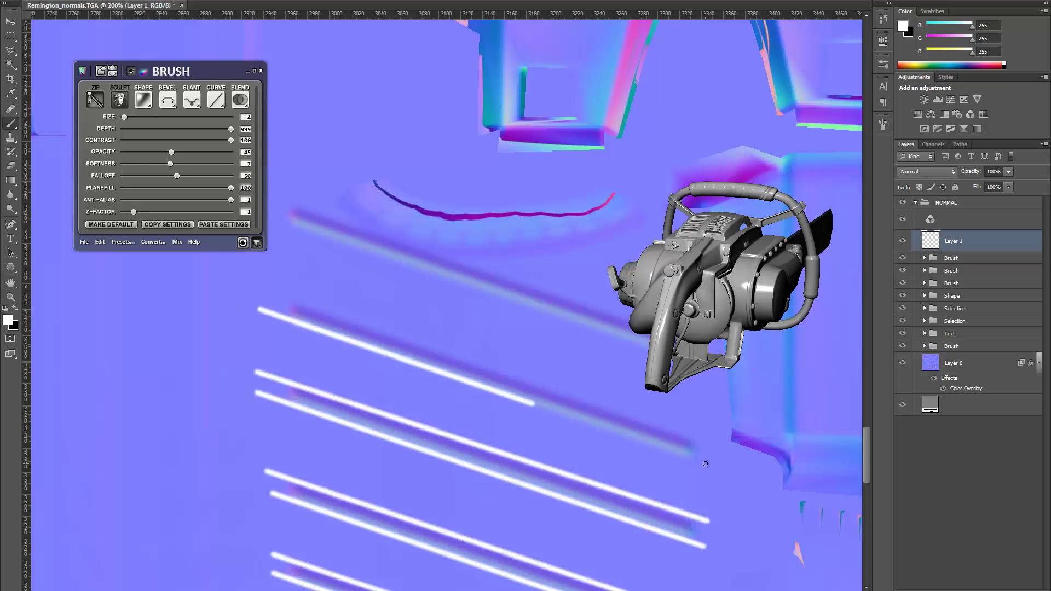
{"action": "left_click", "coordinate": [258, 289], "text": "shift"}
{"action": "scroll", "coordinate": [301, 352], "scroll_direction": "up", "scroll_amount": 3}
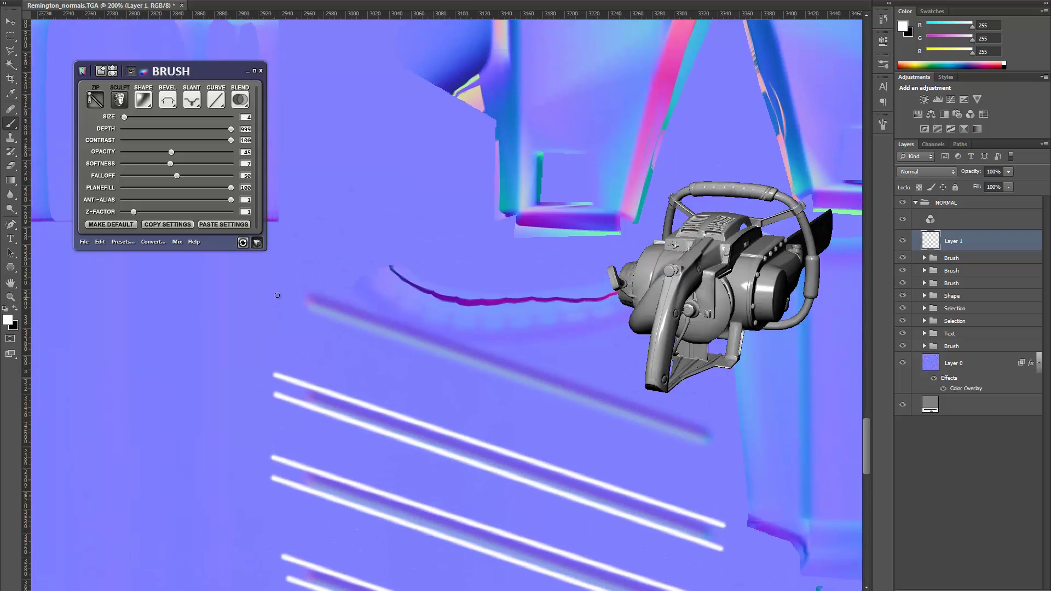
{"action": "left_click", "coordinate": [719, 448], "text": "shift"}
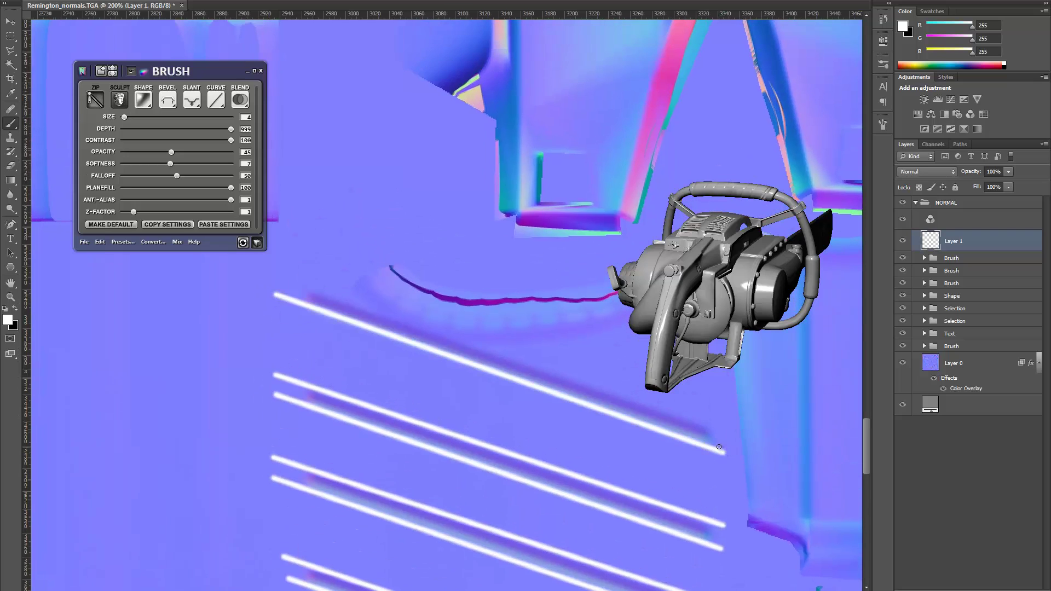
{"action": "left_click", "coordinate": [279, 281], "text": "shift"}
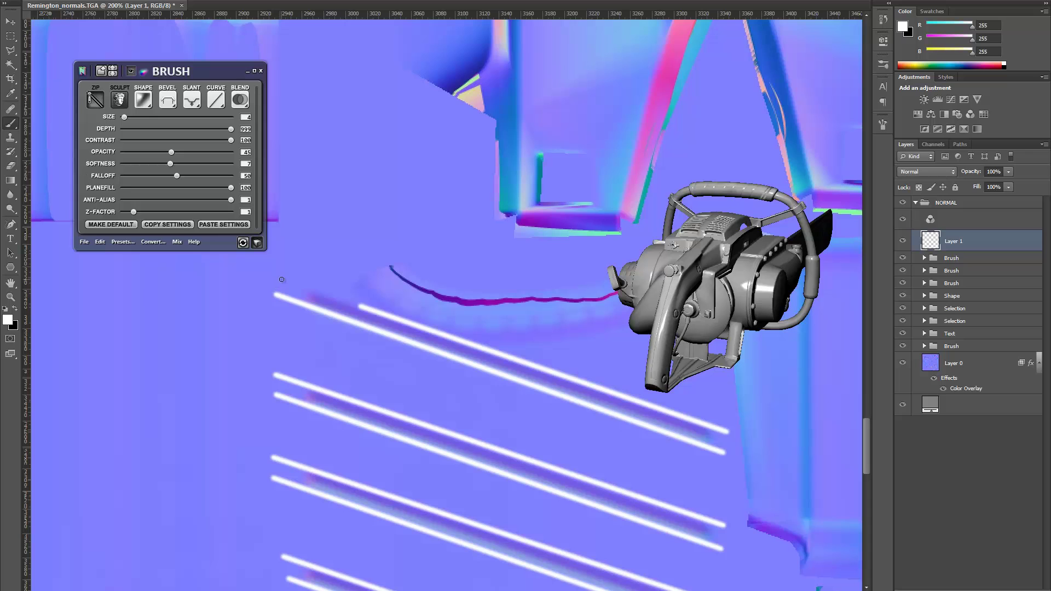
Step: Convert the painted white edge lines on Layer 1 to normal detail
{"action": "mouse_move", "coordinate": [544, 371]}
{"action": "left_mouse_down"}
{"action": "mouse_move", "coordinate": [458, 182]}
{"action": "mouse_move", "coordinate": [495, 151]}
{"action": "mouse_move", "coordinate": [485, 258]}
{"action": "mouse_move", "coordinate": [419, 277]}
{"action": "left_mouse_up"}
{"action": "key", "text": "z"}
{"action": "left_click", "coordinate": [419, 277], "text": "alt"}
{"action": "left_click", "coordinate": [163, 186]}
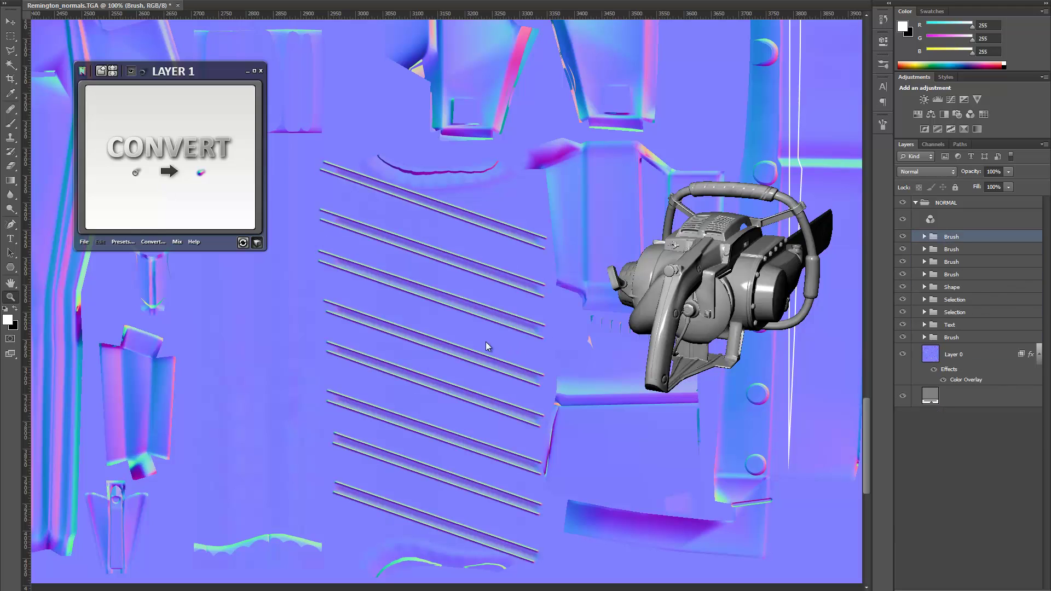
Step: Soften the converted edge lines with softness 3, Overlay blending and 30% opacity
{"action": "left_click", "coordinate": [410, 317]}
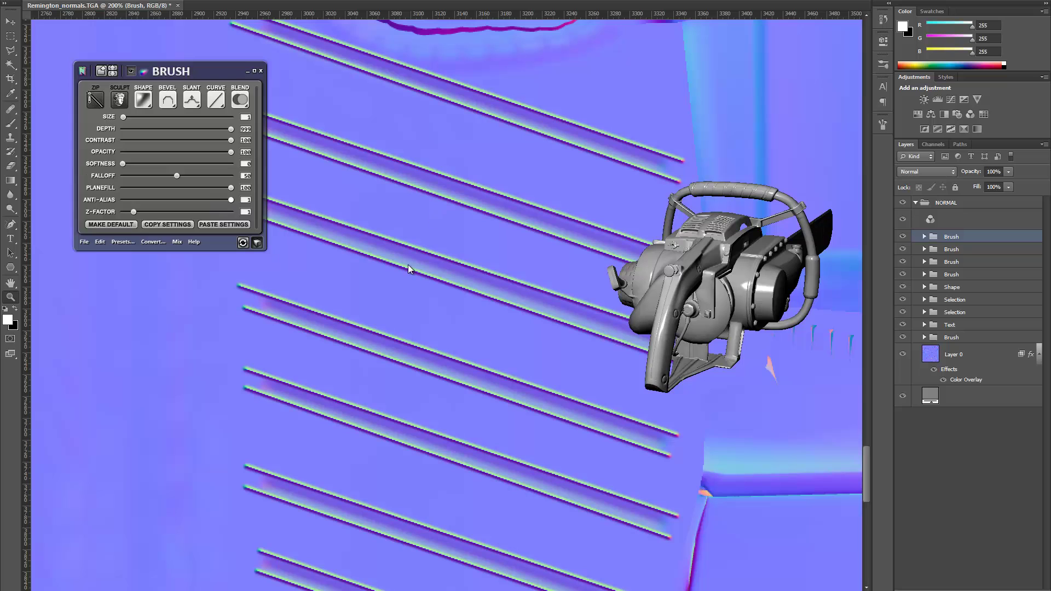
{"action": "left_click_drag", "start_coordinate": [387, 251], "coordinate": [420, 311]}
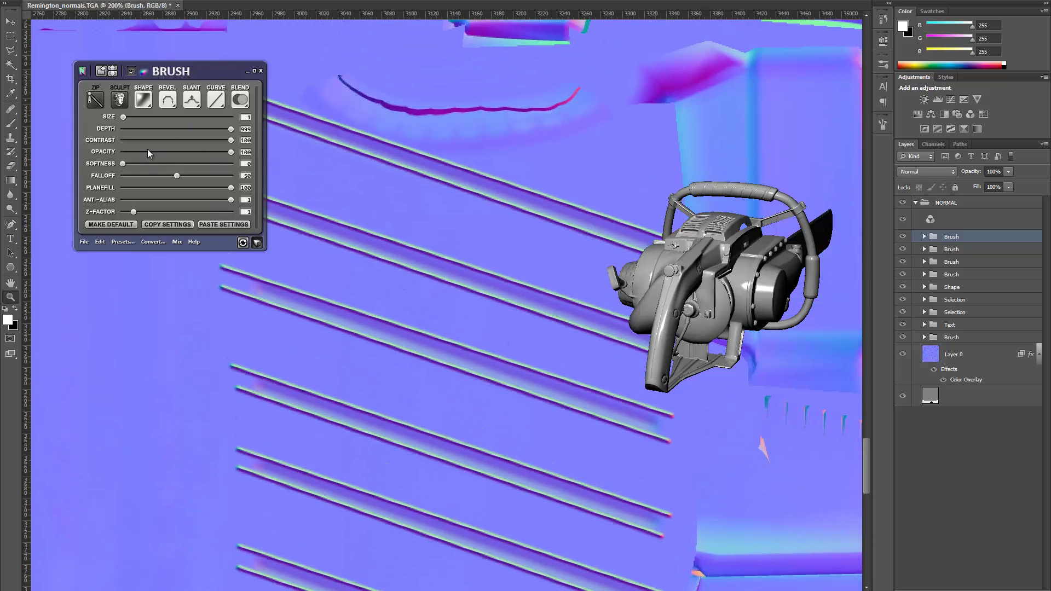
{"action": "left_click_drag", "start_coordinate": [142, 163], "coordinate": [147, 162]}
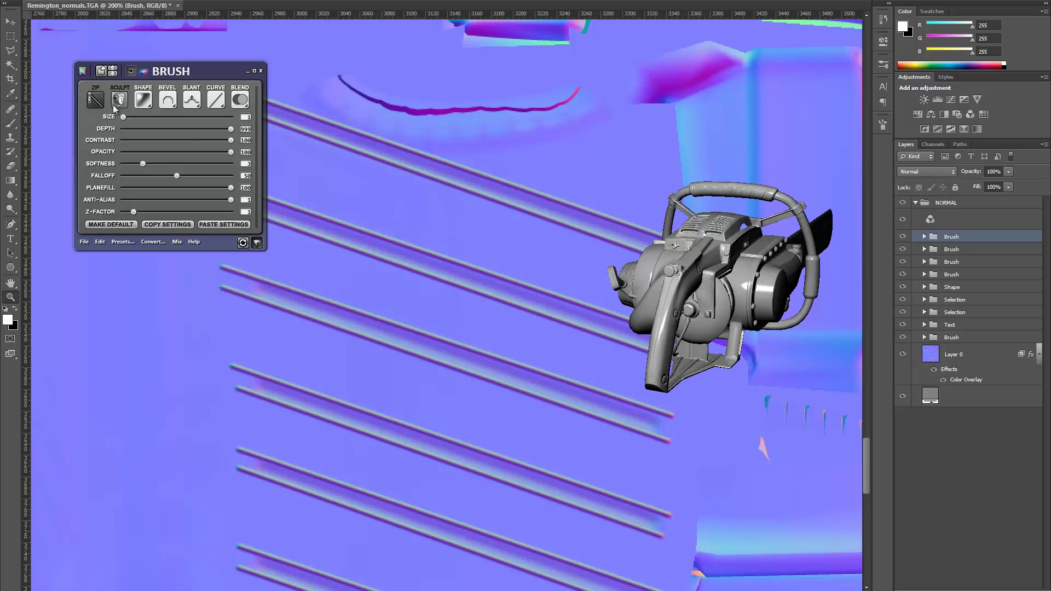
{"action": "left_click", "coordinate": [239, 108]}
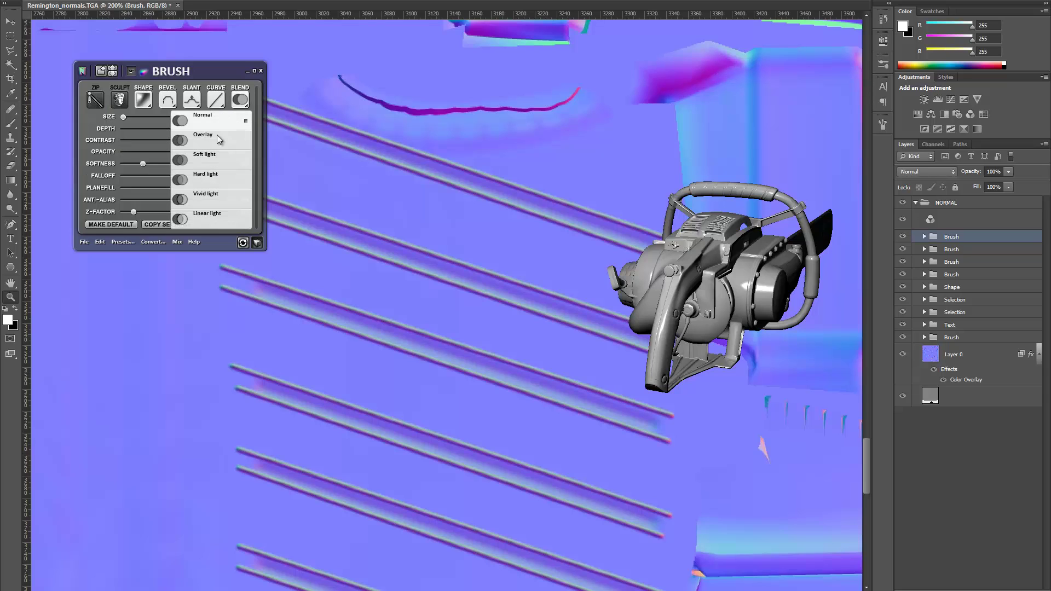
{"action": "left_click", "coordinate": [304, 138]}
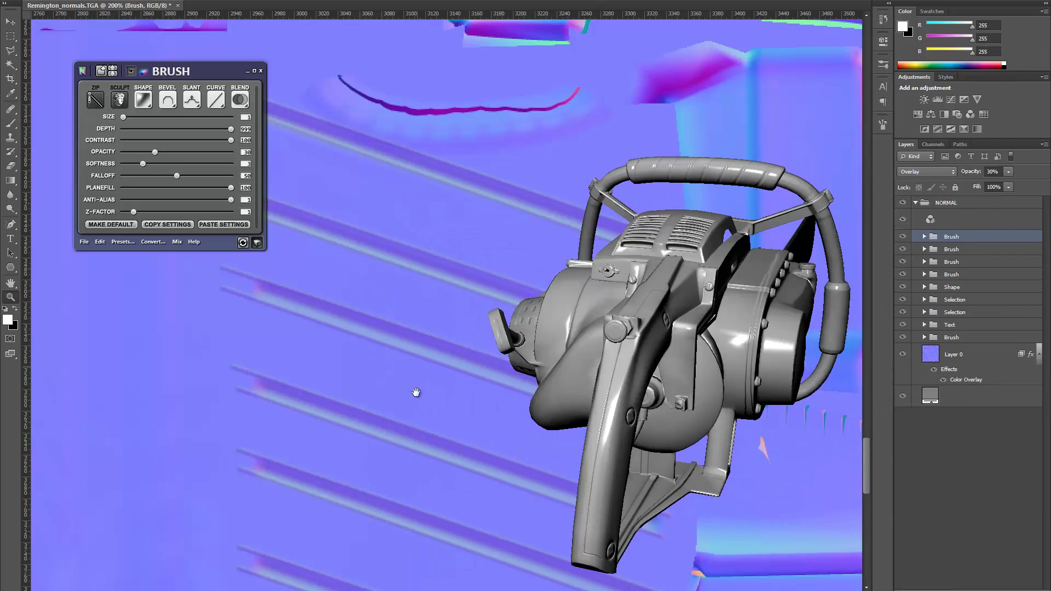
Step: Add a new layer above the edge-line group and choose a soft round brush with 0% hardness for painting
{"action": "scroll", "coordinate": [416, 393], "scroll_direction": "down", "scroll_amount": 3, "text": "alt"}
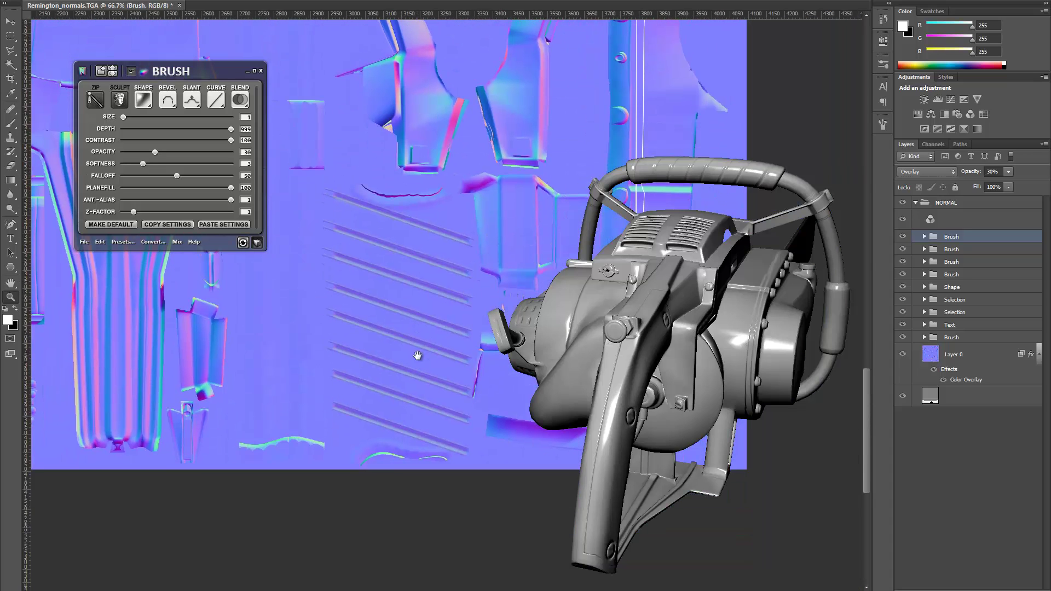
{"action": "scroll", "coordinate": [417, 356], "scroll_direction": "up", "scroll_amount": 3, "text": "alt"}
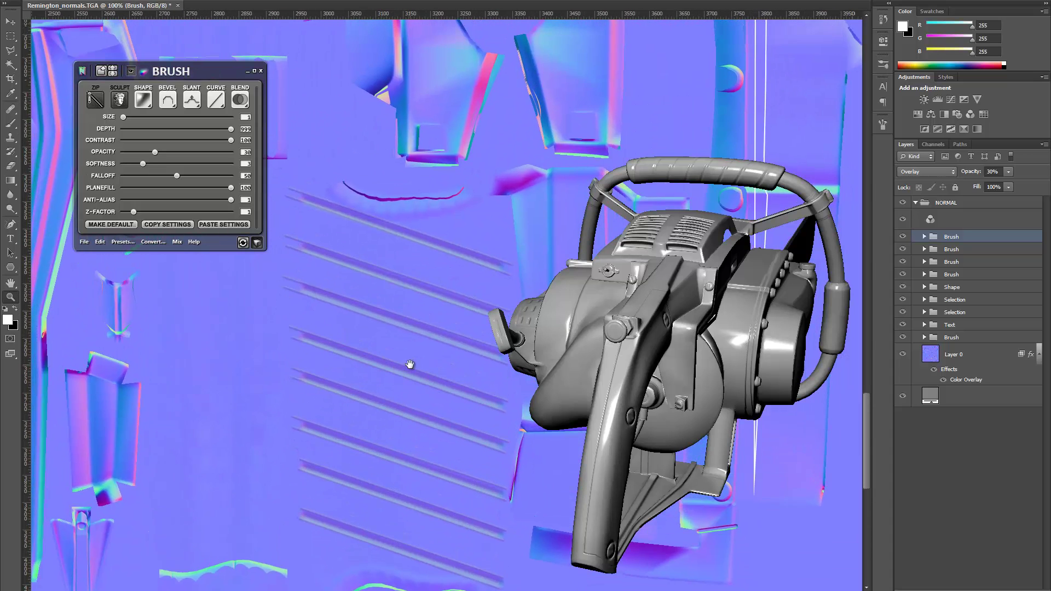
{"action": "left_click_drag", "start_coordinate": [376, 319], "coordinate": [359, 329]}
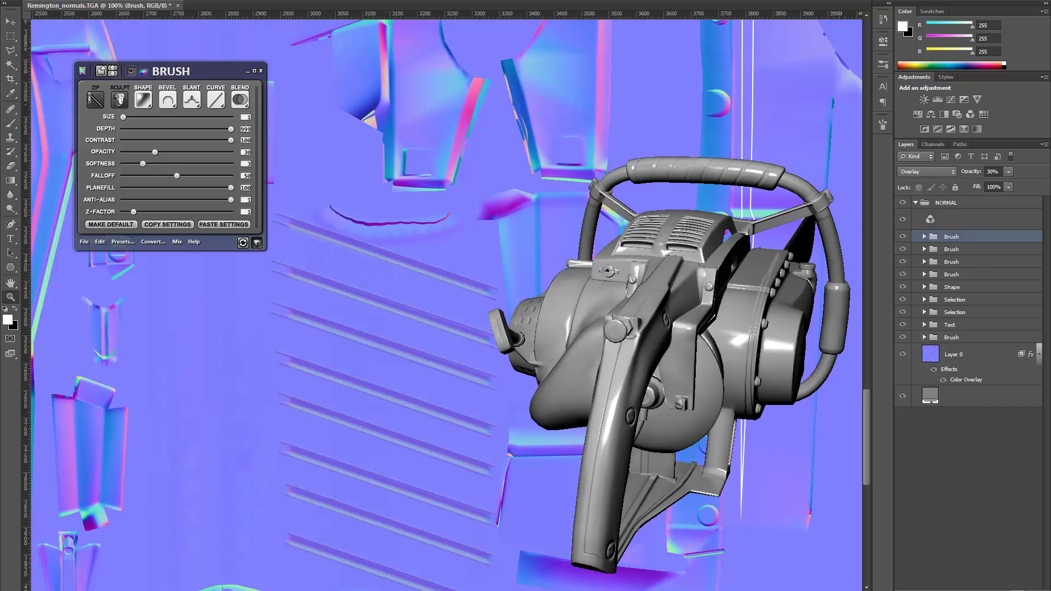
{"action": "key", "text": "ctrl+shift+alt+n"}
{"action": "scroll", "coordinate": [366, 275], "scroll_direction": "down", "scroll_amount": 2}
{"action": "key", "text": "b"}
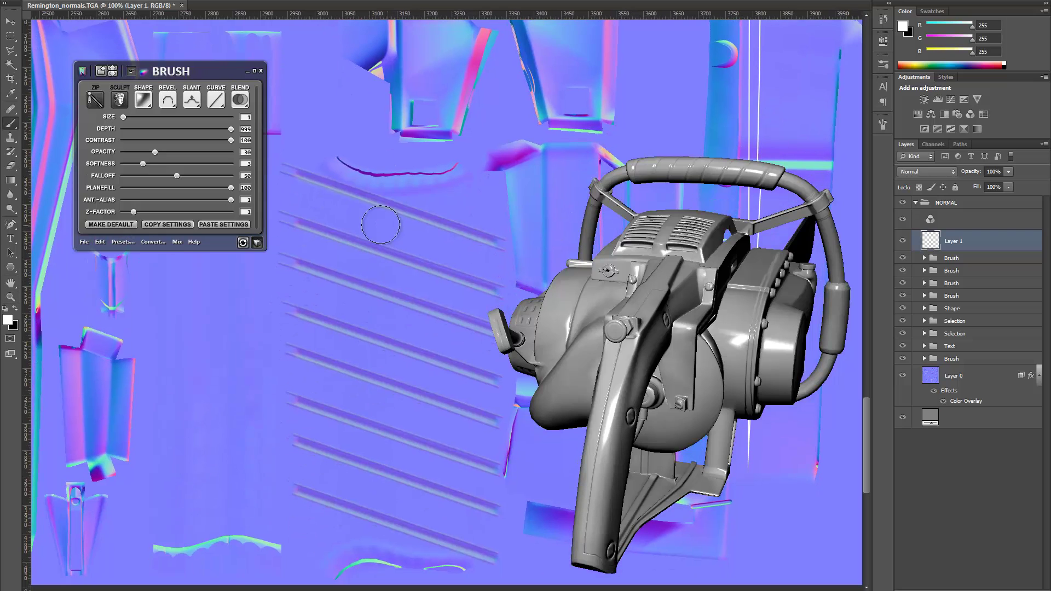
{"action": "key", "text": "bracketright"}
{"action": "key", "text": "bracketright"}
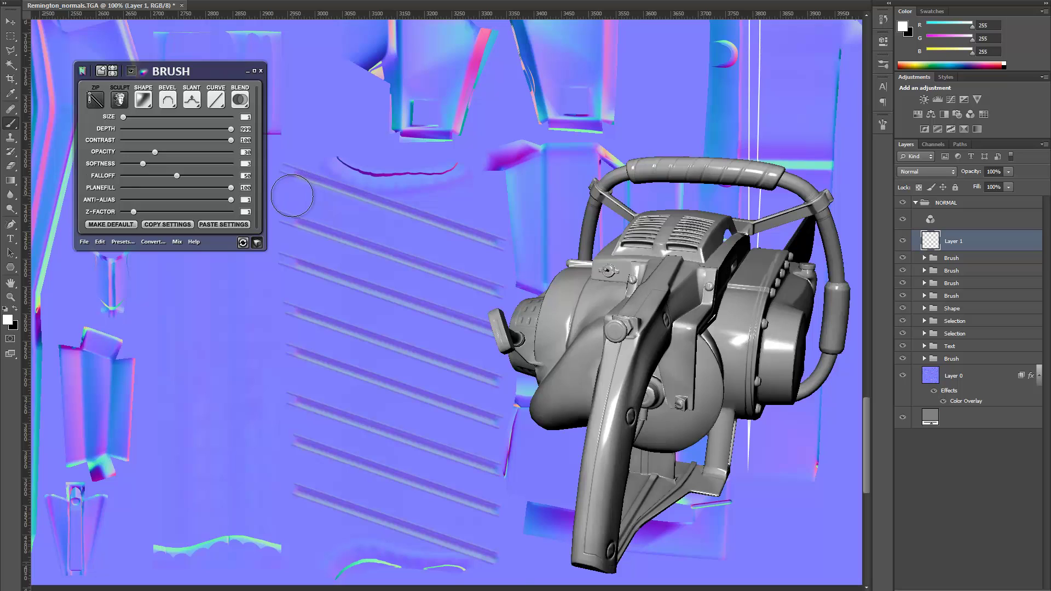
{"action": "right_click", "coordinate": [451, 339]}
{"action": "right_click", "coordinate": [336, 200]}
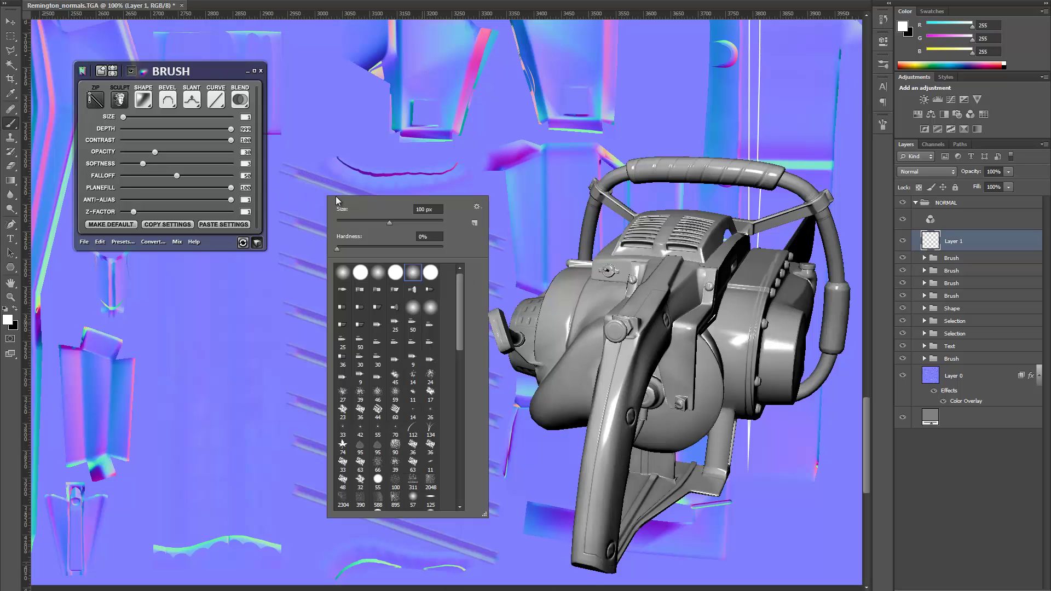
{"action": "double_click", "coordinate": [405, 268]}
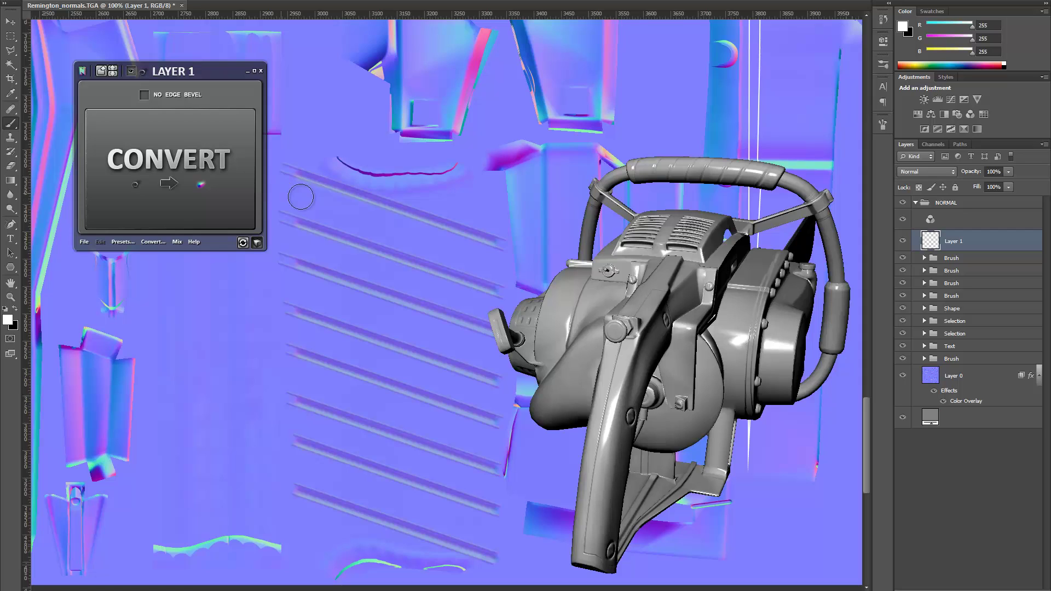
Step: Paint seven soft white sloped bands filling the gaps between the eight grooves on Layer 1
{"action": "left_click_drag", "start_coordinate": [281, 195], "coordinate": [512, 269]}
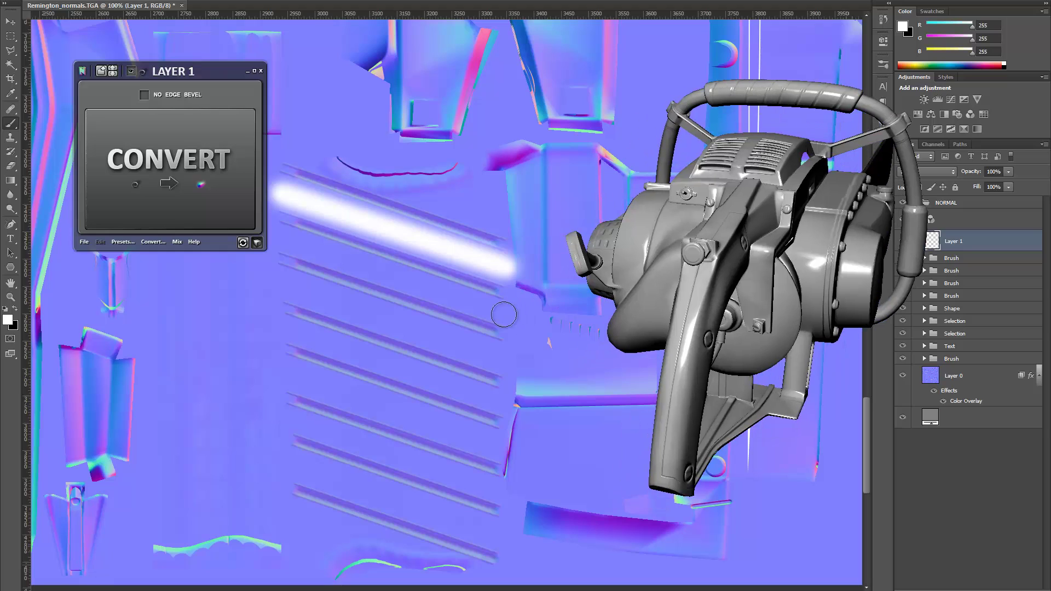
{"action": "left_click", "coordinate": [278, 237], "text": "shift"}
{"action": "key", "text": "ctrl+z"}
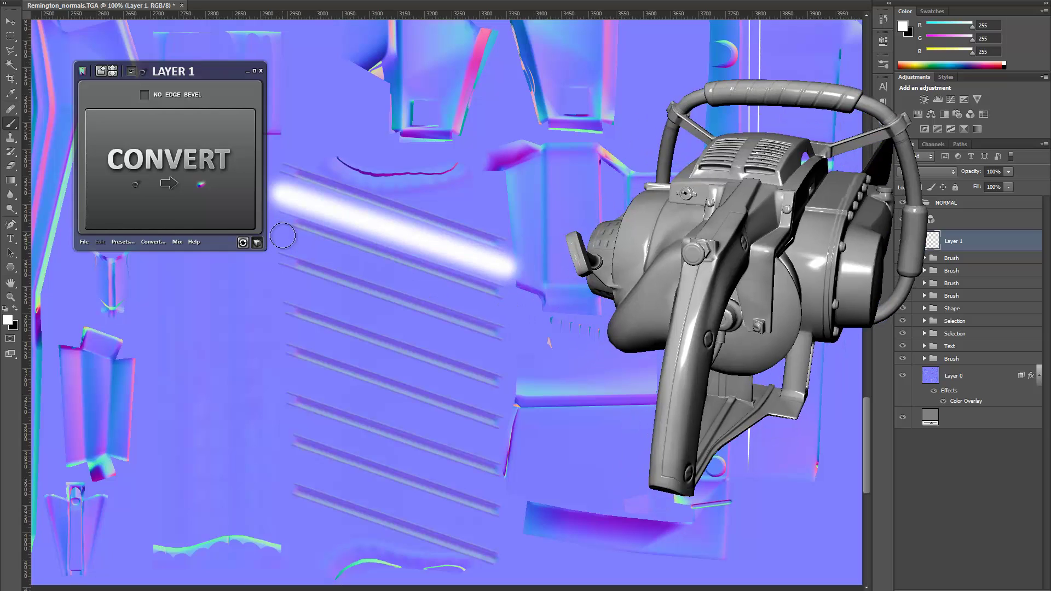
{"action": "left_click", "coordinate": [283, 236]}
{"action": "left_click", "coordinate": [512, 319], "text": "shift"}
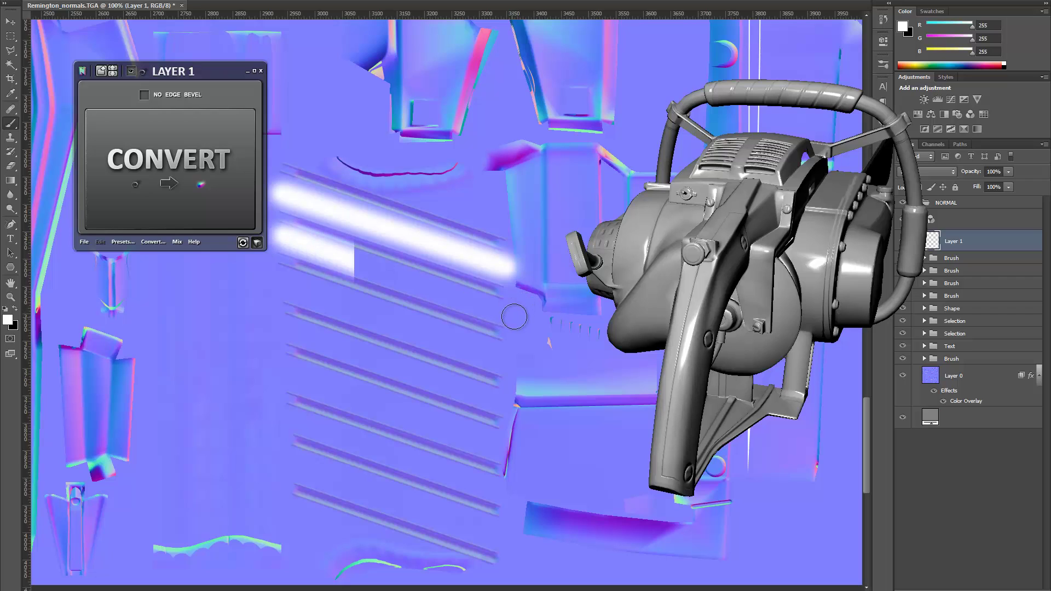
{"action": "left_click", "coordinate": [510, 363]}
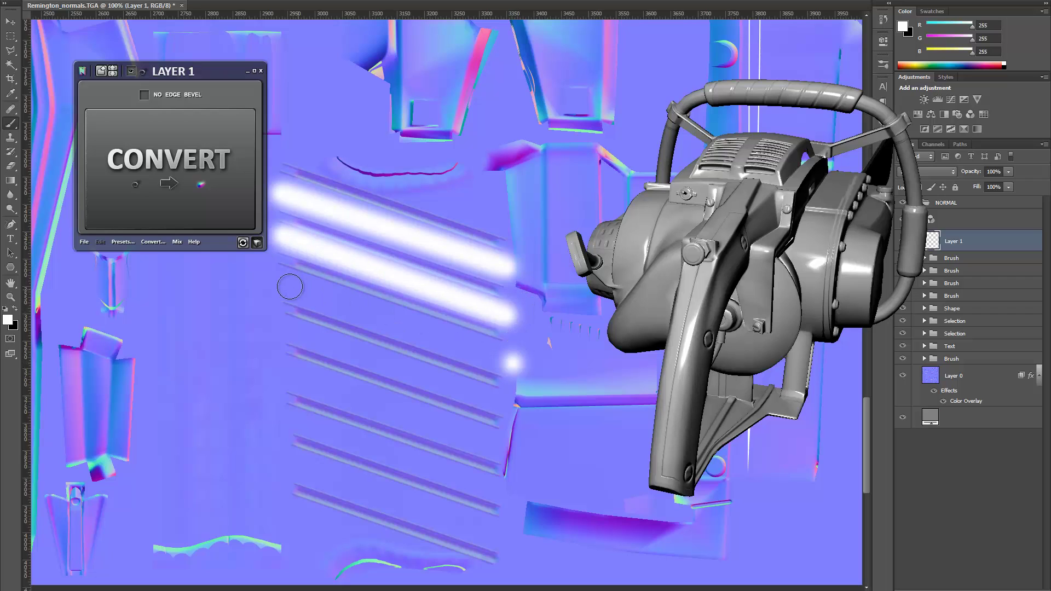
{"action": "left_click", "coordinate": [275, 283], "text": "shift"}
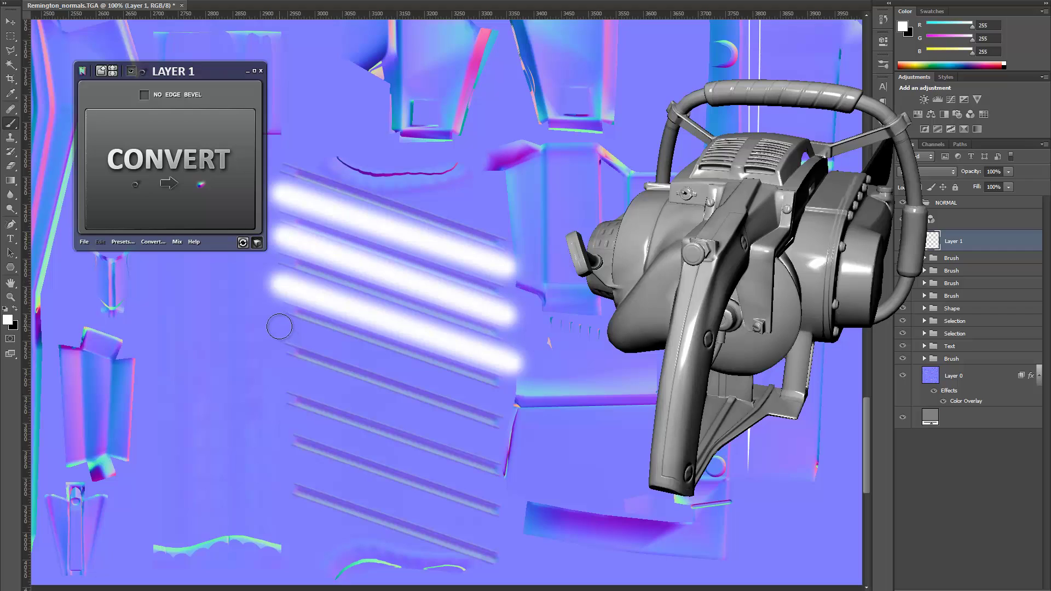
{"action": "left_click", "coordinate": [283, 328]}
{"action": "left_click", "coordinate": [507, 404], "text": "shift"}
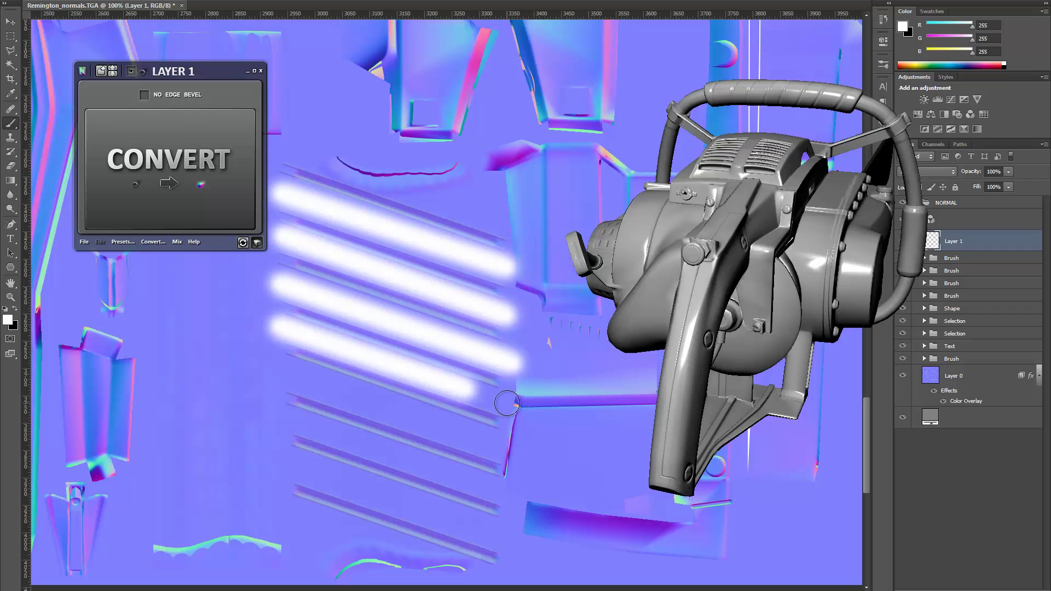
{"action": "left_click", "coordinate": [507, 450]}
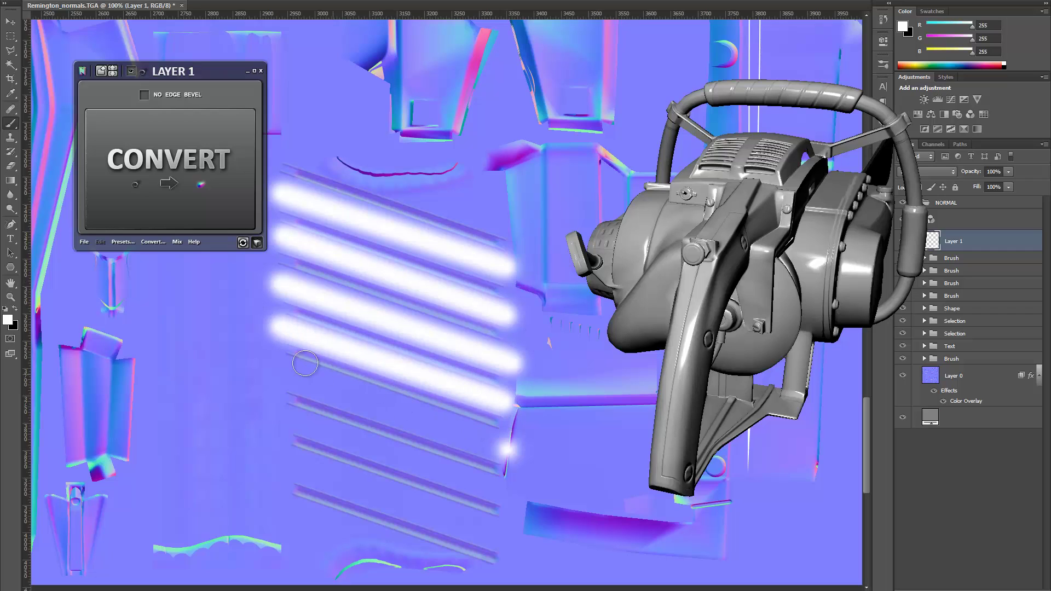
{"action": "left_click", "coordinate": [274, 373], "text": "shift"}
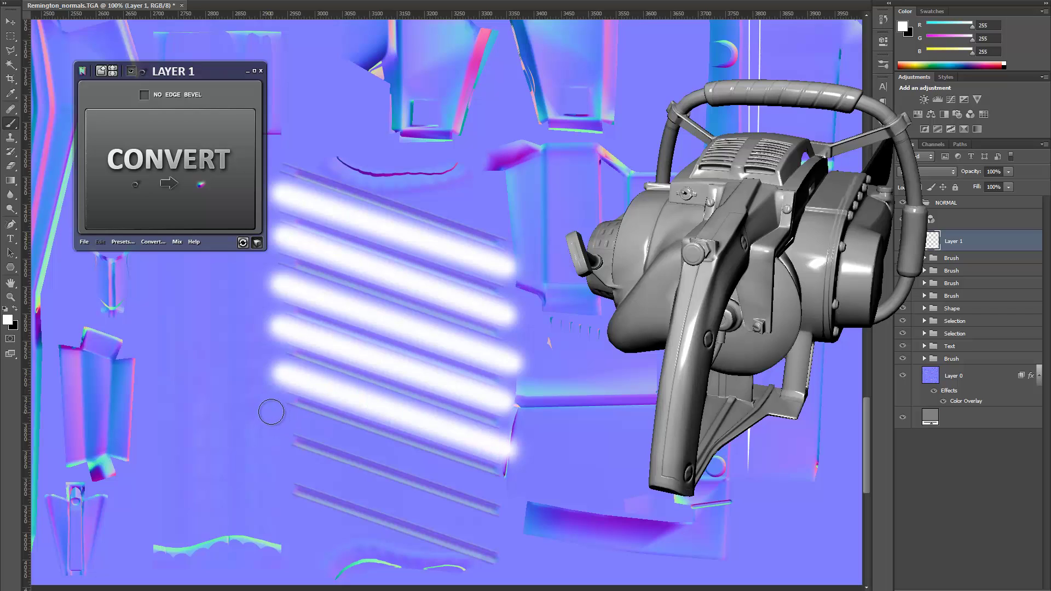
{"action": "left_click", "coordinate": [272, 412]}
{"action": "left_click", "coordinate": [504, 491], "text": "shift"}
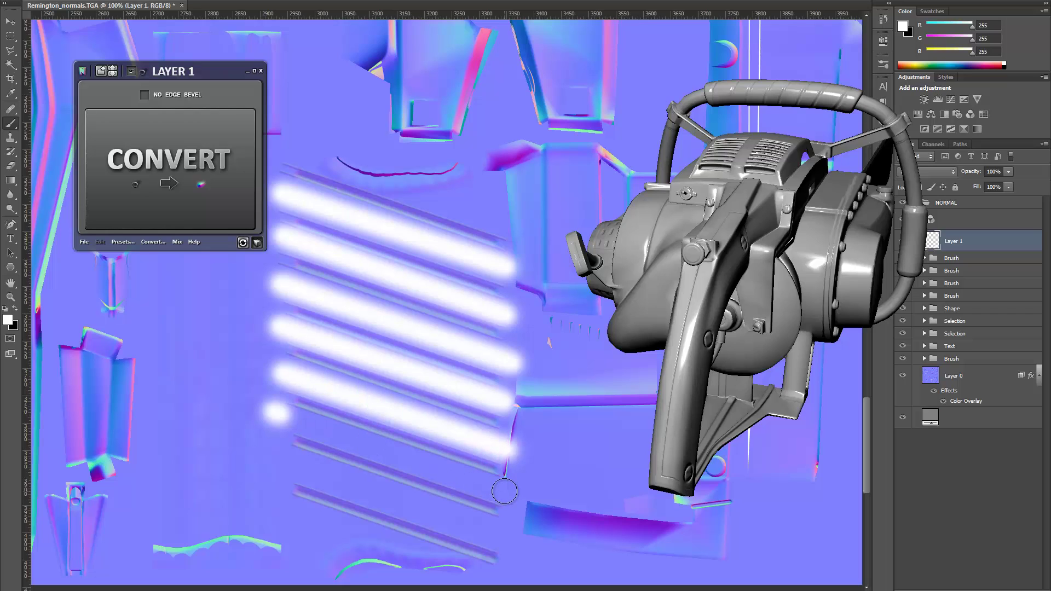
{"action": "left_click", "coordinate": [506, 538]}
{"action": "left_click", "coordinate": [281, 457], "text": "shift"}
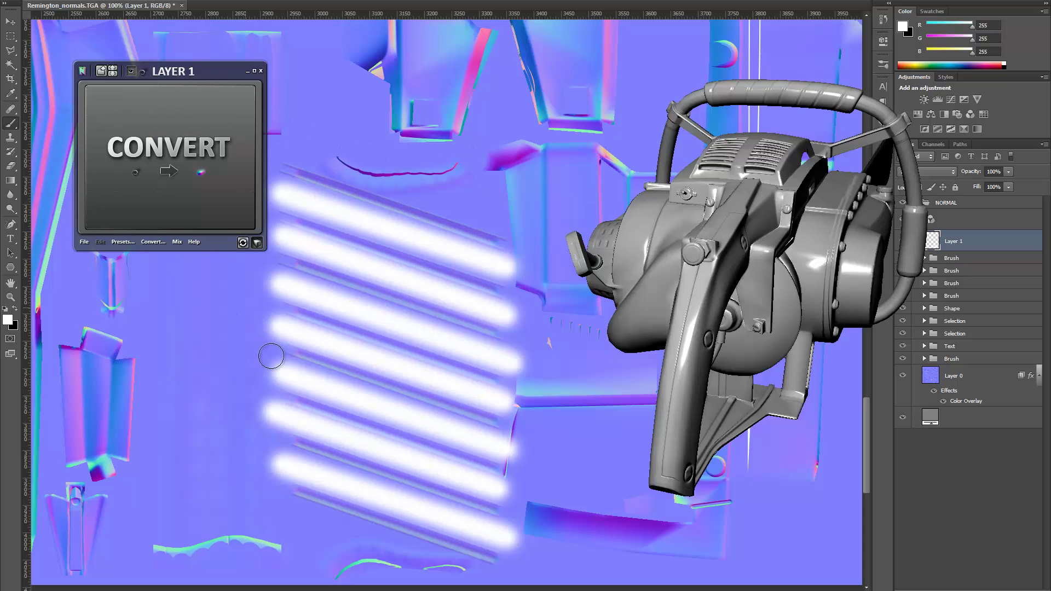
Step: Convert the painted bands to normal detail, then soften them with Overlay blending, higher softness and 54% opacity
{"action": "left_click", "coordinate": [200, 183]}
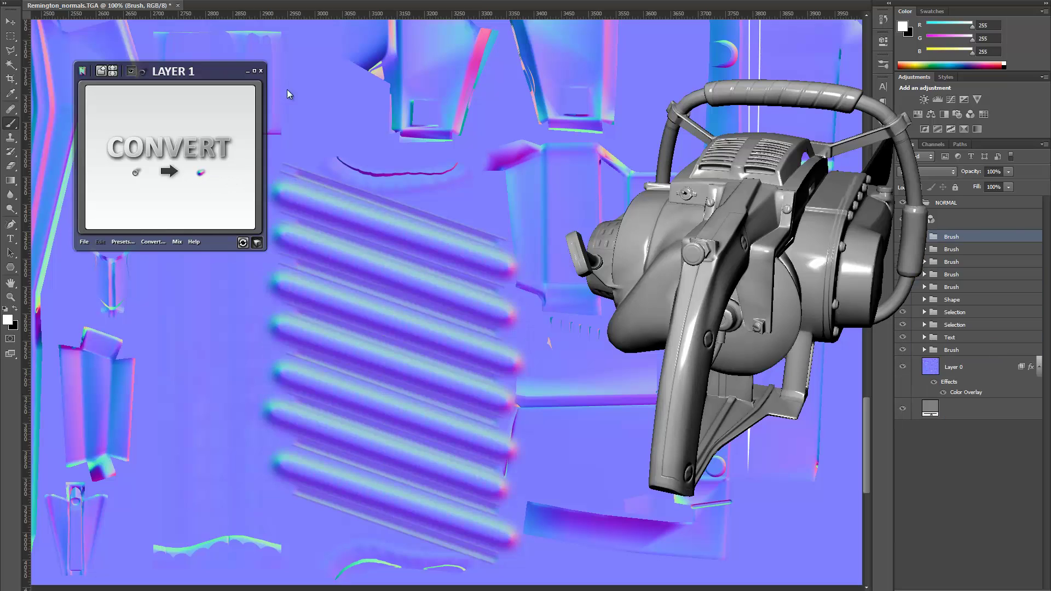
{"action": "left_click", "coordinate": [244, 103]}
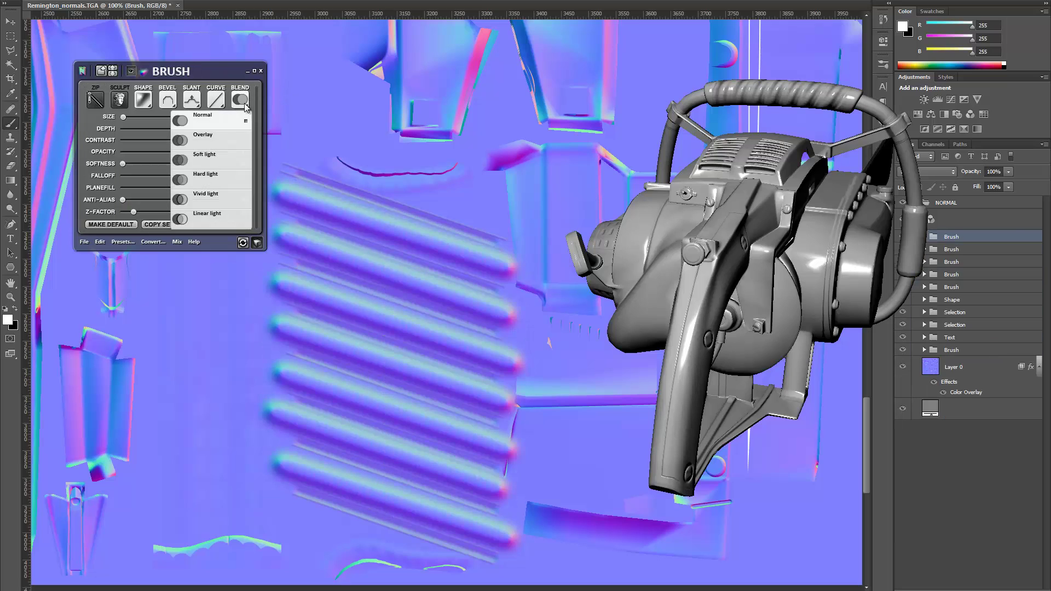
{"action": "left_click", "coordinate": [122, 164]}
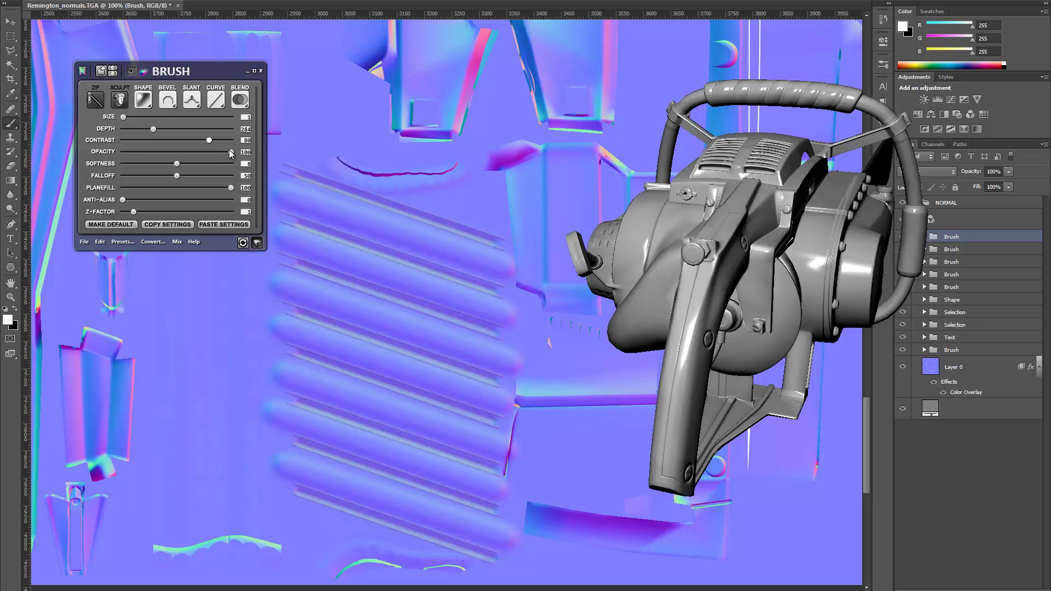
{"action": "left_click_drag", "start_coordinate": [184, 153], "coordinate": [179, 152]}
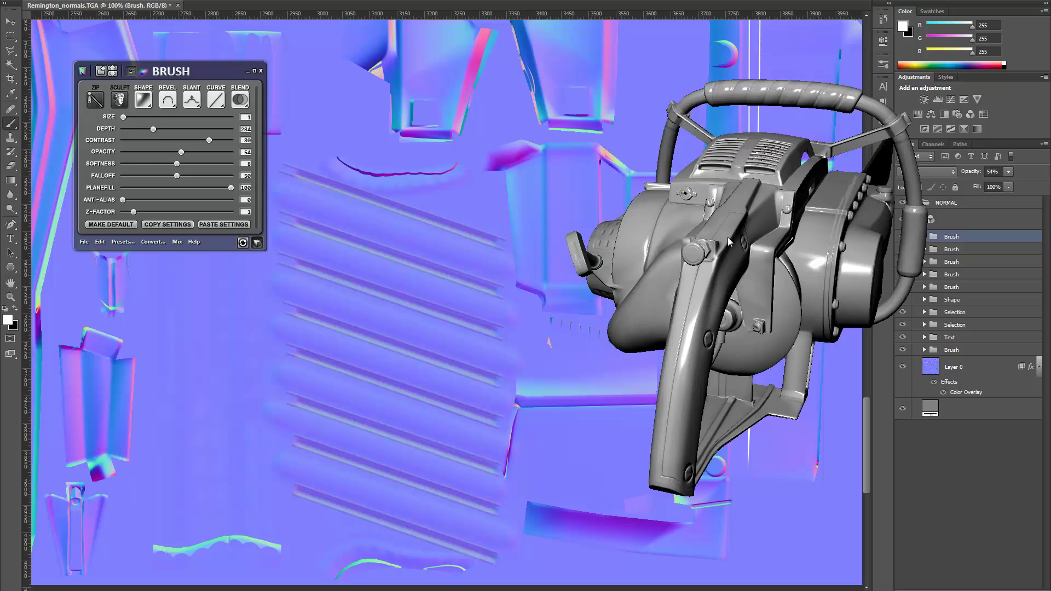
Step: Move the 3D chainsaw preview clear of the grooves and inspect the right-hand ends of the converted bands up close
{"action": "left_click_drag", "start_coordinate": [740, 235], "coordinate": [519, 413]}
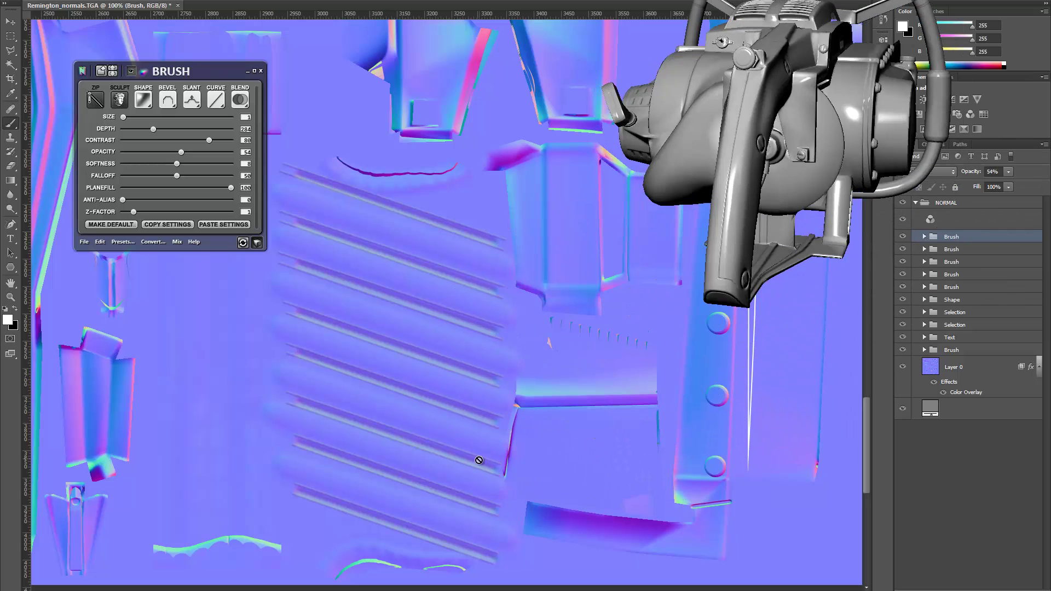
{"action": "scroll", "coordinate": [479, 460], "scroll_direction": "down", "scroll_amount": 5}
{"action": "left_click", "coordinate": [467, 409]}
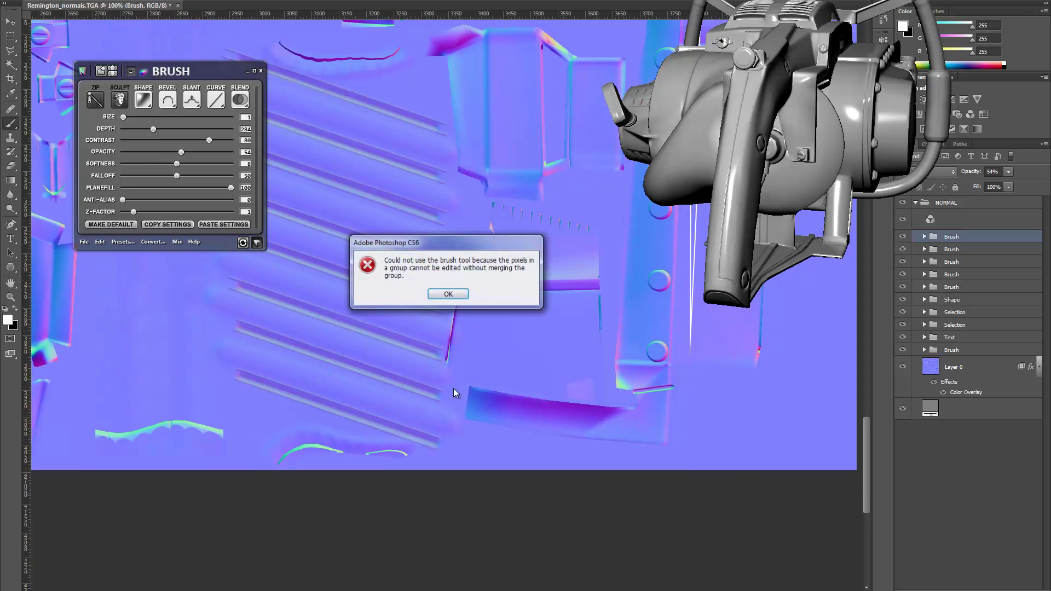
{"action": "left_click", "coordinate": [448, 295]}
{"action": "key", "text": "z"}
{"action": "left_click", "coordinate": [470, 318]}
{"action": "left_click", "coordinate": [422, 312]}
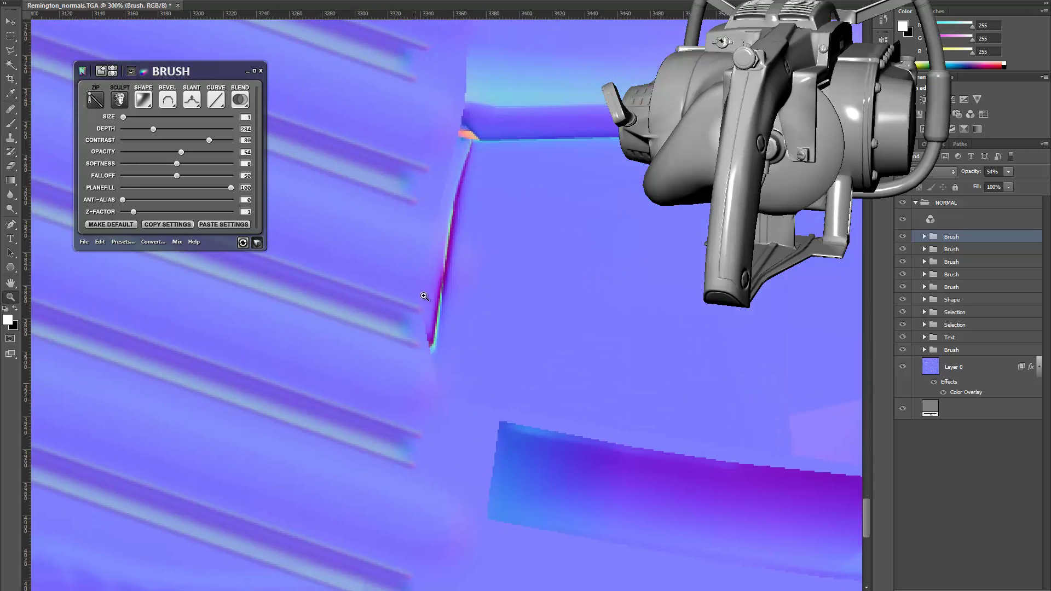
{"action": "scroll", "coordinate": [495, 317], "scroll_direction": "up", "scroll_amount": 3}
{"action": "key", "text": "ctrl+minus"}
{"action": "key", "text": "ctrl+minus"}
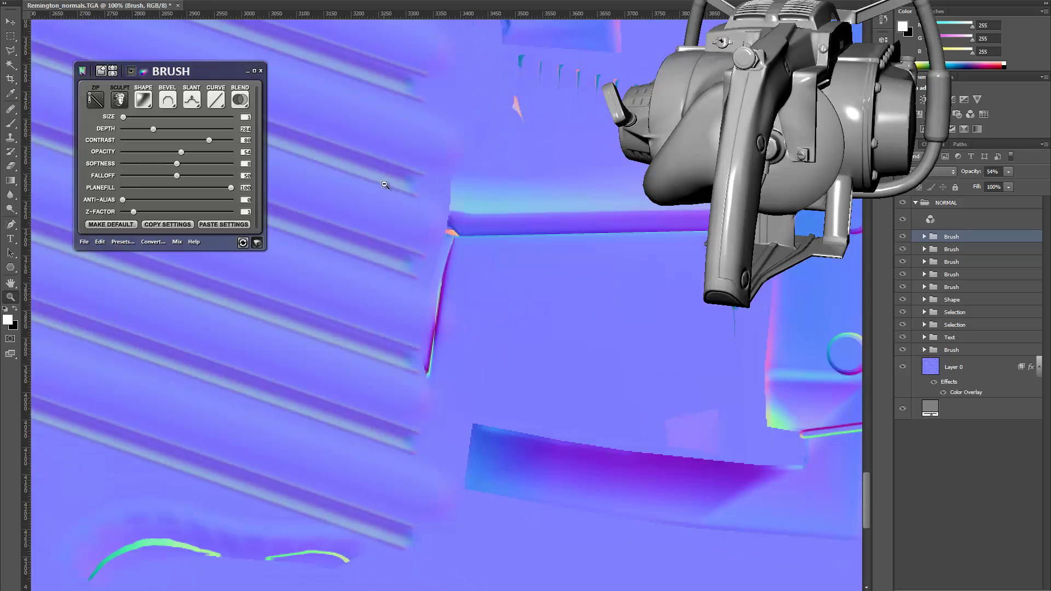
Step: Unpack the band group for layer editing and erase the bands' overhang in a straight line past the grooves' right ends with a small round eraser
{"action": "left_click", "coordinate": [94, 100]}
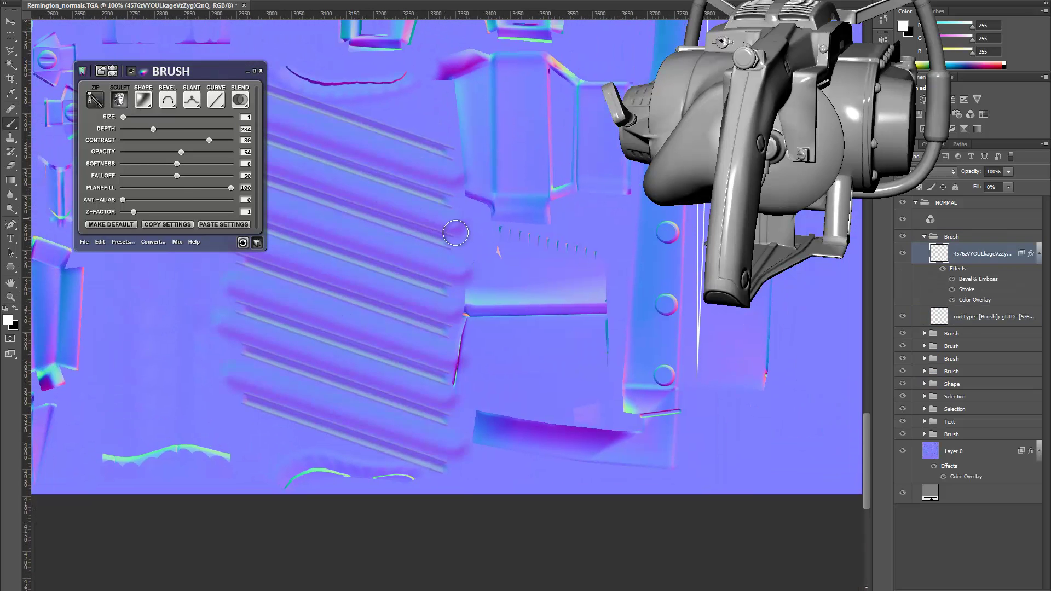
{"action": "key", "text": "e"}
{"action": "right_click", "coordinate": [532, 371]}
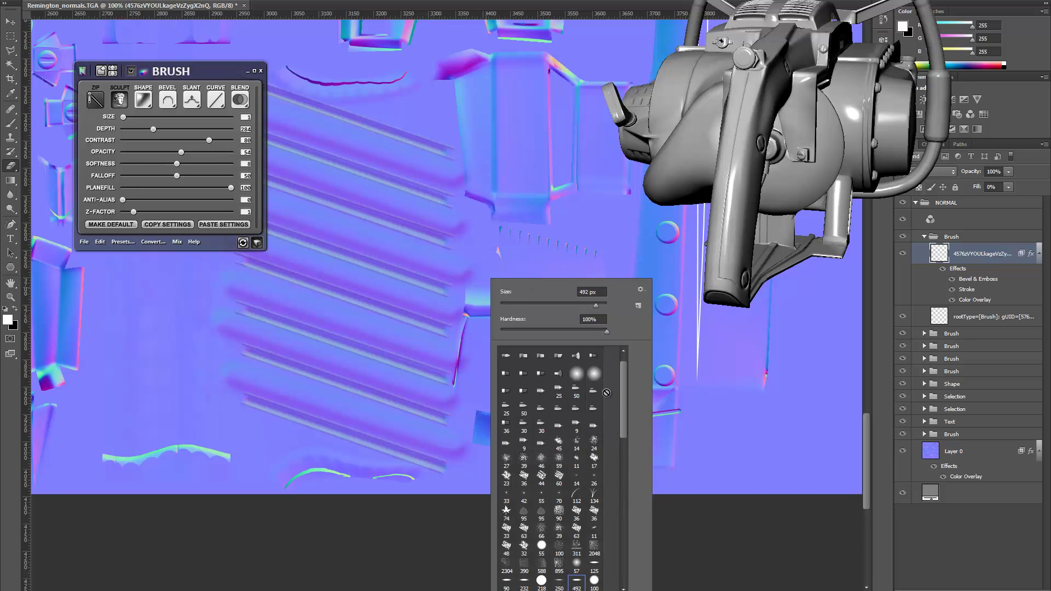
{"action": "scroll", "coordinate": [607, 393], "scroll_direction": "down", "scroll_amount": 3}
{"action": "left_click", "coordinate": [555, 174]}
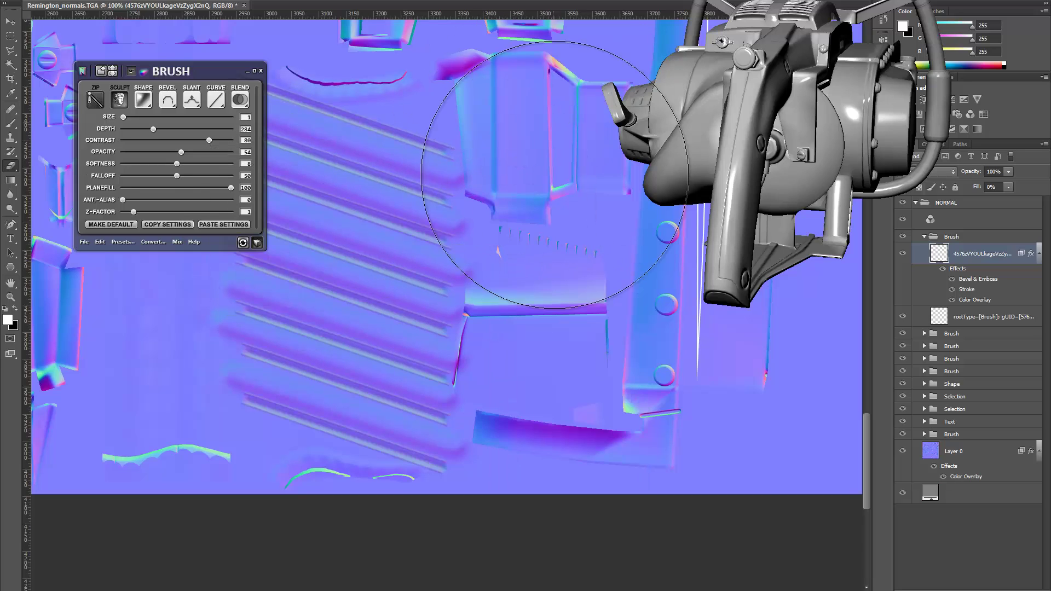
{"action": "key", "text": "bracketleft"}
{"action": "key", "text": "bracketleft"}
{"action": "key", "text": "bracketleft"}
{"action": "key", "text": "bracketleft"}
{"action": "key", "text": "bracketleft"}
{"action": "key", "text": "bracketleft"}
{"action": "key", "text": "bracketleft"}
{"action": "key", "text": "bracketleft"}
{"action": "key", "text": "bracketleft"}
{"action": "key", "text": "bracketleft"}
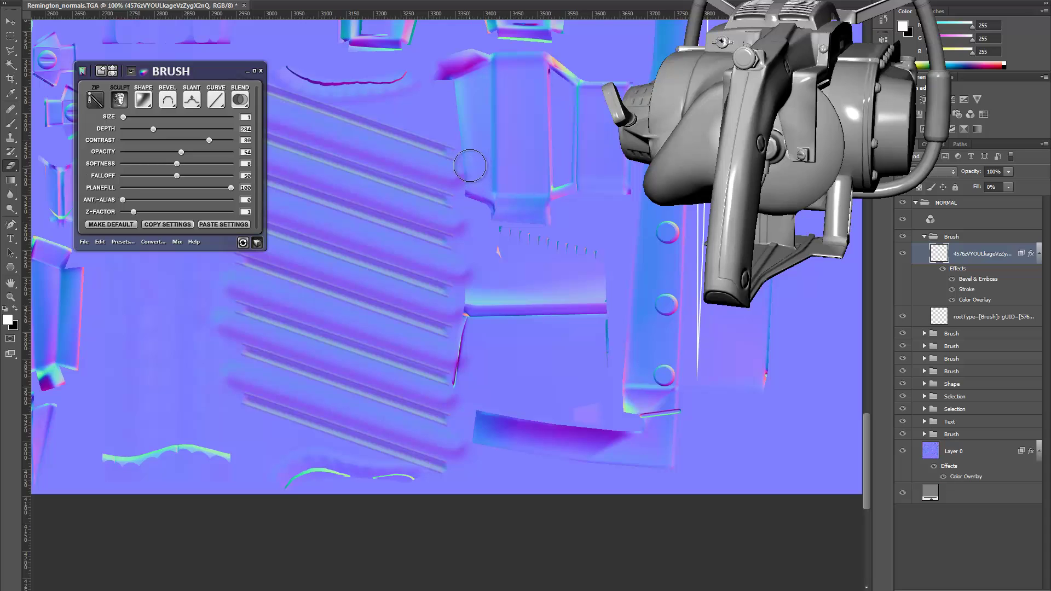
{"action": "left_click", "coordinate": [469, 165]}
{"action": "left_click", "coordinate": [472, 462], "text": "shift"}
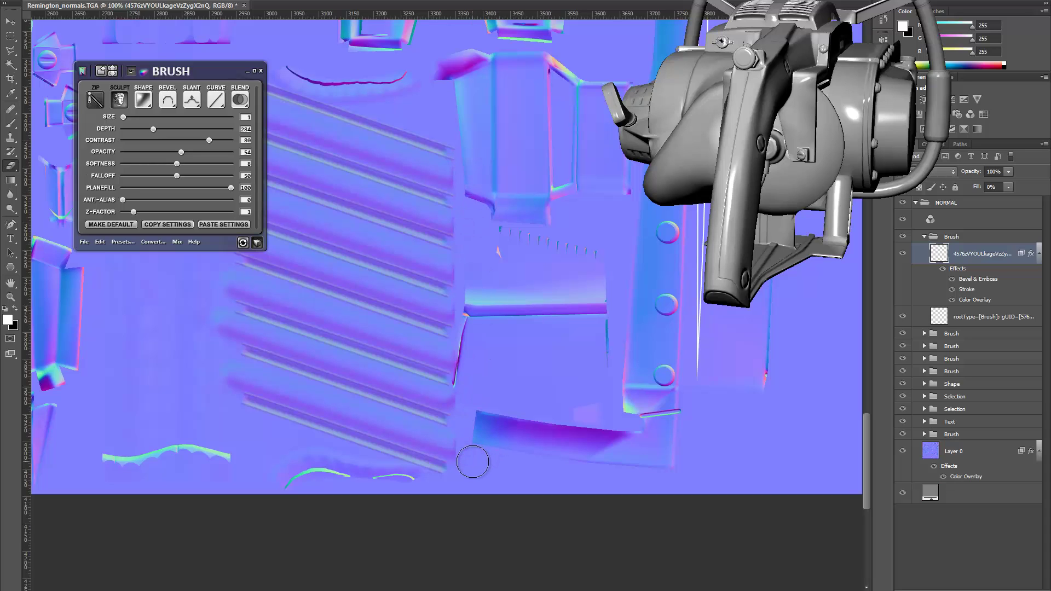
Step: Erase the bands' overhang in a straight line along the left ends of the sloped grooves
{"action": "scroll", "coordinate": [517, 347], "scroll_direction": "left", "scroll_amount": 5}
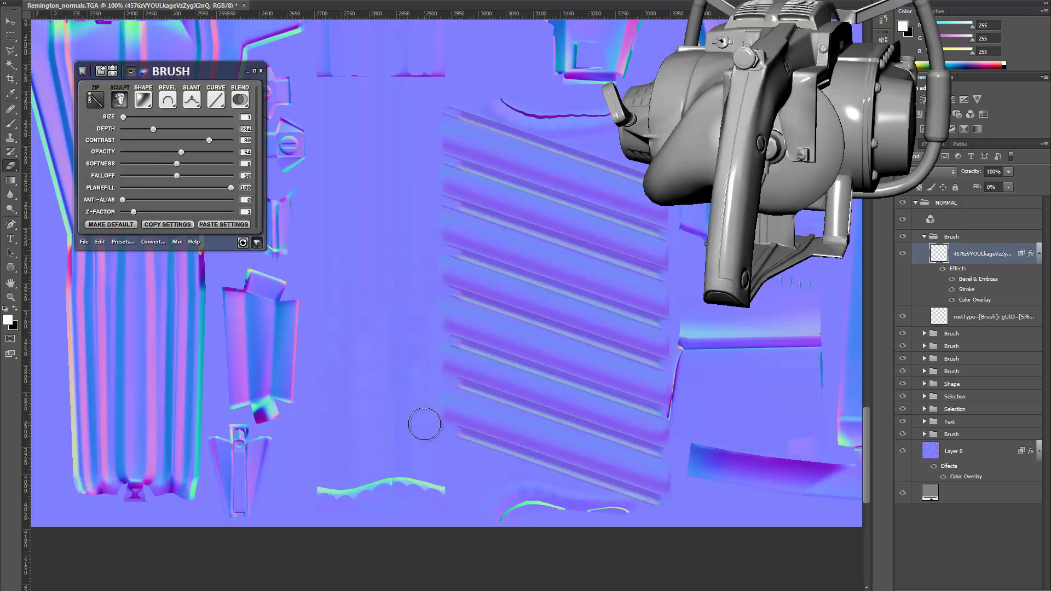
{"action": "left_click_drag", "start_coordinate": [626, 438], "coordinate": [534, 448]}
{"action": "left_click_drag", "start_coordinate": [465, 296], "coordinate": [389, 303]}
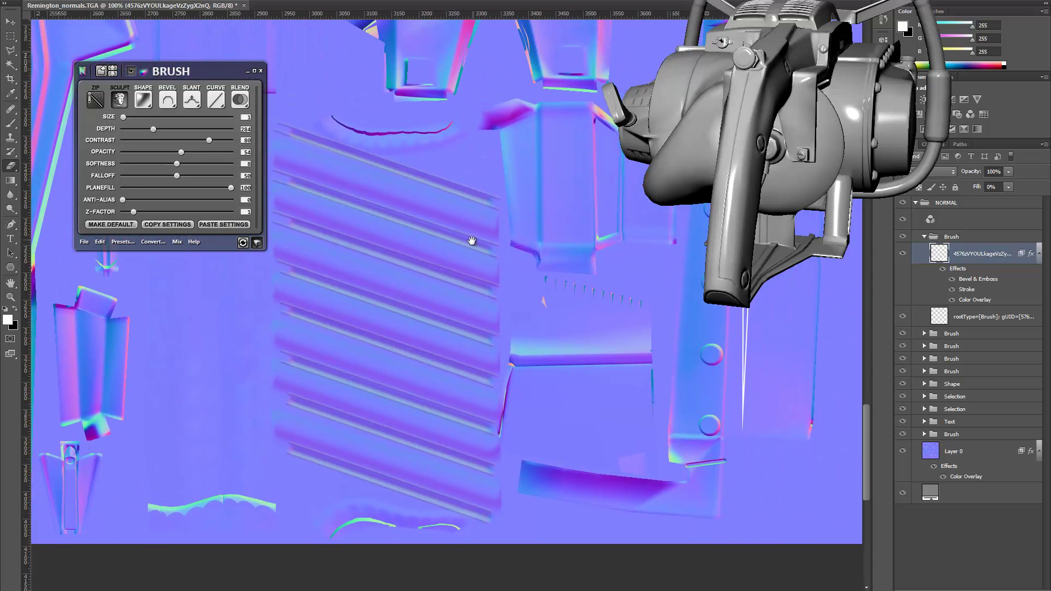
Step: Repack the band group, set its Z-factor to 1.7 and turn the 3D preview to the chainsaw's opposite side
{"action": "left_click", "coordinate": [122, 100]}
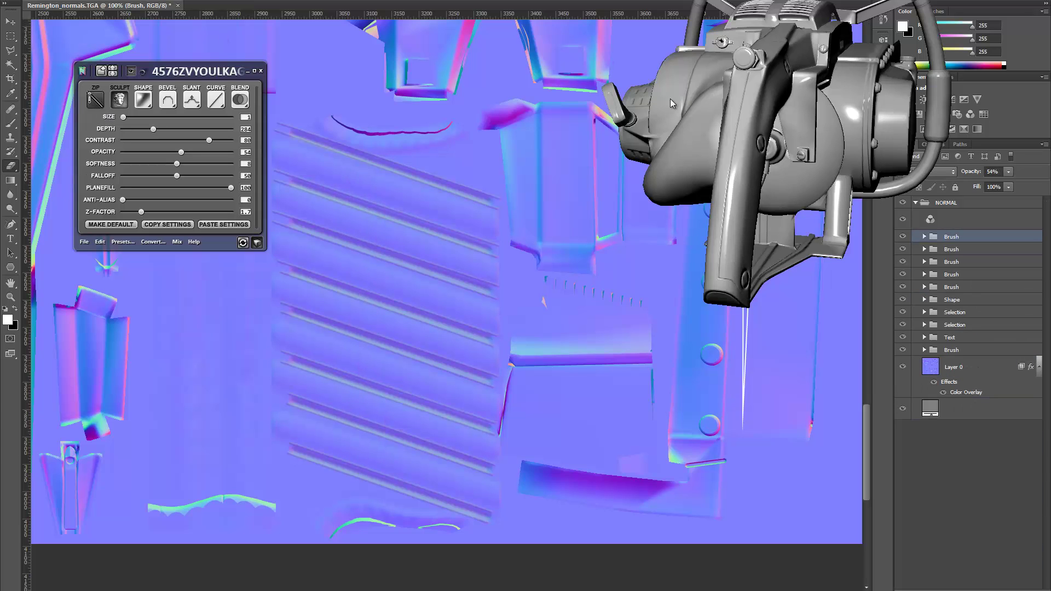
{"action": "mouse_move", "coordinate": [808, 96]}
{"action": "left_mouse_down"}
{"action": "mouse_move", "coordinate": [776, 175]}
{"action": "mouse_move", "coordinate": [790, 186]}
{"action": "mouse_move", "coordinate": [726, 146]}
{"action": "mouse_move", "coordinate": [649, 172]}
{"action": "mouse_move", "coordinate": [571, 161]}
{"action": "mouse_move", "coordinate": [653, 106]}
{"action": "mouse_move", "coordinate": [806, 145]}
{"action": "mouse_move", "coordinate": [733, 140]}
{"action": "mouse_move", "coordinate": [785, 131]}
{"action": "left_mouse_up"}
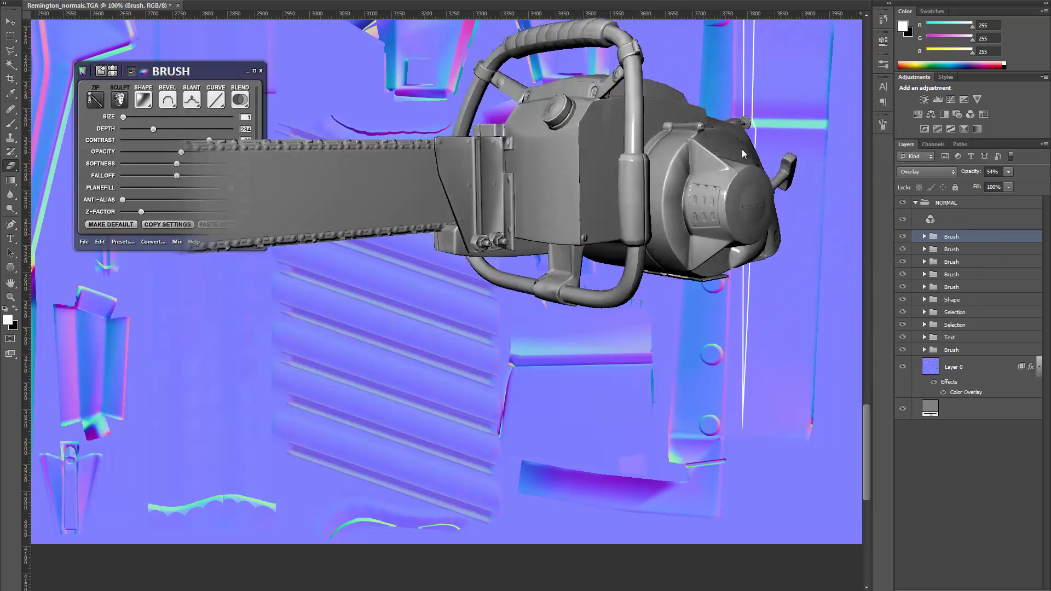
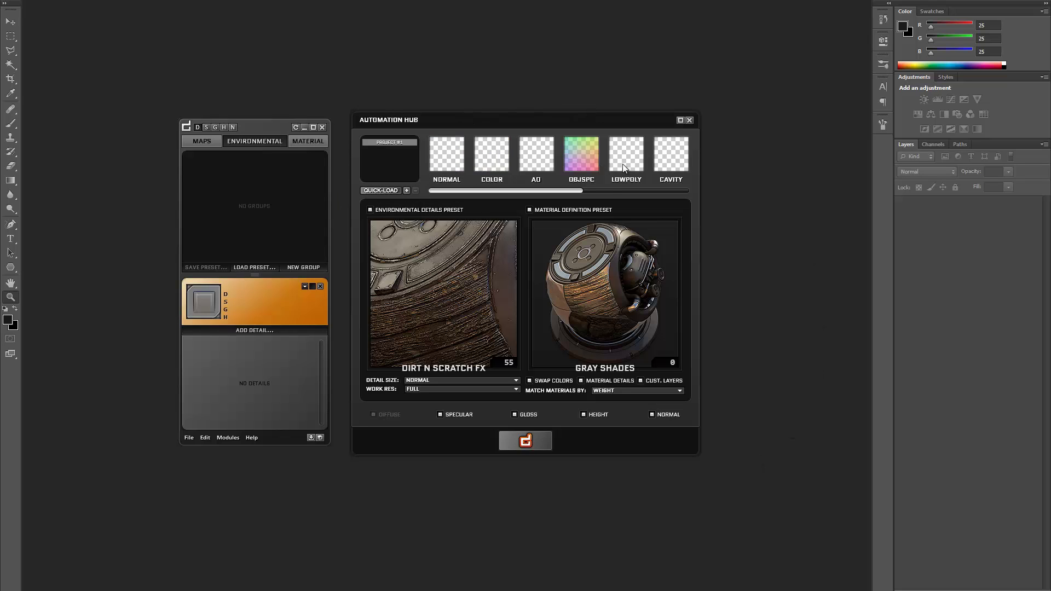
Step: Look through the map input slots in dDo's Automation Hub, from Normal to Gloss, and read the slot descriptions
{"action": "scroll", "coordinate": [551, 190], "scroll_direction": "down", "scroll_amount": 3}
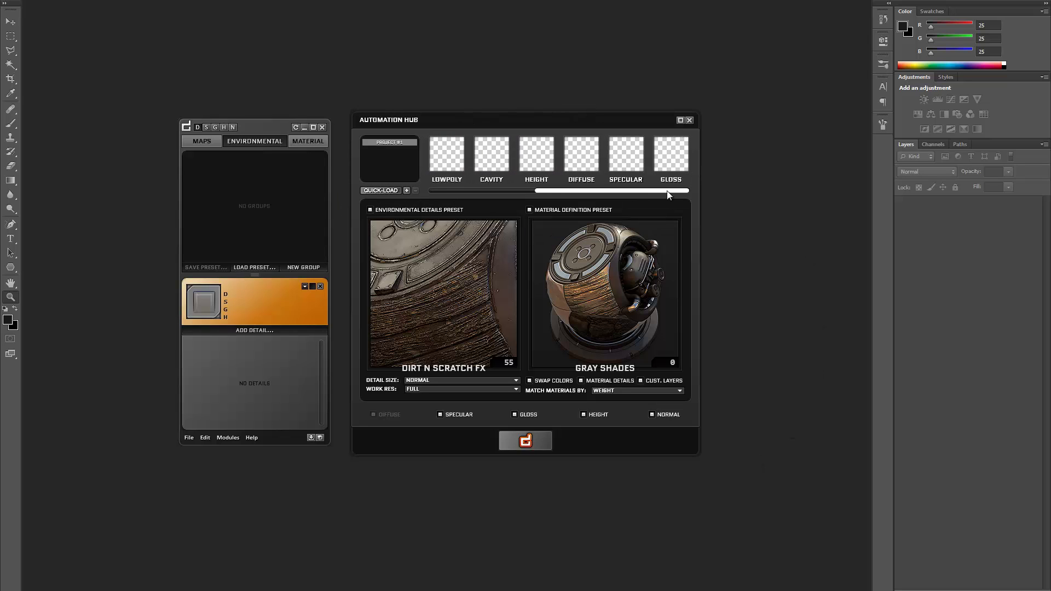
{"action": "scroll", "coordinate": [531, 185], "scroll_direction": "up", "scroll_amount": 3}
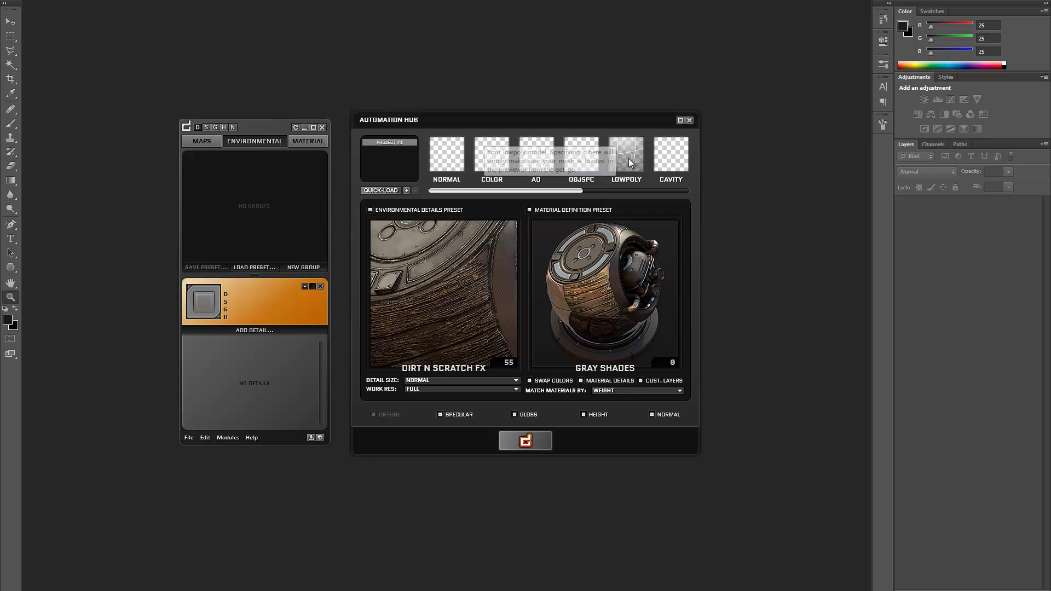
{"action": "left_click", "coordinate": [612, 190]}
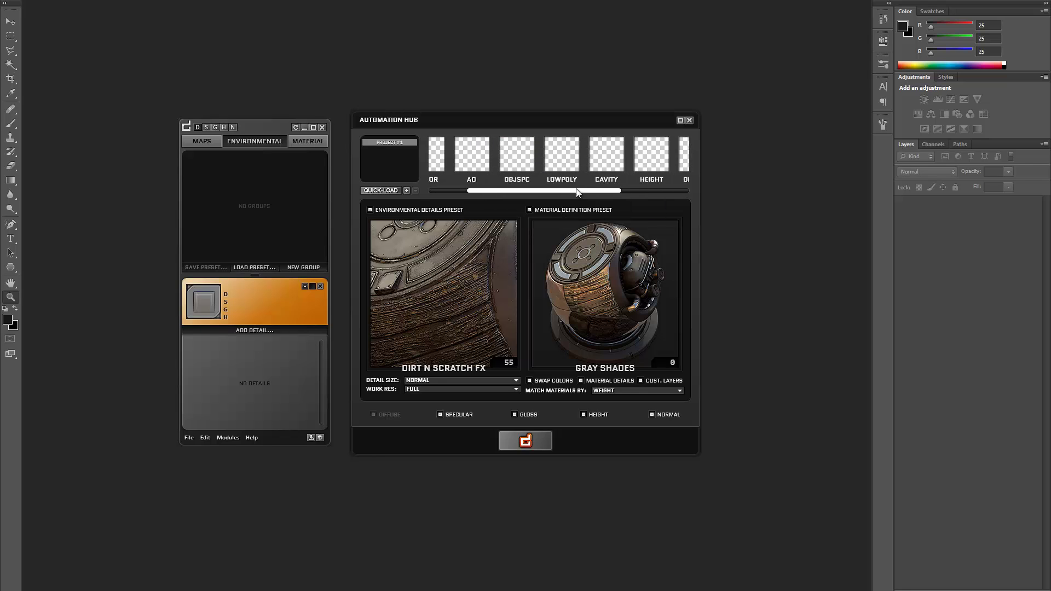
{"action": "left_click_drag", "start_coordinate": [611, 190], "coordinate": [496, 183]}
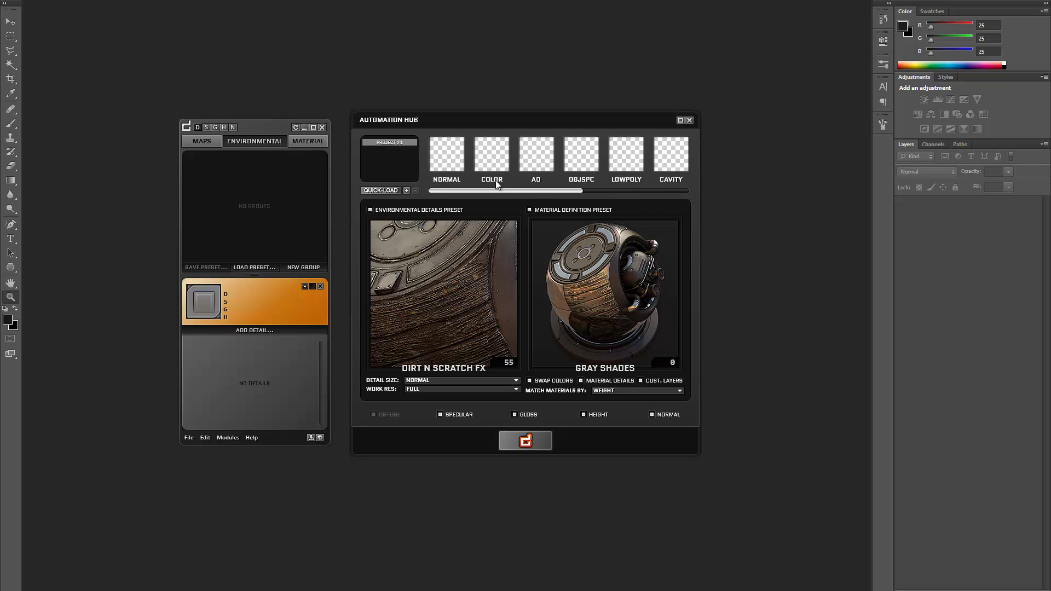
{"action": "mouse_move", "coordinate": [442, 149]}
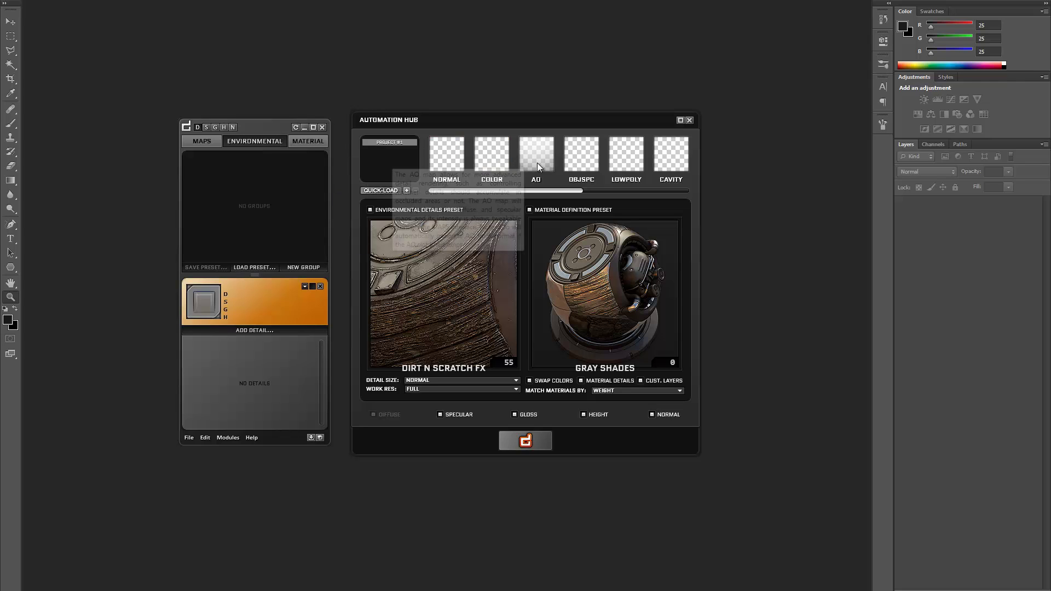
{"action": "mouse_move", "coordinate": [537, 162]}
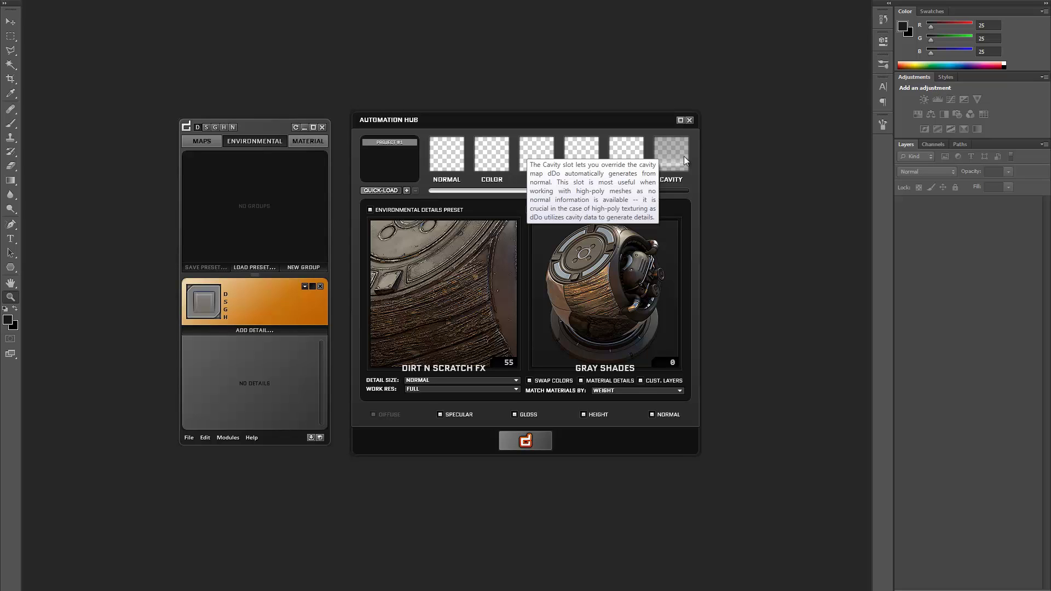
{"action": "left_click_drag", "start_coordinate": [485, 191], "coordinate": [606, 193]}
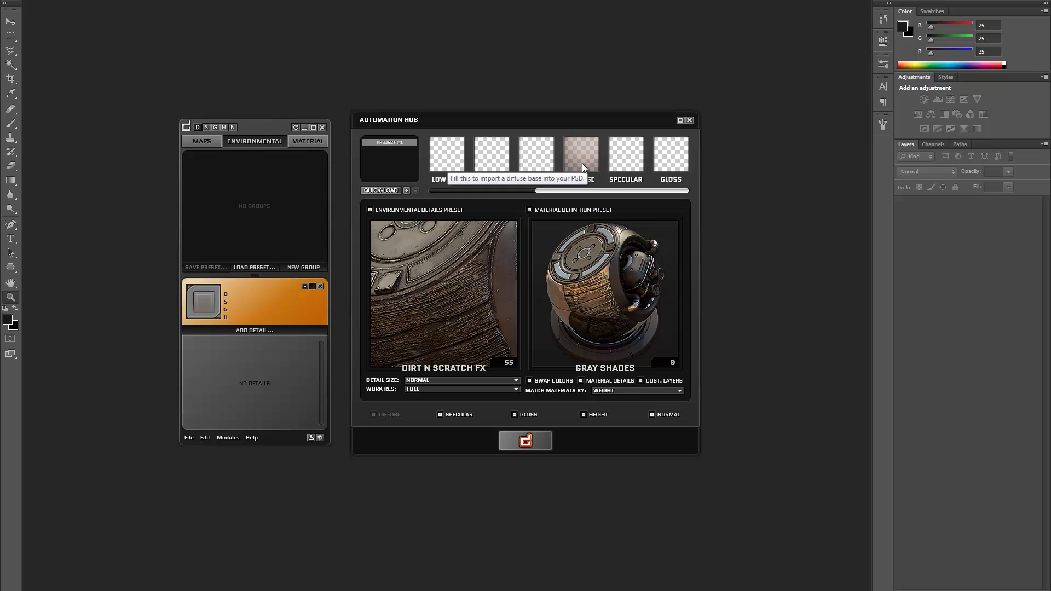
Step: Quick-load the Remington color, normal, occlusion and OS maps into the input slots together, and clear the slots again
{"action": "left_click_drag", "start_coordinate": [584, 191], "coordinate": [500, 189]}
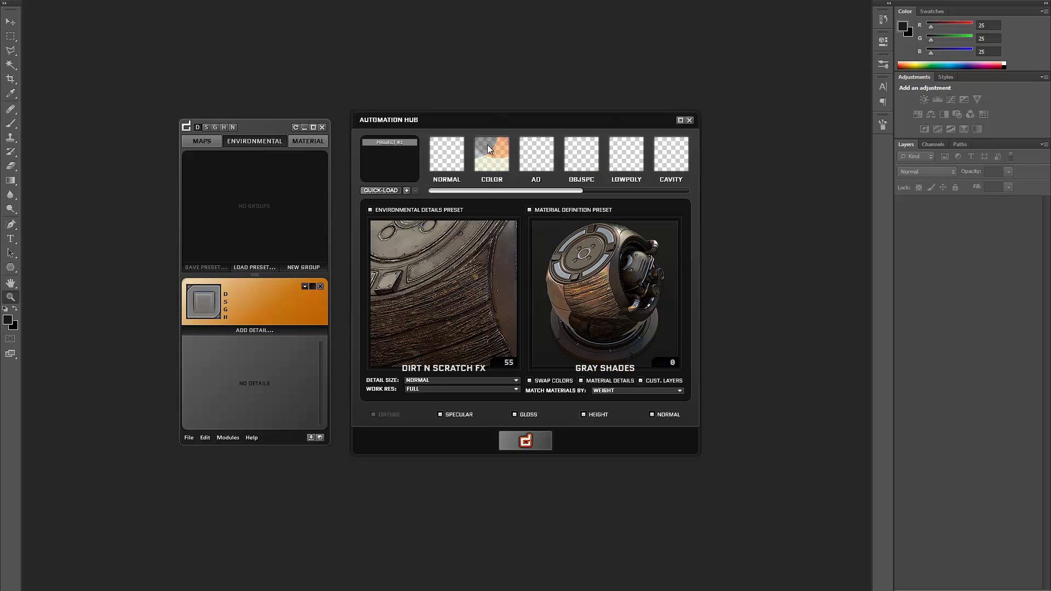
{"action": "mouse_move", "coordinate": [487, 144]}
{"action": "left_click", "coordinate": [378, 190]}
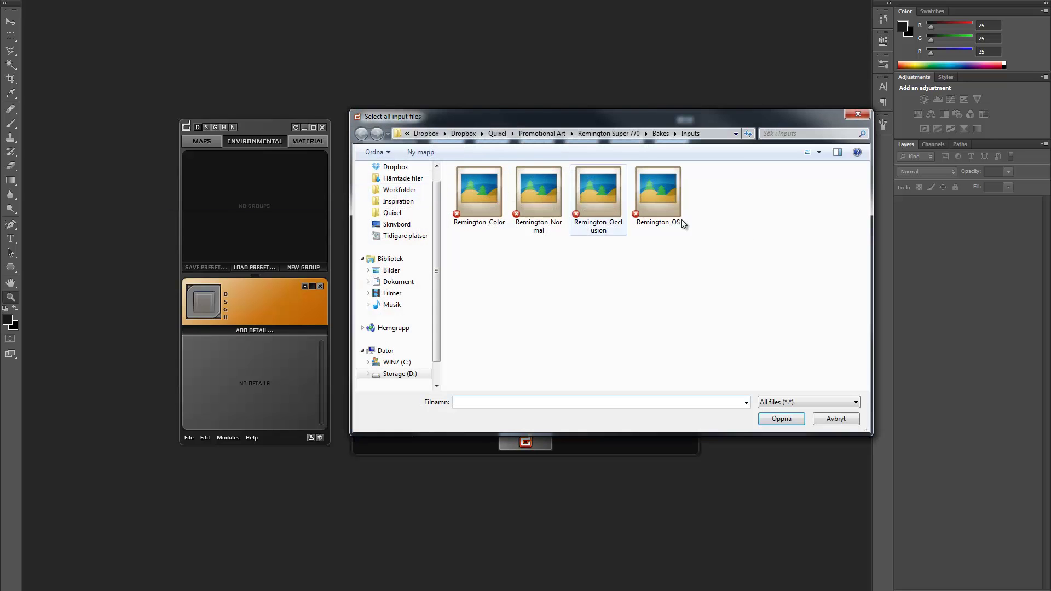
{"action": "left_click_drag", "start_coordinate": [821, 288], "coordinate": [402, 151]}
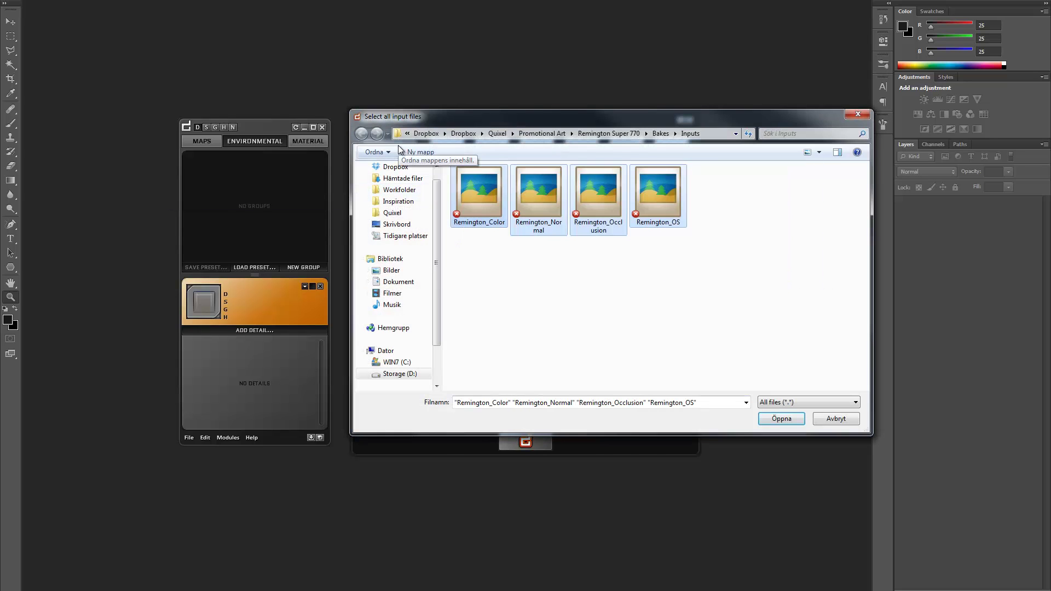
{"action": "key", "text": "Return"}
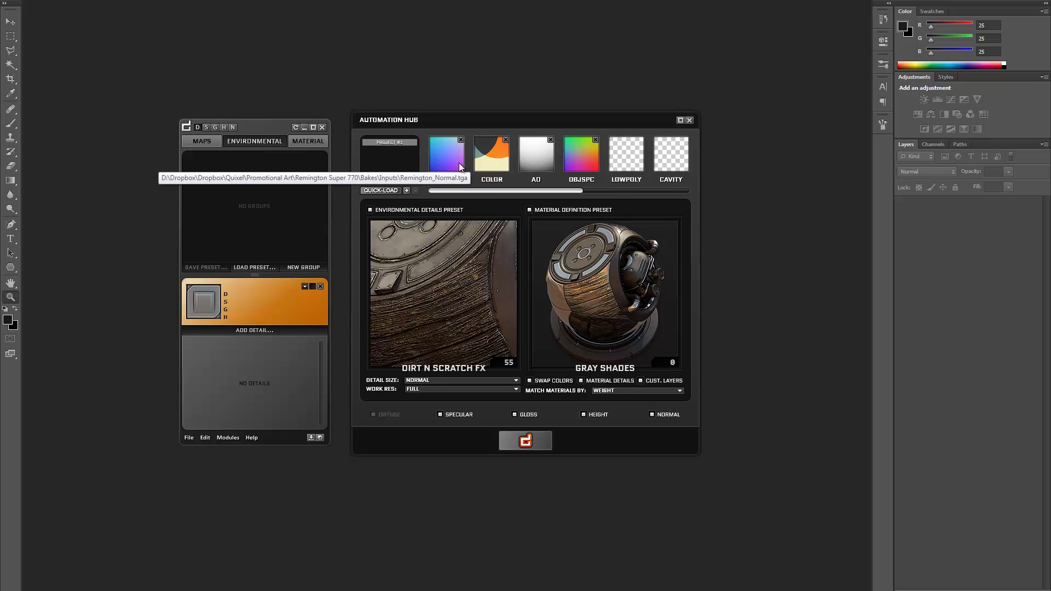
{"action": "left_click", "coordinate": [462, 140]}
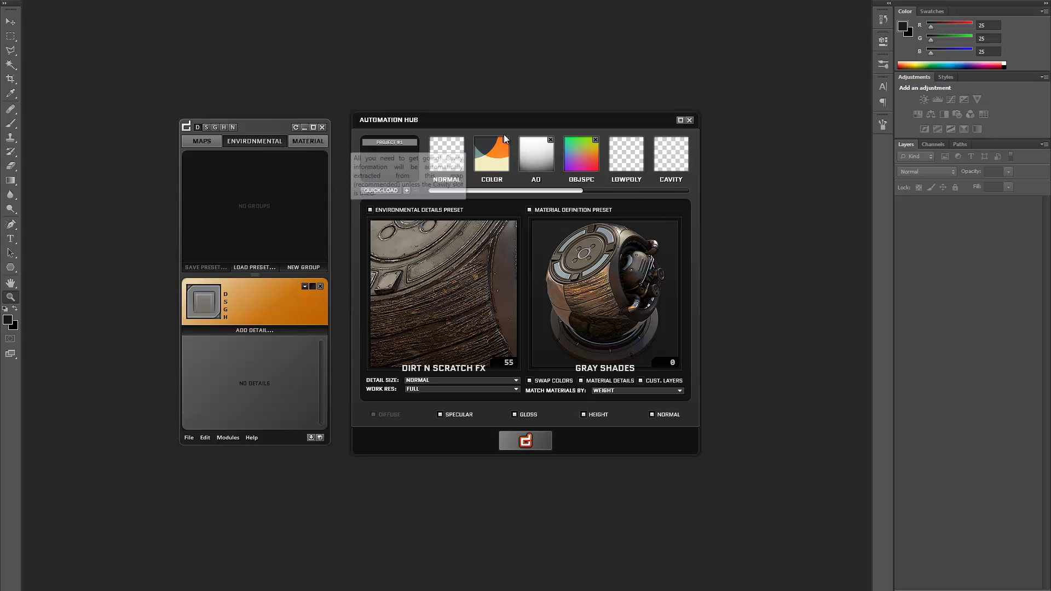
{"action": "left_click", "coordinate": [506, 139]}
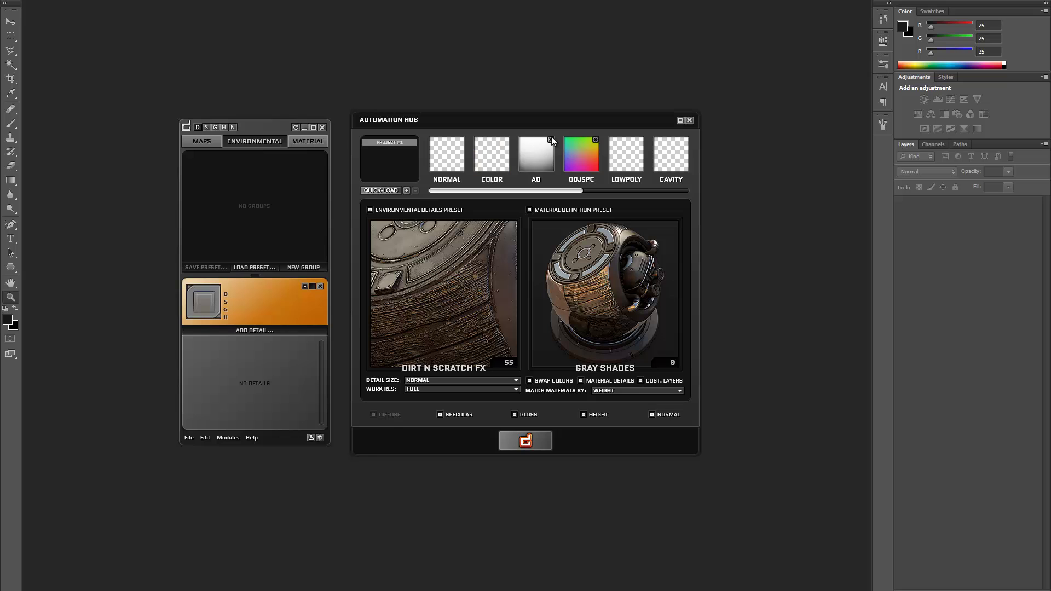
{"action": "left_click", "coordinate": [461, 148]}
{"action": "double_click", "coordinate": [474, 200]}
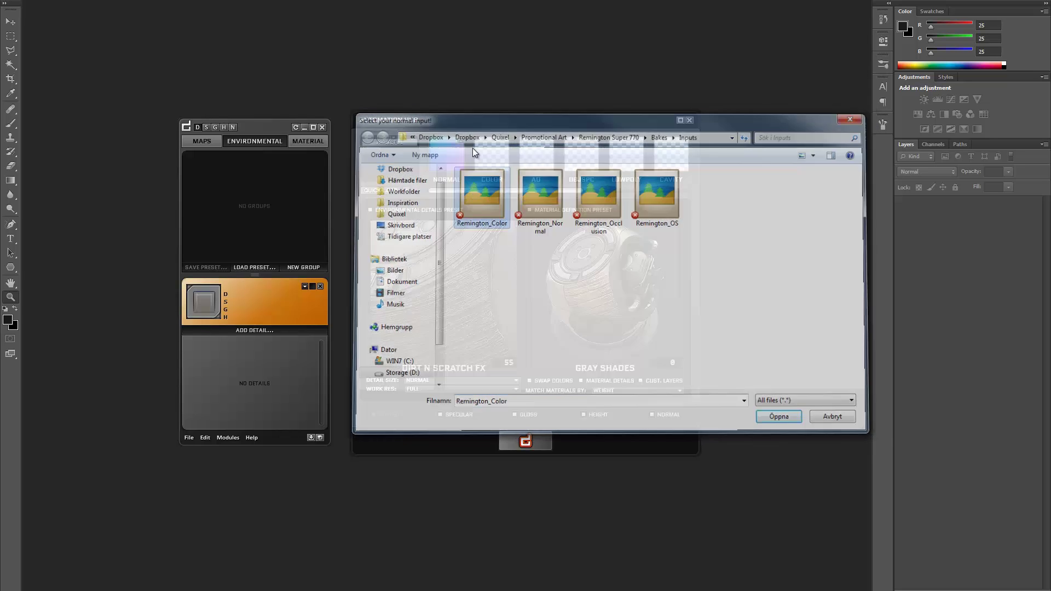
{"action": "left_click", "coordinate": [488, 148]}
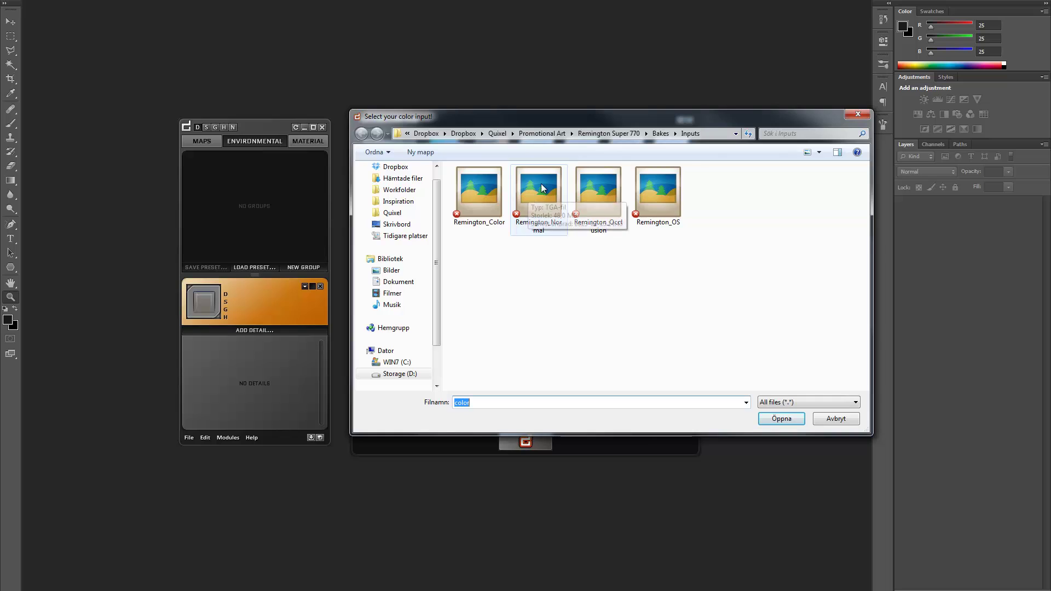
{"action": "double_click", "coordinate": [540, 188]}
Step: Load Remington_Normal into the Normal input slot and Remington_Color into the Color input slot
{"action": "left_click", "coordinate": [461, 148]}
{"action": "left_click", "coordinate": [525, 191]}
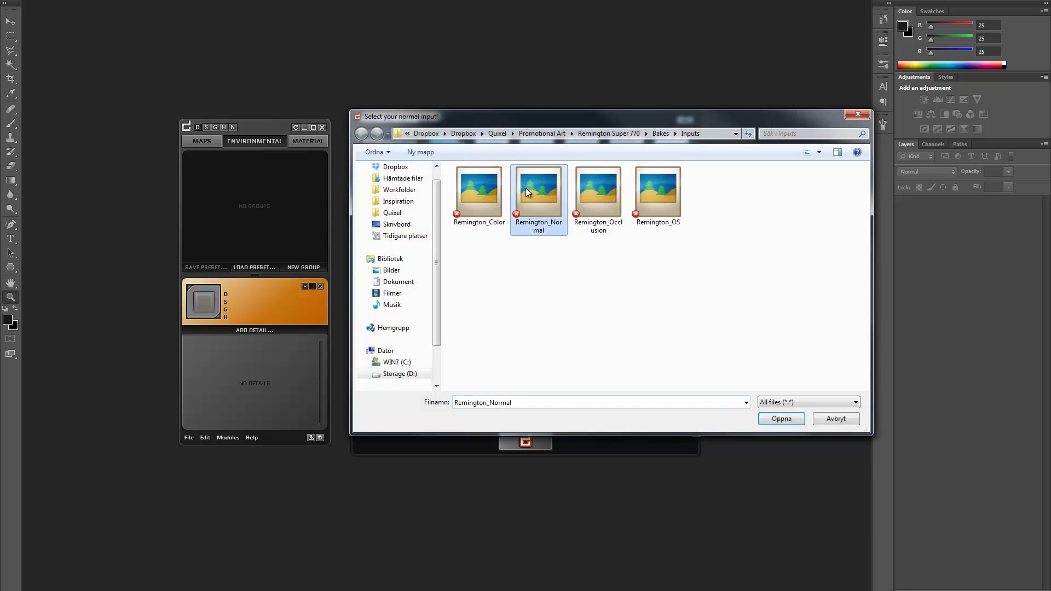
{"action": "double_click", "coordinate": [526, 190]}
{"action": "left_click", "coordinate": [501, 156]}
{"action": "left_click", "coordinate": [478, 200]}
{"action": "double_click", "coordinate": [477, 200]}
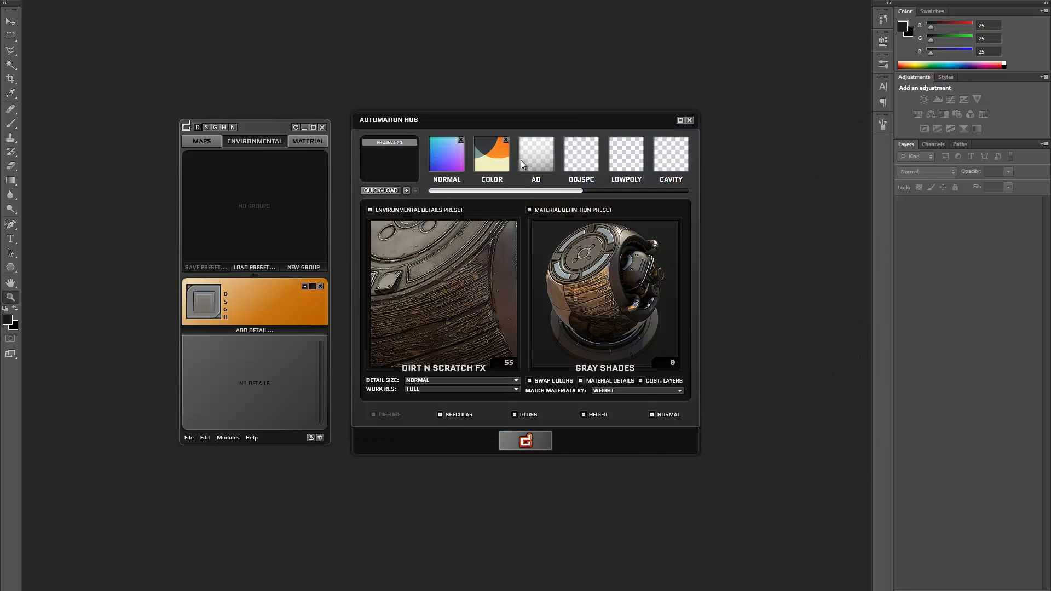
Step: Load Remington_Occlusion into the AO input slot and Remington_OS into the ObjSpc input slot
{"action": "left_click", "coordinate": [520, 160]}
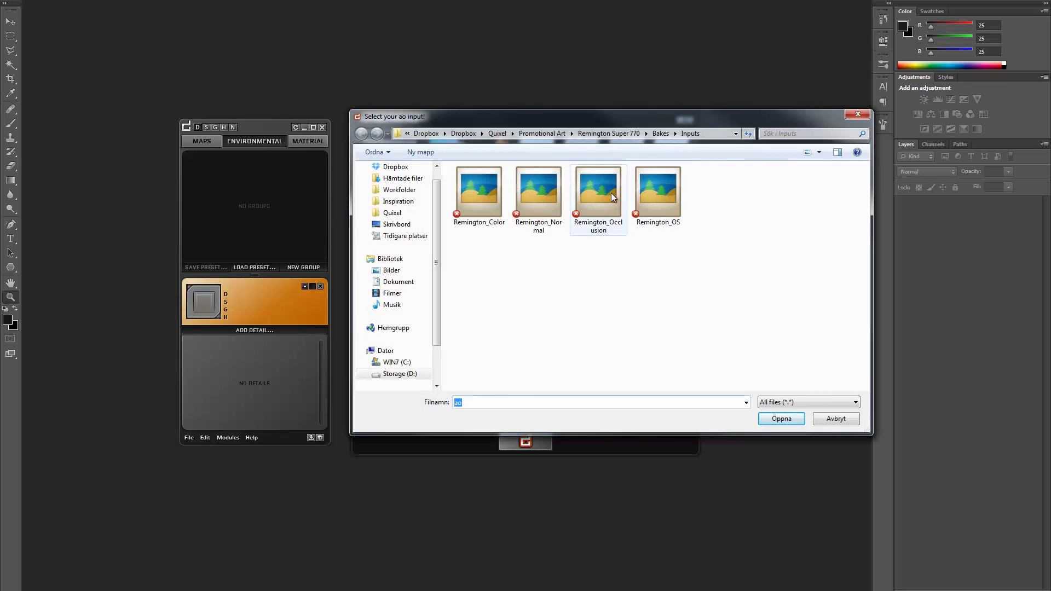
{"action": "double_click", "coordinate": [607, 190]}
{"action": "left_click", "coordinate": [582, 162]}
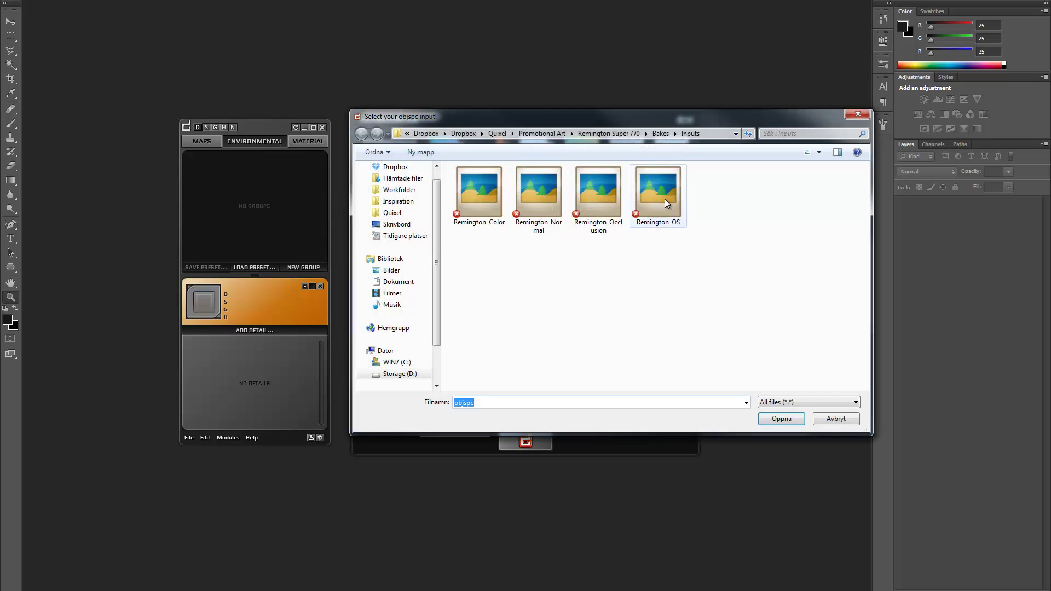
{"action": "double_click", "coordinate": [664, 200]}
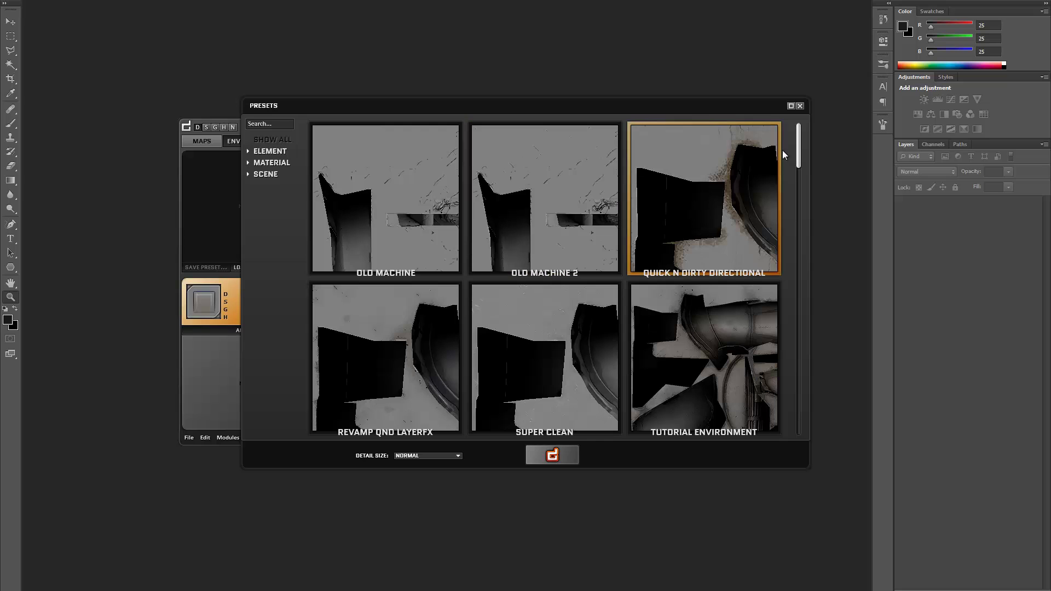
Step: Look through the environmental detail presets and pick PeeledPaintMetal
{"action": "left_click_drag", "start_coordinate": [800, 141], "coordinate": [806, 180]}
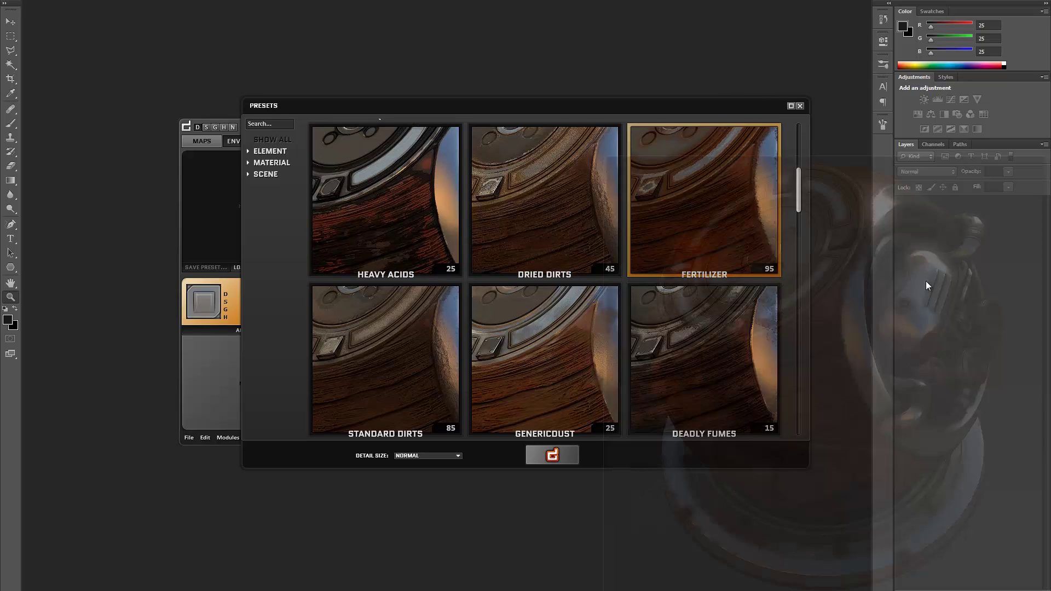
{"action": "left_click_drag", "start_coordinate": [799, 206], "coordinate": [804, 282]}
{"action": "mouse_move", "coordinate": [578, 284]}
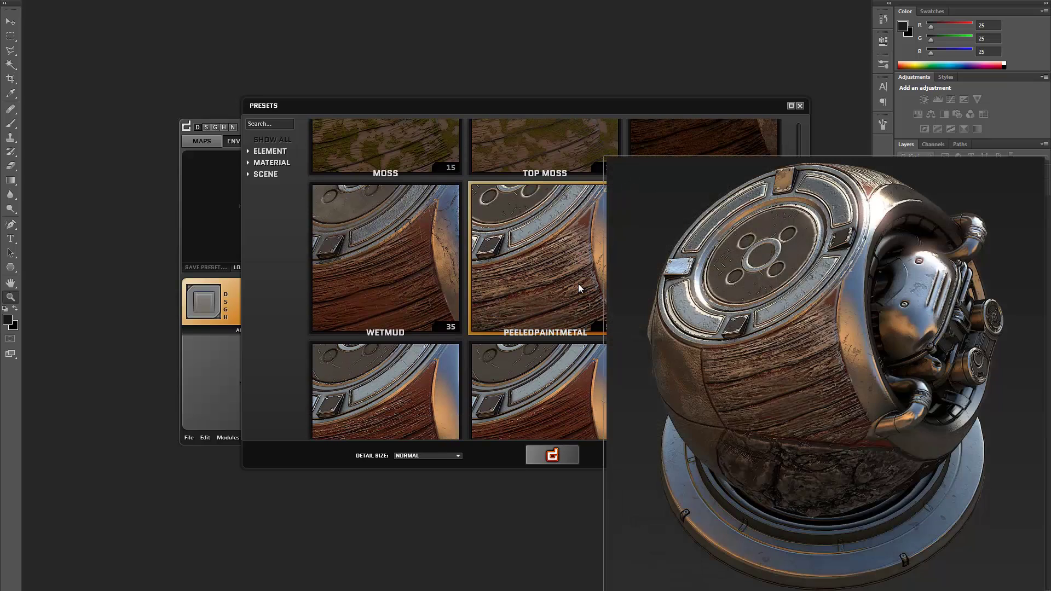
{"action": "double_click", "coordinate": [551, 301]}
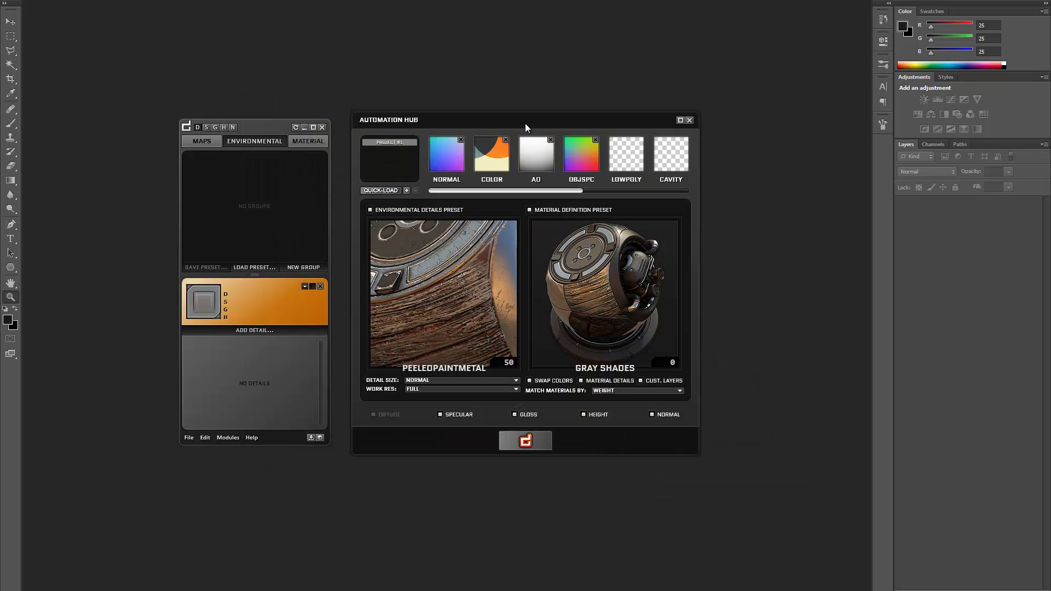
Step: Choose Standard Reflectance as the material definition preset
{"action": "left_click", "coordinate": [582, 248]}
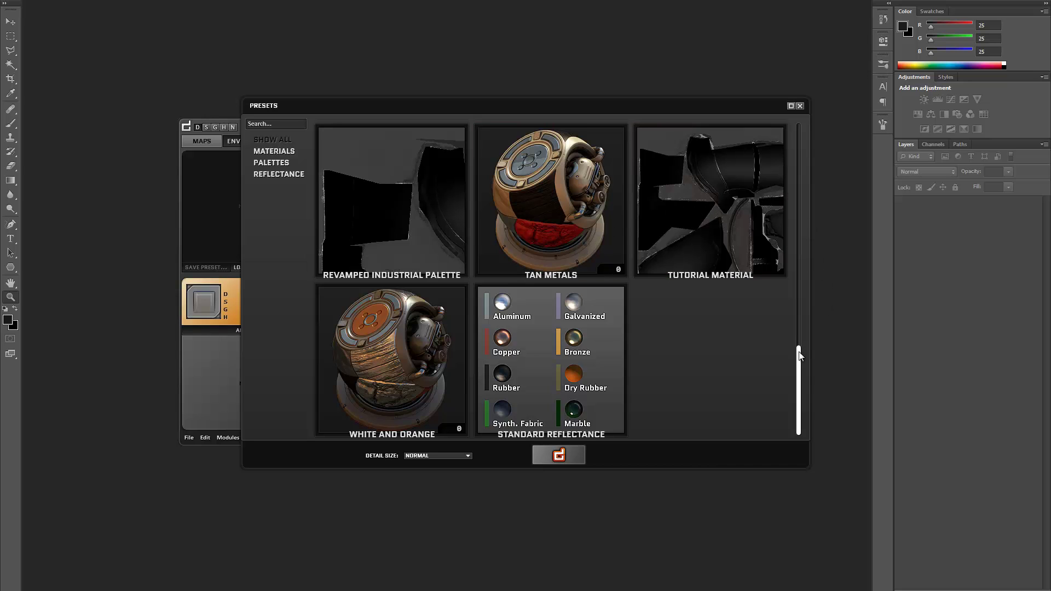
{"action": "mouse_move", "coordinate": [595, 434]}
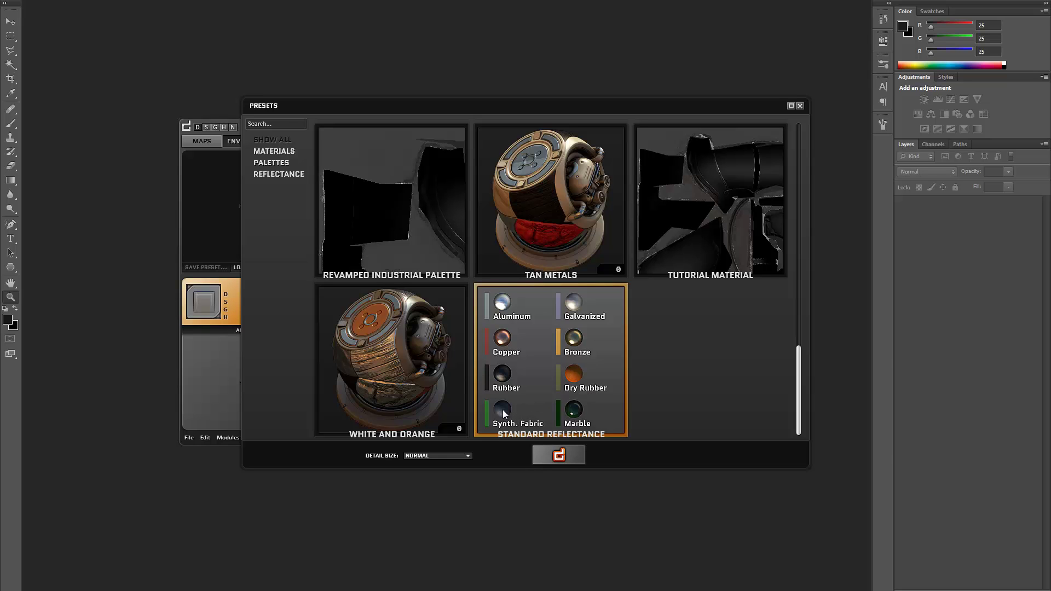
{"action": "mouse_move", "coordinate": [505, 412]}
{"action": "left_click", "coordinate": [532, 352]}
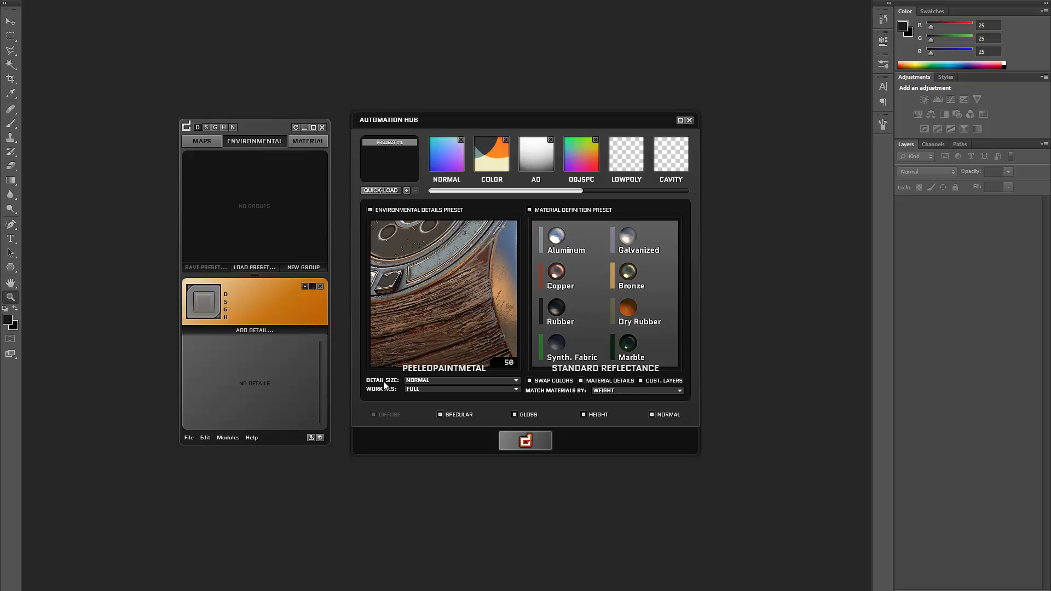
Step: Keep the detail size at Normal, set the working resolution to Half and turn off custom layers
{"action": "left_click", "coordinate": [408, 381]}
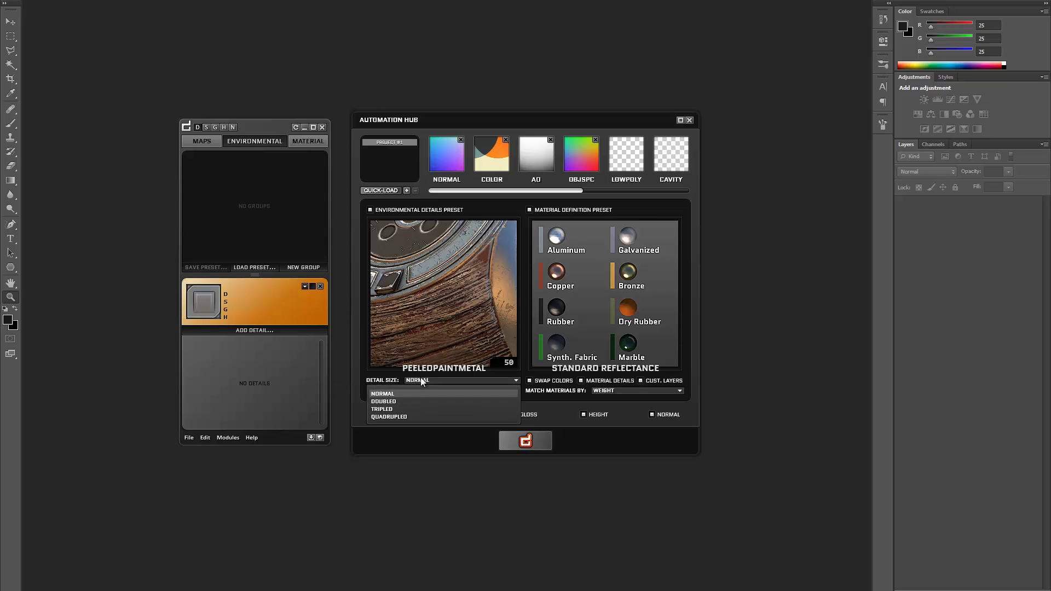
{"action": "left_click", "coordinate": [383, 393]}
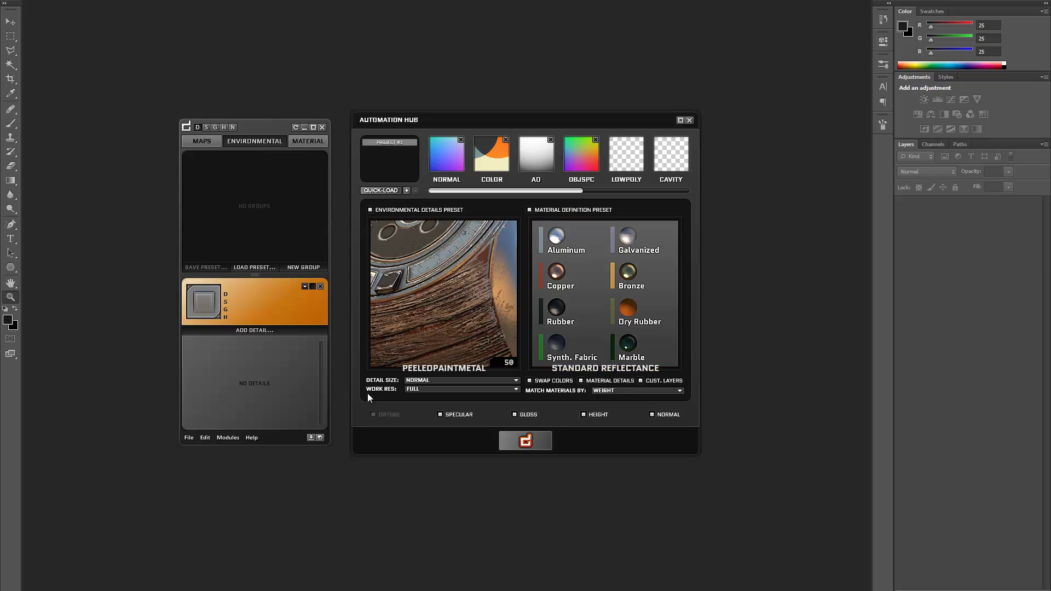
{"action": "left_click", "coordinate": [417, 389]}
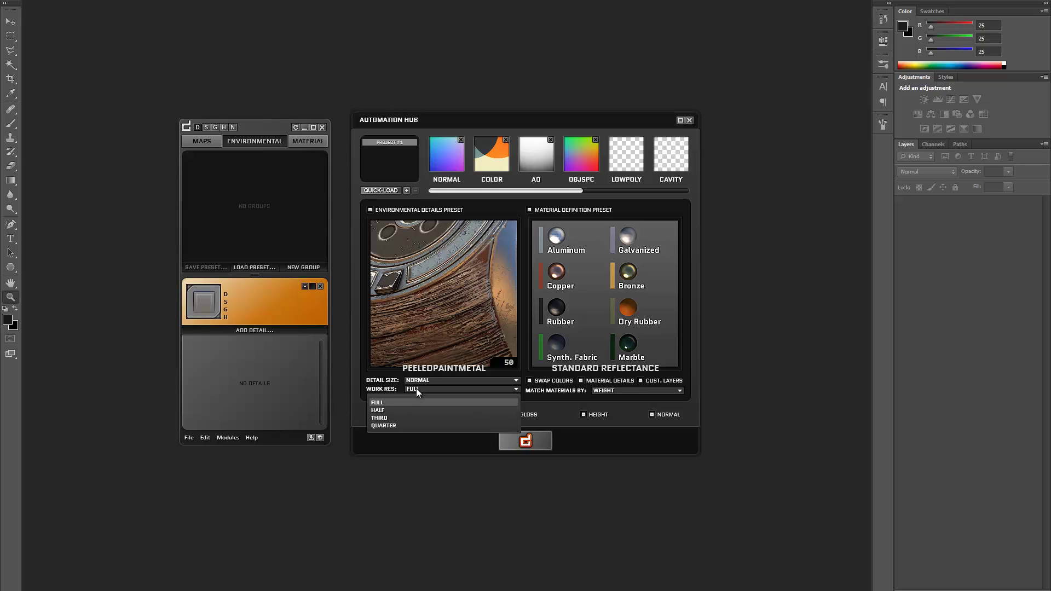
{"action": "left_click", "coordinate": [359, 387]}
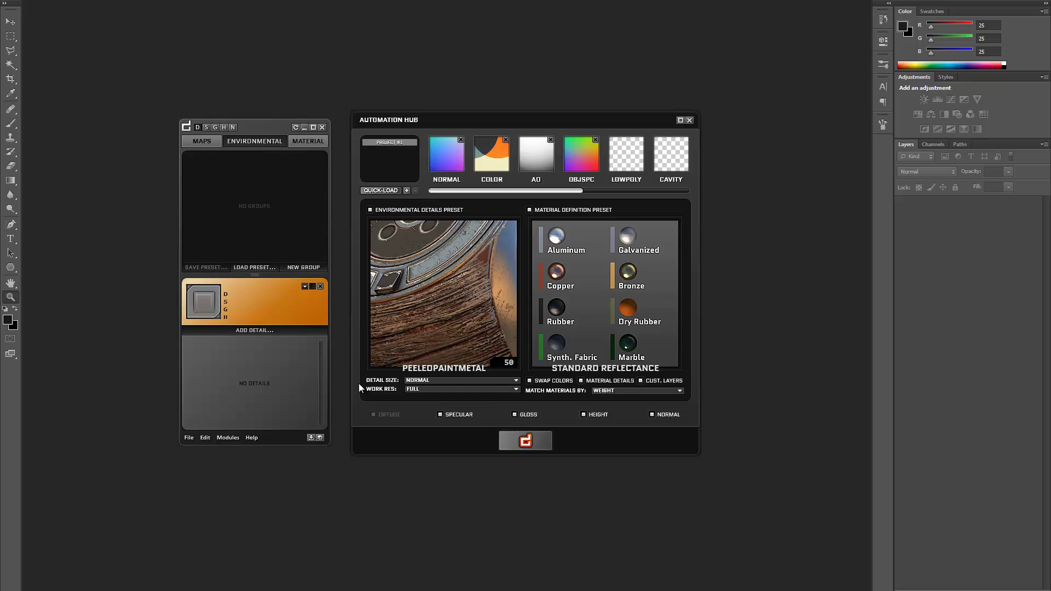
{"action": "left_click", "coordinate": [421, 391]}
{"action": "left_click", "coordinate": [405, 409]}
{"action": "left_click", "coordinate": [641, 380]}
Step: Match the materials by color and run the automation to generate the chainsaw's texture document
{"action": "left_click", "coordinate": [610, 391]}
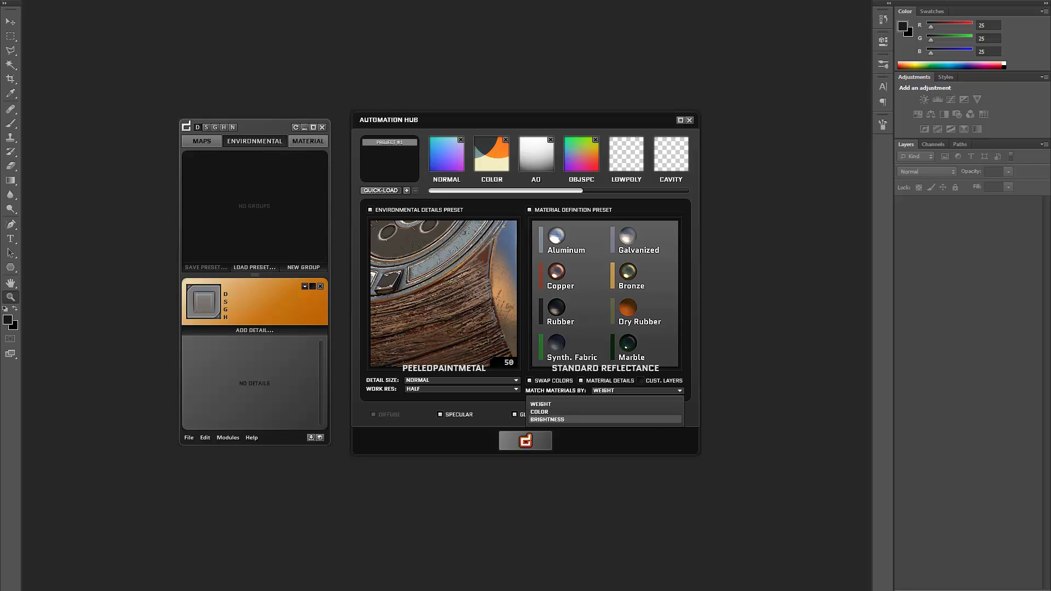
{"action": "left_click", "coordinate": [742, 395]}
{"action": "left_click", "coordinate": [663, 392]}
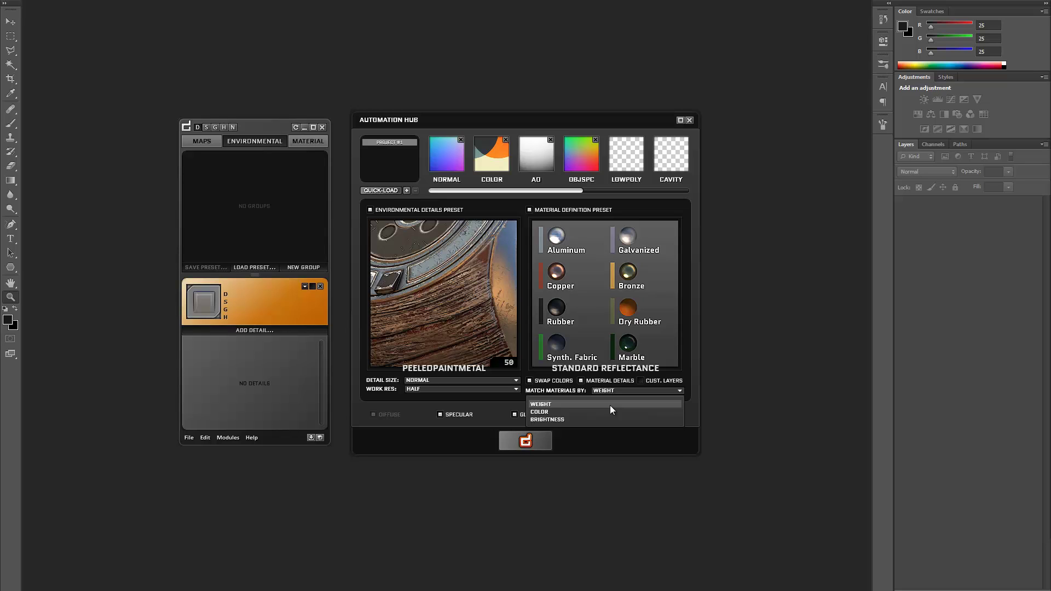
{"action": "left_click", "coordinate": [542, 414]}
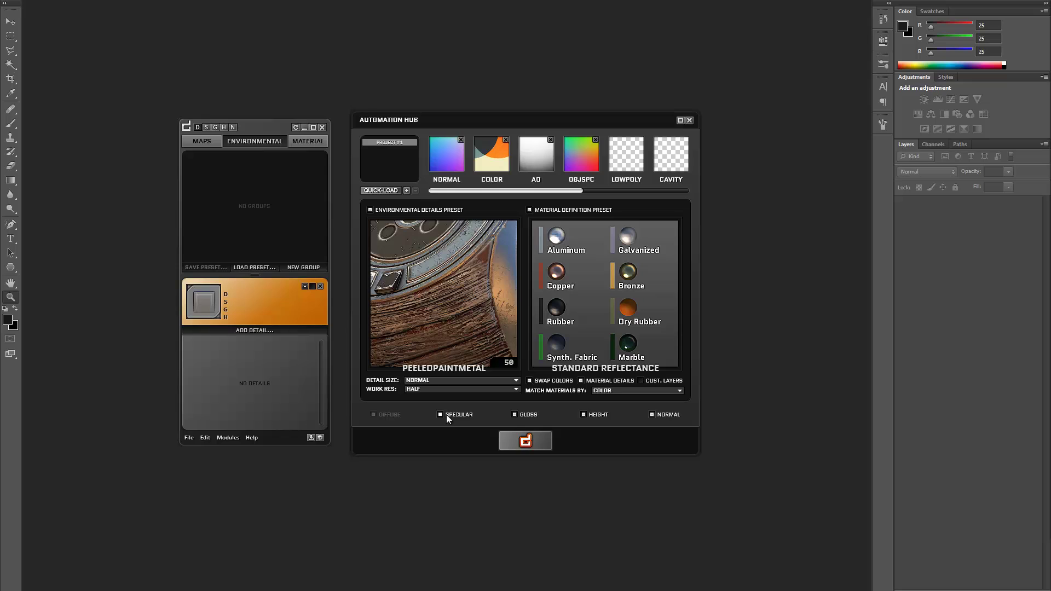
{"action": "left_click", "coordinate": [525, 441]}
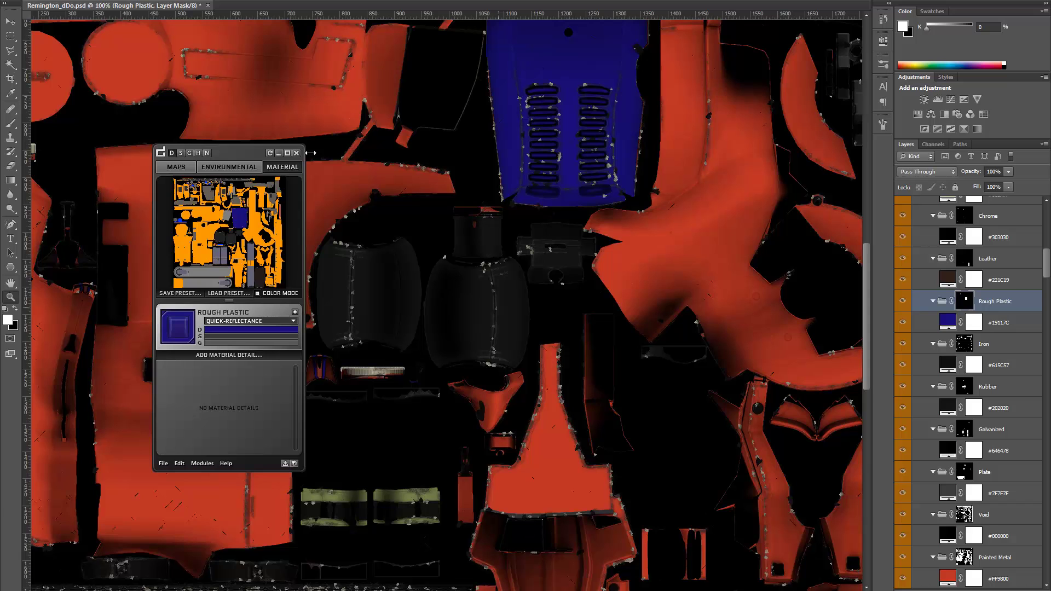
Step: Move the dDo window clear of the texture, preview the specular, height and normal maps, and return to the diffuse map
{"action": "left_click_drag", "start_coordinate": [257, 157], "coordinate": [201, 164]}
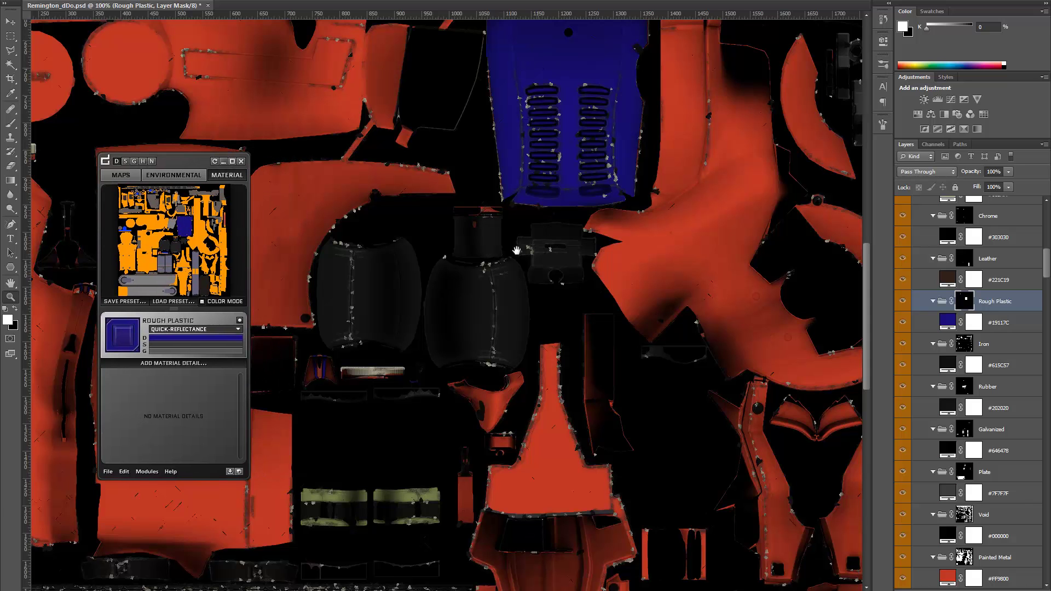
{"action": "left_click_drag", "start_coordinate": [426, 372], "coordinate": [549, 217]}
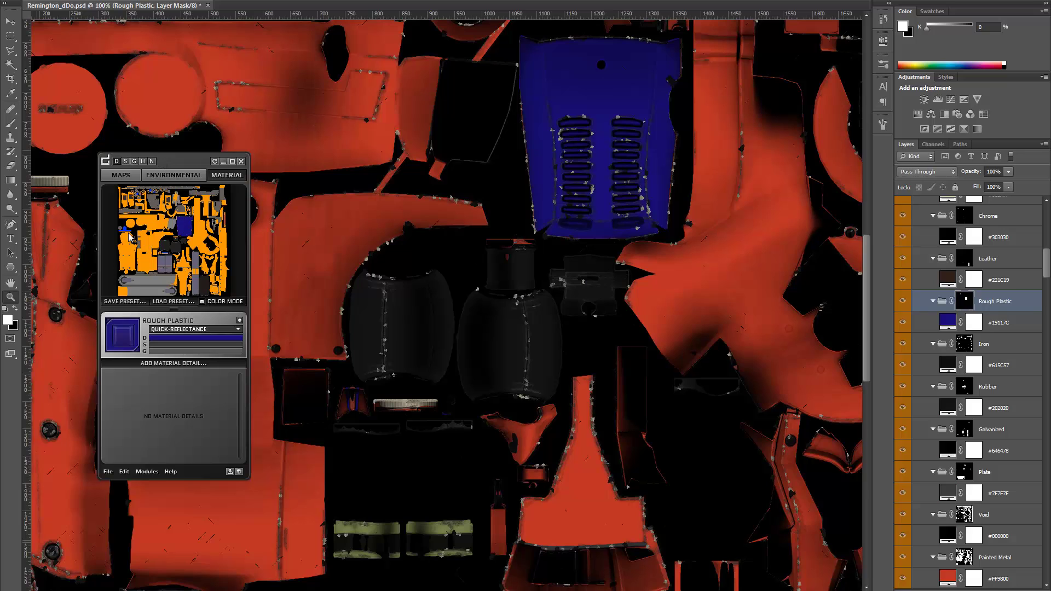
{"action": "left_click", "coordinate": [126, 162]}
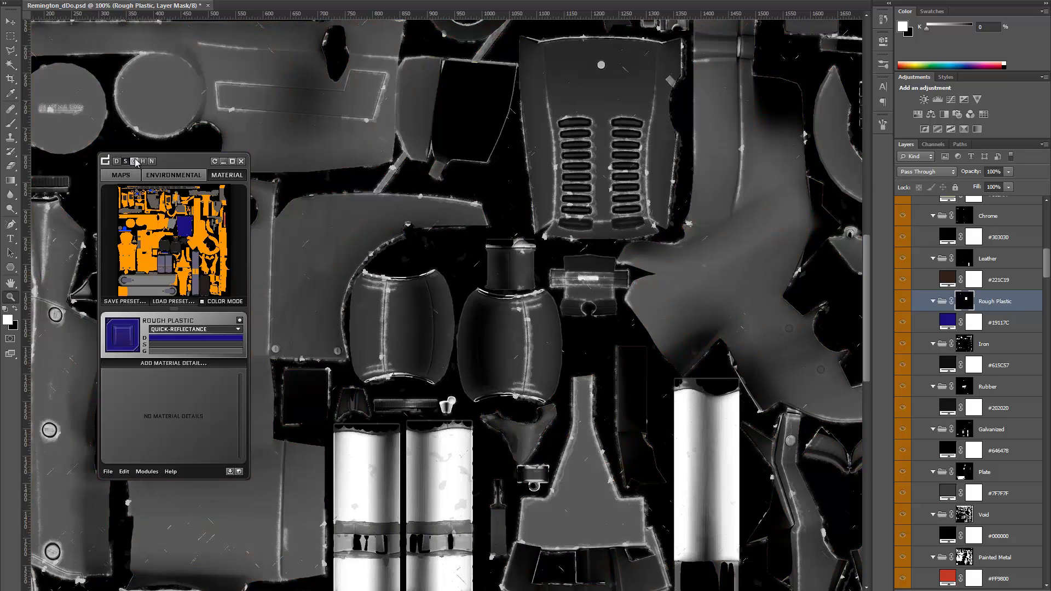
{"action": "left_click", "coordinate": [142, 162]}
{"action": "left_click", "coordinate": [152, 161]}
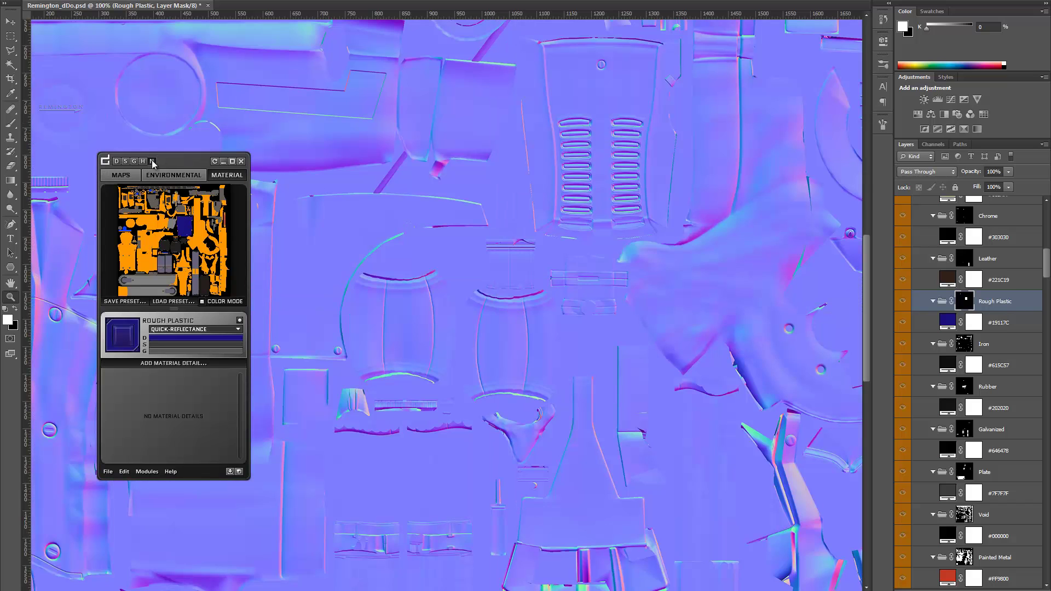
{"action": "left_click", "coordinate": [114, 162]}
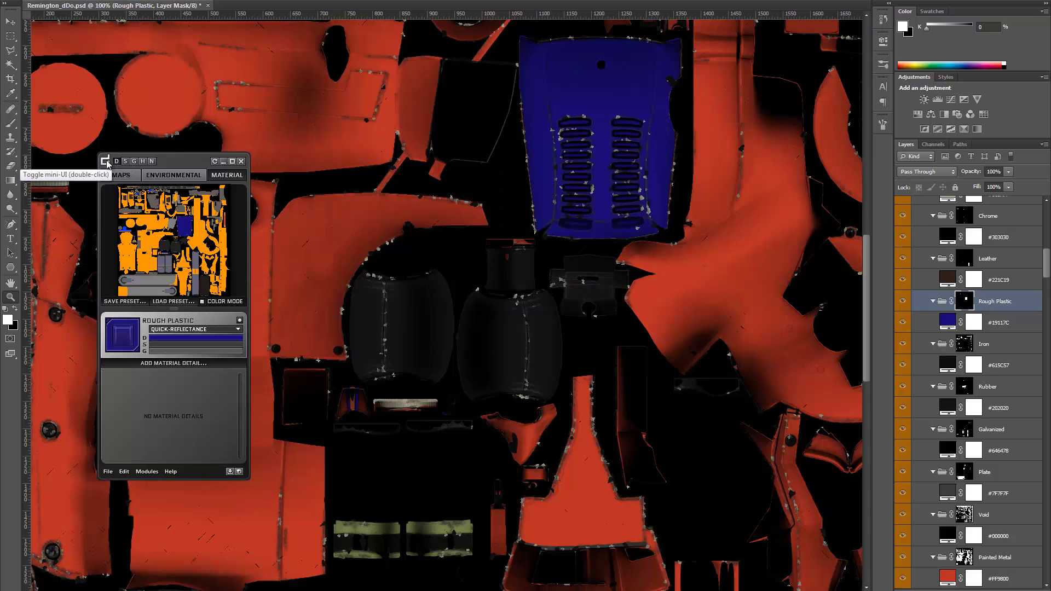
Step: Collapse dDo to its mini interface, expand it again and show the map export settings
{"action": "double_click", "coordinate": [106, 162]}
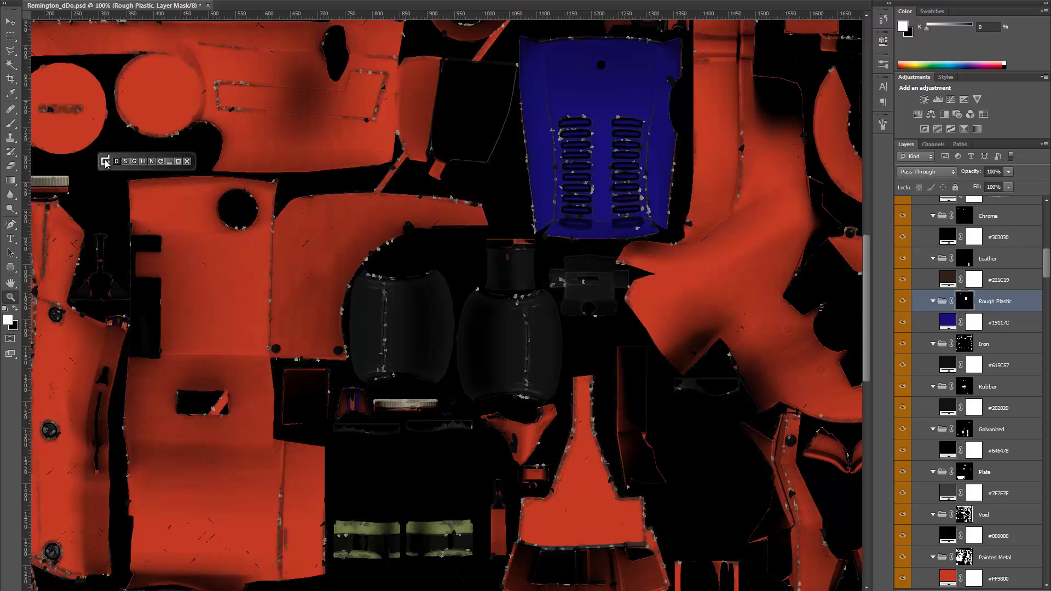
{"action": "double_click", "coordinate": [106, 162]}
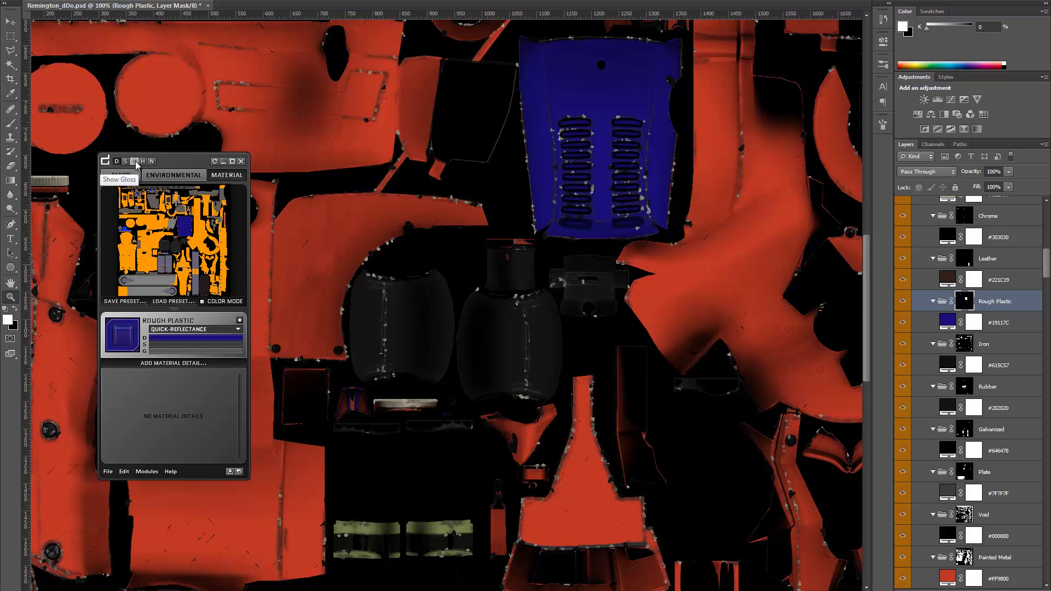
{"action": "left_click", "coordinate": [118, 175]}
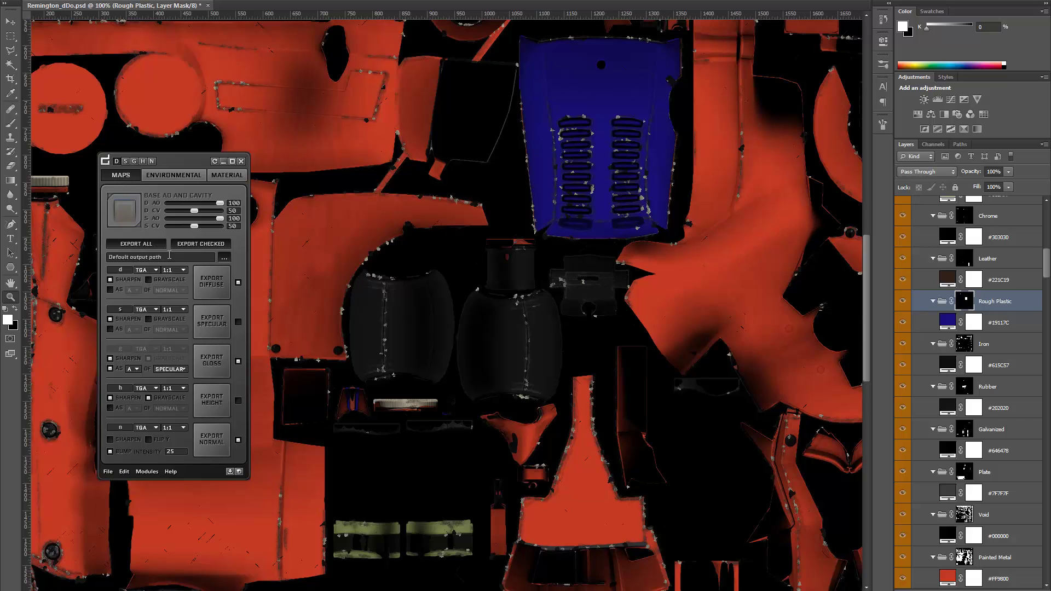
Step: Look over the environmental and material settings, selecting the Painted Metal, Plate and Rough Plastic materials in turn on the material map
{"action": "left_click", "coordinate": [175, 179]}
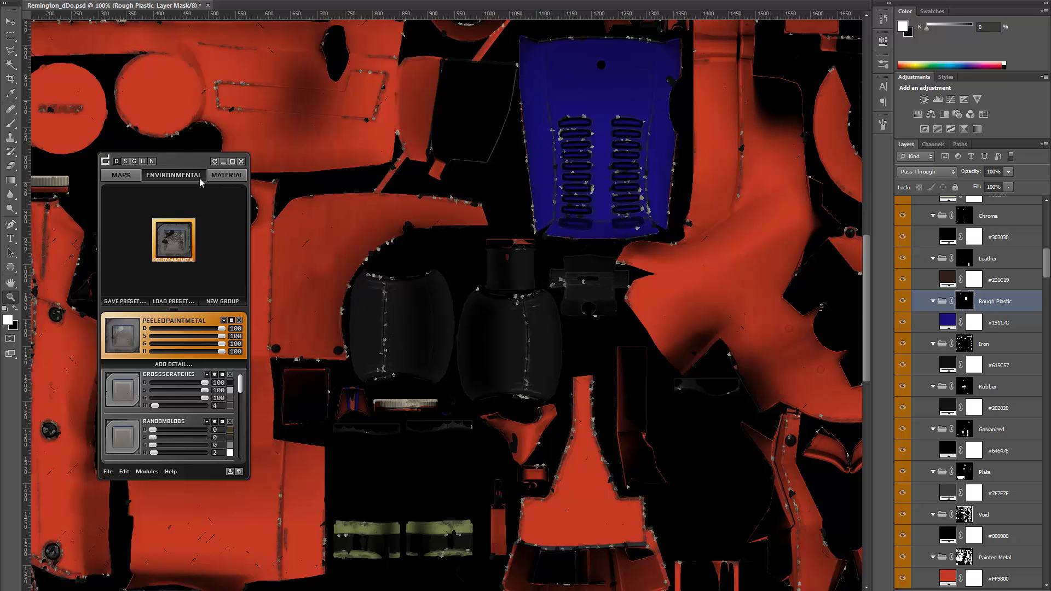
{"action": "left_click", "coordinate": [225, 176]}
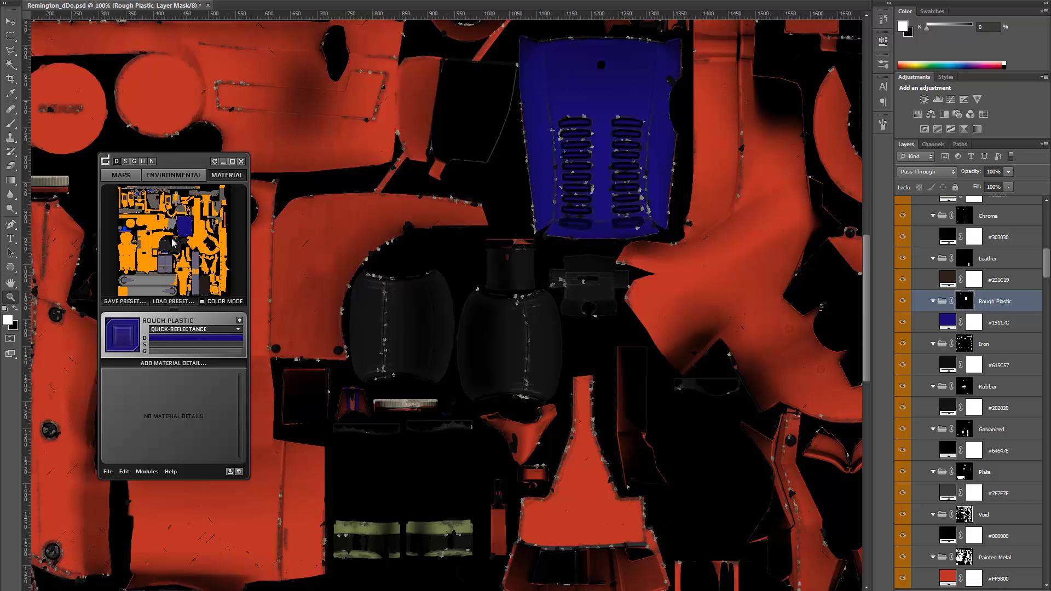
{"action": "left_click", "coordinate": [129, 254]}
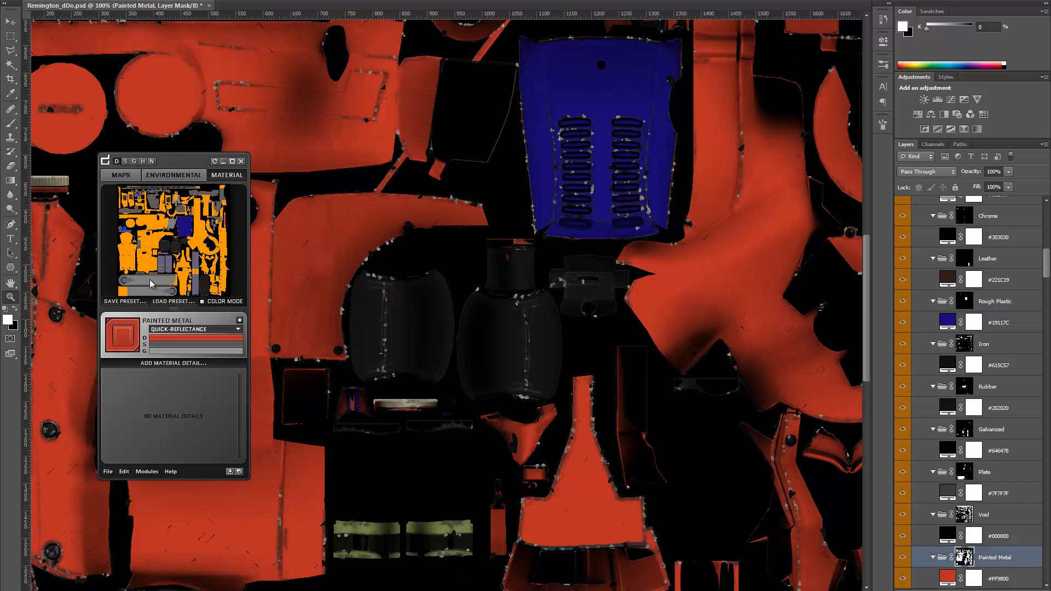
{"action": "left_click", "coordinate": [147, 281]}
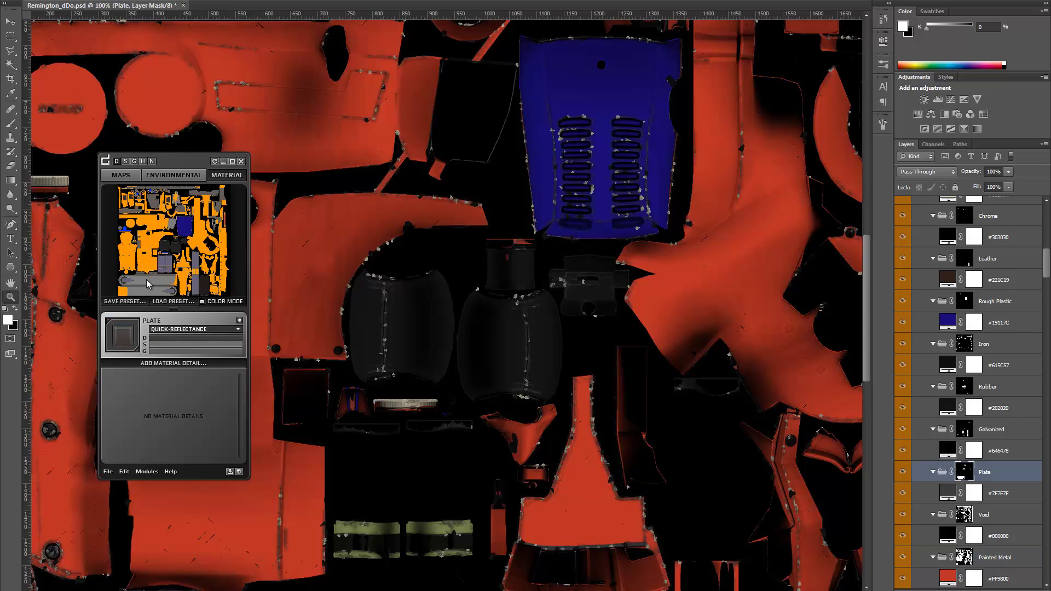
{"action": "left_click", "coordinate": [188, 230]}
Step: Return to the environmental settings and examine the peeled paint wear along the red body's edges and around the bolts up close
{"action": "left_click", "coordinate": [165, 175]}
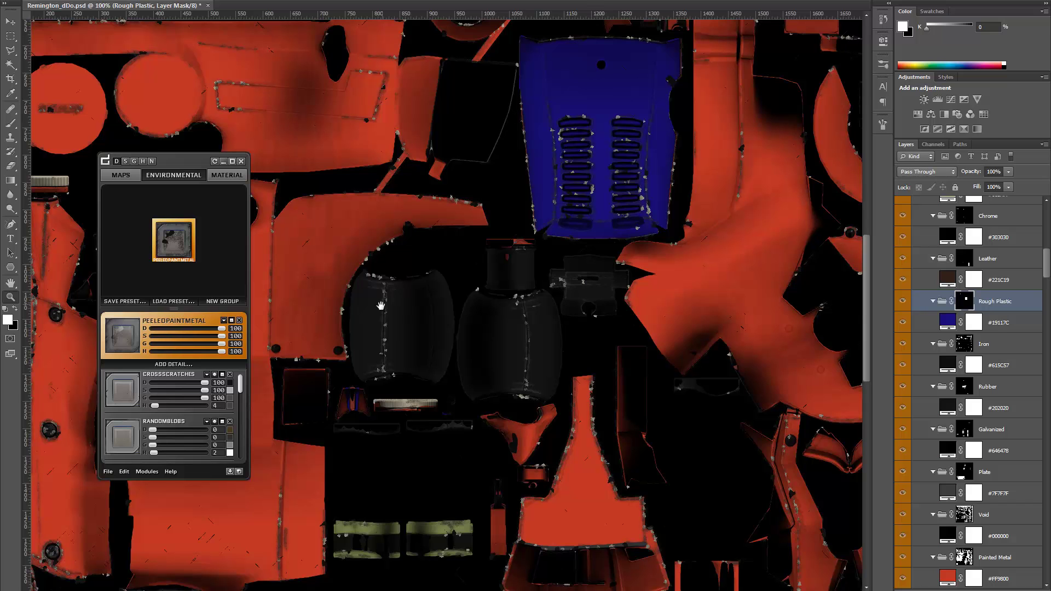
{"action": "left_click_drag", "start_coordinate": [382, 307], "coordinate": [580, 318]}
{"action": "left_click_drag", "start_coordinate": [400, 300], "coordinate": [426, 304]}
{"action": "left_click_drag", "start_coordinate": [254, 387], "coordinate": [422, 396]}
{"action": "left_click", "coordinate": [422, 396]}
{"action": "left_click", "coordinate": [459, 323], "text": "alt"}
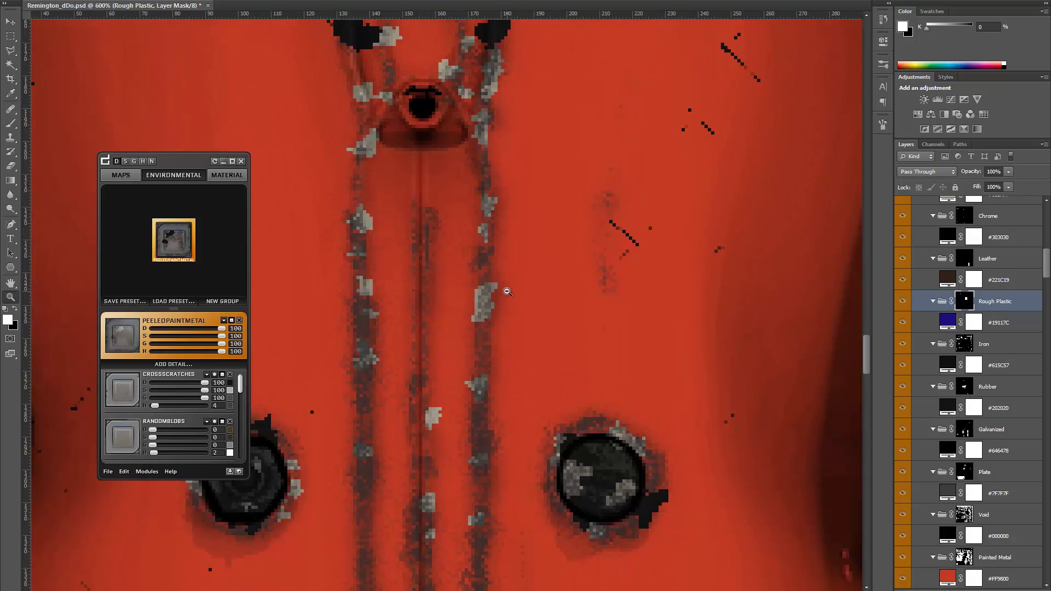
{"action": "left_click_drag", "start_coordinate": [489, 287], "coordinate": [511, 145]}
{"action": "left_click_drag", "start_coordinate": [545, 338], "coordinate": [537, 252]}
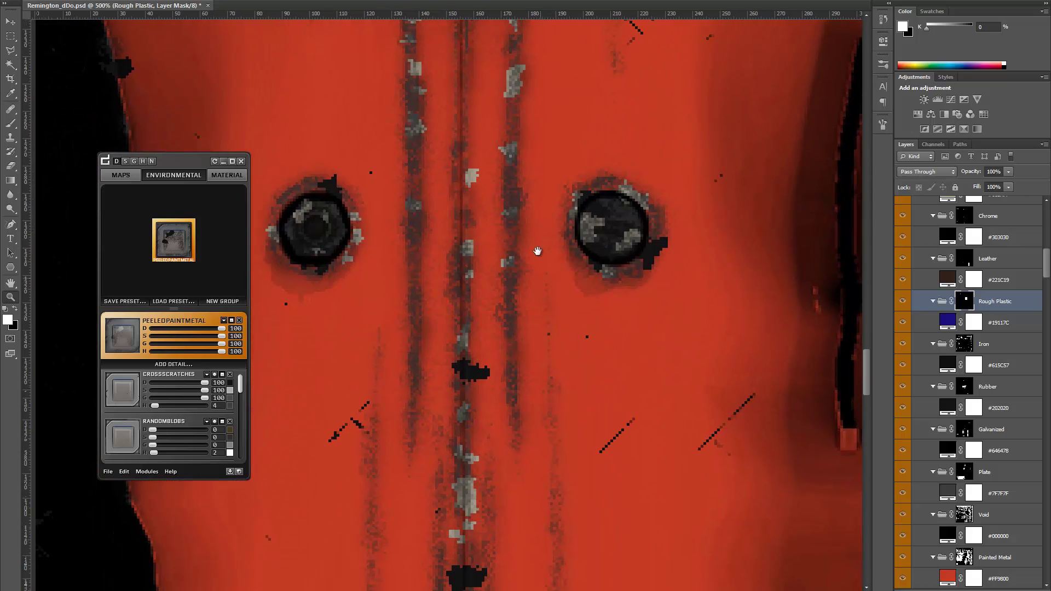
{"action": "left_click_drag", "start_coordinate": [516, 99], "coordinate": [515, 262]}
{"action": "left_click_drag", "start_coordinate": [517, 202], "coordinate": [506, 462]}
{"action": "left_click_drag", "start_coordinate": [629, 207], "coordinate": [529, 370]}
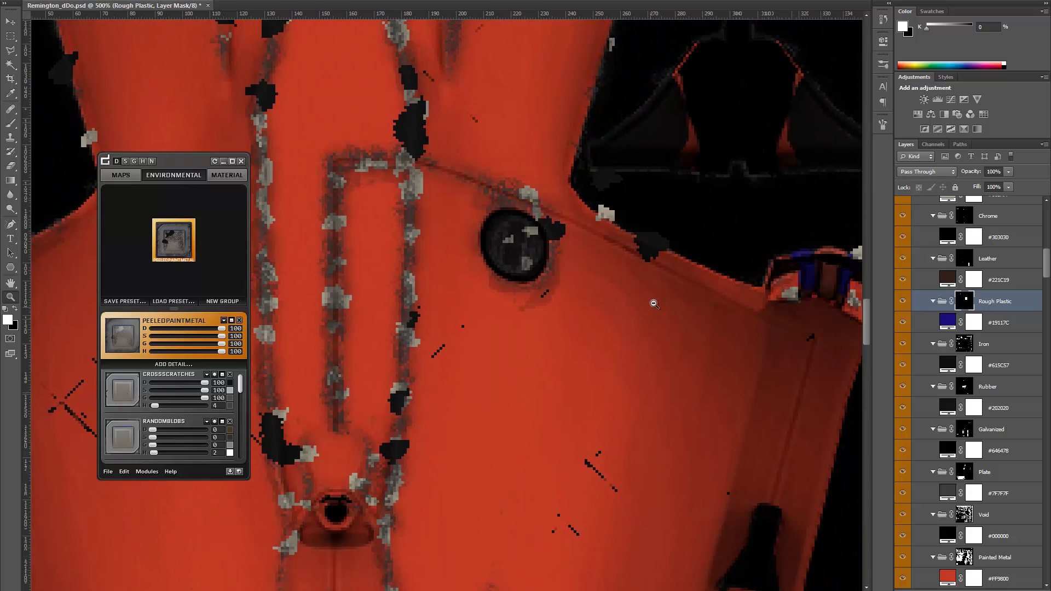
{"action": "left_click", "coordinate": [654, 304], "text": "alt"}
{"action": "left_click", "coordinate": [654, 303], "text": "alt"}
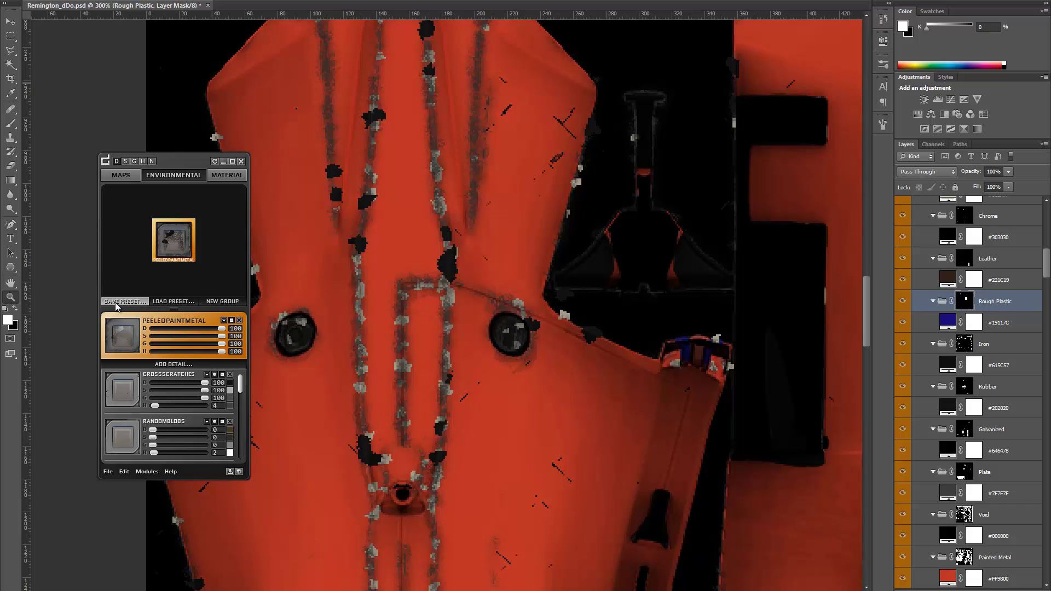
Step: Open the environmental preset library, select the GenericDust preset and keep the detail size at Normal
{"action": "left_click", "coordinate": [159, 302]}
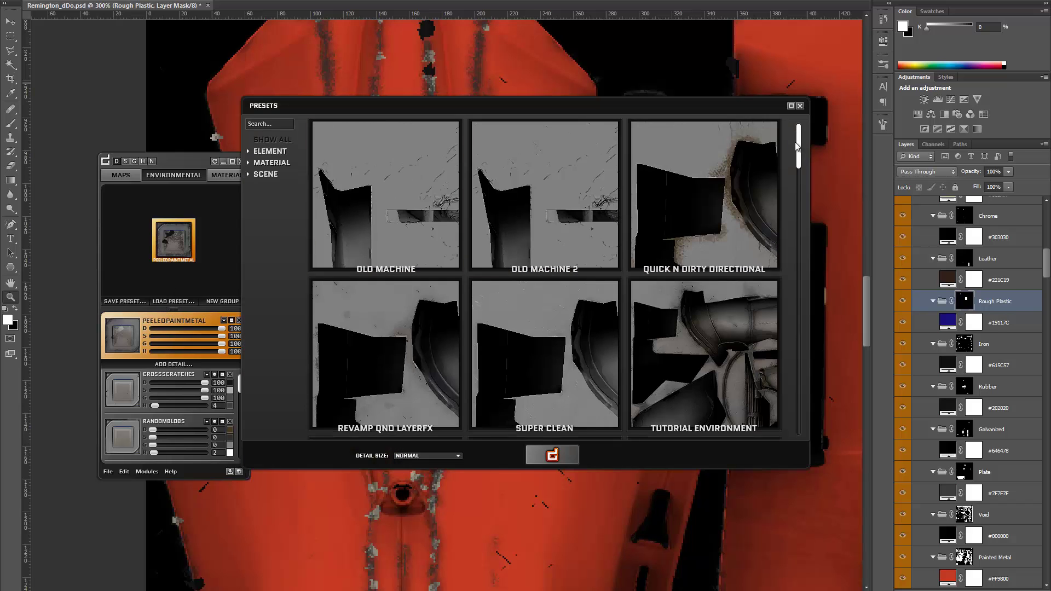
{"action": "scroll", "coordinate": [787, 172], "scroll_direction": "down", "scroll_amount": 5}
{"action": "scroll", "coordinate": [788, 176], "scroll_direction": "down", "scroll_amount": 3}
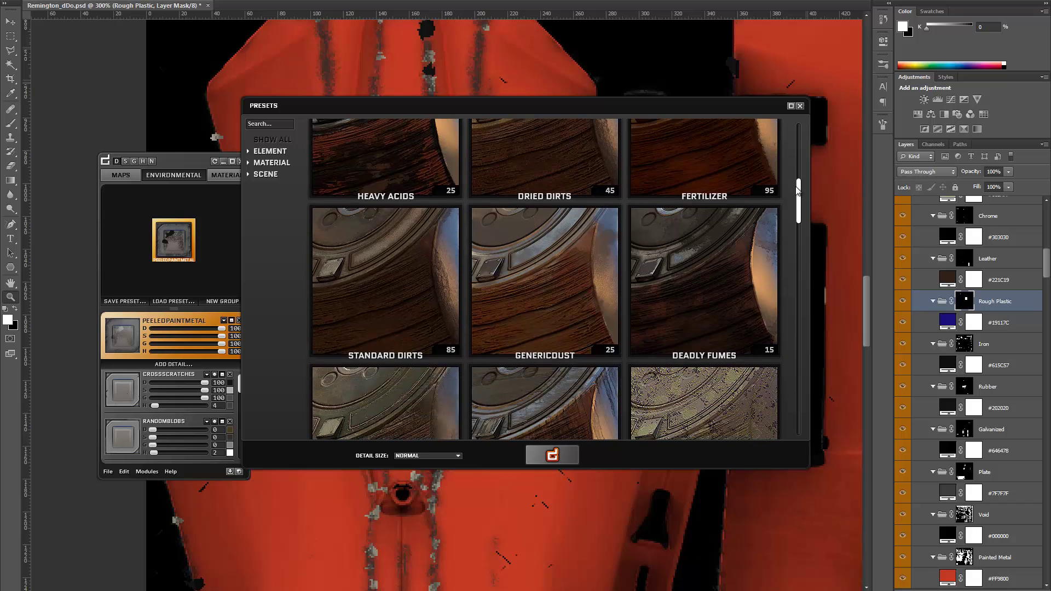
{"action": "left_click_drag", "start_coordinate": [797, 190], "coordinate": [777, 188]}
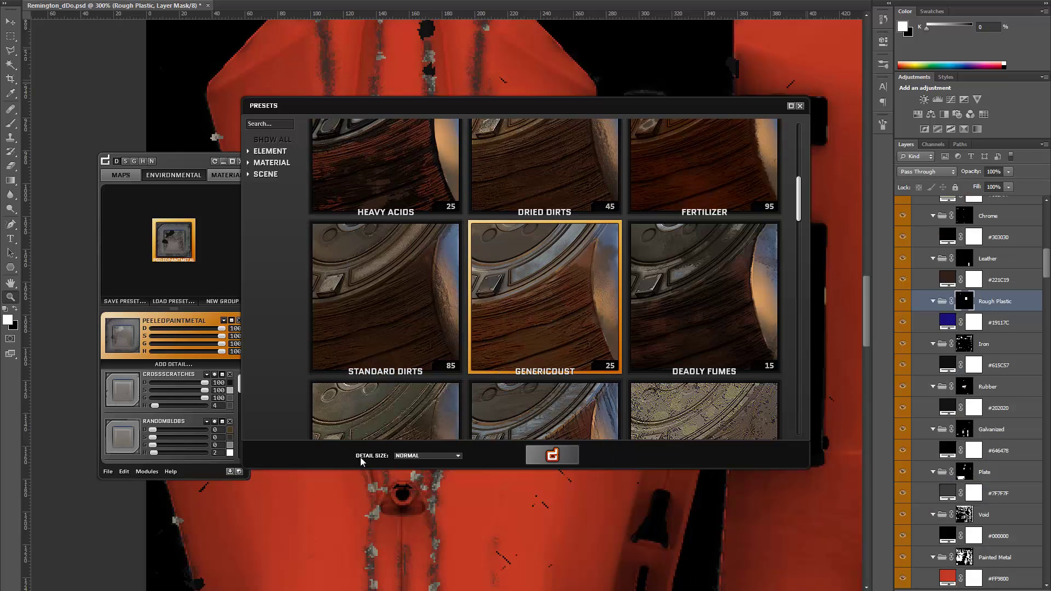
{"action": "left_click", "coordinate": [416, 456]}
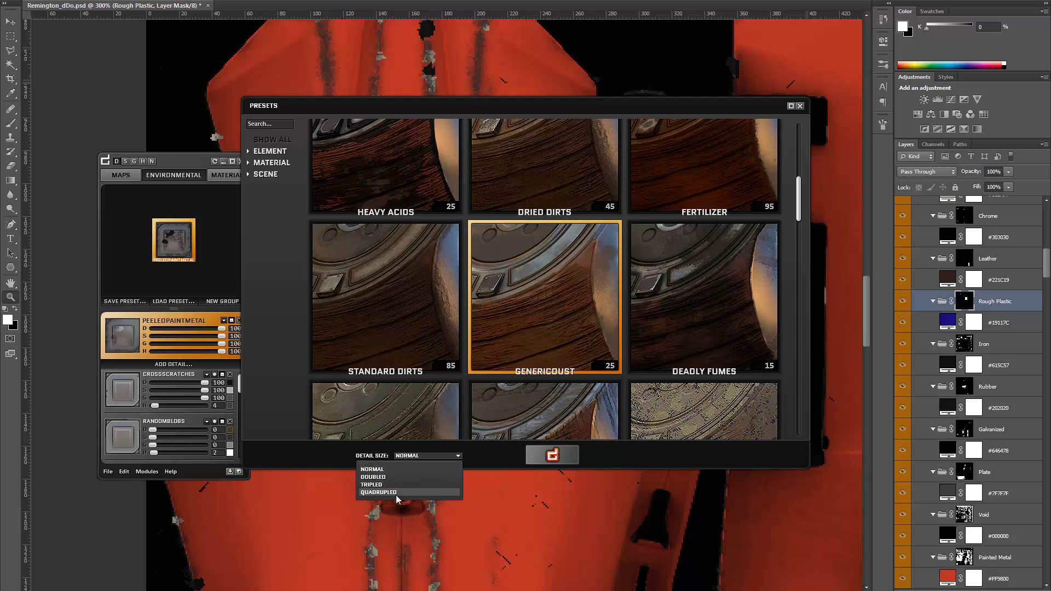
{"action": "left_click", "coordinate": [402, 457]}
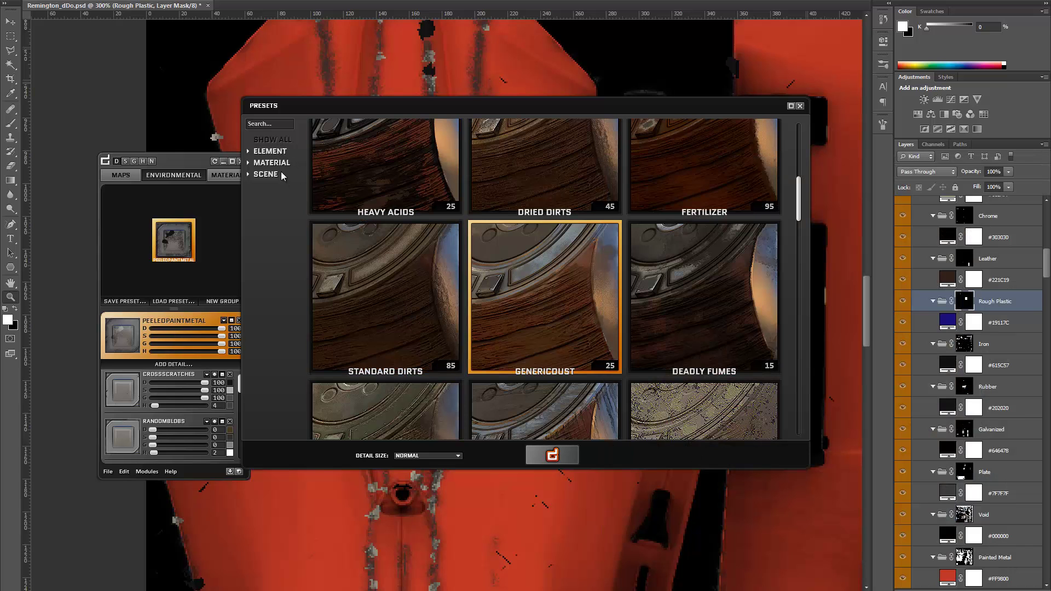
Step: Look through the Element and Material preset categories, show all presets again and apply the GenericDust preset
{"action": "left_click", "coordinate": [249, 151]}
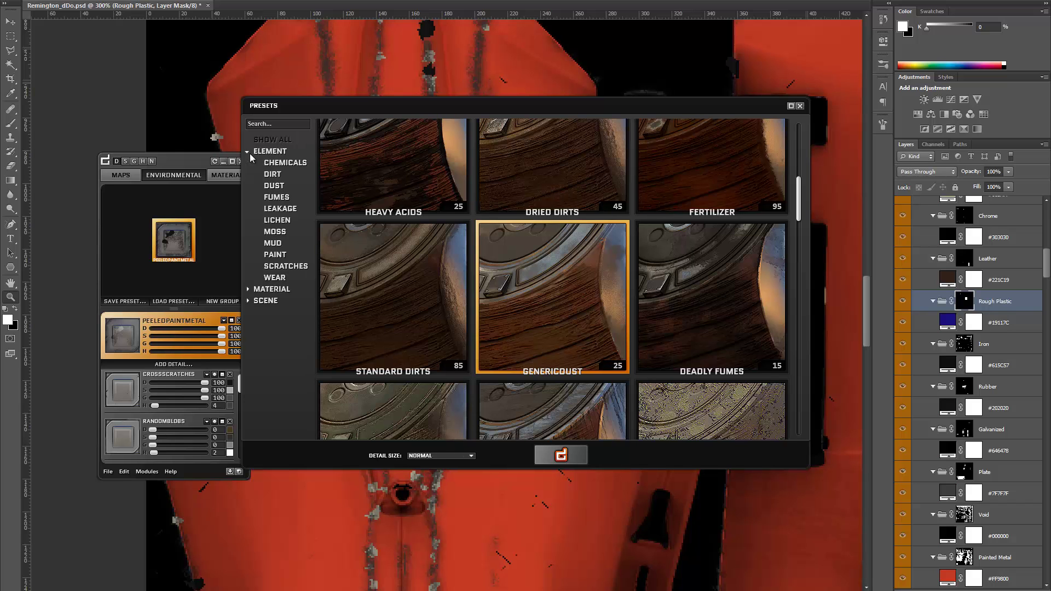
{"action": "left_click", "coordinate": [250, 153]}
{"action": "left_click", "coordinate": [248, 162]}
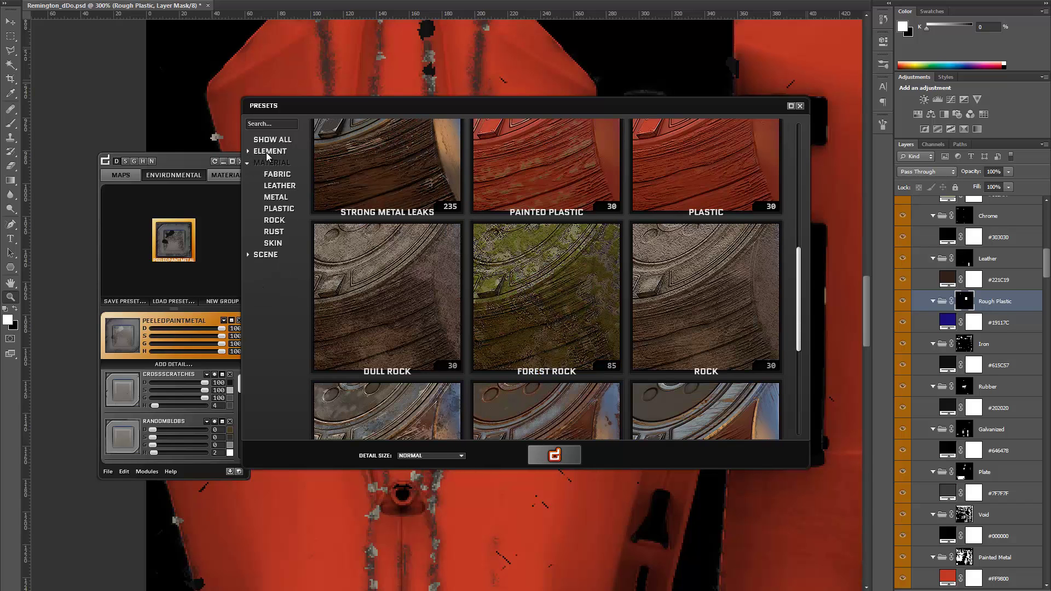
{"action": "left_click", "coordinate": [270, 141]}
{"action": "scroll", "coordinate": [533, 146], "scroll_direction": "up", "scroll_amount": 3}
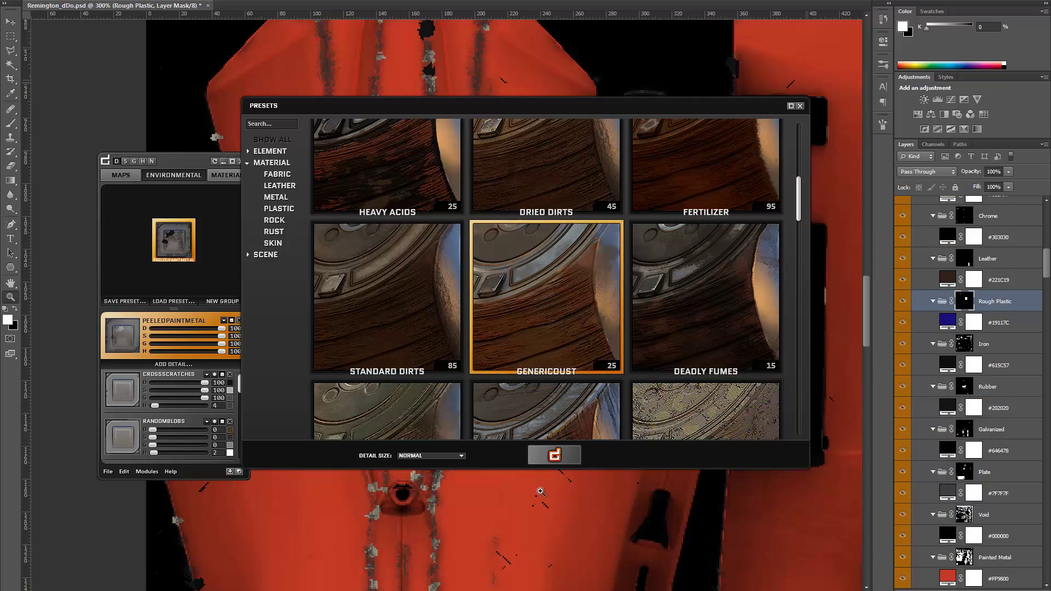
{"action": "left_click", "coordinate": [554, 454]}
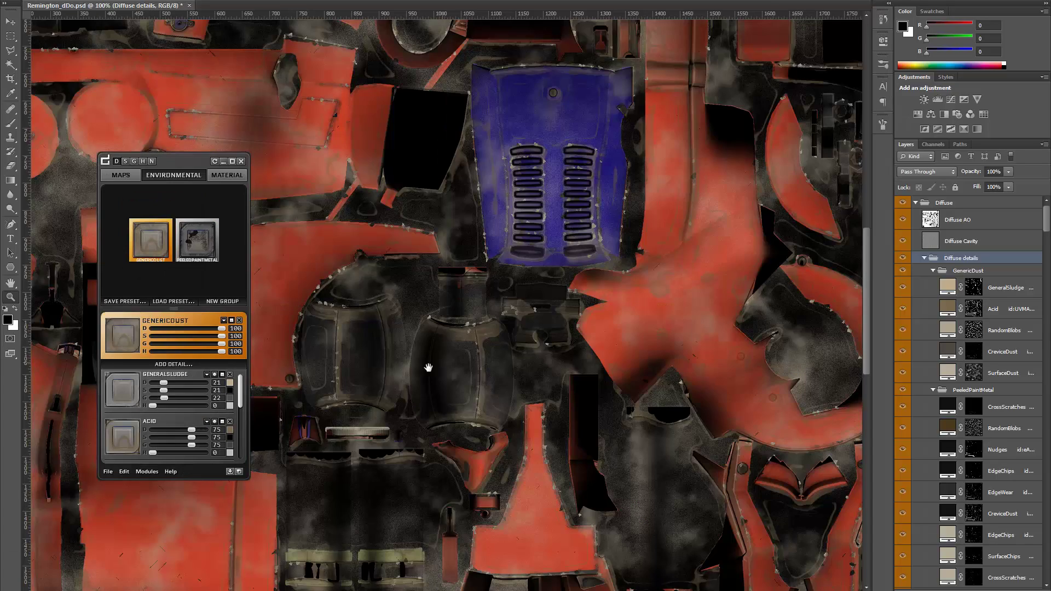
Step: Reduce the GenericDust group's overall intensity to 48 and its diffuse intensity to 25
{"action": "left_click_drag", "start_coordinate": [428, 368], "coordinate": [638, 106]}
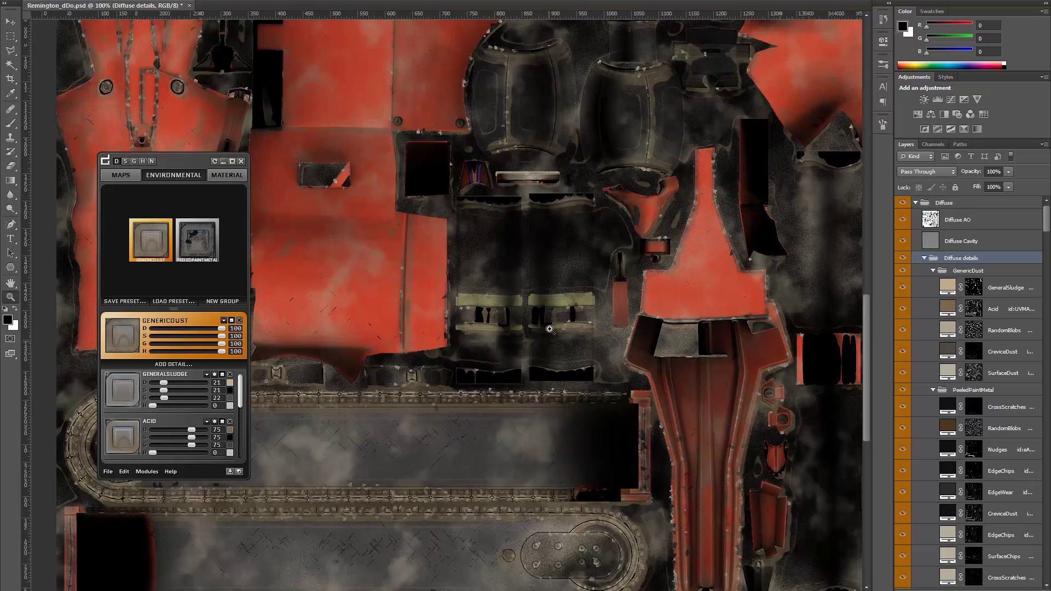
{"action": "left_click", "coordinate": [550, 328], "text": "alt"}
{"action": "left_click_drag", "start_coordinate": [563, 235], "coordinate": [501, 285]}
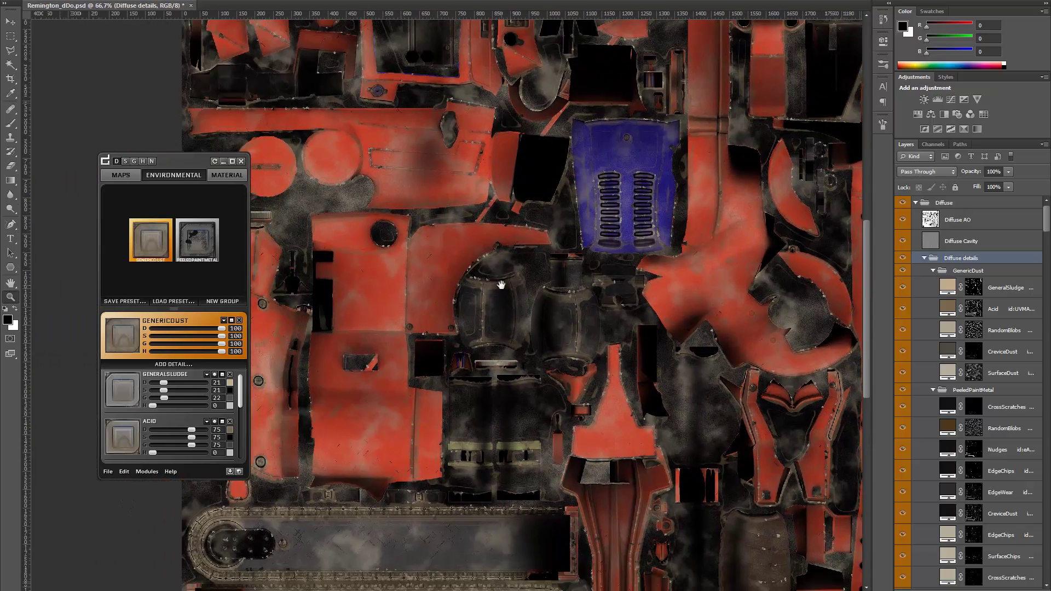
{"action": "left_click_drag", "start_coordinate": [527, 403], "coordinate": [499, 320]}
{"action": "left_click_drag", "start_coordinate": [173, 73], "coordinate": [707, 508]}
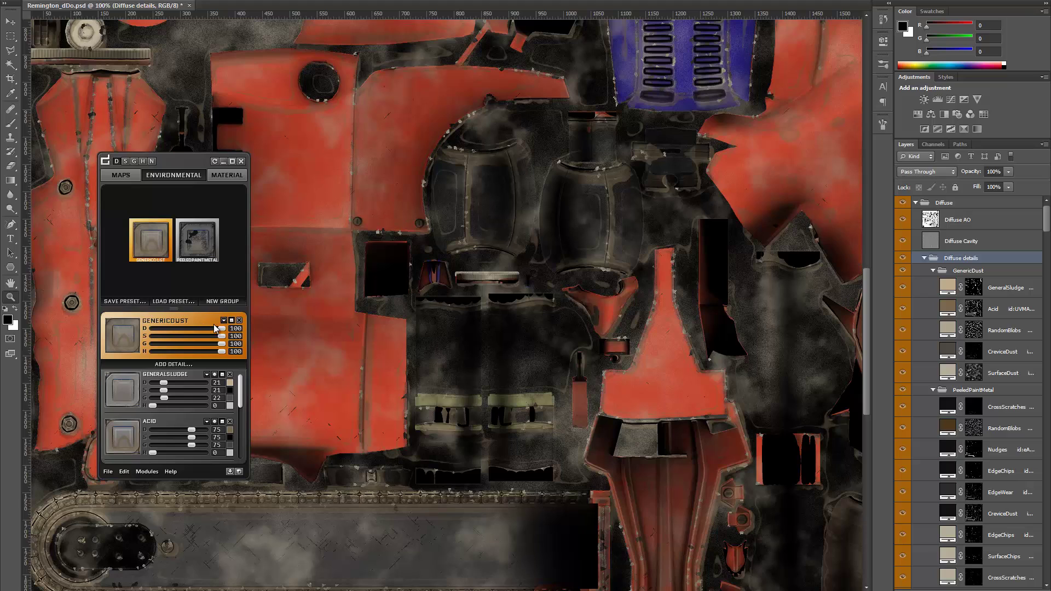
{"action": "left_click_drag", "start_coordinate": [222, 330], "coordinate": [167, 335]}
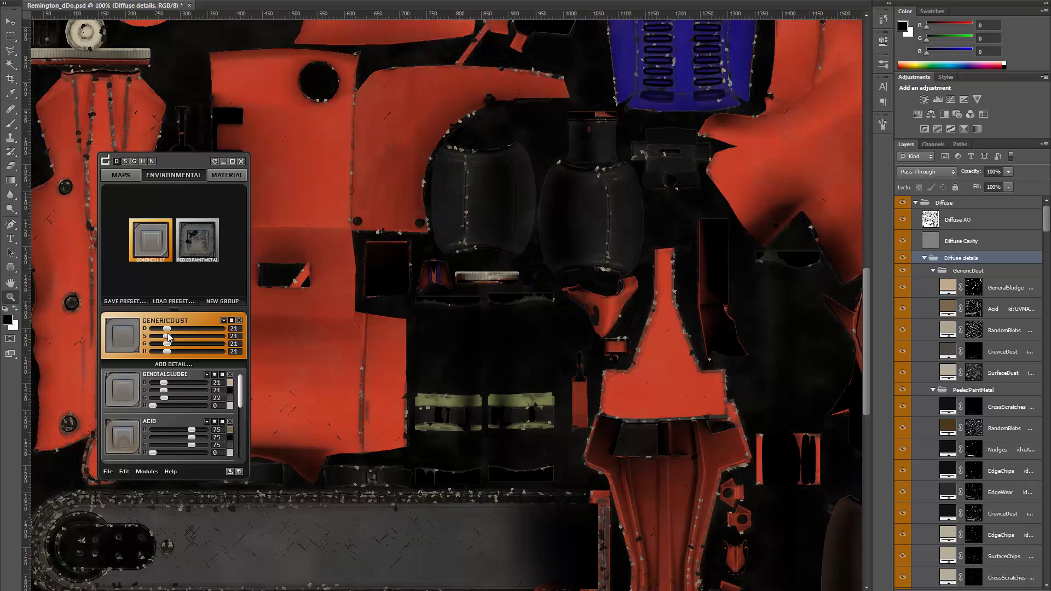
{"action": "left_click_drag", "start_coordinate": [166, 327], "coordinate": [202, 327]}
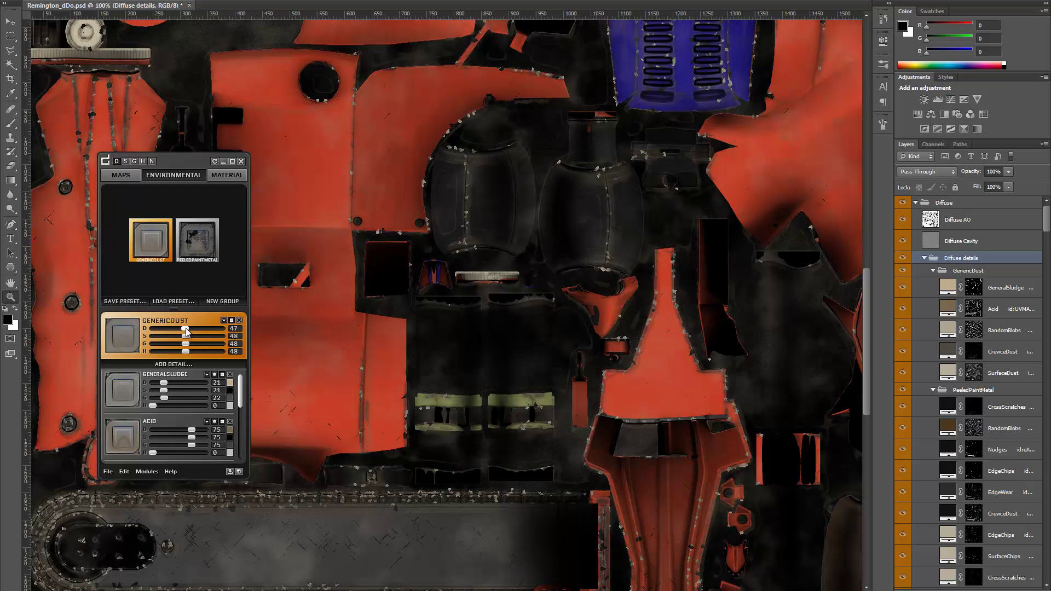
{"action": "left_click_drag", "start_coordinate": [186, 327], "coordinate": [170, 330]}
Step: Toggle the GenericDust group's visibility off and on to compare the diffuse texture with and without it
{"action": "left_click", "coordinate": [232, 322]}
{"action": "left_click", "coordinate": [232, 321]}
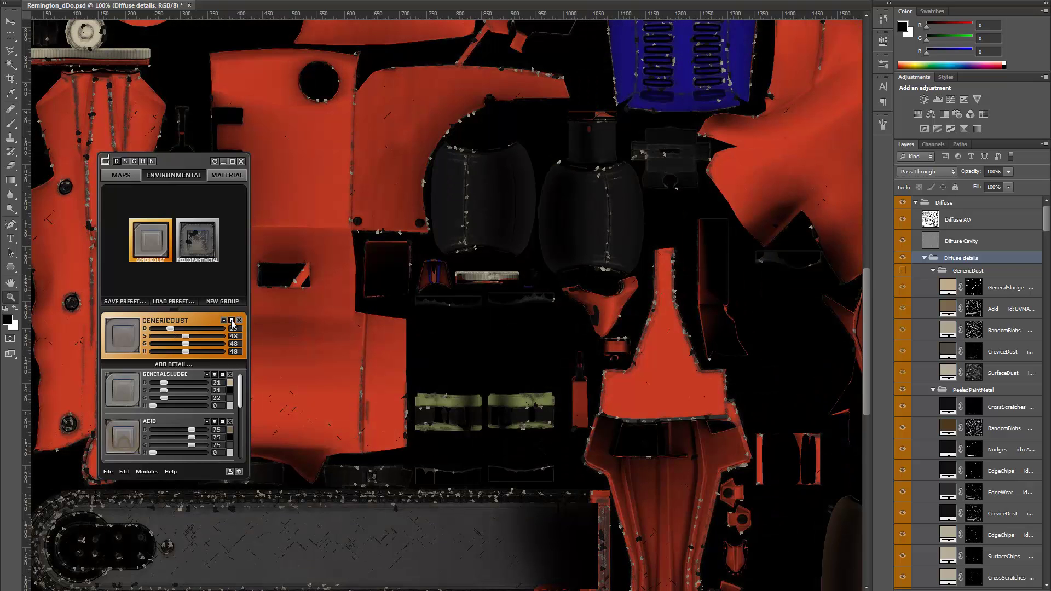
{"action": "left_click", "coordinate": [232, 321]}
{"action": "left_click", "coordinate": [233, 322]}
Step: Show the specular map and set the GenericDust group's specular intensity to 25 and height intensity to 5
{"action": "left_click", "coordinate": [125, 161]}
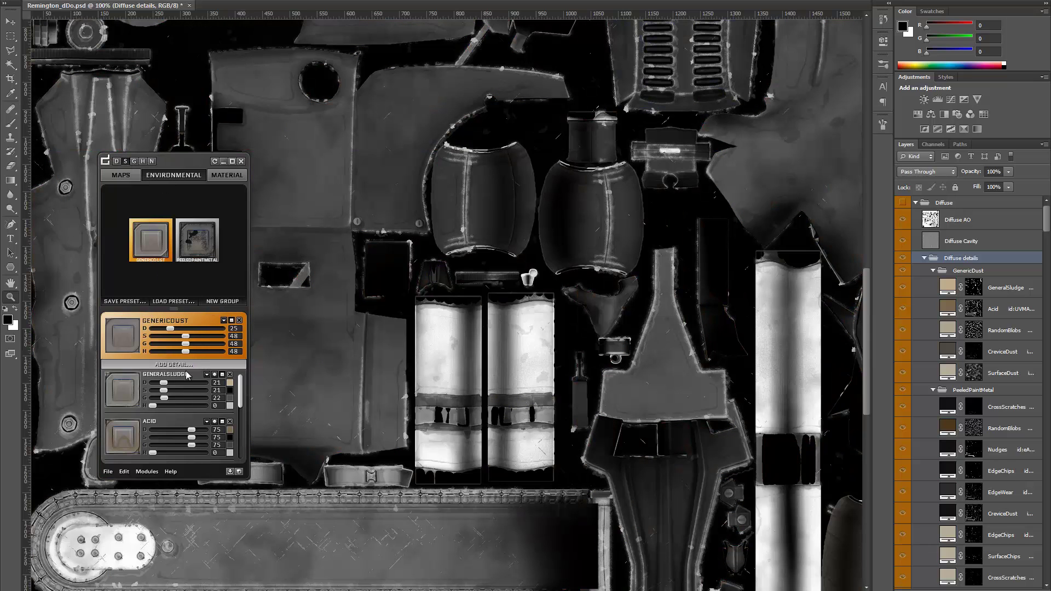
{"action": "left_click_drag", "start_coordinate": [183, 340], "coordinate": [171, 342]}
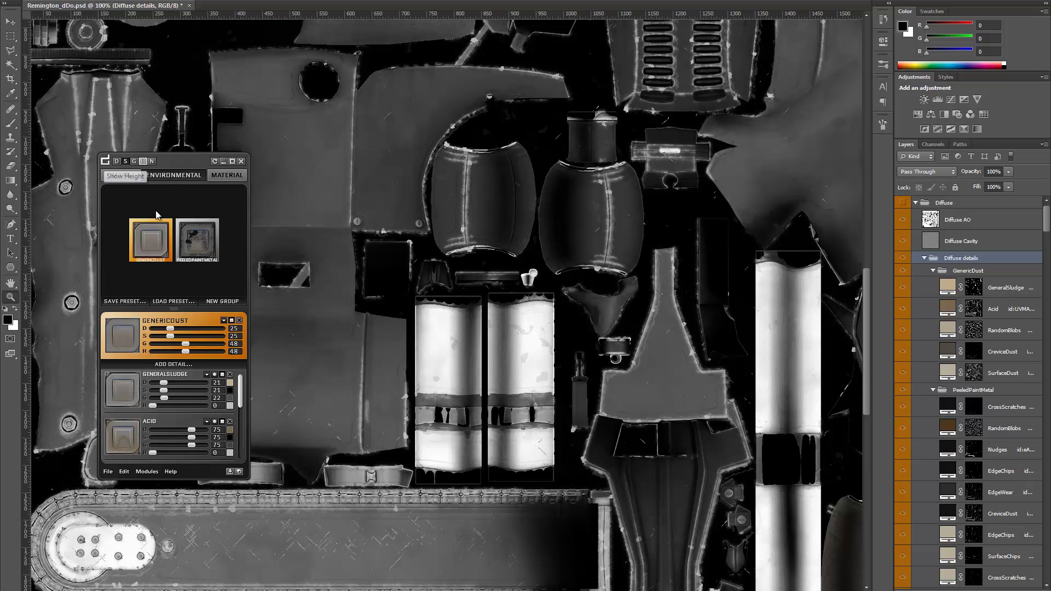
{"action": "left_click_drag", "start_coordinate": [186, 352], "coordinate": [154, 353]}
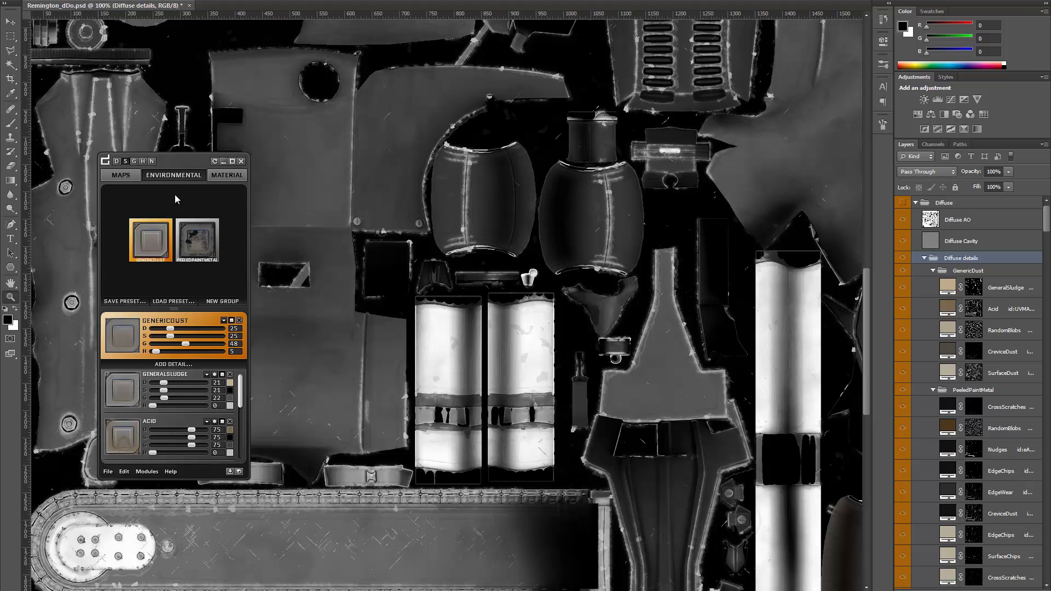
Step: Preview the height and gloss maps, return to the diffuse map and examine the dust on the guide bar up close
{"action": "left_click", "coordinate": [142, 161]}
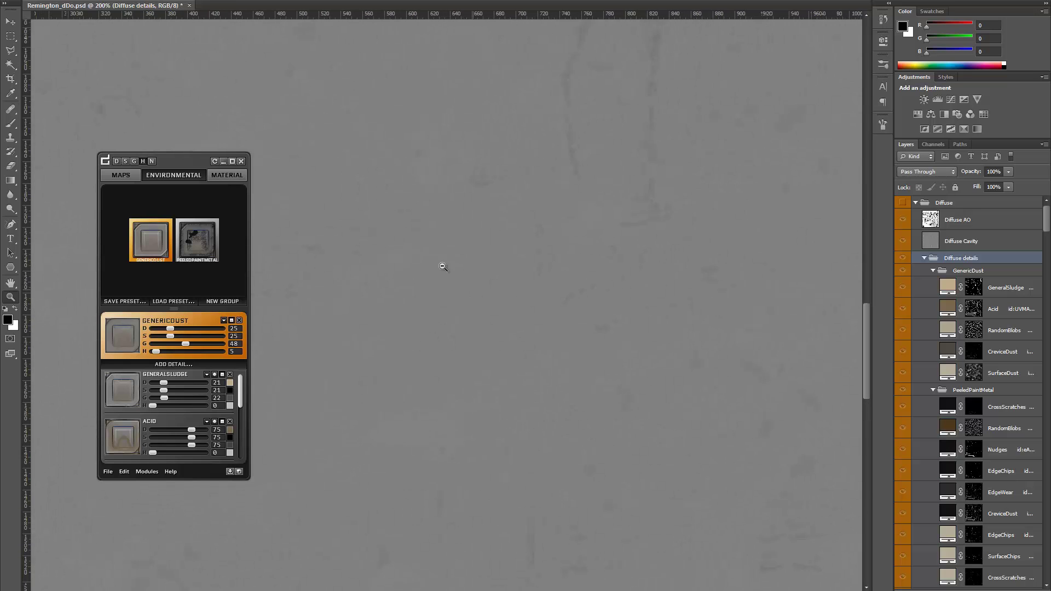
{"action": "left_click_drag", "start_coordinate": [444, 266], "coordinate": [528, 263]}
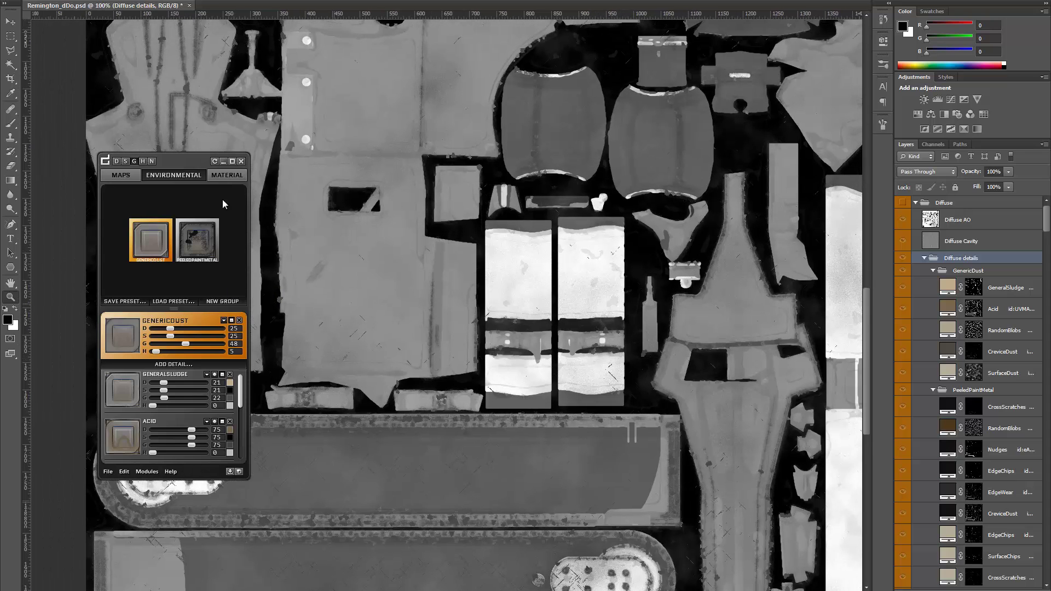
{"action": "left_click", "coordinate": [116, 161]}
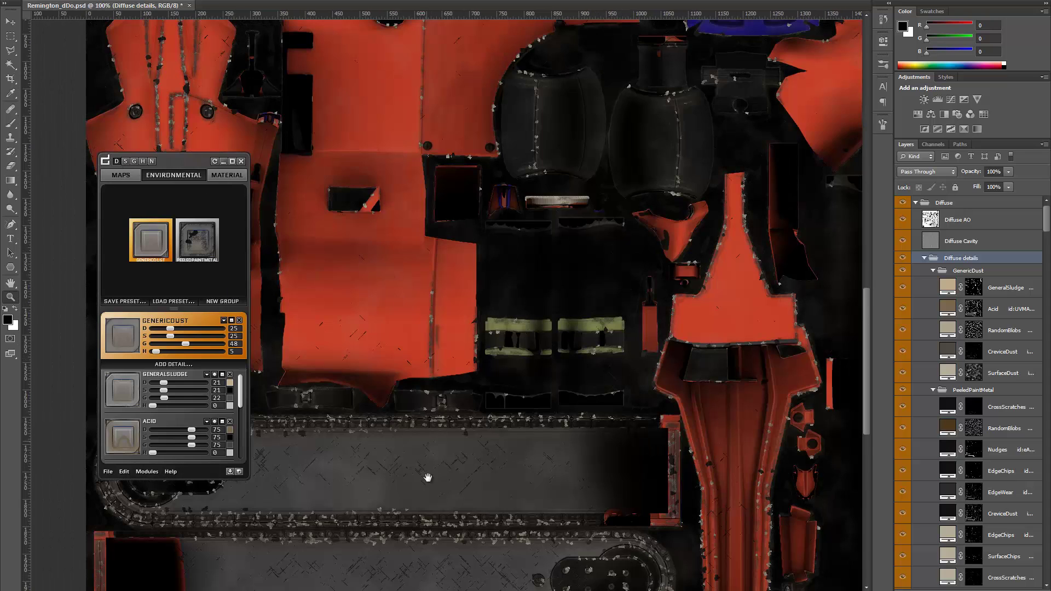
{"action": "left_click_drag", "start_coordinate": [429, 479], "coordinate": [496, 320]}
{"action": "left_click", "coordinate": [490, 352]}
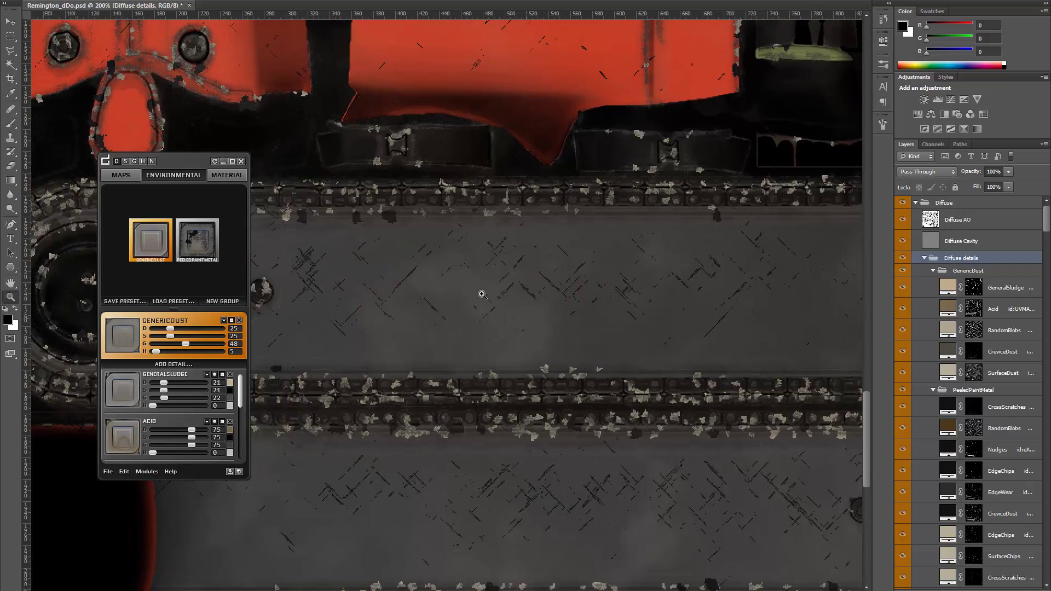
{"action": "left_click_drag", "start_coordinate": [533, 421], "coordinate": [432, 322]}
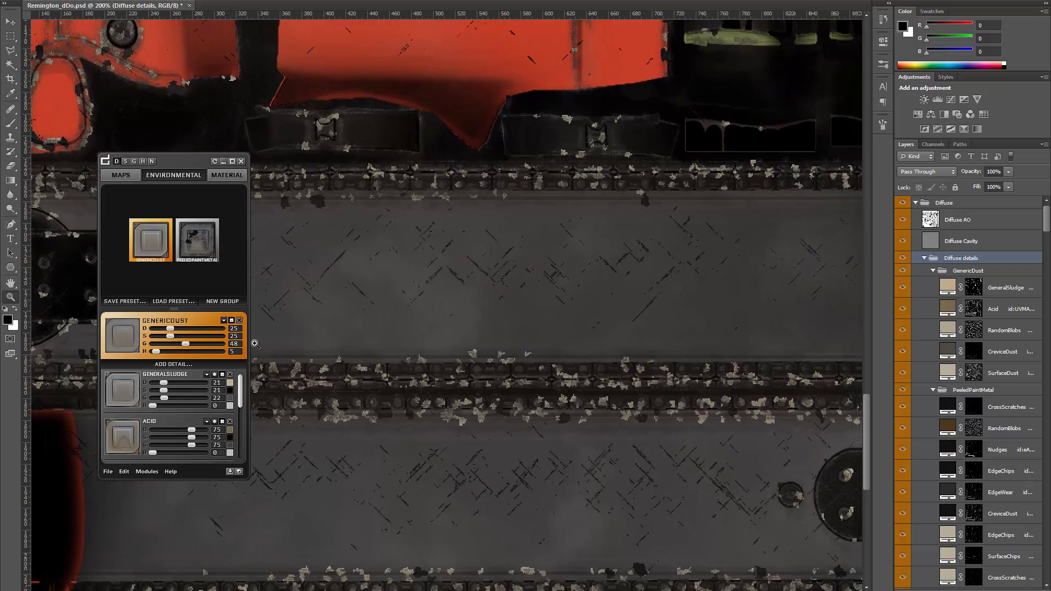
Step: Hide the RandomBlobs detail in the GenericDust group
{"action": "left_click_drag", "start_coordinate": [241, 397], "coordinate": [241, 420]}
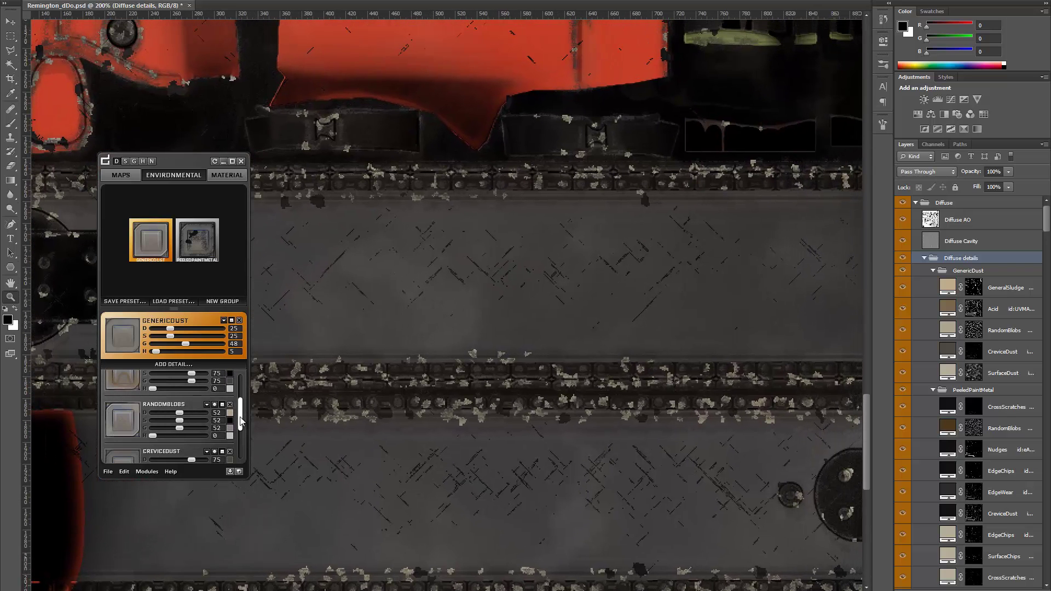
{"action": "scroll", "coordinate": [225, 405], "scroll_direction": "down", "scroll_amount": 2}
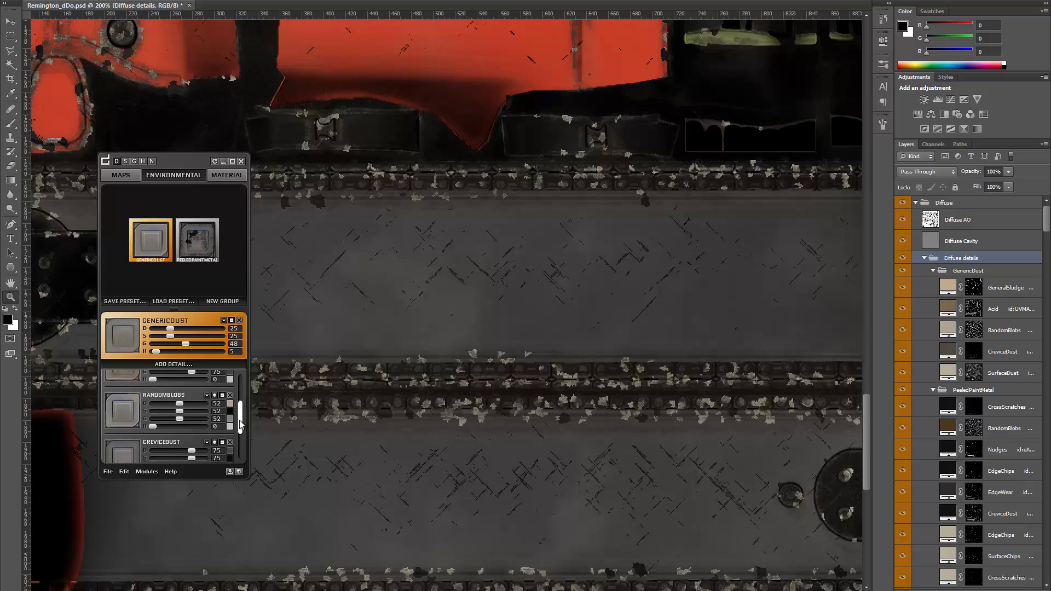
{"action": "left_click", "coordinate": [221, 393]}
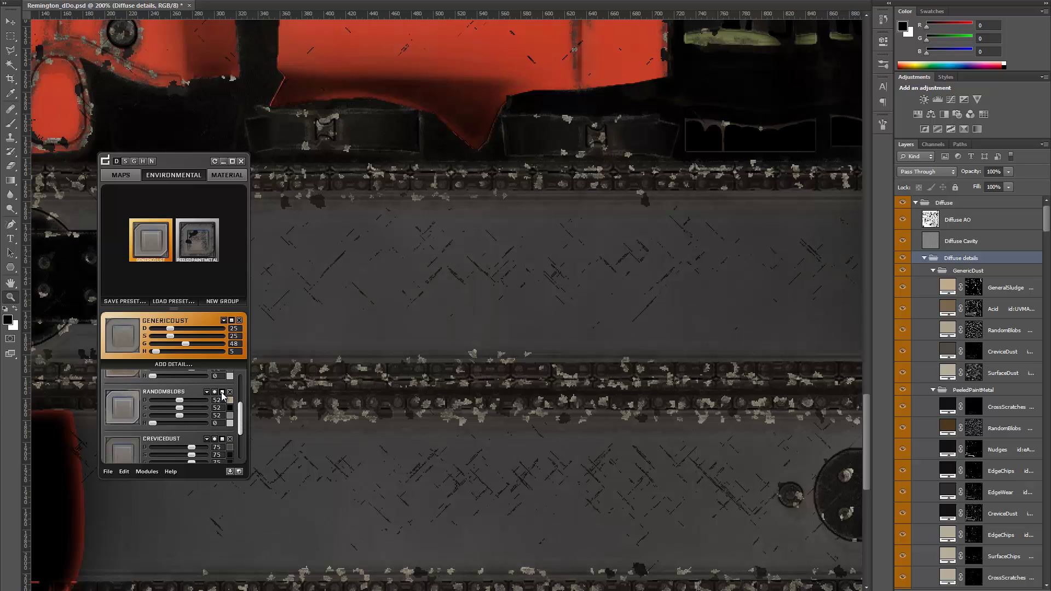
Step: Set the GenericDust group's RandomBlobs detail to diffuse 15, specular 15 and gloss 14
{"action": "left_click_drag", "start_coordinate": [179, 400], "coordinate": [164, 404]}
{"action": "left_click_drag", "start_coordinate": [580, 163], "coordinate": [506, 183]}
{"action": "left_click", "coordinate": [469, 211], "text": "alt"}
{"action": "left_click", "coordinate": [470, 211], "text": "alt"}
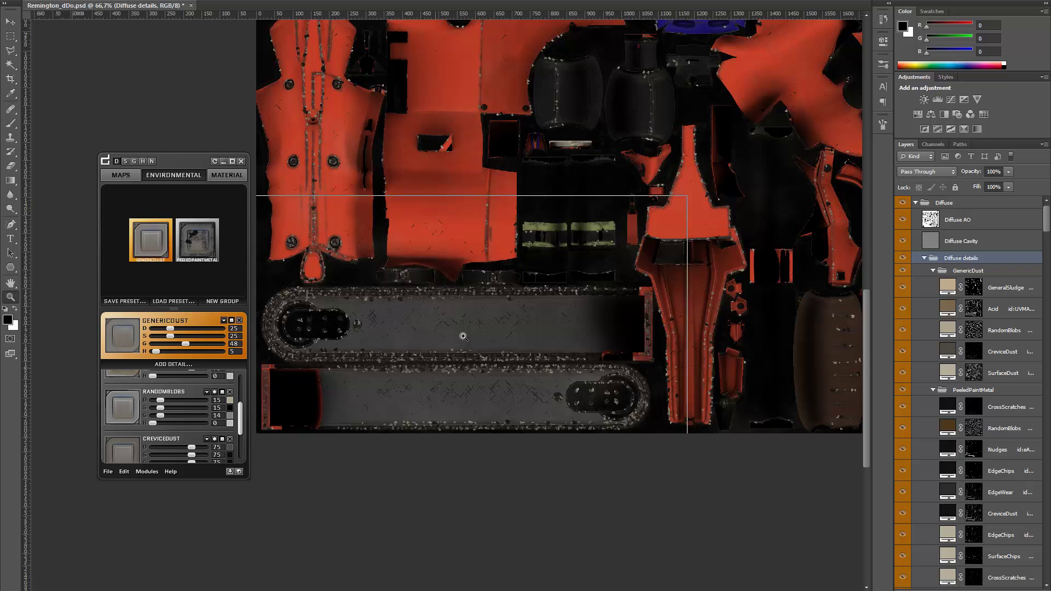
Step: Select the PeeledPaintMetal group and toggle its upper, dark EdgeChips detail off and on, comparing the chips around the guide bar's rounded end
{"action": "left_click", "coordinate": [411, 333]}
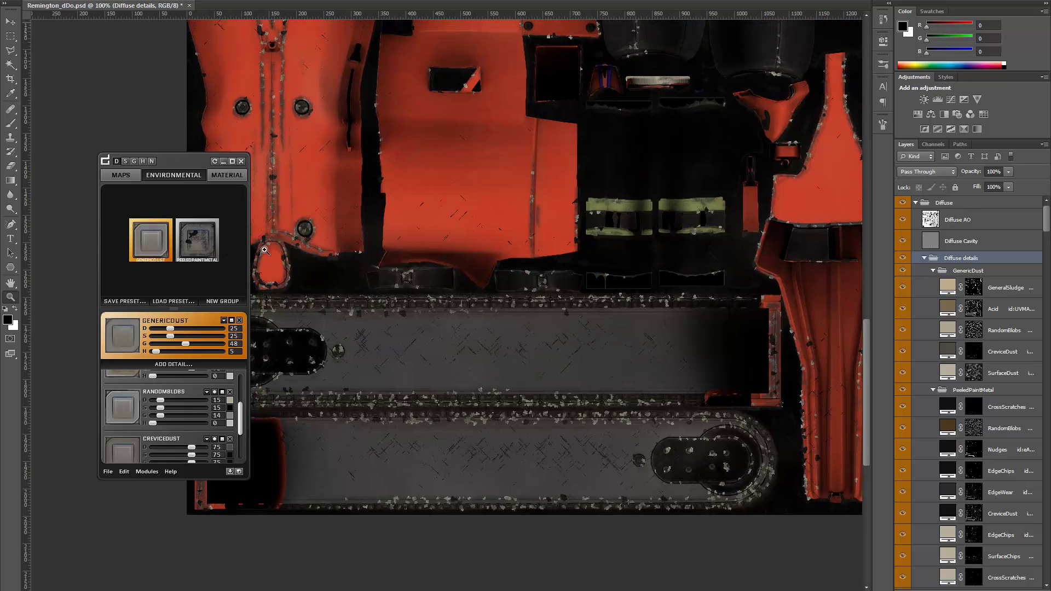
{"action": "left_click_drag", "start_coordinate": [343, 380], "coordinate": [416, 373]}
{"action": "left_click_drag", "start_coordinate": [355, 297], "coordinate": [479, 314]}
{"action": "left_click_drag", "start_coordinate": [509, 205], "coordinate": [360, 224]}
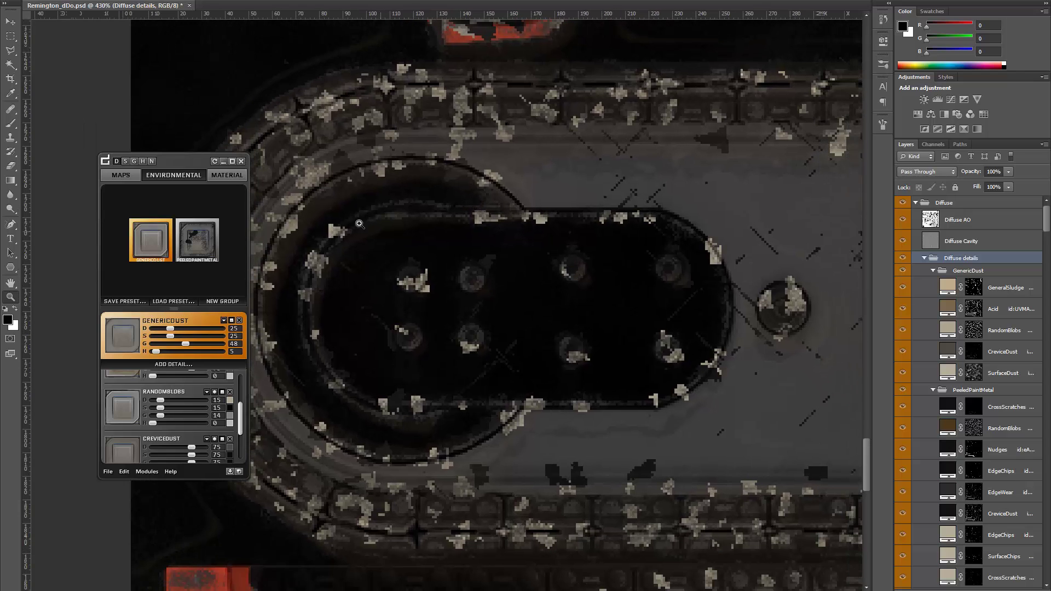
{"action": "left_click", "coordinate": [208, 239], "text": "ctrl"}
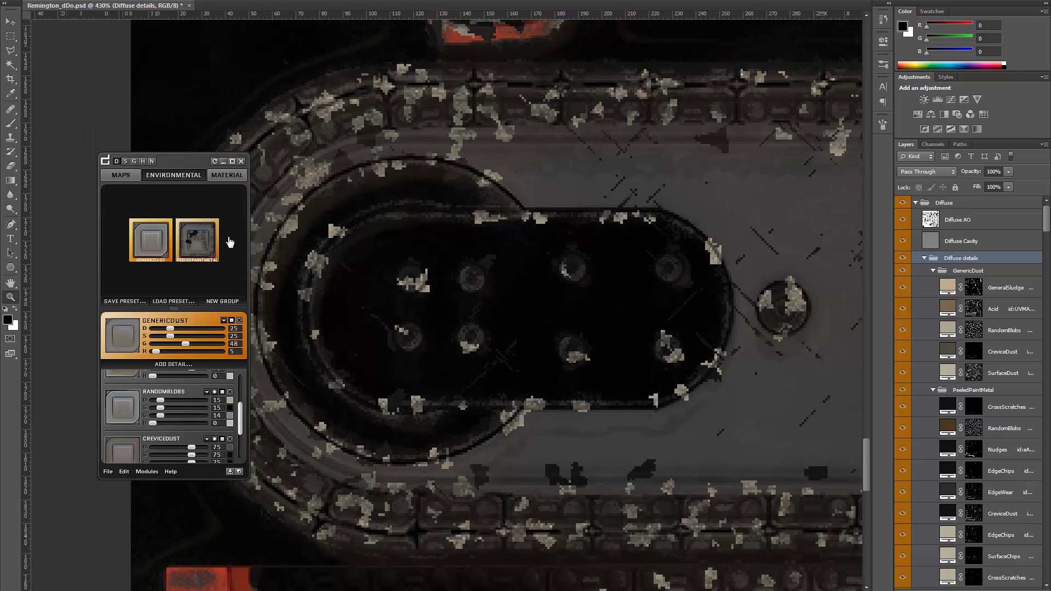
{"action": "left_click", "coordinate": [203, 231]}
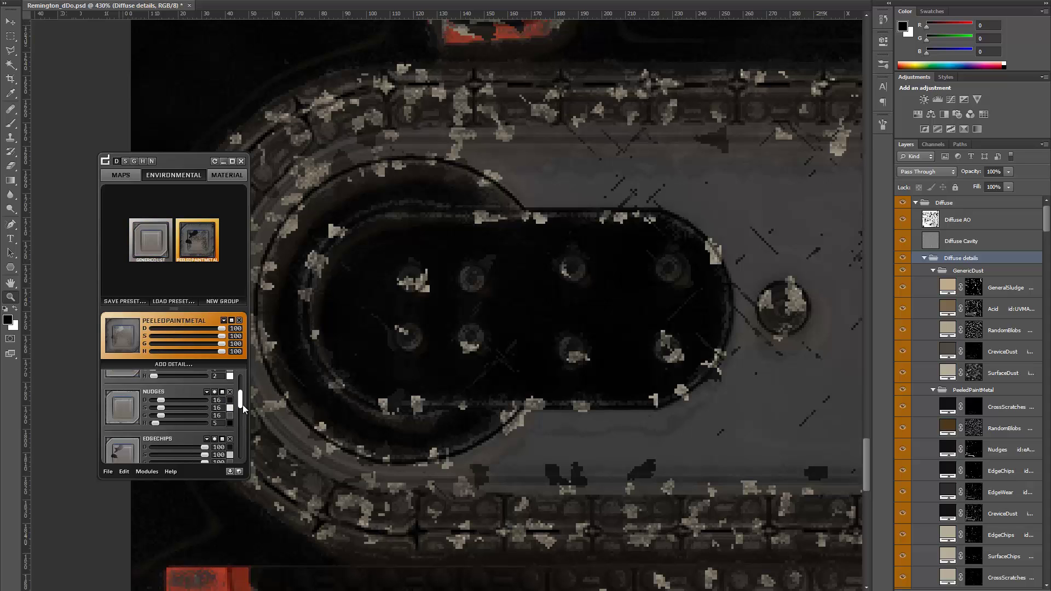
{"action": "scroll", "coordinate": [242, 405], "scroll_direction": "down", "scroll_amount": 2}
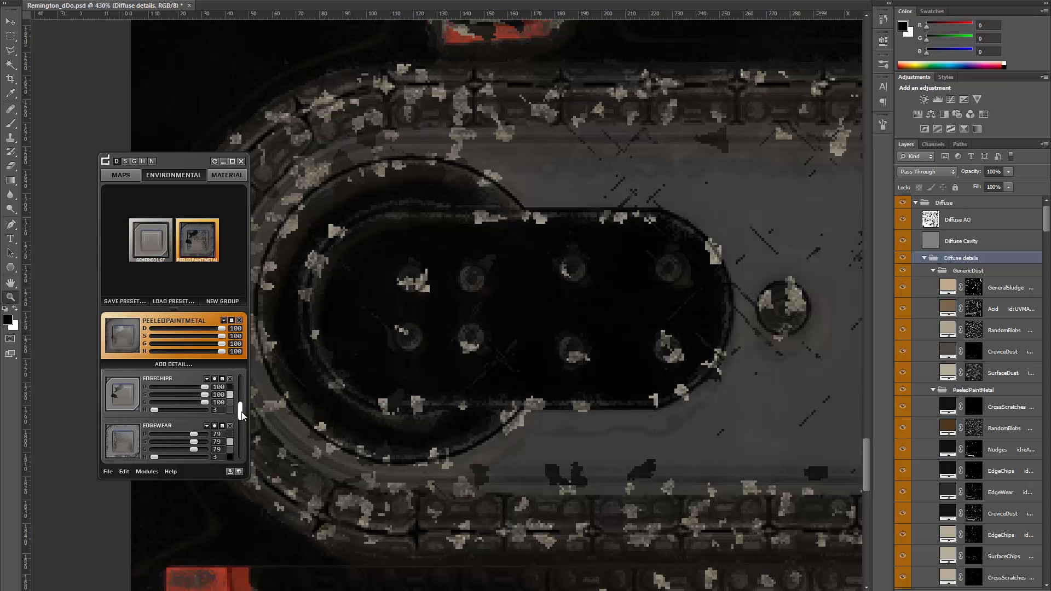
{"action": "left_click", "coordinate": [221, 378]}
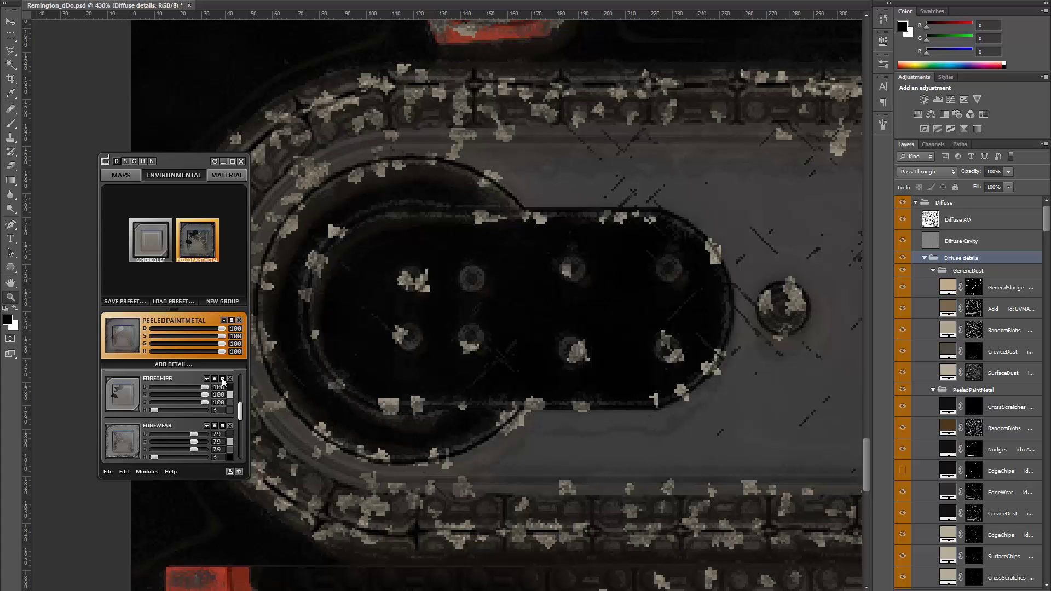
{"action": "left_click", "coordinate": [221, 379]}
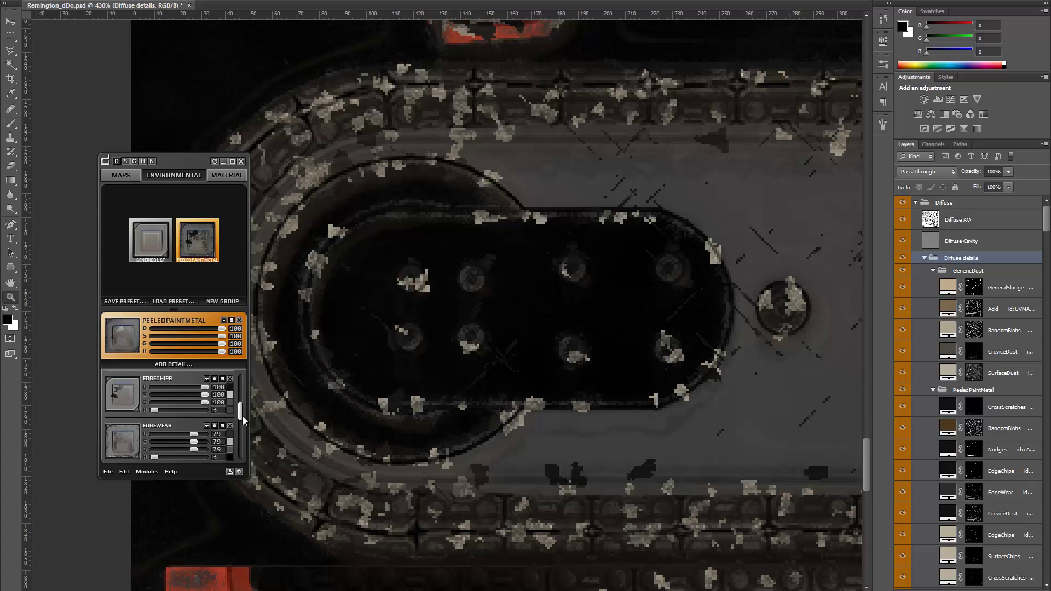
Step: Toggle the PeeledPaintMetal group's lower, light EdgeChips detail to check it, and set its diffuse, specular and gloss intensities to 14
{"action": "left_click_drag", "start_coordinate": [241, 411], "coordinate": [243, 441]}
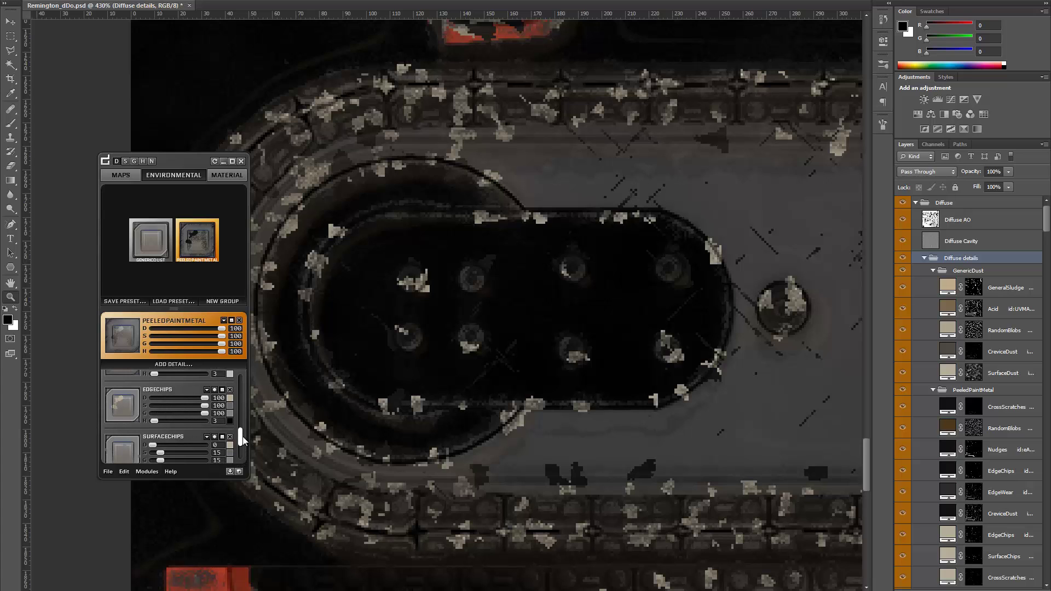
{"action": "left_click", "coordinate": [221, 390]}
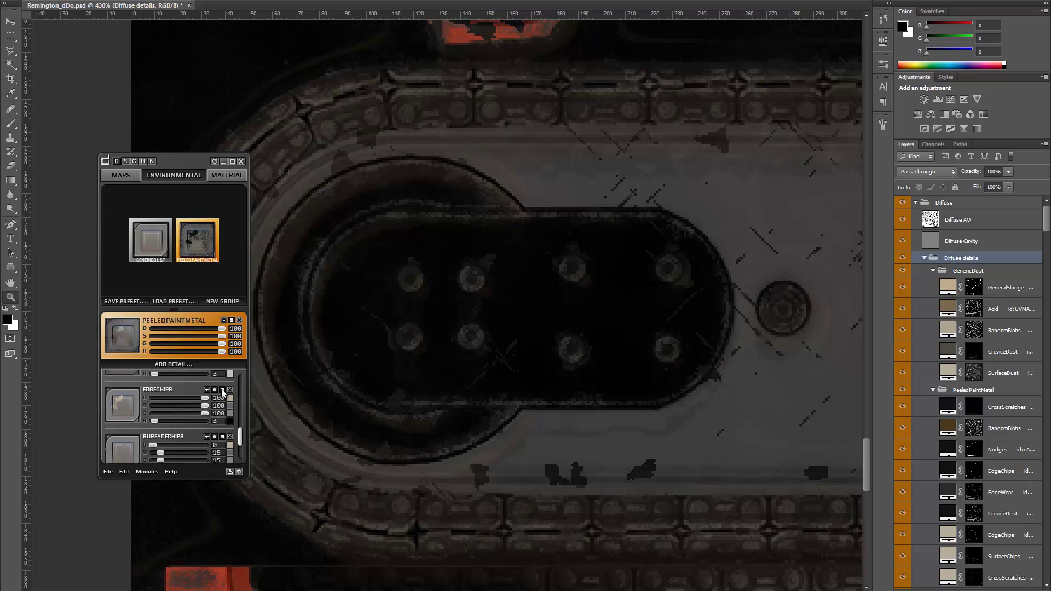
{"action": "left_click", "coordinate": [222, 391]}
{"action": "left_click_drag", "start_coordinate": [205, 400], "coordinate": [160, 405]}
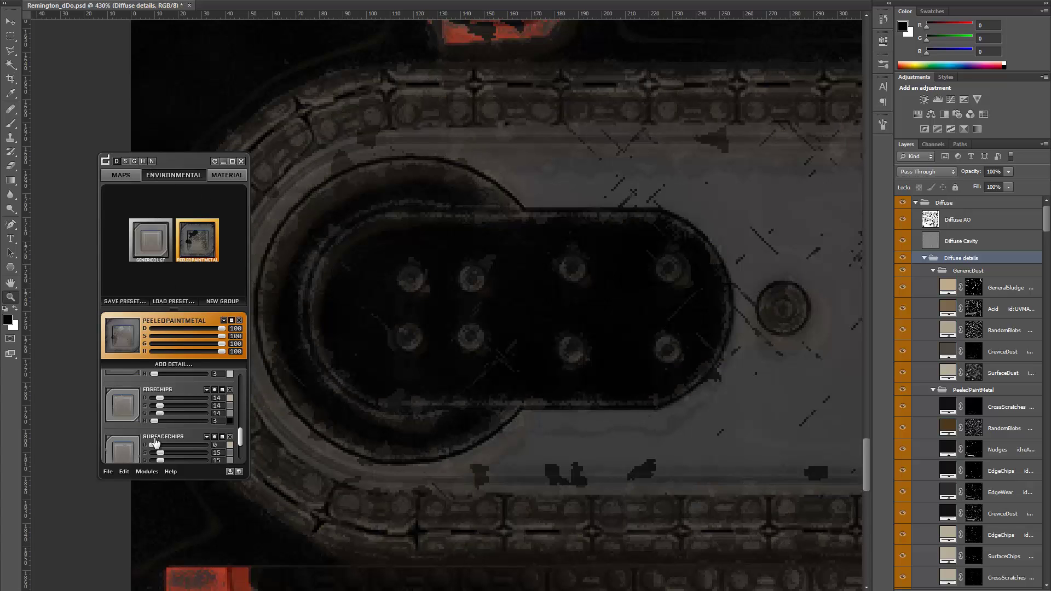
Step: Preview the gloss map, return to the diffuse map and examine the reduced edge chips across the whole texture sheet
{"action": "left_click", "coordinate": [134, 161]}
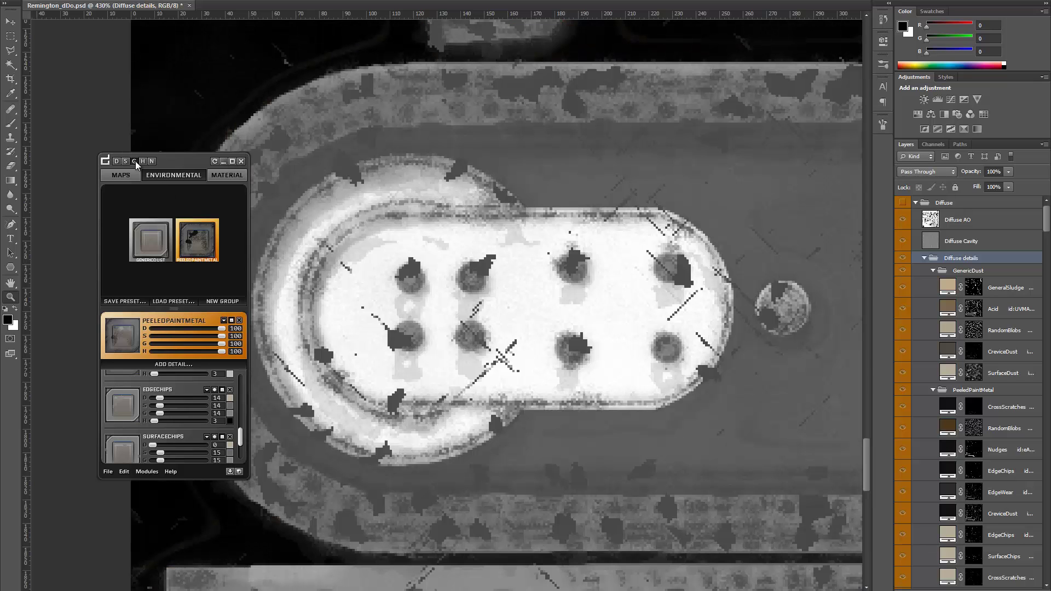
{"action": "left_click", "coordinate": [117, 161]}
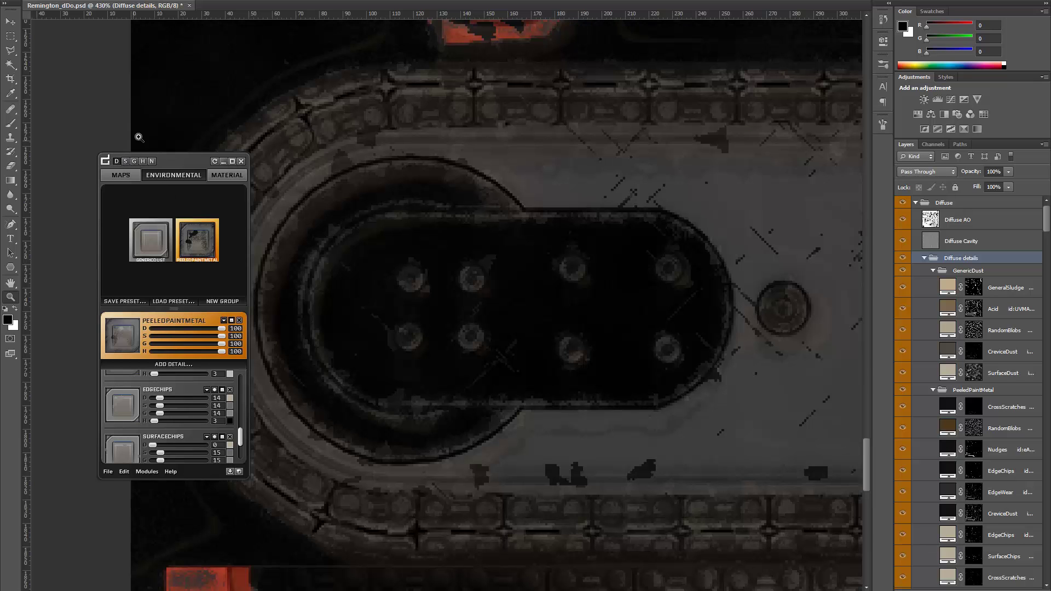
{"action": "left_click", "coordinate": [572, 172], "text": "alt"}
{"action": "left_click", "coordinate": [579, 179], "text": "alt"}
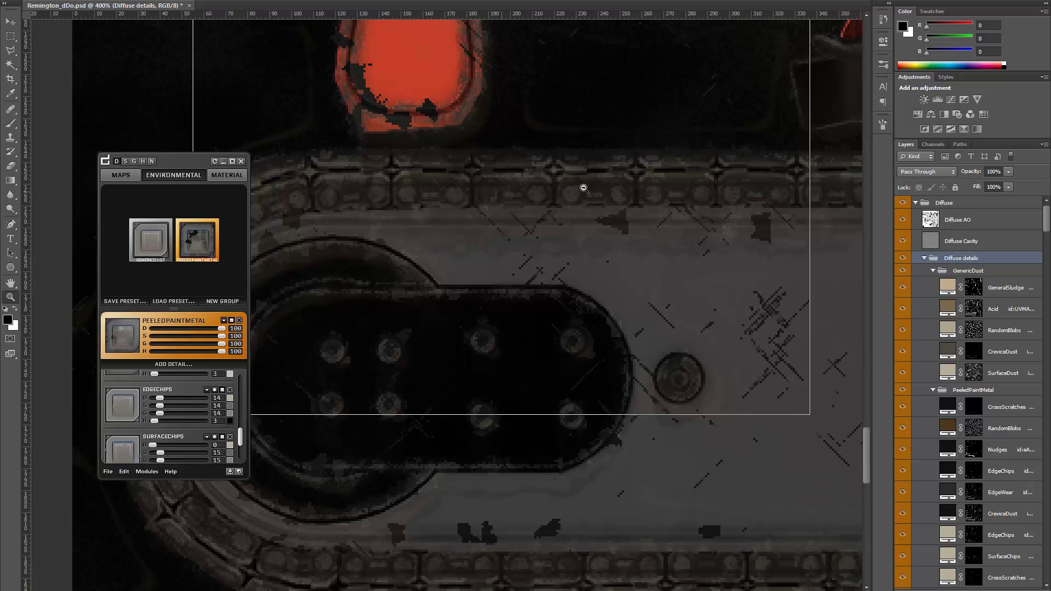
{"action": "left_click", "coordinate": [597, 183], "text": "alt"}
{"action": "left_click", "coordinate": [664, 135], "text": "alt"}
{"action": "left_click", "coordinate": [528, 205], "text": "alt"}
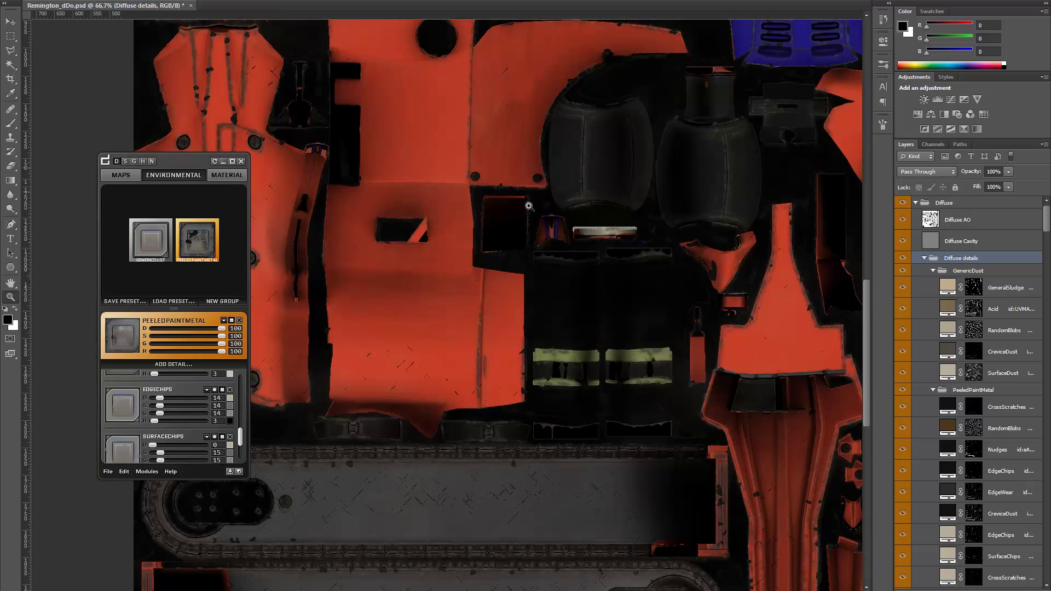
{"action": "left_click", "coordinate": [405, 290], "text": "alt"}
{"action": "left_click_drag", "start_coordinate": [405, 290], "coordinate": [367, 305]}
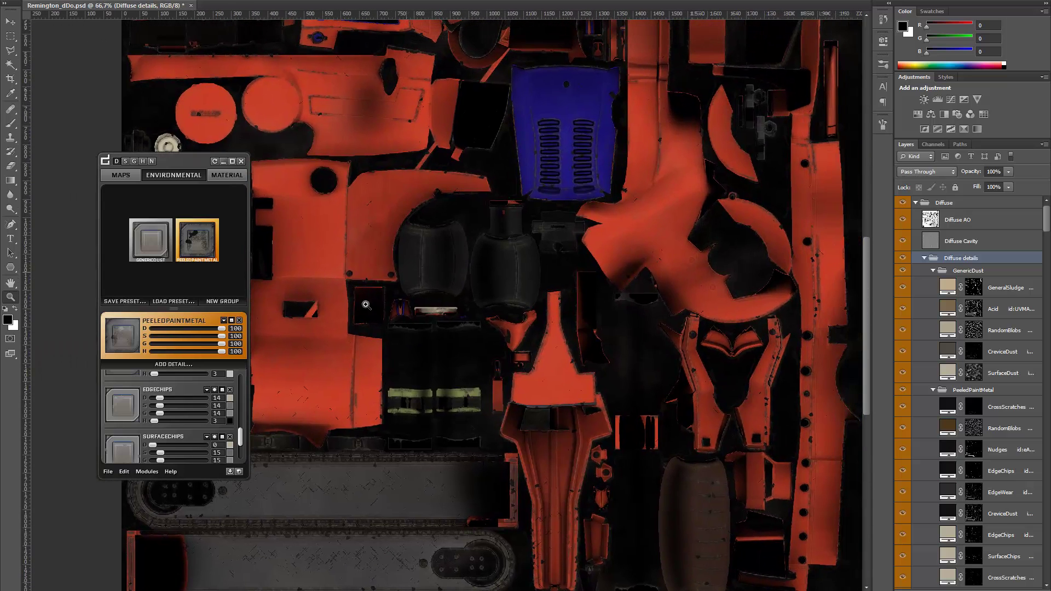
Step: Open the 3D preview and orbit the textured cube to a corner view
{"action": "left_click", "coordinate": [239, 472]}
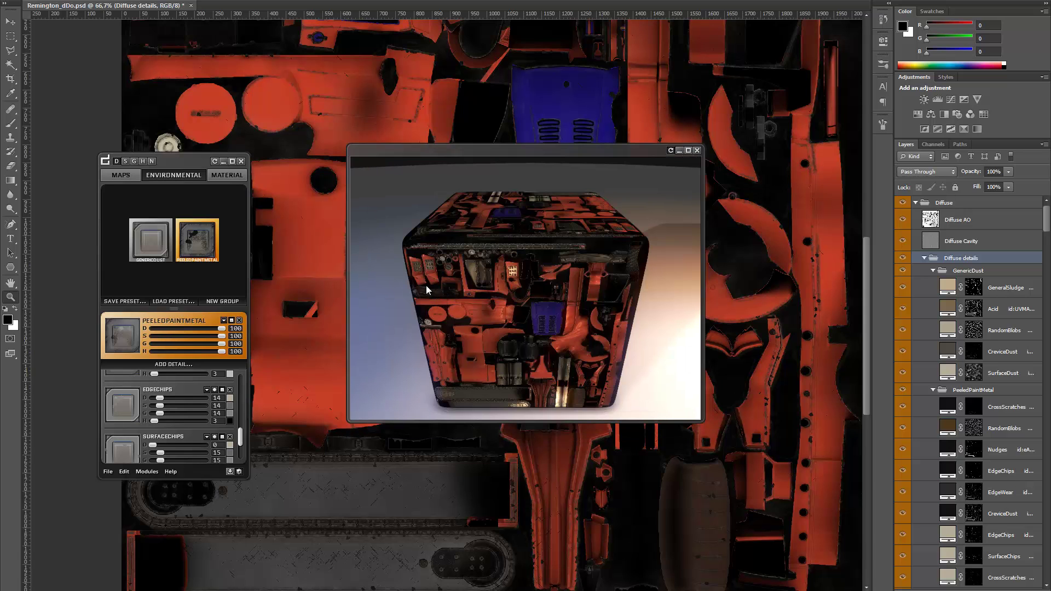
{"action": "left_click_drag", "start_coordinate": [427, 290], "coordinate": [504, 280]}
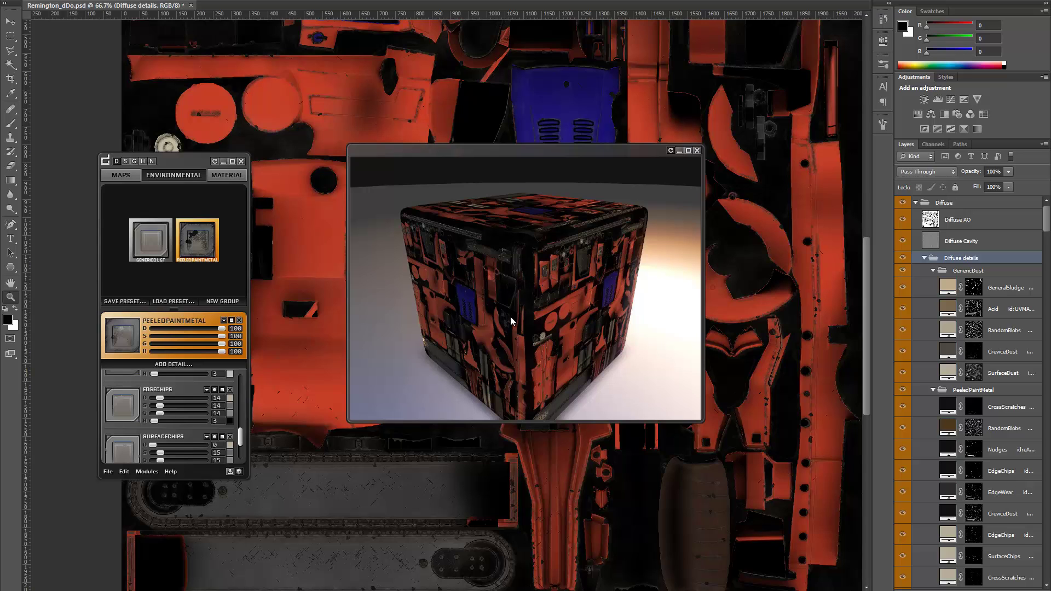
{"action": "left_click_drag", "start_coordinate": [511, 316], "coordinate": [523, 297]}
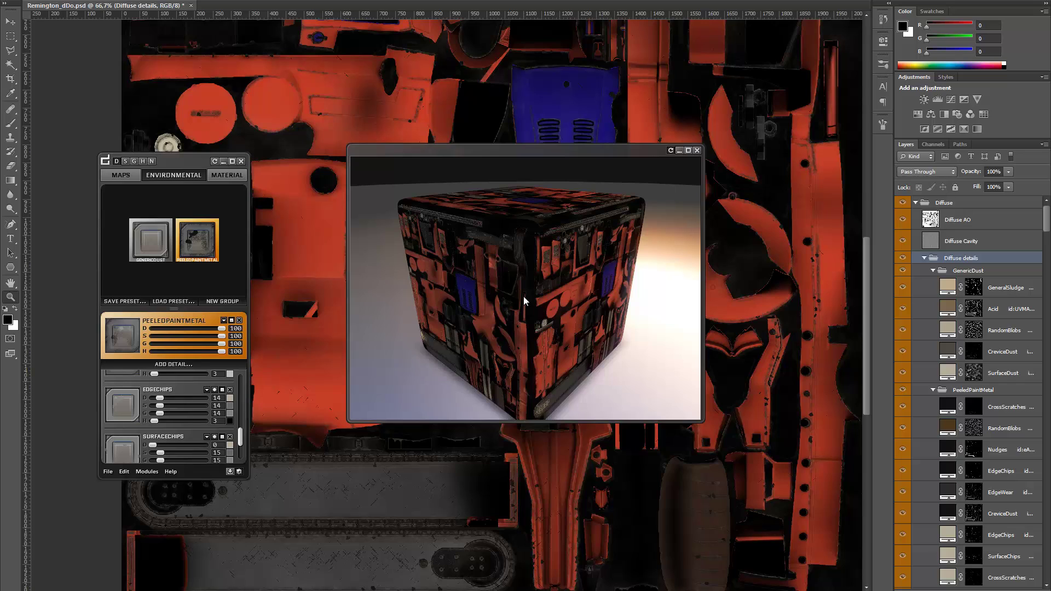
{"action": "mouse_move", "coordinate": [523, 297]}
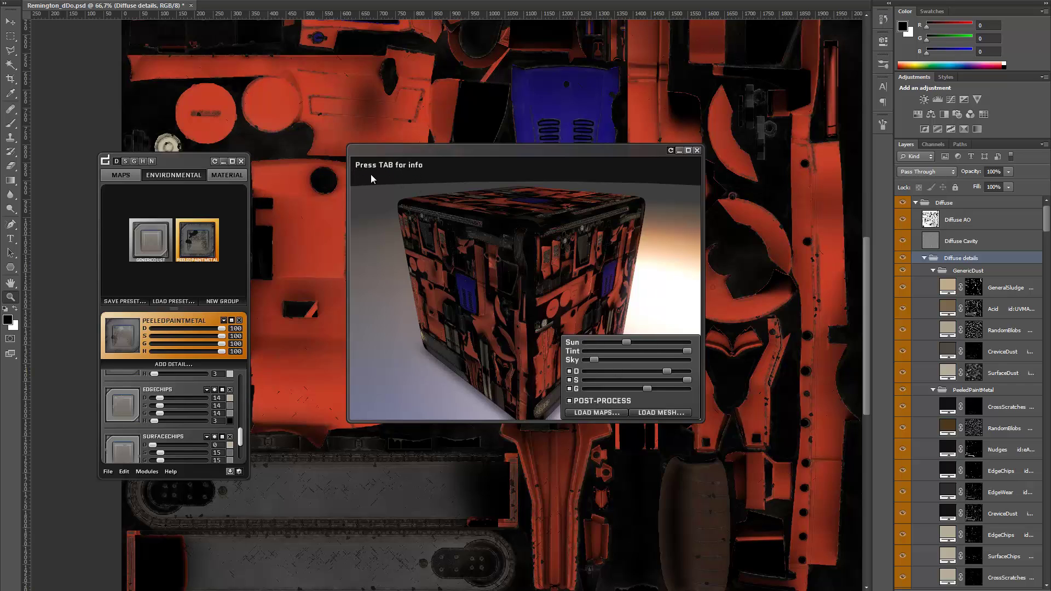
Step: Show the 3D preview's shortcut list and display the diffuse, gloss and normal maps individually on the cube
{"action": "key", "text": "Tab"}
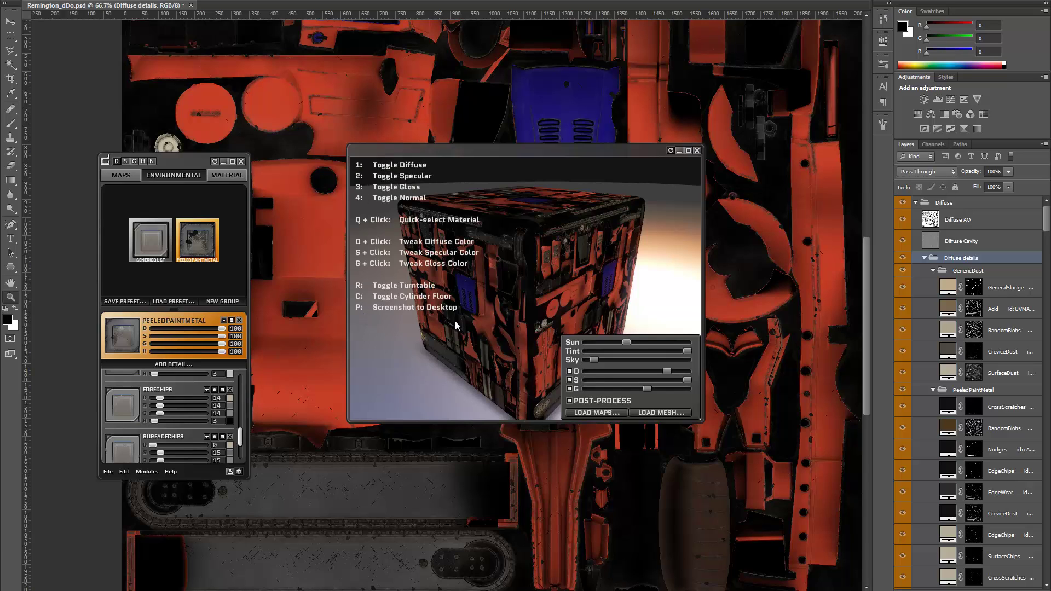
{"action": "key", "text": "1"}
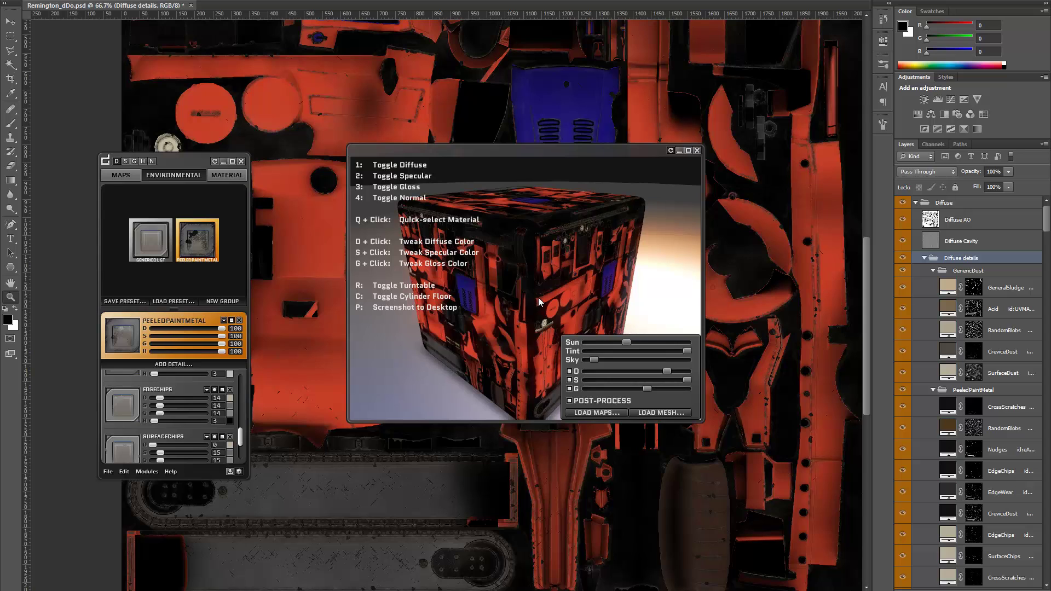
{"action": "key", "text": "3"}
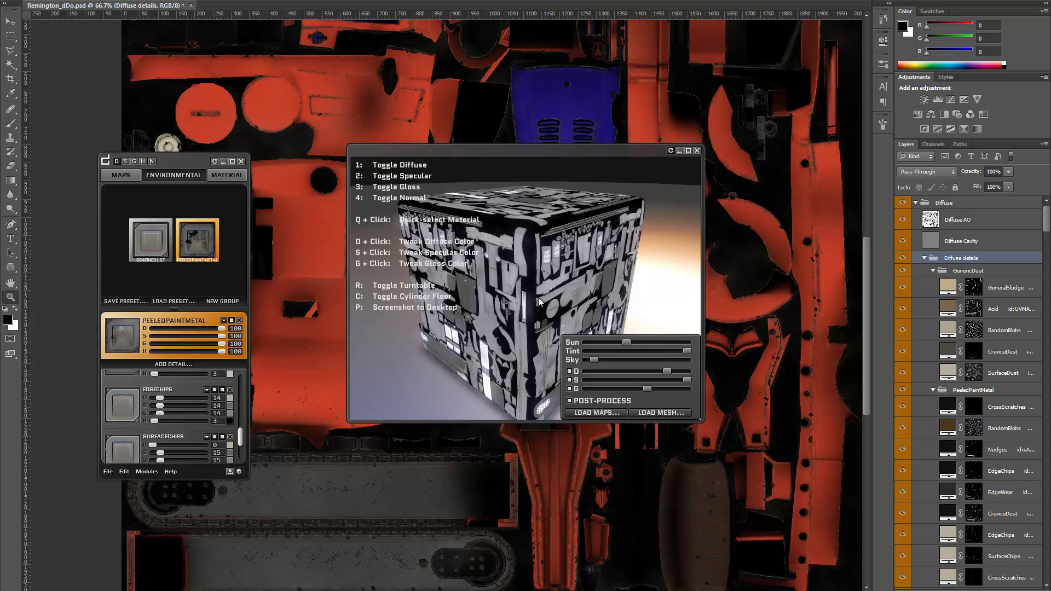
{"action": "key", "text": "4"}
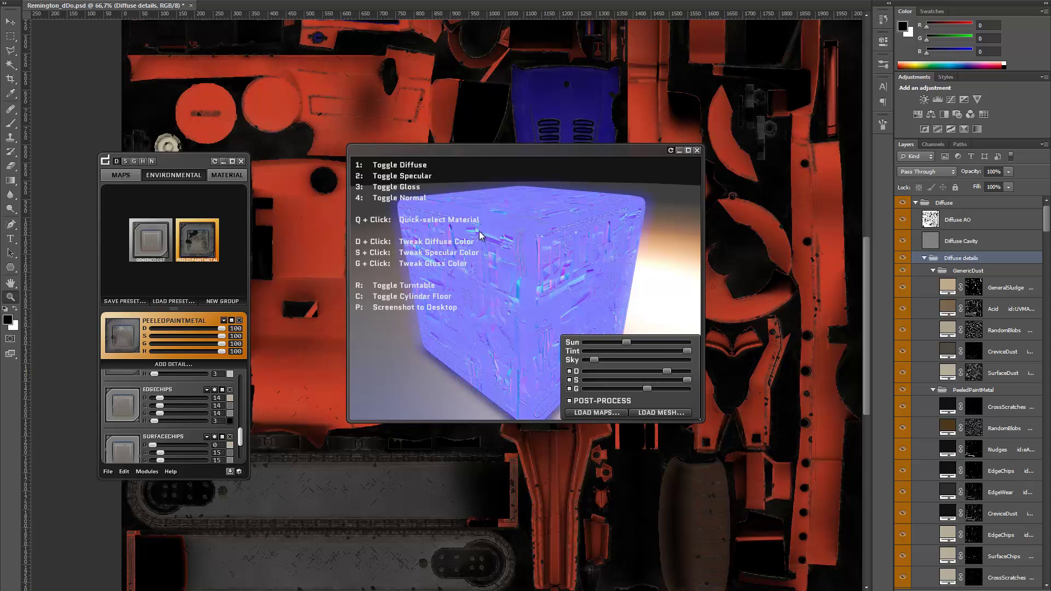
Step: Try the turntable rotation, switch off the preview's cylinder floor and hide the shortcut list
{"action": "key", "text": "r"}
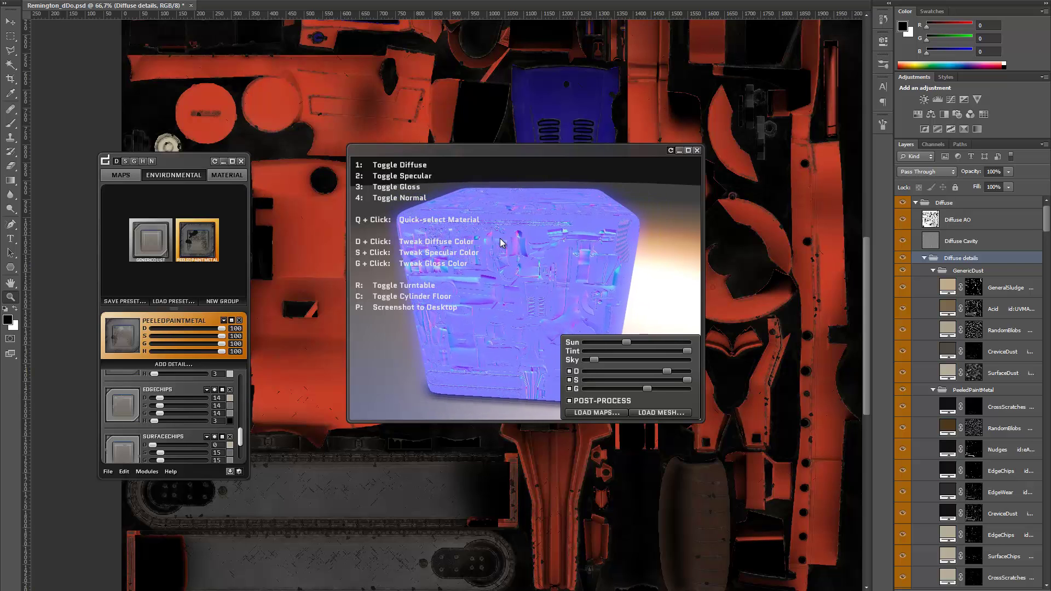
{"action": "key", "text": "r"}
{"action": "key", "text": "c"}
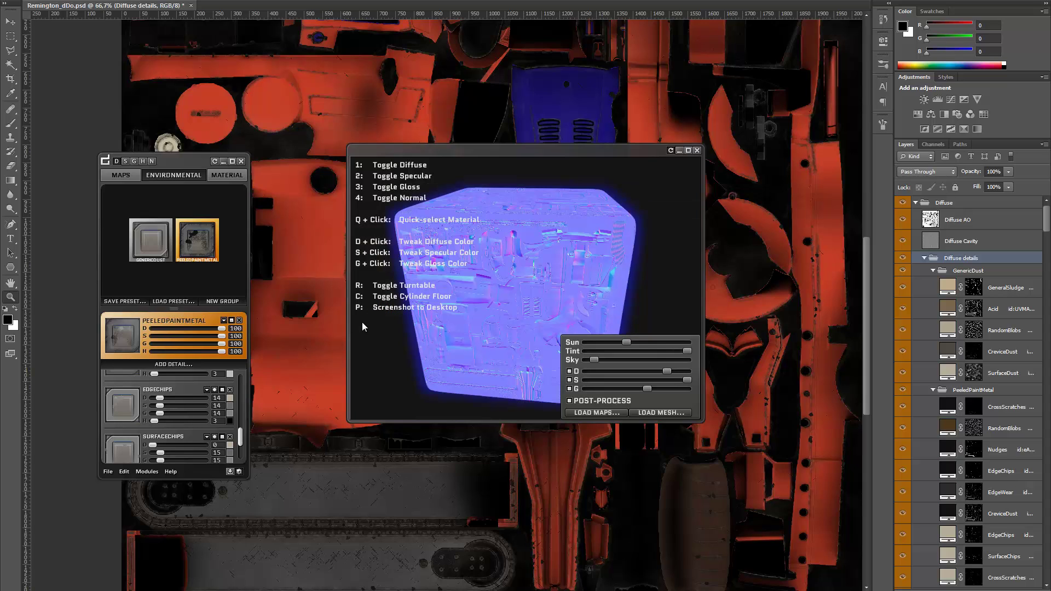
{"action": "key", "text": "c"}
{"action": "left_click_drag", "start_coordinate": [500, 279], "coordinate": [558, 241]}
{"action": "key", "text": "c"}
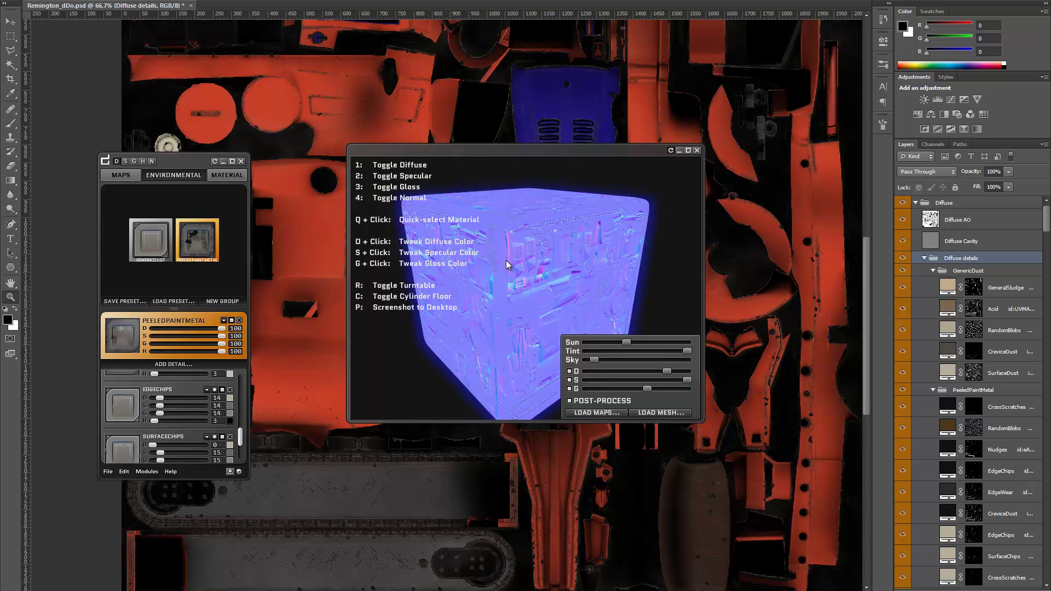
{"action": "key", "text": "Tab"}
Step: Load Low.obj from the Remington Super 770 OBJ folder as the preview mesh, moving the preview window clear of the file dialog
{"action": "left_click_drag", "start_coordinate": [455, 148], "coordinate": [467, 43]}
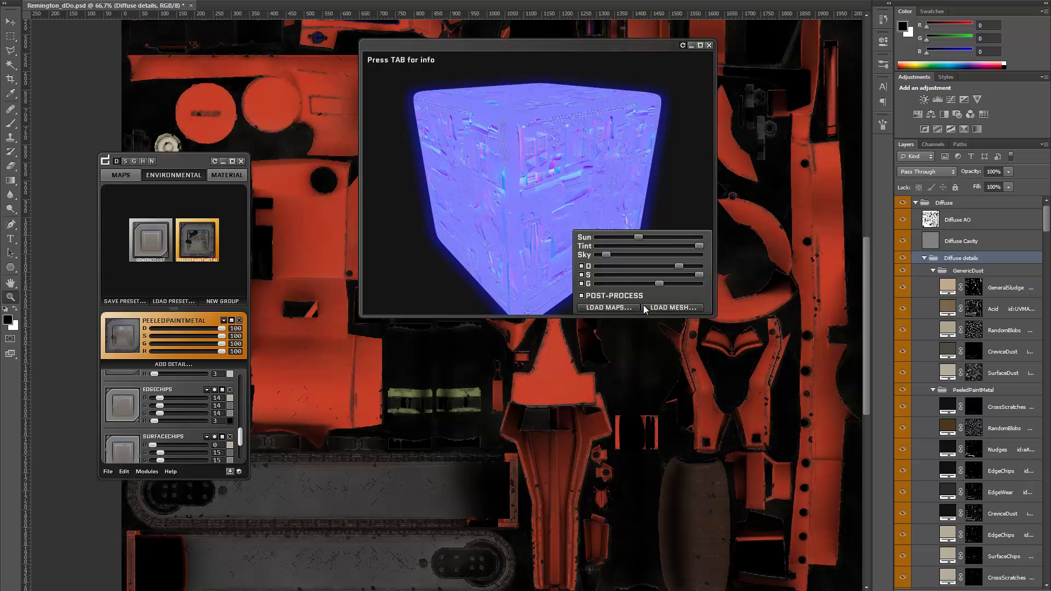
{"action": "left_click", "coordinate": [669, 308]}
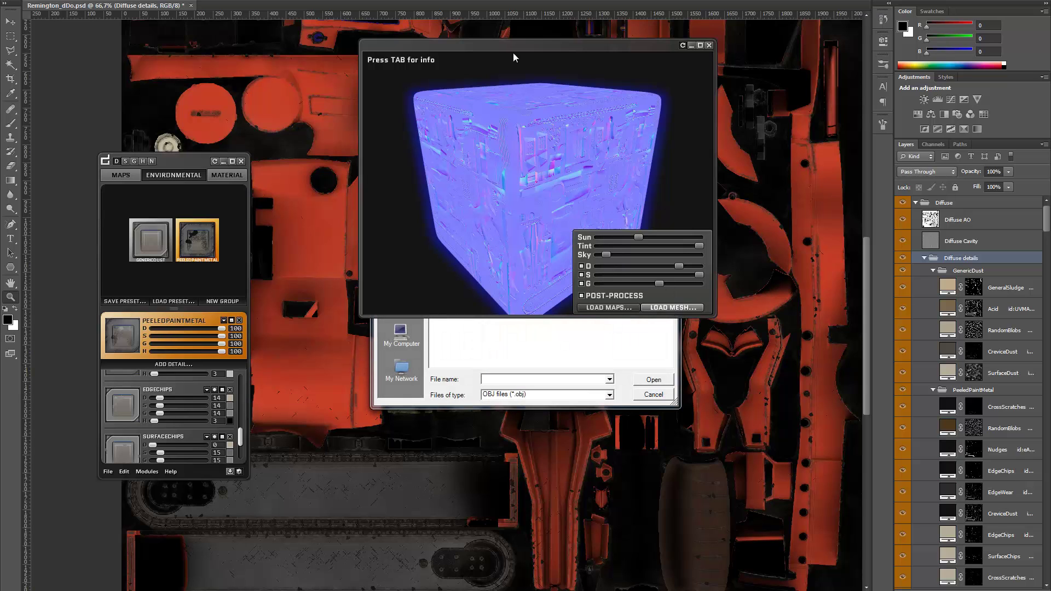
{"action": "left_click_drag", "start_coordinate": [511, 47], "coordinate": [671, 50]}
{"action": "left_click_drag", "start_coordinate": [438, 187], "coordinate": [397, 298]}
{"action": "left_click", "coordinate": [361, 448]}
{"action": "double_click", "coordinate": [404, 341]}
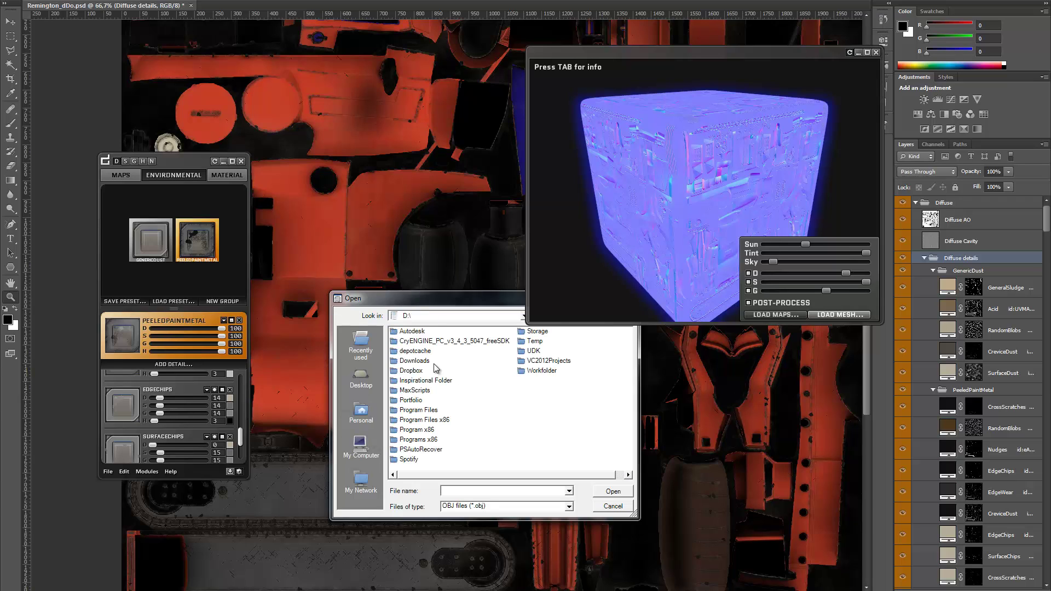
{"action": "double_click", "coordinate": [410, 372]}
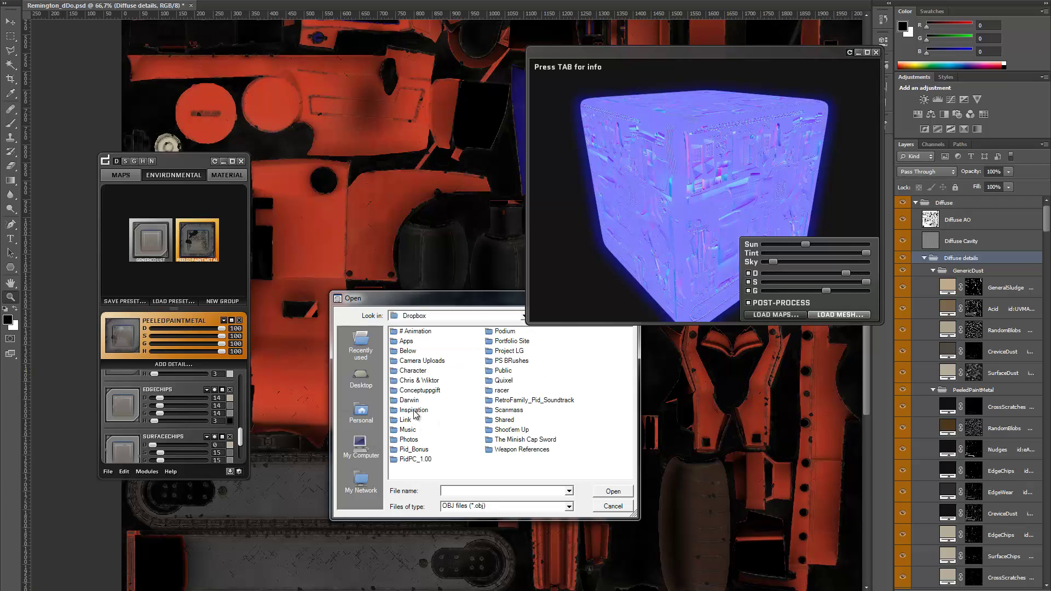
{"action": "double_click", "coordinate": [502, 382]}
{"action": "double_click", "coordinate": [420, 410]}
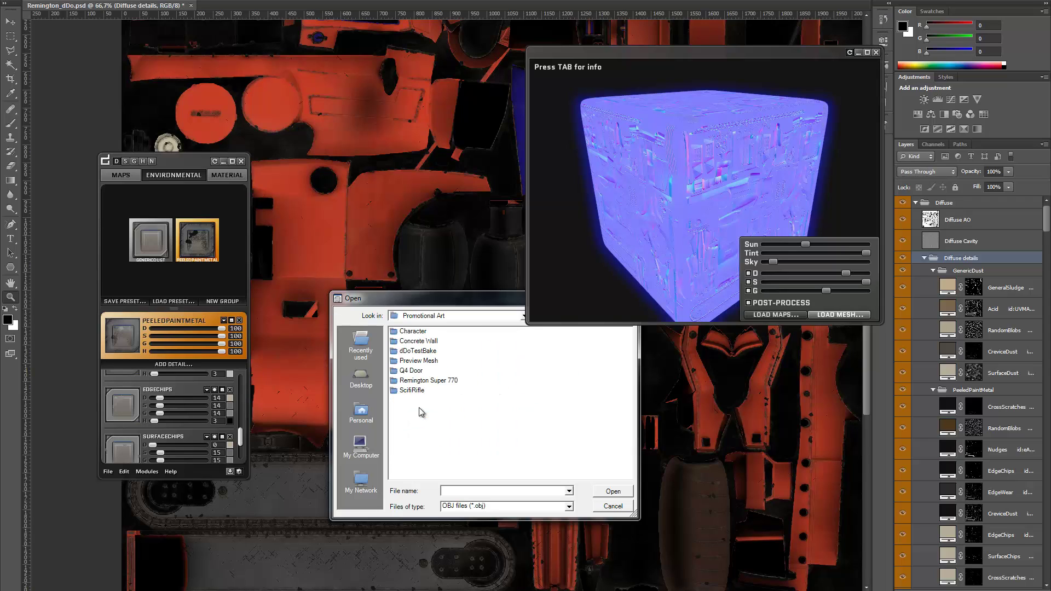
{"action": "double_click", "coordinate": [428, 381]}
{"action": "double_click", "coordinate": [406, 362]}
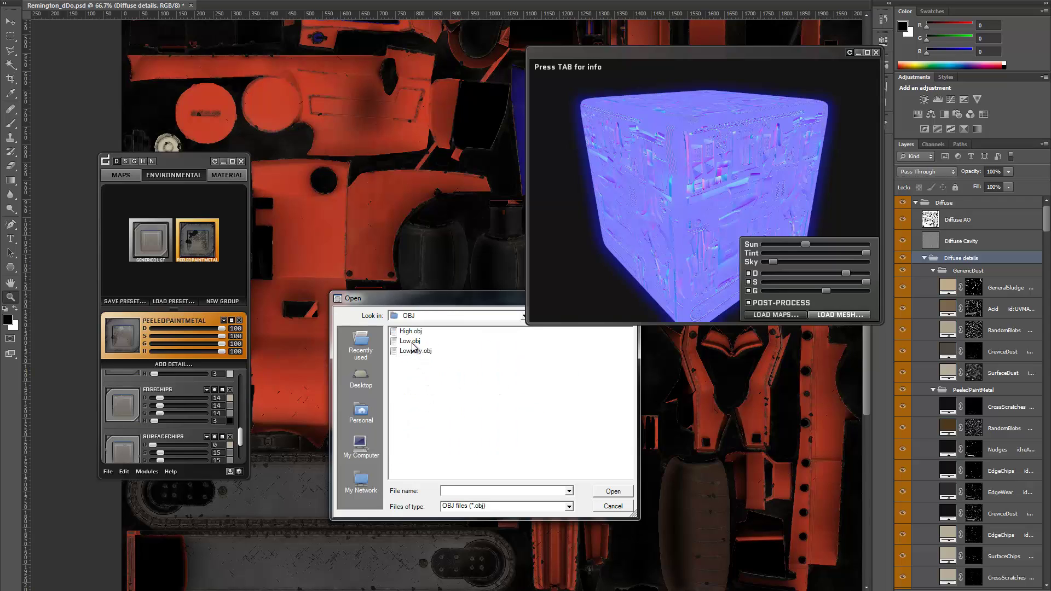
{"action": "double_click", "coordinate": [412, 345]}
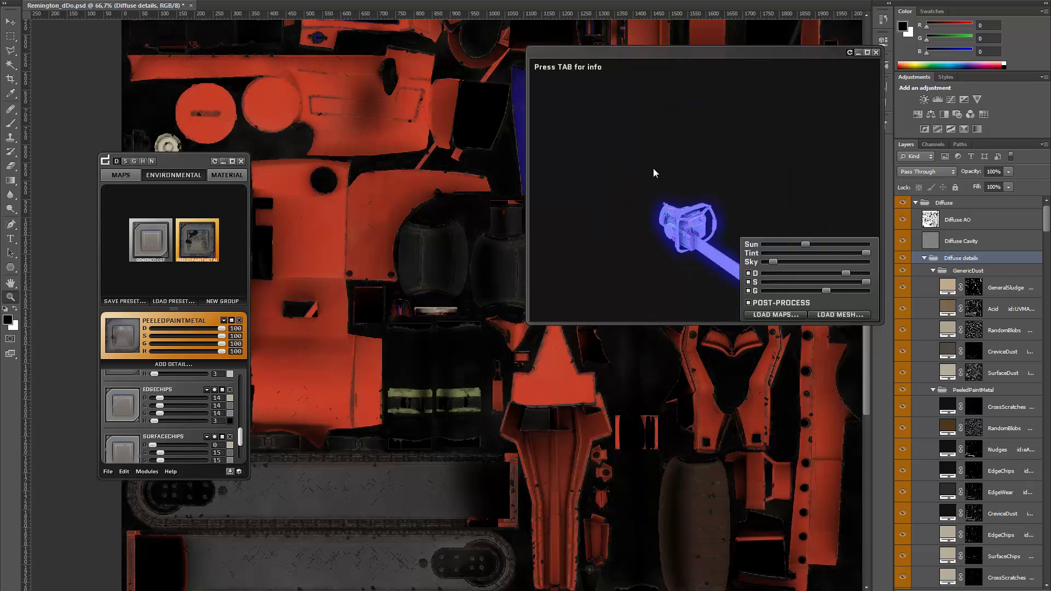
Step: Return the preview to full shading and orbit and zoom to view the textured chainsaw from the side
{"action": "left_click_drag", "start_coordinate": [654, 169], "coordinate": [668, 203]}
{"action": "middle_click_drag", "start_coordinate": [668, 203], "coordinate": [680, 189]}
{"action": "scroll", "coordinate": [680, 189], "scroll_direction": "up", "scroll_amount": 2}
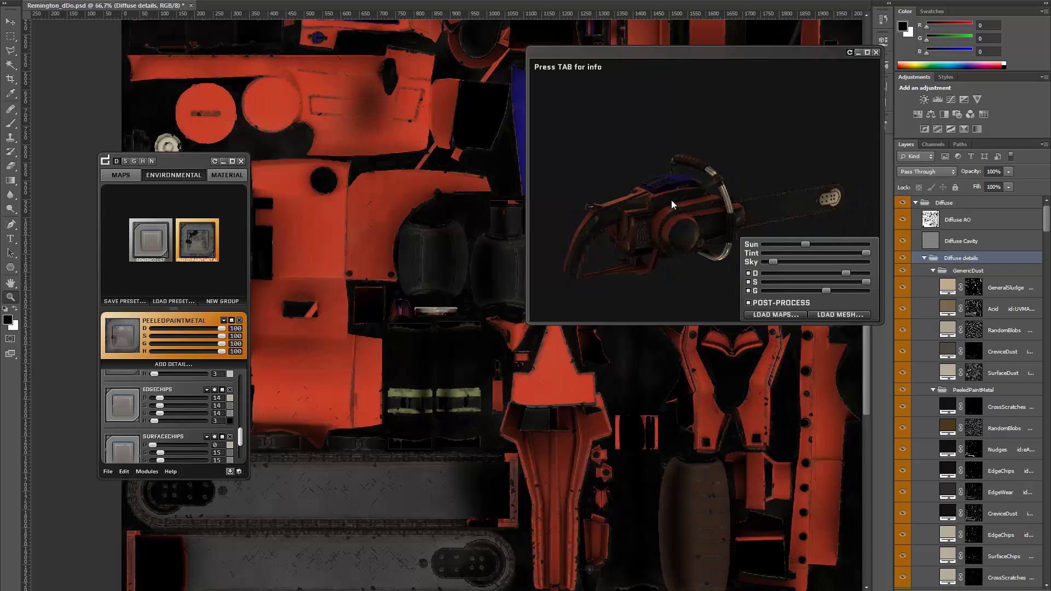
Step: Examine the wear and dust on the chainsaw's handle and body panels up close from several angles in the 3D preview
{"action": "left_click_drag", "start_coordinate": [677, 192], "coordinate": [606, 230]}
{"action": "scroll", "coordinate": [662, 215], "scroll_direction": "up", "scroll_amount": 5}
{"action": "scroll", "coordinate": [625, 188], "scroll_direction": "up", "scroll_amount": 3}
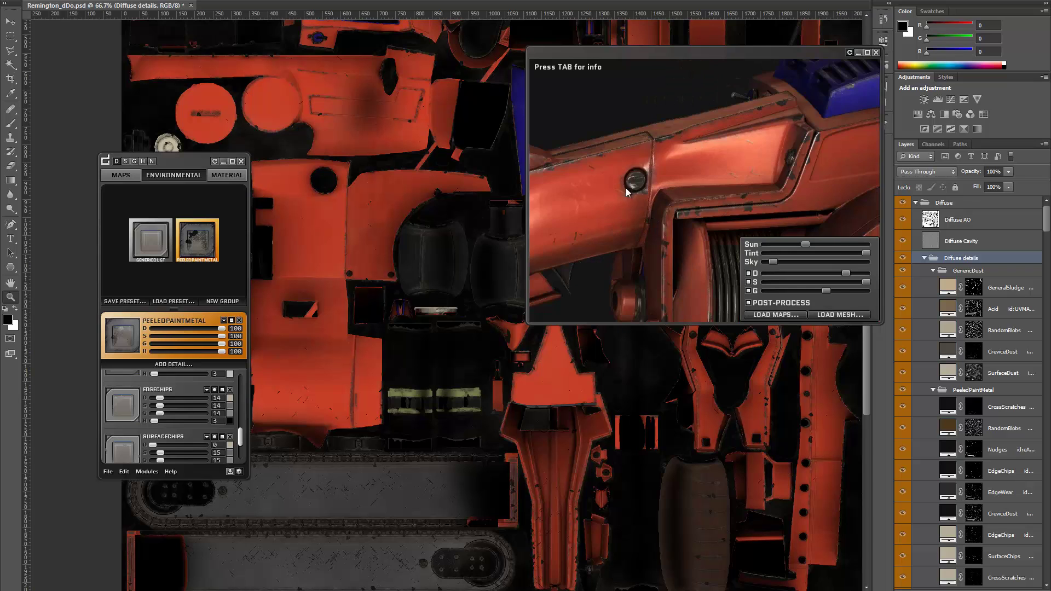
{"action": "scroll", "coordinate": [674, 196], "scroll_direction": "down", "scroll_amount": 3}
{"action": "left_click_drag", "start_coordinate": [646, 176], "coordinate": [698, 189]}
{"action": "scroll", "coordinate": [652, 182], "scroll_direction": "up", "scroll_amount": 3}
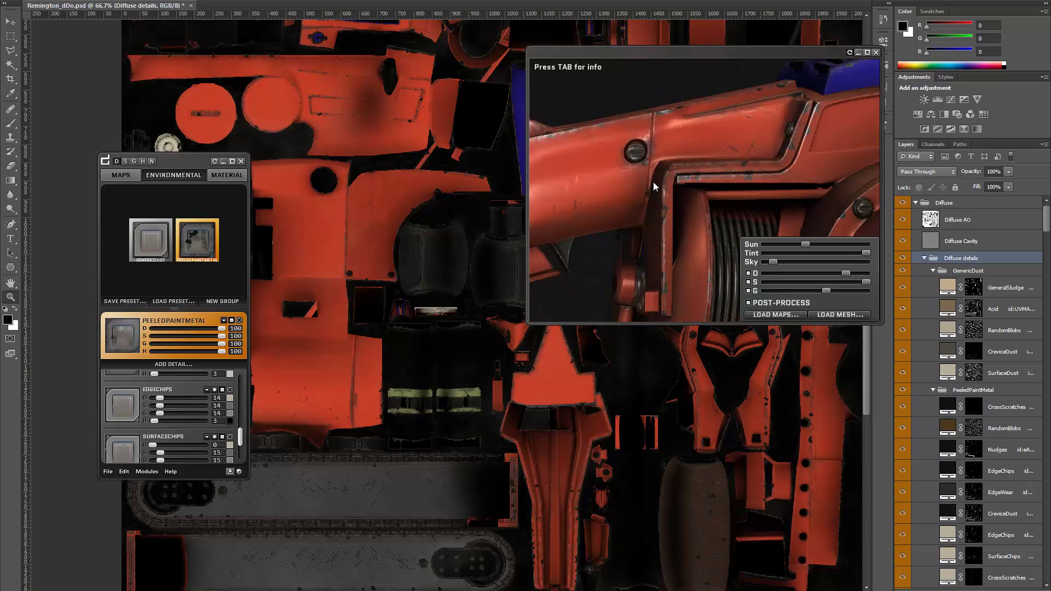
{"action": "left_click_drag", "start_coordinate": [776, 149], "coordinate": [687, 153]}
{"action": "scroll", "coordinate": [671, 206], "scroll_direction": "up", "scroll_amount": 3}
{"action": "scroll", "coordinate": [668, 160], "scroll_direction": "down", "scroll_amount": 3}
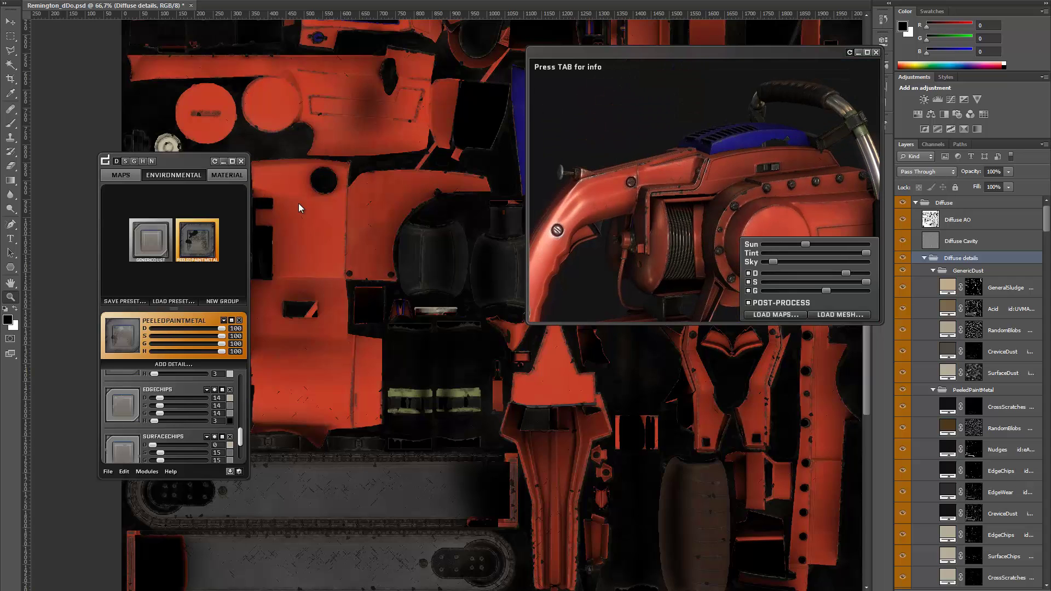
Step: Hide the 3D preview's lighting controls and rearrange the dDo and preview windows to uncover more of the texture canvas
{"action": "left_click_drag", "start_coordinate": [182, 160], "coordinate": [165, 154]}
{"action": "scroll", "coordinate": [646, 166], "scroll_direction": "up", "scroll_amount": 2}
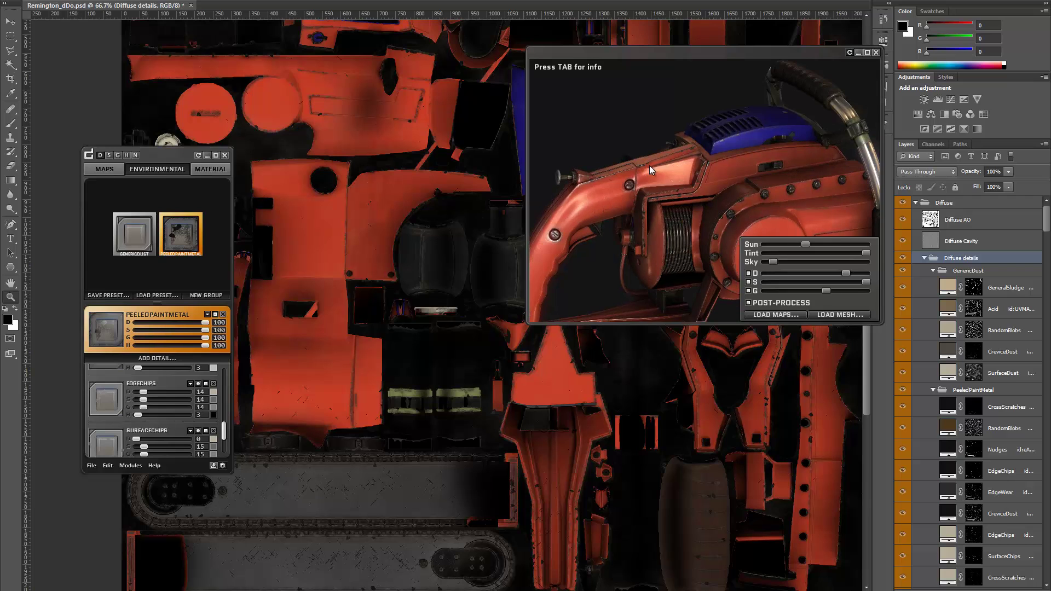
{"action": "key", "text": "Tab"}
{"action": "left_click_drag", "start_coordinate": [684, 56], "coordinate": [850, 14]}
{"action": "left_click_drag", "start_coordinate": [461, 212], "coordinate": [470, 267]}
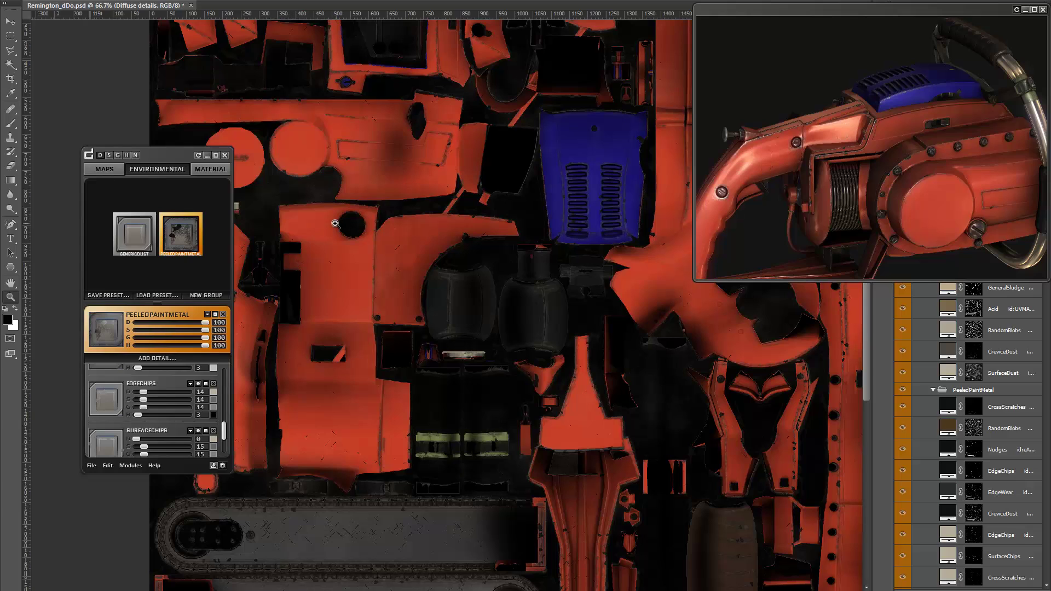
Step: Create a new environmental detail group and name it Directional
{"action": "left_click", "coordinate": [204, 296]}
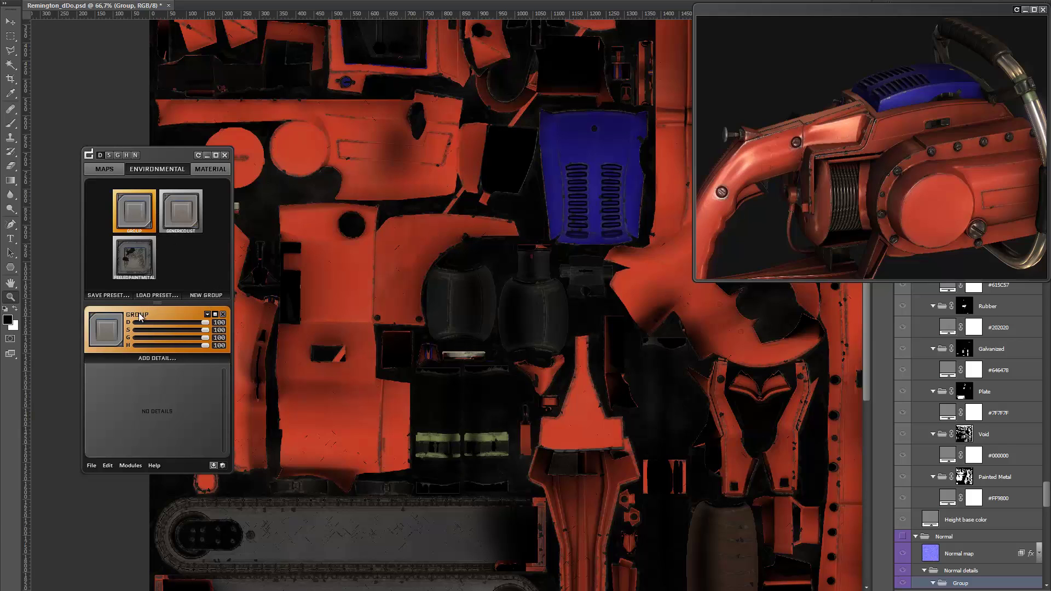
{"action": "type", "text": "Directional"}
{"action": "key", "text": "Return"}
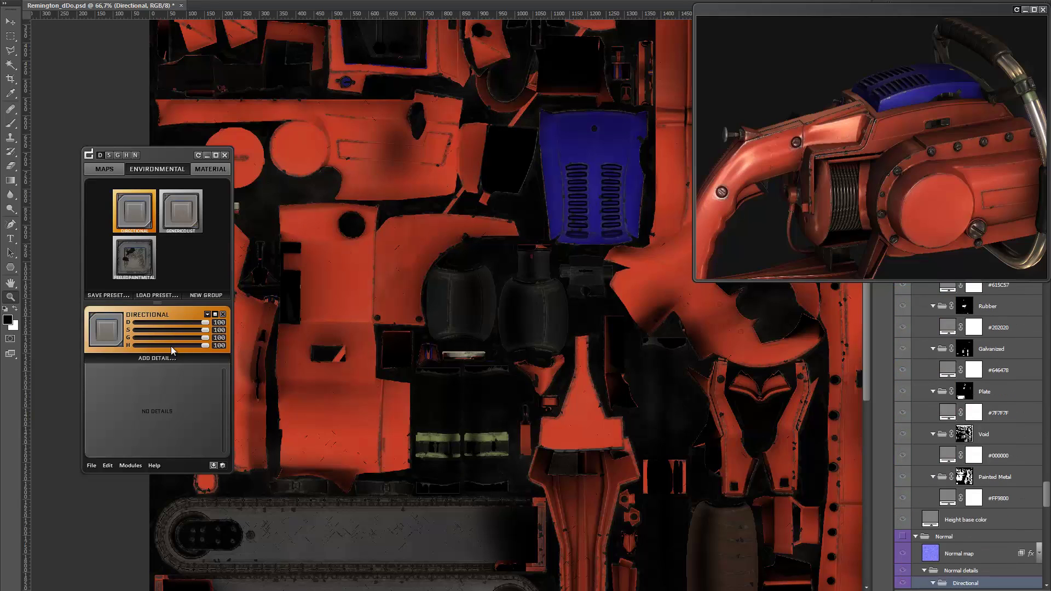
Step: Start a new detail for the Directional group, choose GeneralDirt with its preview on, and move the Details window off the preview image
{"action": "left_click", "coordinate": [153, 357]}
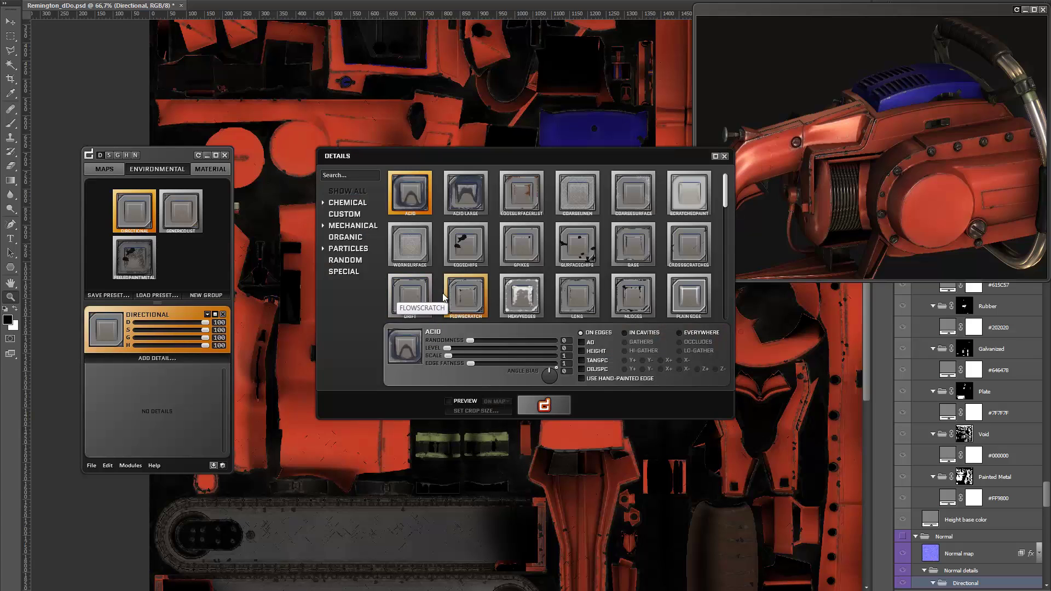
{"action": "left_click_drag", "start_coordinate": [727, 200], "coordinate": [728, 246]}
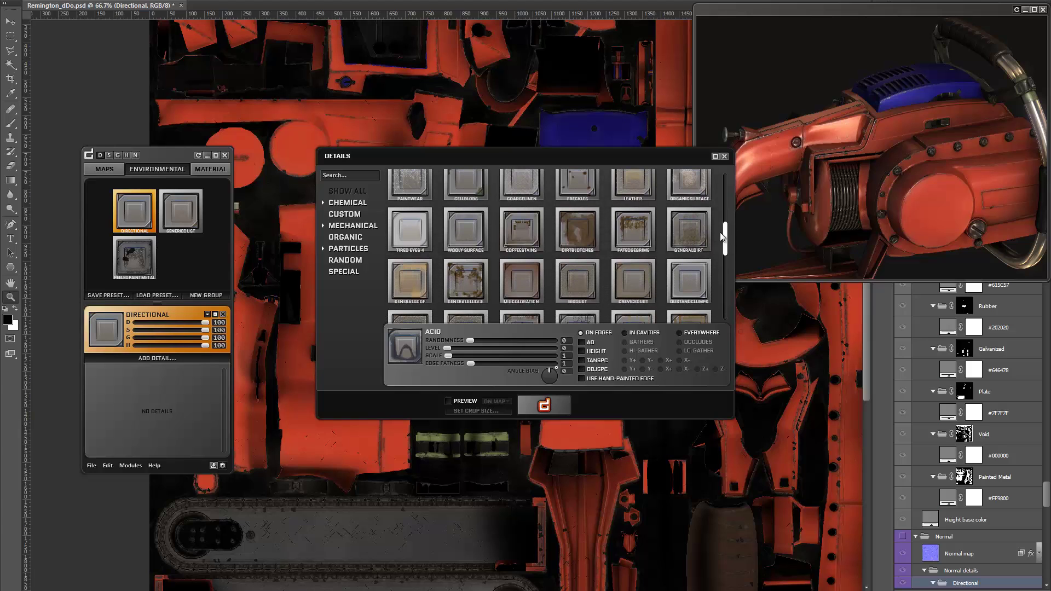
{"action": "left_click", "coordinate": [688, 229]}
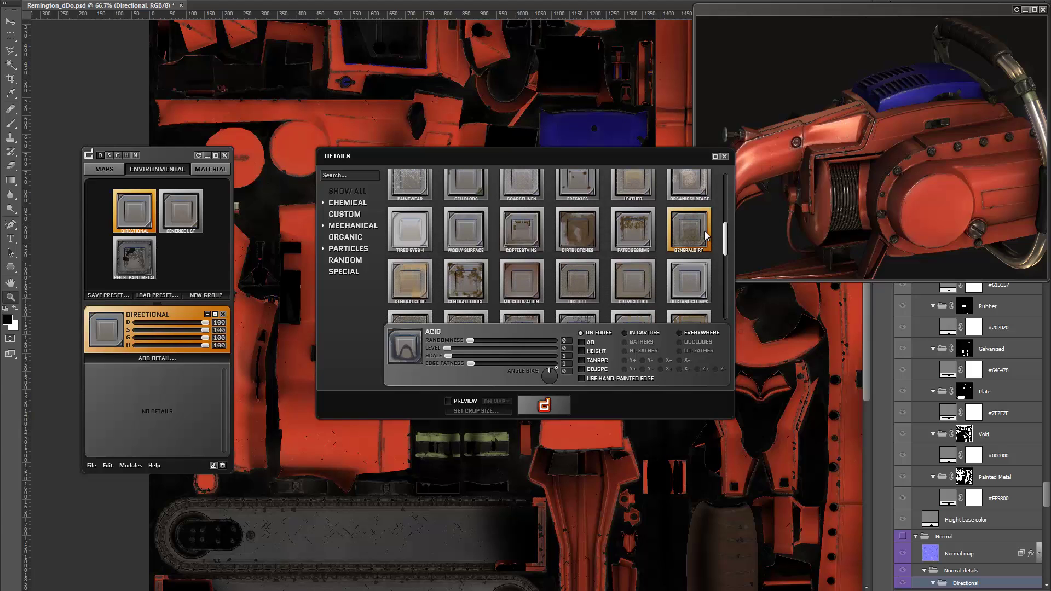
{"action": "left_click", "coordinate": [449, 401]}
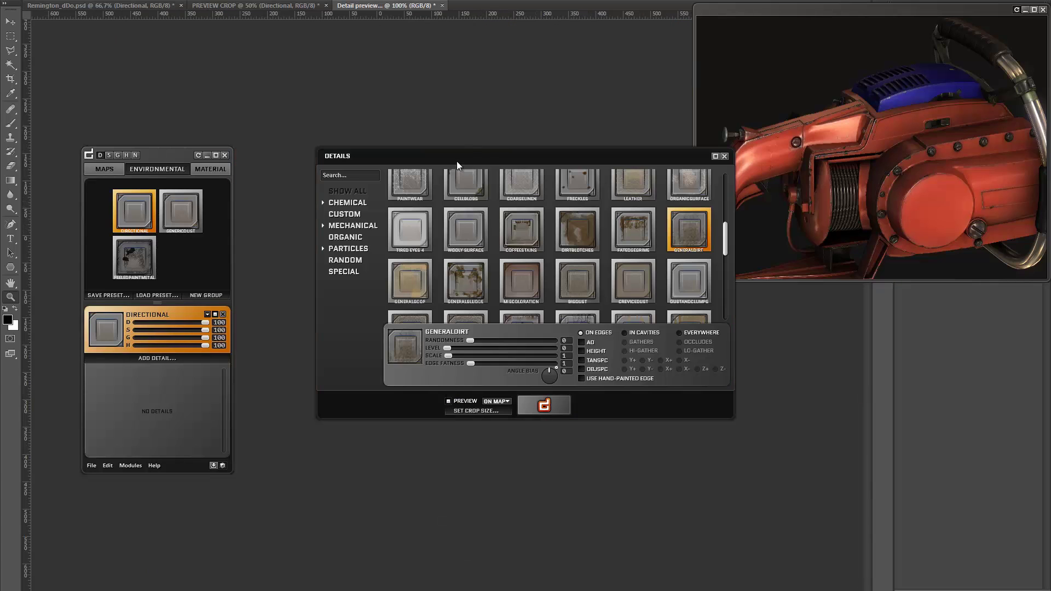
{"action": "left_click_drag", "start_coordinate": [456, 161], "coordinate": [732, 287]}
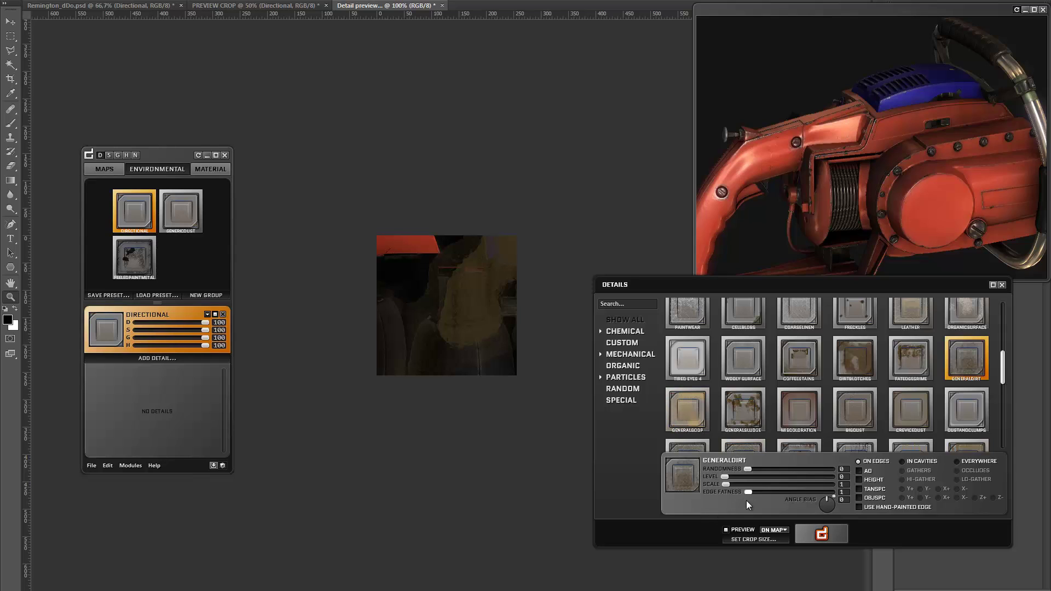
Step: Set the detail preview's crop to a square about 1200 px wide covering the orange body panels and part of the blue cover
{"action": "left_click", "coordinate": [745, 529]}
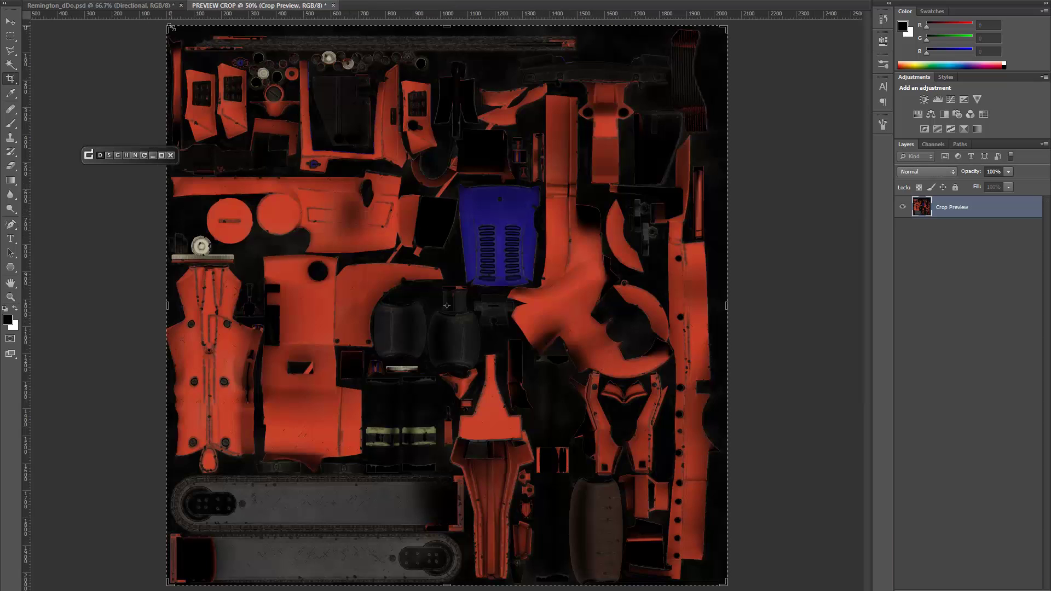
{"action": "left_click_drag", "start_coordinate": [171, 26], "coordinate": [298, 148]}
{"action": "left_click_drag", "start_coordinate": [441, 327], "coordinate": [528, 315]}
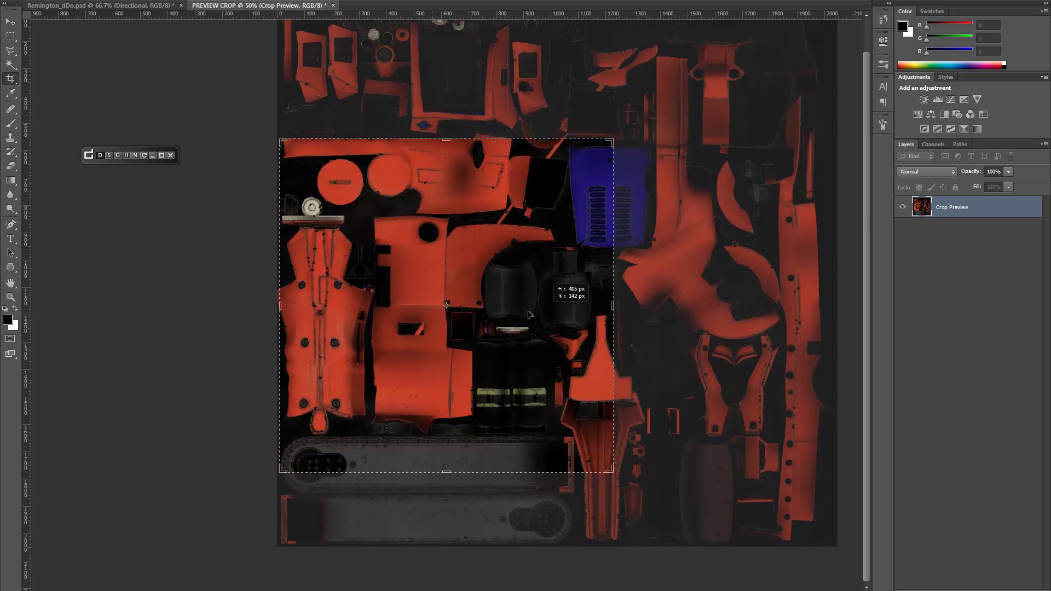
{"action": "key", "text": "Return"}
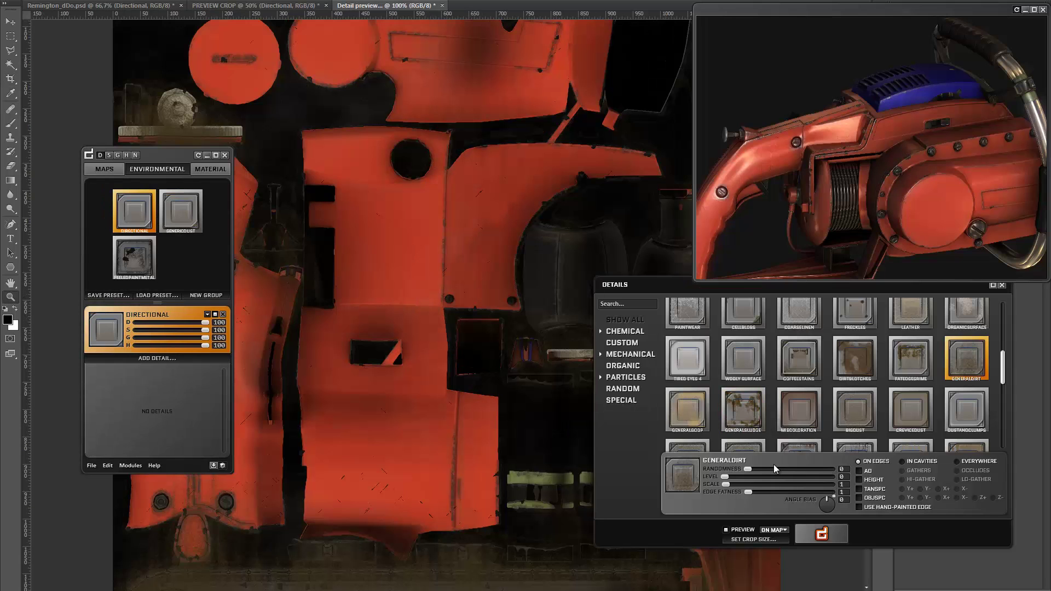
Step: Switch the detail preview to Alpha and view the full GeneralDirt mask and the SmoothDust mask
{"action": "left_click", "coordinate": [774, 530]}
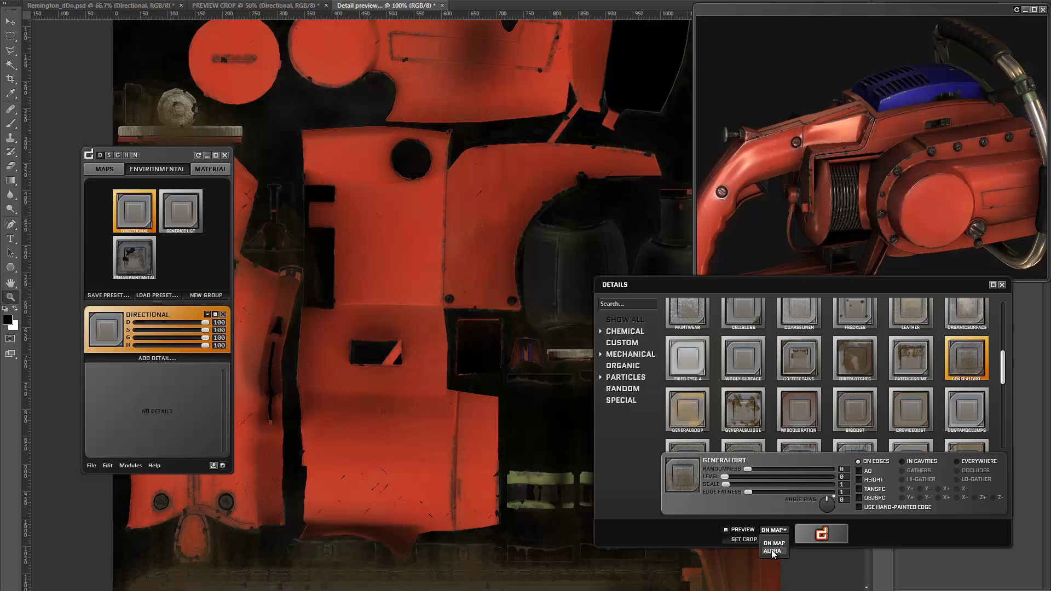
{"action": "left_click", "coordinate": [772, 551]}
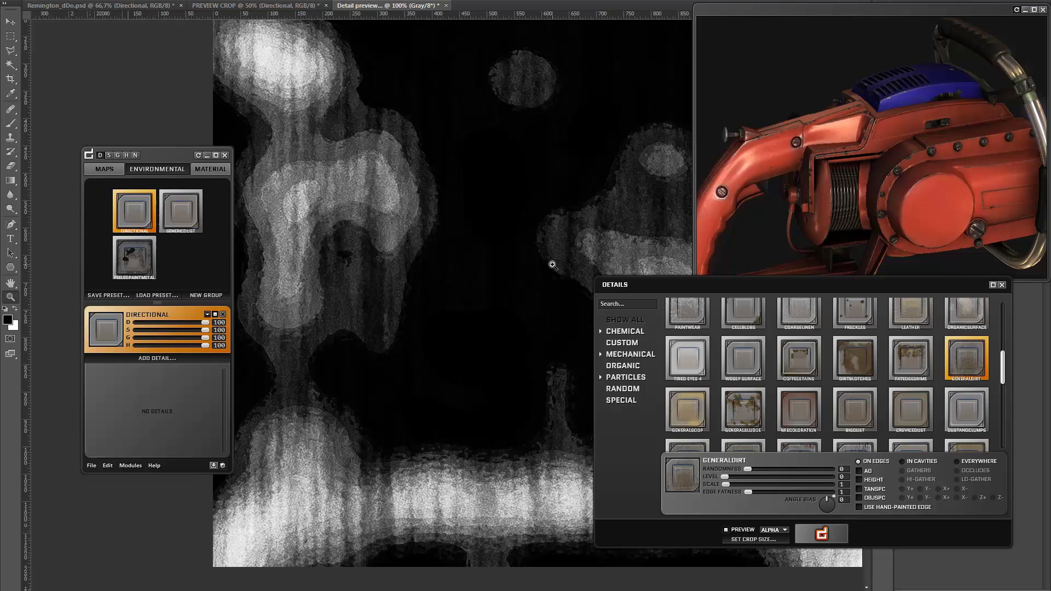
{"action": "left_click", "coordinate": [474, 266], "text": "alt"}
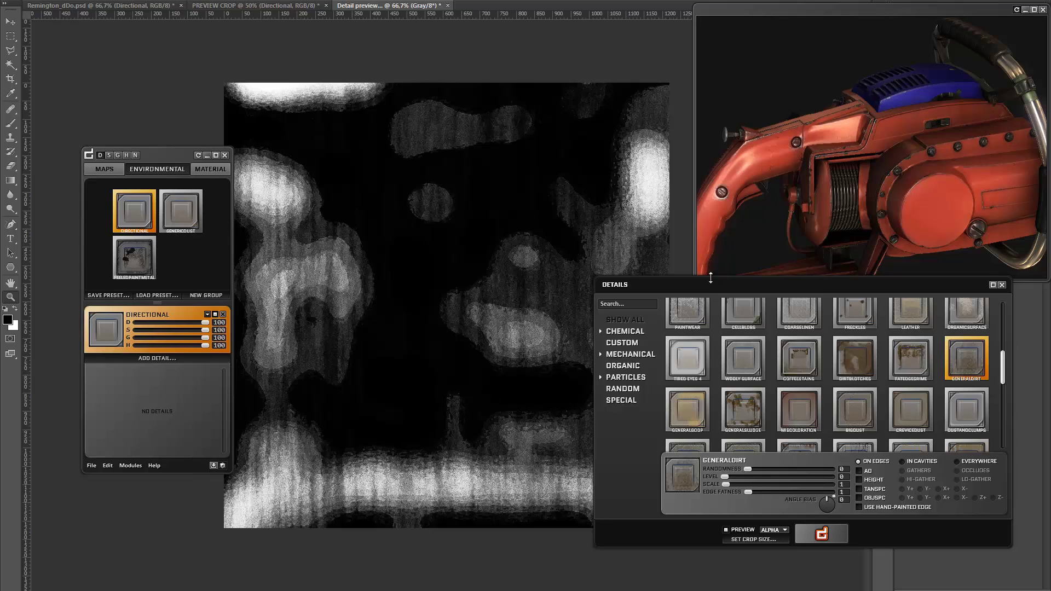
{"action": "left_click_drag", "start_coordinate": [701, 286], "coordinate": [712, 299]}
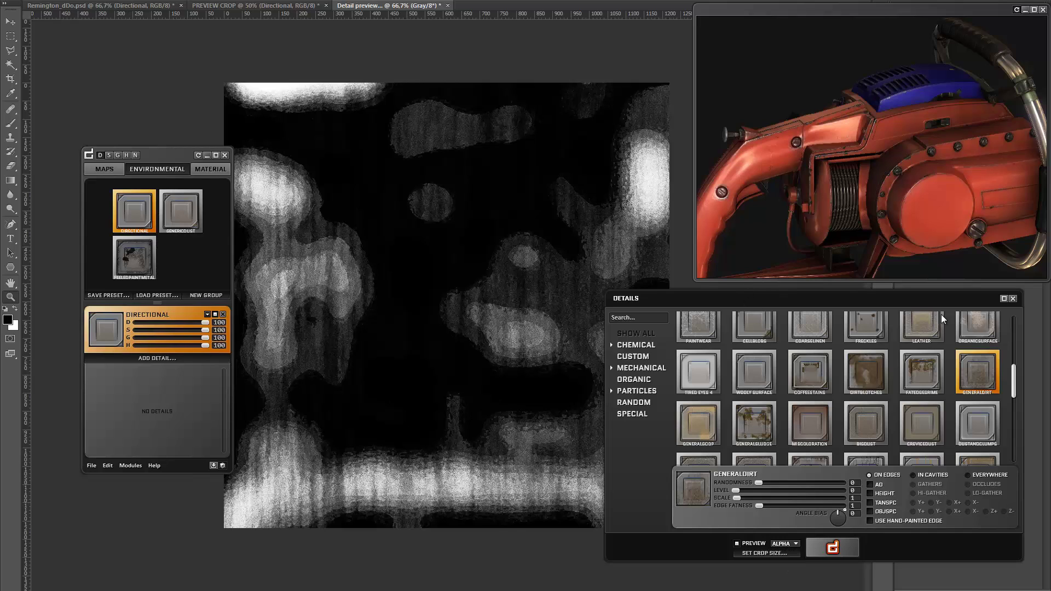
{"action": "left_click_drag", "start_coordinate": [1015, 386], "coordinate": [1014, 402]}
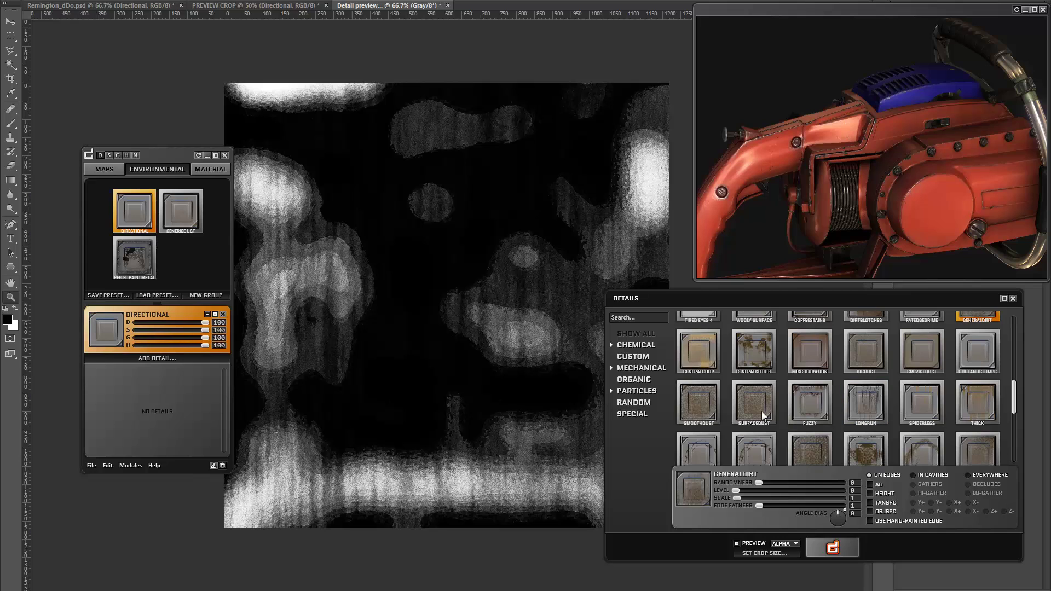
{"action": "left_click", "coordinate": [684, 408]}
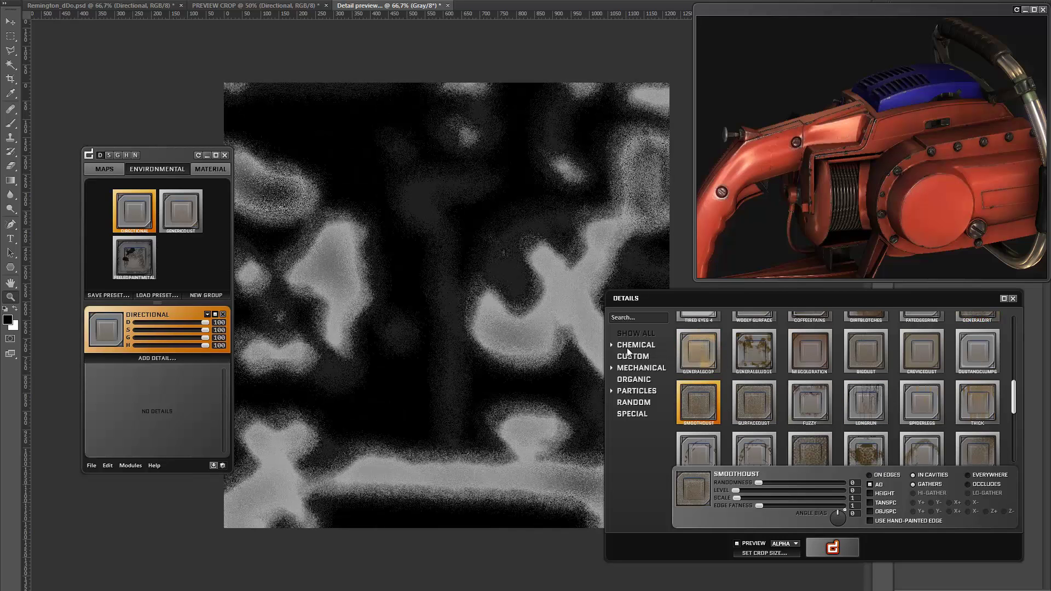
Step: Narrow the detail library to the Dust particles and go through the settings of each dust detail, ending on SurfaceDust
{"action": "left_click", "coordinate": [630, 392]}
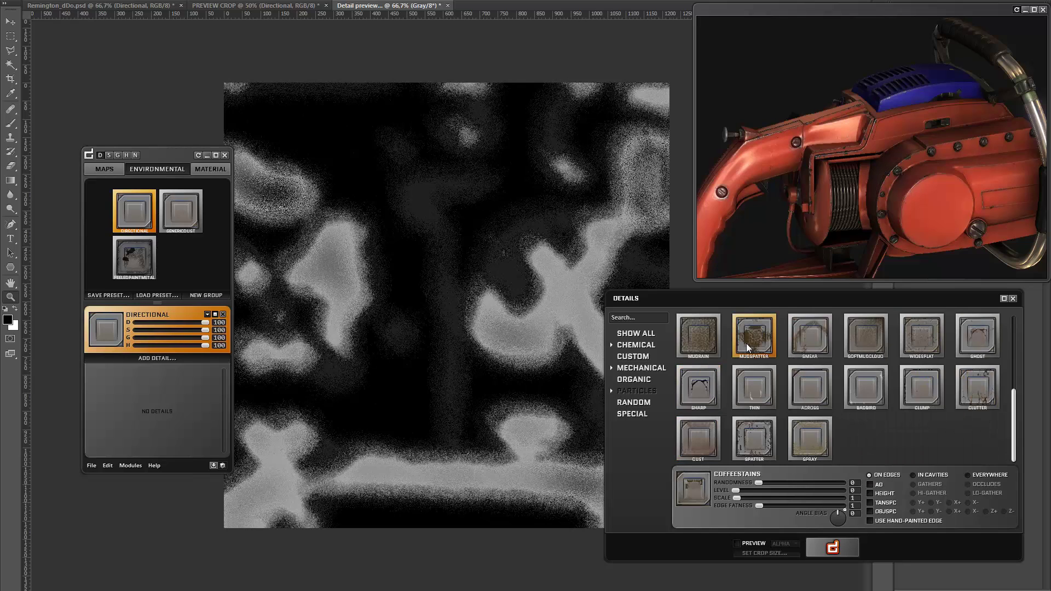
{"action": "left_click", "coordinate": [612, 391]}
{"action": "left_click", "coordinate": [637, 415]}
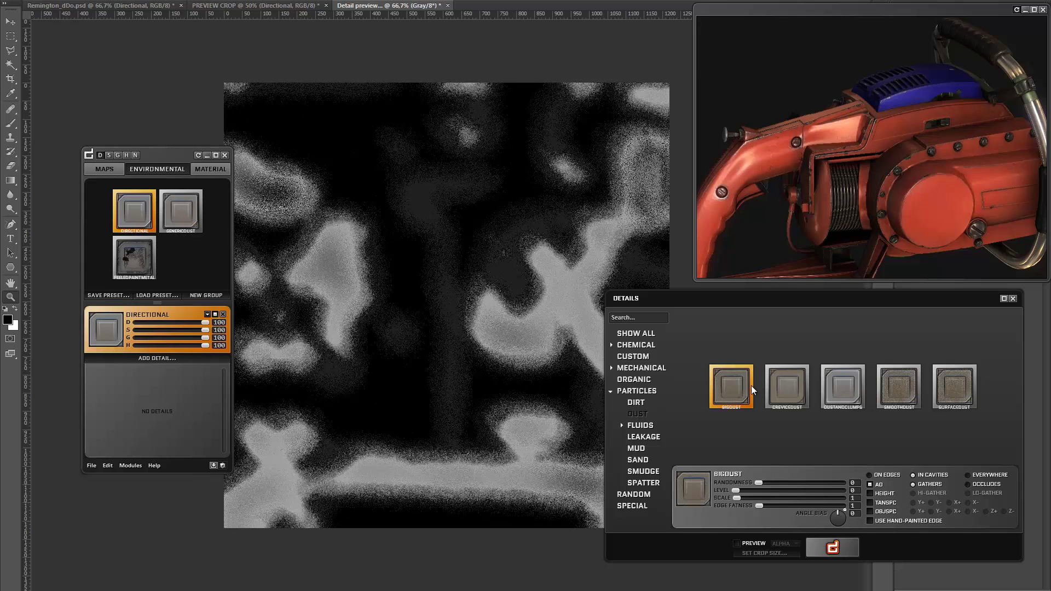
{"action": "left_click", "coordinate": [778, 382]}
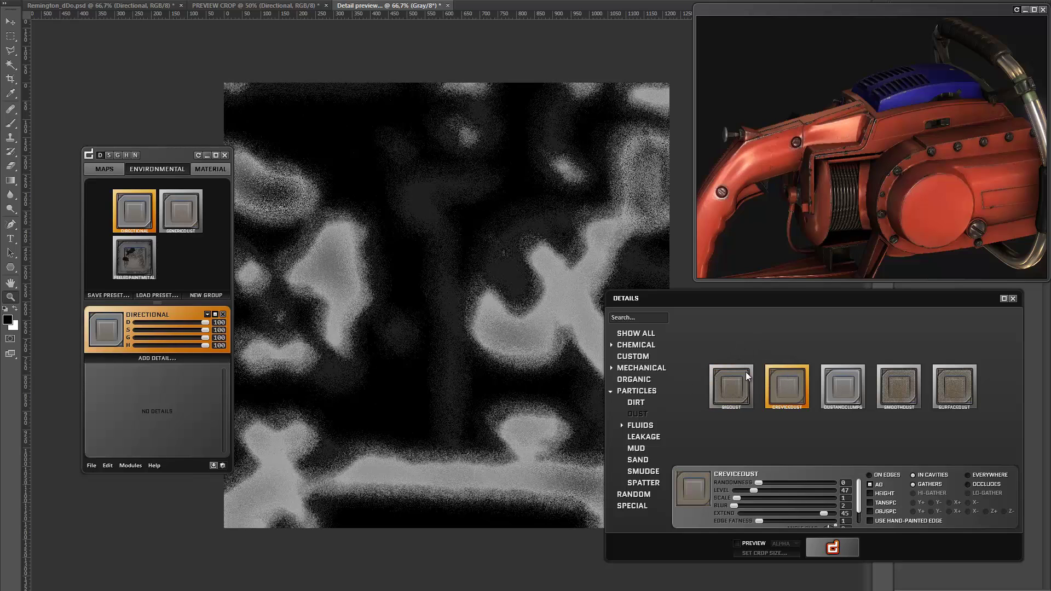
{"action": "left_click", "coordinate": [733, 392]}
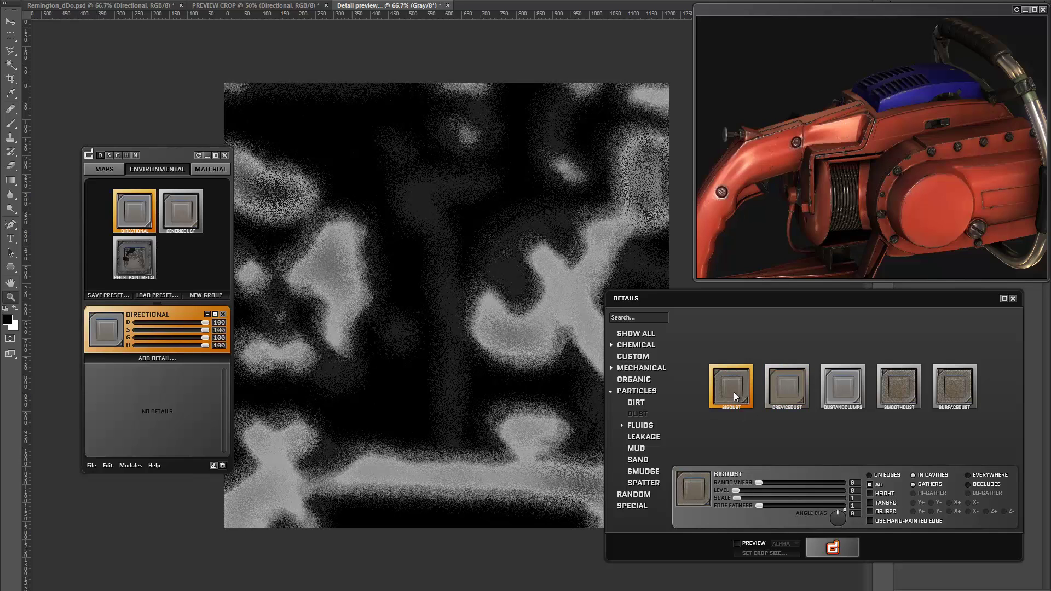
{"action": "left_click", "coordinate": [837, 395]}
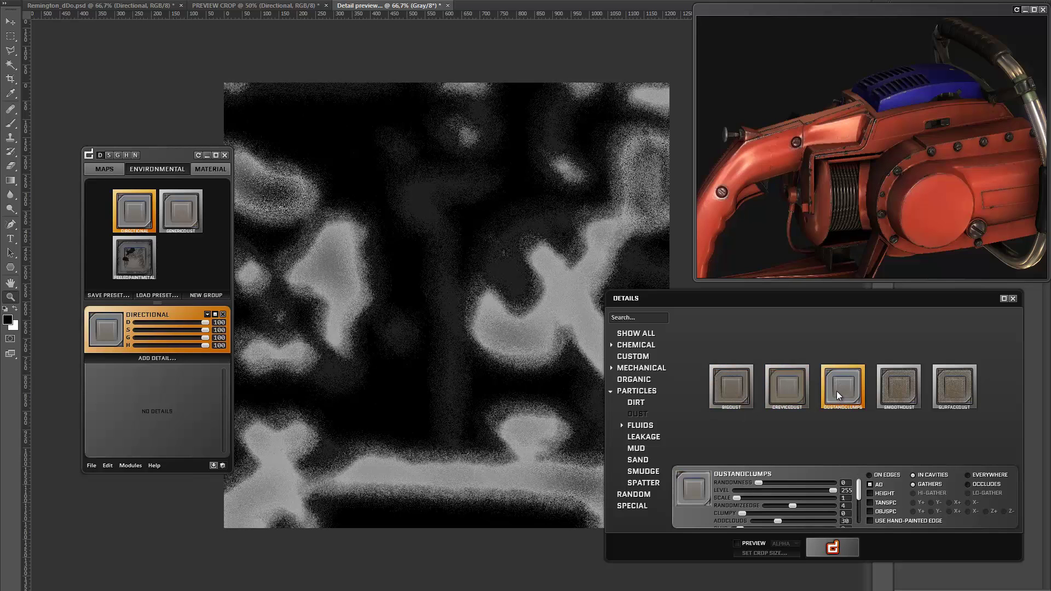
{"action": "left_click", "coordinate": [902, 395]}
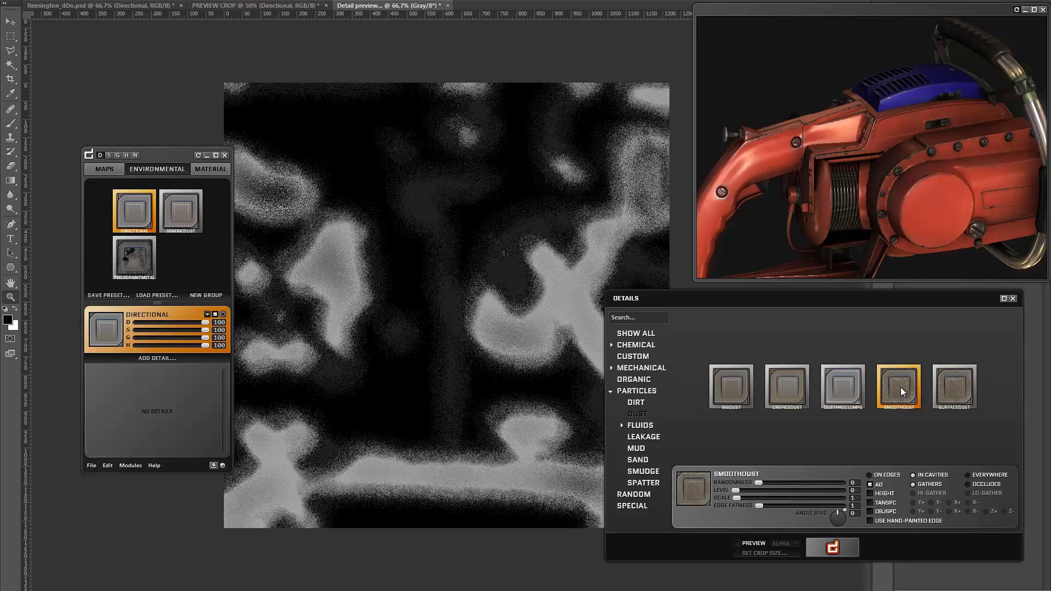
{"action": "left_click", "coordinate": [959, 387]}
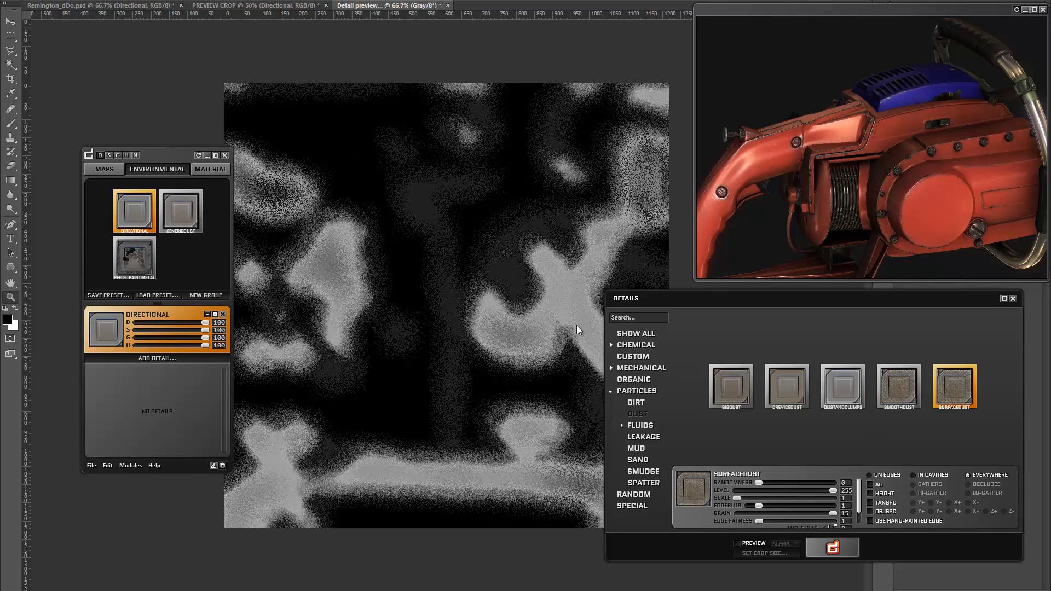
Step: Turn the detail preview back on and compare the alpha masks of SurfaceDust, SmoothDust, DustAndClumps and CreviceDust
{"action": "left_click_drag", "start_coordinate": [715, 298], "coordinate": [725, 287]}
{"action": "left_click", "coordinate": [746, 531]}
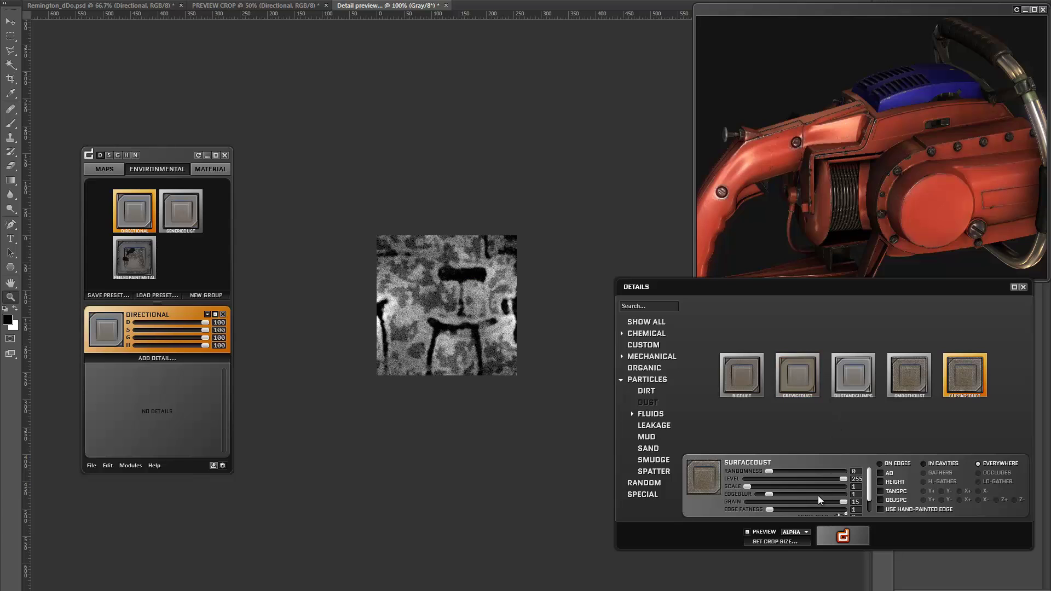
{"action": "left_click", "coordinate": [910, 374]}
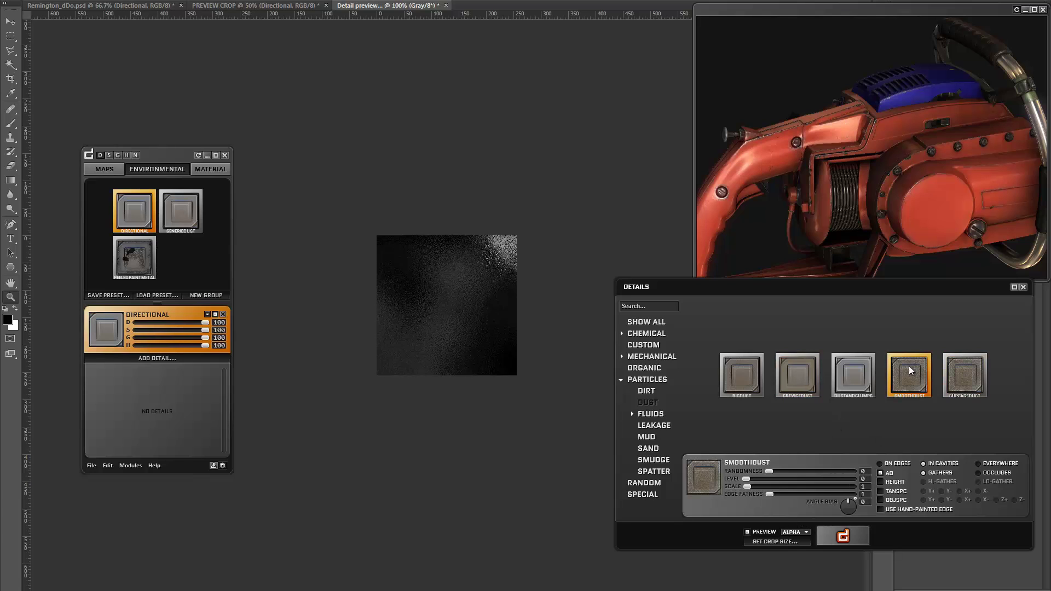
{"action": "left_click", "coordinate": [853, 372]}
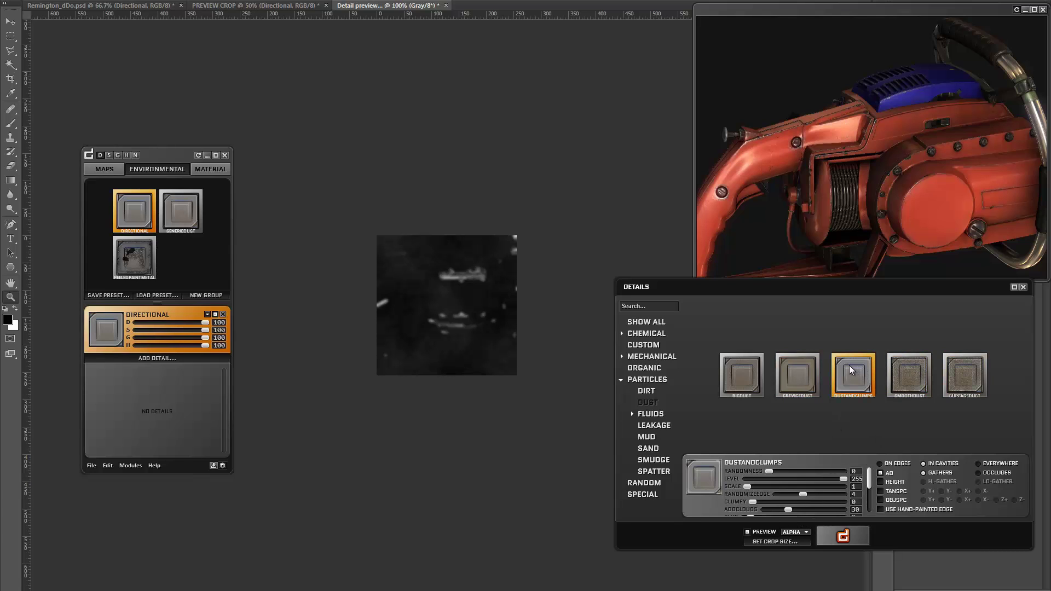
{"action": "left_click", "coordinate": [796, 372]}
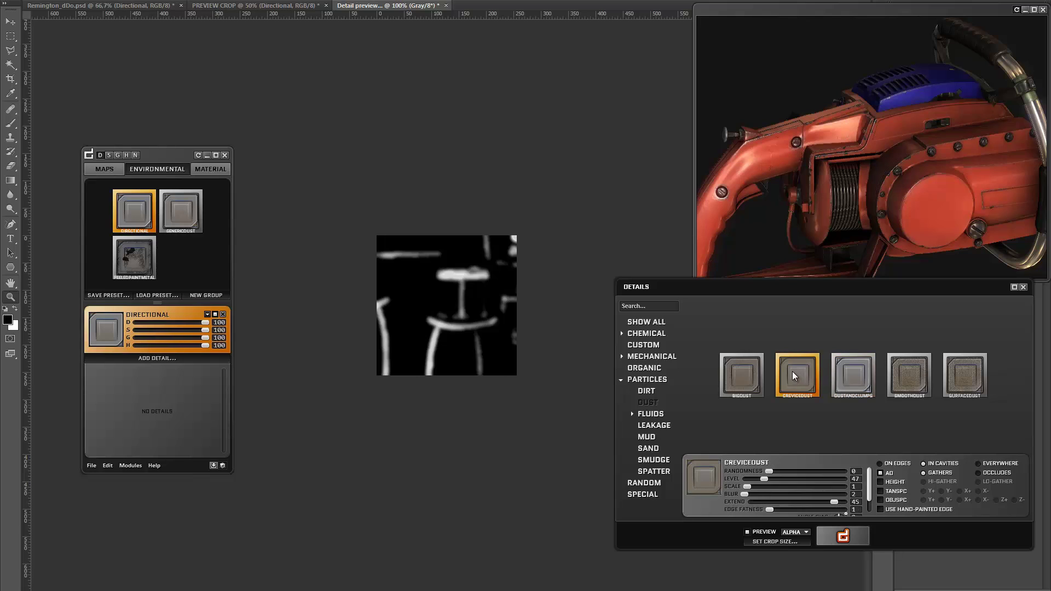
Step: Select the BigDust detail, turn off its AO masking, apply it Everywhere and enable object-space (ObjSpc) masking
{"action": "left_click", "coordinate": [731, 367]}
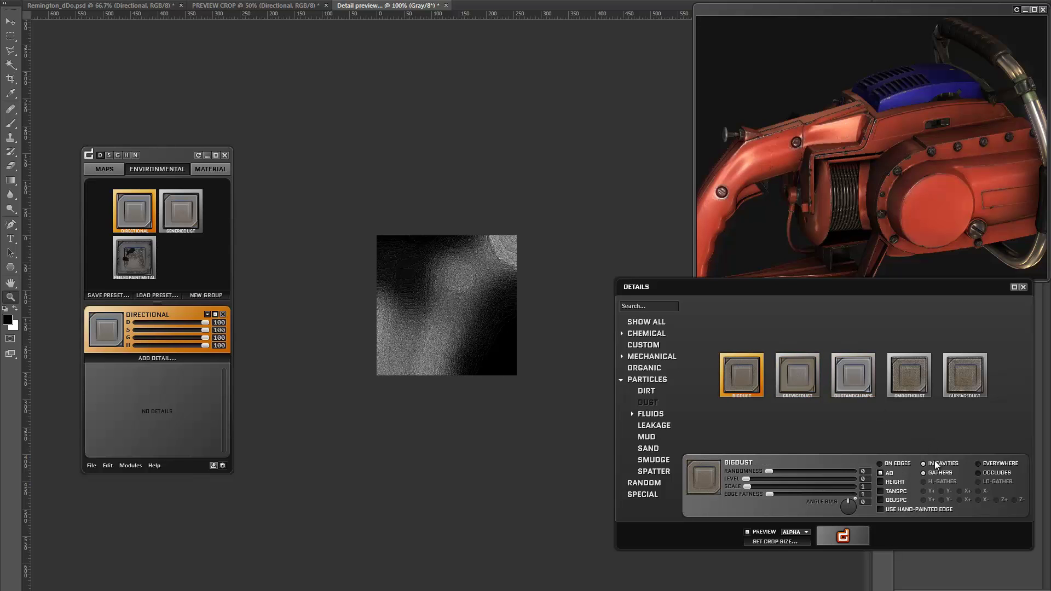
{"action": "left_click", "coordinate": [880, 473]}
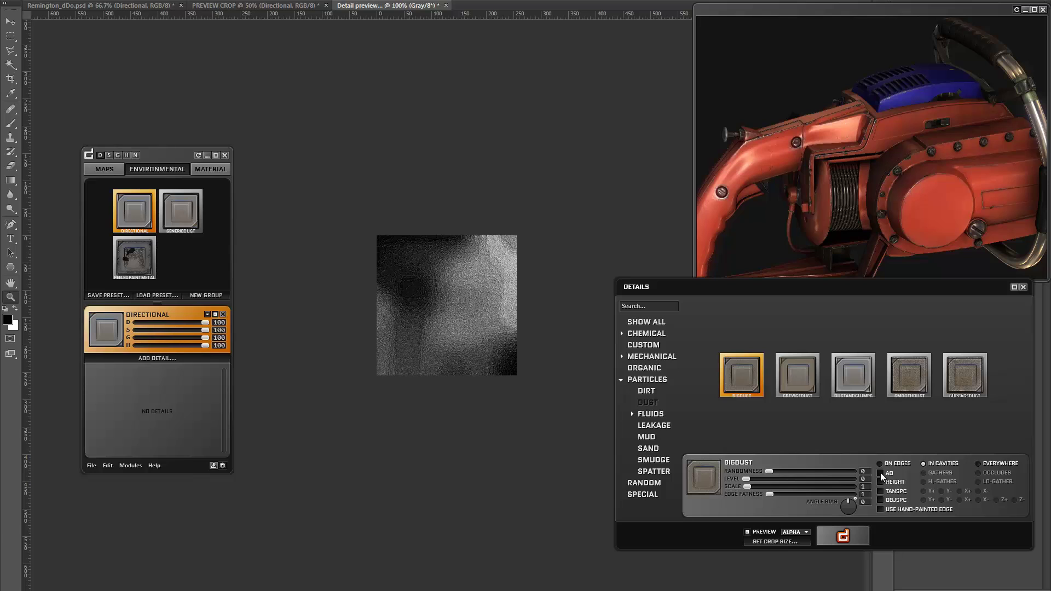
{"action": "left_click", "coordinate": [978, 463]}
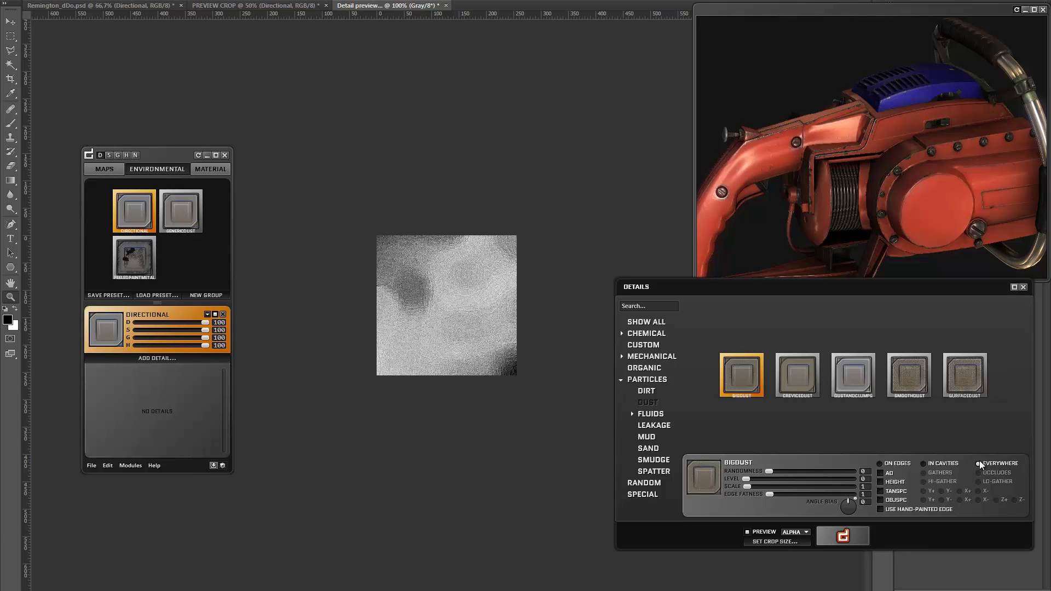
{"action": "left_click", "coordinate": [879, 501]}
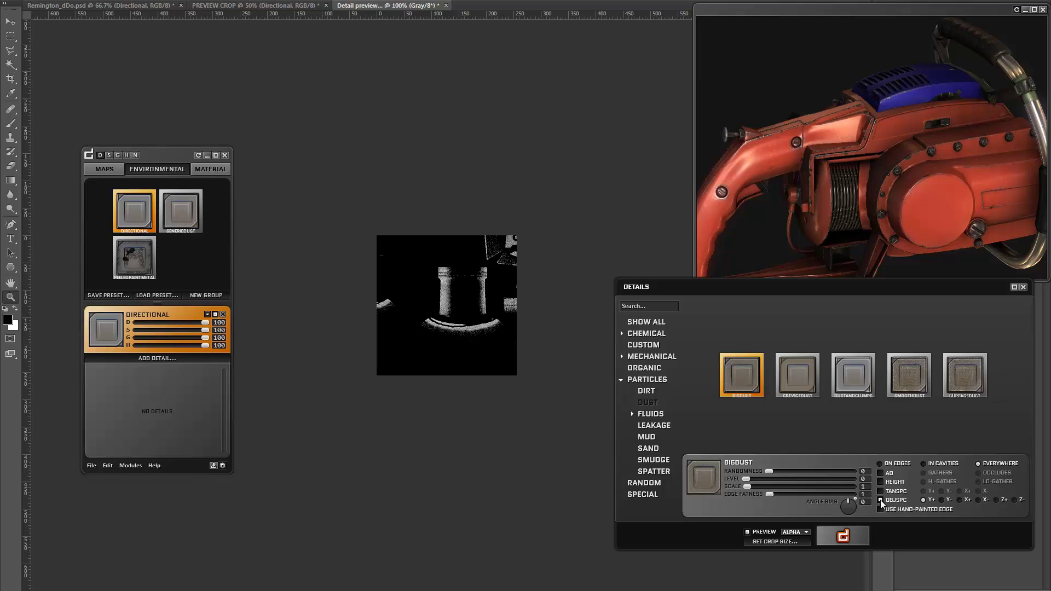
Step: Compare BigDust's object-space directions Y-, X+, X-, Z+ and Z- in the alpha preview, ending back on Y+
{"action": "left_click", "coordinate": [942, 500]}
{"action": "left_click", "coordinate": [959, 500]}
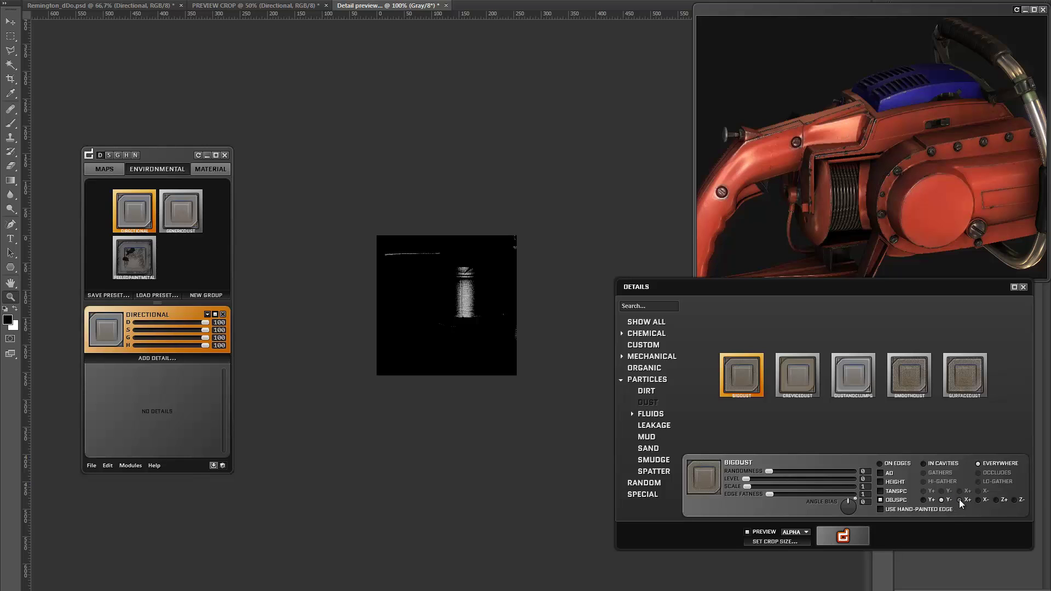
{"action": "left_click", "coordinate": [978, 500]}
{"action": "left_click", "coordinate": [995, 500]}
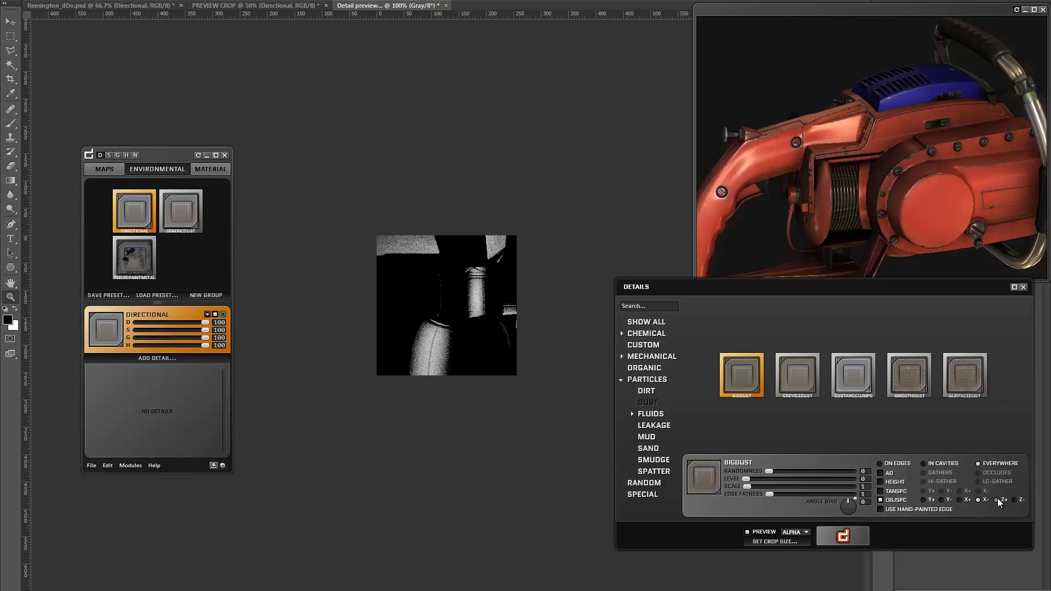
{"action": "left_click", "coordinate": [1015, 500]}
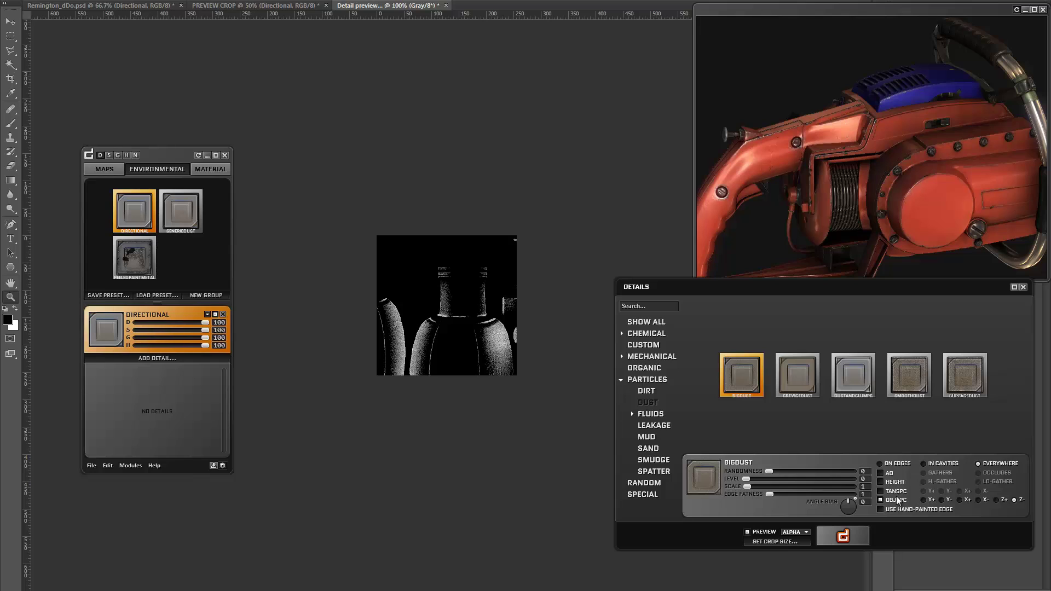
{"action": "left_click", "coordinate": [923, 500]}
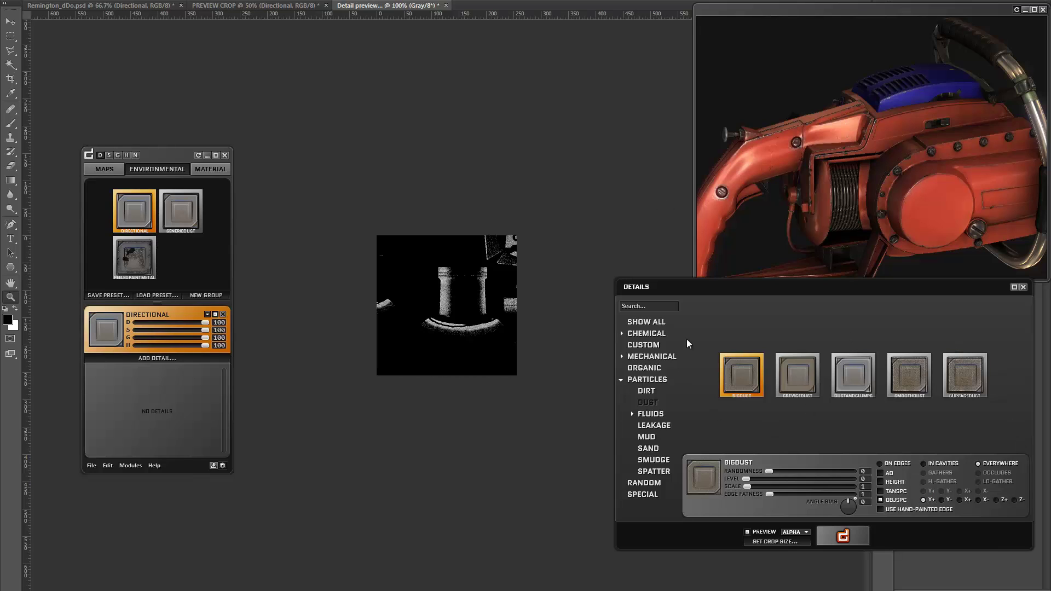
Step: Set the detail preview's crop to a centred square about 1600 px wide and bring the enlarged mask preview into view
{"action": "left_click", "coordinate": [798, 543]}
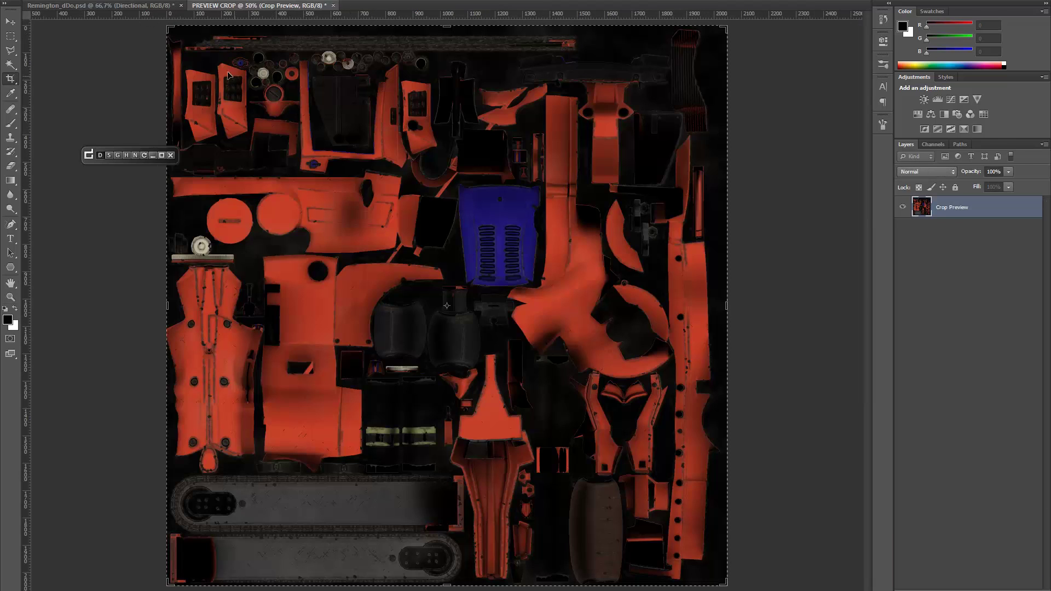
{"action": "left_click_drag", "start_coordinate": [167, 26], "coordinate": [217, 91], "text": "alt"}
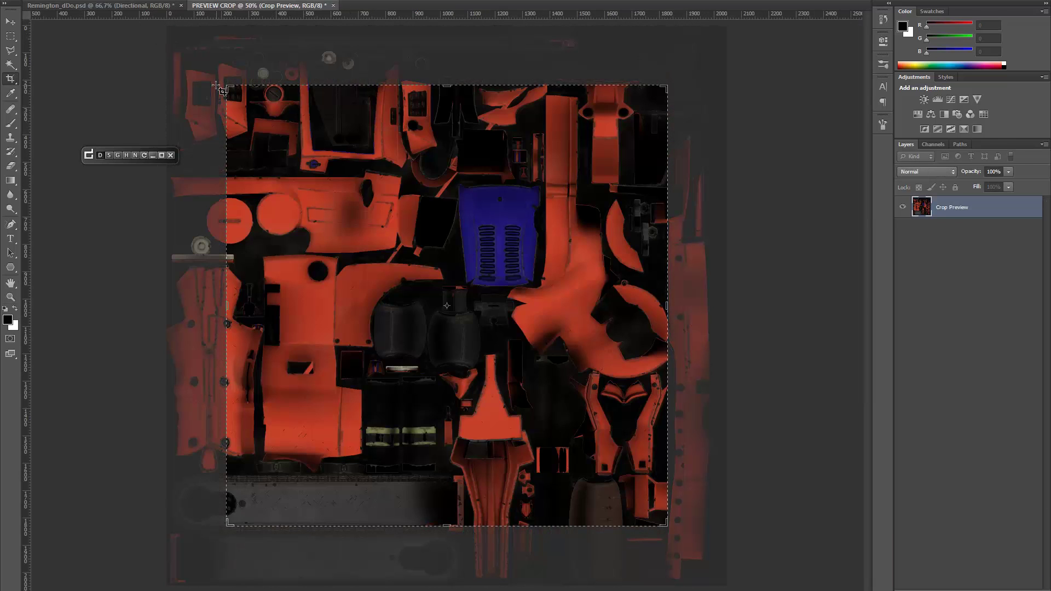
{"action": "key", "text": "z"}
{"action": "key", "text": "Return"}
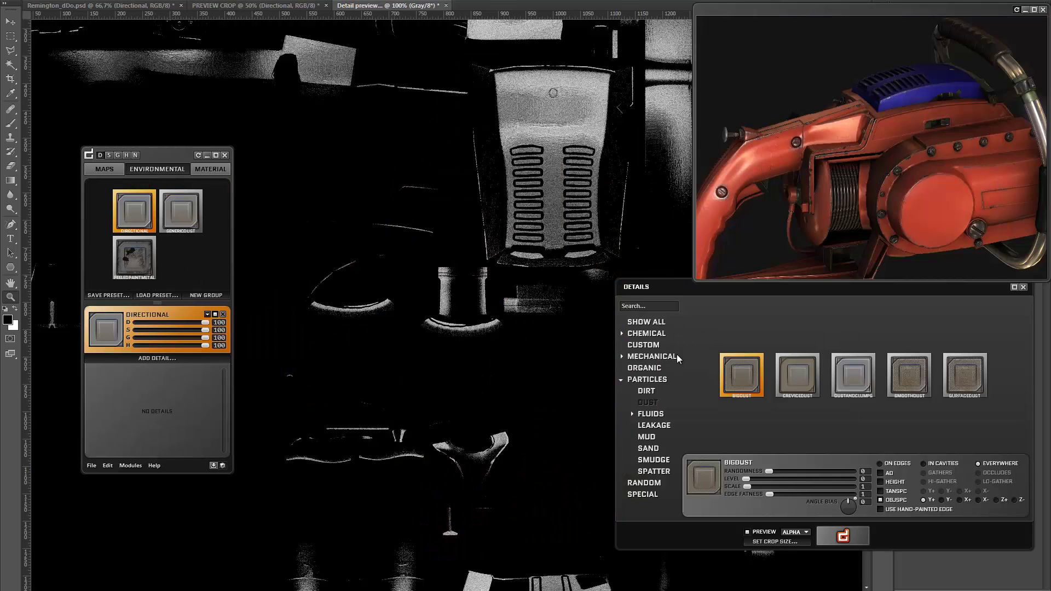
{"action": "key", "text": "ctrl+minus"}
{"action": "left_click_drag", "start_coordinate": [357, 288], "coordinate": [439, 281]}
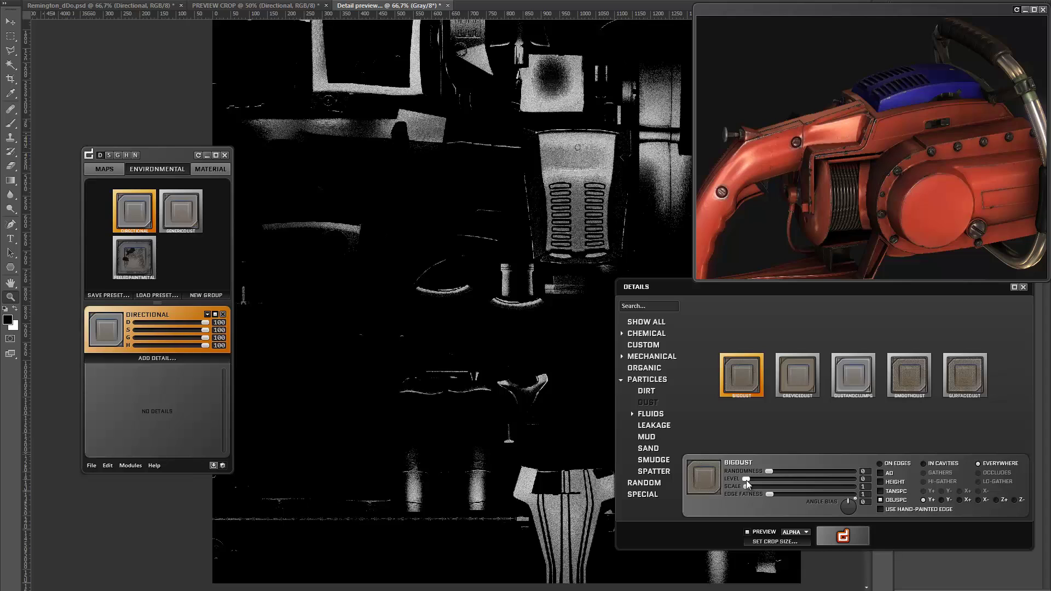
Step: Set BigDust's Level to 142, keep it applied Everywhere, and add the detail to the Directional group
{"action": "left_click_drag", "start_coordinate": [747, 479], "coordinate": [763, 479]}
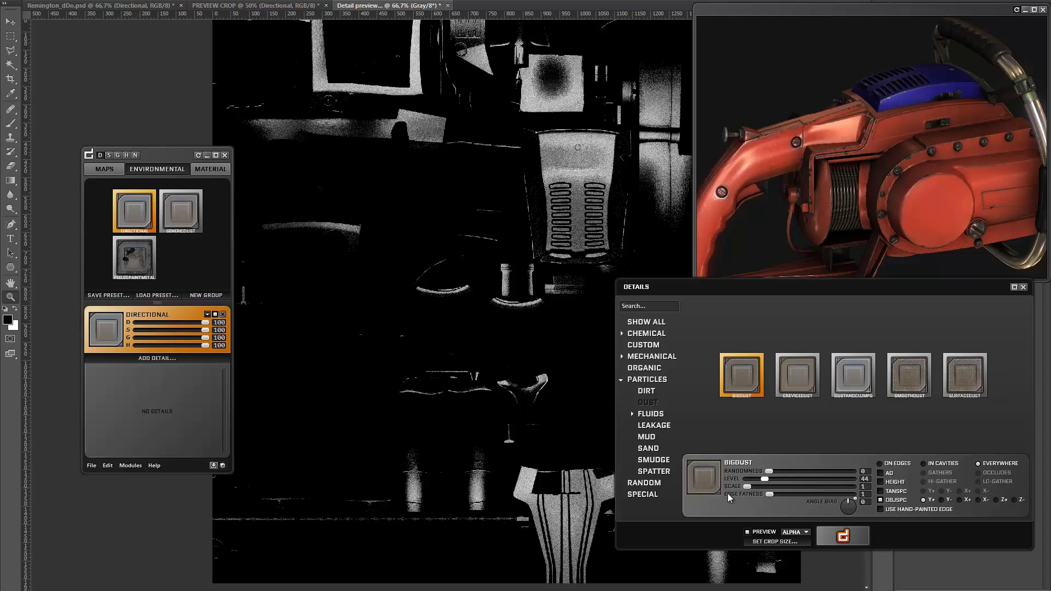
{"action": "left_click_drag", "start_coordinate": [764, 477], "coordinate": [806, 478]}
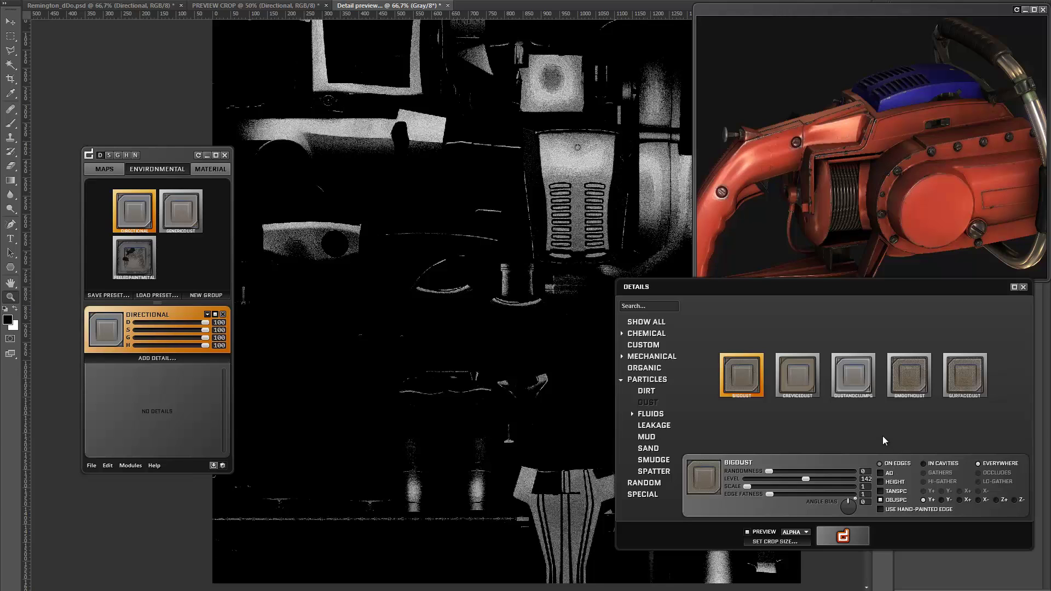
{"action": "left_click", "coordinate": [978, 465]}
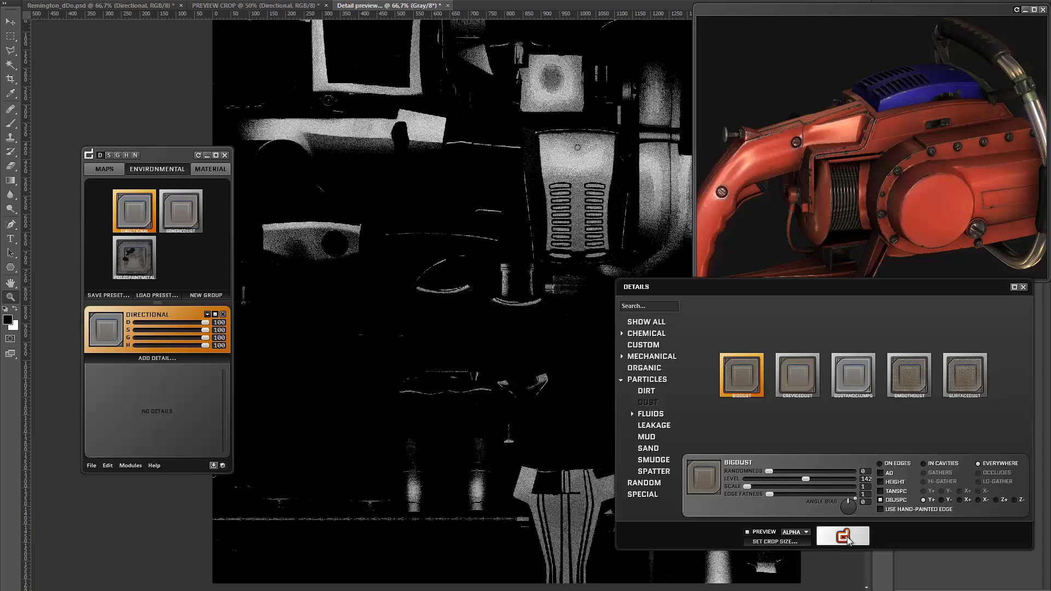
{"action": "left_click", "coordinate": [847, 538]}
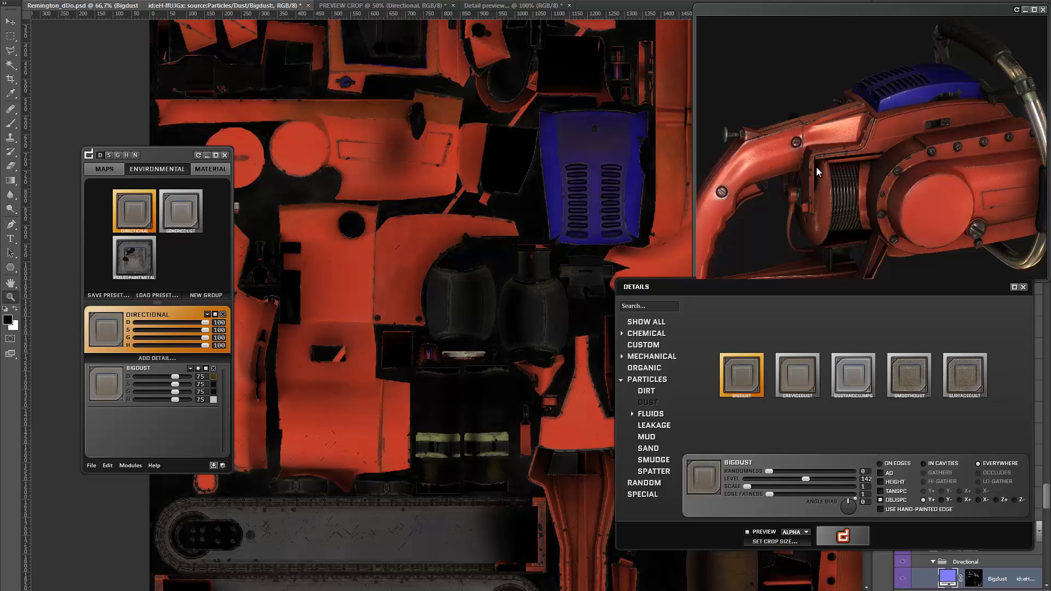
Step: Inspect the dust on the chainsaw's orange body and set the BigDust detail's height intensity to 15
{"action": "scroll", "coordinate": [814, 166], "scroll_direction": "up", "scroll_amount": 5}
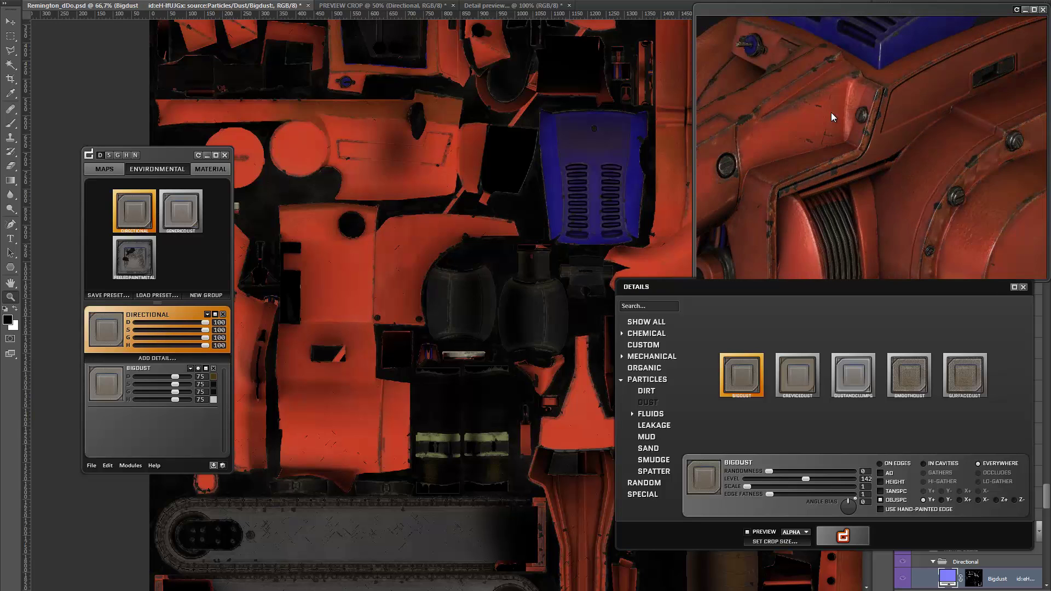
{"action": "left_click_drag", "start_coordinate": [862, 123], "coordinate": [865, 164]}
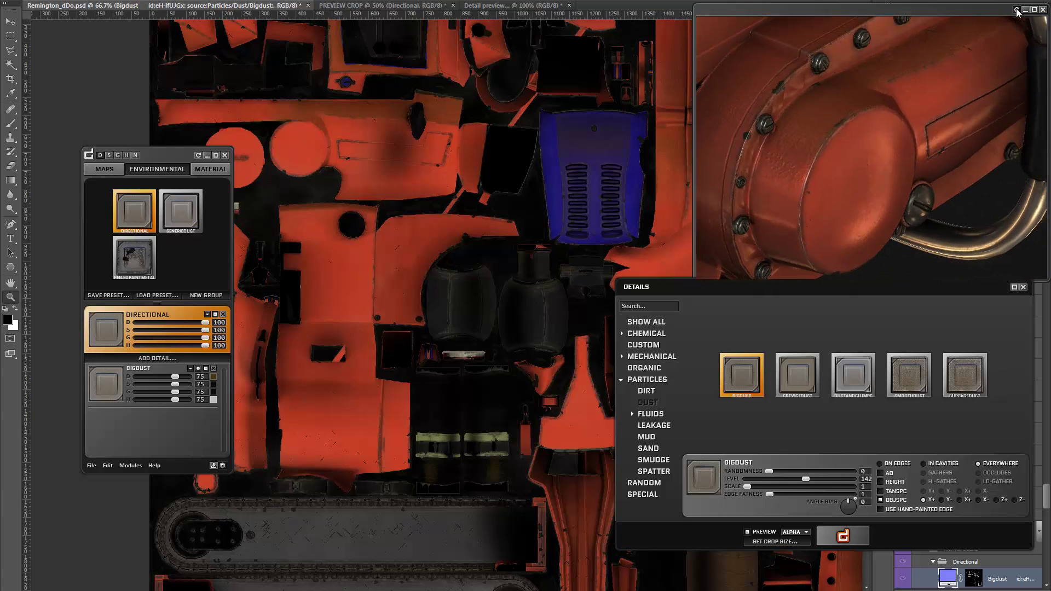
{"action": "left_click_drag", "start_coordinate": [661, 287], "coordinate": [655, 311]}
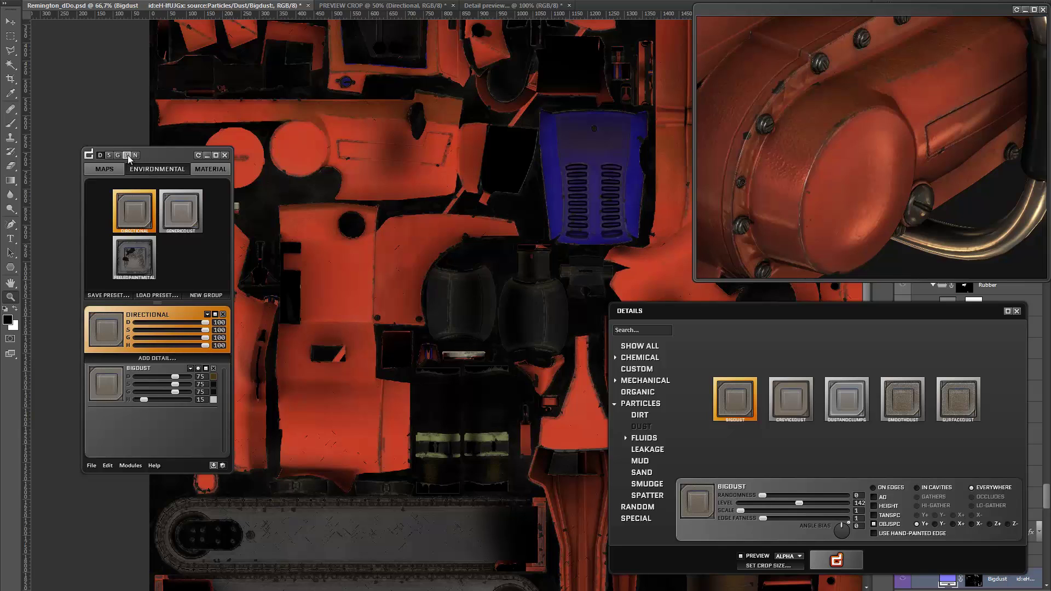
Step: Examine the BigDust layer up close on the orange panels of the texture and on the panels around them
{"action": "left_click_drag", "start_coordinate": [244, 347], "coordinate": [323, 372]}
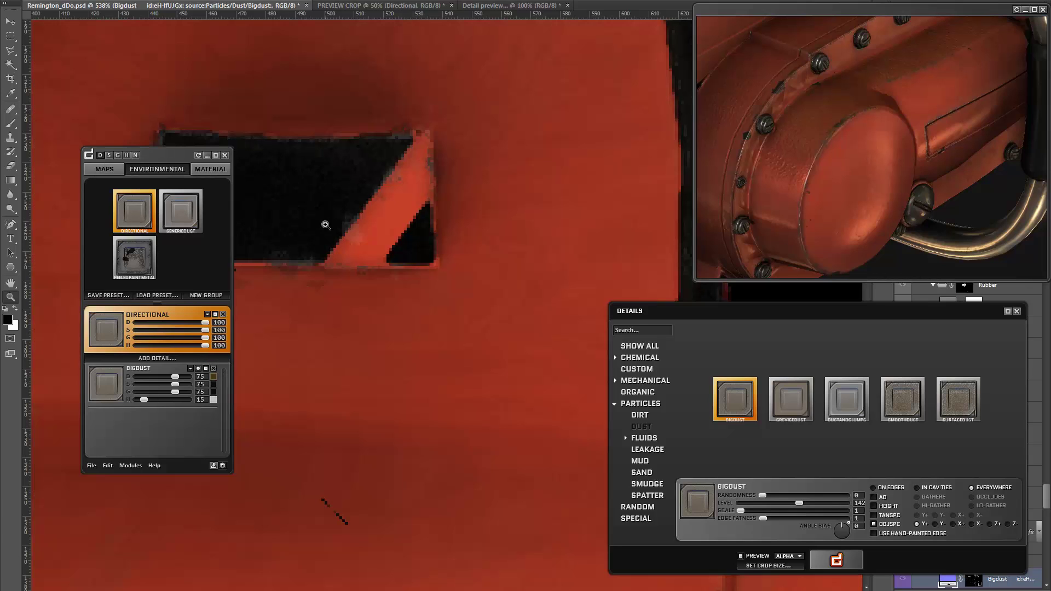
{"action": "left_click", "coordinate": [481, 98], "text": "alt"}
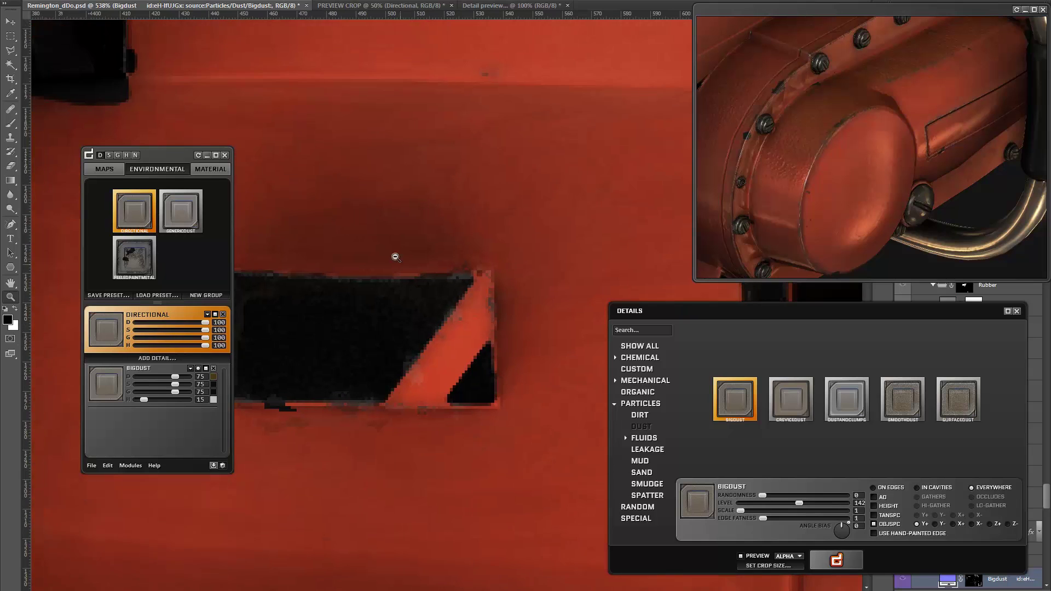
{"action": "left_click", "coordinate": [394, 249], "text": "alt"}
{"action": "left_click", "coordinate": [398, 242], "text": "alt"}
{"action": "left_click", "coordinate": [398, 242], "text": "alt"}
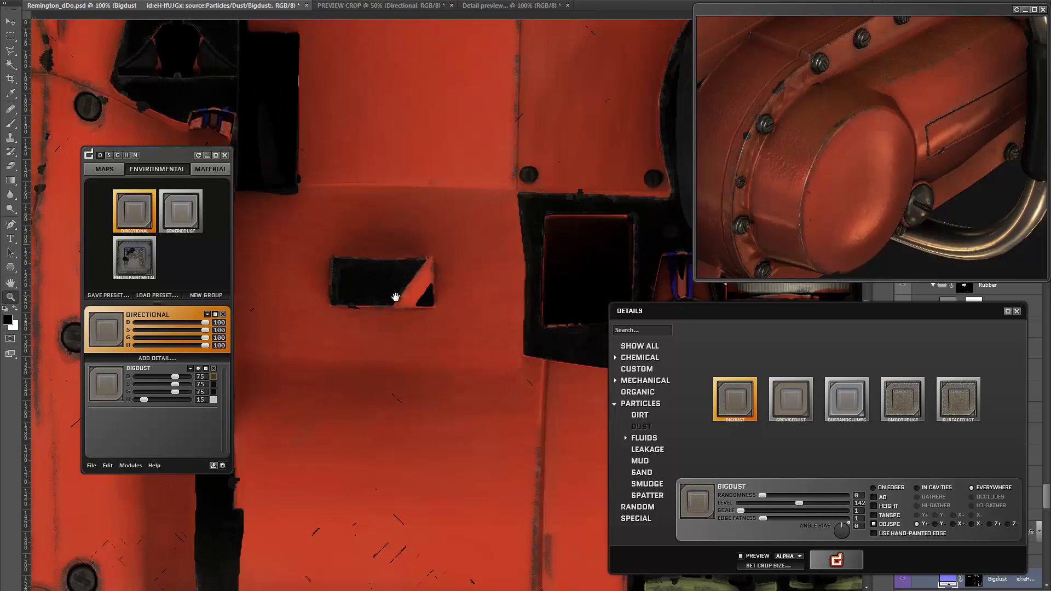
{"action": "left_click", "coordinate": [398, 241], "text": "alt"}
{"action": "left_click_drag", "start_coordinate": [355, 317], "coordinate": [319, 416]}
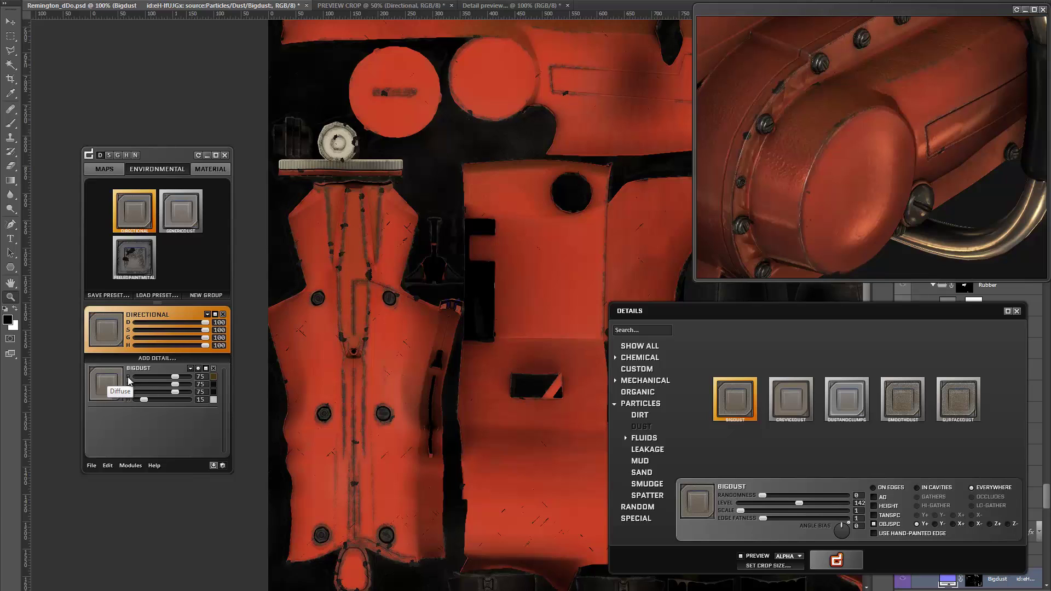
Step: Change BigDust's diffuse colour to the greyish brown 9a8276
{"action": "left_click", "coordinate": [213, 377]}
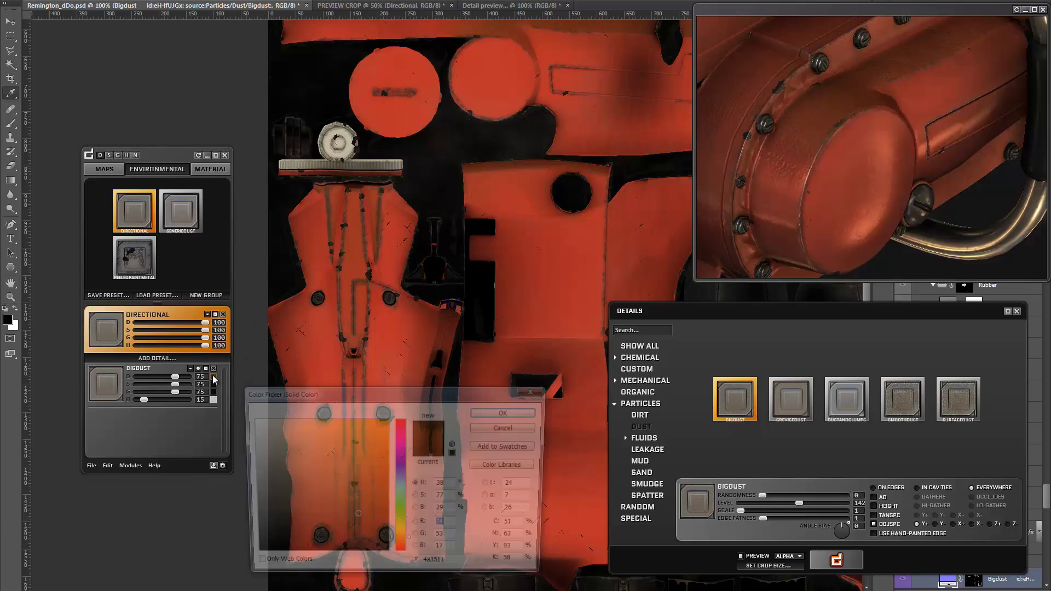
{"action": "left_click", "coordinate": [289, 484]}
{"action": "left_click_drag", "start_coordinate": [274, 479], "coordinate": [285, 475]}
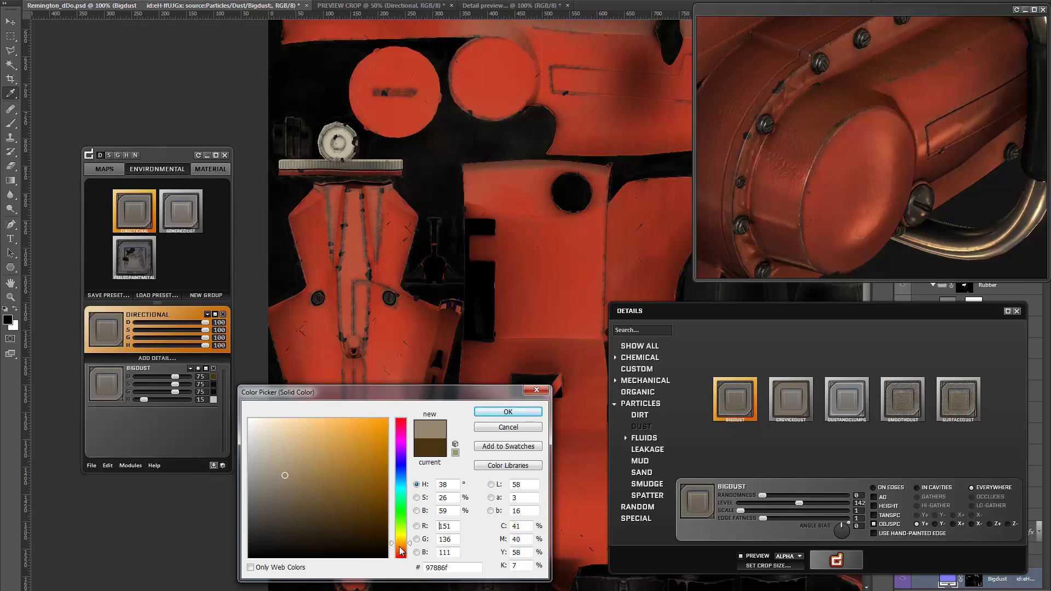
{"action": "left_click", "coordinate": [404, 550]}
{"action": "left_click", "coordinate": [297, 464]}
{"action": "mouse_move", "coordinate": [297, 465]}
{"action": "left_mouse_down"}
{"action": "mouse_move", "coordinate": [310, 463]}
{"action": "mouse_move", "coordinate": [280, 458]}
{"action": "mouse_move", "coordinate": [280, 474]}
{"action": "left_mouse_up"}
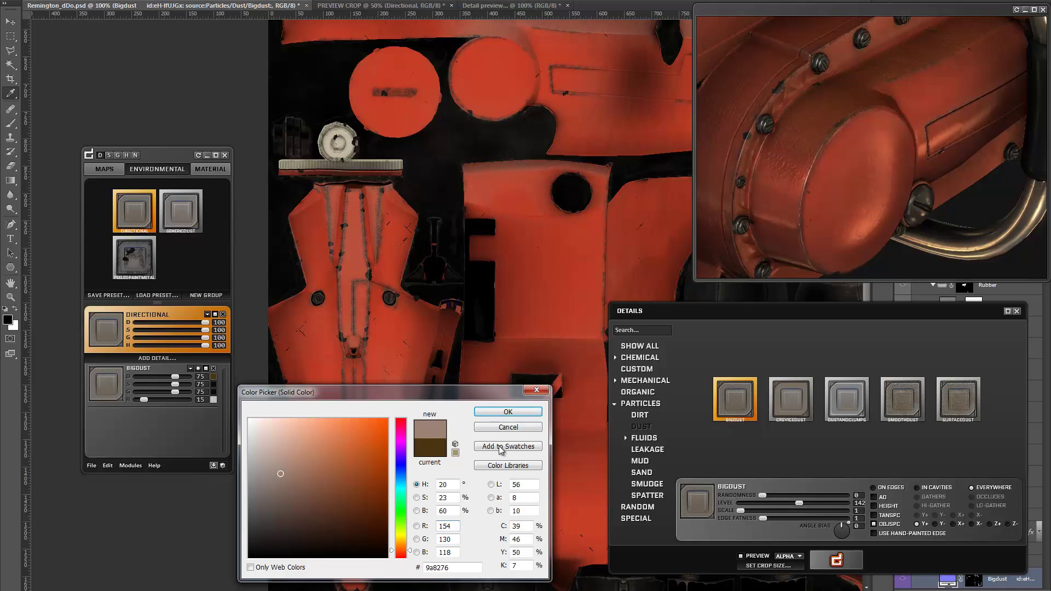
{"action": "left_click", "coordinate": [508, 411]}
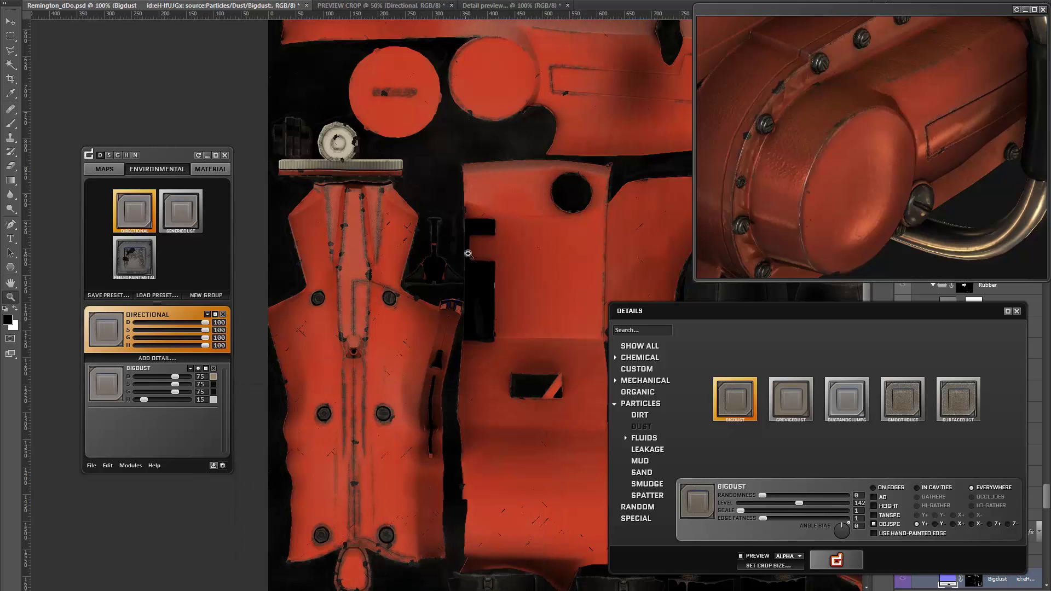
Step: Compare the orange panels and blue cover in the texture with the BigDust detail hidden and shown
{"action": "left_click_drag", "start_coordinate": [594, 82], "coordinate": [446, 362]}
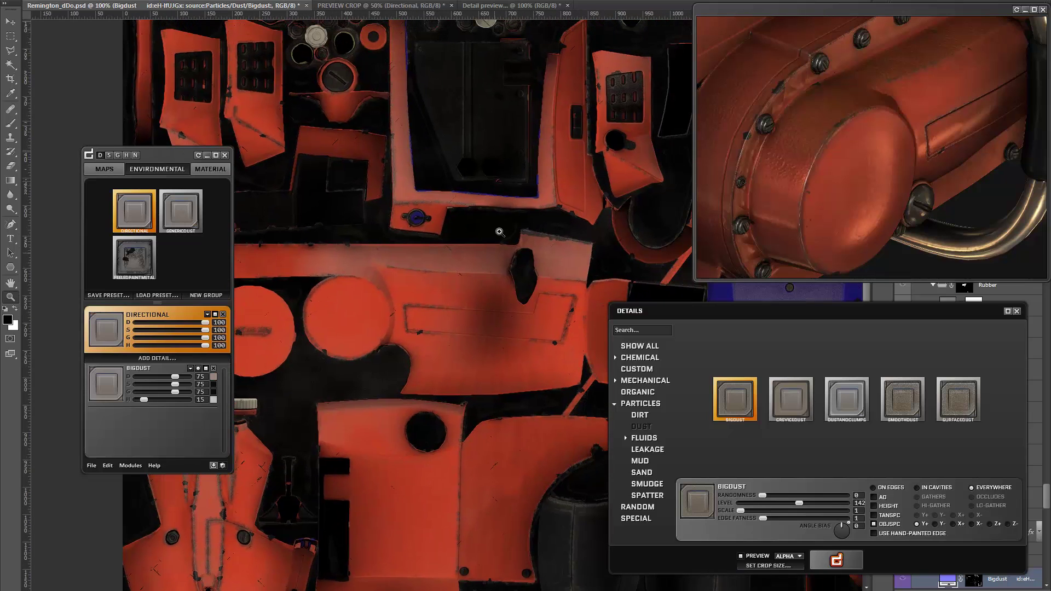
{"action": "key", "text": "ctrl+minus"}
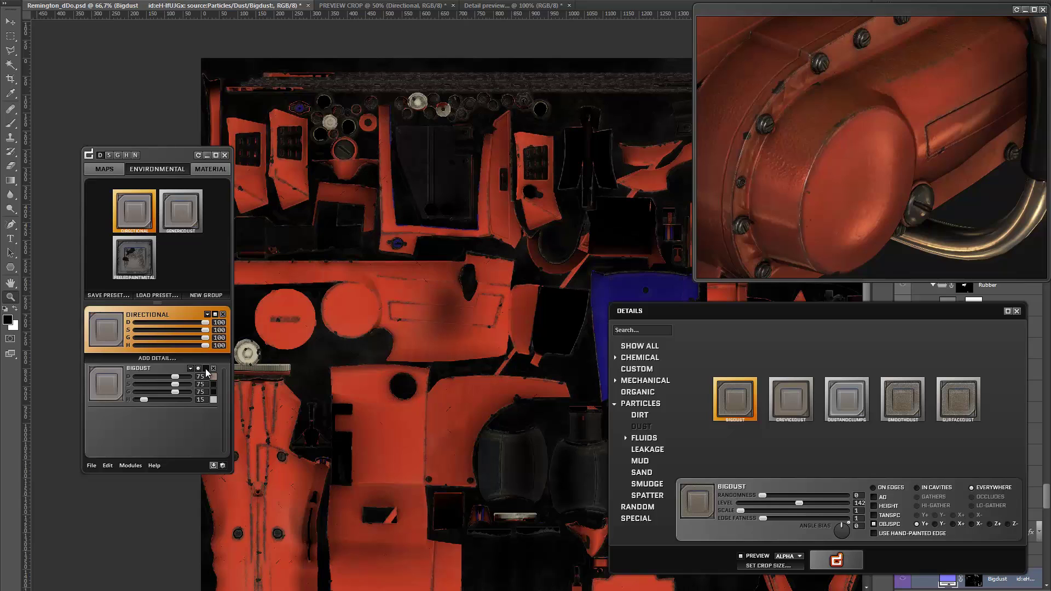
{"action": "left_click", "coordinate": [206, 368]}
{"action": "scroll", "coordinate": [549, 259], "scroll_direction": "down", "scroll_amount": 4}
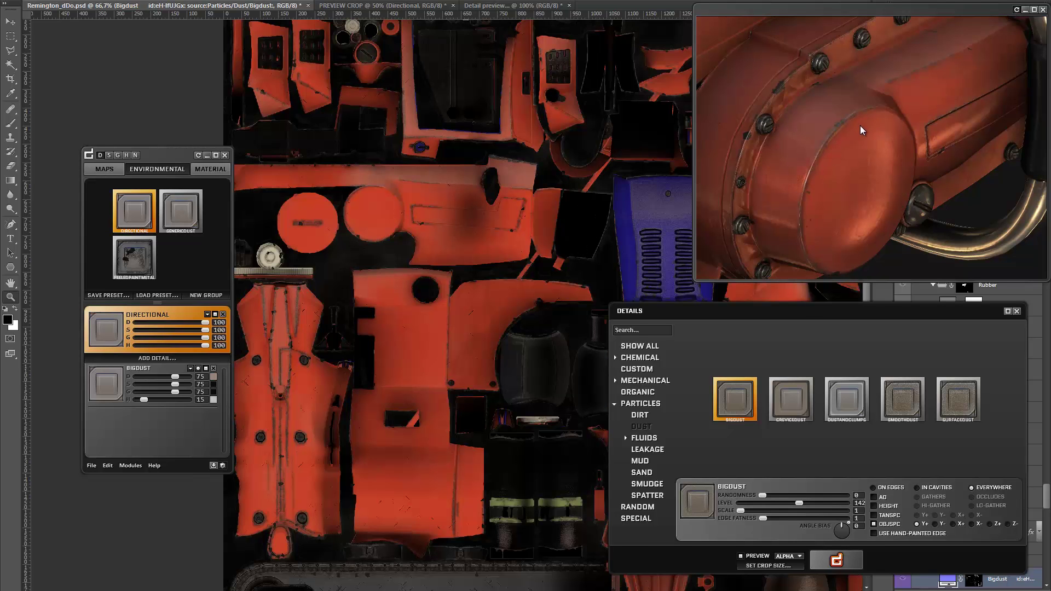
Step: Inspect the recoloured dust on the 3D chainsaw, from the round side cover out to the whole body
{"action": "scroll", "coordinate": [845, 132], "scroll_direction": "down", "scroll_amount": 5}
{"action": "left_click_drag", "start_coordinate": [794, 117], "coordinate": [889, 179]}
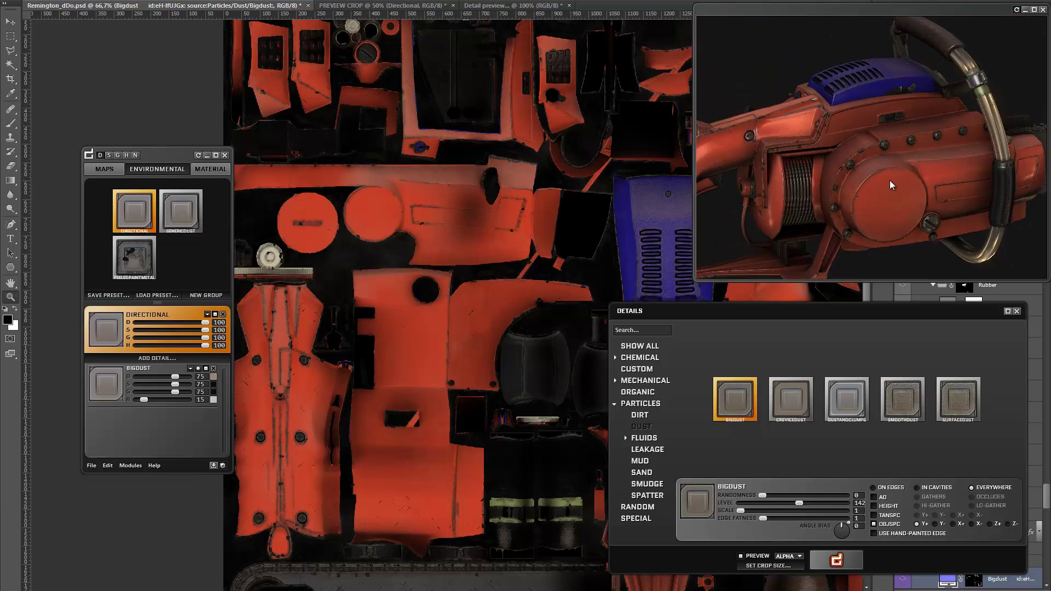
{"action": "scroll", "coordinate": [890, 179], "scroll_direction": "up", "scroll_amount": 5}
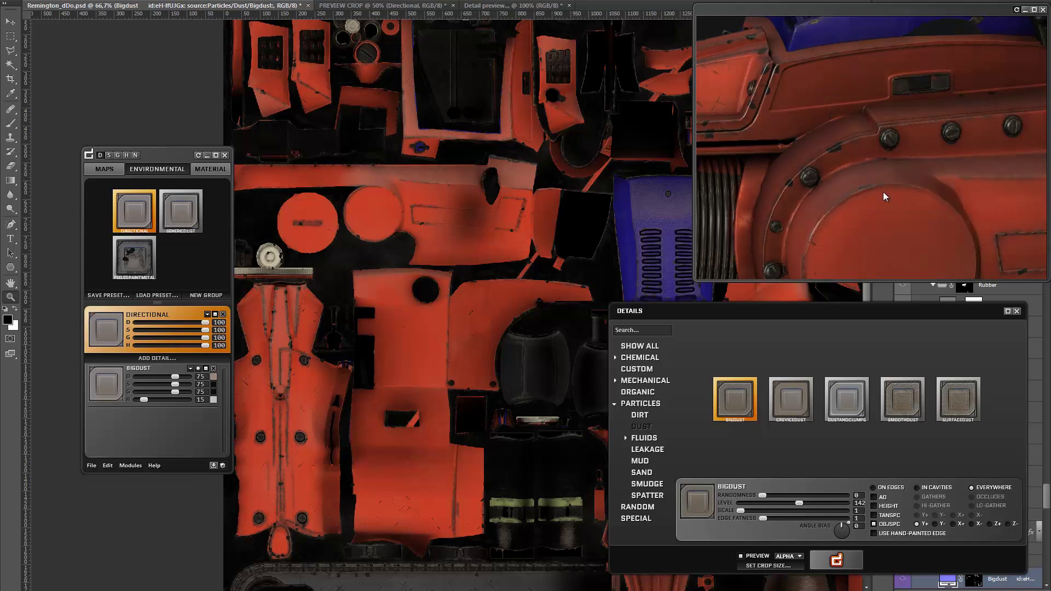
{"action": "scroll", "coordinate": [883, 192], "scroll_direction": "down", "scroll_amount": 5}
{"action": "scroll", "coordinate": [846, 145], "scroll_direction": "up", "scroll_amount": 3}
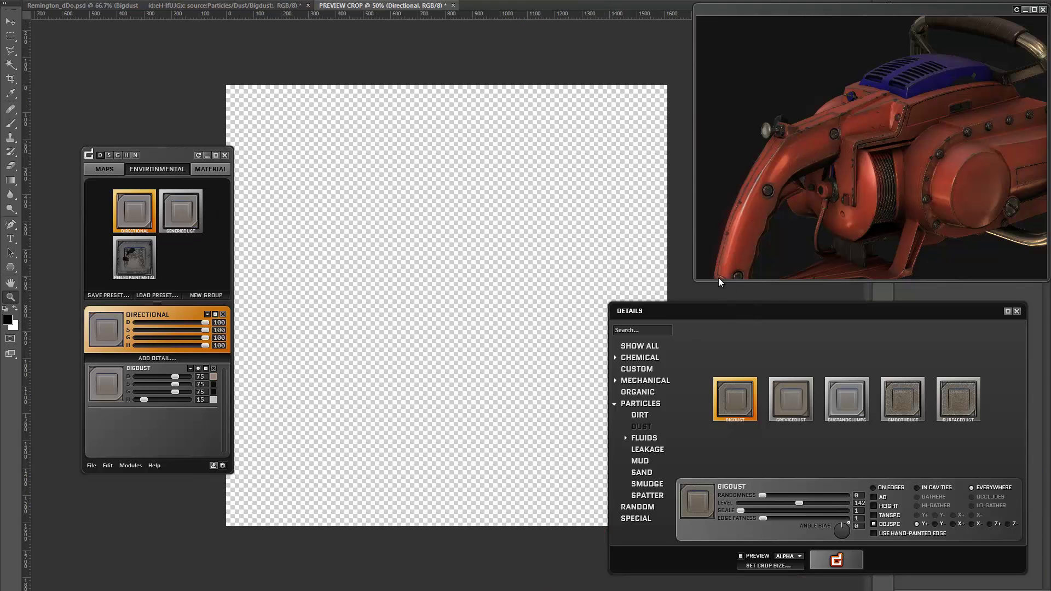
Step: Find the Miscoloration detail by searching all details for Misc and turn on its preview
{"action": "left_click", "coordinate": [640, 346]}
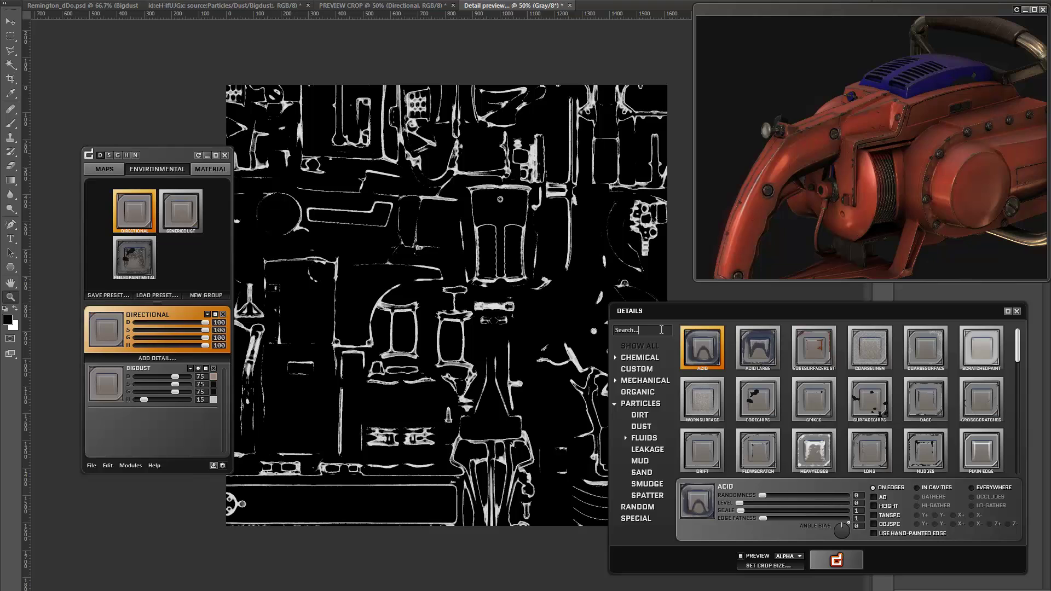
{"action": "type", "text": "Misc"}
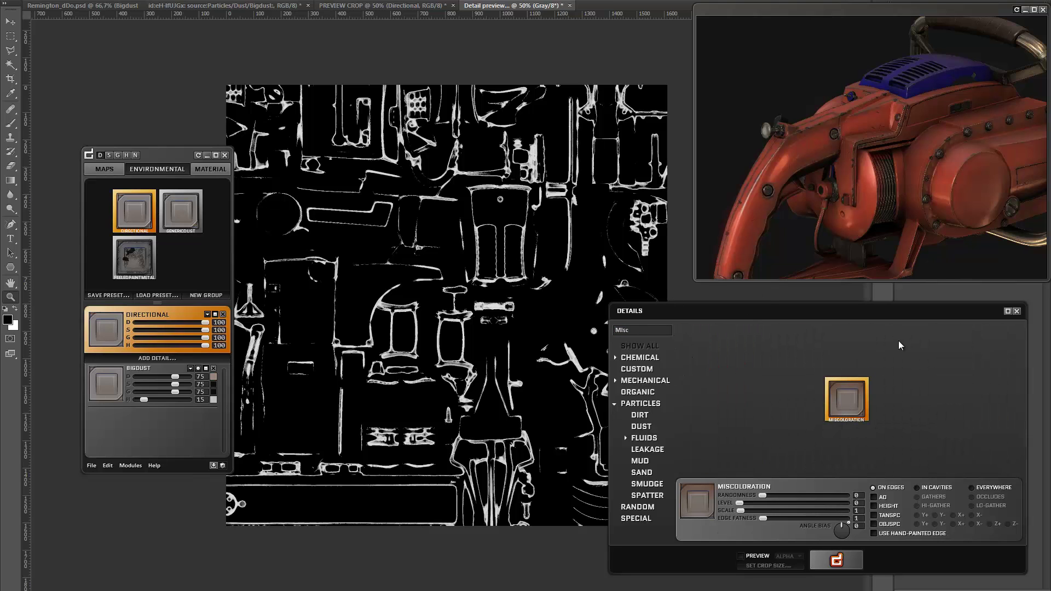
{"action": "left_click", "coordinate": [743, 557]}
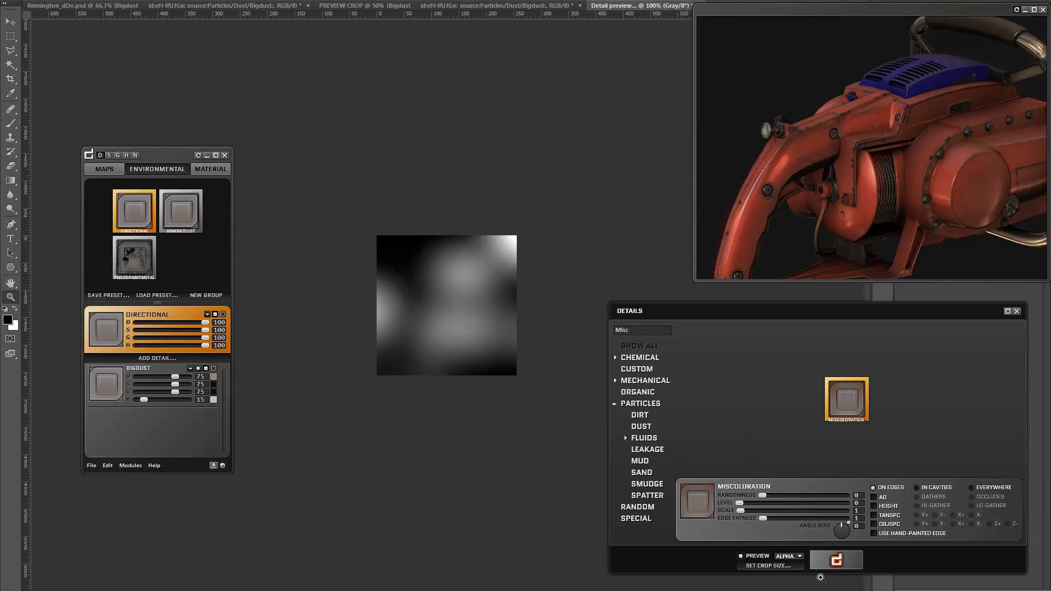
Step: Set the preview crop to a square about 1600 px wide over the lower-left part of the texture
{"action": "left_click", "coordinate": [783, 564]}
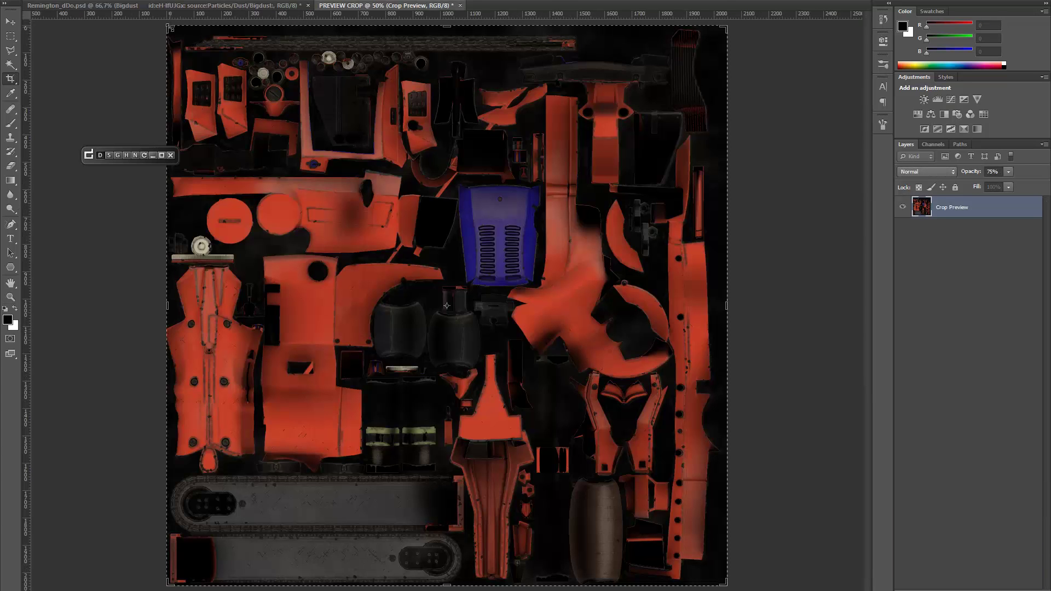
{"action": "left_click_drag", "start_coordinate": [170, 27], "coordinate": [241, 61]}
{"action": "left_click_drag", "start_coordinate": [315, 299], "coordinate": [367, 254]}
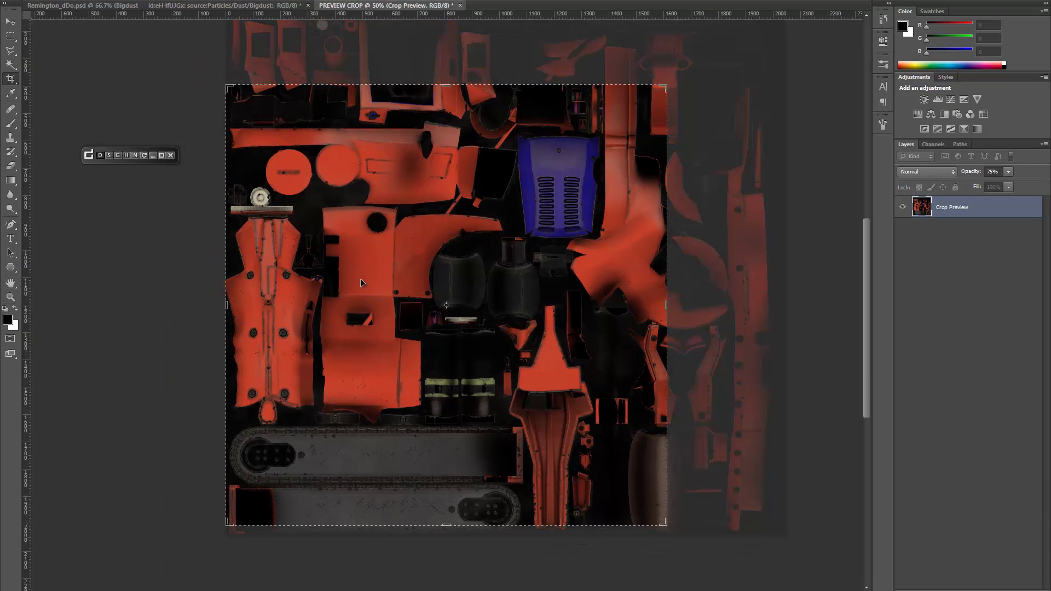
{"action": "key", "text": "Return"}
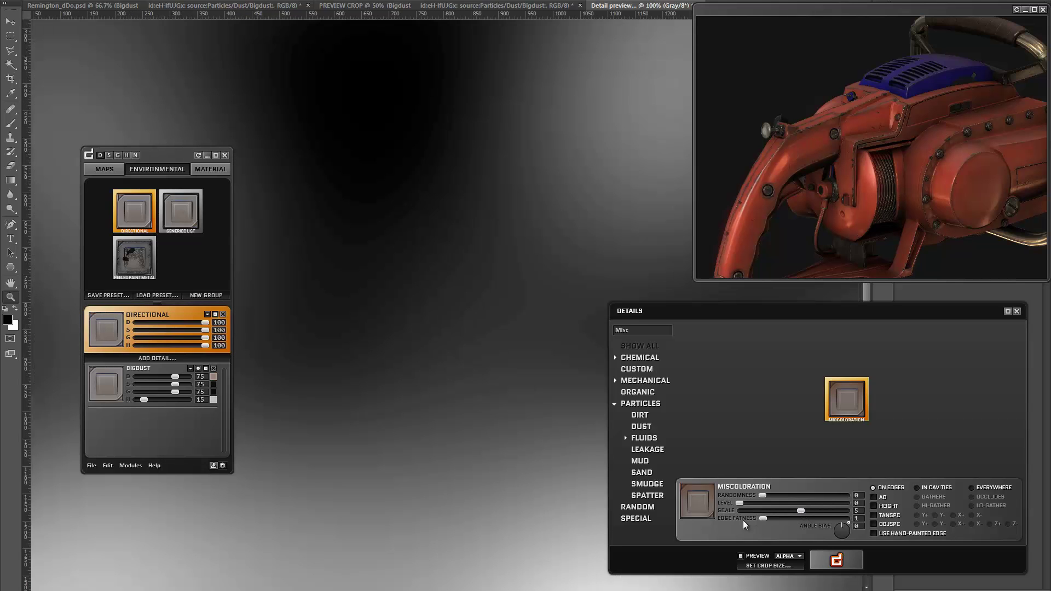
Step: Add Miscoloration to the Directional group with Level 93, Scale 5 and an object-space mask facing Y+, and close the details
{"action": "left_click_drag", "start_coordinate": [740, 504], "coordinate": [778, 503]}
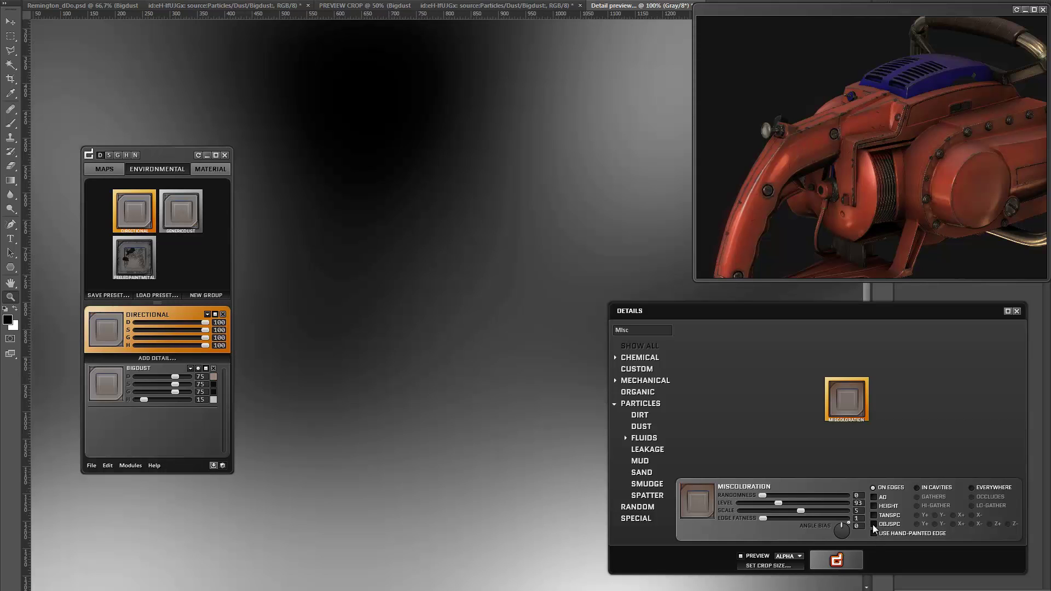
{"action": "left_click", "coordinate": [874, 524]}
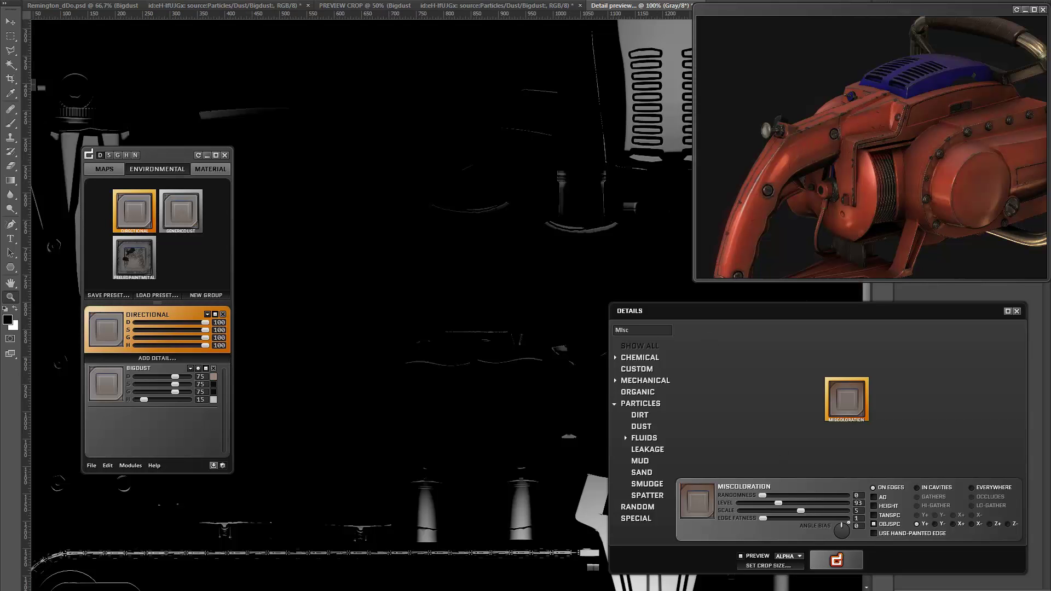
{"action": "key", "text": "ctrl+minus"}
{"action": "left_click_drag", "start_coordinate": [378, 240], "coordinate": [427, 391]}
{"action": "left_click_drag", "start_coordinate": [360, 269], "coordinate": [436, 392]}
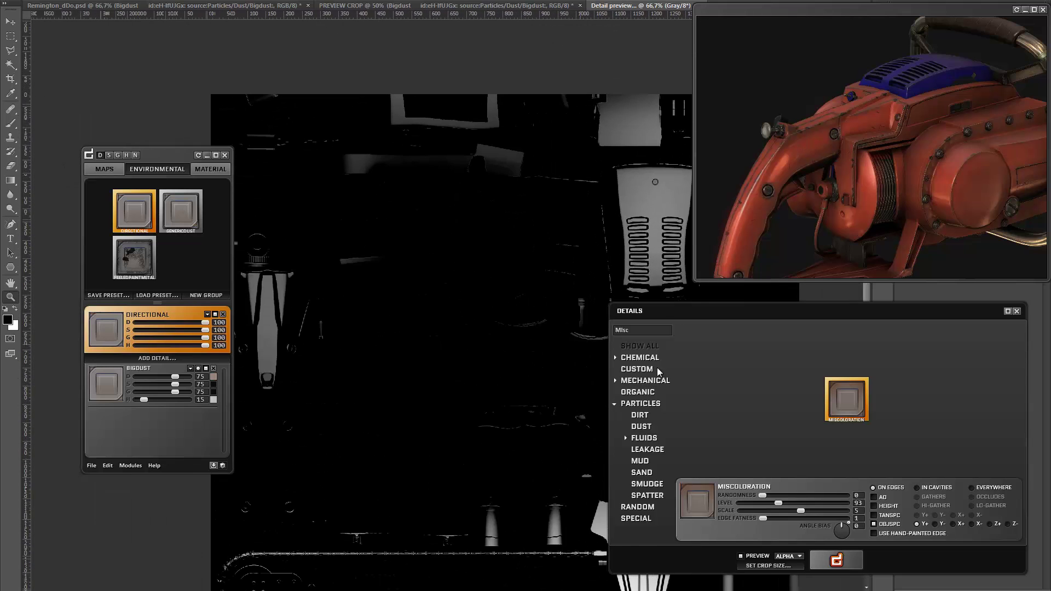
{"action": "left_click", "coordinate": [839, 553]}
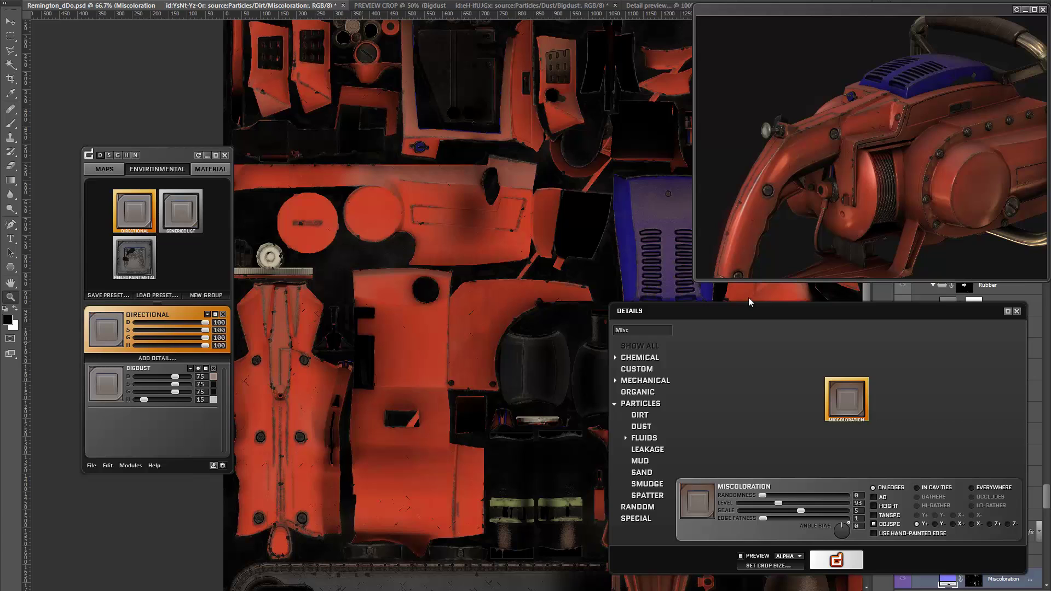
{"action": "left_click", "coordinate": [1016, 312]}
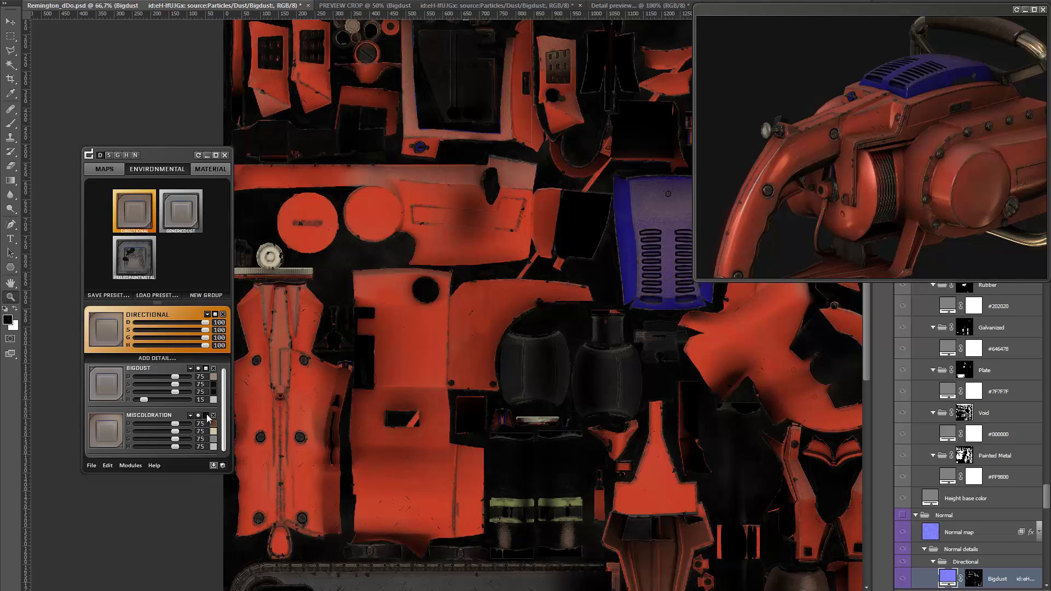
Step: Change Miscoloration's diffuse colour to the light red e3654d
{"action": "left_click", "coordinate": [285, 330]}
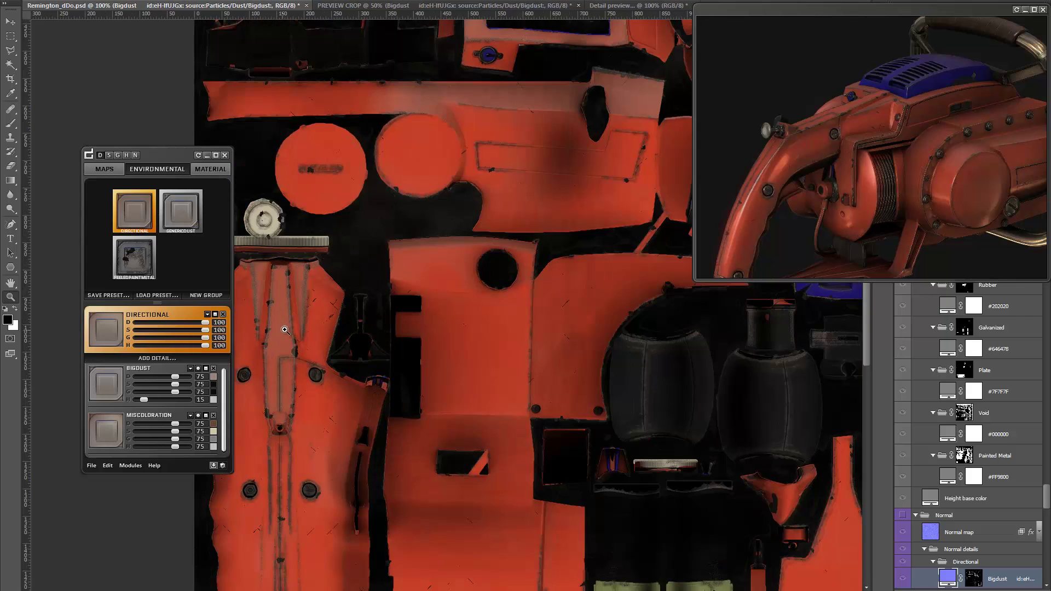
{"action": "scroll", "coordinate": [284, 330], "scroll_direction": "up", "scroll_amount": 2}
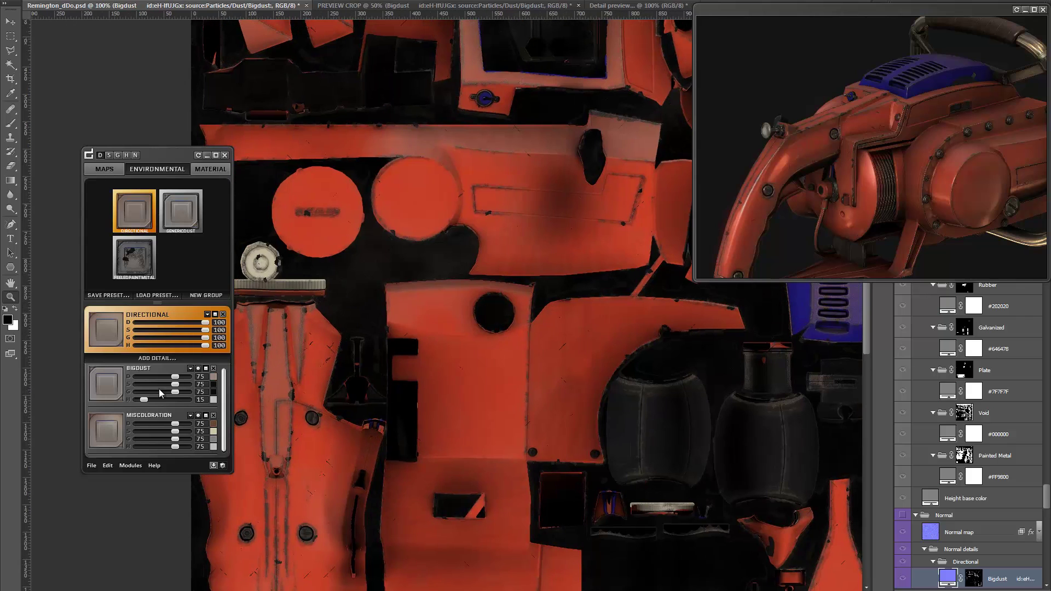
{"action": "left_click", "coordinate": [213, 426]}
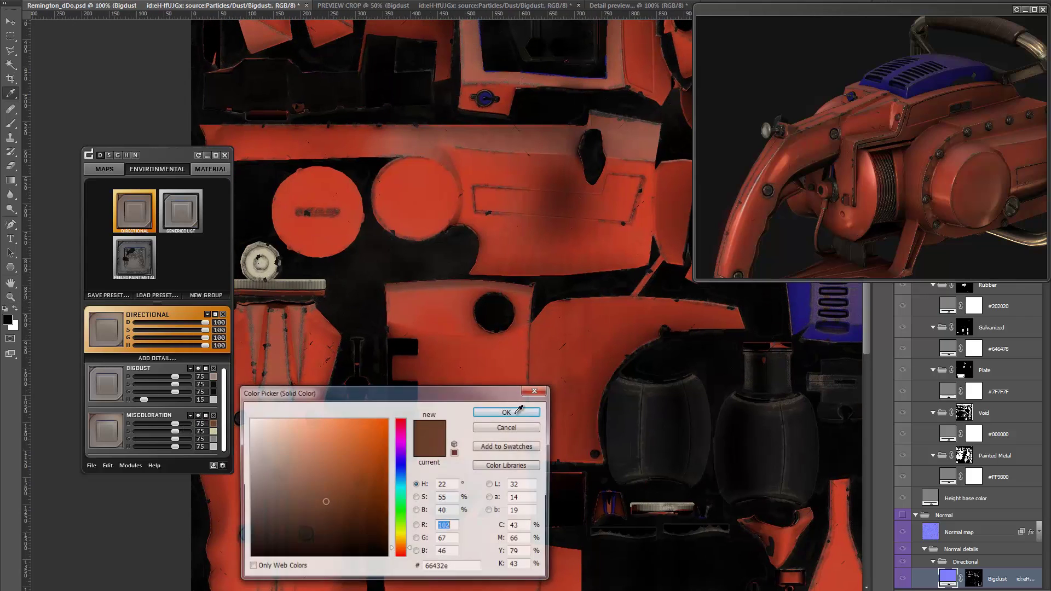
{"action": "left_click", "coordinate": [309, 449]}
{"action": "left_click_drag", "start_coordinate": [392, 392], "coordinate": [625, 360]}
{"action": "left_click", "coordinate": [633, 523]}
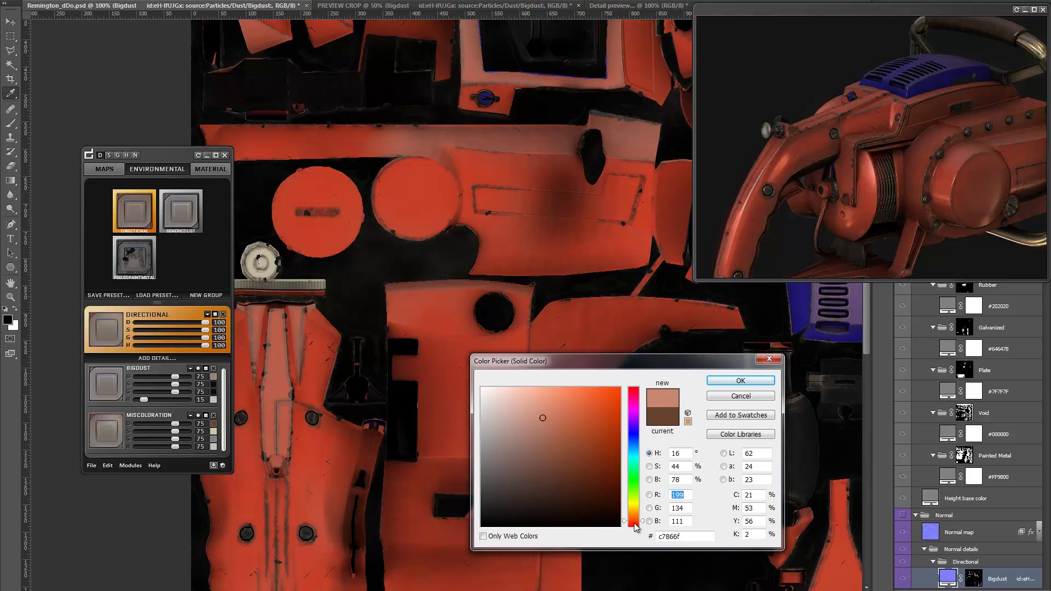
{"action": "left_click_drag", "start_coordinate": [556, 399], "coordinate": [573, 403]}
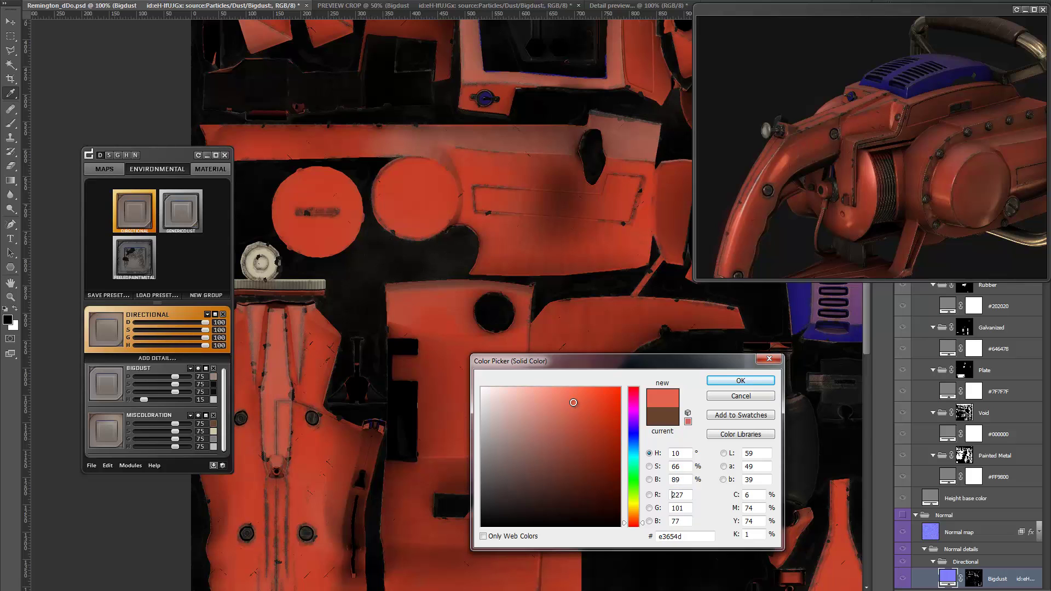
{"action": "left_click", "coordinate": [732, 381]}
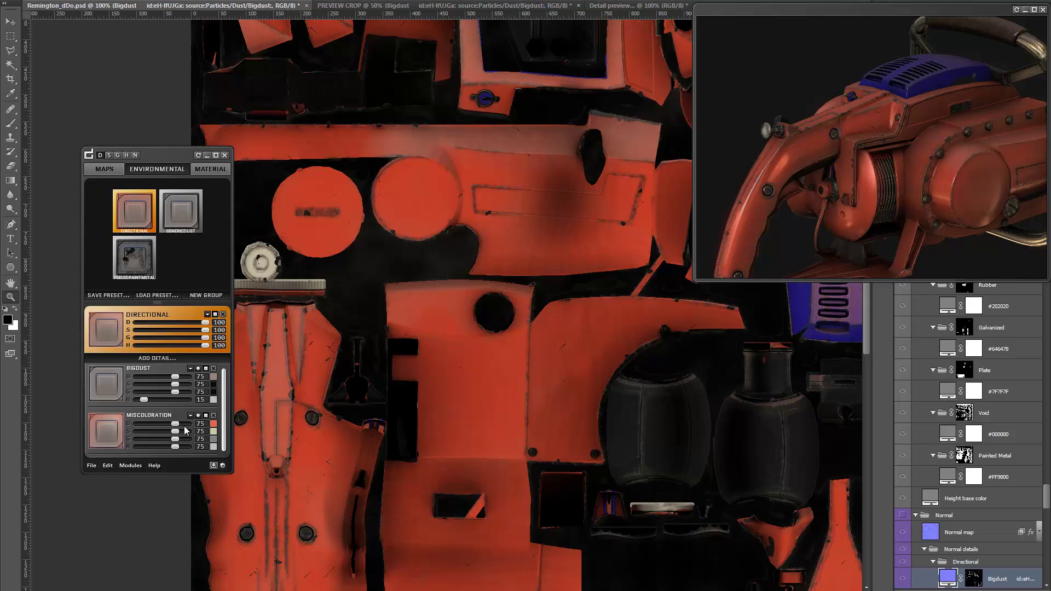
Step: Set Miscoloration's diffuse, specular and gloss intensity to 50 and its height to 0, and check the orange and blue panels
{"action": "left_click_drag", "start_coordinate": [176, 424], "coordinate": [165, 425]}
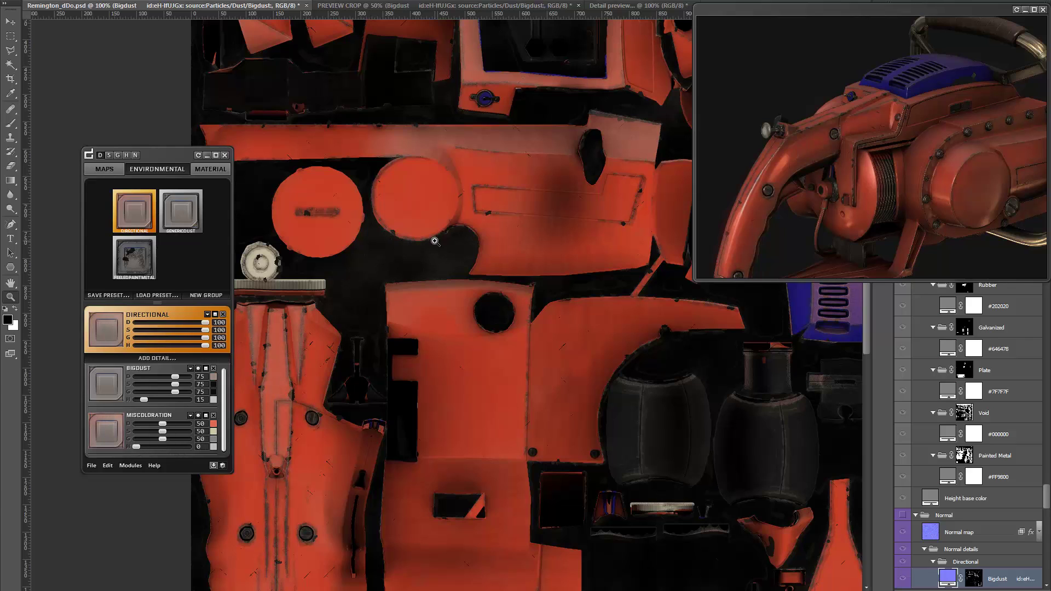
{"action": "left_click_drag", "start_coordinate": [521, 183], "coordinate": [456, 218]}
{"action": "left_click", "coordinate": [501, 348], "text": "alt"}
{"action": "left_click_drag", "start_coordinate": [486, 367], "coordinate": [408, 309]}
{"action": "left_click_drag", "start_coordinate": [503, 251], "coordinate": [475, 290]}
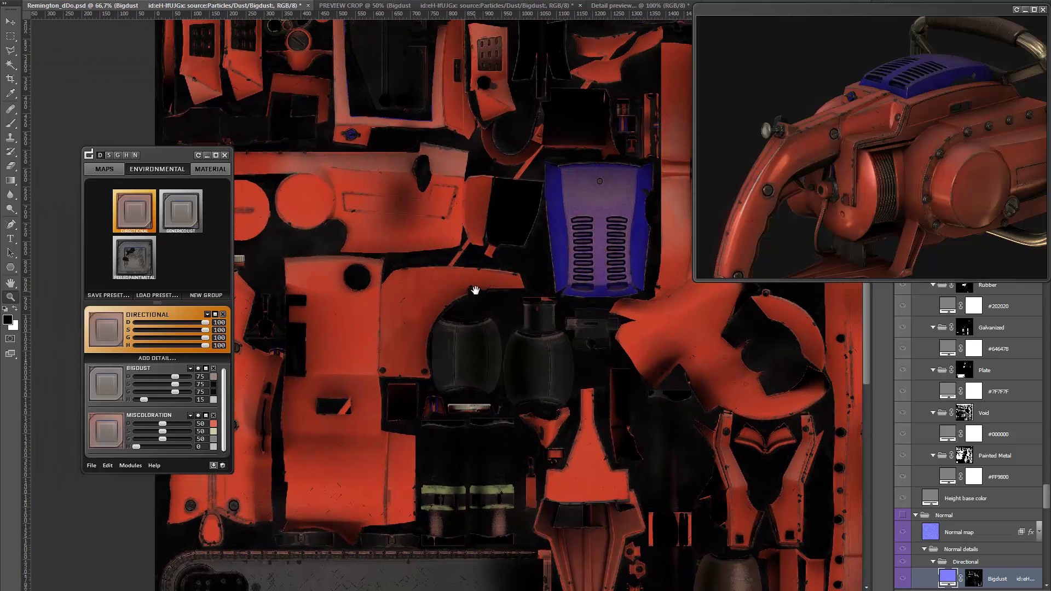
{"action": "mouse_move", "coordinate": [367, 305]}
{"action": "left_mouse_down"}
{"action": "mouse_move", "coordinate": [411, 219]}
{"action": "mouse_move", "coordinate": [382, 241]}
{"action": "mouse_move", "coordinate": [383, 309]}
{"action": "left_mouse_up"}
Step: Brighten the 3D chainsaw preview by raising the Sun light slightly and the diffuse and gloss strengths to maximum
{"action": "left_click_drag", "start_coordinate": [883, 98], "coordinate": [869, 178]}
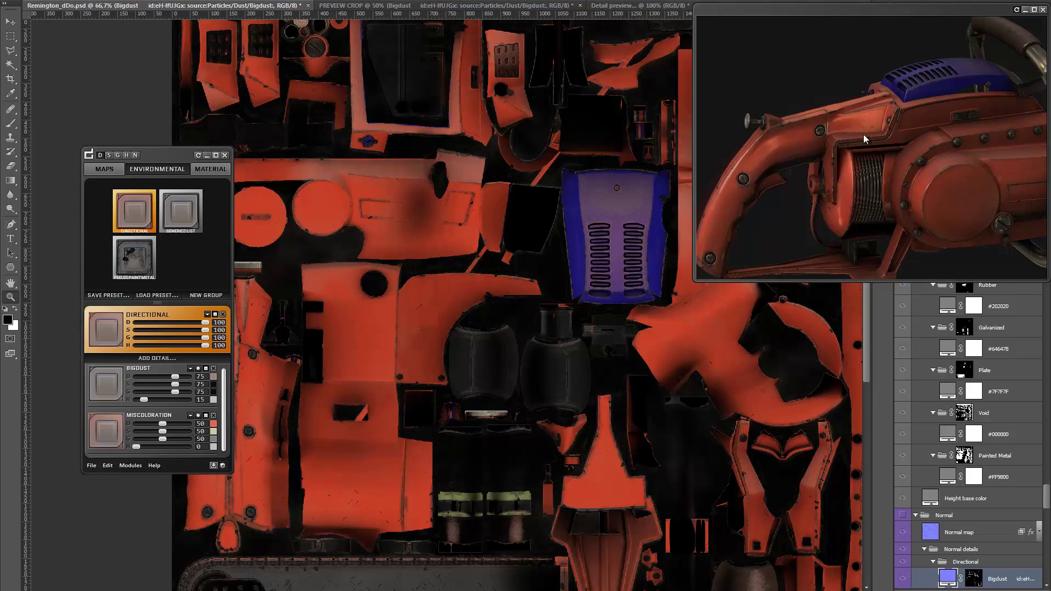
{"action": "left_click_drag", "start_coordinate": [881, 159], "coordinate": [906, 107]}
{"action": "scroll", "coordinate": [920, 140], "scroll_direction": "up", "scroll_amount": 5}
{"action": "scroll", "coordinate": [915, 142], "scroll_direction": "down", "scroll_amount": 3}
{"action": "mouse_move", "coordinate": [891, 99]}
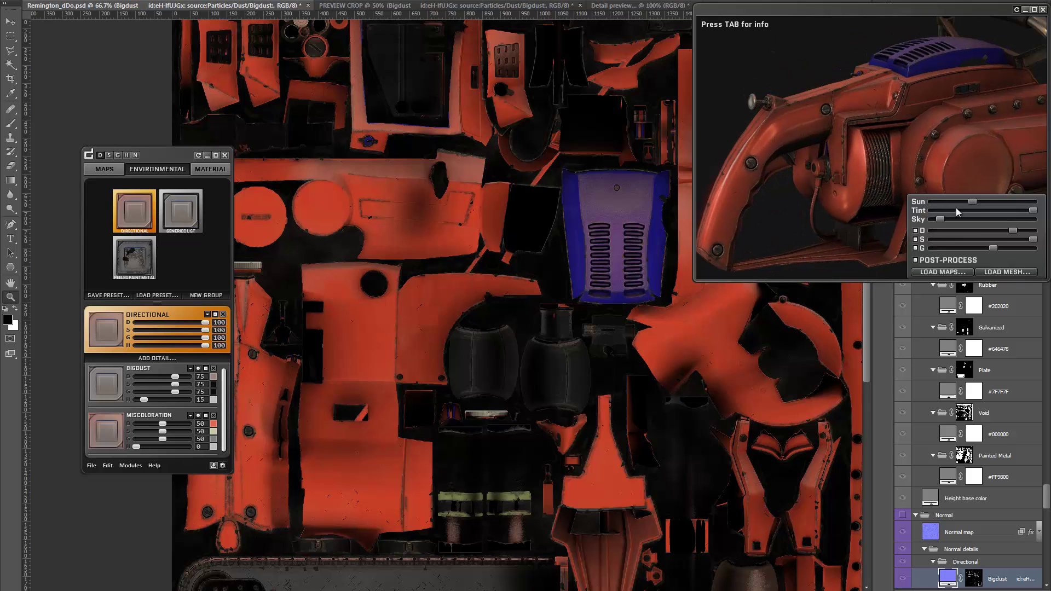
{"action": "left_click_drag", "start_coordinate": [978, 204], "coordinate": [985, 204]}
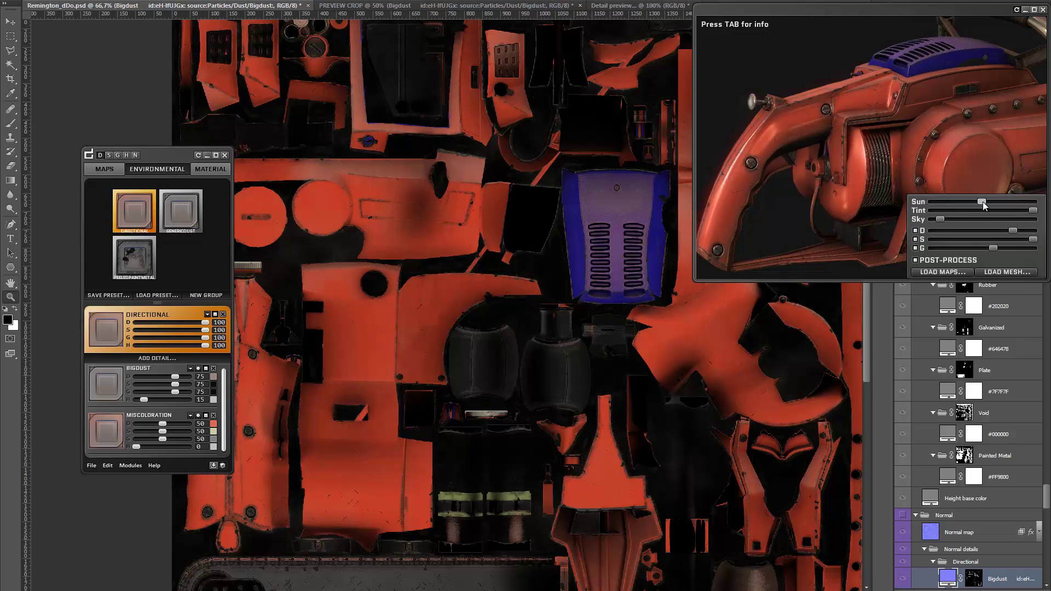
{"action": "mouse_move", "coordinate": [1026, 232]}
{"action": "left_mouse_down"}
{"action": "mouse_move", "coordinate": [1040, 236]}
{"action": "mouse_move", "coordinate": [1024, 248]}
{"action": "mouse_move", "coordinate": [1035, 249]}
{"action": "left_mouse_up"}
{"action": "left_click_drag", "start_coordinate": [908, 123], "coordinate": [816, 83]}
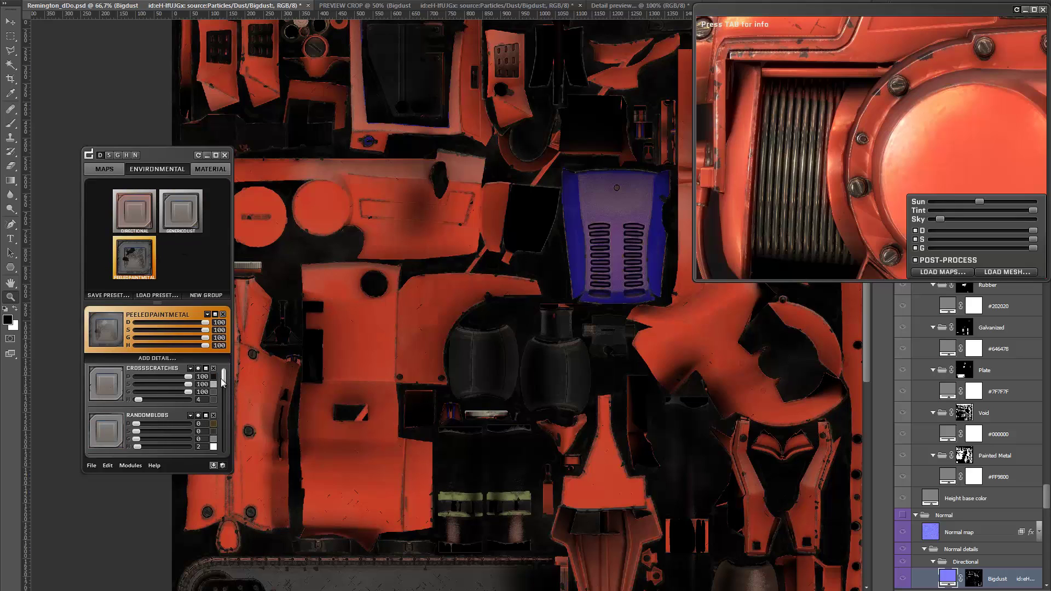
Step: Change the diffuse colour of EdgeChips in the PeeledPaintMetal group to the dark grey 2b2b2b
{"action": "left_click_drag", "start_coordinate": [224, 380], "coordinate": [225, 405]}
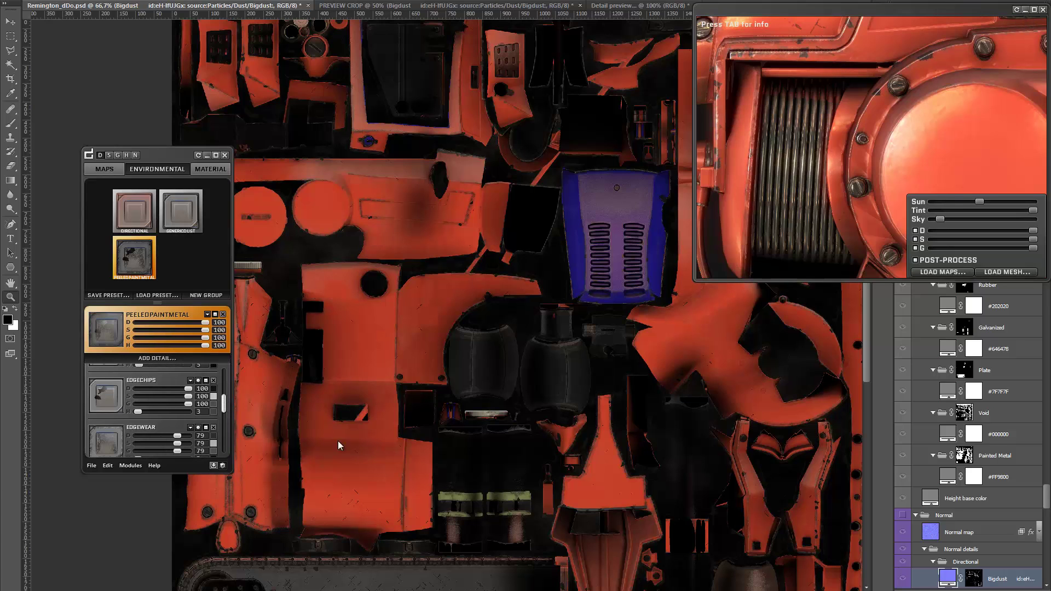
{"action": "left_click", "coordinate": [353, 354]}
{"action": "left_click_drag", "start_coordinate": [328, 397], "coordinate": [606, 365]}
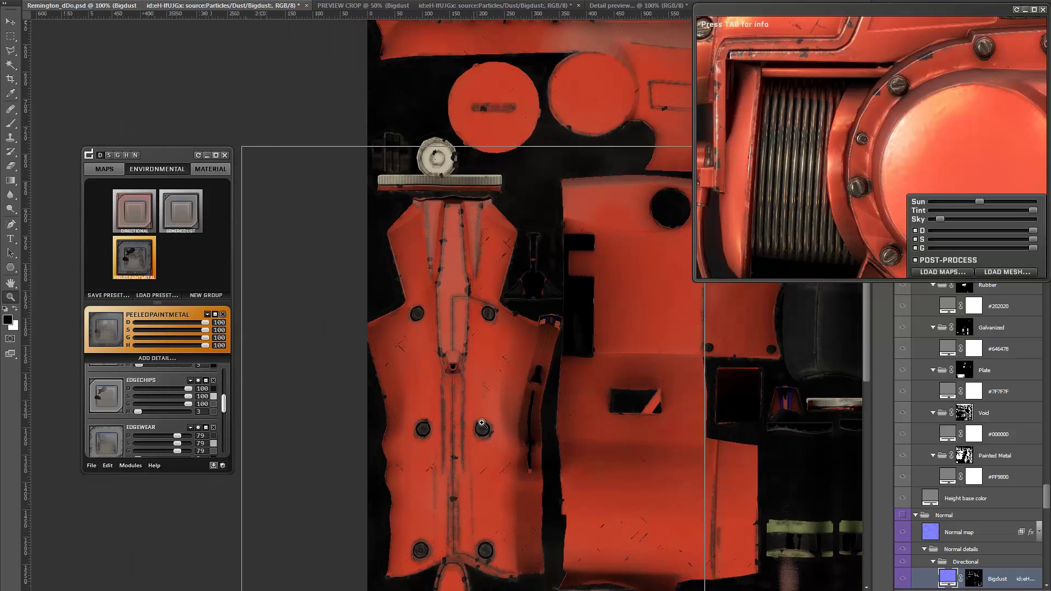
{"action": "double_click", "coordinate": [477, 400]}
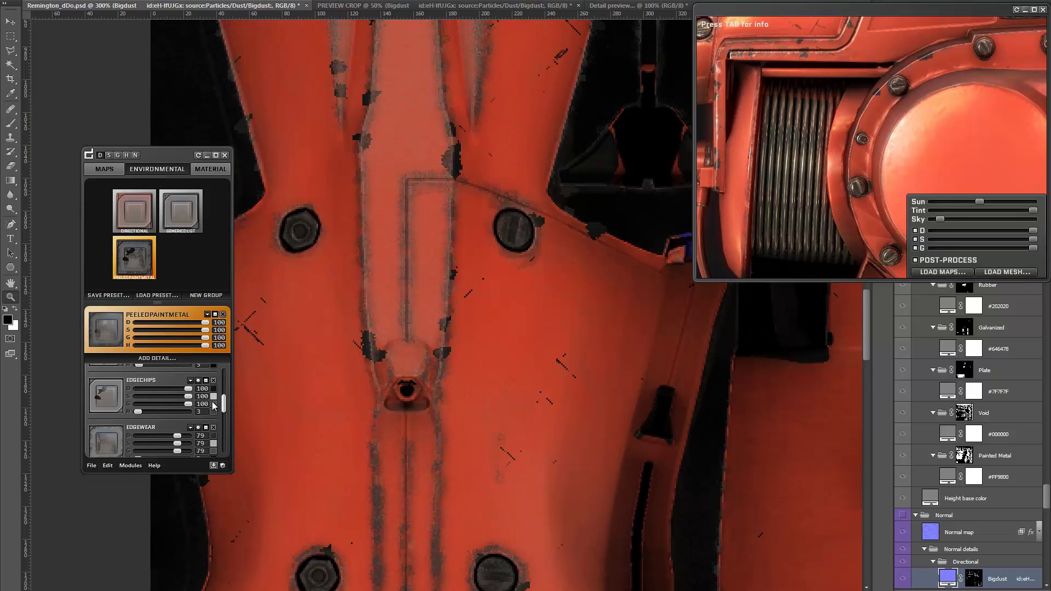
{"action": "left_click", "coordinate": [214, 395]}
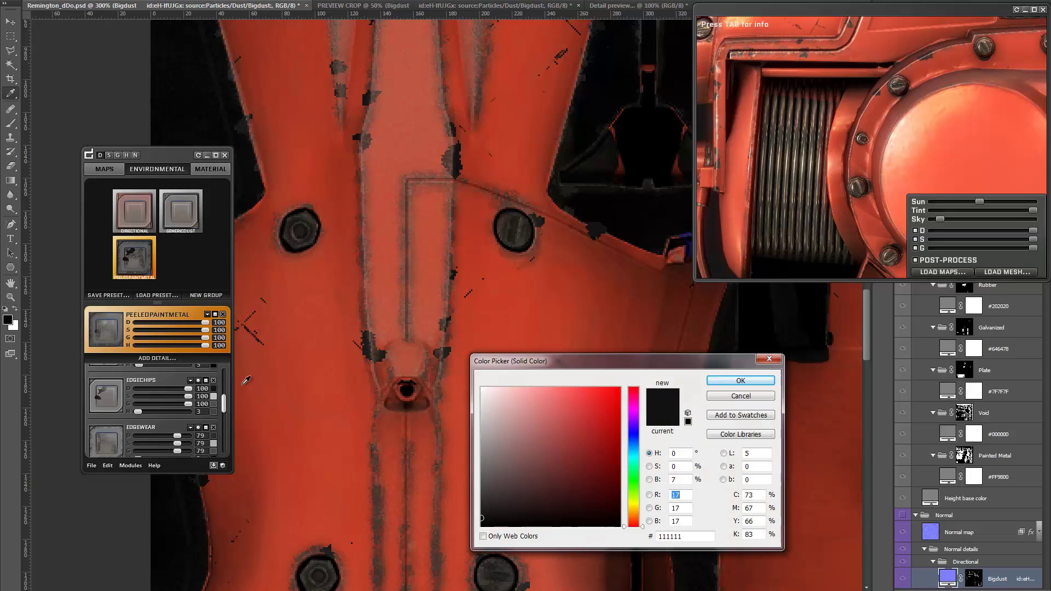
{"action": "mouse_move", "coordinate": [485, 499]}
{"action": "left_mouse_down"}
{"action": "mouse_move", "coordinate": [461, 507]}
{"action": "mouse_move", "coordinate": [472, 505]}
{"action": "left_mouse_up"}
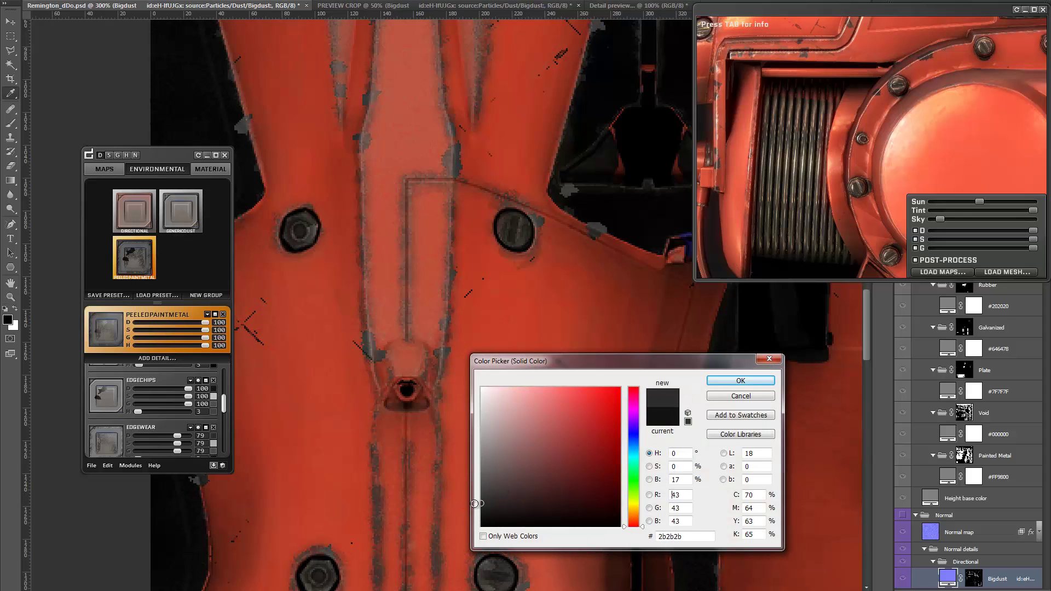
{"action": "key", "text": "Return"}
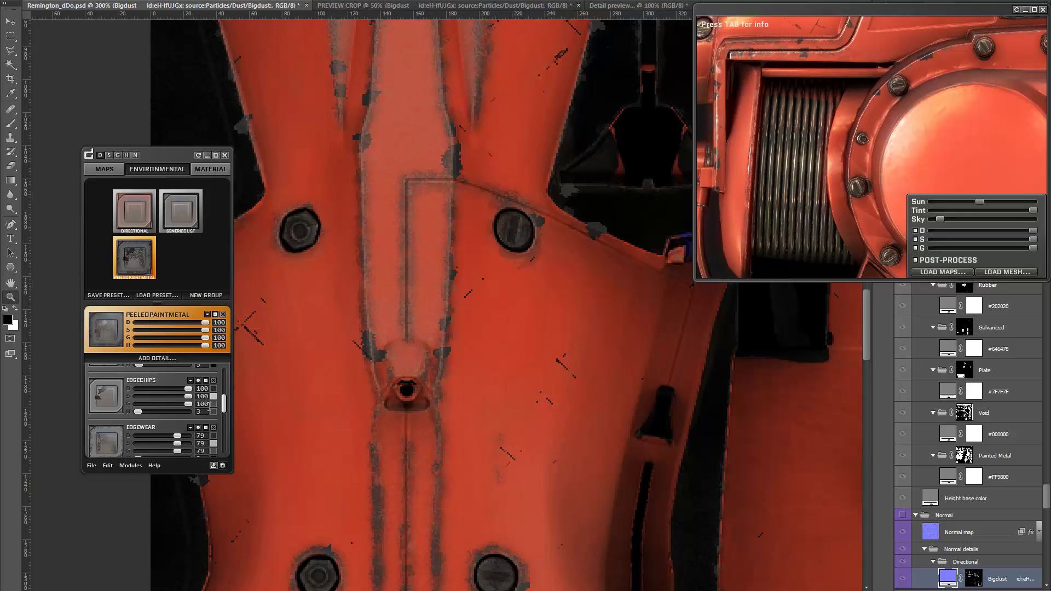
Step: Set EdgeChips' specular colour to the light grey e5e5e5 and its gloss colour to a dark grey, about 2e2b2b
{"action": "left_click", "coordinate": [214, 396]}
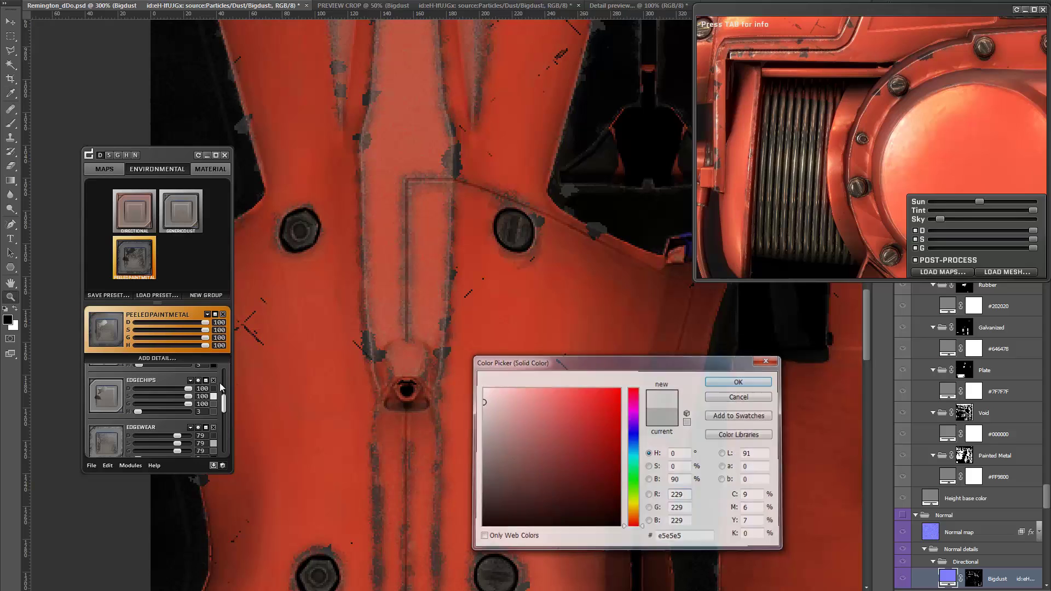
{"action": "left_click", "coordinate": [758, 380]}
{"action": "left_click", "coordinate": [214, 404]}
{"action": "left_click", "coordinate": [483, 499]}
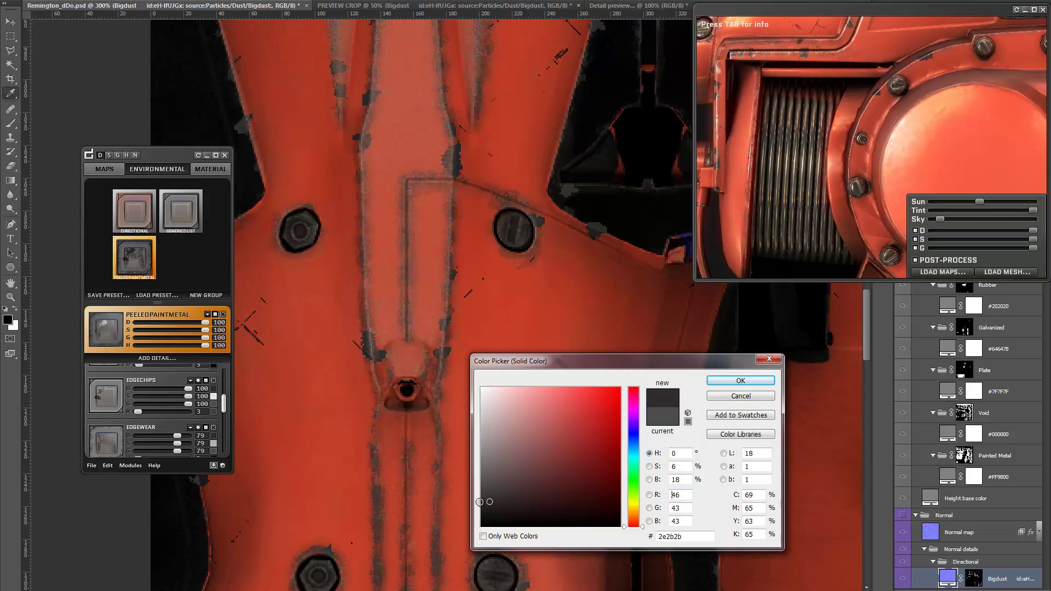
{"action": "key", "text": "Return"}
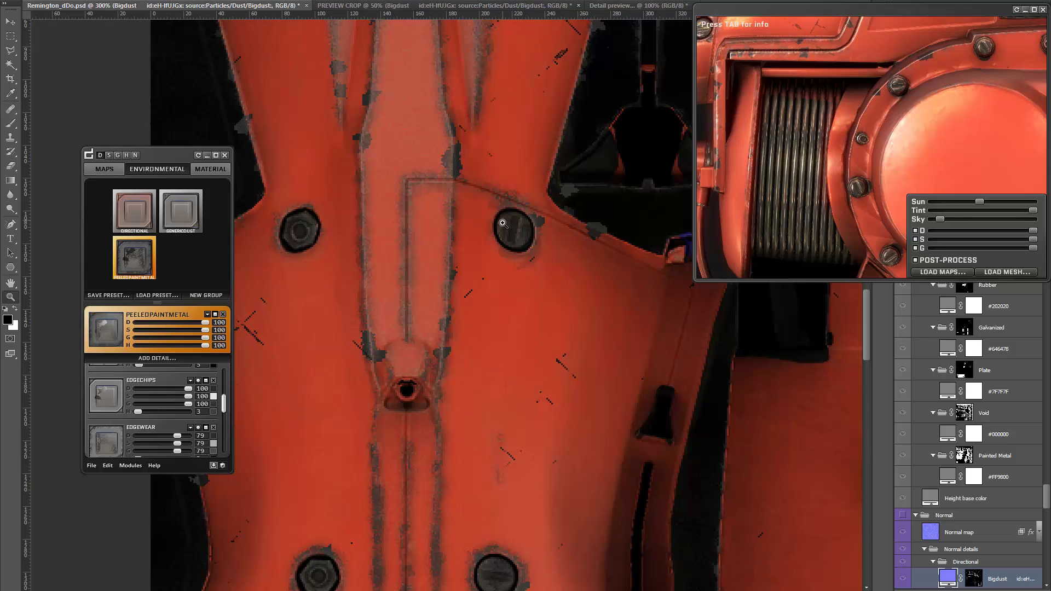
Step: Inspect the recoloured edge chips on the 3D chainsaw around the handle joint, coil and side cover
{"action": "left_click_drag", "start_coordinate": [882, 93], "coordinate": [928, 79]}
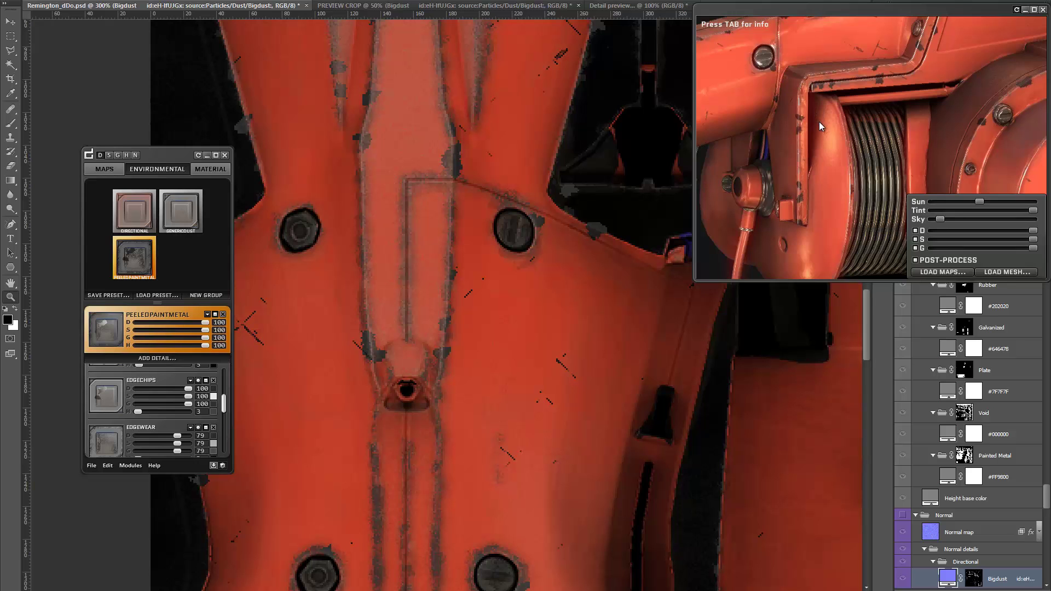
{"action": "scroll", "coordinate": [819, 121], "scroll_direction": "down", "scroll_amount": 5}
{"action": "scroll", "coordinate": [774, 104], "scroll_direction": "up", "scroll_amount": 5}
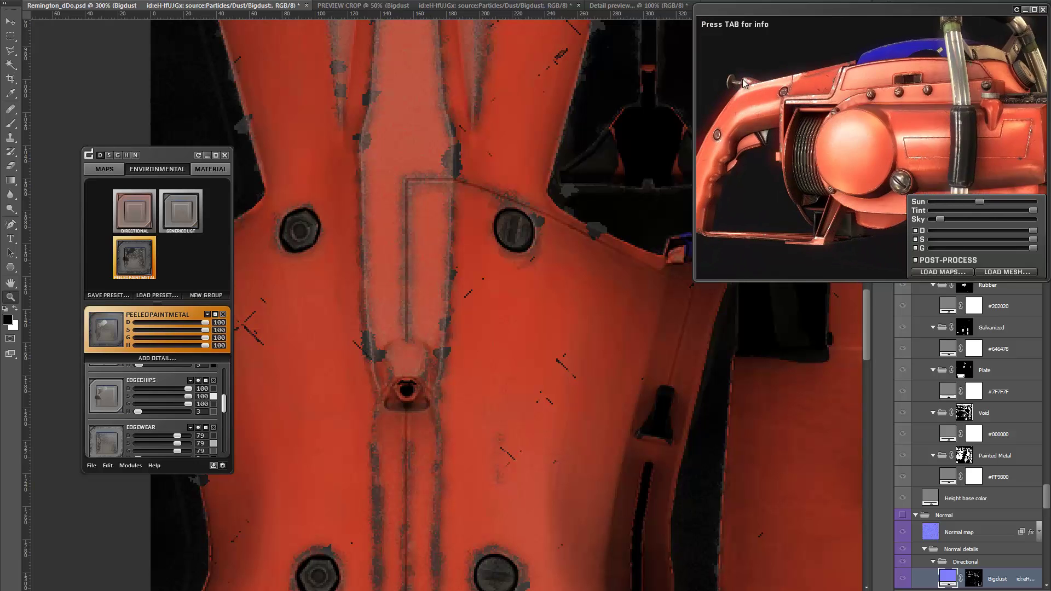
{"action": "scroll", "coordinate": [731, 89], "scroll_direction": "down", "scroll_amount": 4}
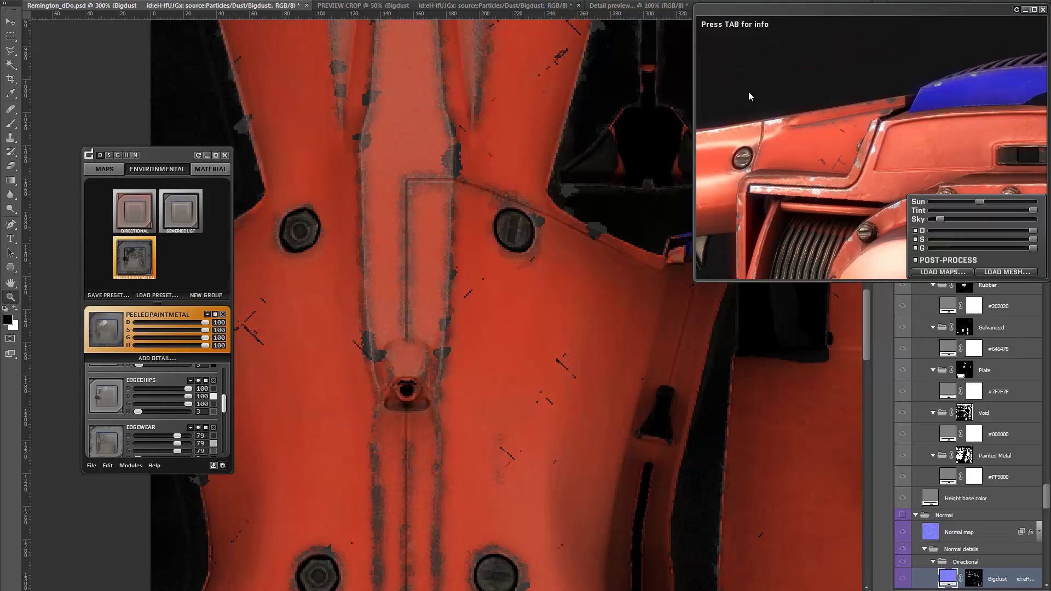
Step: Bring the whole rear half of the chainsaw into the 3D preview and switch from environmental details to material editing
{"action": "scroll", "coordinate": [749, 90], "scroll_direction": "up", "scroll_amount": 3}
{"action": "left_click_drag", "start_coordinate": [796, 87], "coordinate": [815, 107]}
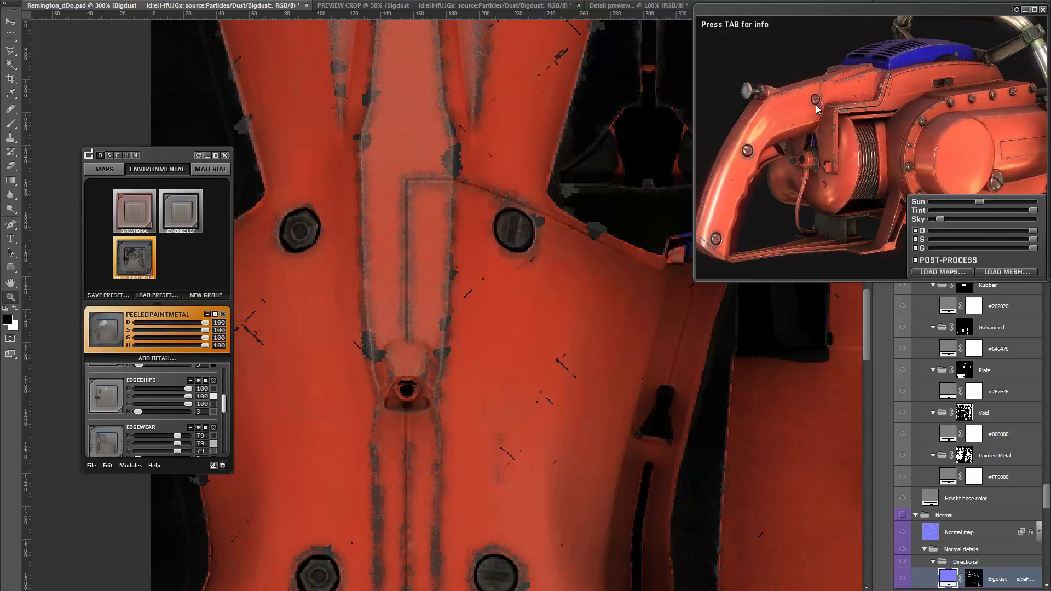
{"action": "left_click", "coordinate": [208, 173]}
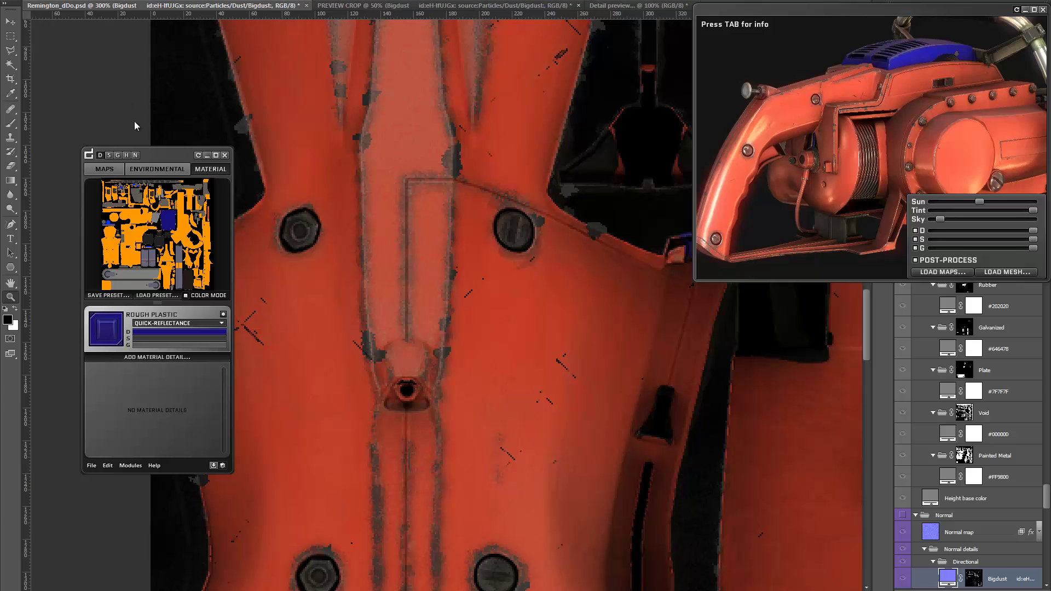
{"action": "left_click", "coordinate": [211, 169]}
{"action": "left_click", "coordinate": [104, 169]}
{"action": "left_click", "coordinate": [200, 170]}
{"action": "left_click", "coordinate": [206, 170]}
Step: Show the full texture sheet and select the Painted Metal material used on the red body parts
{"action": "left_click", "coordinate": [447, 356]}
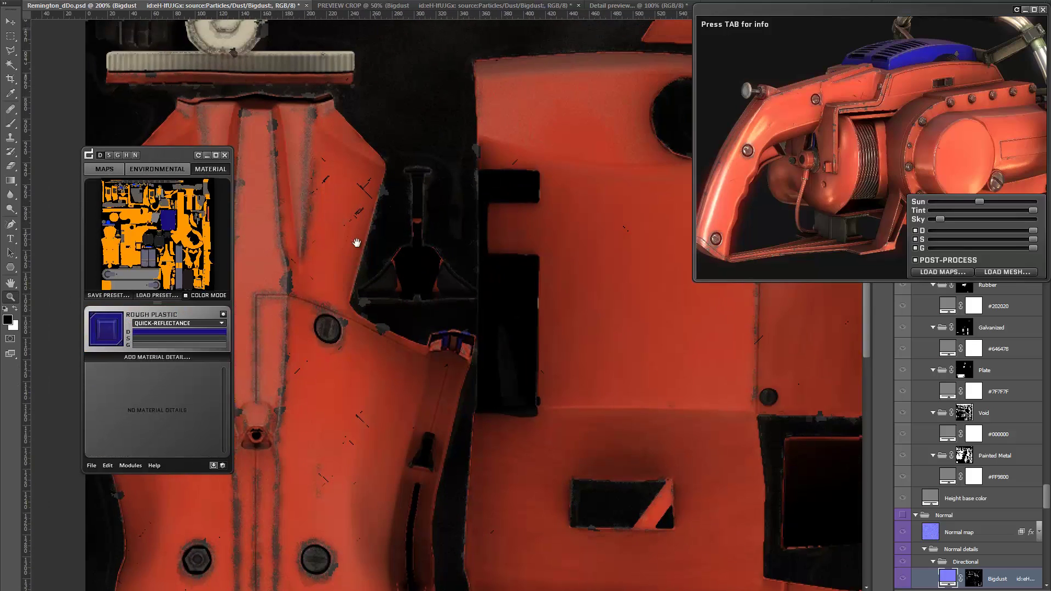
{"action": "left_click", "coordinate": [466, 195]}
{"action": "left_click", "coordinate": [472, 249]}
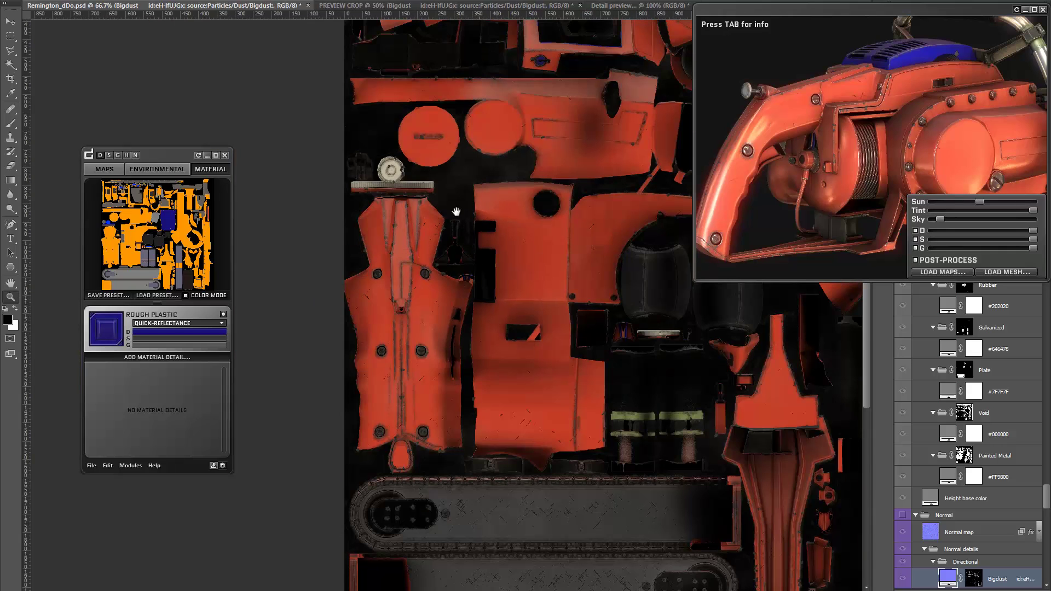
{"action": "left_click", "coordinate": [439, 225], "text": "alt"}
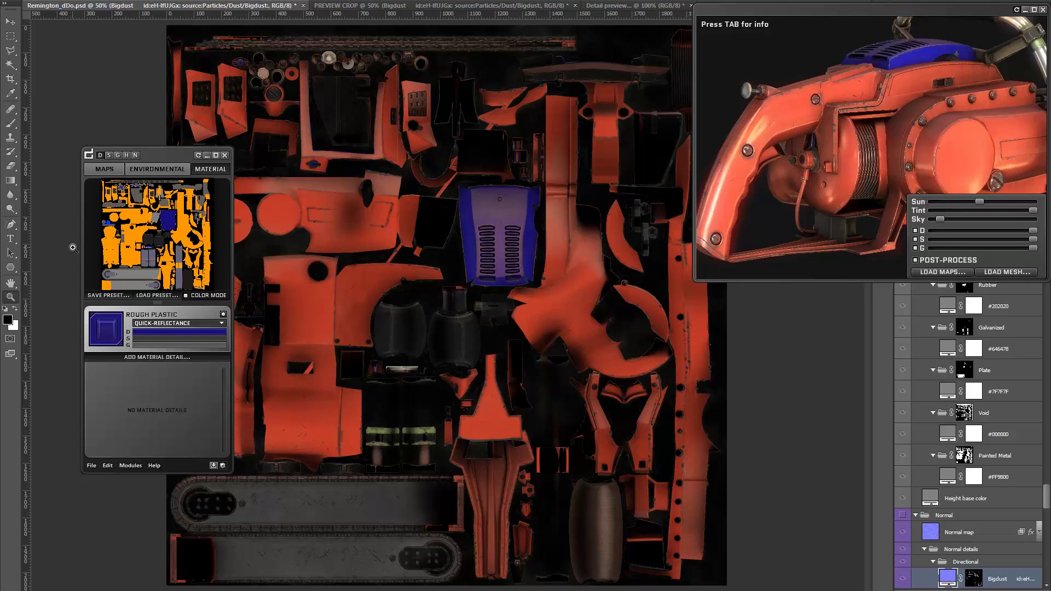
{"action": "left_click", "coordinate": [111, 262]}
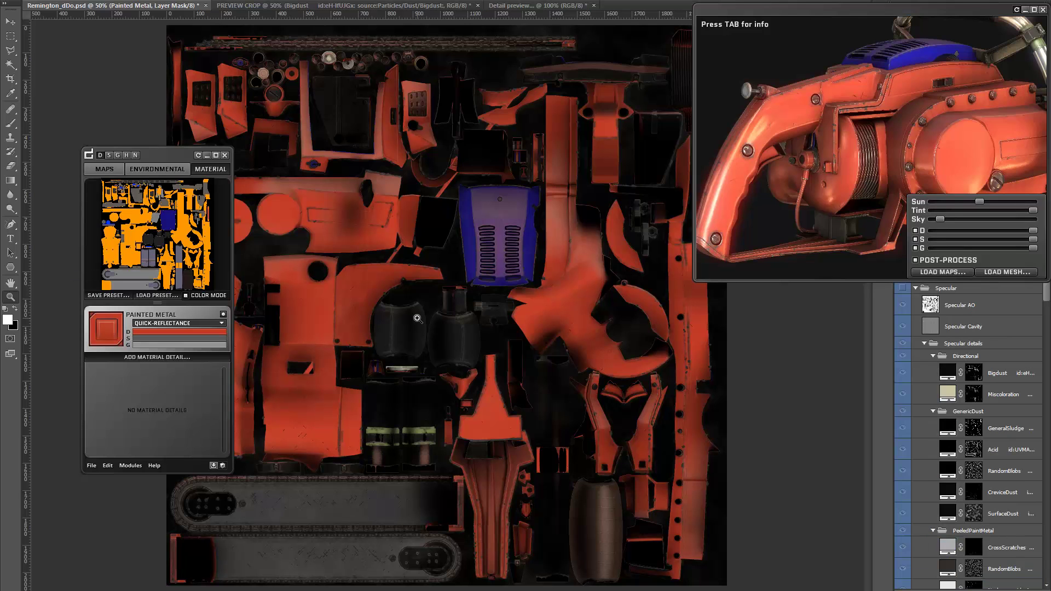
Step: Change Painted Metal's diffuse colour to the deeper red b2260f
{"action": "left_click", "coordinate": [338, 284], "text": "ctrl"}
{"action": "left_click_drag", "start_coordinate": [914, 163], "coordinate": [814, 123]}
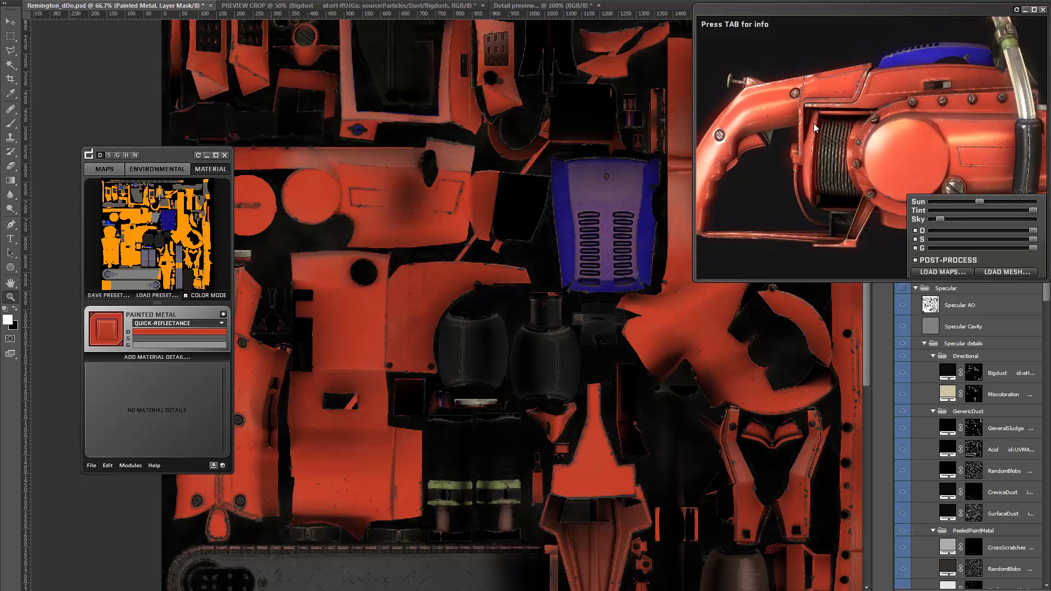
{"action": "left_click", "coordinate": [147, 332]}
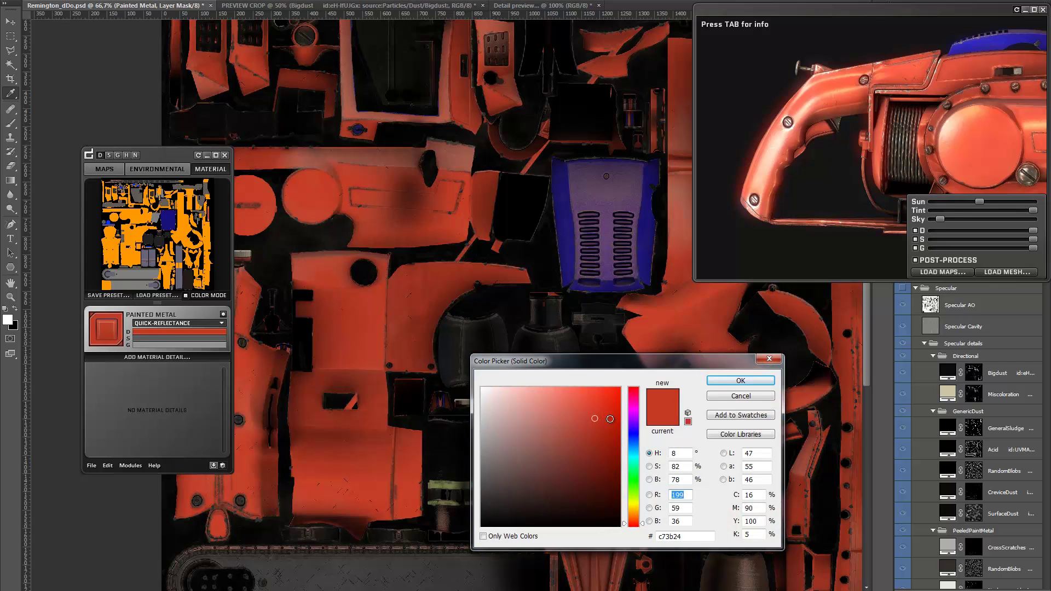
{"action": "left_click", "coordinate": [611, 420]}
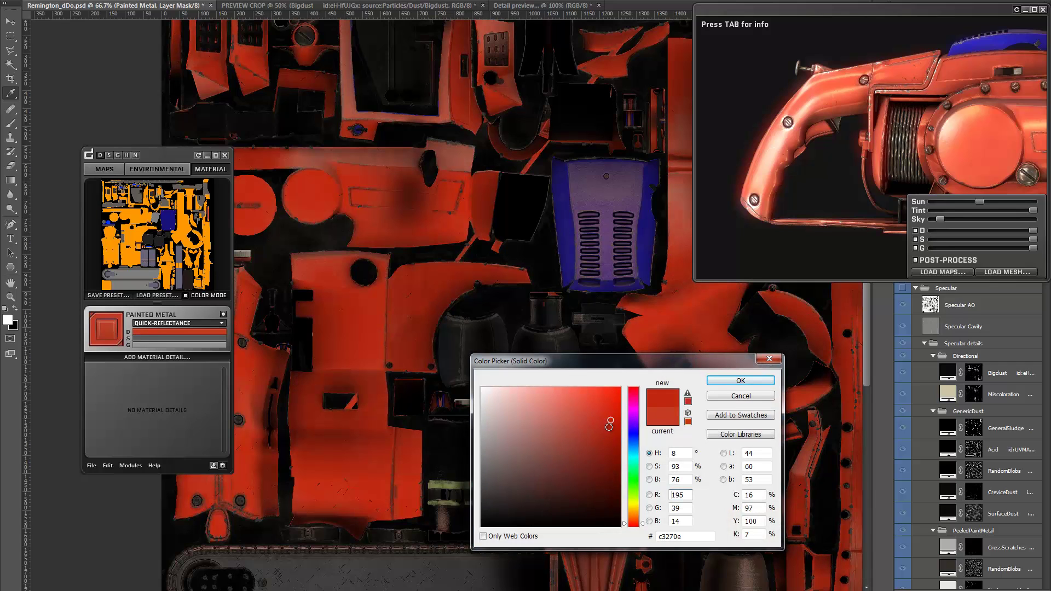
{"action": "left_click", "coordinate": [609, 429]}
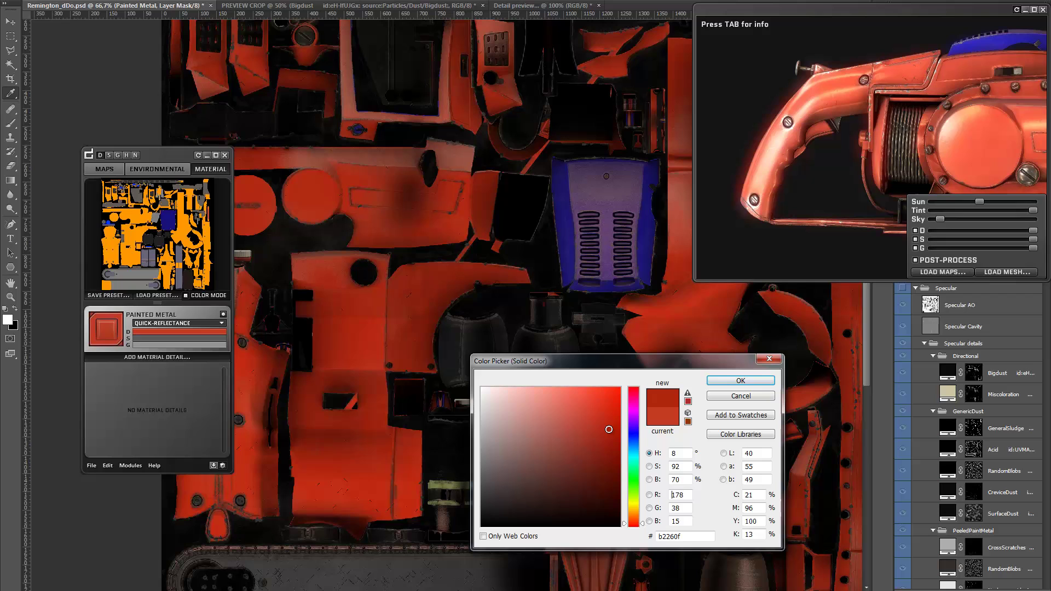
{"action": "left_click", "coordinate": [740, 381]}
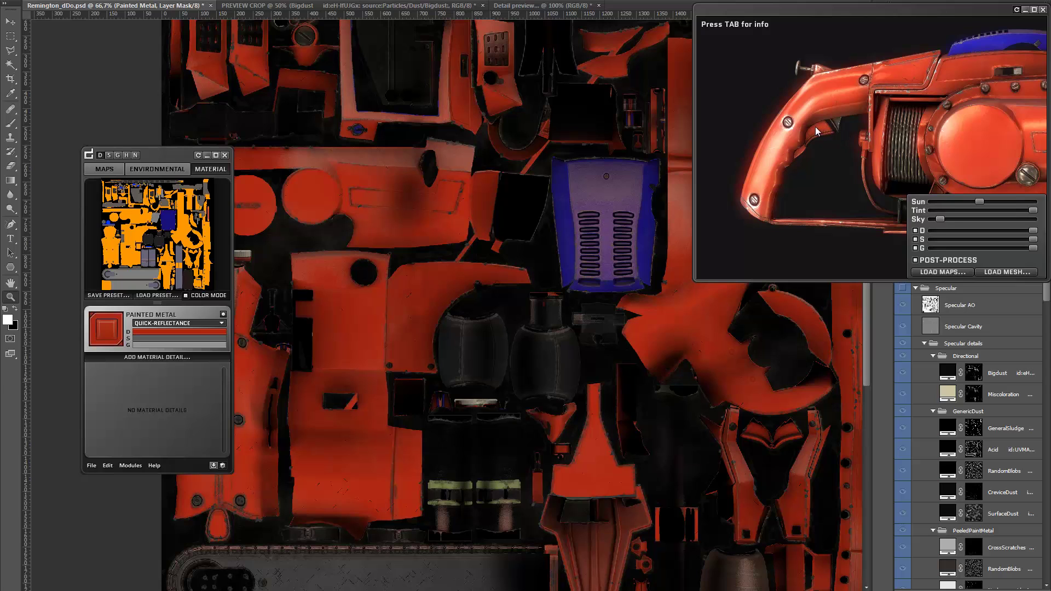
Step: Set Painted Metal's gloss colour to the dark grey 4a4a4a
{"action": "mouse_move", "coordinate": [801, 151]}
{"action": "left_mouse_down"}
{"action": "mouse_move", "coordinate": [868, 140]}
{"action": "mouse_move", "coordinate": [819, 117]}
{"action": "mouse_move", "coordinate": [794, 136]}
{"action": "left_mouse_up"}
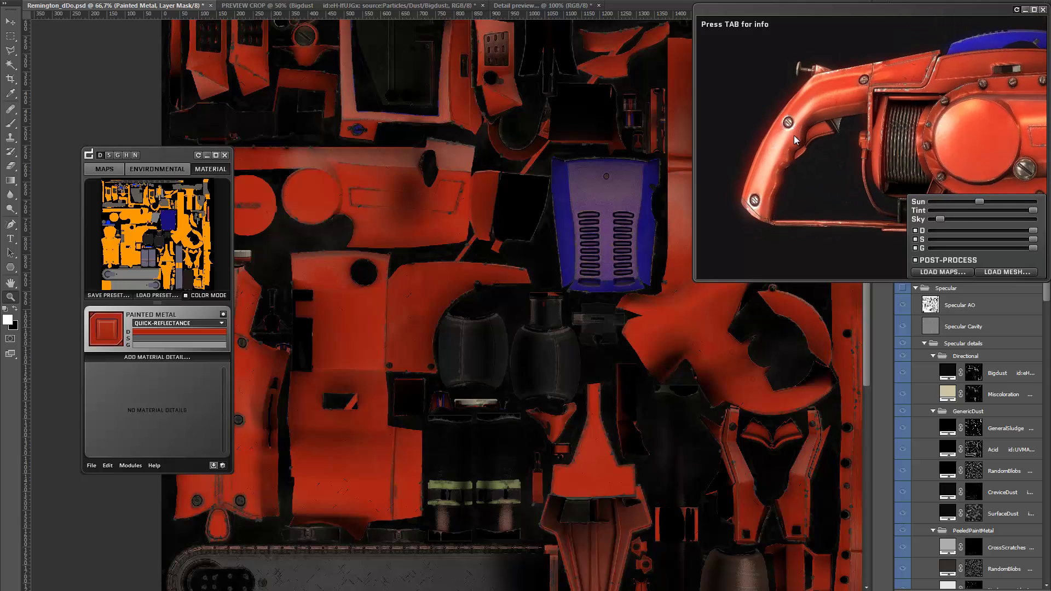
{"action": "left_click", "coordinate": [158, 344]}
{"action": "left_click", "coordinate": [461, 486]}
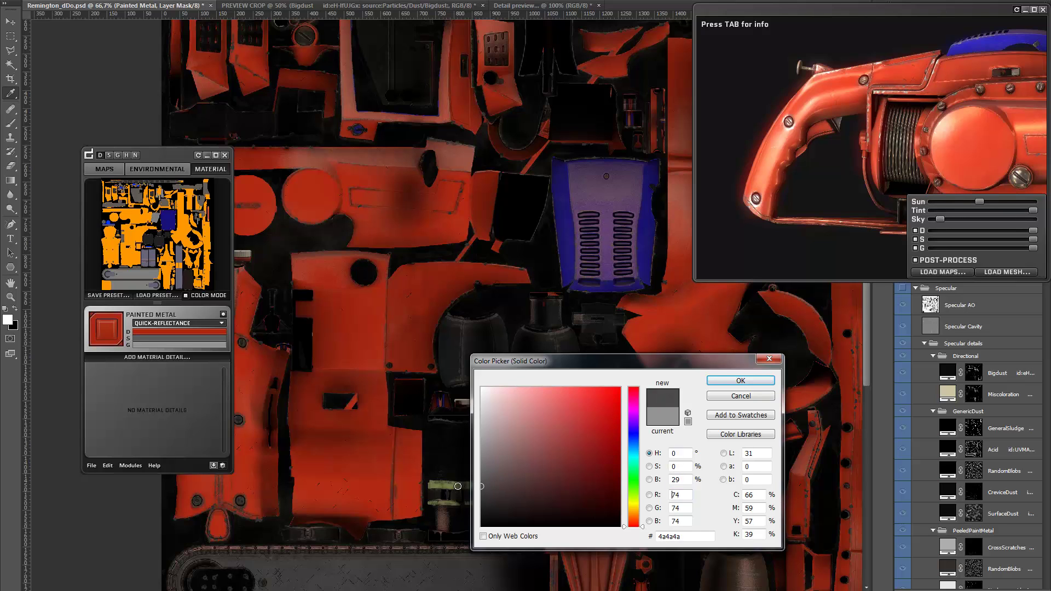
{"action": "left_click", "coordinate": [741, 380]}
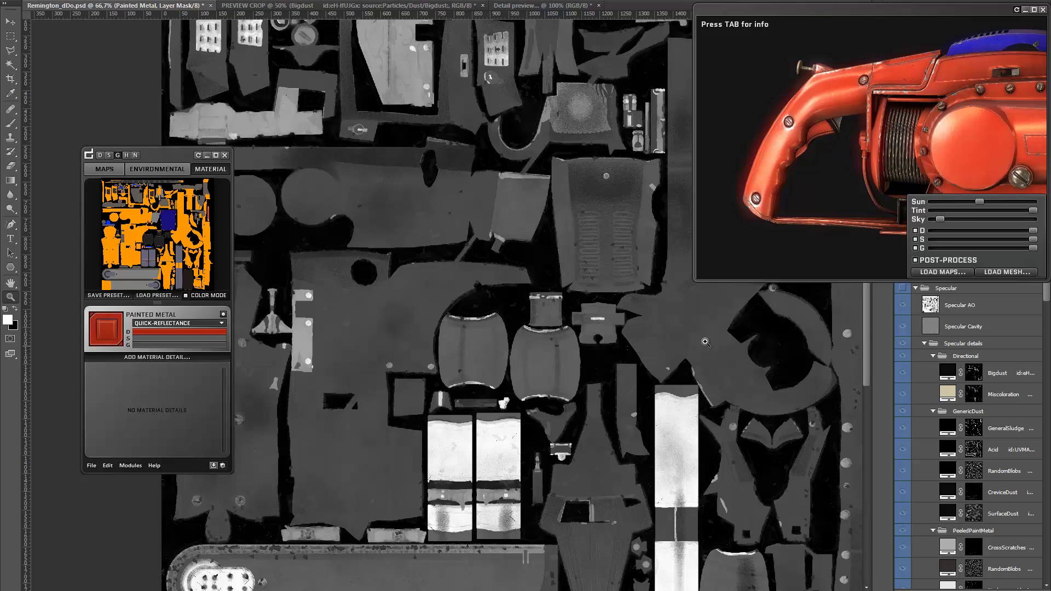
Step: Check the paint's shine on the 3D chainsaw and darken Painted Metal's gloss colour further to 393939
{"action": "left_click_drag", "start_coordinate": [788, 127], "coordinate": [865, 141]}
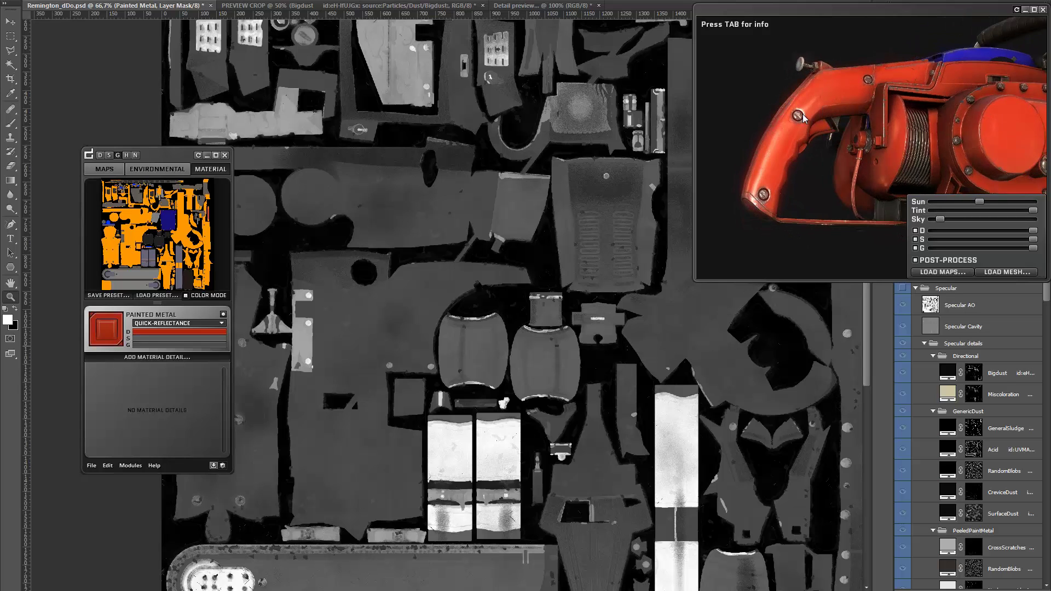
{"action": "left_click", "coordinate": [161, 342]}
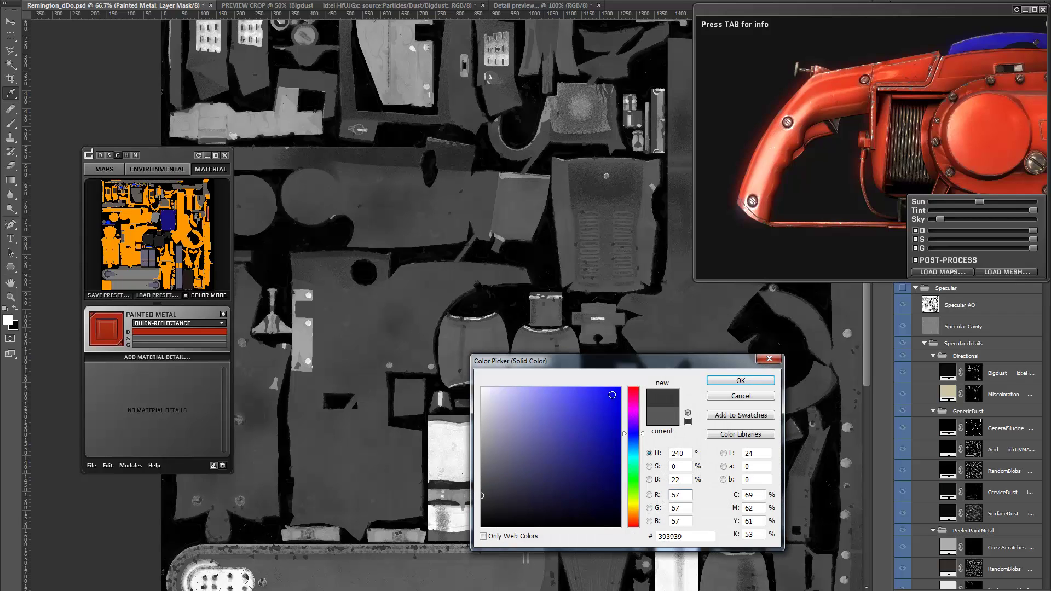
Step: Apply the solid colour 393939 and inspect the painted grip's reflectance in the 3D preview
{"action": "left_click", "coordinate": [724, 383]}
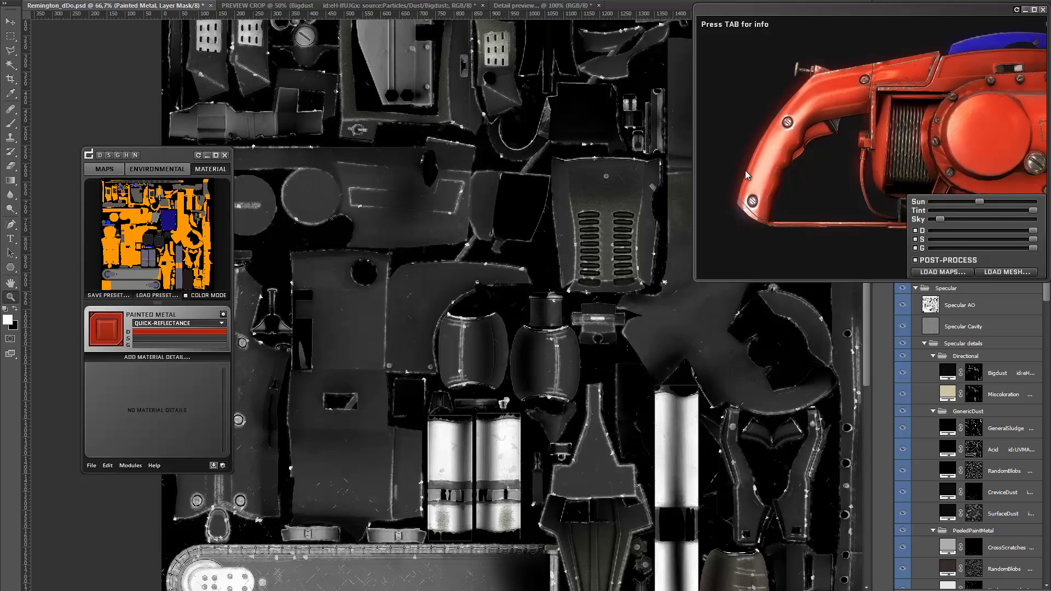
{"action": "left_click_drag", "start_coordinate": [806, 152], "coordinate": [836, 123]}
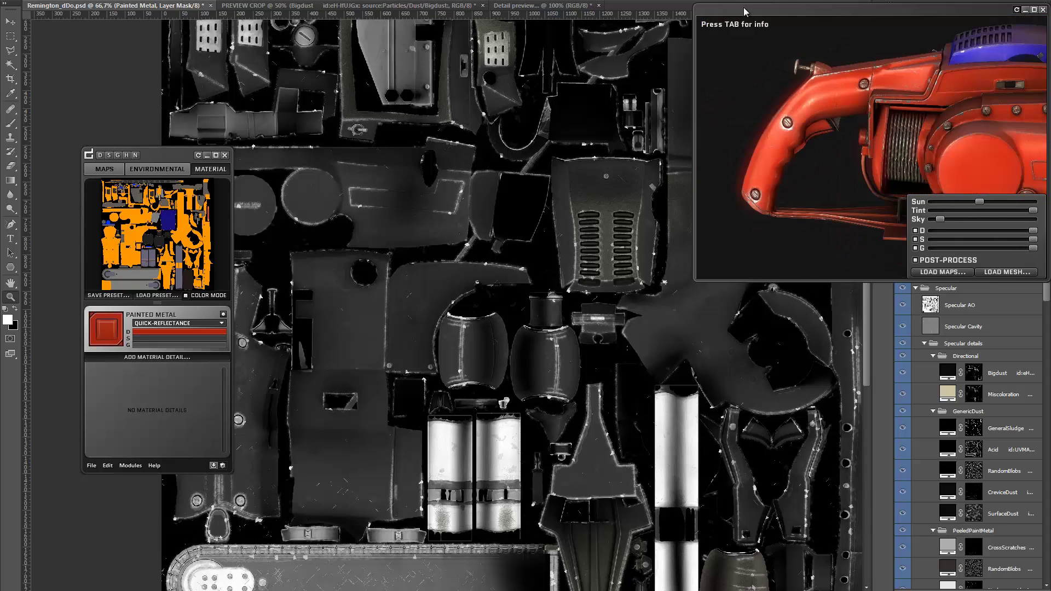
{"action": "scroll", "coordinate": [816, 94], "scroll_direction": "up", "scroll_amount": 6}
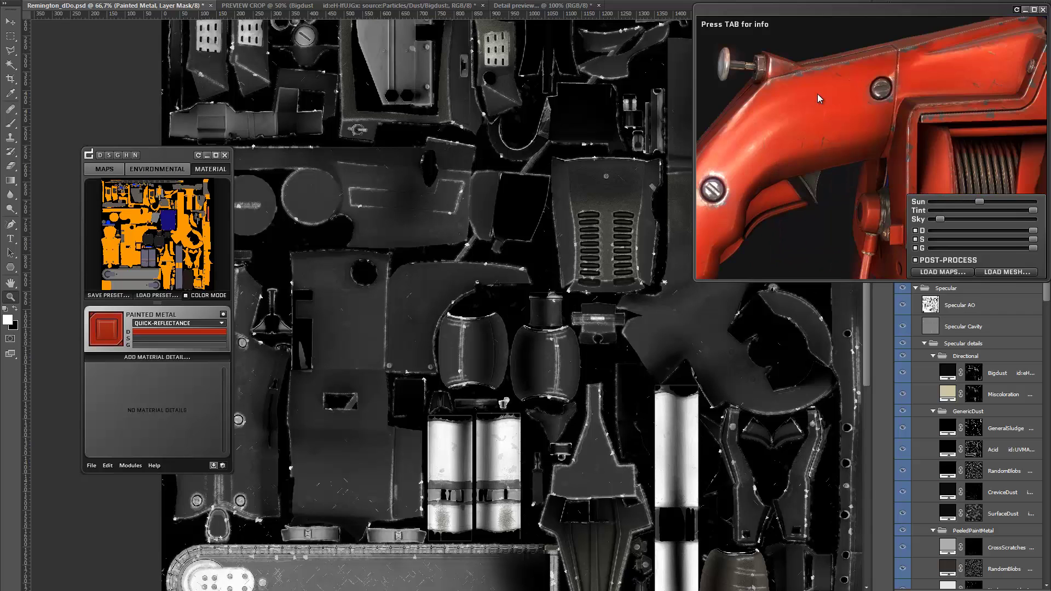
{"action": "mouse_move", "coordinate": [815, 110]}
{"action": "left_mouse_down"}
{"action": "mouse_move", "coordinate": [781, 99]}
{"action": "mouse_move", "coordinate": [802, 99]}
{"action": "left_mouse_up"}
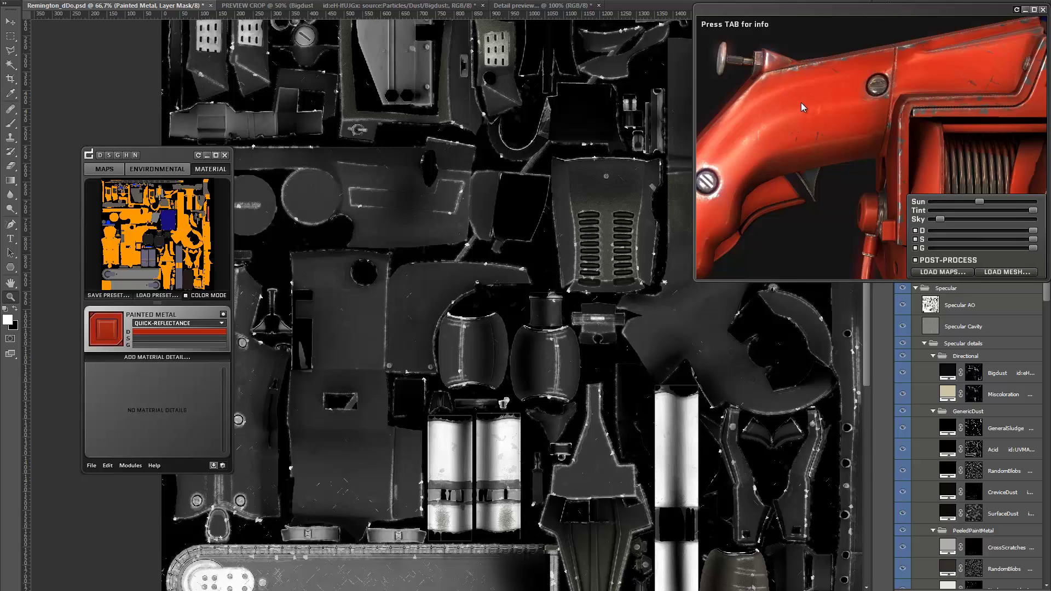
{"action": "scroll", "coordinate": [768, 98], "scroll_direction": "down", "scroll_amount": 5}
{"action": "left_click_drag", "start_coordinate": [792, 116], "coordinate": [691, 177]}
{"action": "scroll", "coordinate": [822, 128], "scroll_direction": "up", "scroll_amount": 5}
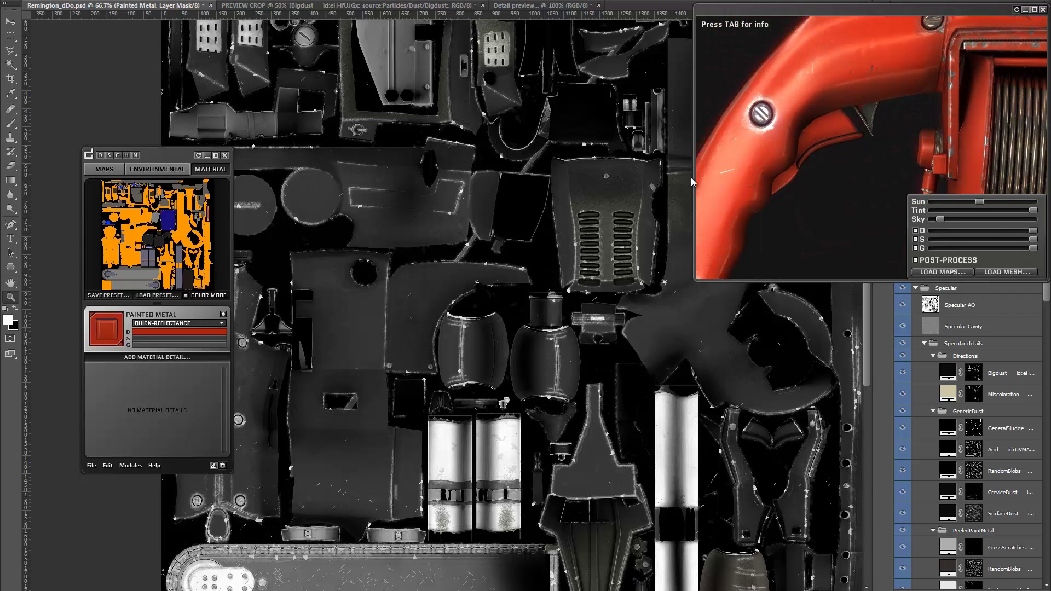
Step: Start adding a material detail to Painted Metal, clear the details search filter and select the MudRain detail
{"action": "left_click", "coordinate": [119, 357]}
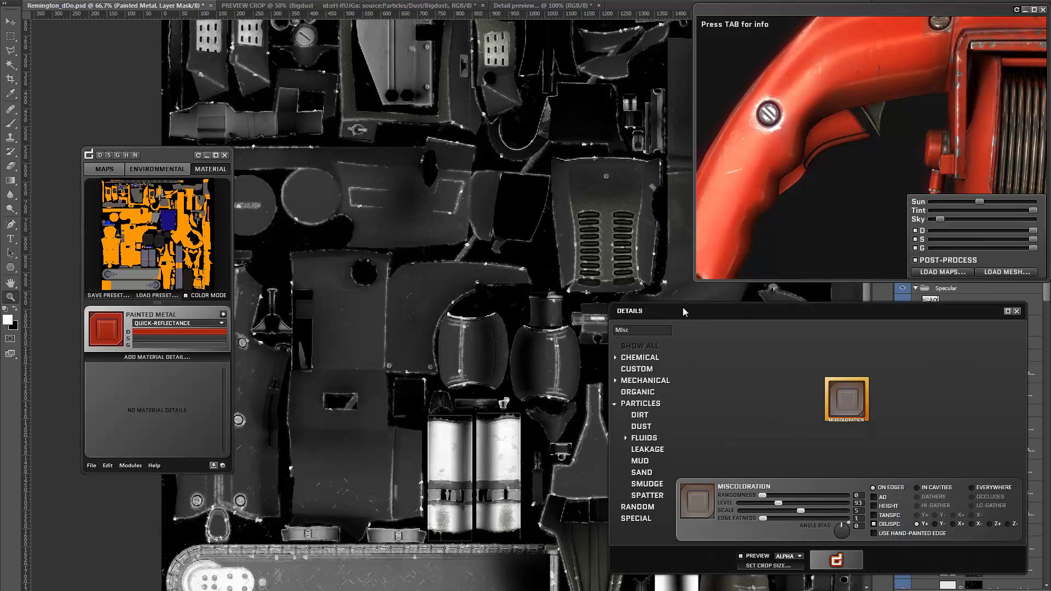
{"action": "left_click_drag", "start_coordinate": [647, 329], "coordinate": [583, 333]}
{"action": "key", "text": "BackSpace"}
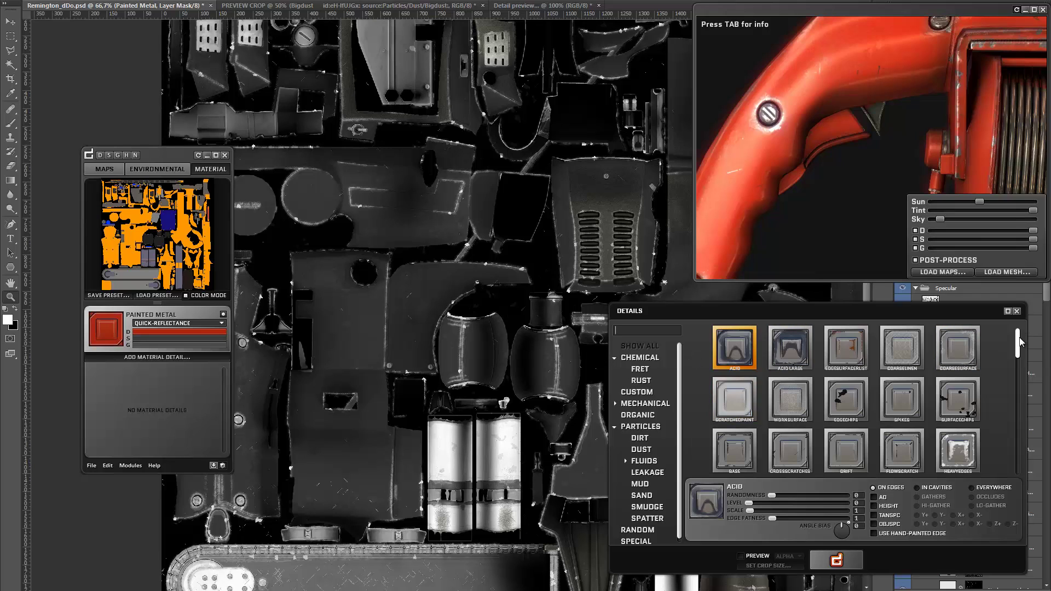
{"action": "left_click_drag", "start_coordinate": [1017, 344], "coordinate": [1014, 419]}
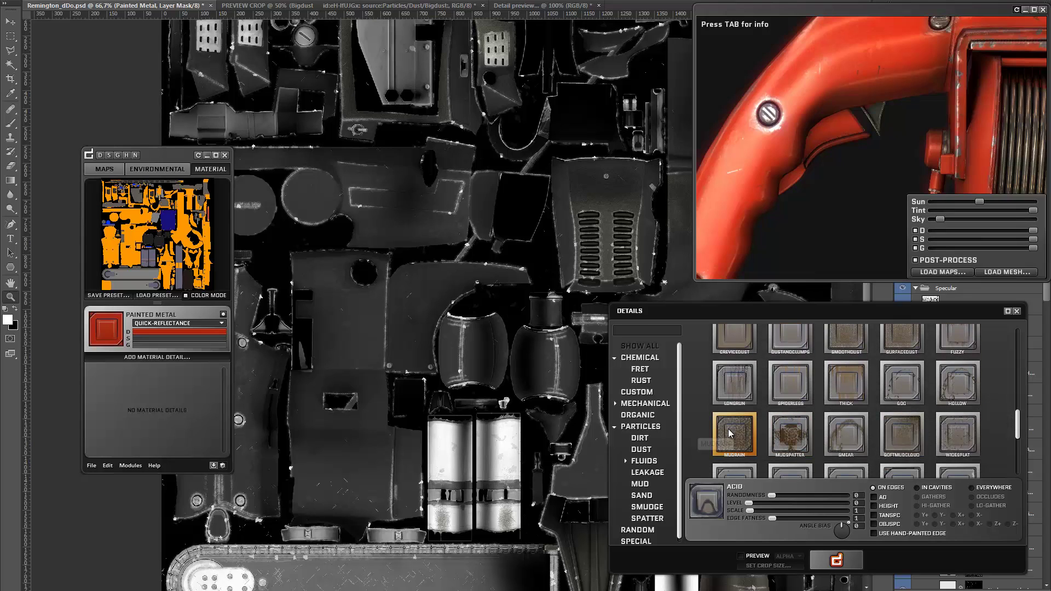
{"action": "left_click", "coordinate": [729, 434]}
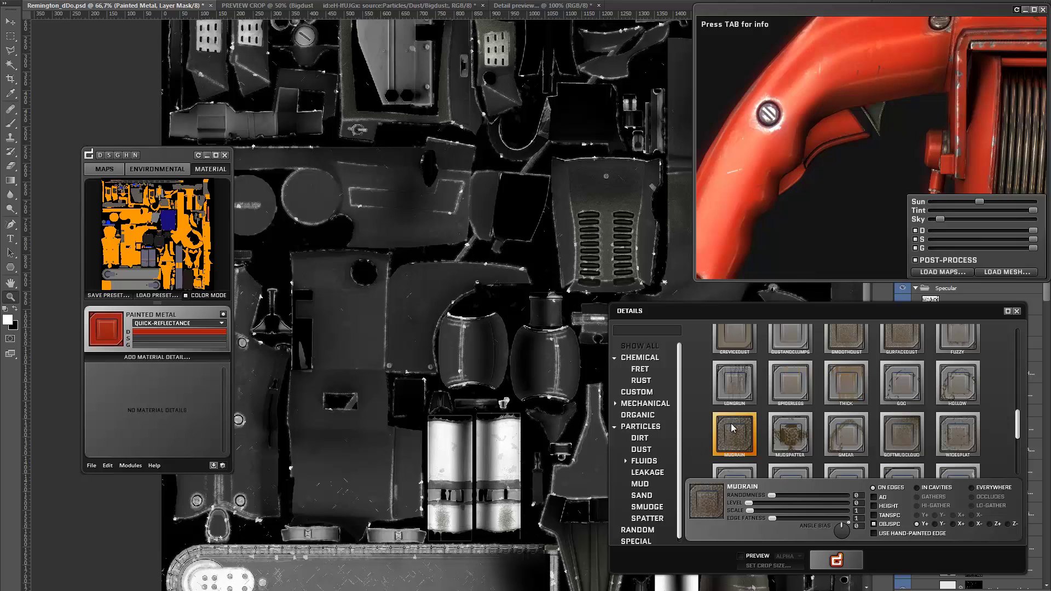
Step: Enable the MudRain alpha preview and define a square crop area over part of the texture sheet
{"action": "left_click", "coordinate": [743, 556]}
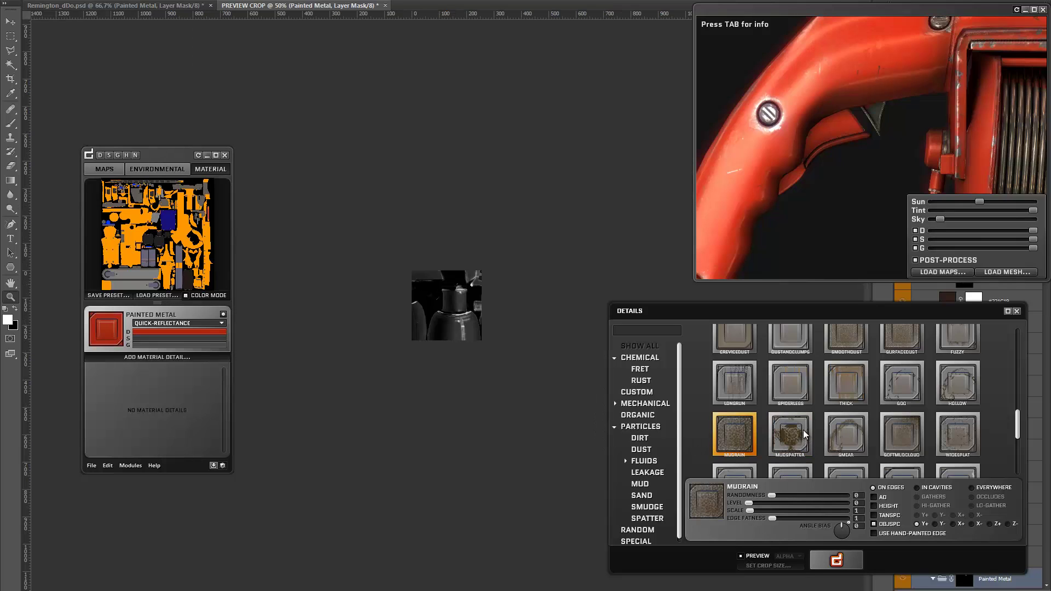
{"action": "left_click", "coordinate": [836, 560]}
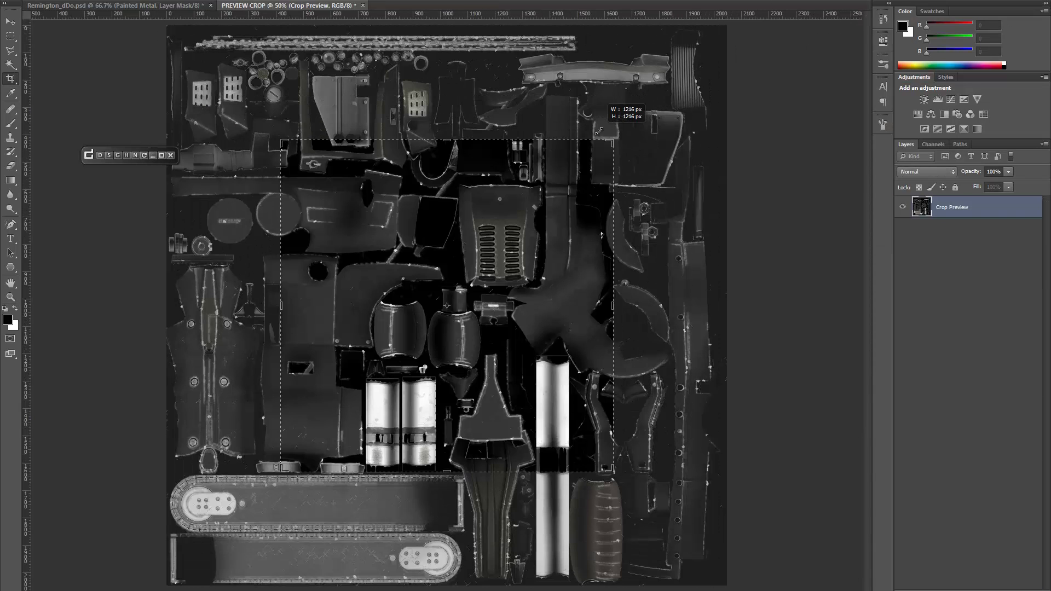
{"action": "left_click_drag", "start_coordinate": [470, 271], "coordinate": [606, 222]}
{"action": "key", "text": "Return"}
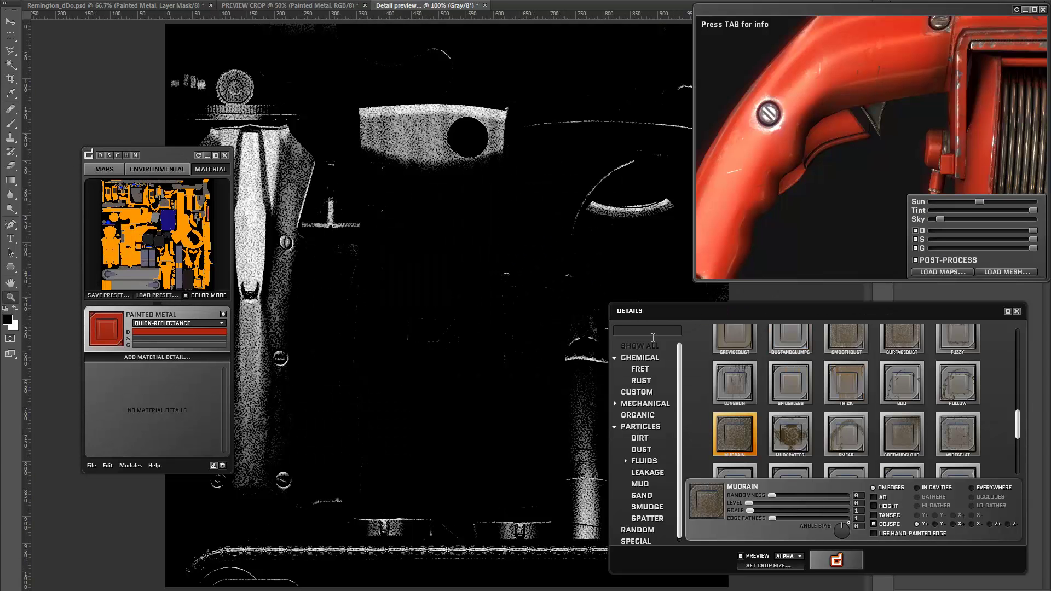
Step: Turn off the object-space mask for MudRain, set its placement to everywhere and create the detail on Painted Metal
{"action": "left_click_drag", "start_coordinate": [164, 155], "coordinate": [117, 199]}
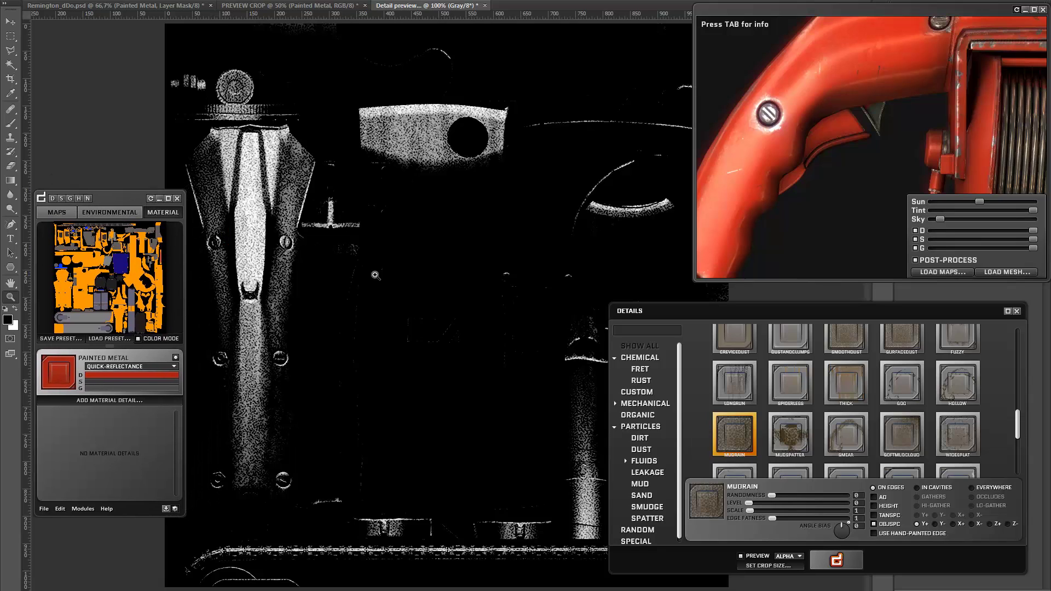
{"action": "left_click", "coordinate": [370, 240], "text": "alt"}
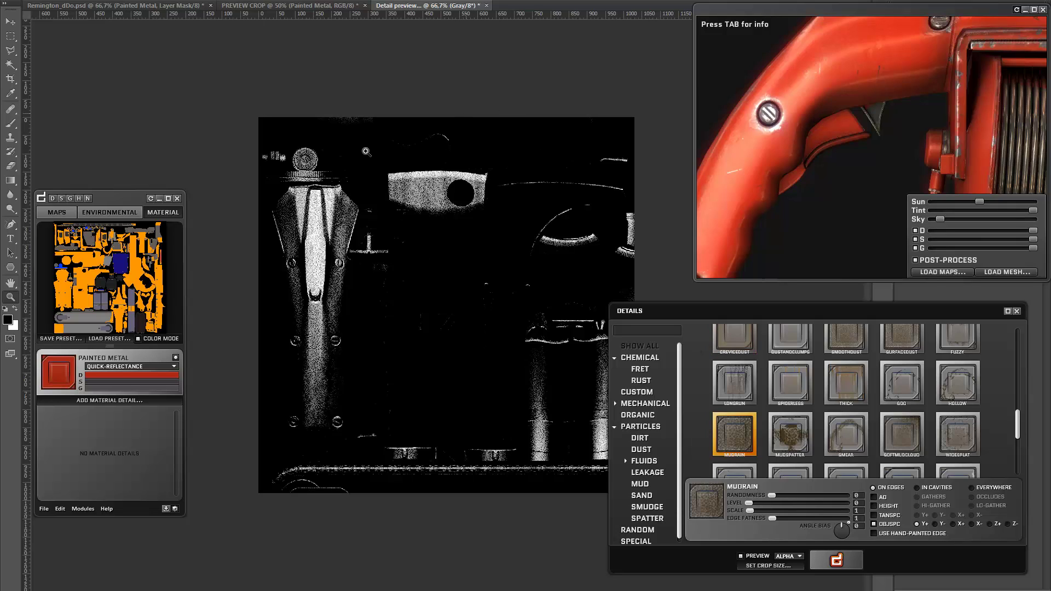
{"action": "left_click", "coordinate": [874, 524]}
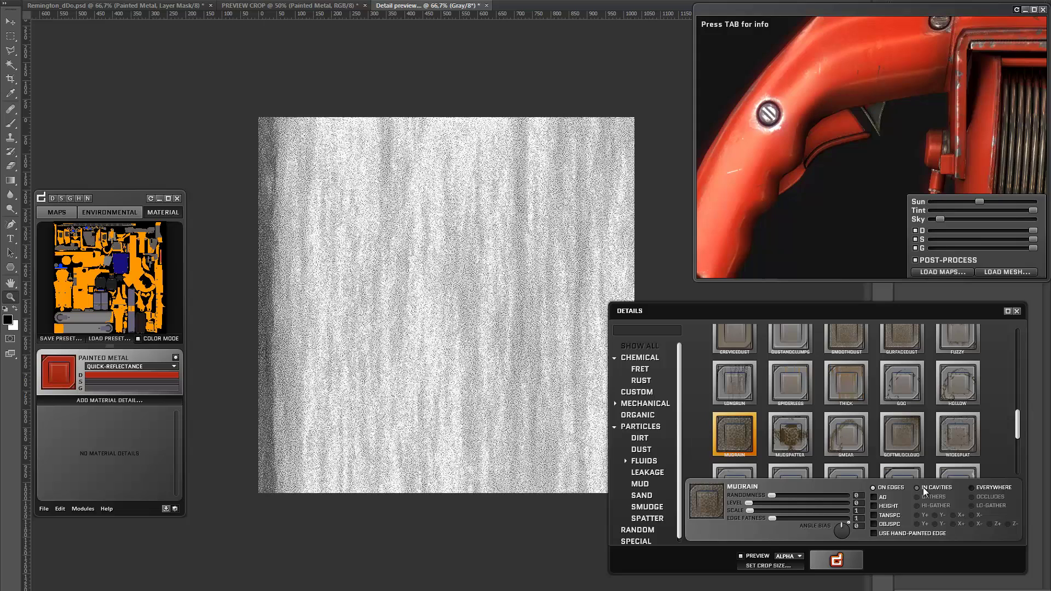
{"action": "left_click", "coordinate": [974, 488]}
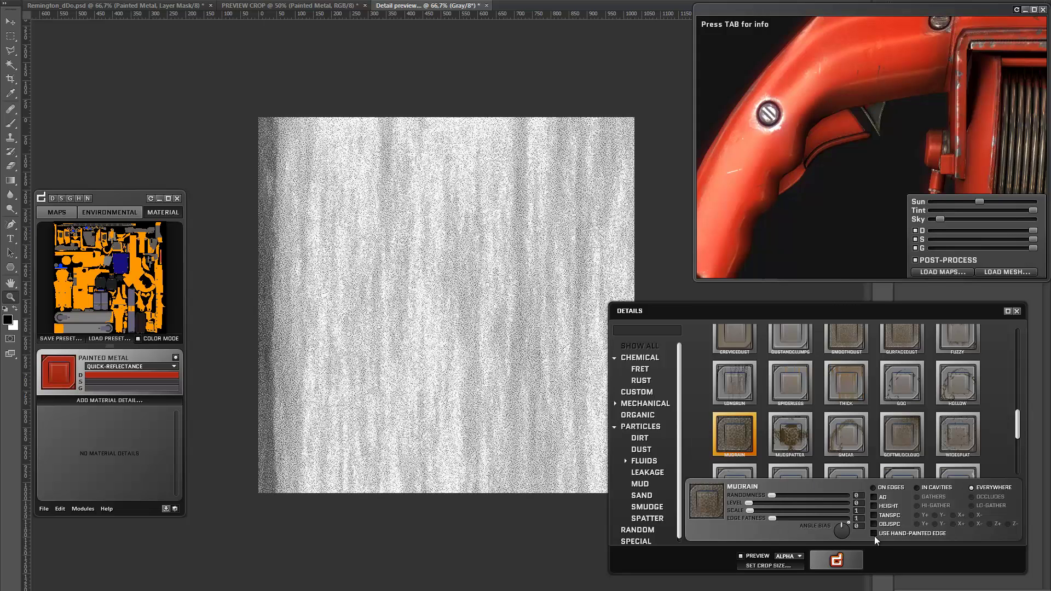
{"action": "left_click", "coordinate": [847, 568]}
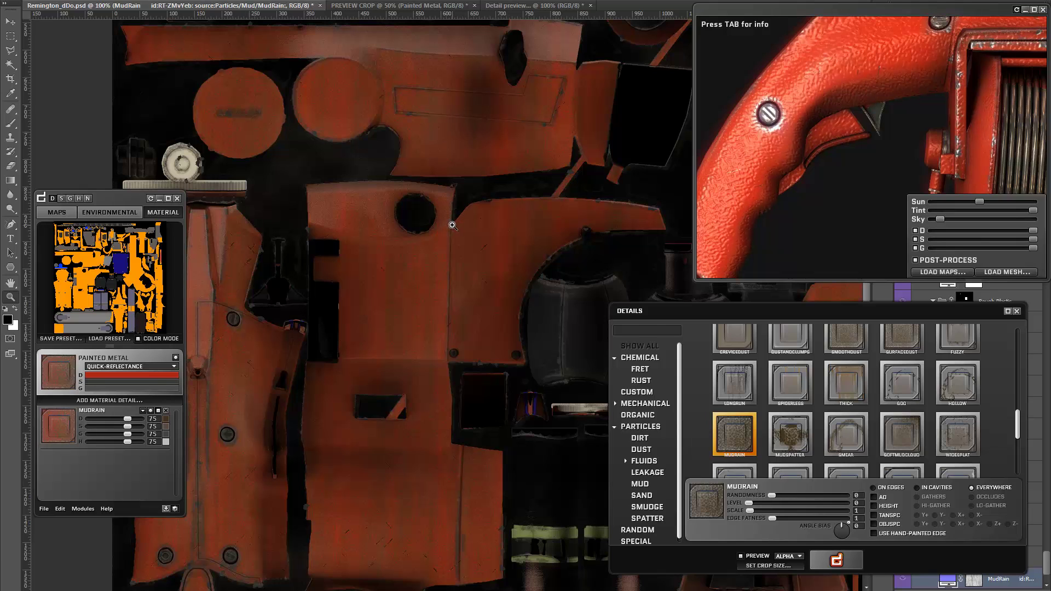
Step: Inspect the mud effect on the texture and grip, and set MudRain's diffuse, specular and gloss intensities to 2
{"action": "left_click", "coordinate": [277, 367]}
{"action": "left_click_drag", "start_coordinate": [867, 78], "coordinate": [827, 126]}
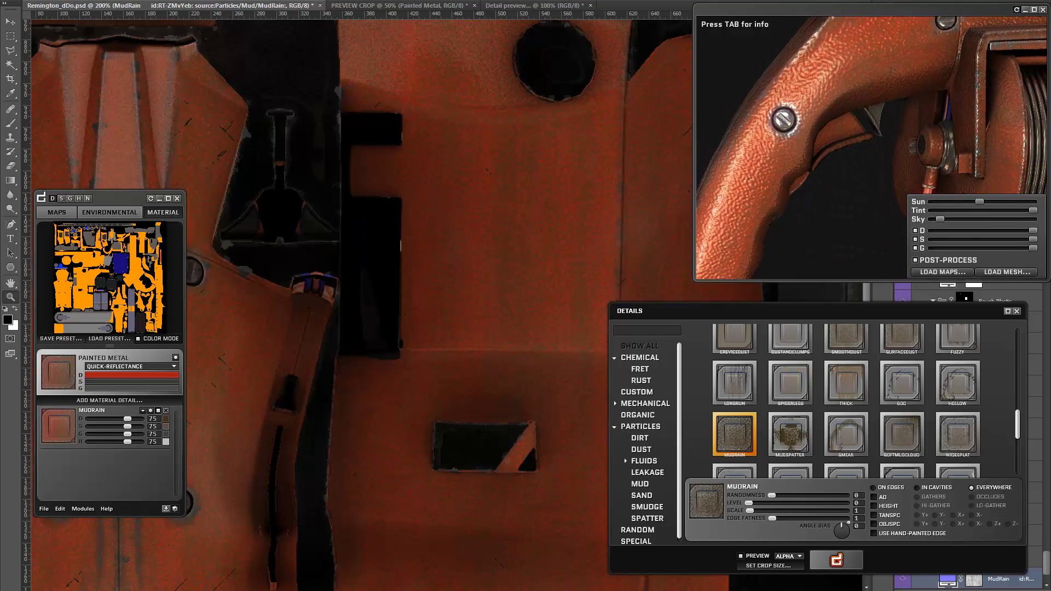
{"action": "left_click_drag", "start_coordinate": [277, 363], "coordinate": [490, 230]}
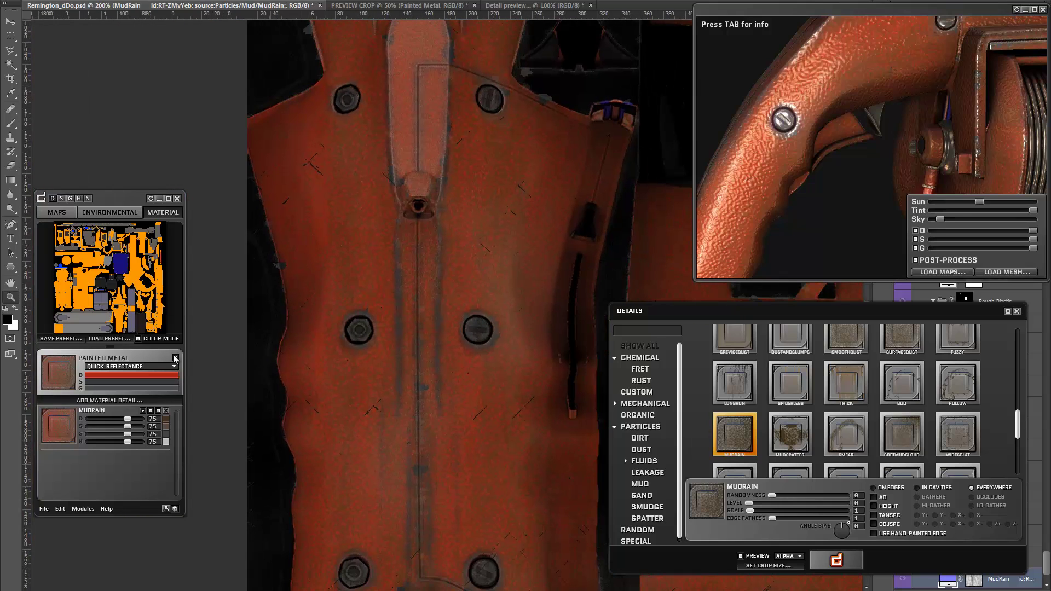
{"action": "left_click_drag", "start_coordinate": [130, 419], "coordinate": [91, 424]}
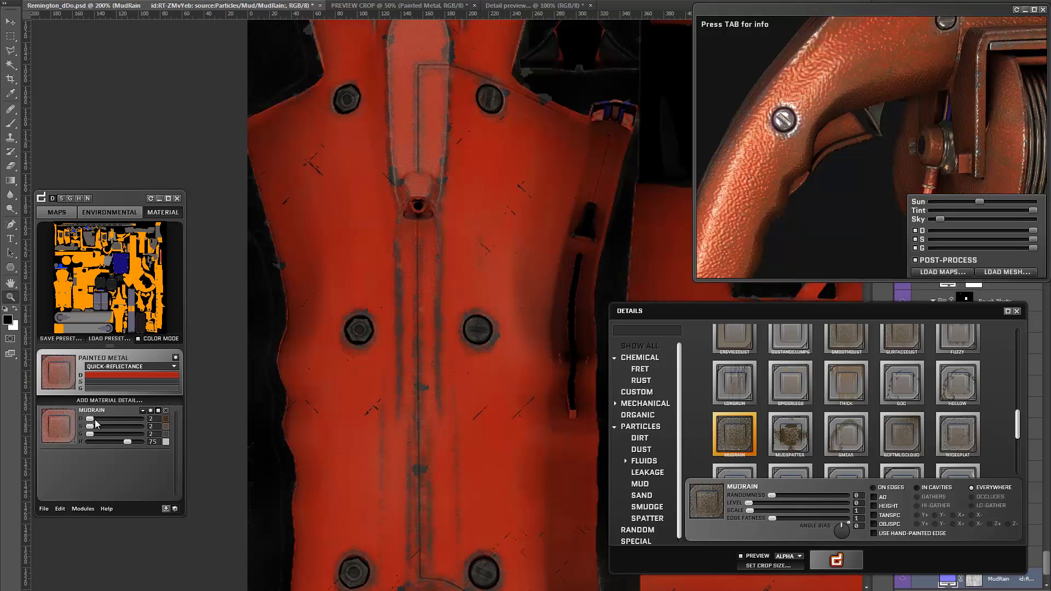
Step: Show the height map and set MudRain's height intensity to 25
{"action": "left_click_drag", "start_coordinate": [454, 397], "coordinate": [347, 282]}
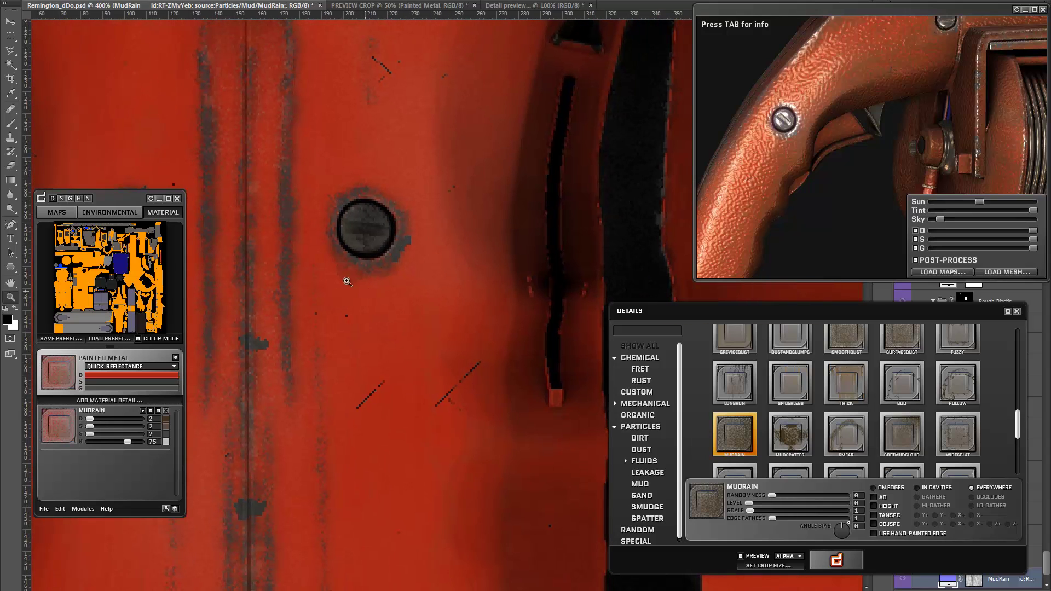
{"action": "left_click", "coordinate": [78, 199]}
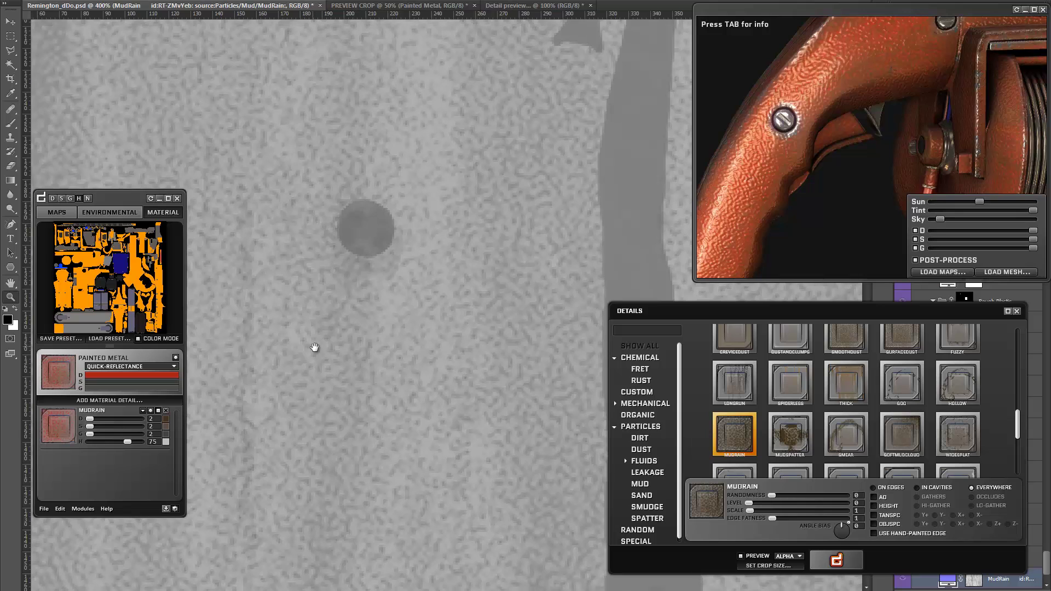
{"action": "scroll", "coordinate": [312, 329], "scroll_direction": "left", "scroll_amount": 5}
{"action": "left_click_drag", "start_coordinate": [415, 208], "coordinate": [380, 286]}
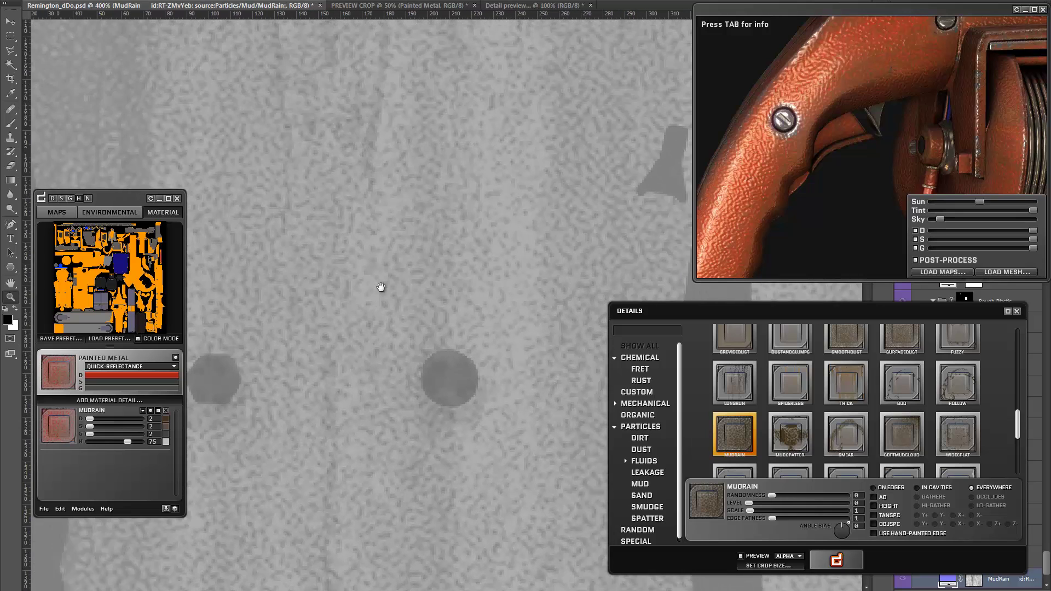
{"action": "left_click_drag", "start_coordinate": [340, 208], "coordinate": [327, 239]}
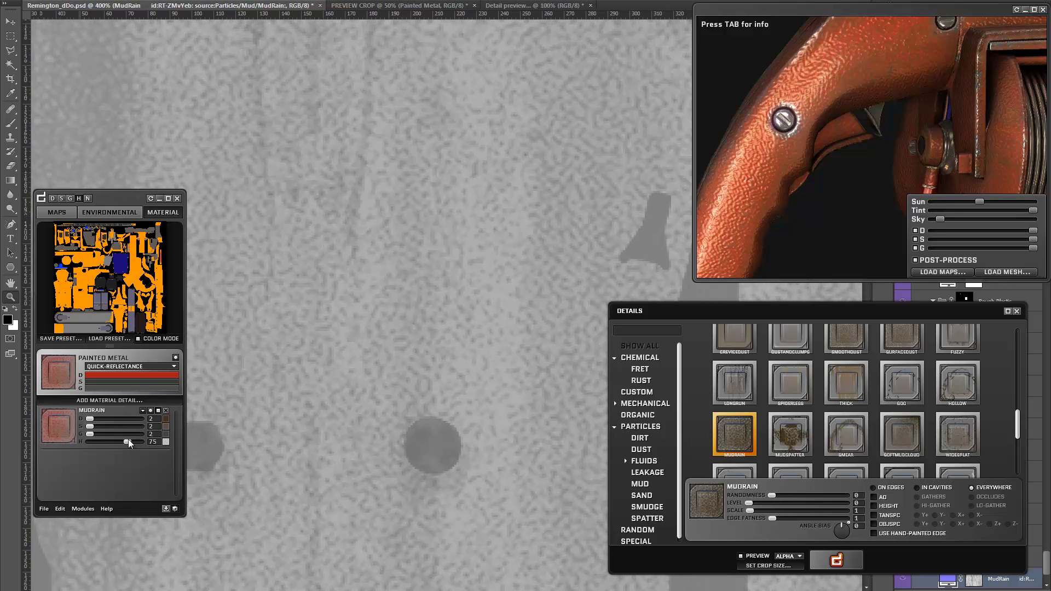
{"action": "left_click_drag", "start_coordinate": [127, 441], "coordinate": [111, 444]}
{"action": "left_click_drag", "start_coordinate": [102, 445], "coordinate": [101, 445]}
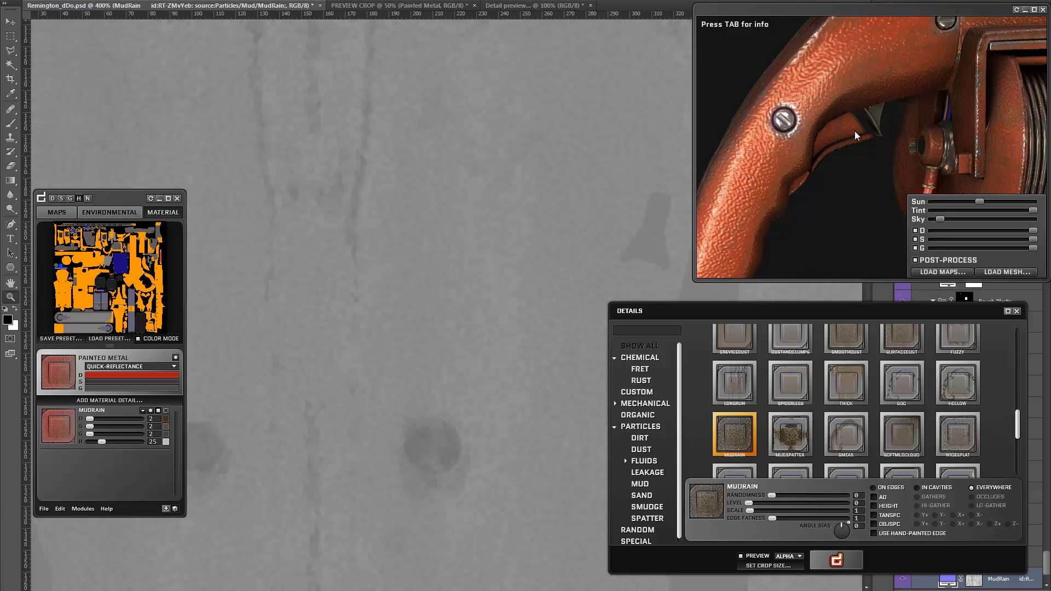
Step: Refresh the 3D preview and examine the fine surface bumps on the red grip from several distances
{"action": "left_click", "coordinate": [1017, 9]}
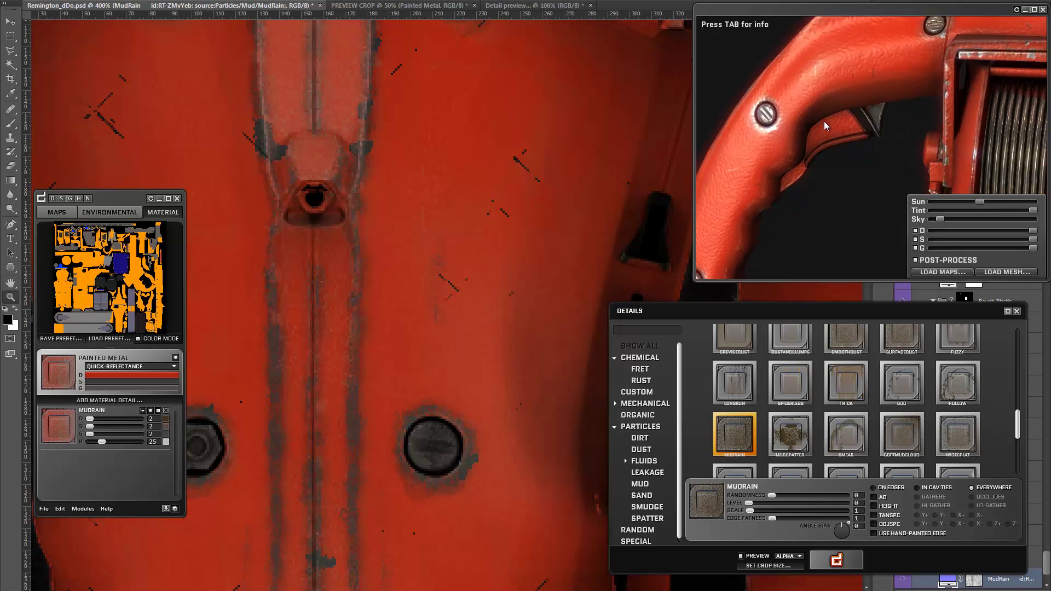
{"action": "scroll", "coordinate": [846, 104], "scroll_direction": "down", "scroll_amount": 5}
{"action": "left_click_drag", "start_coordinate": [847, 104], "coordinate": [822, 150]}
{"action": "scroll", "coordinate": [964, 123], "scroll_direction": "up", "scroll_amount": 5}
{"action": "scroll", "coordinate": [821, 85], "scroll_direction": "down", "scroll_amount": 5}
{"action": "scroll", "coordinate": [879, 134], "scroll_direction": "up", "scroll_amount": 5}
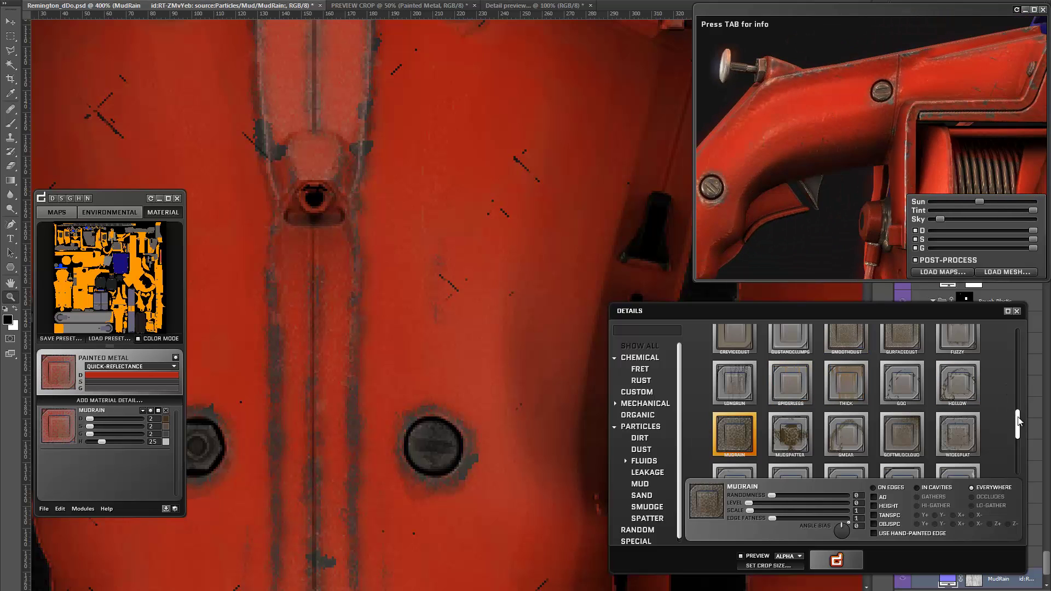
Step: Select the WornSurface detail, check its alpha preview and add it to the Painted Metal material
{"action": "left_click_drag", "start_coordinate": [1019, 421], "coordinate": [1026, 361]}
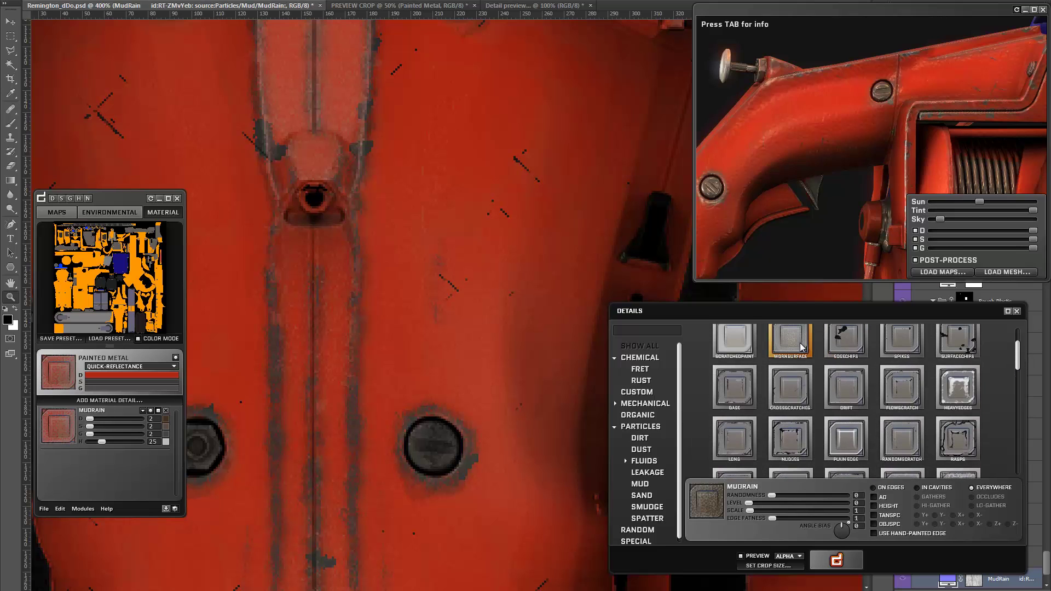
{"action": "left_click", "coordinate": [778, 342]}
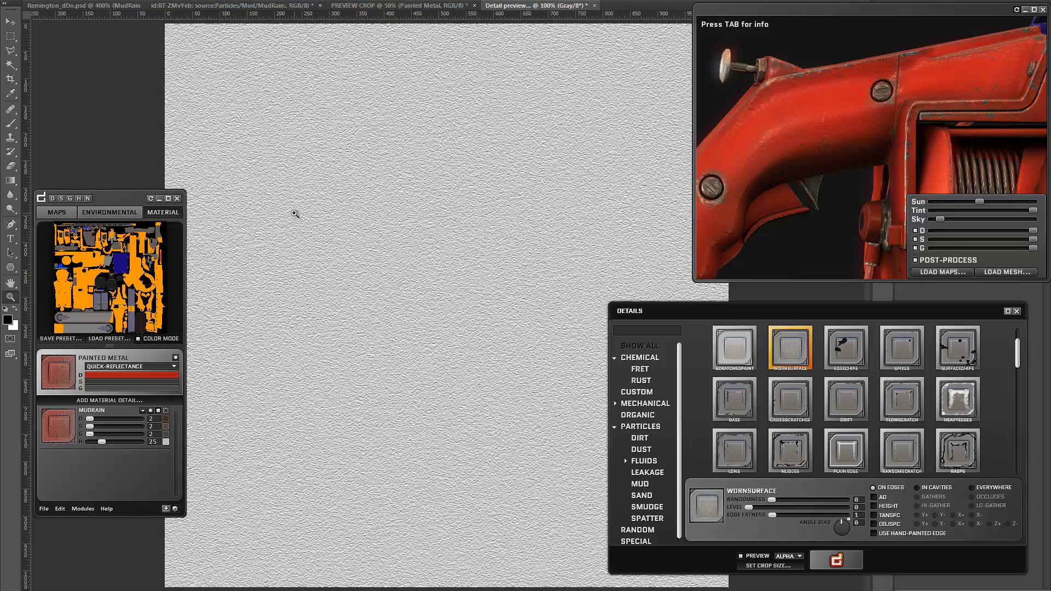
{"action": "left_click", "coordinate": [295, 213]}
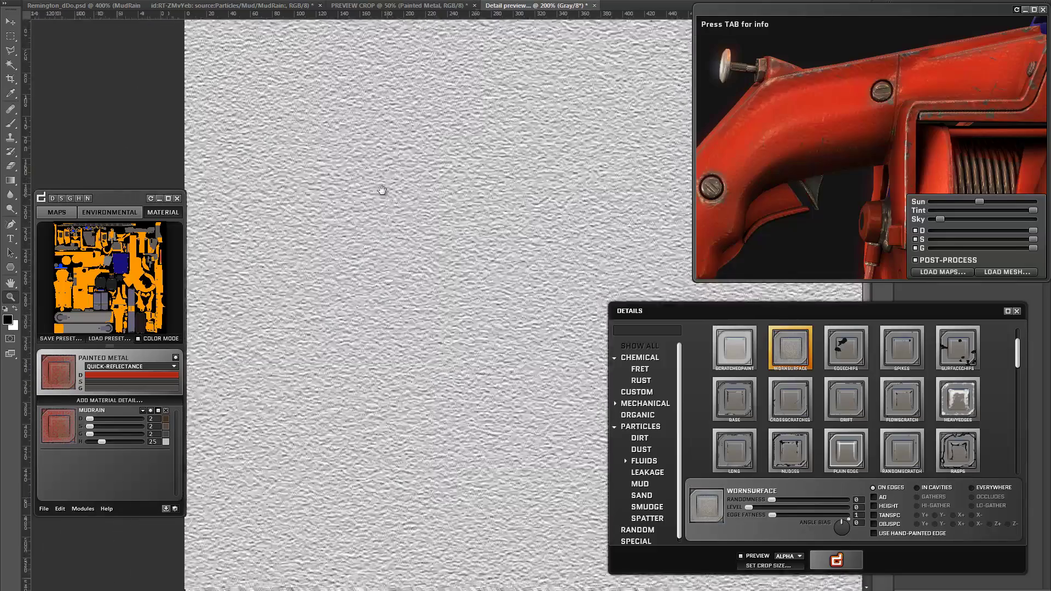
{"action": "left_click_drag", "start_coordinate": [382, 190], "coordinate": [344, 132]}
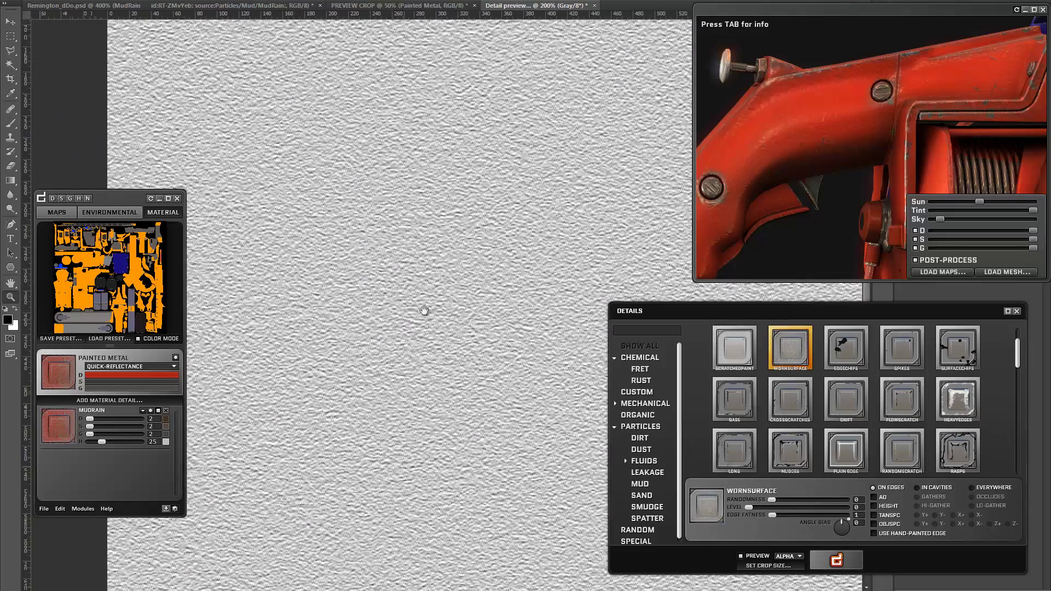
{"action": "left_click_drag", "start_coordinate": [486, 389], "coordinate": [432, 319]}
{"action": "left_click", "coordinate": [433, 319], "text": "alt"}
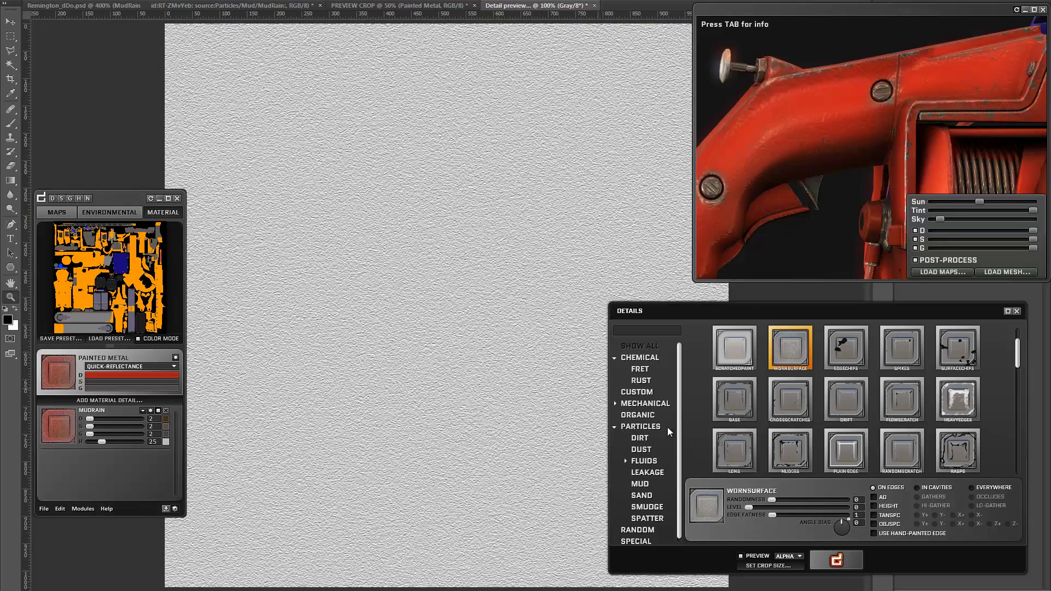
{"action": "left_click", "coordinate": [836, 560]}
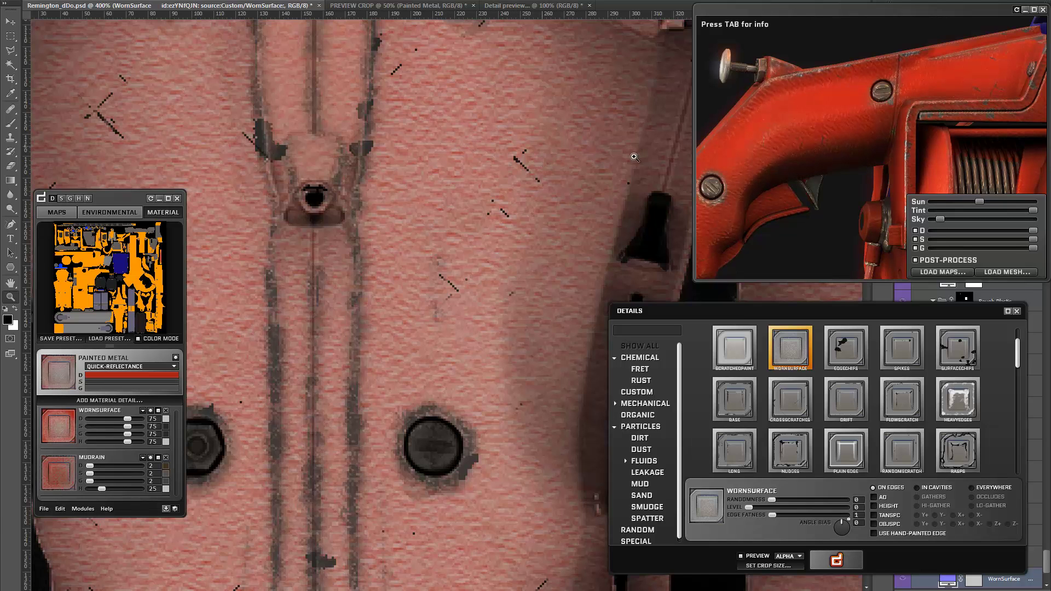
Step: Check WornSurface on the grip in the 3D preview and set its diffuse, specular and gloss intensities to 2
{"action": "mouse_move", "coordinate": [817, 205]}
{"action": "left_mouse_down"}
{"action": "mouse_move", "coordinate": [752, 157]}
{"action": "mouse_move", "coordinate": [853, 172]}
{"action": "mouse_move", "coordinate": [794, 164]}
{"action": "left_mouse_up"}
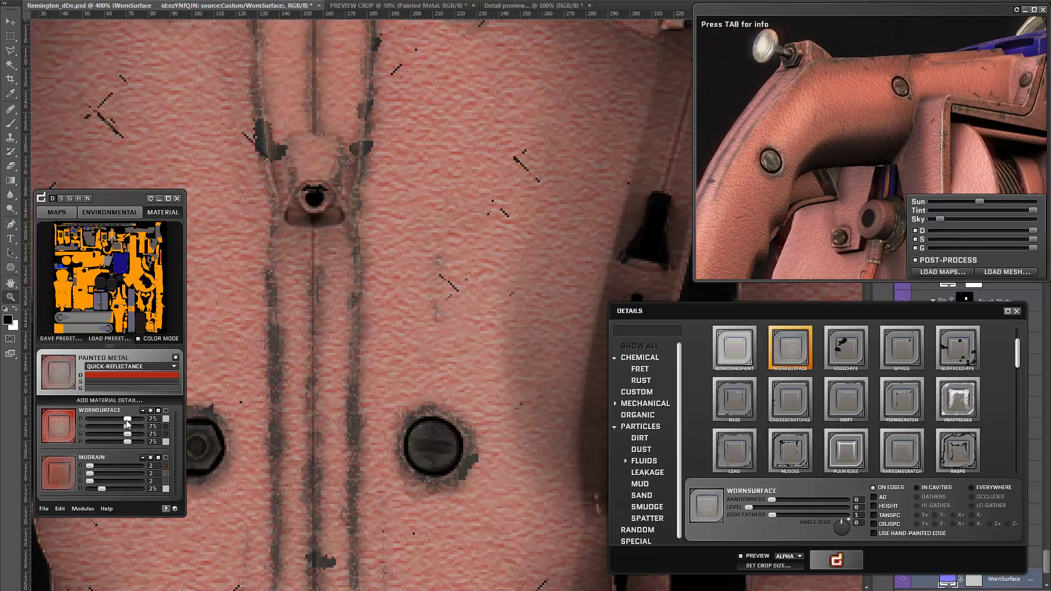
{"action": "left_click_drag", "start_coordinate": [111, 426], "coordinate": [92, 430]}
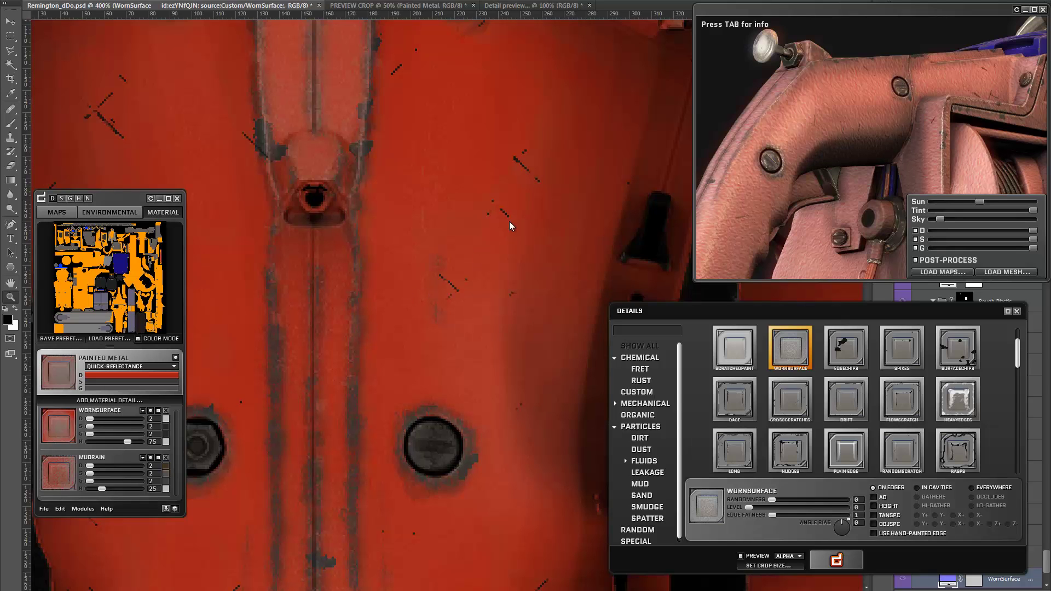
Step: Set WornSurface's height intensity to 30 with the height map active and check the grip in the 3D preview
{"action": "left_click_drag", "start_coordinate": [829, 88], "coordinate": [803, 98]}
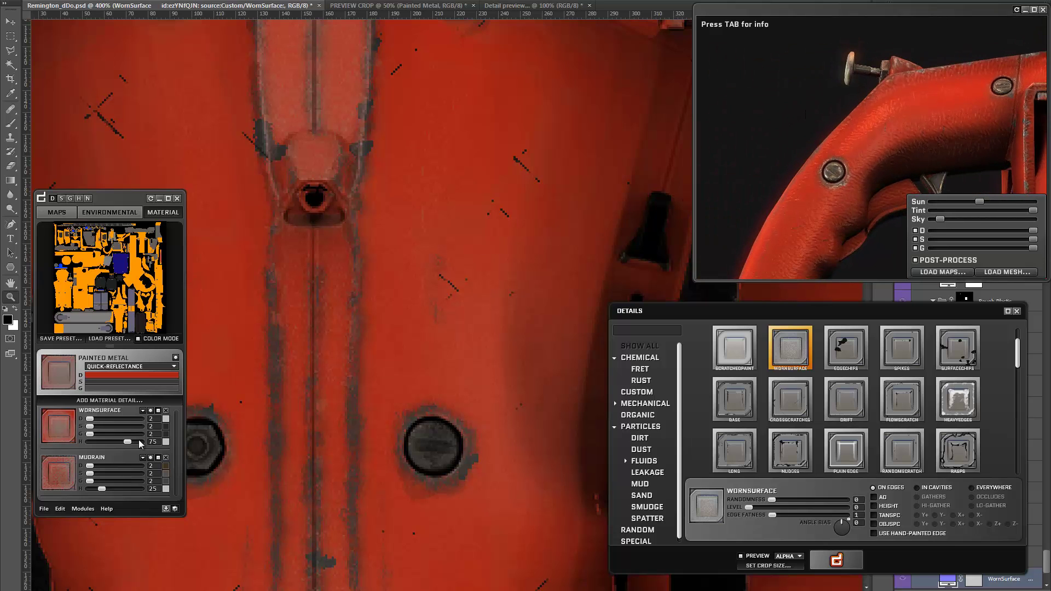
{"action": "left_click", "coordinate": [78, 199]}
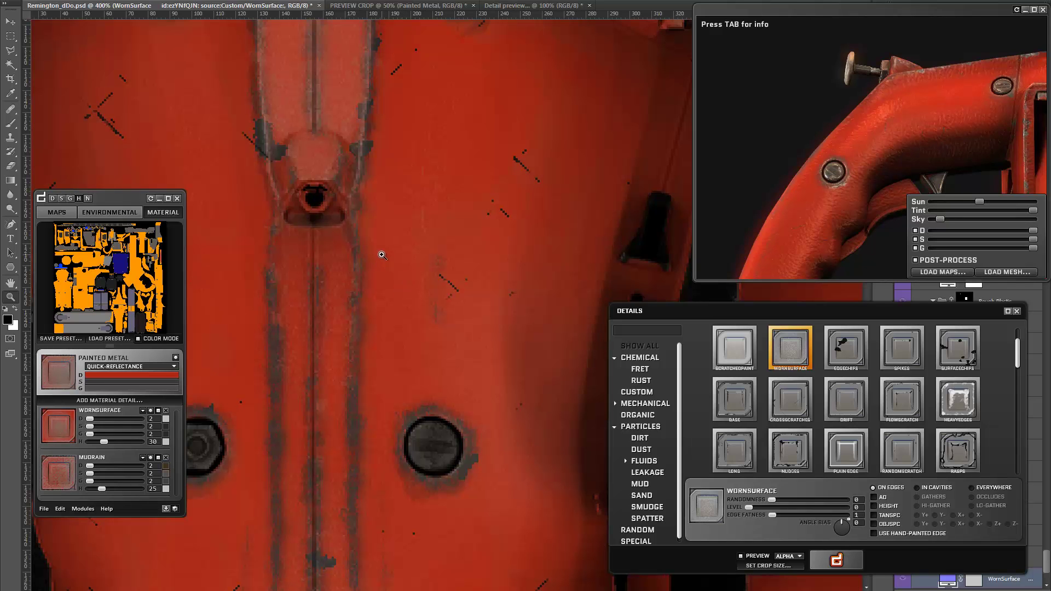
{"action": "left_click_drag", "start_coordinate": [744, 203], "coordinate": [821, 203]}
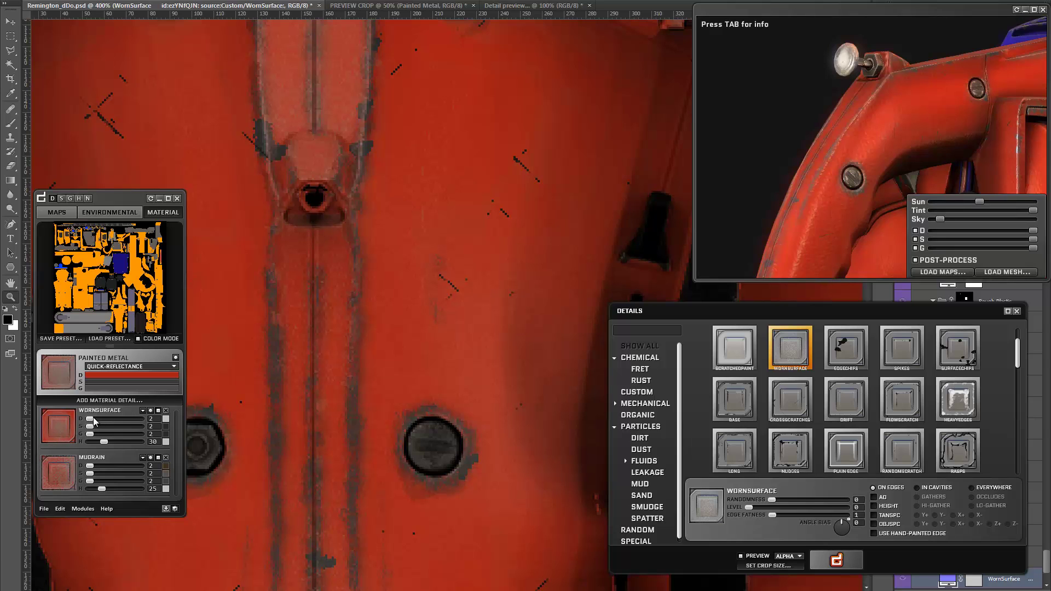
Step: Set WornSurface's diffuse intensity to 20 and its diffuse colour to the very dark red #380f0f
{"action": "left_click_drag", "start_coordinate": [91, 419], "coordinate": [99, 424]}
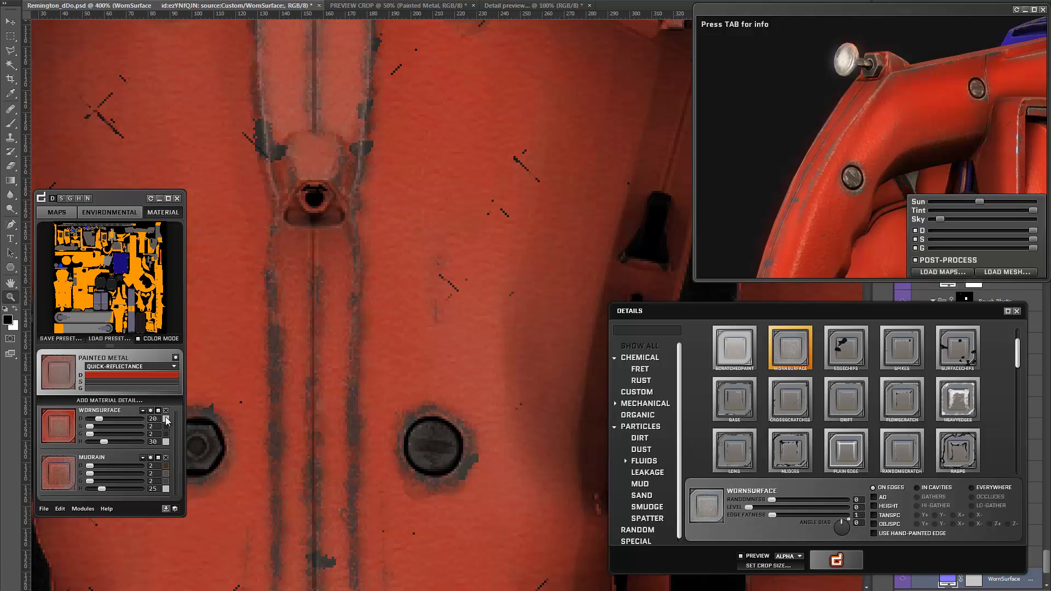
{"action": "key", "text": "i"}
{"action": "left_click", "coordinate": [340, 332]}
{"action": "left_click_drag", "start_coordinate": [423, 221], "coordinate": [408, 200]}
{"action": "left_click", "coordinate": [464, 310]}
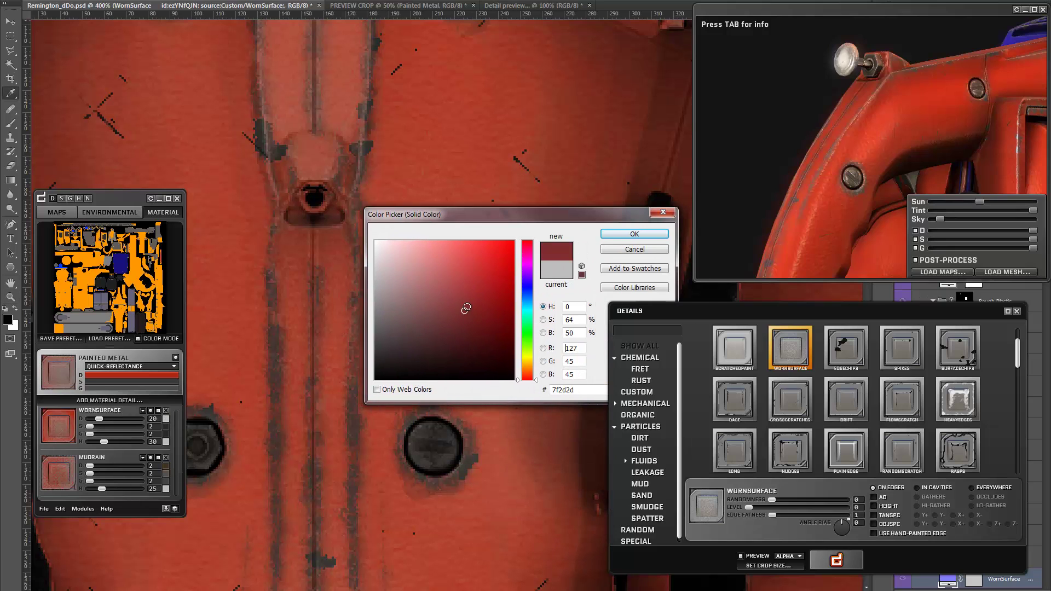
{"action": "mouse_move", "coordinate": [468, 328]}
{"action": "left_mouse_down"}
{"action": "mouse_move", "coordinate": [483, 324]}
{"action": "mouse_move", "coordinate": [477, 336]}
{"action": "mouse_move", "coordinate": [498, 340]}
{"action": "mouse_move", "coordinate": [529, 322]}
{"action": "mouse_move", "coordinate": [475, 337]}
{"action": "mouse_move", "coordinate": [502, 352]}
{"action": "mouse_move", "coordinate": [429, 340]}
{"action": "mouse_move", "coordinate": [473, 349]}
{"action": "left_mouse_up"}
{"action": "left_click", "coordinate": [652, 235]}
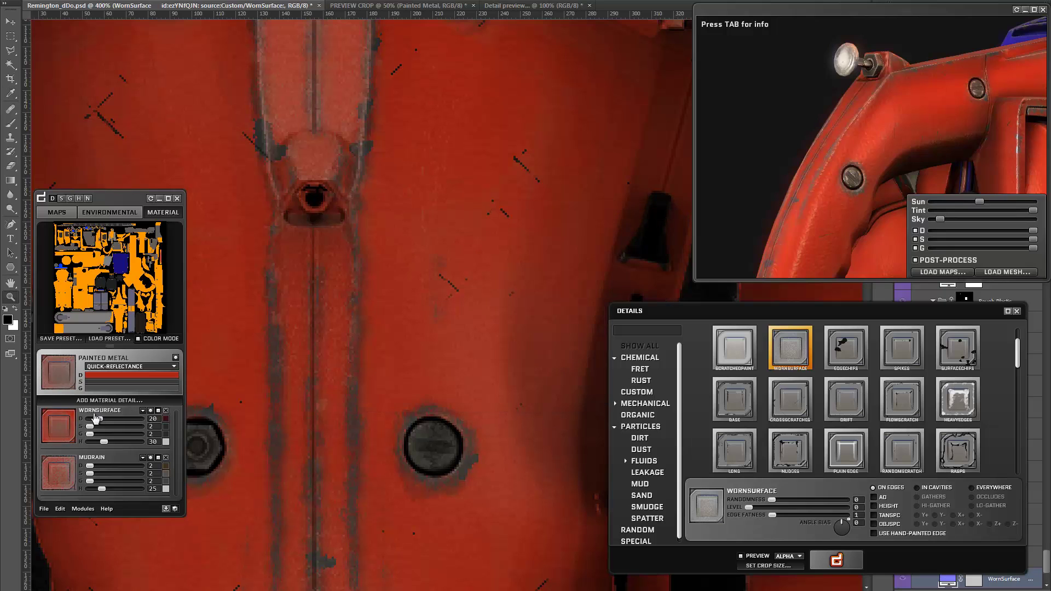
Step: Set WornSurface's diffuse intensity to 35, choose a different dark red for its diffuse colour, and check the grip in the 3D preview
{"action": "left_click_drag", "start_coordinate": [105, 420], "coordinate": [107, 420]}
{"action": "left_click", "coordinate": [159, 411]}
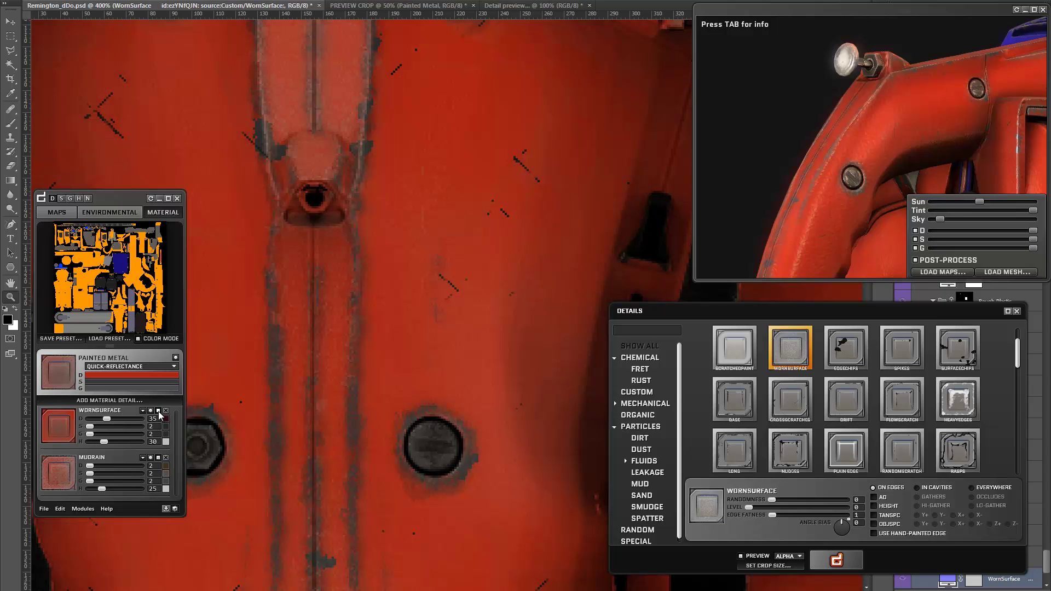
{"action": "left_click", "coordinate": [164, 418]}
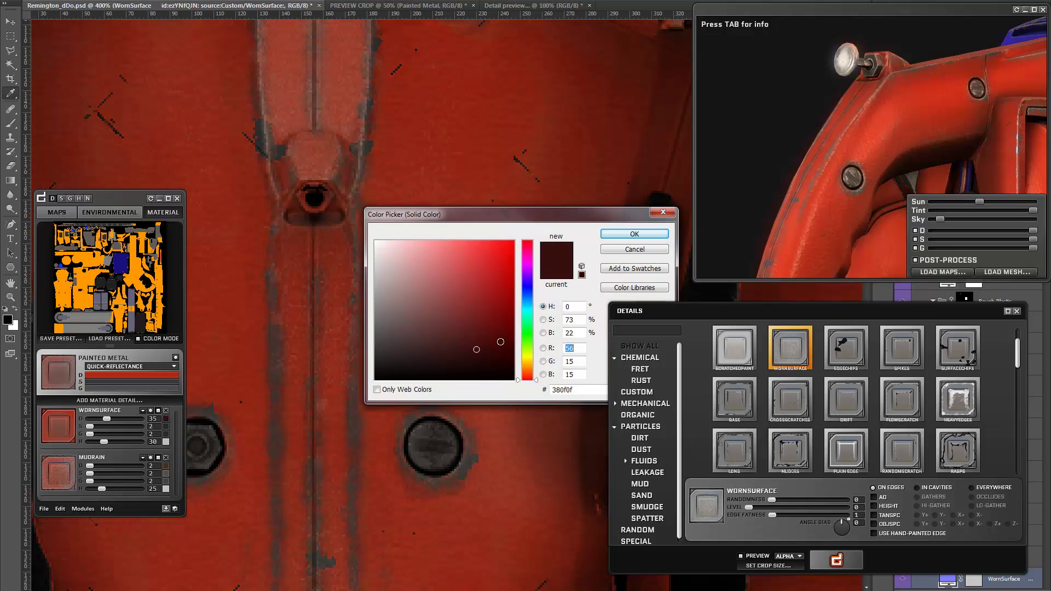
{"action": "mouse_move", "coordinate": [499, 342]}
{"action": "left_mouse_down"}
{"action": "mouse_move", "coordinate": [486, 347]}
{"action": "mouse_move", "coordinate": [463, 314]}
{"action": "mouse_move", "coordinate": [481, 327]}
{"action": "left_mouse_up"}
{"action": "left_click", "coordinate": [634, 235]}
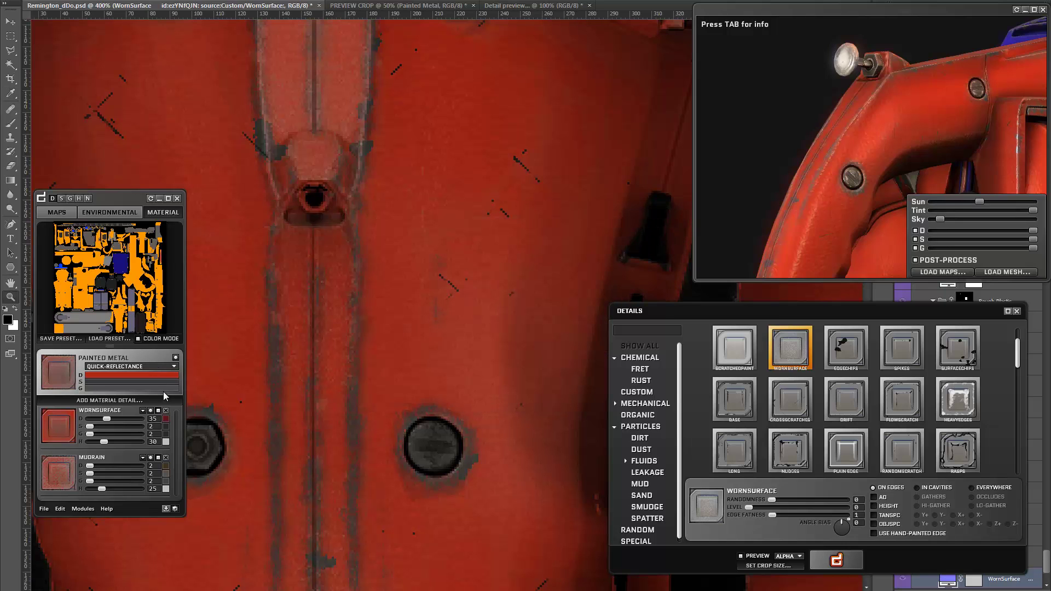
{"action": "left_click", "coordinate": [159, 411]}
{"action": "left_click_drag", "start_coordinate": [788, 206], "coordinate": [763, 177]}
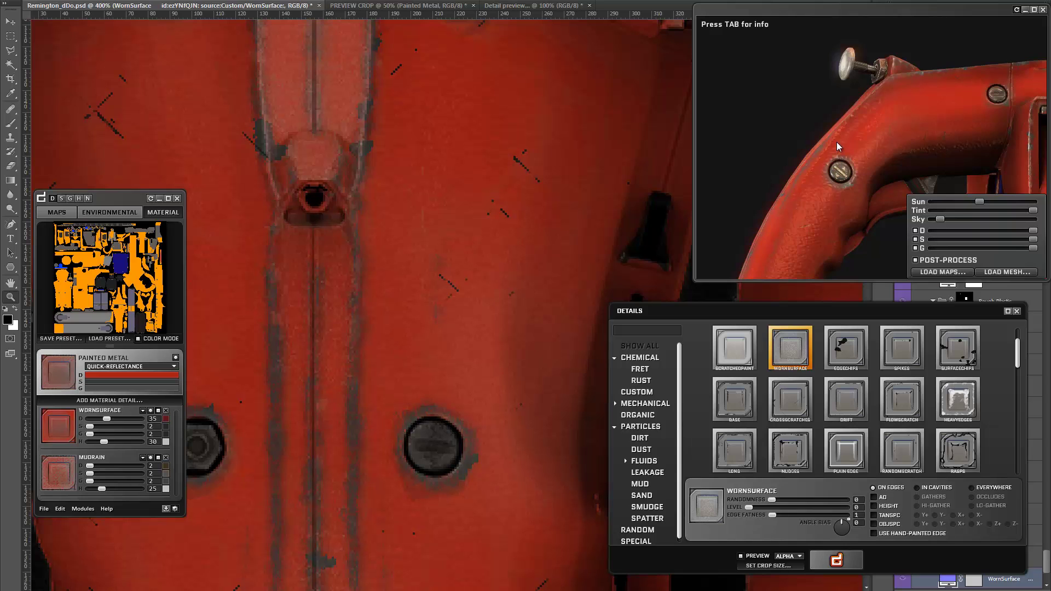
{"action": "left_click_drag", "start_coordinate": [837, 144], "coordinate": [683, 217]}
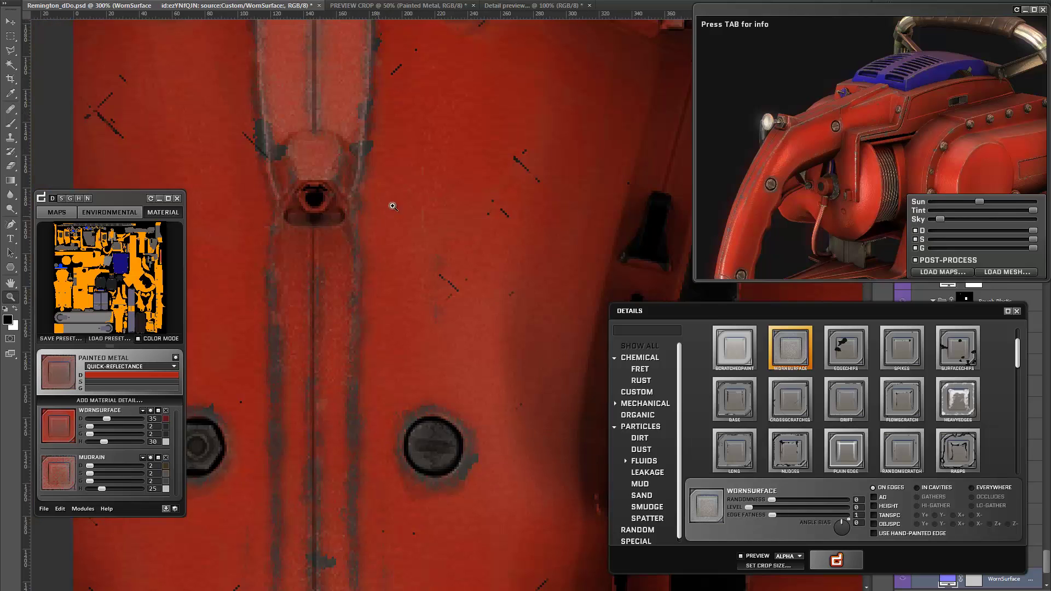
Step: Search the details for "misc", add Miscoloration to the Painted Metal material and close the details window
{"action": "left_click", "coordinate": [375, 217]}
{"action": "left_click", "coordinate": [419, 275]}
{"action": "left_click_drag", "start_coordinate": [439, 247], "coordinate": [441, 283]}
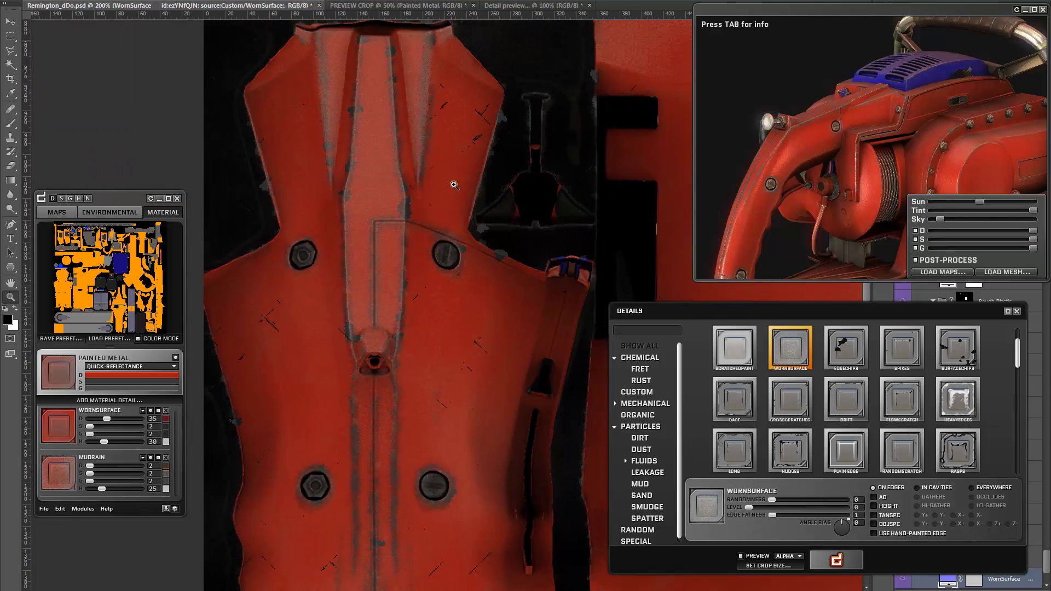
{"action": "left_click", "coordinate": [480, 257], "text": "alt"}
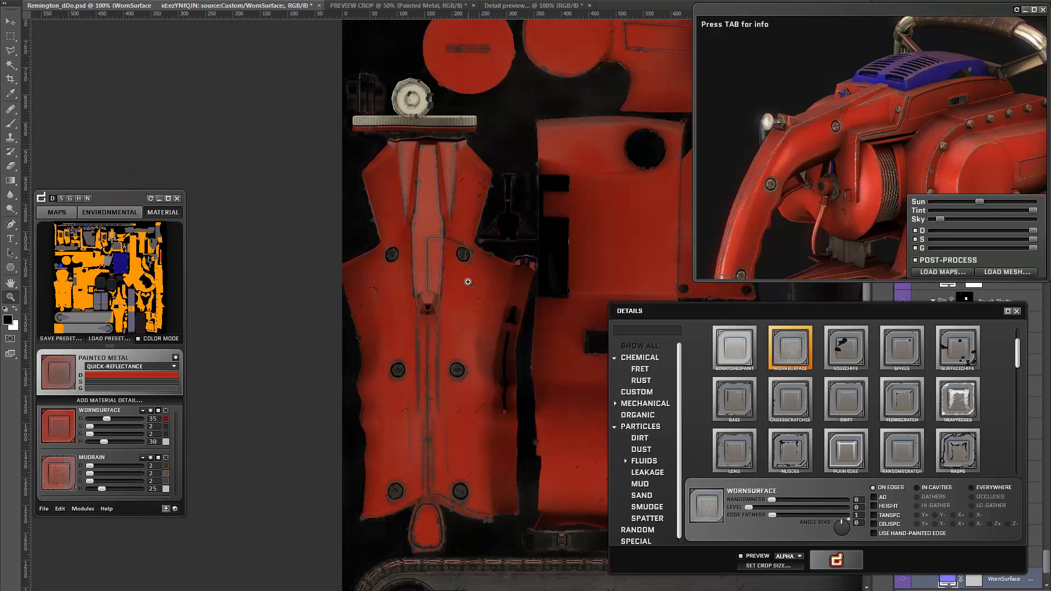
{"action": "left_click_drag", "start_coordinate": [1018, 352], "coordinate": [1018, 342]}
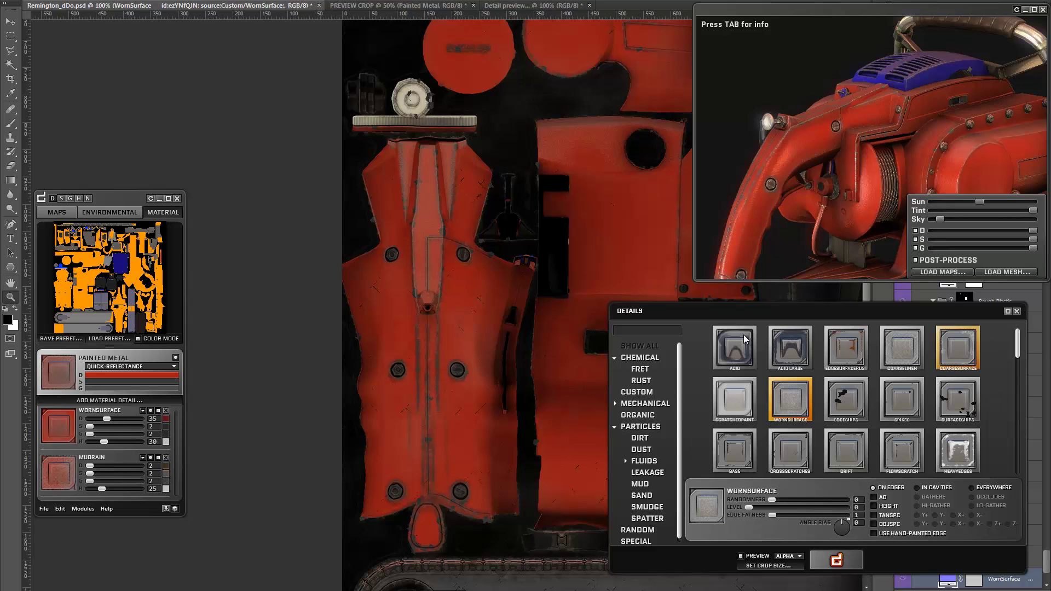
{"action": "type", "text": "sc"}
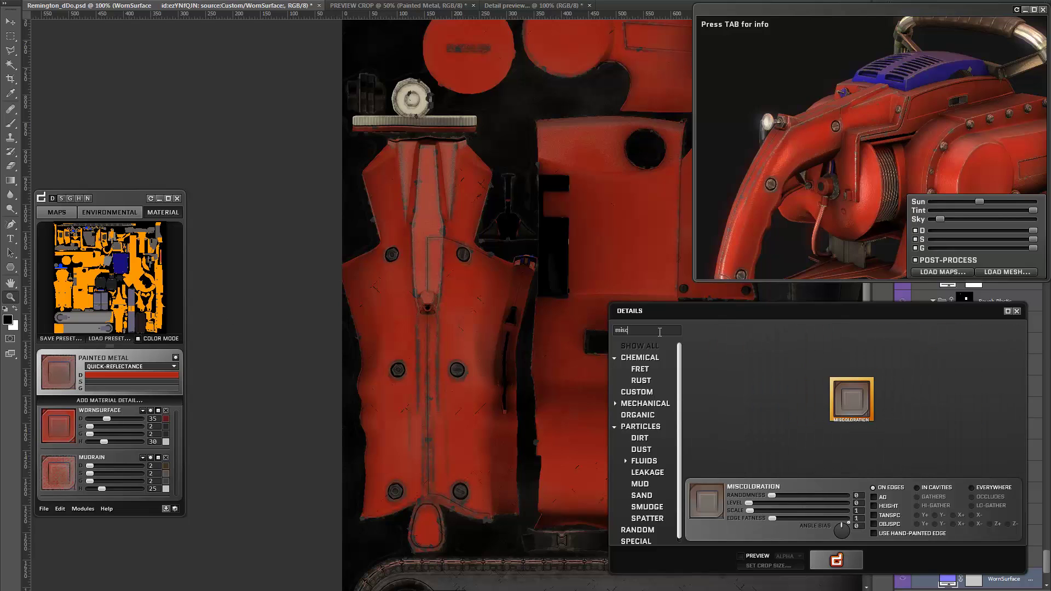
{"action": "left_click", "coordinate": [836, 559]}
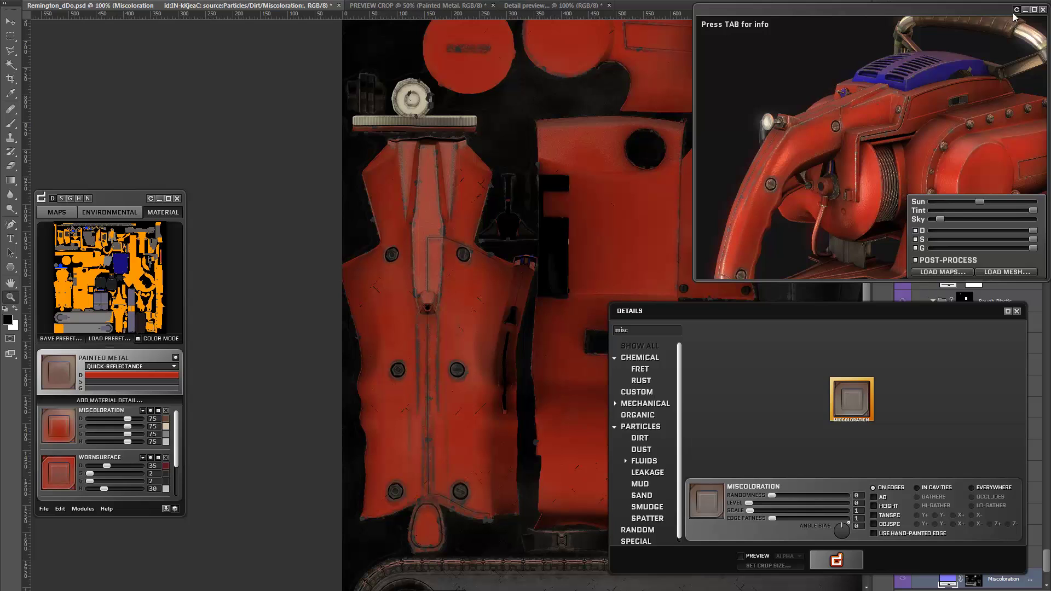
{"action": "left_click", "coordinate": [1016, 311]}
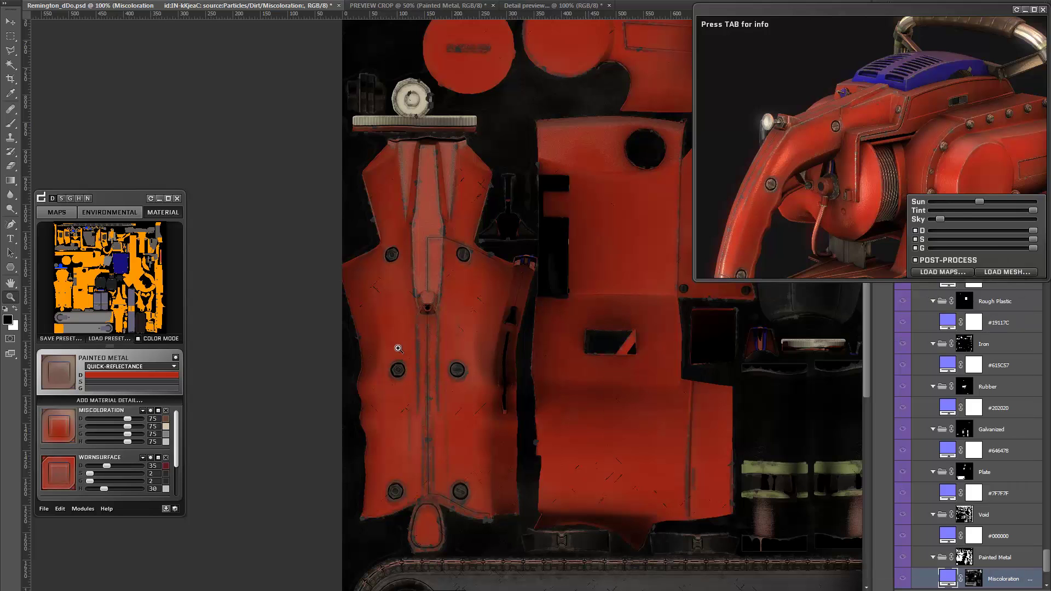
Step: Try several tones for Miscoloration's diffuse colour on the red texture and apply the orange #ff873f
{"action": "left_click", "coordinate": [442, 366]}
{"action": "left_click_drag", "start_coordinate": [454, 276], "coordinate": [391, 299]}
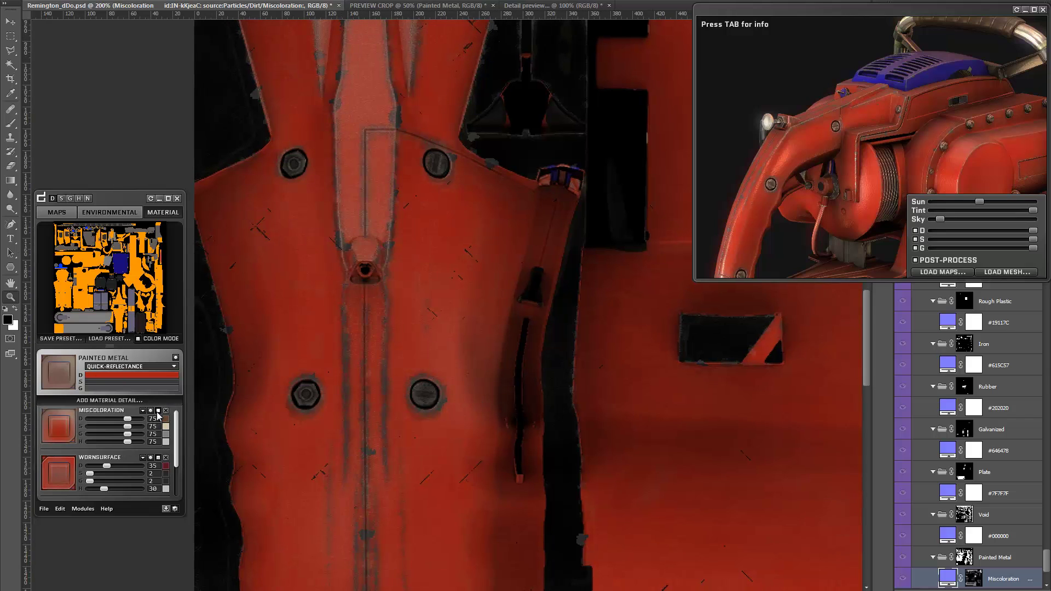
{"action": "left_click", "coordinate": [167, 425]}
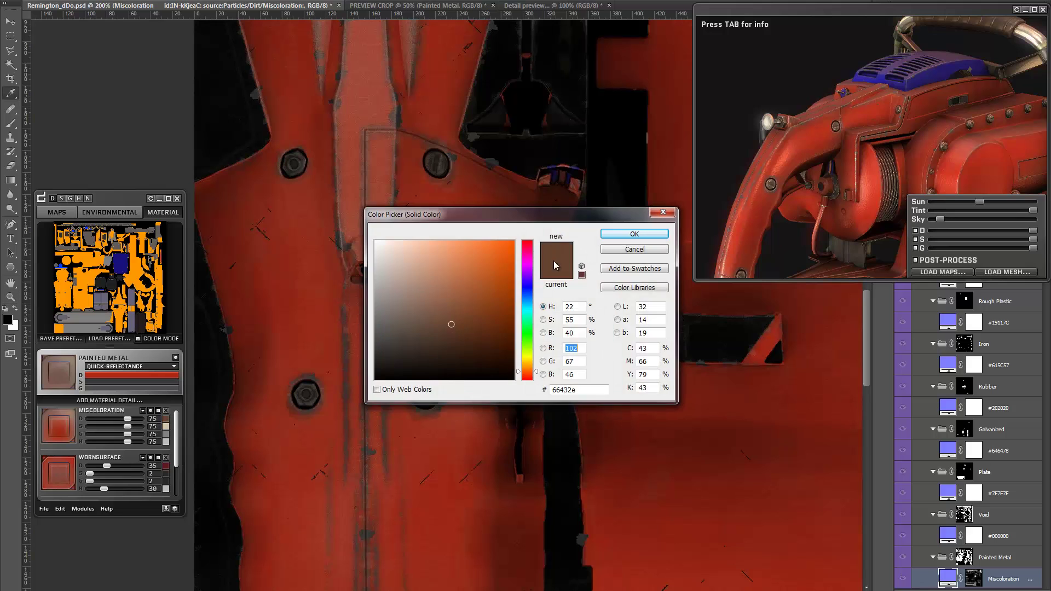
{"action": "left_click_drag", "start_coordinate": [439, 215], "coordinate": [663, 302]}
{"action": "mouse_move", "coordinate": [655, 360]}
{"action": "left_mouse_down"}
{"action": "mouse_move", "coordinate": [609, 403]}
{"action": "mouse_move", "coordinate": [733, 318]}
{"action": "mouse_move", "coordinate": [725, 328]}
{"action": "left_mouse_up"}
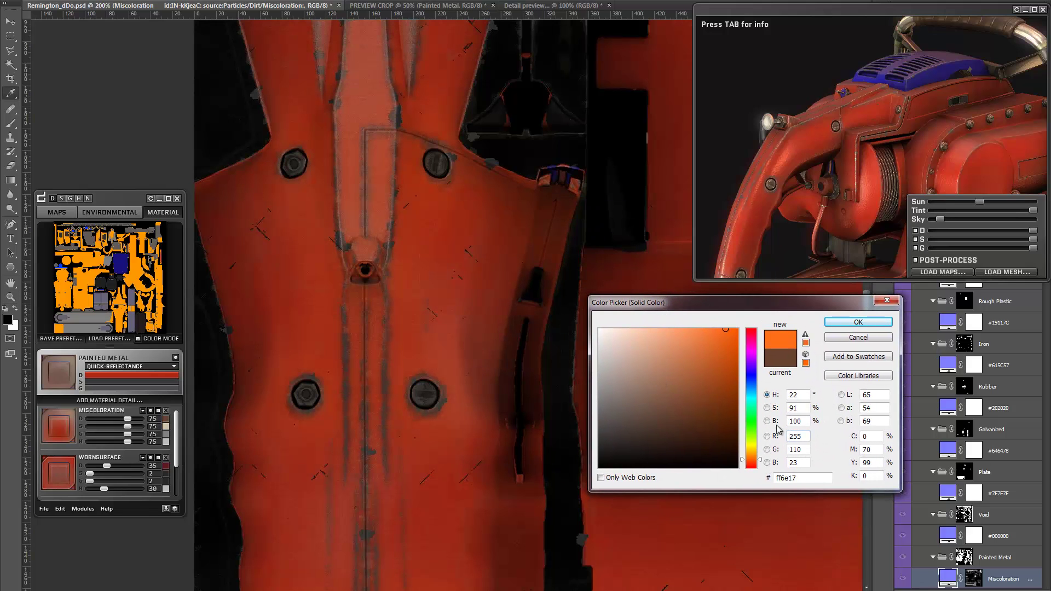
{"action": "left_click", "coordinate": [751, 463]}
{"action": "mouse_move", "coordinate": [700, 398]}
{"action": "left_mouse_down"}
{"action": "mouse_move", "coordinate": [681, 308]}
{"action": "mouse_move", "coordinate": [728, 331]}
{"action": "mouse_move", "coordinate": [739, 468]}
{"action": "left_mouse_up"}
{"action": "left_click", "coordinate": [725, 401]}
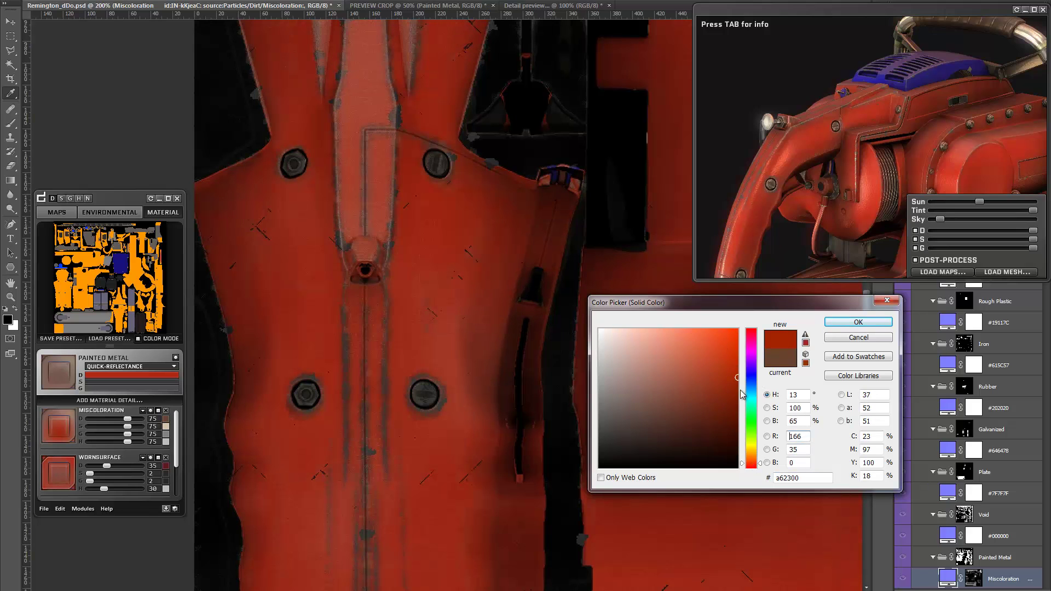
{"action": "left_click", "coordinate": [752, 460]}
{"action": "left_click", "coordinate": [628, 332]}
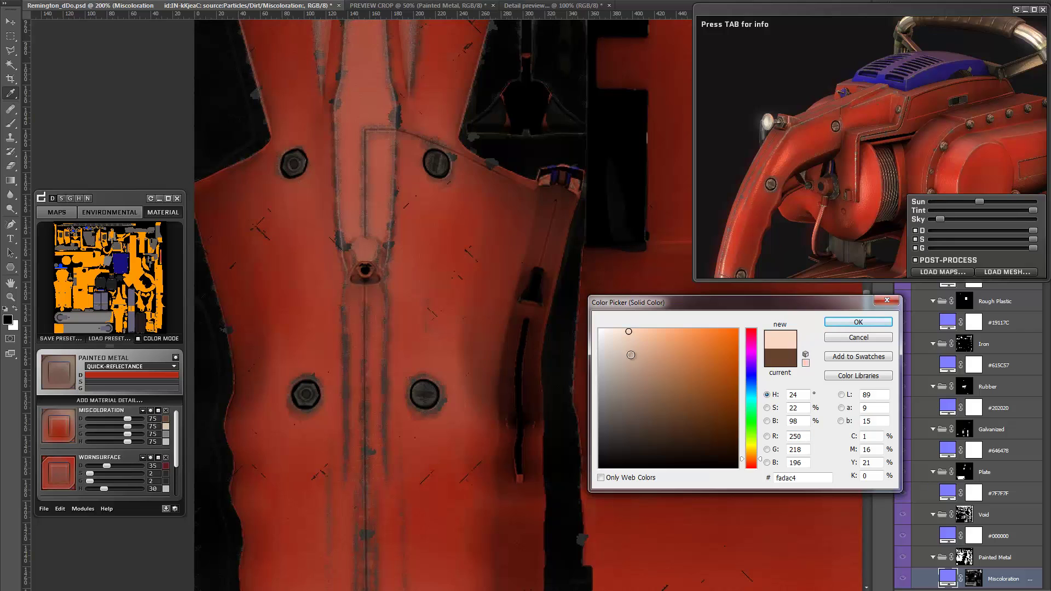
{"action": "left_click", "coordinate": [657, 361]}
{"action": "mouse_move", "coordinate": [756, 460]}
{"action": "left_mouse_down"}
{"action": "mouse_move", "coordinate": [756, 469]}
{"action": "mouse_move", "coordinate": [756, 455]}
{"action": "left_mouse_up"}
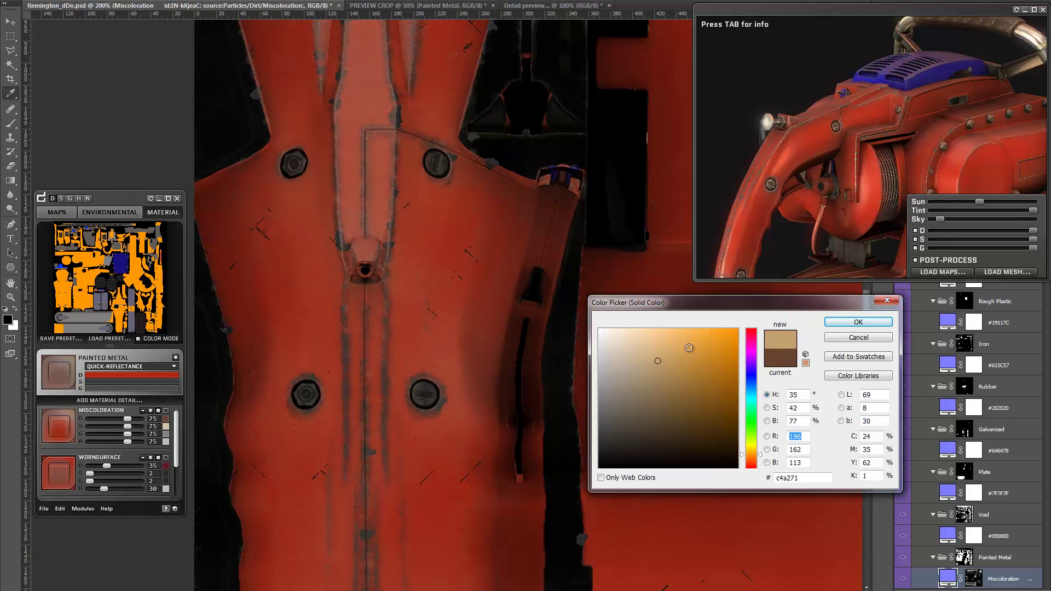
{"action": "mouse_move", "coordinate": [688, 346]}
{"action": "left_mouse_down"}
{"action": "mouse_move", "coordinate": [681, 354]}
{"action": "mouse_move", "coordinate": [654, 329]}
{"action": "mouse_move", "coordinate": [681, 300]}
{"action": "left_mouse_up"}
{"action": "left_click_drag", "start_coordinate": [702, 347], "coordinate": [697, 303]}
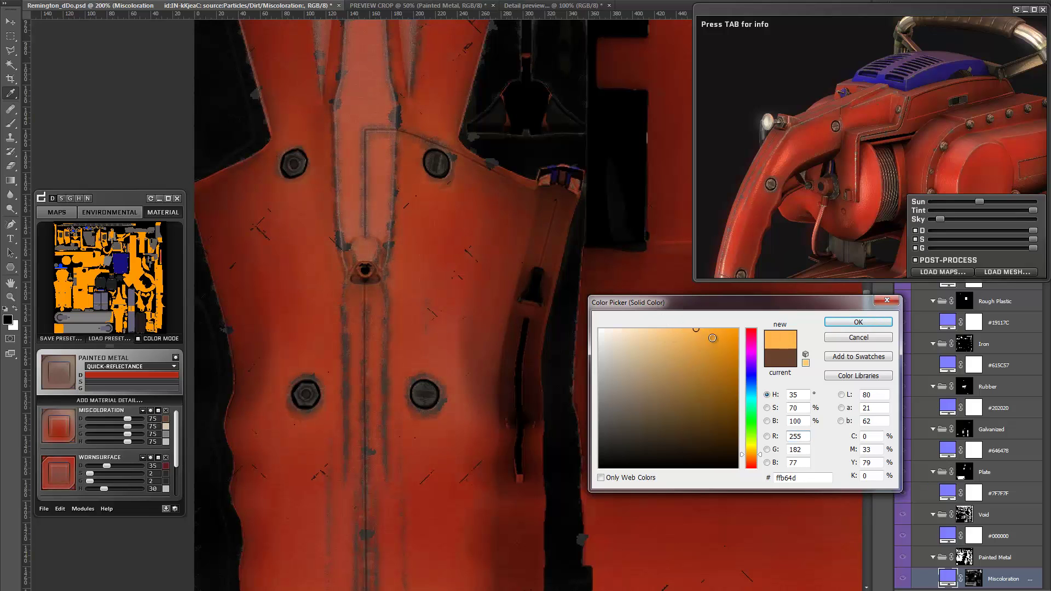
{"action": "left_click_drag", "start_coordinate": [712, 337], "coordinate": [704, 309]}
{"action": "left_click", "coordinate": [753, 460]}
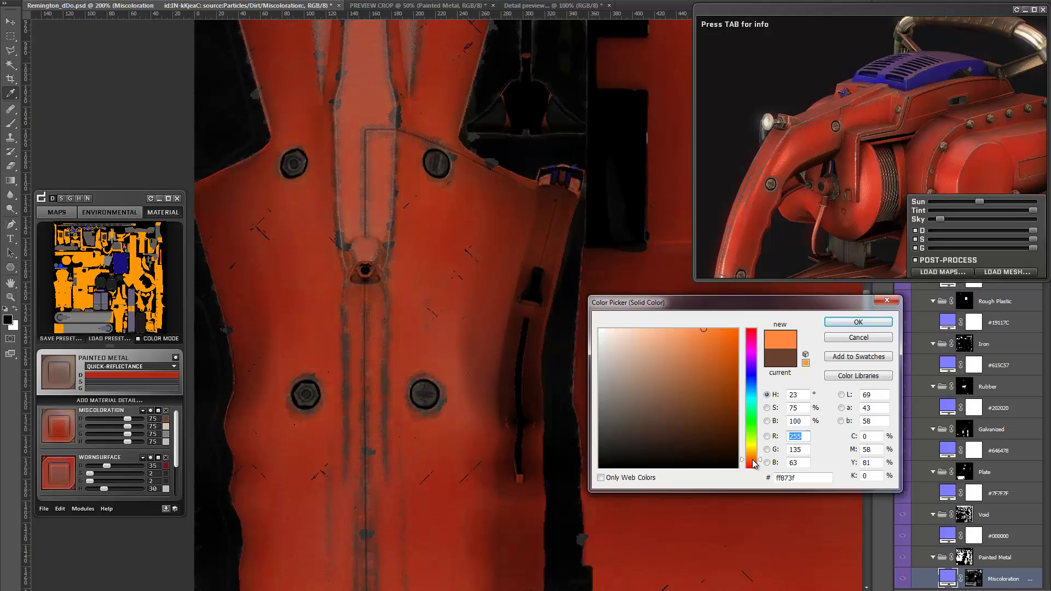
{"action": "left_click", "coordinate": [859, 322]}
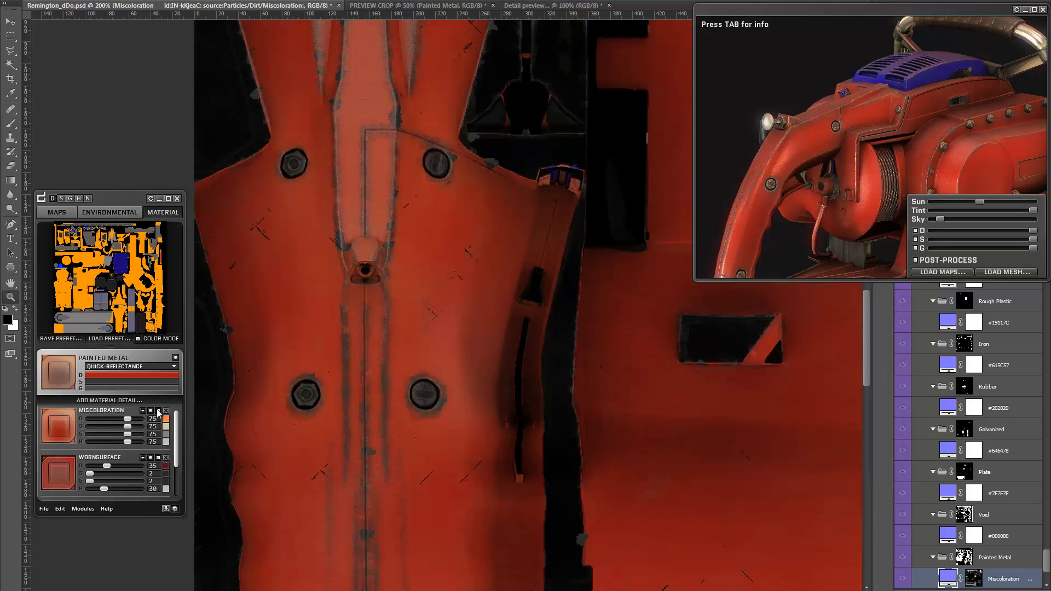
Step: Set Miscoloration's diffuse, specular and gloss intensities to 64 and its height to 0, and refresh the 3D preview
{"action": "left_click_drag", "start_coordinate": [127, 421], "coordinate": [124, 423]}
{"action": "left_click_drag", "start_coordinate": [127, 442], "coordinate": [81, 444]}
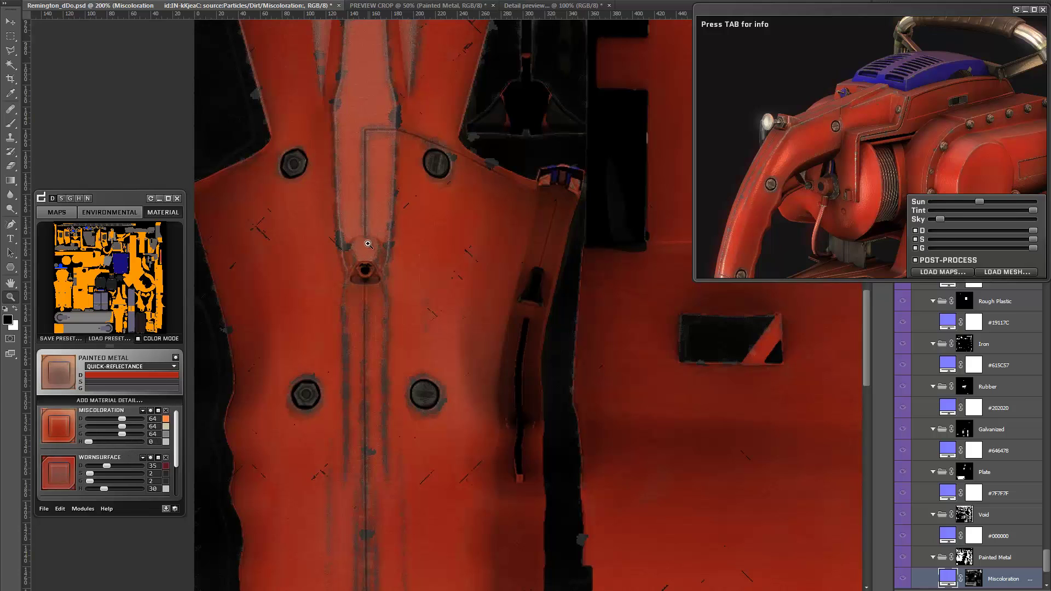
{"action": "left_click", "coordinate": [1017, 10]}
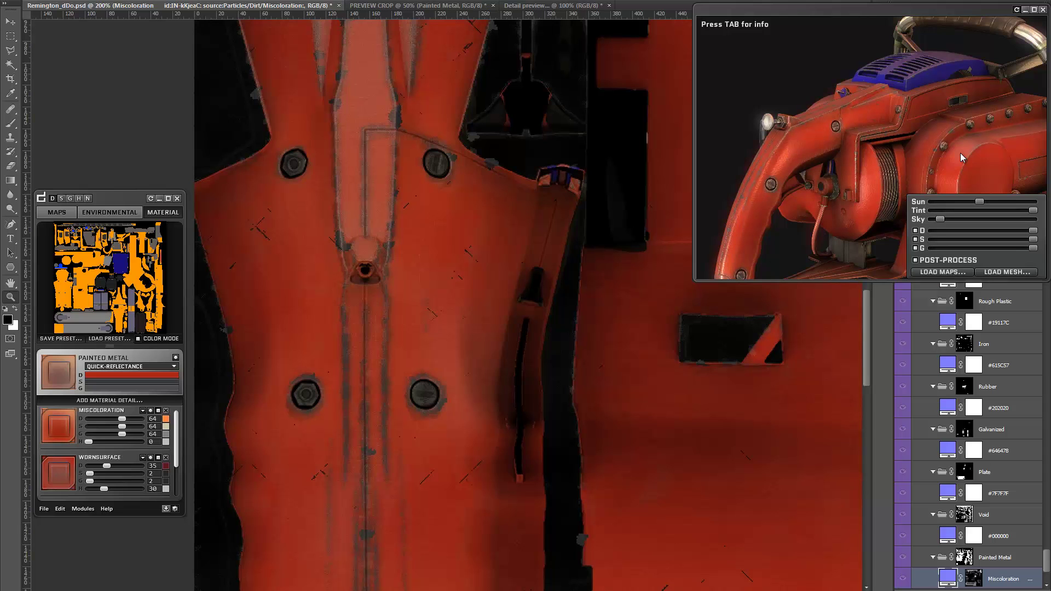
{"action": "left_click_drag", "start_coordinate": [948, 136], "coordinate": [880, 138]}
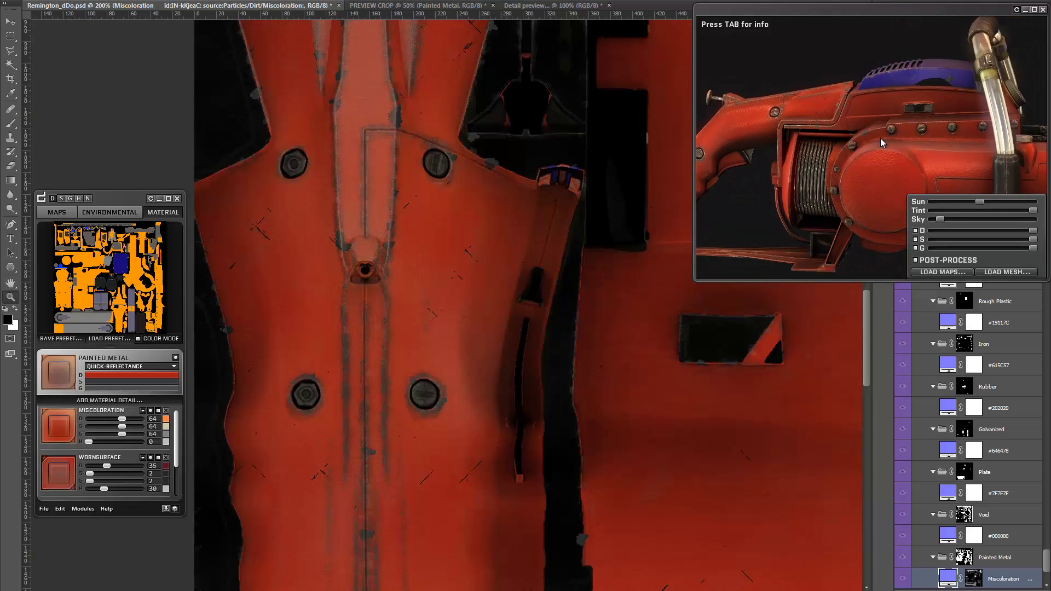
Step: Enlarge the 3D preview window and examine the miscoloration across the red body from several distances and angles
{"action": "left_click_drag", "start_coordinate": [806, 10], "coordinate": [590, 7]}
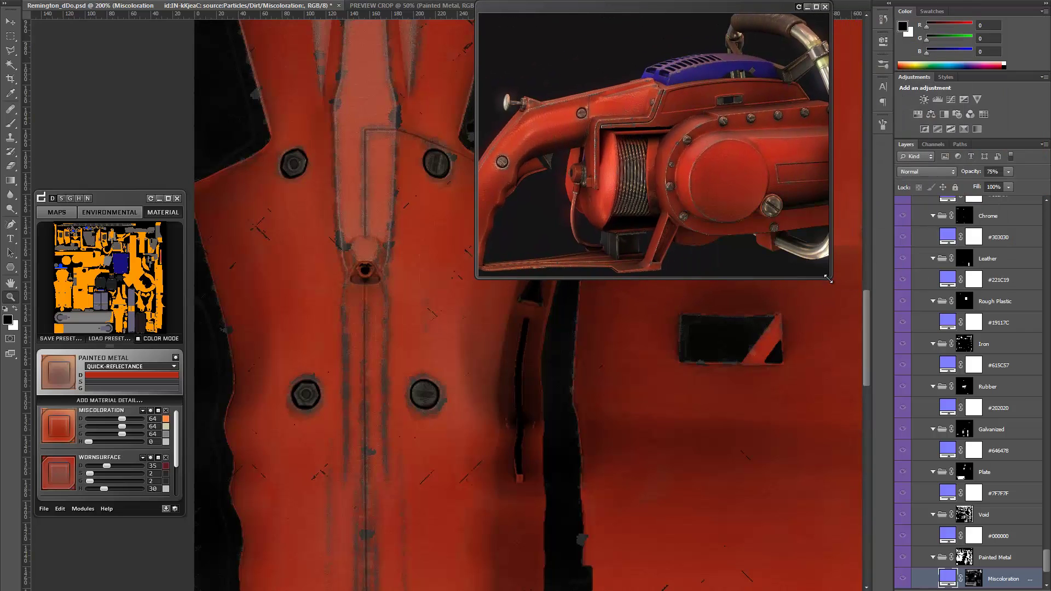
{"action": "left_click_drag", "start_coordinate": [826, 277], "coordinate": [1001, 329]}
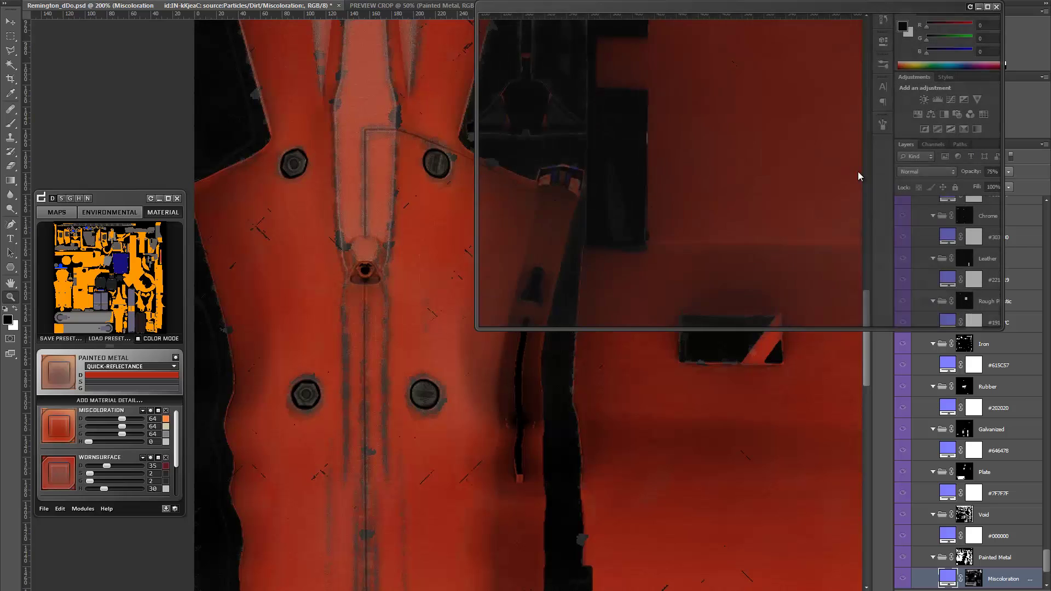
{"action": "left_click_drag", "start_coordinate": [713, 11], "coordinate": [761, 8]}
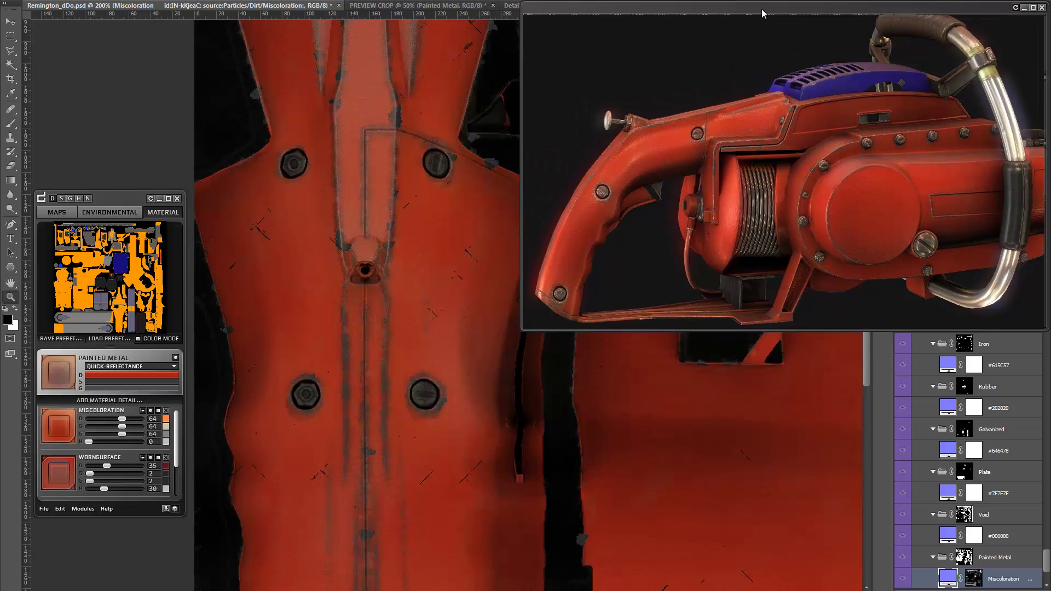
{"action": "scroll", "coordinate": [679, 164], "scroll_direction": "up", "scroll_amount": 5}
{"action": "scroll", "coordinate": [678, 164], "scroll_direction": "down", "scroll_amount": 3}
{"action": "left_click_drag", "start_coordinate": [678, 164], "coordinate": [728, 138]}
{"action": "scroll", "coordinate": [690, 166], "scroll_direction": "down", "scroll_amount": 3}
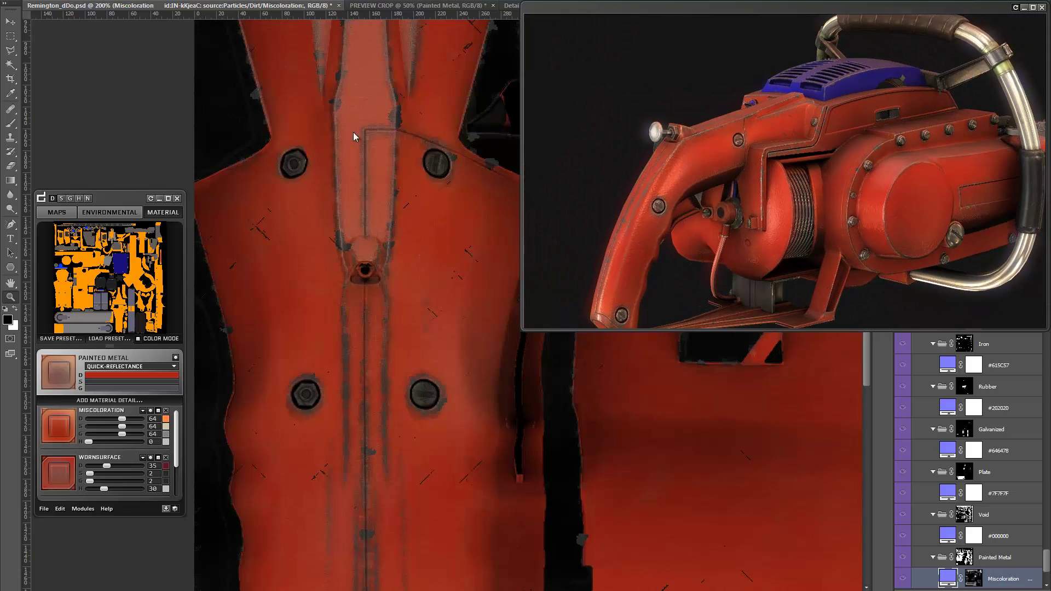
Step: Reopen the material details for Painted Metal, clear the search term and select the Acid Large detail
{"action": "left_click", "coordinate": [111, 401]}
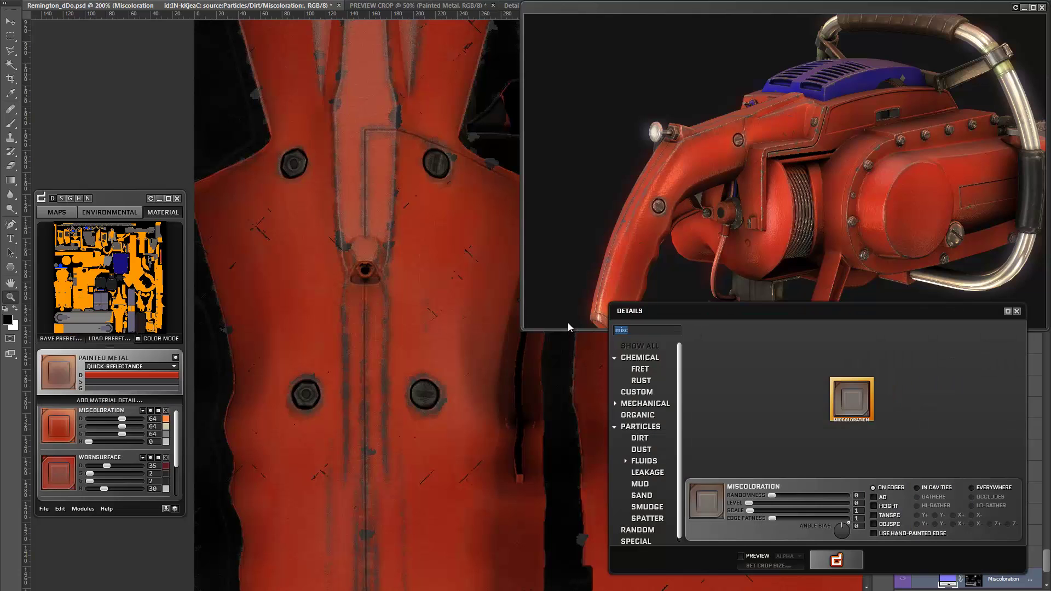
{"action": "key", "text": "BackSpace"}
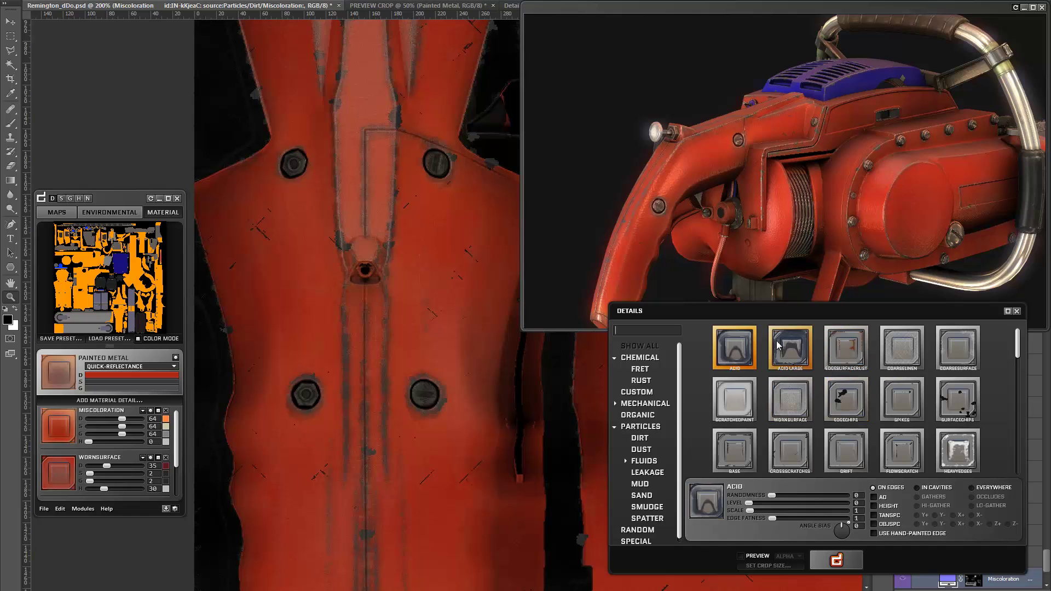
{"action": "left_click", "coordinate": [789, 344]}
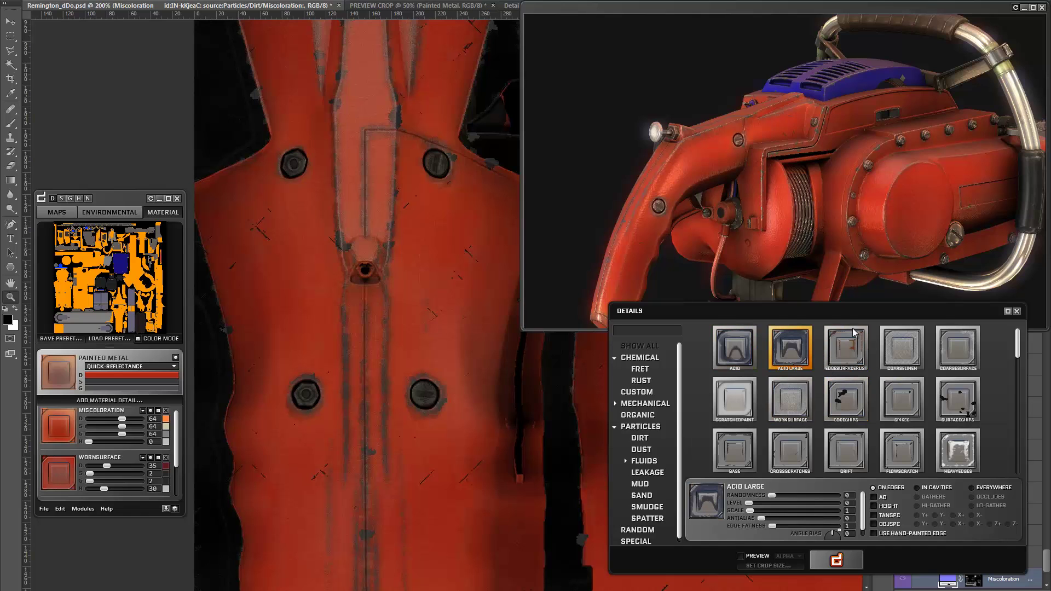
Step: Turn on the detail preview with a crop about 1238 × 1113 px around the bolted red panels of the texture
{"action": "left_click", "coordinate": [741, 557]}
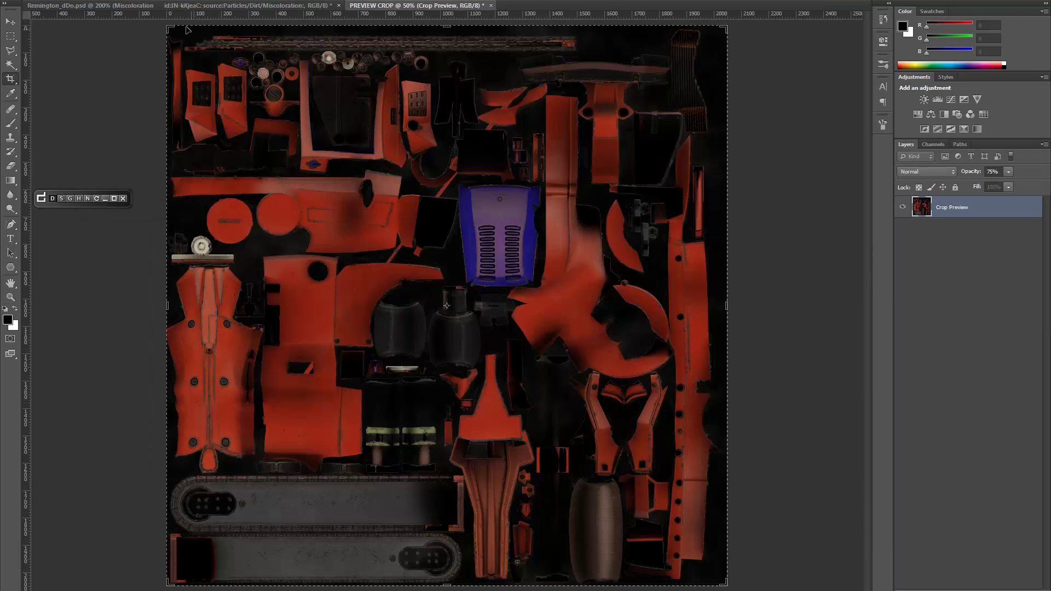
{"action": "left_click_drag", "start_coordinate": [186, 30], "coordinate": [338, 154]}
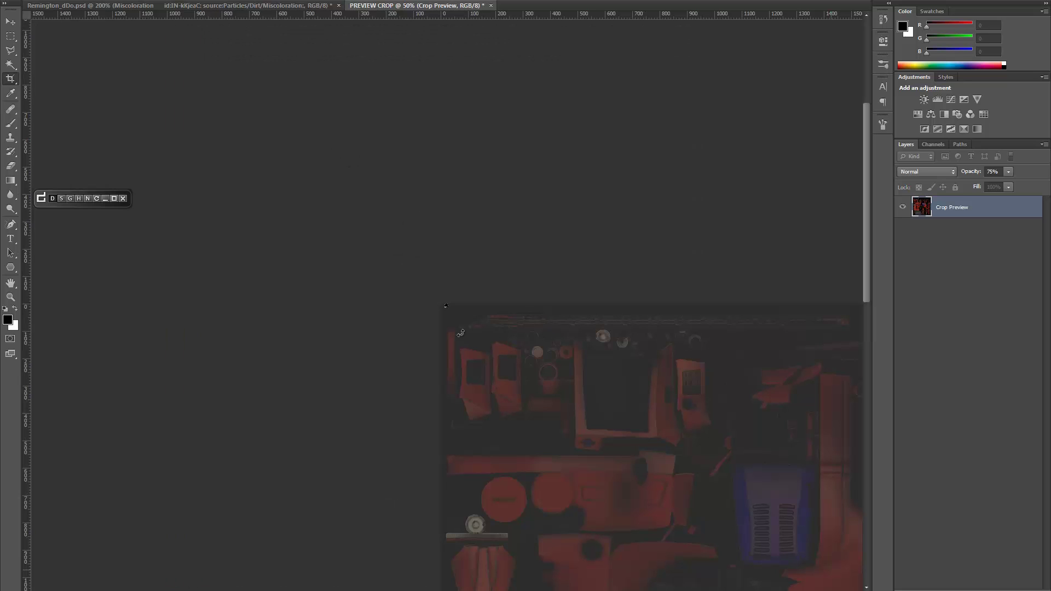
{"action": "left_click_drag", "start_coordinate": [448, 309], "coordinate": [504, 243]}
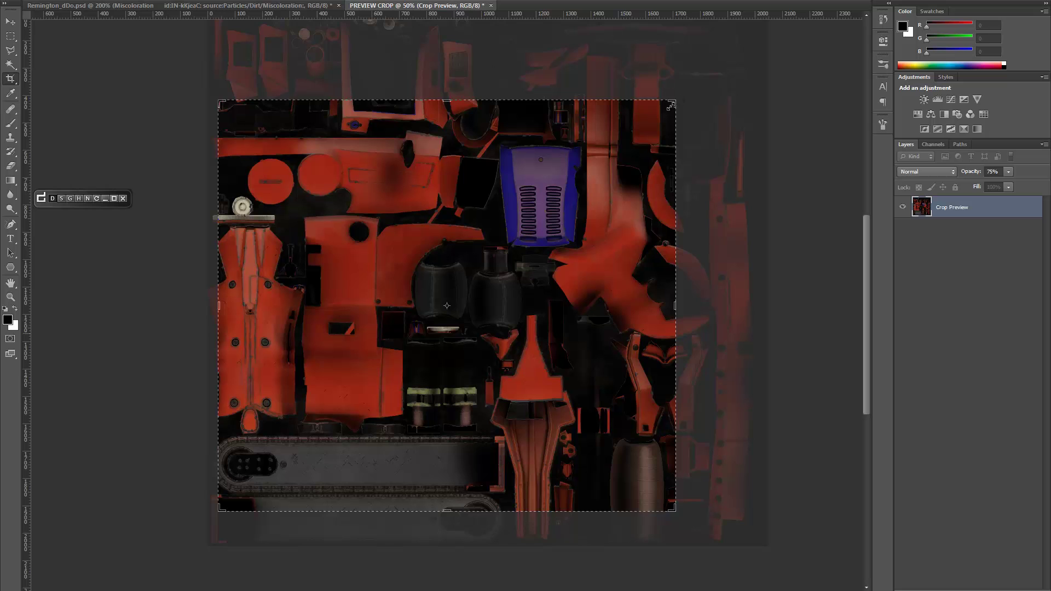
{"action": "left_click_drag", "start_coordinate": [671, 106], "coordinate": [655, 120]}
{"action": "left_click_drag", "start_coordinate": [656, 494], "coordinate": [612, 454]}
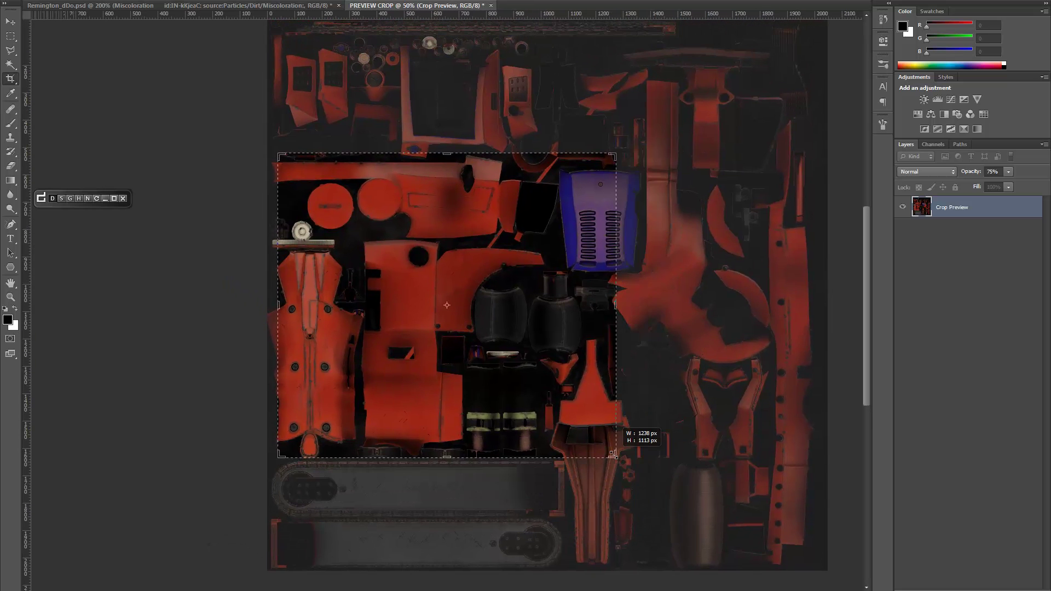
{"action": "key", "text": "Return"}
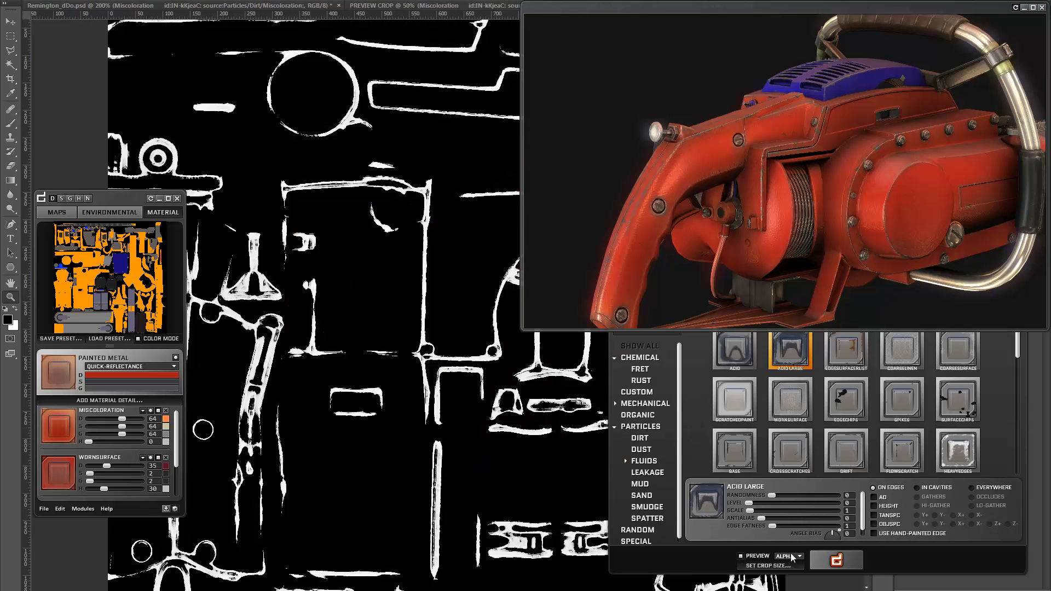
Step: Preview Acid Large on the map, set its scale to 2 and antialias to 1, and add it to Painted Metal
{"action": "left_click", "coordinate": [791, 557]}
{"action": "left_click", "coordinate": [788, 572]}
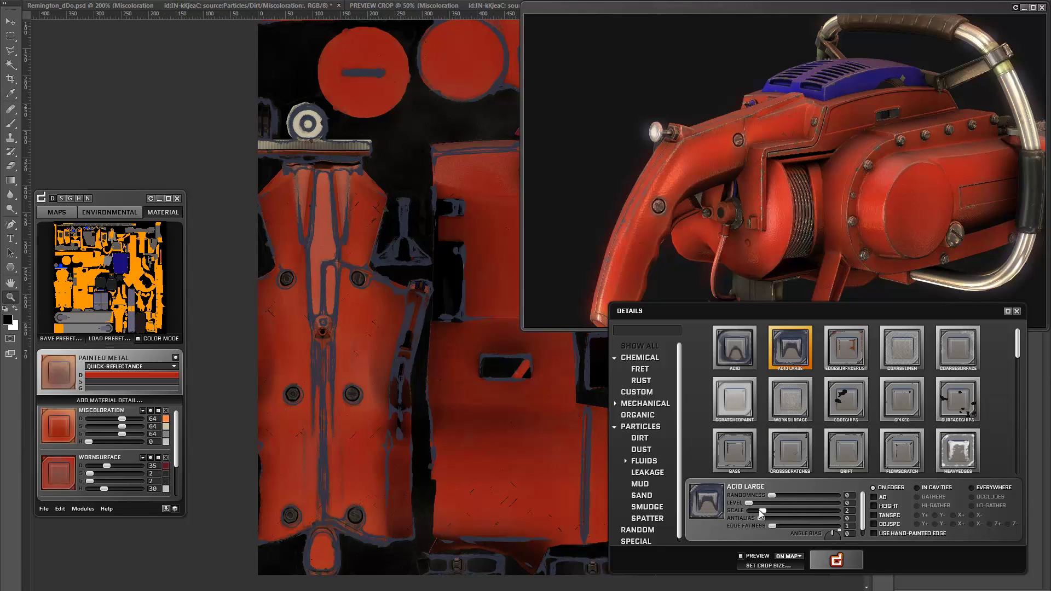
{"action": "left_click_drag", "start_coordinate": [759, 511], "coordinate": [761, 508]}
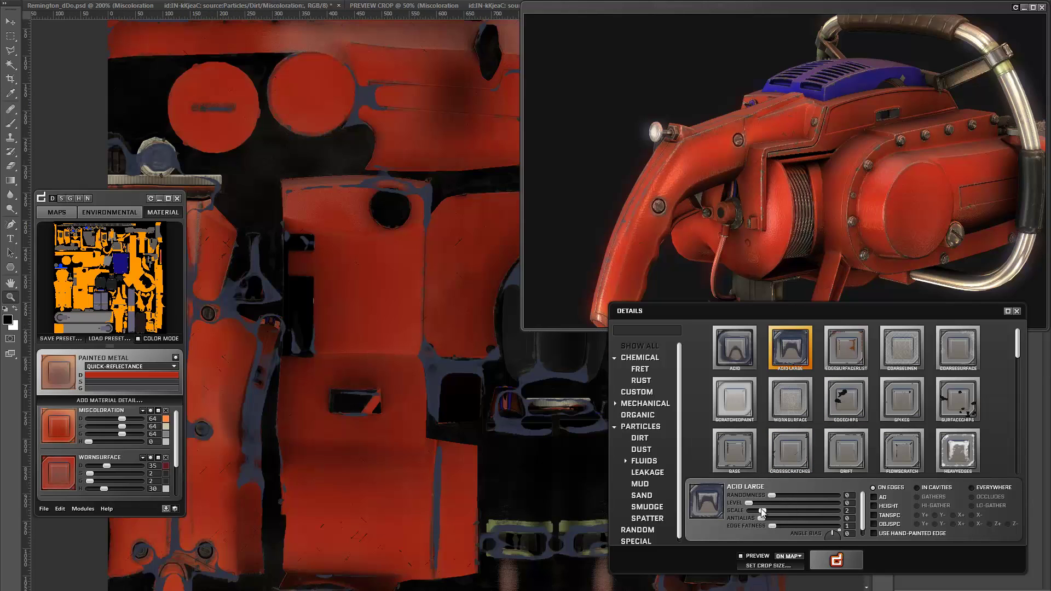
{"action": "left_click_drag", "start_coordinate": [125, 198], "coordinate": [64, 279]}
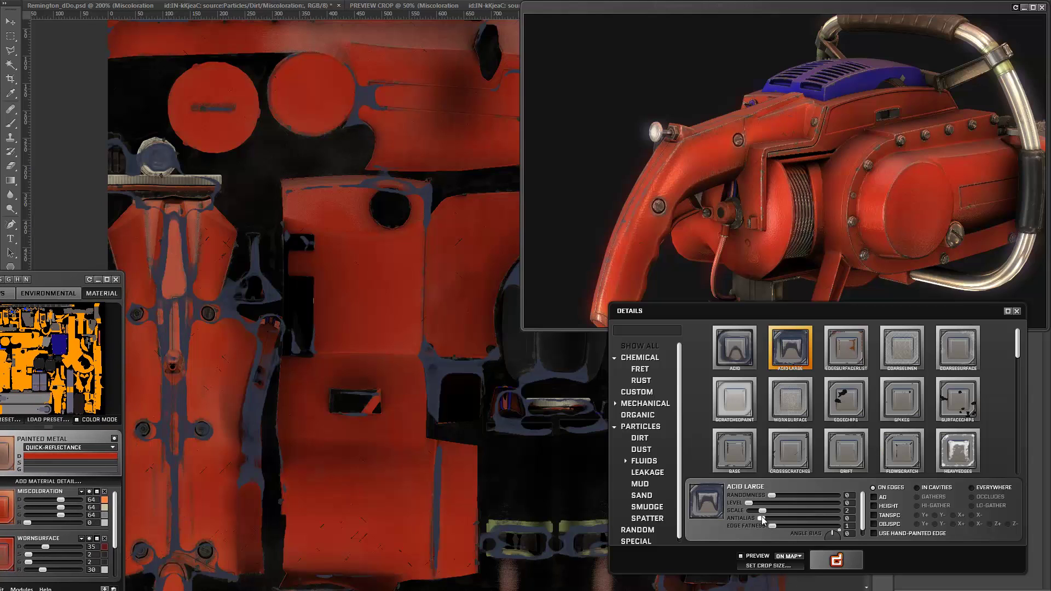
{"action": "left_click_drag", "start_coordinate": [762, 519], "coordinate": [837, 514]}
{"action": "left_click", "coordinate": [844, 564]}
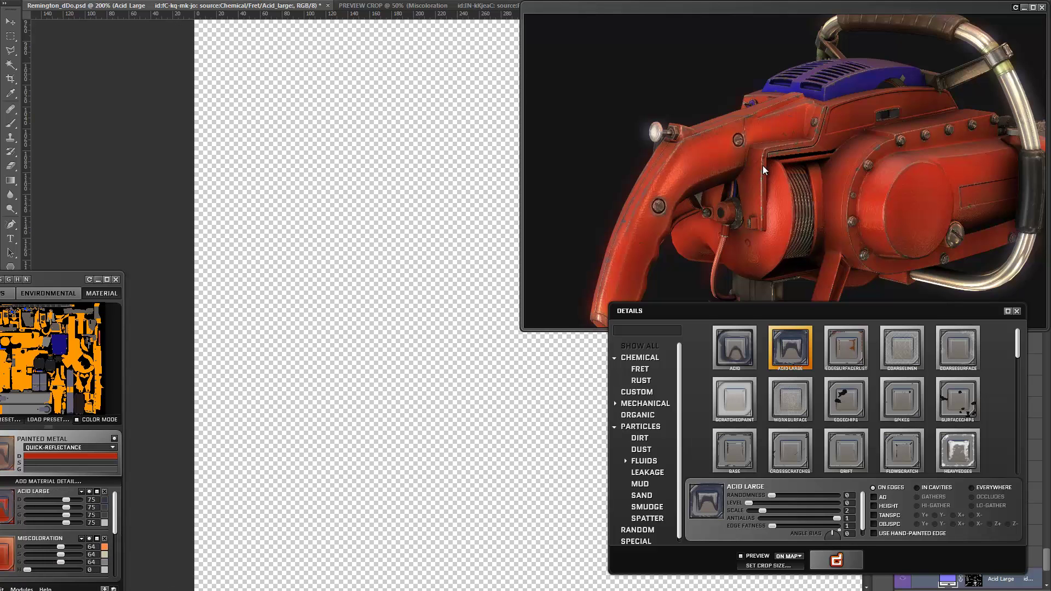
Step: Check Acid Large on the 3D model and change its diffuse colour to the dark brown #44392e
{"action": "left_click", "coordinate": [763, 165]}
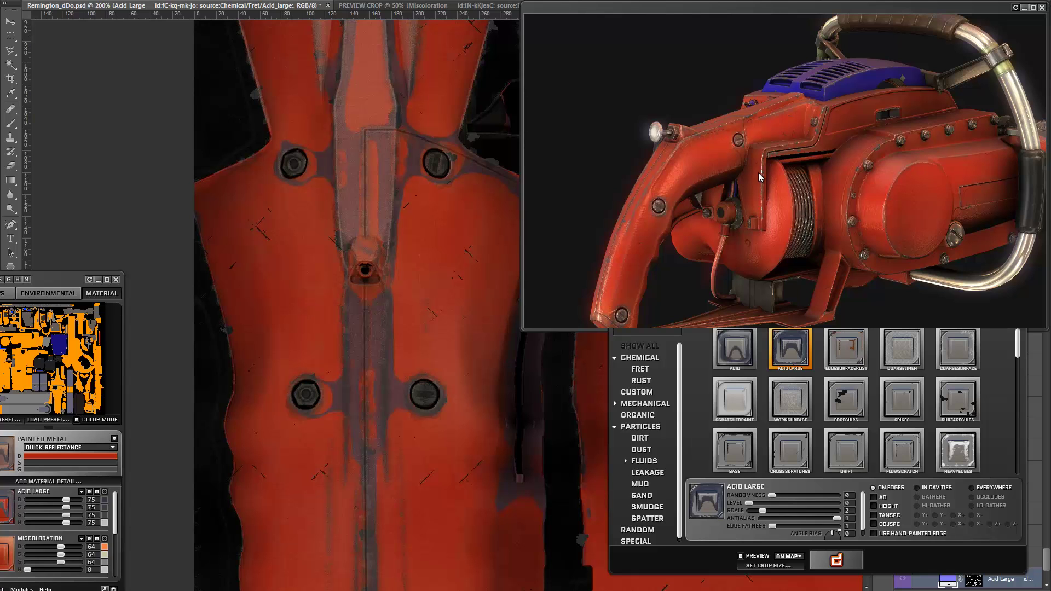
{"action": "left_click_drag", "start_coordinate": [760, 172], "coordinate": [793, 120]}
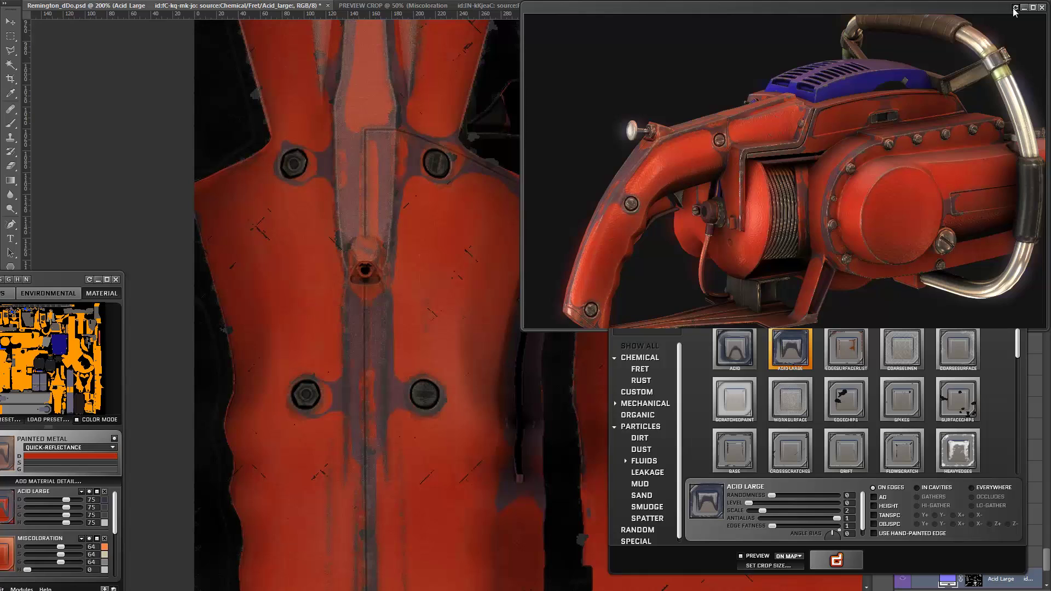
{"action": "left_click_drag", "start_coordinate": [63, 276], "coordinate": [94, 259]}
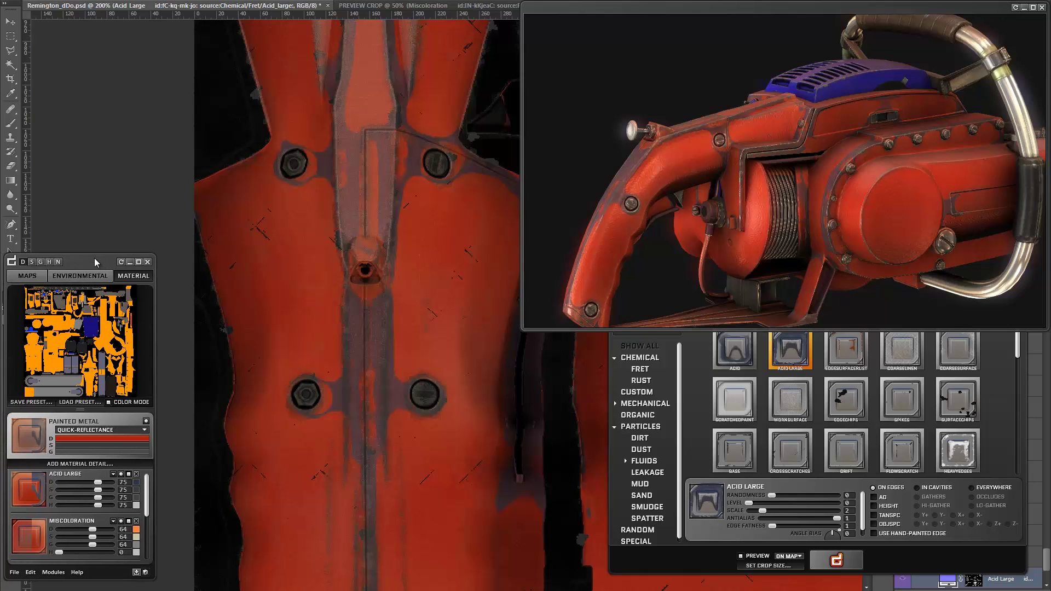
{"action": "left_click", "coordinate": [137, 482]}
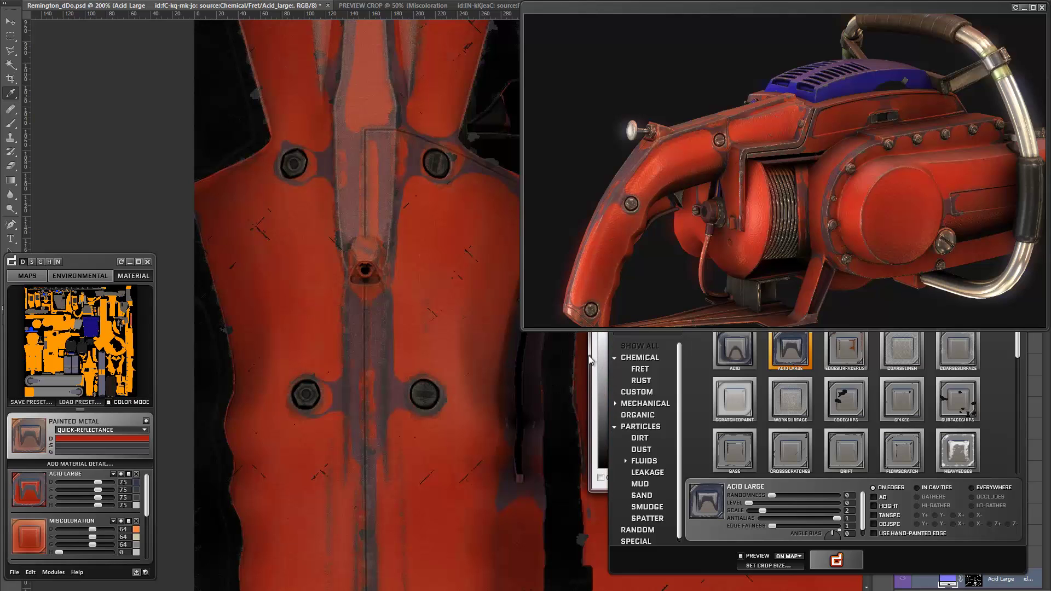
{"action": "left_click_drag", "start_coordinate": [666, 9], "coordinate": [613, 13]}
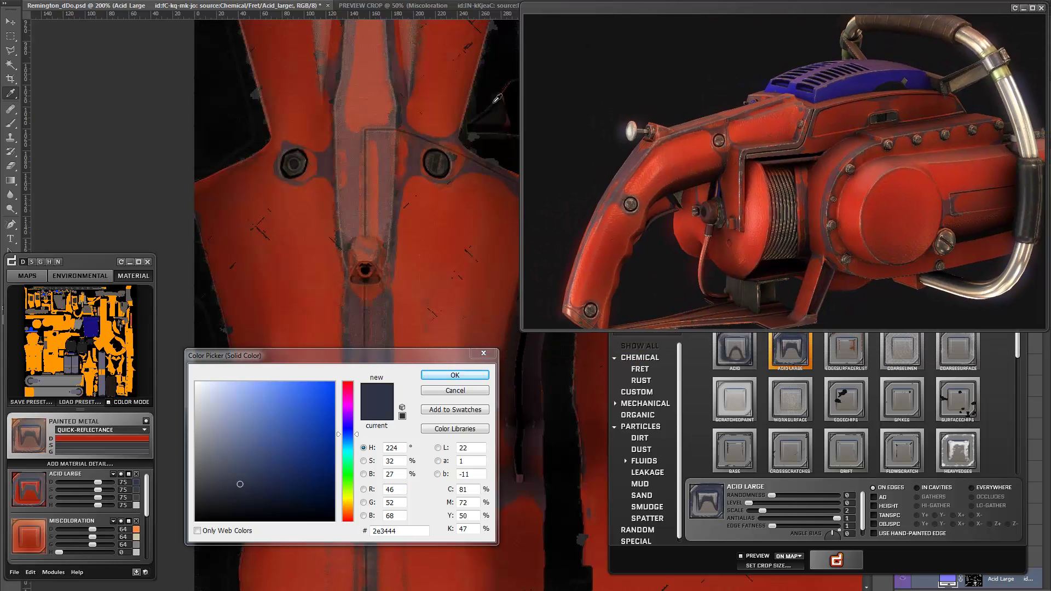
{"action": "left_click_drag", "start_coordinate": [300, 354], "coordinate": [350, 383]}
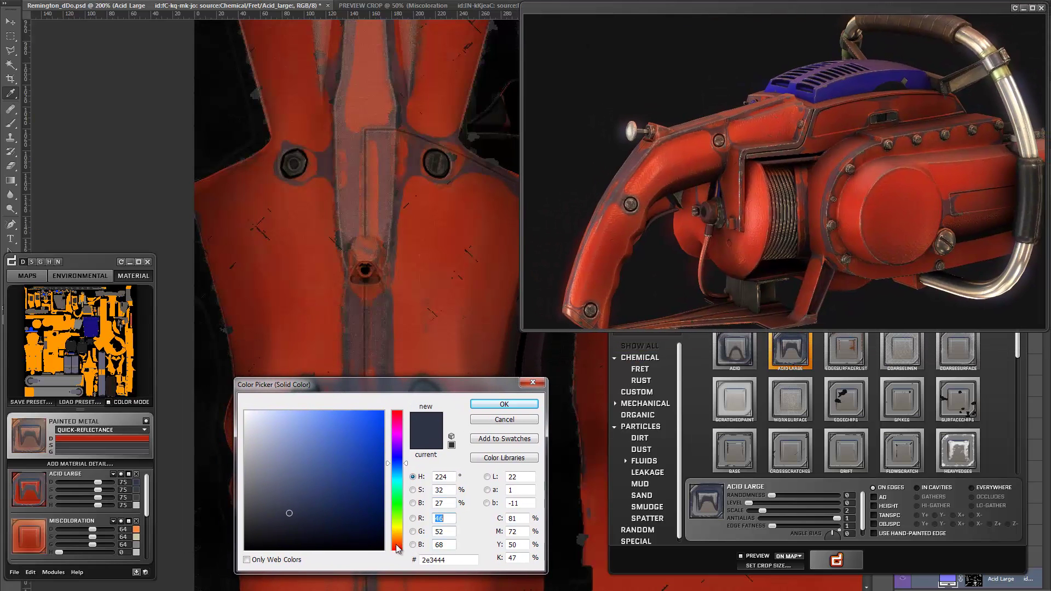
{"action": "left_click", "coordinate": [398, 539]}
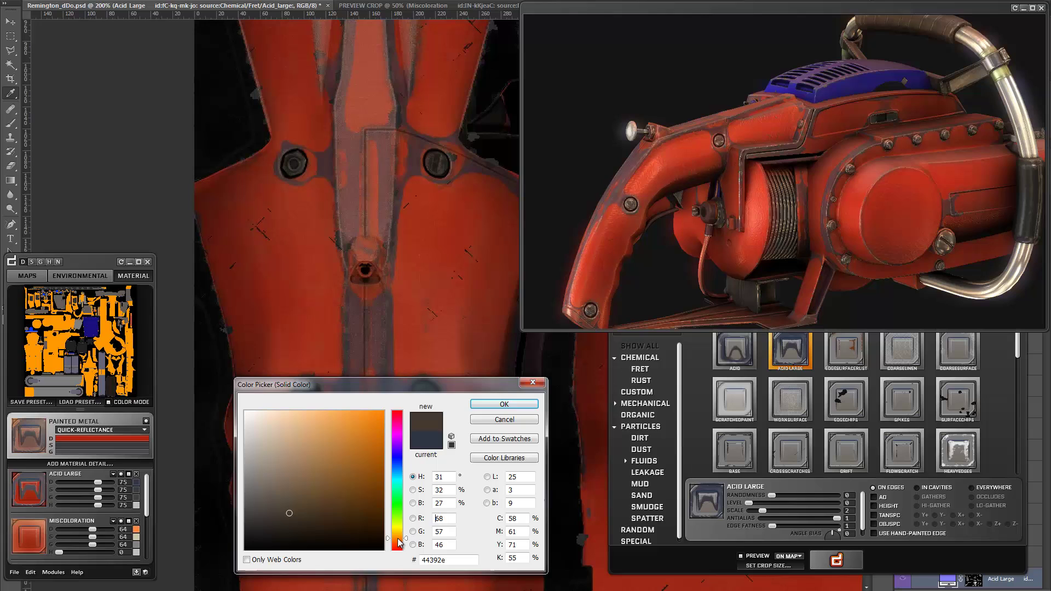
{"action": "left_click", "coordinate": [502, 405]}
Step: Set Acid Large's diffuse, specular and gloss intensities to 46 and its height to 51, checking the surface on the 3D model
{"action": "left_click_drag", "start_coordinate": [97, 483], "coordinate": [81, 485]}
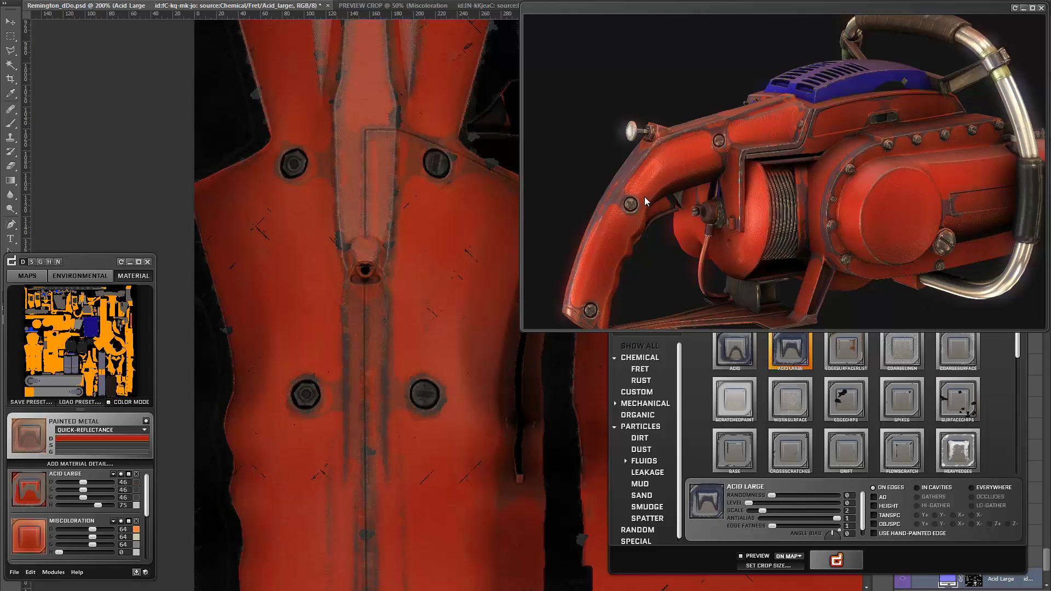
{"action": "left_click_drag", "start_coordinate": [665, 185], "coordinate": [737, 143]}
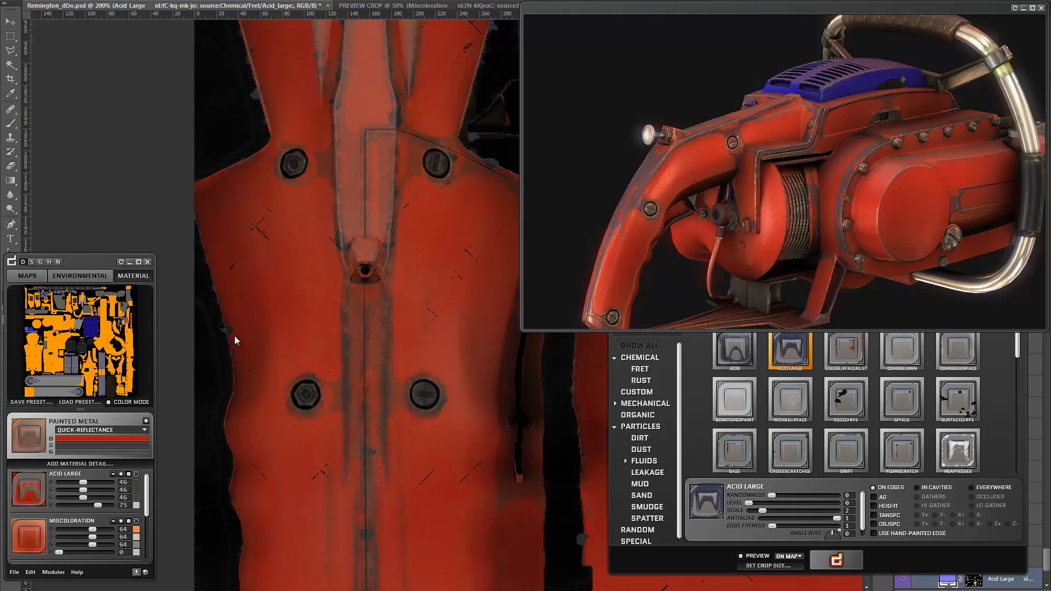
{"action": "left_click_drag", "start_coordinate": [100, 506], "coordinate": [89, 510]}
{"action": "left_click_drag", "start_coordinate": [839, 139], "coordinate": [802, 100]}
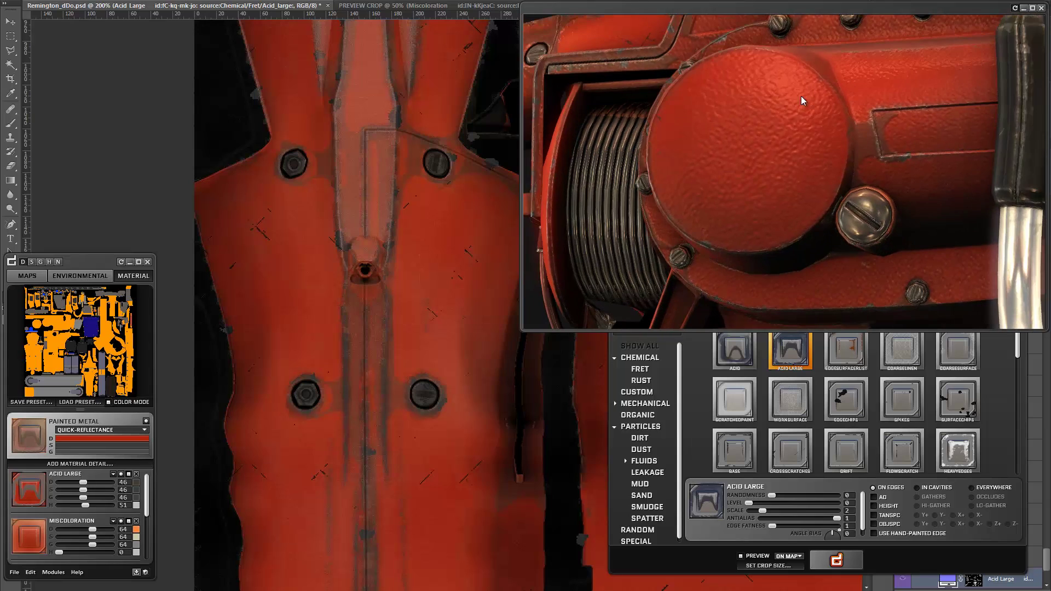
{"action": "left_click_drag", "start_coordinate": [733, 194], "coordinate": [700, 137]}
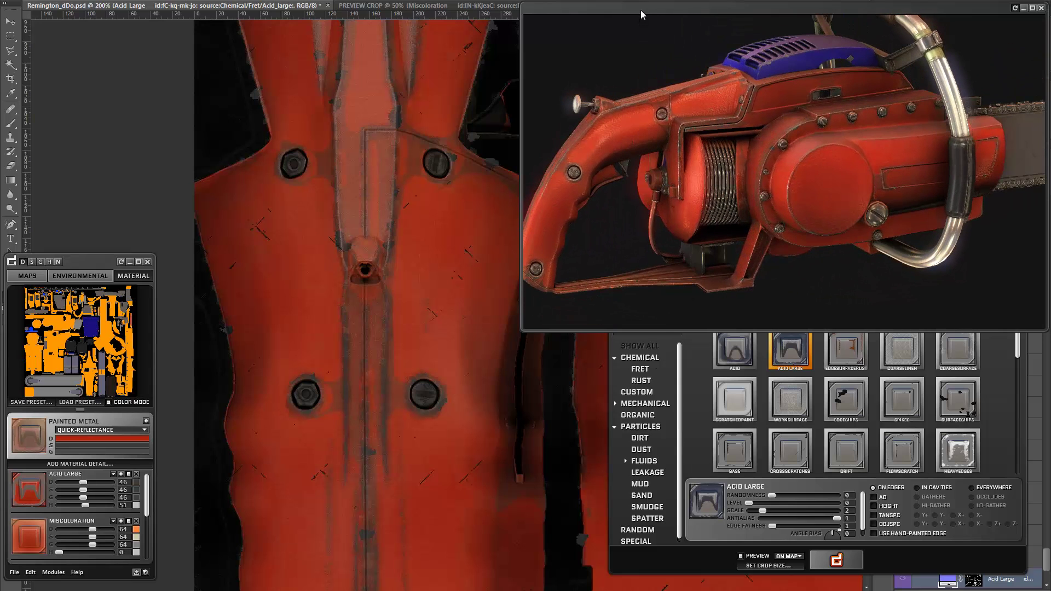
Step: Rearrange the 3D preview and Details windows so the details sit directly below the model view
{"action": "left_click_drag", "start_coordinate": [641, 11], "coordinate": [636, 5]}
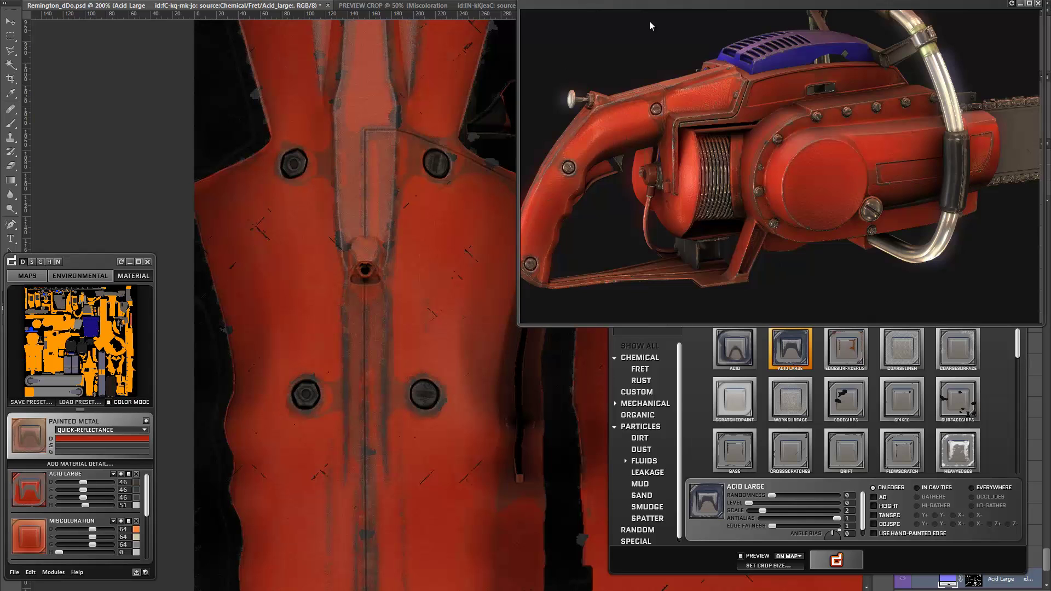
{"action": "left_click", "coordinate": [905, 201]}
{"action": "left_click_drag", "start_coordinate": [763, 312], "coordinate": [403, 317]}
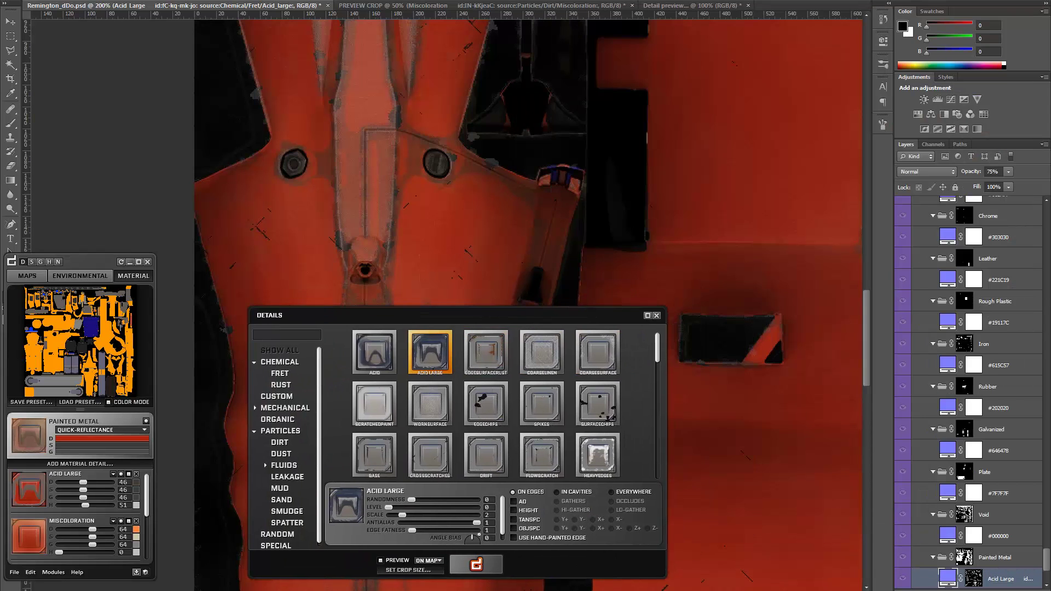
{"action": "left_click_drag", "start_coordinate": [1050, 27], "coordinate": [699, 9]}
{"action": "left_click_drag", "start_coordinate": [372, 314], "coordinate": [674, 331]}
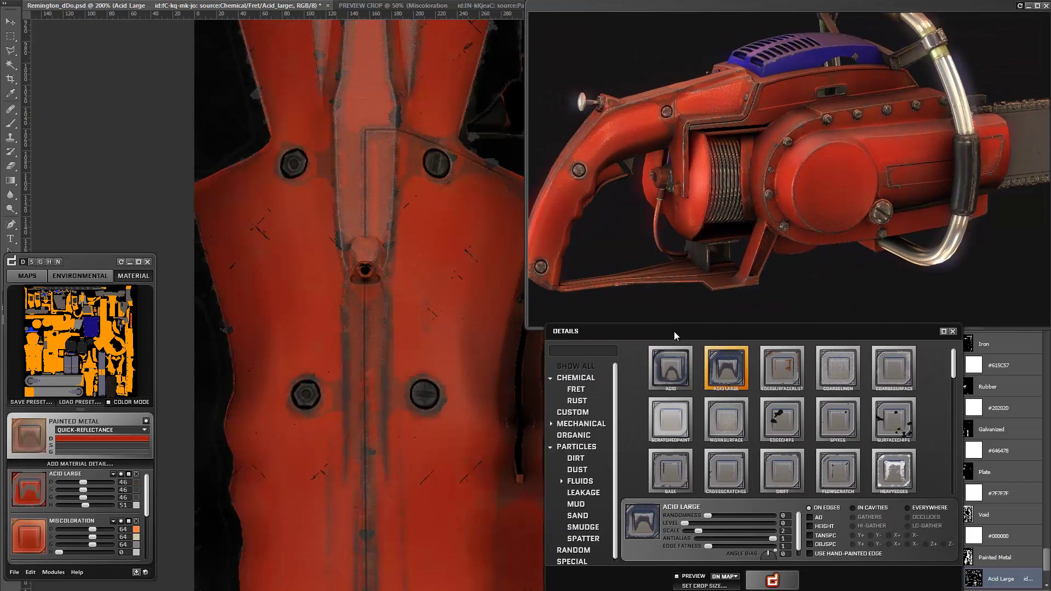
Step: Browse the details library to the mud details and select Smear for preview on the texture
{"action": "left_click_drag", "start_coordinate": [959, 377], "coordinate": [953, 480]}
{"action": "scroll", "coordinate": [929, 449], "scroll_direction": "up", "scroll_amount": 2}
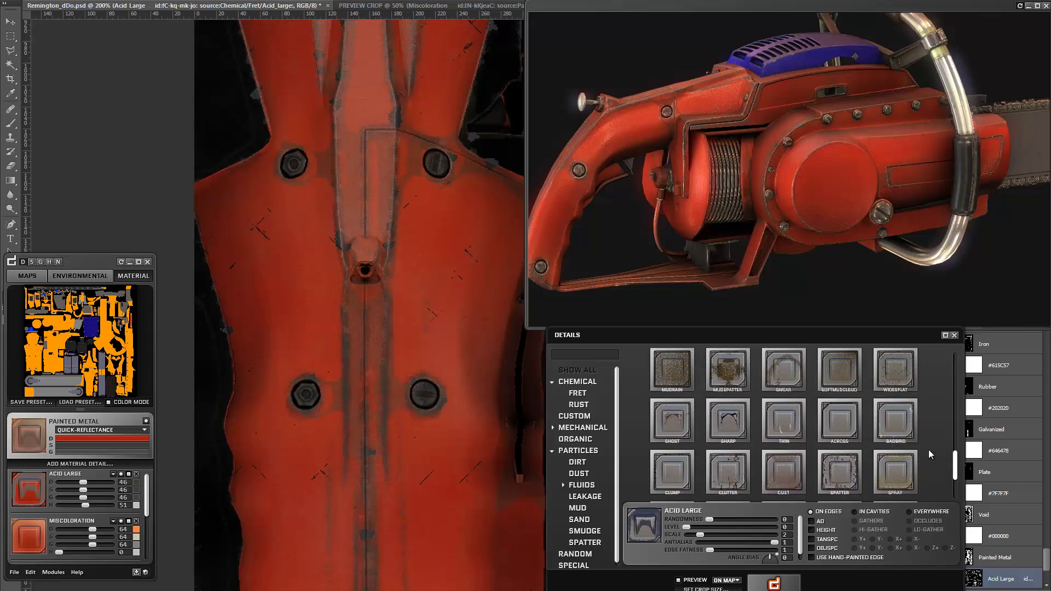
{"action": "left_click", "coordinate": [773, 376]}
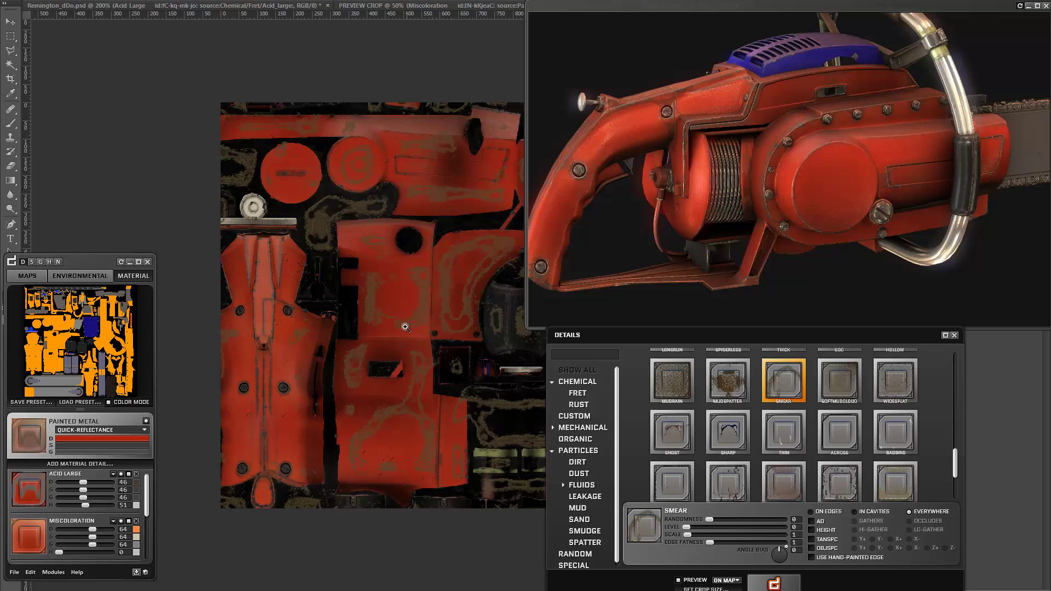
Step: Examine the Smear preview on the red parts up close and add Smear to the Painted Metal material
{"action": "left_click", "coordinate": [301, 330]}
{"action": "left_click_drag", "start_coordinate": [388, 273], "coordinate": [316, 306]}
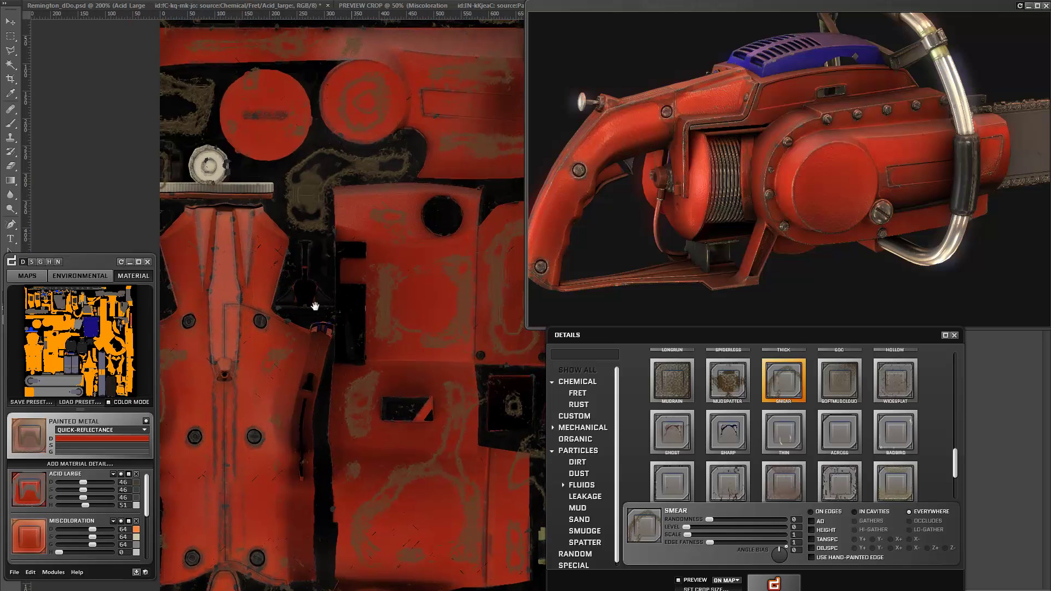
{"action": "left_click", "coordinate": [360, 261]}
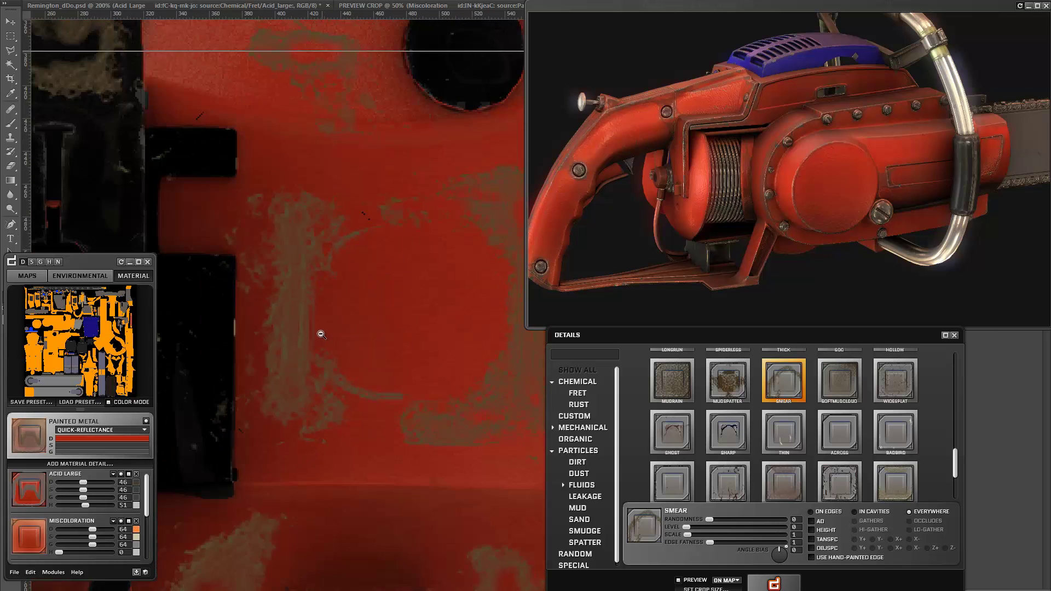
{"action": "left_click", "coordinate": [307, 347], "text": "alt"}
{"action": "left_click", "coordinate": [389, 286], "text": "alt"}
{"action": "left_click", "coordinate": [307, 369], "text": "alt"}
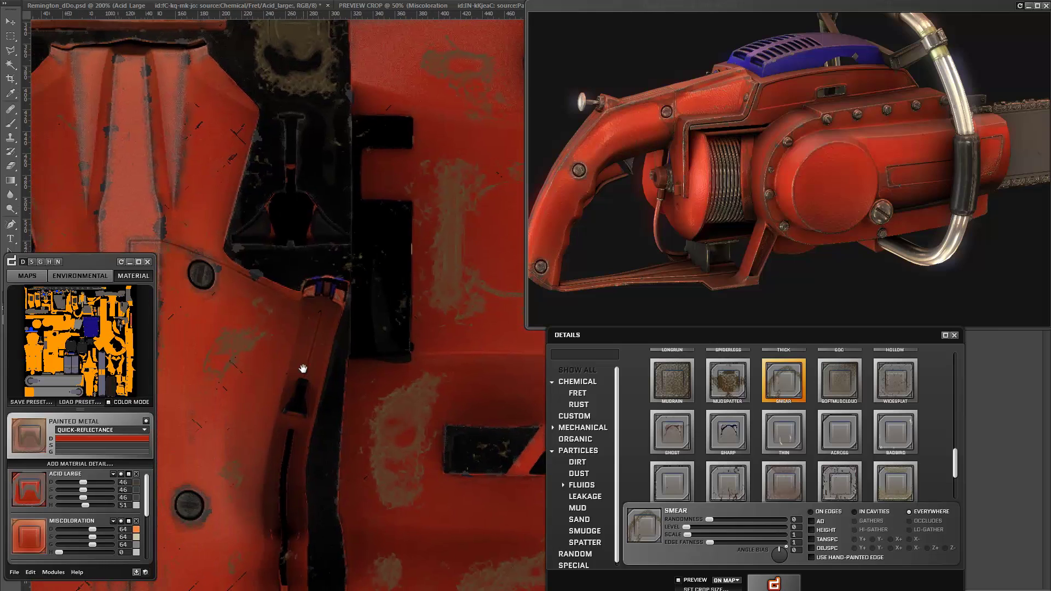
{"action": "left_click", "coordinate": [372, 357], "text": "alt"}
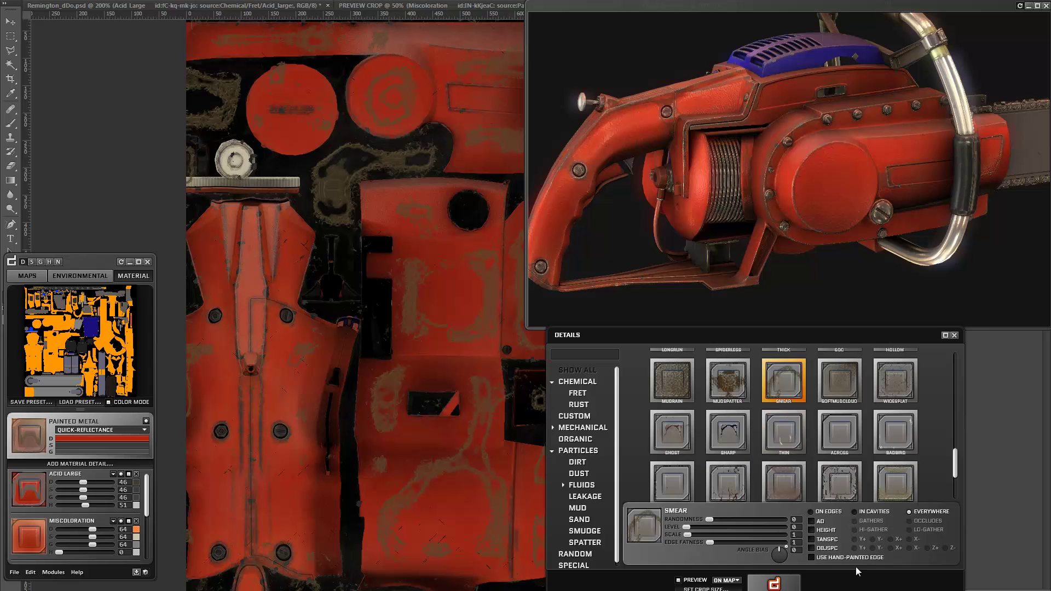
{"action": "left_click", "coordinate": [775, 586]}
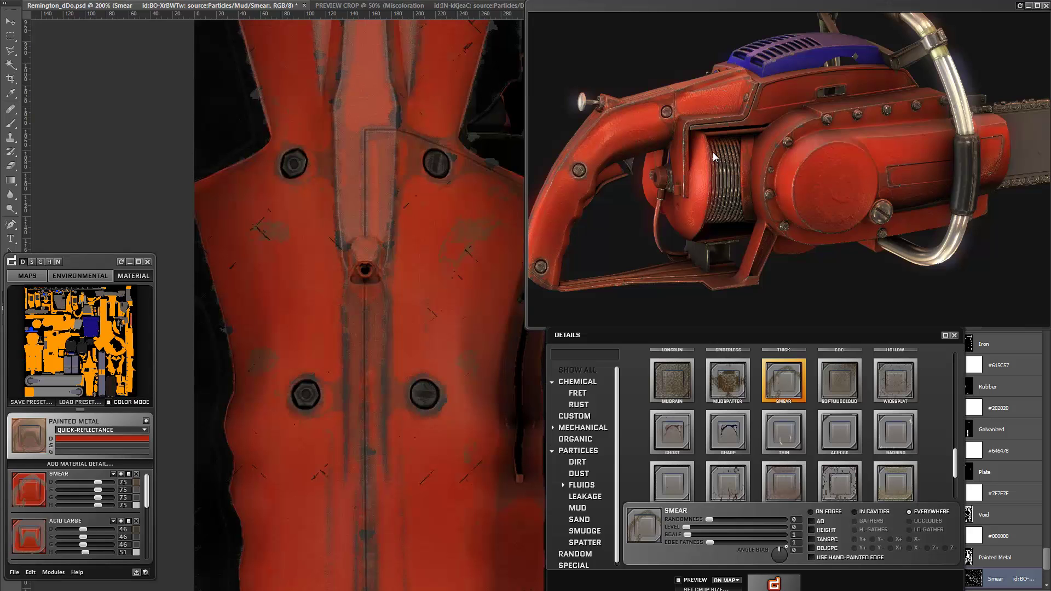
Step: Change Smear's diffuse colour to the dark red 9a1d01
{"action": "left_click_drag", "start_coordinate": [722, 158], "coordinate": [675, 148]}
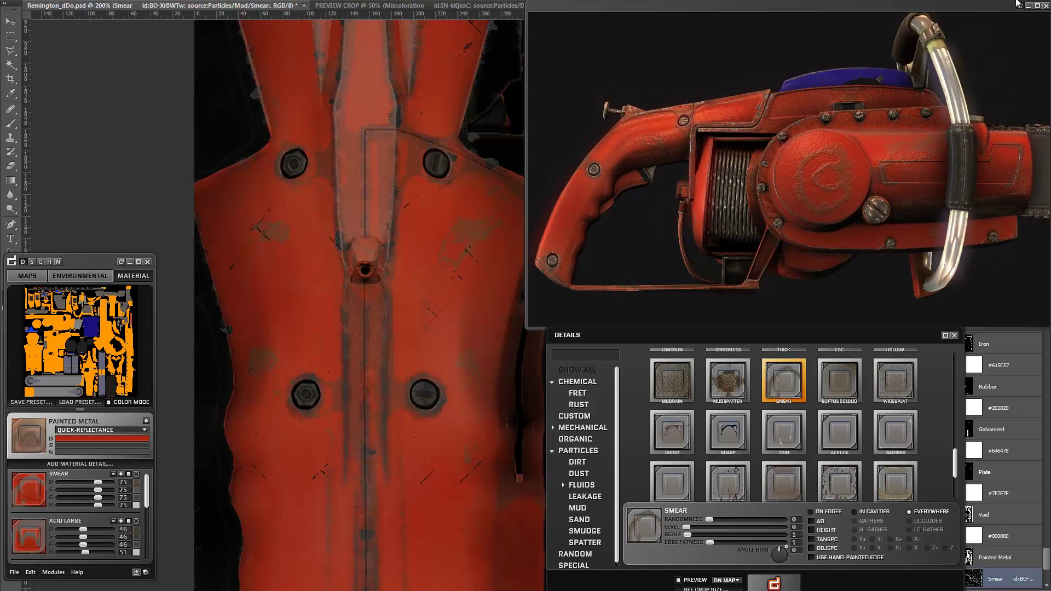
{"action": "left_click", "coordinate": [137, 482]}
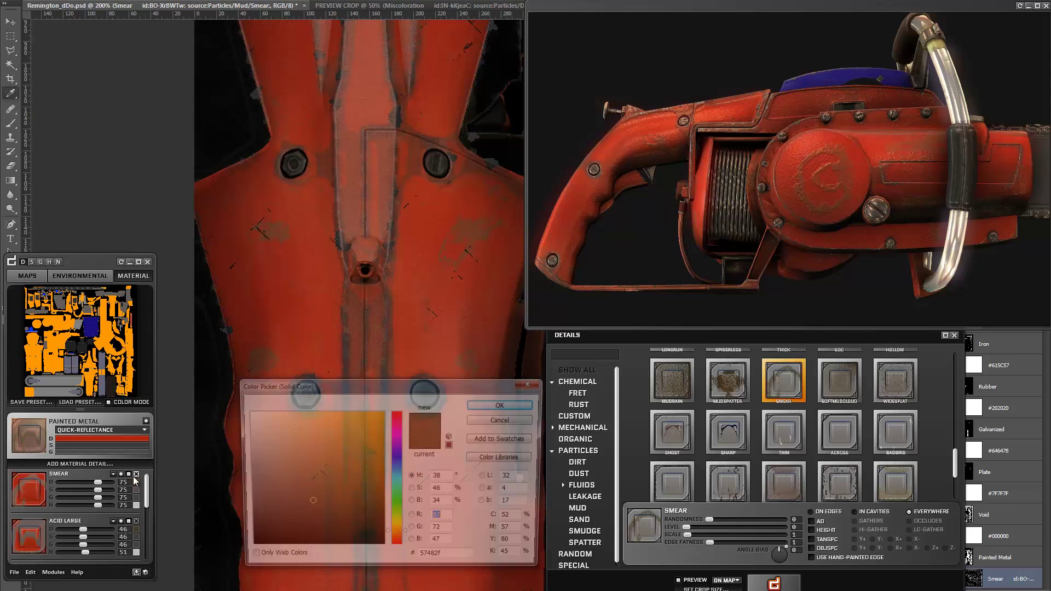
{"action": "left_click_drag", "start_coordinate": [392, 397], "coordinate": [387, 404]}
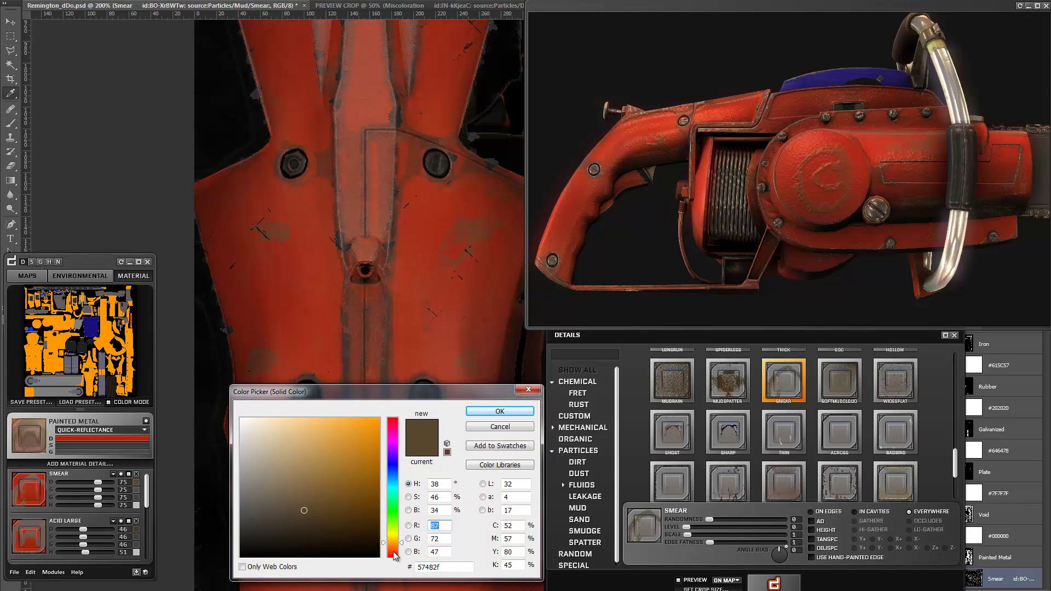
{"action": "left_click", "coordinate": [392, 553]}
{"action": "mouse_move", "coordinate": [338, 463]}
{"action": "left_mouse_down"}
{"action": "mouse_move", "coordinate": [359, 491]}
{"action": "mouse_move", "coordinate": [376, 458]}
{"action": "mouse_move", "coordinate": [375, 473]}
{"action": "left_mouse_up"}
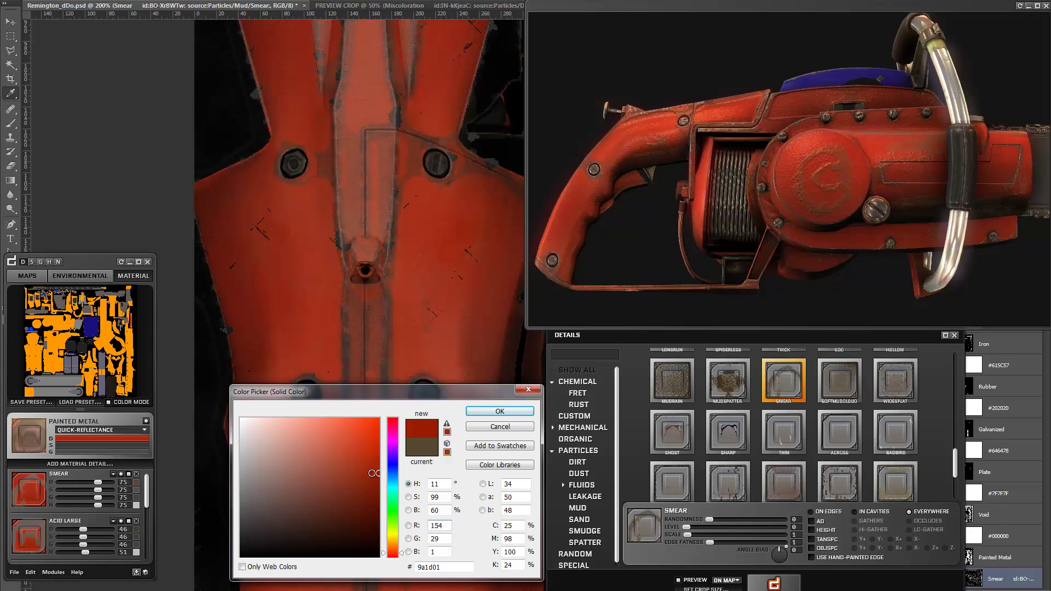
{"action": "left_click", "coordinate": [499, 411]}
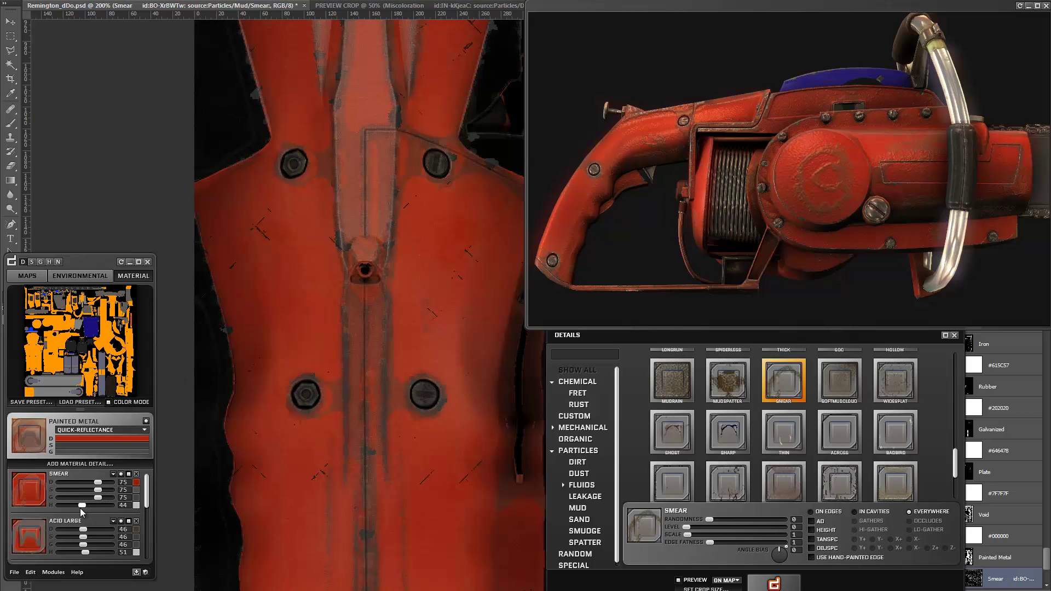
Step: Set Smear's height intensity to 40, check the height map and refresh the 3D preview
{"action": "left_click_drag", "start_coordinate": [80, 508], "coordinate": [80, 507]}
{"action": "left_click", "coordinate": [48, 262]}
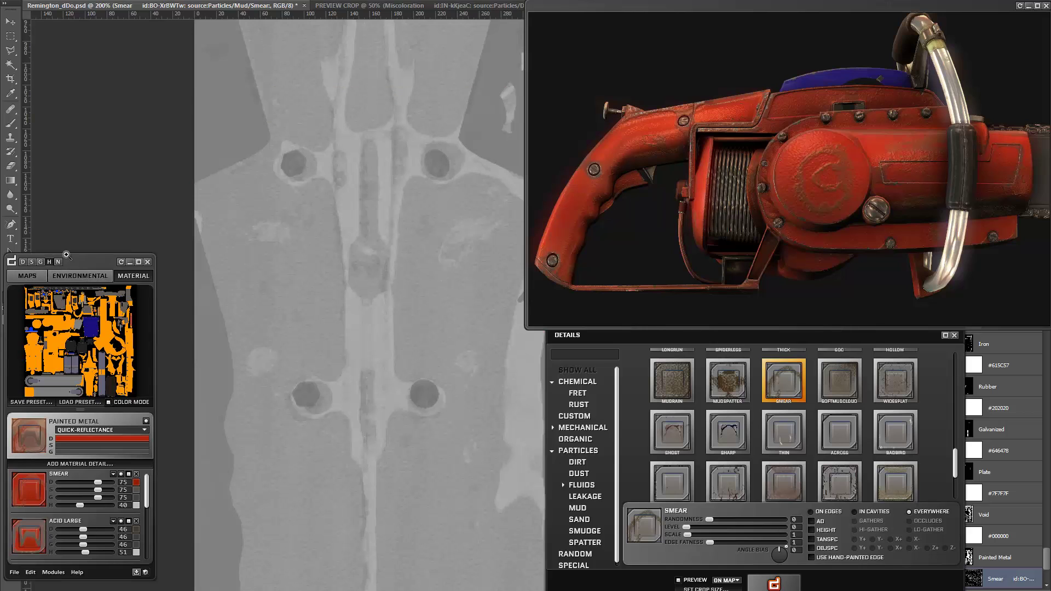
{"action": "left_click", "coordinate": [1017, 7]}
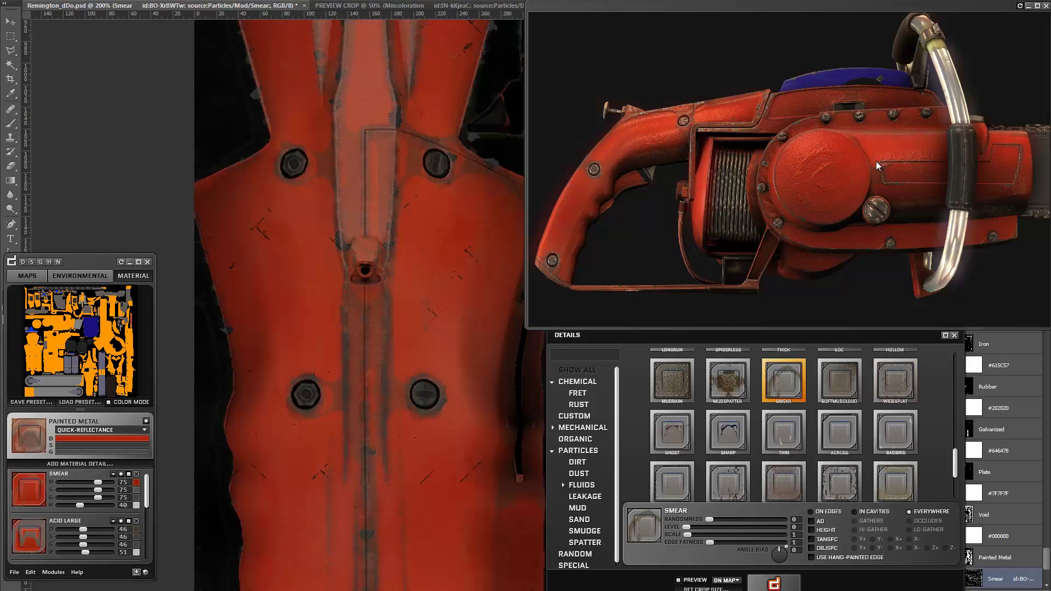
Step: Examine the Smear detail on the red casing and handle of the 3D model from several angles and up close
{"action": "scroll", "coordinate": [770, 150], "scroll_direction": "up", "scroll_amount": 6}
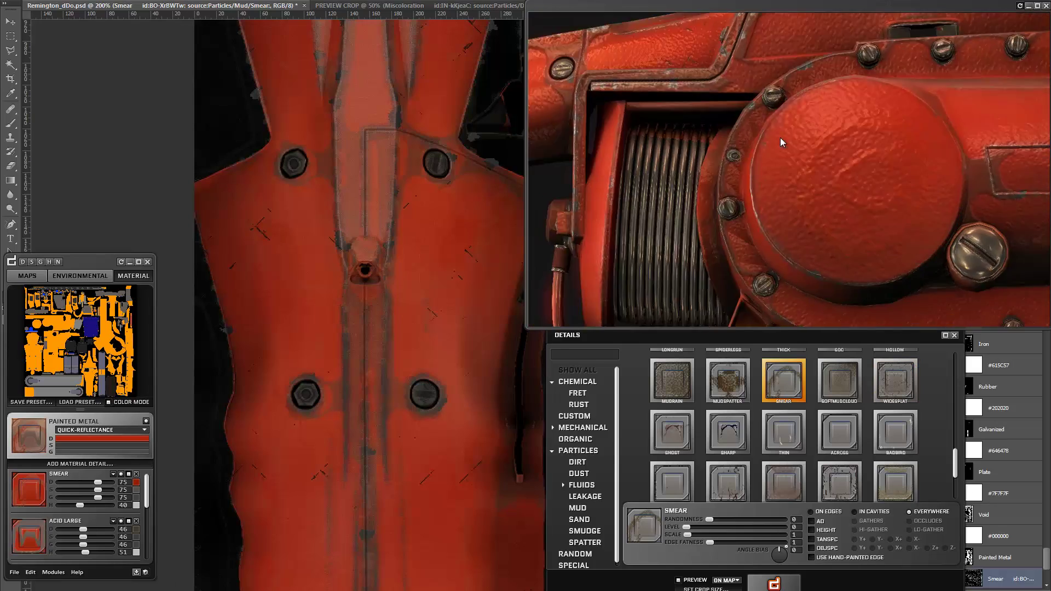
{"action": "mouse_move", "coordinate": [757, 157]}
{"action": "left_mouse_down"}
{"action": "mouse_move", "coordinate": [803, 127]}
{"action": "mouse_move", "coordinate": [776, 119]}
{"action": "mouse_move", "coordinate": [763, 126]}
{"action": "mouse_move", "coordinate": [764, 149]}
{"action": "mouse_move", "coordinate": [840, 161]}
{"action": "mouse_move", "coordinate": [706, 111]}
{"action": "mouse_move", "coordinate": [683, 172]}
{"action": "mouse_move", "coordinate": [757, 187]}
{"action": "mouse_move", "coordinate": [763, 178]}
{"action": "mouse_move", "coordinate": [824, 178]}
{"action": "mouse_move", "coordinate": [776, 155]}
{"action": "left_mouse_up"}
{"action": "scroll", "coordinate": [763, 178], "scroll_direction": "down", "scroll_amount": 5}
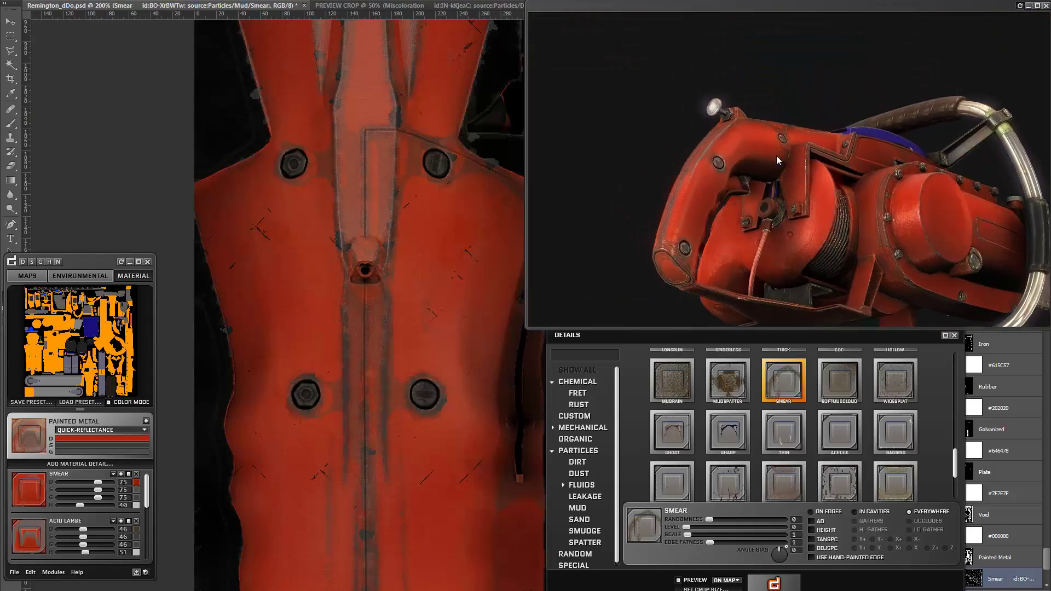
{"action": "scroll", "coordinate": [777, 156], "scroll_direction": "up", "scroll_amount": 3}
{"action": "left_click_drag", "start_coordinate": [715, 171], "coordinate": [760, 201]}
{"action": "left_click_drag", "start_coordinate": [624, 338], "coordinate": [620, 341]}
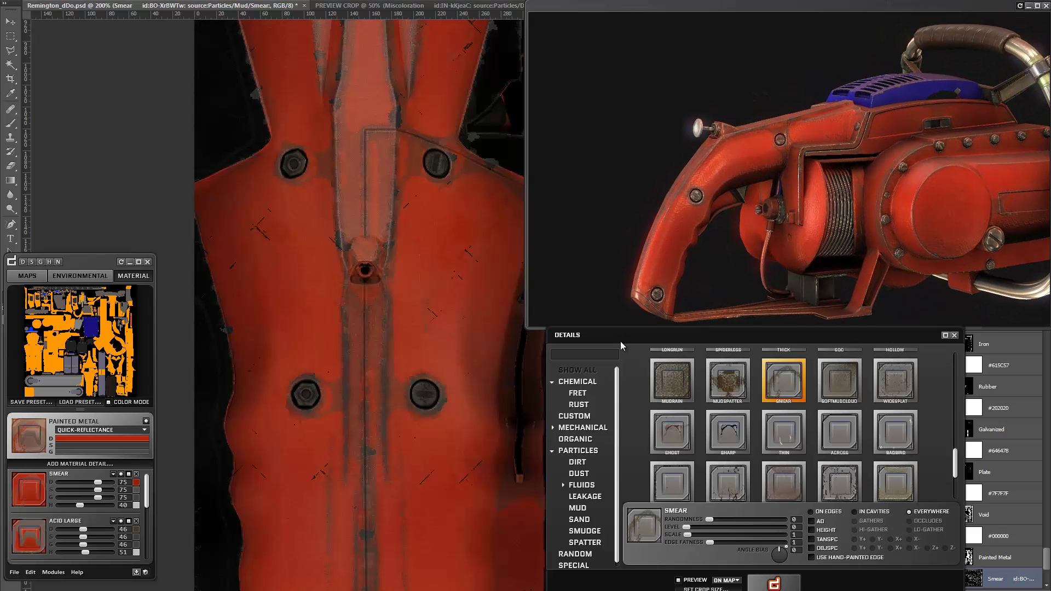
{"action": "left_click_drag", "start_coordinate": [702, 297], "coordinate": [714, 229]}
{"action": "scroll", "coordinate": [728, 236], "scroll_direction": "up", "scroll_amount": 3}
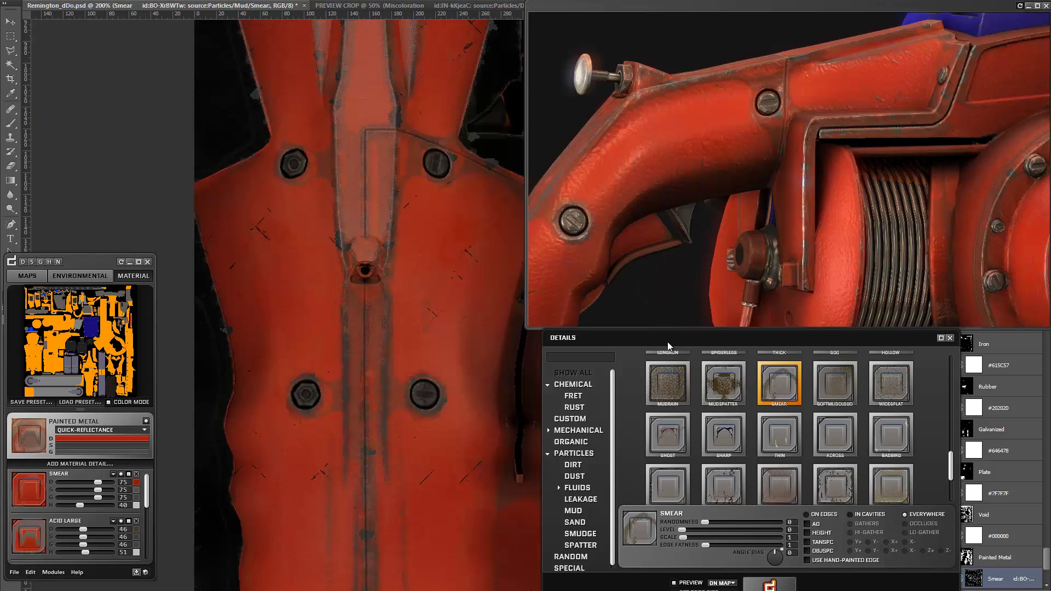
Step: Browse the details library to the mechanical scratches and select CrossScratches for preview on the texture
{"action": "left_click_drag", "start_coordinate": [668, 341], "coordinate": [669, 334]}
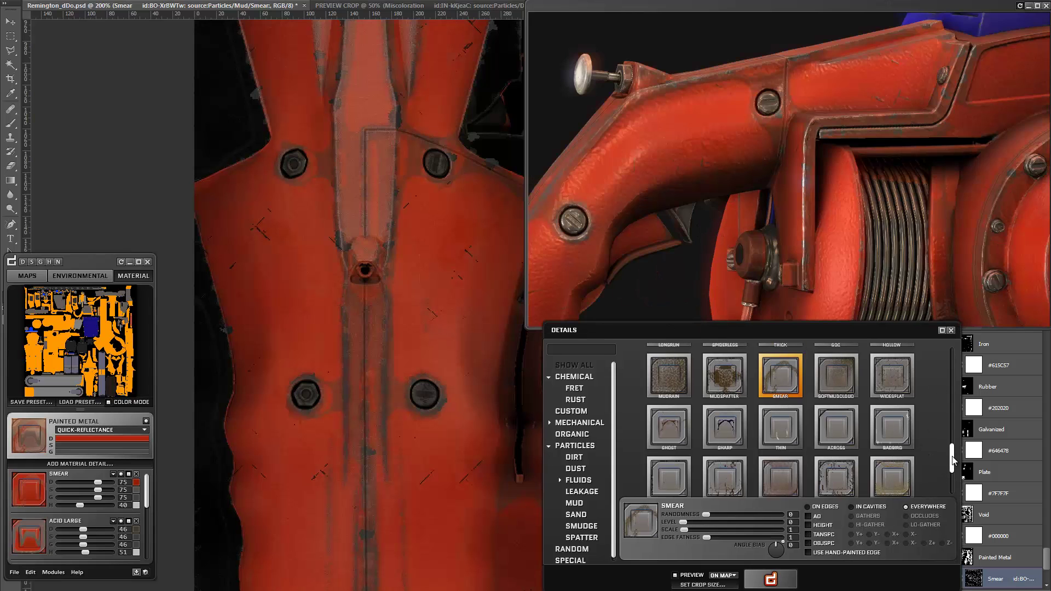
{"action": "scroll", "coordinate": [953, 463], "scroll_direction": "up", "scroll_amount": 1}
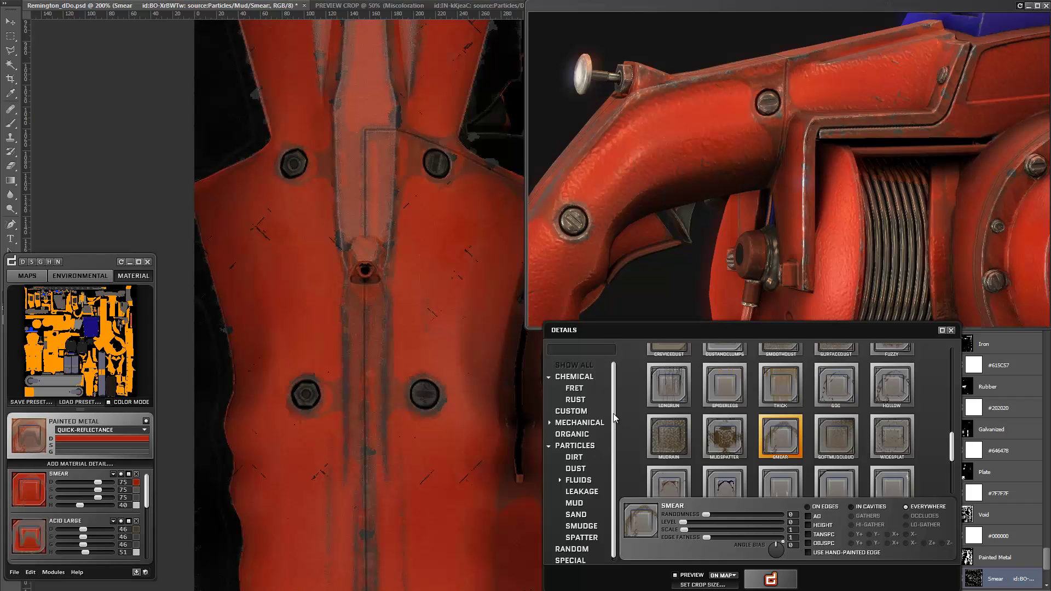
{"action": "left_click", "coordinate": [589, 424]}
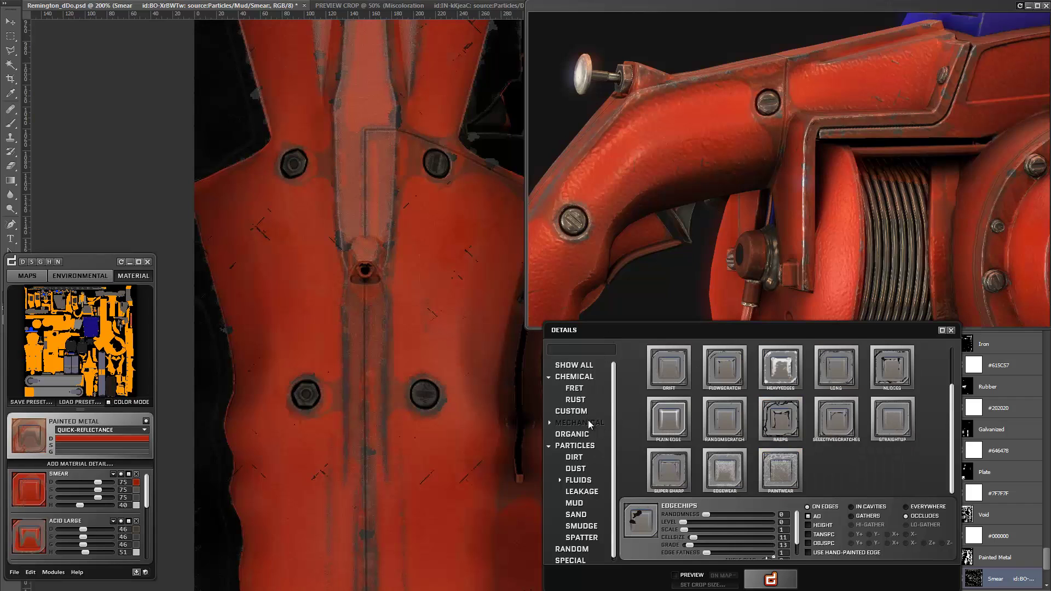
{"action": "left_click", "coordinate": [550, 424]}
{"action": "left_click", "coordinate": [583, 456]}
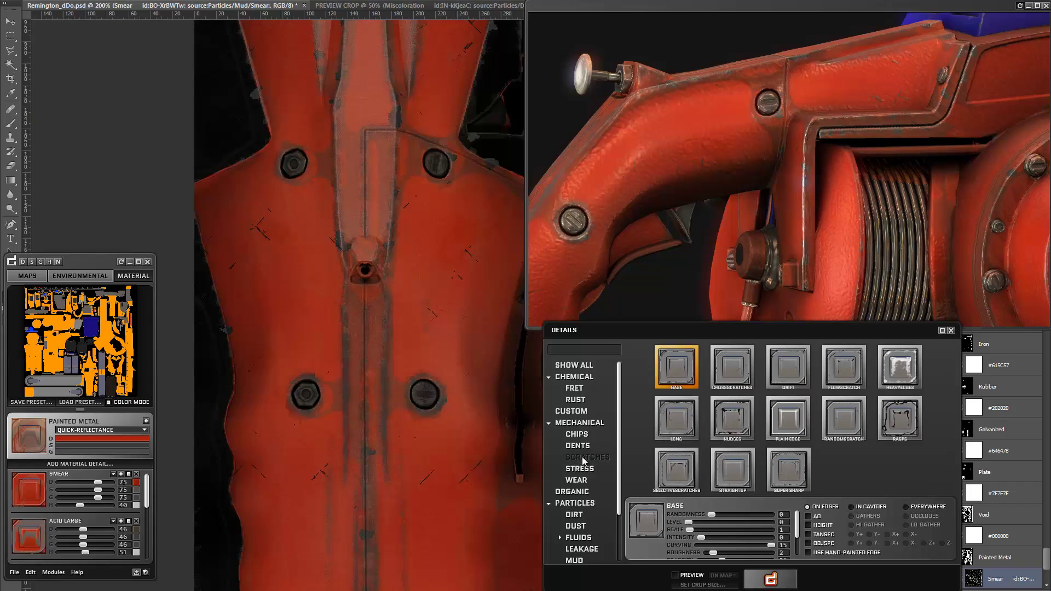
{"action": "left_click", "coordinate": [966, 52]}
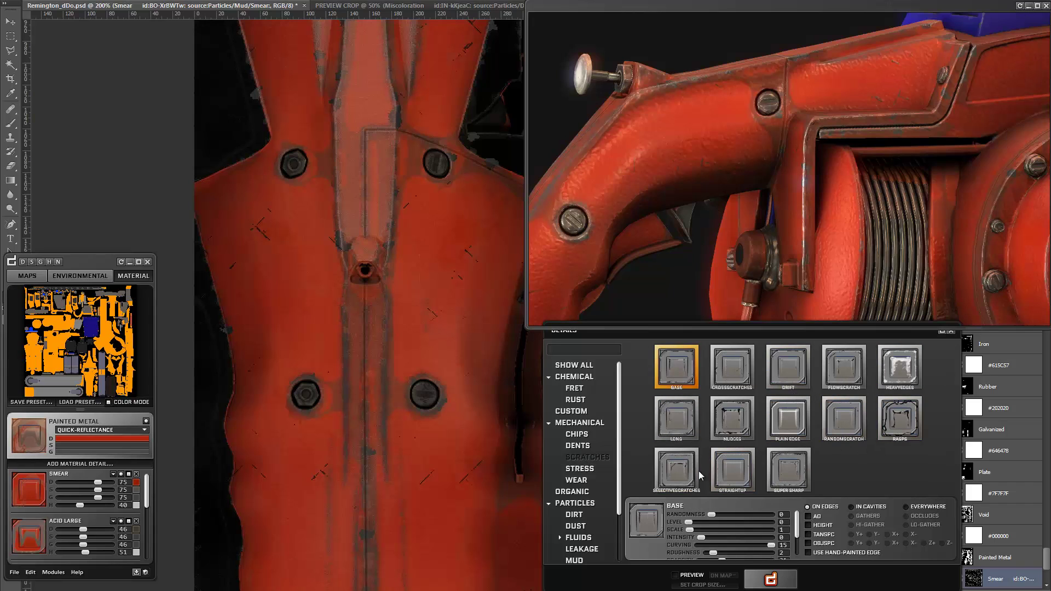
{"action": "left_click", "coordinate": [734, 371]}
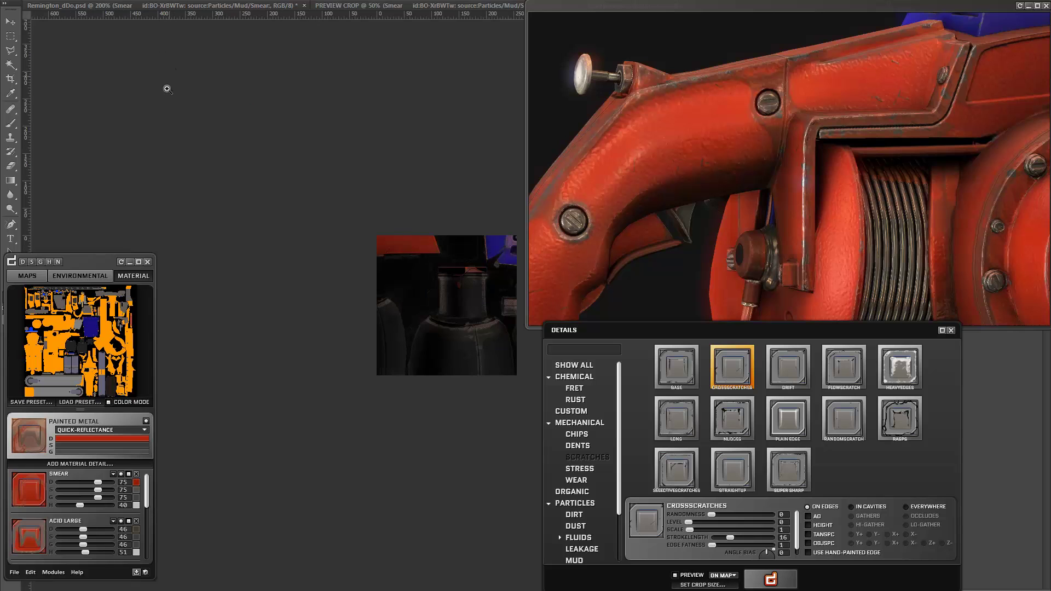
Step: Set a new preview crop that covers the large red parts of the texture
{"action": "left_click", "coordinate": [722, 583]}
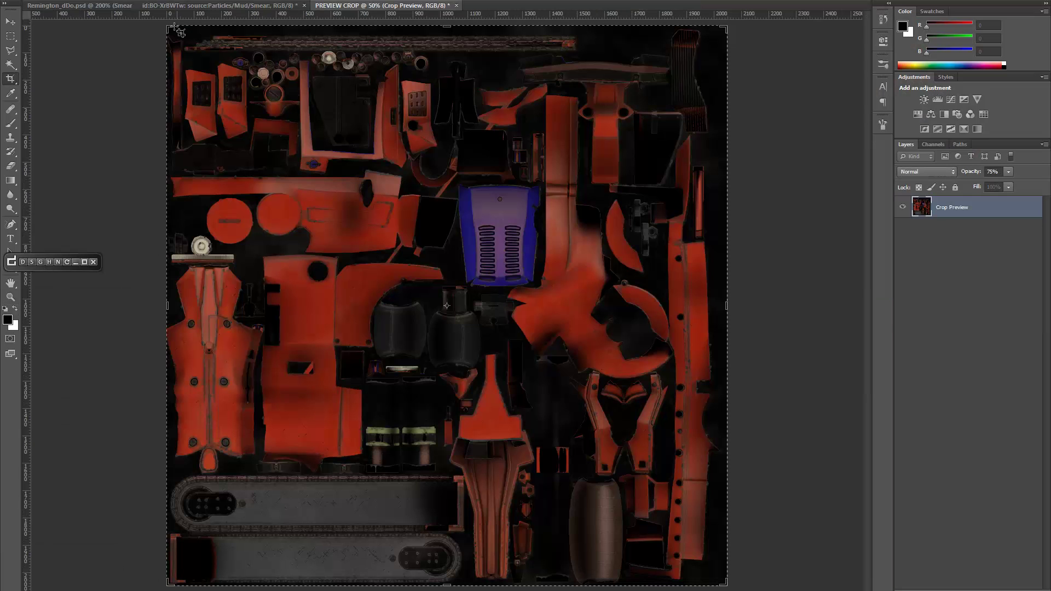
{"action": "left_click_drag", "start_coordinate": [174, 28], "coordinate": [283, 142]}
{"action": "left_click_drag", "start_coordinate": [504, 298], "coordinate": [506, 331]}
{"action": "key", "text": "Return"}
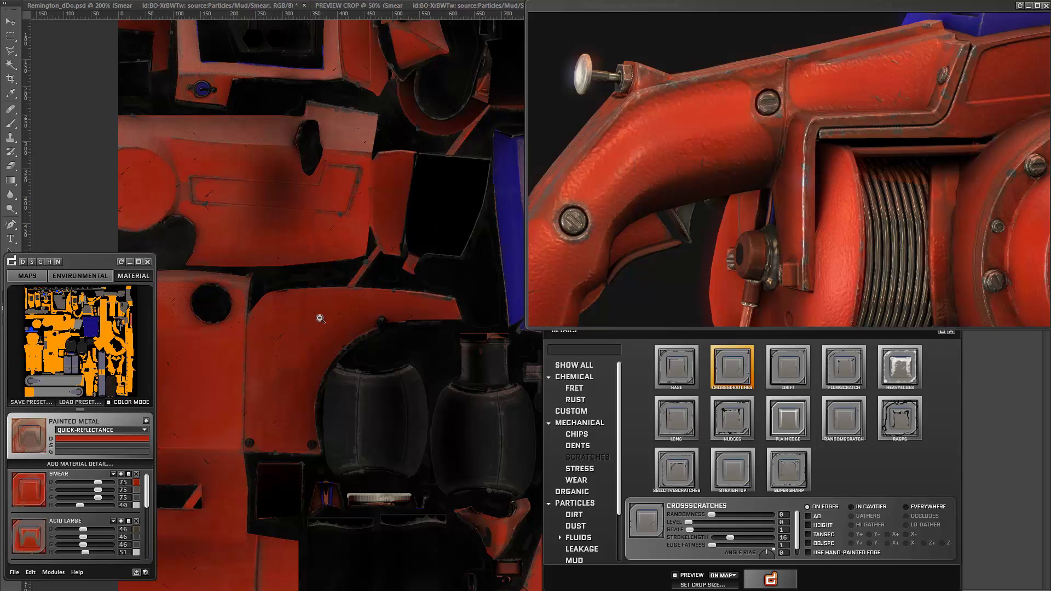
Step: Examine the CrossScratches preview on the red parts up close and add CrossScratches to the Painted Metal material
{"action": "left_click", "coordinate": [254, 371], "text": "alt"}
{"action": "left_click", "coordinate": [254, 372]}
{"action": "left_click", "coordinate": [352, 322]}
{"action": "left_click", "coordinate": [467, 247]}
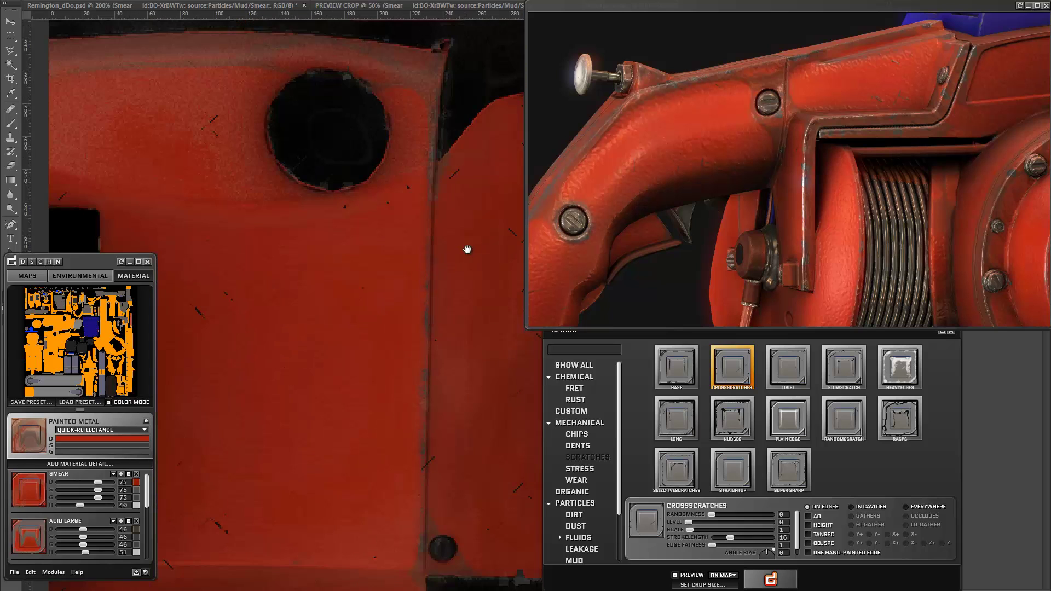
{"action": "left_click_drag", "start_coordinate": [467, 246], "coordinate": [365, 275]}
{"action": "left_click_drag", "start_coordinate": [467, 384], "coordinate": [392, 275]}
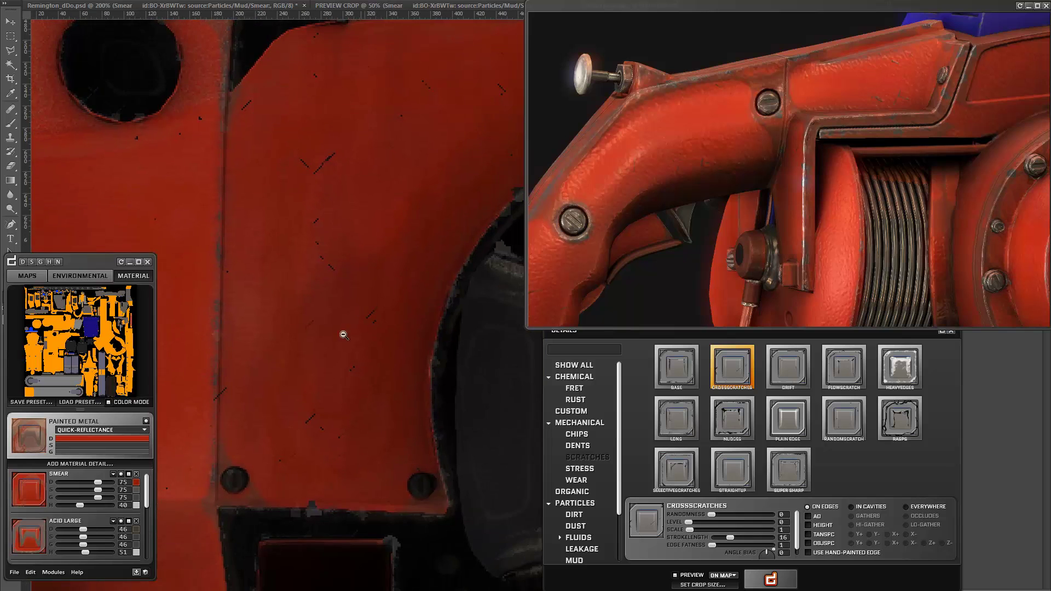
{"action": "scroll", "coordinate": [440, 210], "scroll_direction": "down", "scroll_amount": 2, "text": "alt"}
{"action": "scroll", "coordinate": [440, 210], "scroll_direction": "down", "scroll_amount": 3}
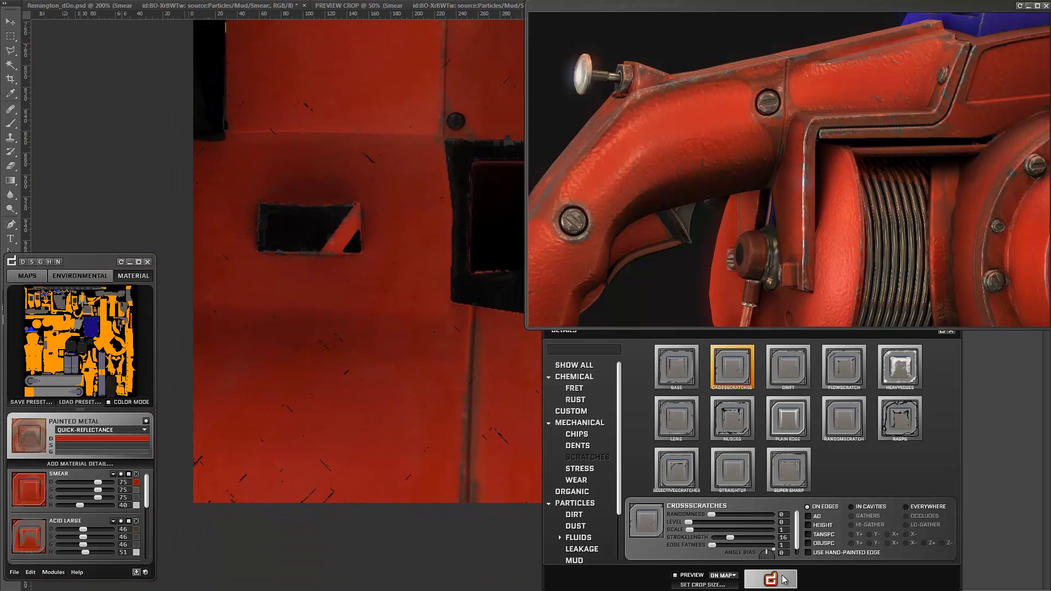
{"action": "left_click", "coordinate": [782, 580]}
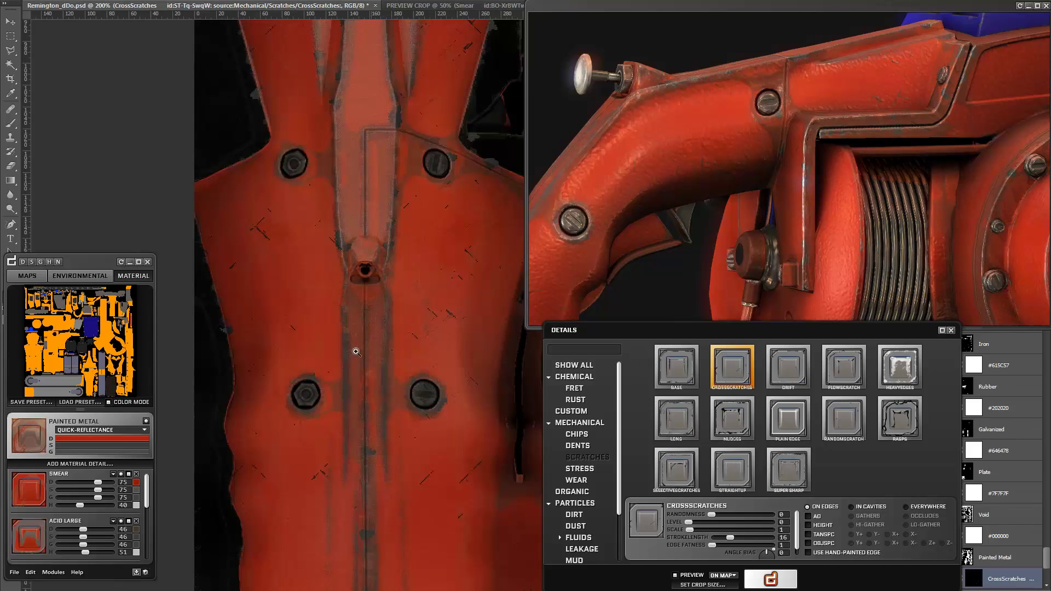
Step: Set CrossScratches' diffuse and specular intensities to 75, gloss to 74 and height to 52, checking the result on the 3D model
{"action": "left_click_drag", "start_coordinate": [411, 286], "coordinate": [352, 336]}
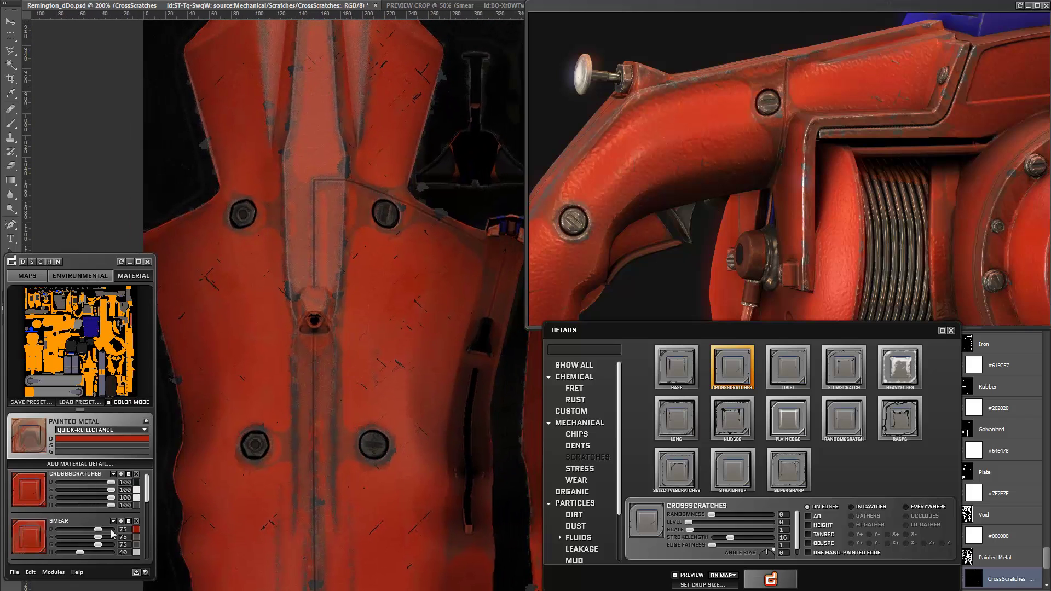
{"action": "left_click", "coordinate": [49, 262]}
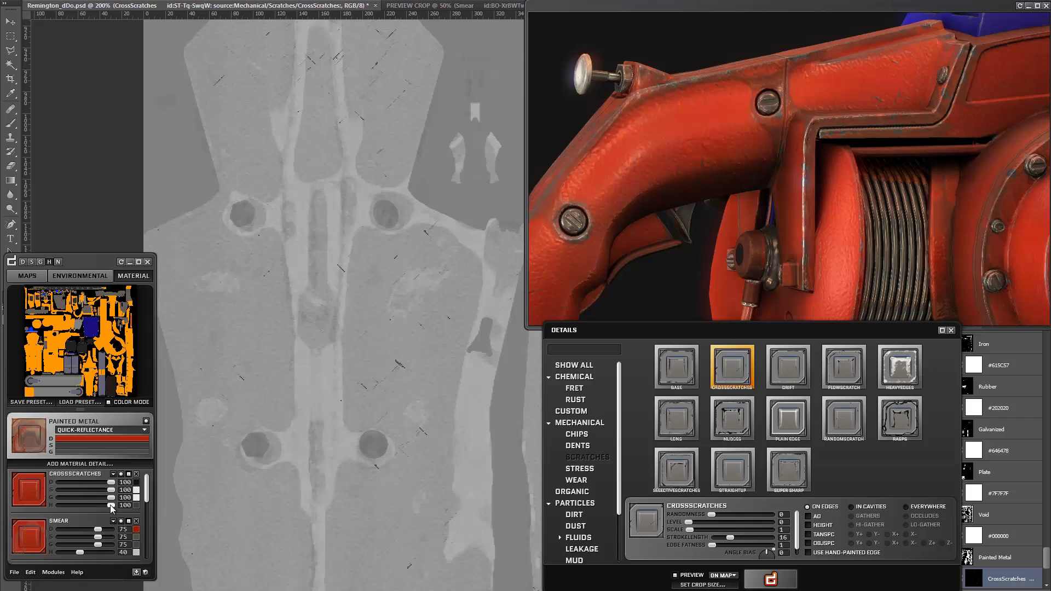
{"action": "left_click_drag", "start_coordinate": [112, 508], "coordinate": [86, 510]}
{"action": "left_click", "coordinate": [23, 261]}
{"action": "left_click_drag", "start_coordinate": [109, 483], "coordinate": [97, 482]}
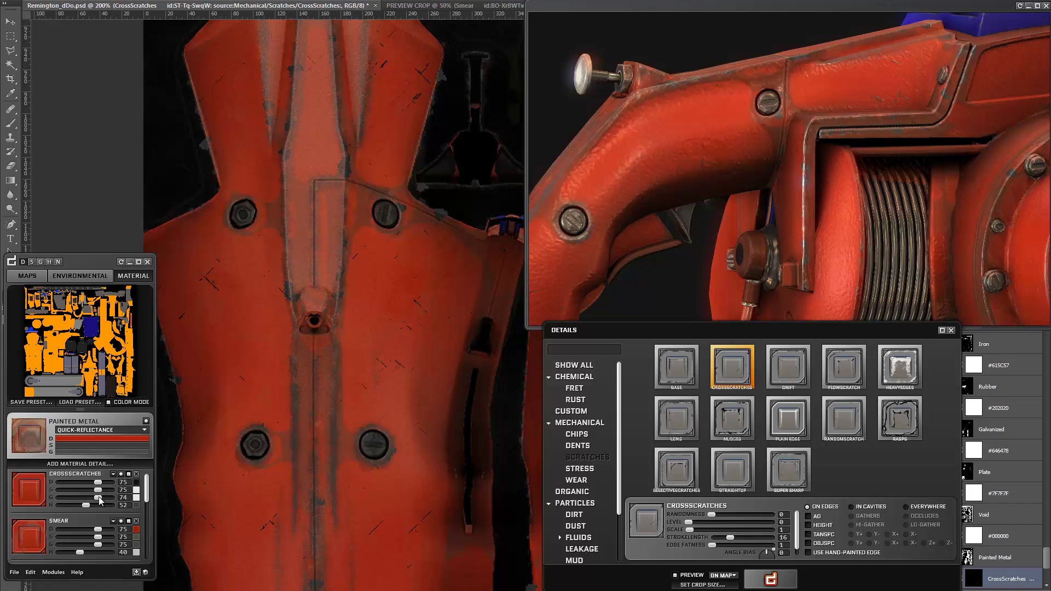
{"action": "left_click", "coordinate": [1018, 8]}
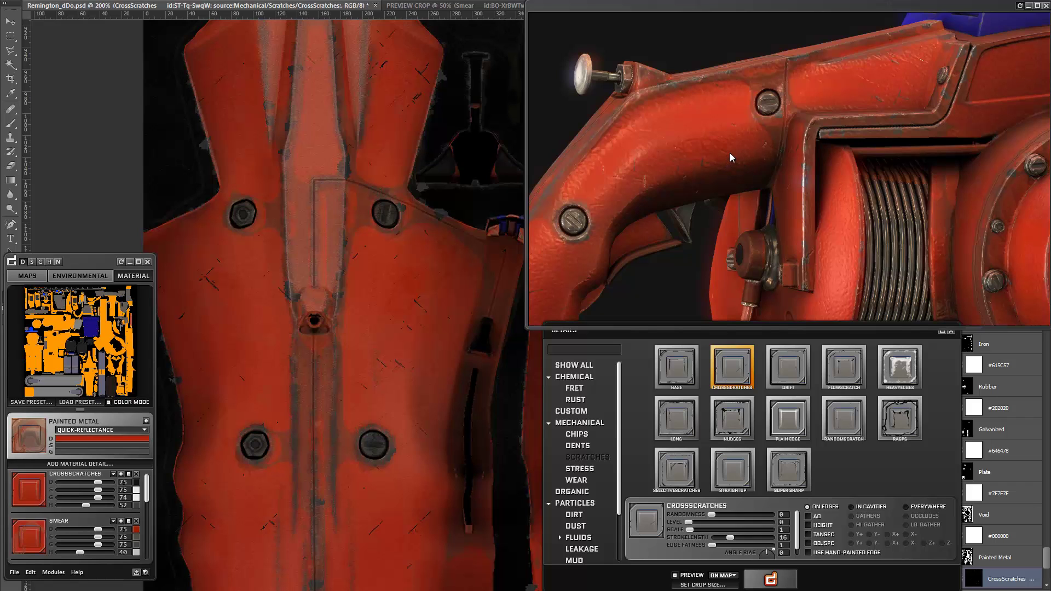
{"action": "left_click_drag", "start_coordinate": [729, 152], "coordinate": [649, 153]}
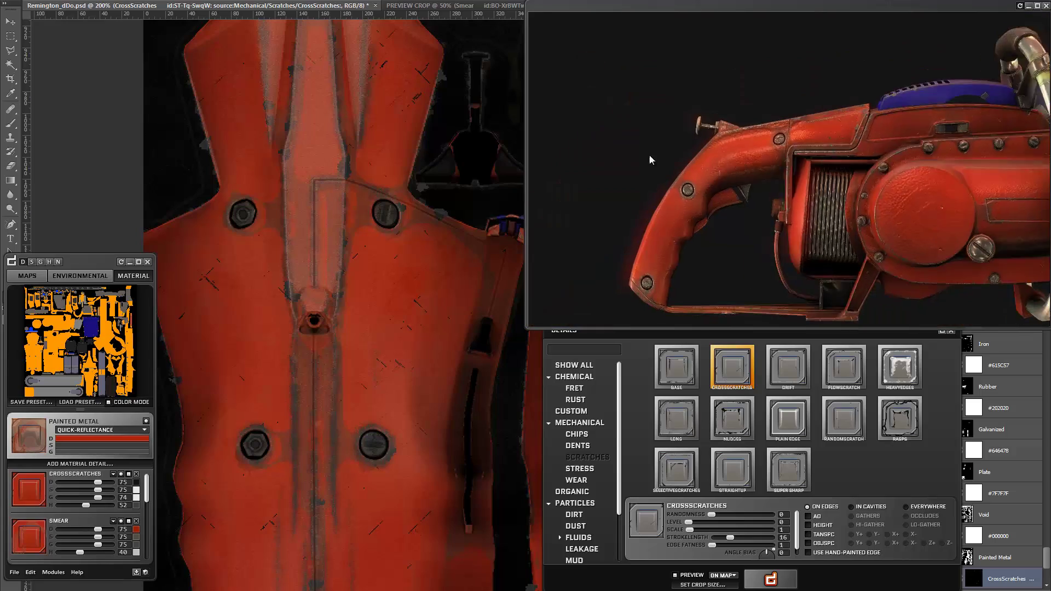
{"action": "right_click_drag", "start_coordinate": [649, 153], "coordinate": [695, 173]}
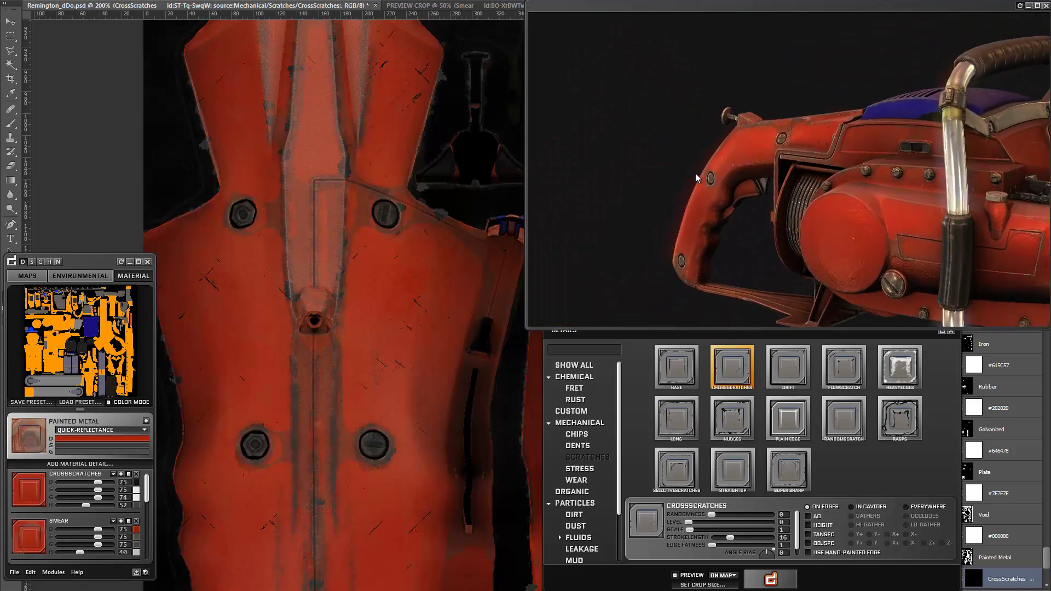
{"action": "left_click_drag", "start_coordinate": [696, 174], "coordinate": [910, 177]}
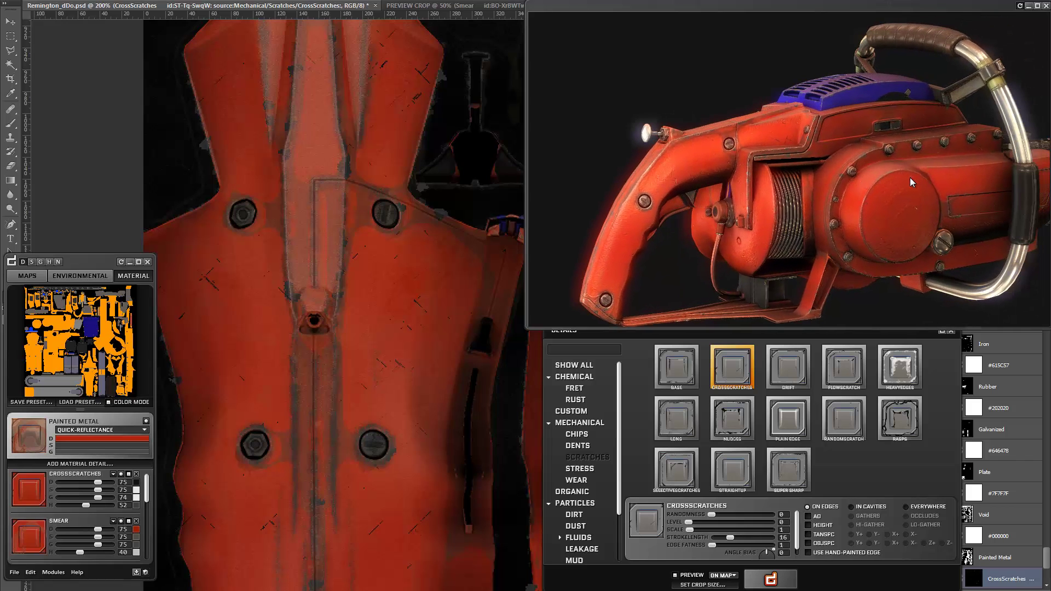
Step: Darken Painted Metal's base diffuse colour to 962e1d and inspect the handle and casing on the 3D model
{"action": "left_click", "coordinate": [73, 440]}
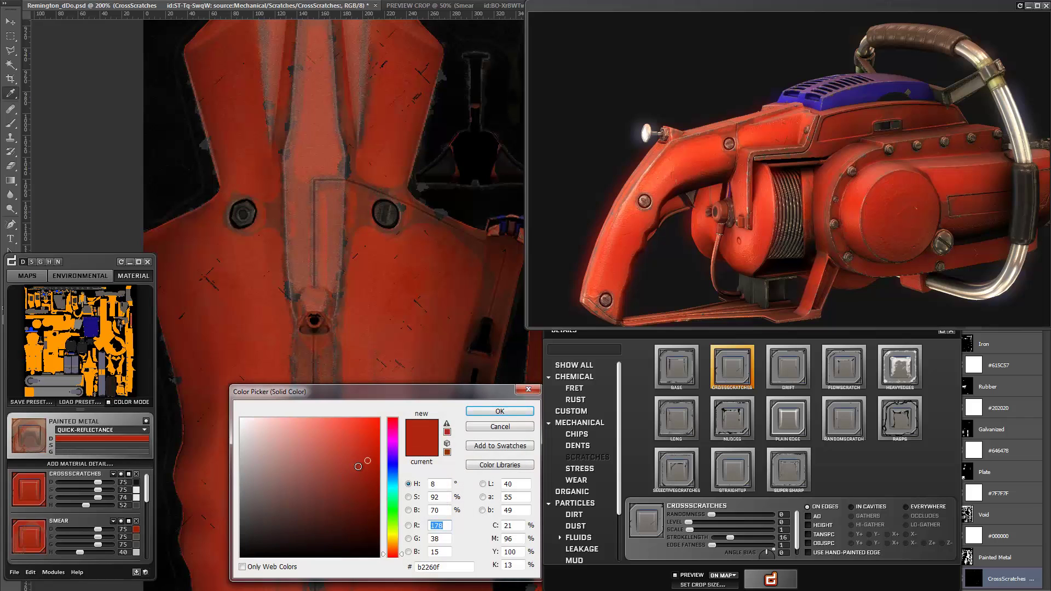
{"action": "left_click", "coordinate": [358, 466]}
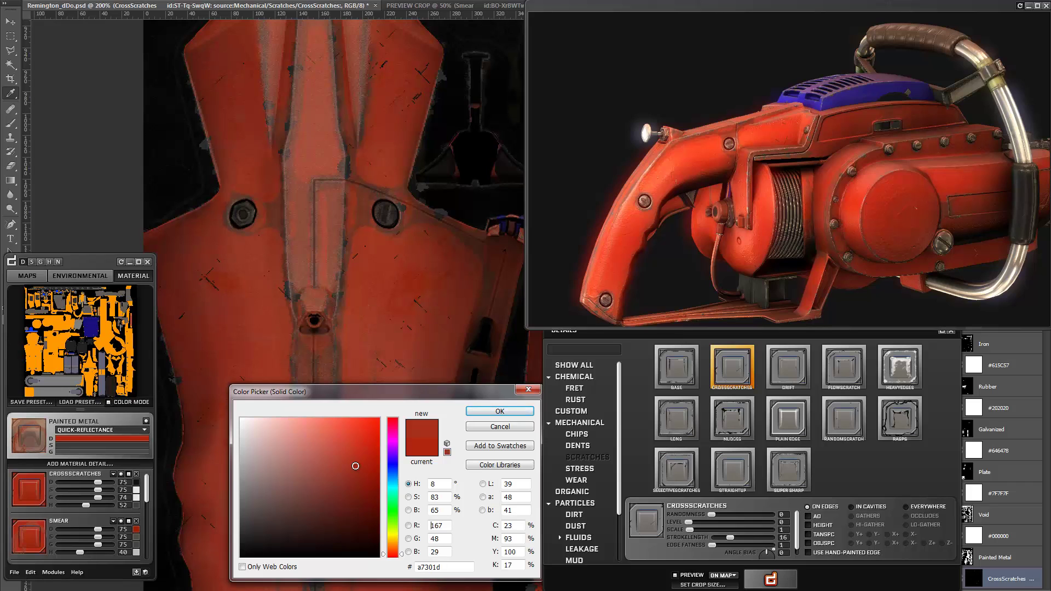
{"action": "left_click", "coordinate": [356, 469]}
{"action": "left_click", "coordinate": [352, 476]}
{"action": "left_click", "coordinate": [499, 411]}
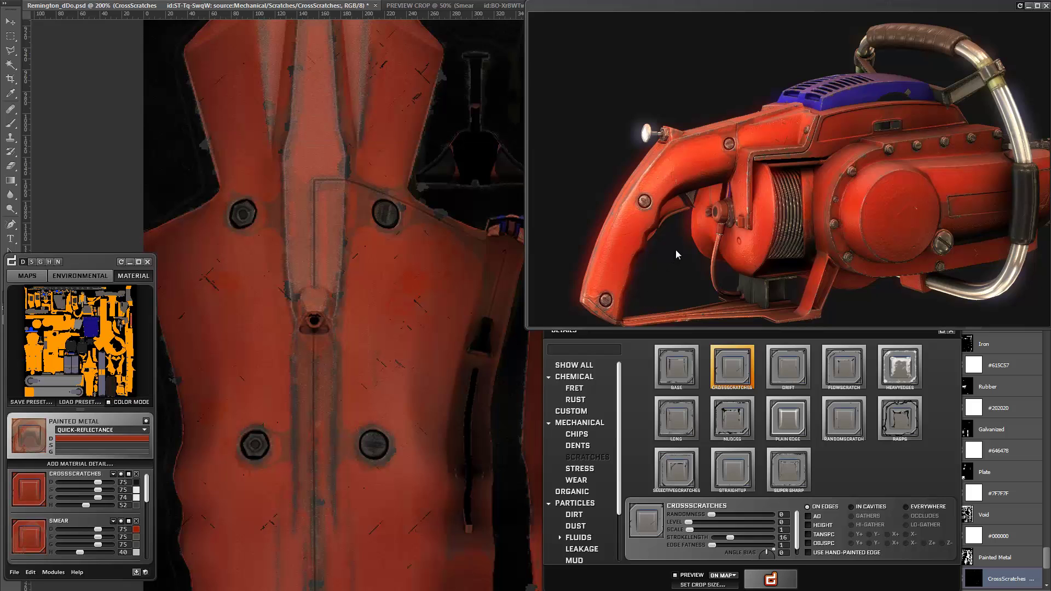
{"action": "left_click_drag", "start_coordinate": [676, 249], "coordinate": [310, 364]}
{"action": "left_click_drag", "start_coordinate": [706, 199], "coordinate": [442, 333]}
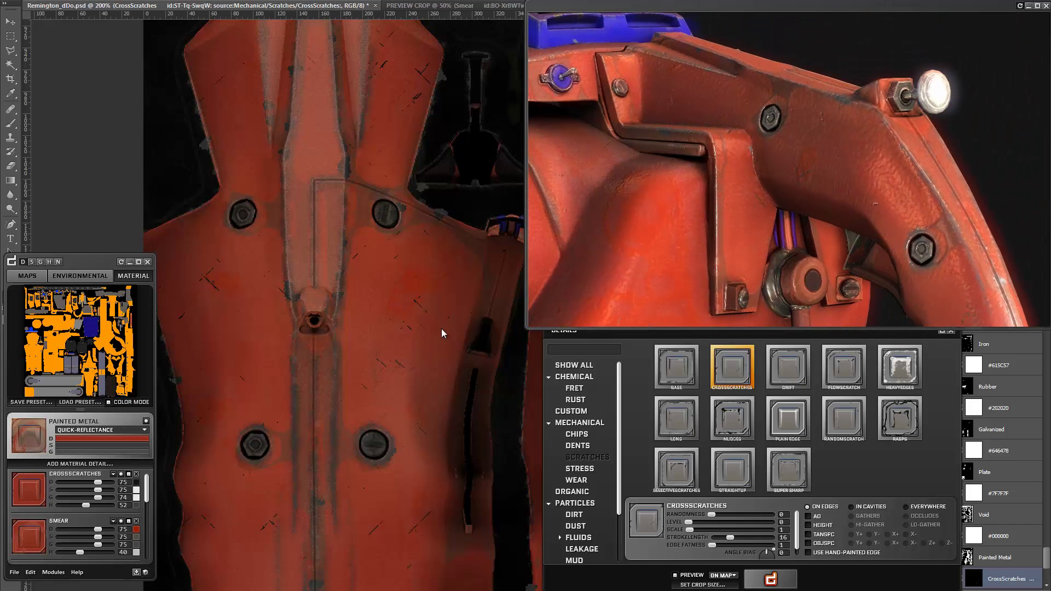
Step: Darken Painted Metal's base diffuse colour to 8c2615 and check the whole chainsaw on the 3D model
{"action": "left_click", "coordinate": [115, 445]}
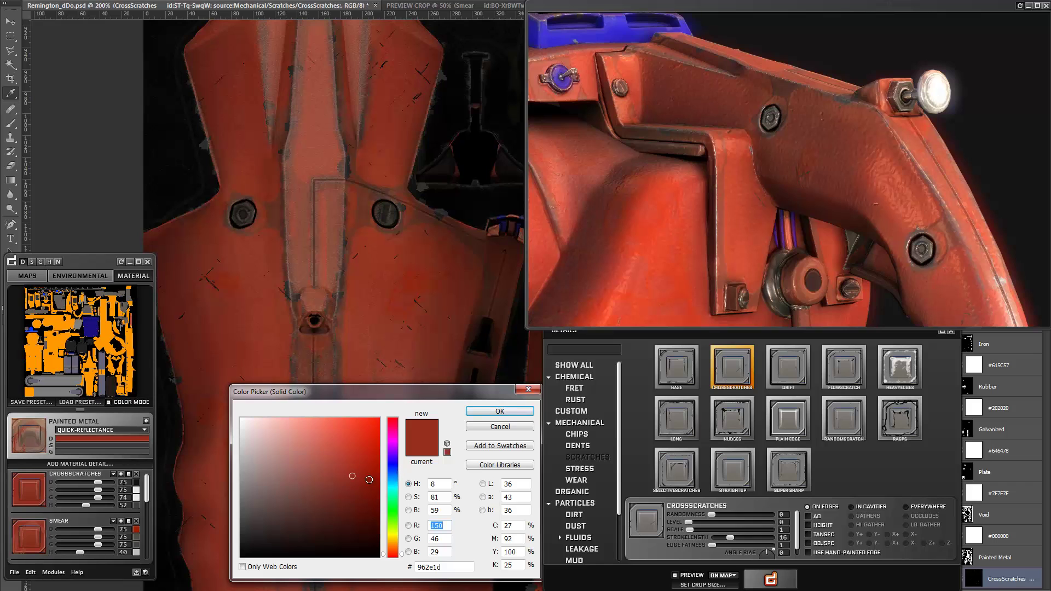
{"action": "left_click_drag", "start_coordinate": [357, 479], "coordinate": [358, 480]}
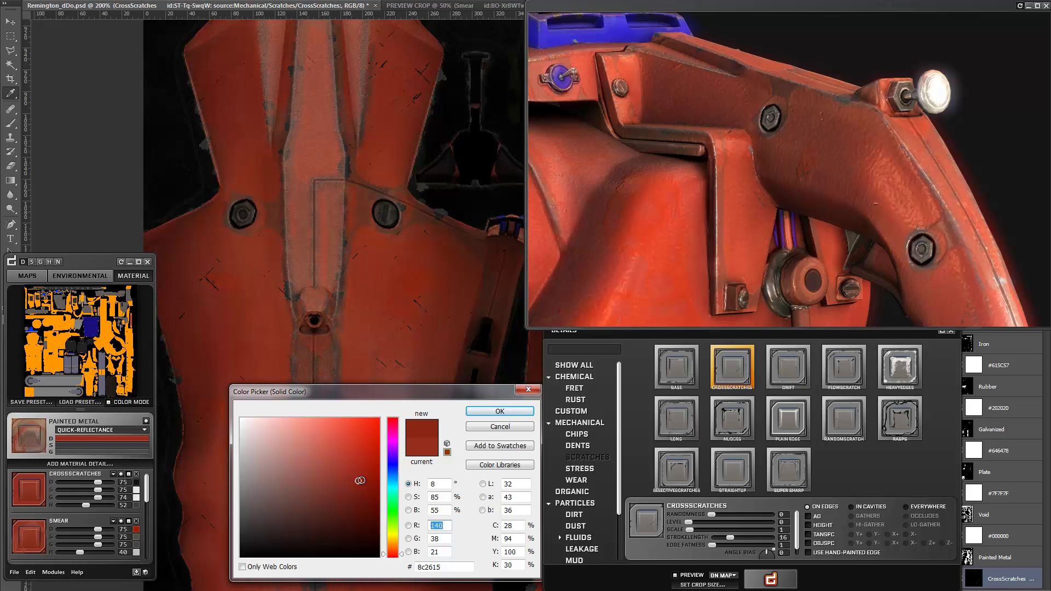
{"action": "left_click", "coordinate": [487, 413]}
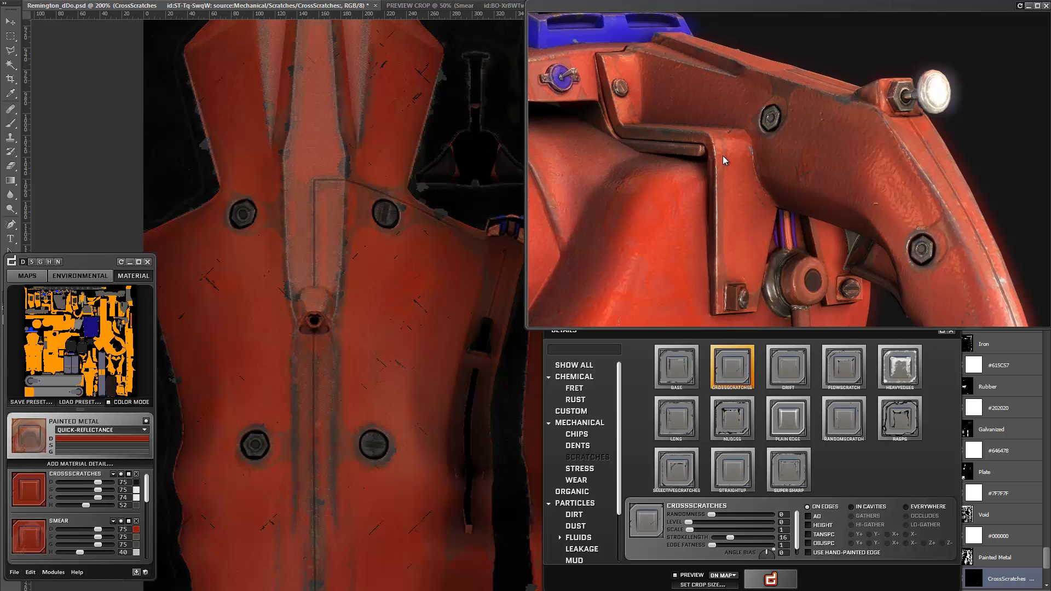
{"action": "left_click_drag", "start_coordinate": [723, 156], "coordinate": [790, 160]}
{"action": "scroll", "coordinate": [755, 164], "scroll_direction": "down", "scroll_amount": 5}
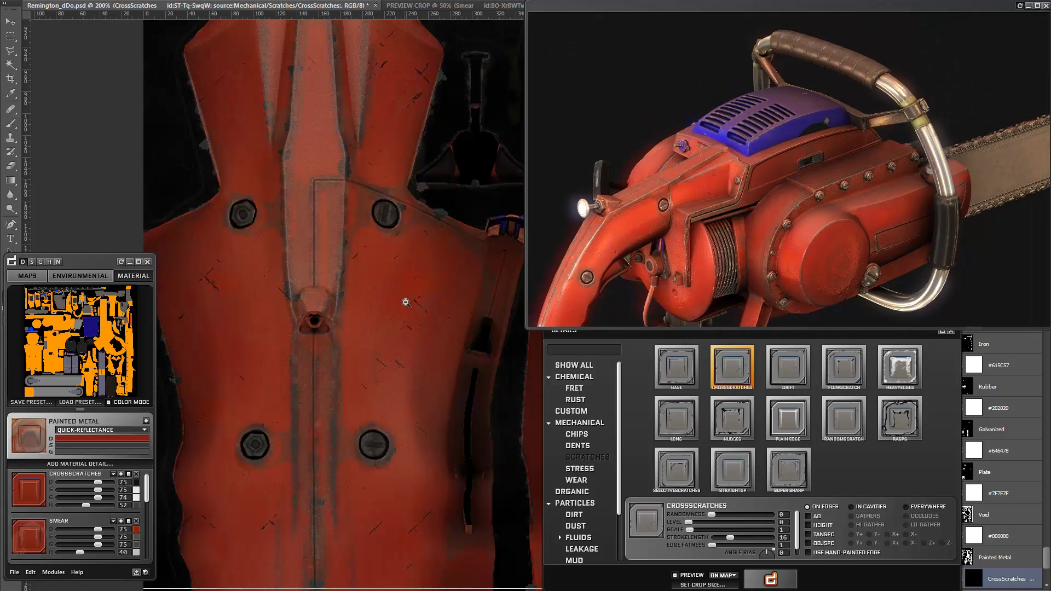
Step: Apply the Steel quick-reflectance preset to the Rough Plastic material of the vented top cover and inspect it on the 3D model
{"action": "scroll", "coordinate": [406, 301], "scroll_direction": "down", "scroll_amount": 1, "text": "alt"}
{"action": "left_click_drag", "start_coordinate": [405, 300], "coordinate": [142, 264]}
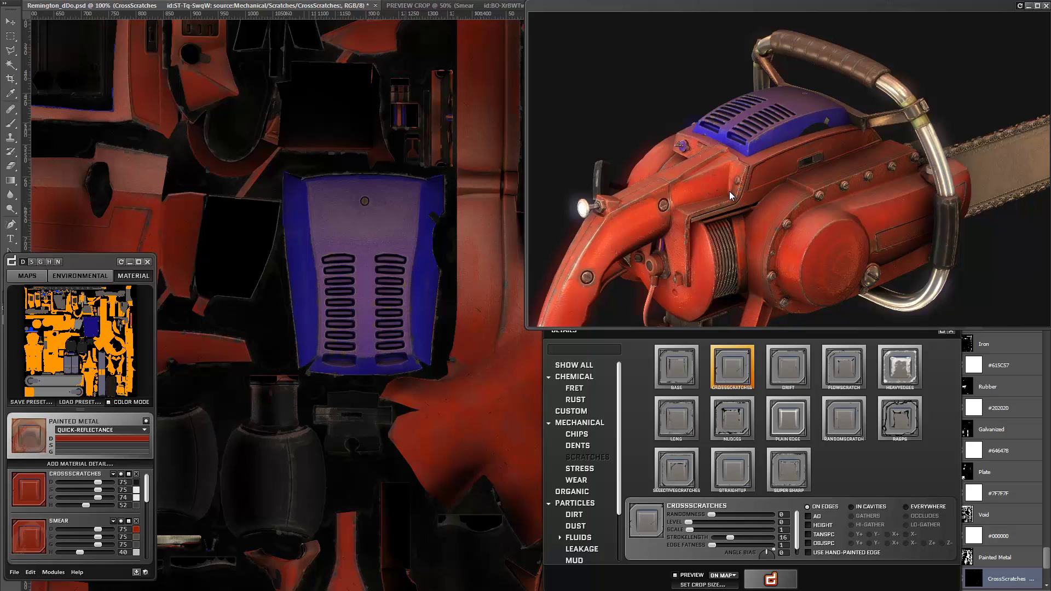
{"action": "left_click", "coordinate": [91, 328]}
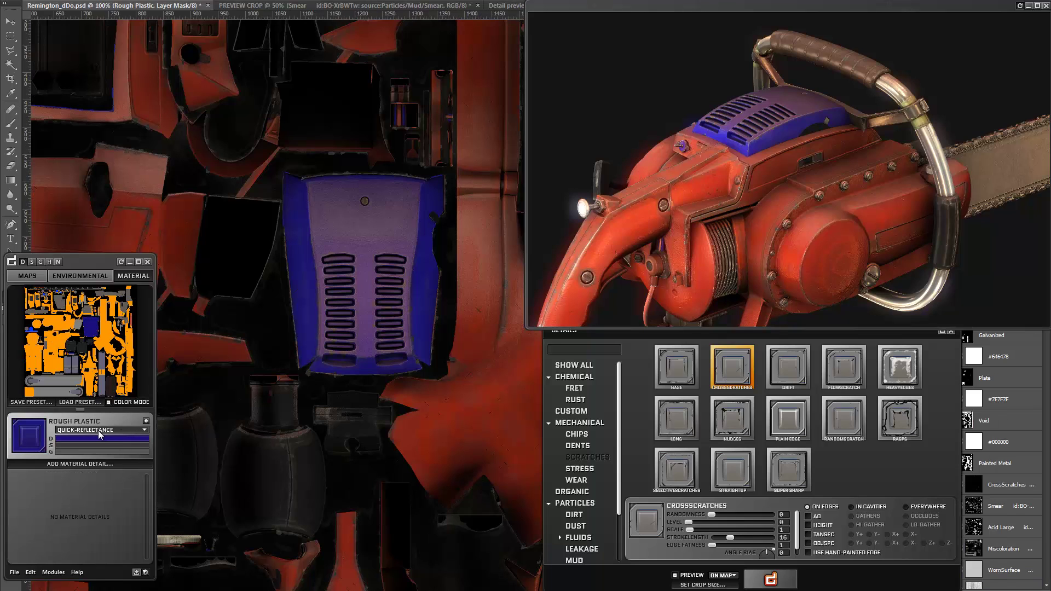
{"action": "left_click", "coordinate": [70, 431]}
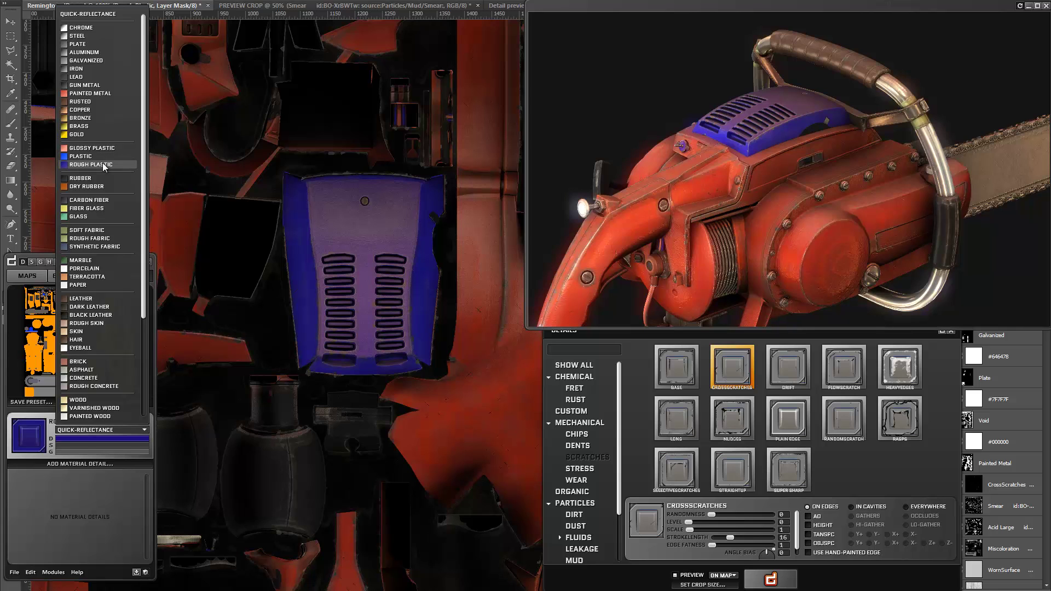
{"action": "left_click", "coordinate": [103, 37]}
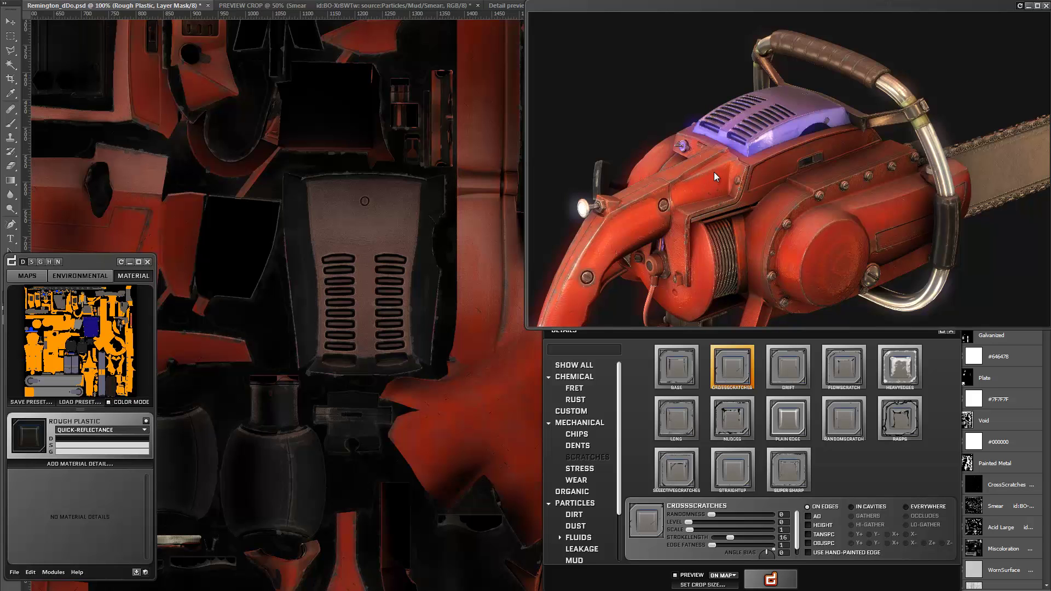
{"action": "left_click_drag", "start_coordinate": [719, 166], "coordinate": [793, 145]}
{"action": "scroll", "coordinate": [704, 148], "scroll_direction": "up", "scroll_amount": 6}
{"action": "scroll", "coordinate": [706, 150], "scroll_direction": "down", "scroll_amount": 6}
{"action": "left_click_drag", "start_coordinate": [706, 150], "coordinate": [662, 187]}
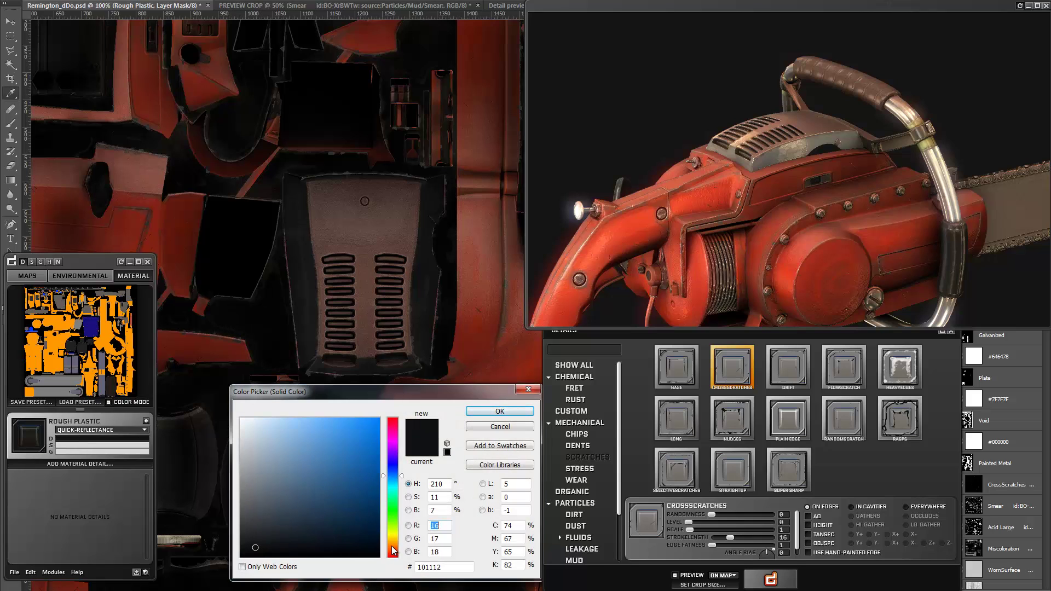
Step: Change Rough Plastic's base diffuse colour to a pale warm beige with a hue of 30°
{"action": "left_click", "coordinate": [392, 546]}
{"action": "left_click", "coordinate": [263, 439]}
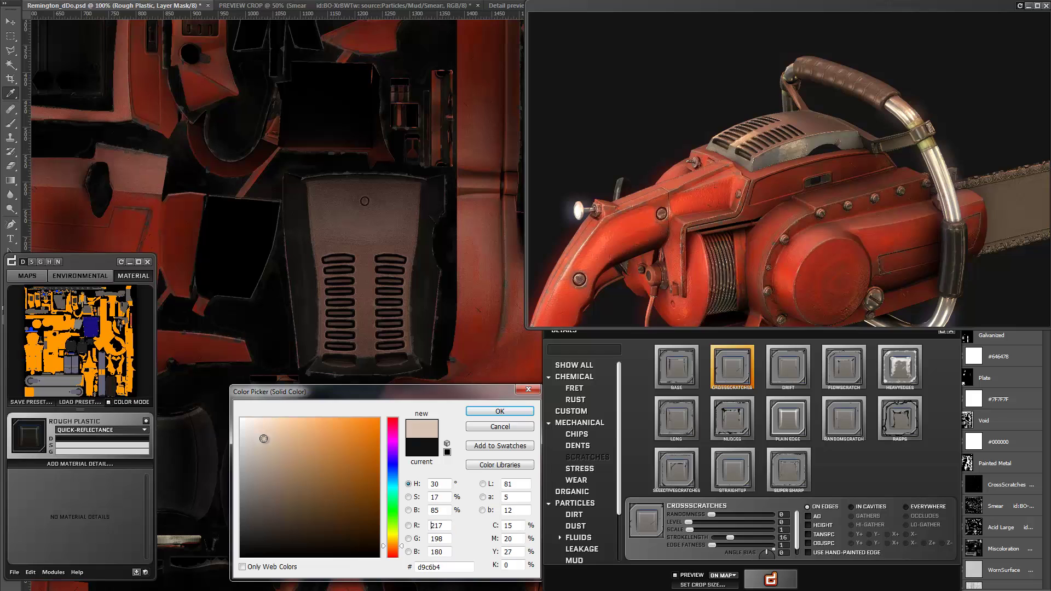
{"action": "left_click_drag", "start_coordinate": [264, 438], "coordinate": [267, 452]}
{"action": "left_click", "coordinate": [500, 412]}
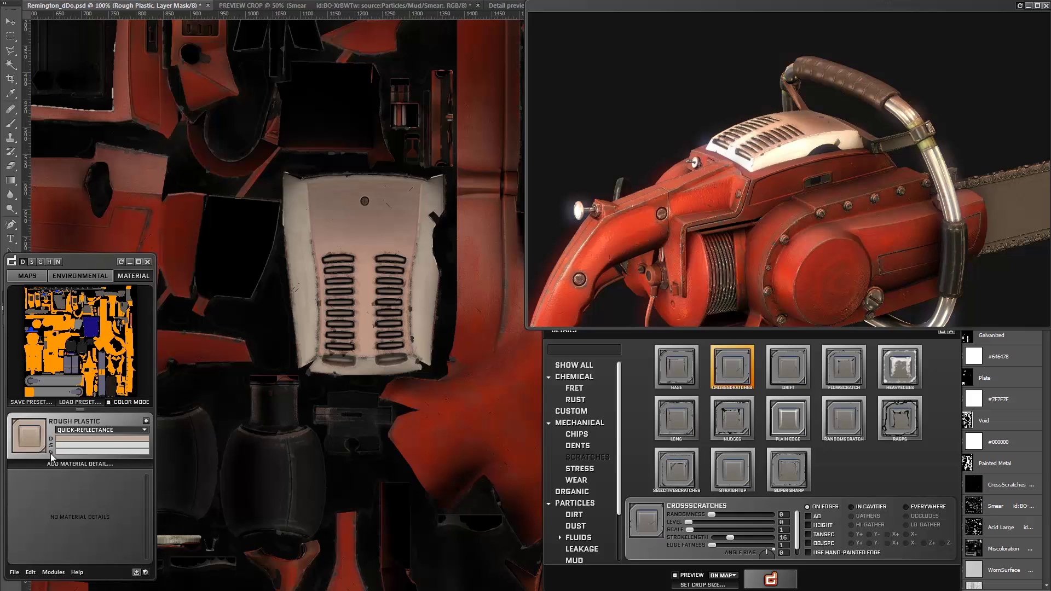
Step: Darken Rough Plastic's base gloss to a dark grey and set its specular colour to 767676, checking the cover on the 3D model
{"action": "left_click", "coordinate": [62, 452]}
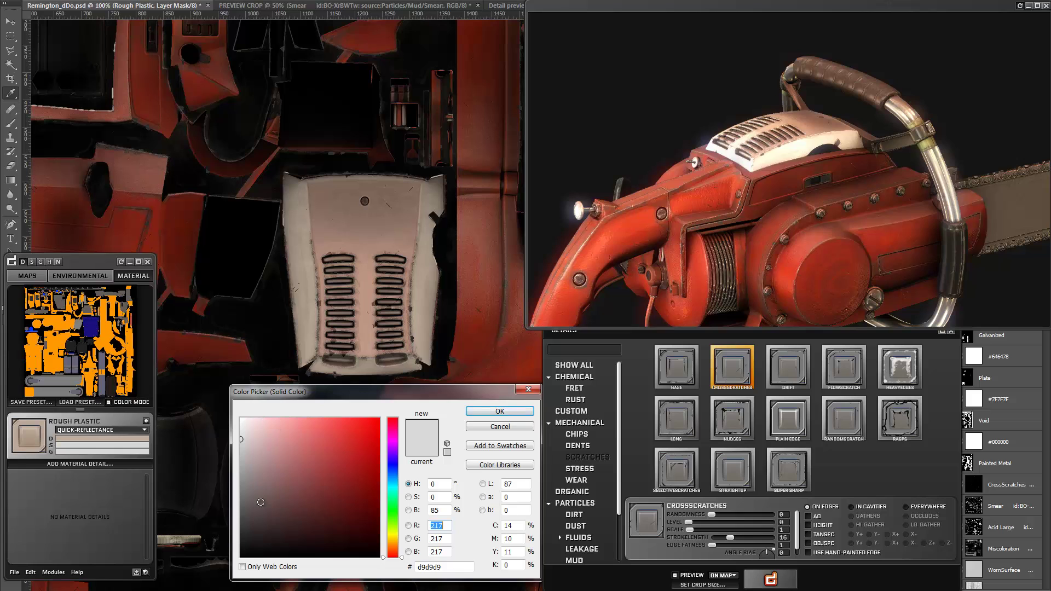
{"action": "left_click_drag", "start_coordinate": [249, 511], "coordinate": [200, 531]}
{"action": "left_click", "coordinate": [512, 411]}
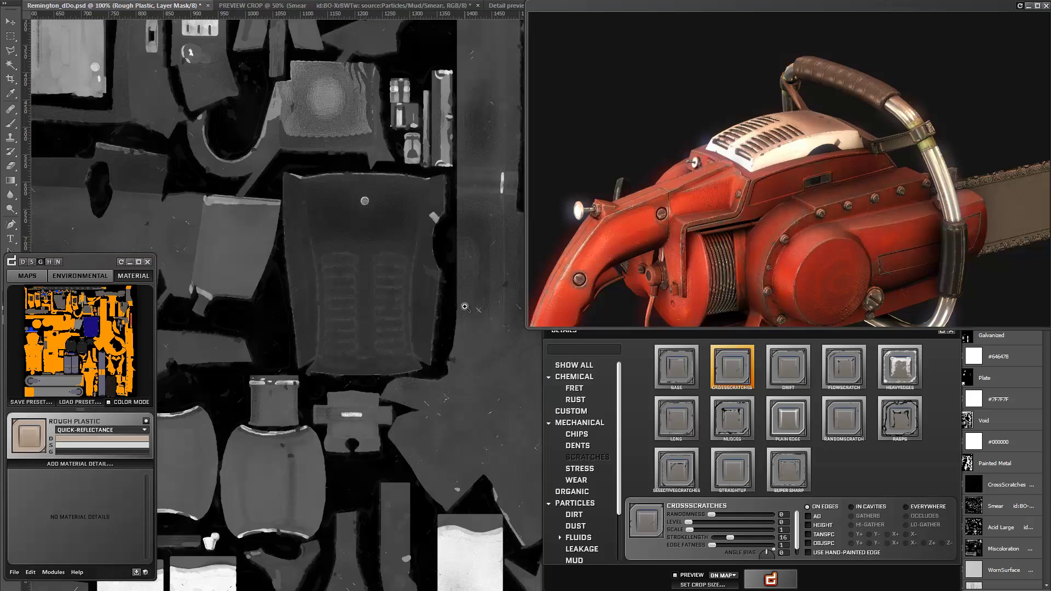
{"action": "left_click", "coordinate": [58, 444]}
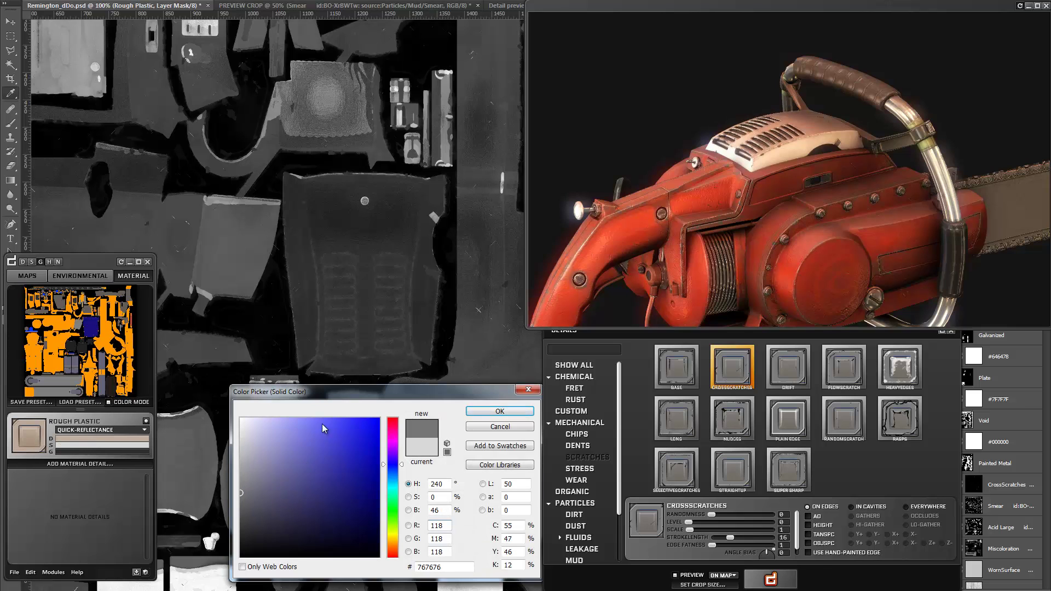
{"action": "left_click", "coordinate": [491, 412]}
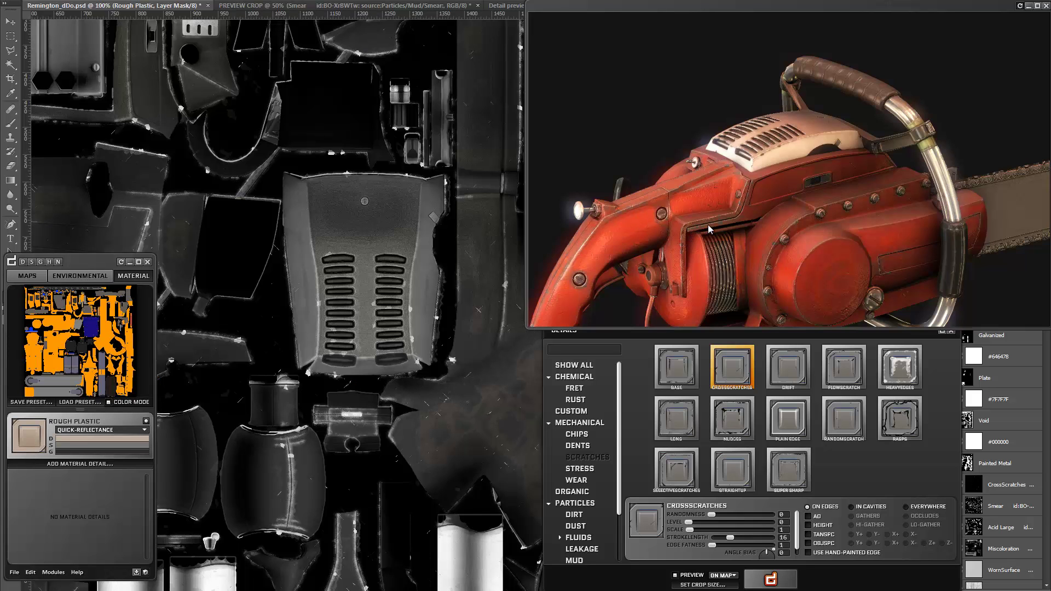
{"action": "mouse_move", "coordinate": [708, 224]}
{"action": "left_mouse_down"}
{"action": "mouse_move", "coordinate": [782, 200]}
{"action": "mouse_move", "coordinate": [754, 207]}
{"action": "mouse_move", "coordinate": [814, 222]}
{"action": "mouse_move", "coordinate": [771, 235]}
{"action": "mouse_move", "coordinate": [886, 224]}
{"action": "mouse_move", "coordinate": [797, 194]}
{"action": "mouse_move", "coordinate": [701, 225]}
{"action": "left_mouse_up"}
{"action": "left_click", "coordinate": [920, 307]}
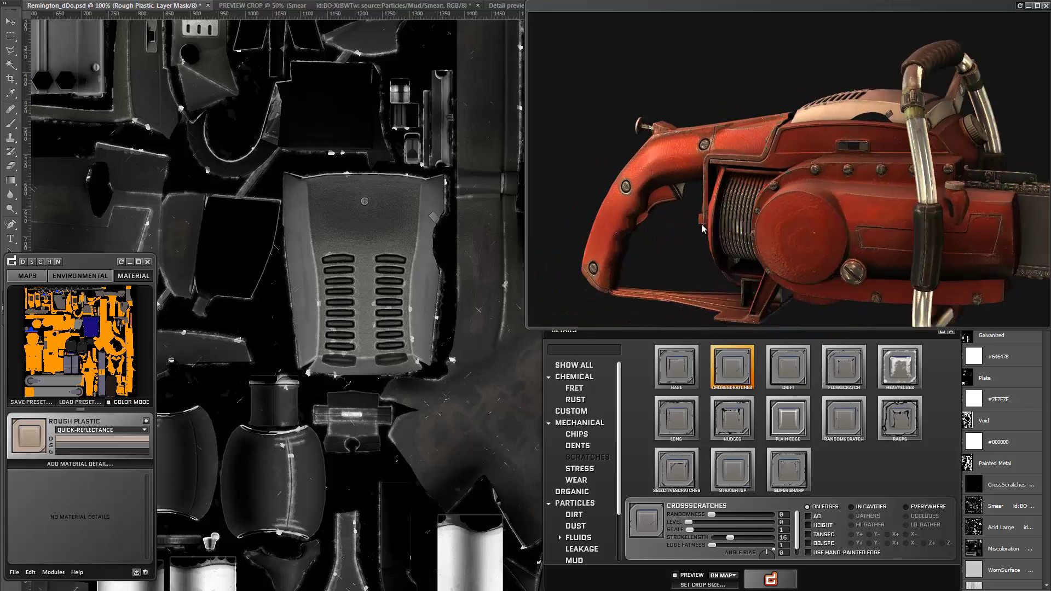
{"action": "scroll", "coordinate": [701, 224], "scroll_direction": "up", "scroll_amount": 10}
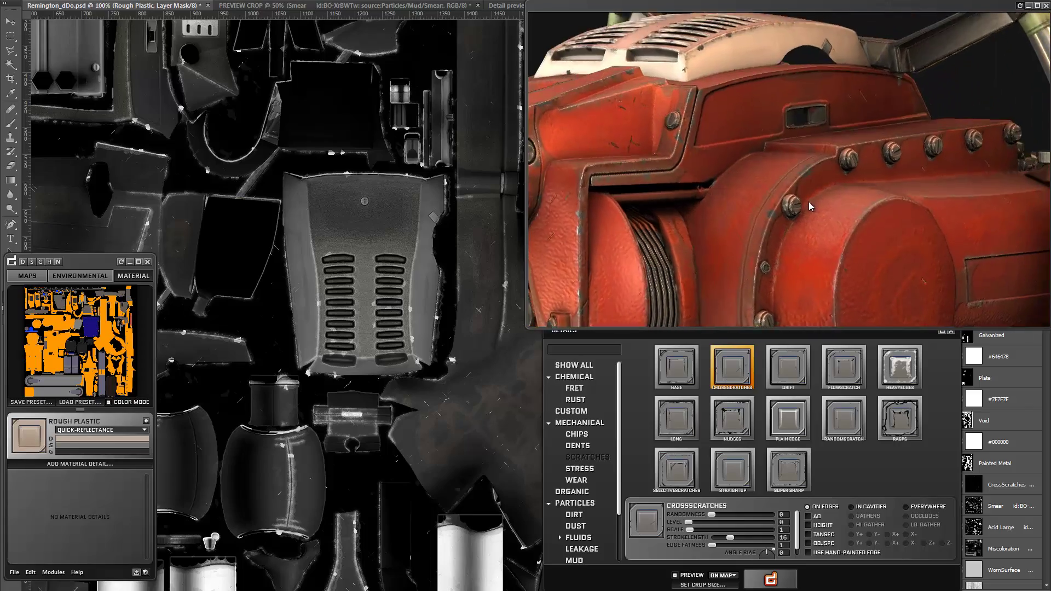
{"action": "scroll", "coordinate": [809, 202], "scroll_direction": "down", "scroll_amount": 10}
{"action": "left_click_drag", "start_coordinate": [809, 202], "coordinate": [836, 156]}
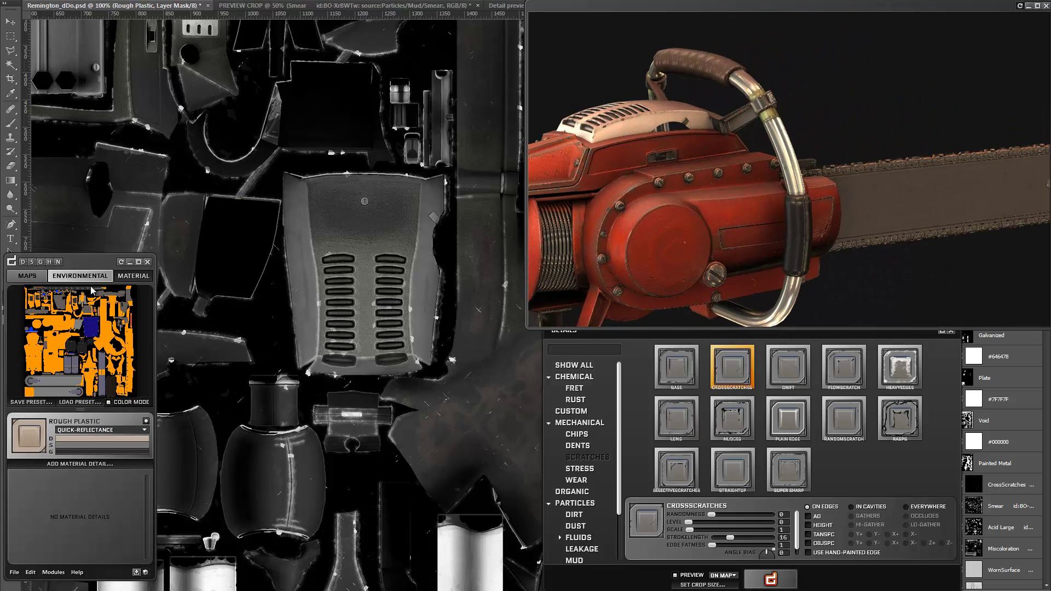
Step: Set the Galvanized material's base diffuse colour to 1a1a1a and its specular colour to d4d4d4
{"action": "left_click", "coordinate": [105, 392]}
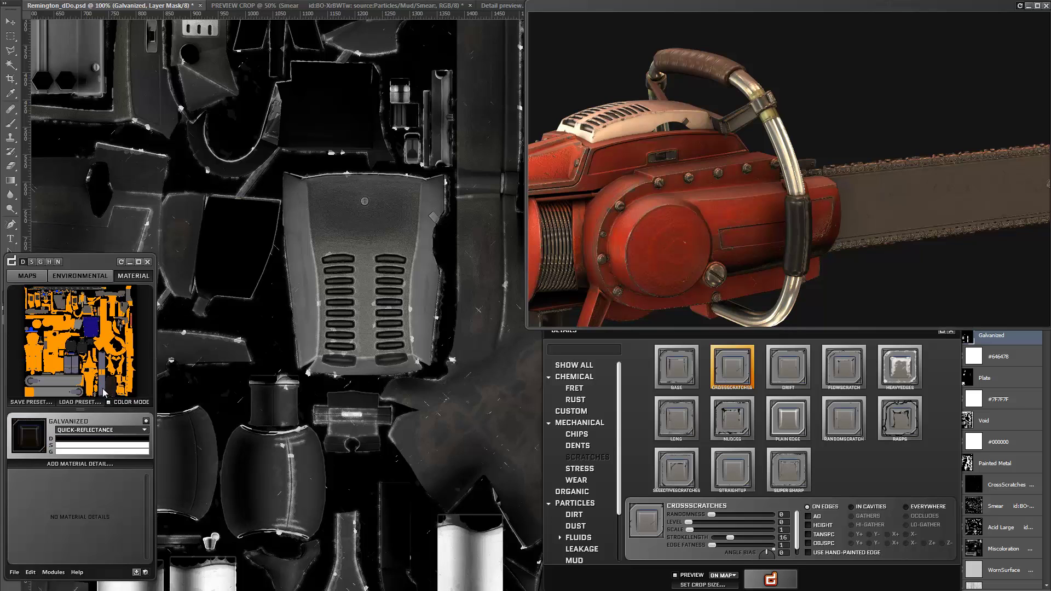
{"action": "left_click", "coordinate": [75, 441]}
{"action": "left_click_drag", "start_coordinate": [251, 544], "coordinate": [228, 543]}
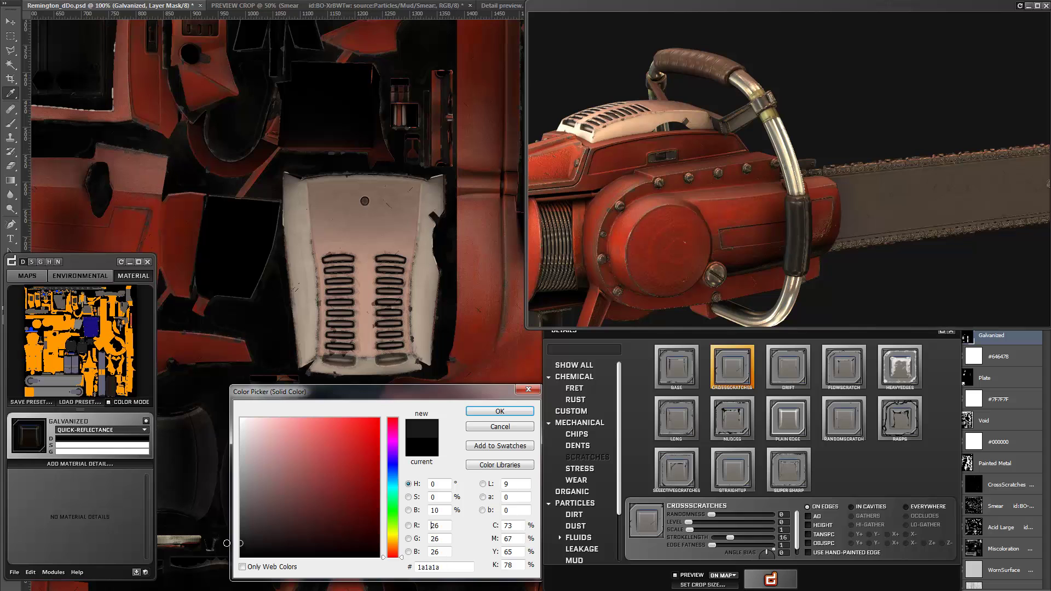
{"action": "left_click", "coordinate": [500, 412]}
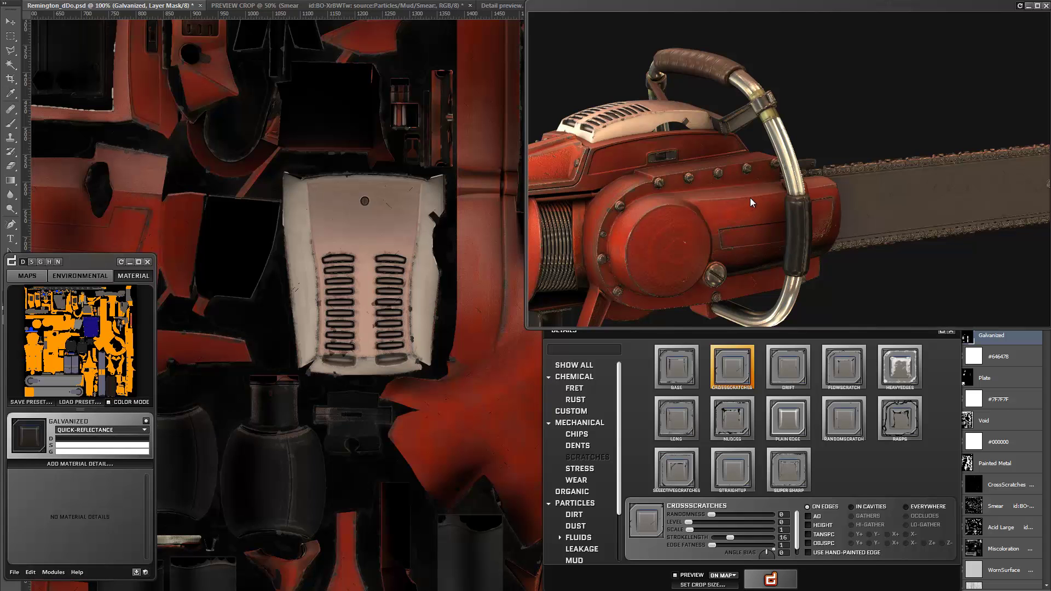
{"action": "left_click", "coordinate": [72, 448]}
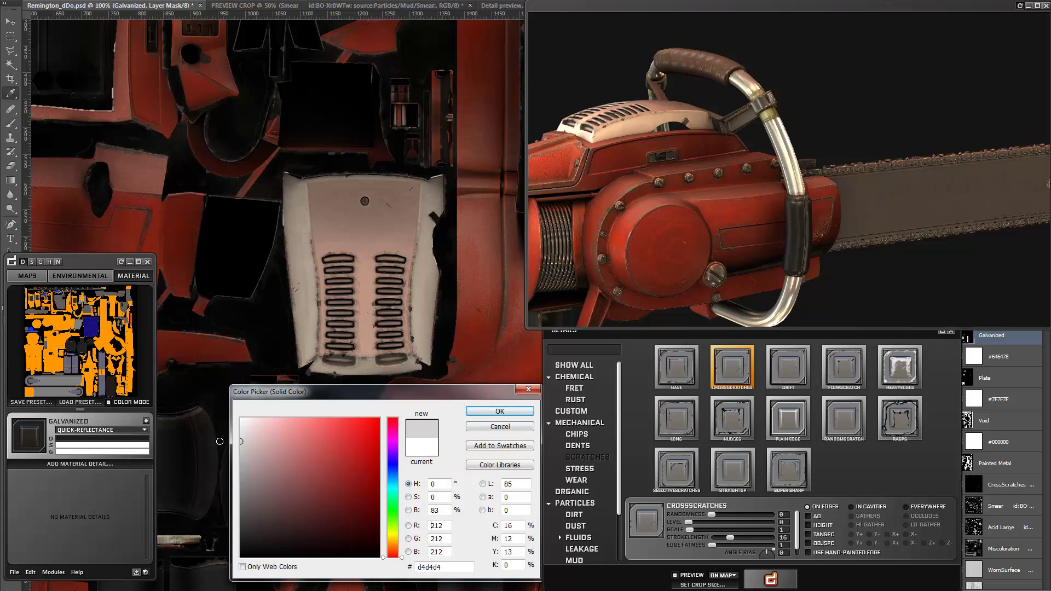
{"action": "left_click", "coordinate": [516, 410]}
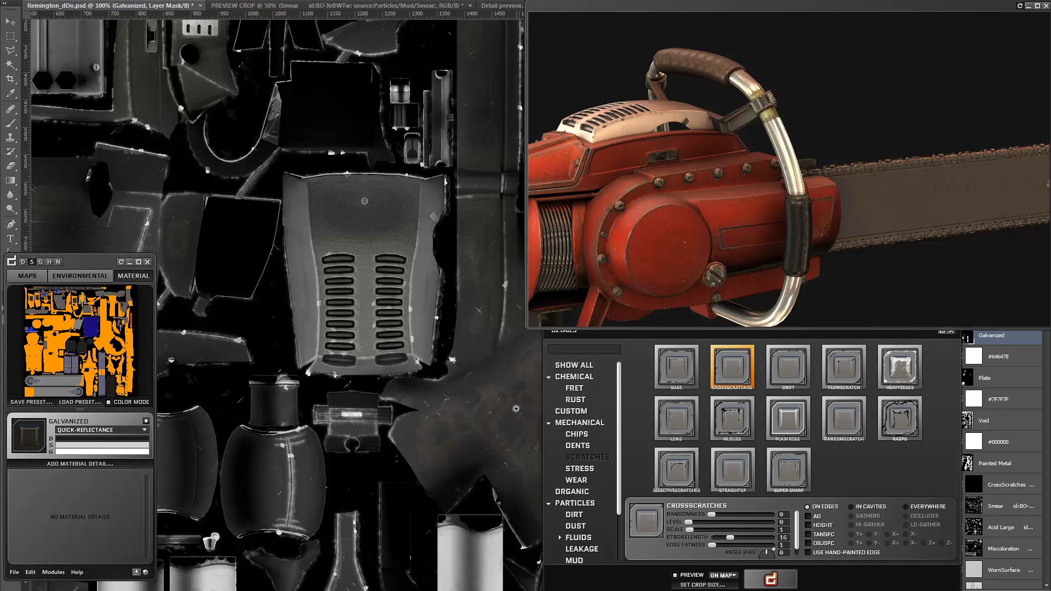
Step: Set Galvanized's base gloss to a1a1a1 and inspect the metal and red parts on the 3D model
{"action": "left_click", "coordinate": [70, 452]}
{"action": "type", "text": "202"}
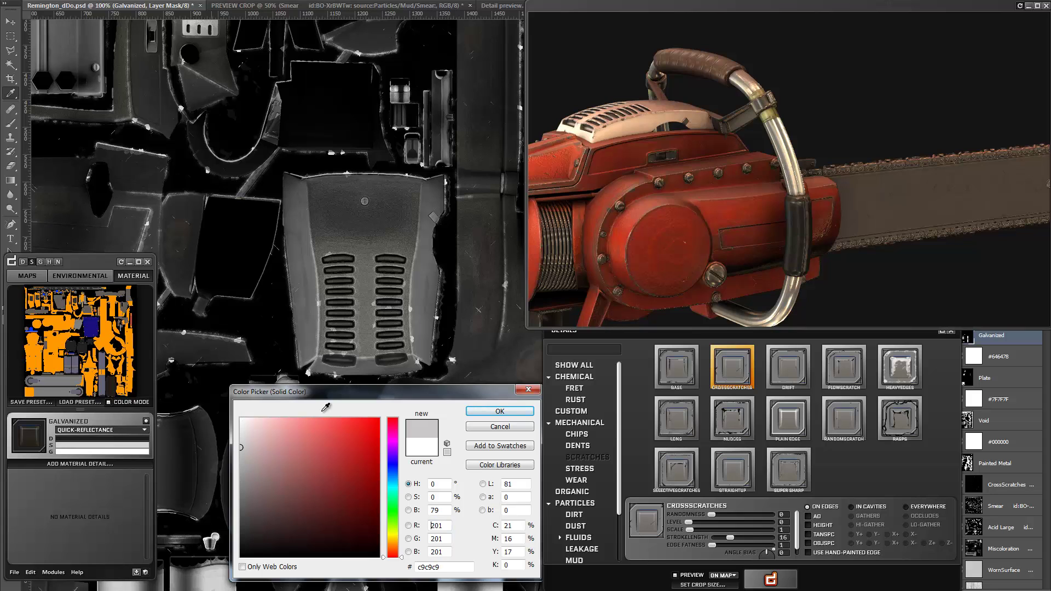
{"action": "left_click", "coordinate": [205, 469]}
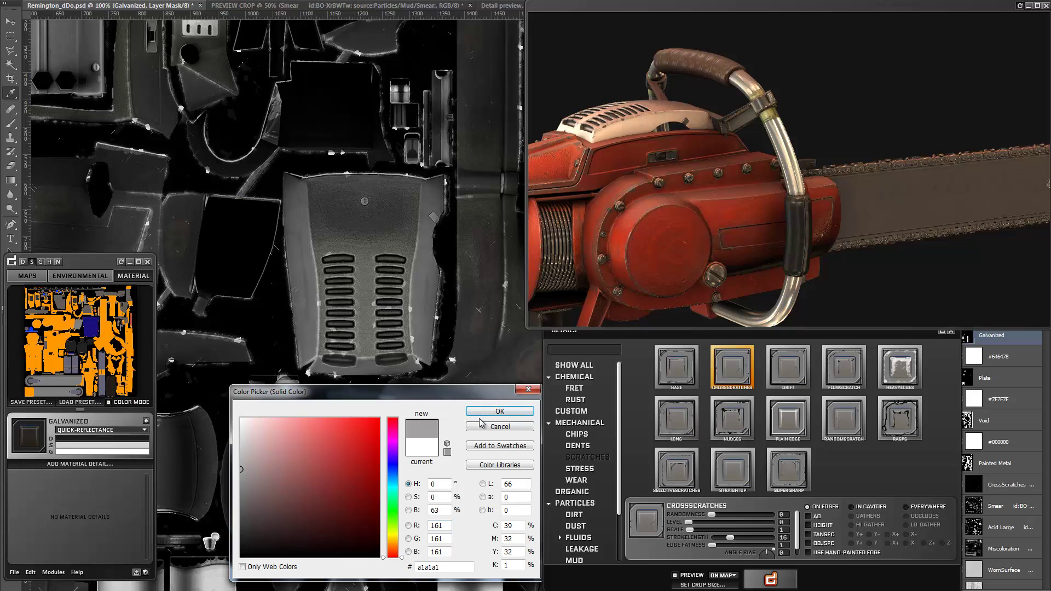
{"action": "left_click", "coordinate": [500, 411]}
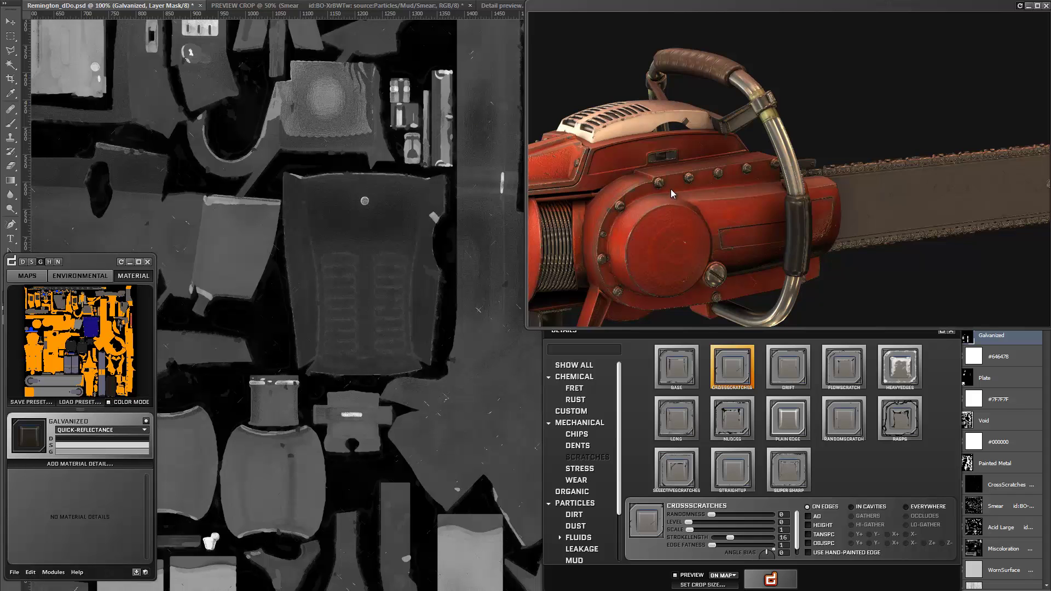
{"action": "left_click_drag", "start_coordinate": [671, 189], "coordinate": [760, 156]}
{"action": "left_click_drag", "start_coordinate": [841, 110], "coordinate": [887, 51]}
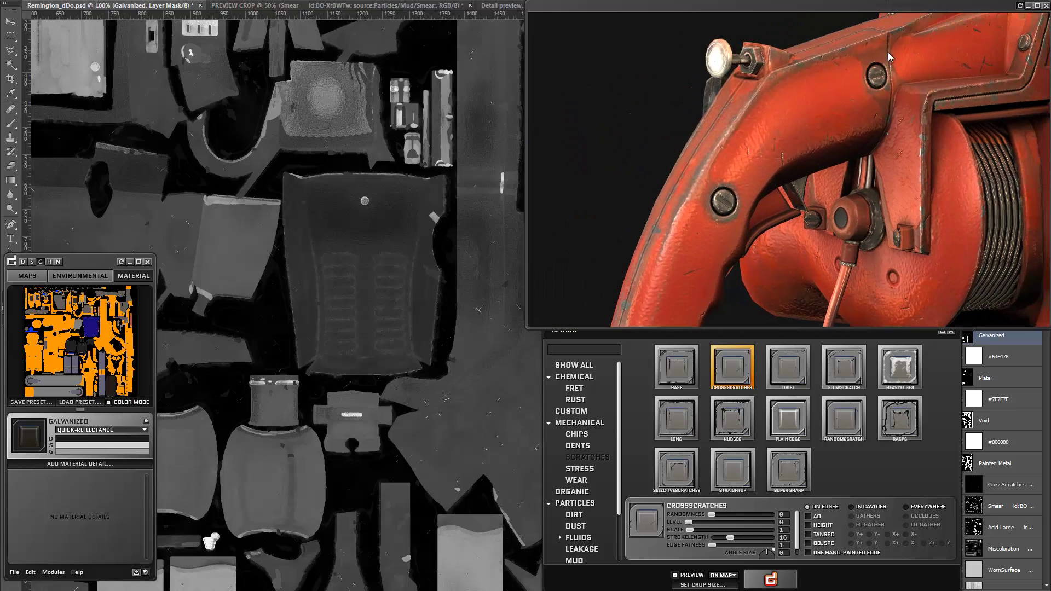
{"action": "scroll", "coordinate": [869, 186], "scroll_direction": "down", "scroll_amount": 5}
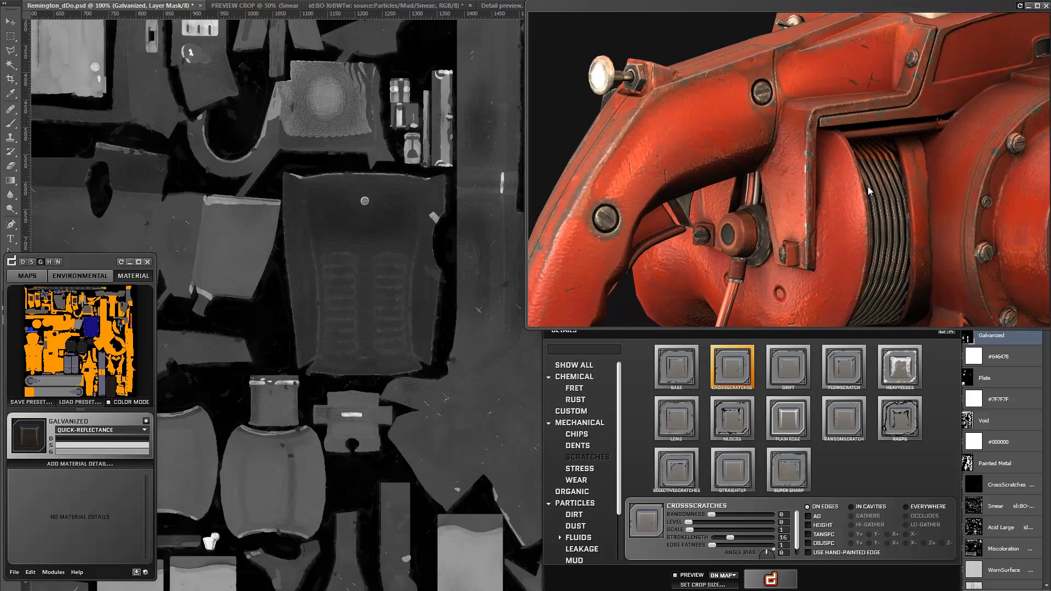
Step: Create a new environmental detail group named Mechanical
{"action": "left_click", "coordinate": [74, 277]}
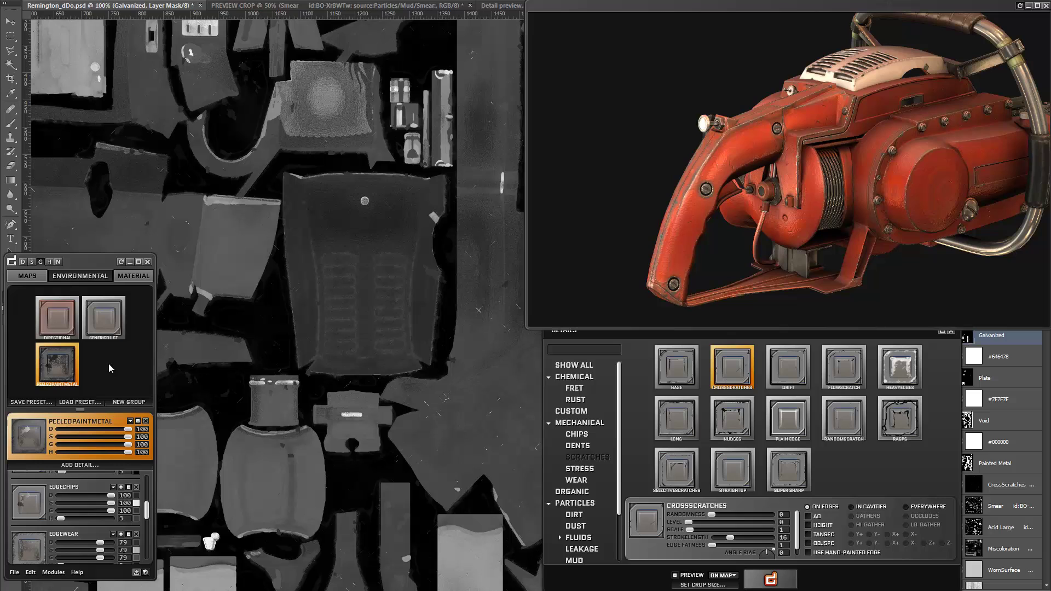
{"action": "left_click", "coordinate": [122, 403]}
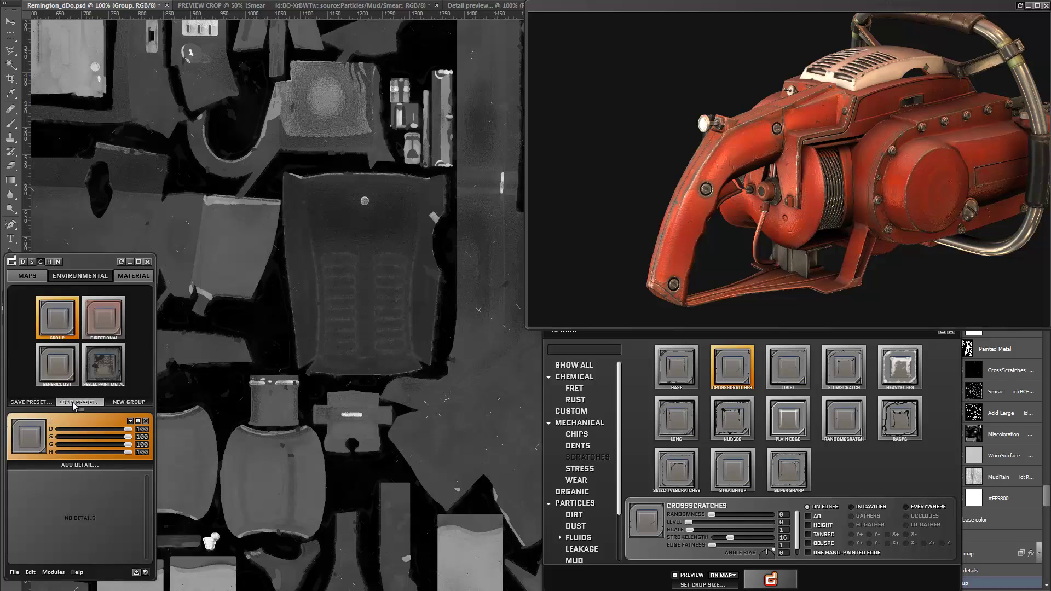
{"action": "type", "text": "Mechanical"}
{"action": "key", "text": "Return"}
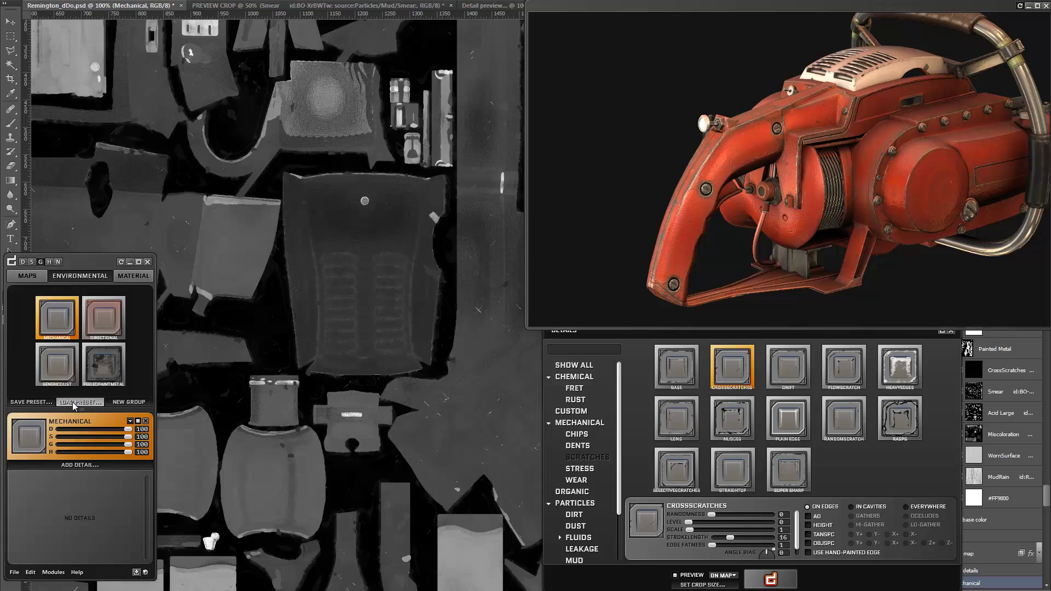
Step: Compare the Acid Large and Acid previews and add the Acid detail, applied on edges, to the Mechanical group
{"action": "left_click", "coordinate": [662, 327]}
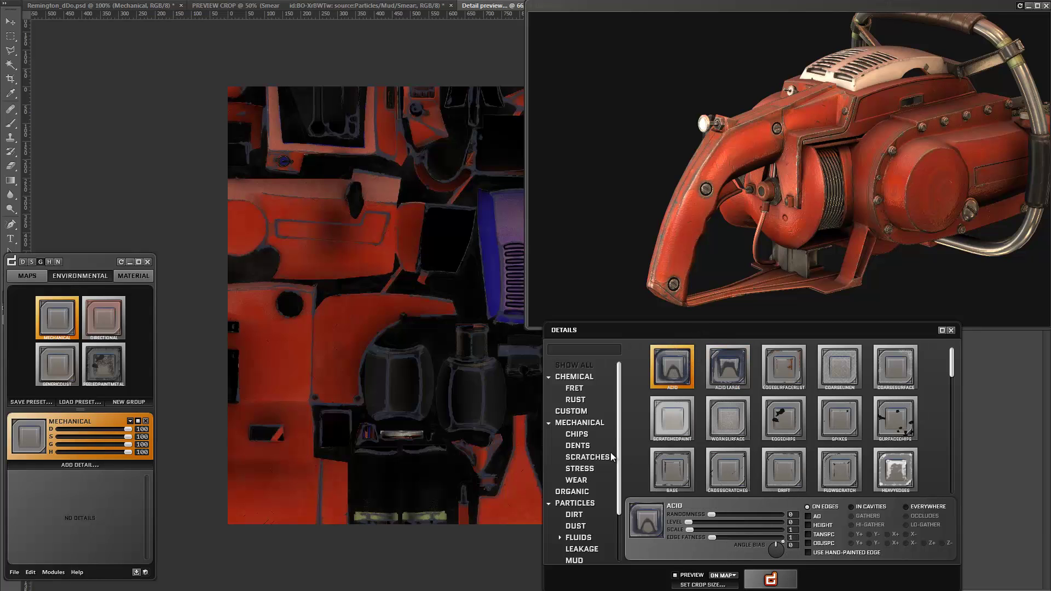
{"action": "left_click", "coordinate": [728, 361]}
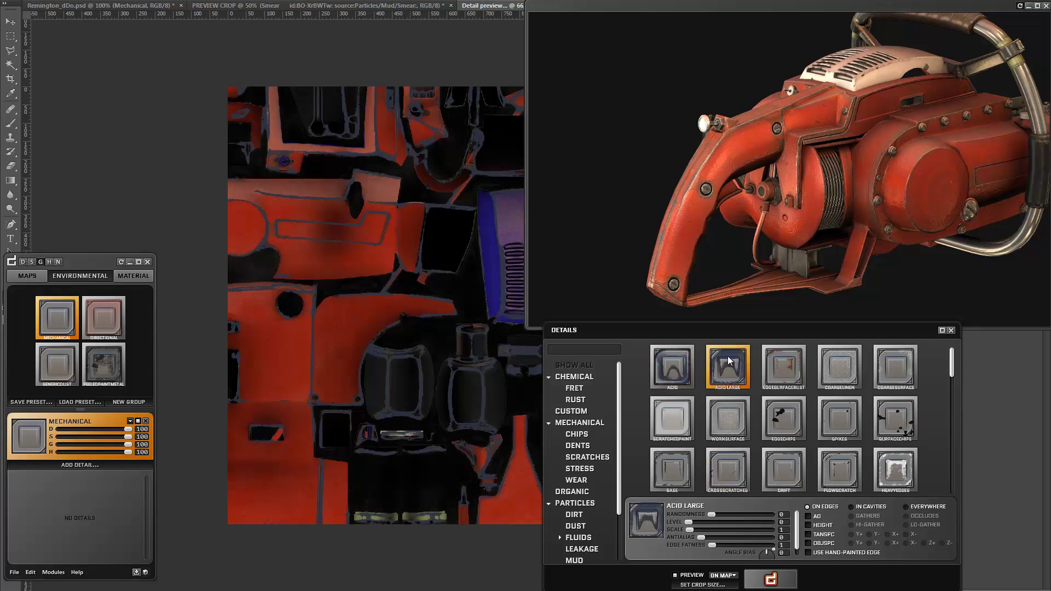
{"action": "left_click", "coordinate": [663, 367]}
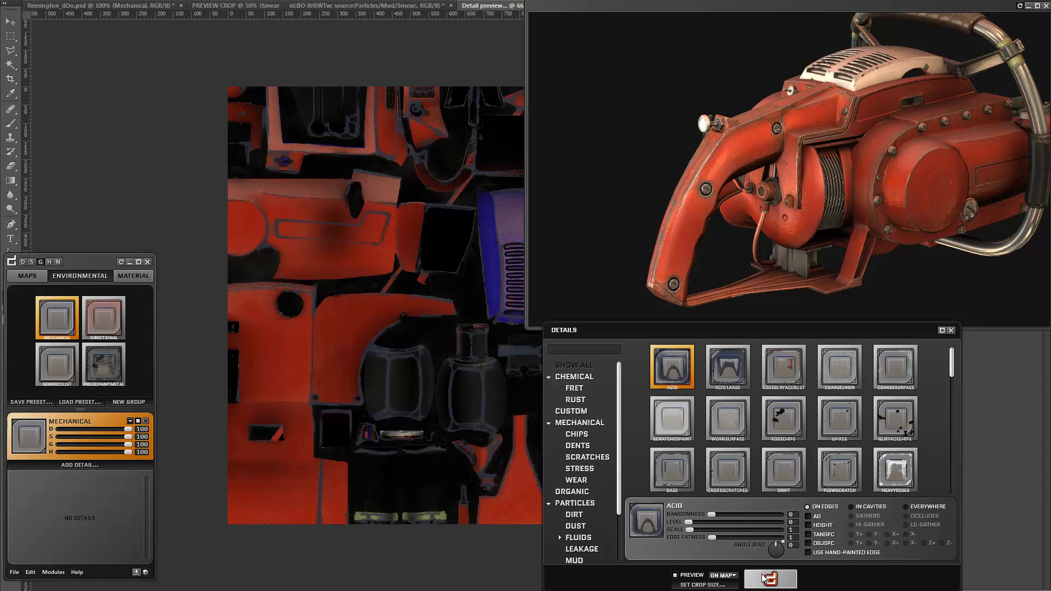
{"action": "left_click", "coordinate": [1020, 6]}
{"action": "left_click", "coordinate": [777, 580]}
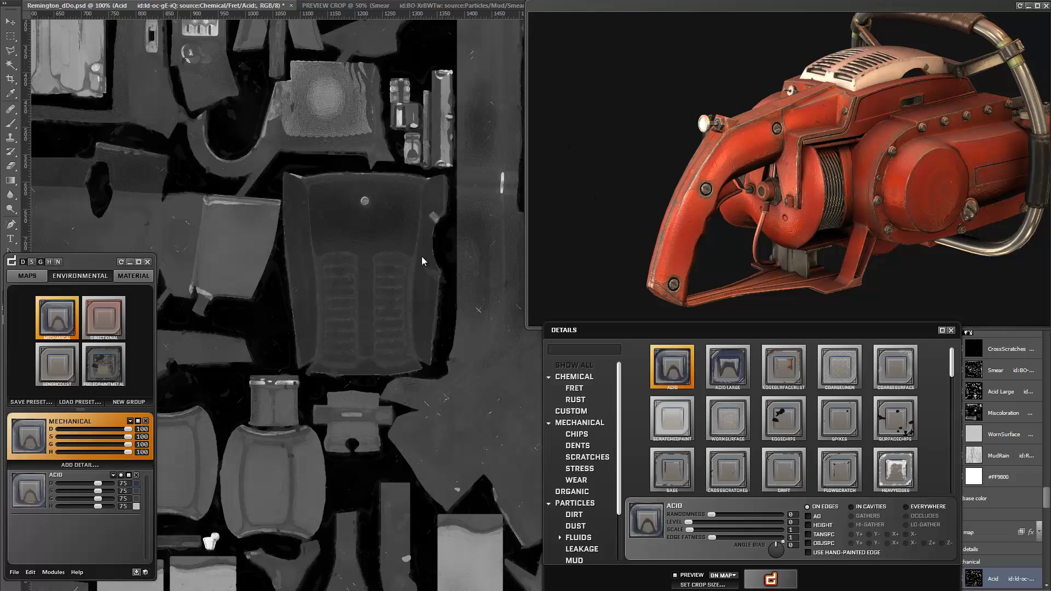
Step: Set the Acid detail's diffuse, specular and gloss intensities to 25
{"action": "left_click_drag", "start_coordinate": [222, 353], "coordinate": [403, 257]}
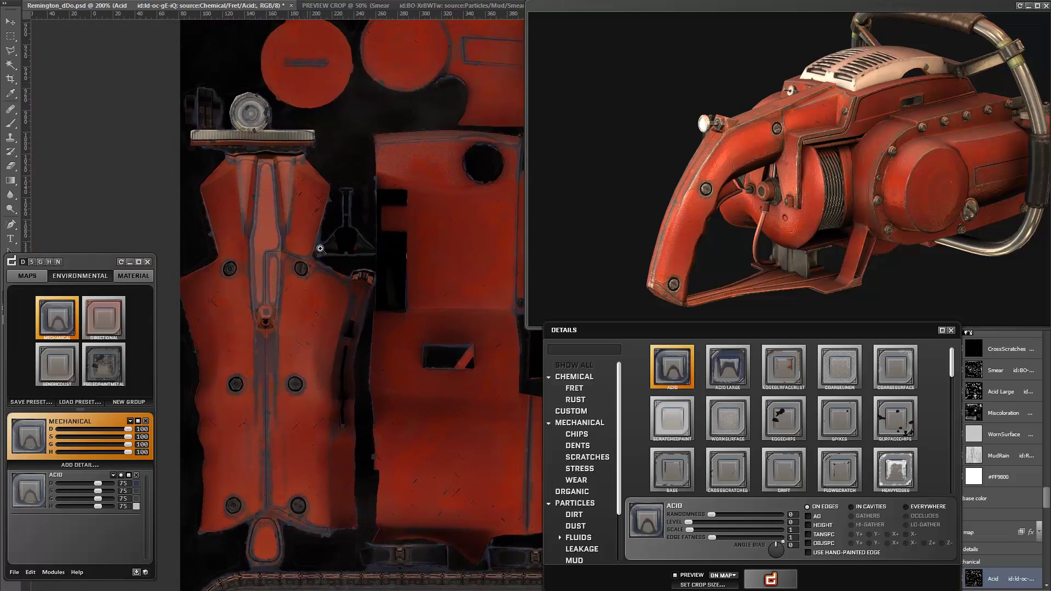
{"action": "key", "text": "ctrl+plus"}
{"action": "left_click_drag", "start_coordinate": [98, 488], "coordinate": [73, 488]}
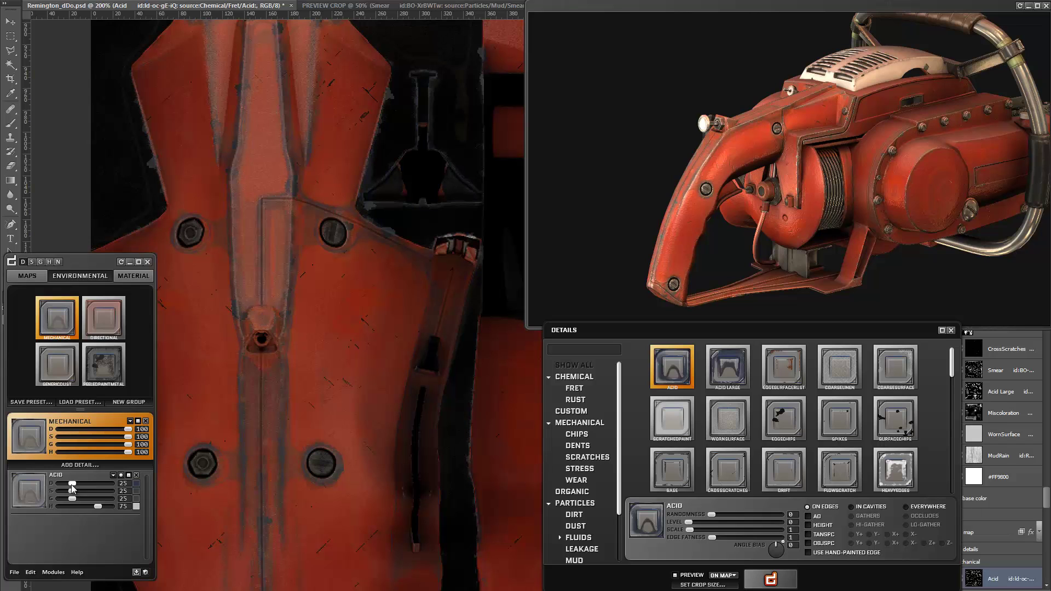
Step: Examine the Acid wear up close on the red panels and vented cover, comparing it with the detail hidden and shown
{"action": "left_click_drag", "start_coordinate": [348, 197], "coordinate": [172, 388]}
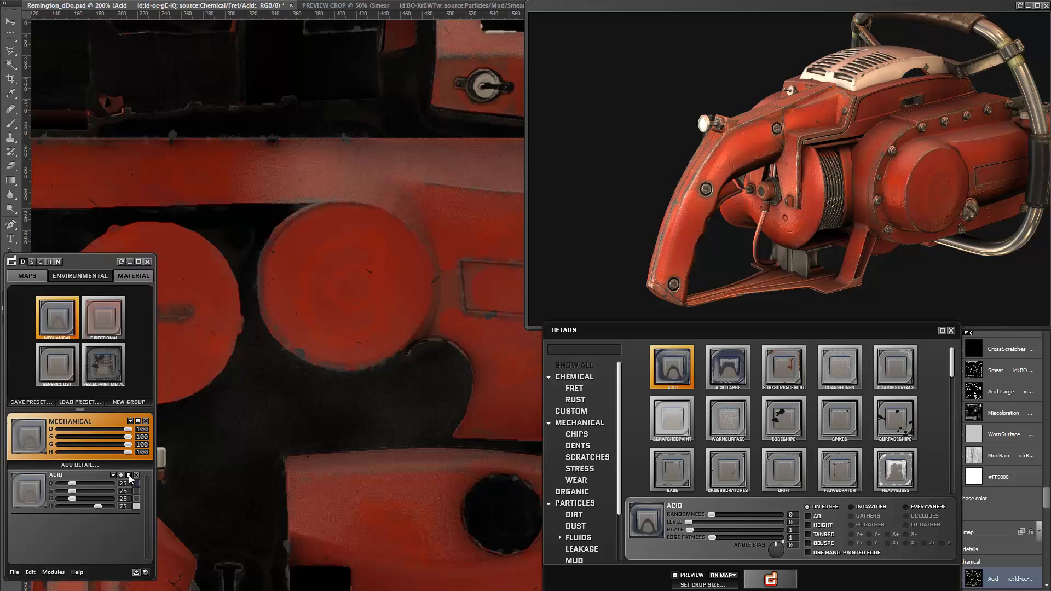
{"action": "scroll", "coordinate": [322, 347], "scroll_direction": "up", "scroll_amount": 1, "text": "alt"}
{"action": "scroll", "coordinate": [331, 323], "scroll_direction": "down", "scroll_amount": 4}
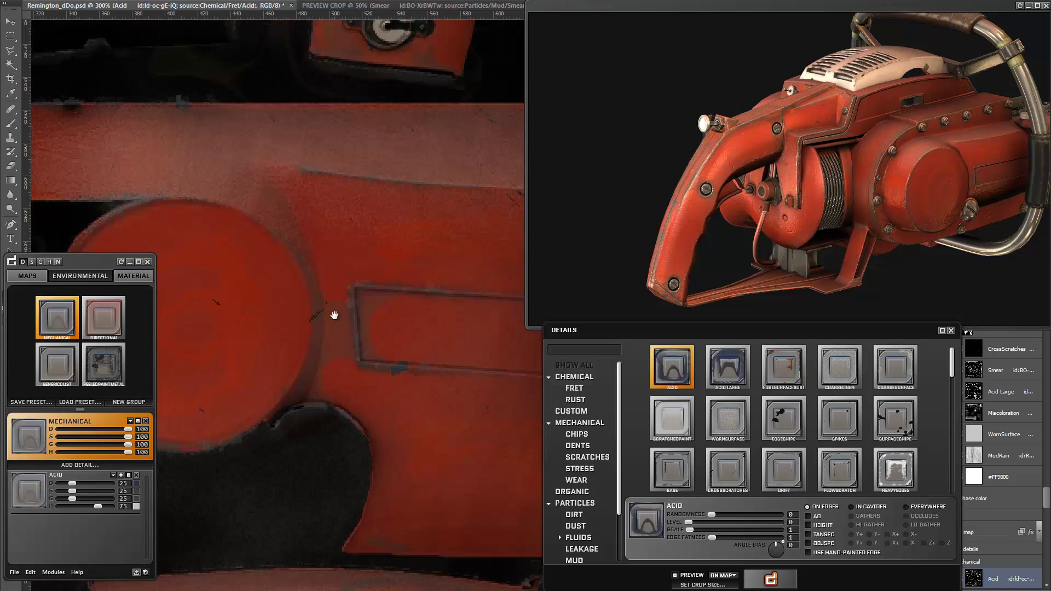
{"action": "left_click_drag", "start_coordinate": [334, 316], "coordinate": [329, 329]}
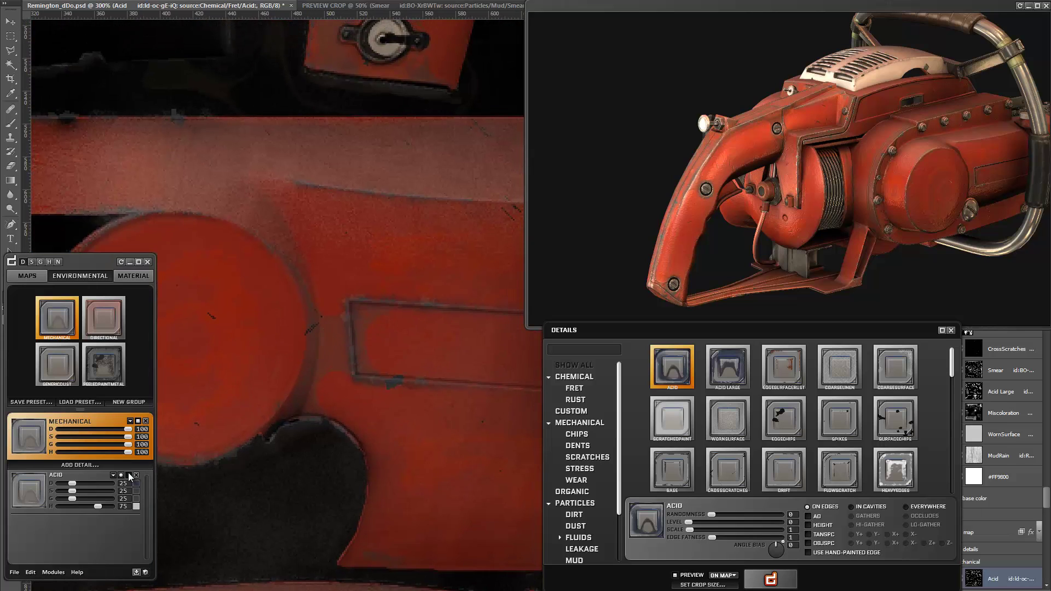
{"action": "left_click_drag", "start_coordinate": [327, 335], "coordinate": [181, 331]}
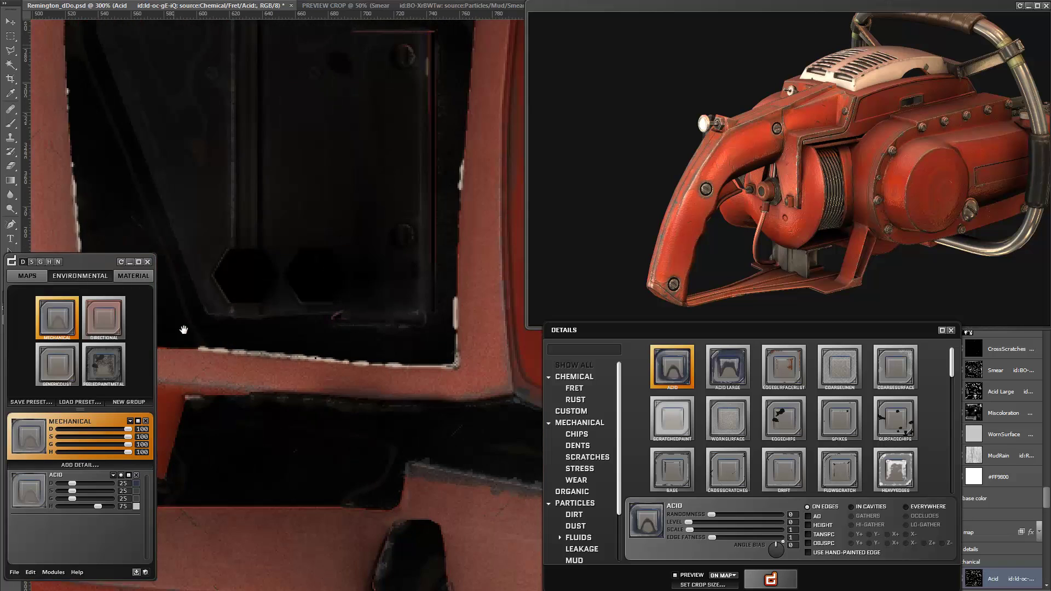
{"action": "left_click_drag", "start_coordinate": [326, 298], "coordinate": [198, 81]}
{"action": "scroll", "coordinate": [329, 319], "scroll_direction": "down", "scroll_amount": 2, "text": "alt"}
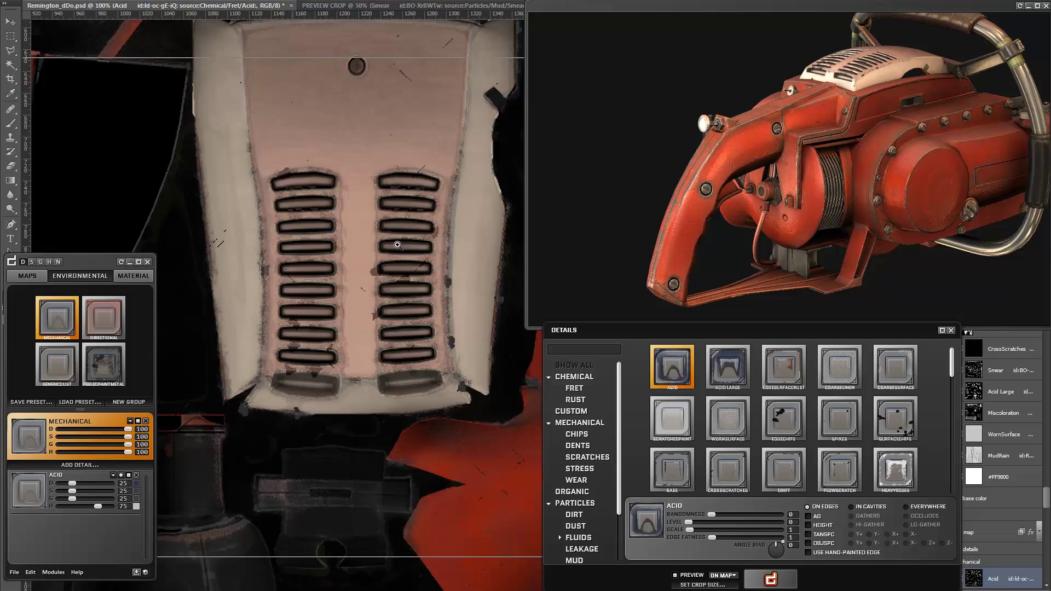
{"action": "left_click", "coordinate": [398, 245]}
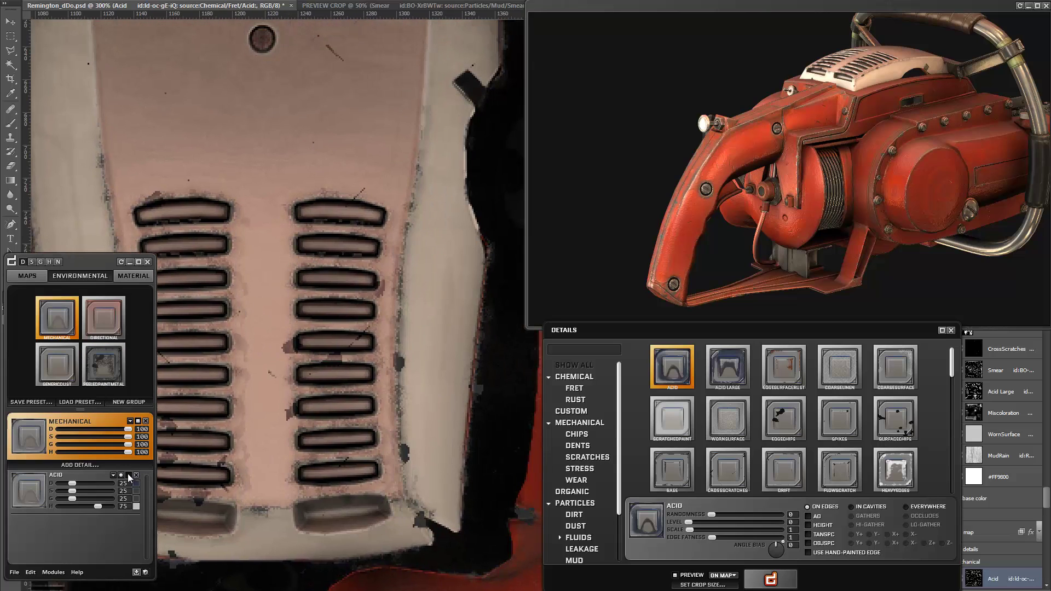
{"action": "left_click", "coordinate": [311, 196], "text": "alt"}
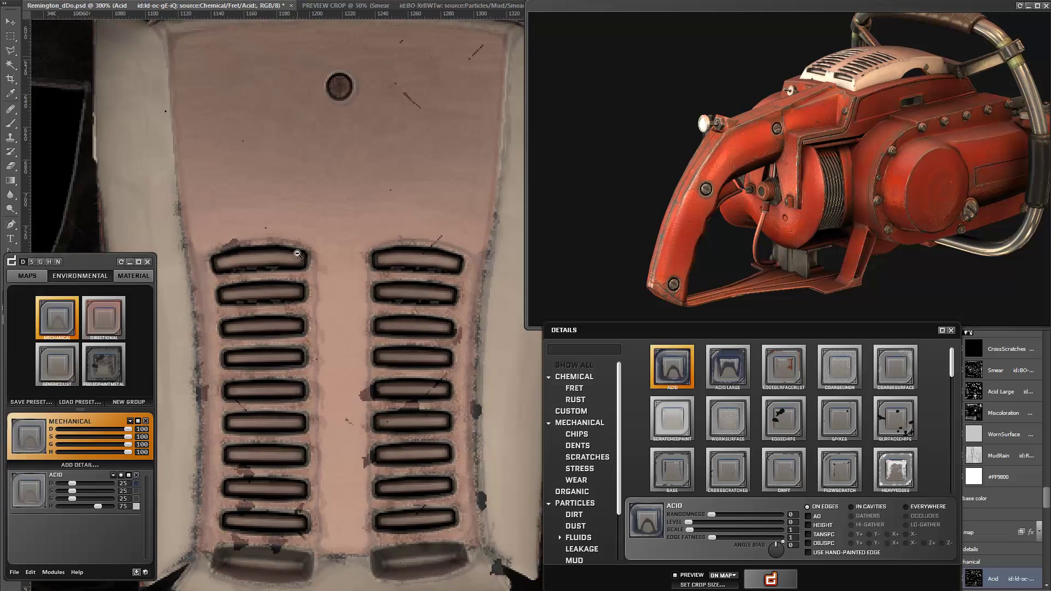
{"action": "left_click", "coordinate": [276, 213], "text": "alt"}
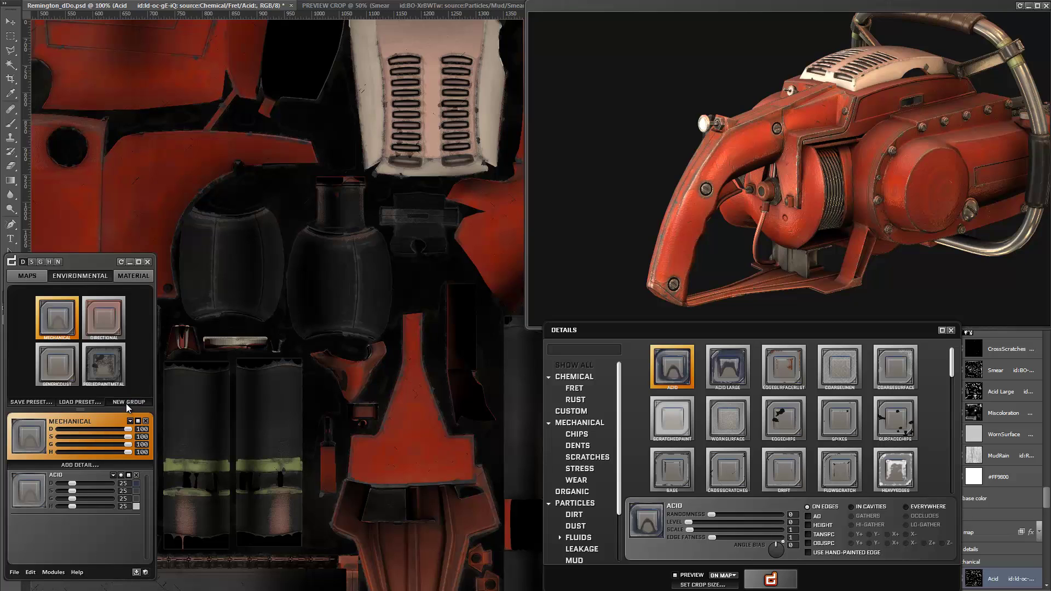
Step: Create a new environmental detail group named Edge Highlight
{"action": "left_click", "coordinate": [126, 403]}
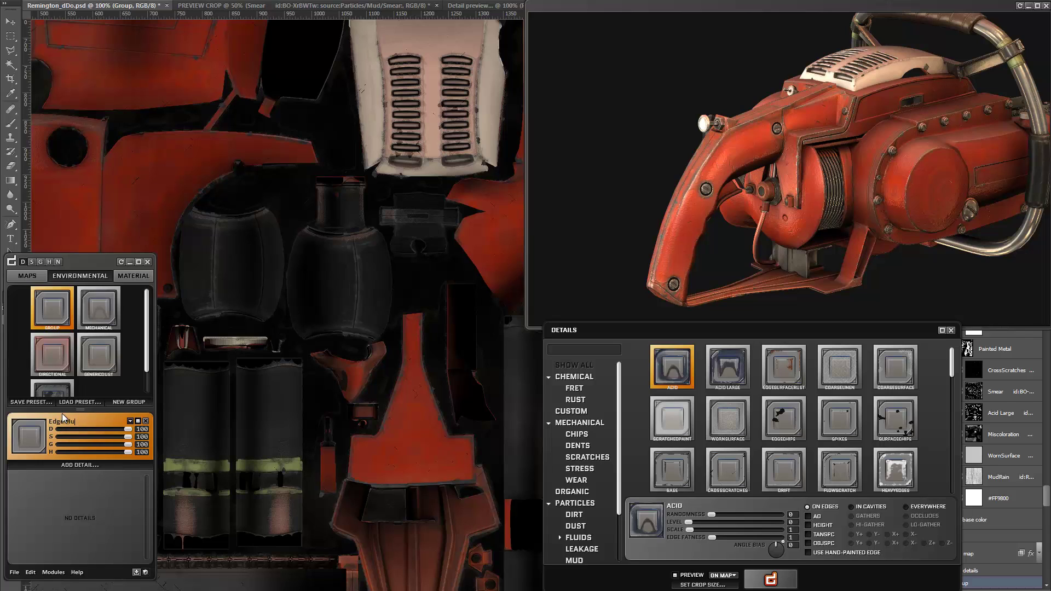
{"action": "type", "text": "ghlight"}
{"action": "key", "text": "Return"}
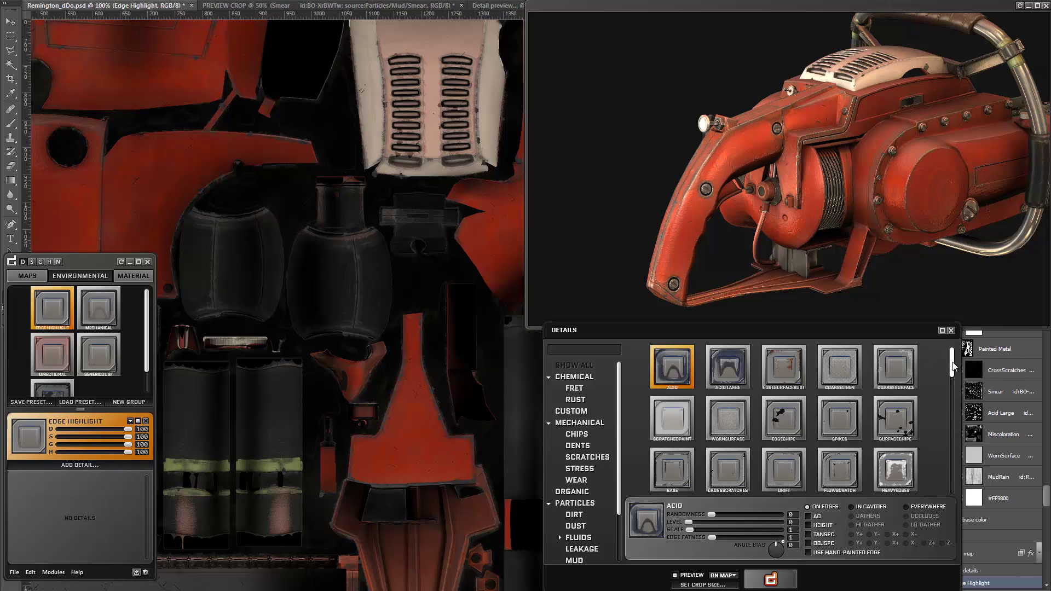
Step: Add the Plain Edge scratch detail to the Edge Highlight group, applied on edges with a scale of 2
{"action": "scroll", "coordinate": [953, 367], "scroll_direction": "down", "scroll_amount": 3}
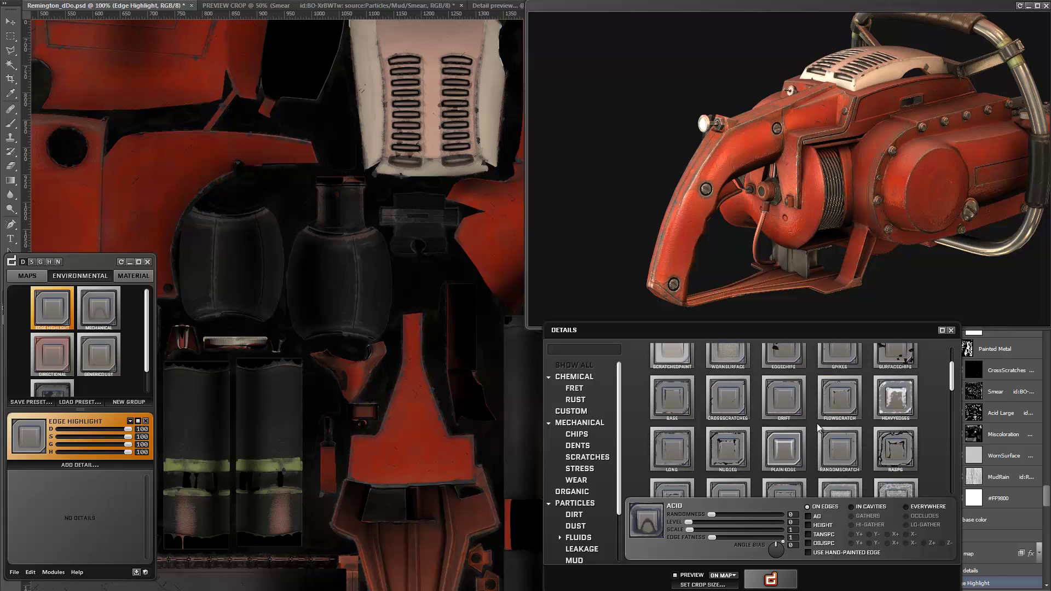
{"action": "left_click", "coordinate": [784, 448]}
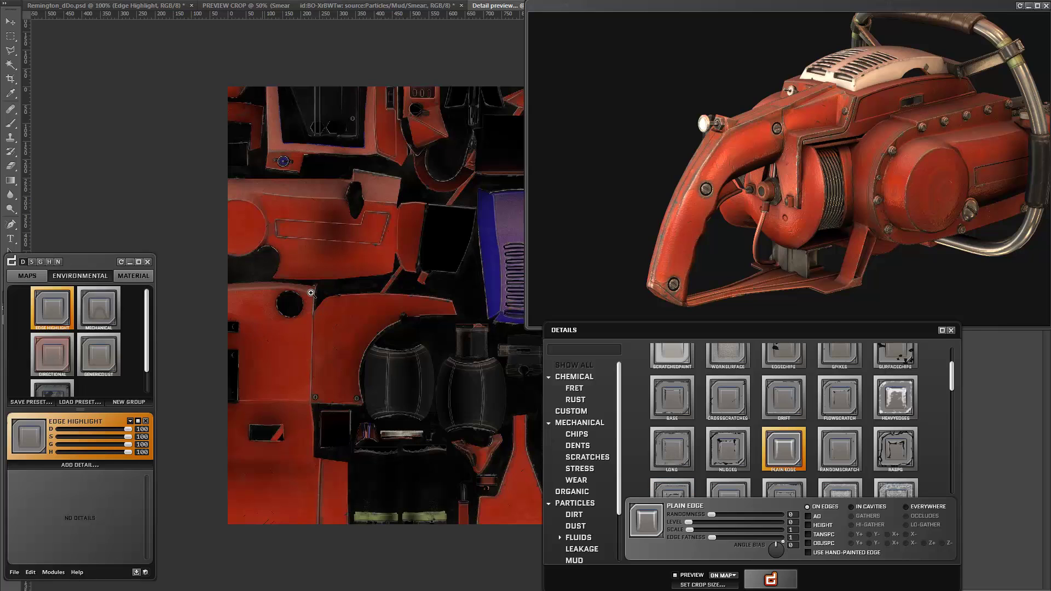
{"action": "left_click", "coordinate": [311, 293]}
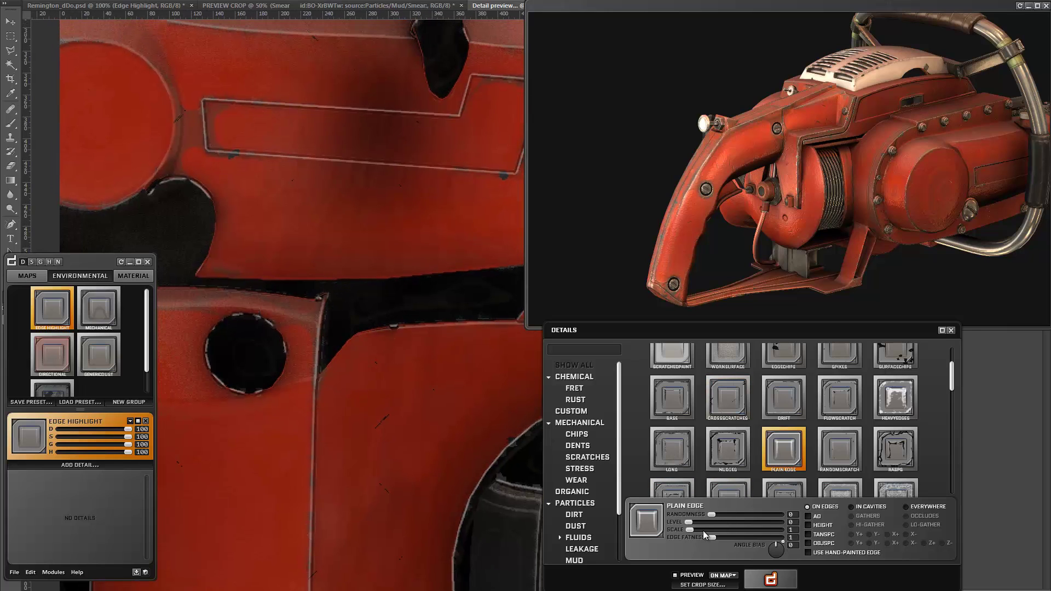
{"action": "left_click_drag", "start_coordinate": [694, 534], "coordinate": [701, 535]}
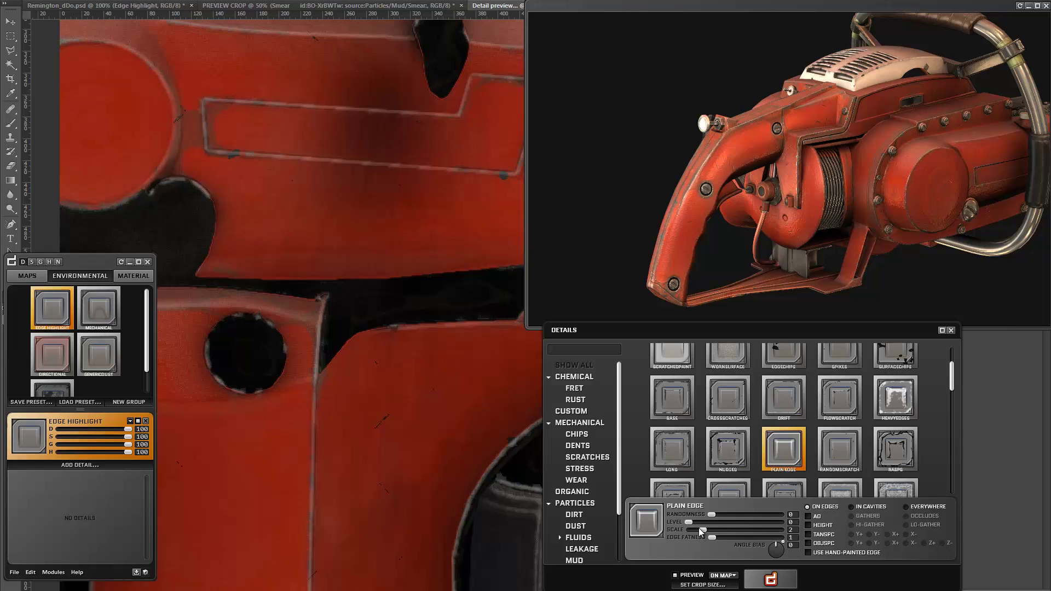
{"action": "left_click", "coordinate": [781, 582]}
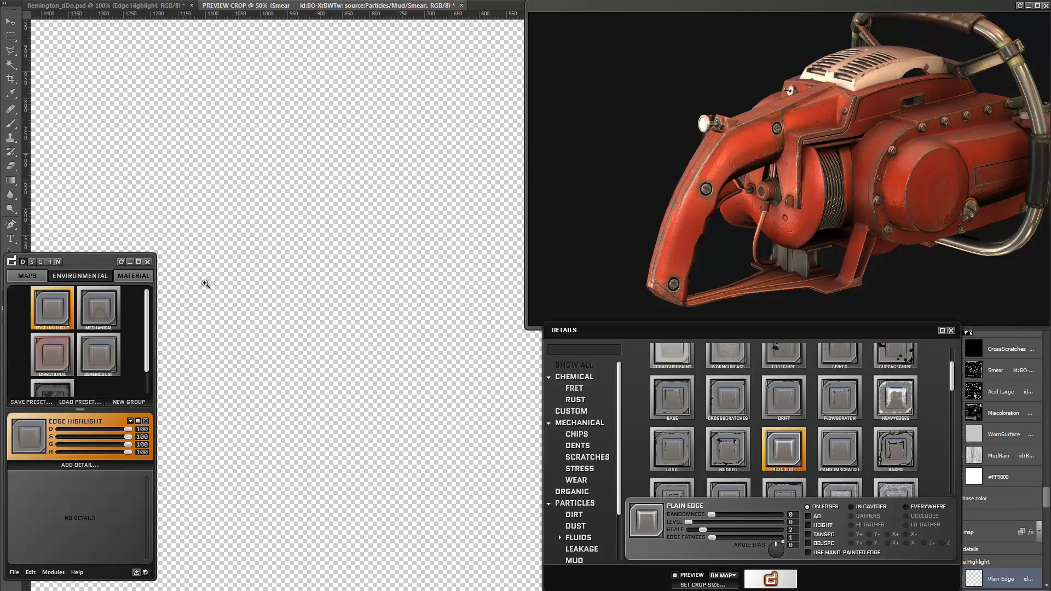
Step: Set Plain Edge's diffuse, specular and gloss intensities to 40 and its height intensity to 0
{"action": "left_click", "coordinate": [951, 330]}
{"action": "left_click_drag", "start_coordinate": [368, 432], "coordinate": [390, 309]}
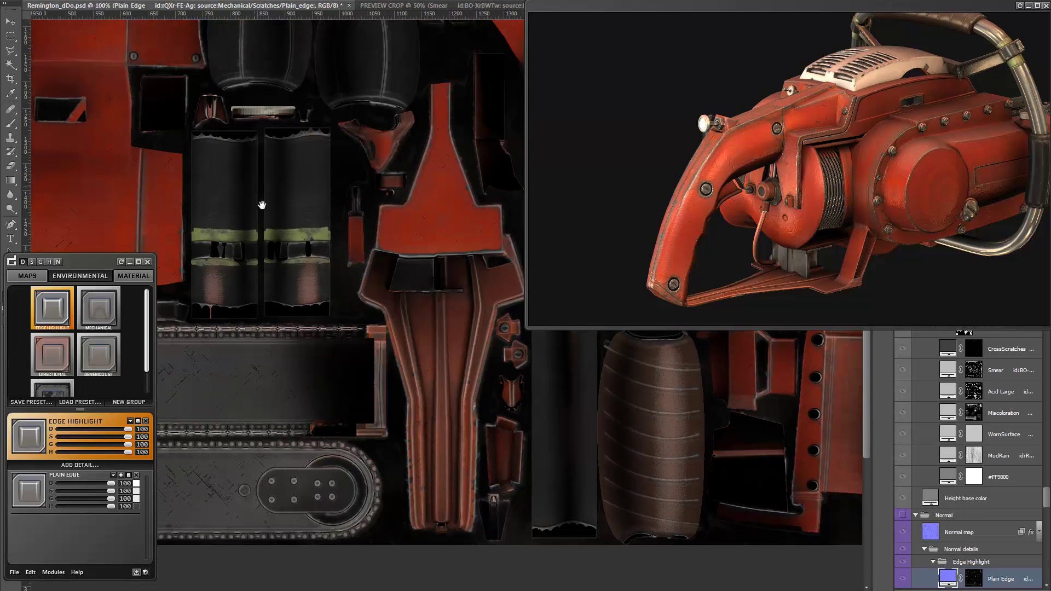
{"action": "left_click_drag", "start_coordinate": [263, 205], "coordinate": [311, 321]}
{"action": "left_click_drag", "start_coordinate": [191, 230], "coordinate": [245, 342]}
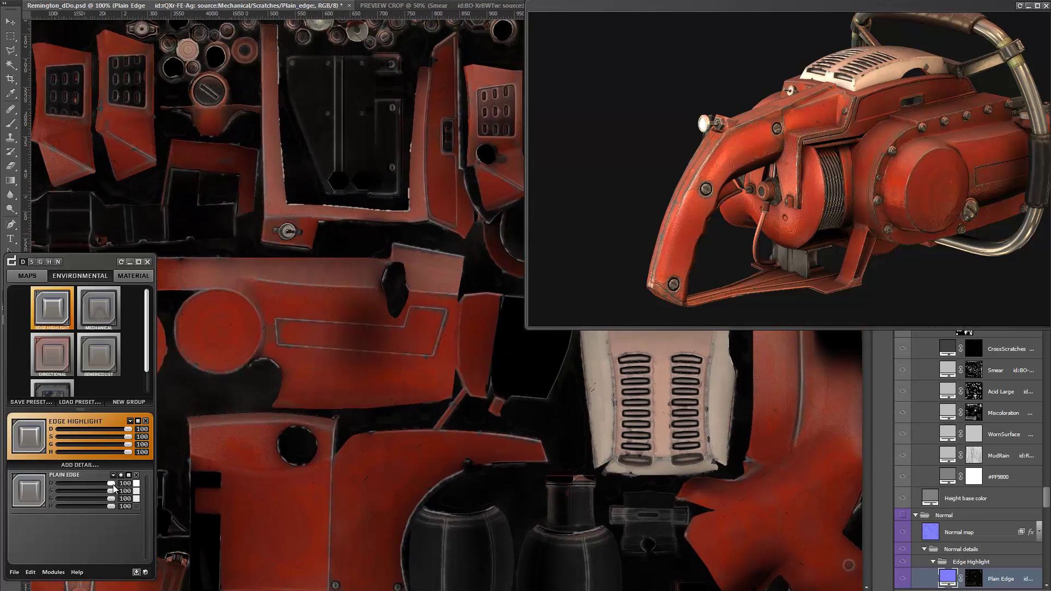
{"action": "left_click_drag", "start_coordinate": [111, 488], "coordinate": [84, 485]}
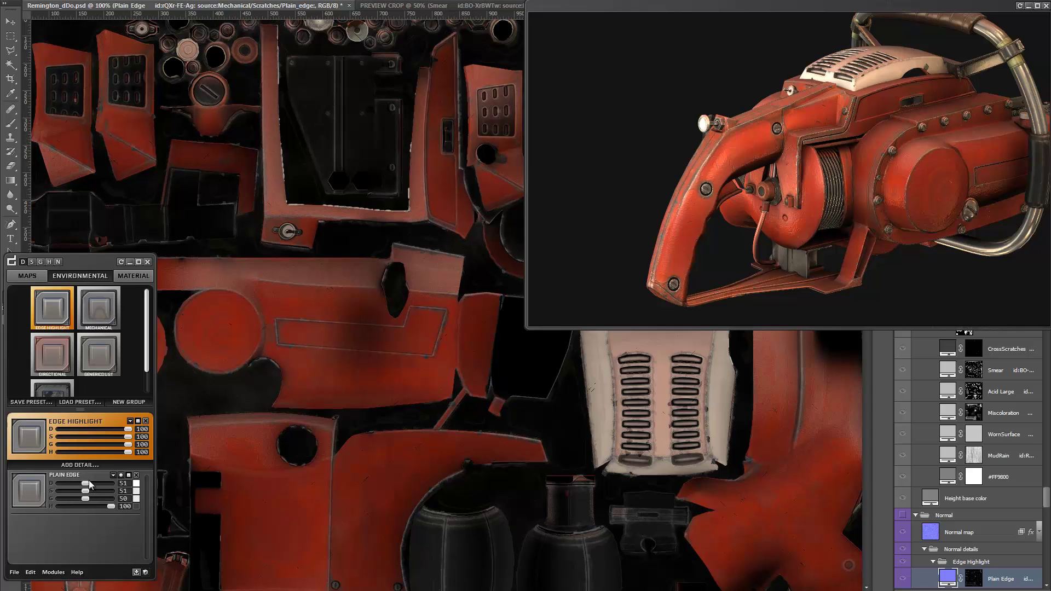
{"action": "left_click_drag", "start_coordinate": [86, 484], "coordinate": [81, 491]}
{"action": "left_click_drag", "start_coordinate": [440, 432], "coordinate": [345, 250]}
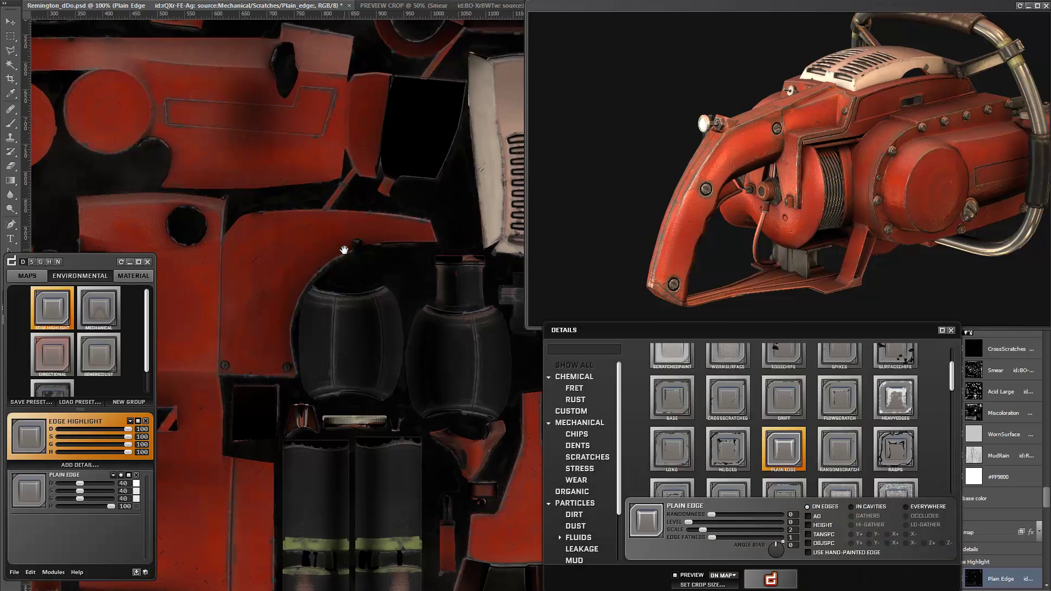
{"action": "left_click_drag", "start_coordinate": [287, 402], "coordinate": [319, 336]}
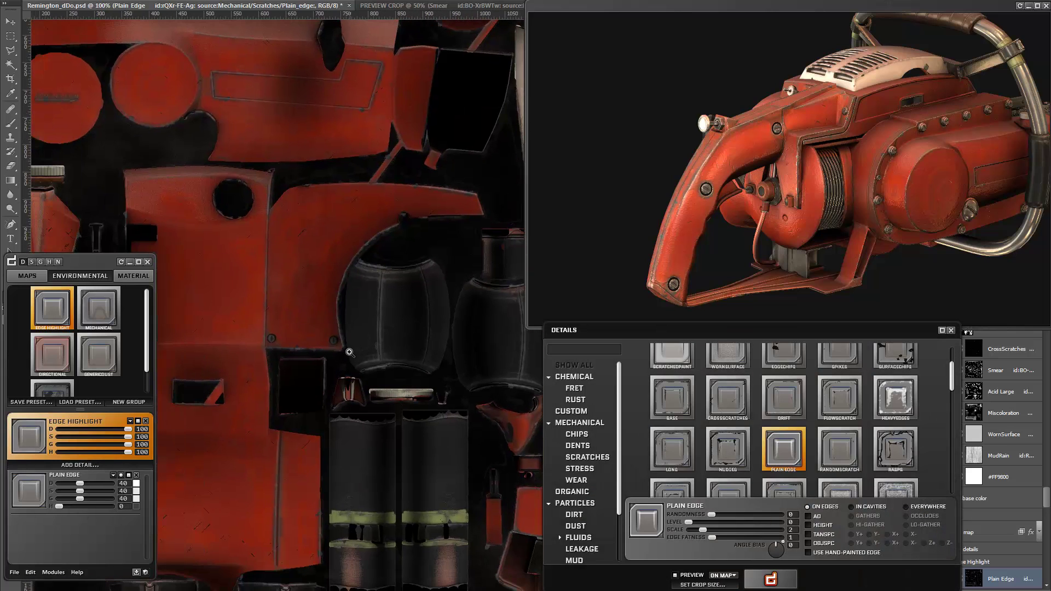
Step: Check the edge highlights on the red parts and set Plain Edge's diffuse, specular and gloss intensities to 30
{"action": "left_click_drag", "start_coordinate": [289, 302], "coordinate": [357, 366]}
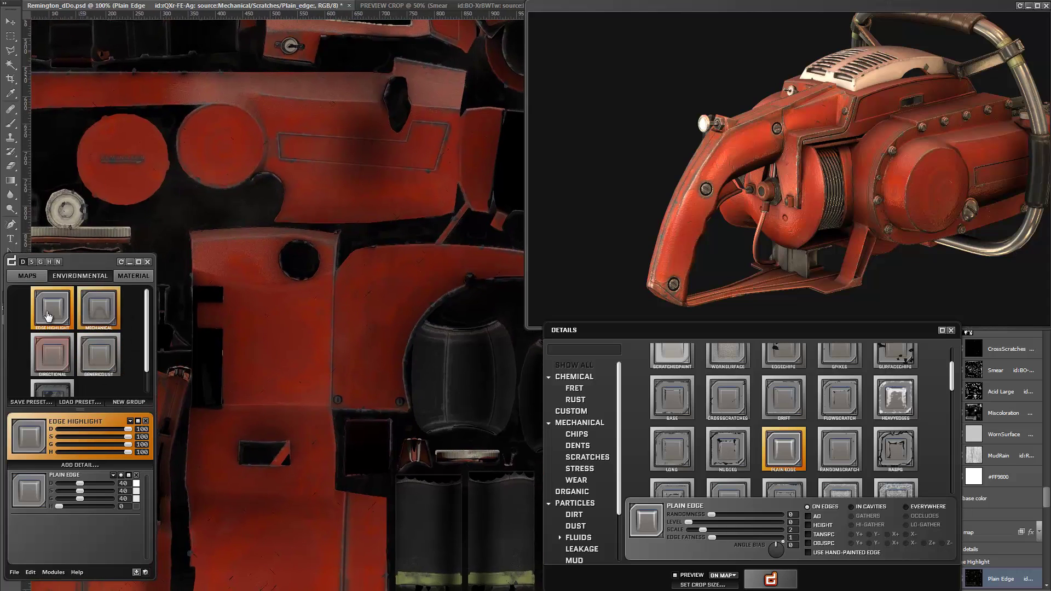
{"action": "scroll", "coordinate": [305, 321], "scroll_direction": "down", "scroll_amount": 1, "text": "alt"}
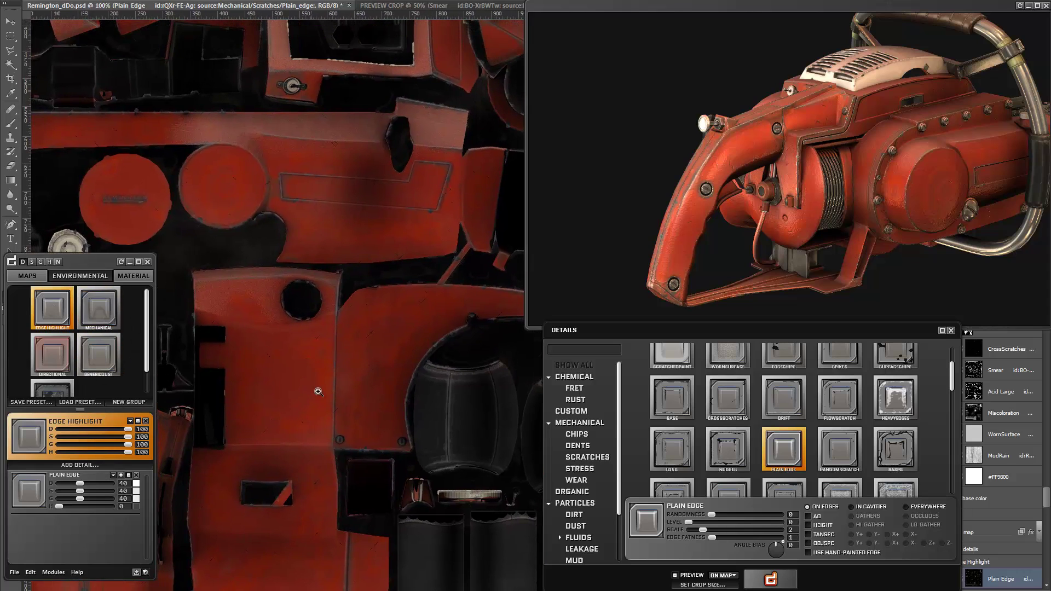
{"action": "scroll", "coordinate": [304, 307], "scroll_direction": "down", "scroll_amount": 5}
{"action": "left_click_drag", "start_coordinate": [302, 291], "coordinate": [419, 350]}
{"action": "left_click", "coordinate": [246, 306], "text": "ctrl"}
{"action": "left_click", "coordinate": [246, 306], "text": "ctrl"}
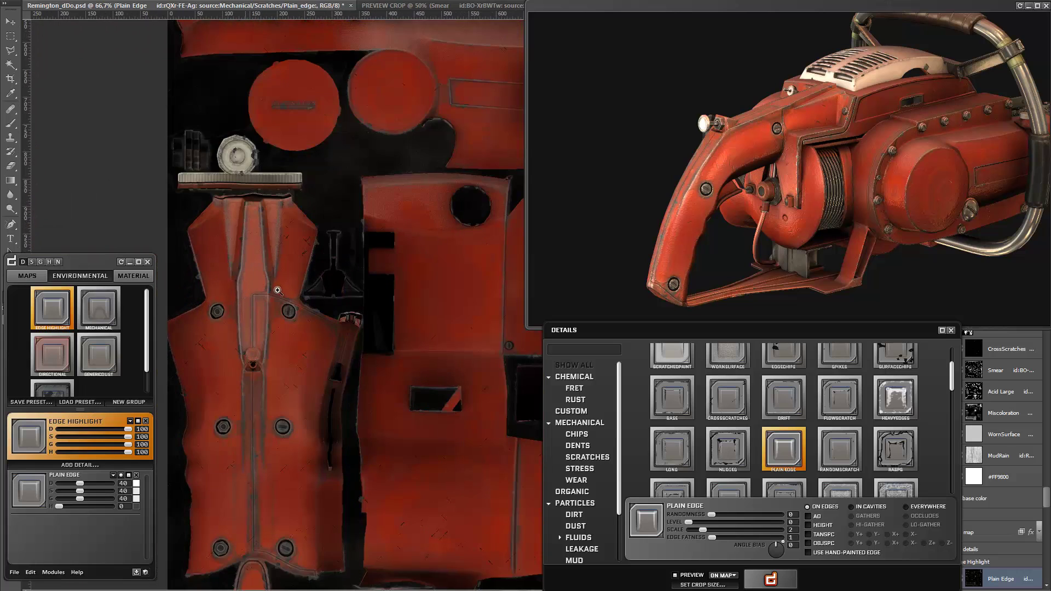
{"action": "left_click", "coordinate": [129, 476]}
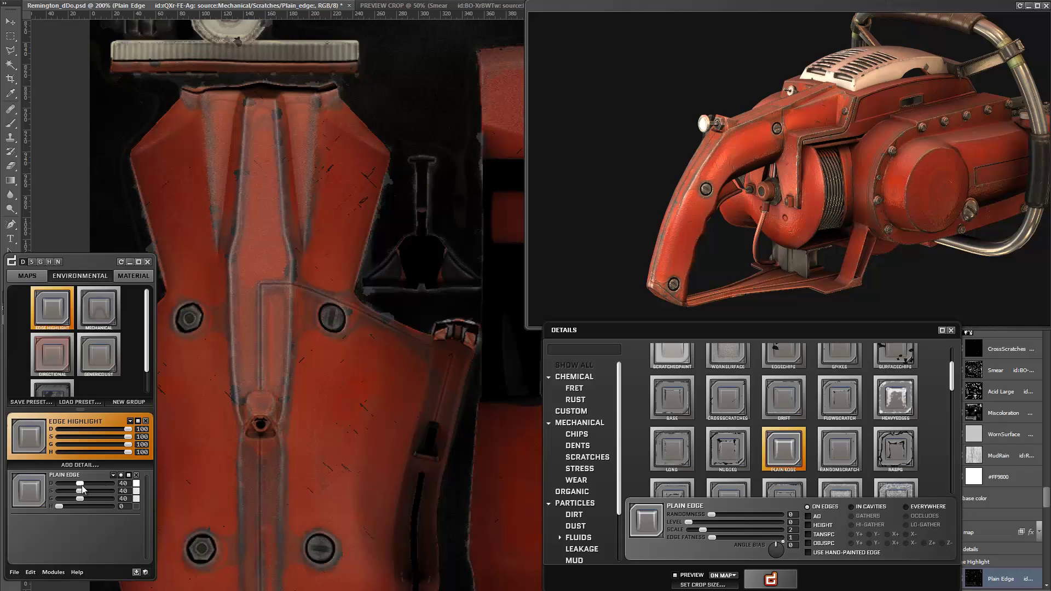
{"action": "left_click_drag", "start_coordinate": [81, 485], "coordinate": [77, 485]}
{"action": "left_click_drag", "start_coordinate": [337, 274], "coordinate": [319, 307]}
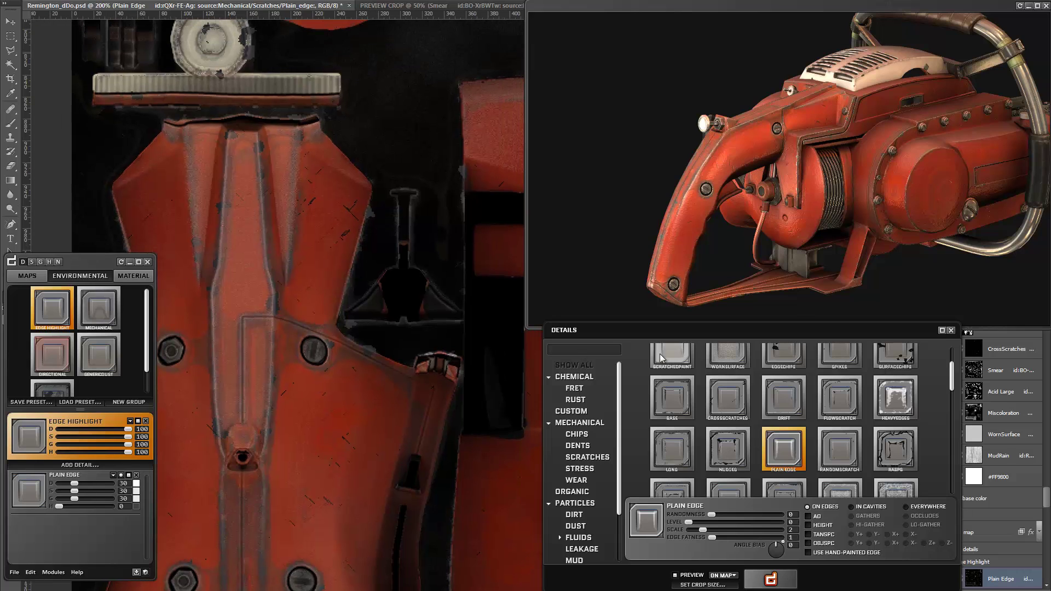
Step: Refresh the 3D preview and examine the highlighted edges on the chainsaw's red body up close and from the side
{"action": "left_click", "coordinate": [1019, 8]}
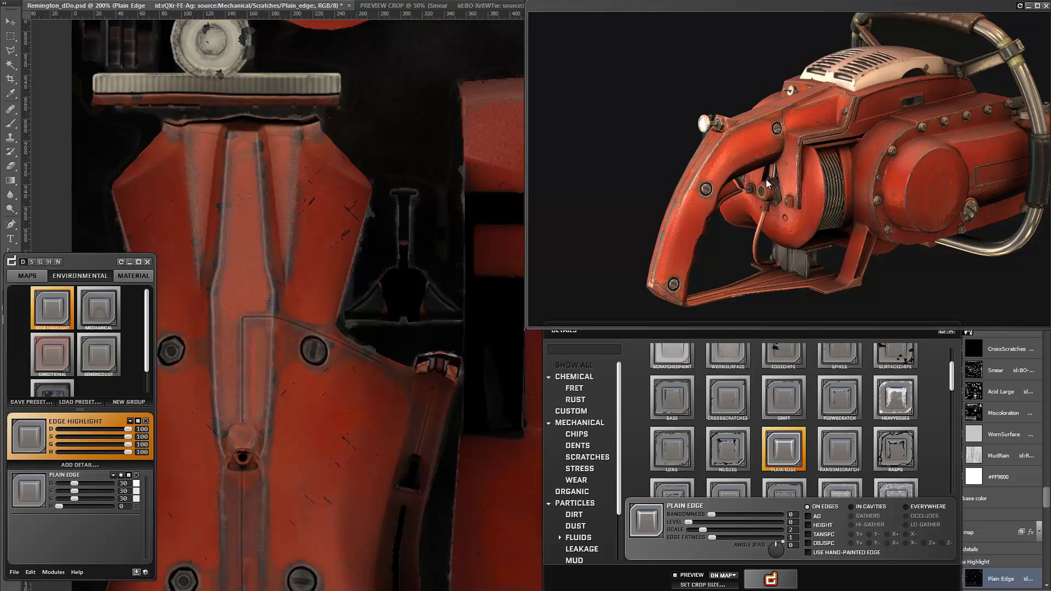
{"action": "left_click_drag", "start_coordinate": [826, 198], "coordinate": [852, 208]}
{"action": "scroll", "coordinate": [852, 209], "scroll_direction": "up", "scroll_amount": 5}
{"action": "scroll", "coordinate": [772, 208], "scroll_direction": "down", "scroll_amount": 5}
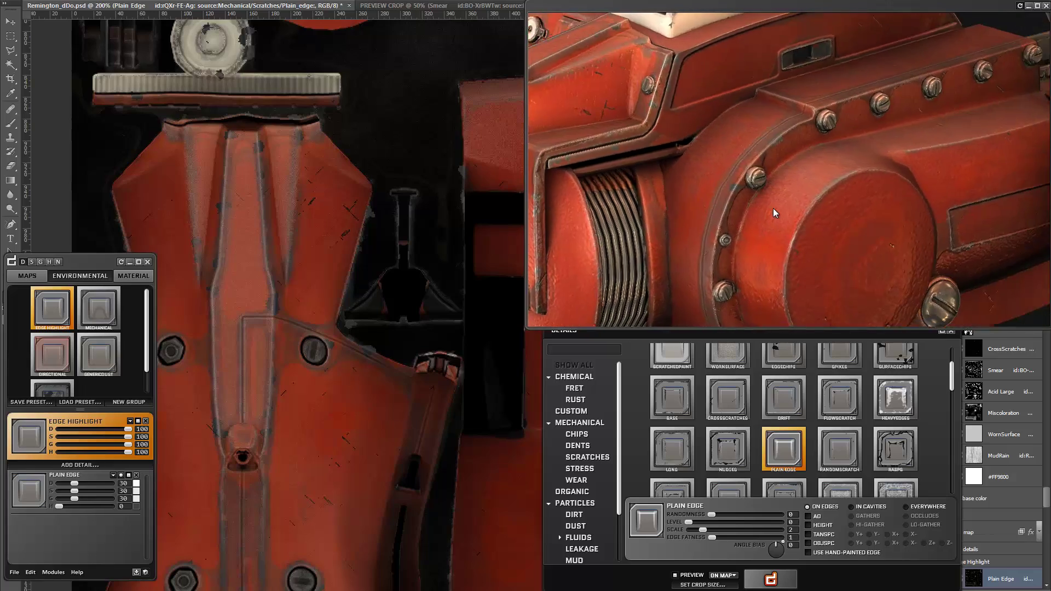
{"action": "mouse_move", "coordinate": [681, 192]}
{"action": "left_mouse_down"}
{"action": "mouse_move", "coordinate": [808, 178]}
{"action": "mouse_move", "coordinate": [692, 182]}
{"action": "left_mouse_up"}
{"action": "mouse_move", "coordinate": [781, 206]}
{"action": "left_mouse_down", "text": "shift"}
{"action": "mouse_move", "coordinate": [734, 192]}
{"action": "mouse_move", "coordinate": [777, 138]}
{"action": "mouse_move", "coordinate": [729, 97]}
{"action": "mouse_move", "coordinate": [770, 119]}
{"action": "mouse_move", "coordinate": [649, 111]}
{"action": "mouse_move", "coordinate": [870, 175]}
{"action": "mouse_move", "coordinate": [999, 161]}
{"action": "mouse_move", "coordinate": [863, 133]}
{"action": "mouse_move", "coordinate": [749, 86]}
{"action": "mouse_move", "coordinate": [863, 199]}
{"action": "mouse_move", "coordinate": [795, 206]}
{"action": "mouse_move", "coordinate": [908, 166]}
{"action": "mouse_move", "coordinate": [765, 105]}
{"action": "mouse_move", "coordinate": [843, 120]}
{"action": "mouse_move", "coordinate": [758, 144]}
{"action": "mouse_move", "coordinate": [788, 152]}
{"action": "mouse_move", "coordinate": [758, 124]}
{"action": "mouse_move", "coordinate": [707, 126]}
{"action": "mouse_move", "coordinate": [809, 146]}
{"action": "mouse_move", "coordinate": [833, 132]}
{"action": "mouse_move", "coordinate": [727, 212]}
{"action": "left_mouse_up", "text": "shift"}
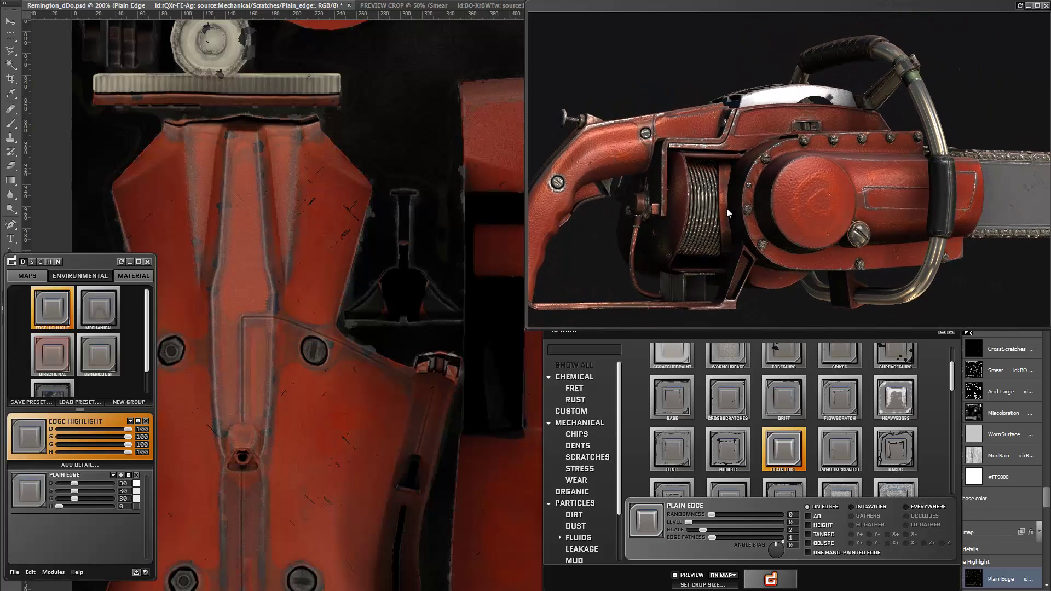
{"action": "left_click_drag", "start_coordinate": [739, 169], "coordinate": [723, 181]}
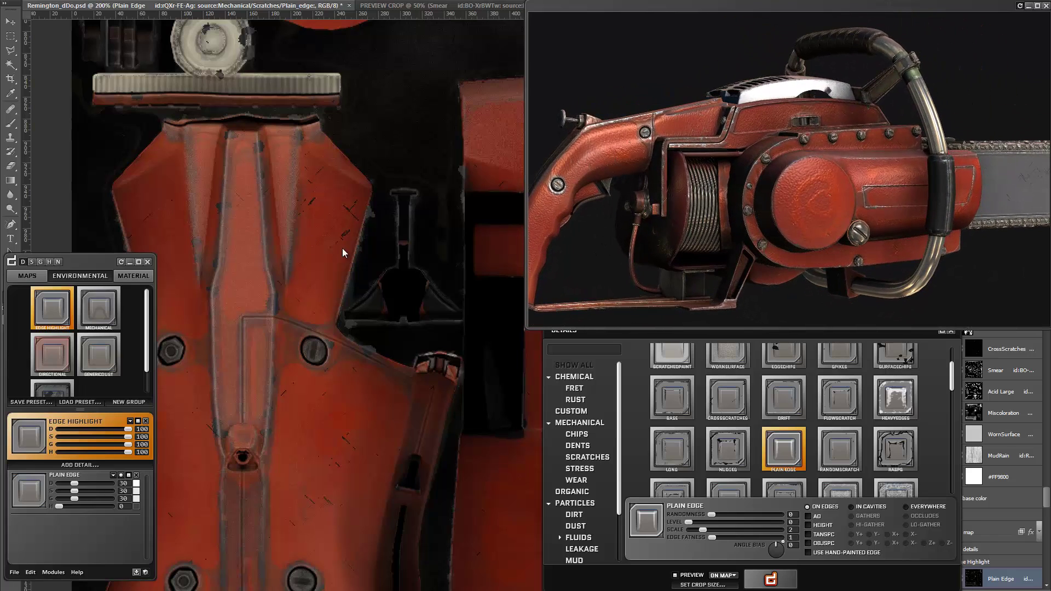
Step: Set the diffuse colour of the Painted Metal material's Smear detail to dark red #8b1900
{"action": "left_click", "coordinate": [147, 276]}
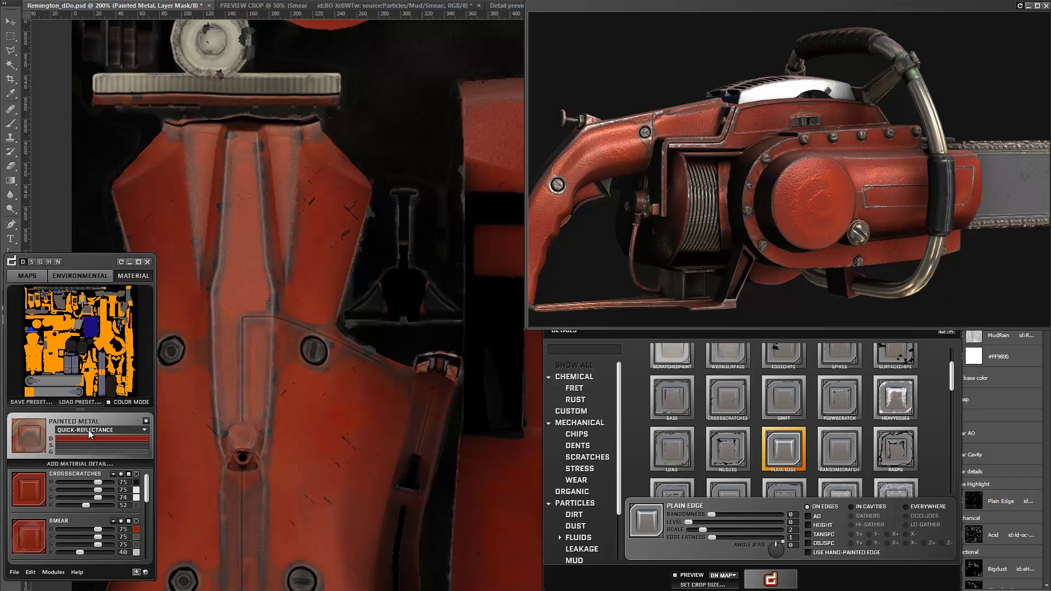
{"action": "scroll", "coordinate": [139, 498], "scroll_direction": "down", "scroll_amount": 2}
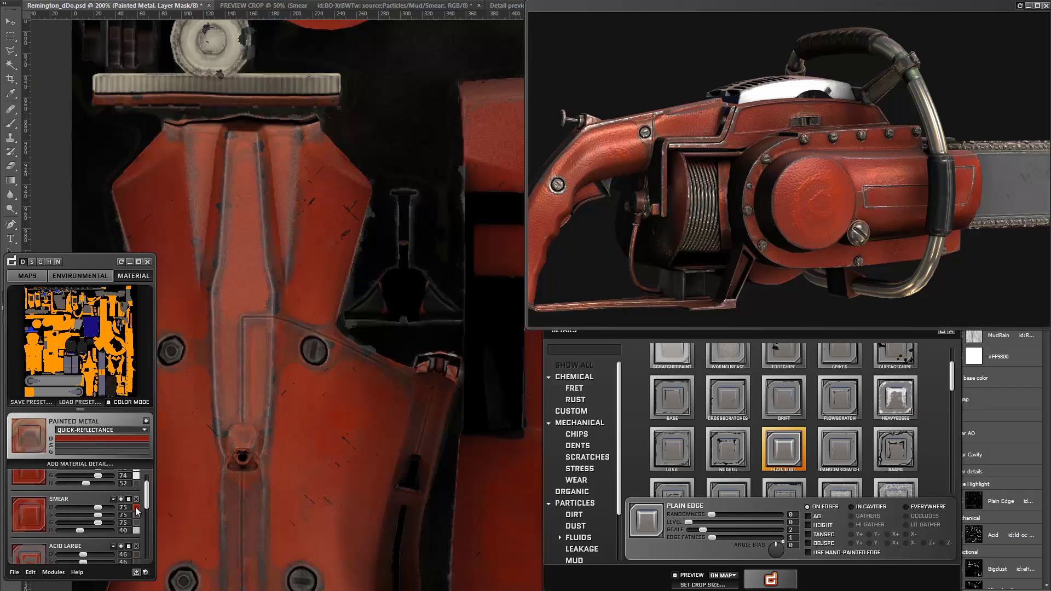
{"action": "left_click_drag", "start_coordinate": [512, 191], "coordinate": [325, 309]}
{"action": "scroll", "coordinate": [147, 494], "scroll_direction": "up", "scroll_amount": 1}
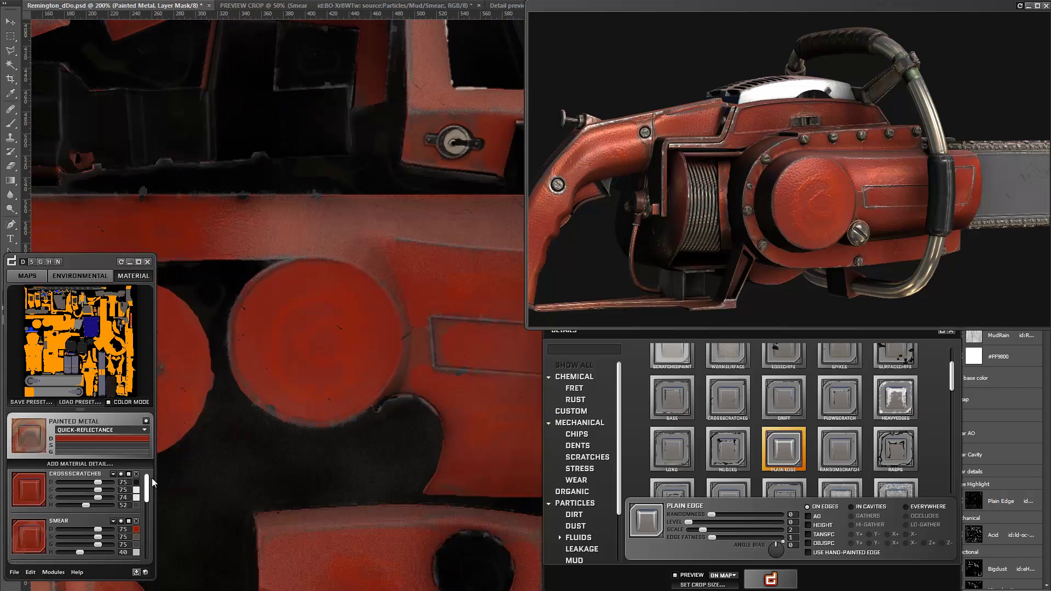
{"action": "left_click", "coordinate": [136, 531]}
{"action": "left_click_drag", "start_coordinate": [357, 398], "coordinate": [360, 415]}
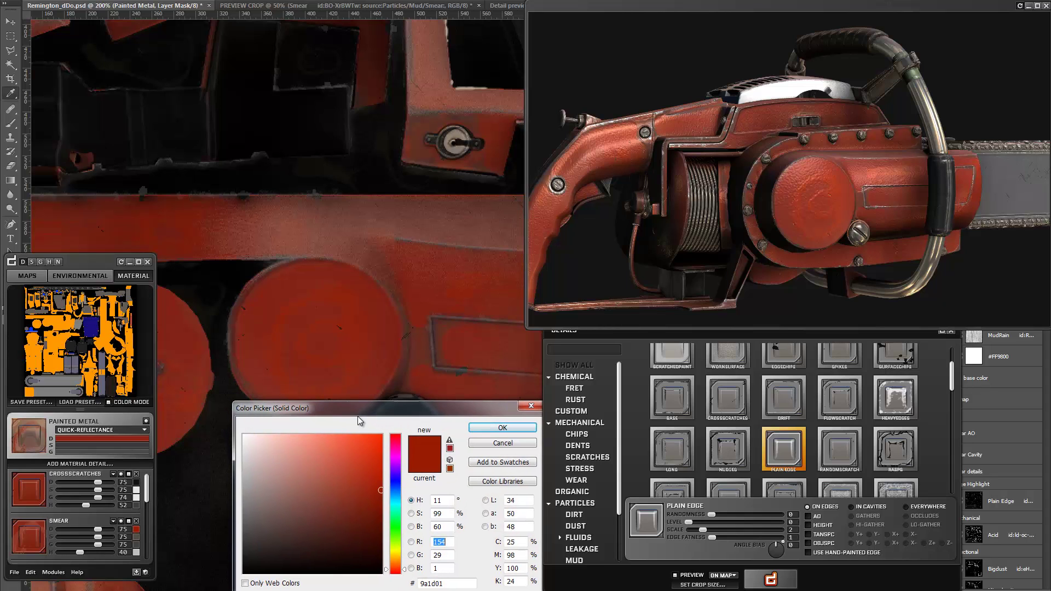
{"action": "left_click_drag", "start_coordinate": [373, 504], "coordinate": [385, 499]}
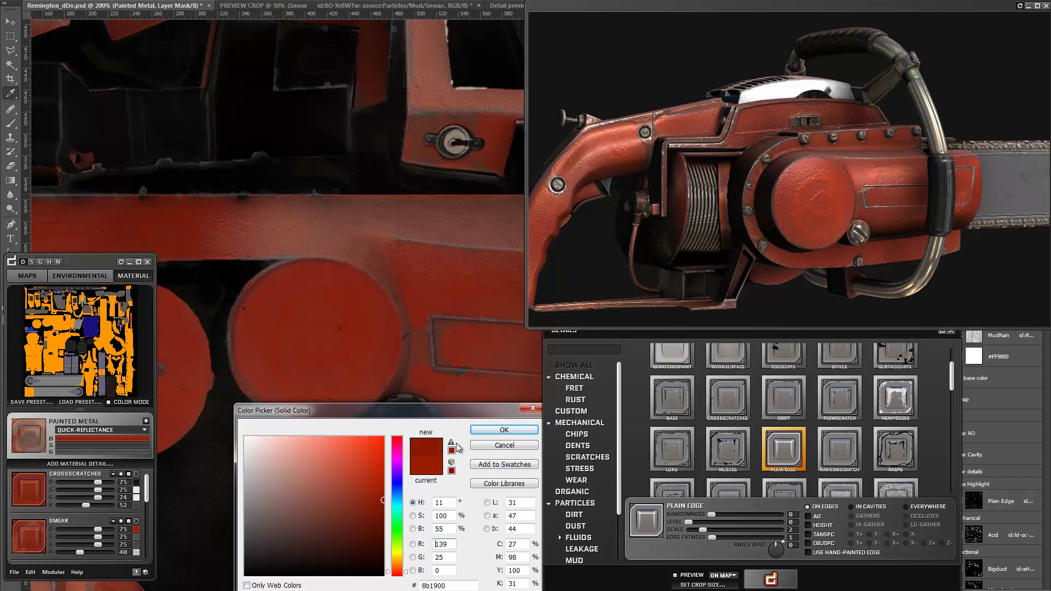
{"action": "left_click", "coordinate": [504, 431]}
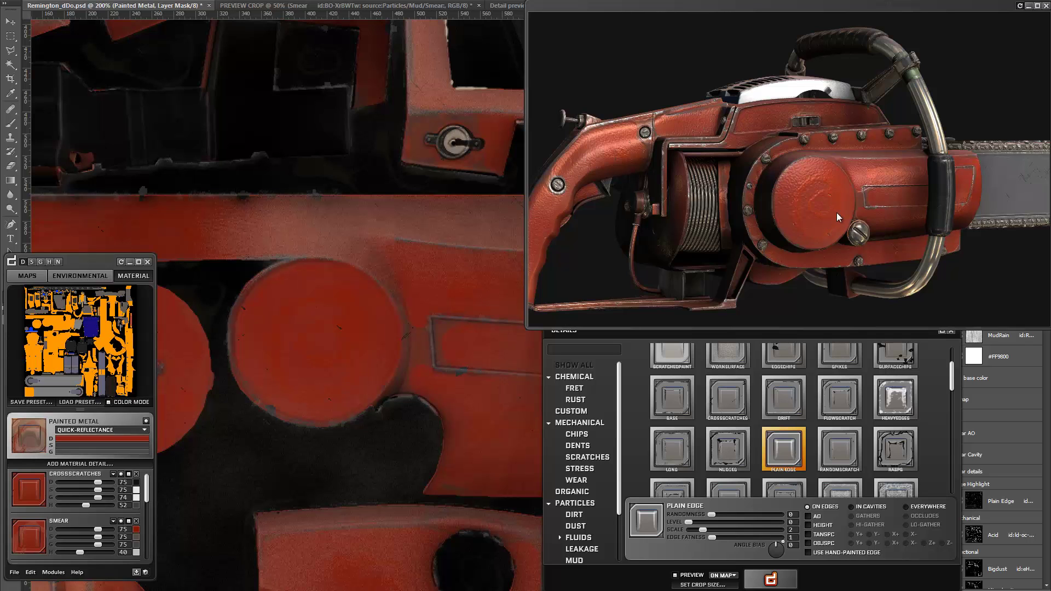
Step: Show the whole texture map and shrink the 3D preview, moving it and the dDo window clear of the map
{"action": "mouse_move", "coordinate": [851, 209]}
{"action": "left_mouse_down"}
{"action": "mouse_move", "coordinate": [812, 188]}
{"action": "mouse_move", "coordinate": [760, 201]}
{"action": "mouse_move", "coordinate": [730, 229]}
{"action": "mouse_move", "coordinate": [760, 193]}
{"action": "mouse_move", "coordinate": [703, 160]}
{"action": "mouse_move", "coordinate": [729, 139]}
{"action": "mouse_move", "coordinate": [885, 186]}
{"action": "mouse_move", "coordinate": [794, 131]}
{"action": "mouse_move", "coordinate": [598, 136]}
{"action": "mouse_move", "coordinate": [693, 149]}
{"action": "mouse_move", "coordinate": [644, 160]}
{"action": "mouse_move", "coordinate": [655, 149]}
{"action": "mouse_move", "coordinate": [739, 163]}
{"action": "mouse_move", "coordinate": [630, 146]}
{"action": "mouse_move", "coordinate": [704, 166]}
{"action": "mouse_move", "coordinate": [709, 154]}
{"action": "mouse_move", "coordinate": [684, 159]}
{"action": "mouse_move", "coordinate": [881, 144]}
{"action": "mouse_move", "coordinate": [732, 129]}
{"action": "mouse_move", "coordinate": [703, 138]}
{"action": "mouse_move", "coordinate": [723, 137]}
{"action": "left_mouse_up"}
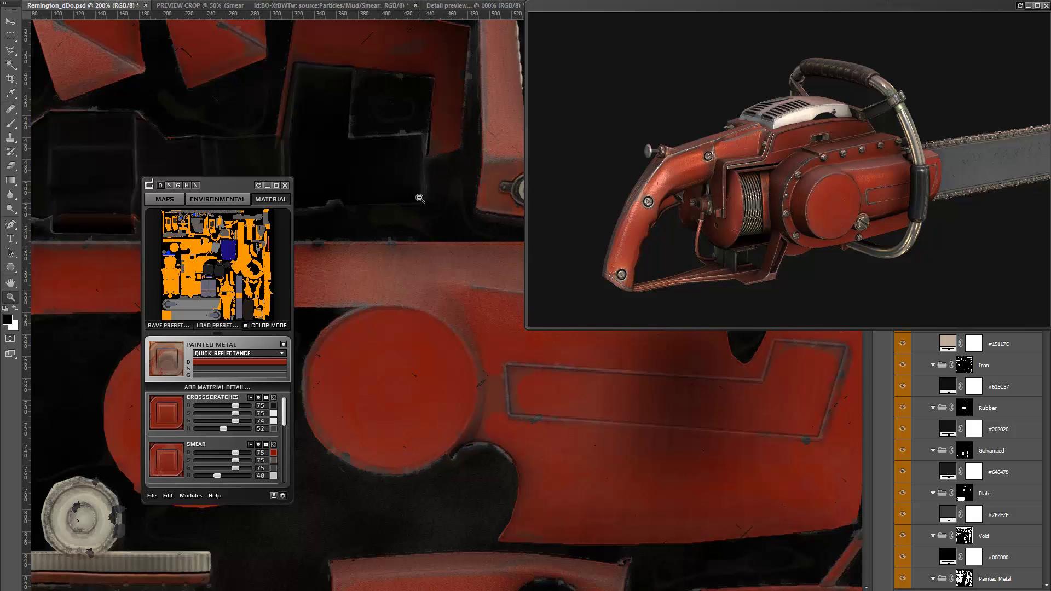
{"action": "left_click", "coordinate": [420, 198], "text": "alt"}
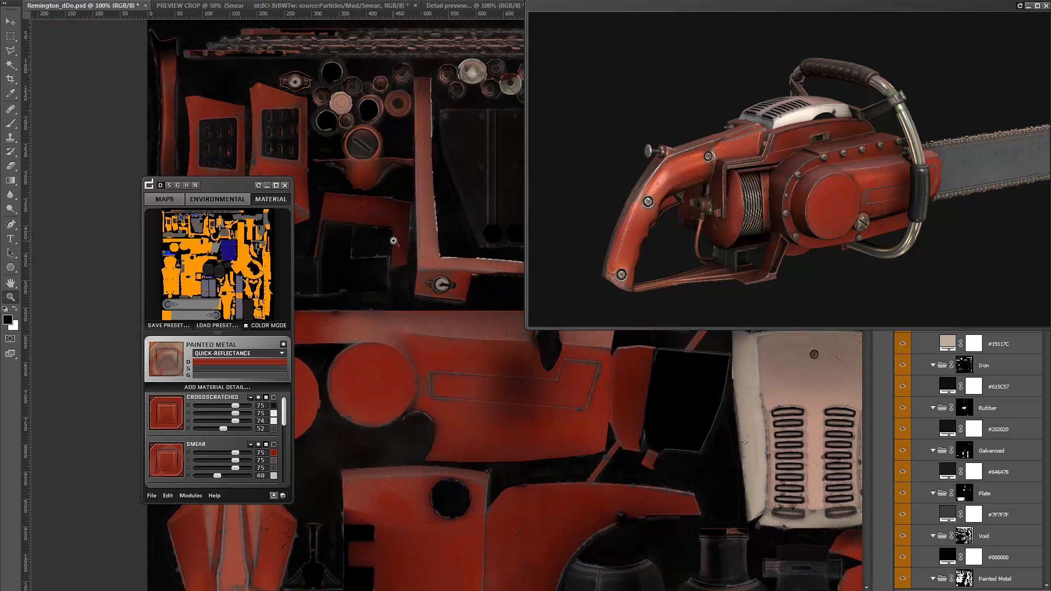
{"action": "left_click", "coordinate": [424, 274], "text": "alt"}
{"action": "left_click_drag", "start_coordinate": [423, 274], "coordinate": [417, 232]}
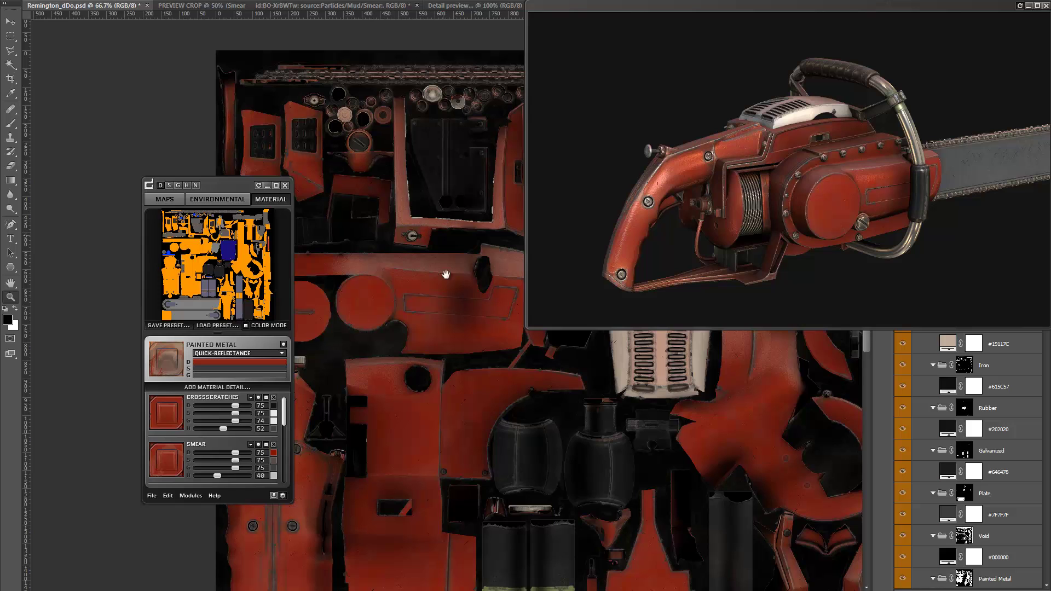
{"action": "left_click", "coordinate": [446, 274], "text": "alt"}
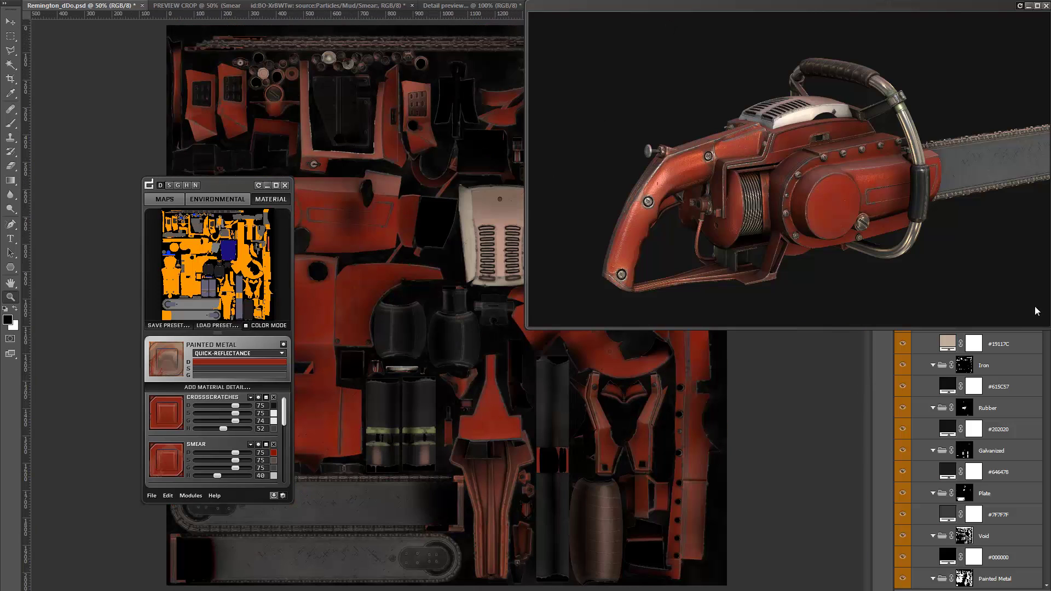
{"action": "left_click_drag", "start_coordinate": [1047, 327], "coordinate": [898, 255]}
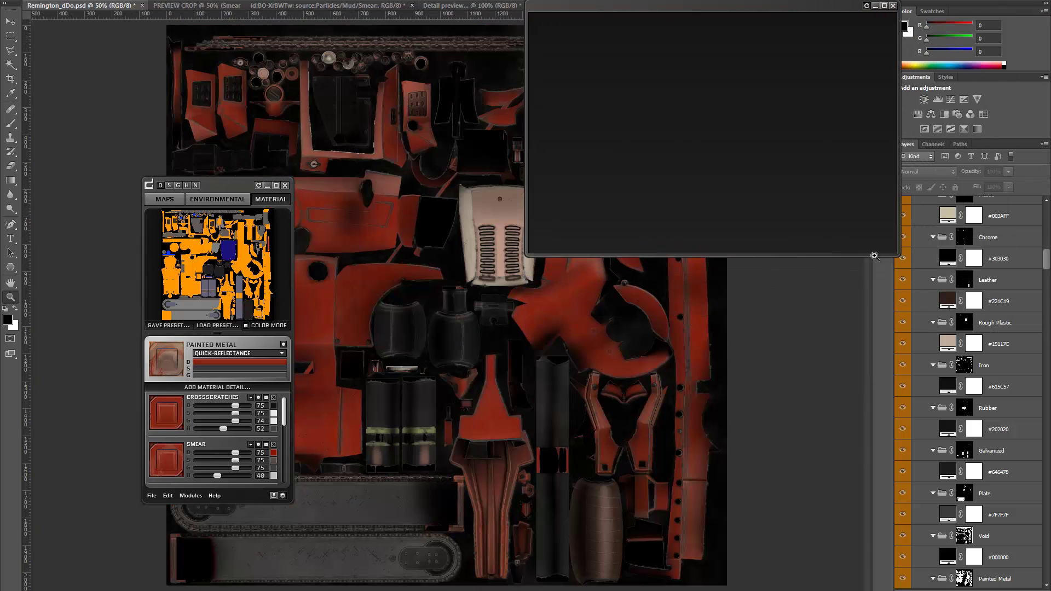
{"action": "left_click_drag", "start_coordinate": [696, 5], "coordinate": [843, 7]}
{"action": "left_click_drag", "start_coordinate": [190, 196], "coordinate": [132, 186]}
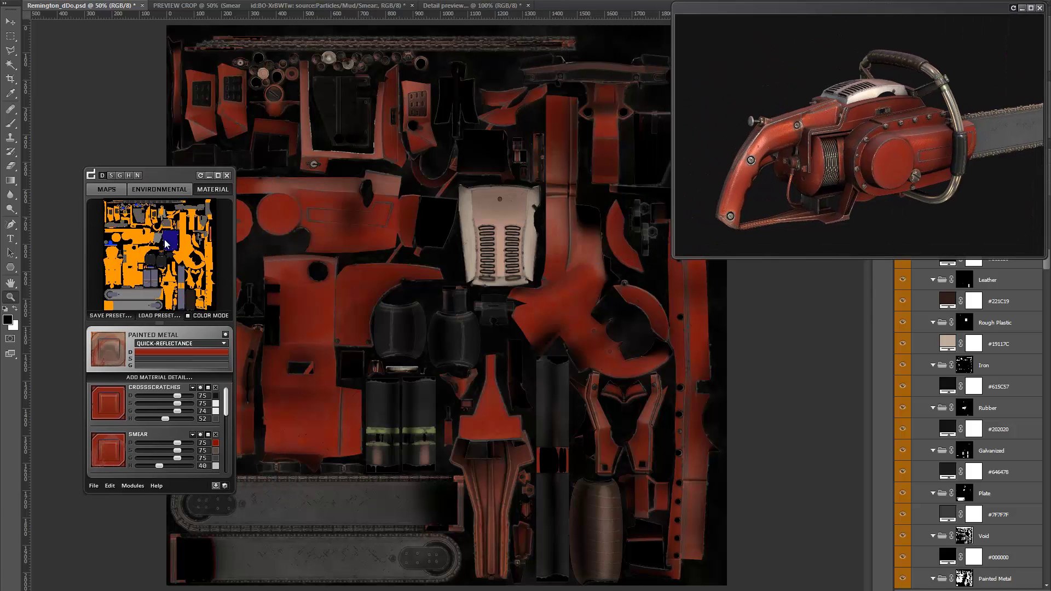
Step: Add the GeneralGoop detail to the Rough Plastic material, applied on edges with a scale of 1
{"action": "left_click", "coordinate": [213, 239]}
{"action": "left_click", "coordinate": [149, 378]}
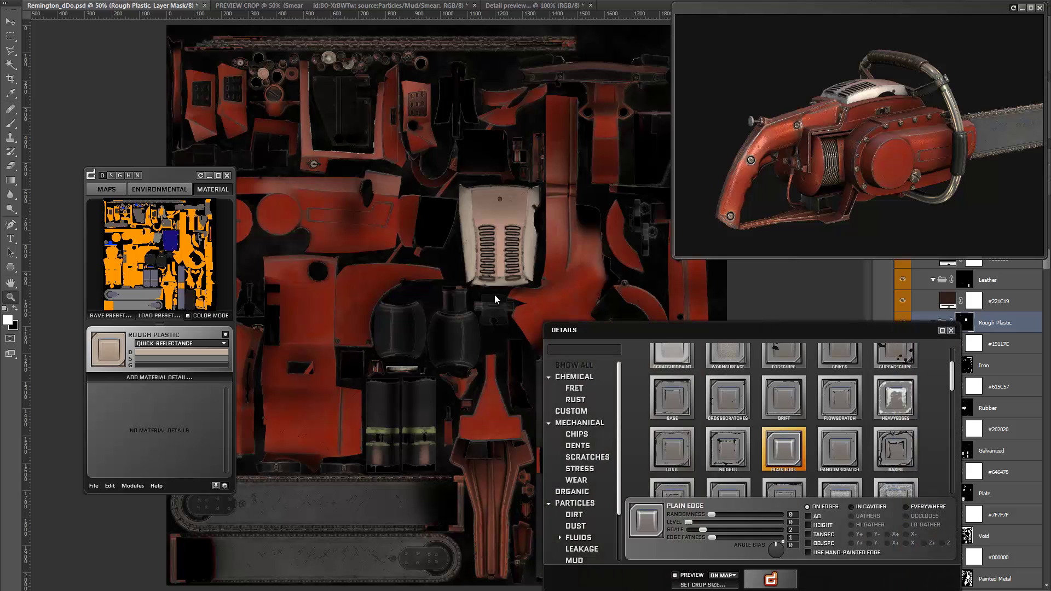
{"action": "left_click_drag", "start_coordinate": [951, 383], "coordinate": [962, 403]}
{"action": "scroll", "coordinate": [723, 451], "scroll_direction": "down", "scroll_amount": 3}
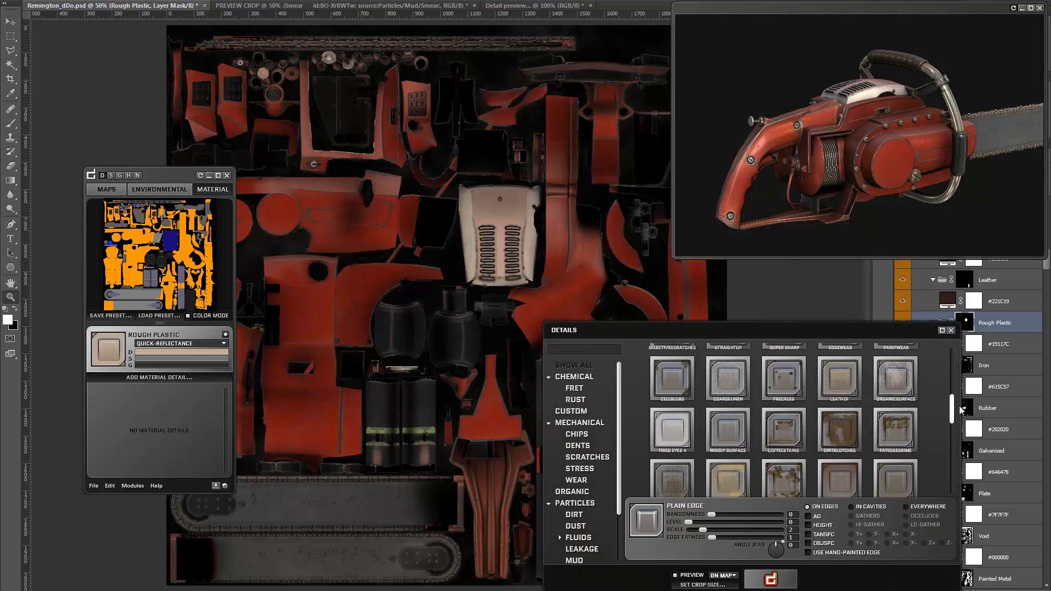
{"action": "left_click", "coordinate": [723, 450]}
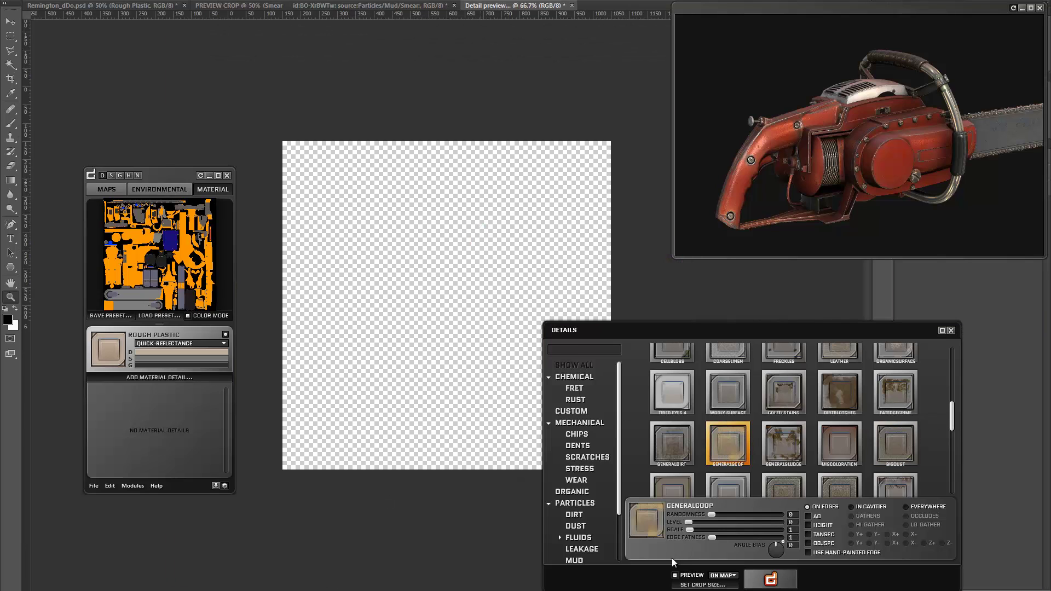
{"action": "left_click", "coordinate": [758, 578]}
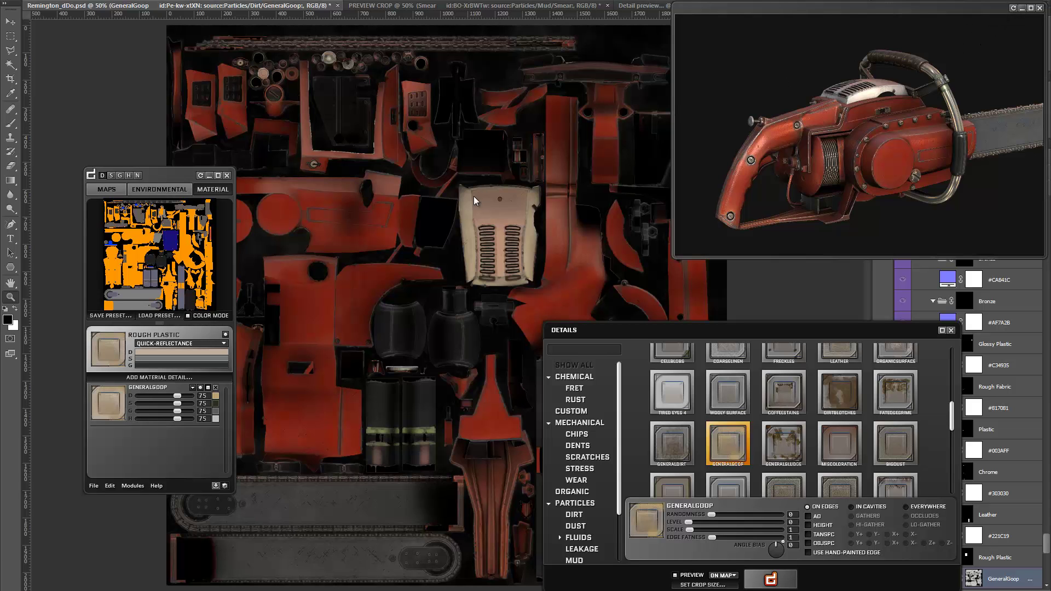
Step: Set GeneralGoop's diffuse colour to greyish brown #827764 and its height intensity to 25
{"action": "left_click_drag", "start_coordinate": [441, 174], "coordinate": [548, 279]}
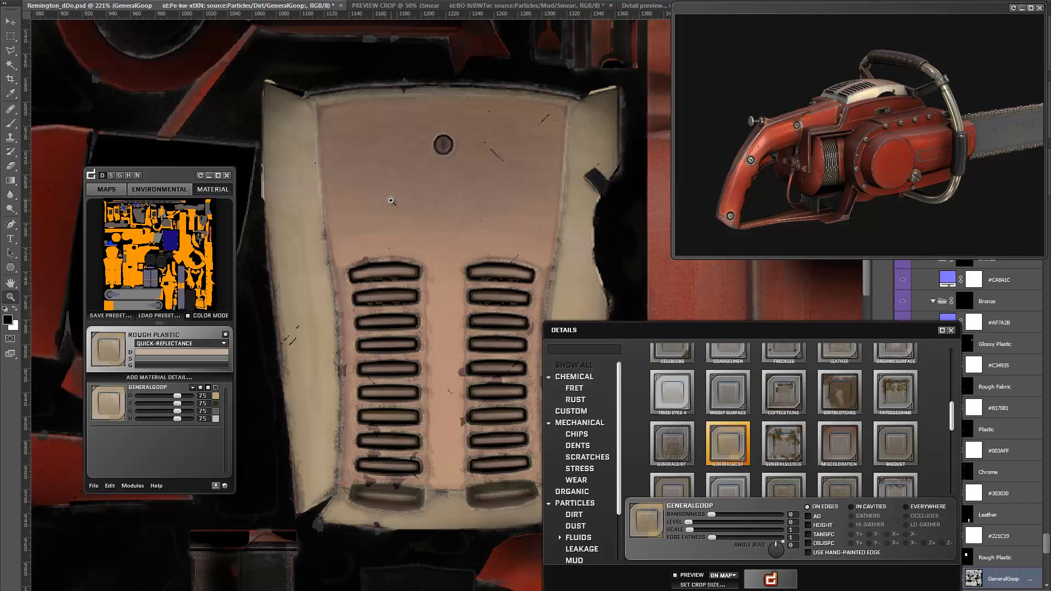
{"action": "left_click", "coordinate": [392, 200]}
{"action": "left_click", "coordinate": [216, 396]}
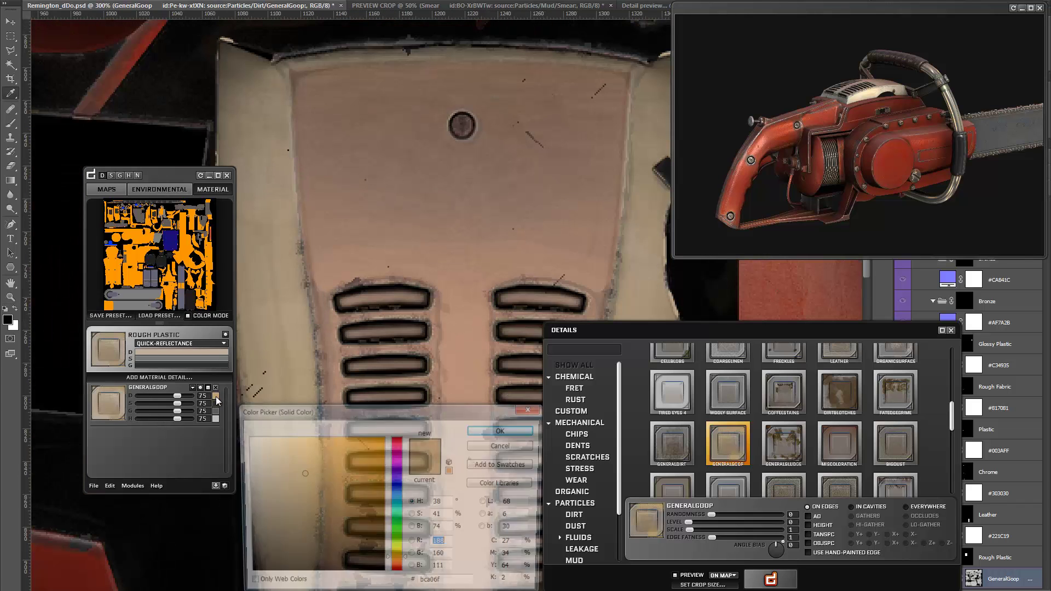
{"action": "mouse_move", "coordinate": [288, 517]}
{"action": "left_mouse_down"}
{"action": "mouse_move", "coordinate": [274, 517]}
{"action": "mouse_move", "coordinate": [276, 504]}
{"action": "left_mouse_up"}
{"action": "left_click", "coordinate": [481, 430]}
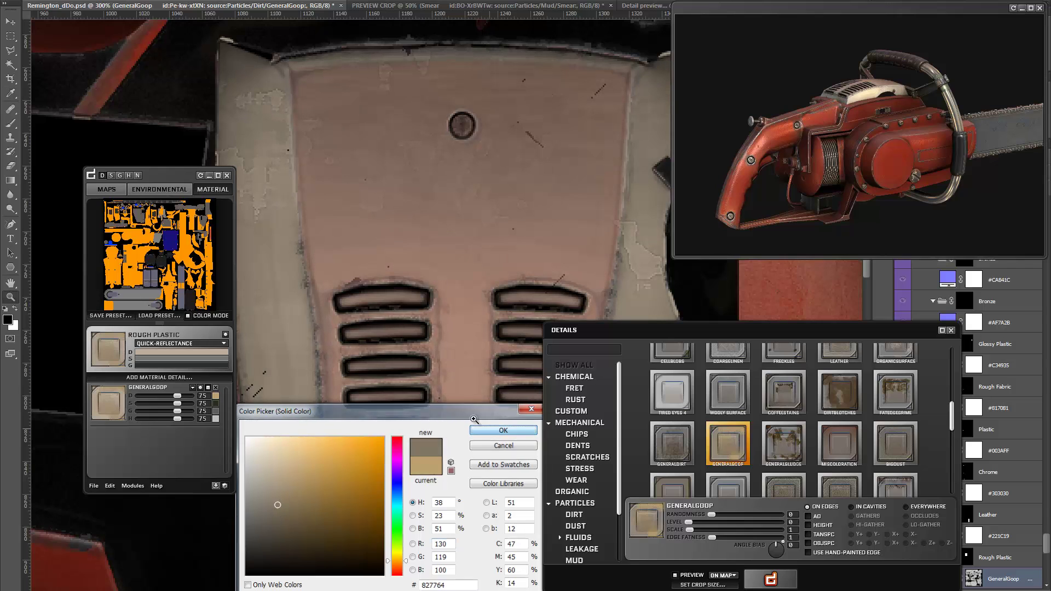
{"action": "left_click_drag", "start_coordinate": [180, 419], "coordinate": [151, 424]}
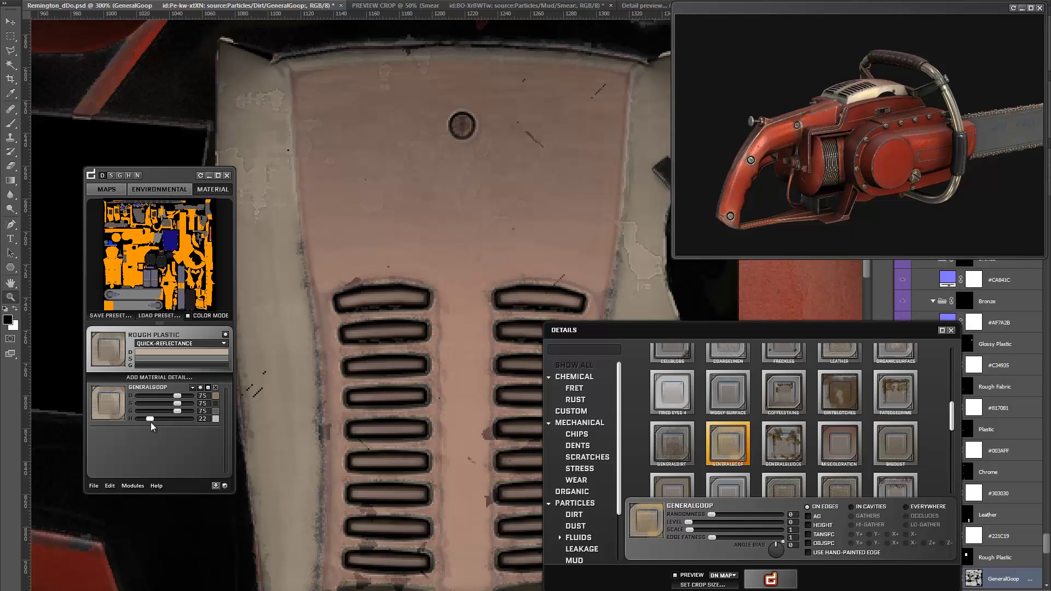
Step: Set GeneralGoop's specular colour to a neutral mid grey while viewing the specular map
{"action": "left_click", "coordinate": [111, 175]}
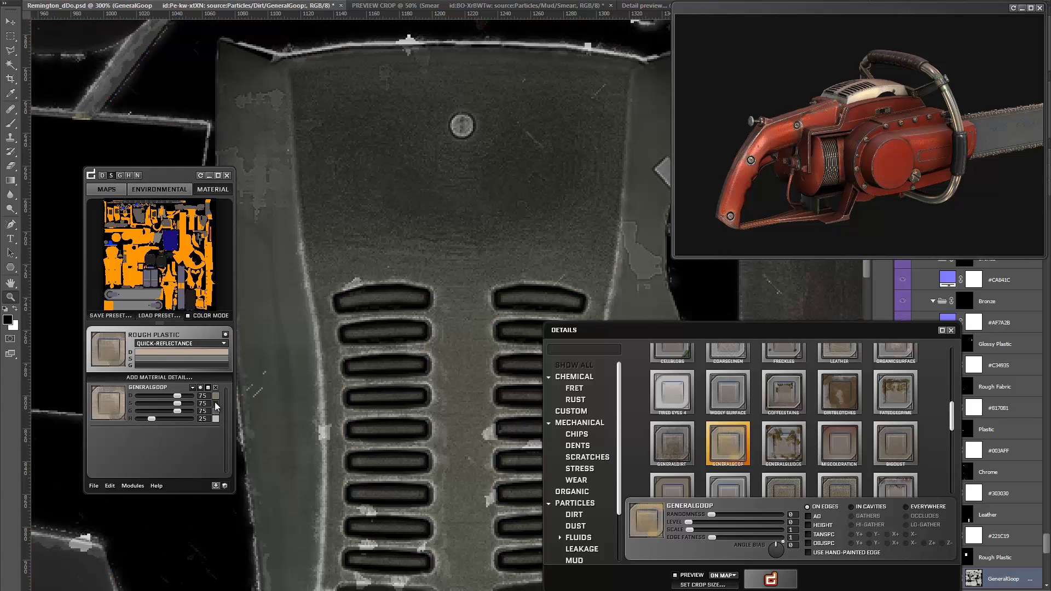
{"action": "left_click", "coordinate": [215, 403]}
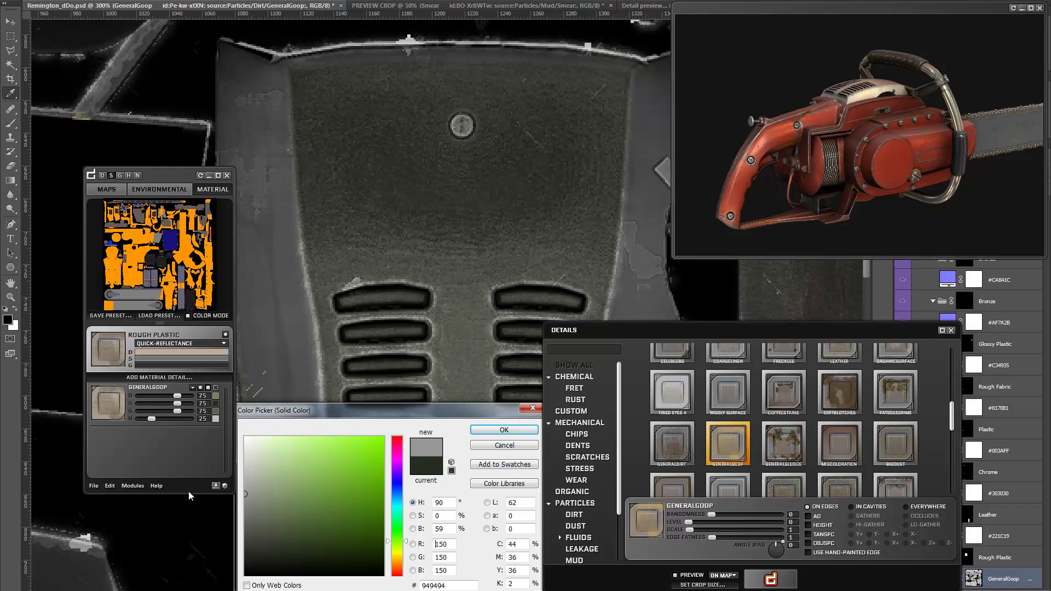
{"action": "left_click", "coordinate": [493, 430]}
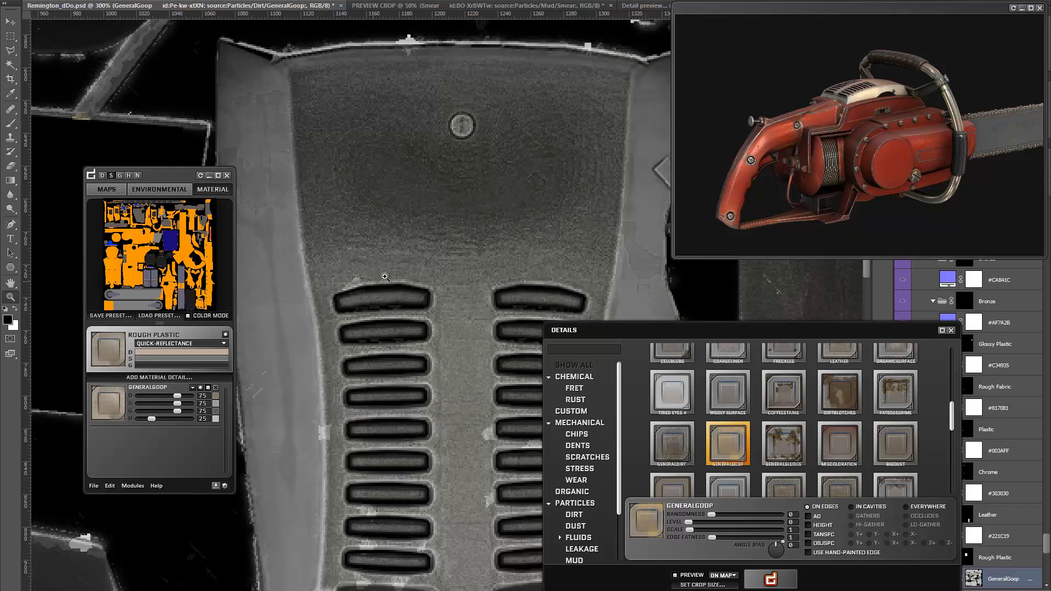
Step: Set GeneralGoop's gloss colour to dark grey #424242 while viewing the gloss map
{"action": "left_click", "coordinate": [121, 175]}
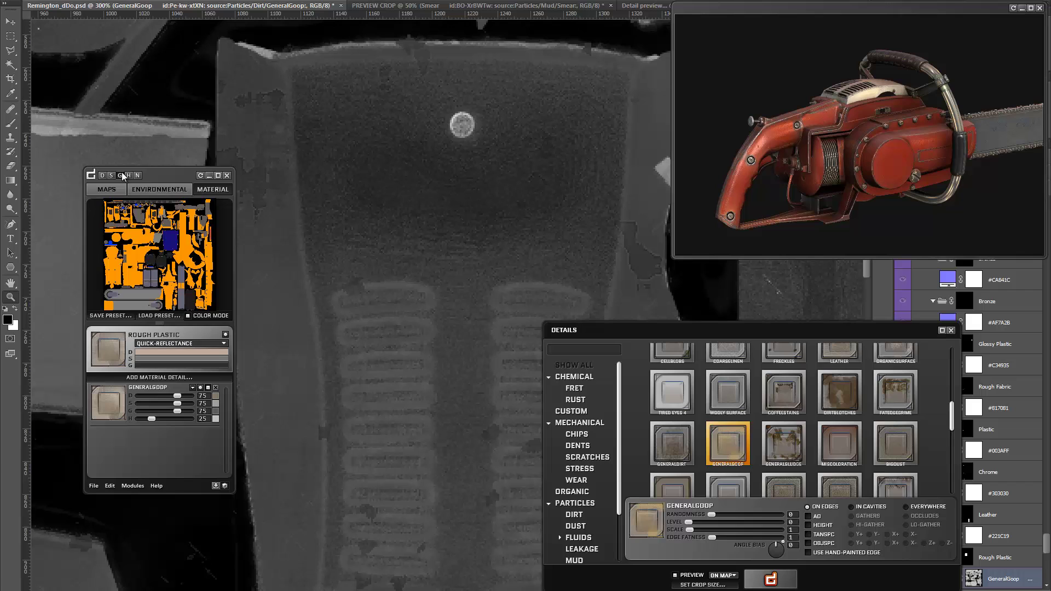
{"action": "left_click", "coordinate": [216, 411]}
{"action": "left_click", "coordinate": [245, 502]}
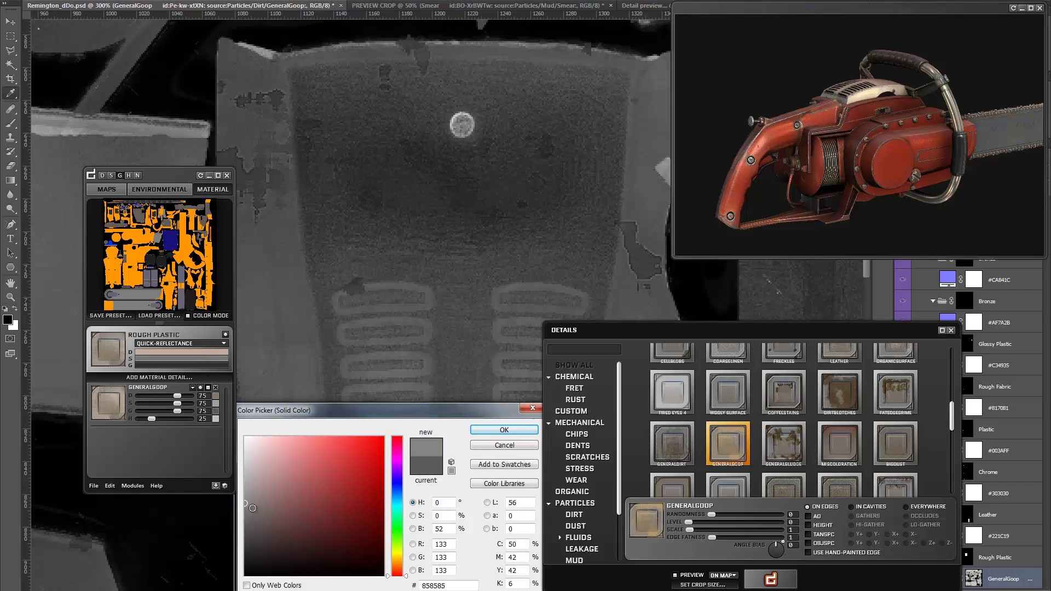
{"action": "left_click", "coordinate": [246, 540]}
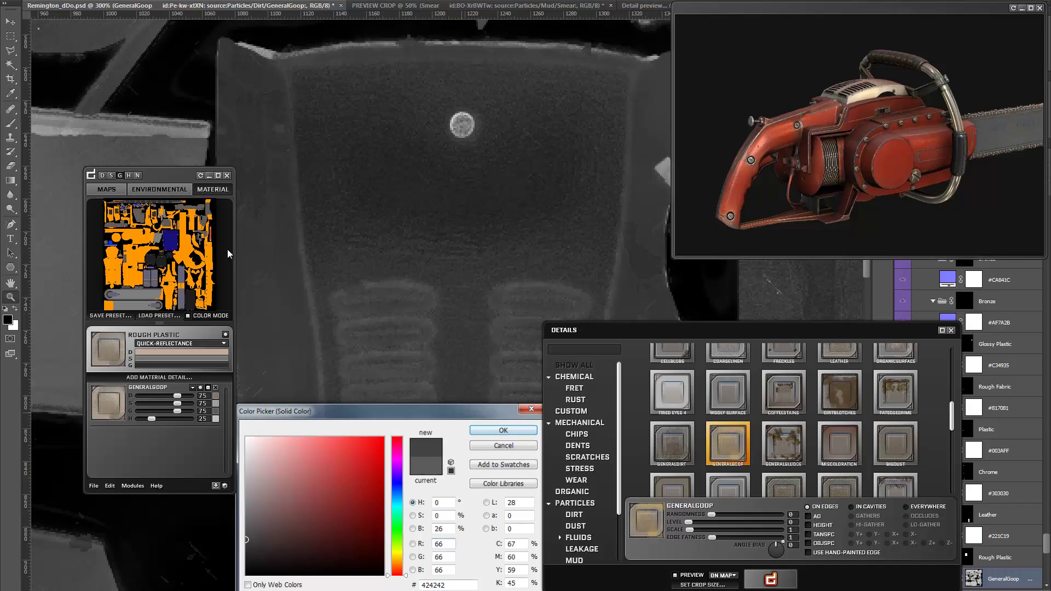
{"action": "key", "text": "Return"}
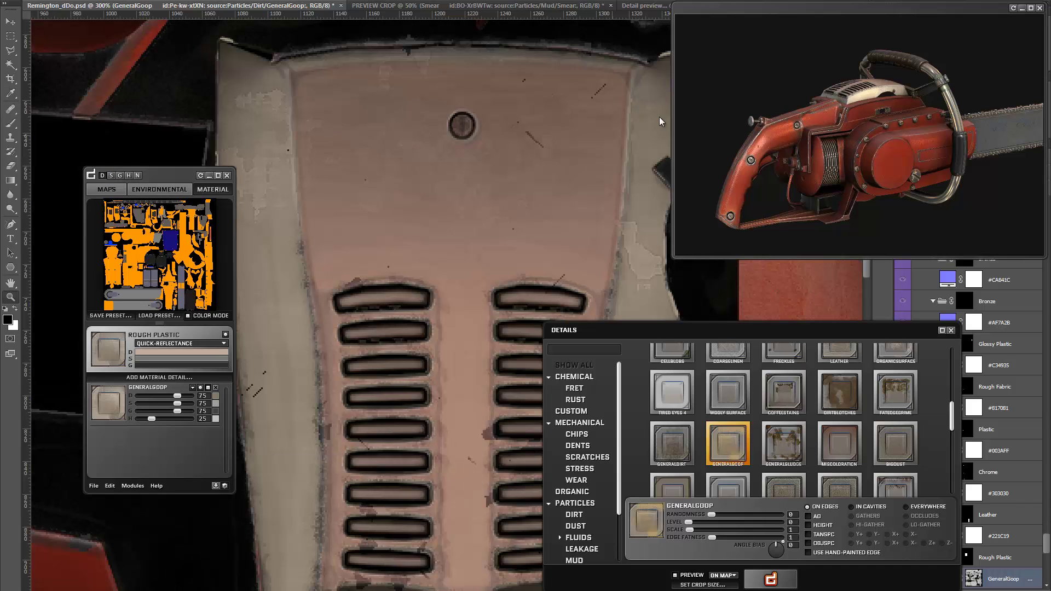
Step: Refresh the 3D preview and examine the vented plastic cover, red body and metal handle up close
{"action": "left_click_drag", "start_coordinate": [823, 94], "coordinate": [812, 133]}
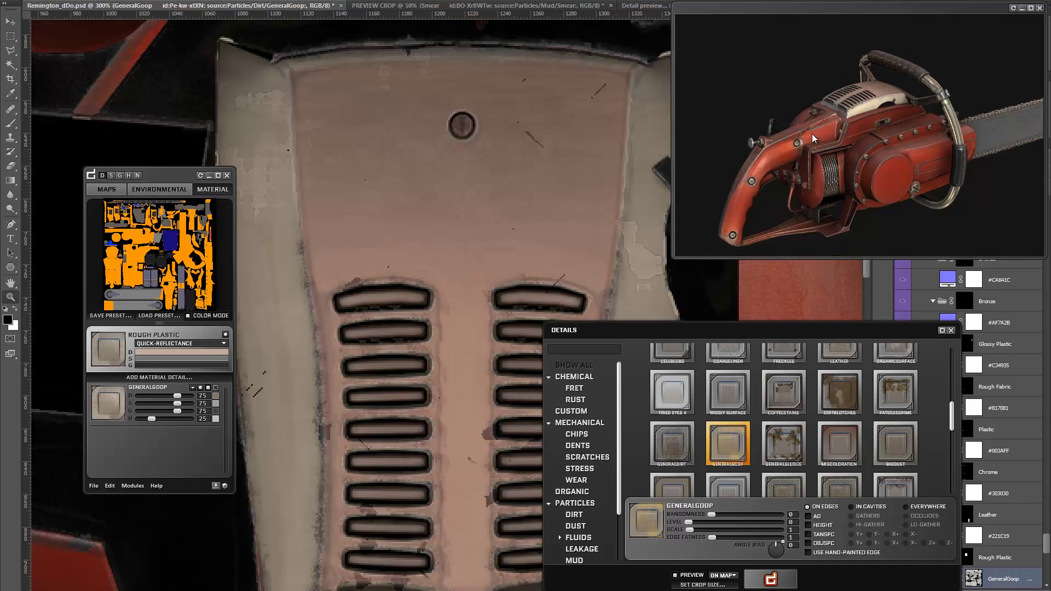
{"action": "scroll", "coordinate": [839, 133], "scroll_direction": "up", "scroll_amount": 5}
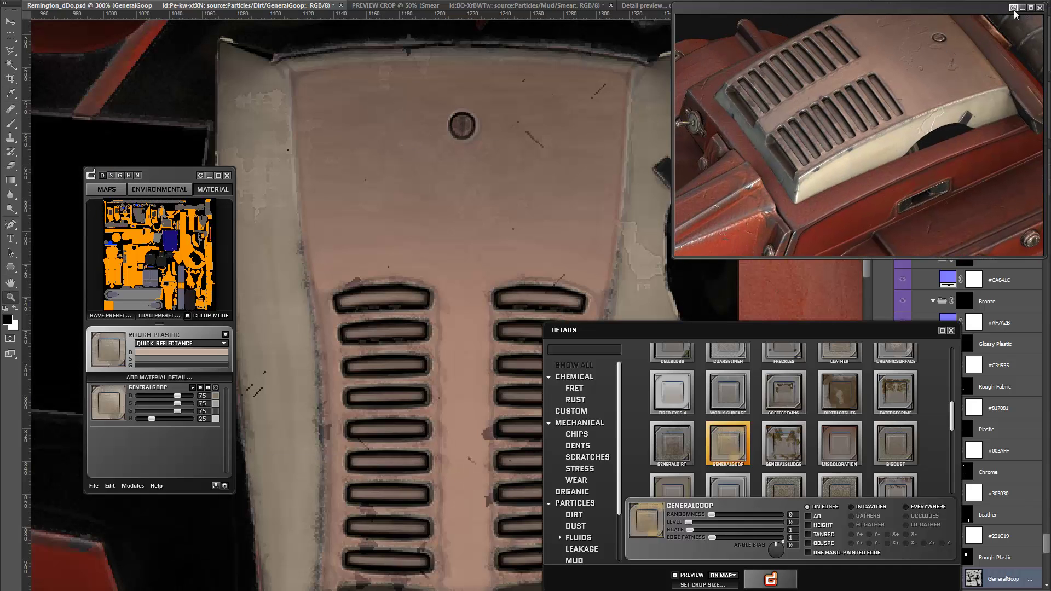
{"action": "left_click", "coordinate": [1014, 9]}
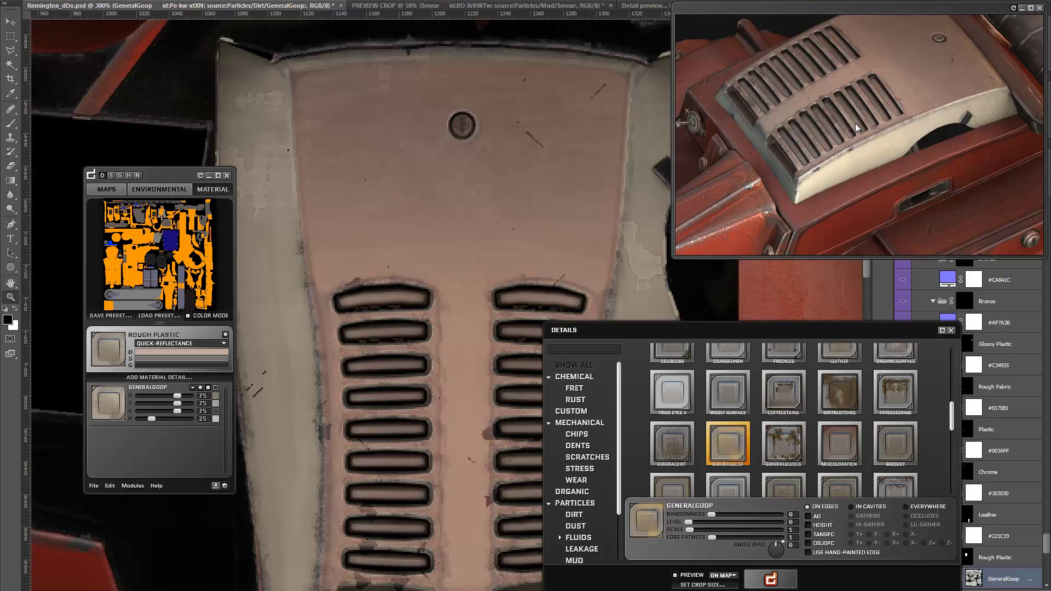
{"action": "mouse_move", "coordinate": [852, 122]}
{"action": "left_mouse_down"}
{"action": "mouse_move", "coordinate": [783, 111]}
{"action": "mouse_move", "coordinate": [794, 90]}
{"action": "mouse_move", "coordinate": [845, 60]}
{"action": "mouse_move", "coordinate": [876, 60]}
{"action": "mouse_move", "coordinate": [781, 130]}
{"action": "mouse_move", "coordinate": [943, 140]}
{"action": "mouse_move", "coordinate": [963, 117]}
{"action": "mouse_move", "coordinate": [883, 118]}
{"action": "mouse_move", "coordinate": [804, 101]}
{"action": "mouse_move", "coordinate": [776, 133]}
{"action": "mouse_move", "coordinate": [787, 109]}
{"action": "mouse_move", "coordinate": [783, 121]}
{"action": "mouse_move", "coordinate": [840, 134]}
{"action": "mouse_move", "coordinate": [827, 133]}
{"action": "mouse_move", "coordinate": [916, 97]}
{"action": "mouse_move", "coordinate": [846, 123]}
{"action": "left_mouse_up"}
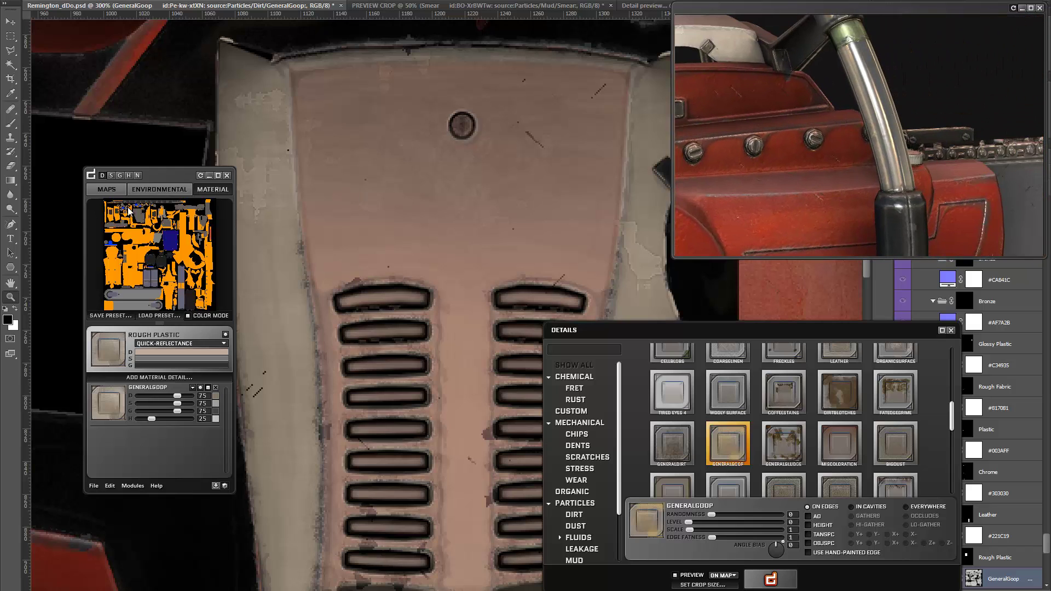
Step: Set the Galvanized material's specular colour to light grey #A9A9A9, leaving the gloss colour dialog without a change
{"action": "left_click", "coordinate": [178, 297]}
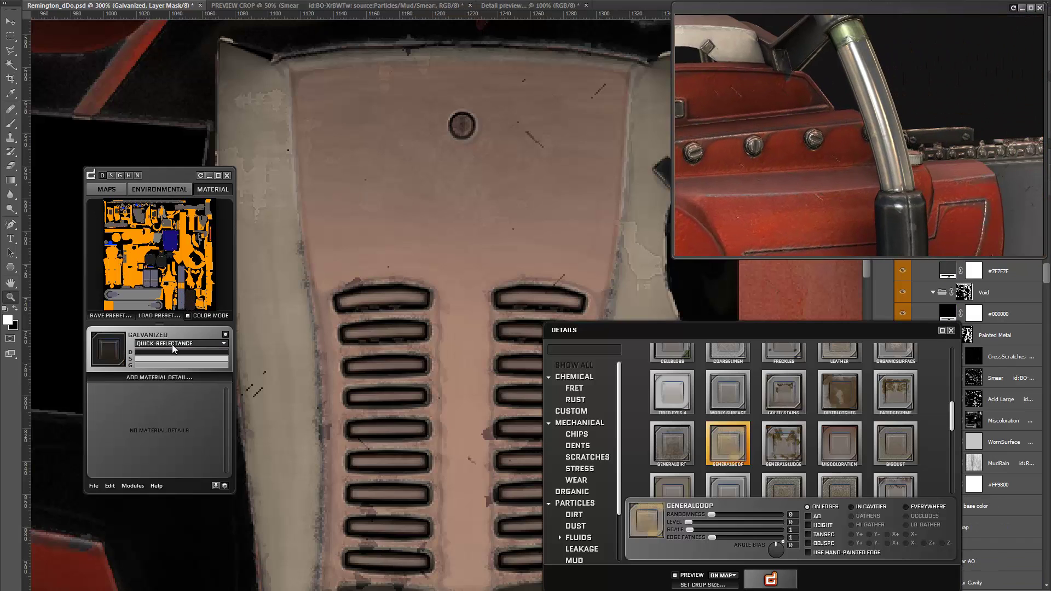
{"action": "left_click", "coordinate": [153, 365]}
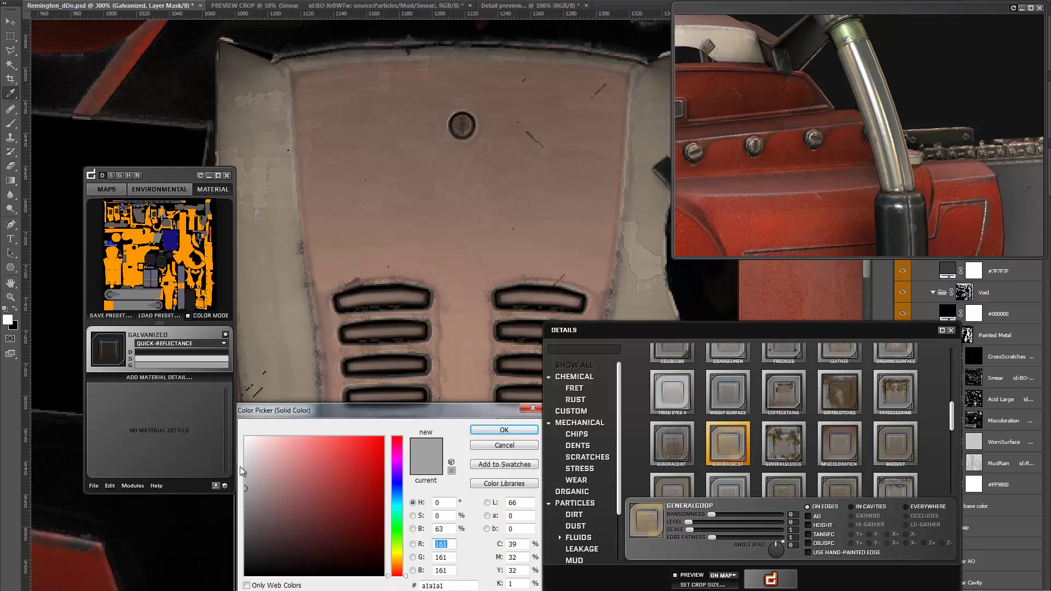
{"action": "left_click", "coordinate": [504, 445]}
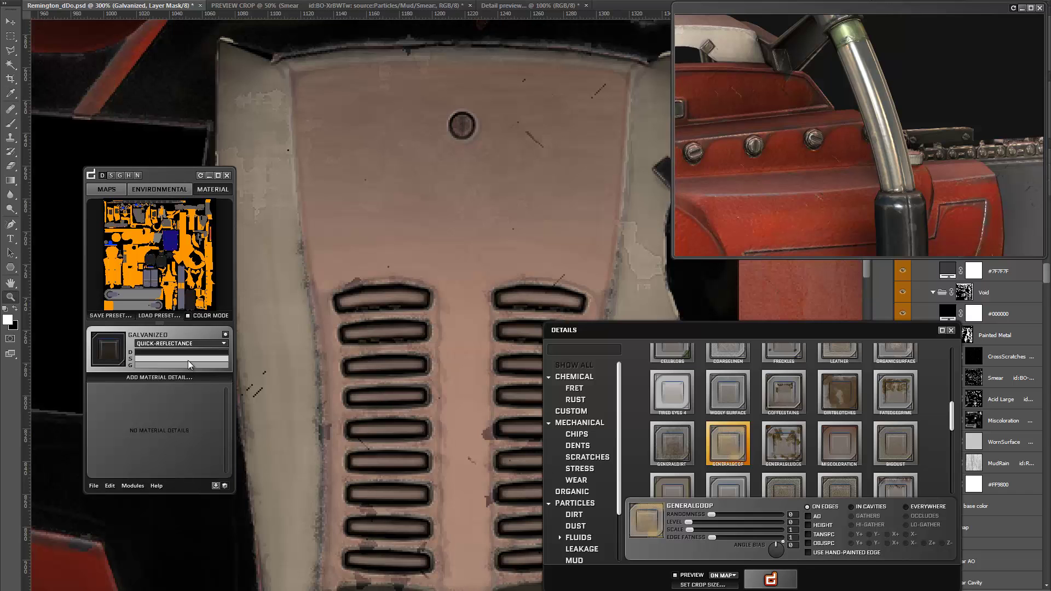
{"action": "left_click", "coordinate": [189, 360]}
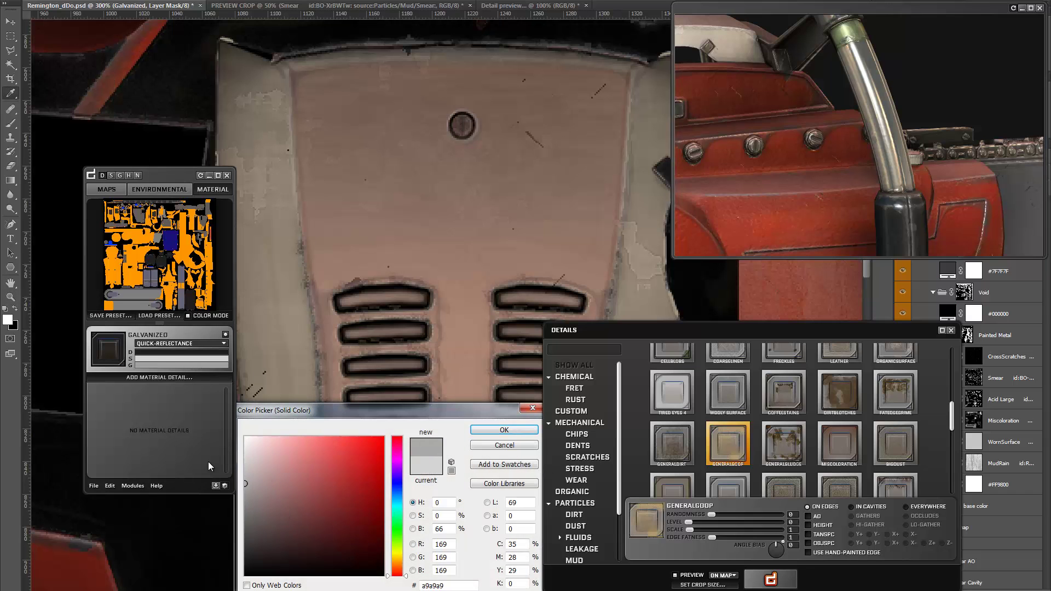
{"action": "key", "text": "Return"}
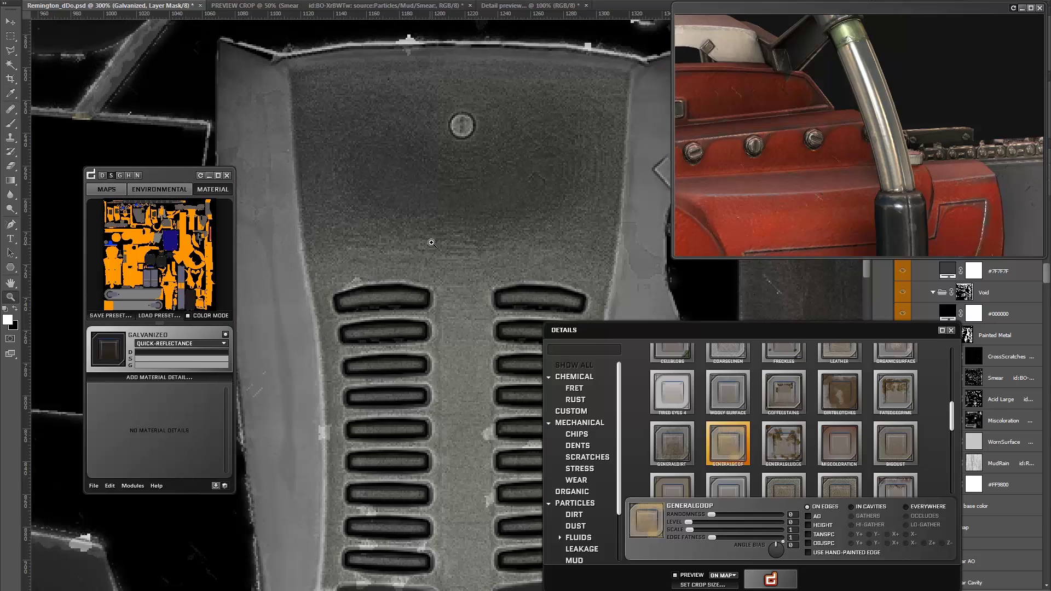
Step: Add the WornSurface detail to the Rubber material of the handle grip
{"action": "left_click_drag", "start_coordinate": [783, 101], "coordinate": [805, 181]}
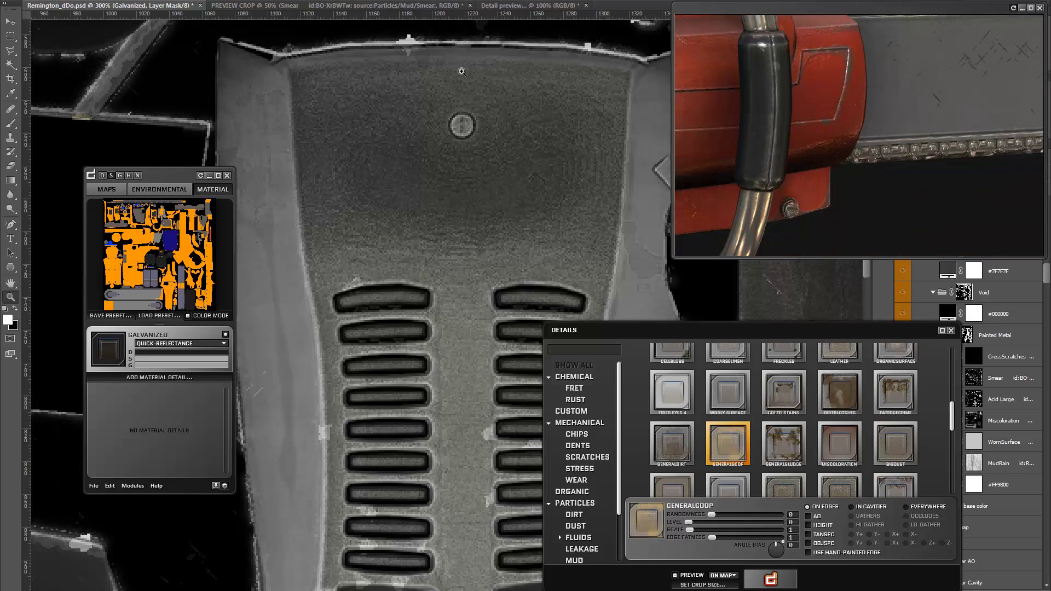
{"action": "left_click", "coordinate": [151, 263]}
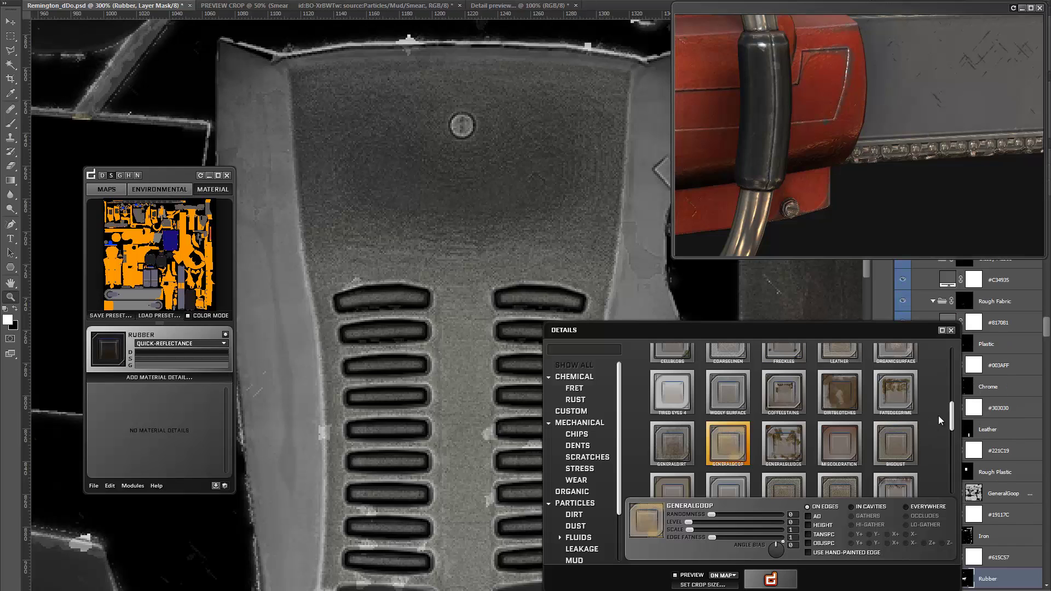
{"action": "scroll", "coordinate": [942, 402], "scroll_direction": "up", "scroll_amount": 3}
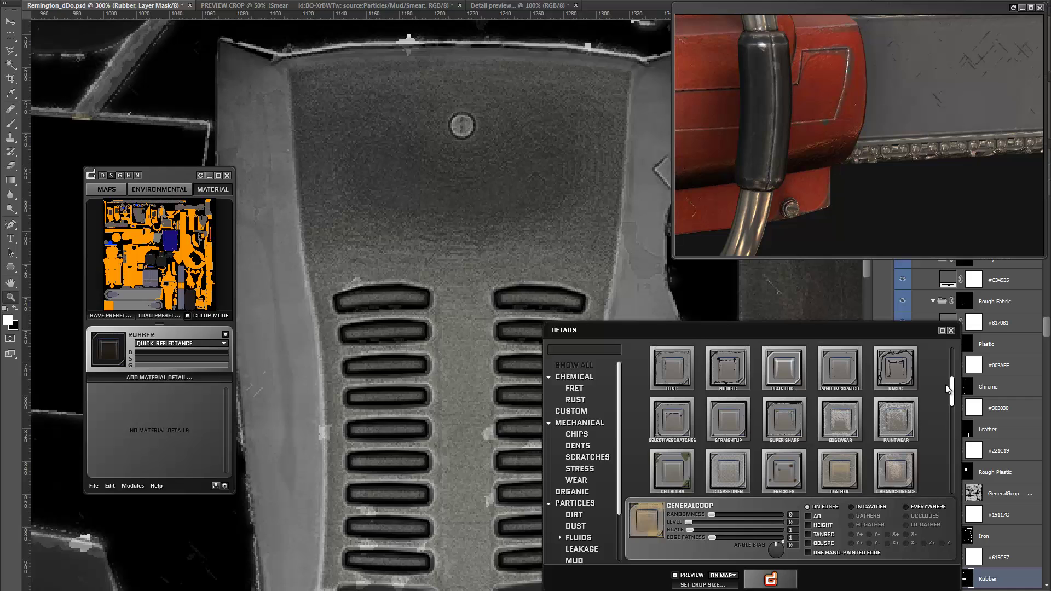
{"action": "scroll", "coordinate": [945, 384], "scroll_direction": "up", "scroll_amount": 3}
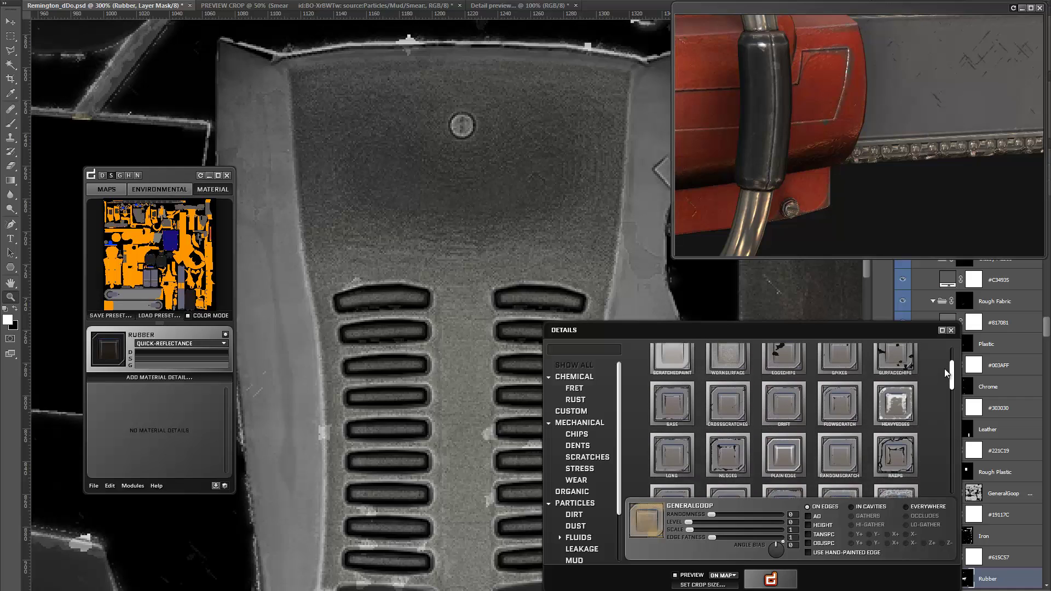
{"action": "scroll", "coordinate": [944, 365], "scroll_direction": "up", "scroll_amount": 2}
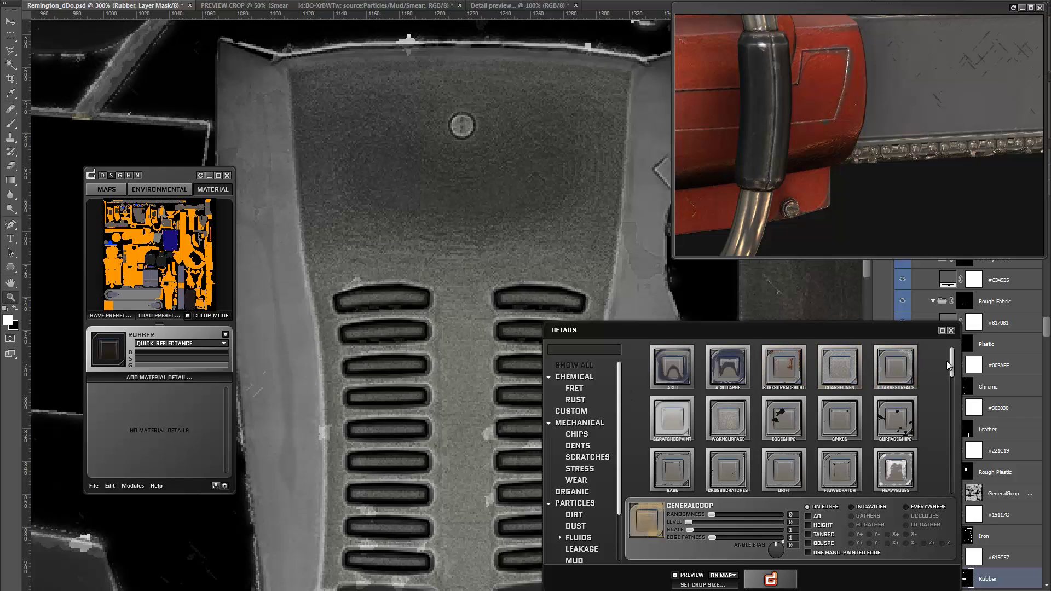
{"action": "left_click", "coordinate": [721, 418]}
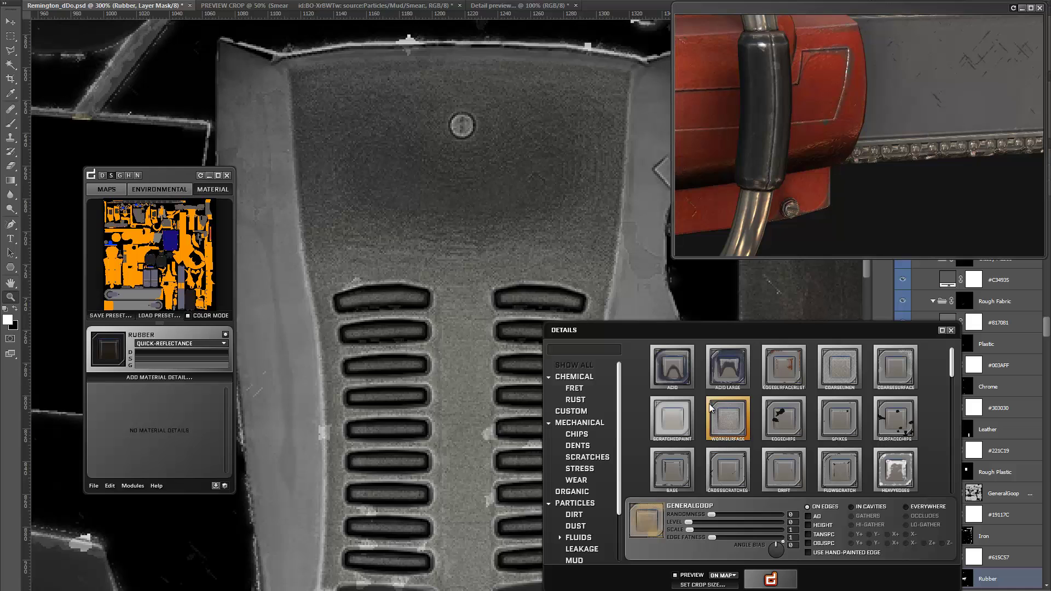
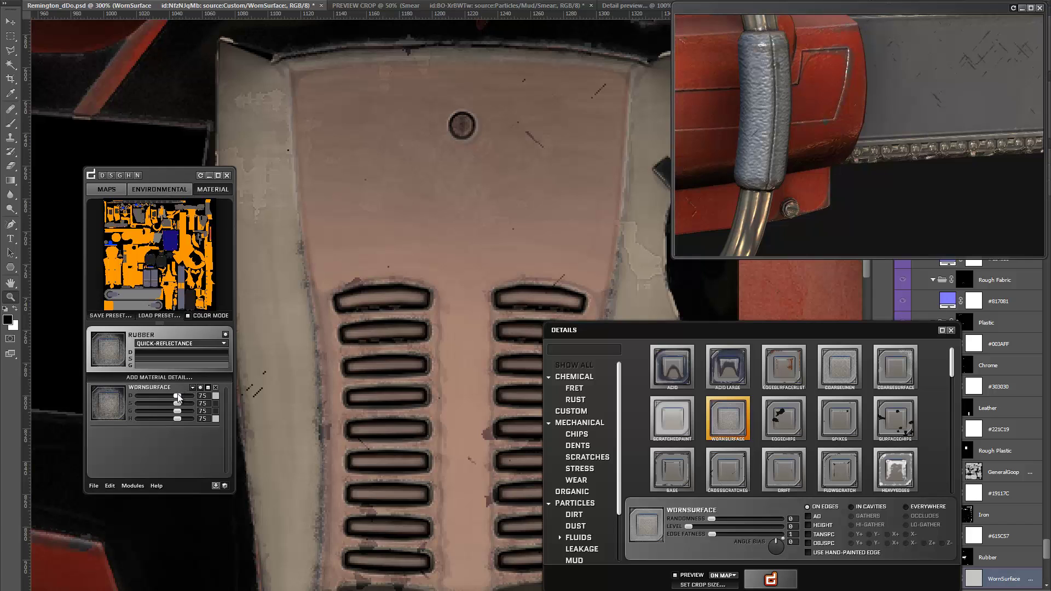
Step: Set the Rubber's WornSurface diffuse, specular and gloss intensities to 4 and its height intensity to 40, checking the grip in the 3D preview
{"action": "left_click_drag", "start_coordinate": [179, 396], "coordinate": [143, 397]}
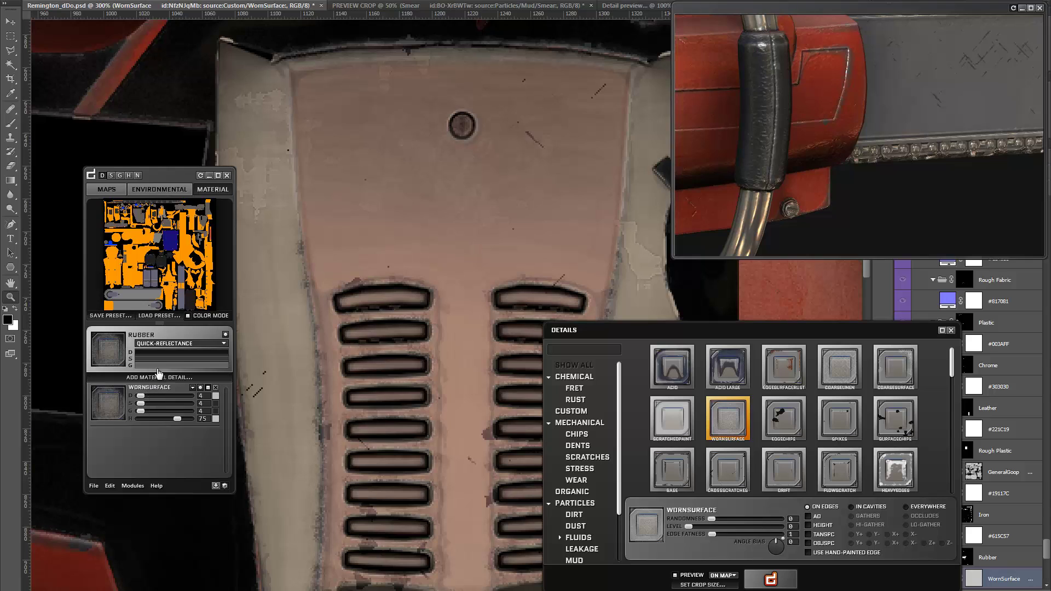
{"action": "left_click_drag", "start_coordinate": [166, 419], "coordinate": [163, 419]}
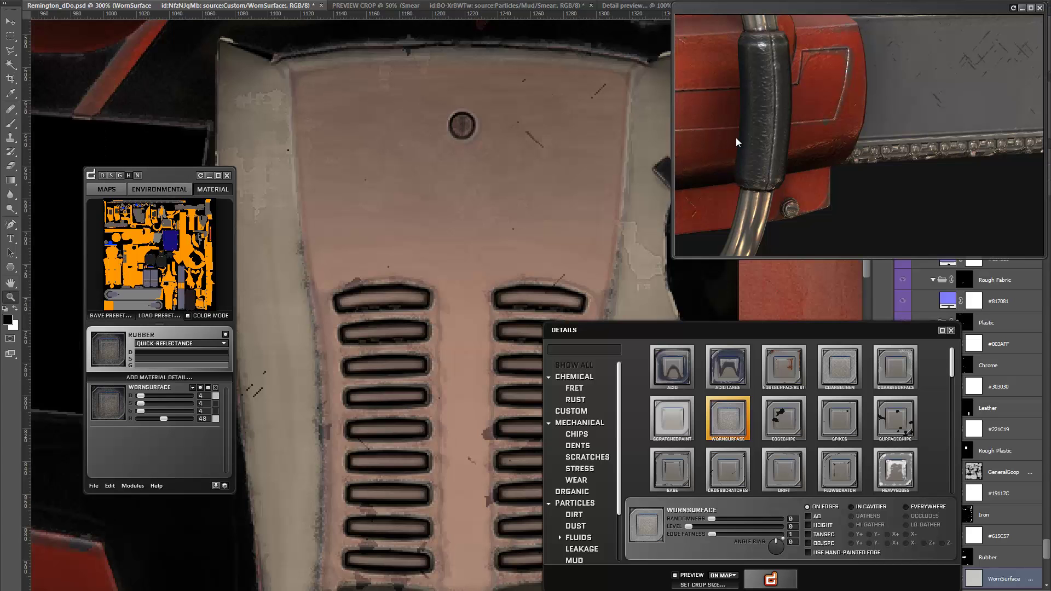
{"action": "left_click_drag", "start_coordinate": [737, 137], "coordinate": [859, 139]}
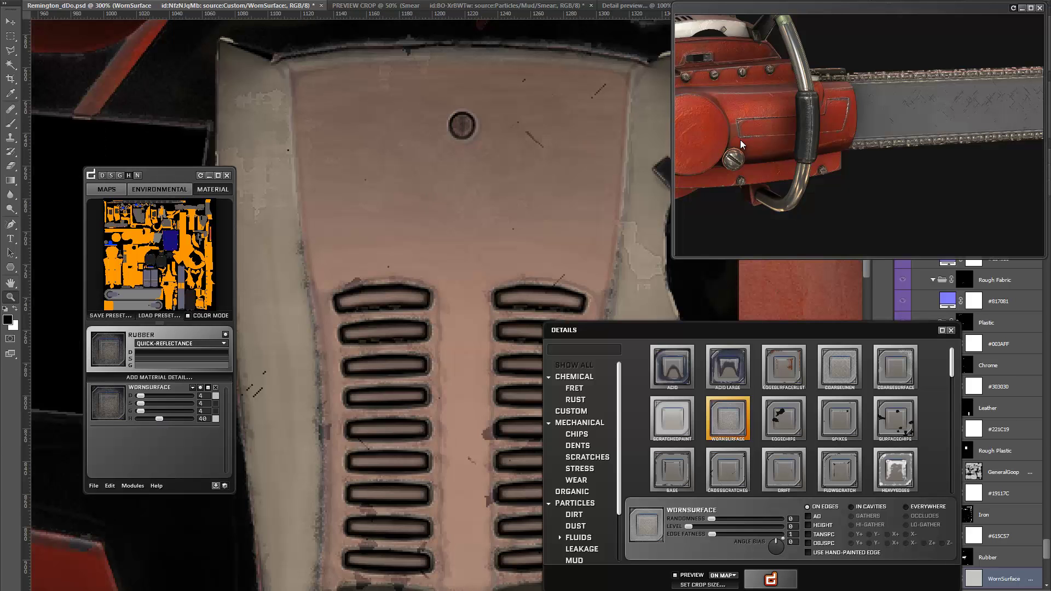
{"action": "left_click_drag", "start_coordinate": [741, 139], "coordinate": [677, 147]}
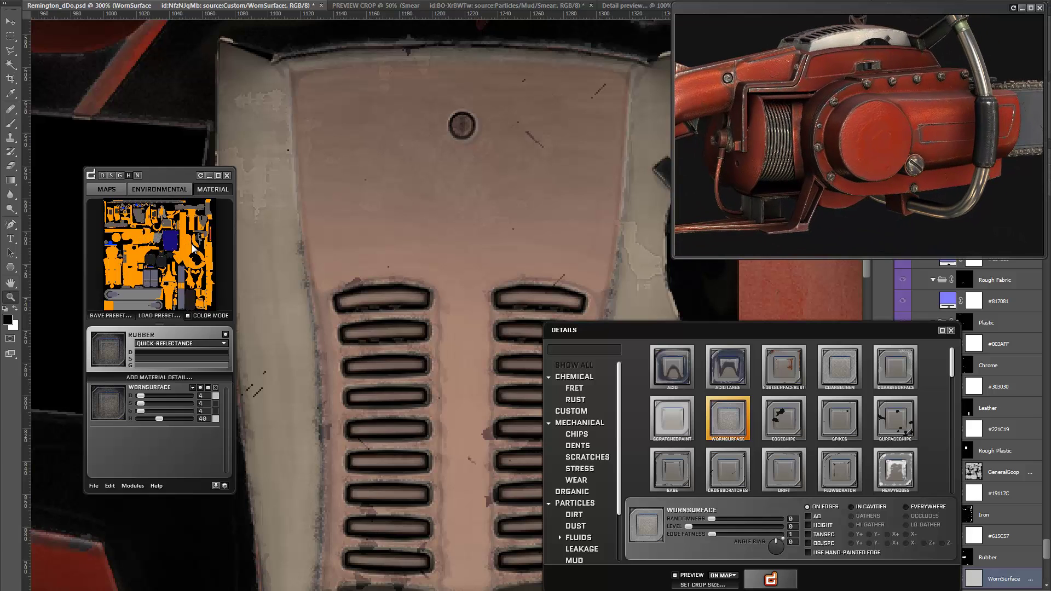
{"action": "left_click_drag", "start_coordinate": [804, 114], "coordinate": [778, 118]}
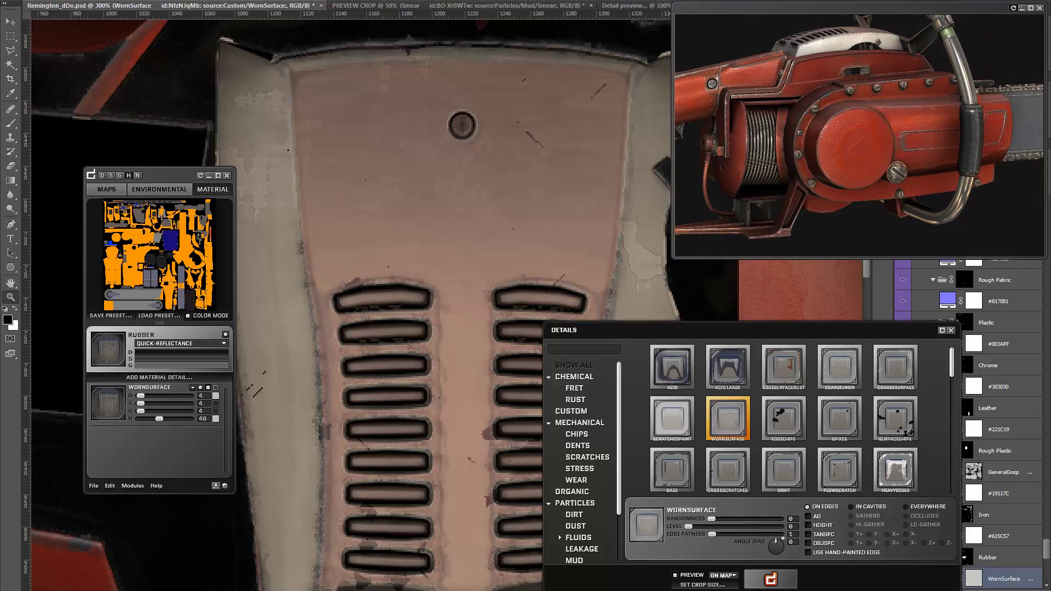
Step: Pick the Iron material, confirm its specular colour and set its gloss colour to dark grey #5E5E5E
{"action": "left_click", "coordinate": [778, 136]}
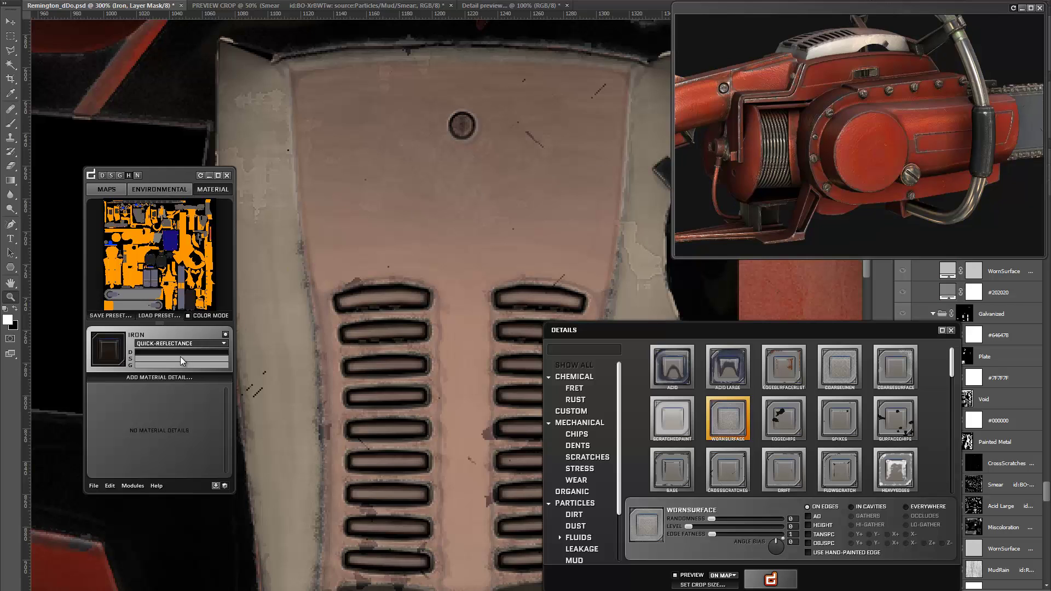
{"action": "left_click", "coordinate": [153, 359]}
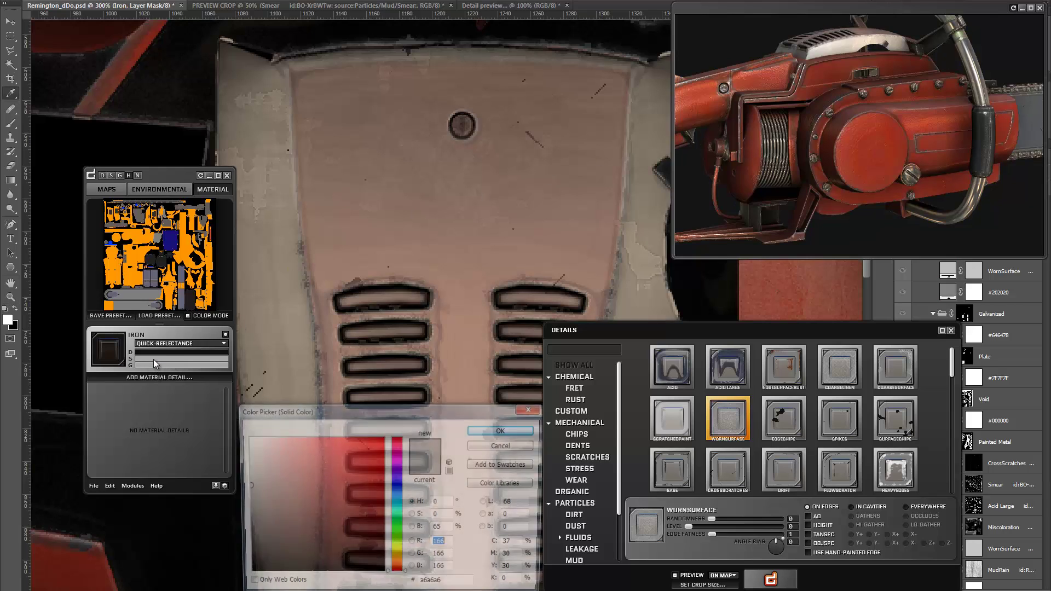
{"action": "left_click", "coordinate": [503, 430]}
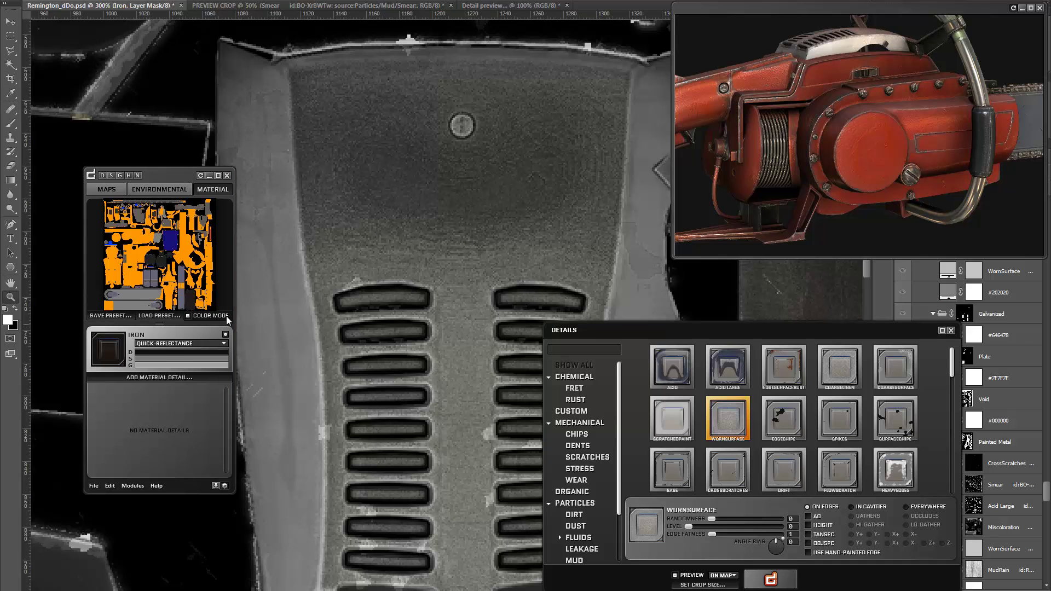
{"action": "left_click", "coordinate": [158, 366]}
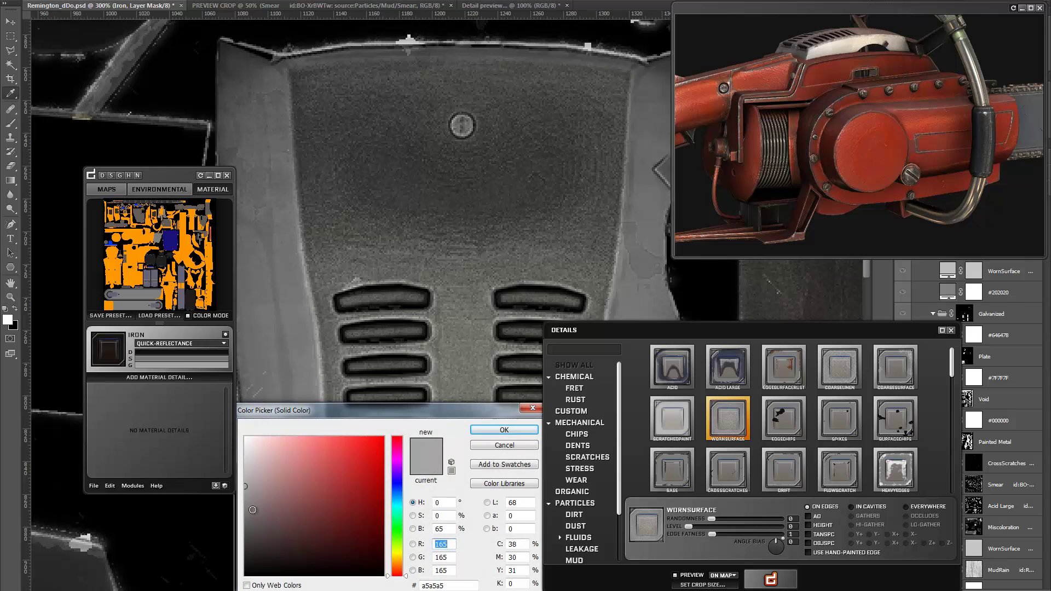
{"action": "mouse_move", "coordinate": [236, 513]}
{"action": "left_mouse_down"}
{"action": "mouse_move", "coordinate": [241, 547]}
{"action": "mouse_move", "coordinate": [243, 528]}
{"action": "left_mouse_up"}
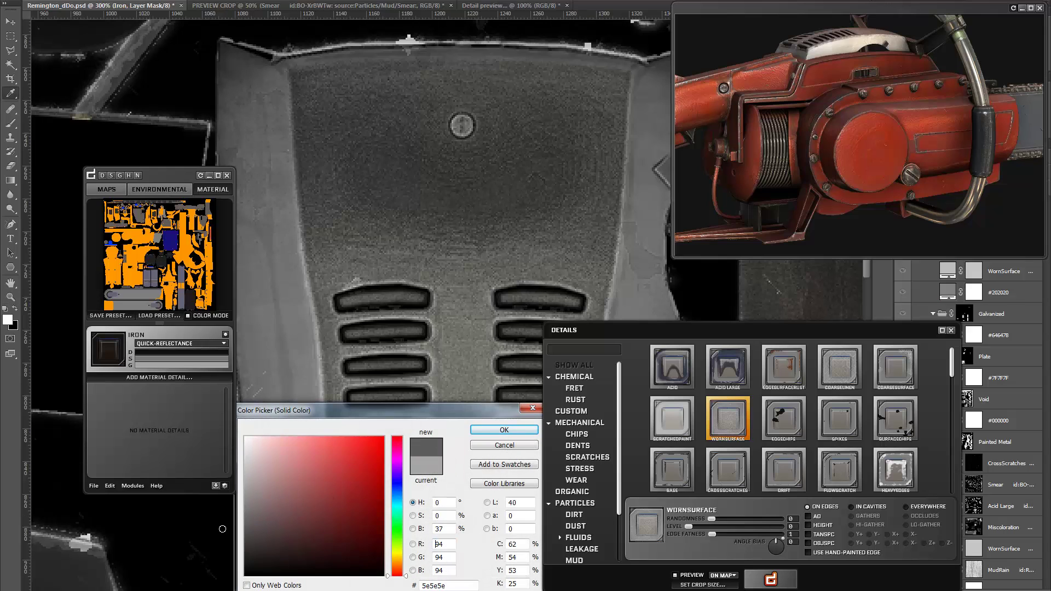
{"action": "left_click", "coordinate": [485, 429]}
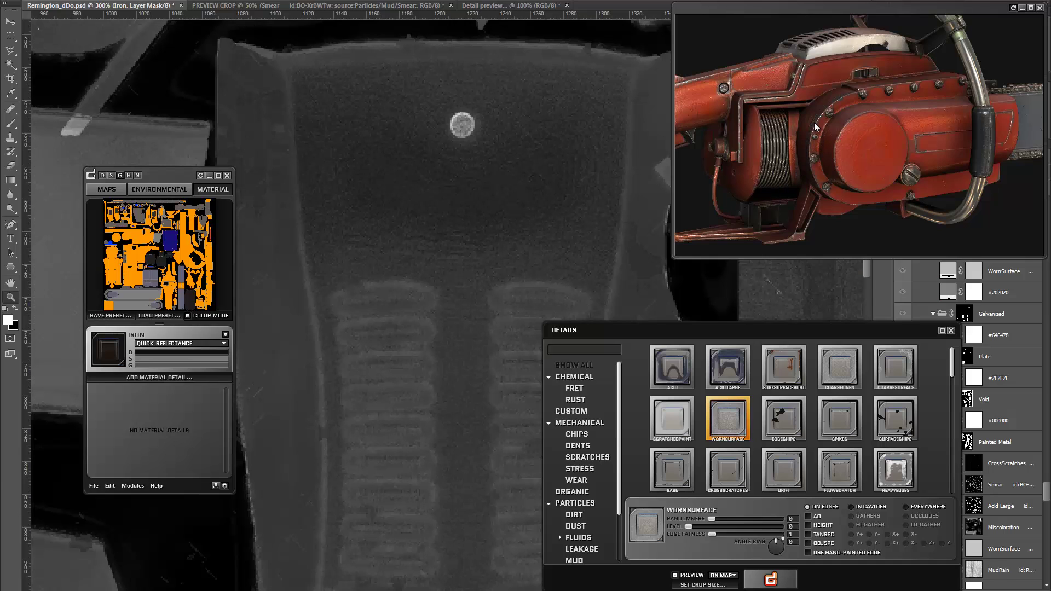
Step: Add the Acid detail with its default settings to the Painted Metal material of the red body
{"action": "left_click_drag", "start_coordinate": [817, 133], "coordinate": [794, 100]}
{"action": "scroll", "coordinate": [783, 130], "scroll_direction": "up", "scroll_amount": 5}
{"action": "scroll", "coordinate": [814, 120], "scroll_direction": "down", "scroll_amount": 5}
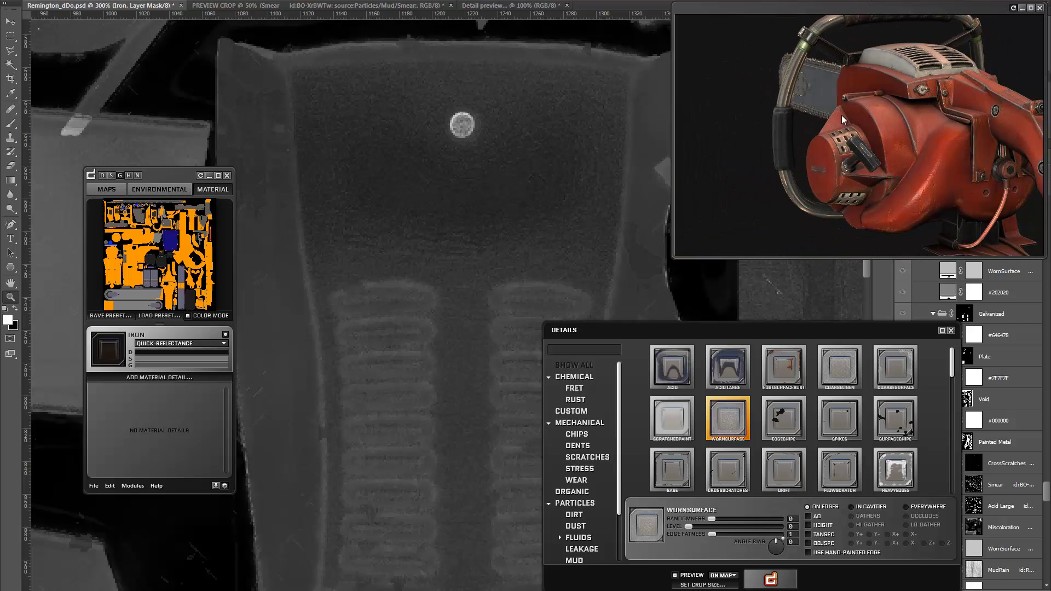
{"action": "scroll", "coordinate": [811, 122], "scroll_direction": "up", "scroll_amount": 5}
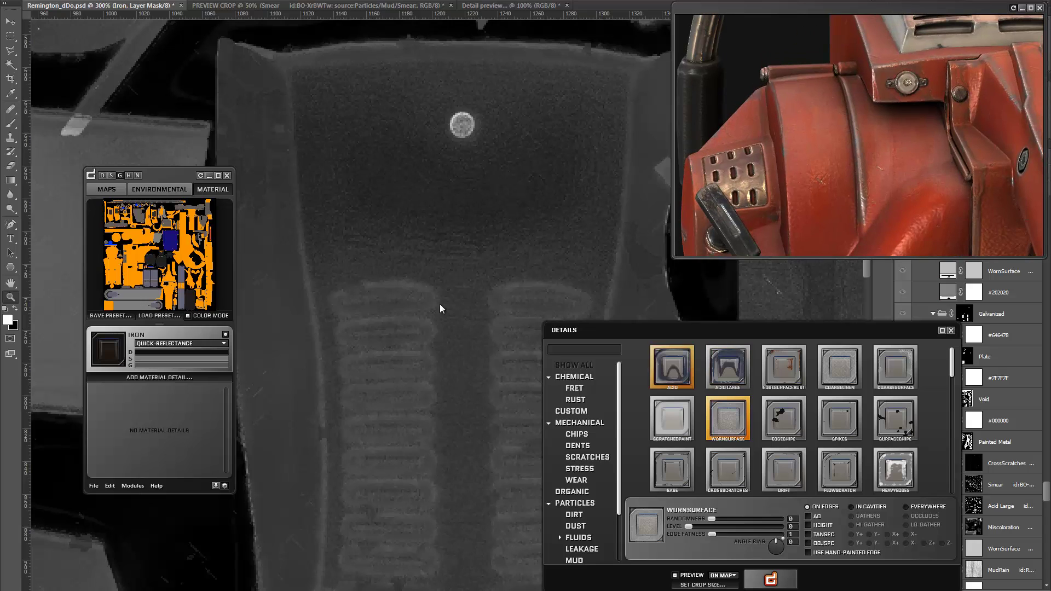
{"action": "left_click", "coordinate": [114, 275]}
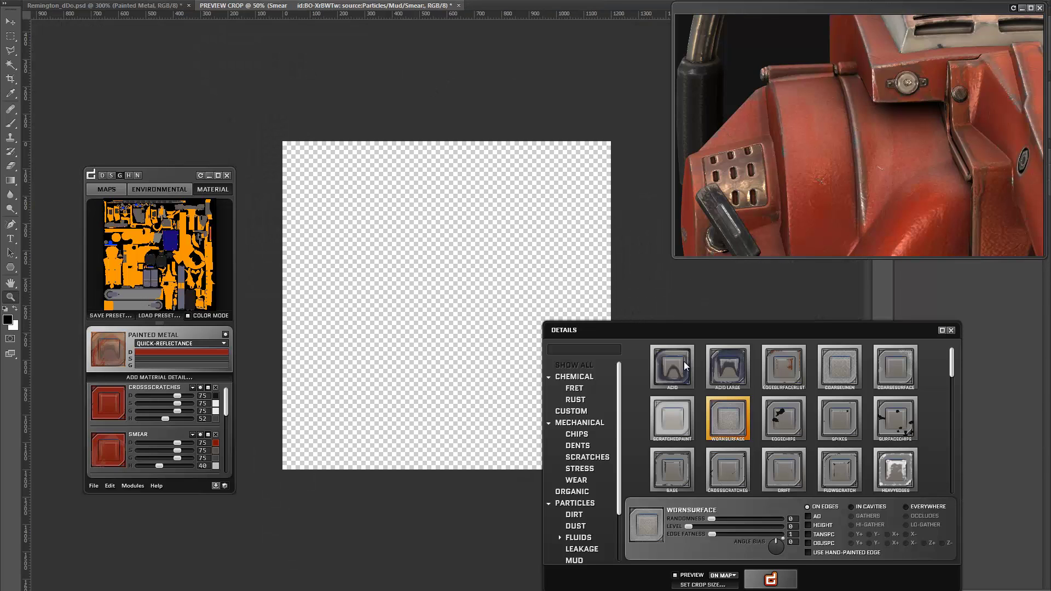
{"action": "left_click", "coordinate": [684, 361]}
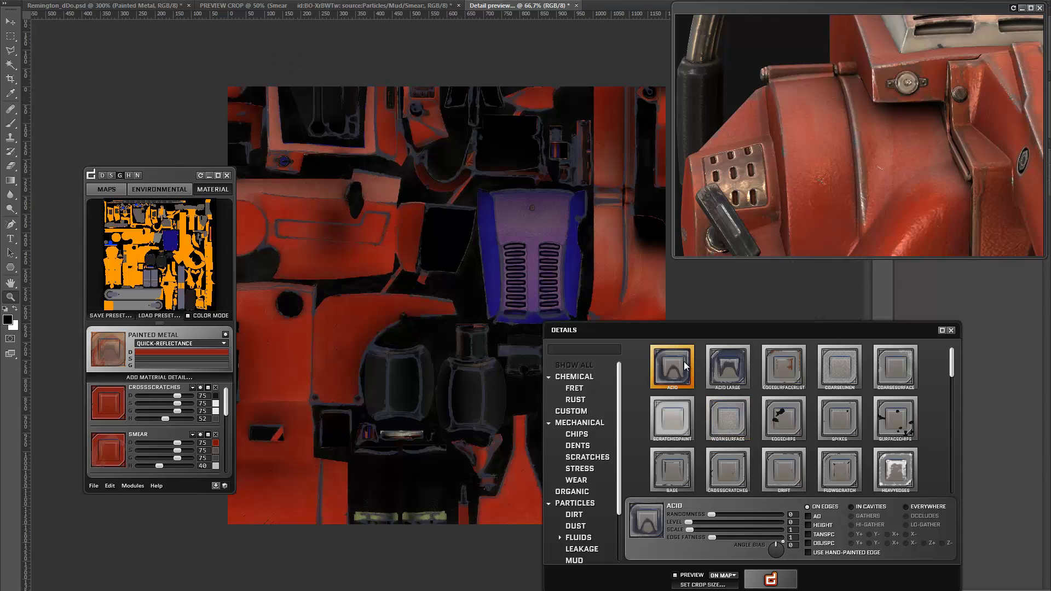
{"action": "left_click", "coordinate": [777, 580]}
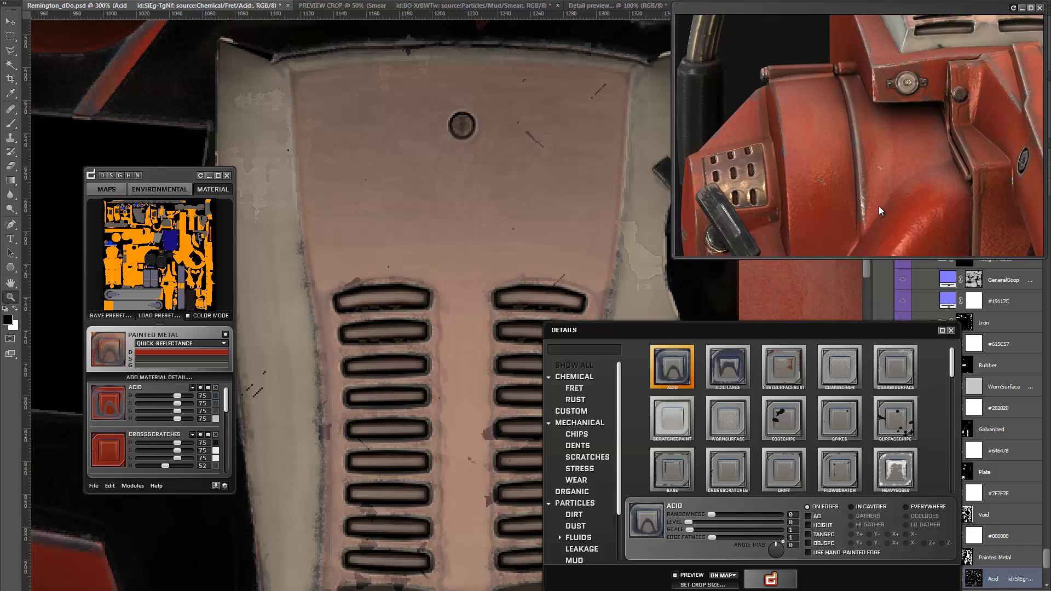
Step: Set the Painted Metal's Acid diffuse, specular and gloss intensities to 21 and its height intensity to 47
{"action": "left_click_drag", "start_coordinate": [878, 206], "coordinate": [513, 262]}
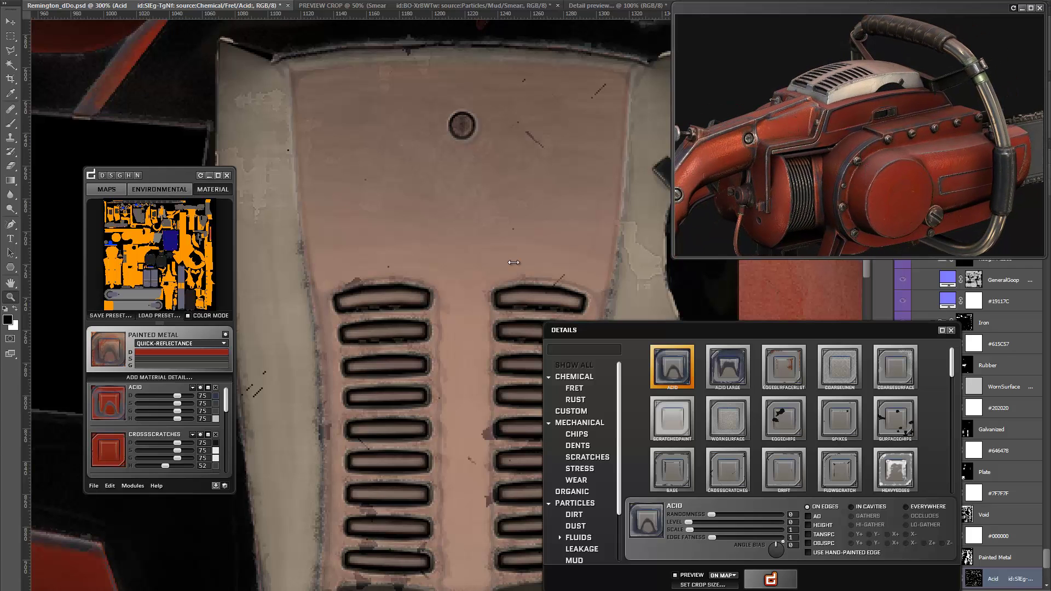
{"action": "left_click", "coordinate": [156, 395]}
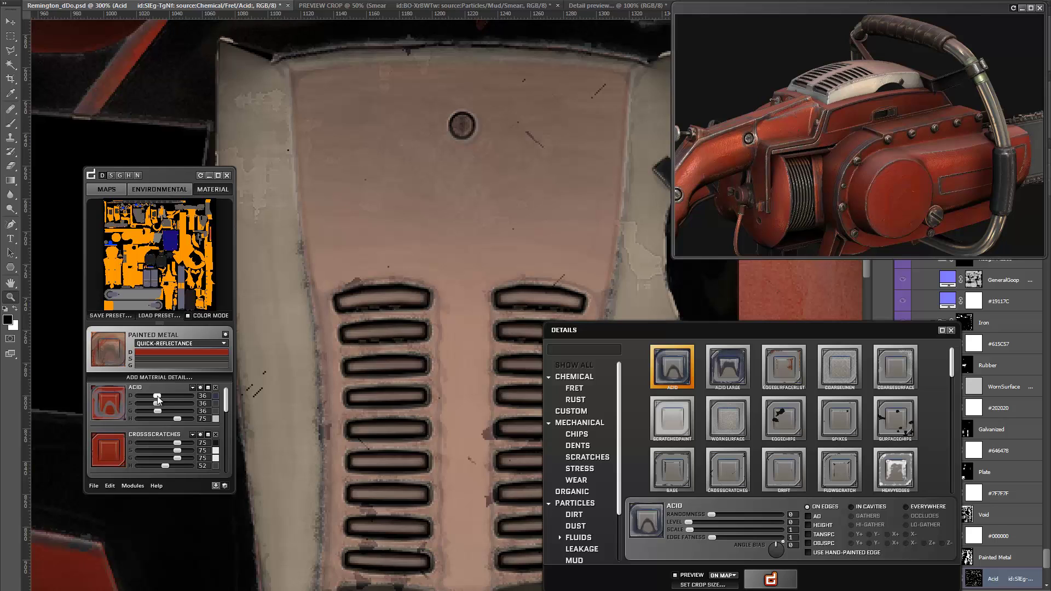
{"action": "left_click_drag", "start_coordinate": [157, 395], "coordinate": [153, 396]}
{"action": "left_click_drag", "start_coordinate": [177, 418], "coordinate": [162, 420]}
{"action": "scroll", "coordinate": [495, 130], "scroll_direction": "down", "scroll_amount": 3, "text": "alt"}
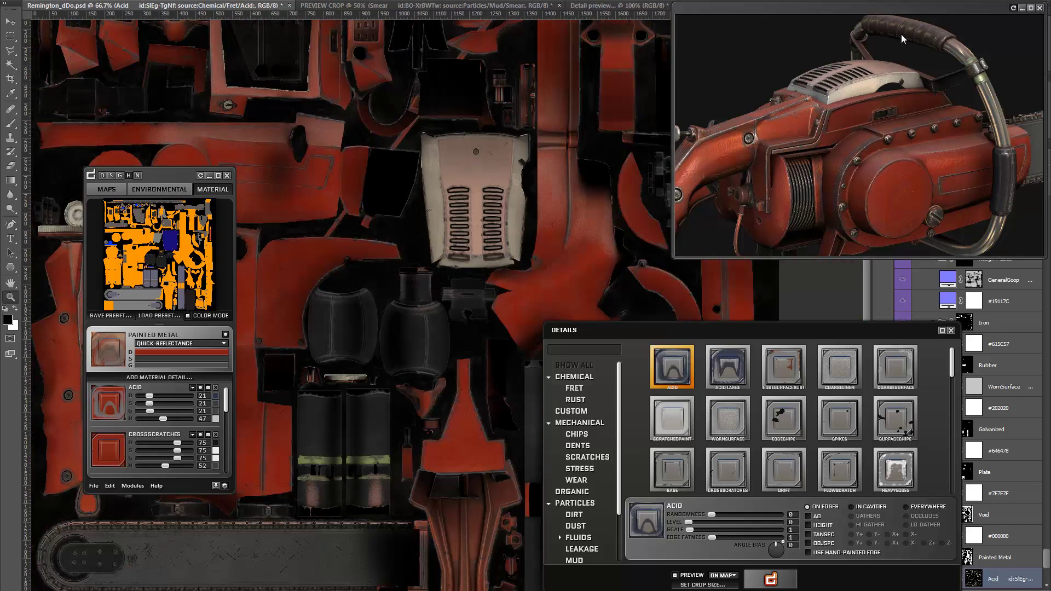
Step: Pick the Leather material of the wrapped handle in the 3D preview and add the Leather detail with its default settings
{"action": "mouse_move", "coordinate": [902, 35]}
{"action": "left_mouse_down"}
{"action": "mouse_move", "coordinate": [886, 60]}
{"action": "mouse_move", "coordinate": [906, 32]}
{"action": "left_mouse_up"}
{"action": "key", "text": "c"}
{"action": "left_click", "coordinate": [897, 36]}
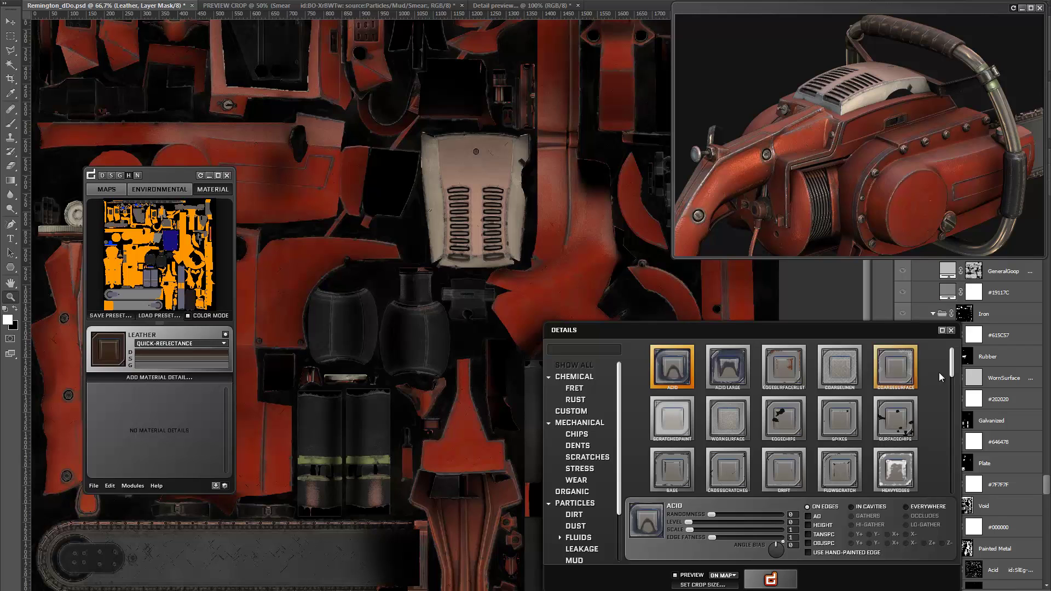
{"action": "left_click_drag", "start_coordinate": [953, 366], "coordinate": [952, 392]}
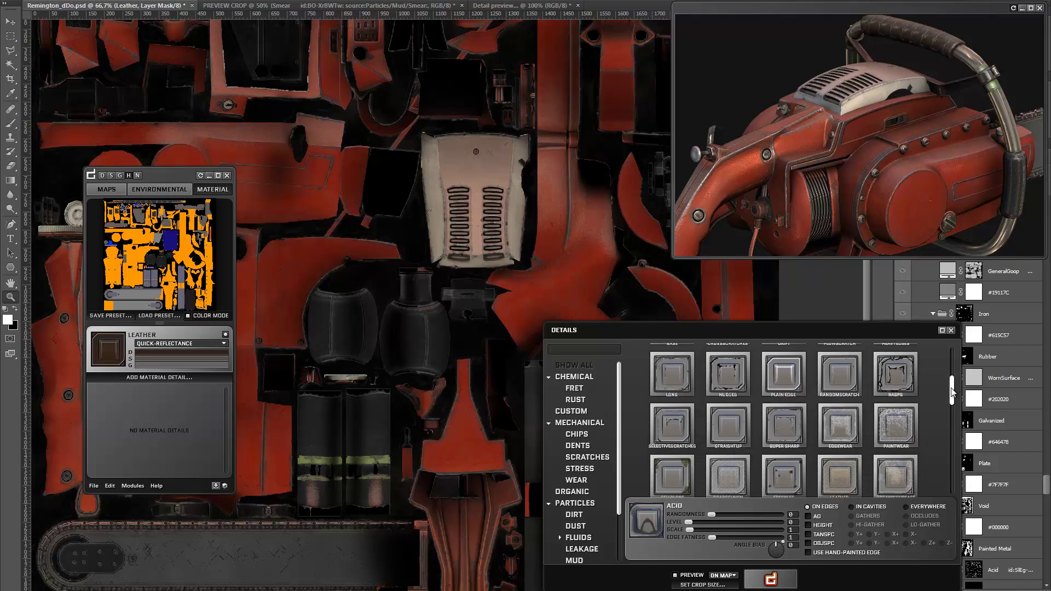
{"action": "left_click", "coordinate": [565, 351]}
{"action": "type", "text": "l"}
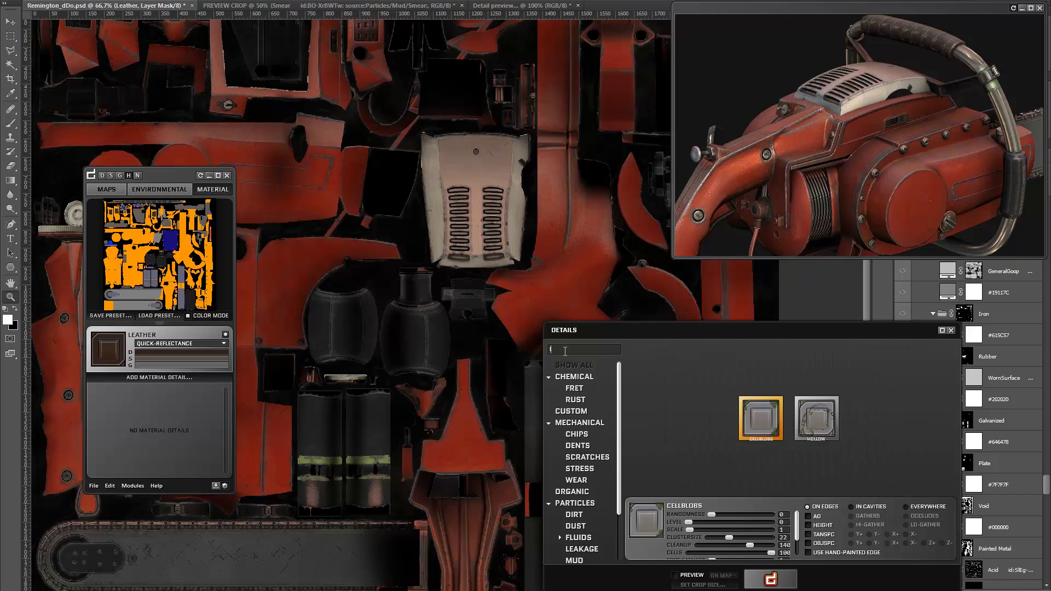
{"action": "type", "text": "eat"}
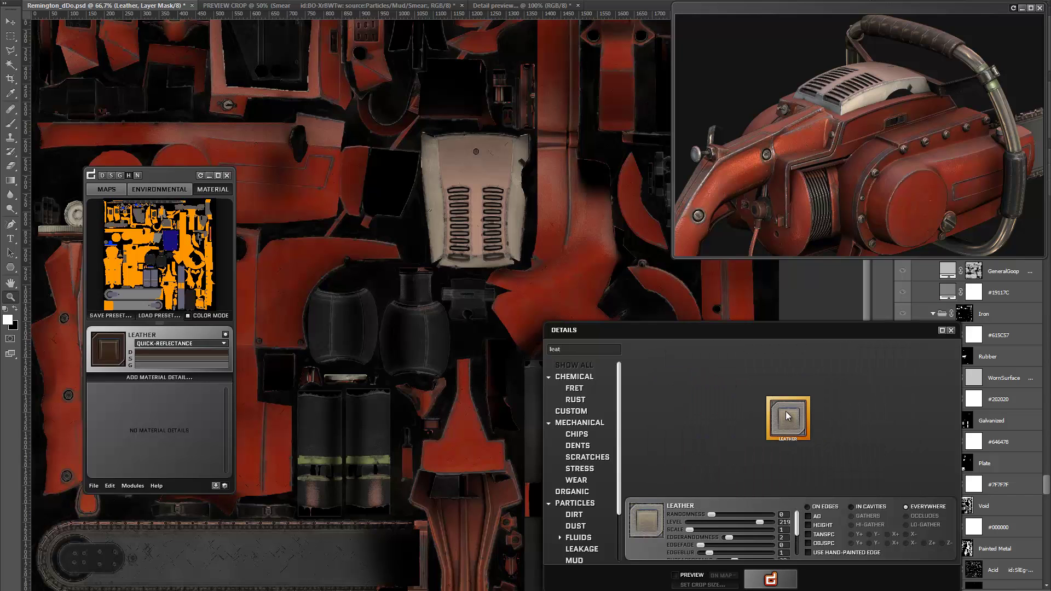
{"action": "left_click", "coordinate": [771, 580]}
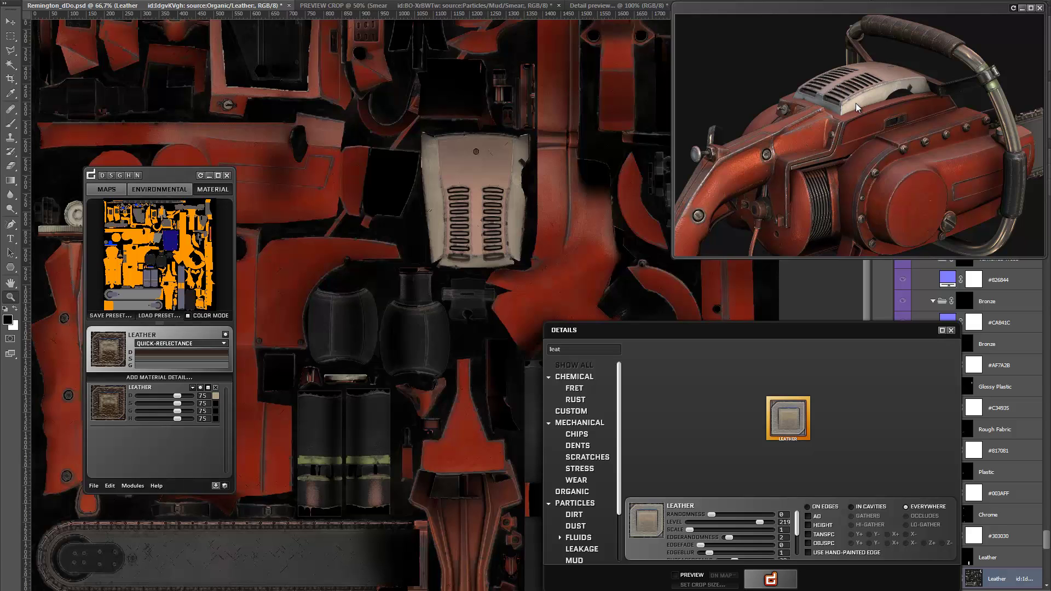
Step: Set the Leather detail's diffuse, specular and gloss intensities to 48 and its diffuse colour to dark brown #5E2D0C
{"action": "left_click_drag", "start_coordinate": [842, 80], "coordinate": [941, 160]}
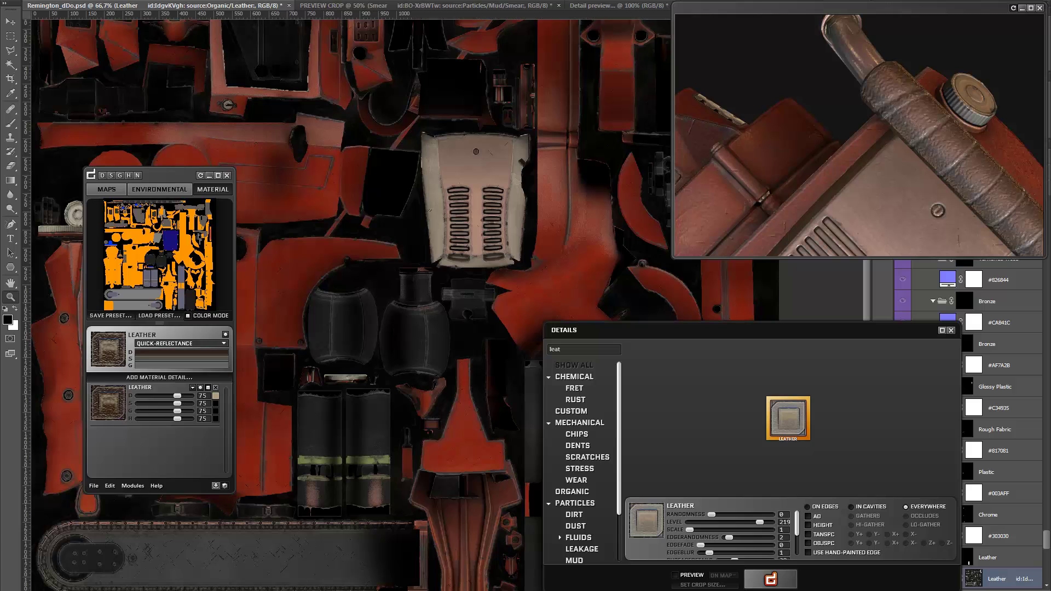
{"action": "left_click_drag", "start_coordinate": [331, 307], "coordinate": [484, 441]}
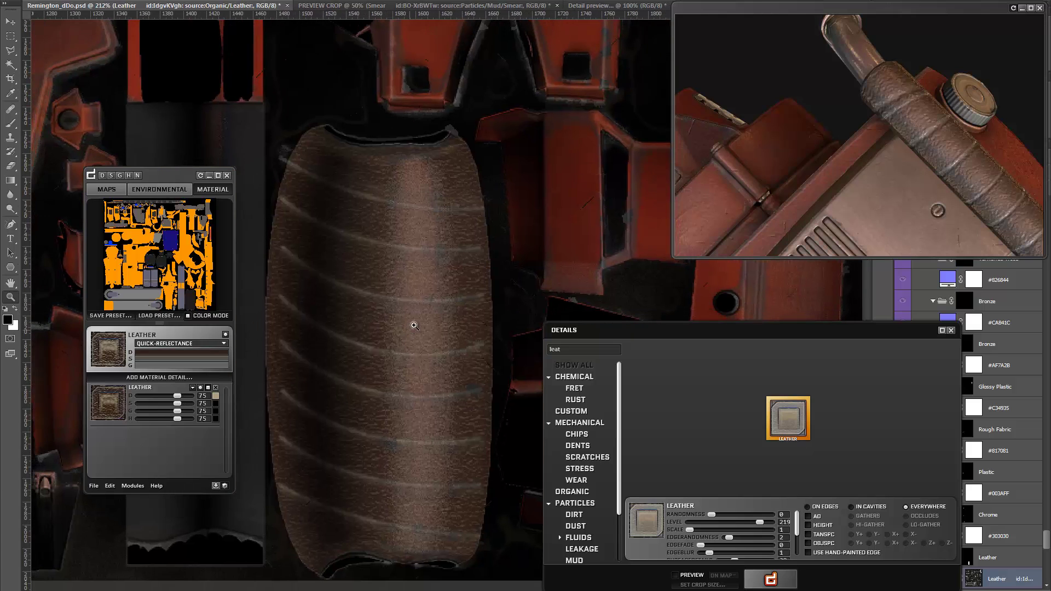
{"action": "left_click_drag", "start_coordinate": [176, 396], "coordinate": [163, 396]}
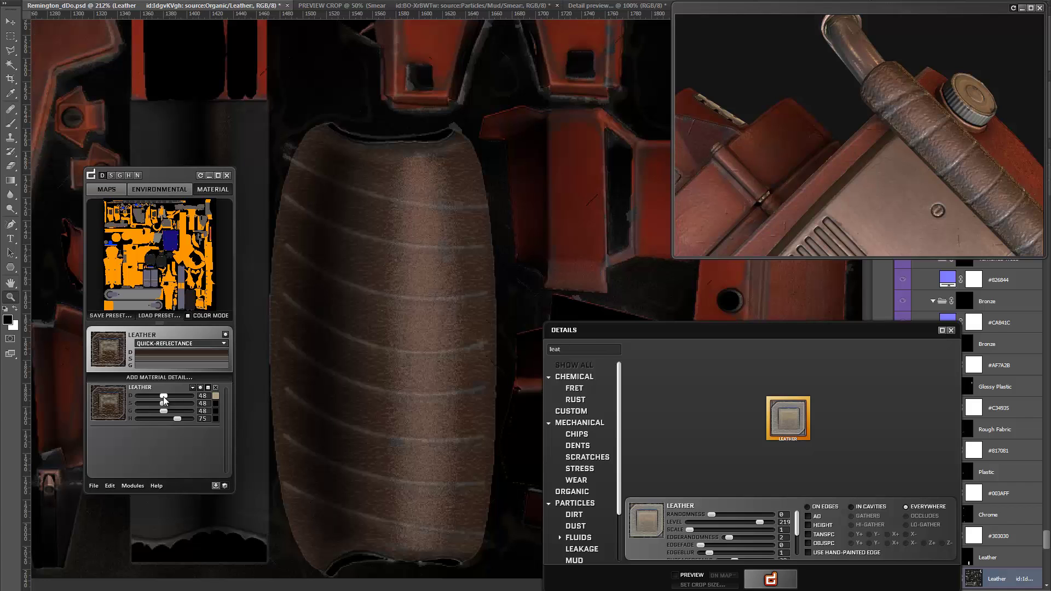
{"action": "left_click", "coordinate": [216, 396]}
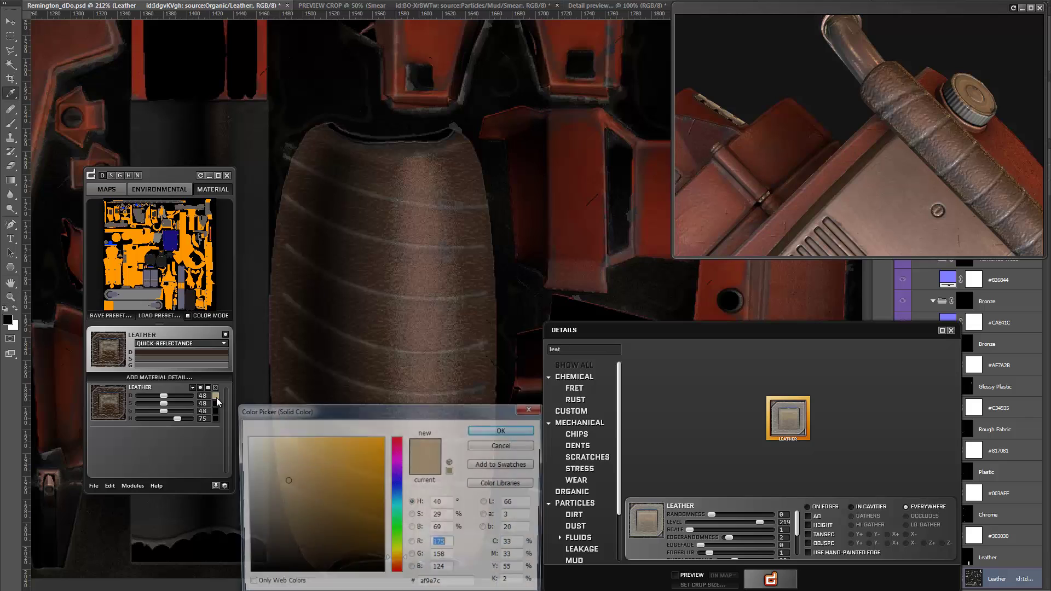
{"action": "mouse_move", "coordinate": [276, 541]}
{"action": "left_mouse_down"}
{"action": "mouse_move", "coordinate": [261, 563]}
{"action": "mouse_move", "coordinate": [324, 574]}
{"action": "mouse_move", "coordinate": [368, 541]}
{"action": "mouse_move", "coordinate": [381, 550]}
{"action": "mouse_move", "coordinate": [378, 513]}
{"action": "left_mouse_up"}
{"action": "left_click", "coordinate": [395, 567]}
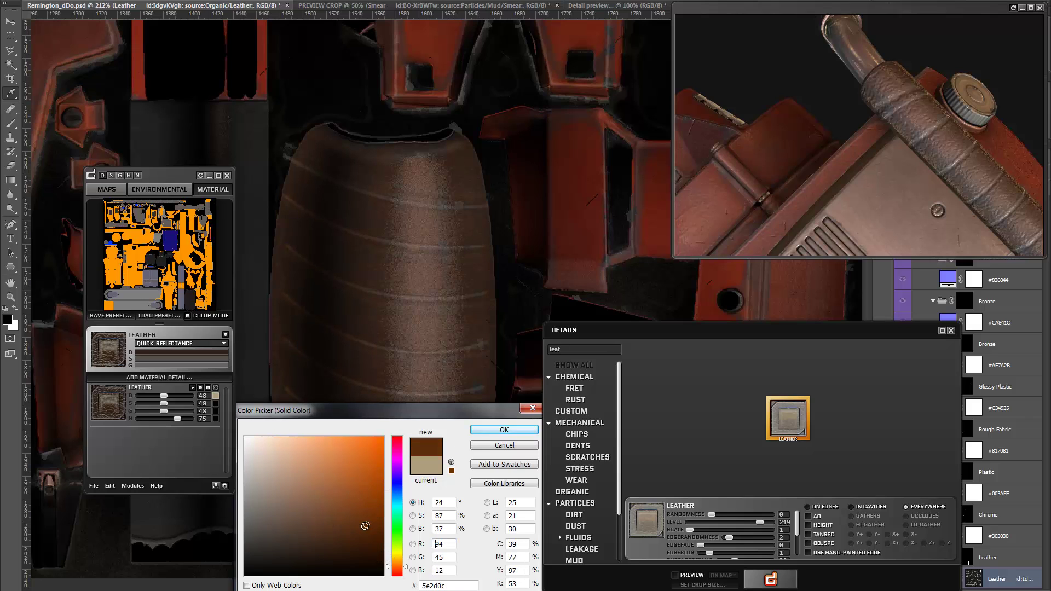
{"action": "left_click", "coordinate": [489, 431]}
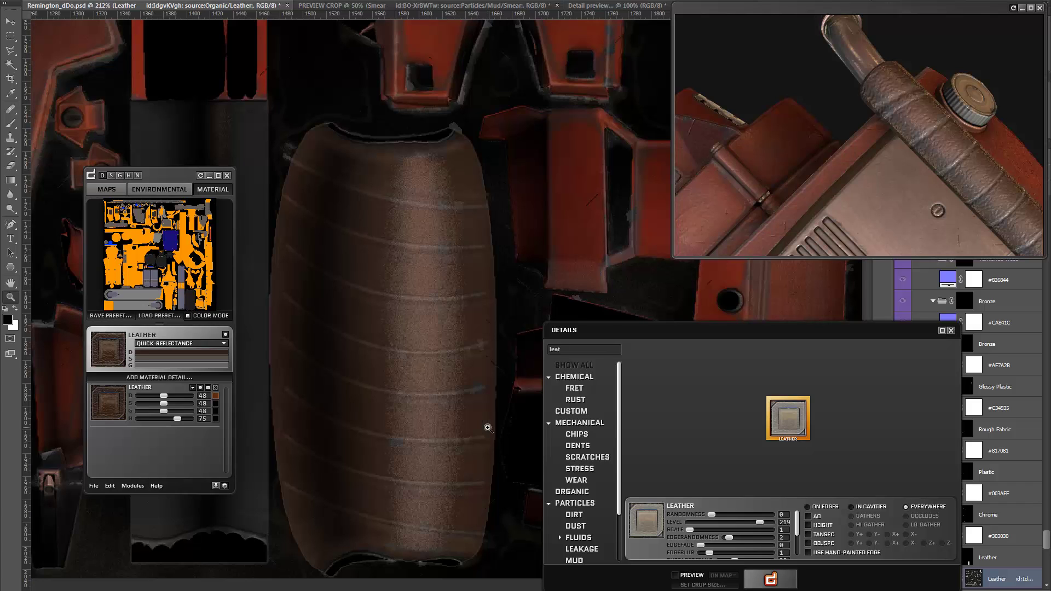
Step: Change the Leather material's gloss colour to a darker grey and set the Leather detail's height intensity to 41
{"action": "left_click", "coordinate": [206, 366]}
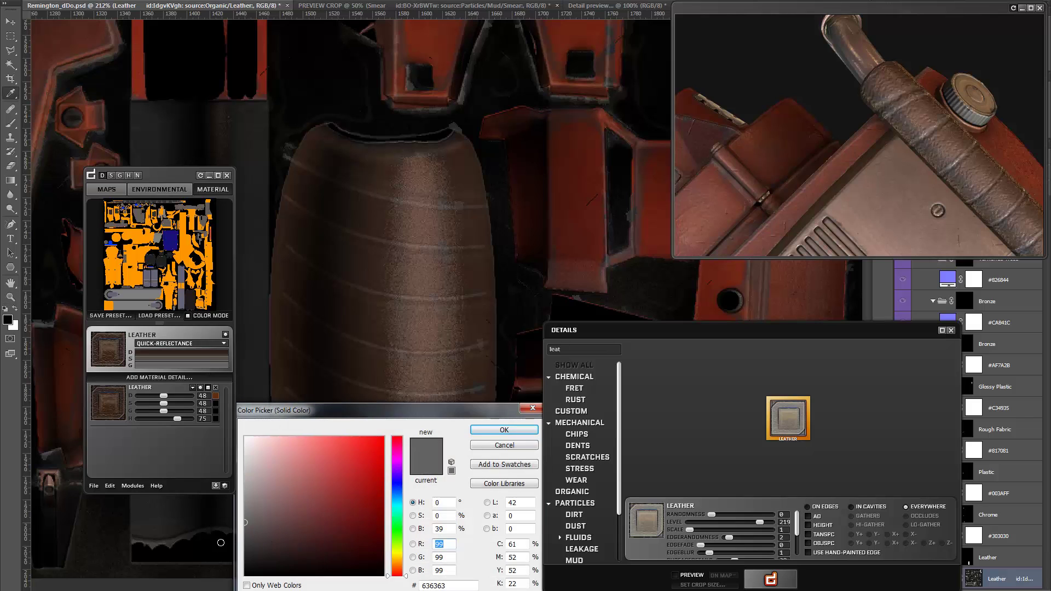
{"action": "left_click", "coordinate": [476, 430]}
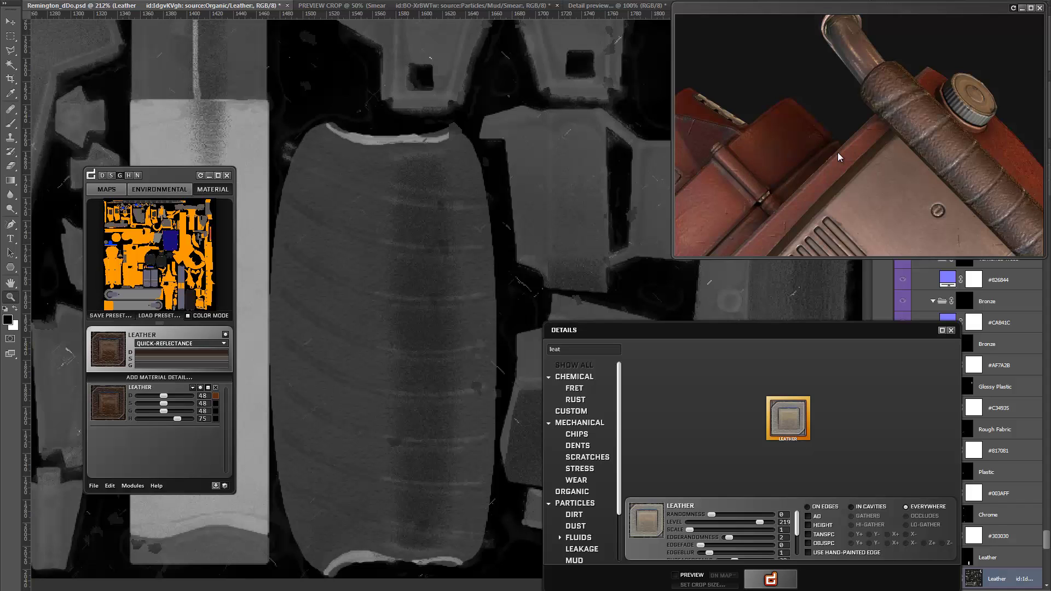
{"action": "left_click_drag", "start_coordinate": [838, 149], "coordinate": [718, 127]}
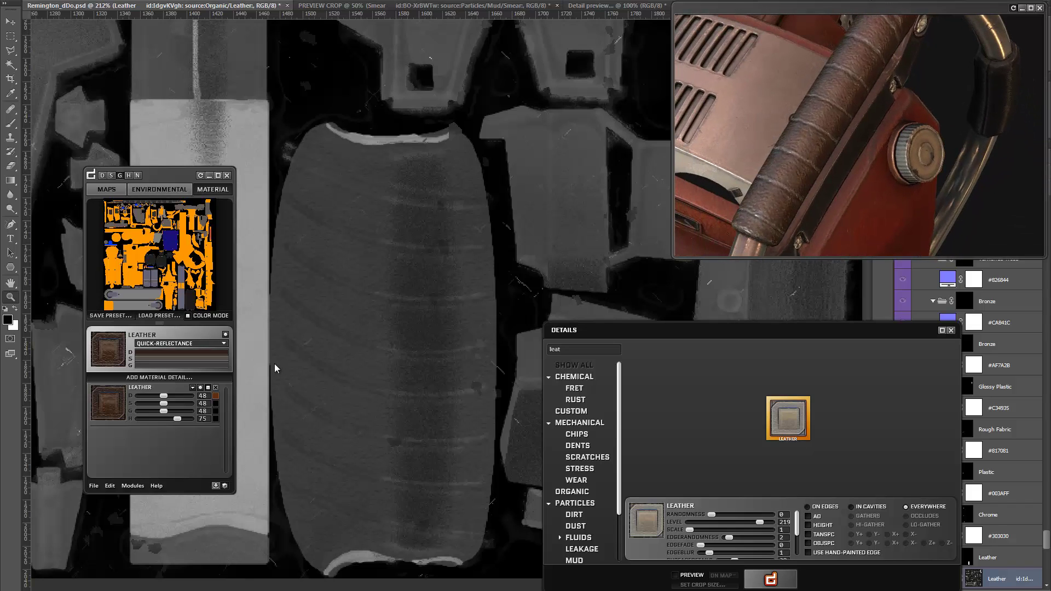
{"action": "left_click_drag", "start_coordinate": [170, 420], "coordinate": [164, 420]}
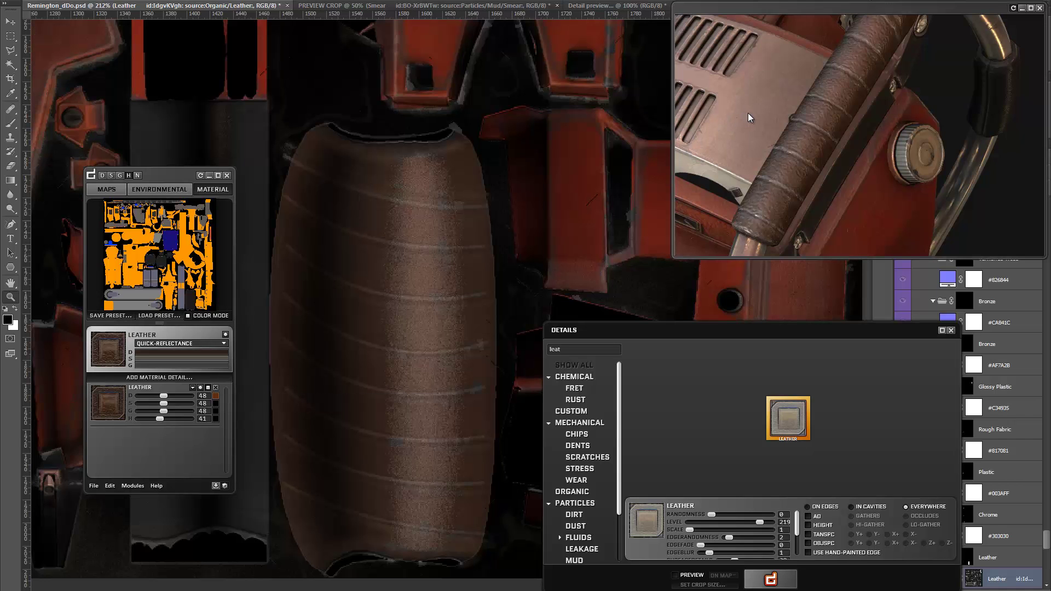
{"action": "left_click_drag", "start_coordinate": [747, 113], "coordinate": [844, 110]}
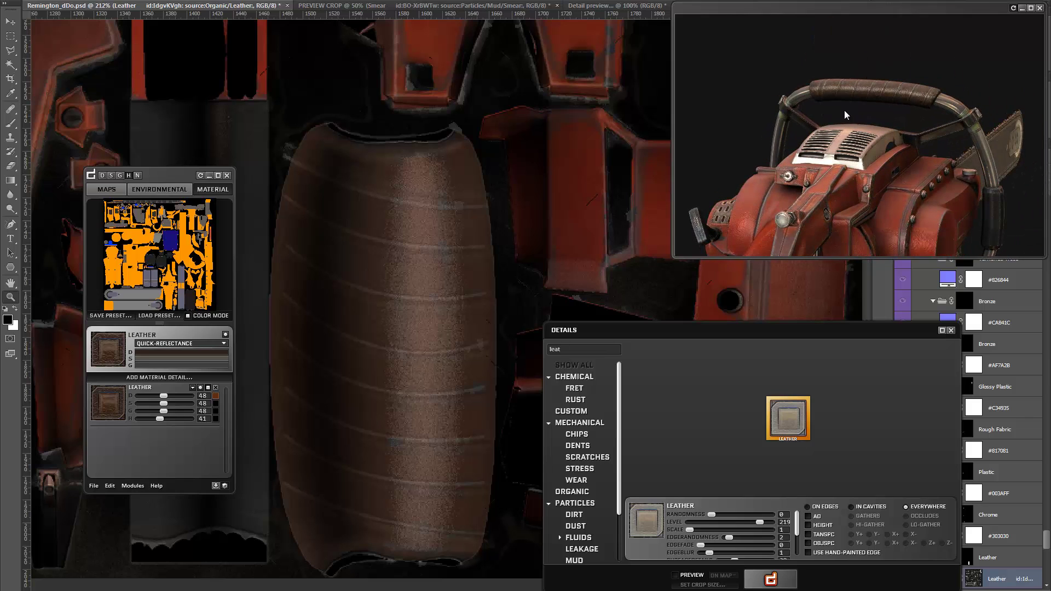
Step: Set the Leather material's specular colour to dark grey #454442 and its diffuse colour to a less saturated dark brown
{"action": "left_click", "coordinate": [144, 360]}
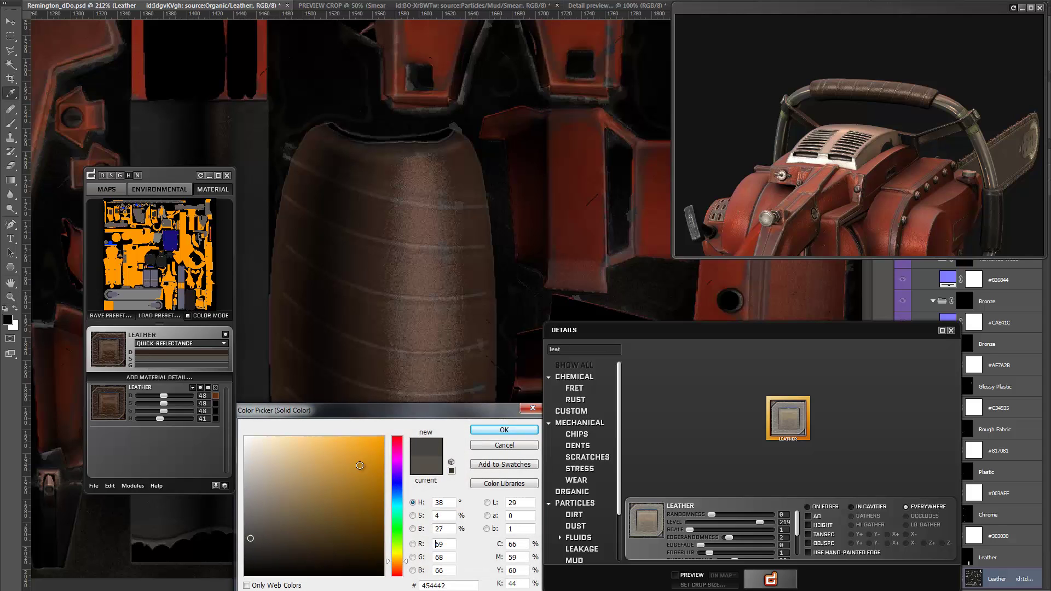
{"action": "left_click", "coordinate": [503, 430]}
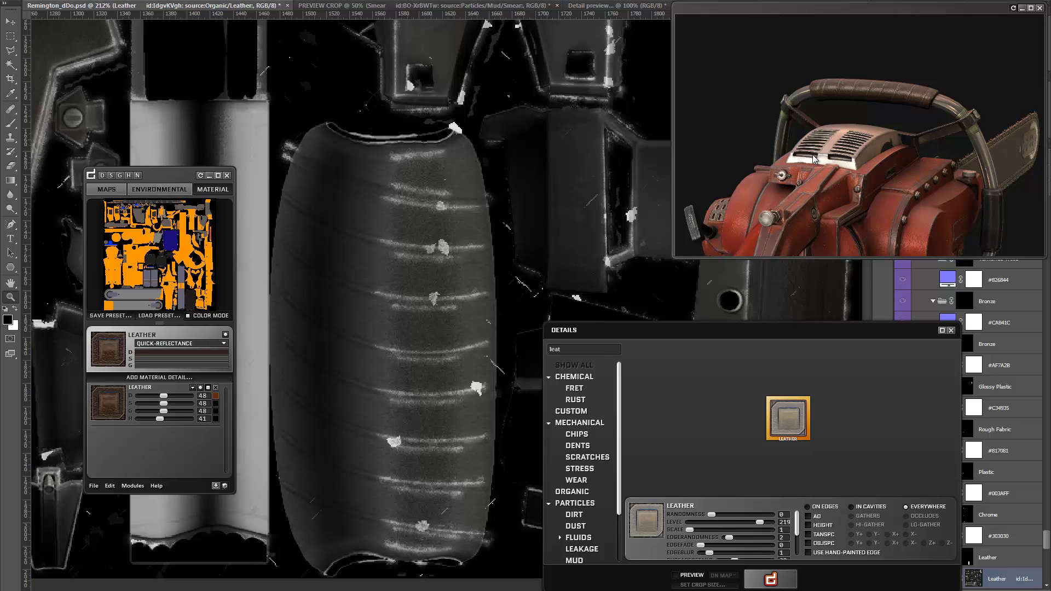
{"action": "left_click_drag", "start_coordinate": [813, 160], "coordinate": [841, 169]}
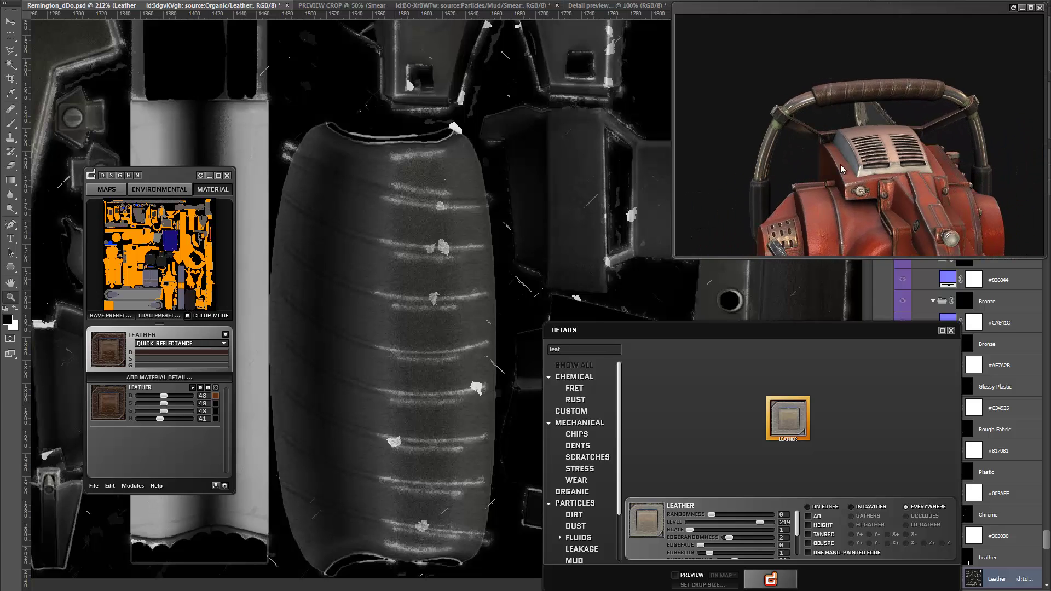
{"action": "left_click", "coordinate": [180, 353]}
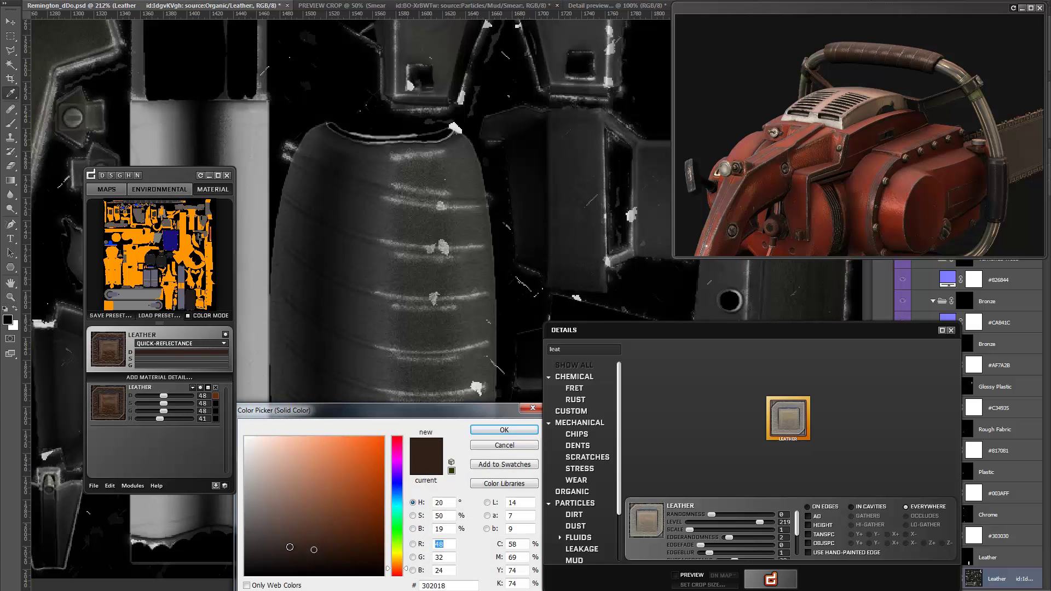
{"action": "left_click", "coordinate": [504, 430]}
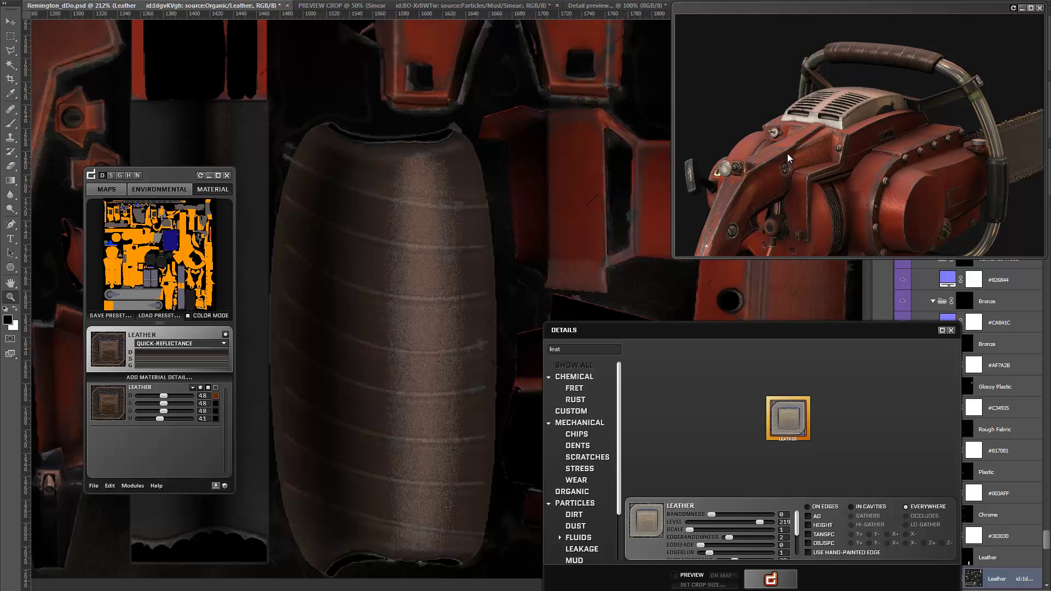
Step: Pick the Plate material of the chainsaw bar, clear the detail search and choose the Acid Large detail
{"action": "left_click_drag", "start_coordinate": [832, 139], "coordinate": [925, 136]}
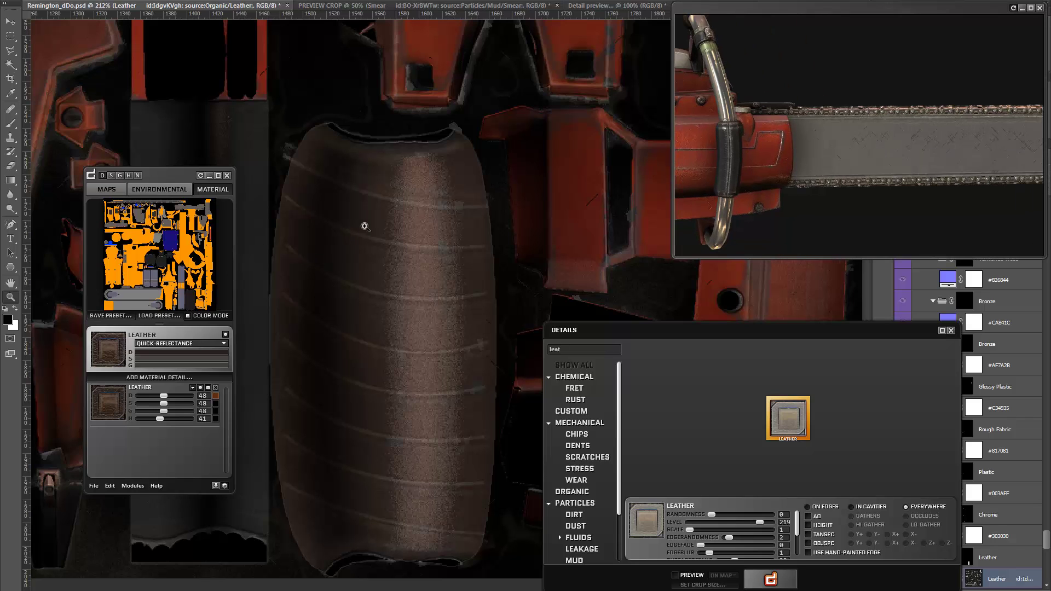
{"action": "left_click", "coordinate": [374, 268], "text": "alt"}
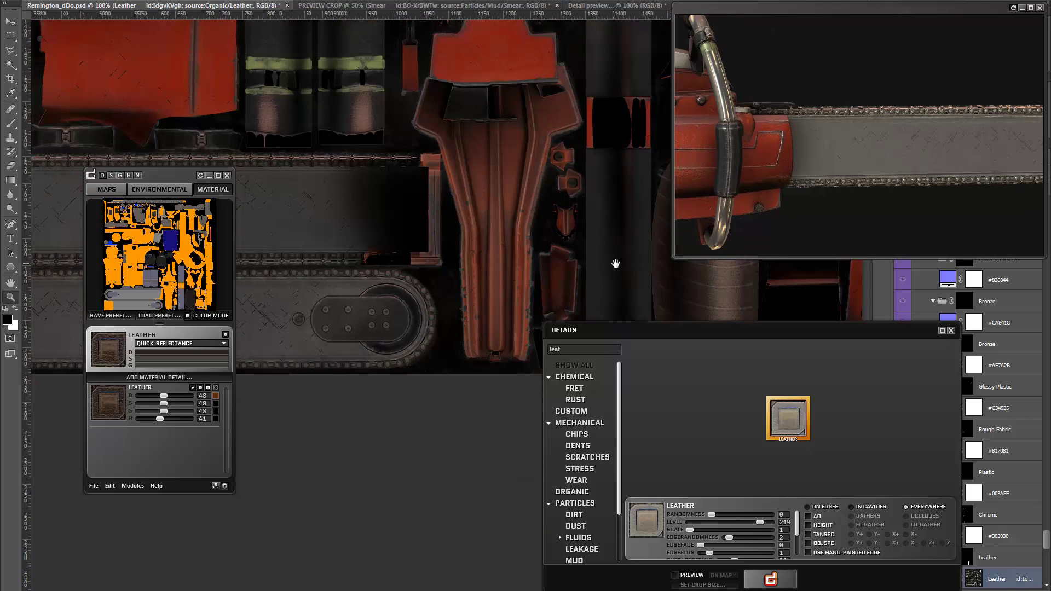
{"action": "scroll", "coordinate": [374, 268], "scroll_direction": "left", "scroll_amount": 5, "text": "ctrl"}
{"action": "left_click", "coordinate": [128, 304]}
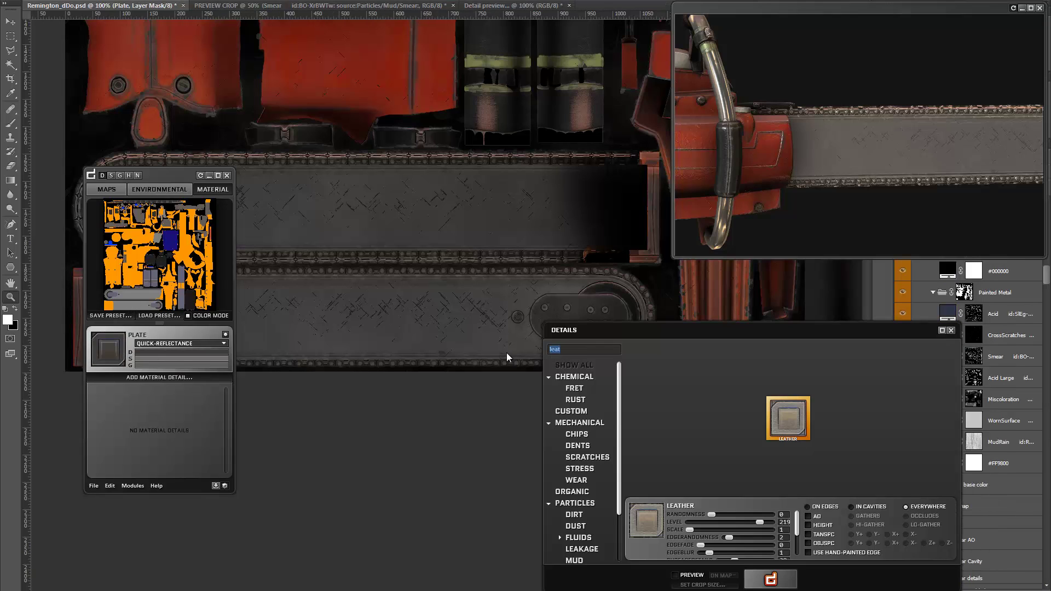
{"action": "key", "text": "BackSpace"}
{"action": "left_click", "coordinate": [713, 363]}
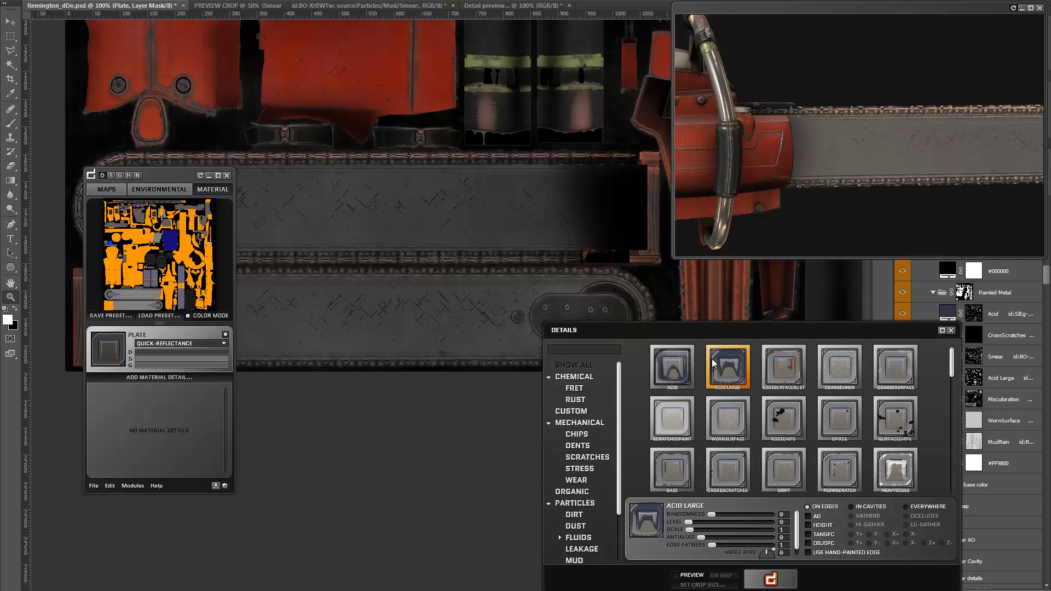
Step: Turn on the detail preview and crop its area to the two chainsaw bar pieces at the bottom of the texture
{"action": "left_click", "coordinate": [675, 575]}
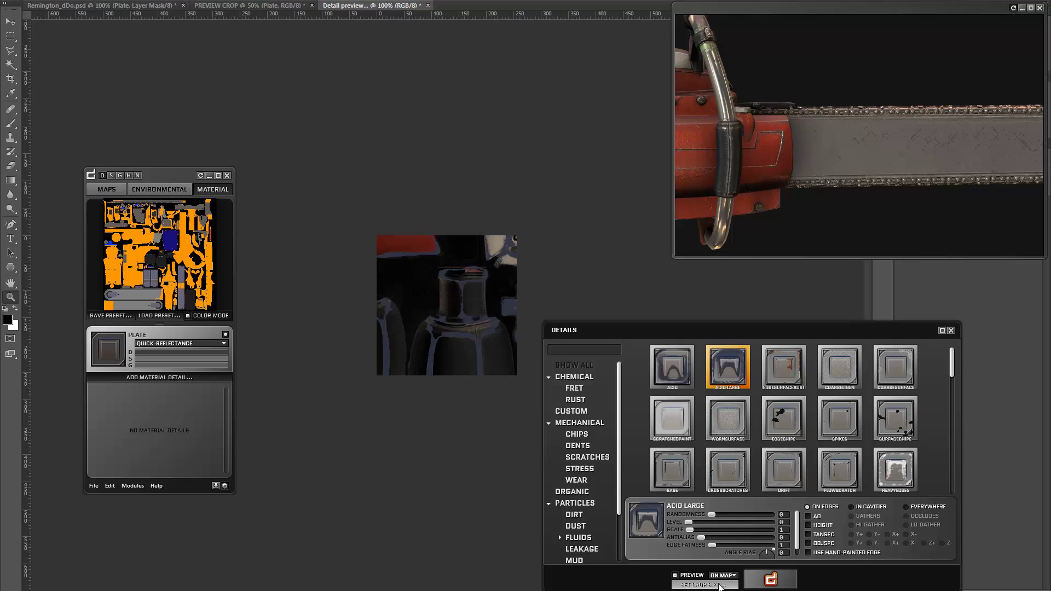
{"action": "left_click", "coordinate": [719, 585]}
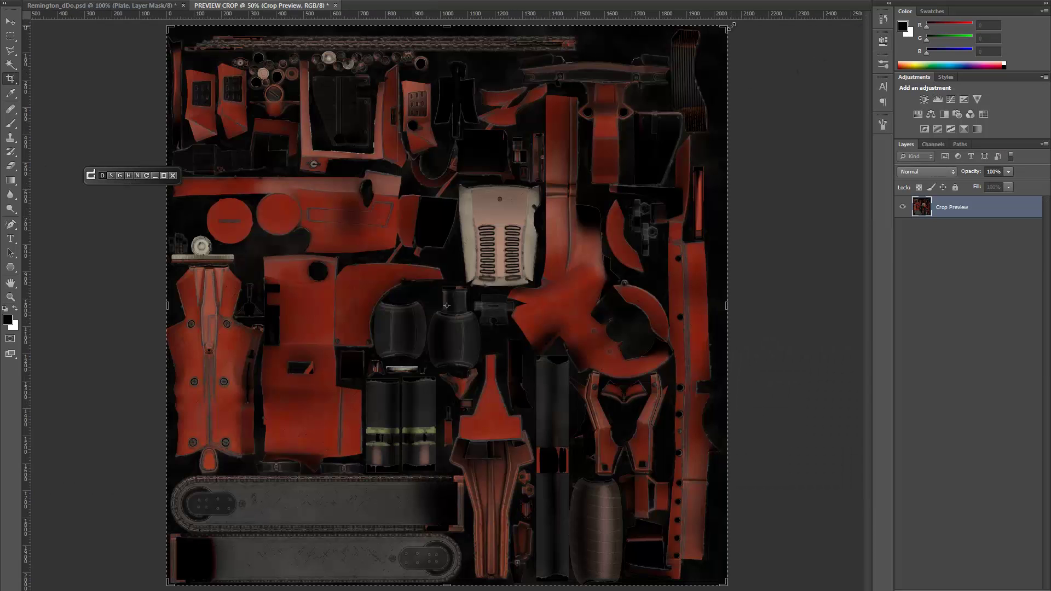
{"action": "left_click_drag", "start_coordinate": [731, 26], "coordinate": [492, 246]}
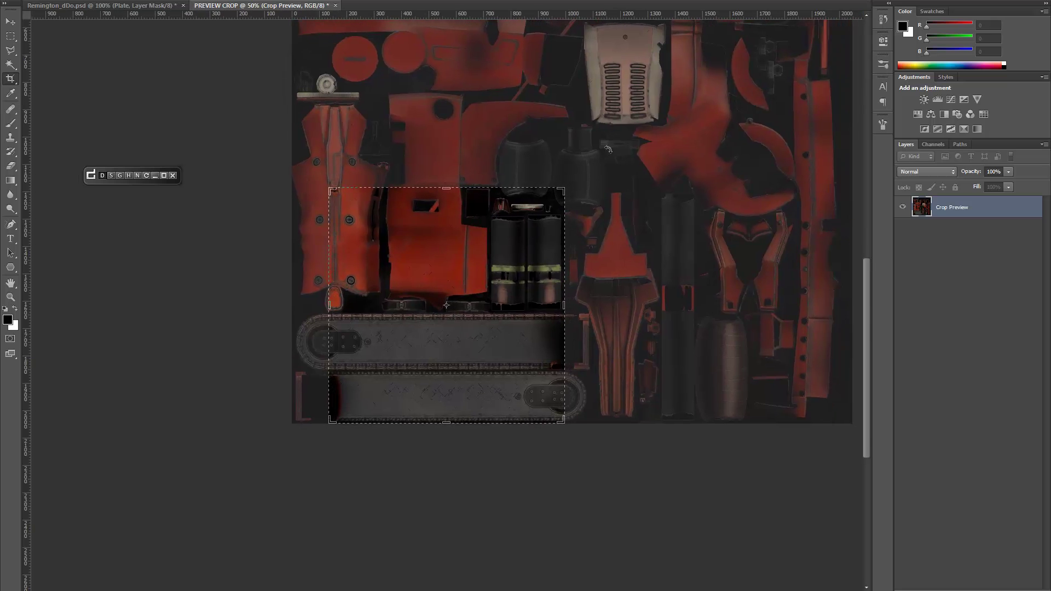
{"action": "left_click_drag", "start_coordinate": [564, 189], "coordinate": [602, 241]}
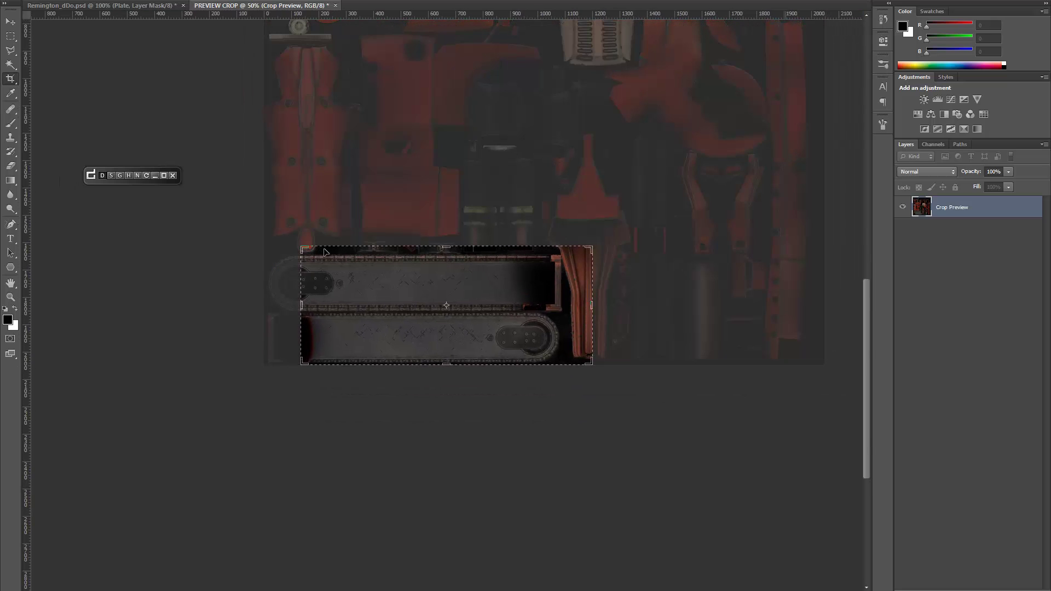
{"action": "left_click_drag", "start_coordinate": [300, 305], "coordinate": [262, 305]}
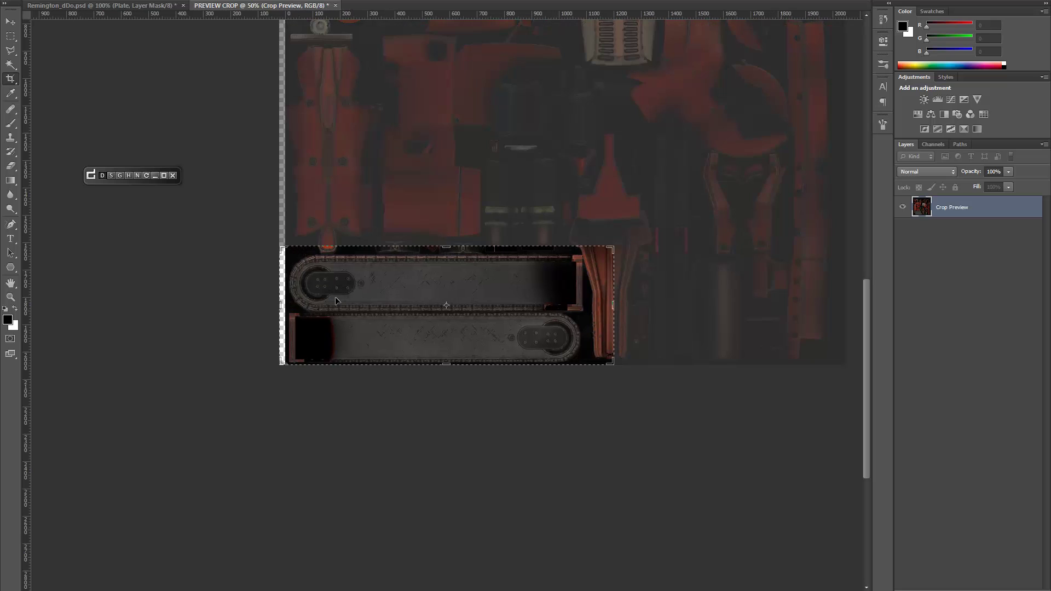
{"action": "key", "text": "Return"}
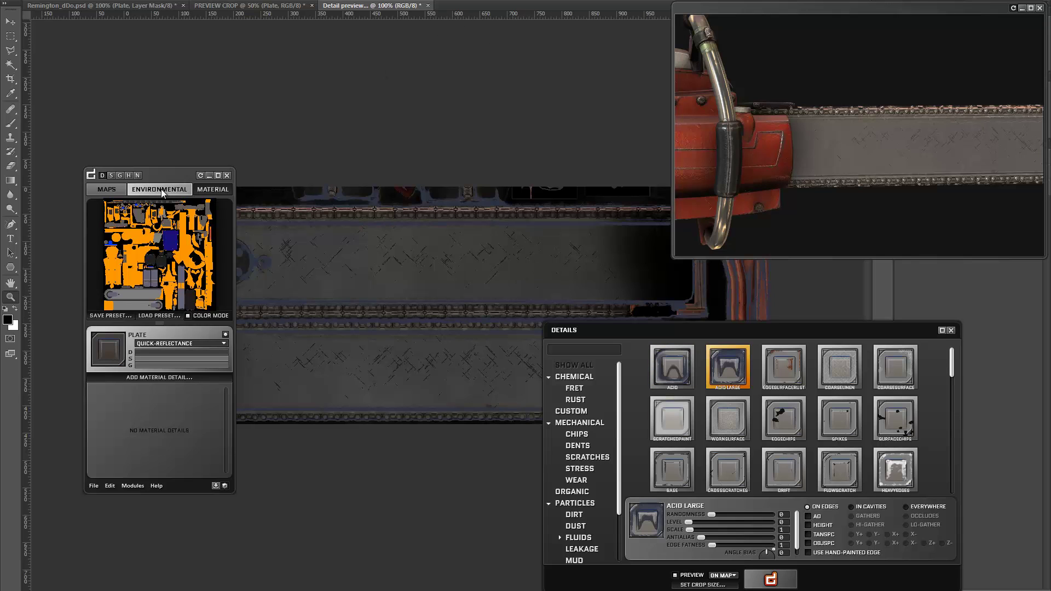
Step: Set the Acid Large detail's scale to 3 and check its pattern on the previewed chainsaw bar
{"action": "left_click_drag", "start_coordinate": [164, 175], "coordinate": [149, 180]}
{"action": "left_click", "coordinate": [399, 270]}
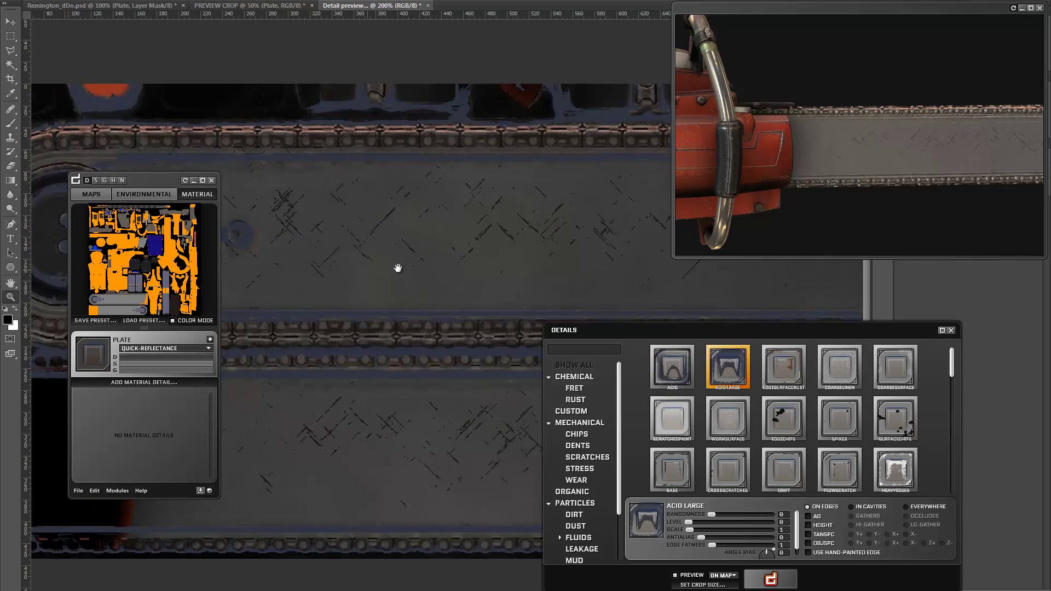
{"action": "left_click_drag", "start_coordinate": [399, 270], "coordinate": [584, 249]}
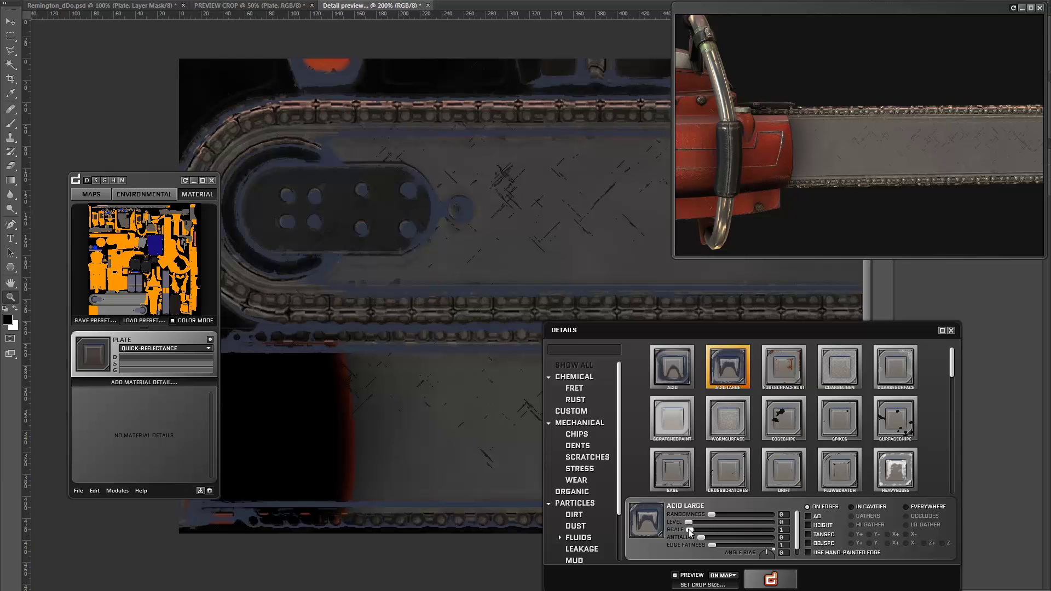
{"action": "left_click_drag", "start_coordinate": [690, 532], "coordinate": [711, 534]}
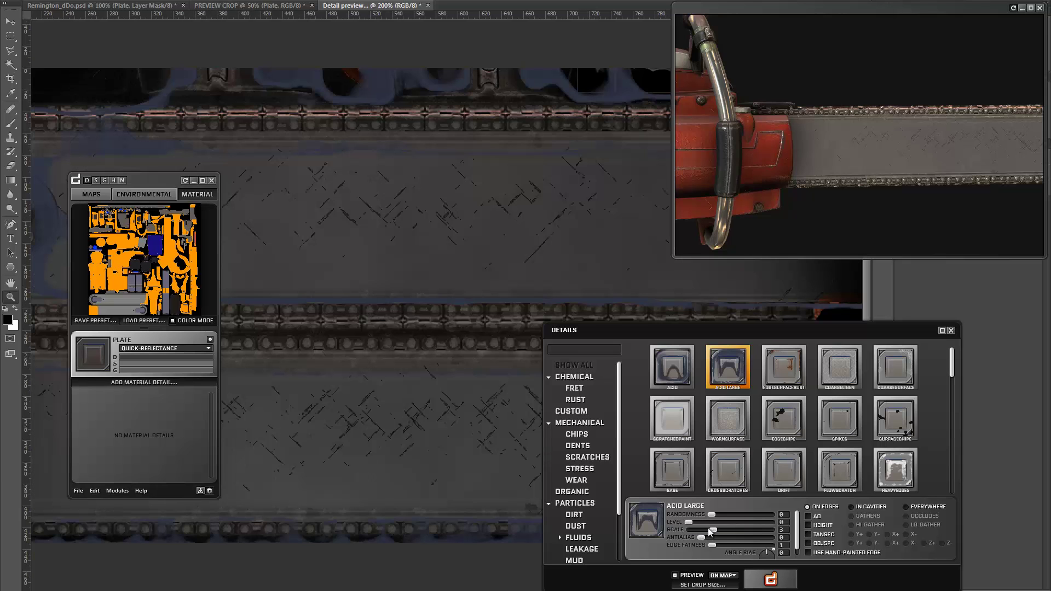
{"action": "left_click", "coordinate": [449, 242], "text": "alt"}
{"action": "left_click", "coordinate": [449, 242], "text": "alt"}
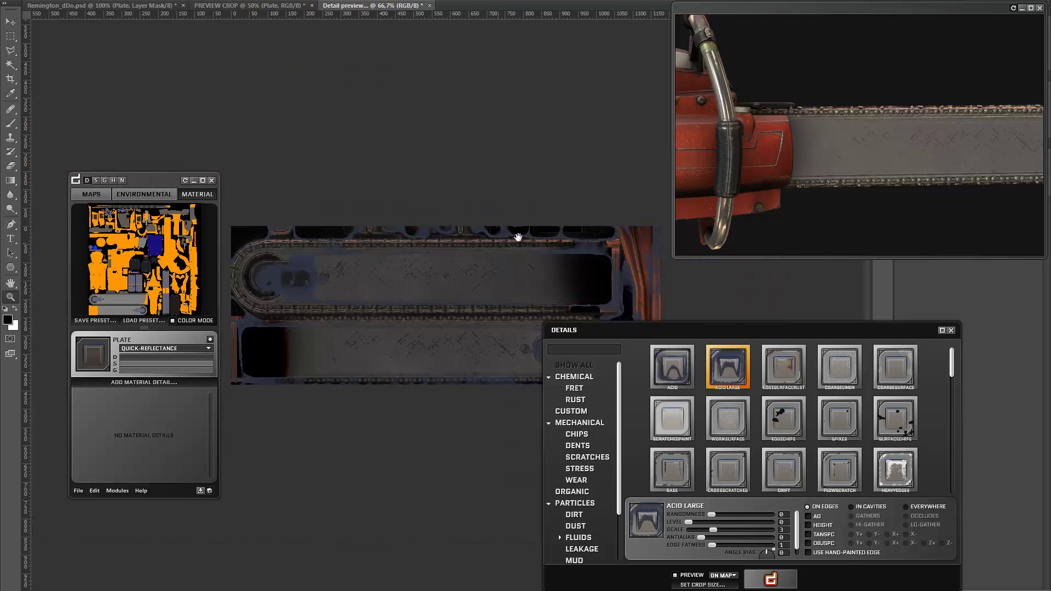
Step: Add the Acid Large detail to the Plate material and change its diffuse colour to a very dark brown
{"action": "left_click_drag", "start_coordinate": [723, 321], "coordinate": [726, 295]}
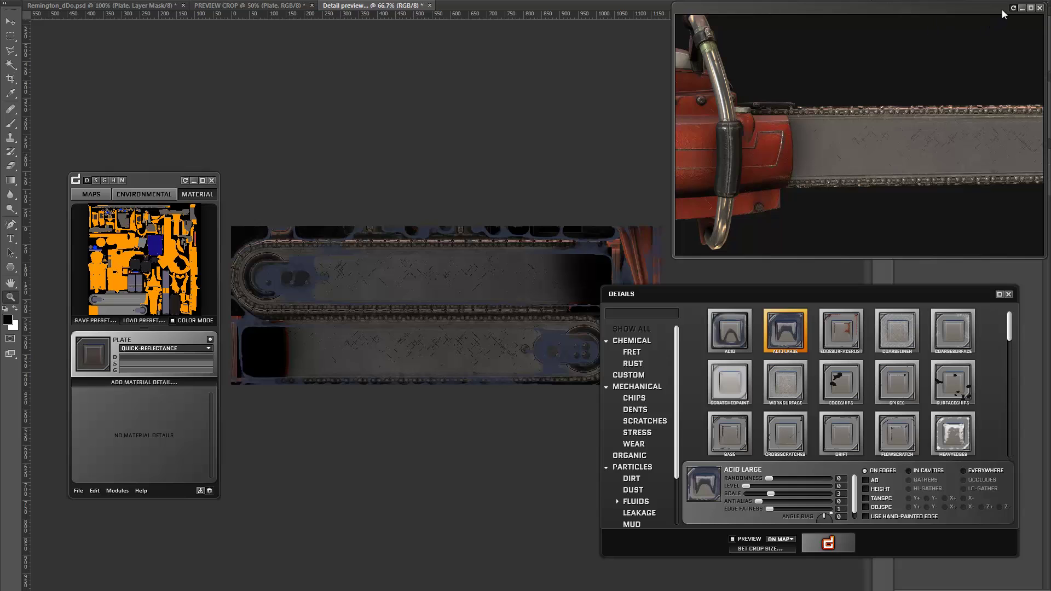
{"action": "left_click", "coordinate": [828, 543]}
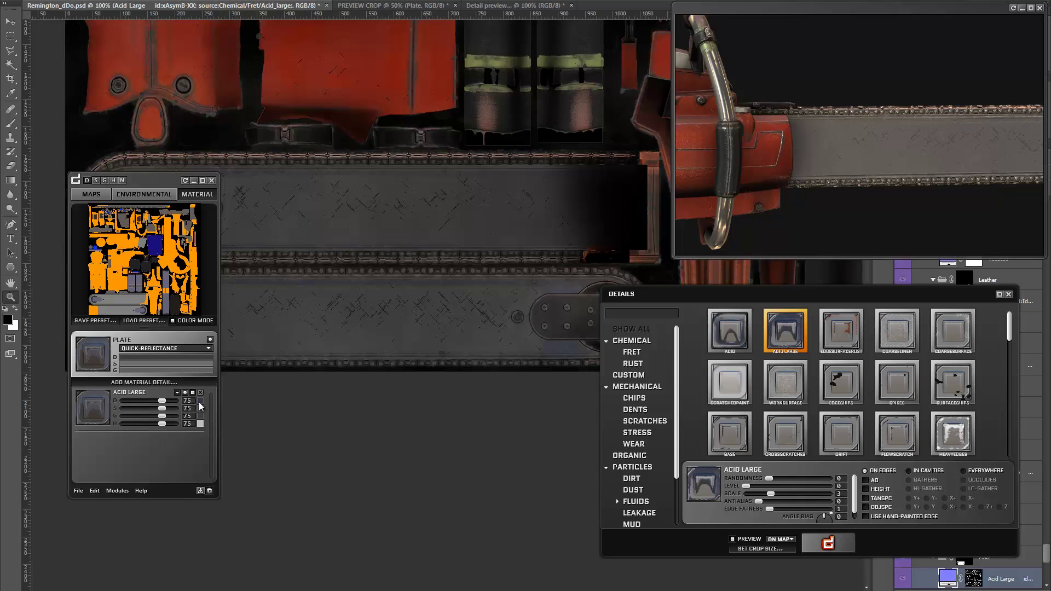
{"action": "left_click", "coordinate": [201, 404]}
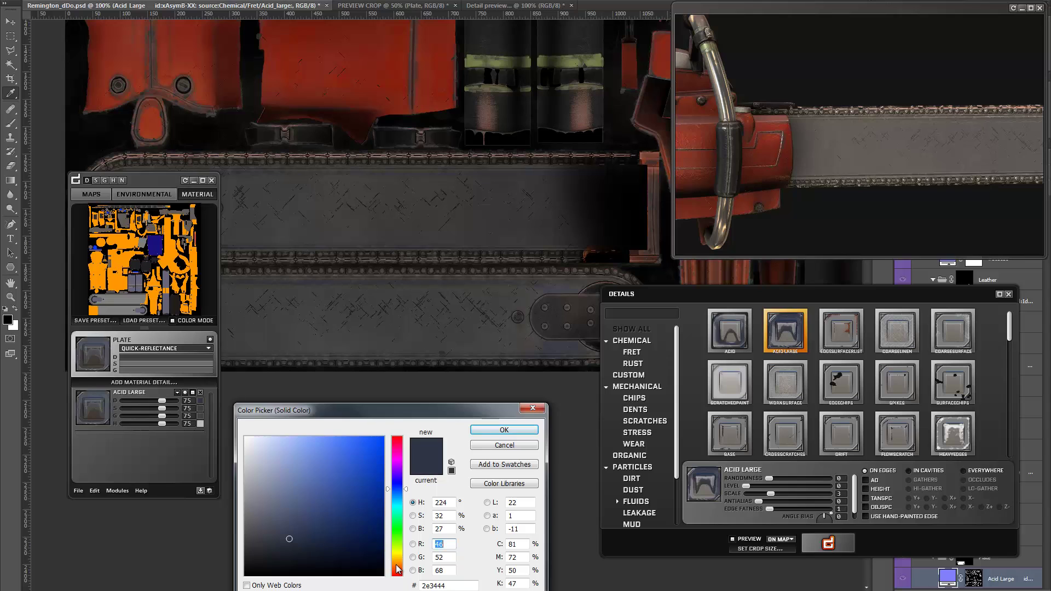
{"action": "left_click", "coordinate": [397, 565]}
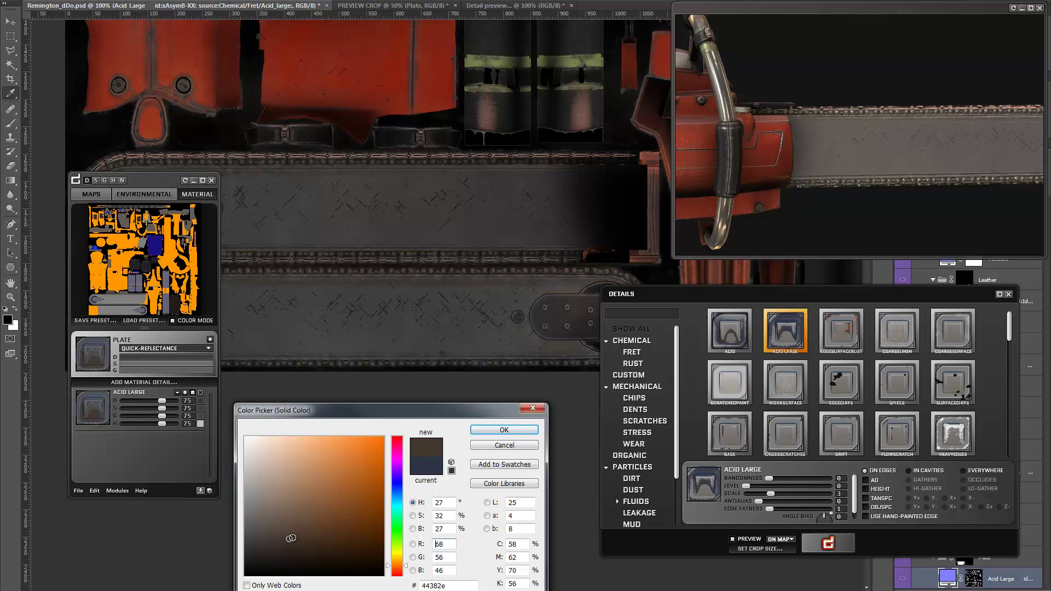
{"action": "mouse_move", "coordinate": [293, 540]}
{"action": "left_mouse_down"}
{"action": "mouse_move", "coordinate": [269, 551]}
{"action": "mouse_move", "coordinate": [287, 558]}
{"action": "left_mouse_up"}
{"action": "left_click", "coordinate": [496, 429]}
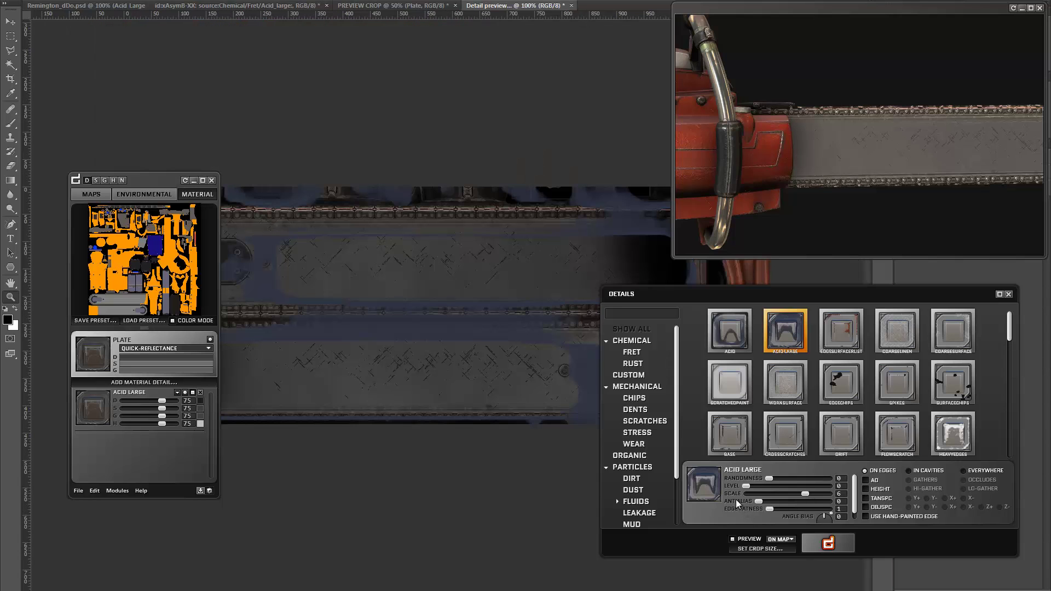
Step: Add a second Acid Large detail at scale 6 to the Plate material and set its diffuse colour to dark brown #3b3631
{"action": "left_click", "coordinate": [828, 542]}
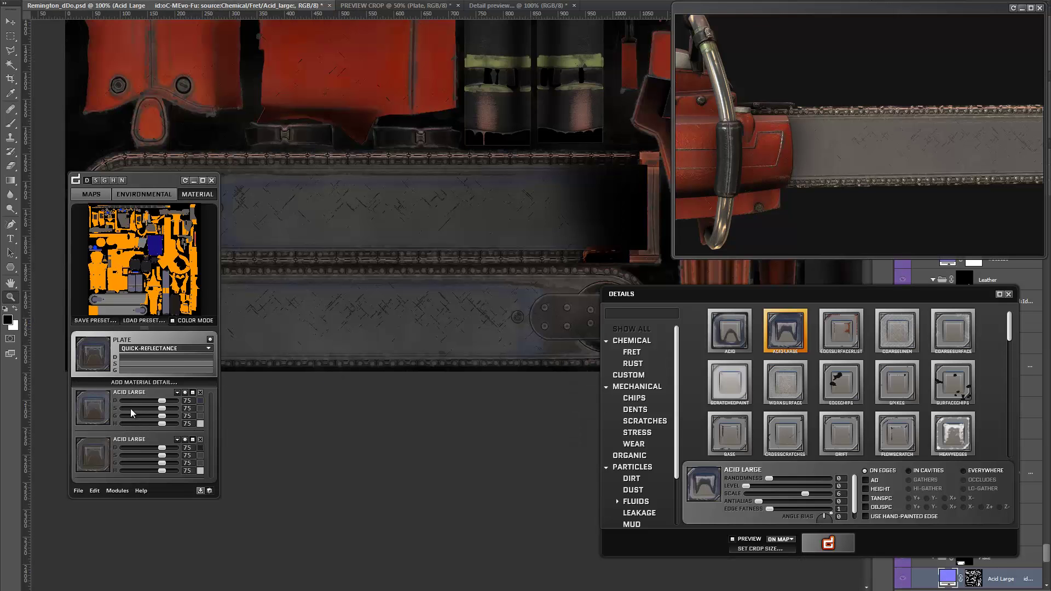
{"action": "left_click", "coordinate": [199, 400]}
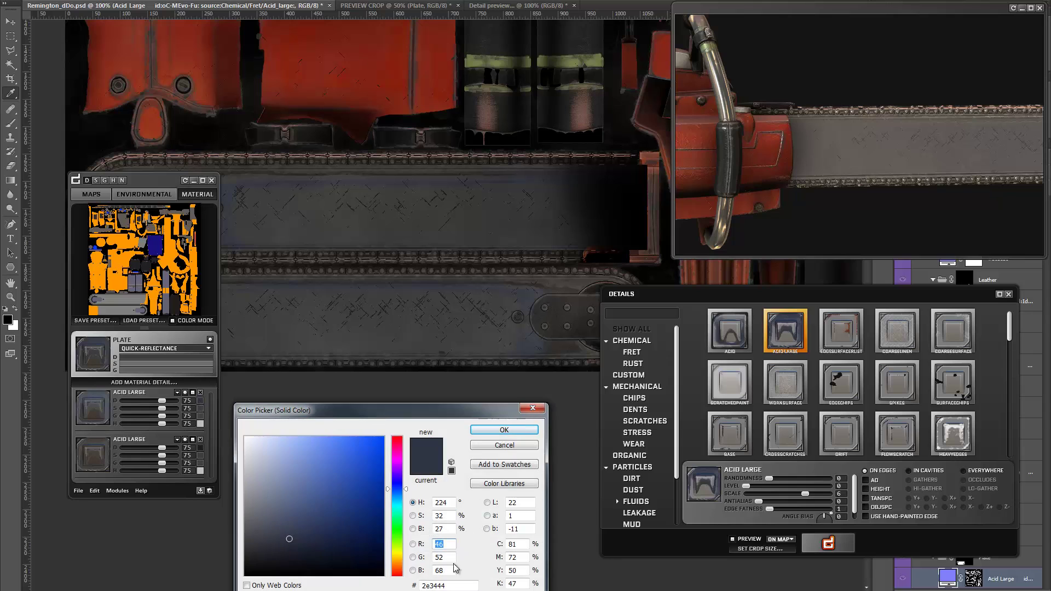
{"action": "mouse_move", "coordinate": [310, 516]}
{"action": "left_mouse_down"}
{"action": "mouse_move", "coordinate": [274, 511]}
{"action": "mouse_move", "coordinate": [308, 528]}
{"action": "mouse_move", "coordinate": [268, 544]}
{"action": "left_mouse_up"}
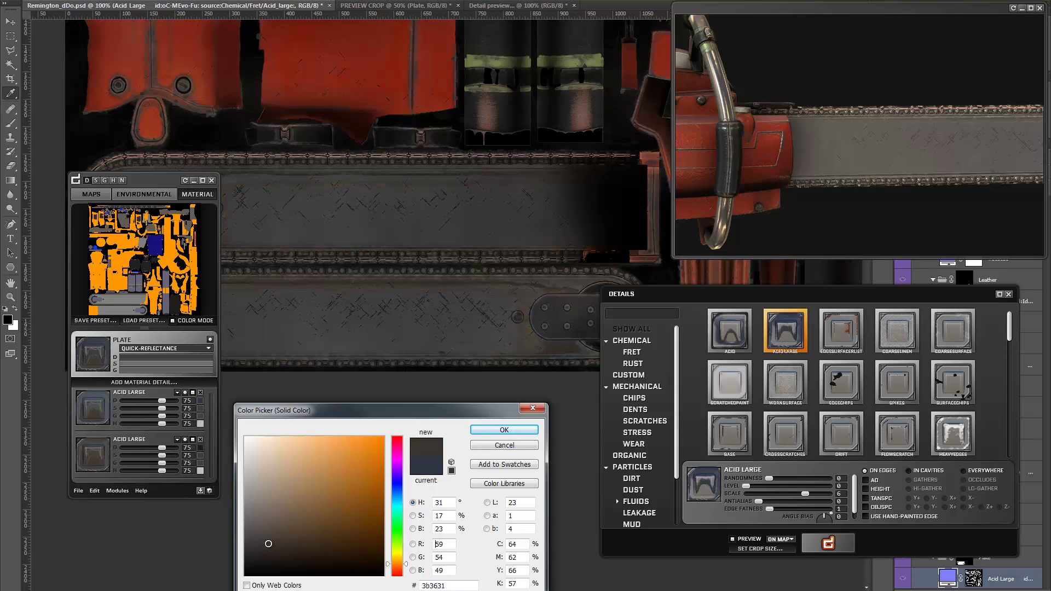
{"action": "left_click", "coordinate": [503, 430]}
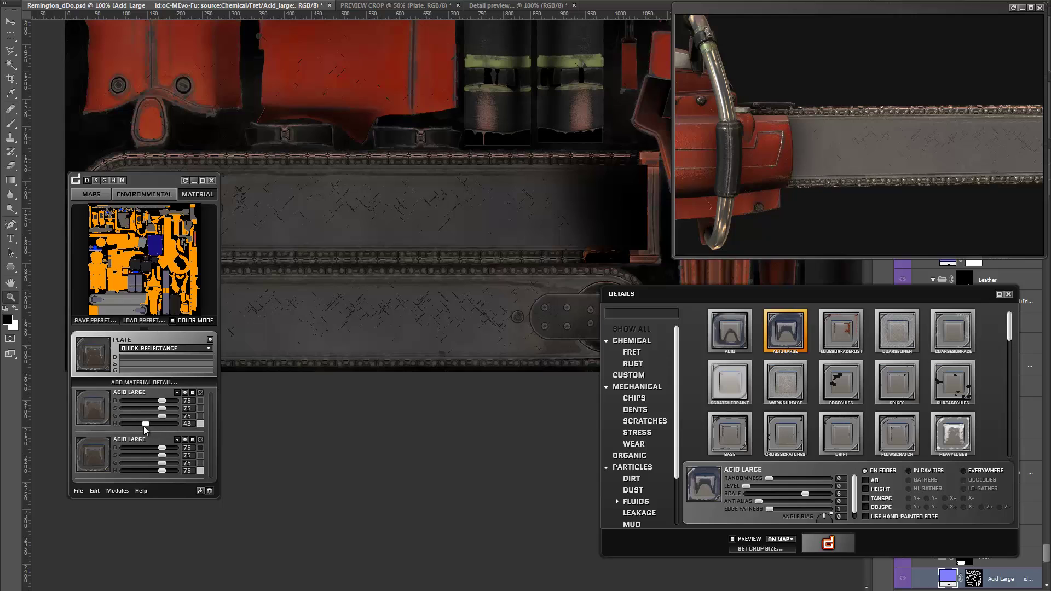
Step: Lower the fourth intensity value of the upper Acid Large detail to 23 and of the lower one to 21
{"action": "left_click_drag", "start_coordinate": [144, 426], "coordinate": [141, 426]}
{"action": "left_click_drag", "start_coordinate": [146, 472], "coordinate": [144, 472]}
{"action": "left_click_drag", "start_coordinate": [957, 171], "coordinate": [799, 137]}
{"action": "left_click_drag", "start_coordinate": [140, 424], "coordinate": [134, 424]}
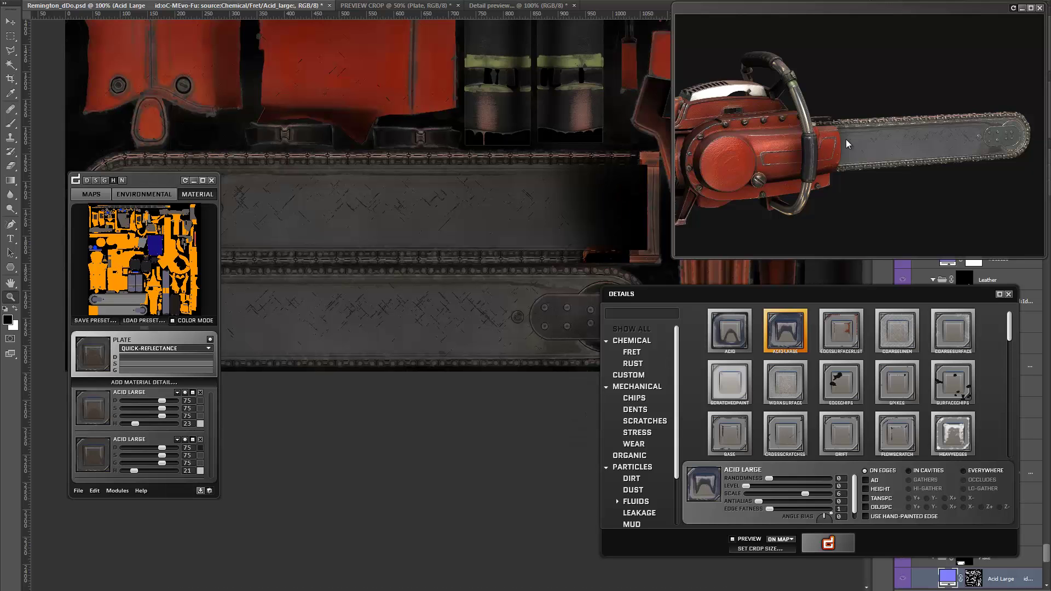
Step: Pick the Glossy Plastic material of the thin cable on the 3D model and set its diffuse colour to blue #3553c3
{"action": "left_click_drag", "start_coordinate": [845, 139], "coordinate": [728, 137]}
{"action": "scroll", "coordinate": [772, 147], "scroll_direction": "up", "scroll_amount": 5}
{"action": "scroll", "coordinate": [752, 157], "scroll_direction": "down", "scroll_amount": 4}
{"action": "scroll", "coordinate": [797, 142], "scroll_direction": "up", "scroll_amount": 5}
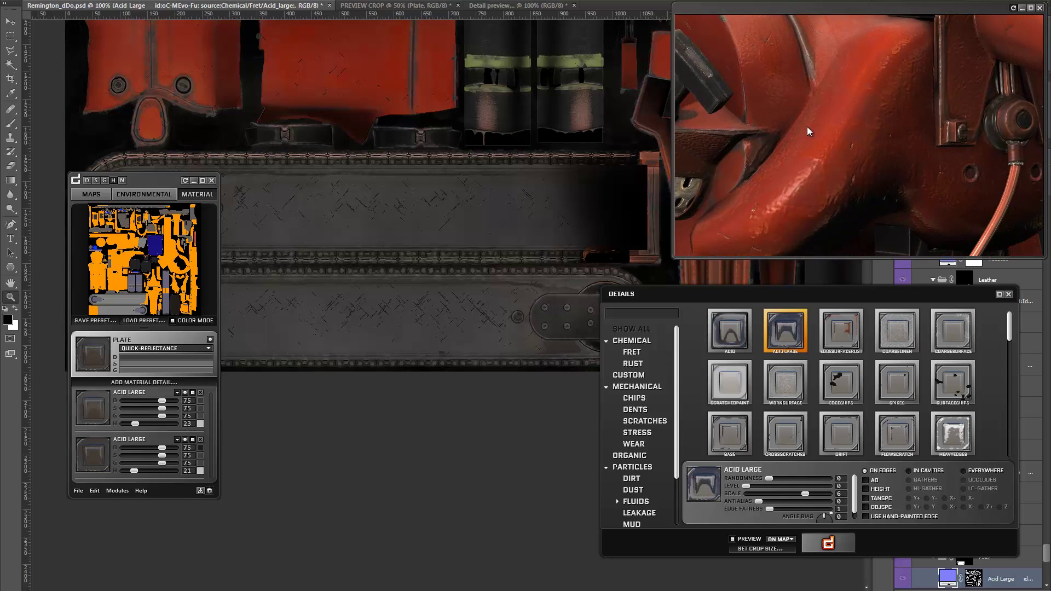
{"action": "scroll", "coordinate": [806, 127], "scroll_direction": "down", "scroll_amount": 5}
{"action": "left_click_drag", "start_coordinate": [799, 127], "coordinate": [903, 115]}
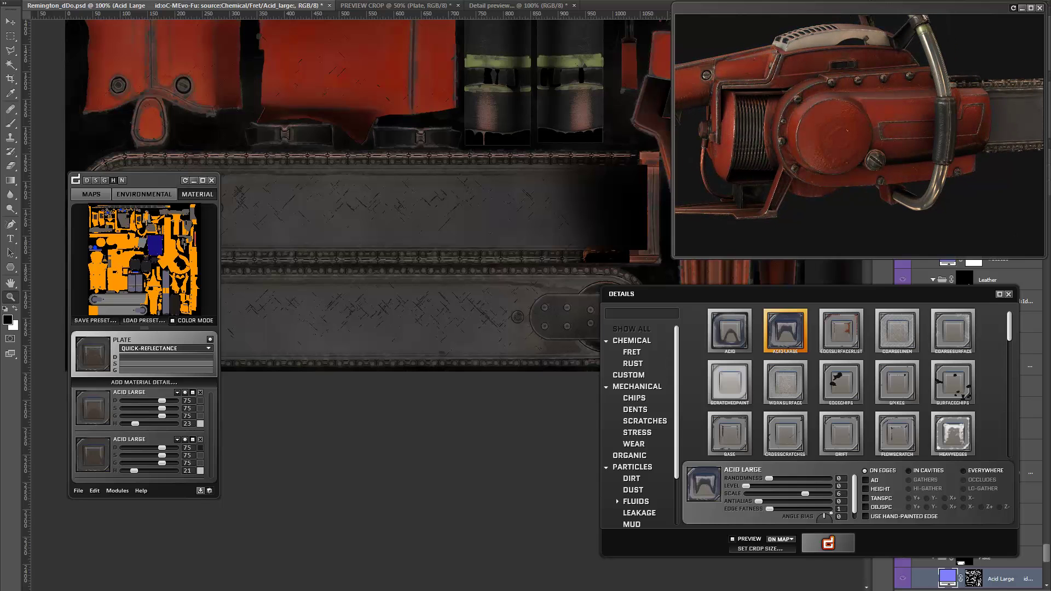
{"action": "left_click_drag", "start_coordinate": [843, 157], "coordinate": [709, 187]}
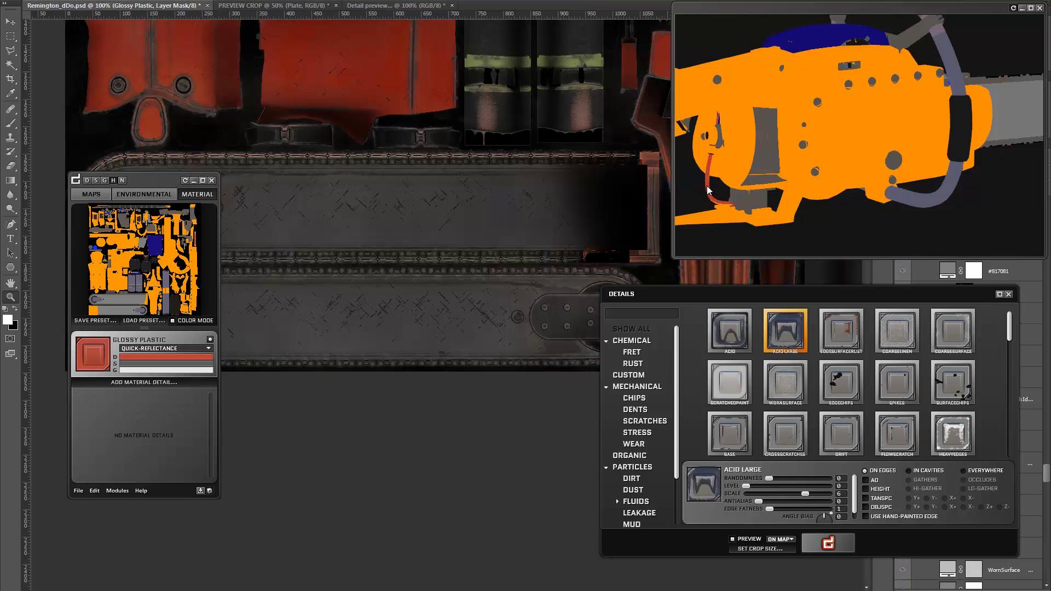
{"action": "left_click", "coordinate": [159, 357]}
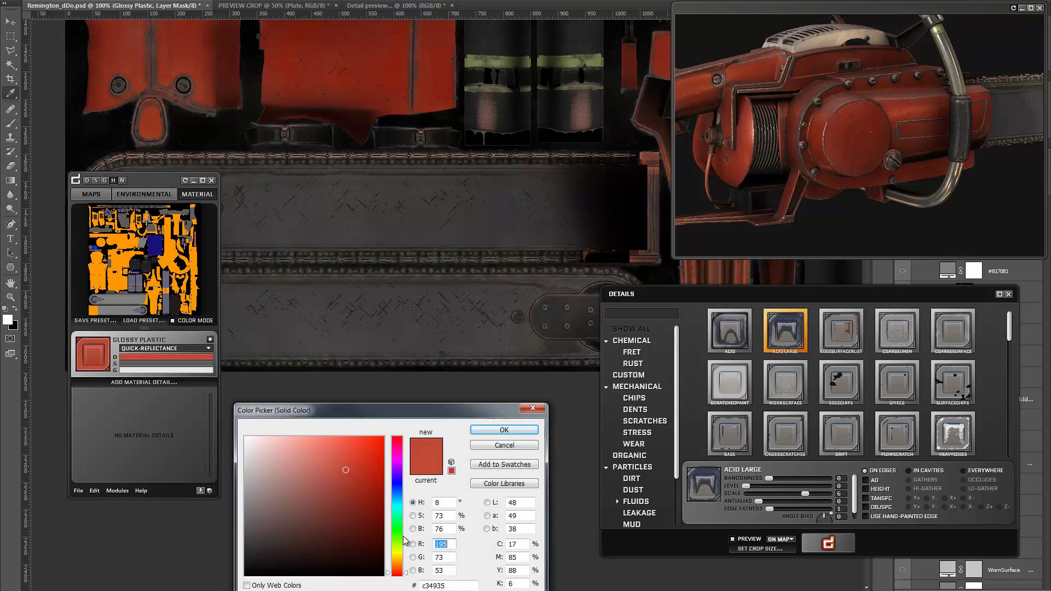
{"action": "left_click", "coordinate": [396, 489]}
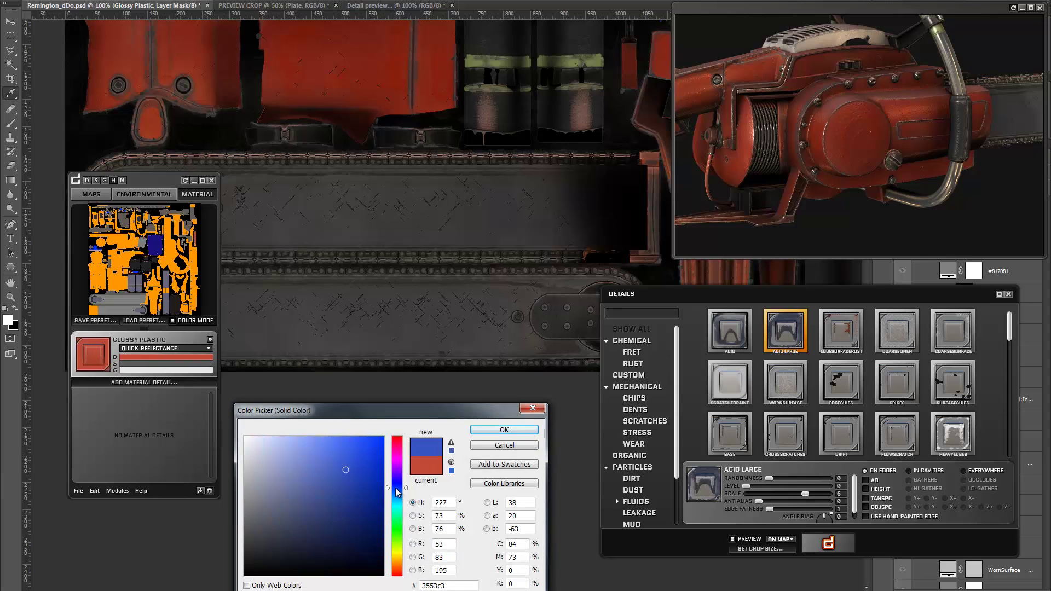
{"action": "scroll", "coordinate": [458, 167], "scroll_direction": "down", "scroll_amount": 2, "text": "alt"}
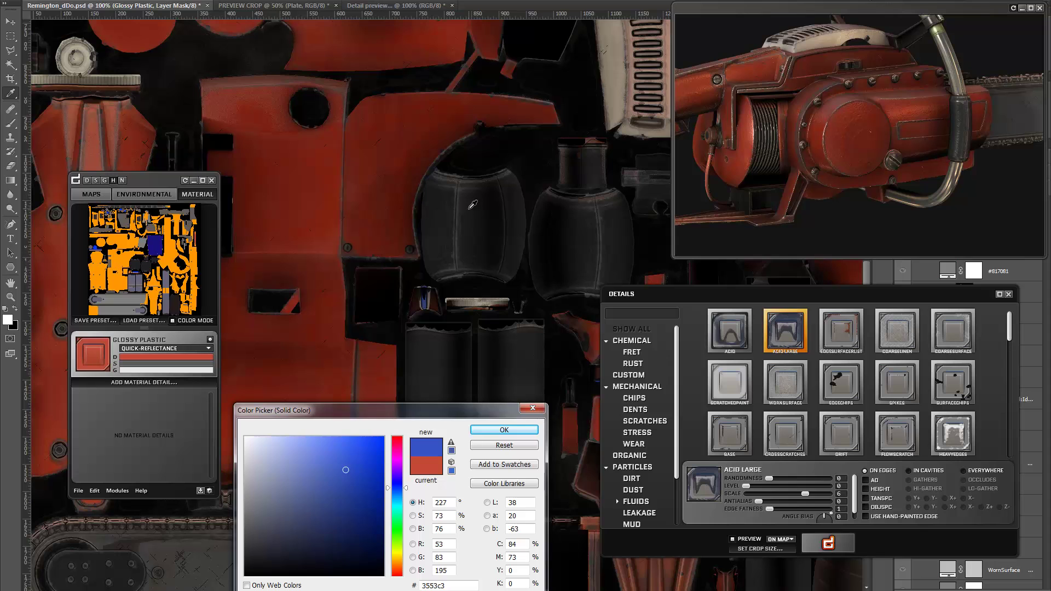
{"action": "scroll", "coordinate": [492, 281], "scroll_direction": "up", "scroll_amount": 2, "text": "alt"}
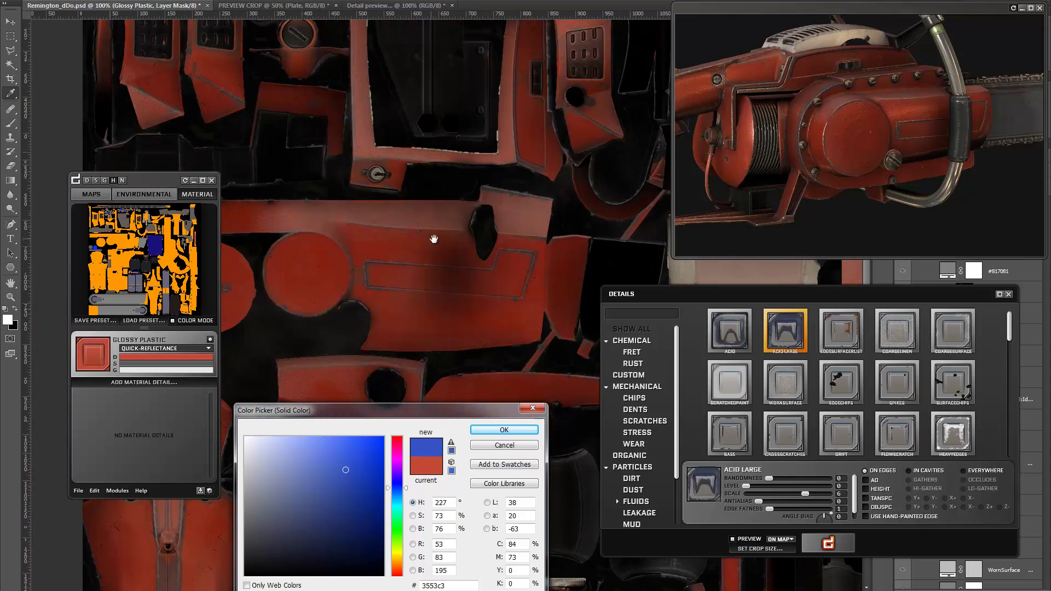
{"action": "left_click", "coordinate": [502, 430]}
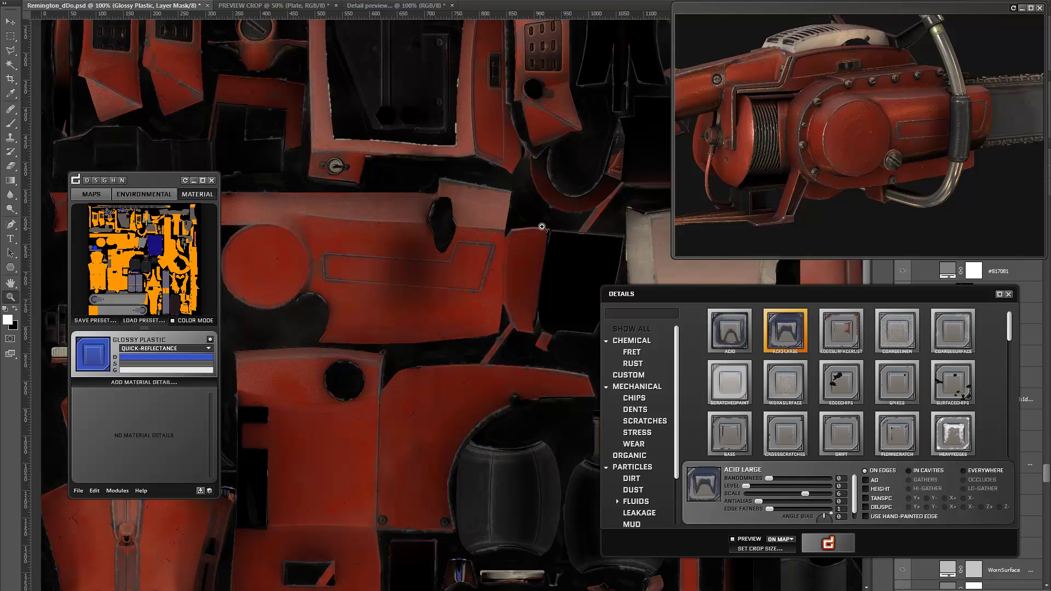
Step: Darken the Glossy Plastic cable's diffuse colour to #2a2f44 and check it on the 3D model
{"action": "left_click_drag", "start_coordinate": [820, 125], "coordinate": [840, 122]}
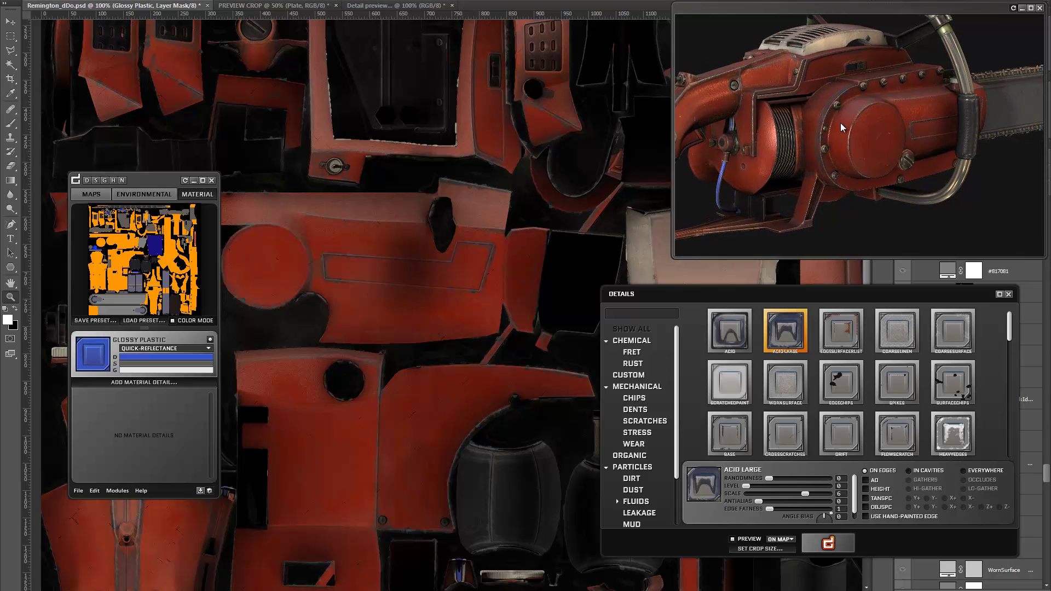
{"action": "left_click", "coordinate": [172, 360]}
{"action": "left_click", "coordinate": [297, 538]}
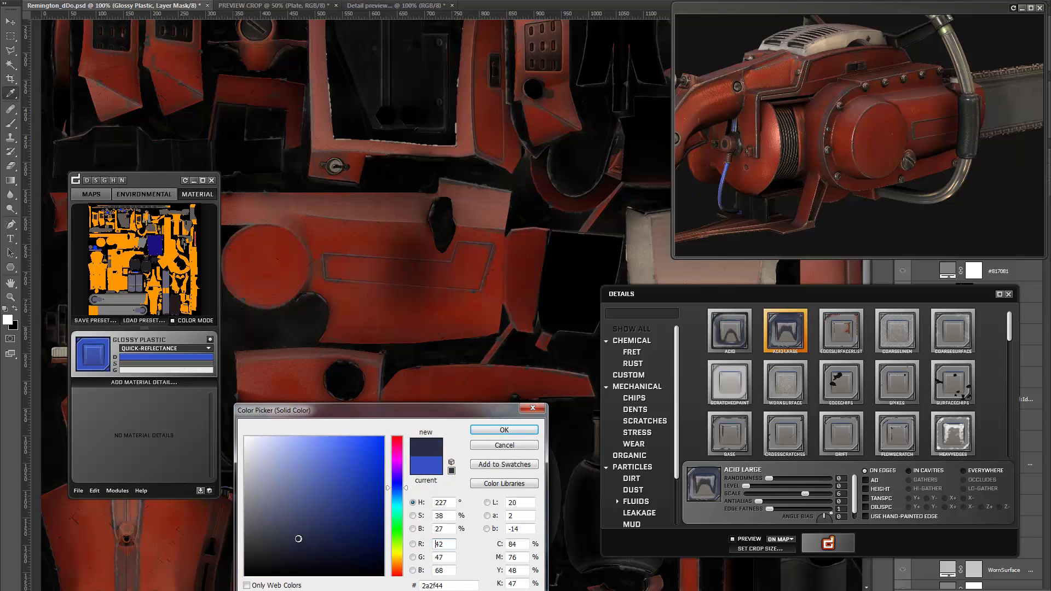
{"action": "left_click", "coordinate": [488, 428]}
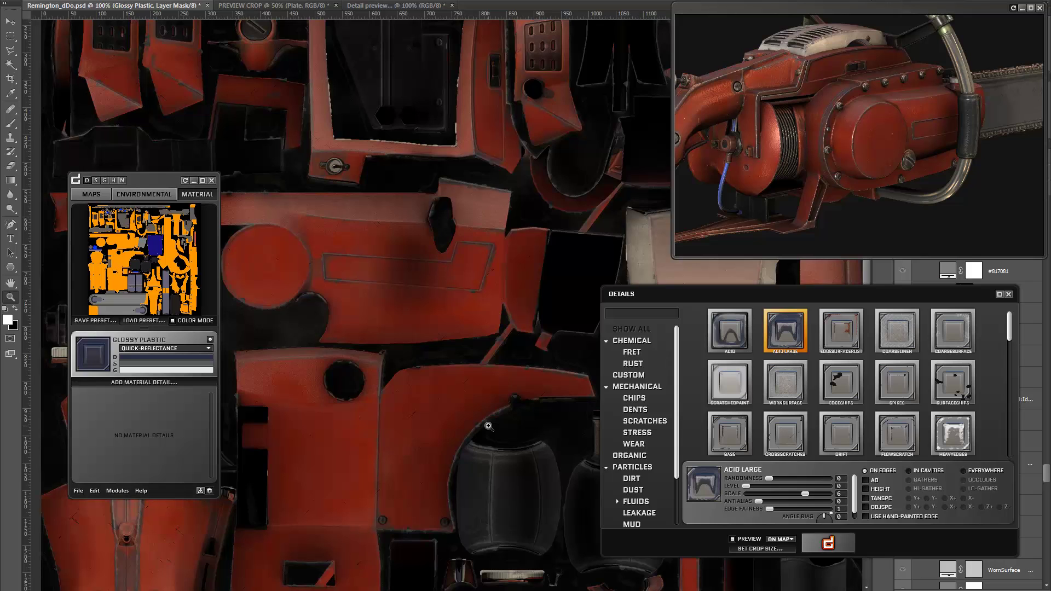
{"action": "left_click_drag", "start_coordinate": [735, 208], "coordinate": [704, 185]}
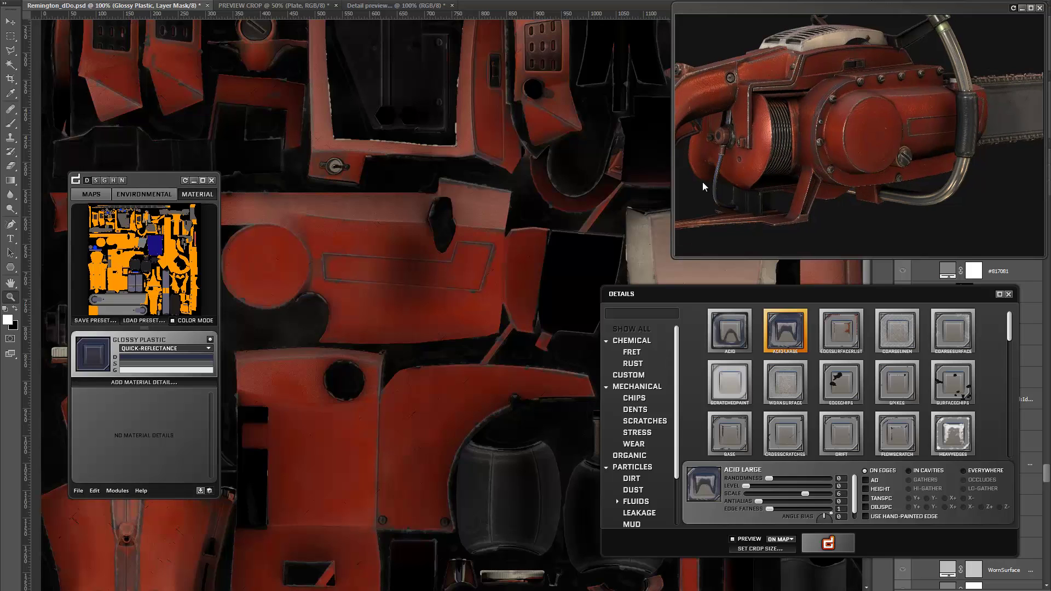
{"action": "left_click_drag", "start_coordinate": [780, 146], "coordinate": [701, 112]}
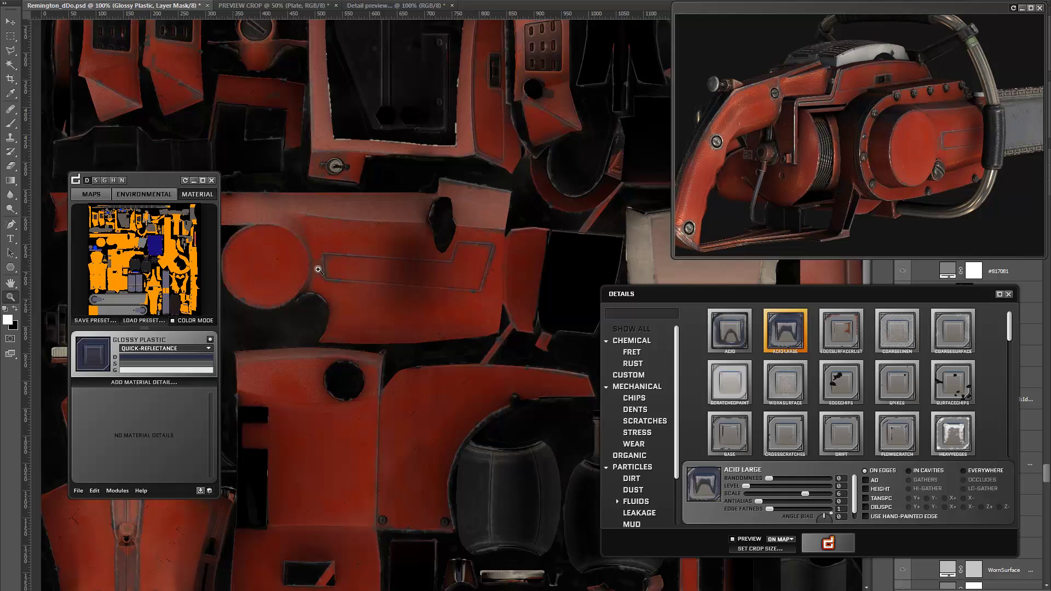
Step: Preview the DirtBlotches detail on the Galvanized material, with the preview cropped to the lower central parts of the texture
{"action": "left_click", "coordinate": [166, 305]}
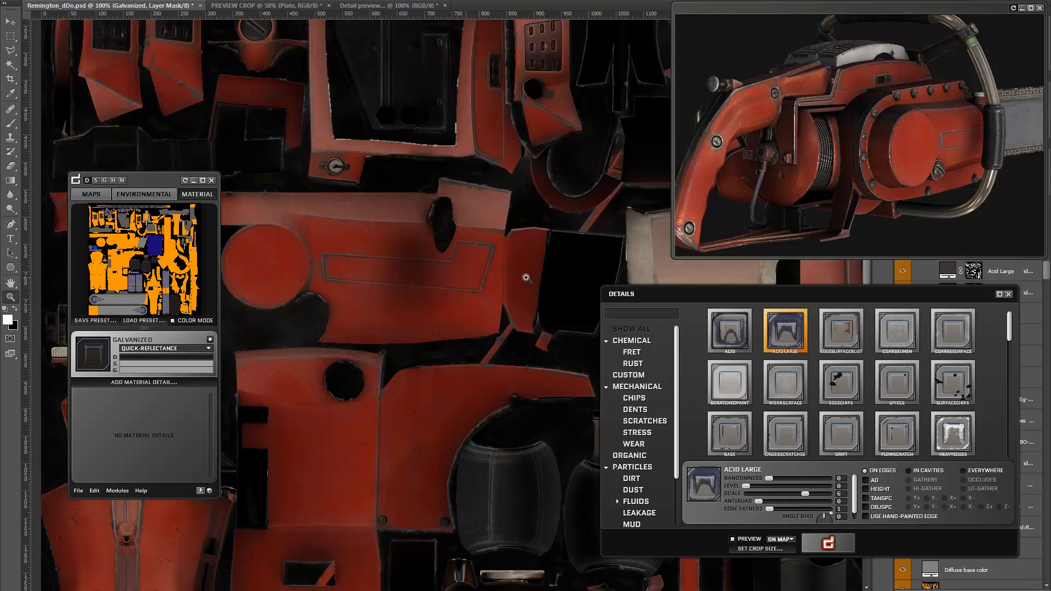
{"action": "left_click_drag", "start_coordinate": [1010, 339], "coordinate": [1003, 374]}
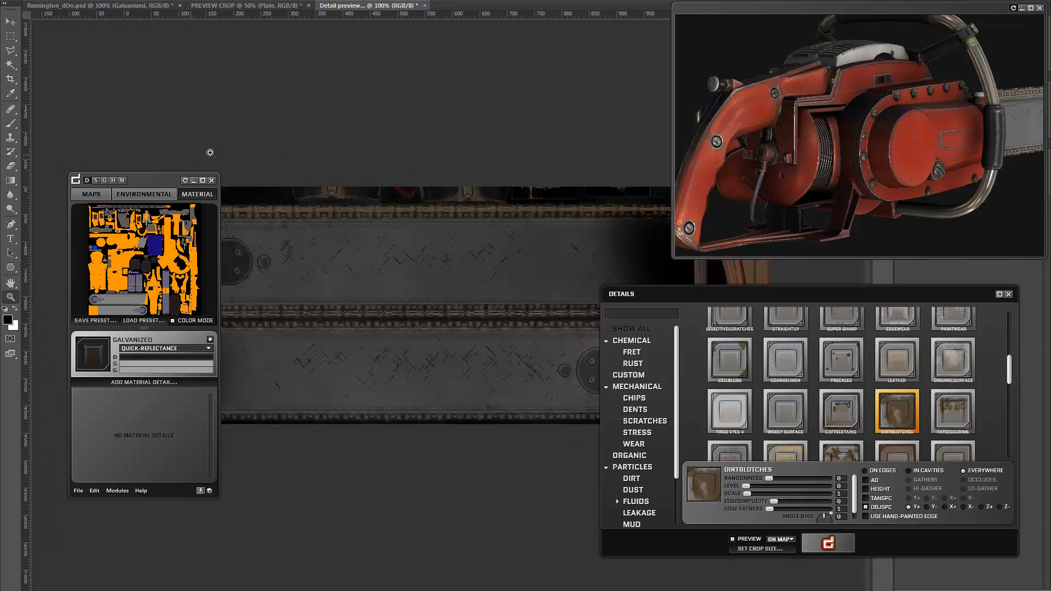
{"action": "left_click", "coordinate": [756, 549]}
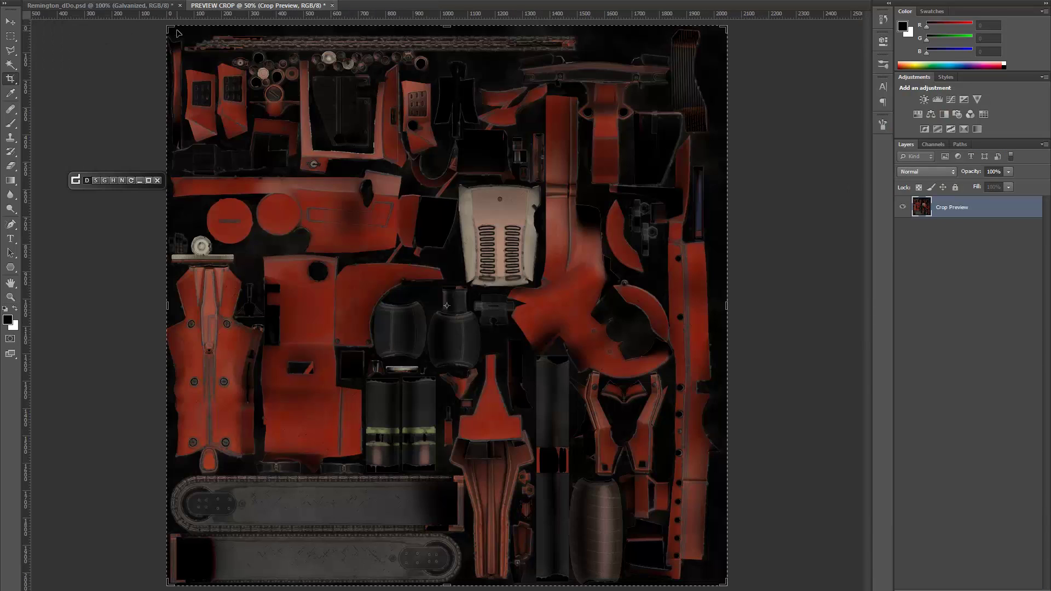
{"action": "left_click_drag", "start_coordinate": [176, 33], "coordinate": [505, 318]}
{"action": "key", "text": "Return"}
{"action": "key", "text": "z"}
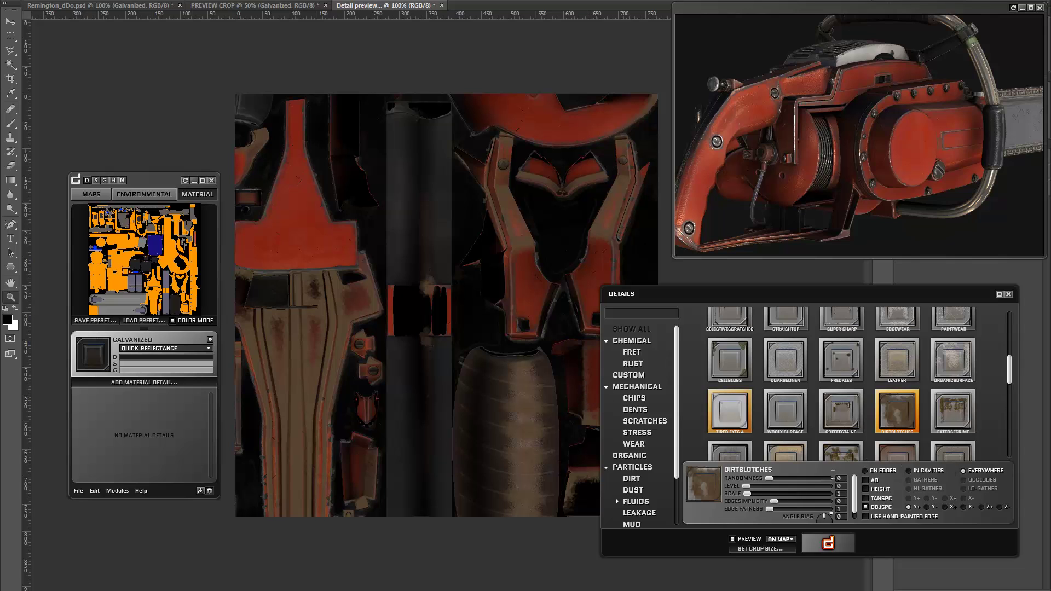
Step: Try the DirtBlotches detail at scale 3 and level 148, and the OrganicSurface detail, in the preview
{"action": "left_click", "coordinate": [767, 493]}
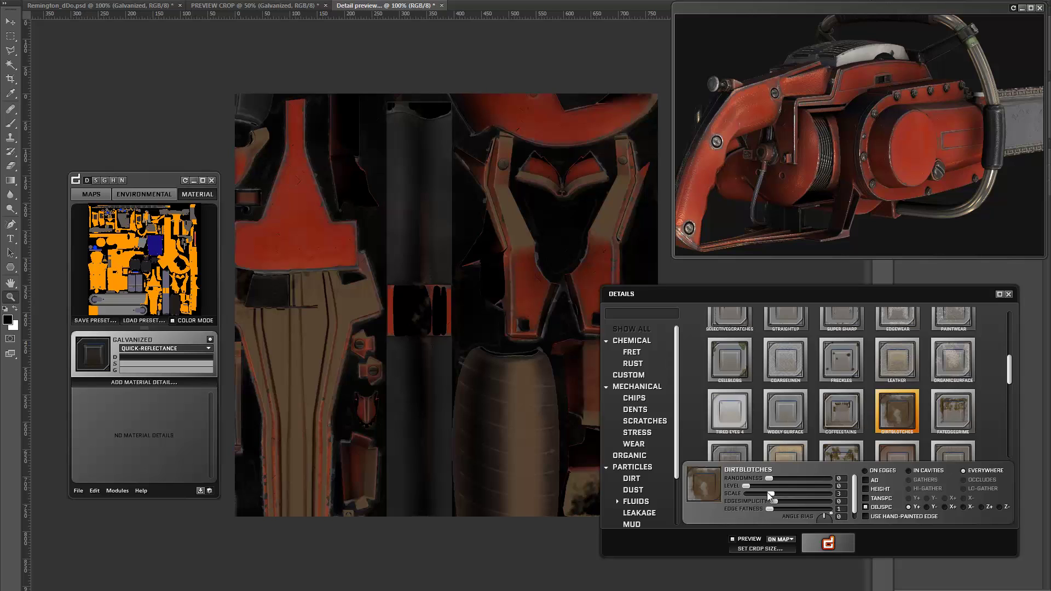
{"action": "left_click", "coordinate": [795, 488]}
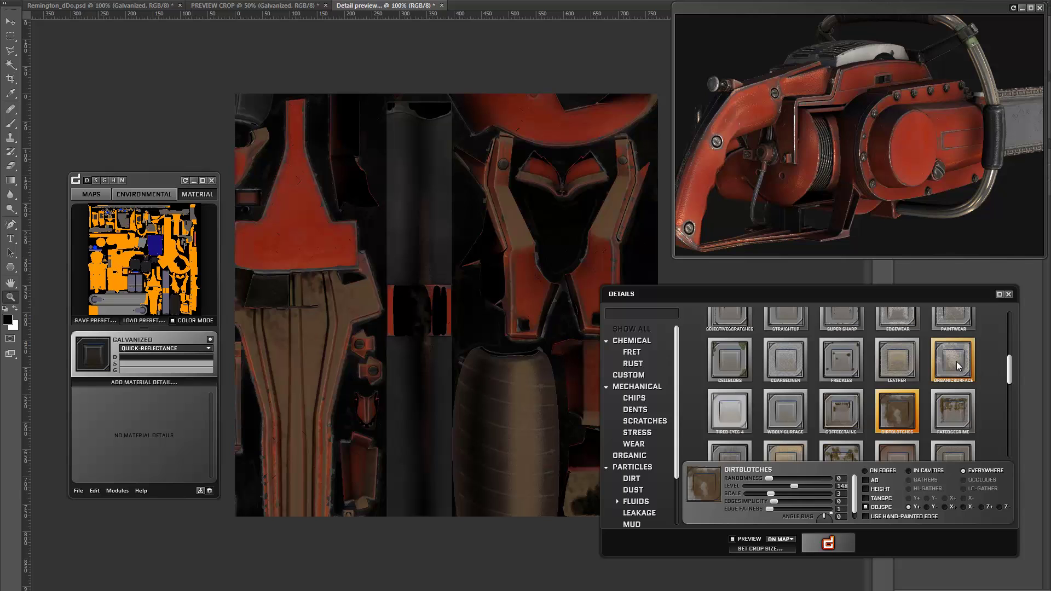
{"action": "left_click", "coordinate": [946, 370]}
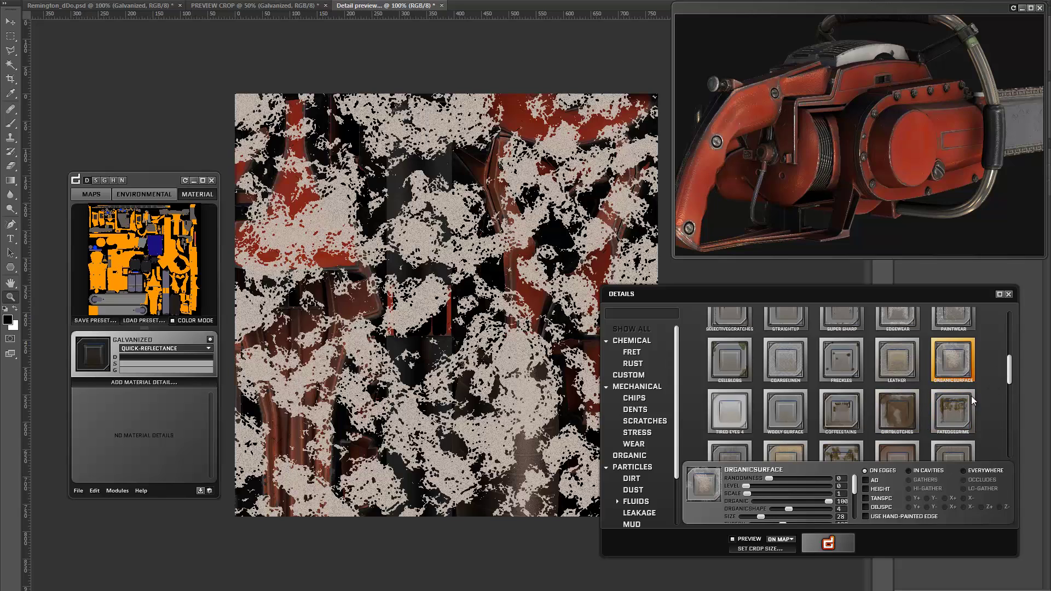
Step: Add the MudSpatter detail to the Galvanized material at scale 3, distributed everywhere
{"action": "left_click_drag", "start_coordinate": [1008, 370], "coordinate": [1000, 406]}
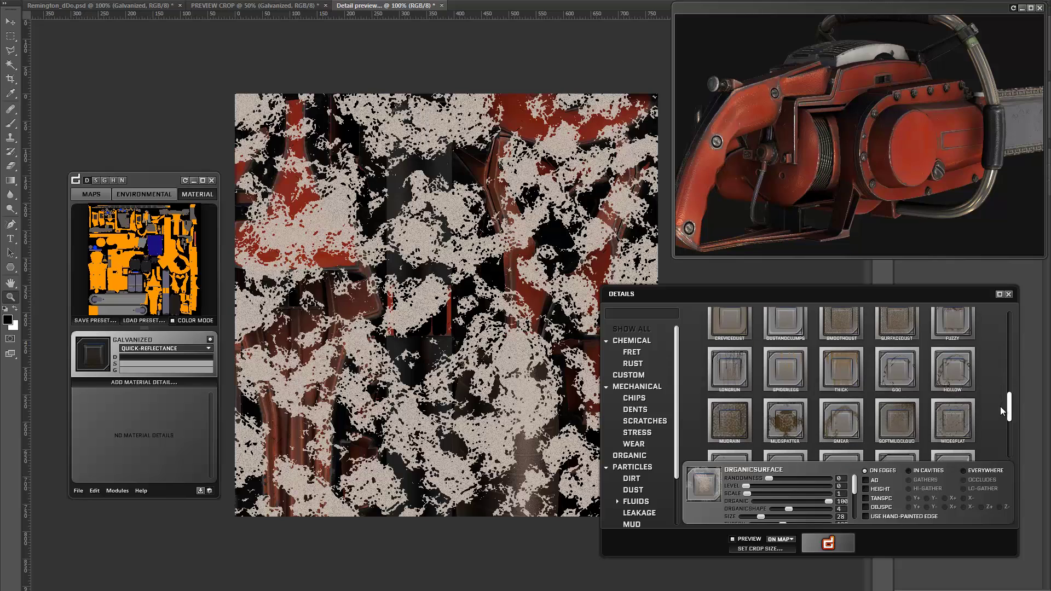
{"action": "left_click", "coordinate": [782, 423]}
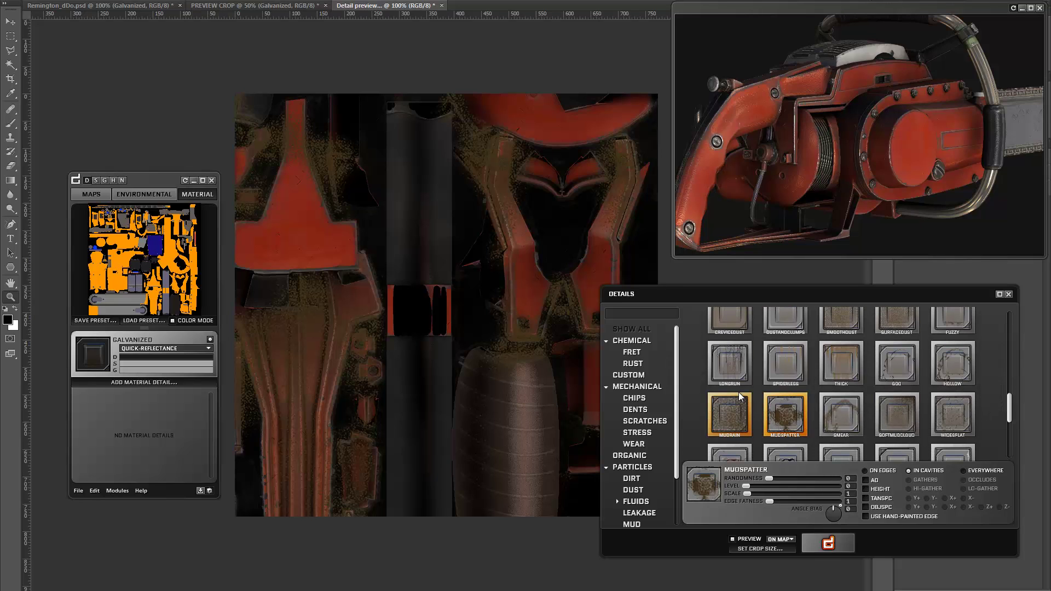
{"action": "left_click", "coordinate": [963, 472]}
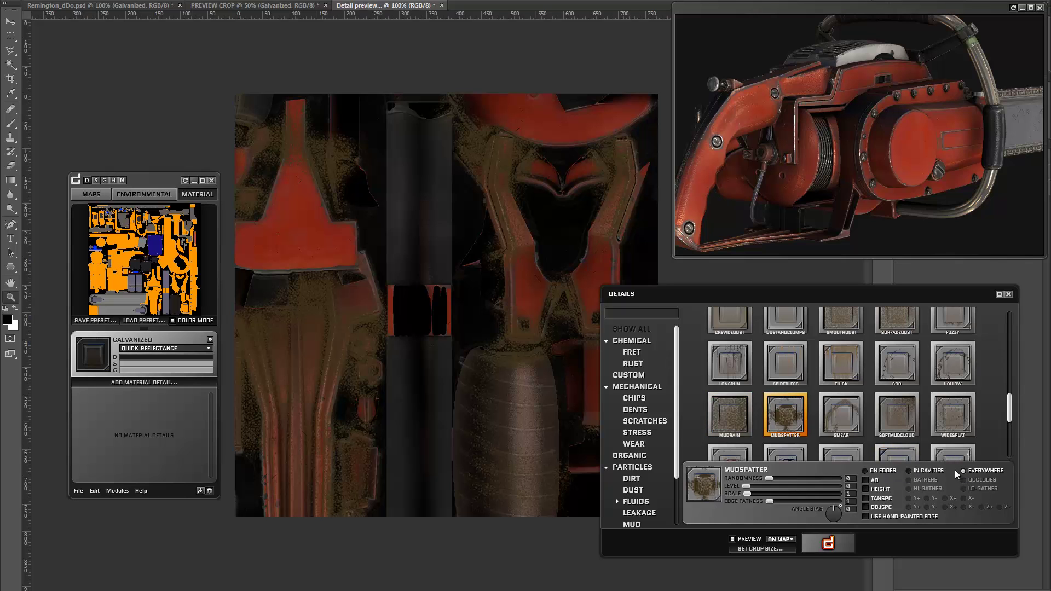
{"action": "left_click", "coordinate": [785, 495]}
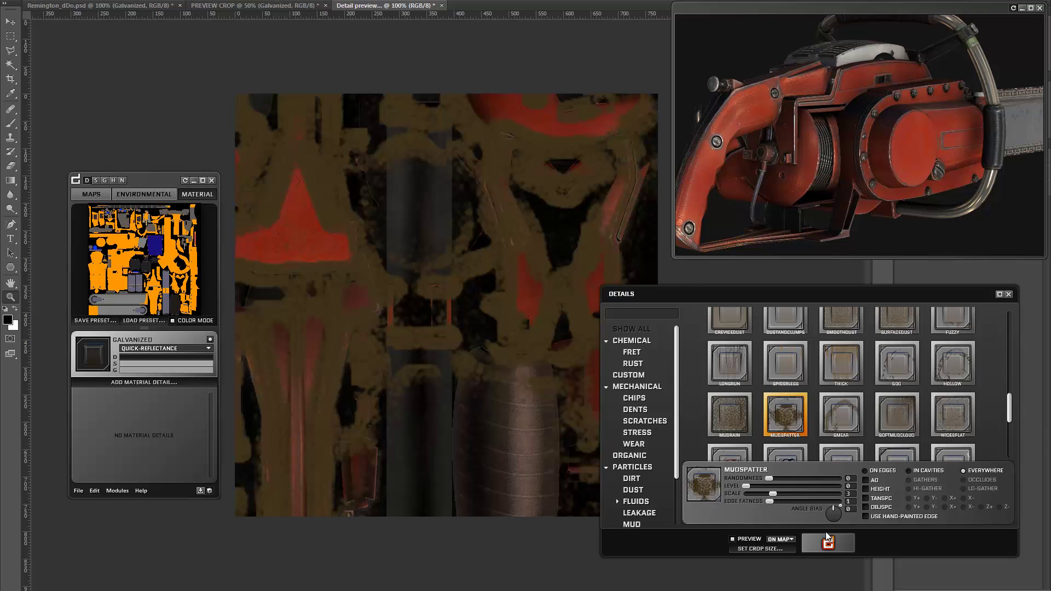
{"action": "left_click", "coordinate": [826, 540]}
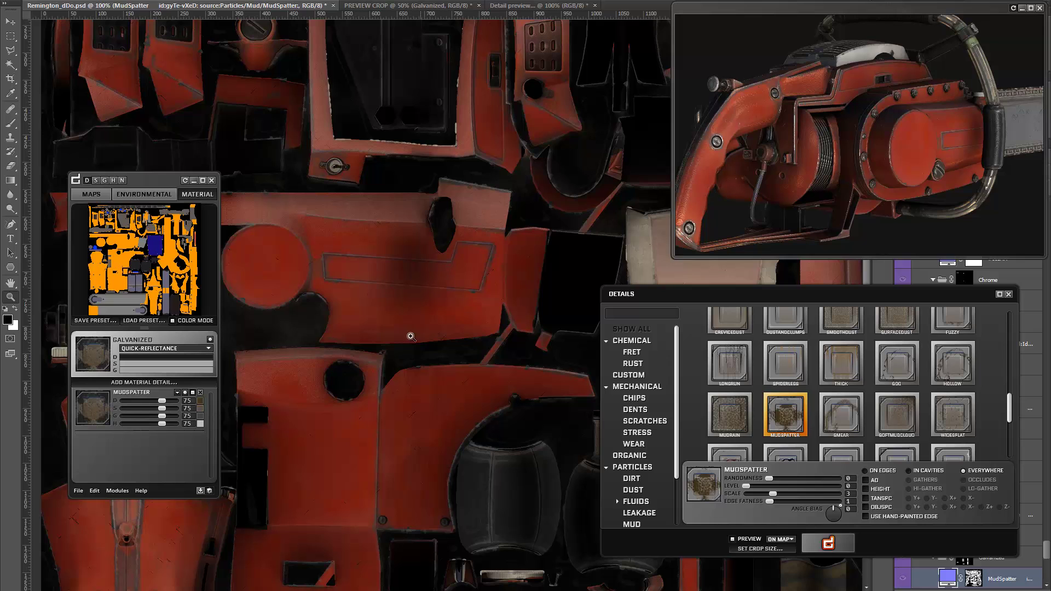
Step: Lower the Galvanized MudSpatter detail's height strength to 10 and its diffuse, specular and gloss strengths to 29
{"action": "left_click_drag", "start_coordinate": [416, 400], "coordinate": [247, 322]}
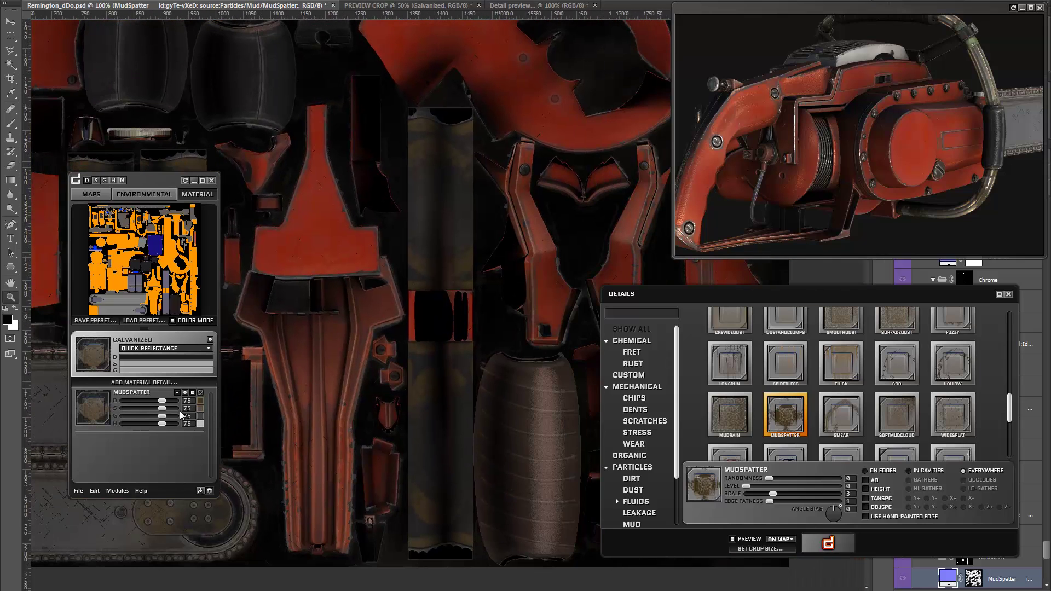
{"action": "left_click", "coordinate": [114, 180]}
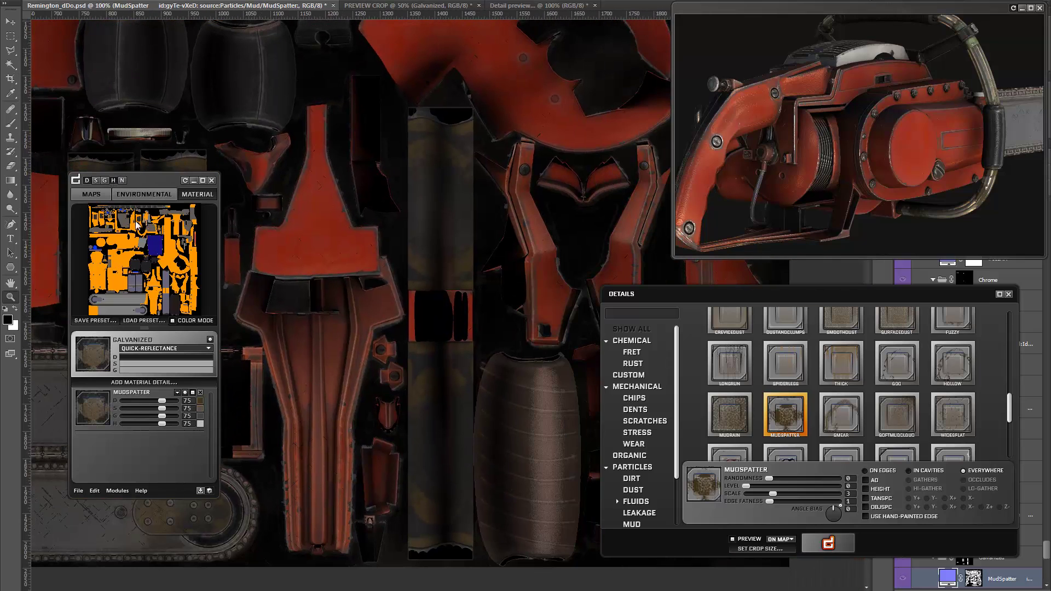
{"action": "left_click_drag", "start_coordinate": [160, 425], "coordinate": [132, 425]}
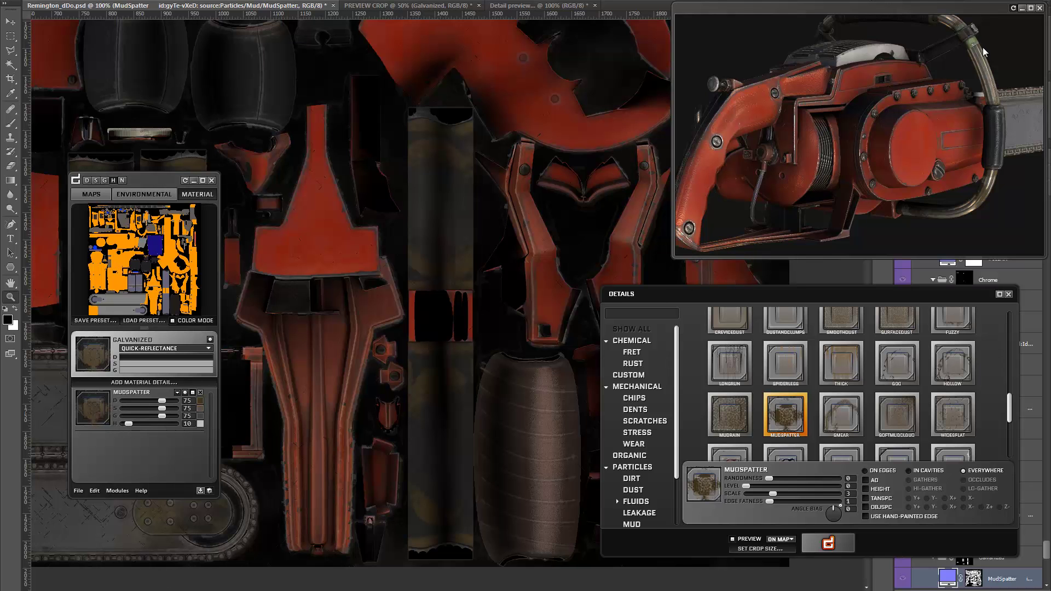
{"action": "scroll", "coordinate": [931, 106], "scroll_direction": "up", "scroll_amount": 6}
{"action": "left_click_drag", "start_coordinate": [832, 113], "coordinate": [818, 145]}
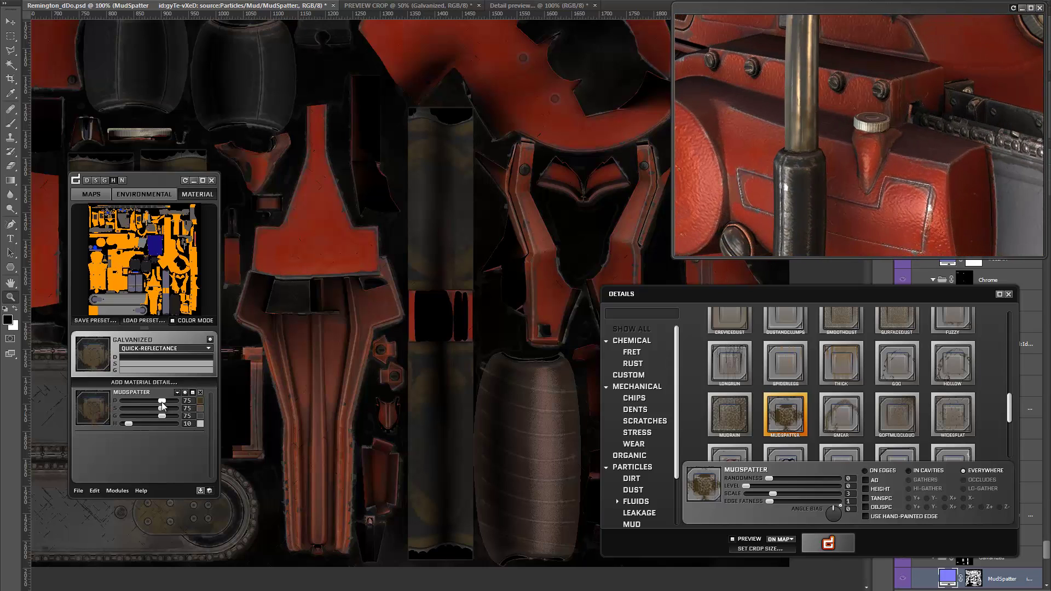
{"action": "mouse_move", "coordinate": [163, 408]}
{"action": "left_mouse_down"}
{"action": "mouse_move", "coordinate": [138, 406]}
{"action": "mouse_move", "coordinate": [151, 401]}
{"action": "left_mouse_up"}
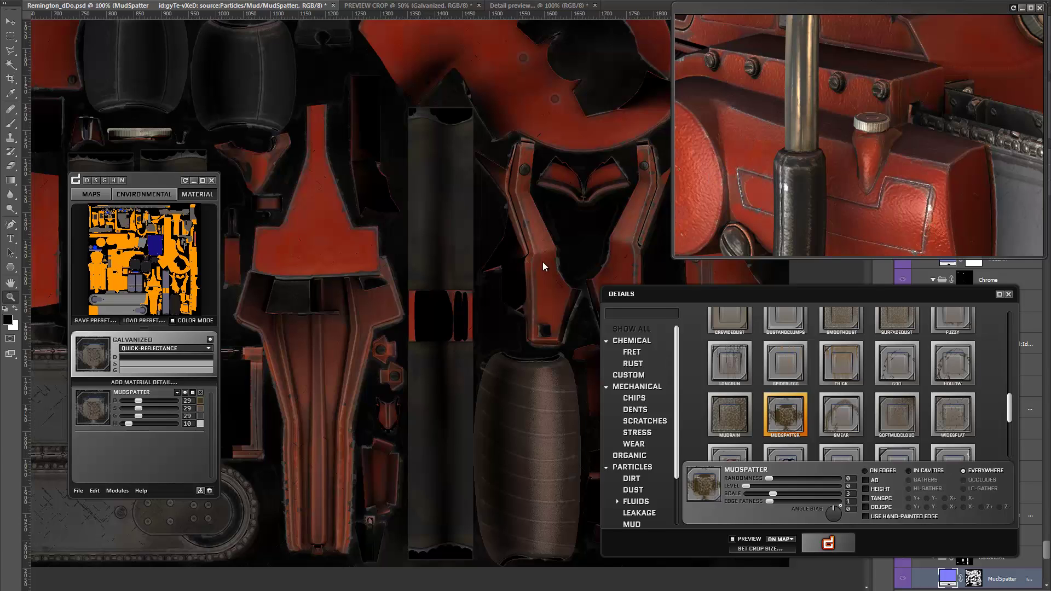
Step: Set the MudSpatter detail's gloss colour to #1a1a1a and its specular colour to a neutral dark grey, checking the handle on the 3D model
{"action": "left_click", "coordinate": [104, 181]}
{"action": "left_click", "coordinate": [200, 424]}
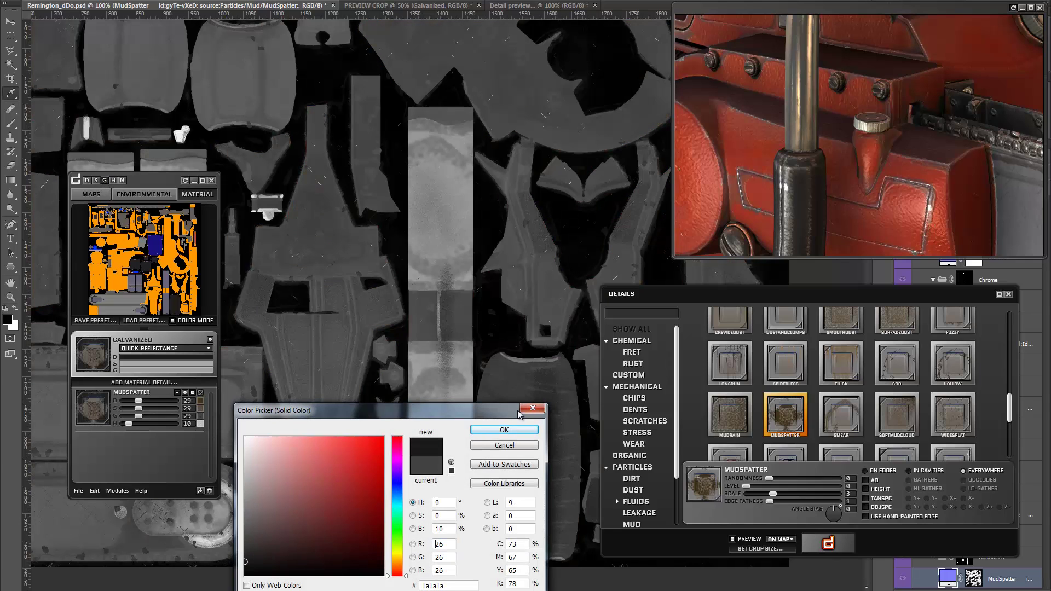
{"action": "left_click", "coordinate": [504, 429]}
{"action": "left_click", "coordinate": [103, 181]}
{"action": "left_click", "coordinate": [96, 181]}
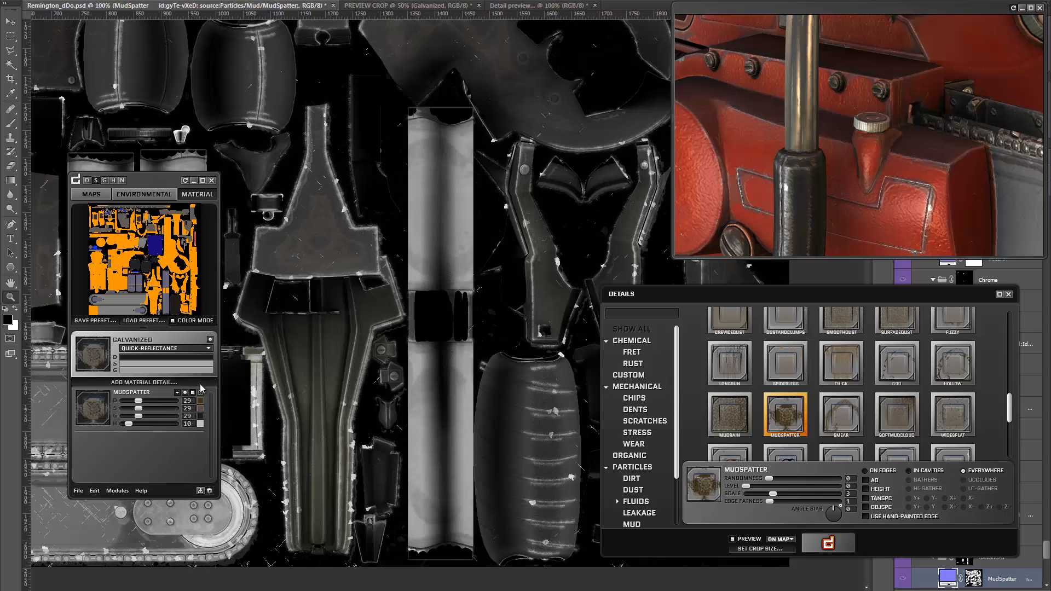
{"action": "left_click", "coordinate": [201, 409]}
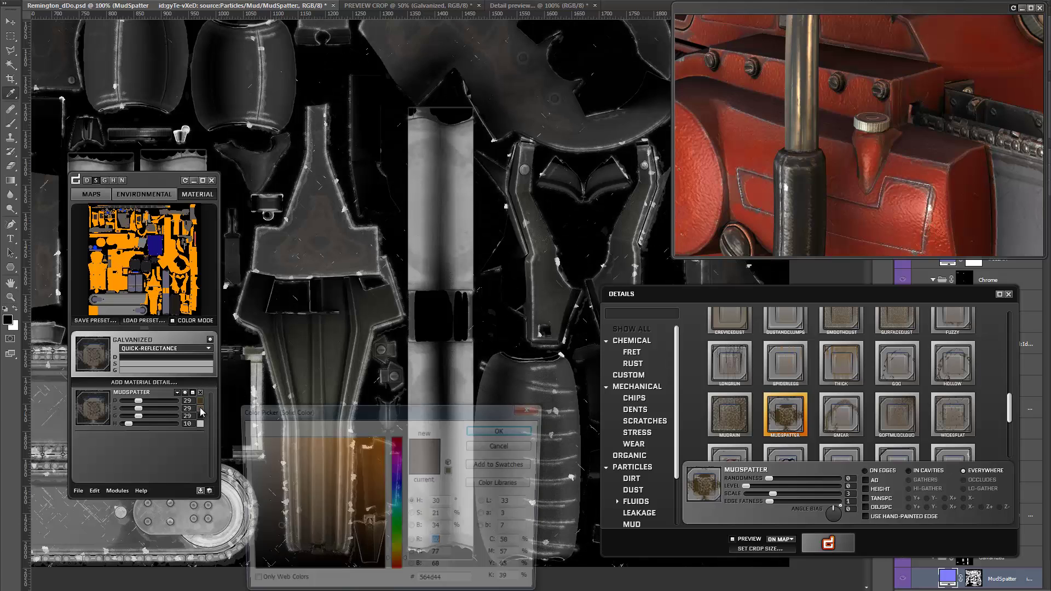
{"action": "left_click", "coordinate": [218, 535]}
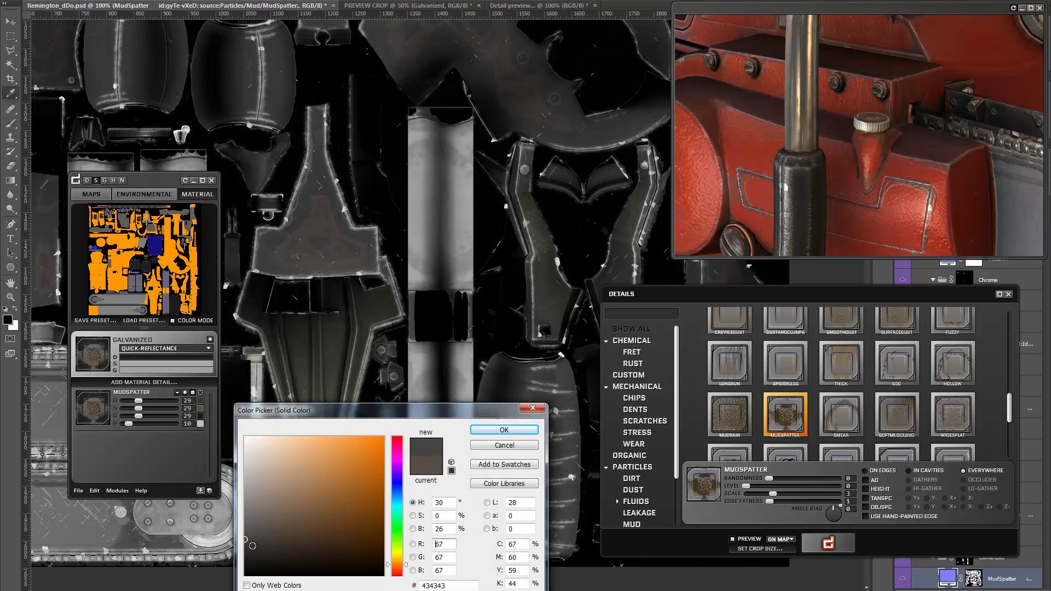
{"action": "left_click", "coordinate": [226, 558]}
{"action": "left_click", "coordinate": [517, 431]}
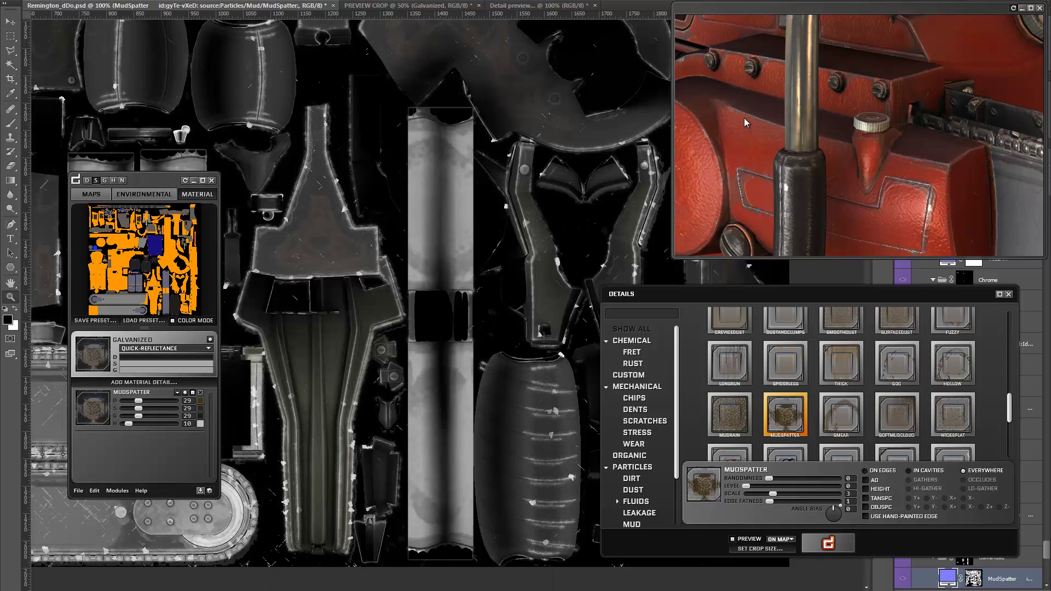
{"action": "left_click_drag", "start_coordinate": [753, 118], "coordinate": [830, 168]}
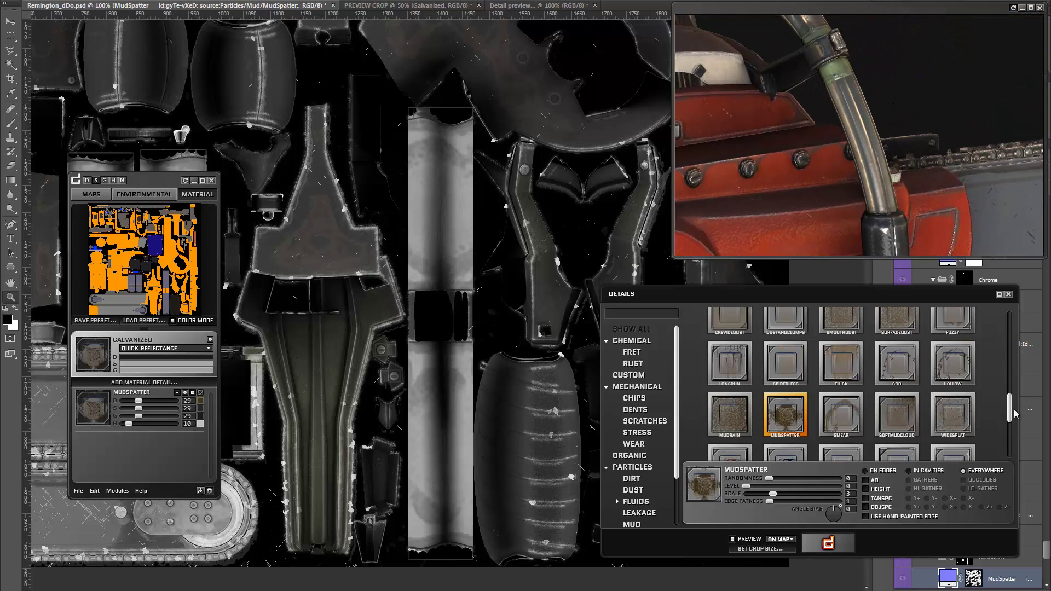
Step: Add the MudRain detail to the Galvanized material at scale 1, distributed everywhere without object-space bias, and set its height strength to 0
{"action": "mouse_move", "coordinate": [1009, 418]}
{"action": "left_mouse_down"}
{"action": "mouse_move", "coordinate": [1003, 351]}
{"action": "mouse_move", "coordinate": [1003, 412]}
{"action": "left_mouse_up"}
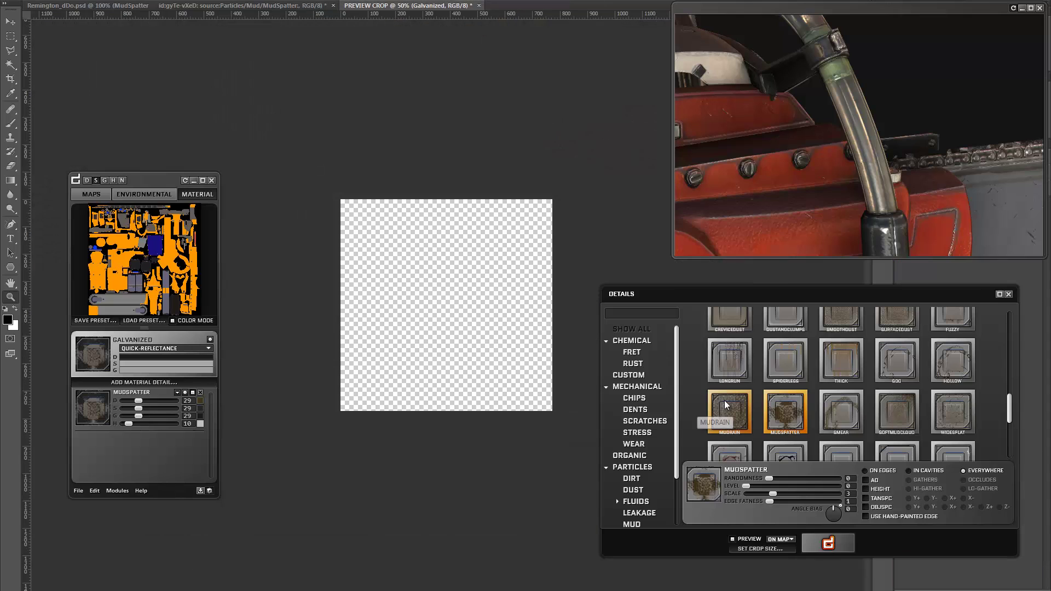
{"action": "left_click", "coordinate": [979, 471]}
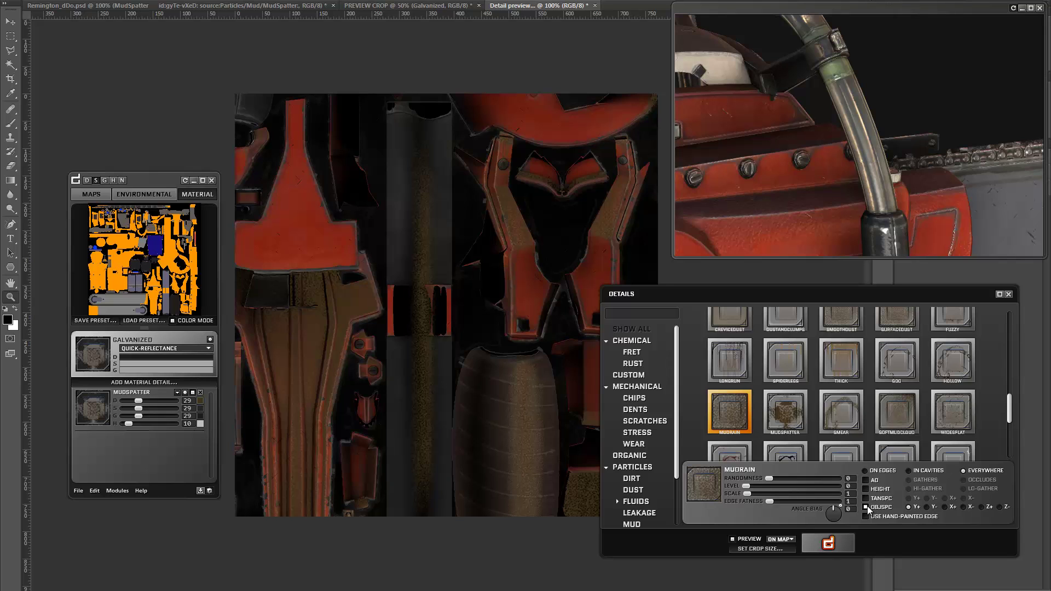
{"action": "left_click", "coordinate": [866, 507]}
{"action": "left_click", "coordinate": [827, 544]}
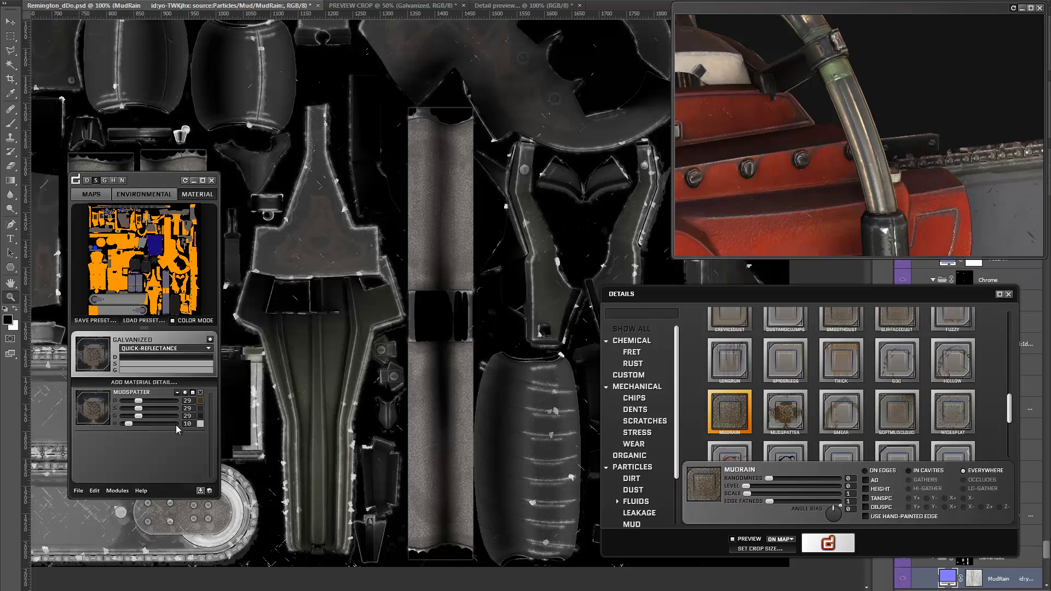
{"action": "left_click", "coordinate": [163, 425]}
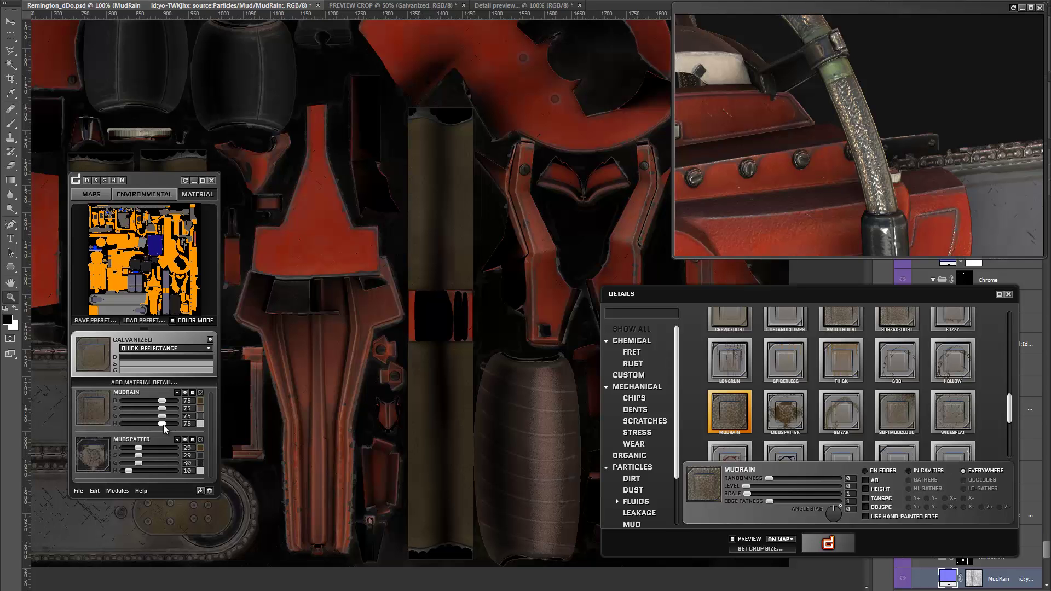
{"action": "left_click_drag", "start_coordinate": [163, 425], "coordinate": [114, 428]}
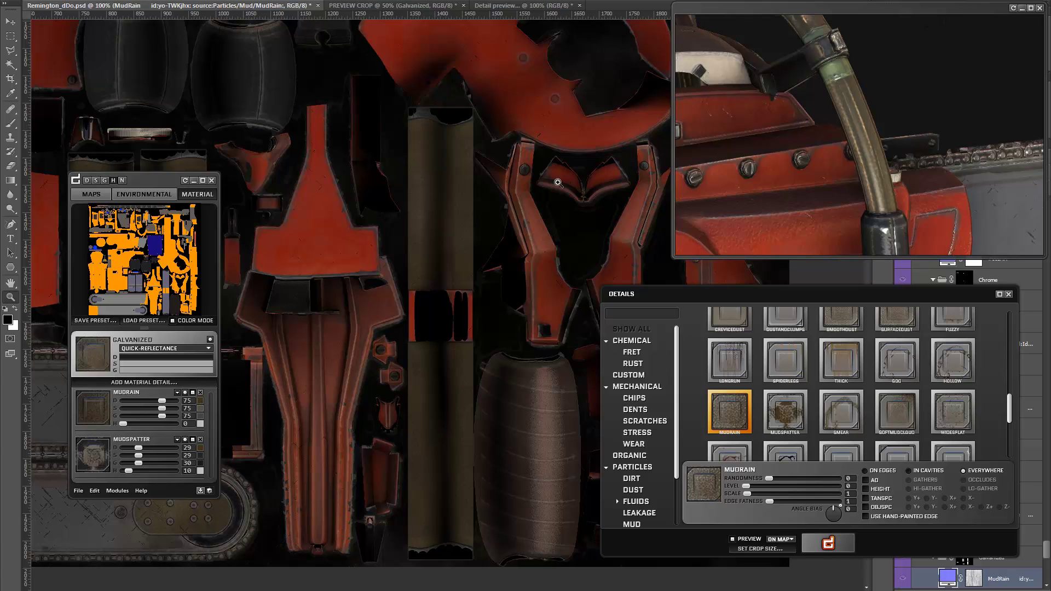
Step: Change the MudRain detail's diffuse colour to a neutral grey and lower its diffuse strength to 10
{"action": "left_click", "coordinate": [200, 400]}
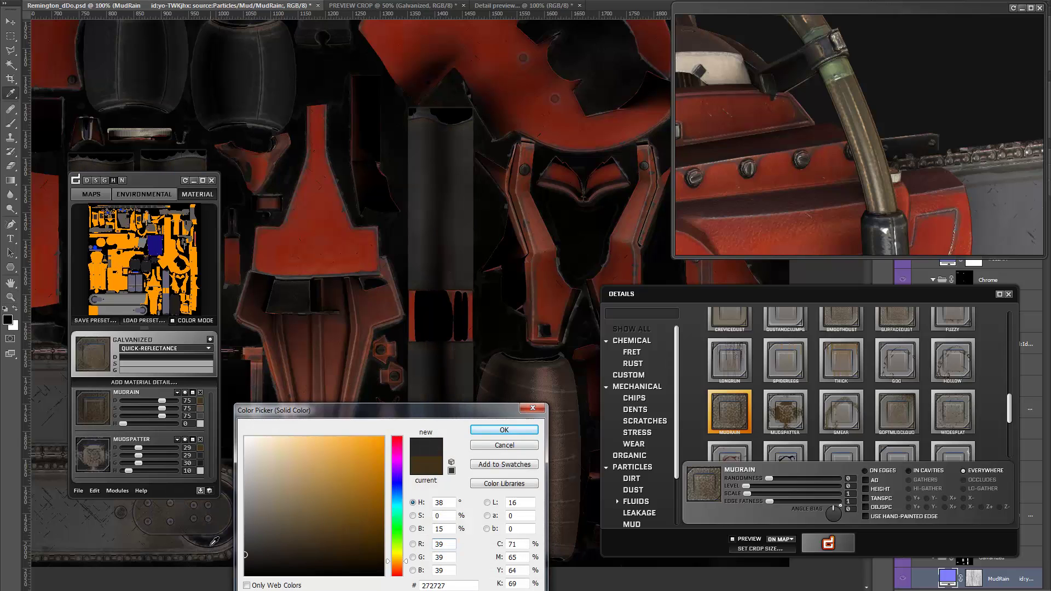
{"action": "left_click", "coordinate": [195, 521]}
{"action": "key", "text": "Return"}
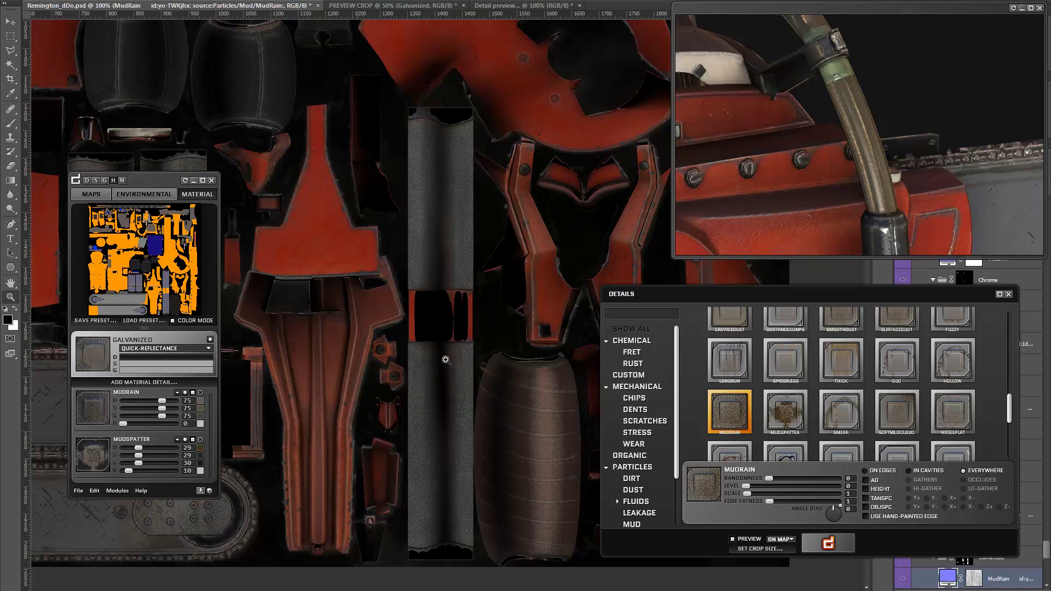
{"action": "key", "text": "z"}
{"action": "left_click", "coordinate": [461, 373]}
{"action": "left_click", "coordinate": [462, 372]}
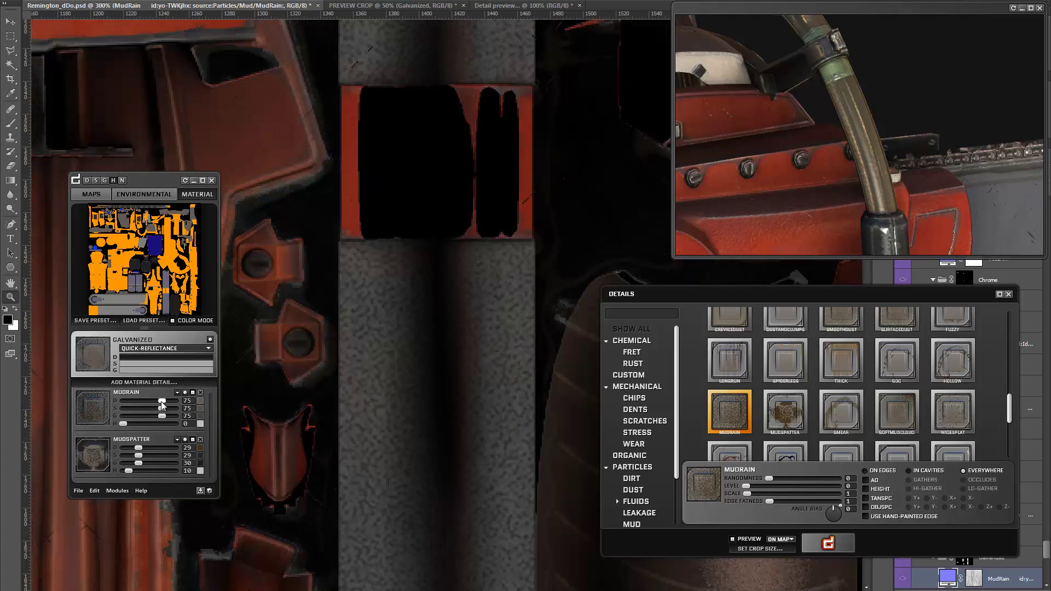
{"action": "left_click_drag", "start_coordinate": [162, 401], "coordinate": [129, 402]}
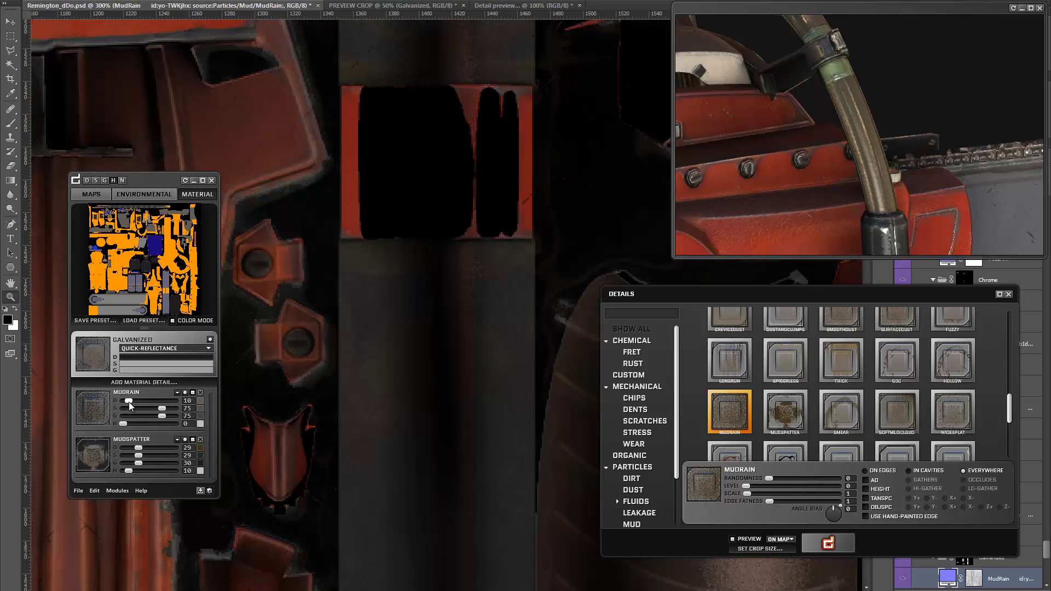
Step: Change the MudRain detail's specular colour on the Galvanized material to neutral grey 888888
{"action": "left_click", "coordinate": [94, 180]}
{"action": "left_click", "coordinate": [200, 408]}
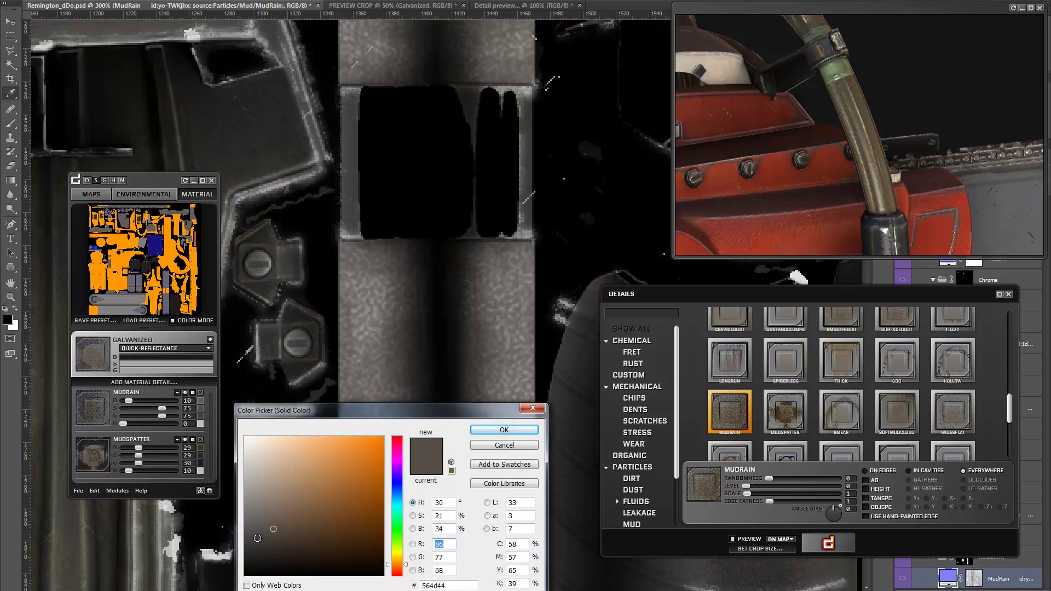
{"action": "mouse_move", "coordinate": [247, 485]}
{"action": "left_mouse_down"}
{"action": "mouse_move", "coordinate": [235, 480]}
{"action": "mouse_move", "coordinate": [240, 502]}
{"action": "left_mouse_up"}
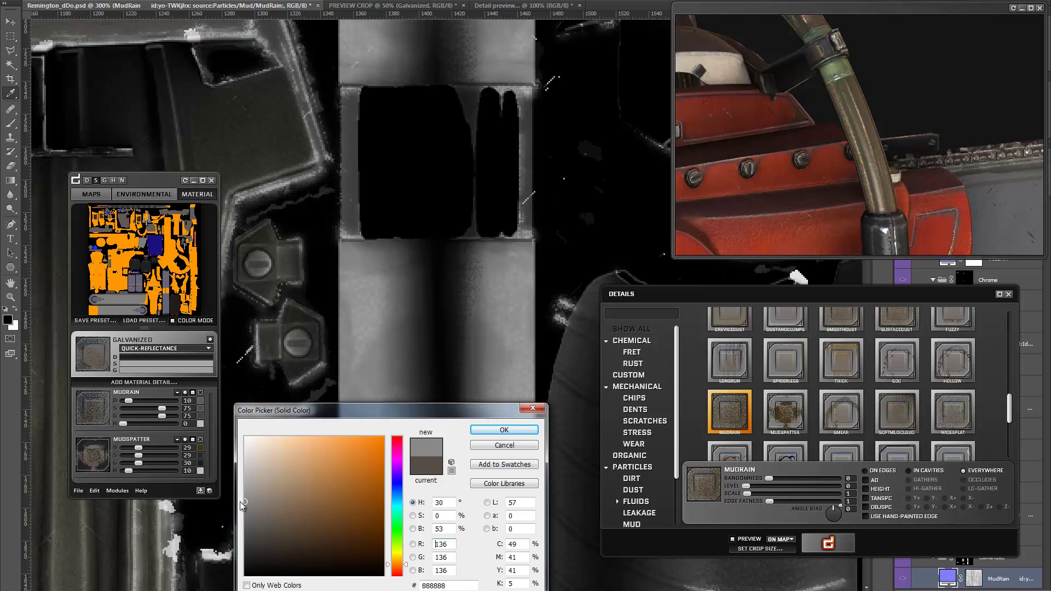
{"action": "key", "text": "Return"}
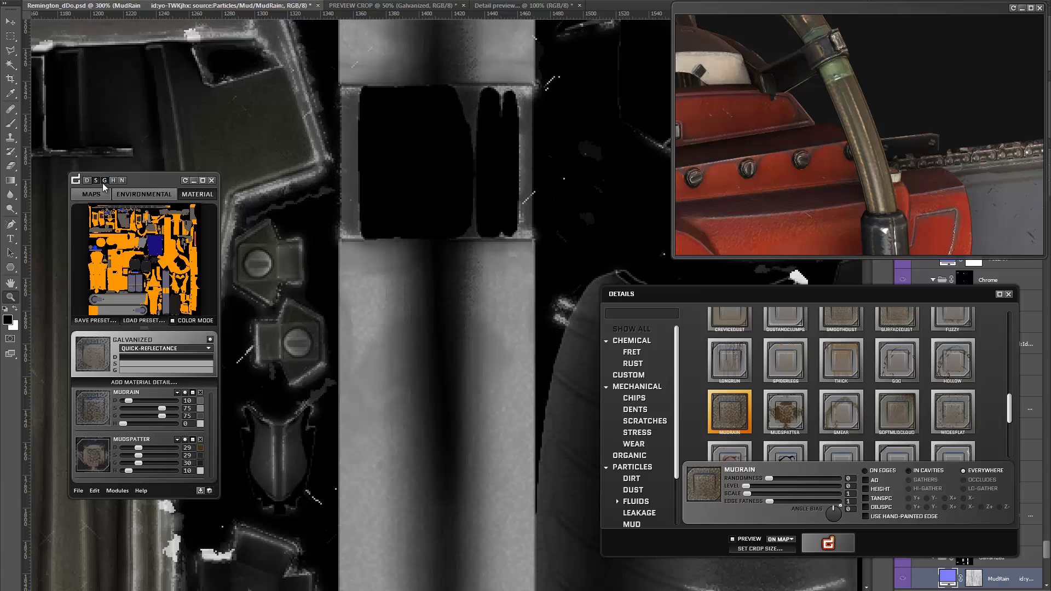
Step: Set the MudRain detail's gloss intensity to 32 on the Galvanized material
{"action": "left_click", "coordinate": [103, 181]}
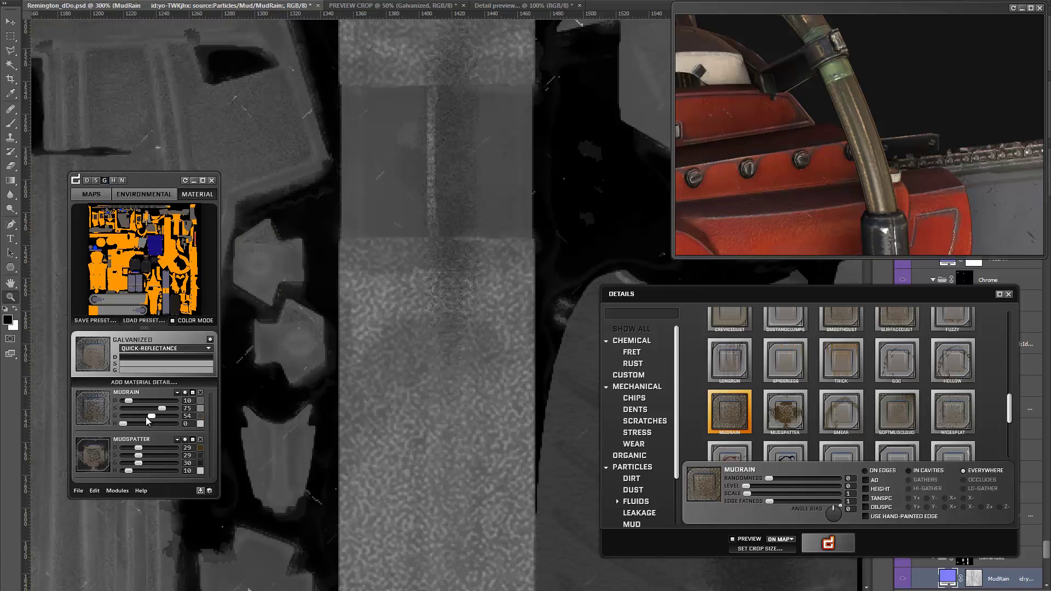
{"action": "left_click_drag", "start_coordinate": [145, 416], "coordinate": [139, 416]}
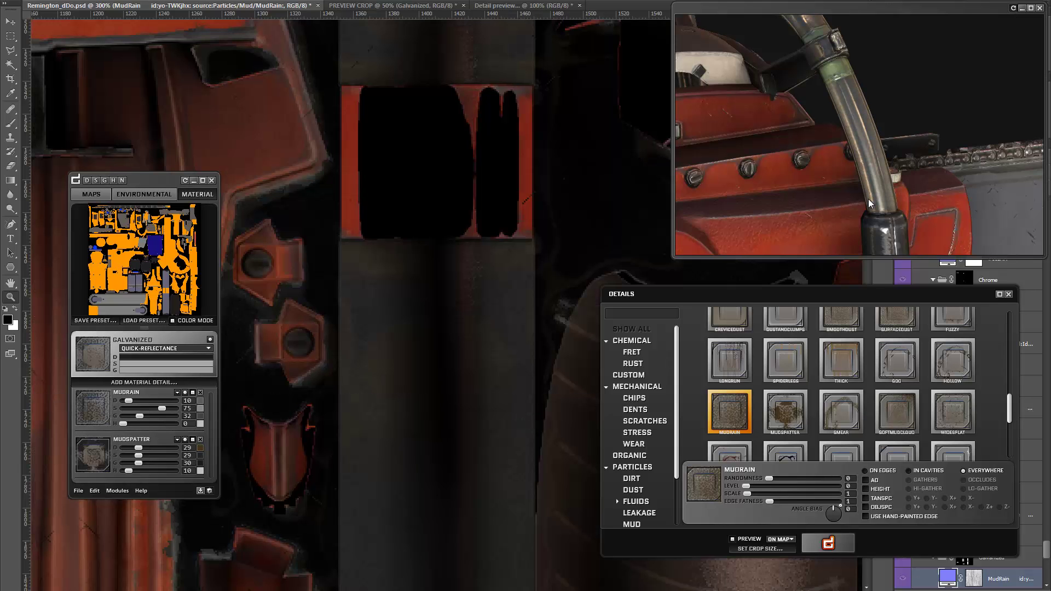
{"action": "left_click_drag", "start_coordinate": [868, 199], "coordinate": [776, 111]}
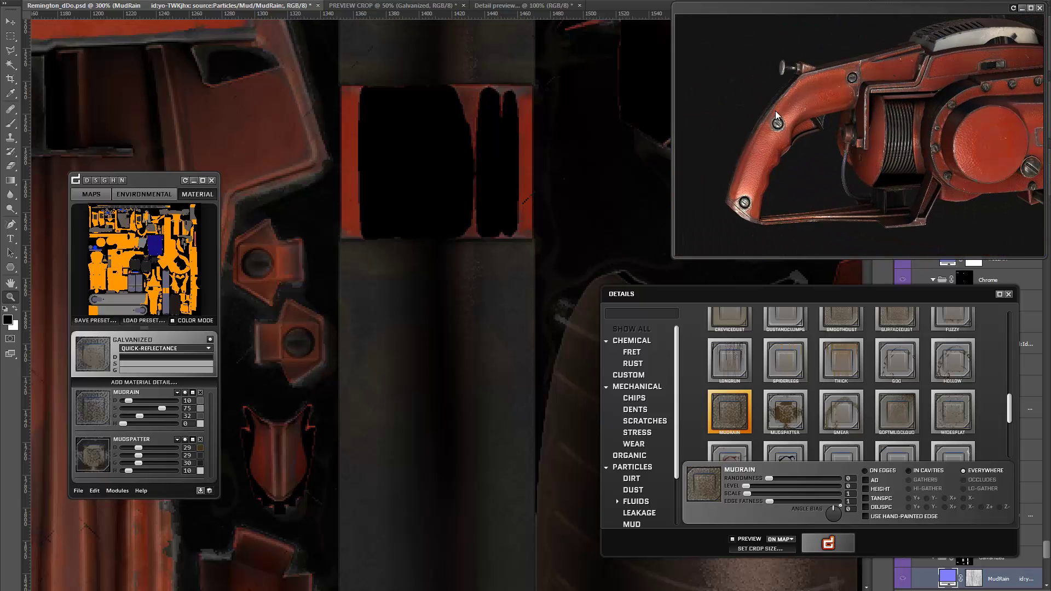
Step: Select the Iron material of the handle screws on the material map and add the Acid detail on edges to it
{"action": "scroll", "coordinate": [780, 109], "scroll_direction": "up", "scroll_amount": 5}
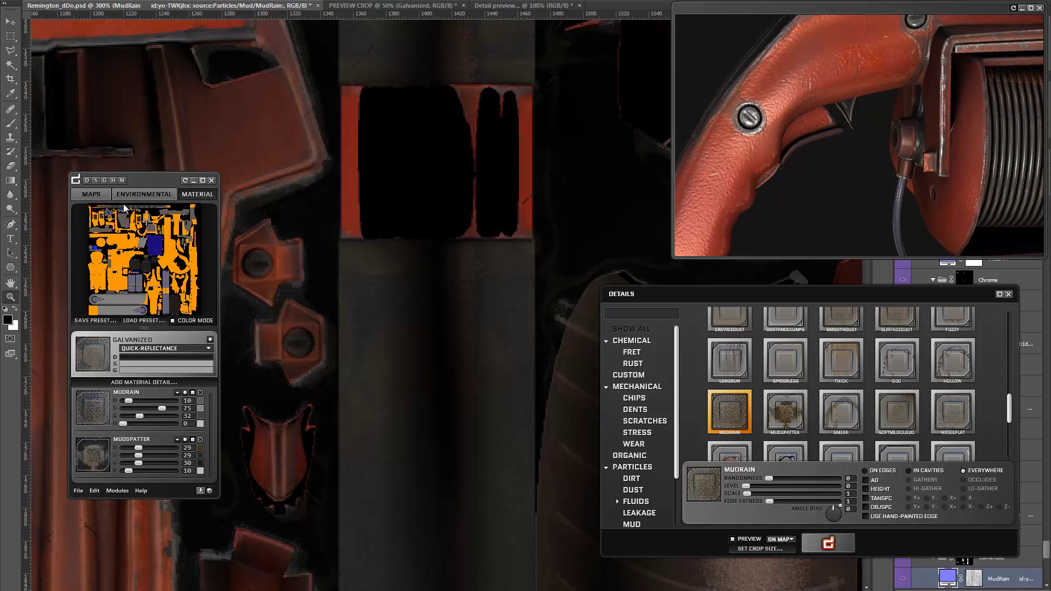
{"action": "scroll", "coordinate": [163, 270], "scroll_direction": "up", "scroll_amount": 6}
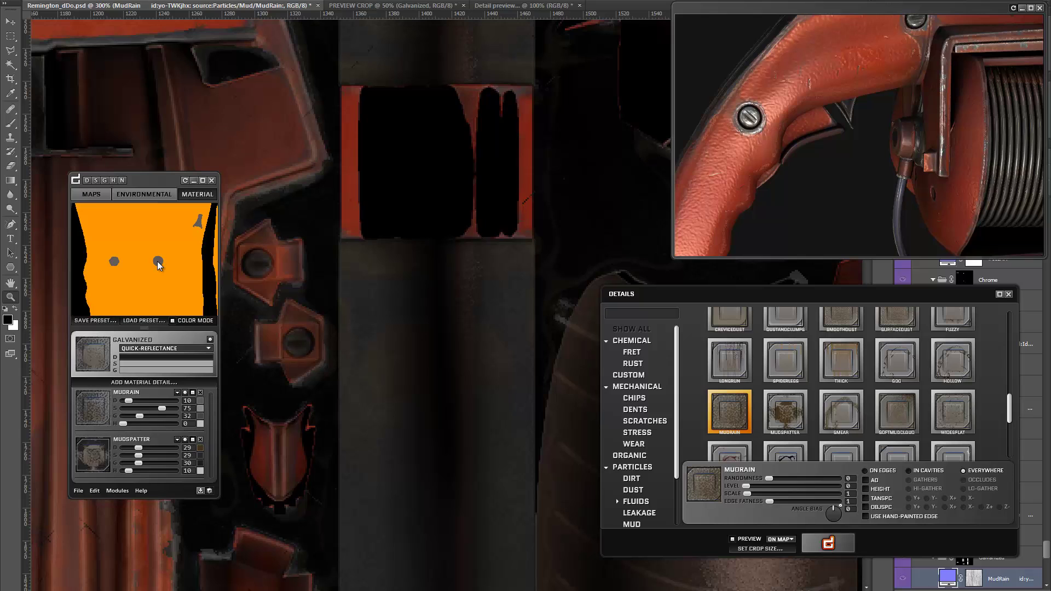
{"action": "left_click", "coordinate": [157, 261]}
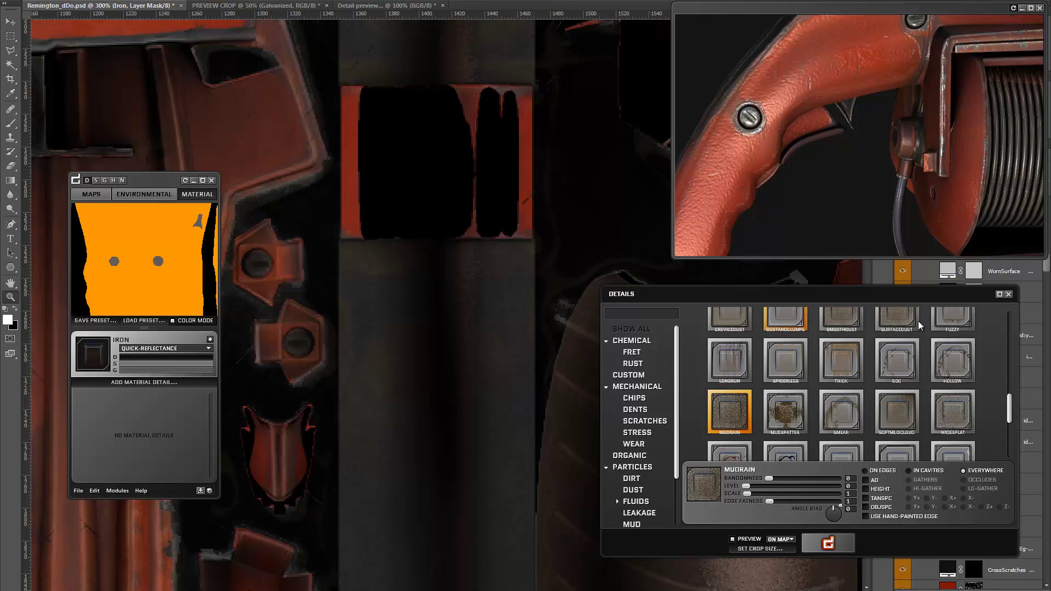
{"action": "scroll", "coordinate": [872, 310], "scroll_direction": "up", "scroll_amount": 5}
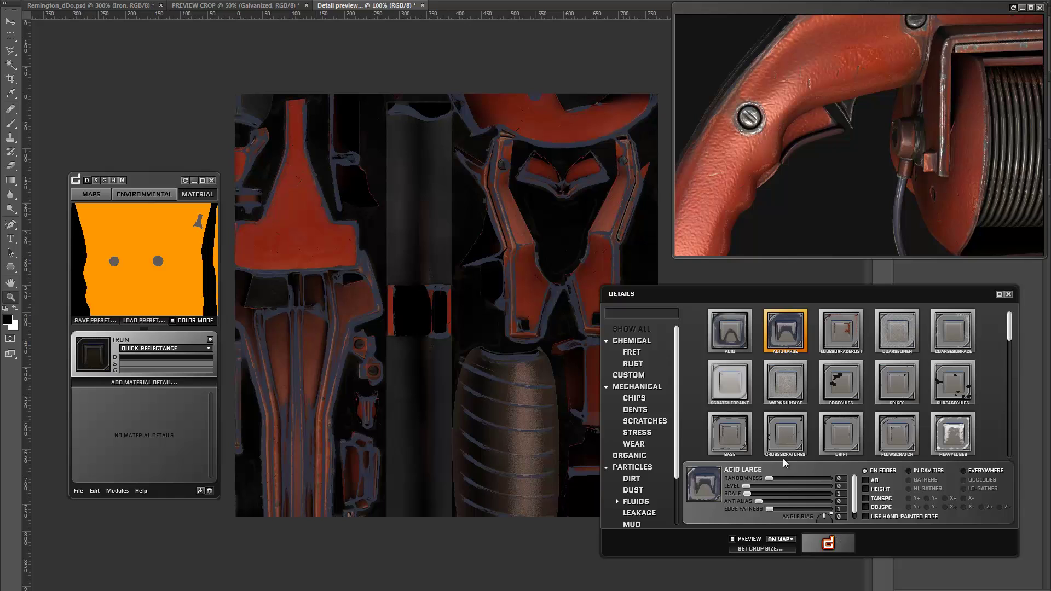
{"action": "left_click", "coordinate": [721, 329]}
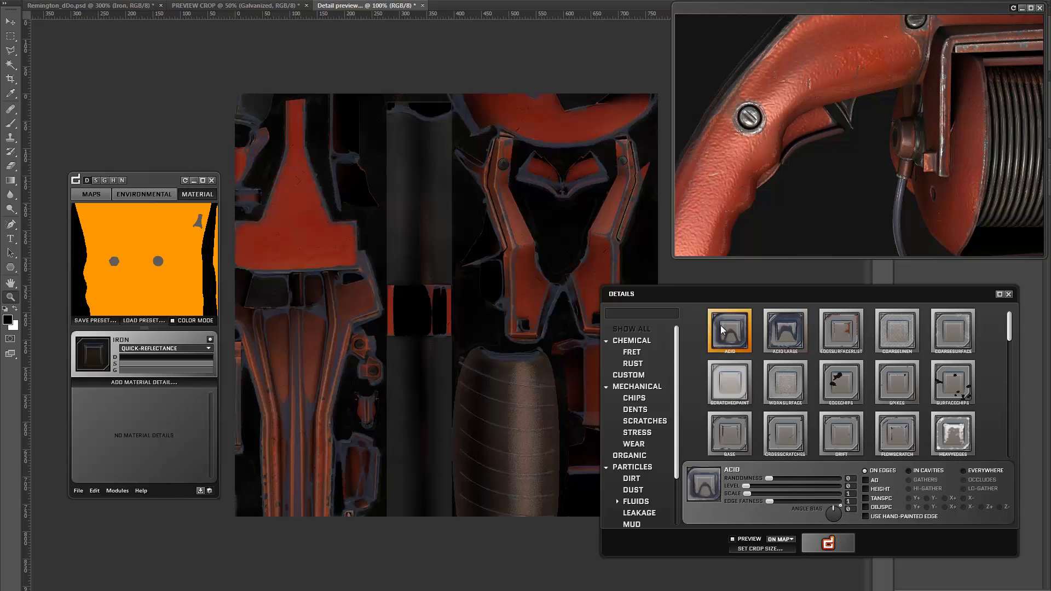
{"action": "left_click", "coordinate": [827, 543]}
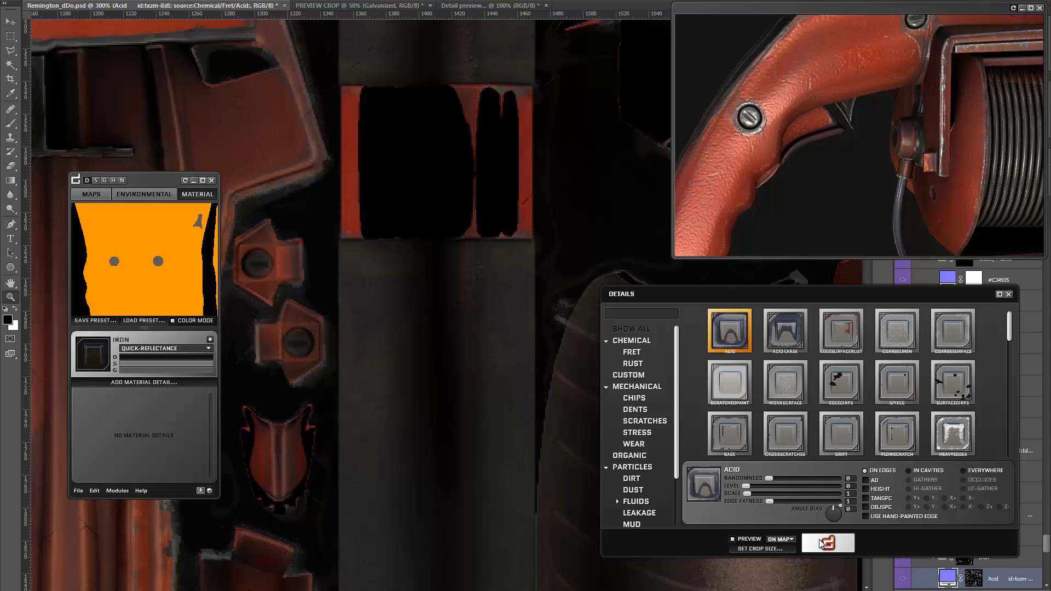
{"action": "left_click", "coordinate": [821, 541]}
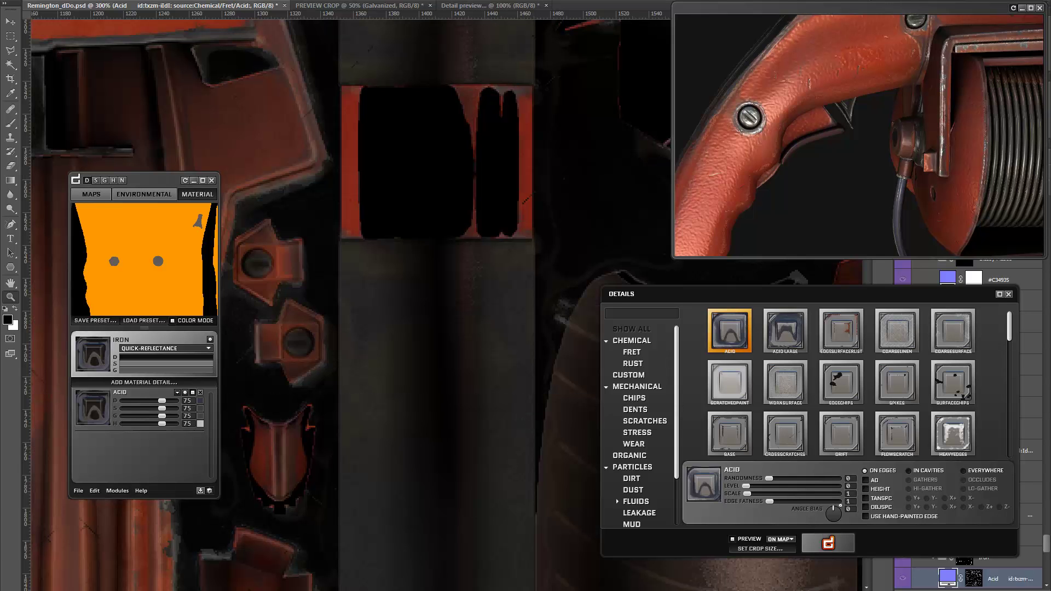
{"action": "scroll", "coordinate": [464, 340], "scroll_direction": "down", "scroll_amount": 2, "text": "alt"}
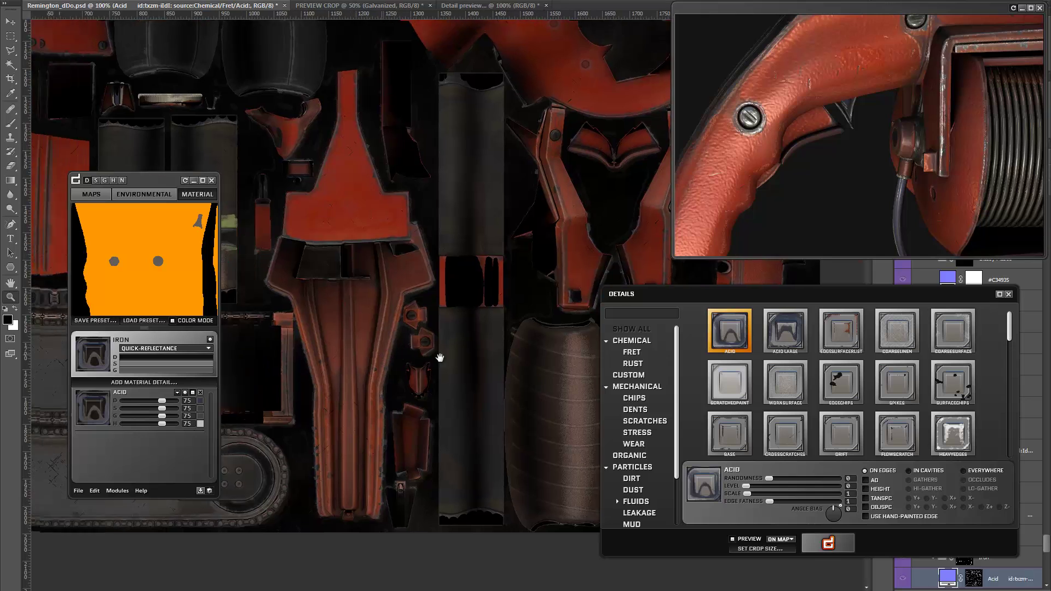
{"action": "scroll", "coordinate": [439, 358], "scroll_direction": "up", "scroll_amount": 10, "text": "alt"}
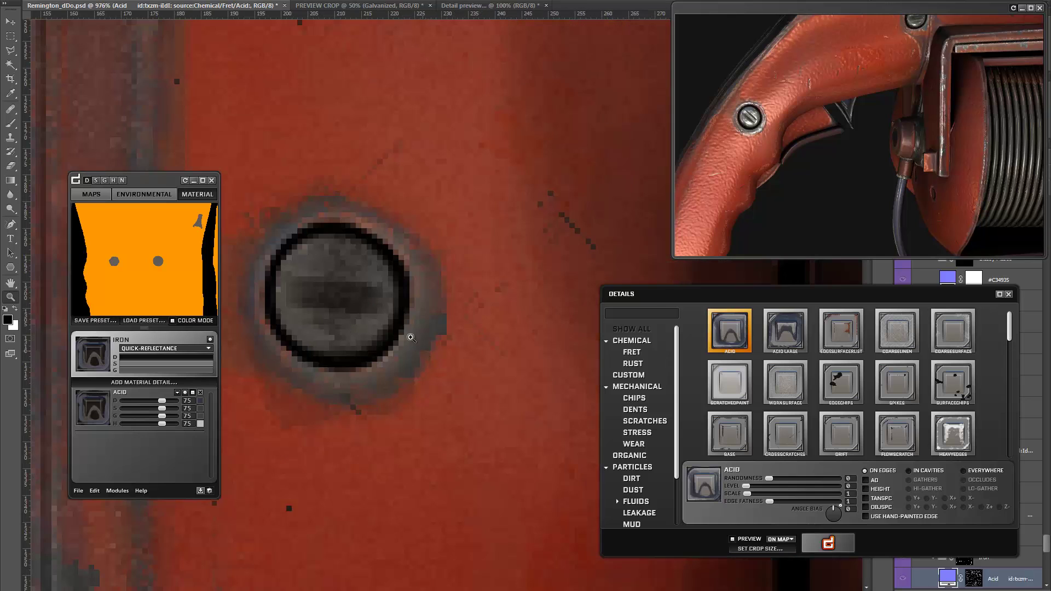
{"action": "left_click", "coordinate": [200, 400]}
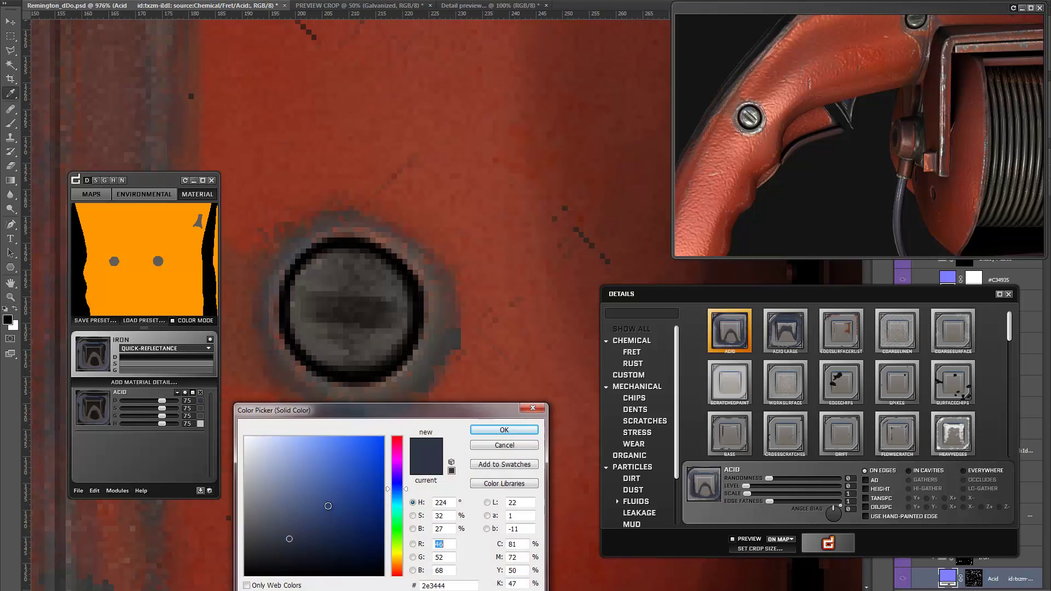
{"action": "mouse_move", "coordinate": [328, 505]}
{"action": "left_mouse_down"}
{"action": "mouse_move", "coordinate": [385, 481]}
{"action": "mouse_move", "coordinate": [382, 574]}
{"action": "left_mouse_up"}
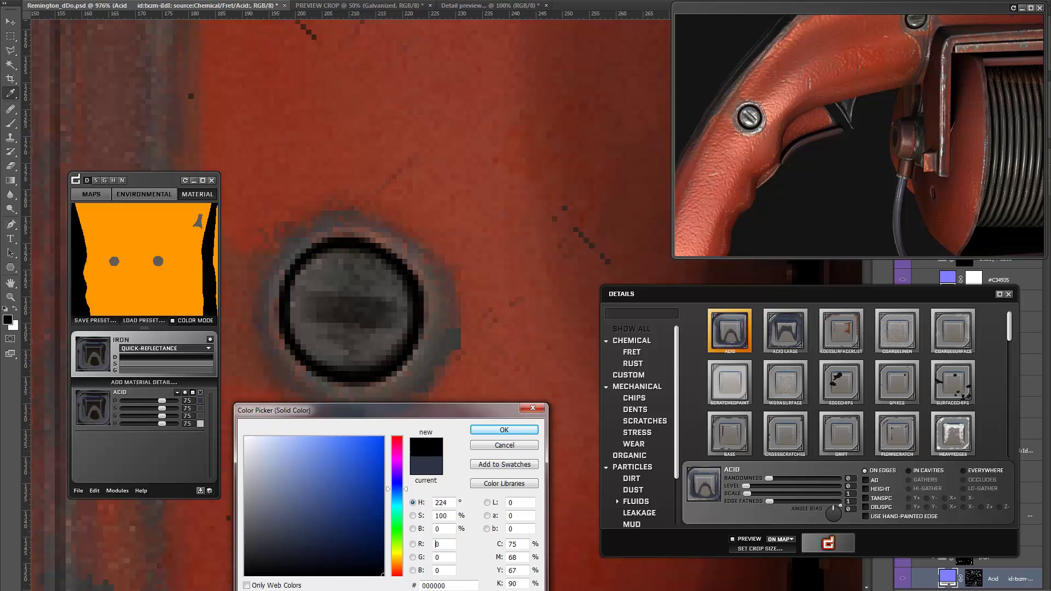
{"action": "type", "text": "255"}
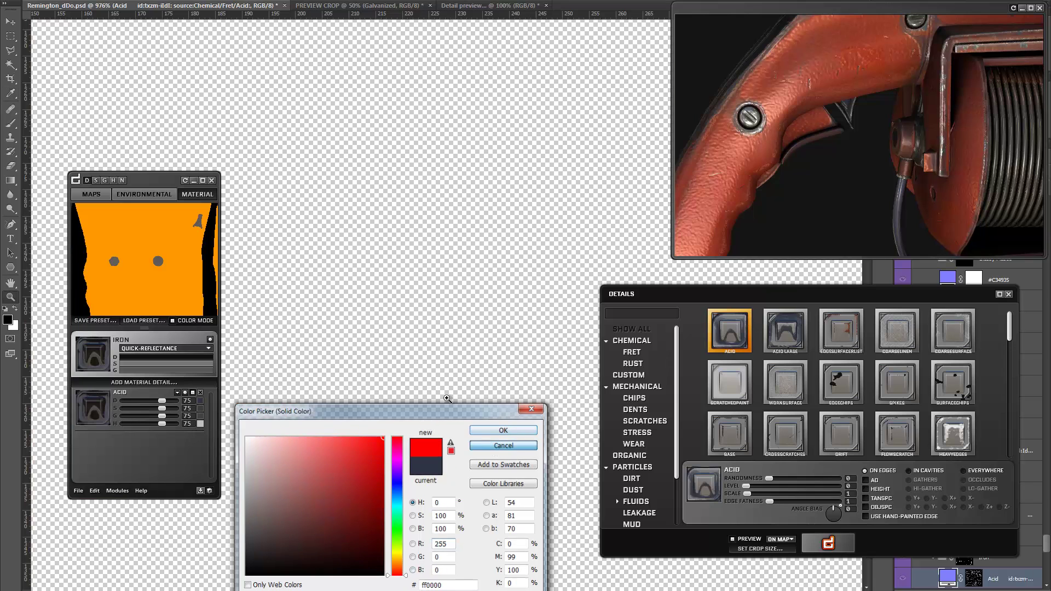
{"action": "key", "text": "Return"}
Step: Recolour the Iron material's Acid detail to a dark reddish brown in the diffuse map
{"action": "left_click", "coordinate": [433, 266], "text": "alt"}
{"action": "left_click", "coordinate": [469, 206], "text": "alt"}
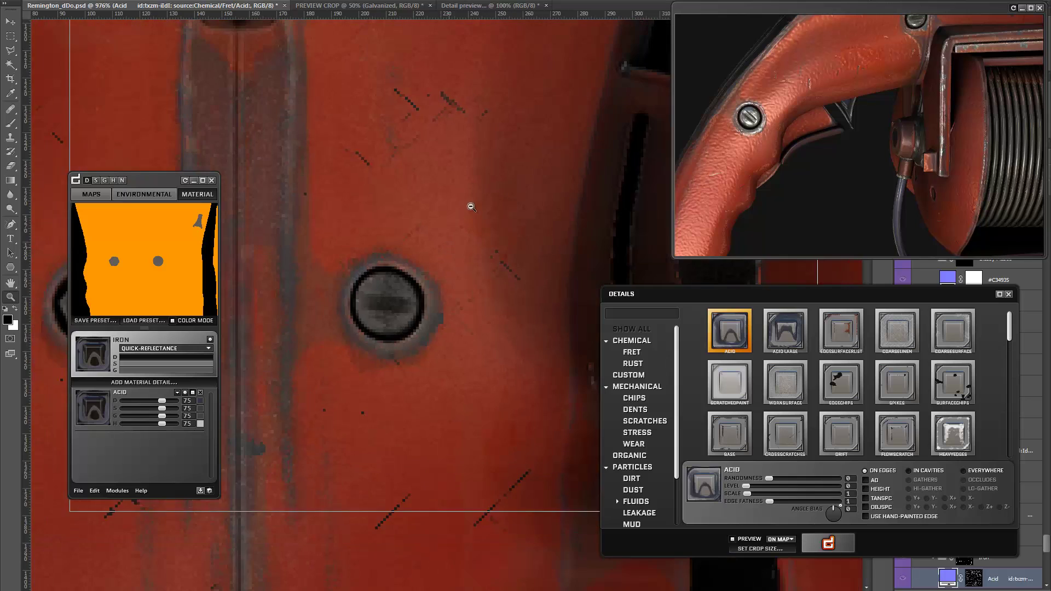
{"action": "left_click", "coordinate": [491, 181], "text": "alt"}
{"action": "left_click", "coordinate": [514, 169], "text": "alt"}
{"action": "left_click", "coordinate": [538, 158], "text": "alt"}
{"action": "left_click", "coordinate": [525, 164], "text": "alt"}
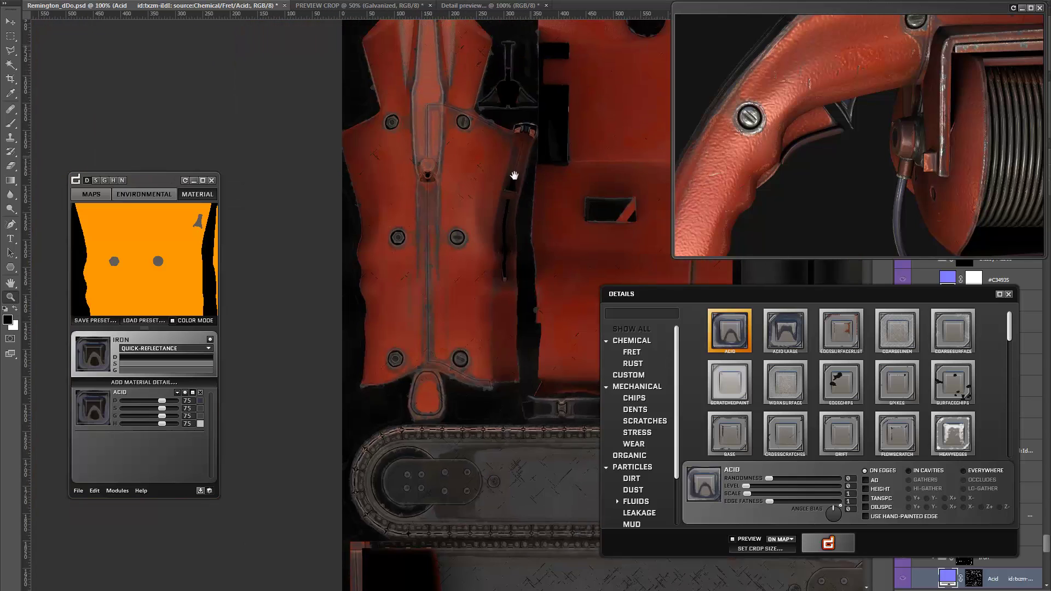
{"action": "left_click", "coordinate": [501, 197], "text": "alt"}
{"action": "left_click", "coordinate": [492, 230], "text": "alt"}
{"action": "left_click_drag", "start_coordinate": [493, 229], "coordinate": [446, 250]}
{"action": "left_click", "coordinate": [202, 402]}
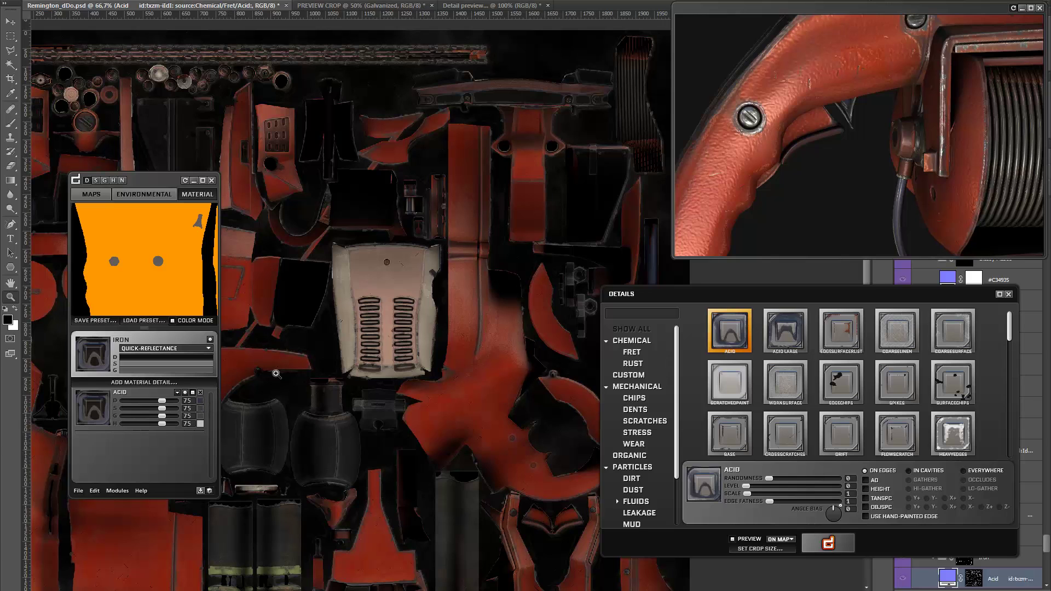
{"action": "left_click_drag", "start_coordinate": [350, 486], "coordinate": [477, 364]}
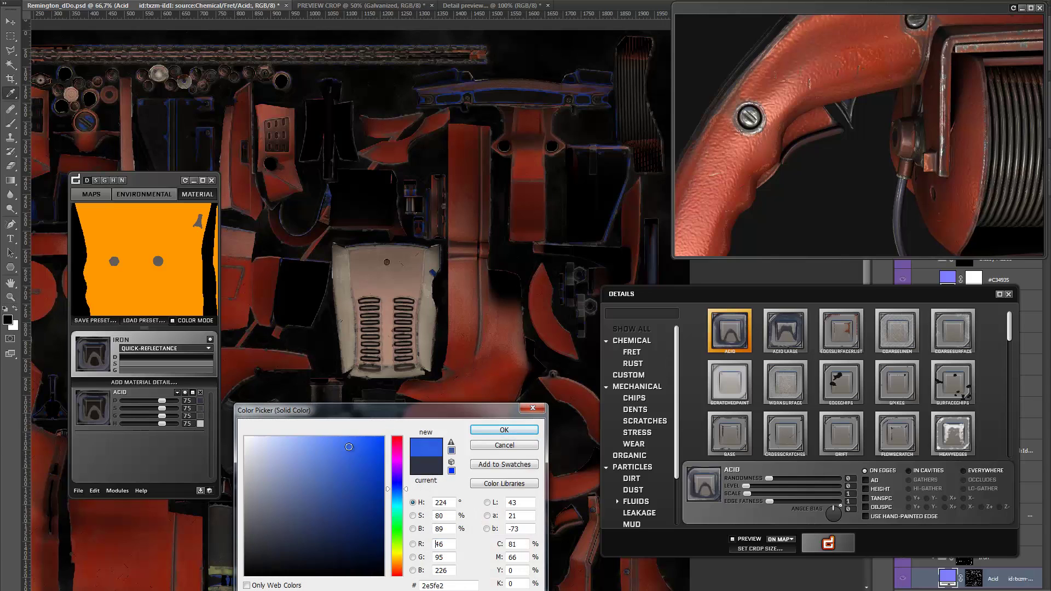
{"action": "left_click", "coordinate": [340, 443]}
{"action": "left_click", "coordinate": [325, 482]}
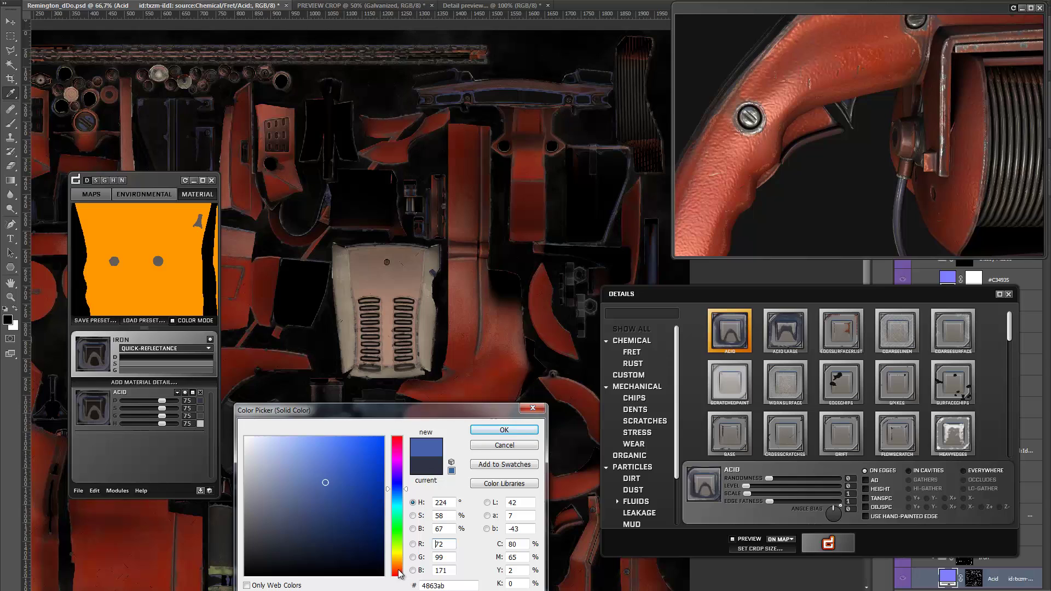
{"action": "left_click", "coordinate": [398, 569]}
{"action": "left_click", "coordinate": [366, 482]}
{"action": "left_click", "coordinate": [384, 492]}
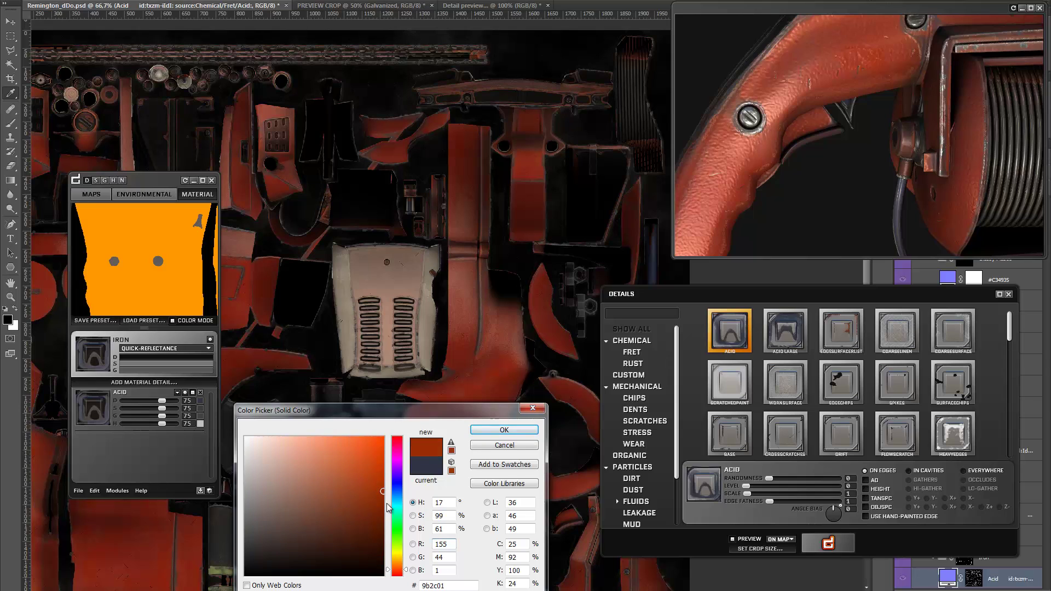
{"action": "left_click_drag", "start_coordinate": [341, 525], "coordinate": [348, 530]}
{"action": "left_click", "coordinate": [499, 428]}
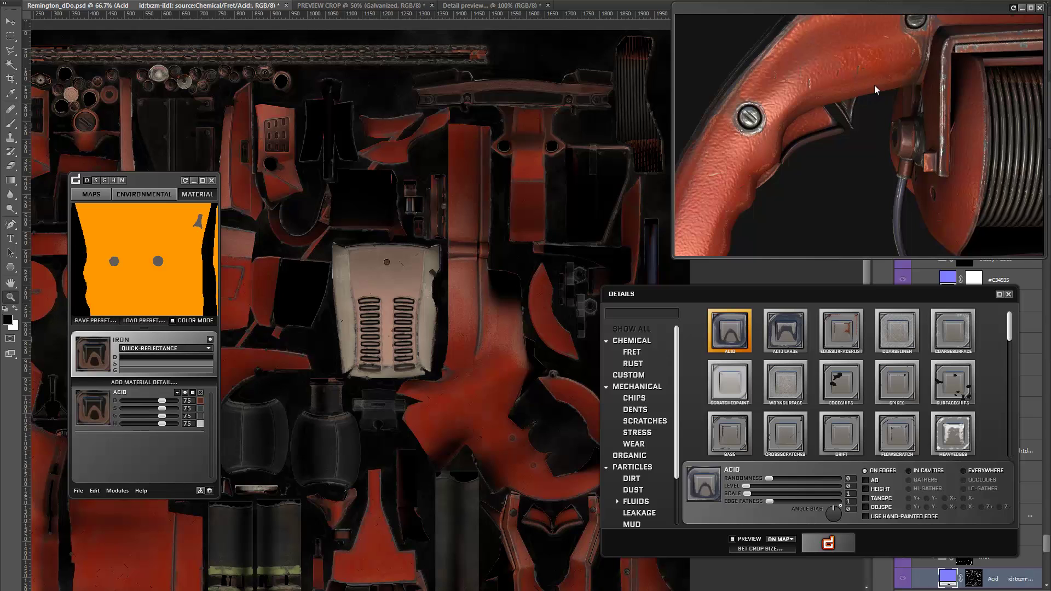
Step: Reduce the Iron material's Acid detail height intensity to 16 and check the effect around the chainsaw model
{"action": "scroll", "coordinate": [875, 88], "scroll_direction": "down", "scroll_amount": 5}
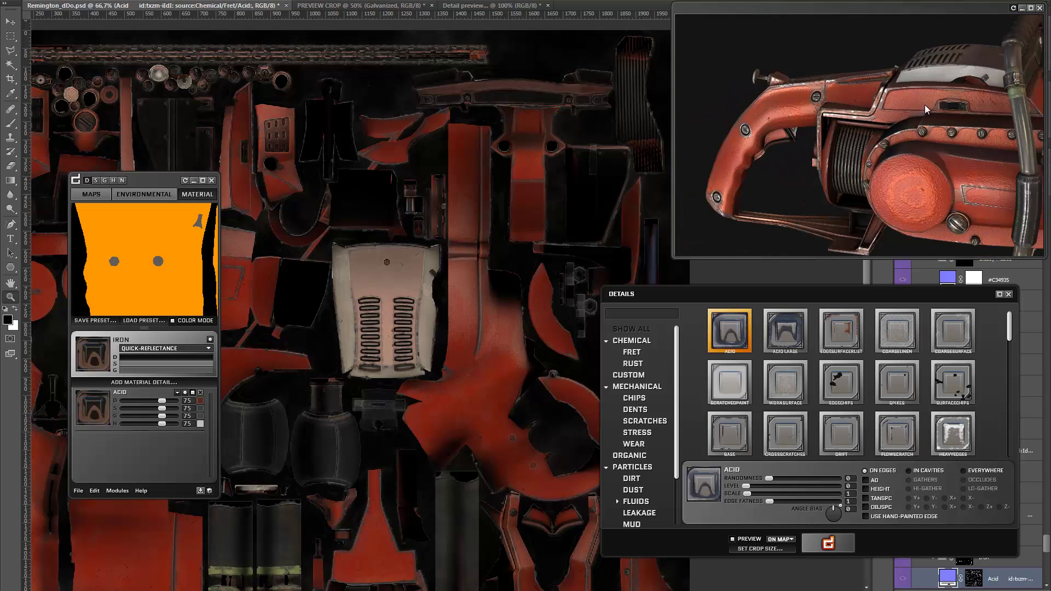
{"action": "left_click_drag", "start_coordinate": [925, 104], "coordinate": [679, 171]}
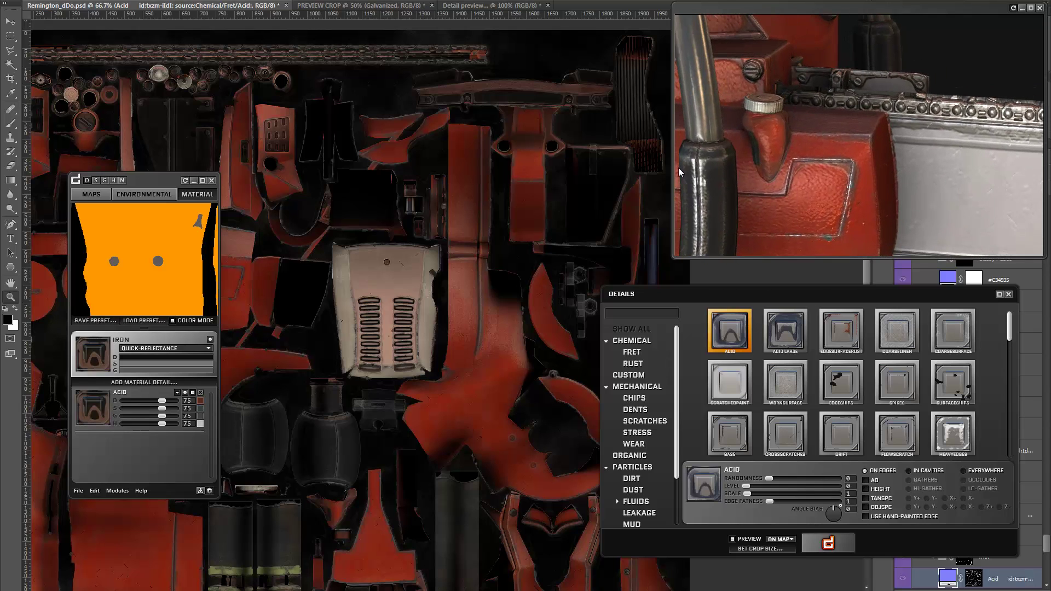
{"action": "left_click_drag", "start_coordinate": [164, 425], "coordinate": [141, 425]}
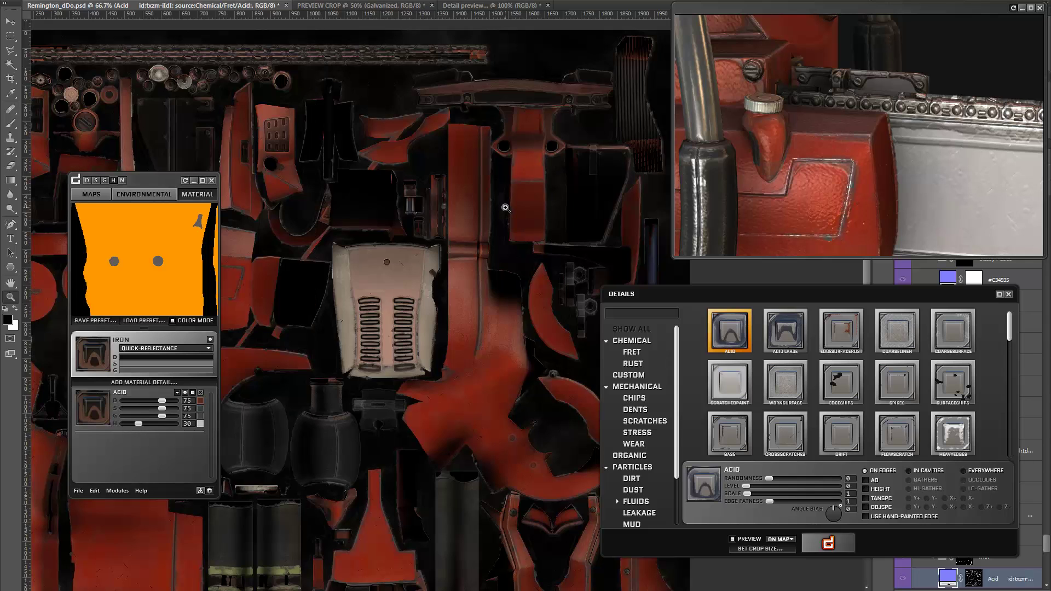
{"action": "left_click_drag", "start_coordinate": [796, 126], "coordinate": [807, 92]}
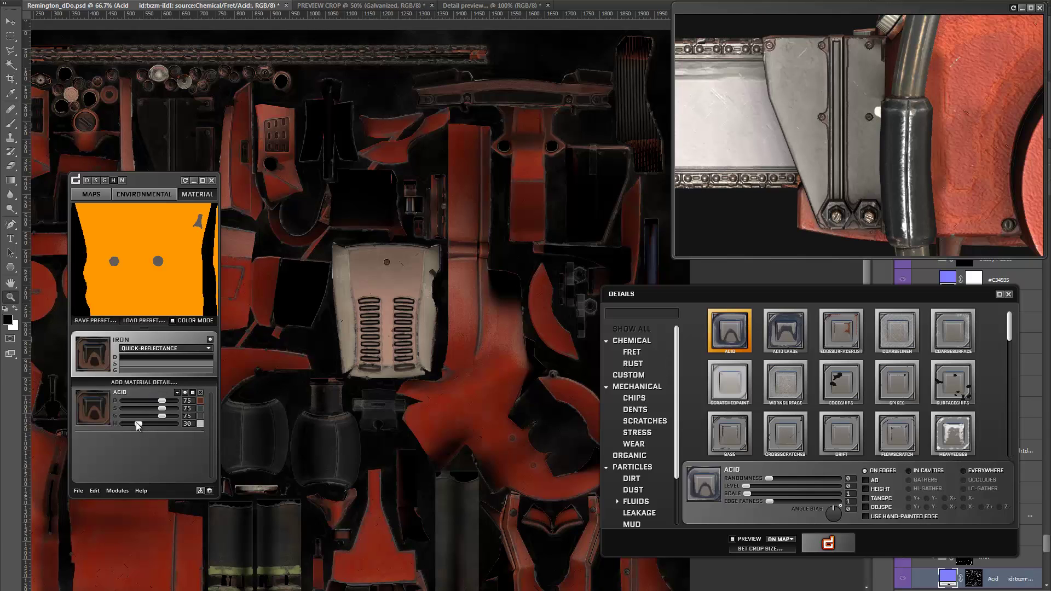
{"action": "left_click_drag", "start_coordinate": [138, 426], "coordinate": [132, 426]}
{"action": "scroll", "coordinate": [826, 149], "scroll_direction": "down", "scroll_amount": 5}
{"action": "left_click_drag", "start_coordinate": [829, 147], "coordinate": [816, 185]}
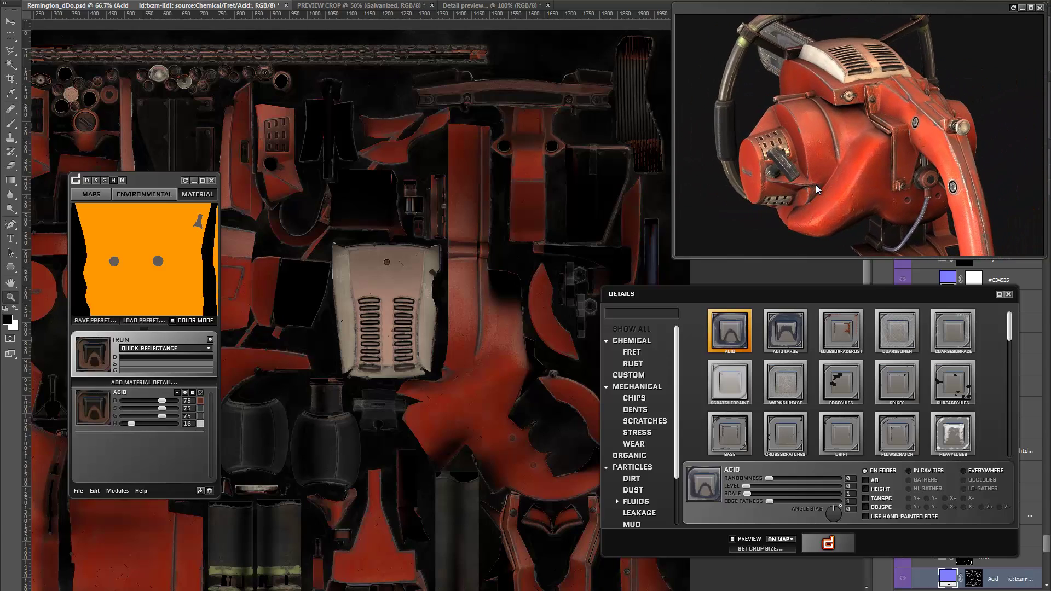
{"action": "scroll", "coordinate": [805, 182], "scroll_direction": "up", "scroll_amount": 5}
{"action": "scroll", "coordinate": [790, 142], "scroll_direction": "down", "scroll_amount": 5}
{"action": "left_click_drag", "start_coordinate": [790, 142], "coordinate": [817, 165]}
Step: Select the Painted Metal material on the material map and add the Miscoloration detail in cavities to it
{"action": "left_click", "coordinate": [122, 269]}
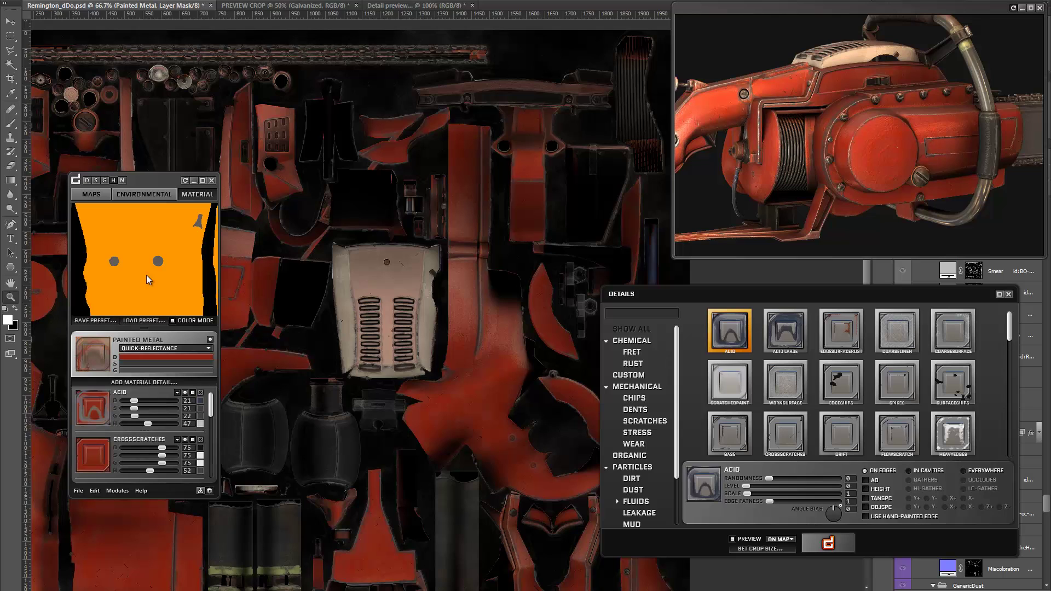
{"action": "mouse_move", "coordinate": [151, 272]}
{"action": "left_mouse_down"}
{"action": "mouse_move", "coordinate": [142, 252]}
{"action": "mouse_move", "coordinate": [136, 266]}
{"action": "mouse_move", "coordinate": [143, 255]}
{"action": "left_mouse_up"}
{"action": "scroll", "coordinate": [145, 258], "scroll_direction": "down", "scroll_amount": 5}
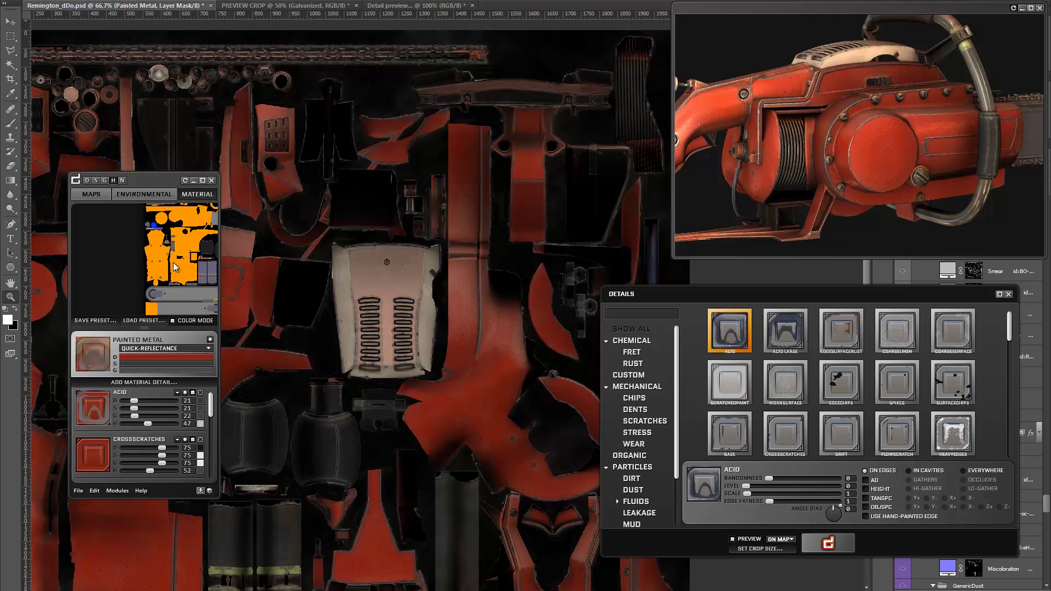
{"action": "left_click_drag", "start_coordinate": [1010, 331], "coordinate": [1004, 393]}
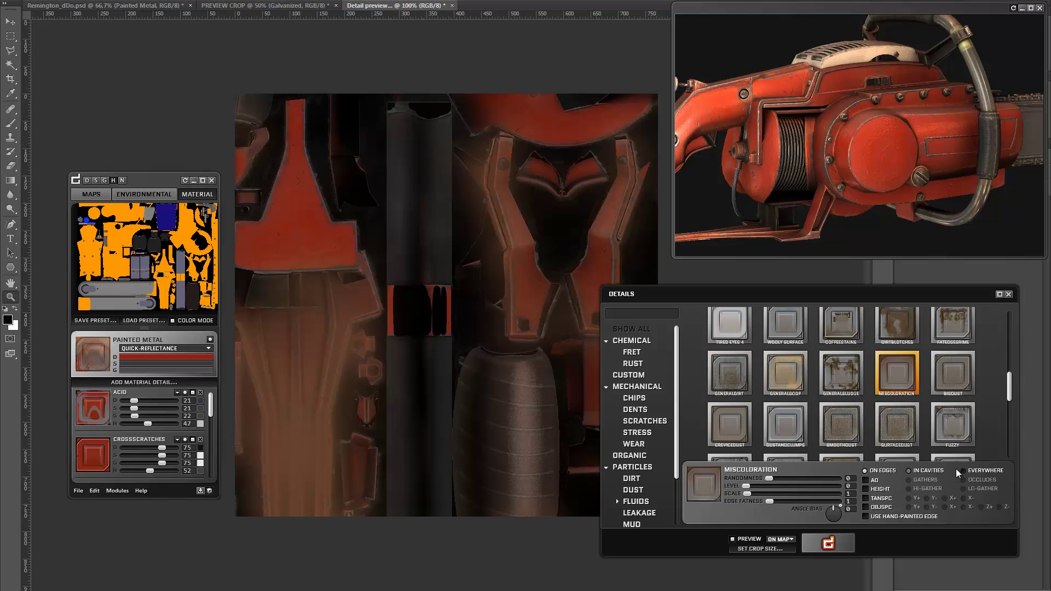
{"action": "left_click", "coordinate": [908, 471]}
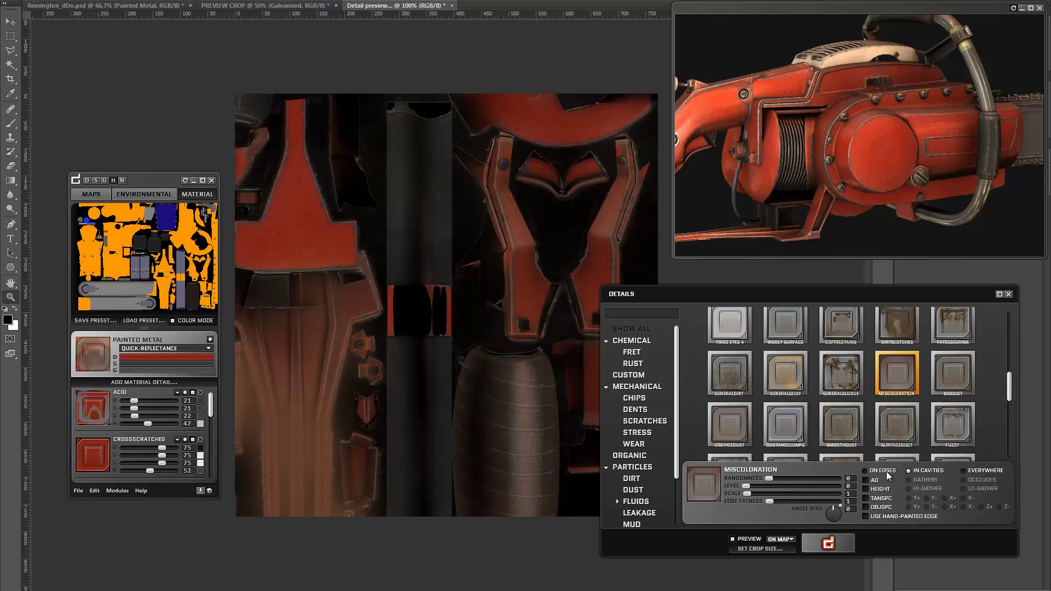
{"action": "left_click", "coordinate": [828, 545]}
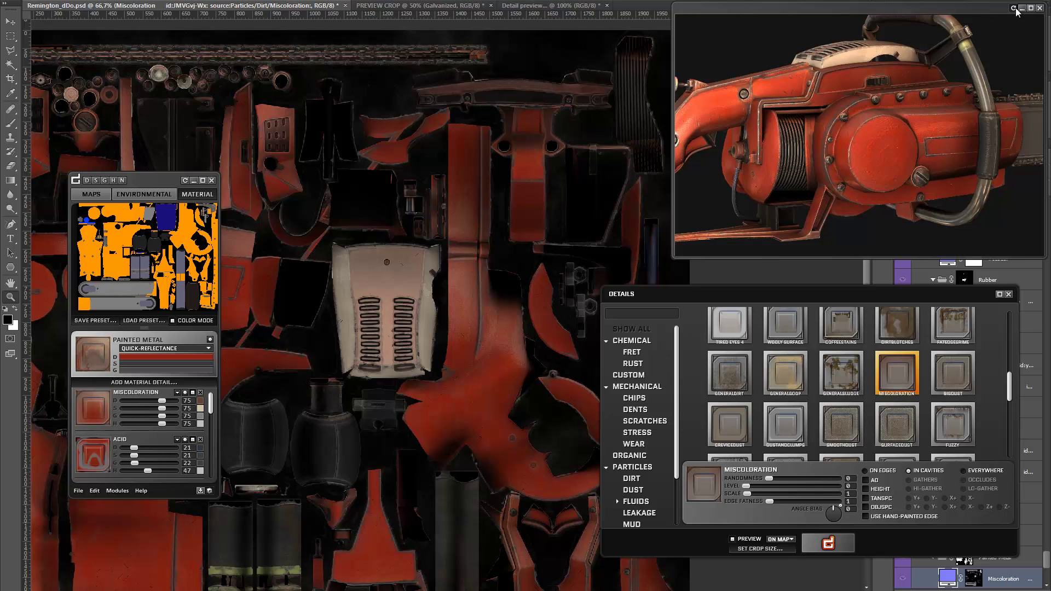
Step: Recolour the Painted Metal material's Miscoloration detail to black (000000) in the diffuse map
{"action": "left_click_drag", "start_coordinate": [71, 509], "coordinate": [393, 294]}
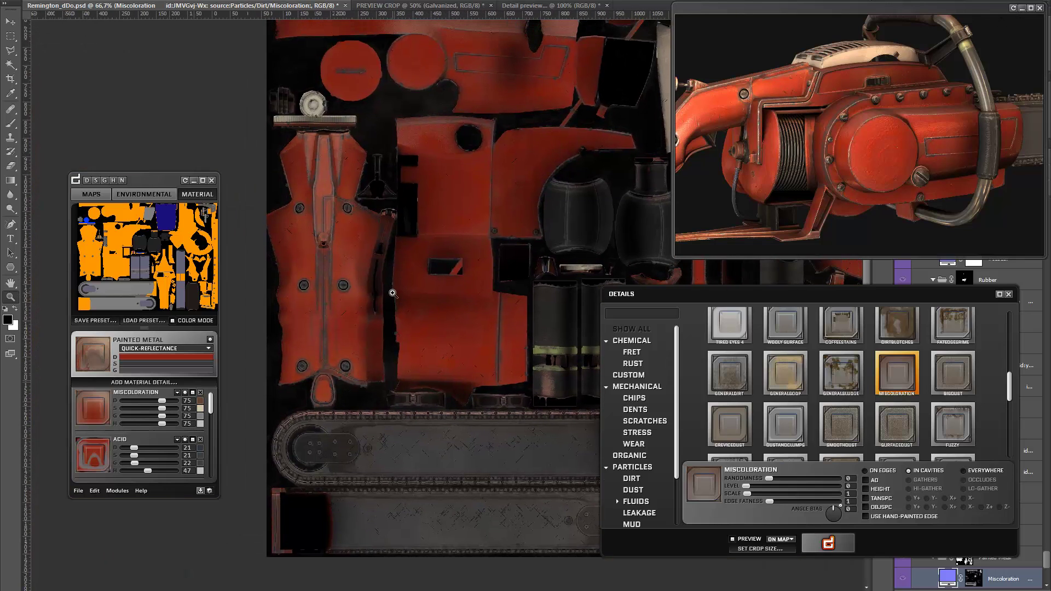
{"action": "left_click", "coordinate": [200, 402]}
{"action": "left_click_drag", "start_coordinate": [382, 505], "coordinate": [385, 437]}
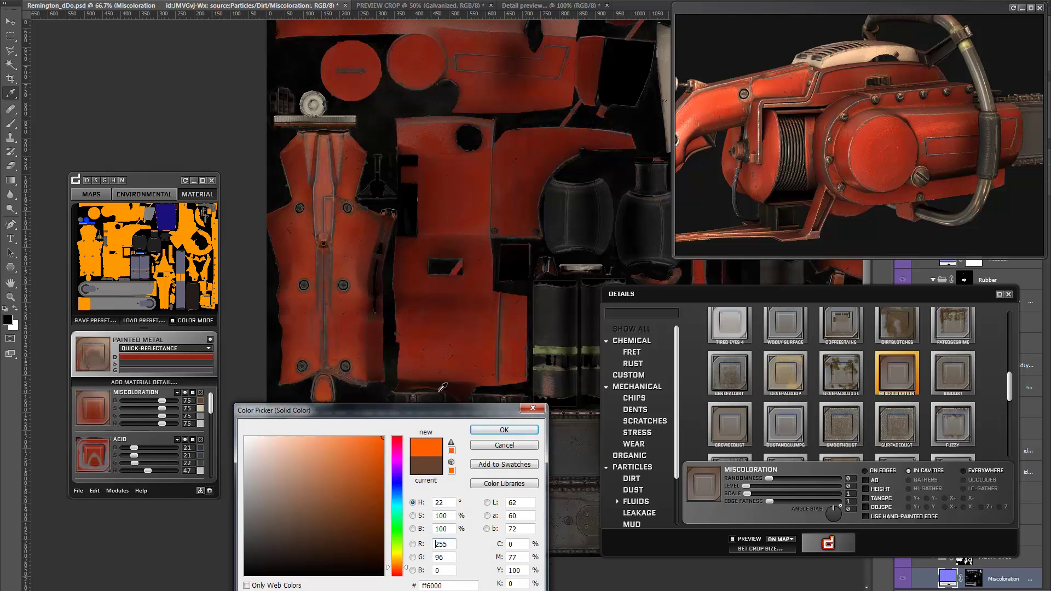
{"action": "left_click", "coordinate": [397, 493]}
{"action": "left_click_drag", "start_coordinate": [281, 537], "coordinate": [397, 579]}
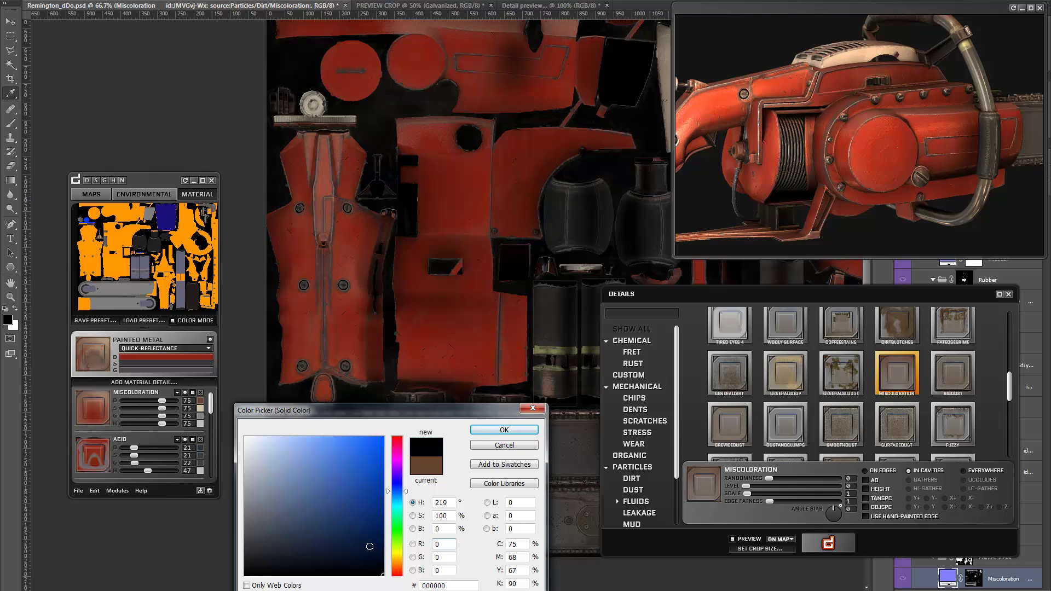
{"action": "left_click", "coordinate": [504, 430]}
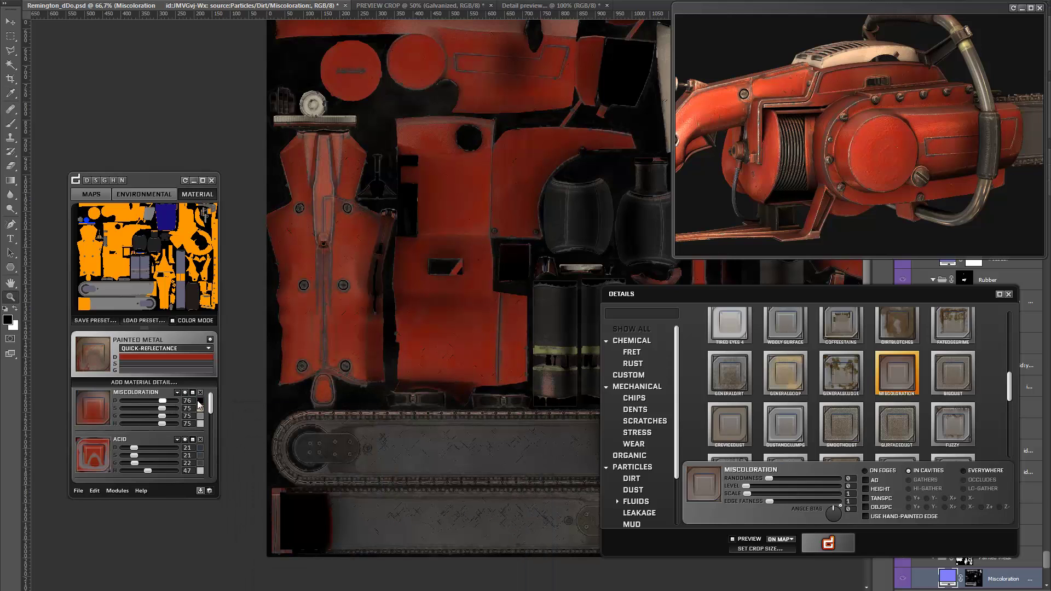
Step: Raise the Painted Metal Miscoloration detail's diffuse intensity to 100 and inspect the texture up close
{"action": "left_click_drag", "start_coordinate": [163, 401], "coordinate": [233, 387]}
{"action": "left_click_drag", "start_coordinate": [308, 220], "coordinate": [357, 323]}
{"action": "left_click_drag", "start_coordinate": [223, 357], "coordinate": [194, 401]}
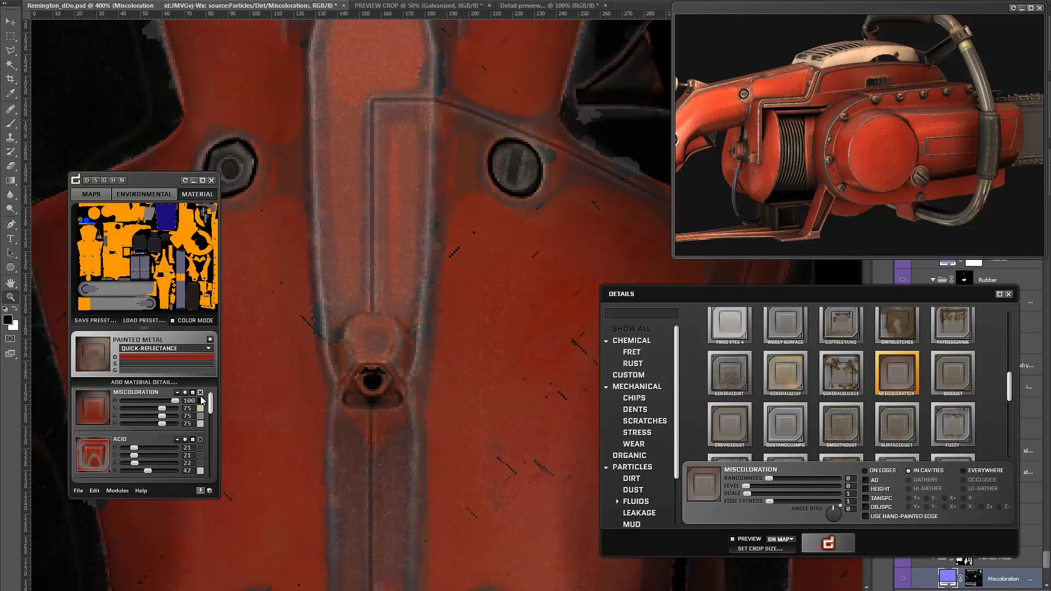
Step: Recolour the Miscoloration detail's diffuse to a dark brown, hex 493925
{"action": "left_click", "coordinate": [200, 400]}
{"action": "left_click", "coordinate": [362, 498]}
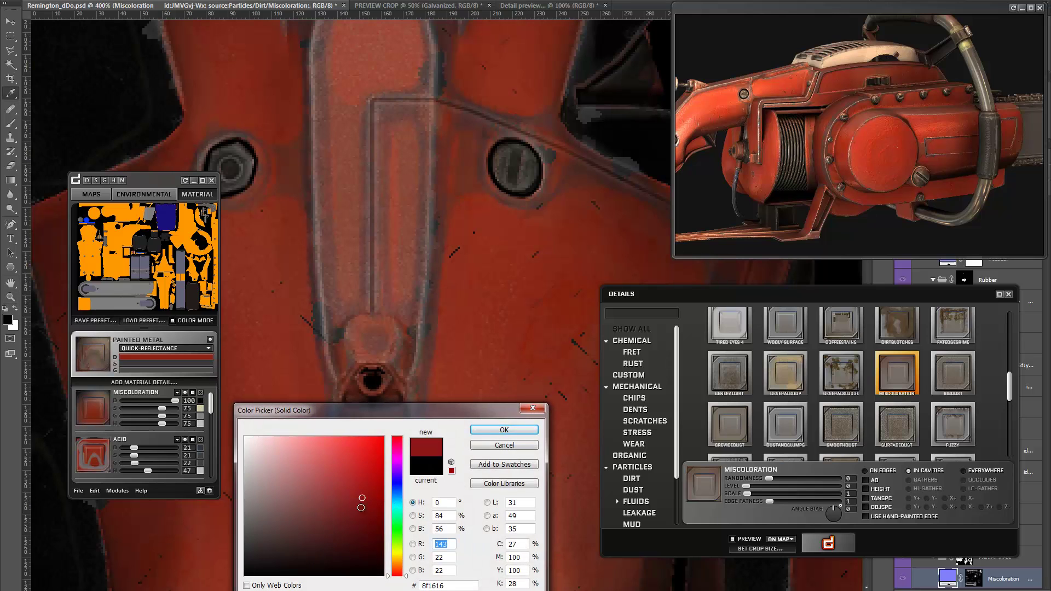
{"action": "left_click", "coordinate": [365, 512]}
{"action": "mouse_move", "coordinate": [285, 536]}
{"action": "left_mouse_down"}
{"action": "mouse_move", "coordinate": [247, 523]}
{"action": "mouse_move", "coordinate": [296, 480]}
{"action": "mouse_move", "coordinate": [316, 492]}
{"action": "mouse_move", "coordinate": [290, 528]}
{"action": "mouse_move", "coordinate": [313, 536]}
{"action": "left_mouse_up"}
{"action": "left_click", "coordinate": [397, 563]}
{"action": "left_click", "coordinate": [479, 431]}
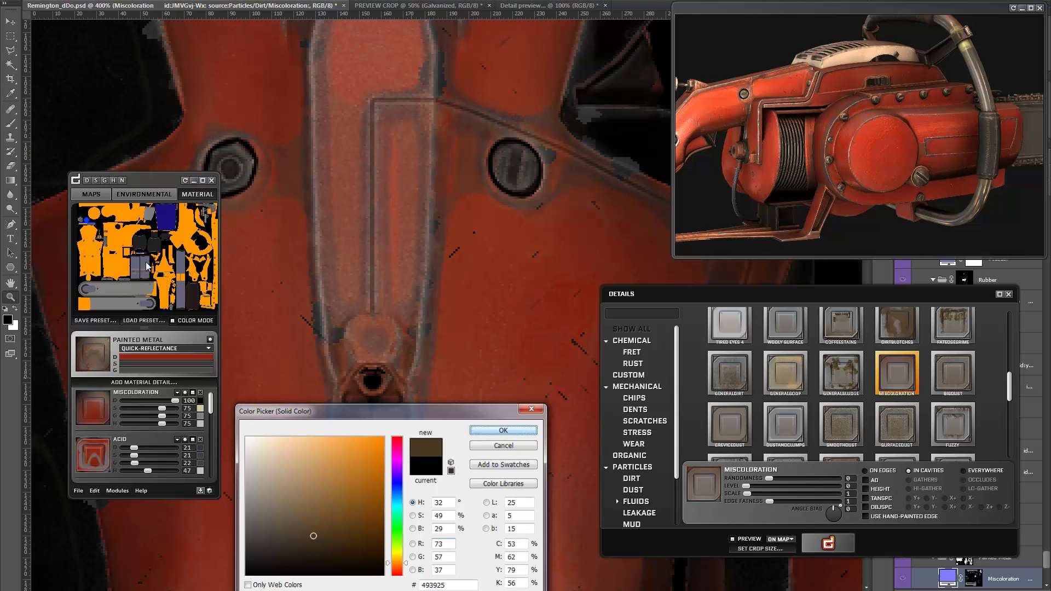
Step: Show the specular map and set the Miscoloration detail's specular colour to dark grey 4d4d4d
{"action": "left_click", "coordinate": [95, 180]}
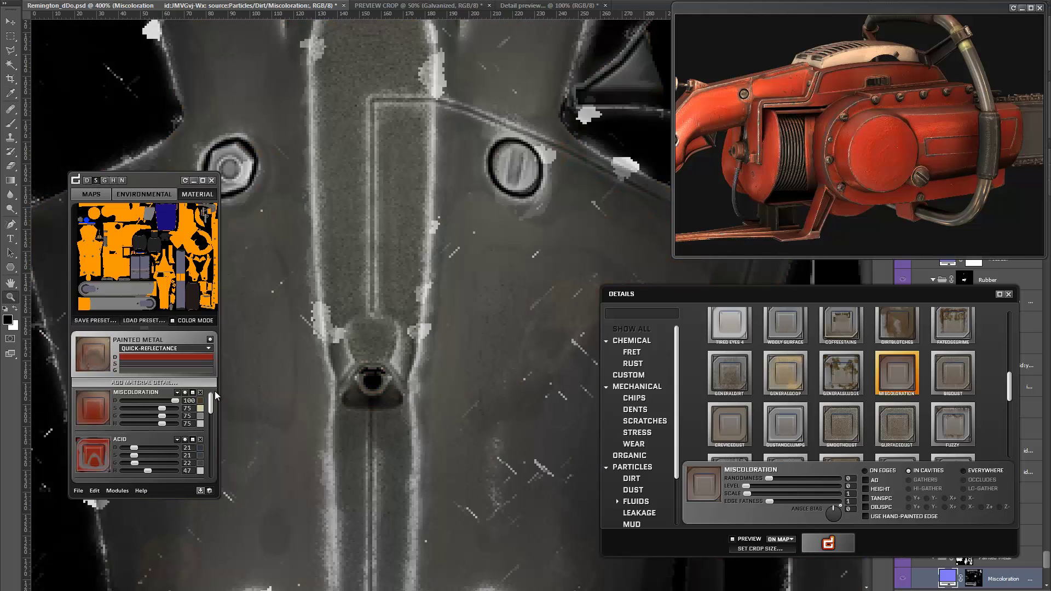
{"action": "left_click", "coordinate": [181, 559]}
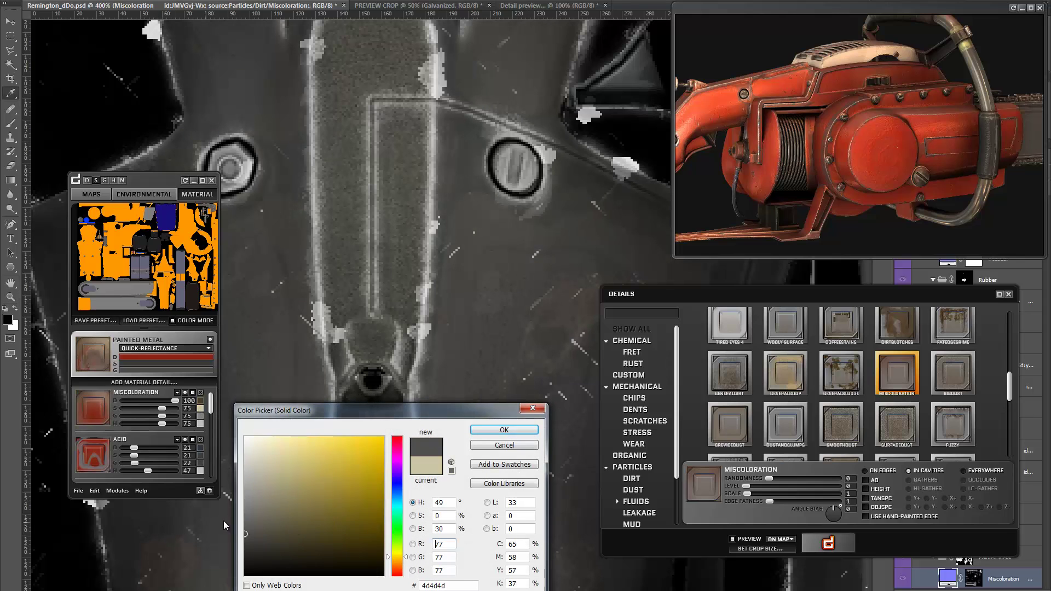
{"action": "left_click", "coordinate": [484, 432]}
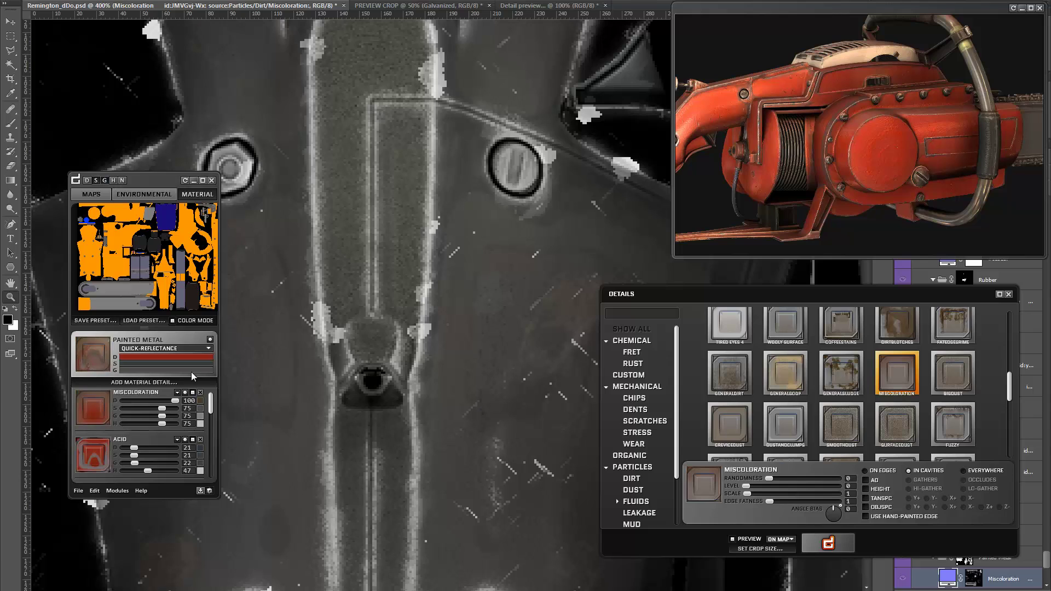
Step: Show the gloss map, raise the Miscoloration detail's gloss intensity to 100 and set its gloss colour to dark grey 2f2f2f
{"action": "left_click", "coordinate": [105, 181]}
{"action": "left_click", "coordinate": [176, 416]}
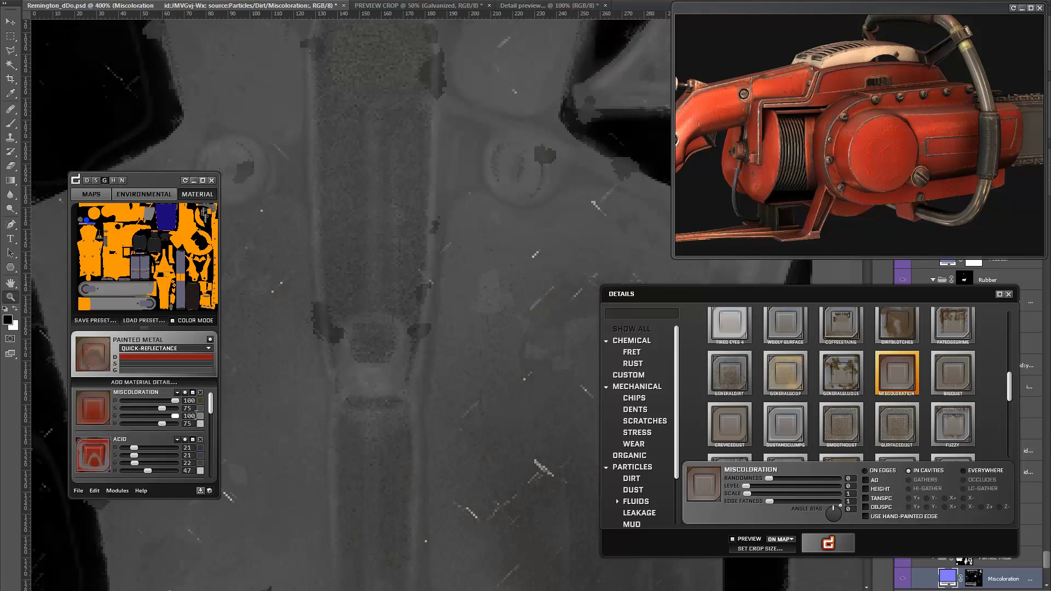
{"action": "left_click", "coordinate": [200, 424]}
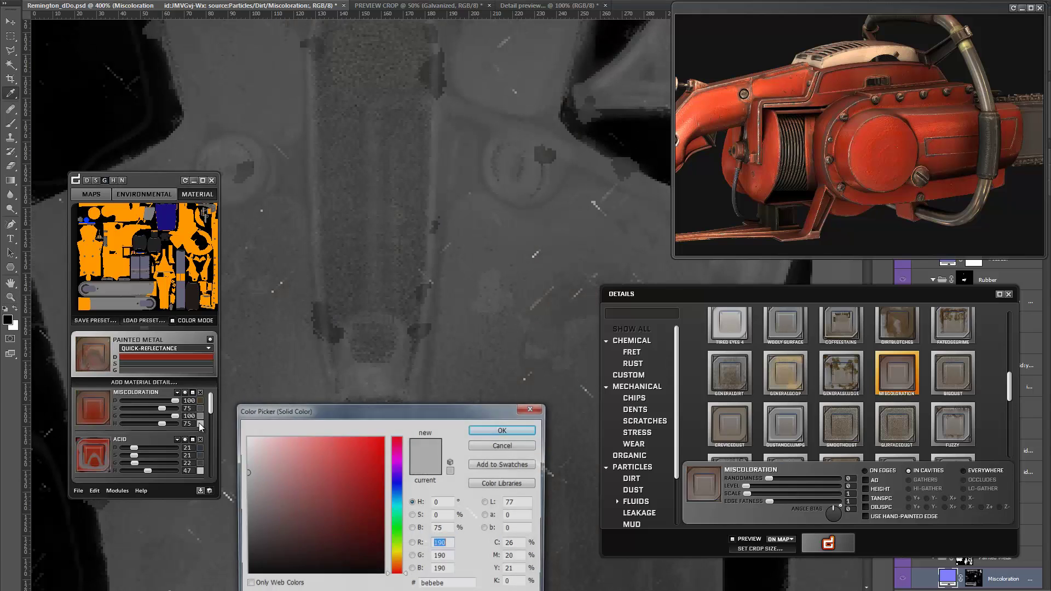
{"action": "key", "text": "Return"}
{"action": "left_click", "coordinate": [200, 416]}
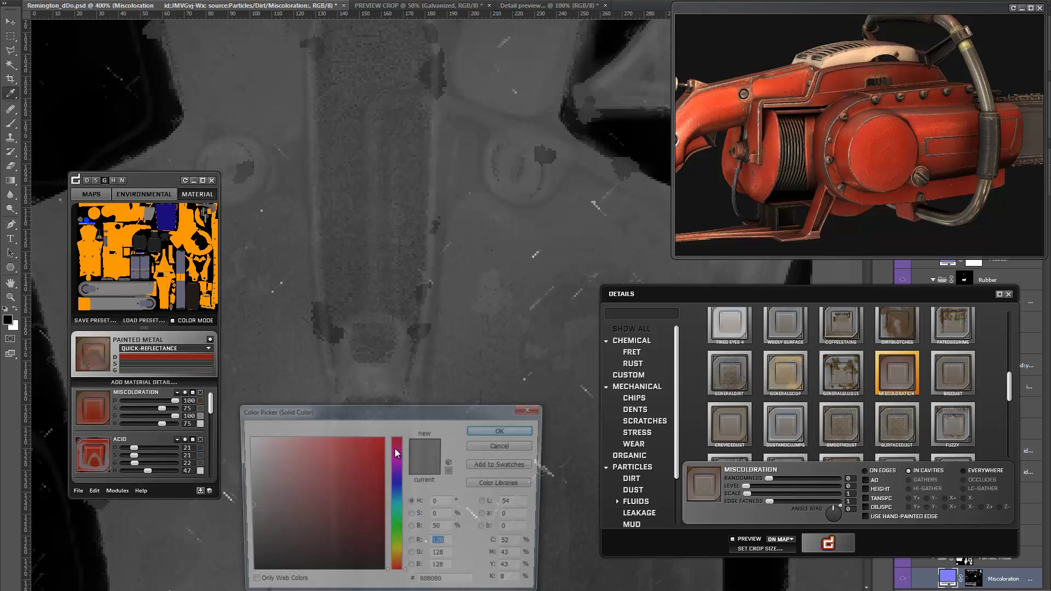
{"action": "left_click_drag", "start_coordinate": [276, 537], "coordinate": [410, 417]}
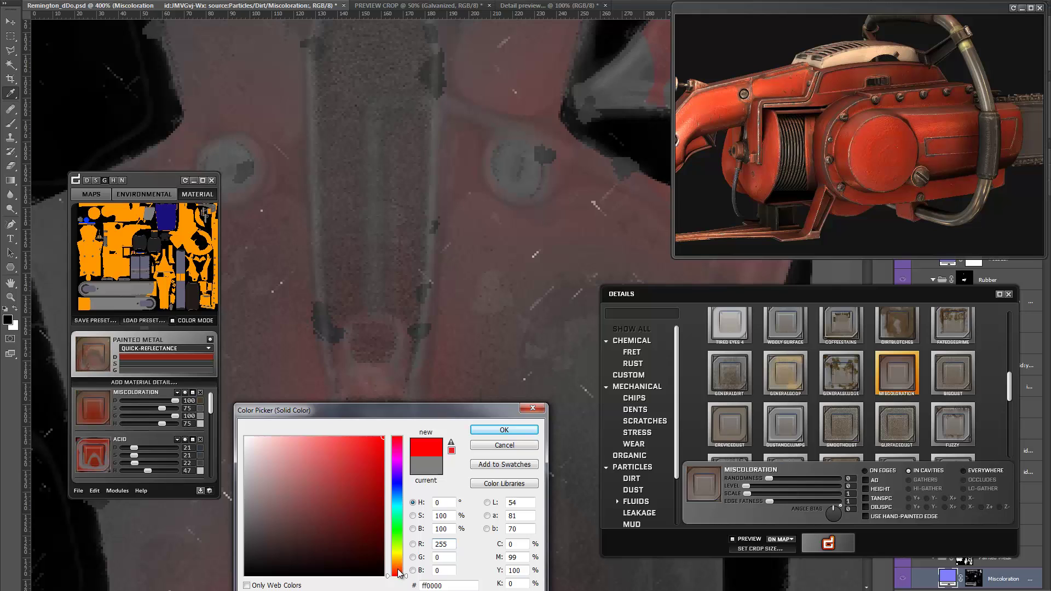
{"action": "mouse_move", "coordinate": [321, 560]}
{"action": "left_mouse_down"}
{"action": "mouse_move", "coordinate": [235, 562]}
{"action": "mouse_move", "coordinate": [201, 551]}
{"action": "left_mouse_up"}
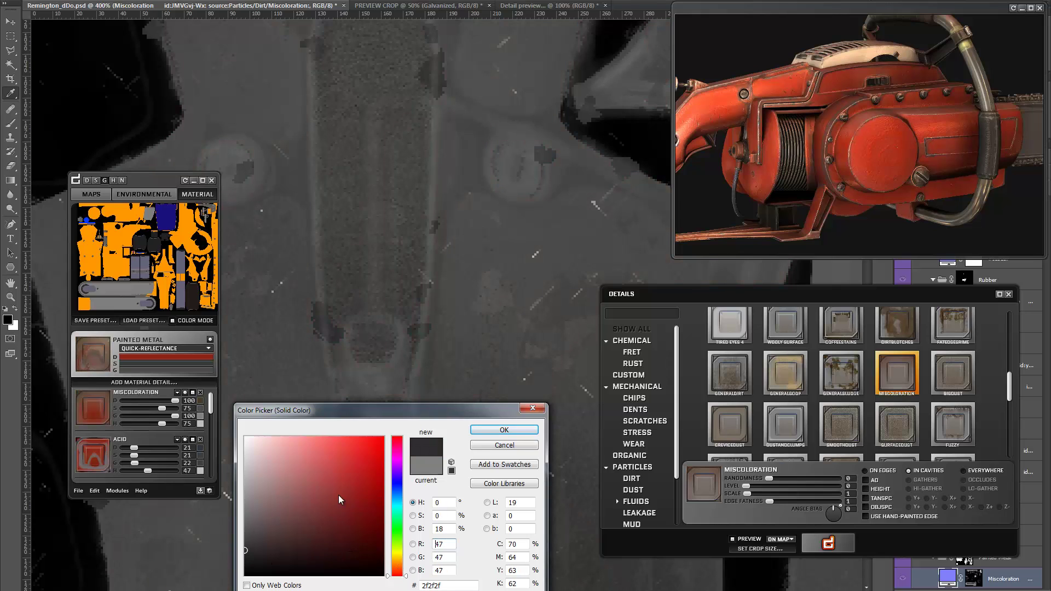
{"action": "left_click", "coordinate": [484, 430]}
Step: Set the Painted Metal material's base diffuse colour to dark red 612218 and check it on the chainsaw model
{"action": "key", "text": "z"}
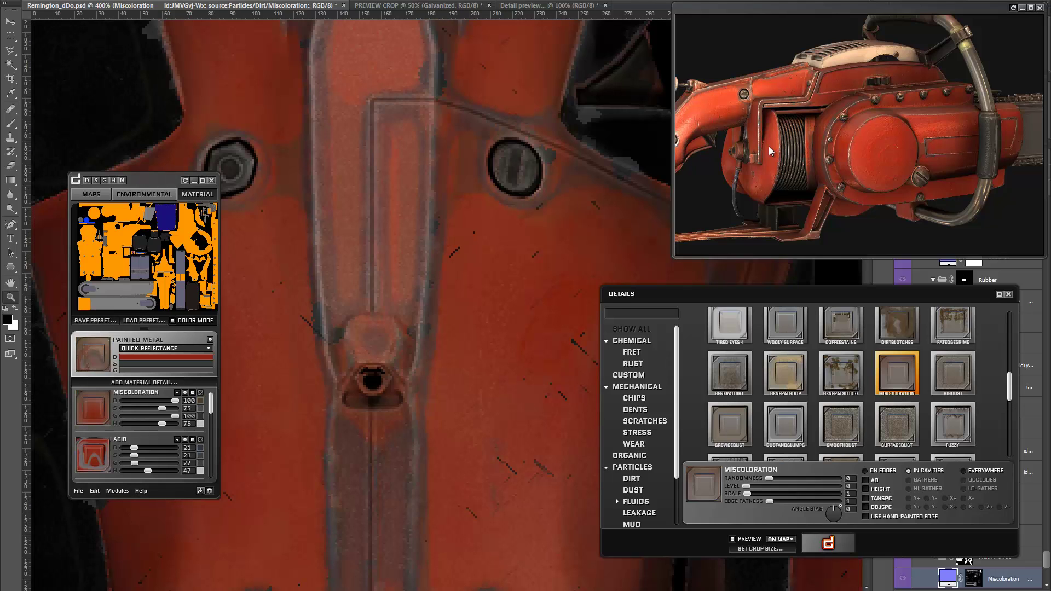
{"action": "mouse_move", "coordinate": [777, 146]}
{"action": "left_mouse_down"}
{"action": "mouse_move", "coordinate": [695, 124]}
{"action": "mouse_move", "coordinate": [759, 139]}
{"action": "mouse_move", "coordinate": [777, 127]}
{"action": "mouse_move", "coordinate": [758, 115]}
{"action": "mouse_move", "coordinate": [897, 120]}
{"action": "mouse_move", "coordinate": [849, 114]}
{"action": "left_mouse_up"}
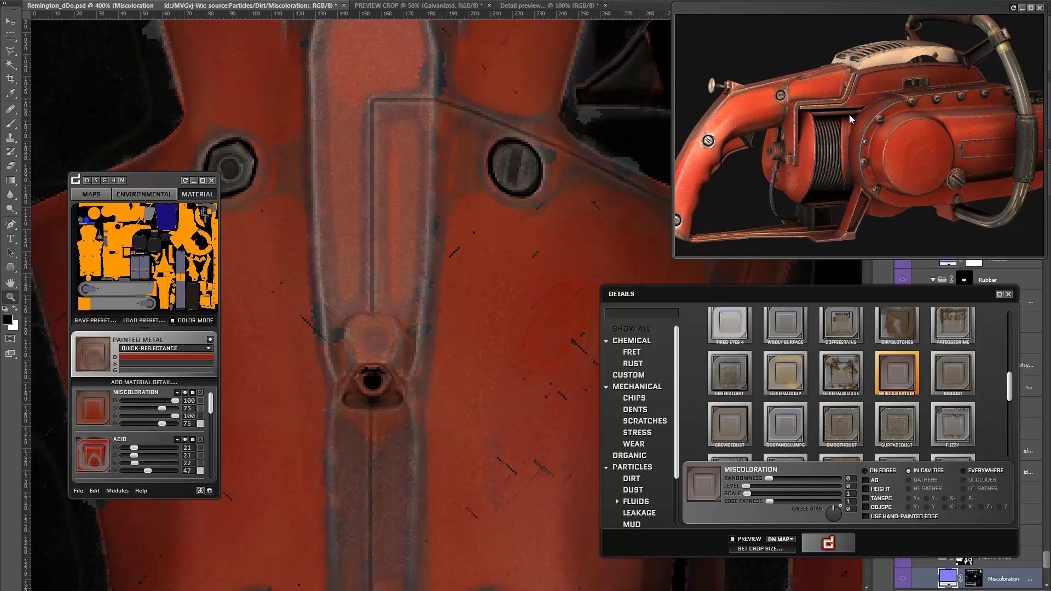
{"action": "left_click", "coordinate": [131, 361]}
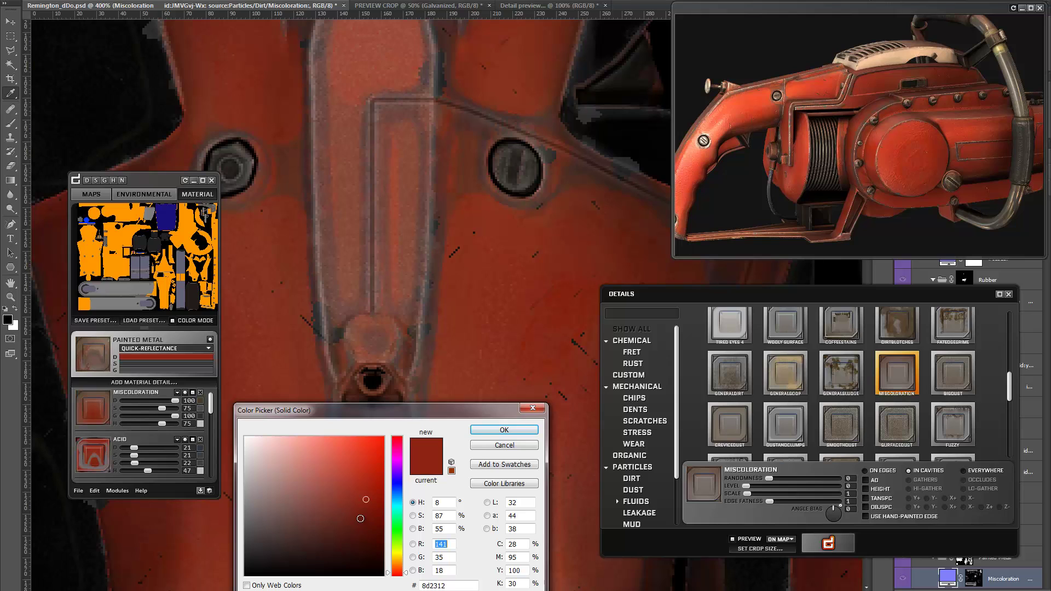
{"action": "left_click_drag", "start_coordinate": [360, 518], "coordinate": [349, 522]}
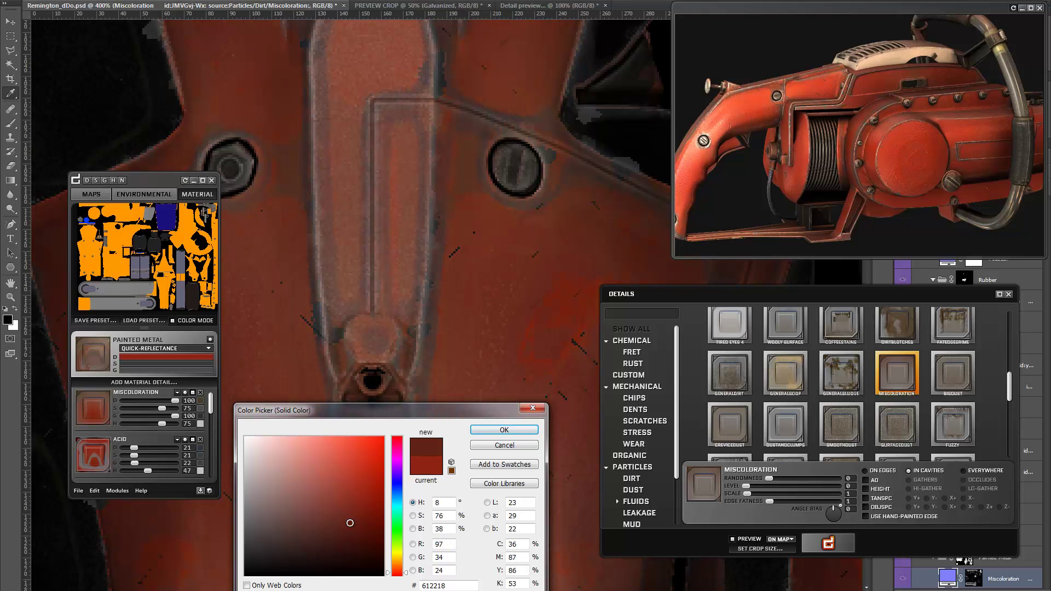
{"action": "left_click", "coordinate": [505, 430]}
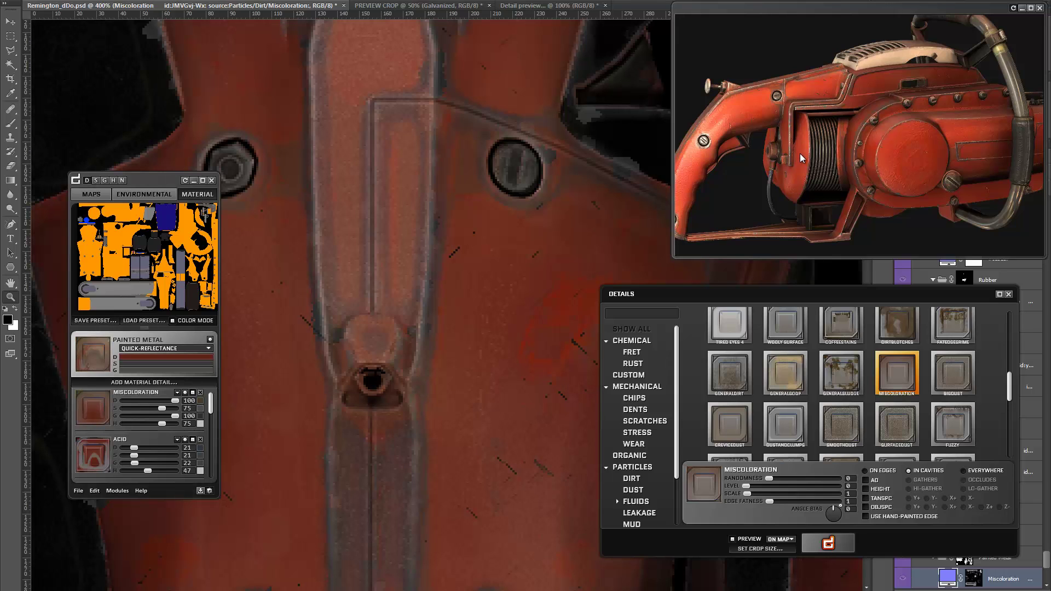
{"action": "mouse_move", "coordinate": [823, 150]}
{"action": "left_mouse_down"}
{"action": "mouse_move", "coordinate": [793, 145]}
{"action": "mouse_move", "coordinate": [834, 152]}
{"action": "left_mouse_up"}
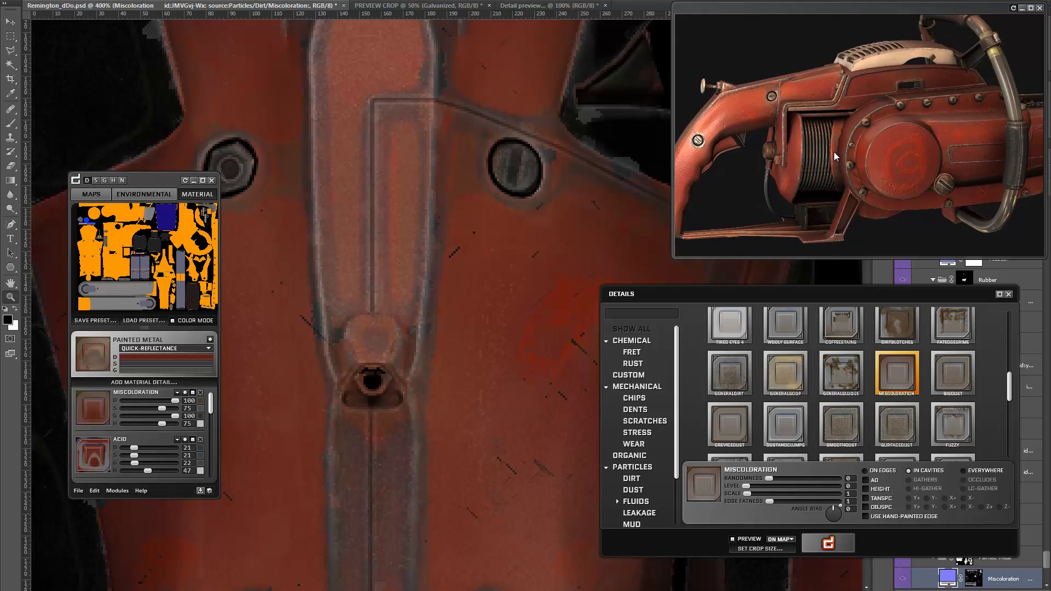
Step: Darken the Painted Metal base diffuse colour to 54190f and check the chainsaw preview
{"action": "left_click", "coordinate": [176, 357]}
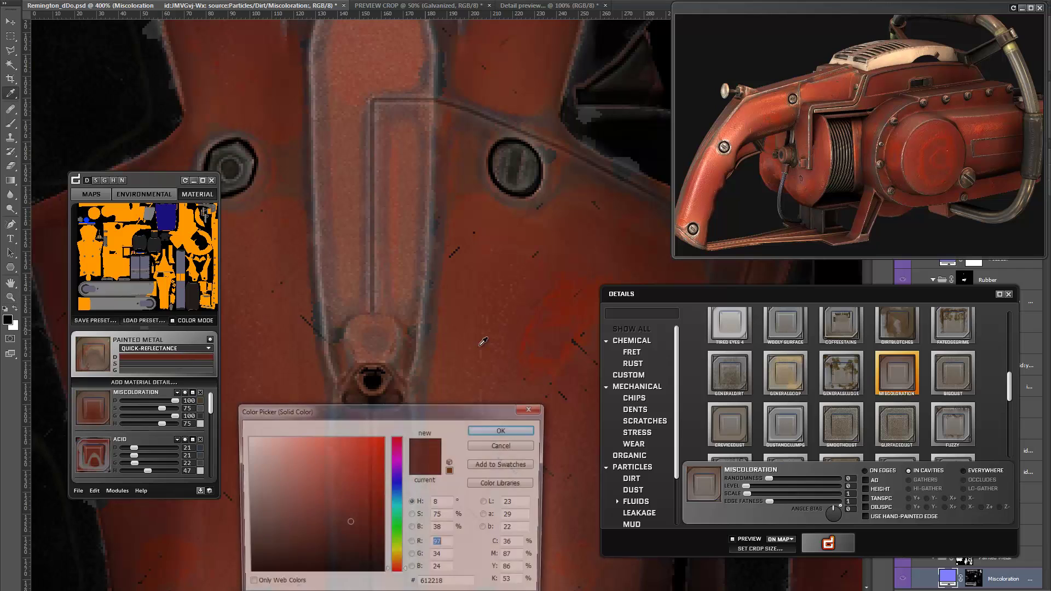
{"action": "left_click", "coordinate": [358, 530]}
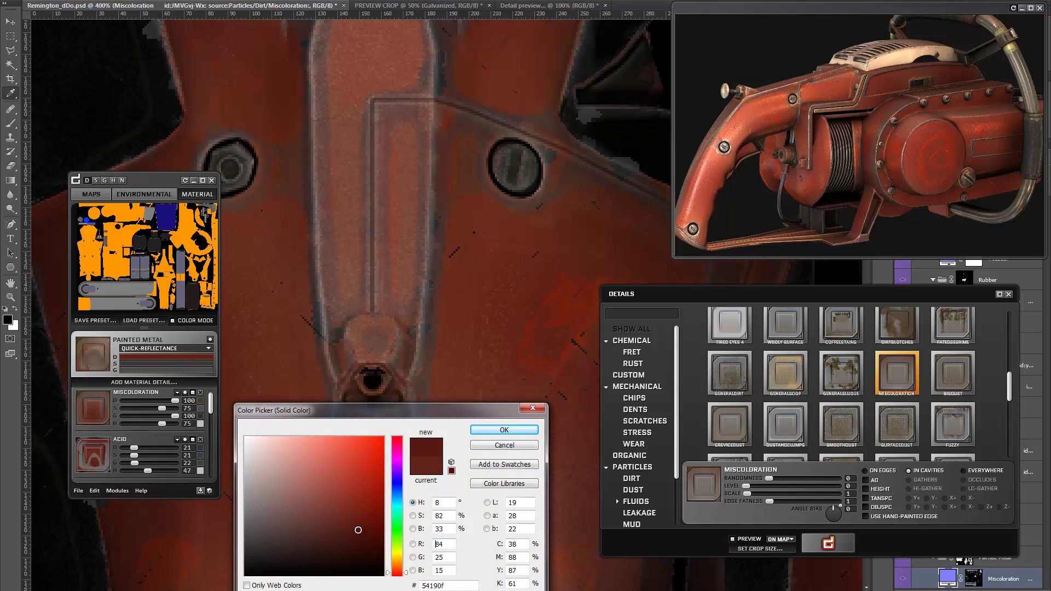
{"action": "left_click", "coordinate": [498, 430]}
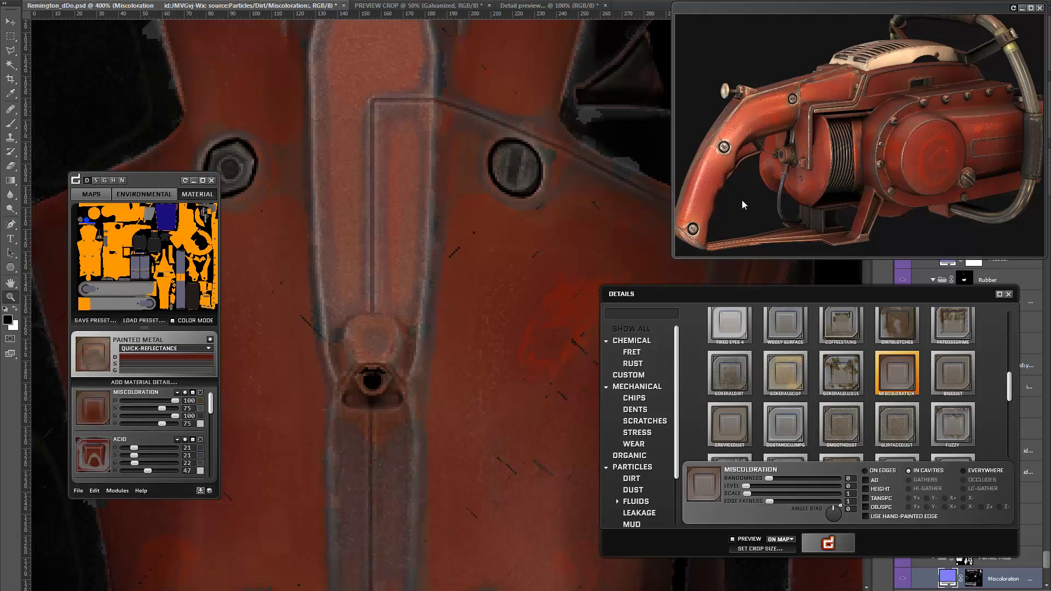
{"action": "left_click_drag", "start_coordinate": [819, 167], "coordinate": [809, 170]}
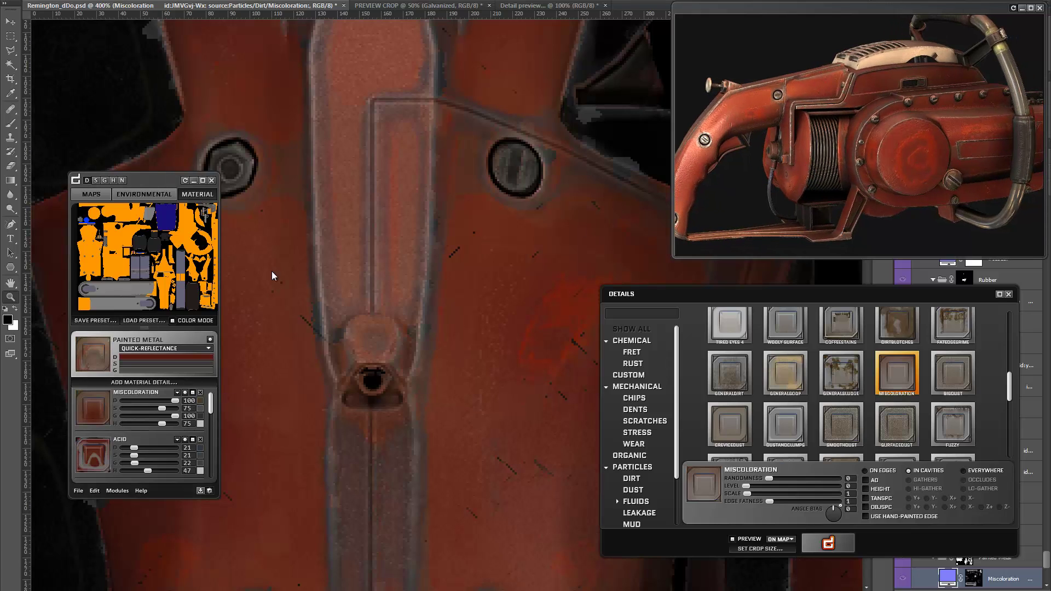
Step: Recolour the Painted Metal material's Smear detail to dark red 621706 in the diffuse map
{"action": "left_click_drag", "start_coordinate": [210, 405], "coordinate": [204, 431]}
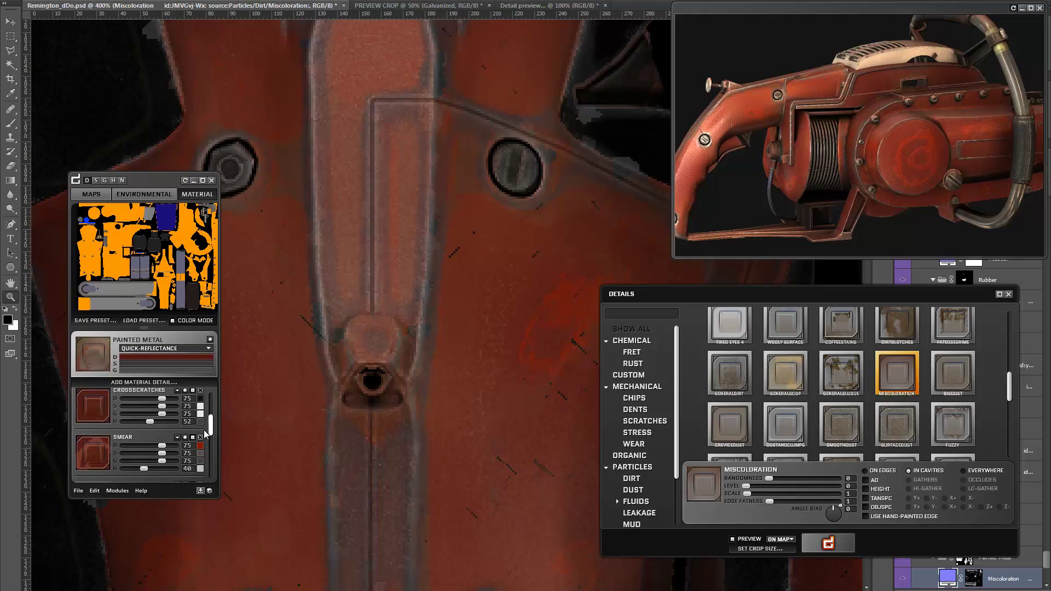
{"action": "left_click", "coordinate": [200, 446]}
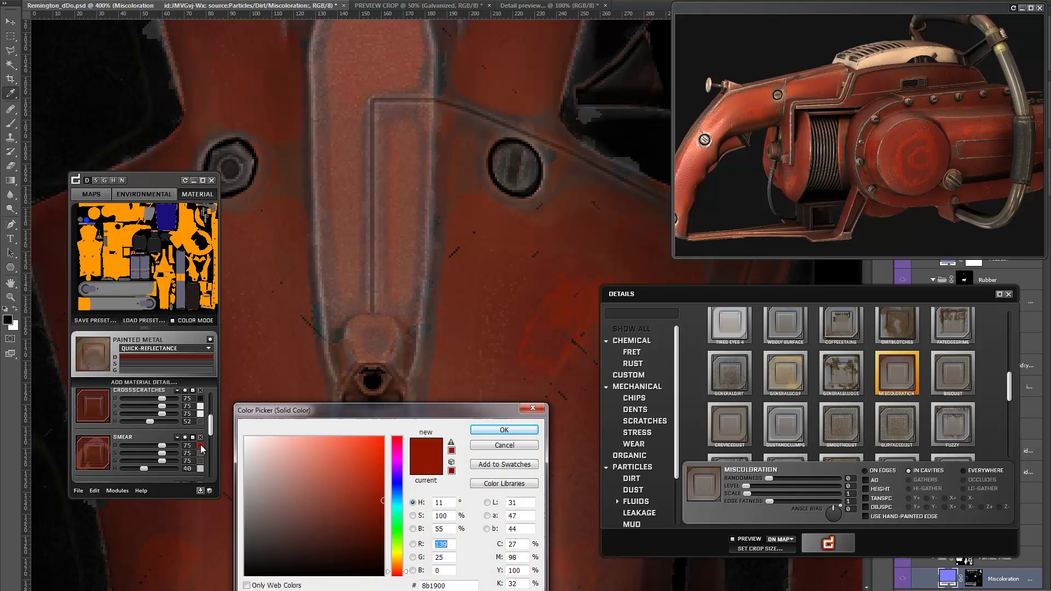
{"action": "left_click", "coordinate": [376, 532]}
{"action": "left_click", "coordinate": [375, 527]}
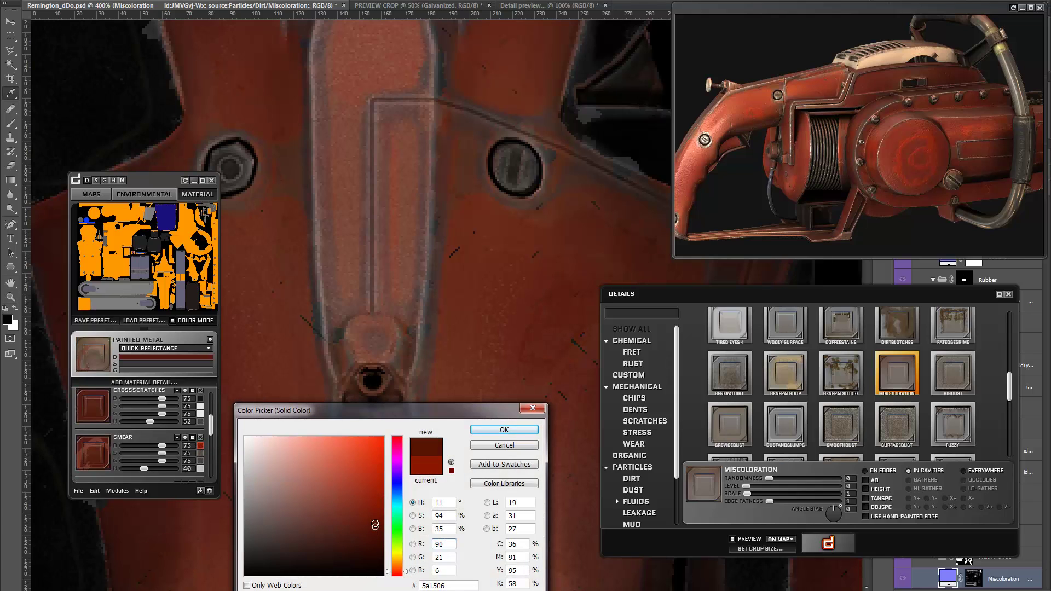
{"action": "left_click", "coordinate": [375, 523]}
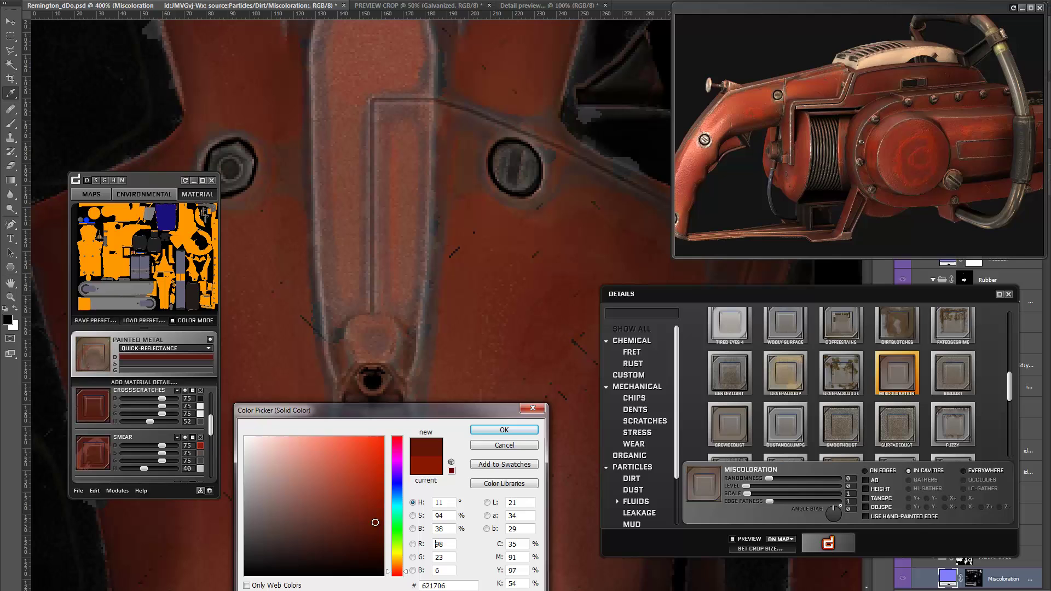
{"action": "left_click", "coordinate": [504, 431]}
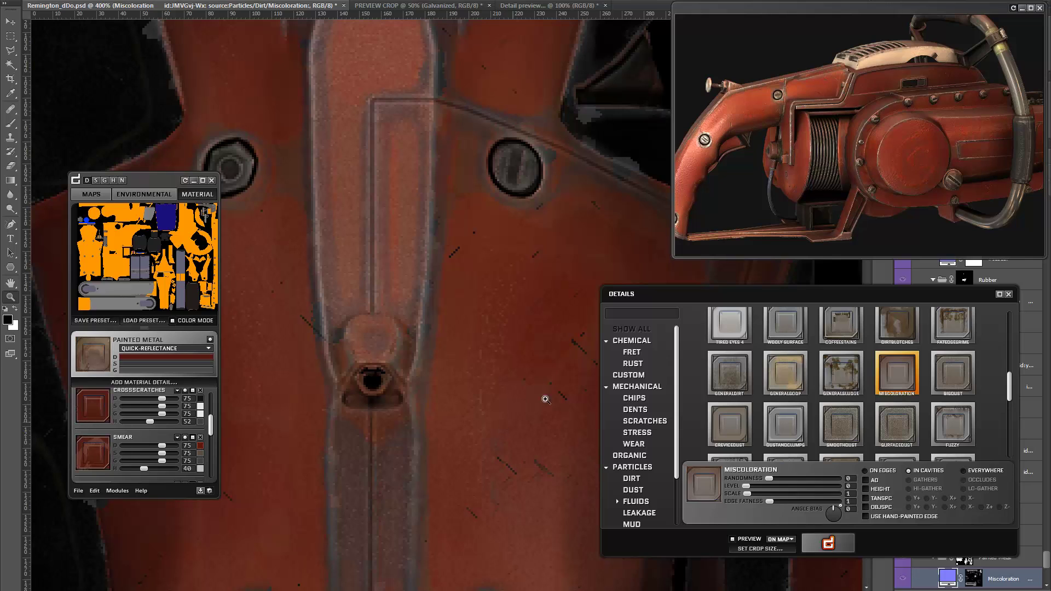
Step: Move the 3D preview over the texture and examine the recoloured paint on the chainsaw from several sides and distances
{"action": "scroll", "coordinate": [786, 156], "scroll_direction": "down", "scroll_amount": 3}
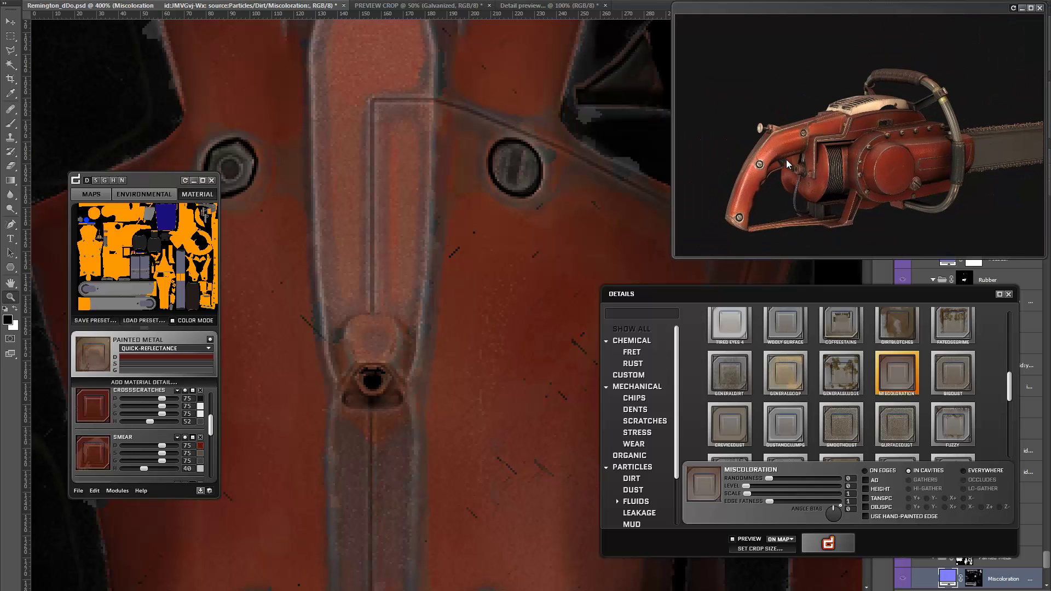
{"action": "left_click_drag", "start_coordinate": [799, 8], "coordinate": [373, 101]}
{"action": "scroll", "coordinate": [402, 229], "scroll_direction": "up", "scroll_amount": 3}
{"action": "scroll", "coordinate": [361, 208], "scroll_direction": "down", "scroll_amount": 2}
{"action": "left_click_drag", "start_coordinate": [336, 203], "coordinate": [354, 219]}
{"action": "scroll", "coordinate": [458, 201], "scroll_direction": "down", "scroll_amount": 3}
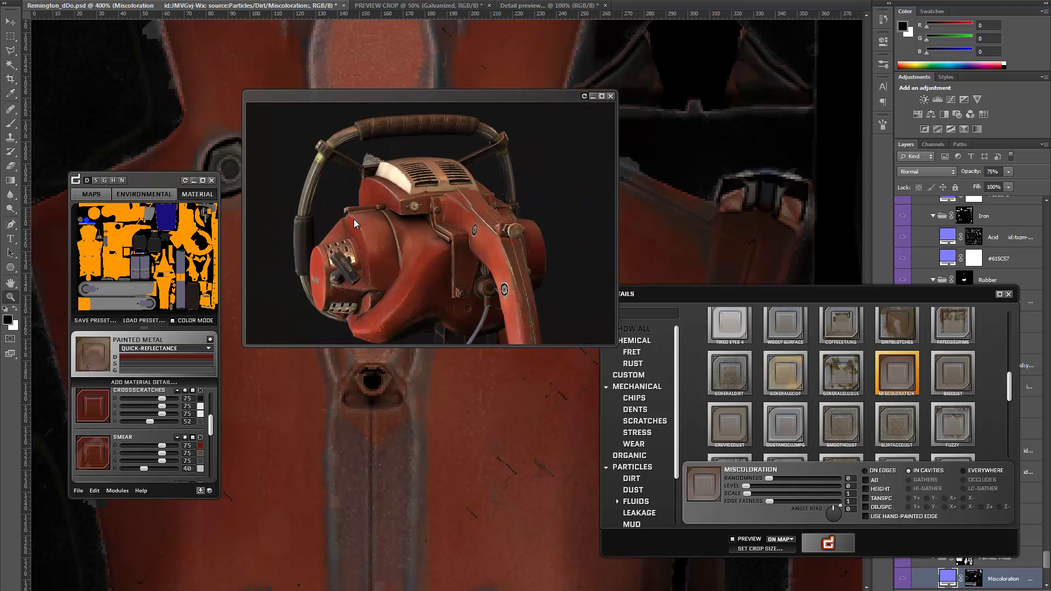
{"action": "scroll", "coordinate": [412, 219], "scroll_direction": "up", "scroll_amount": 3}
{"action": "scroll", "coordinate": [452, 202], "scroll_direction": "down", "scroll_amount": 5}
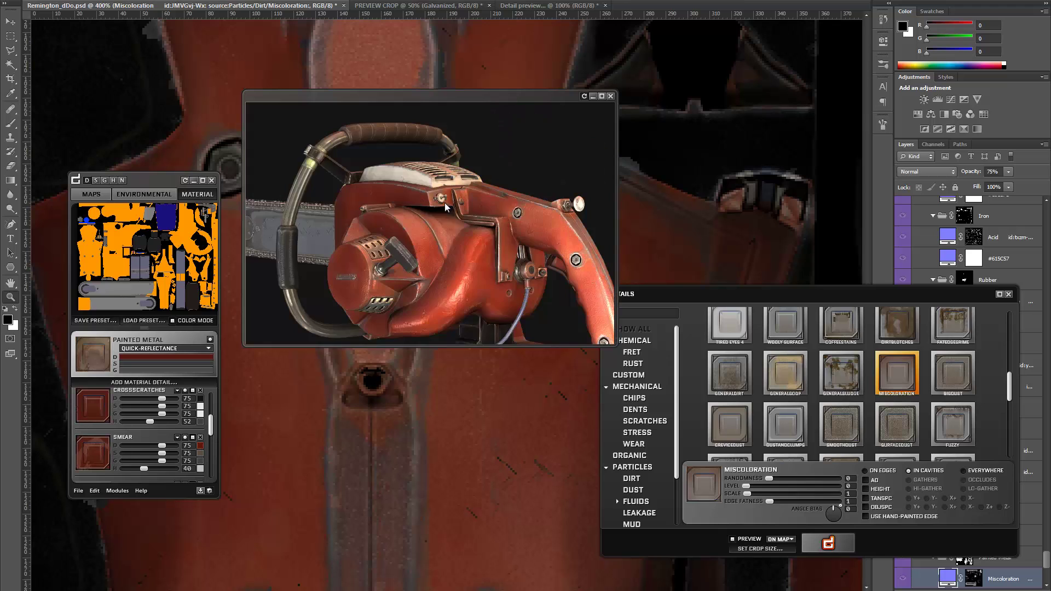
{"action": "mouse_move", "coordinate": [402, 186]}
{"action": "left_mouse_down"}
{"action": "mouse_move", "coordinate": [439, 176]}
{"action": "mouse_move", "coordinate": [402, 190]}
{"action": "mouse_move", "coordinate": [448, 203]}
{"action": "mouse_move", "coordinate": [402, 196]}
{"action": "left_mouse_up"}
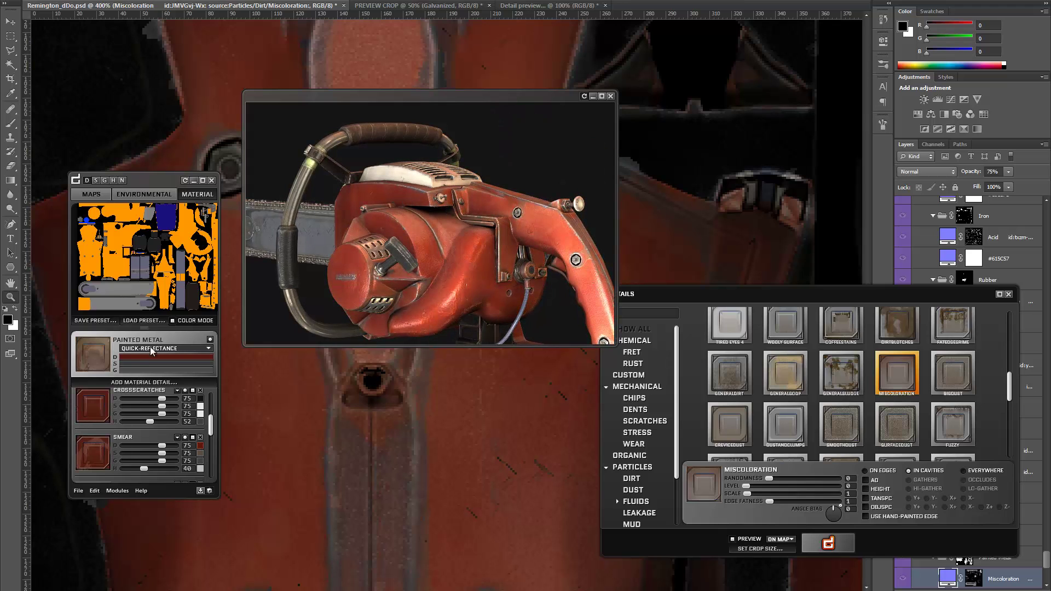
Step: Darken the Painted Metal material's base specular colour to a deeper grey and check the chainsaw preview
{"action": "left_click", "coordinate": [132, 363]}
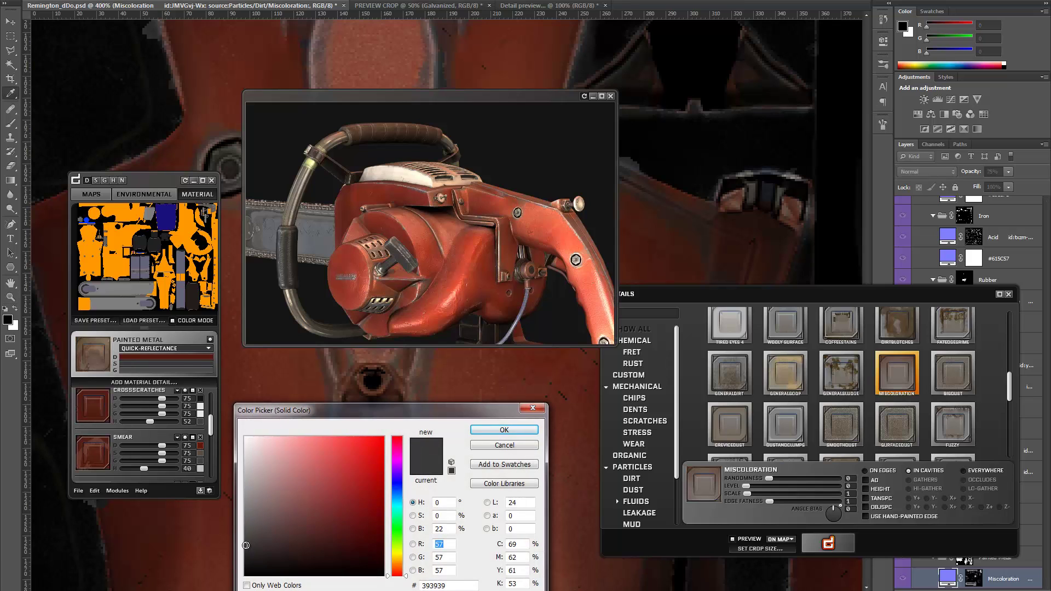
{"action": "left_click_drag", "start_coordinate": [246, 545], "coordinate": [247, 554]}
{"action": "left_click", "coordinate": [496, 430]}
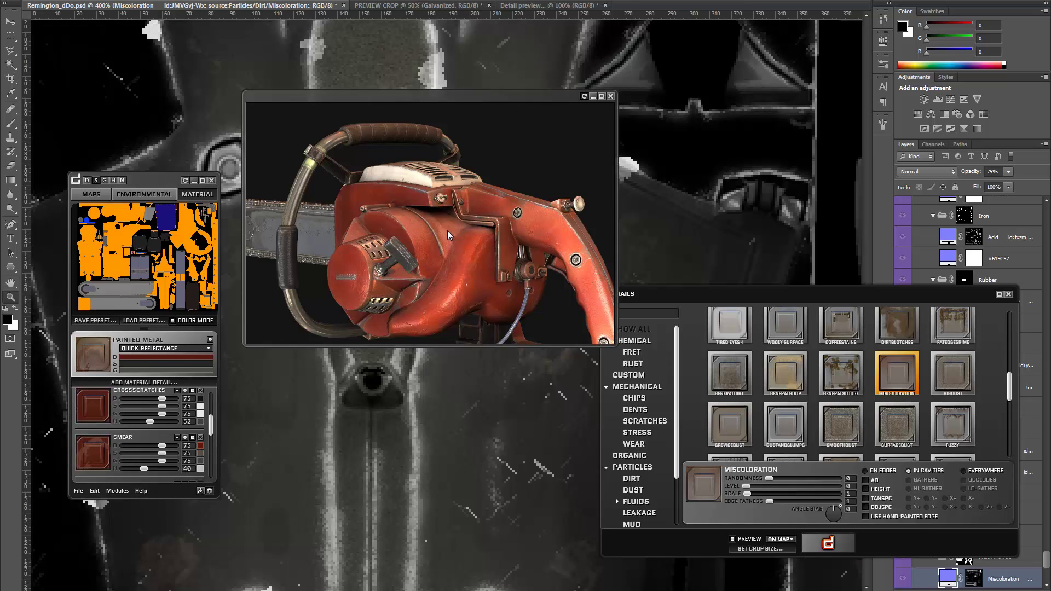
{"action": "mouse_move", "coordinate": [448, 231]}
{"action": "left_mouse_down"}
{"action": "mouse_move", "coordinate": [411, 241]}
{"action": "mouse_move", "coordinate": [458, 234]}
{"action": "mouse_move", "coordinate": [402, 230]}
{"action": "mouse_move", "coordinate": [432, 245]}
{"action": "left_mouse_up"}
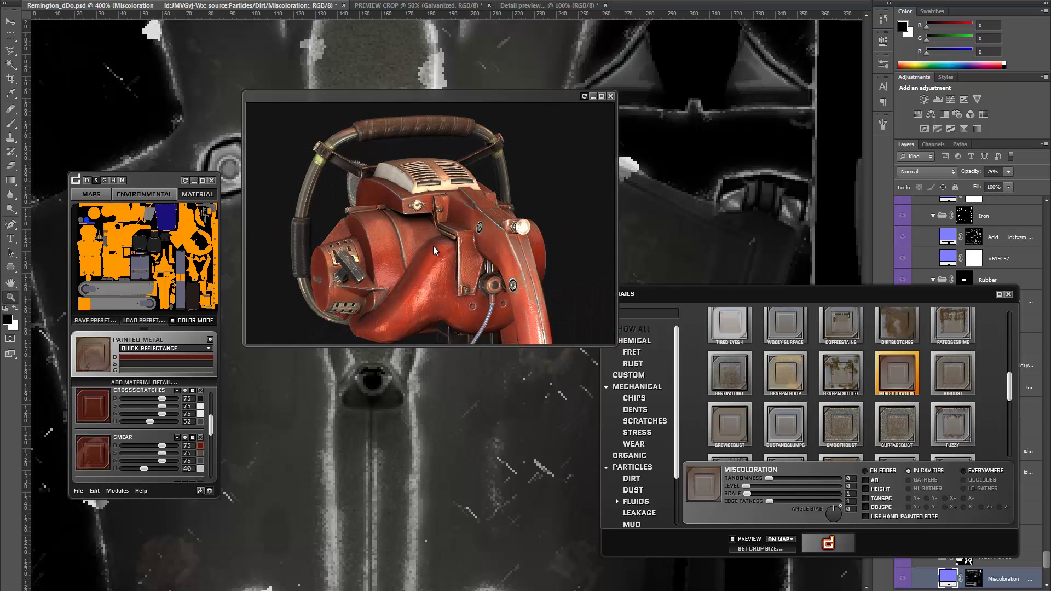
Step: Adjust the Painted Metal material's base gloss shade and inspect the shine on the chainsaw from other angles
{"action": "left_click", "coordinate": [142, 370]}
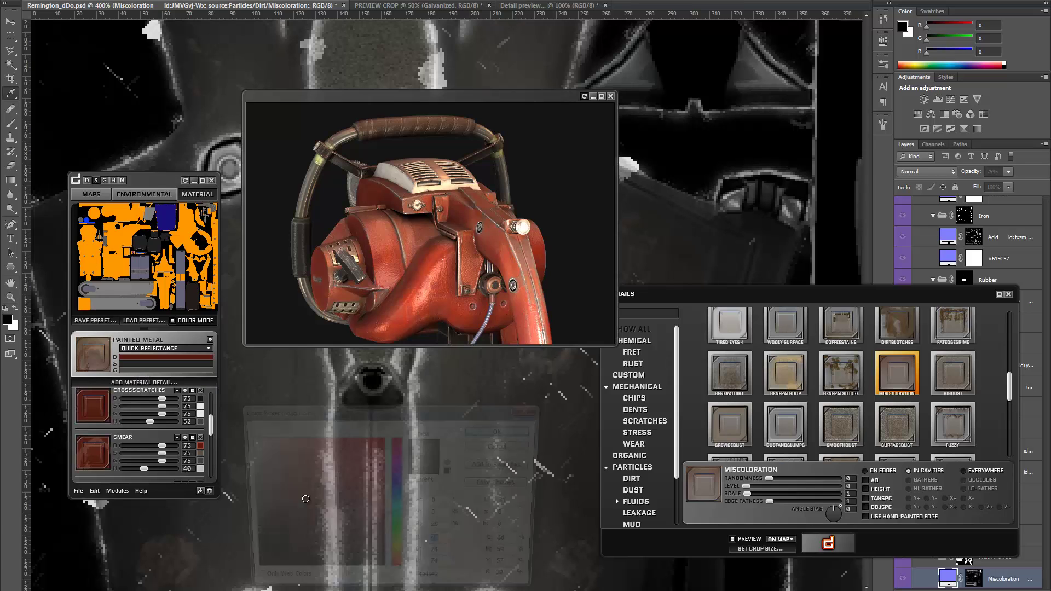
{"action": "left_click", "coordinate": [488, 430]}
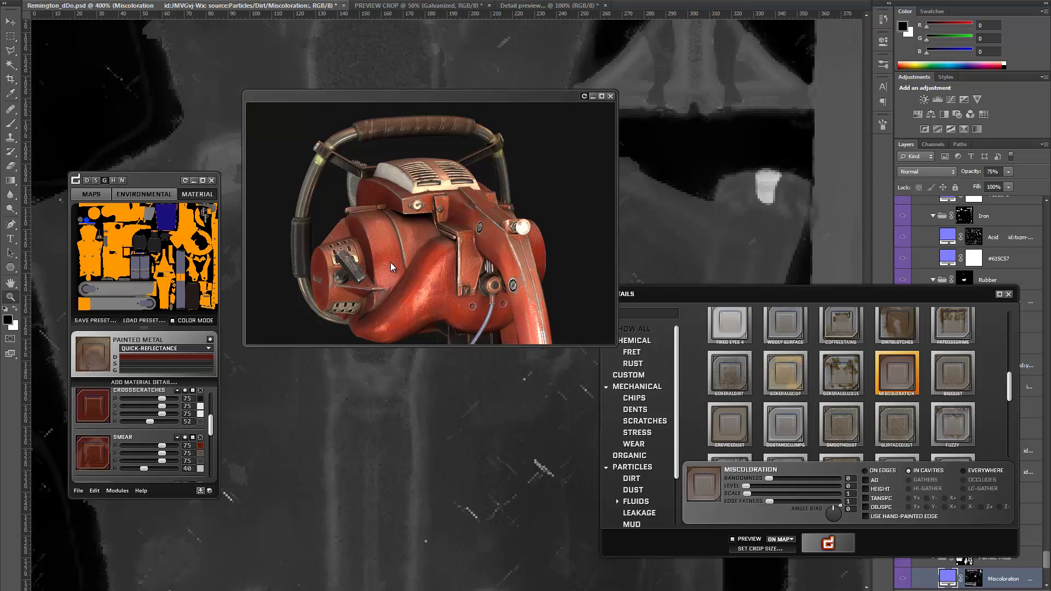
{"action": "left_click_drag", "start_coordinate": [390, 261], "coordinate": [464, 172]}
{"action": "left_click_drag", "start_coordinate": [396, 278], "coordinate": [488, 221]}
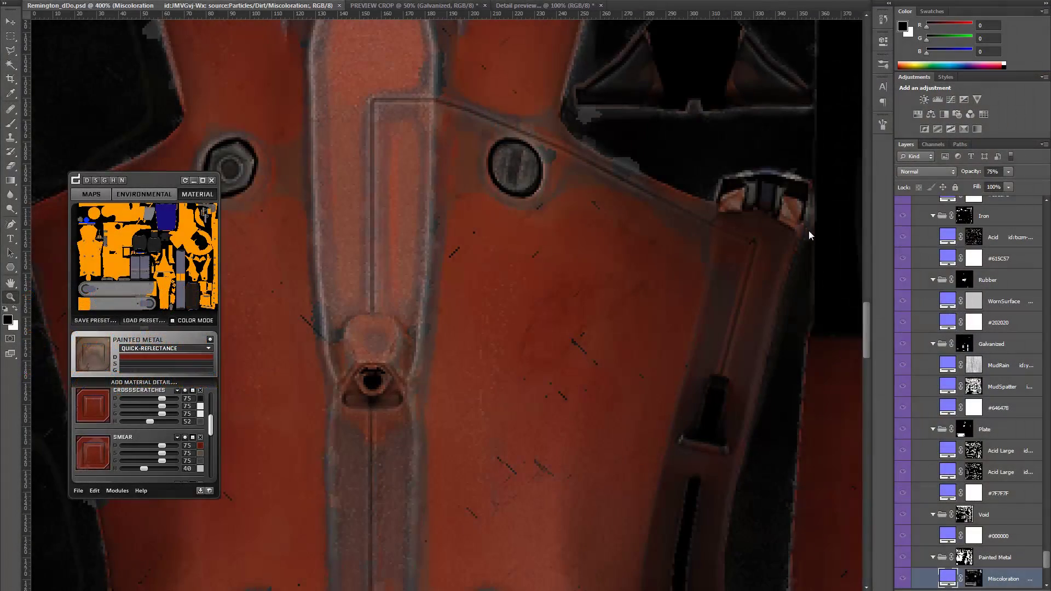
Step: Examine the red paint and its weathering across the whole diffuse texture sheet at 100% zoom
{"action": "left_click", "coordinate": [416, 210], "text": "alt"}
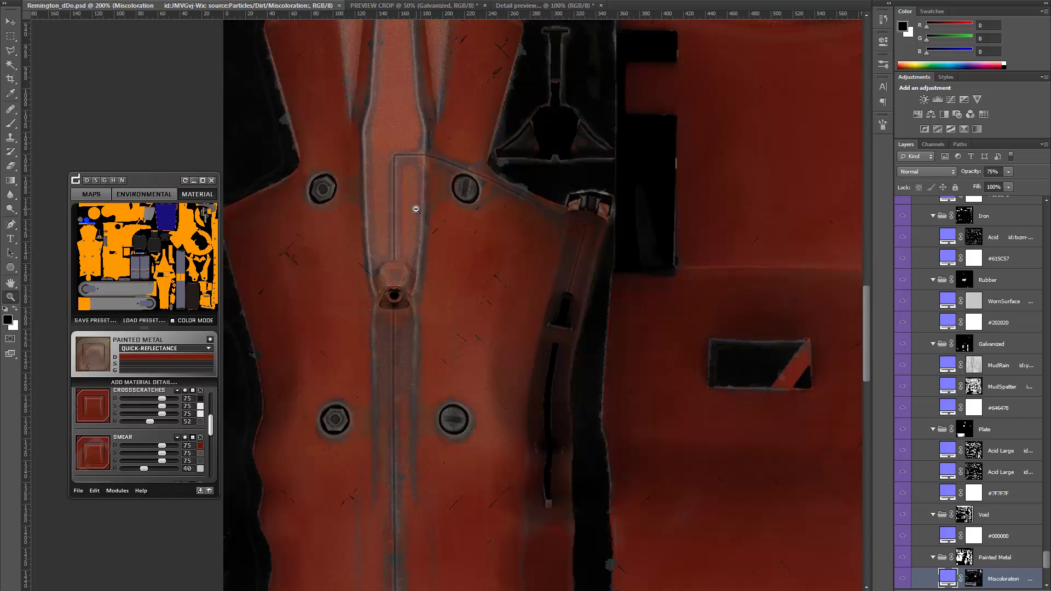
{"action": "left_click", "coordinate": [597, 245], "text": "alt"}
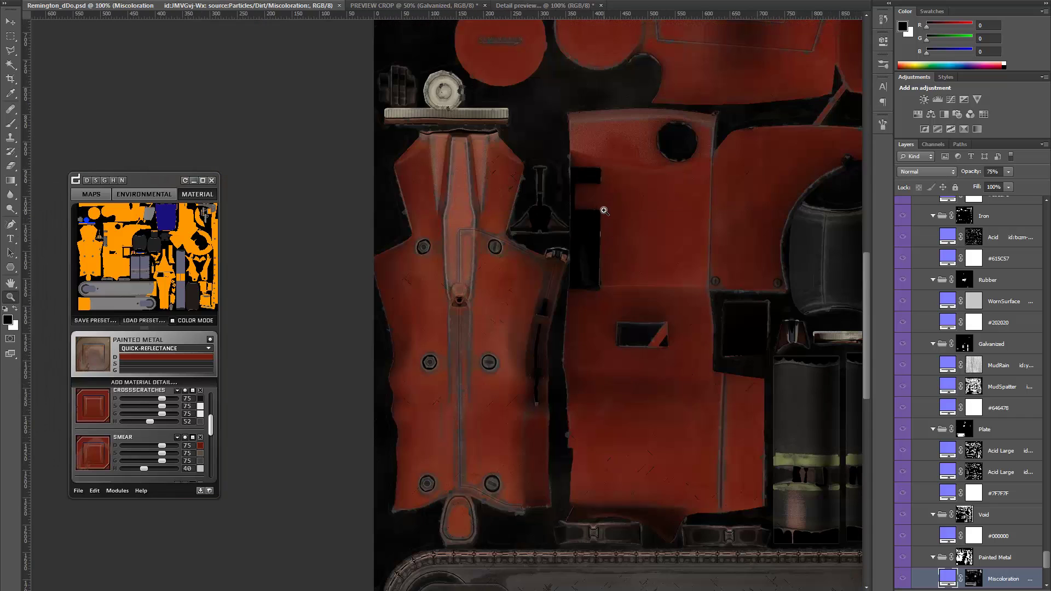
{"action": "left_click_drag", "start_coordinate": [721, 158], "coordinate": [673, 212]}
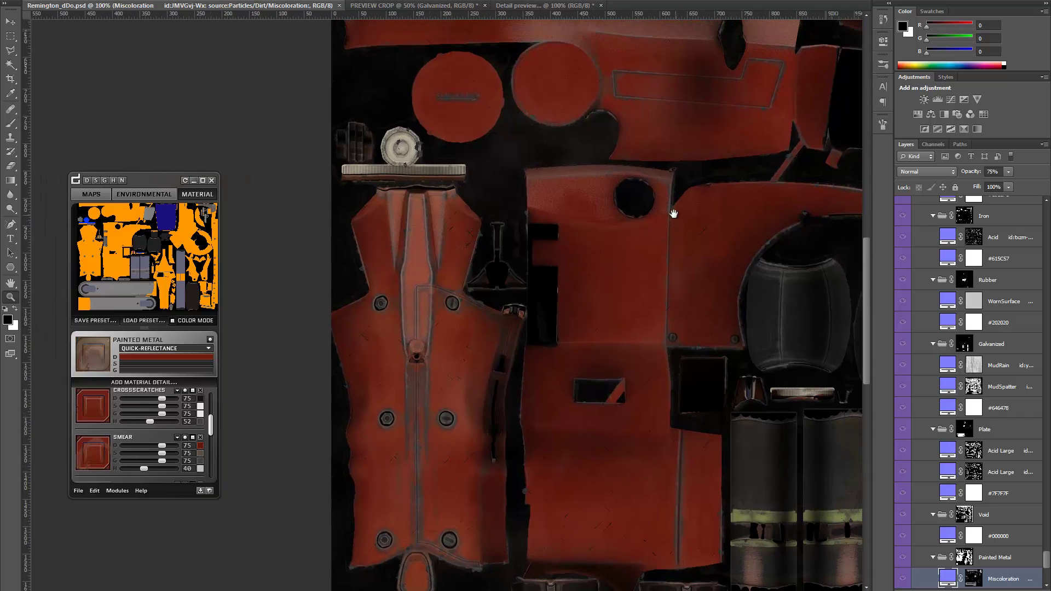
{"action": "left_click_drag", "start_coordinate": [527, 210], "coordinate": [517, 228]}
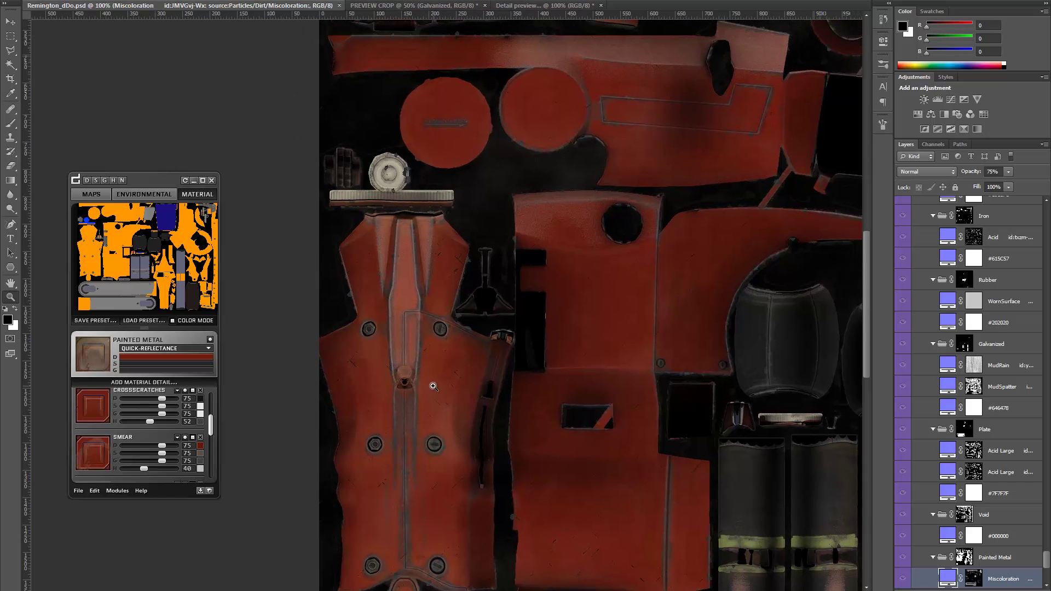
{"action": "left_click_drag", "start_coordinate": [715, 375], "coordinate": [623, 288]}
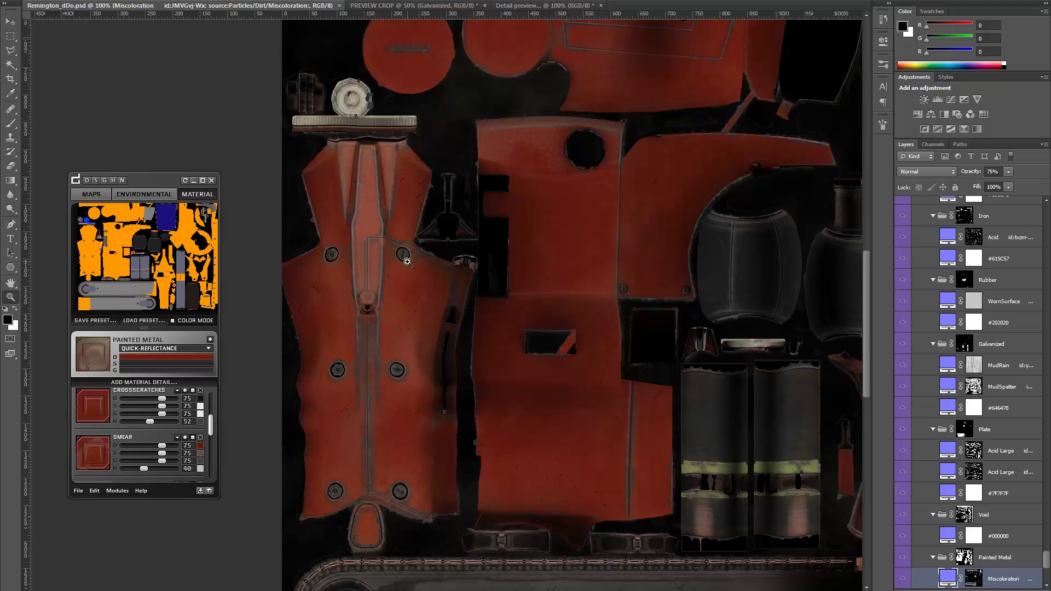
{"action": "left_click_drag", "start_coordinate": [669, 196], "coordinate": [643, 261]}
{"action": "left_click_drag", "start_coordinate": [705, 288], "coordinate": [581, 283]}
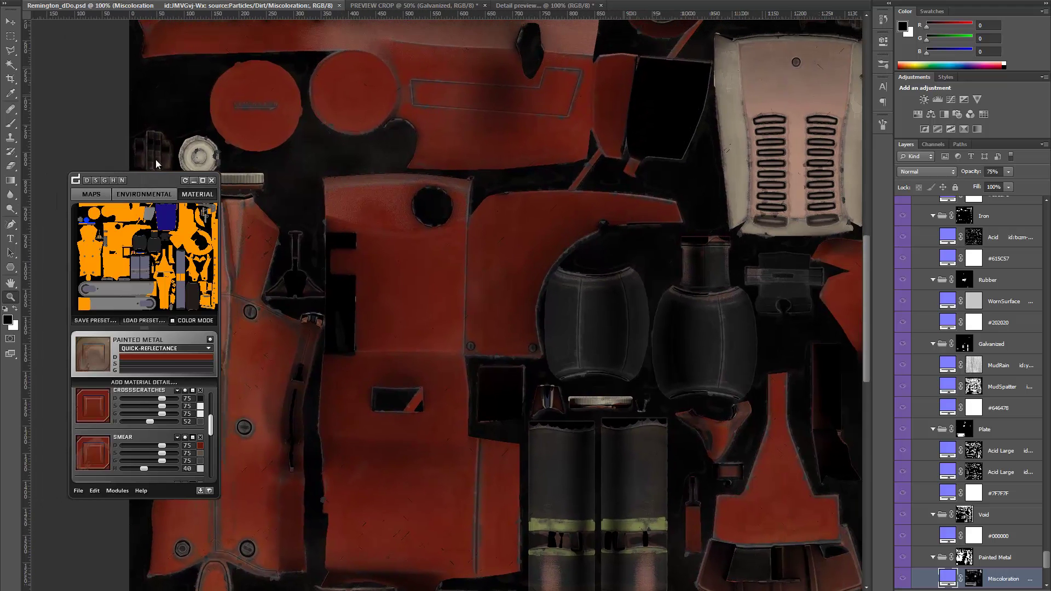
Step: Open the Custom Detail Creator and position its window over the texture sheet
{"action": "left_click_drag", "start_coordinate": [155, 159], "coordinate": [143, 102]}
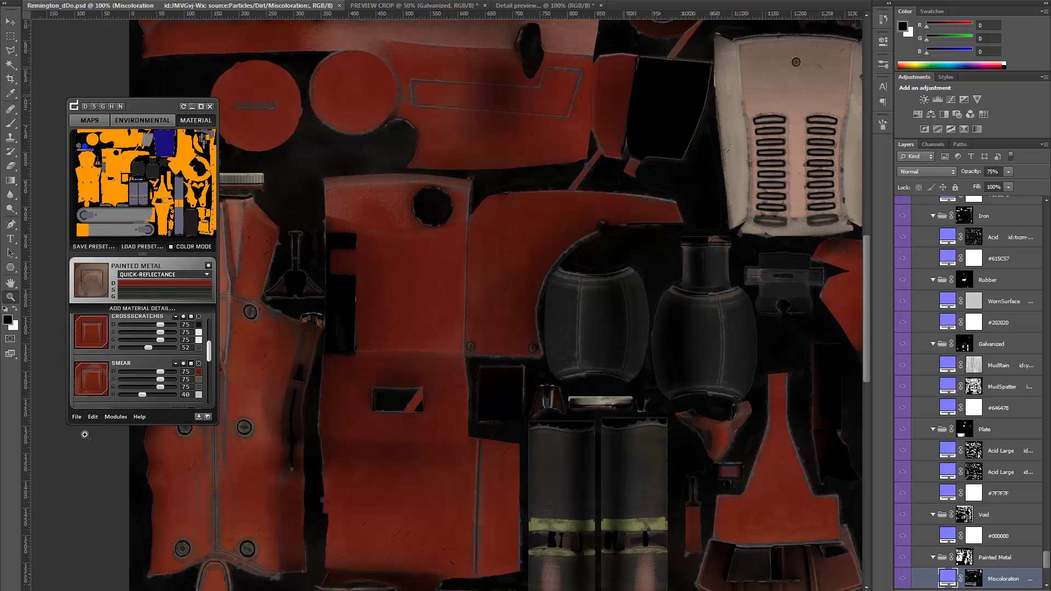
{"action": "left_click", "coordinate": [113, 417]}
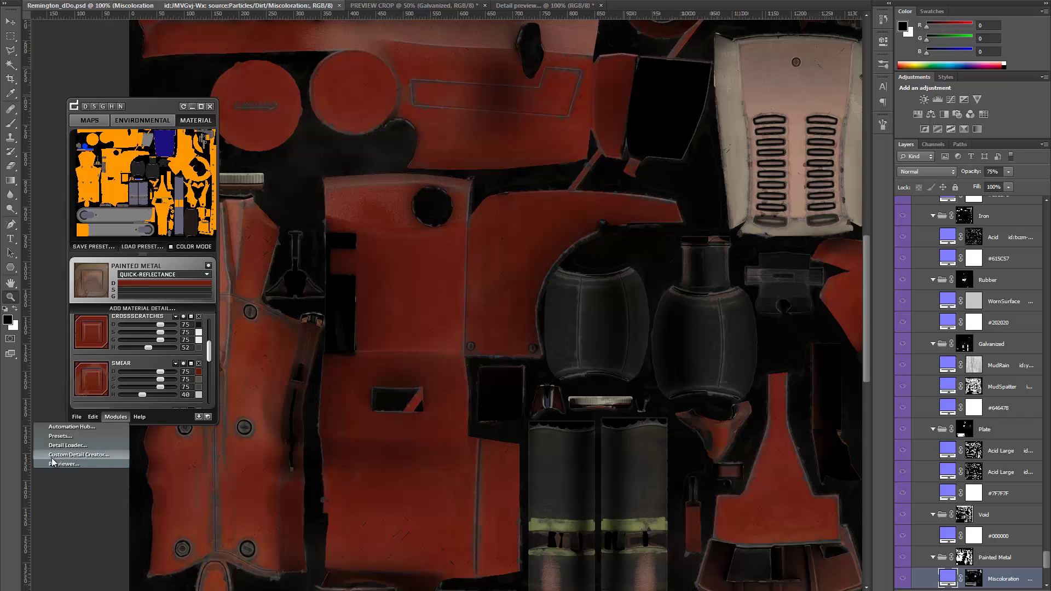
{"action": "left_click", "coordinate": [91, 455]}
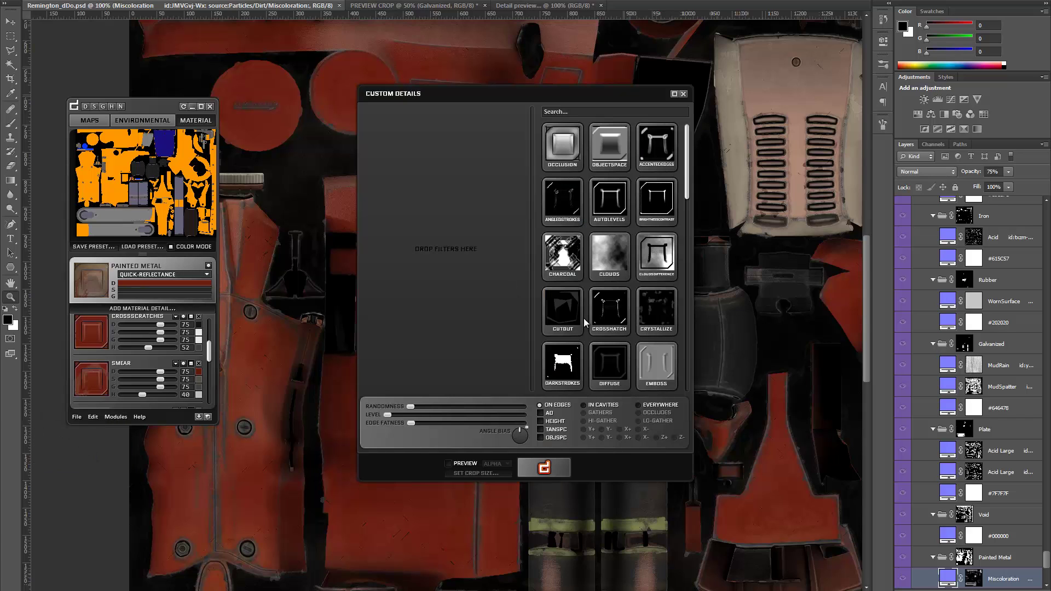
{"action": "left_click_drag", "start_coordinate": [551, 87], "coordinate": [537, 39]}
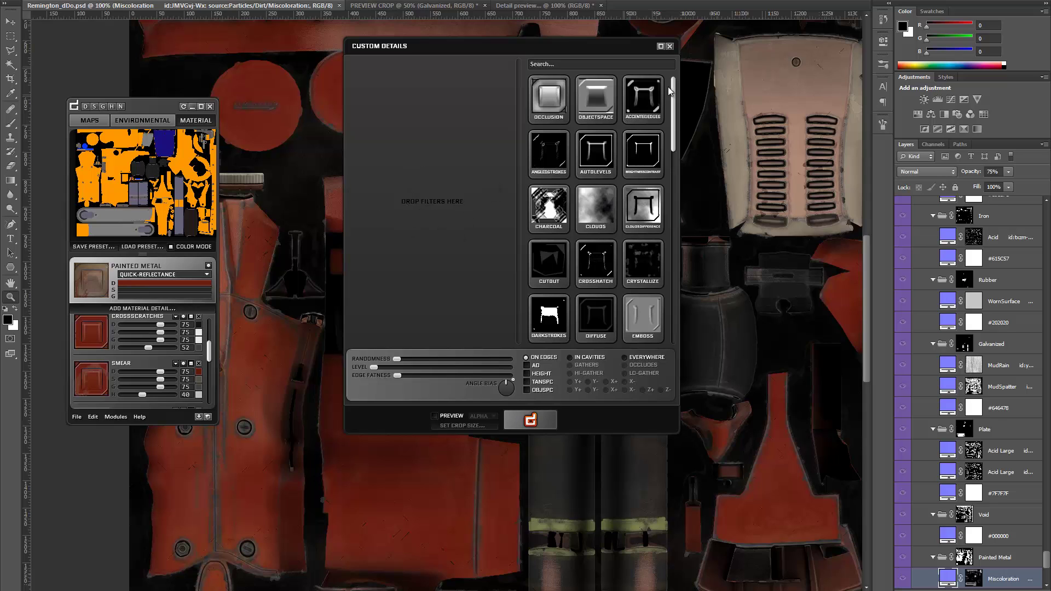
Step: Widen the Custom Details window to four columns of thumbnails and look through the available filters
{"action": "left_click_drag", "start_coordinate": [674, 98], "coordinate": [732, 192]}
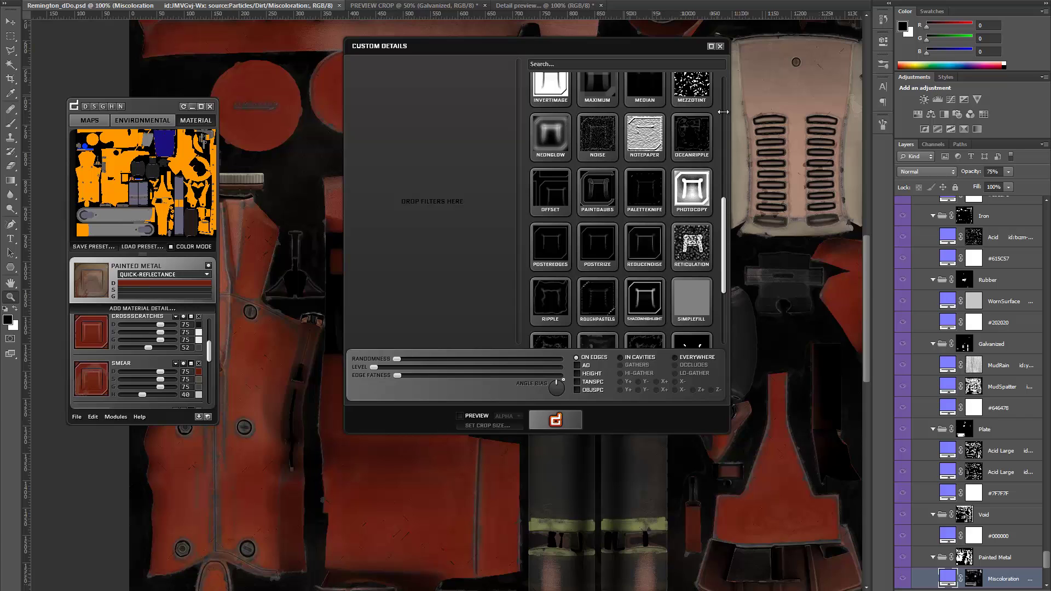
{"action": "left_click_drag", "start_coordinate": [725, 189], "coordinate": [731, 65]}
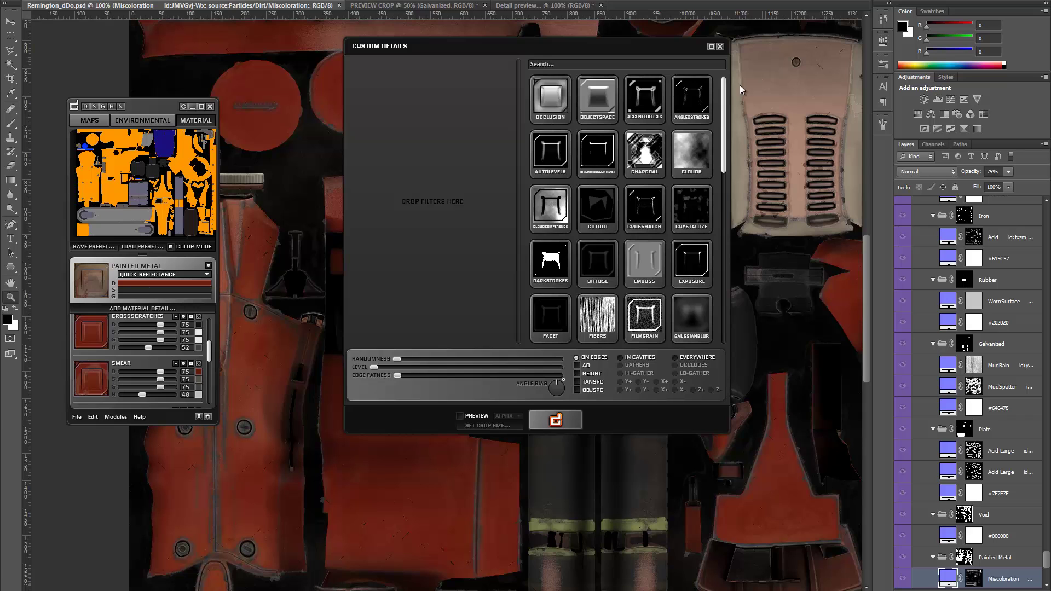
{"action": "mouse_move", "coordinate": [724, 87]}
{"action": "left_mouse_down"}
{"action": "mouse_move", "coordinate": [729, 258]}
{"action": "mouse_move", "coordinate": [727, 87]}
{"action": "left_mouse_up"}
{"action": "left_click_drag", "start_coordinate": [724, 112], "coordinate": [723, 191]}
{"action": "scroll", "coordinate": [723, 191], "scroll_direction": "down", "scroll_amount": 2}
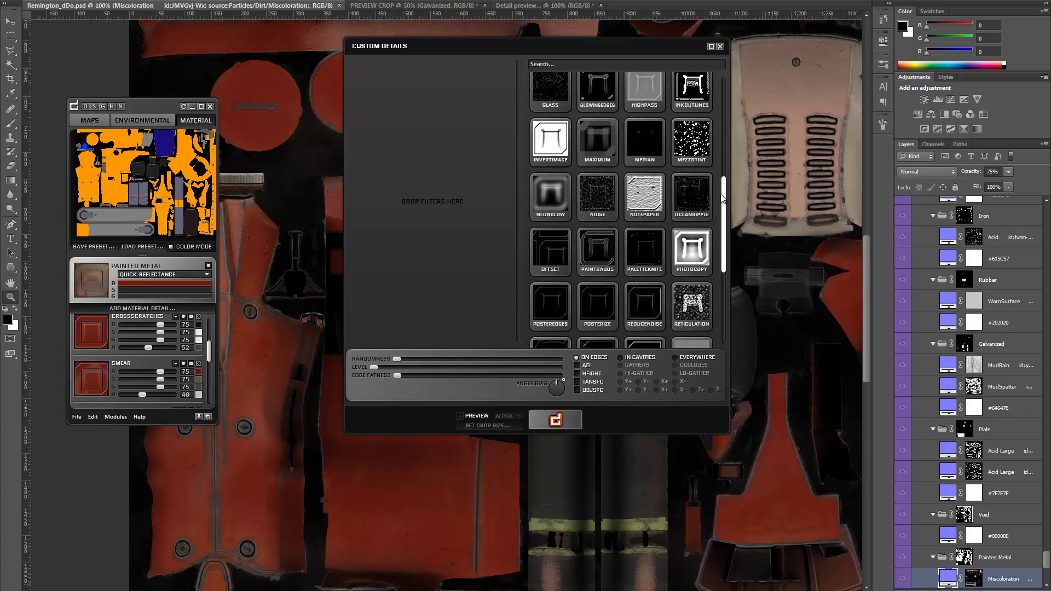
{"action": "scroll", "coordinate": [723, 208], "scroll_direction": "down", "scroll_amount": 2}
Step: Add a BrightnessContrast filter at maximum contrast to the custom detail and turn on the alpha preview
{"action": "left_click_drag", "start_coordinate": [724, 235], "coordinate": [722, 97]}
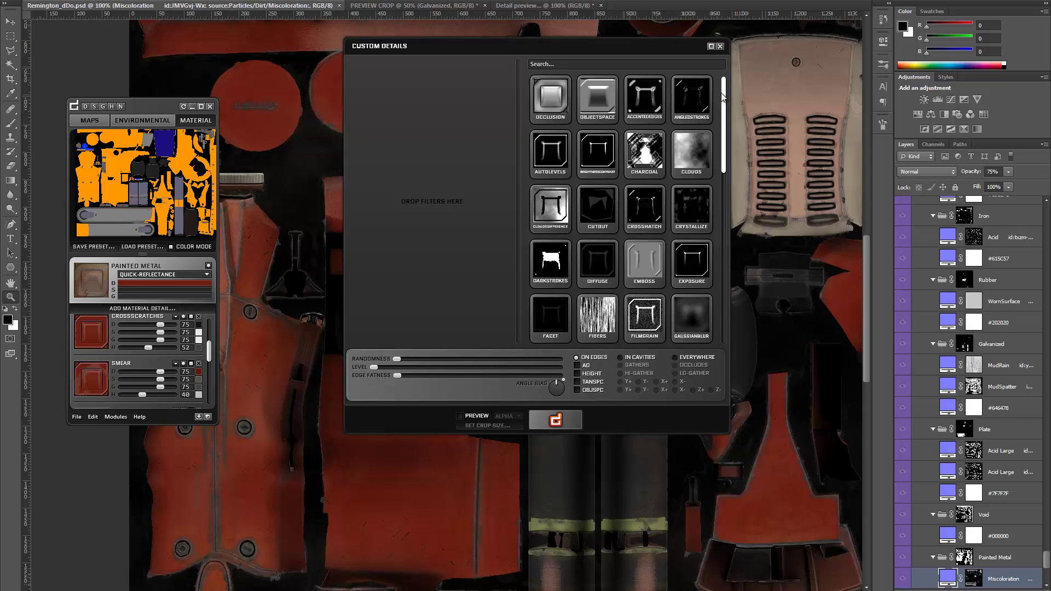
{"action": "left_click_drag", "start_coordinate": [608, 162], "coordinate": [454, 297]}
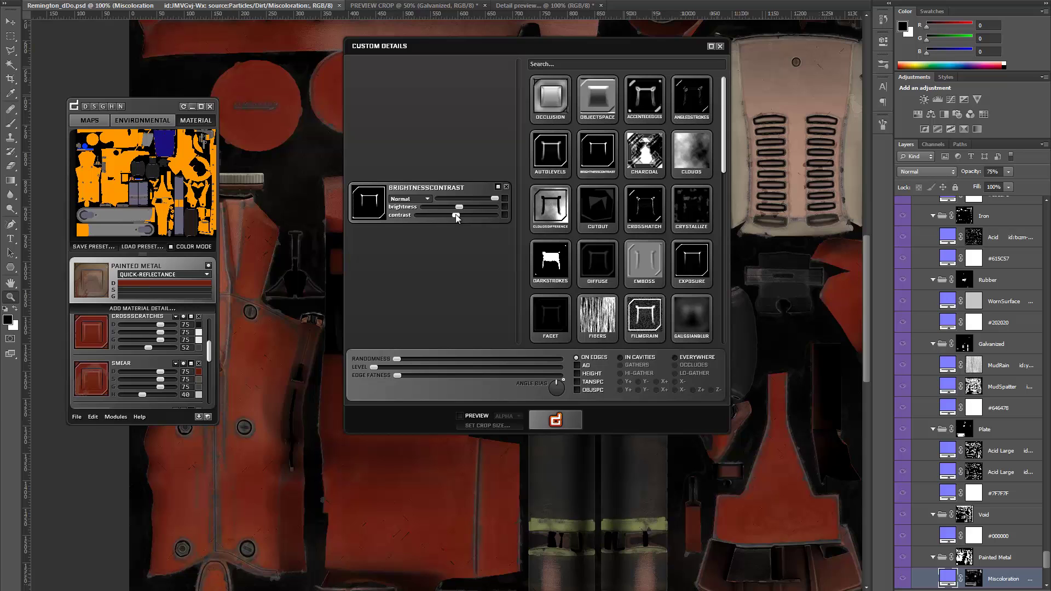
{"action": "left_click", "coordinate": [460, 416]}
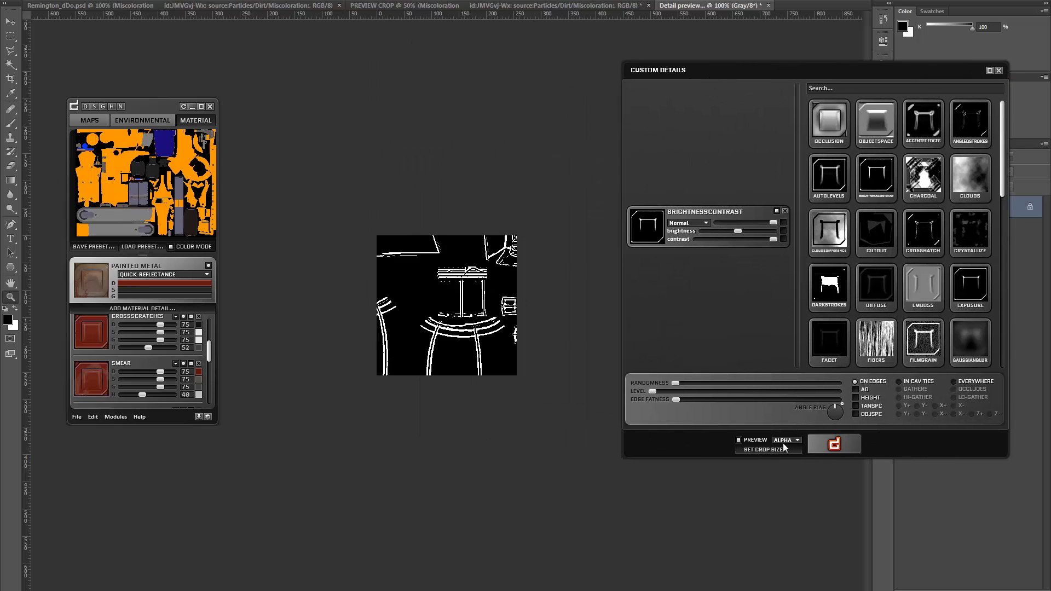
Step: Set the preview crop to the area with the red body panels, dark cylinders and upper guide bar
{"action": "left_click", "coordinate": [783, 449]}
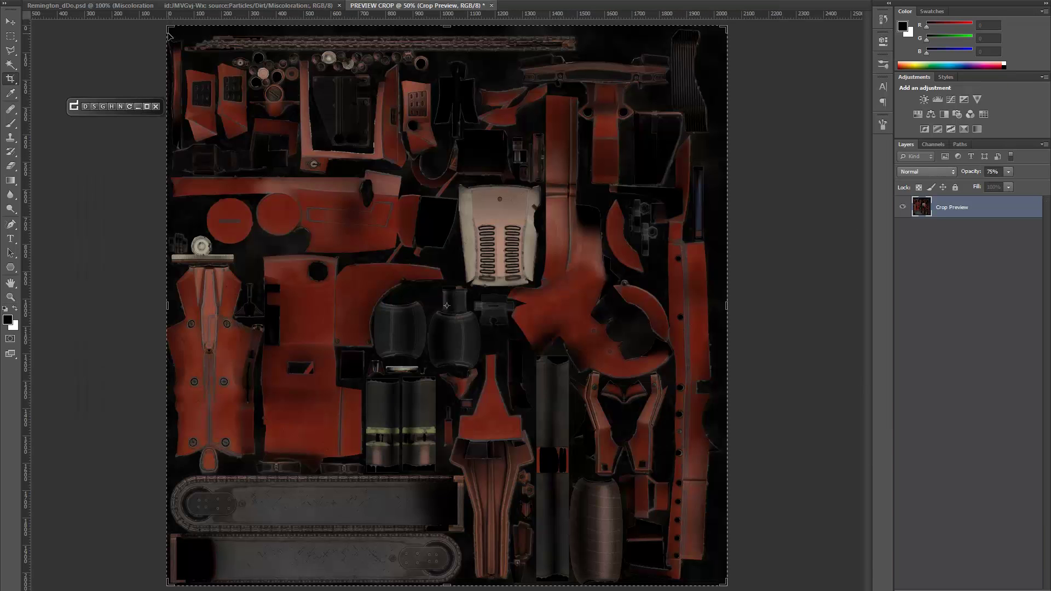
{"action": "left_click_drag", "start_coordinate": [407, 279], "coordinate": [535, 210]}
{"action": "left_click_drag", "start_coordinate": [563, 264], "coordinate": [564, 263]}
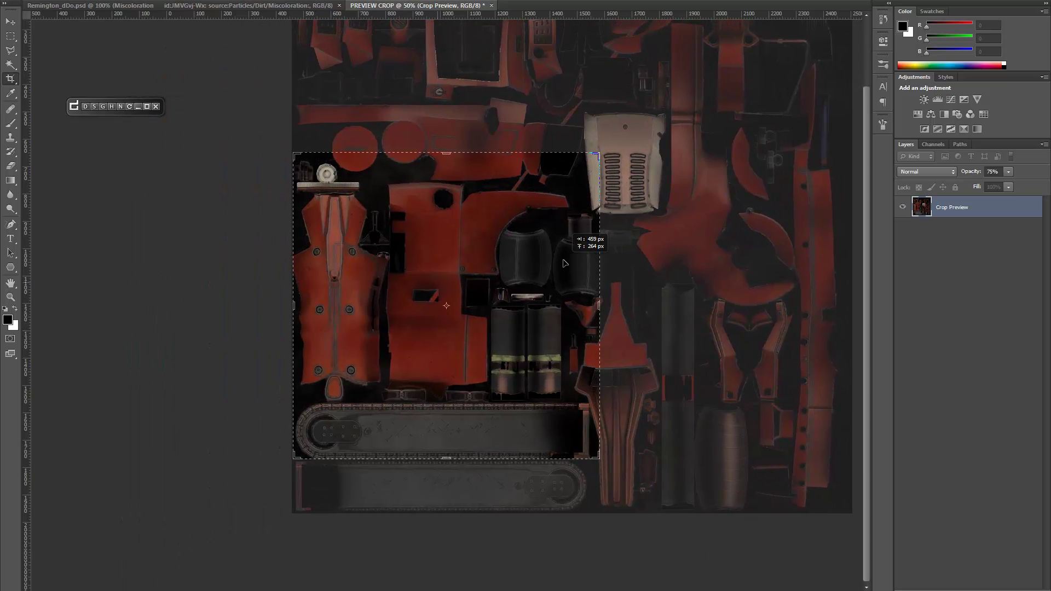
{"action": "key", "text": "z"}
{"action": "key", "text": "Return"}
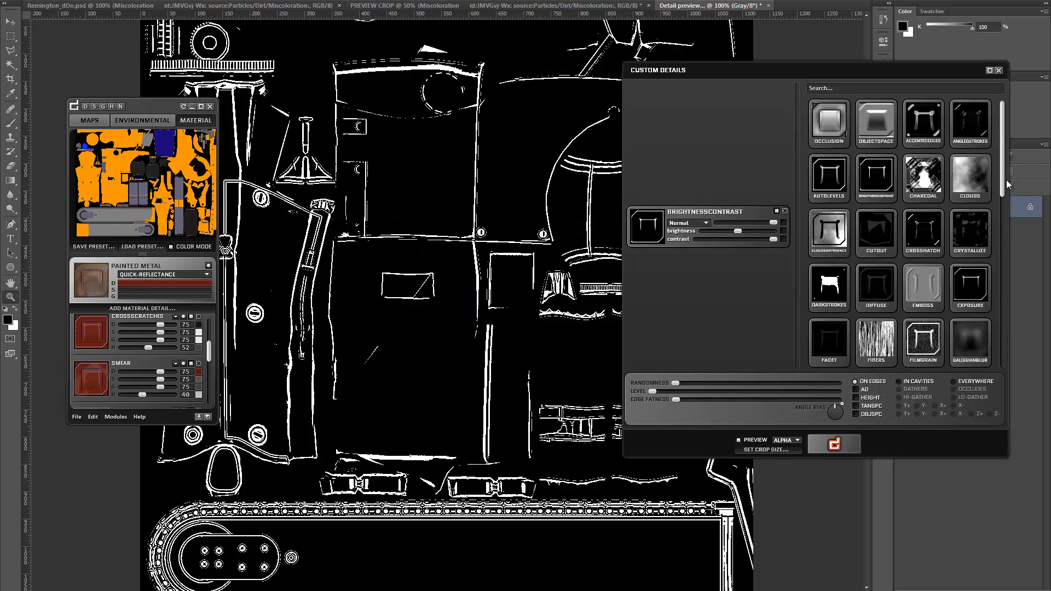
Step: Stack a GaussianBlur filter and a second, high-contrast BrightnessContrast filter above the first BrightnessContrast filter
{"action": "mouse_move", "coordinate": [1007, 182]}
{"action": "left_mouse_down"}
{"action": "mouse_move", "coordinate": [1009, 225]}
{"action": "mouse_move", "coordinate": [702, 213]}
{"action": "mouse_move", "coordinate": [718, 213]}
{"action": "left_mouse_up"}
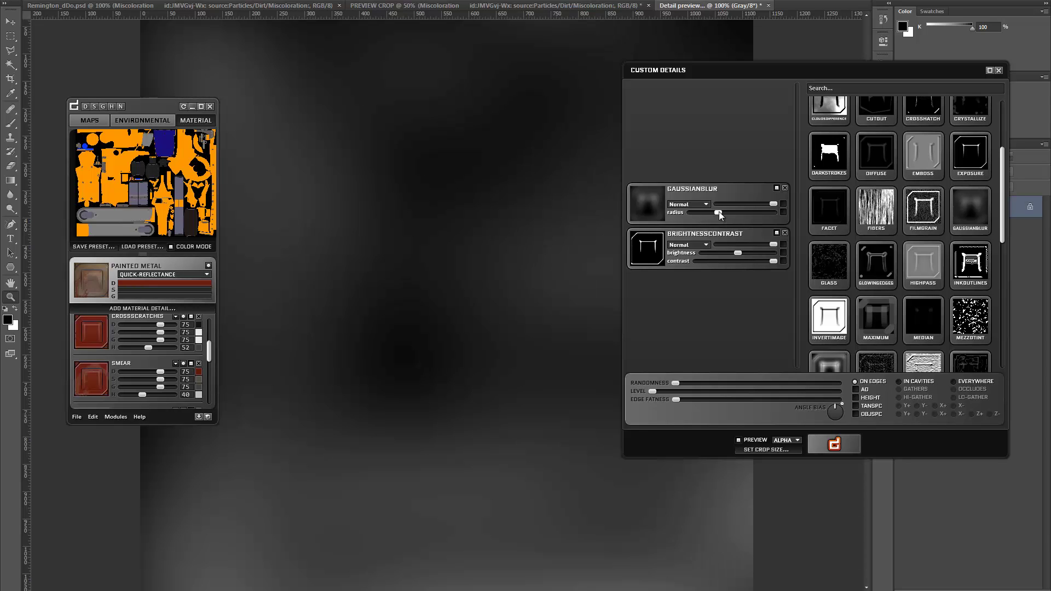
{"action": "left_click_drag", "start_coordinate": [159, 109], "coordinate": [134, 119]}
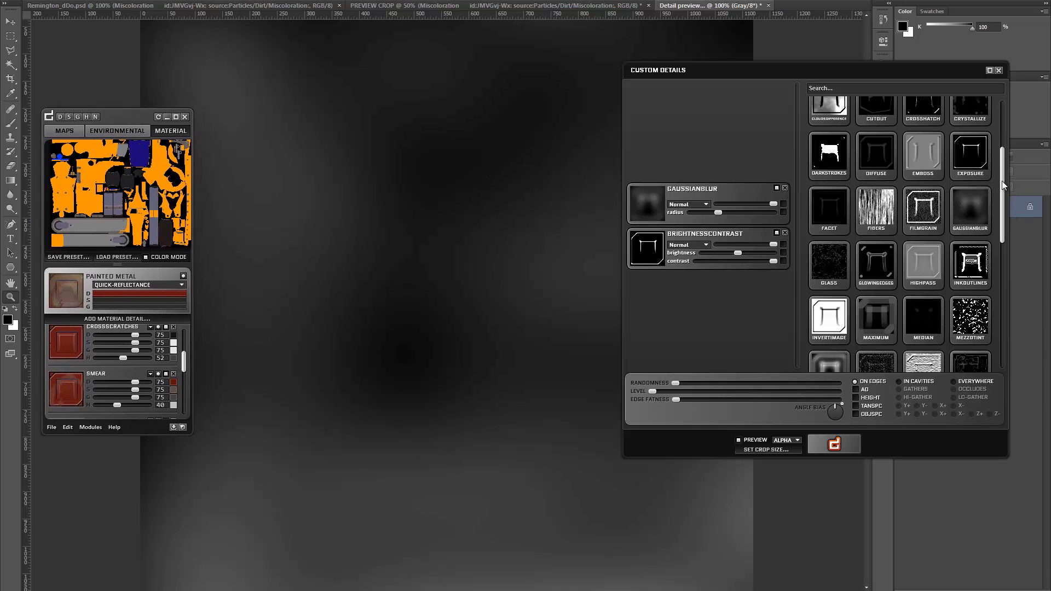
{"action": "left_click_drag", "start_coordinate": [1001, 185], "coordinate": [1000, 160]}
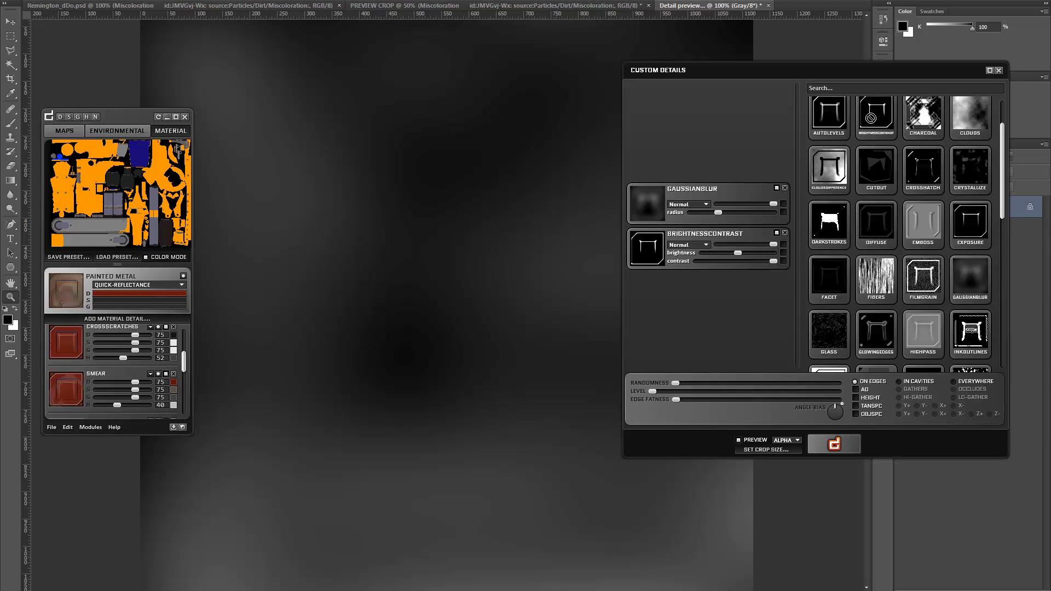
{"action": "left_click_drag", "start_coordinate": [721, 185], "coordinate": [721, 186]}
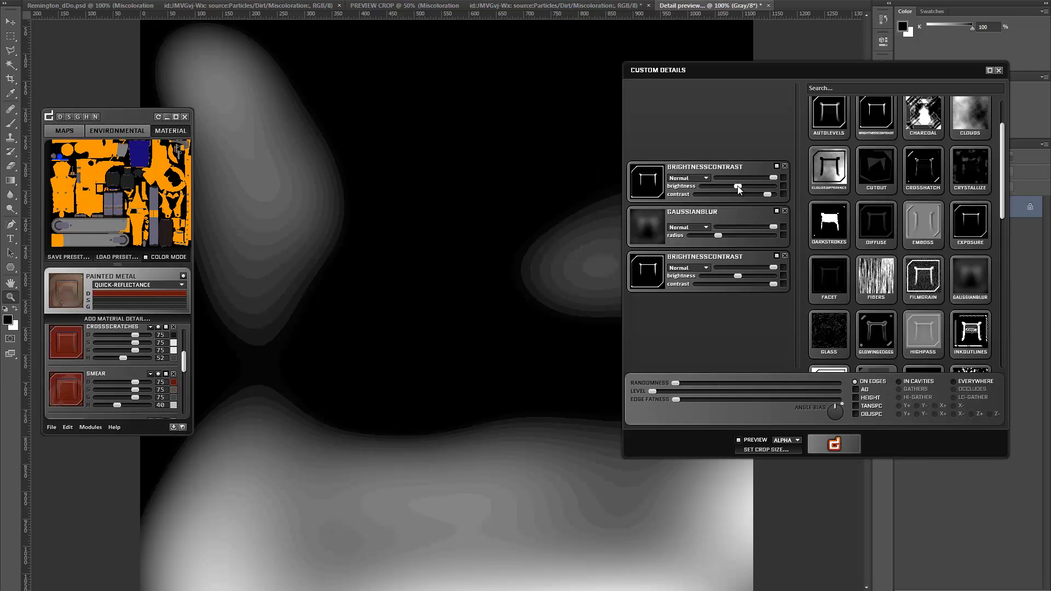
Step: Add an Occlusion filter in Multiply mode with a Crystallize filter of large cell size above it
{"action": "left_click_drag", "start_coordinate": [1001, 196], "coordinate": [990, 129]}
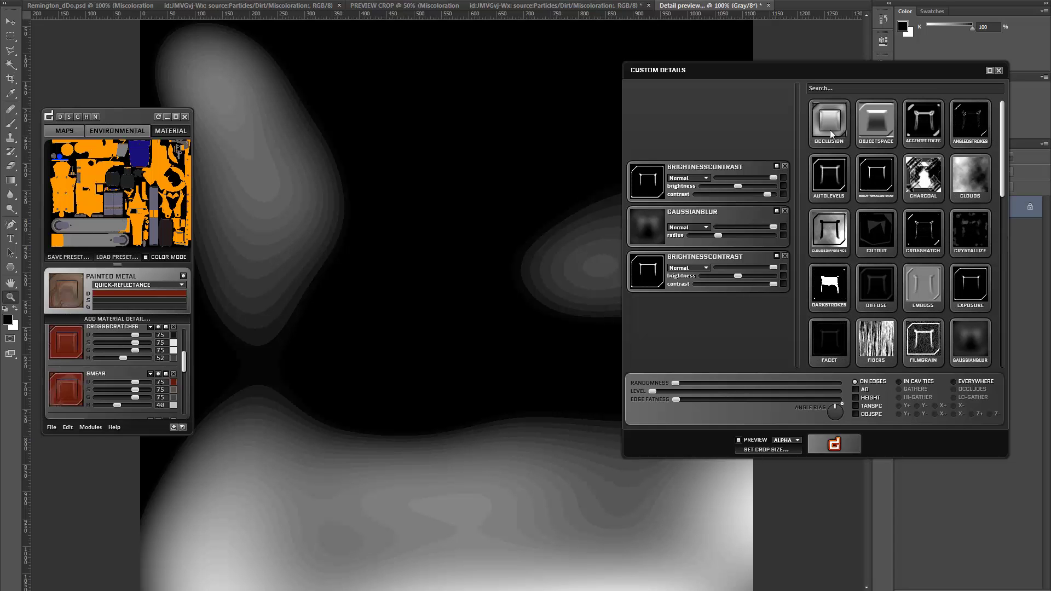
{"action": "left_click_drag", "start_coordinate": [830, 130], "coordinate": [727, 159]}
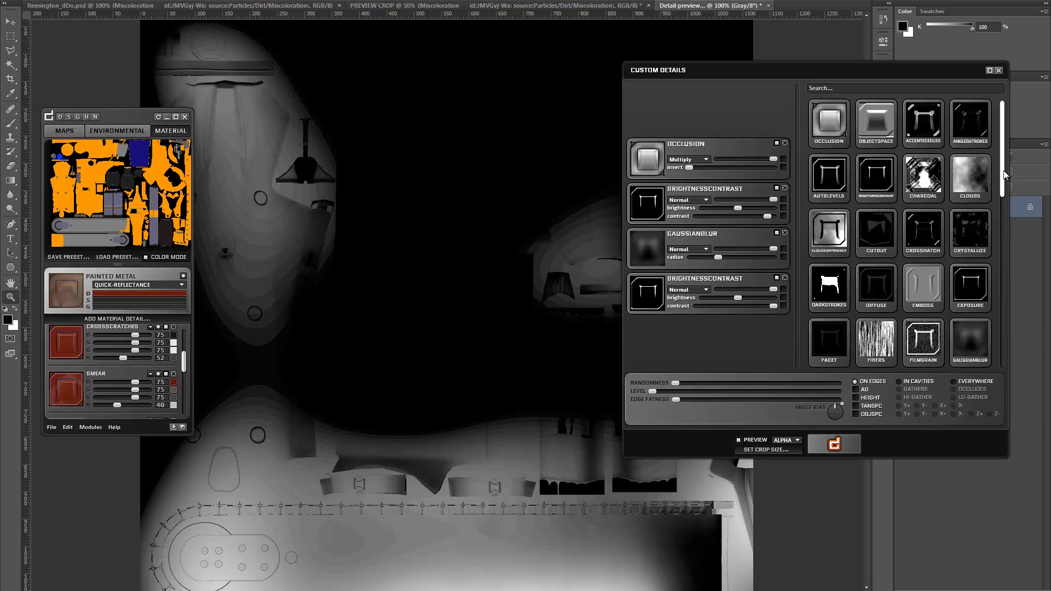
{"action": "scroll", "coordinate": [1008, 179], "scroll_direction": "down", "scroll_amount": 1}
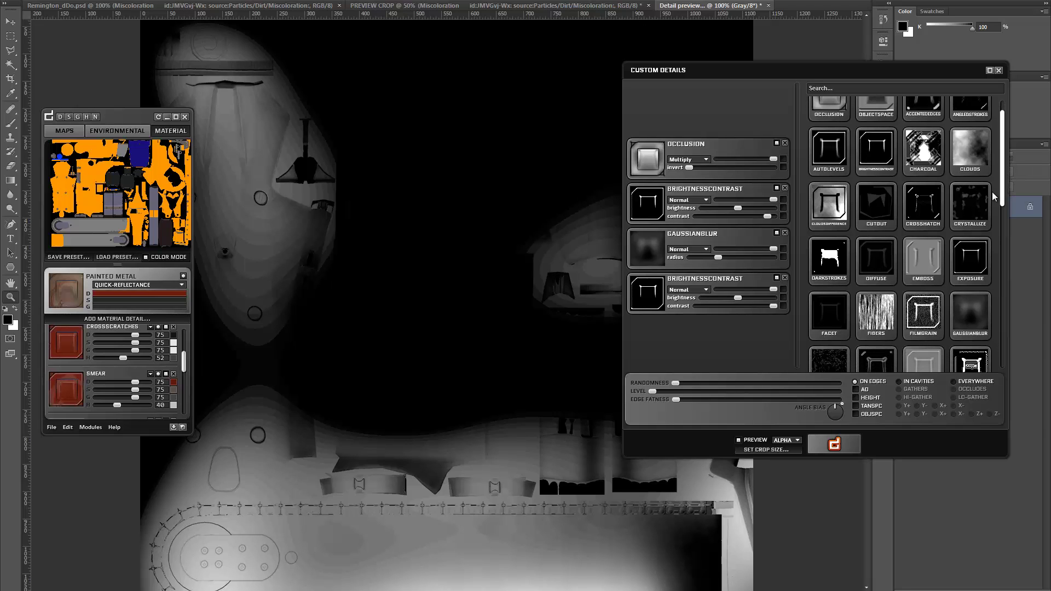
{"action": "left_click_drag", "start_coordinate": [979, 208], "coordinate": [695, 146]}
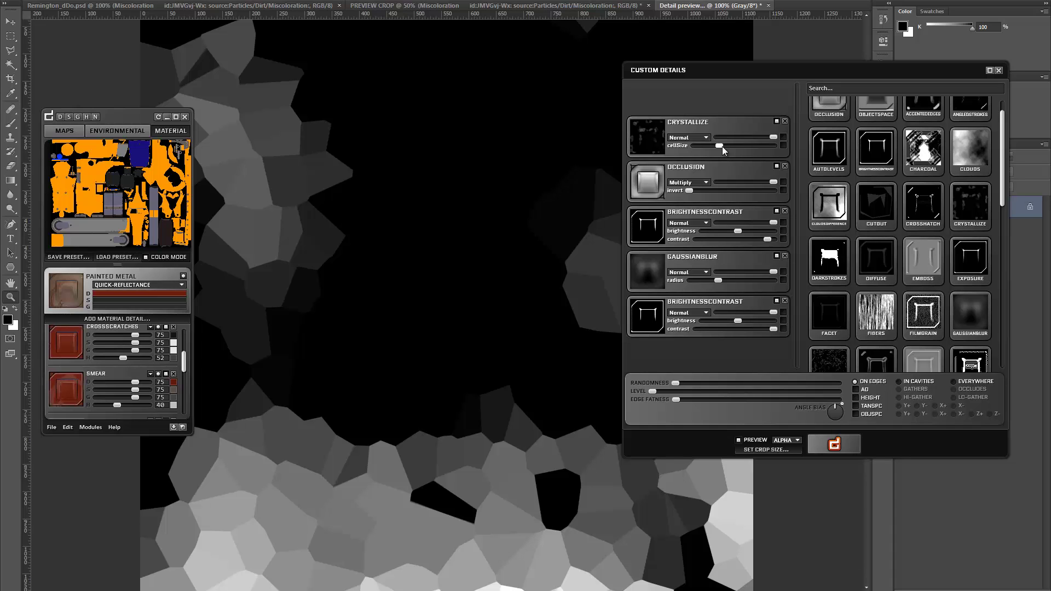
Step: Add a Spatter filter above Crystallize with maximum spray radius and minimum smoothness
{"action": "scroll", "coordinate": [1005, 225], "scroll_direction": "down", "scroll_amount": 3}
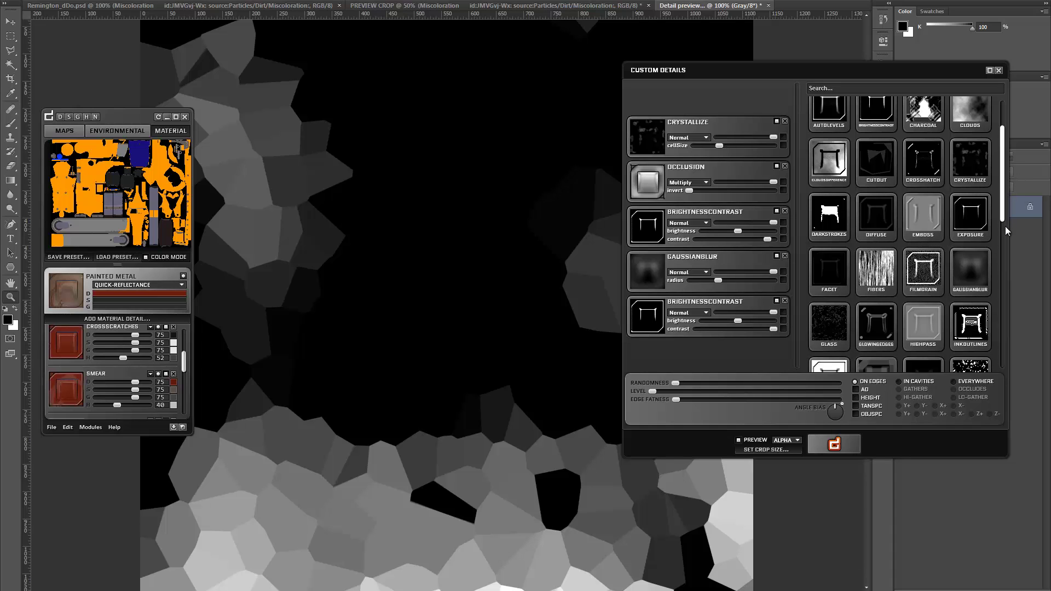
{"action": "left_click_drag", "start_coordinate": [1006, 229], "coordinate": [1009, 306]}
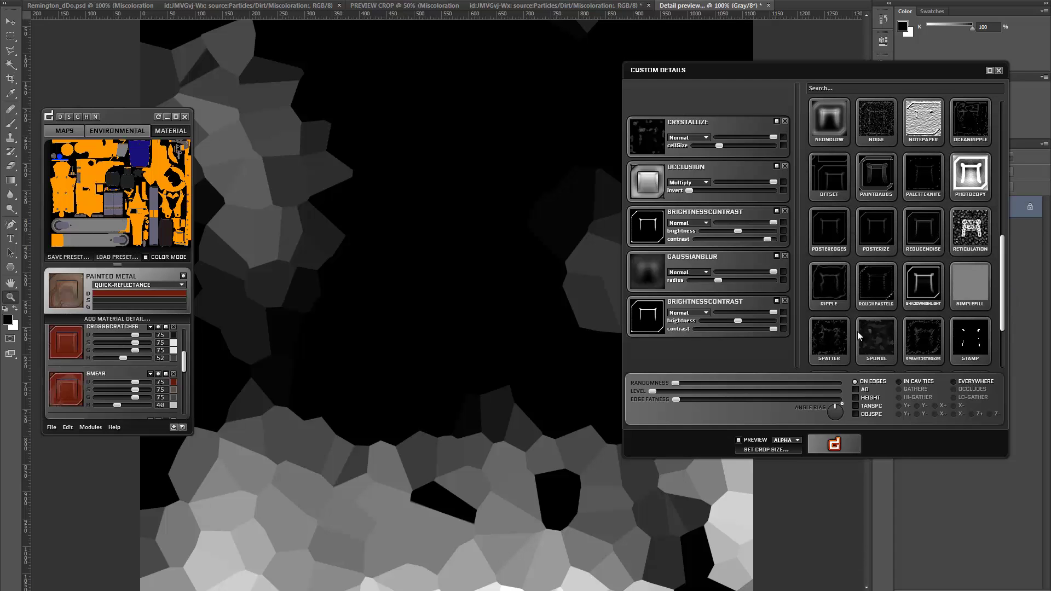
{"action": "left_click_drag", "start_coordinate": [834, 335], "coordinate": [696, 118]}
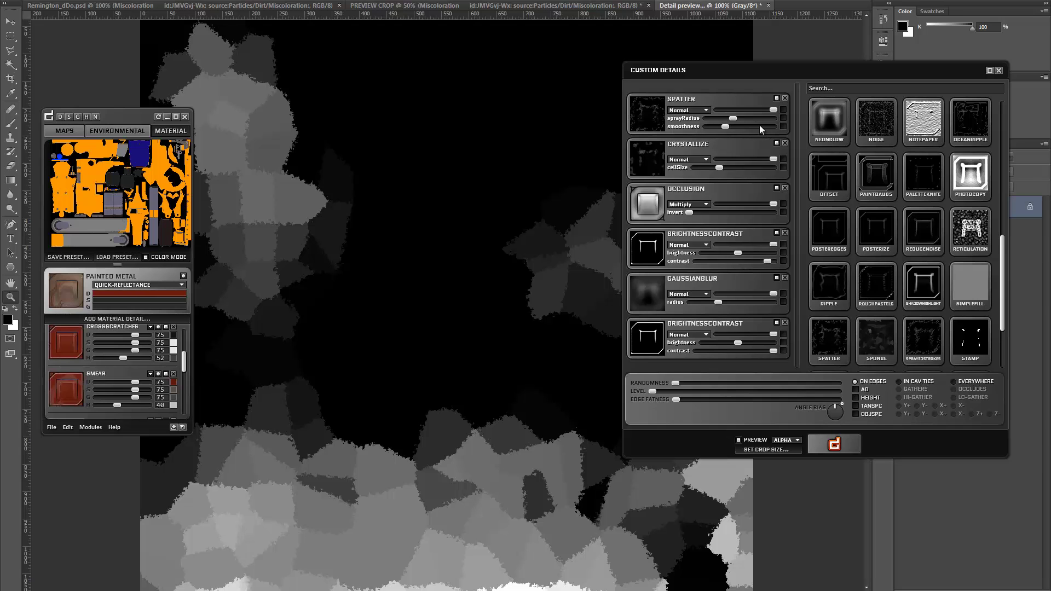
{"action": "left_click", "coordinate": [775, 118]}
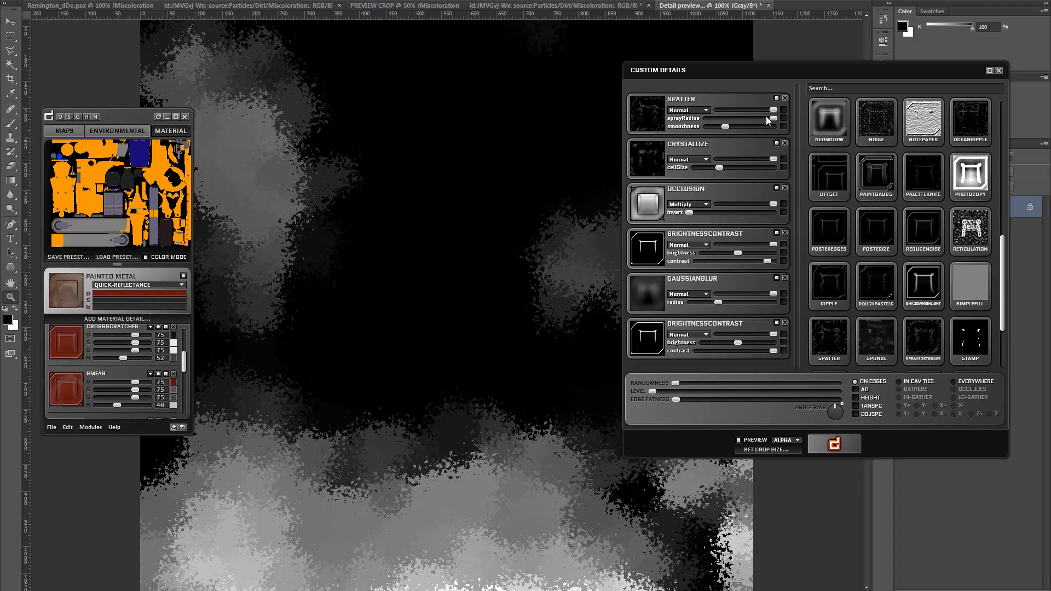
{"action": "left_click", "coordinate": [701, 126]}
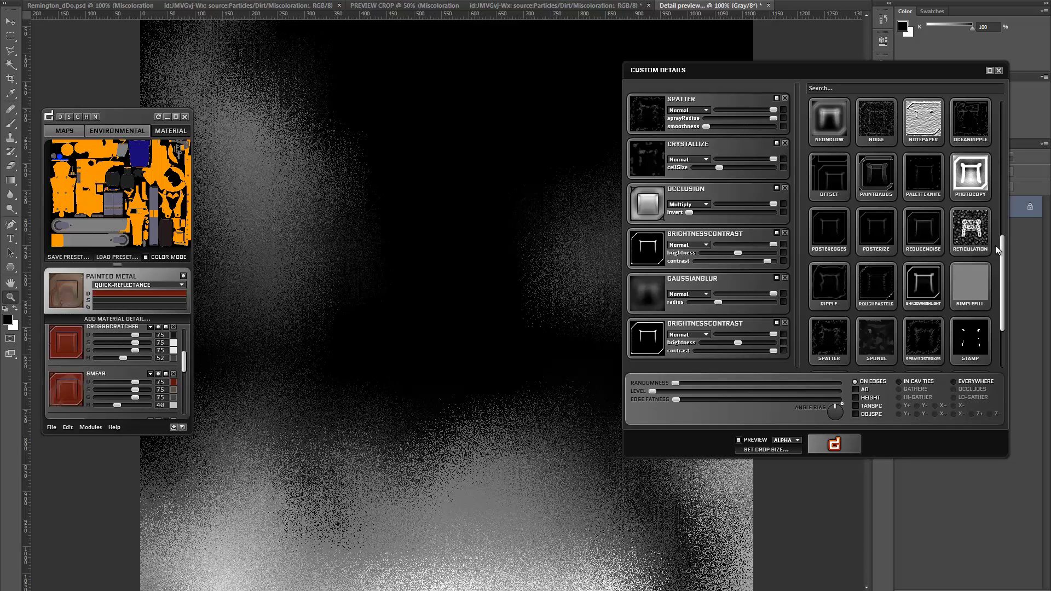
Step: Add a Mezzotint filter above Spatter in Soft Light mode with low opacity and the Coarse Dots type
{"action": "left_click_drag", "start_coordinate": [1002, 252], "coordinate": [1001, 219]}
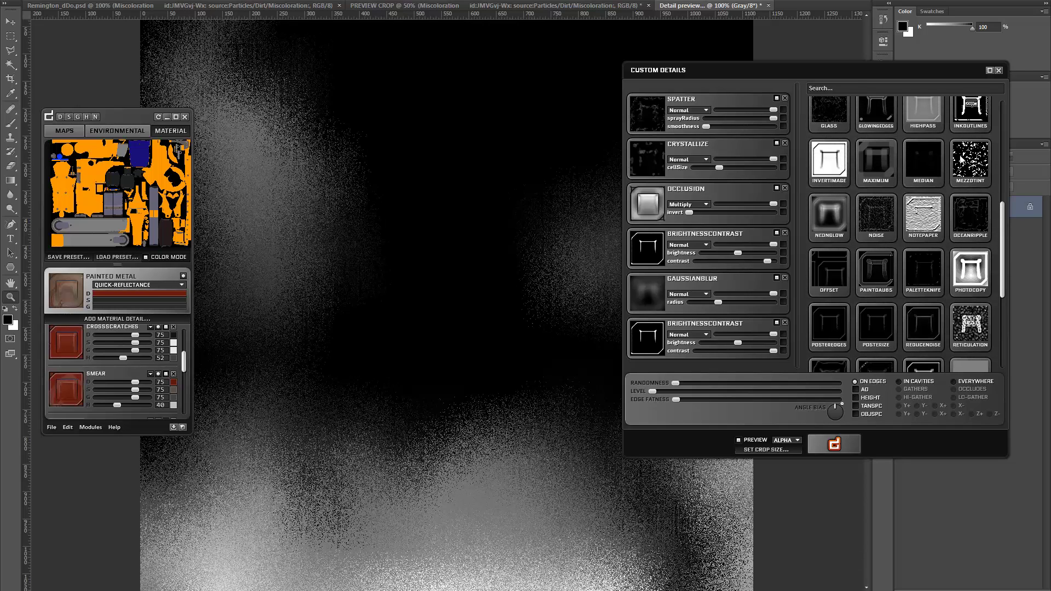
{"action": "left_click_drag", "start_coordinate": [721, 98], "coordinate": [722, 98]}
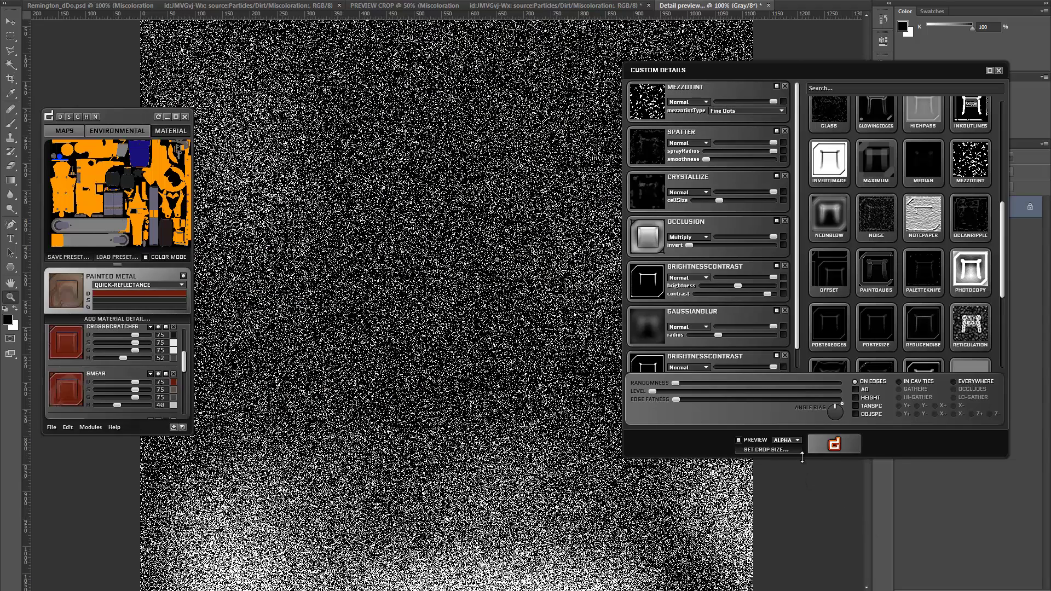
{"action": "left_click_drag", "start_coordinate": [800, 459], "coordinate": [821, 590]}
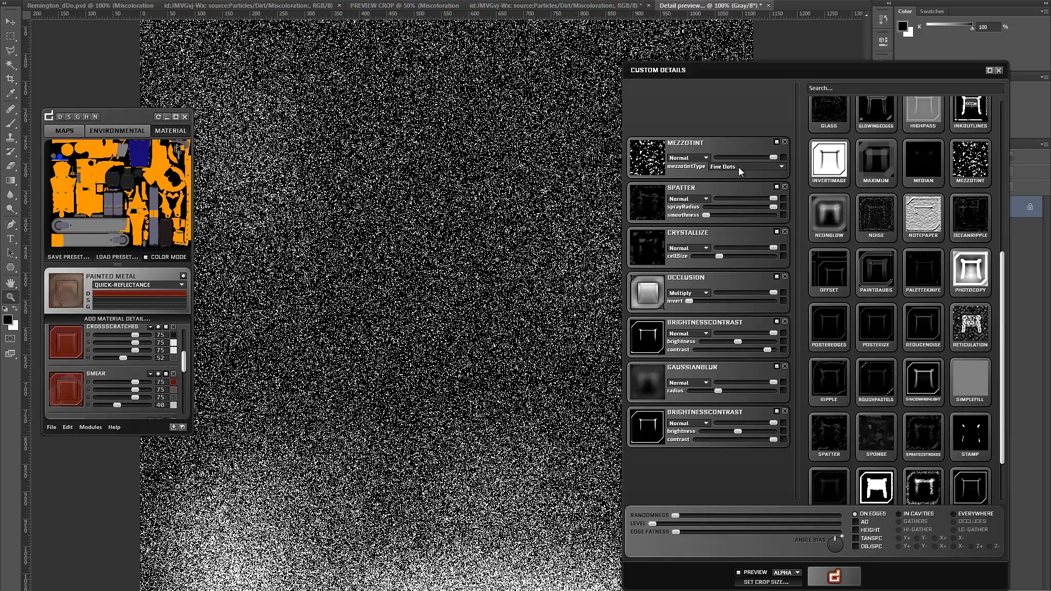
{"action": "left_click", "coordinate": [691, 159]}
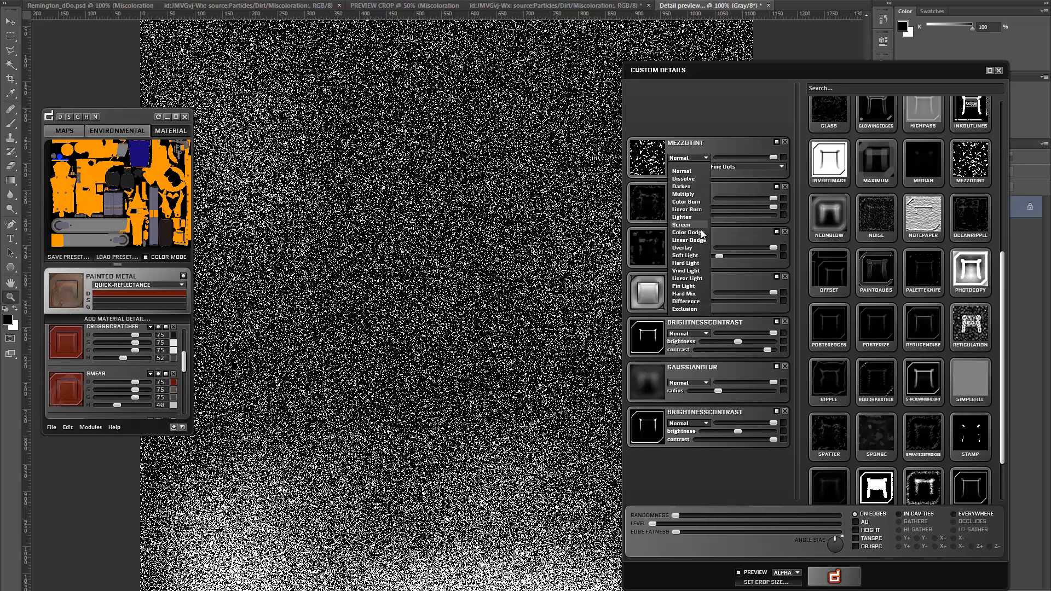
{"action": "left_click", "coordinate": [691, 256]}
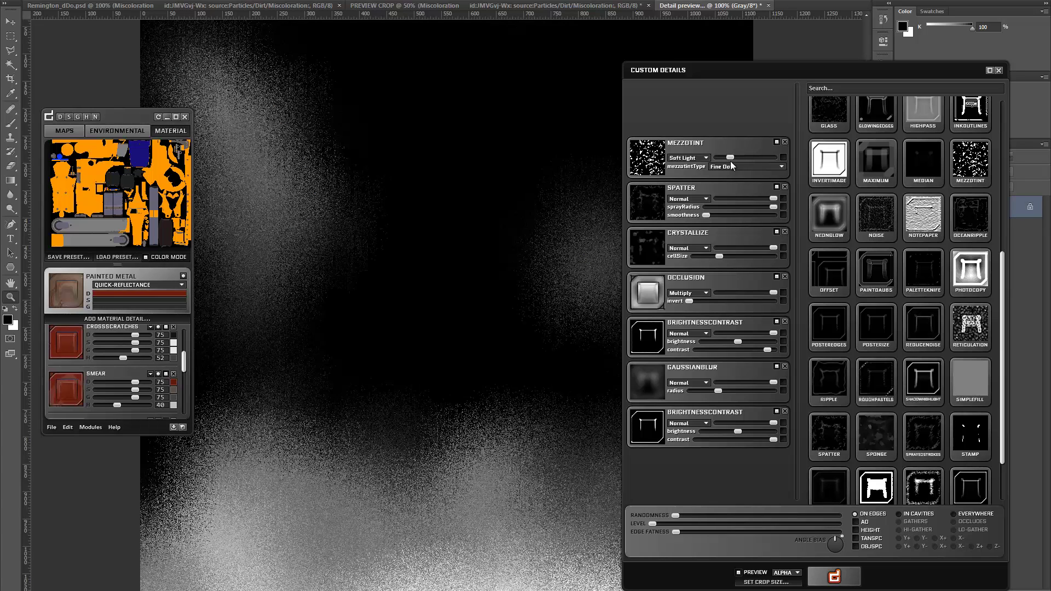
{"action": "left_click", "coordinate": [731, 166]}
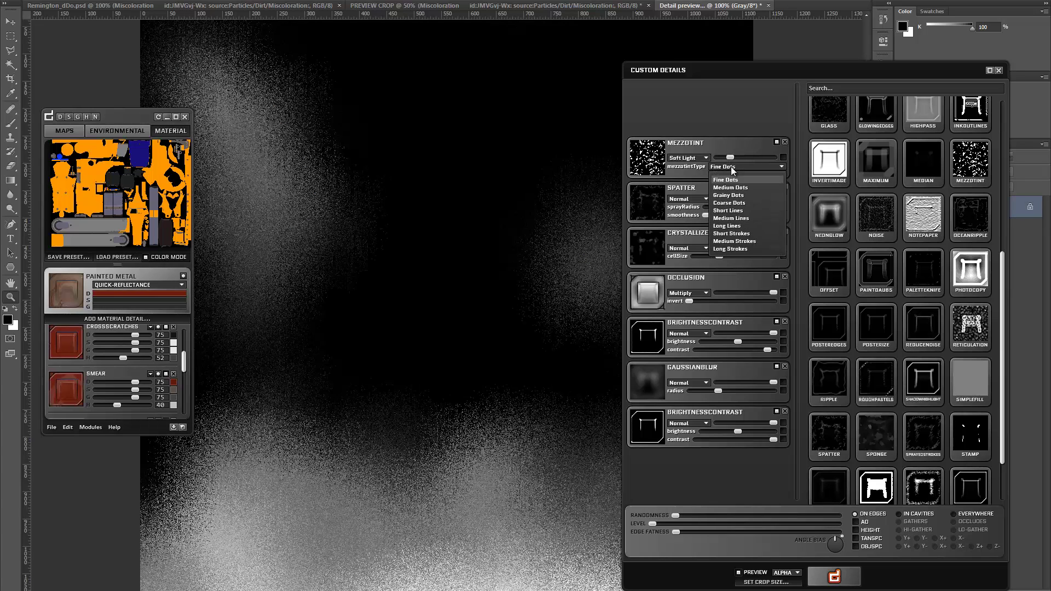
{"action": "left_click", "coordinate": [740, 203]}
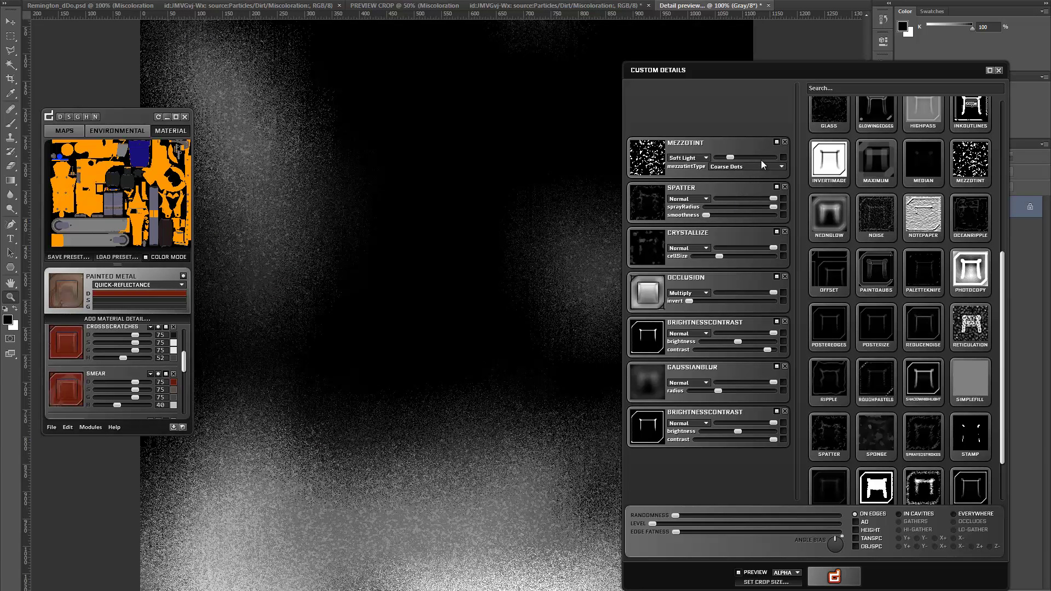
Step: Add a second Mezzotint filter on top of the stack in Color Dodge mode with the Long Strokes type
{"action": "left_click_drag", "start_coordinate": [814, 150], "coordinate": [713, 140]}
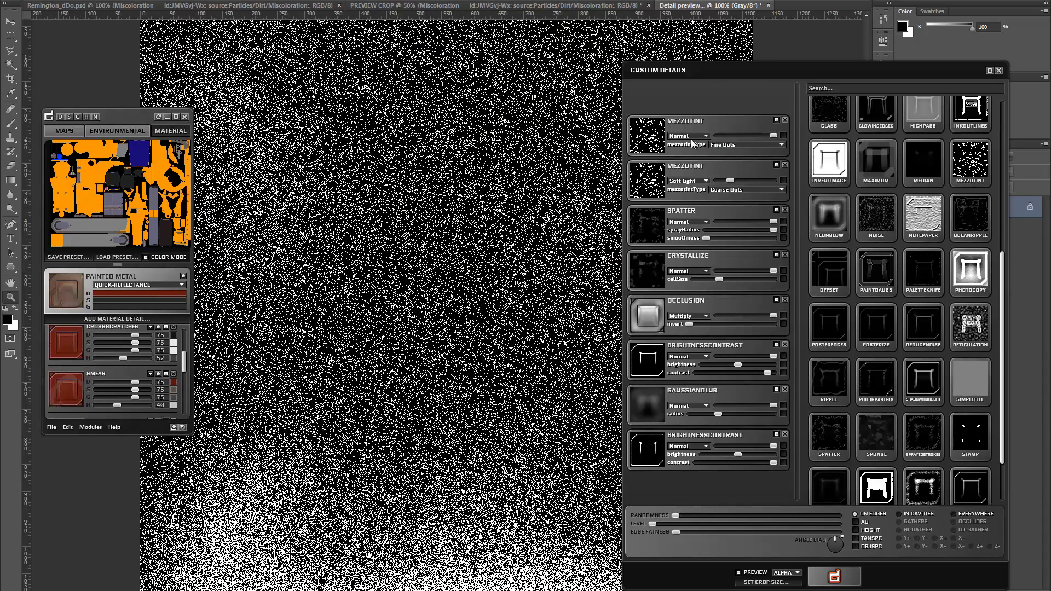
{"action": "left_click", "coordinate": [689, 135]}
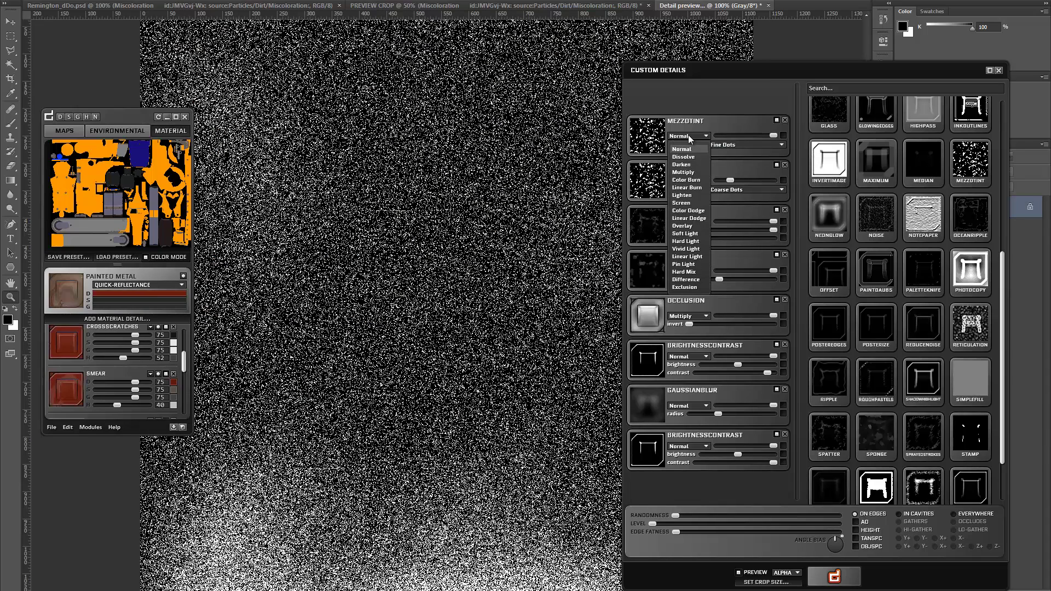
{"action": "left_click", "coordinate": [689, 214]}
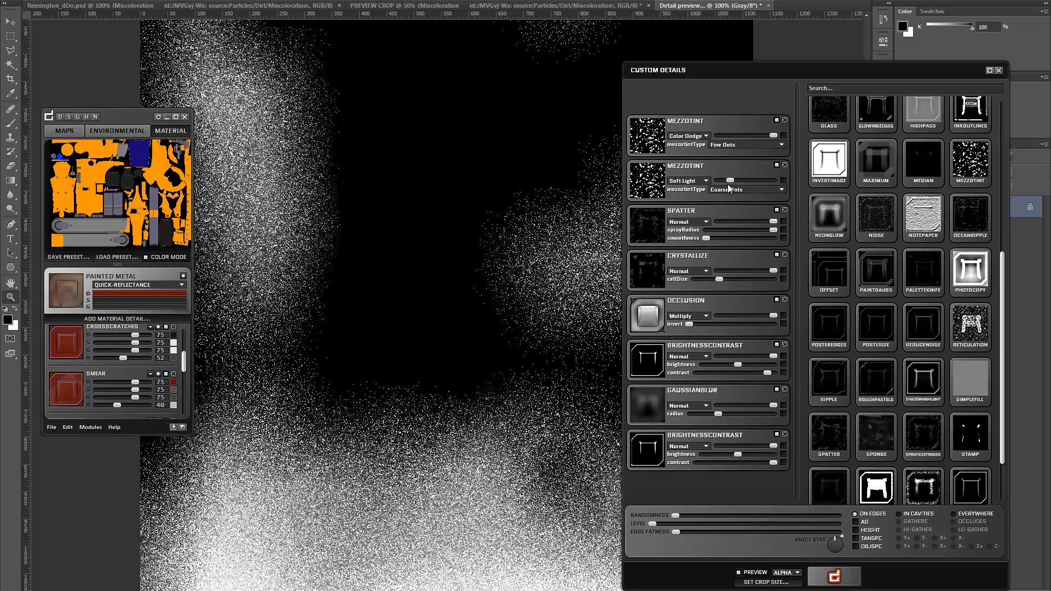
{"action": "left_click", "coordinate": [742, 145]}
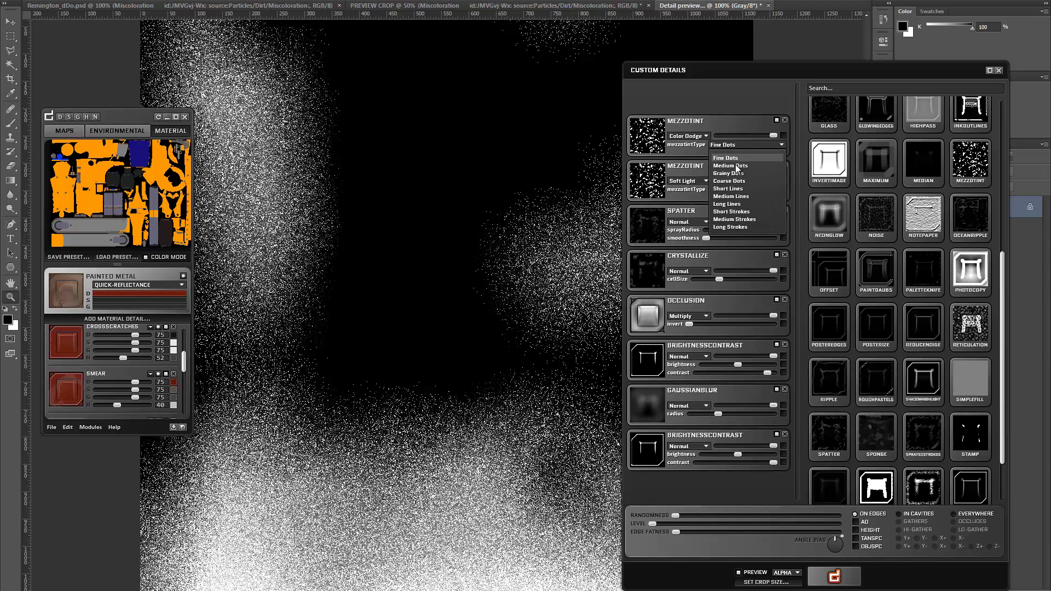
{"action": "left_click", "coordinate": [732, 226]}
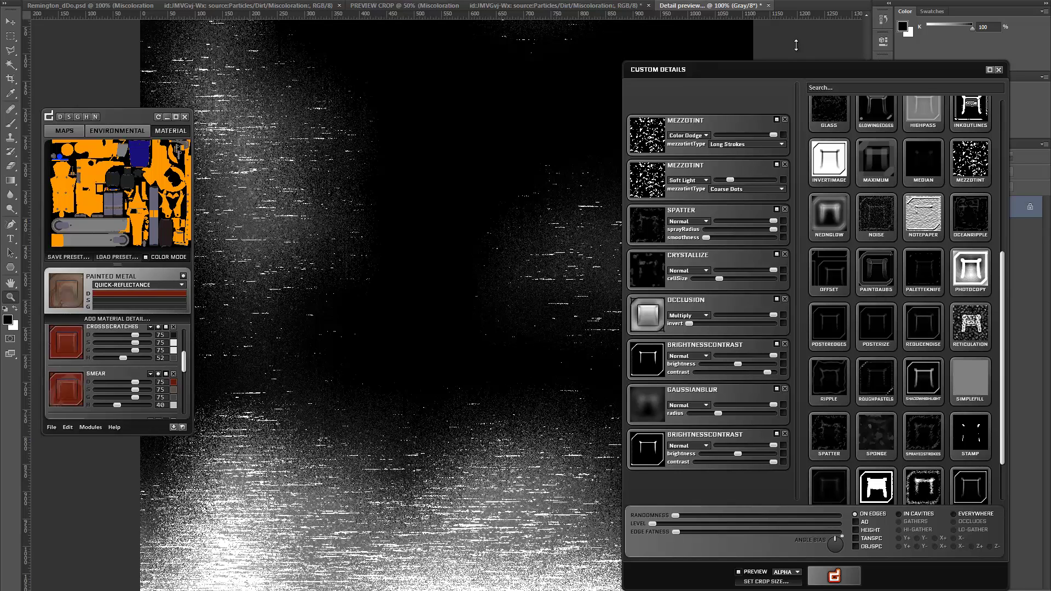
Step: Enlarge the Custom Details window and add a Crosshatch filter on top with minimum stroke length and very low sharpen
{"action": "left_click_drag", "start_coordinate": [795, 62], "coordinate": [802, 4]}
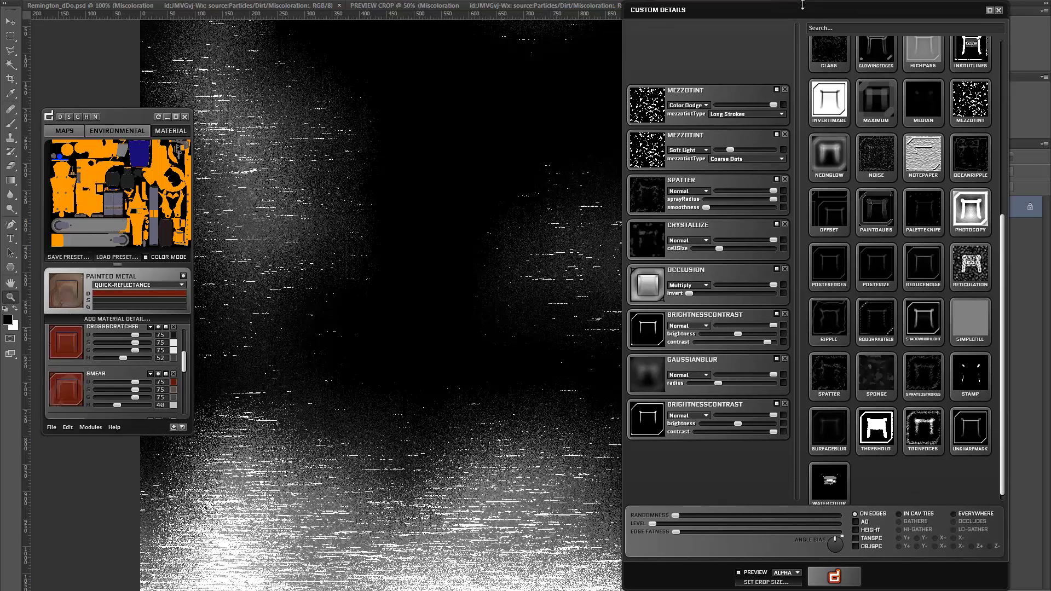
{"action": "left_click_drag", "start_coordinate": [1004, 239], "coordinate": [999, 96]}
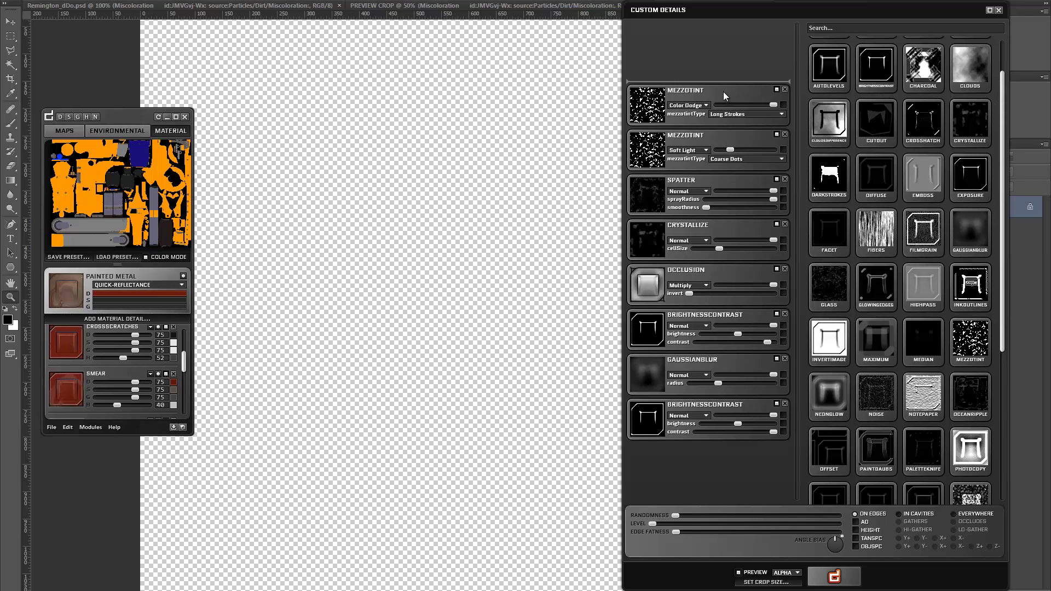
{"action": "left_click_drag", "start_coordinate": [723, 91], "coordinate": [723, 91]}
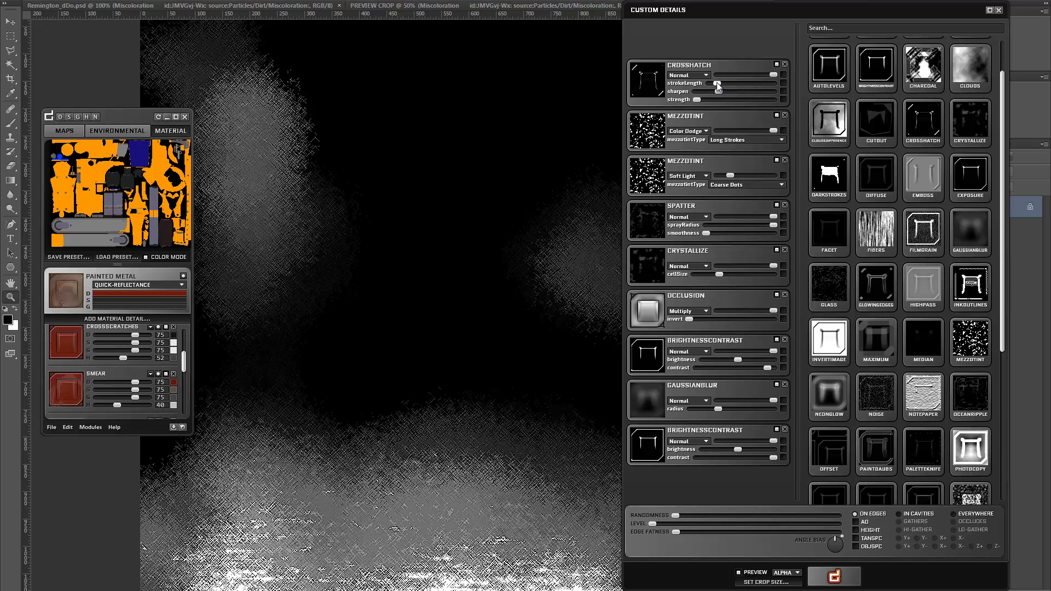
{"action": "left_click_drag", "start_coordinate": [717, 83], "coordinate": [708, 83]}
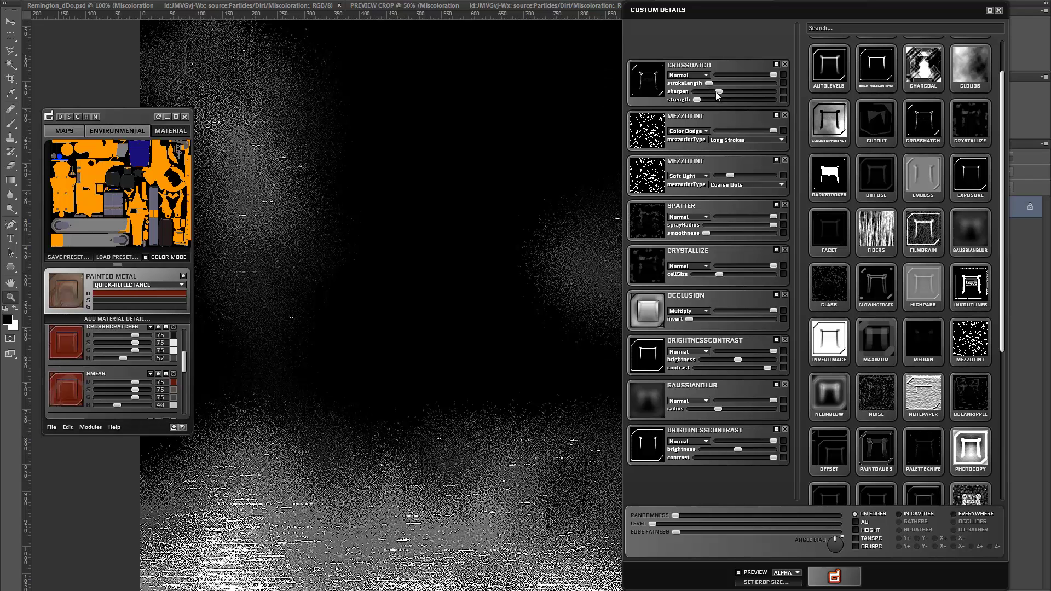
{"action": "left_click", "coordinate": [699, 91]}
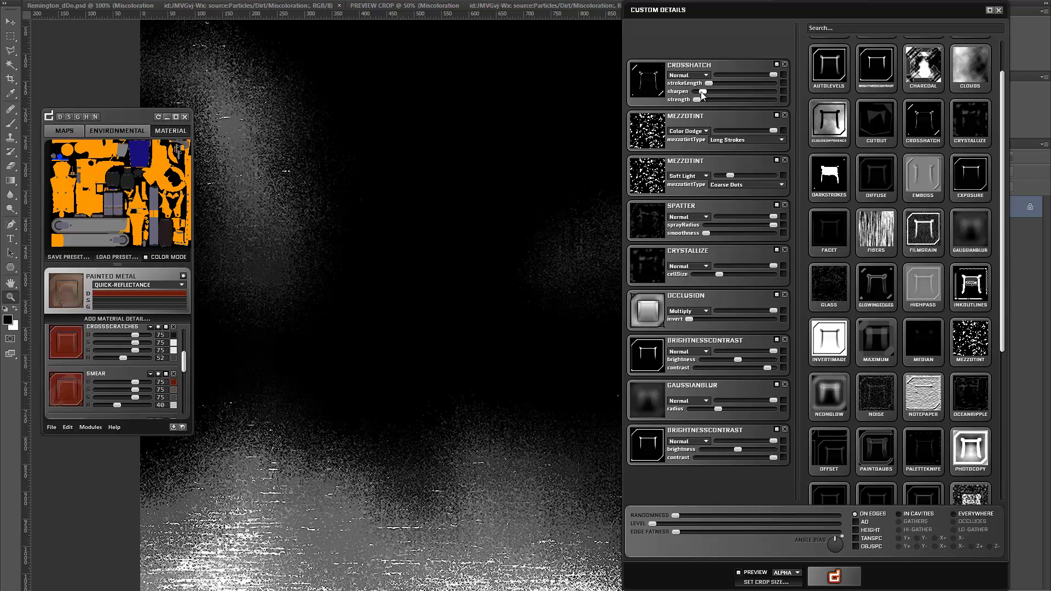
{"action": "left_click_drag", "start_coordinate": [700, 91], "coordinate": [698, 90]}
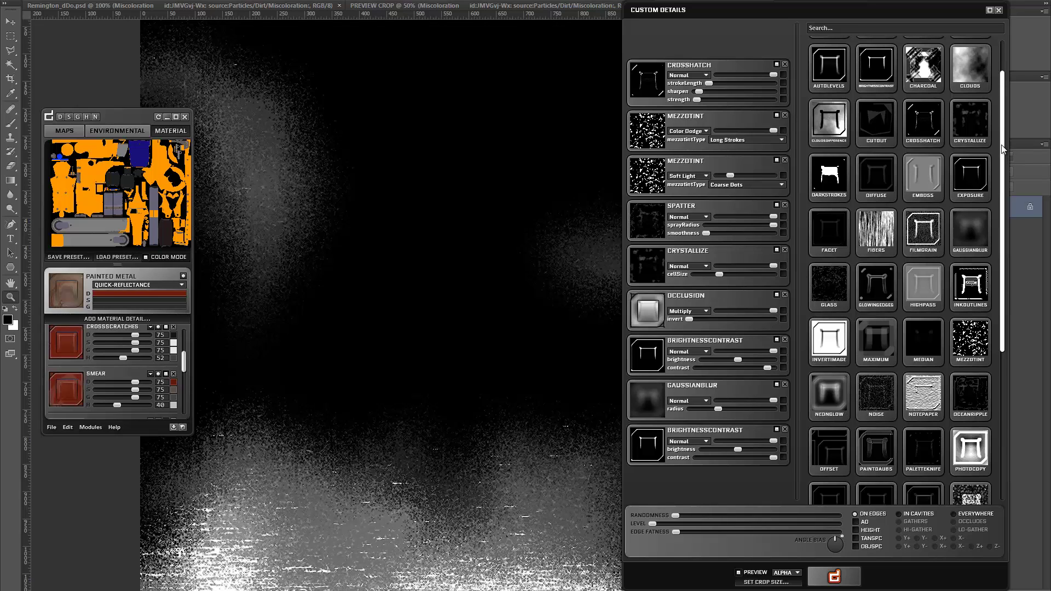
Step: Add a BrightnessContrast filter above Crosshatch with moderately raised contrast and near-neutral brightness
{"action": "scroll", "coordinate": [996, 96], "scroll_direction": "up", "scroll_amount": 2}
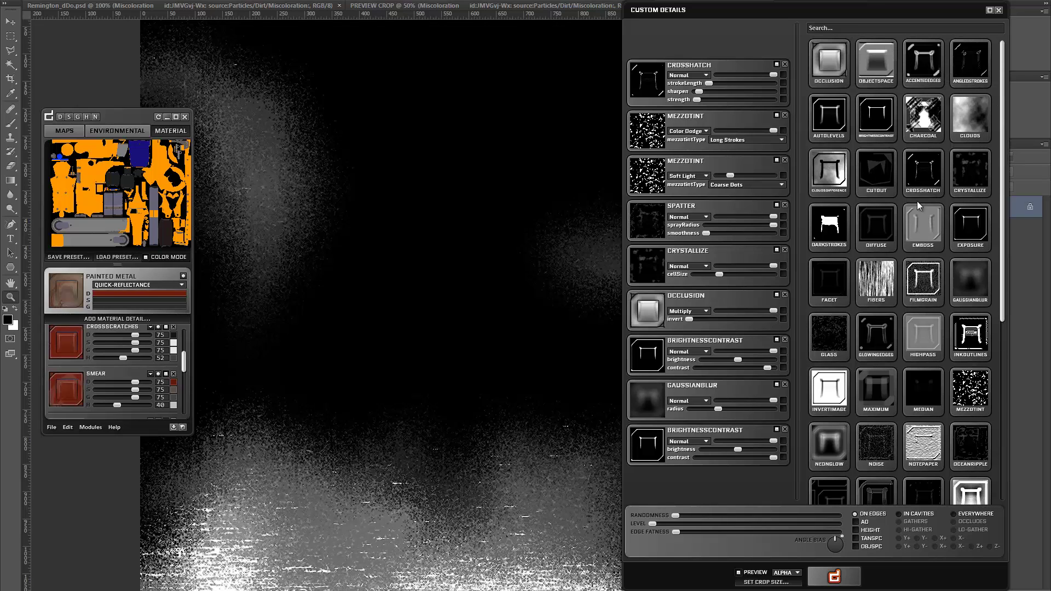
{"action": "left_click_drag", "start_coordinate": [902, 178], "coordinate": [689, 72]}
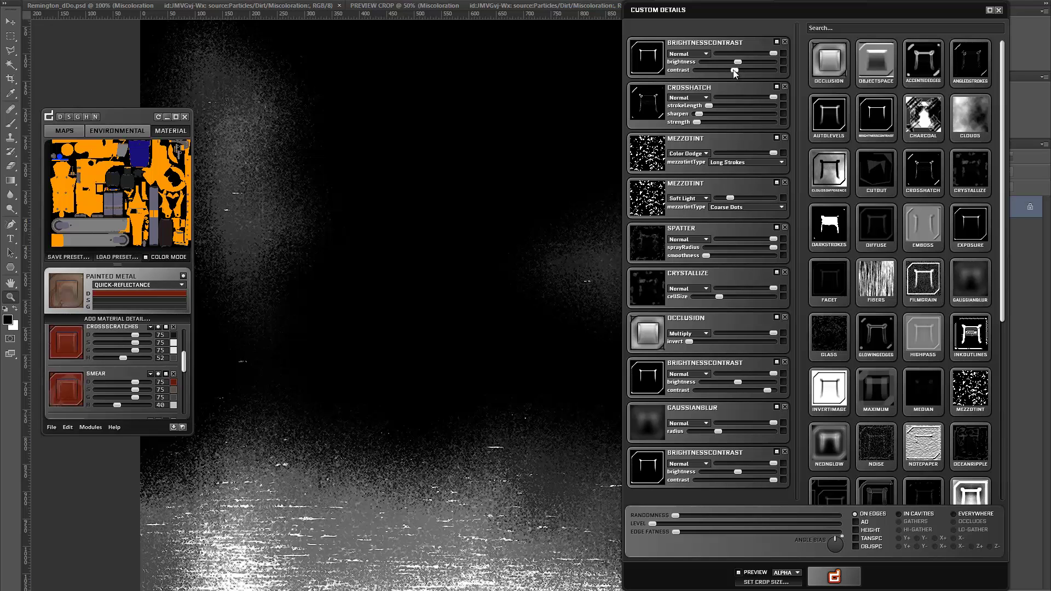
{"action": "left_click_drag", "start_coordinate": [747, 72], "coordinate": [737, 64]}
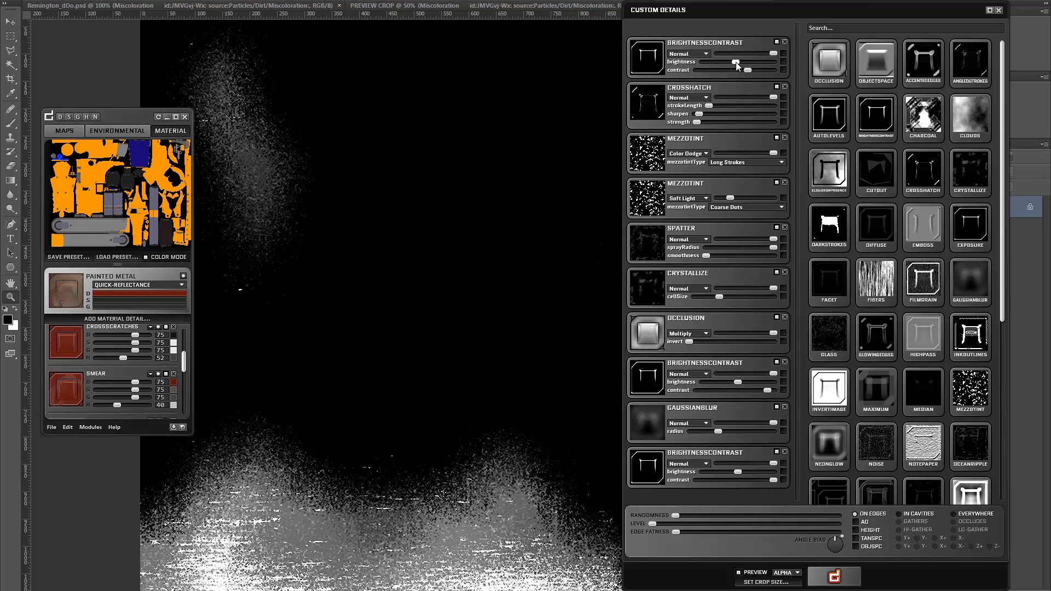
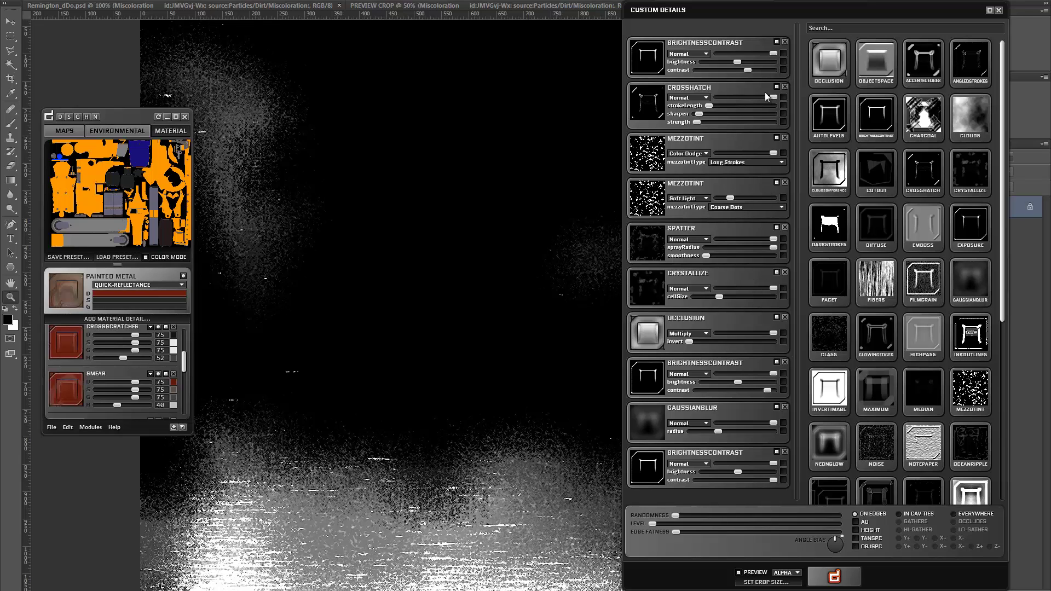
Step: Expose the top BrightnessContrast's brightness and contrast and the Crosshatch's stroke length, sharpen and strength as sliders of the custom detail
{"action": "left_click", "coordinate": [782, 62]}
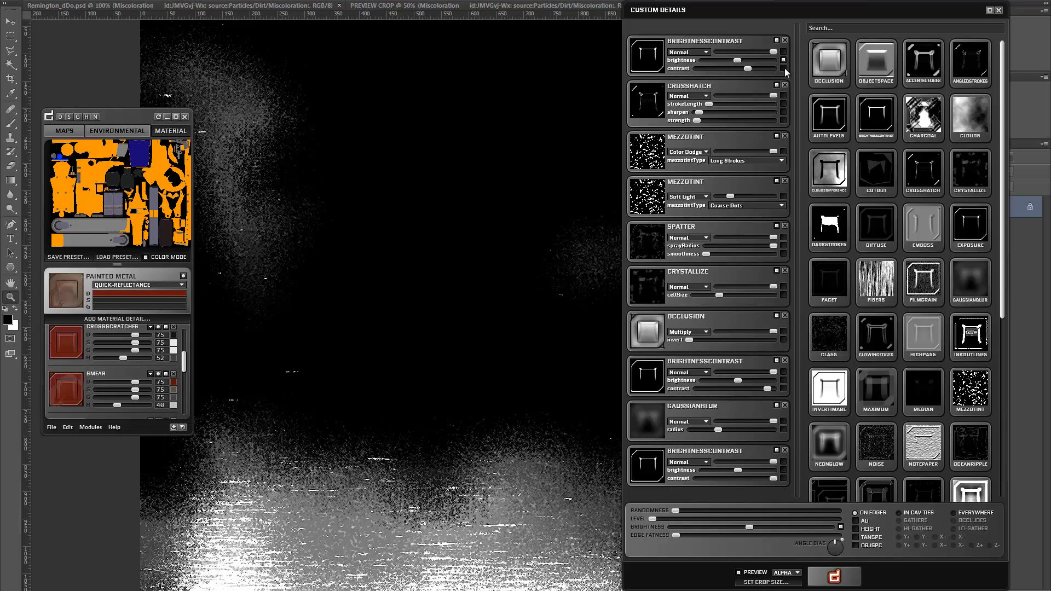
{"action": "left_click", "coordinate": [783, 68]}
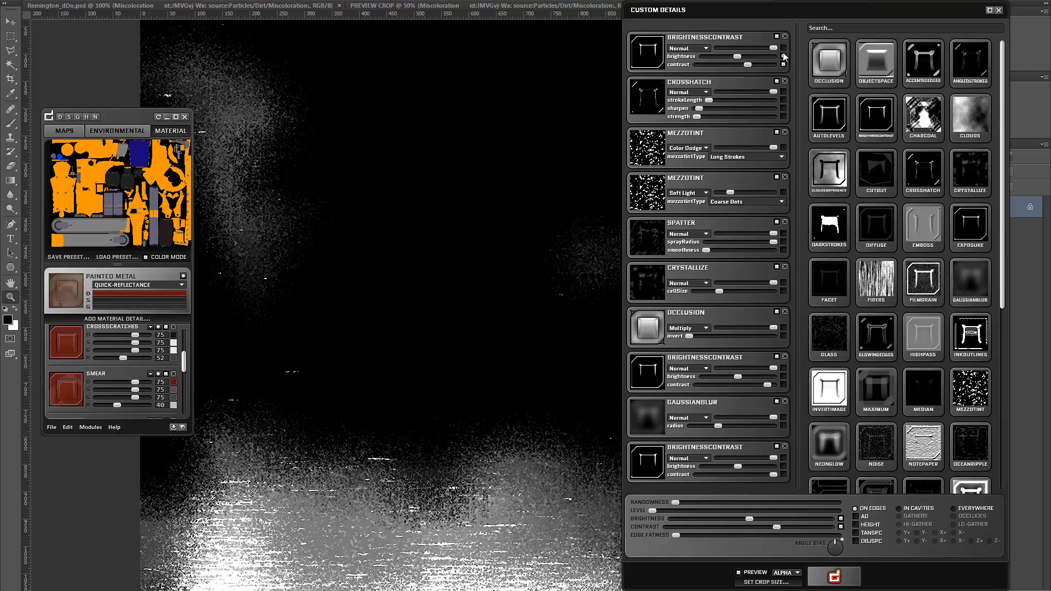
{"action": "left_click", "coordinate": [784, 99]}
{"action": "left_click", "coordinate": [783, 104]}
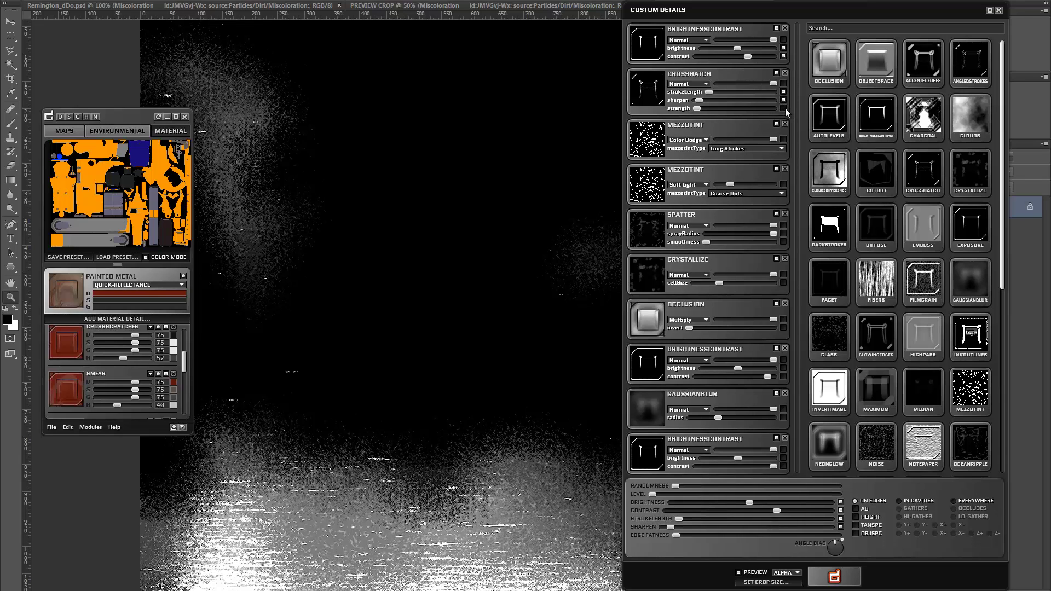
{"action": "left_click", "coordinate": [784, 108]}
Step: Expose the opacity of the Color Dodge Mezzotint and the Occlusion filters as sliders of the custom detail
{"action": "left_click", "coordinate": [783, 138]}
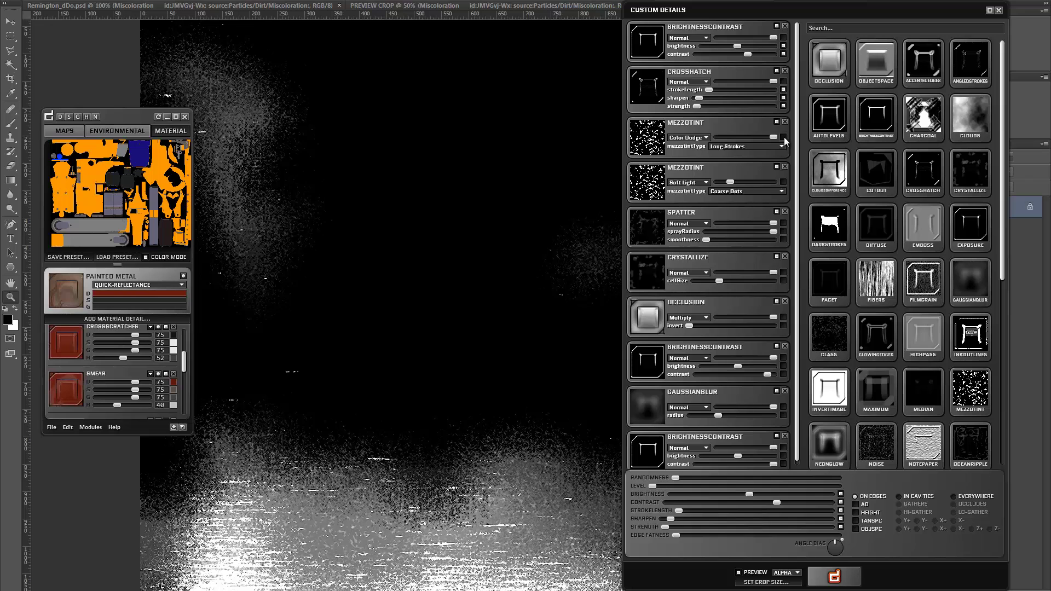
{"action": "mouse_move", "coordinate": [760, 137]}
{"action": "left_mouse_down"}
{"action": "mouse_move", "coordinate": [746, 137]}
{"action": "mouse_move", "coordinate": [798, 137]}
{"action": "left_mouse_up"}
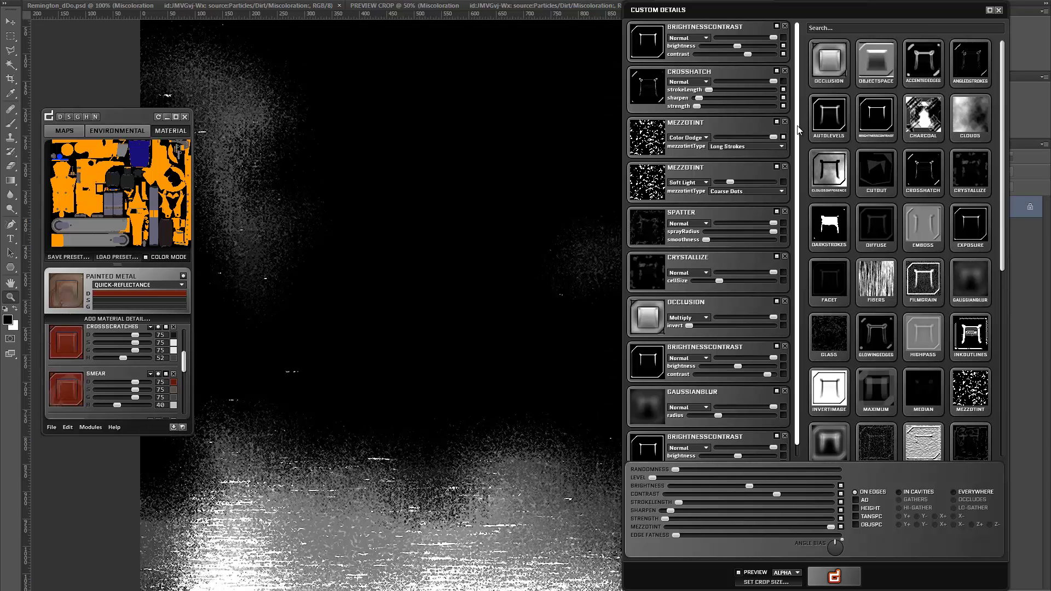
{"action": "left_click", "coordinate": [784, 317]}
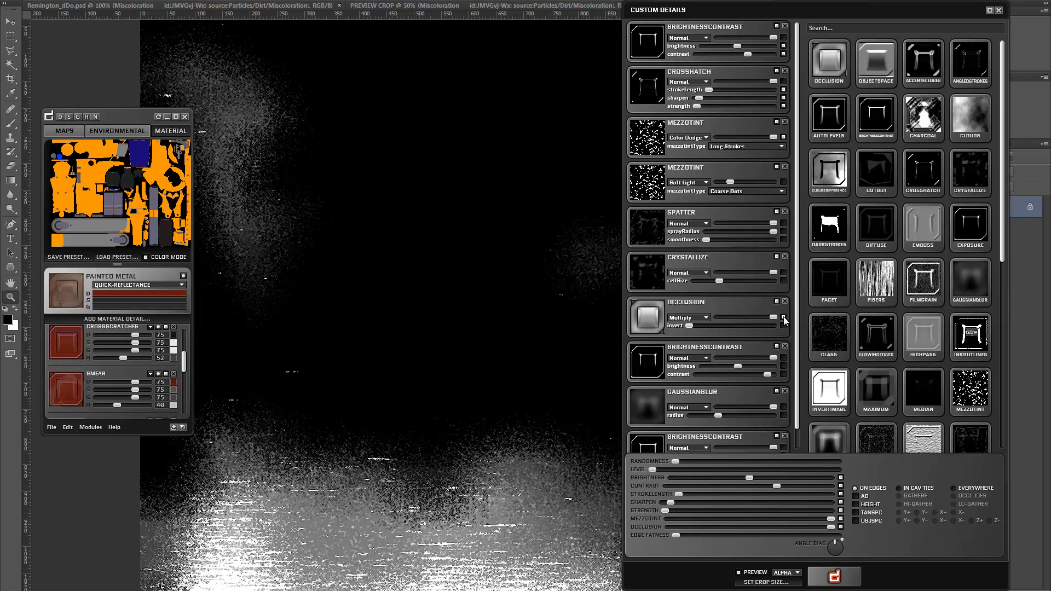
{"action": "mouse_move", "coordinate": [773, 317]}
{"action": "left_mouse_down"}
{"action": "mouse_move", "coordinate": [749, 322]}
{"action": "mouse_move", "coordinate": [780, 318]}
{"action": "left_mouse_up"}
Step: Expose brightness and contrast of the BrightnessContrast below Occlusion, lower its contrast slightly, and expose the GaussianBlur radius
{"action": "scroll", "coordinate": [797, 190], "scroll_direction": "down", "scroll_amount": 1}
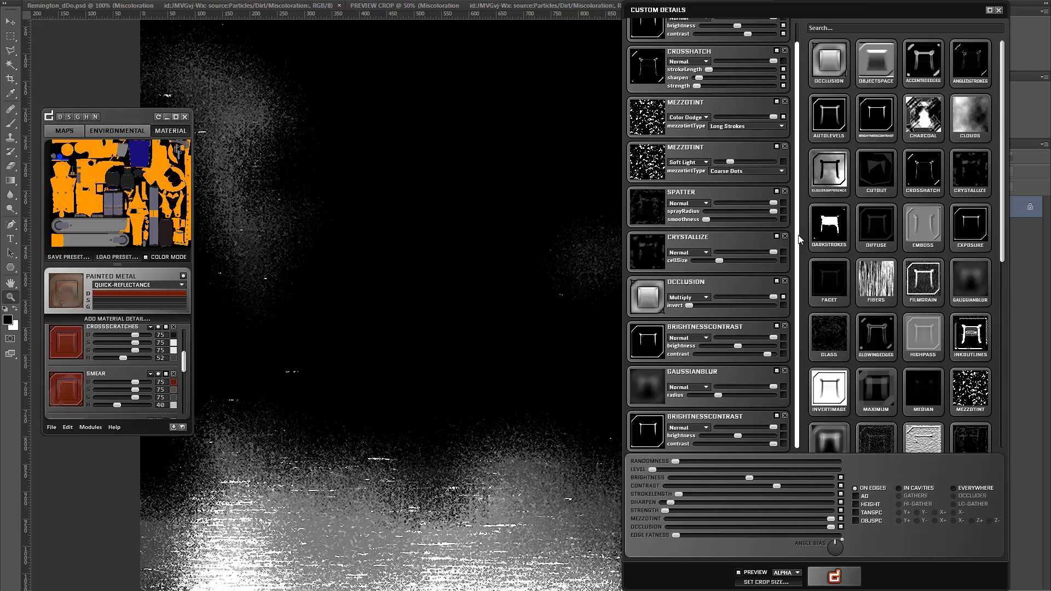
{"action": "left_click", "coordinate": [783, 345]}
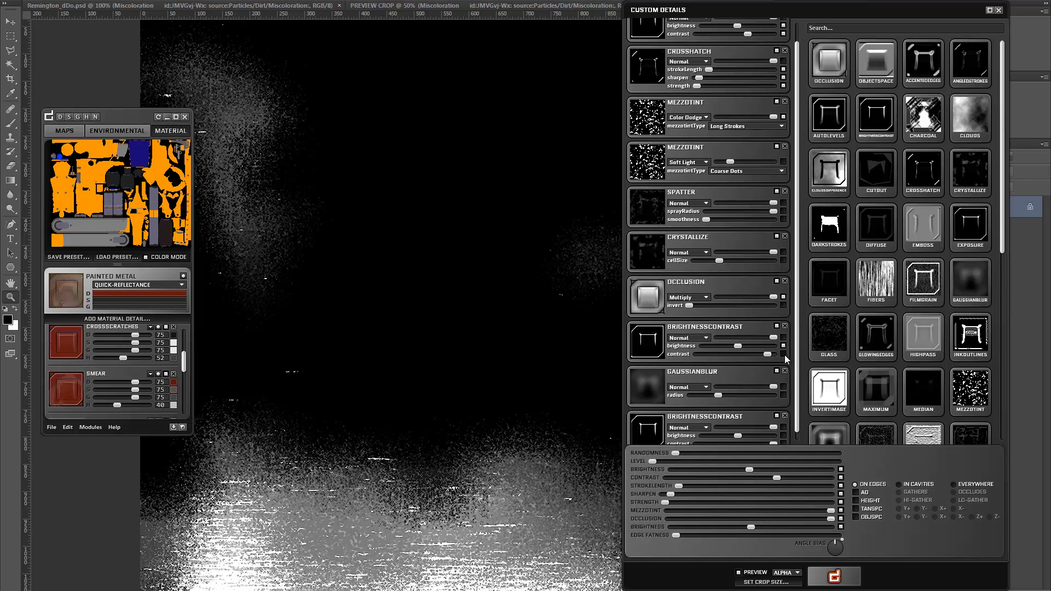
{"action": "left_click", "coordinate": [783, 354]}
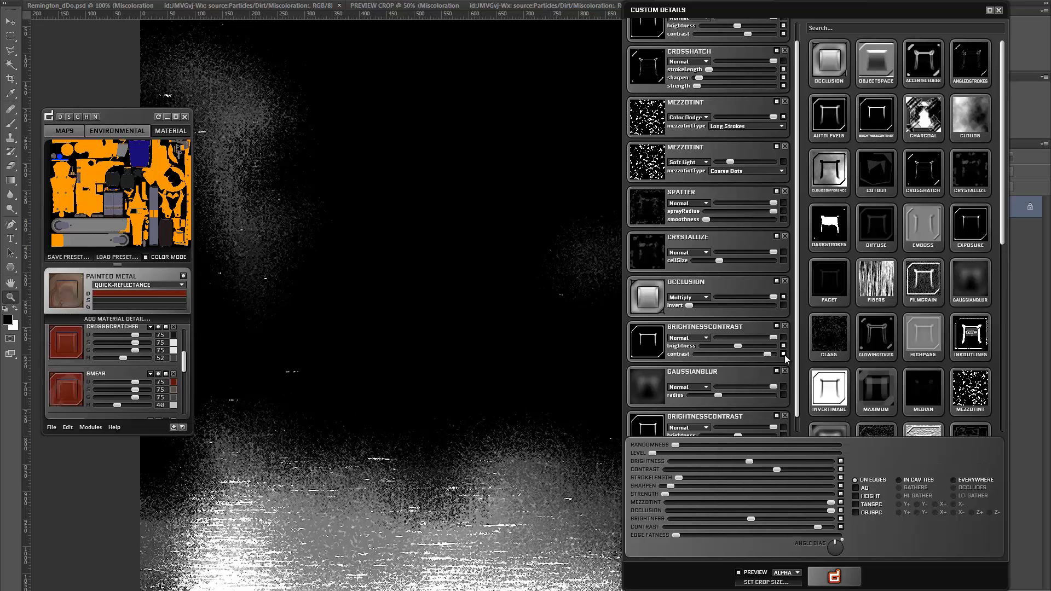
{"action": "left_click_drag", "start_coordinate": [764, 355], "coordinate": [763, 355]}
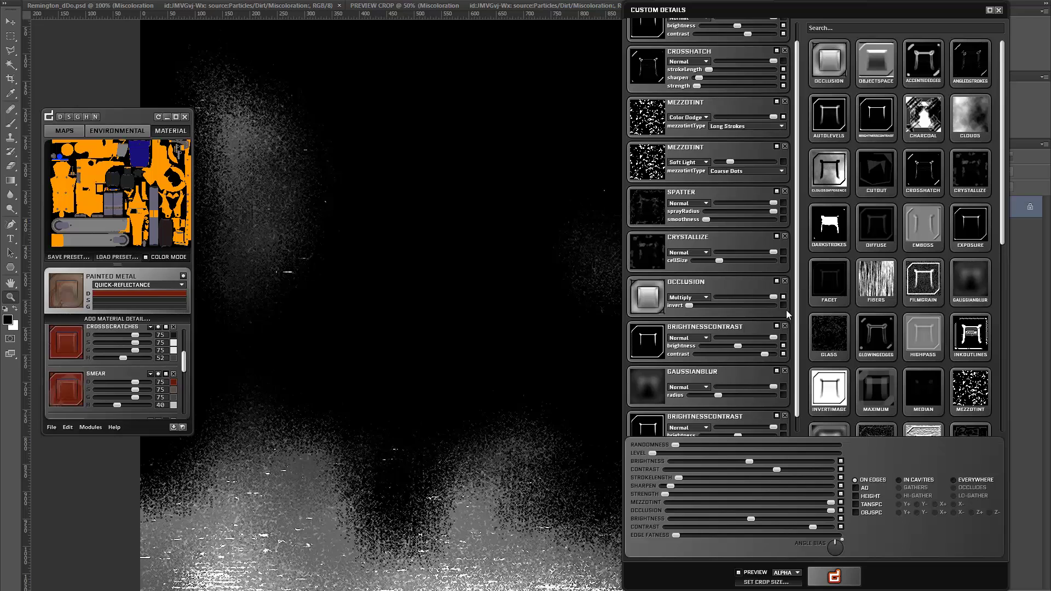
{"action": "scroll", "coordinate": [797, 231], "scroll_direction": "down", "scroll_amount": 1}
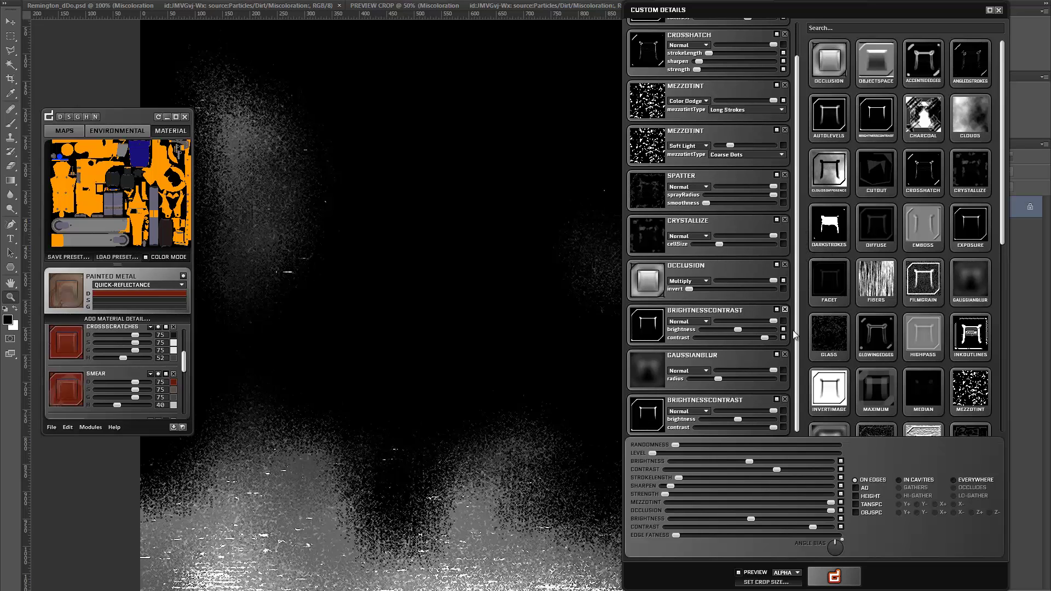
{"action": "left_click", "coordinate": [784, 379]}
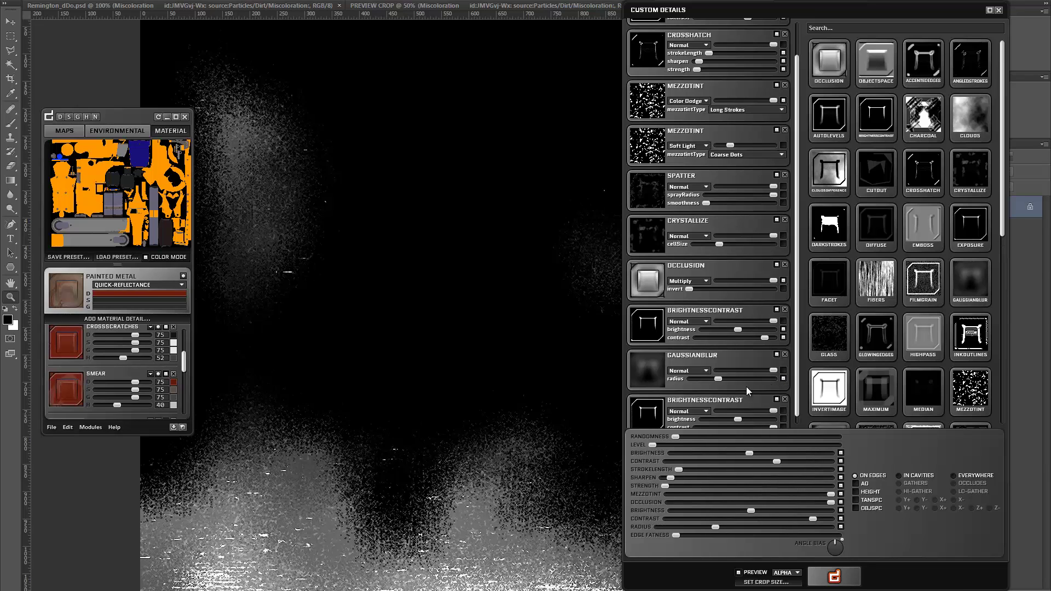
{"action": "scroll", "coordinate": [800, 353], "scroll_direction": "up", "scroll_amount": 2}
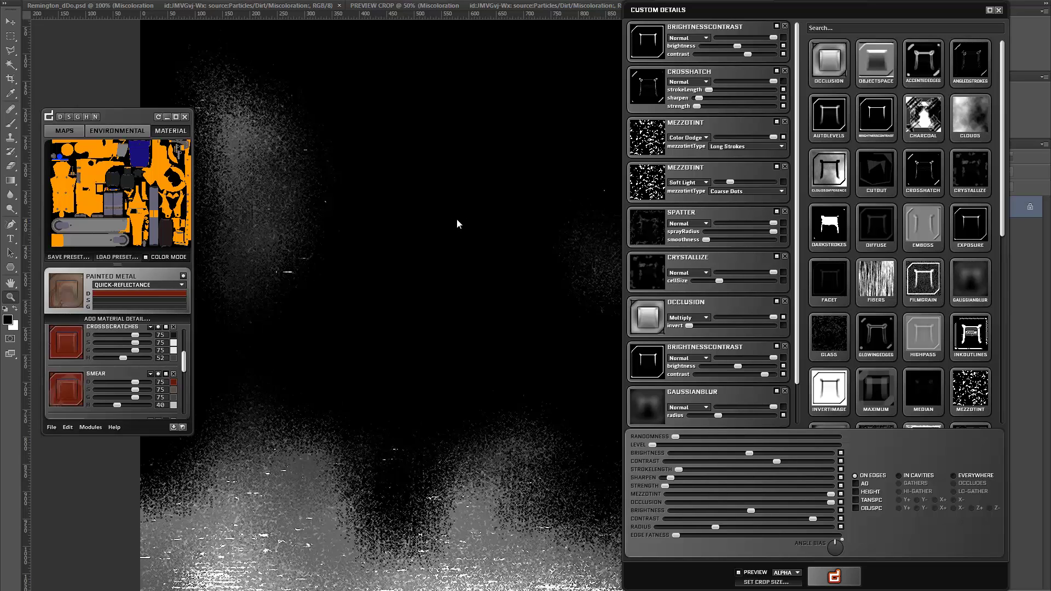
Step: Save the custom detail as WornOffPaint in the Custom details folder and apply it to Painted Metal
{"action": "left_click", "coordinate": [835, 577]}
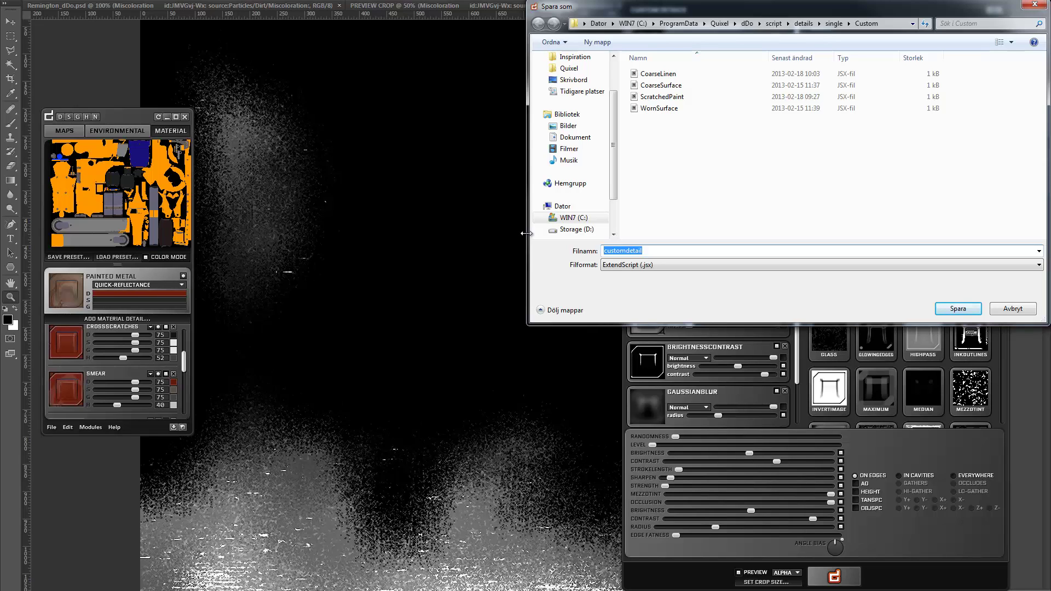
{"action": "type", "text": "Wo"}
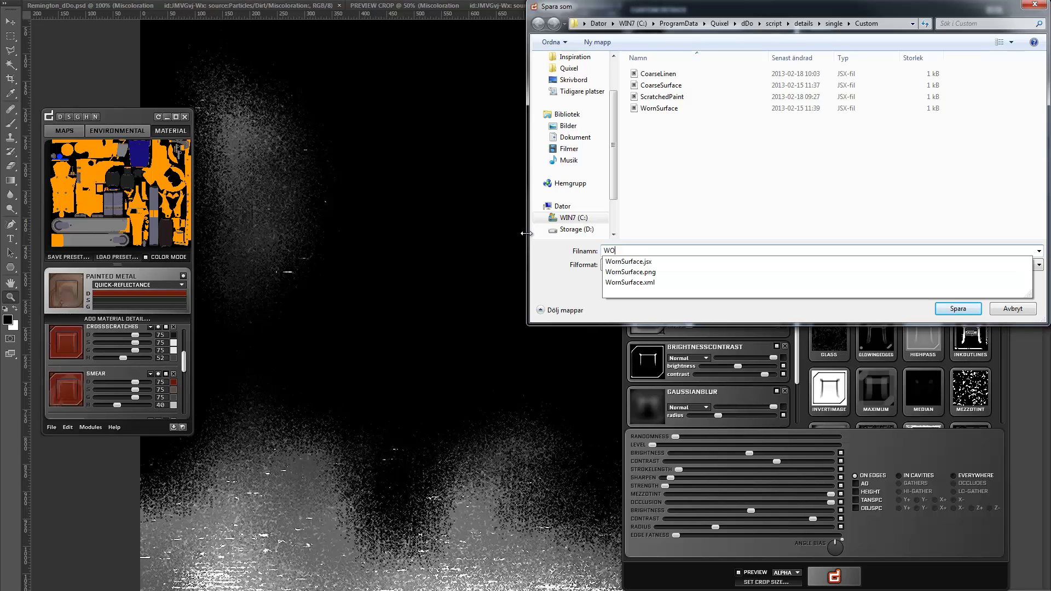
{"action": "type", "text": "rnOffPaint"}
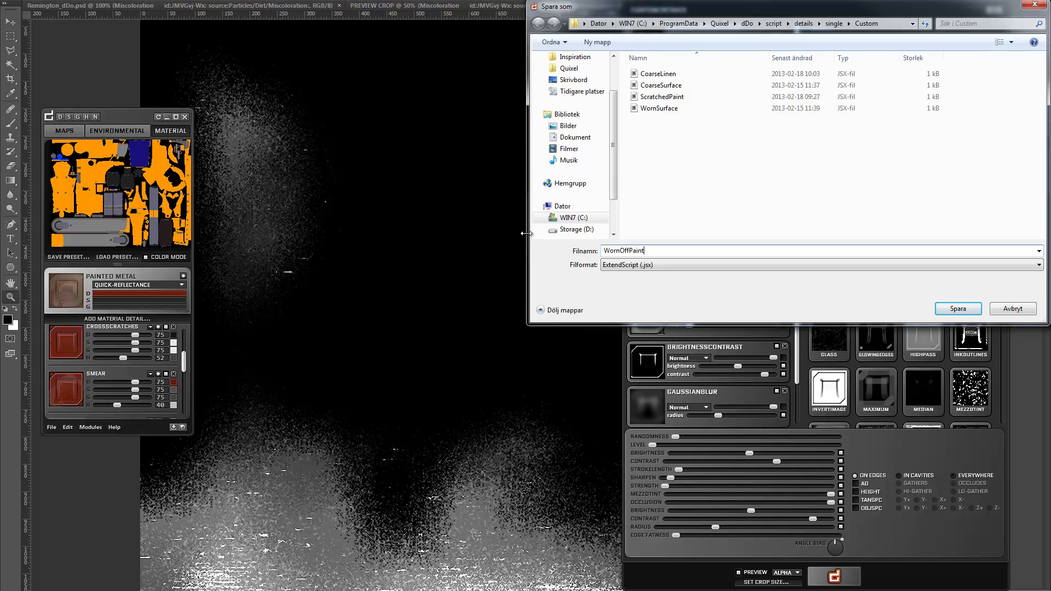
{"action": "key", "text": "Return"}
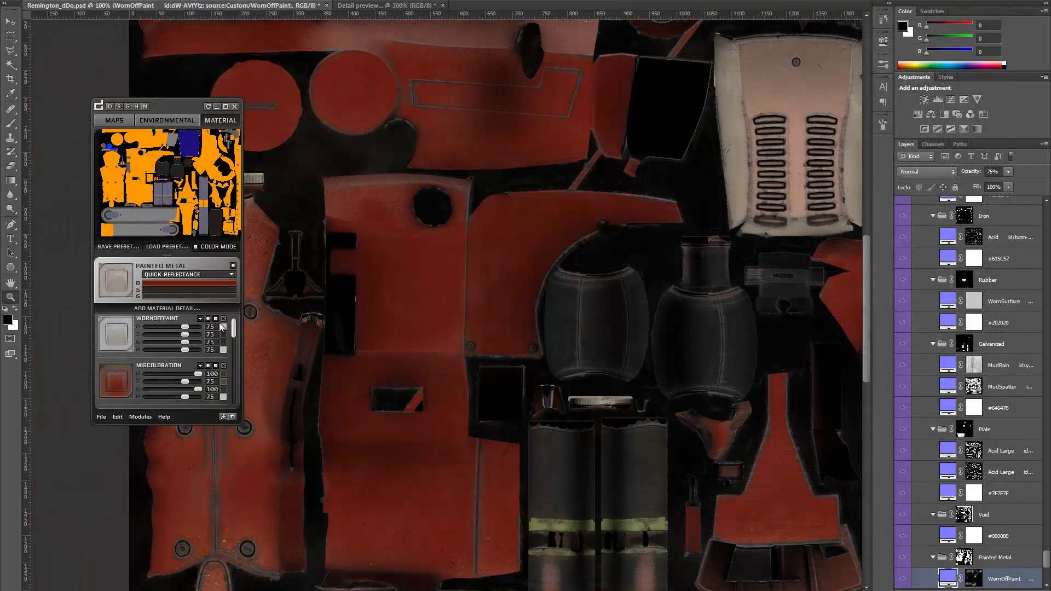
Step: Set WornOffPaint's diffuse color to near-black 050505 and its diffuse intensity to 100
{"action": "left_click", "coordinate": [223, 327]}
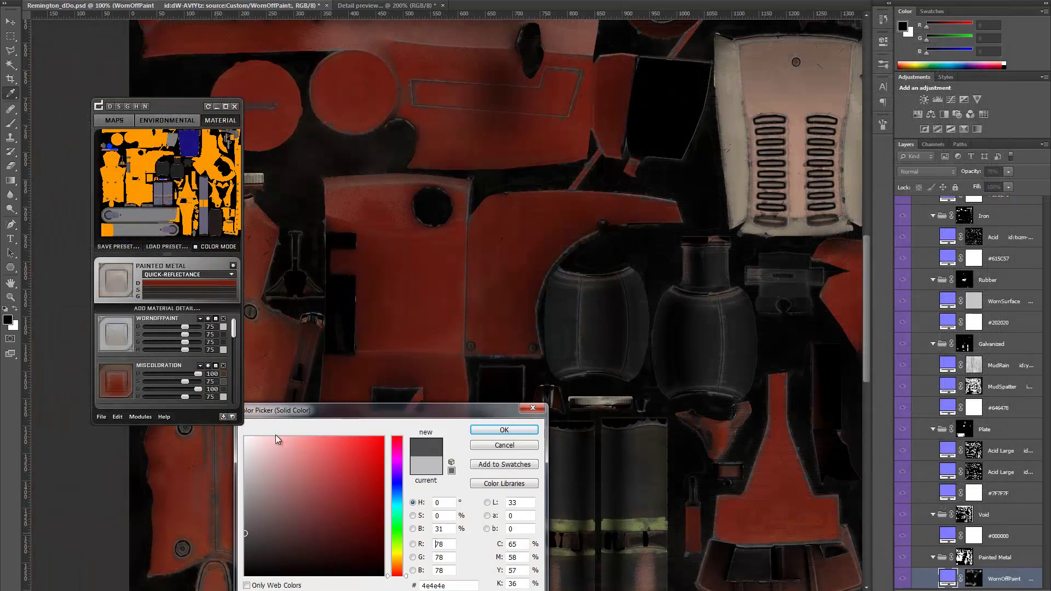
{"action": "left_click_drag", "start_coordinate": [181, 112], "coordinate": [137, 129]}
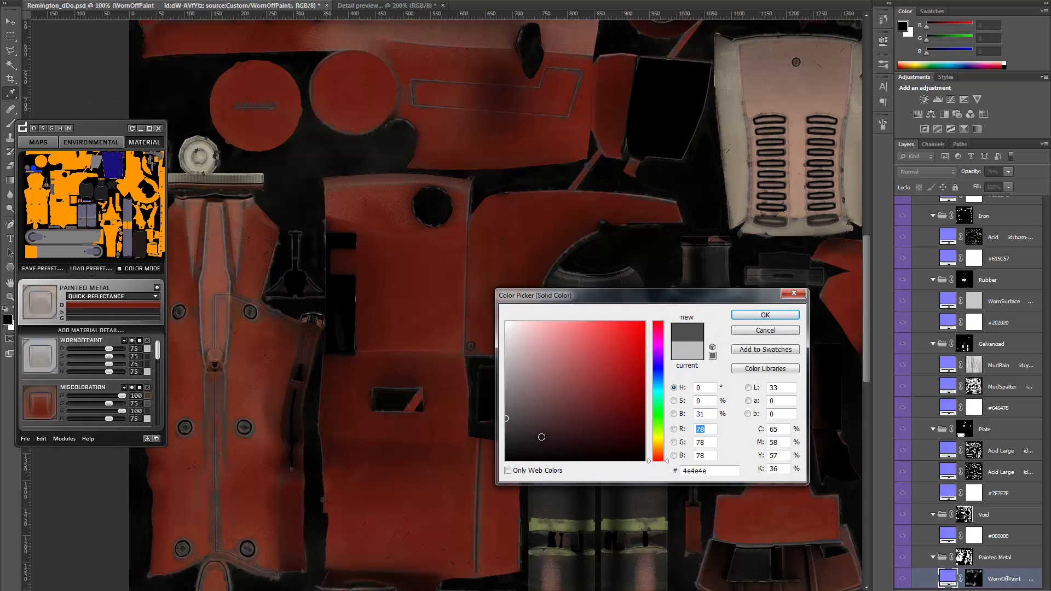
{"action": "mouse_move", "coordinate": [542, 437]}
{"action": "left_mouse_down"}
{"action": "mouse_move", "coordinate": [495, 453]}
{"action": "mouse_move", "coordinate": [508, 458]}
{"action": "left_mouse_up"}
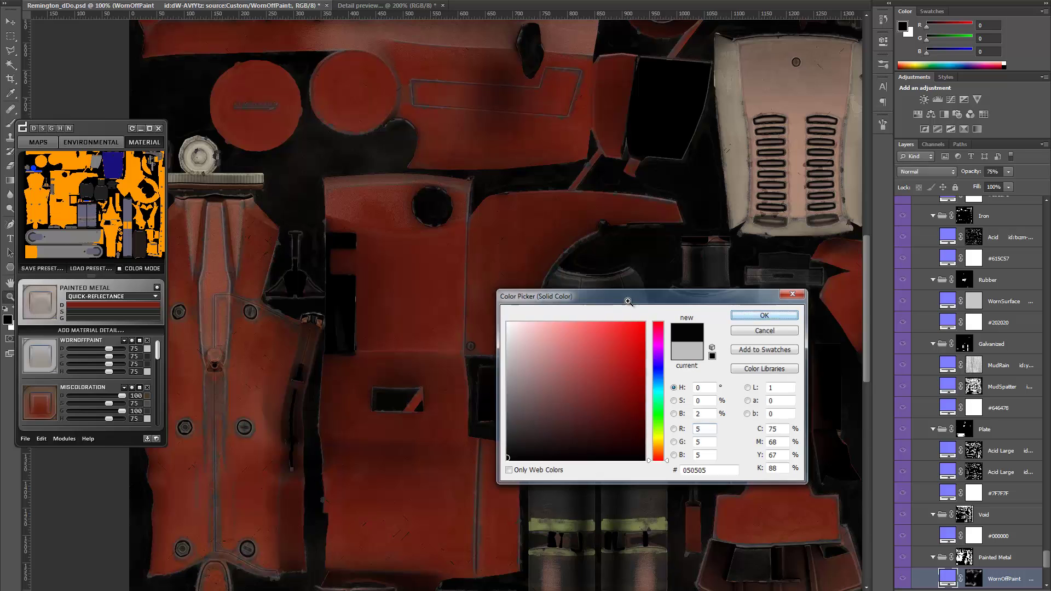
{"action": "key", "text": "Return"}
{"action": "scroll", "coordinate": [128, 356], "scroll_direction": "up", "scroll_amount": 1, "text": "alt"}
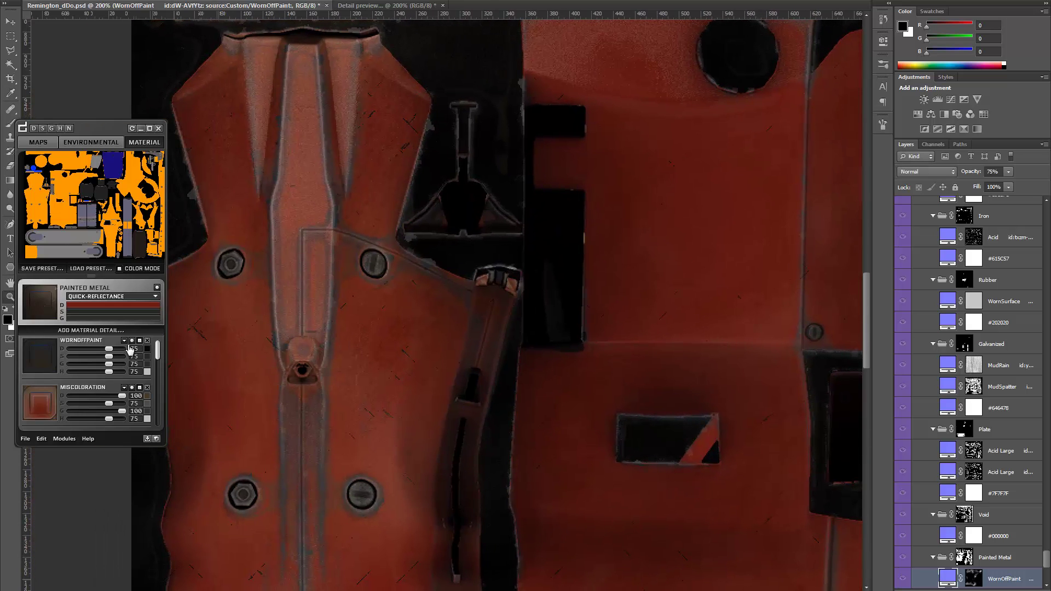
{"action": "left_click_drag", "start_coordinate": [109, 348], "coordinate": [122, 349]}
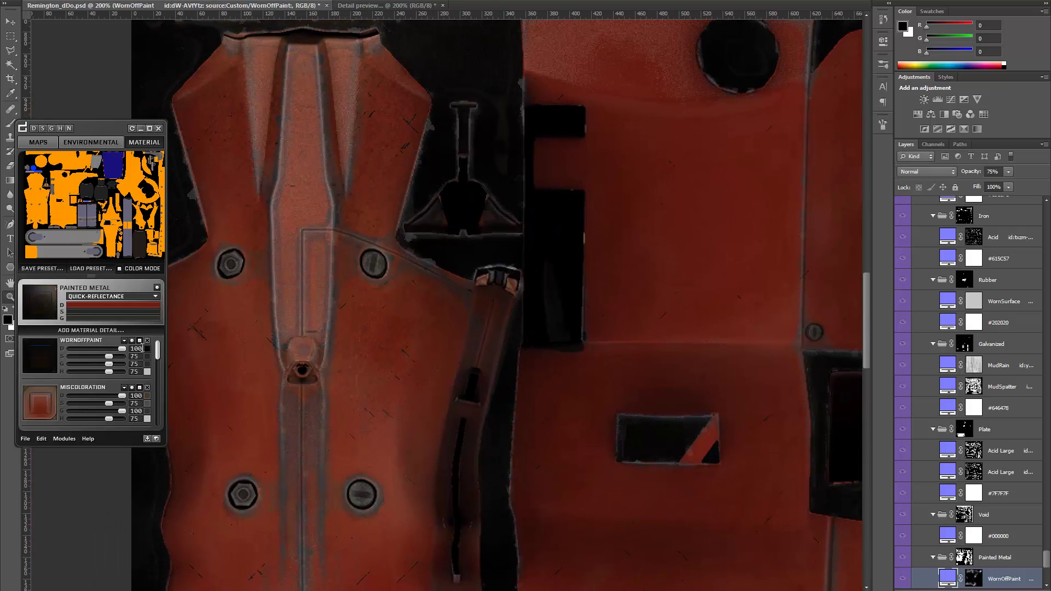
Step: Show the specular map and set WornOffPaint's specular intensity to 100 and its specular color to grey 919191
{"action": "scroll", "coordinate": [403, 329], "scroll_direction": "up", "scroll_amount": 1, "text": "alt"}
{"action": "scroll", "coordinate": [430, 364], "scroll_direction": "down", "scroll_amount": 1, "text": "alt"}
{"action": "scroll", "coordinate": [437, 361], "scroll_direction": "down", "scroll_amount": 1, "text": "alt"}
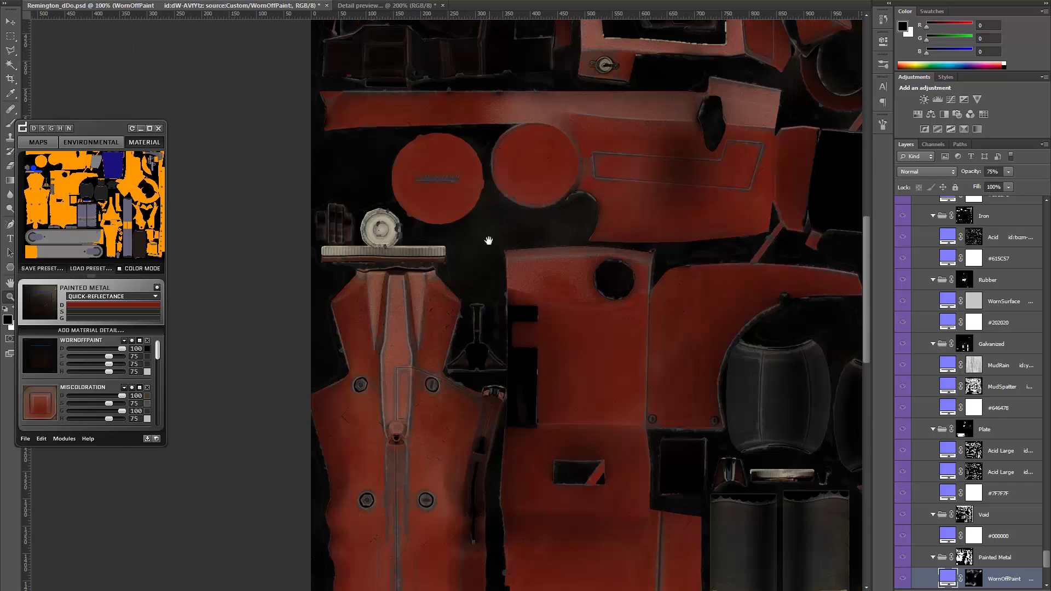
{"action": "left_click_drag", "start_coordinate": [489, 240], "coordinate": [449, 263]}
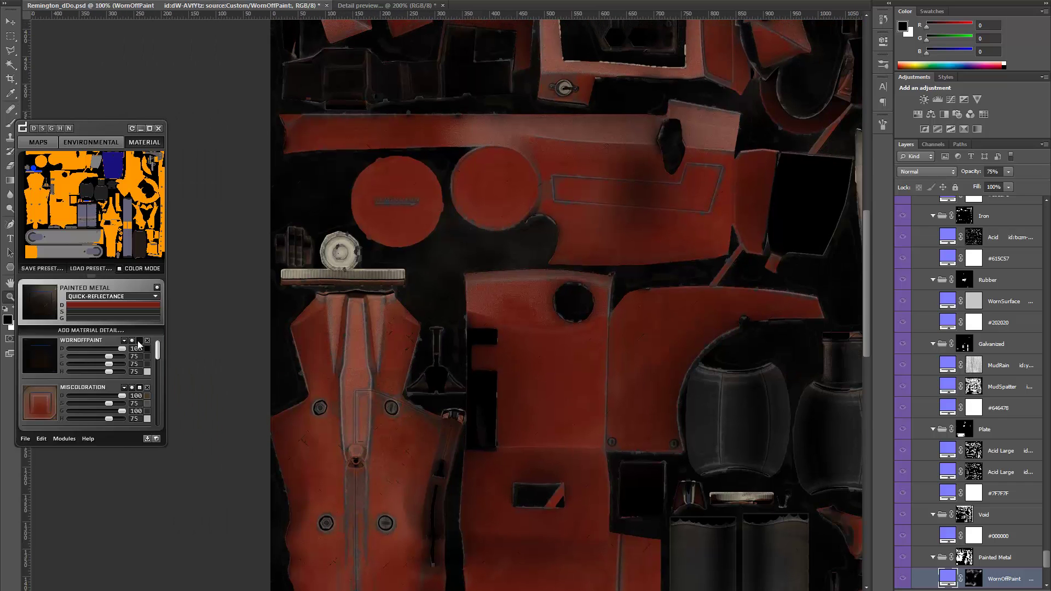
{"action": "scroll", "coordinate": [378, 379], "scroll_direction": "up", "scroll_amount": 1, "text": "alt"}
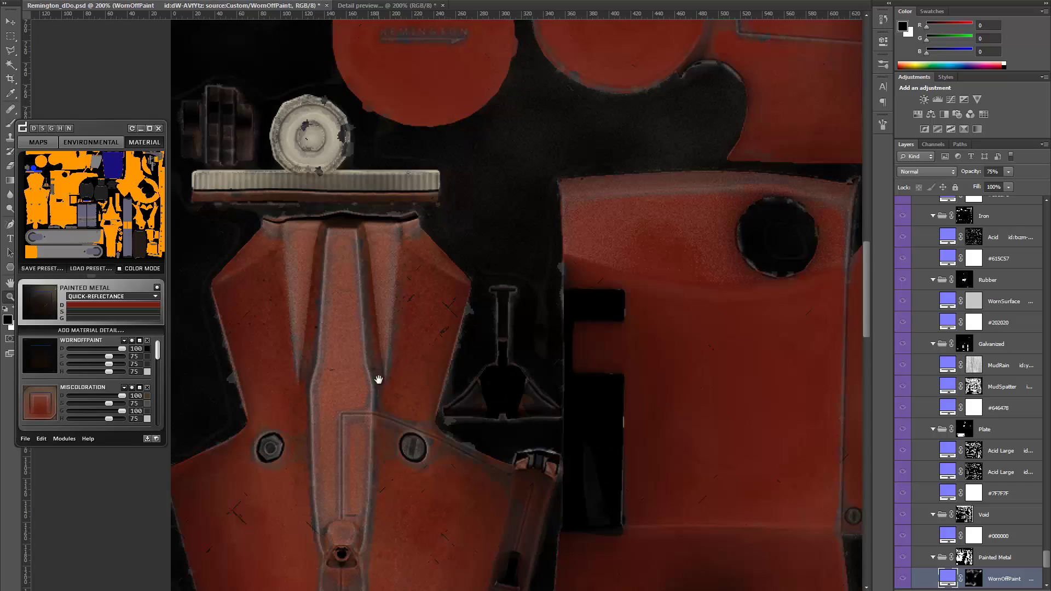
{"action": "left_click_drag", "start_coordinate": [378, 380], "coordinate": [385, 338]}
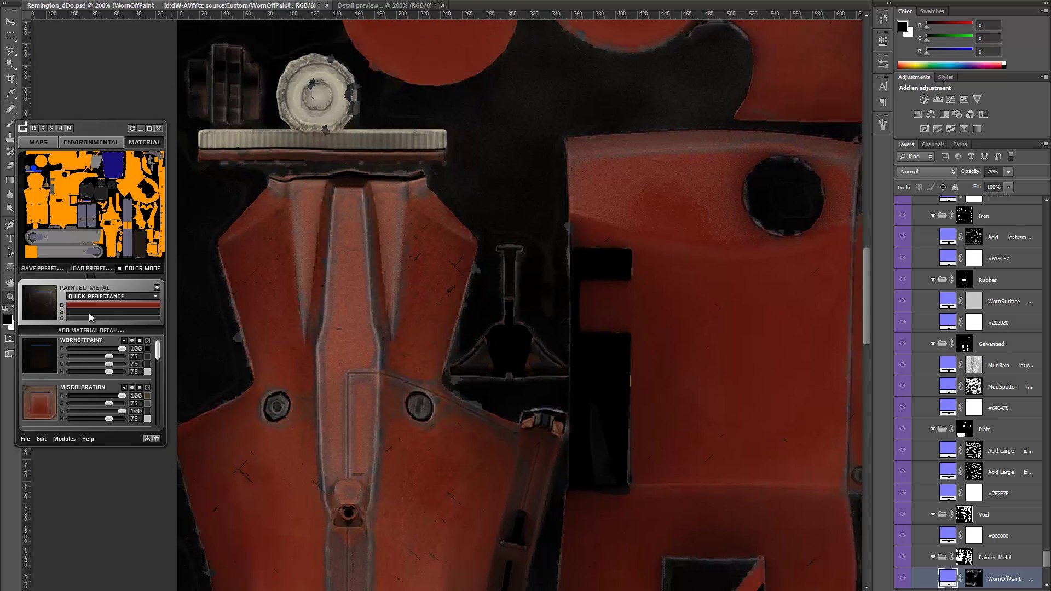
{"action": "left_click", "coordinate": [44, 130]}
{"action": "left_click_drag", "start_coordinate": [113, 356], "coordinate": [122, 357]}
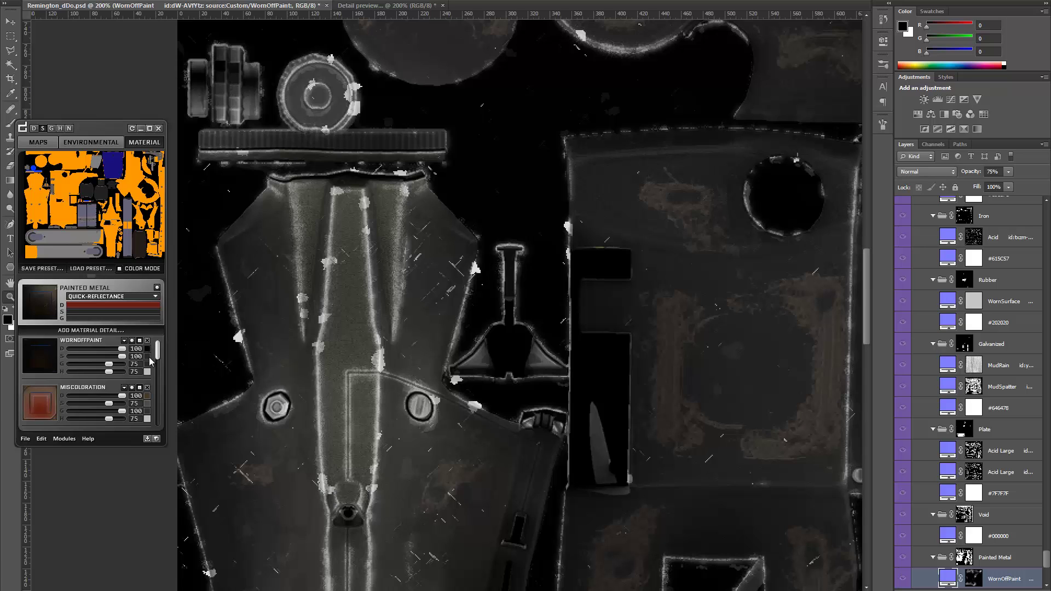
{"action": "left_click", "coordinate": [148, 356]}
{"action": "left_click", "coordinate": [483, 367]}
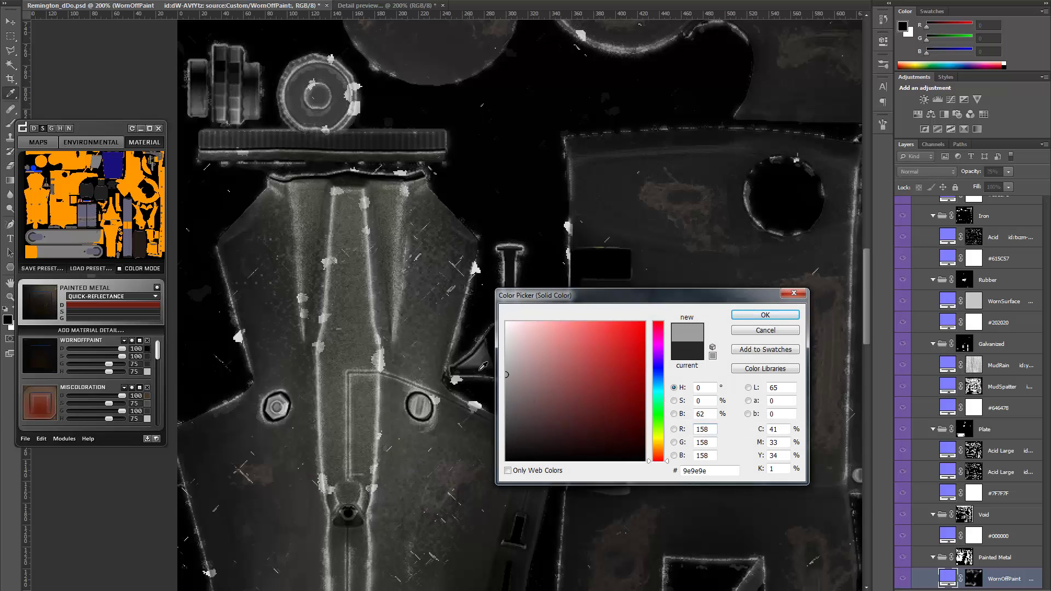
{"action": "left_click", "coordinate": [506, 380]}
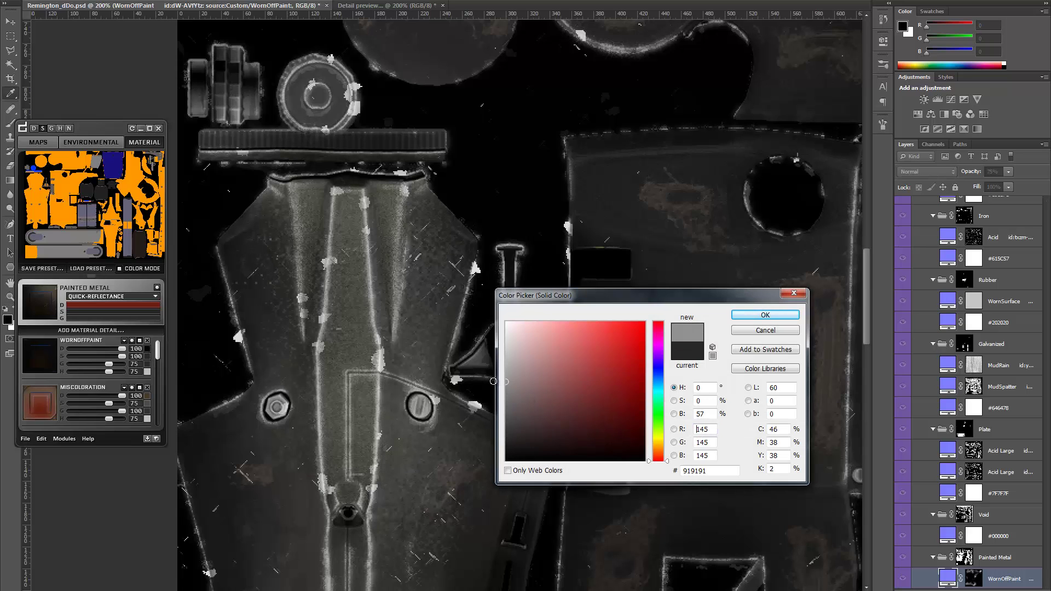
{"action": "left_click", "coordinate": [752, 317]}
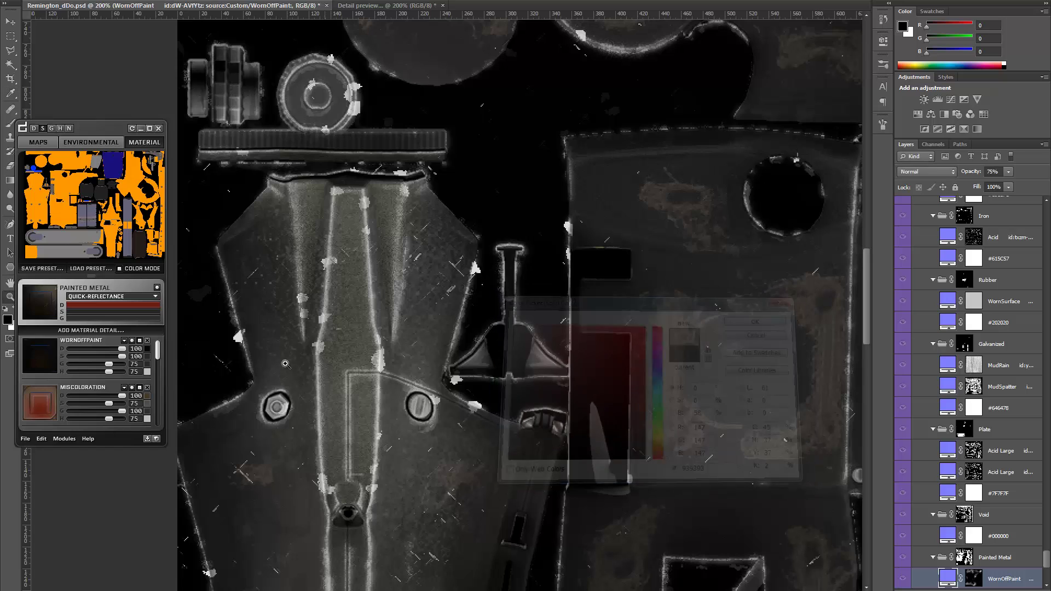
Step: Show the gloss map and set WornOffPaint's gloss color to dark grey 171717 with an intensity of 100
{"action": "left_click", "coordinate": [51, 129]}
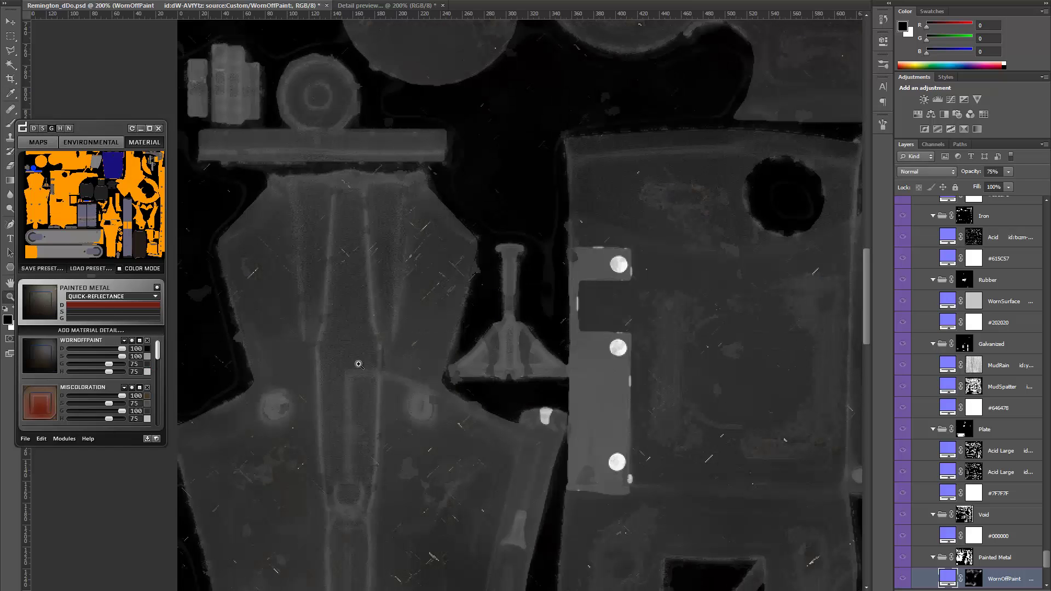
{"action": "left_click", "coordinate": [506, 449]}
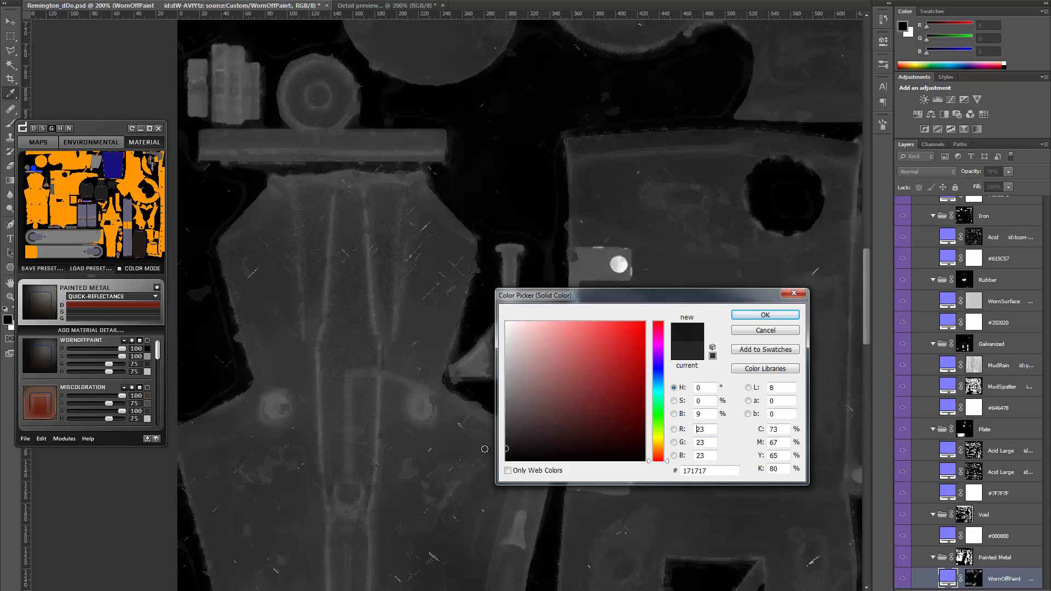
{"action": "left_click", "coordinate": [764, 315]}
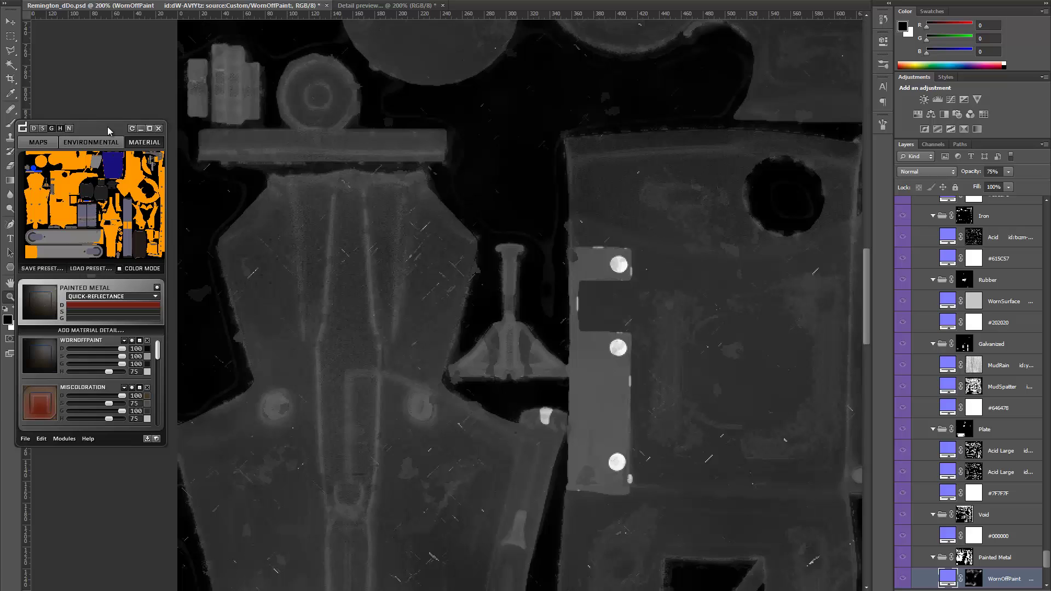
Step: Show the height map and set WornOffPaint's height color to dark grey 464646
{"action": "left_click", "coordinate": [60, 128]}
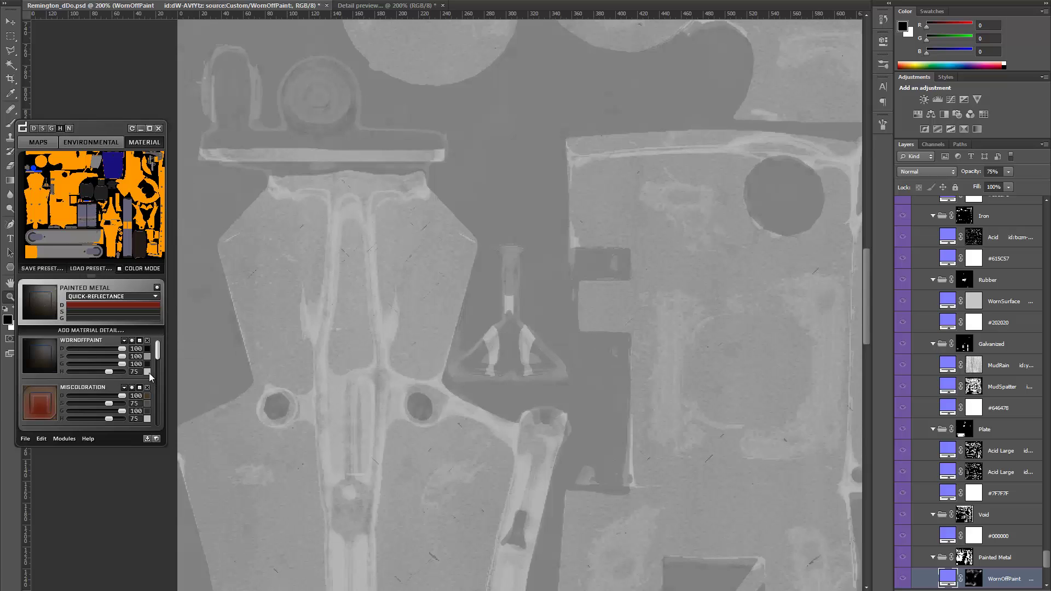
{"action": "left_click", "coordinate": [147, 373]}
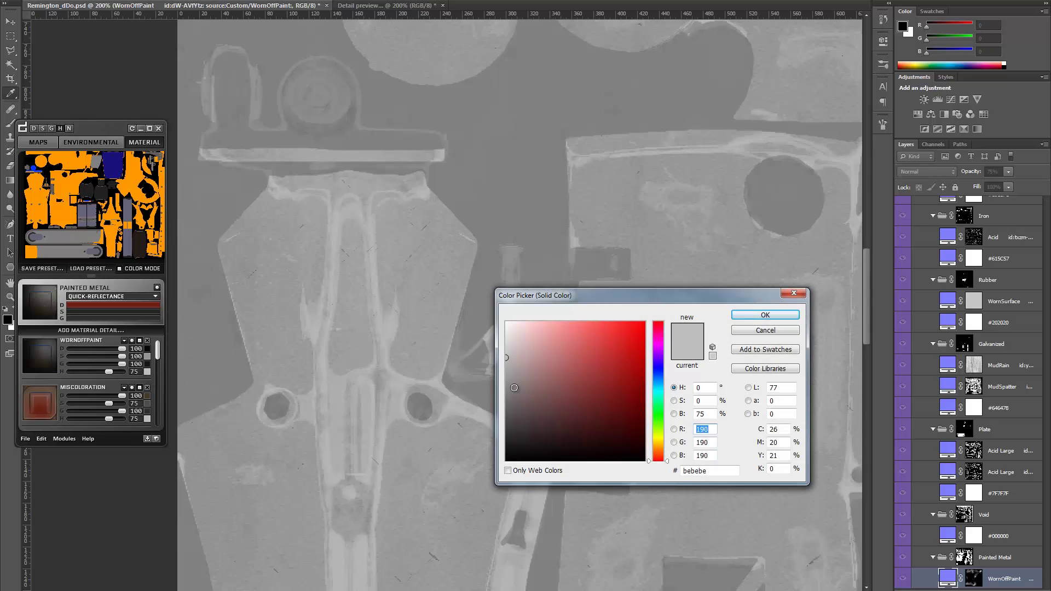
{"action": "left_click", "coordinate": [476, 382]}
{"action": "left_click_drag", "start_coordinate": [507, 403], "coordinate": [492, 419]}
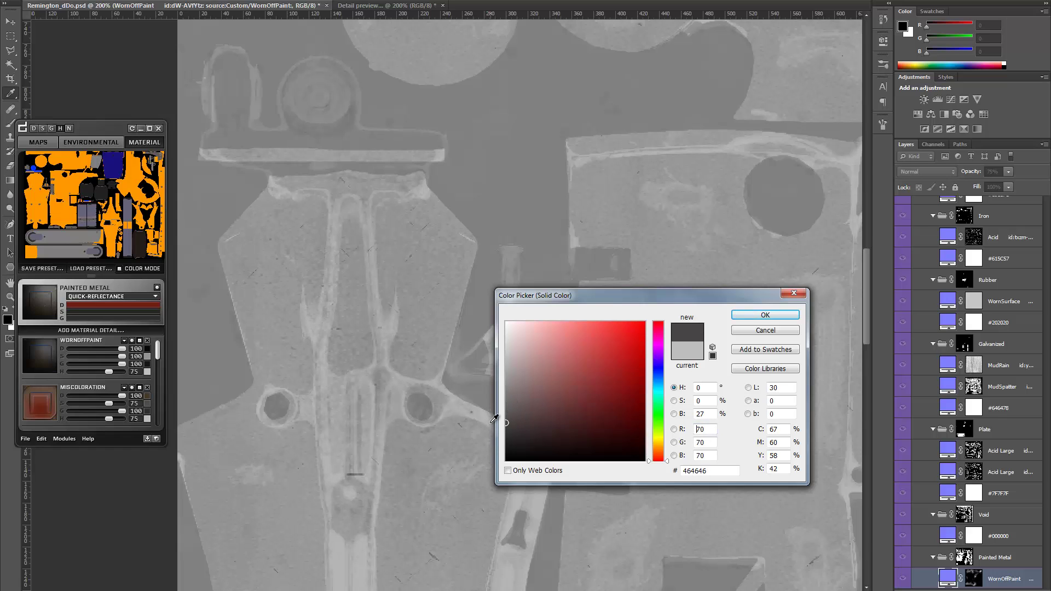
{"action": "left_click", "coordinate": [751, 315]}
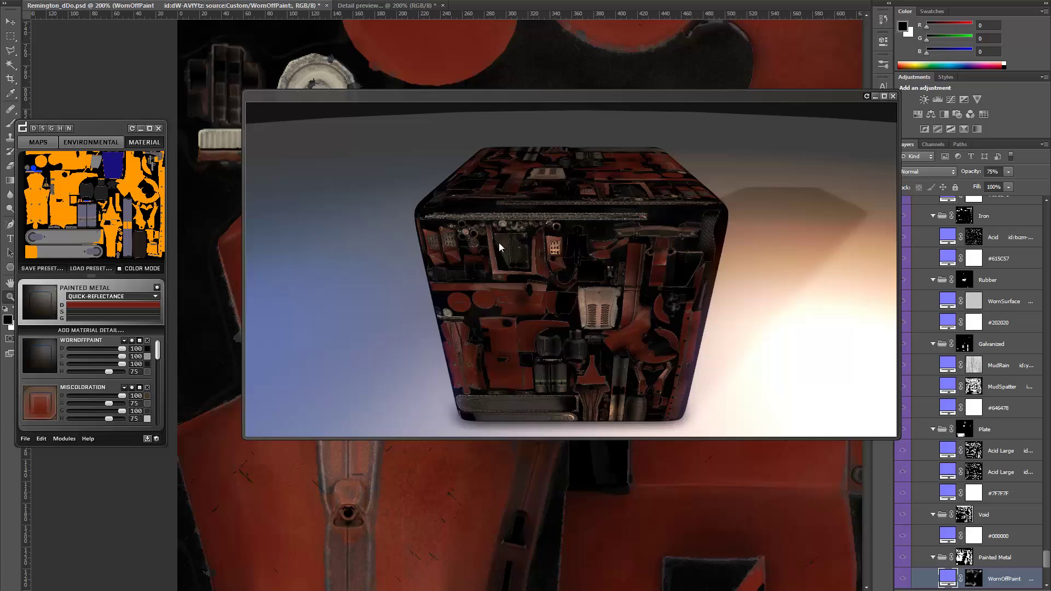
Step: Start loading a custom mesh into the 3D preview and browse to the Quixel folder inside Dropbox on the D drive
{"action": "left_click_drag", "start_coordinate": [498, 247], "coordinate": [557, 230]}
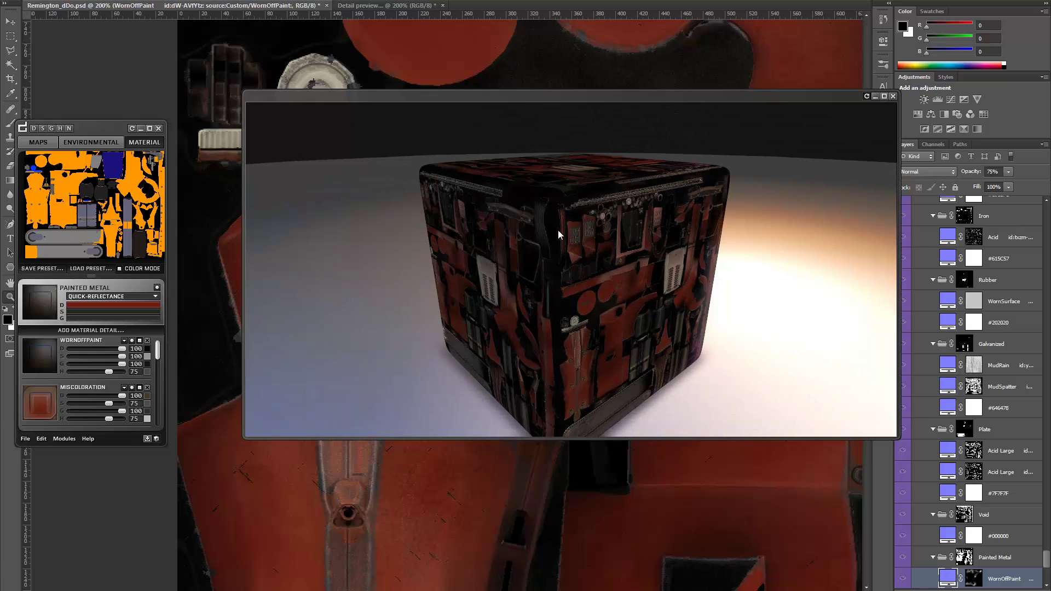
{"action": "mouse_move", "coordinate": [878, 390]}
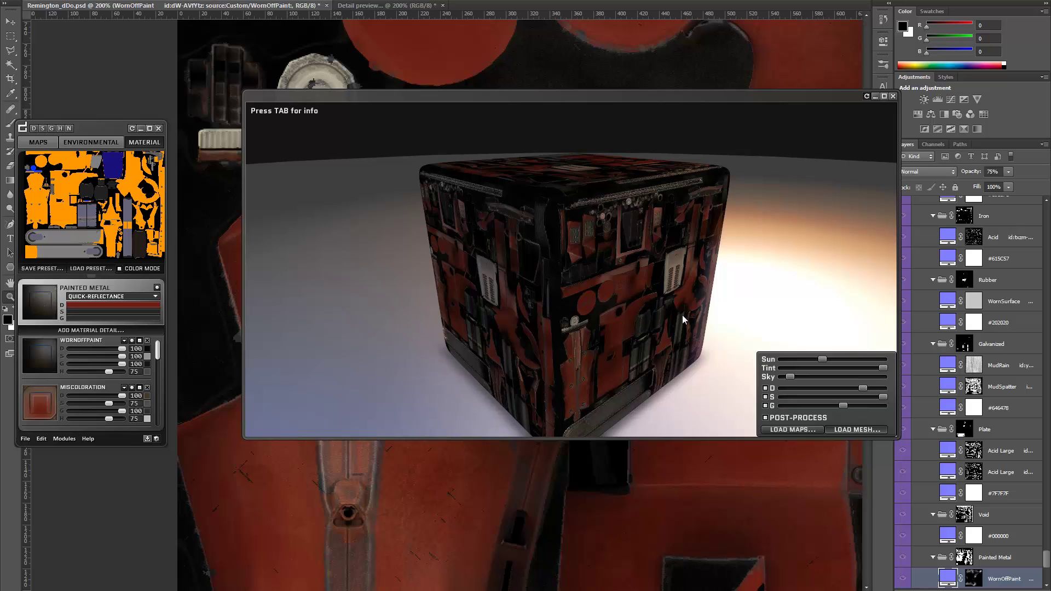
{"action": "left_click_drag", "start_coordinate": [562, 91], "coordinate": [656, 246]}
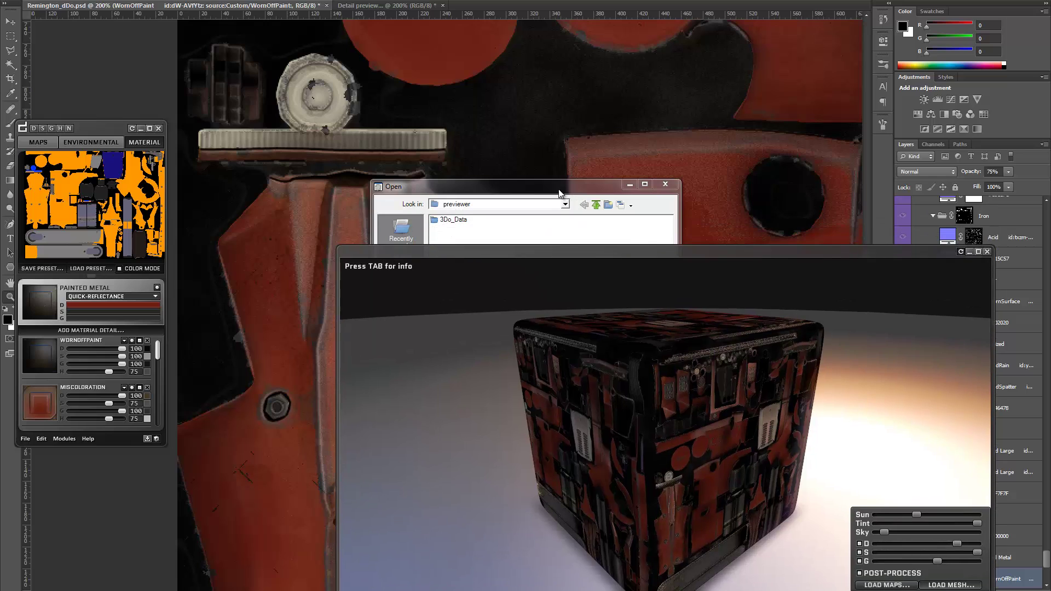
{"action": "left_click", "coordinate": [217, 216]}
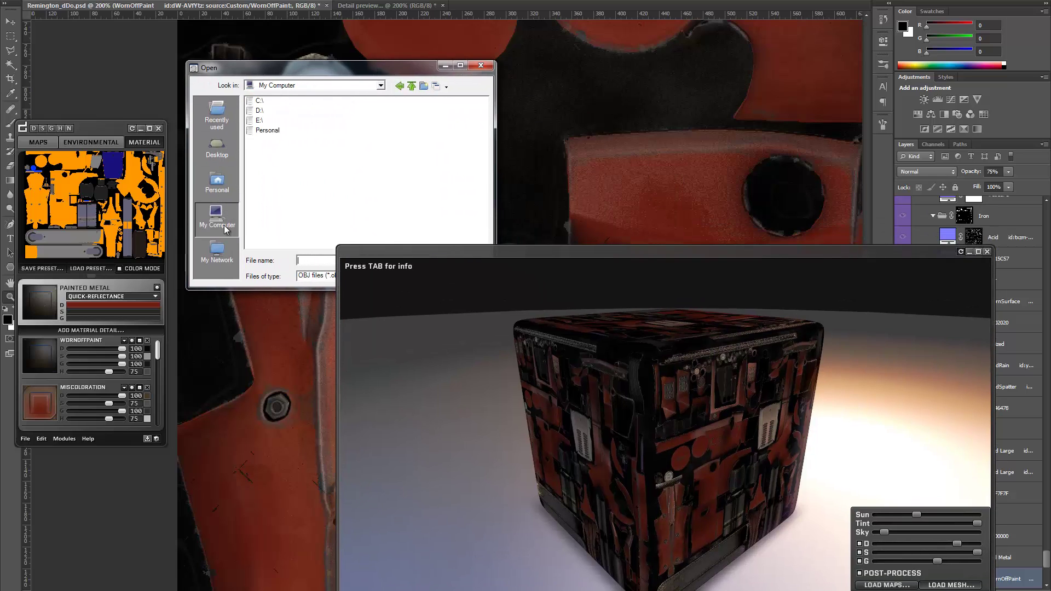
{"action": "double_click", "coordinate": [261, 110]}
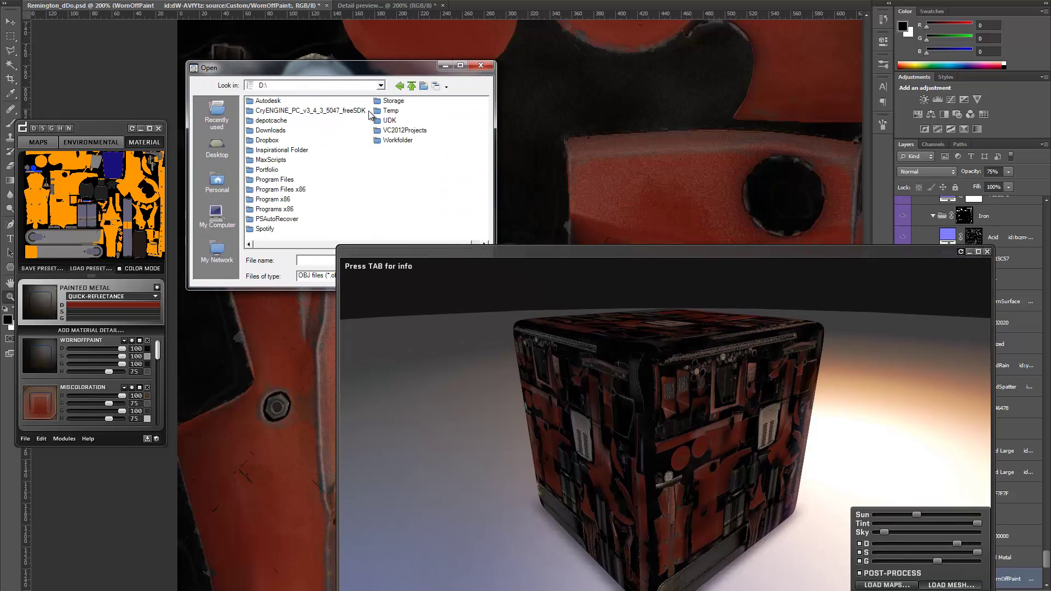
{"action": "left_click", "coordinate": [267, 141]}
{"action": "double_click", "coordinate": [266, 141]}
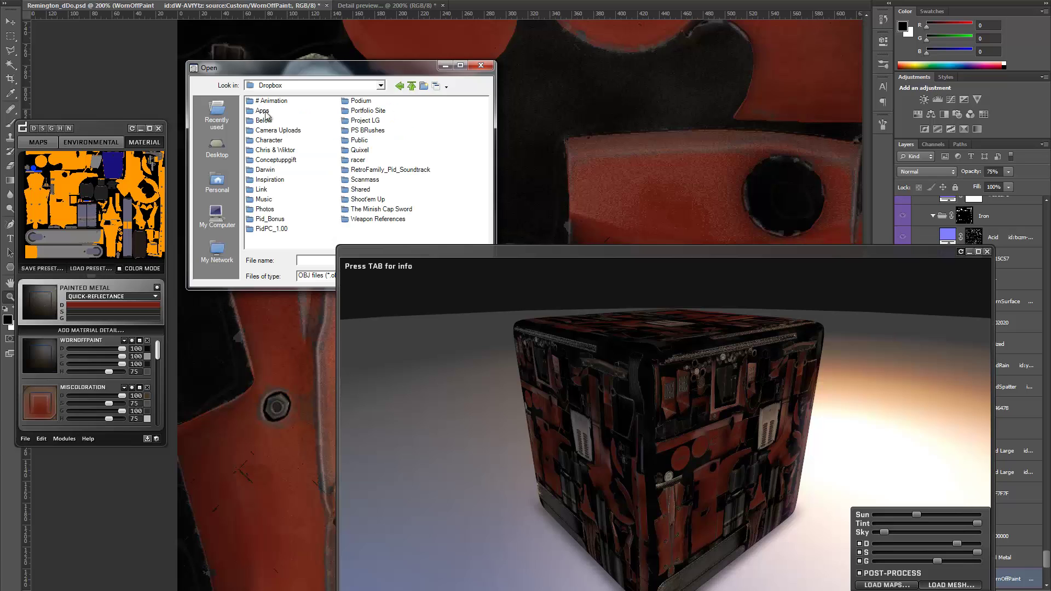
{"action": "double_click", "coordinate": [361, 151]}
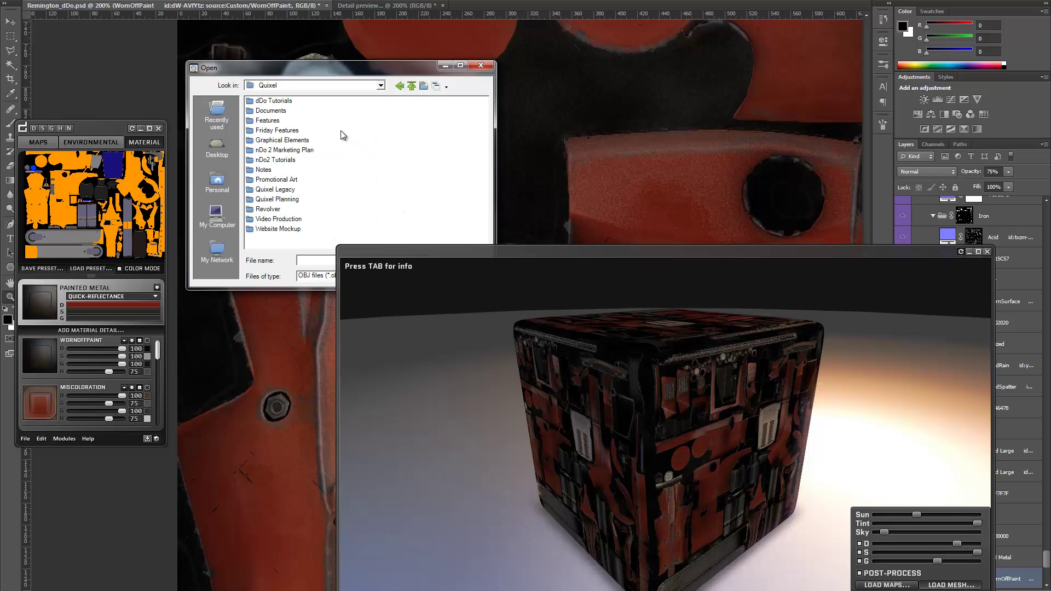
Step: Load Low.obj from the OBJ folder under Promotional Art, Remington Super 770 as the preview mesh
{"action": "double_click", "coordinate": [278, 219]}
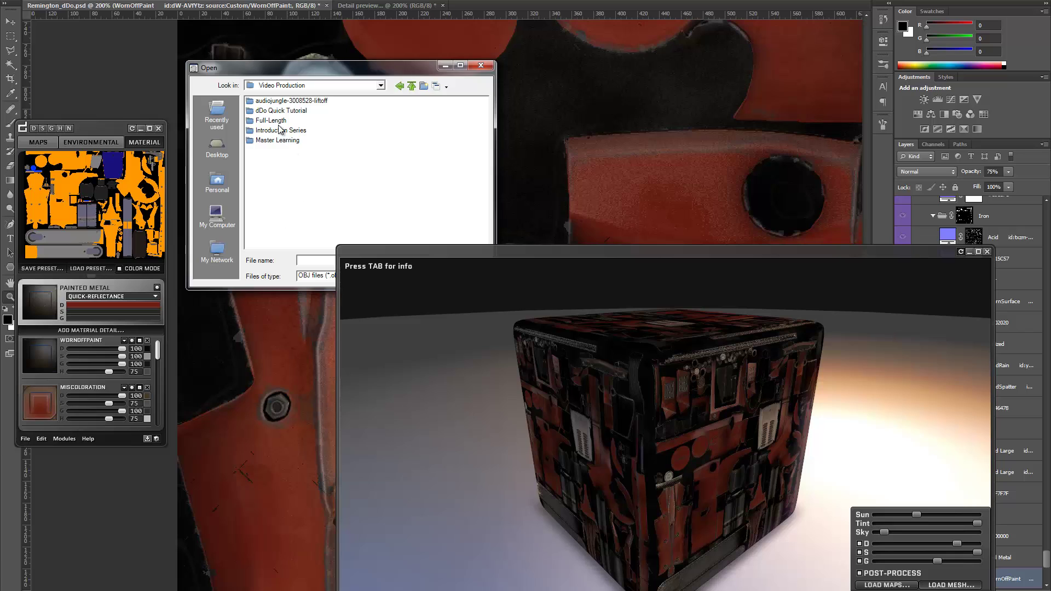
{"action": "left_click", "coordinate": [411, 86]}
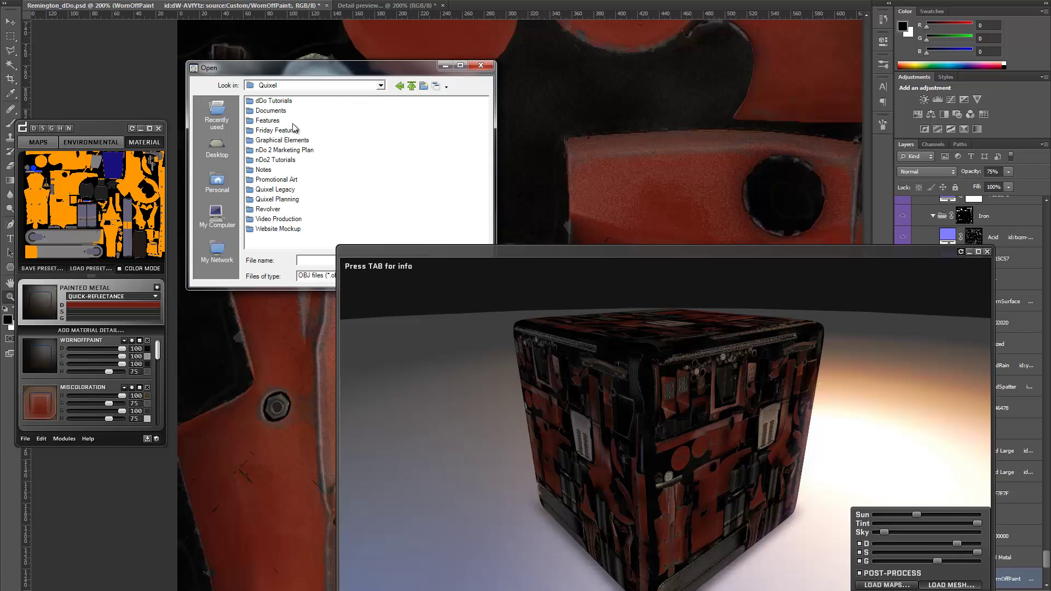
{"action": "double_click", "coordinate": [272, 180]}
{"action": "double_click", "coordinate": [278, 150]}
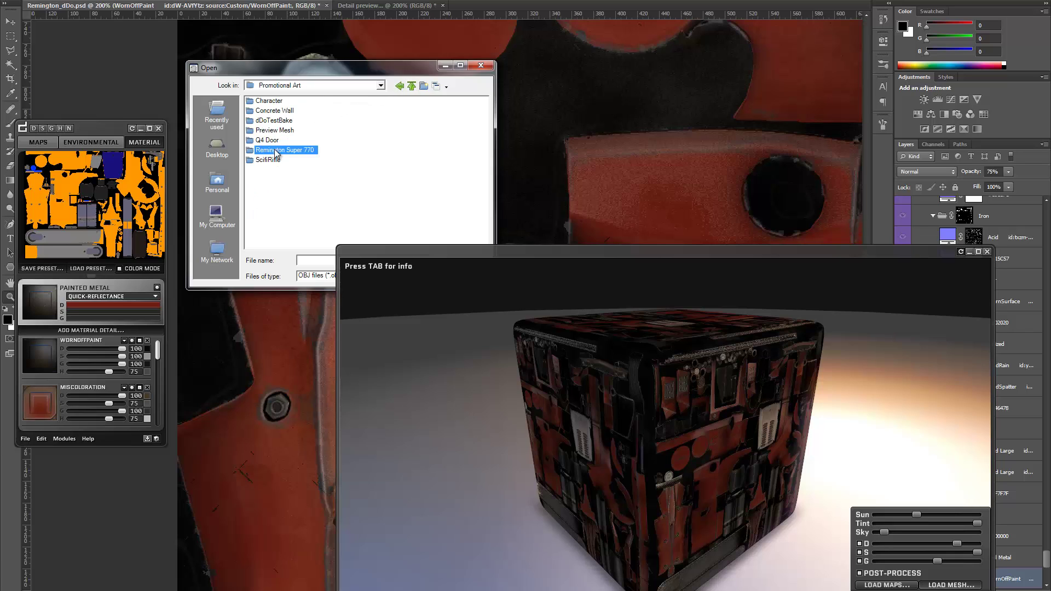
{"action": "left_click", "coordinate": [263, 131]}
{"action": "double_click", "coordinate": [262, 129]}
{"action": "double_click", "coordinate": [268, 111]}
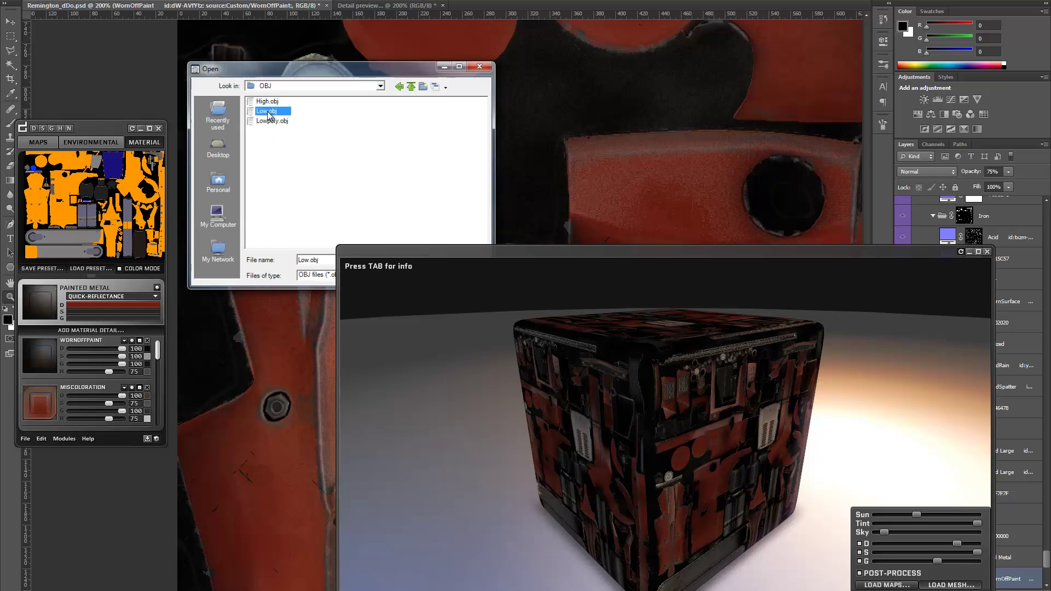
Step: Examine the textured chainsaw's handle and engine housing up close in the 3D preview
{"action": "left_click_drag", "start_coordinate": [580, 251], "coordinate": [581, 62]}
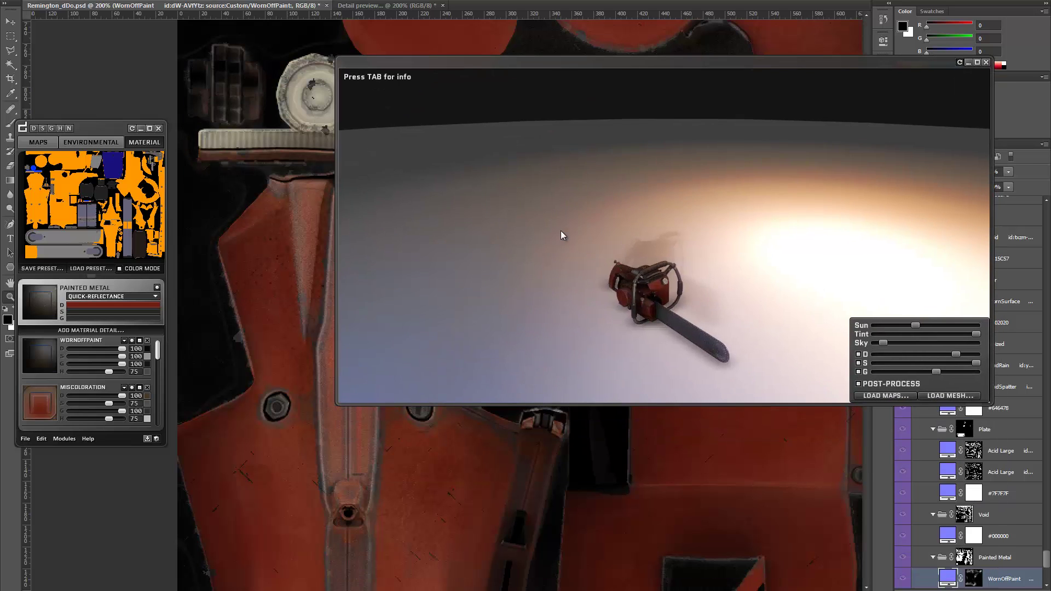
{"action": "left_click_drag", "start_coordinate": [564, 232], "coordinate": [609, 239]}
{"action": "scroll", "coordinate": [605, 271], "scroll_direction": "up", "scroll_amount": 3}
{"action": "scroll", "coordinate": [609, 239], "scroll_direction": "up", "scroll_amount": 5}
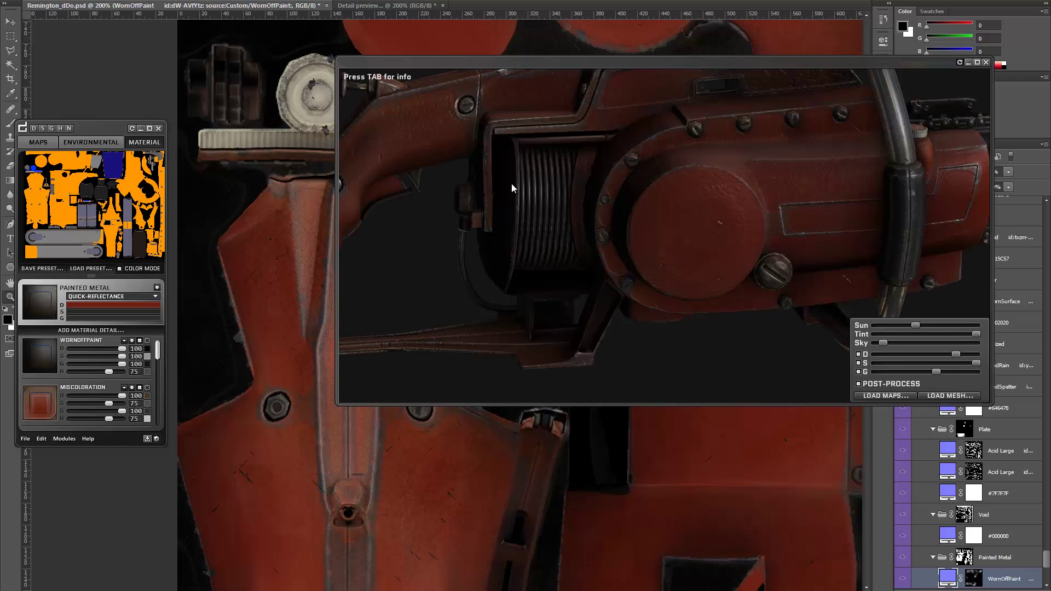
{"action": "left_click_drag", "start_coordinate": [511, 183], "coordinate": [368, 101]}
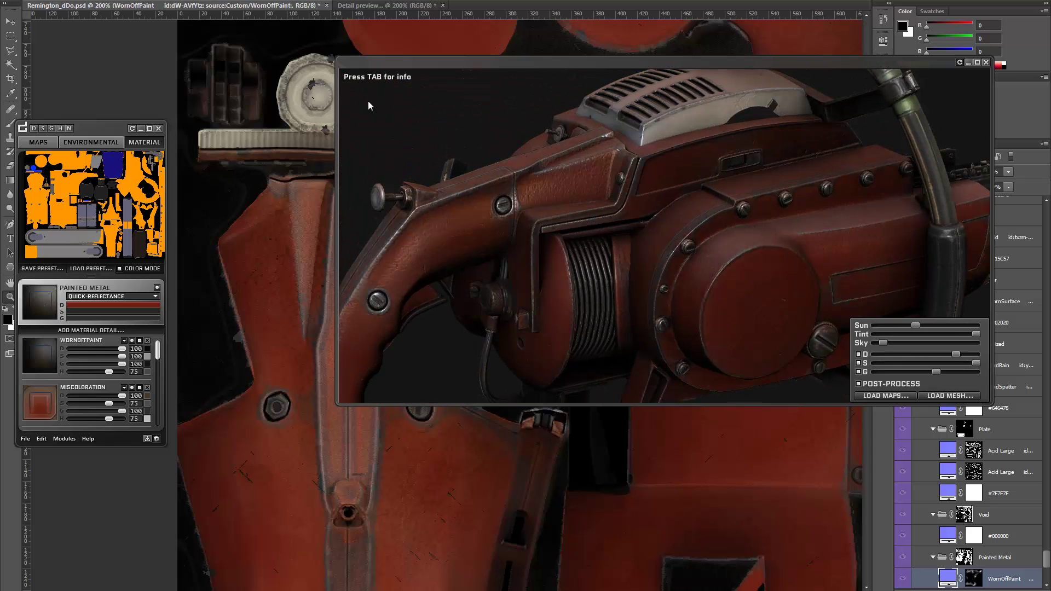
{"action": "left_click_drag", "start_coordinate": [653, 167], "coordinate": [492, 154]}
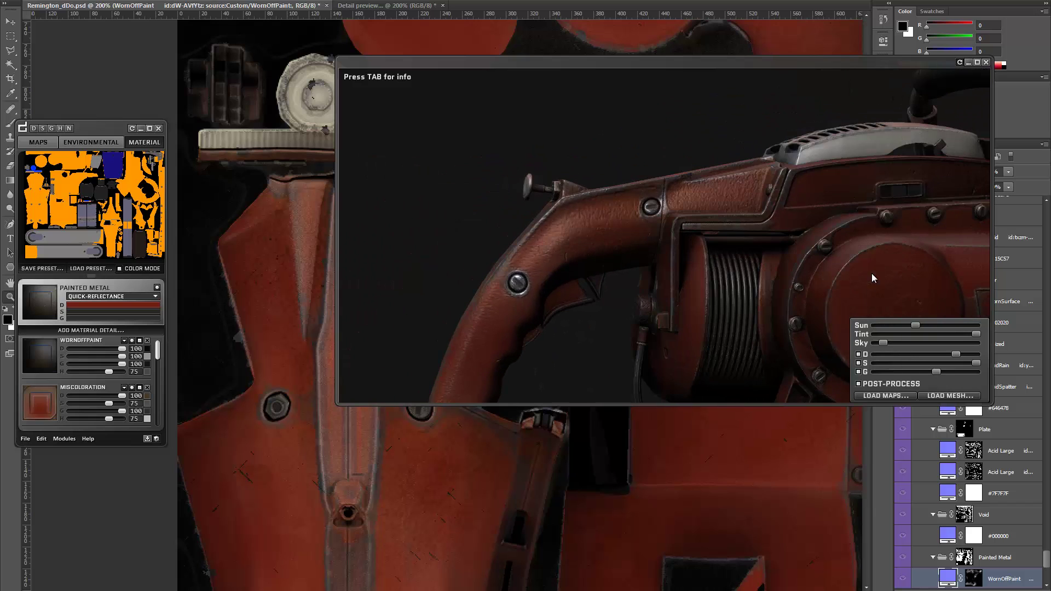
Step: Rotate the 3D preview's light, raise its sun intensity and set the diffuse, specular and gloss strengths to maximum
{"action": "mouse_move", "coordinate": [747, 243]}
{"action": "left_mouse_down", "text": "shift"}
{"action": "mouse_move", "coordinate": [704, 232]}
{"action": "mouse_move", "coordinate": [739, 230]}
{"action": "left_mouse_up", "text": "shift"}
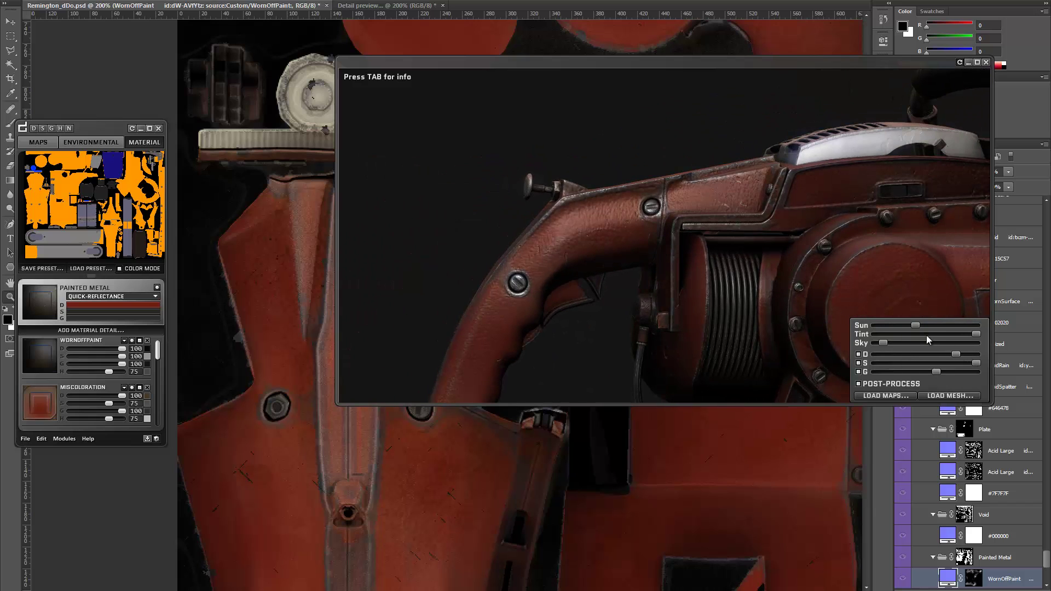
{"action": "left_click_drag", "start_coordinate": [916, 325], "coordinate": [980, 372]}
{"action": "left_click_drag", "start_coordinate": [756, 274], "coordinate": [588, 58]}
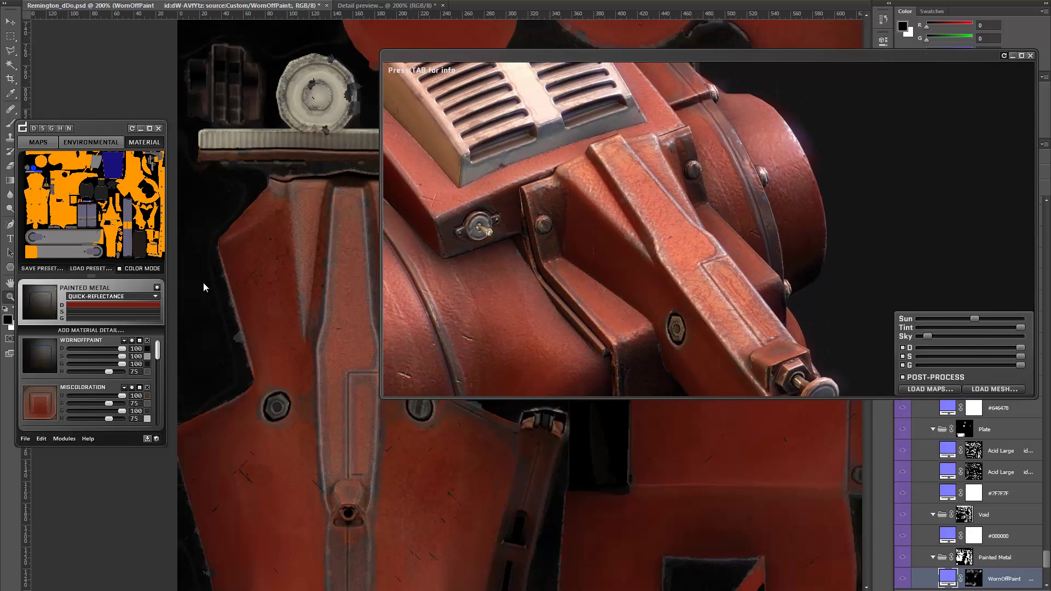
Step: Examine the worn paint on the chainsaw's handle and body under the brighter preview lighting
{"action": "left_click", "coordinate": [140, 342]}
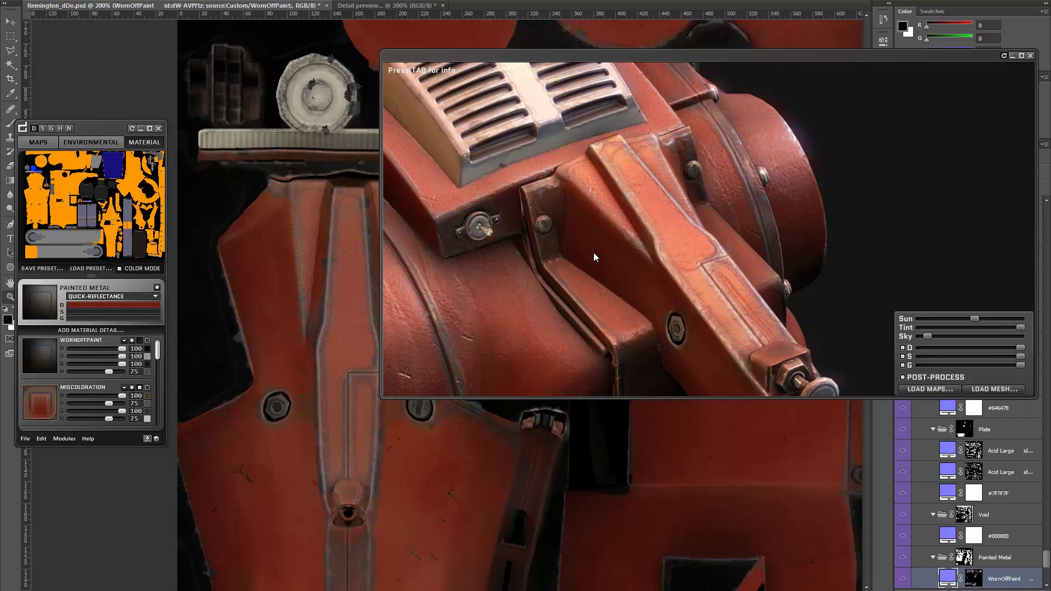
{"action": "left_click_drag", "start_coordinate": [593, 252], "coordinate": [418, 260]}
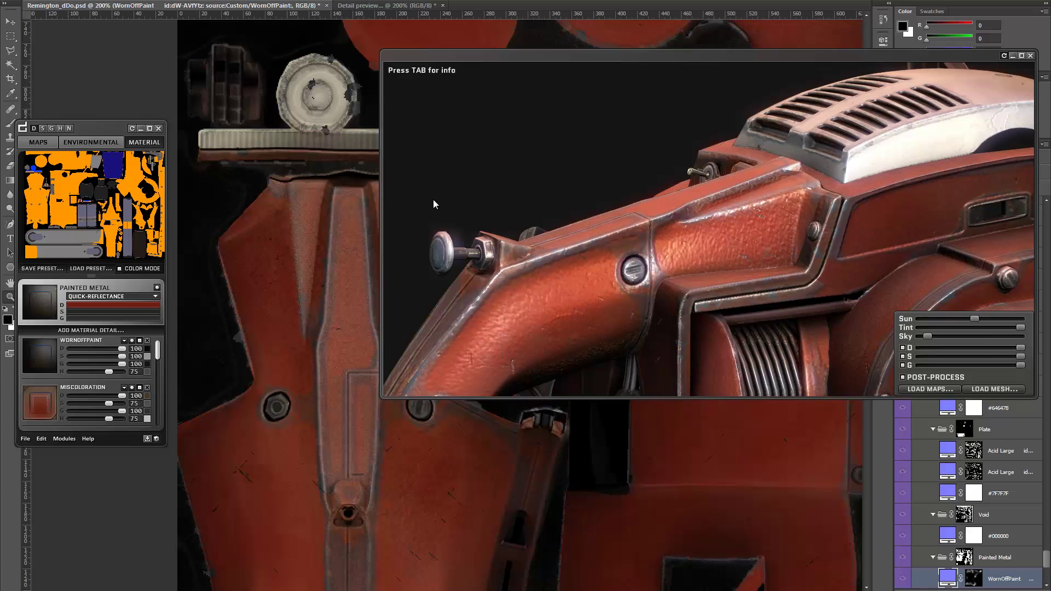
{"action": "scroll", "coordinate": [659, 192], "scroll_direction": "down", "scroll_amount": 5}
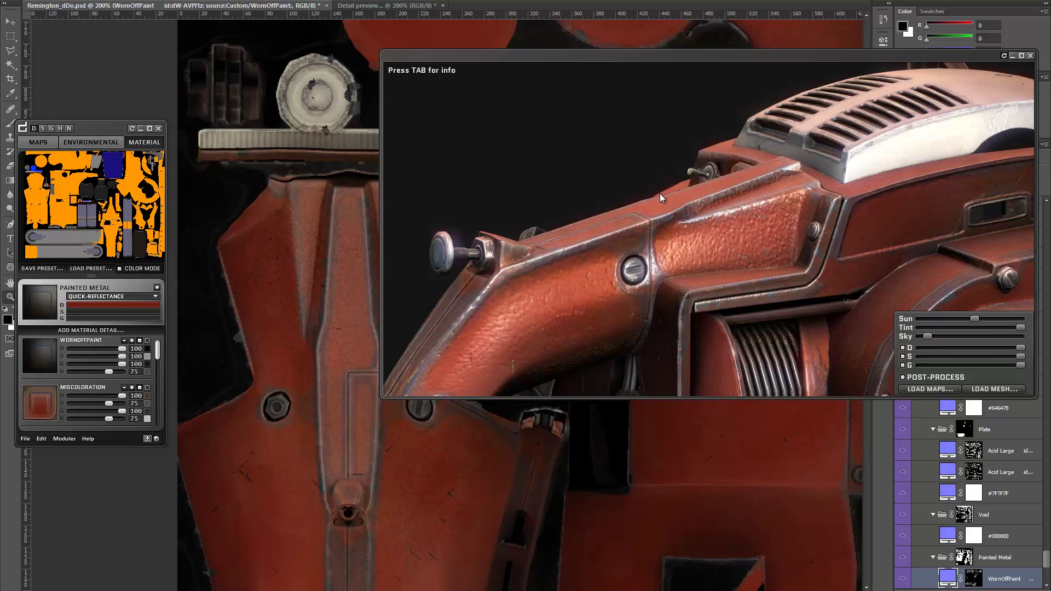
{"action": "left_click_drag", "start_coordinate": [598, 210], "coordinate": [875, 238]}
{"action": "left_click_drag", "start_coordinate": [713, 238], "coordinate": [486, 93]}
Step: Shrink the 3D preview window and move it aside to uncover the main body parts of the texture
{"action": "left_click_drag", "start_coordinate": [497, 58], "coordinate": [465, 56]}
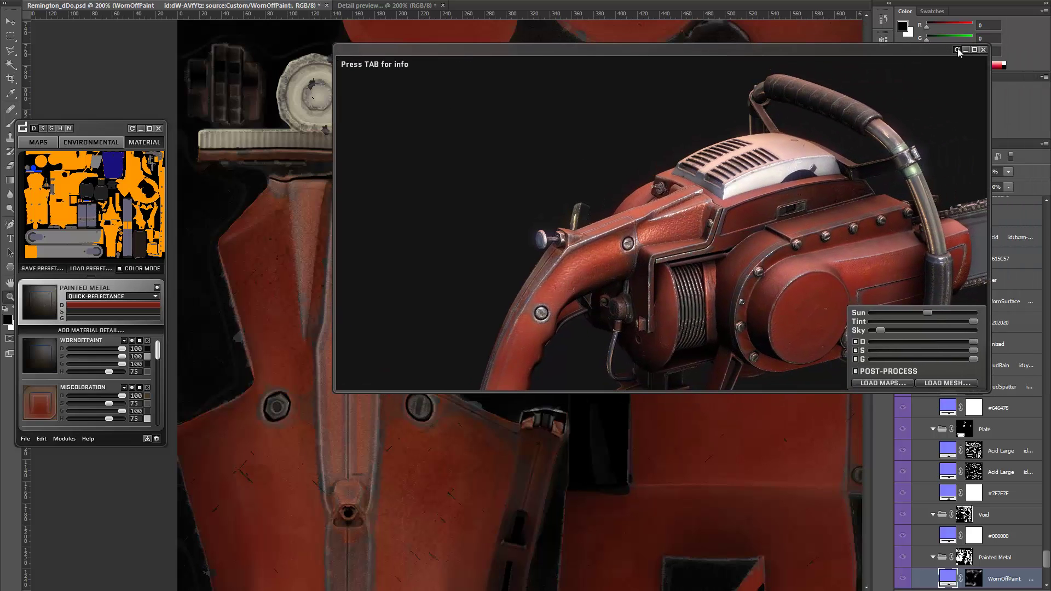
{"action": "left_click_drag", "start_coordinate": [985, 390], "coordinate": [722, 348]}
{"action": "left_click_drag", "start_coordinate": [448, 49], "coordinate": [767, 93]}
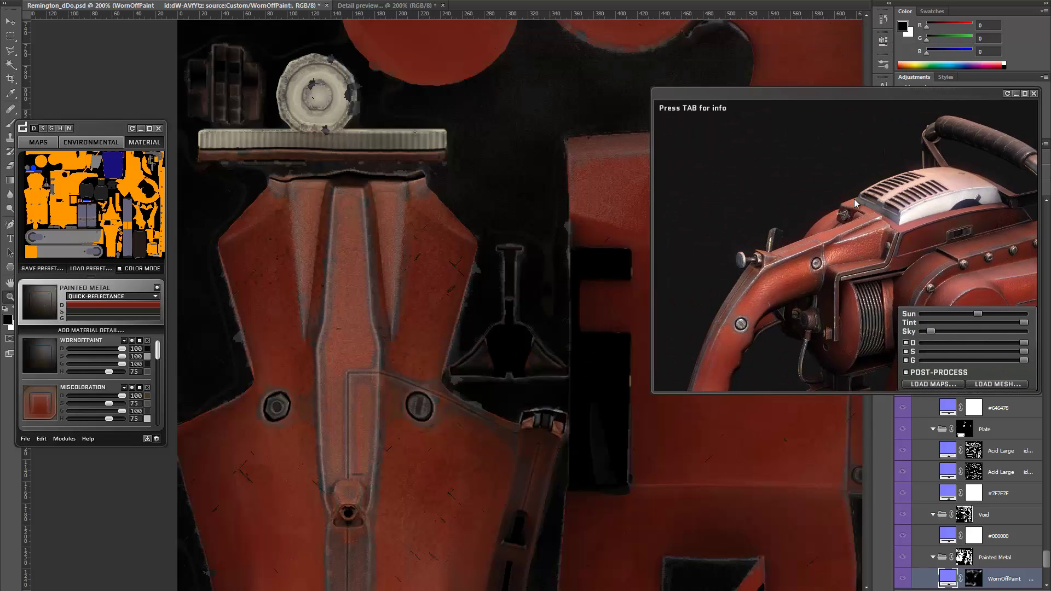
Step: Start adding a new Painted Metal detail and choose the custom WornOffPaint preset
{"action": "left_click", "coordinate": [112, 330]}
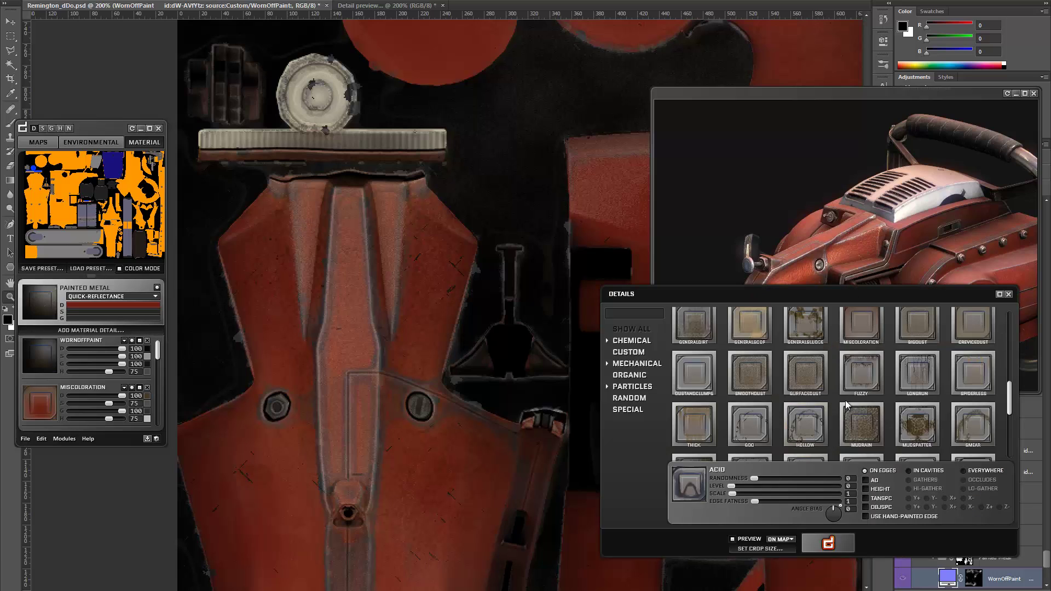
{"action": "left_click", "coordinate": [629, 353]}
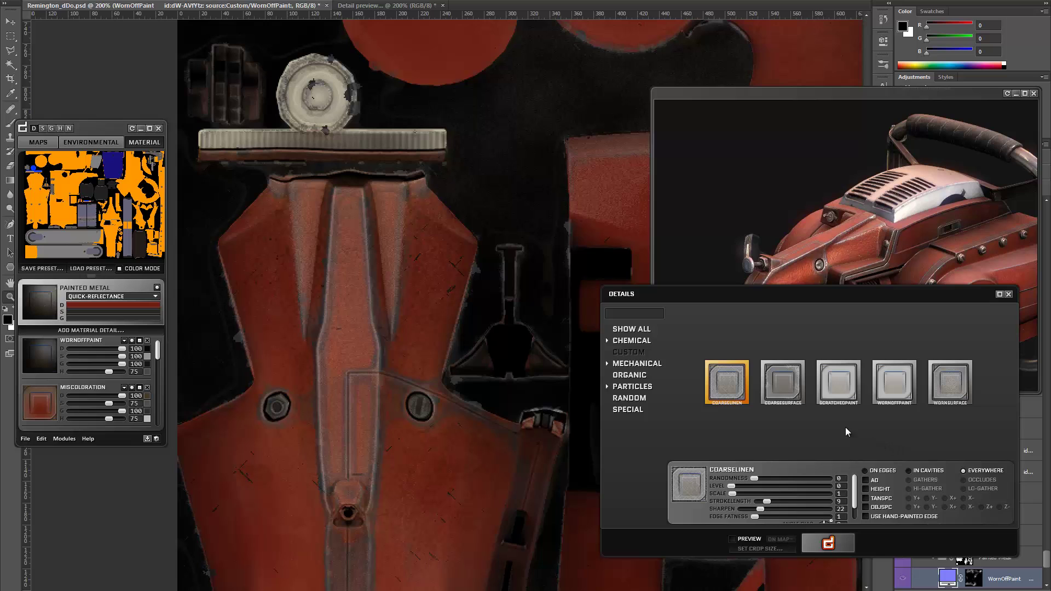
{"action": "left_click", "coordinate": [894, 382]}
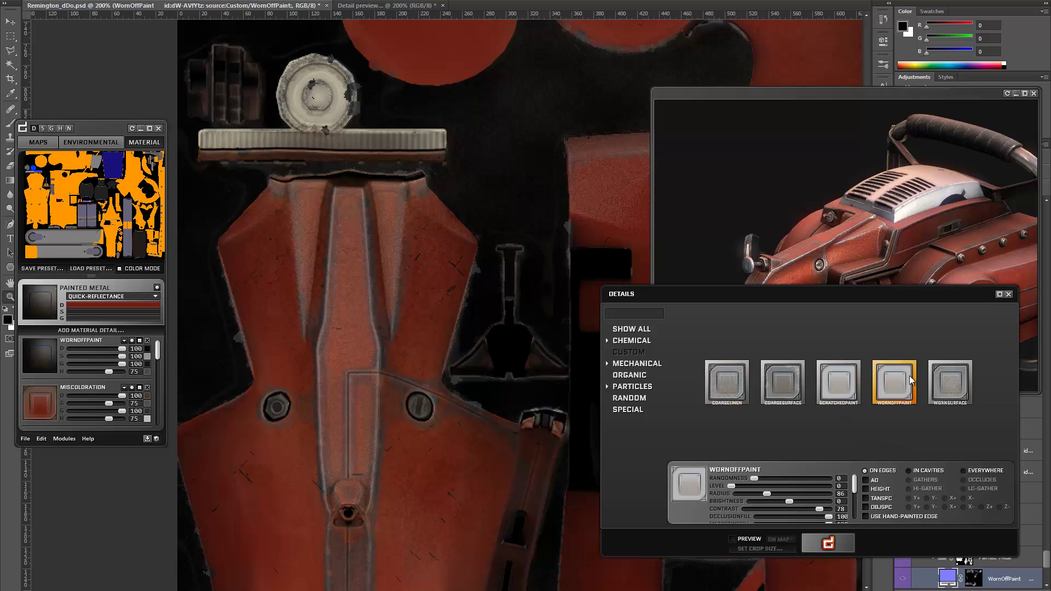
Step: Enable the detail preview with a square crop of about 1030 px over the chainsaw's red body parts
{"action": "left_click", "coordinate": [739, 540]}
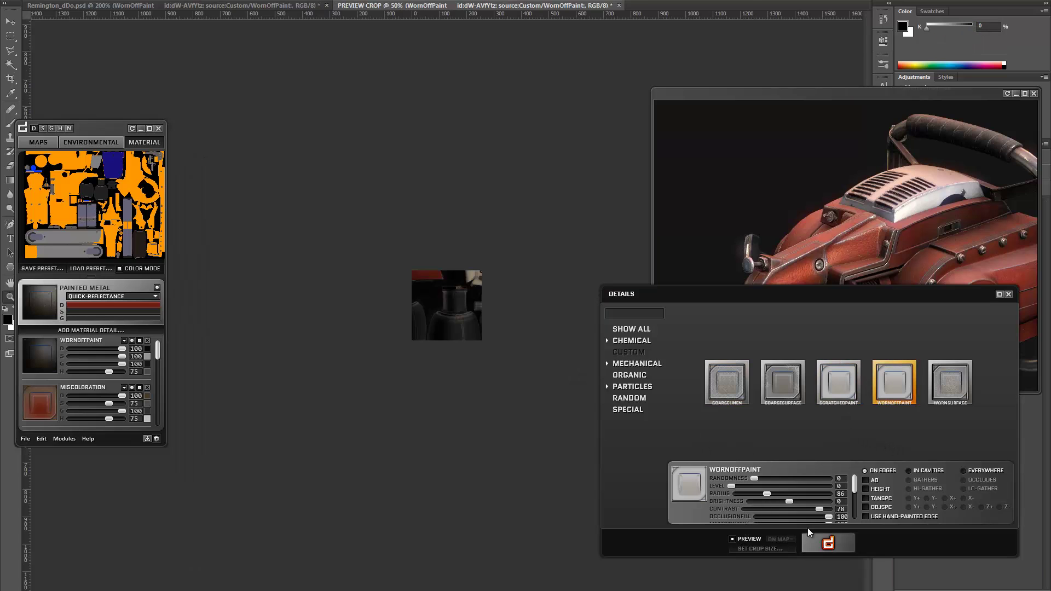
{"action": "left_click", "coordinate": [813, 541]}
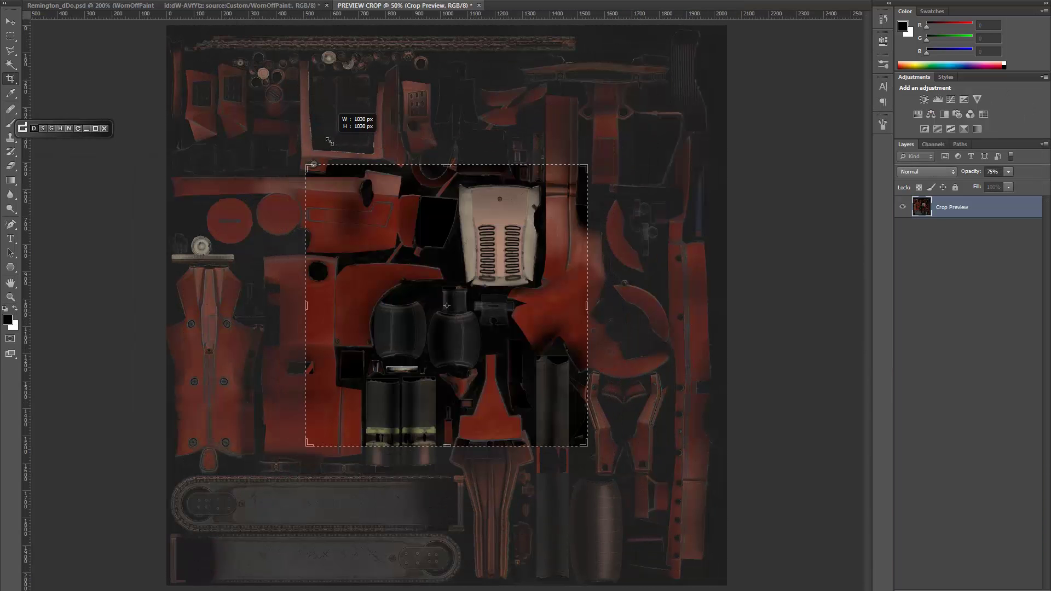
{"action": "left_click_drag", "start_coordinate": [374, 303], "coordinate": [513, 252]}
{"action": "key", "text": "Return"}
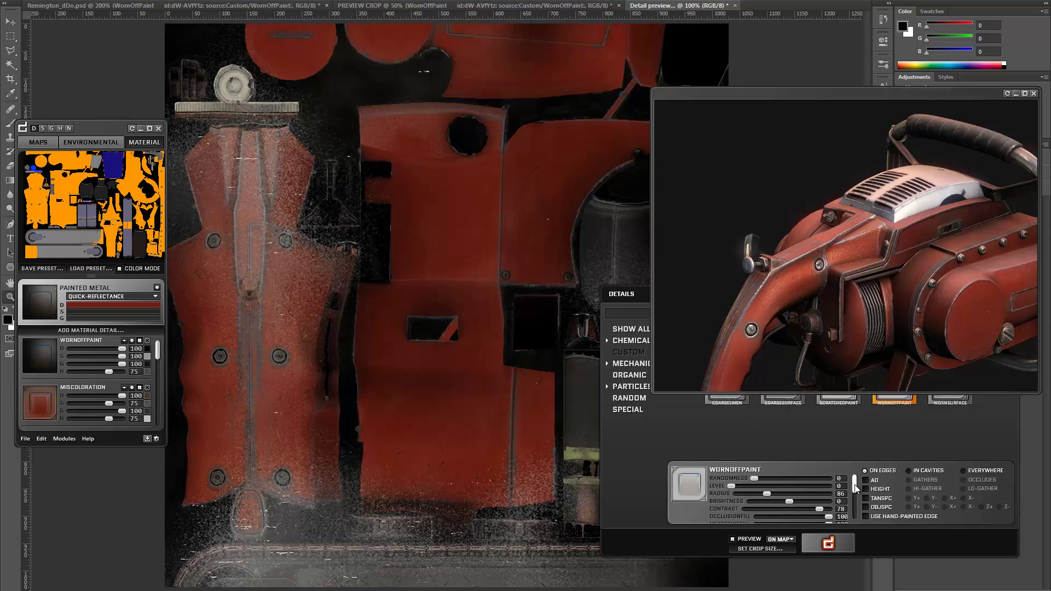
Step: Enlarge the Details window and its settings area to reveal more of WornOffPaint's parameters
{"action": "left_click_drag", "start_coordinate": [856, 488], "coordinate": [856, 504]}
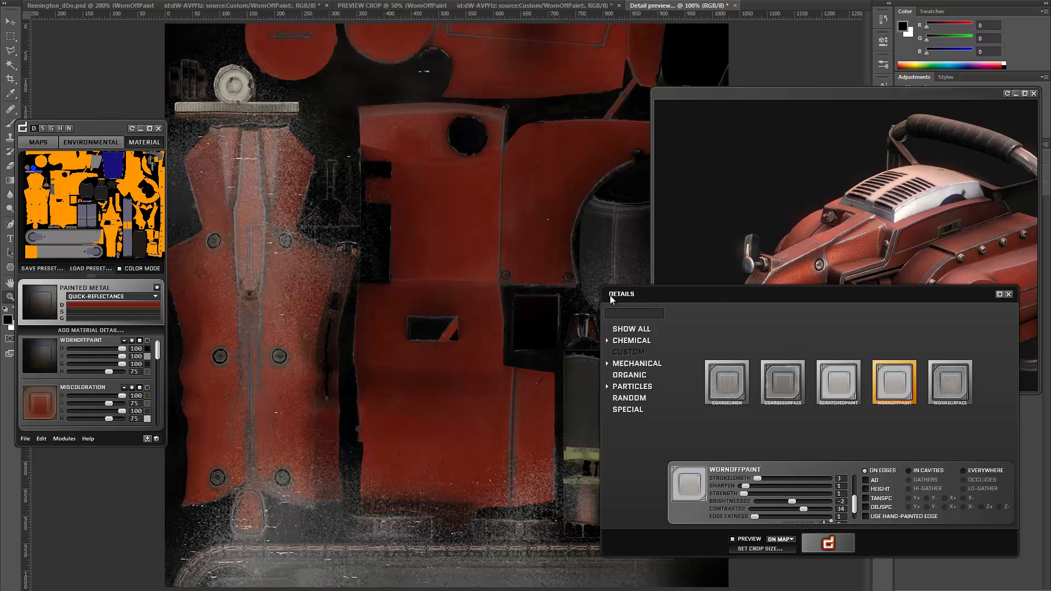
{"action": "left_click_drag", "start_coordinate": [601, 287], "coordinate": [575, 194]}
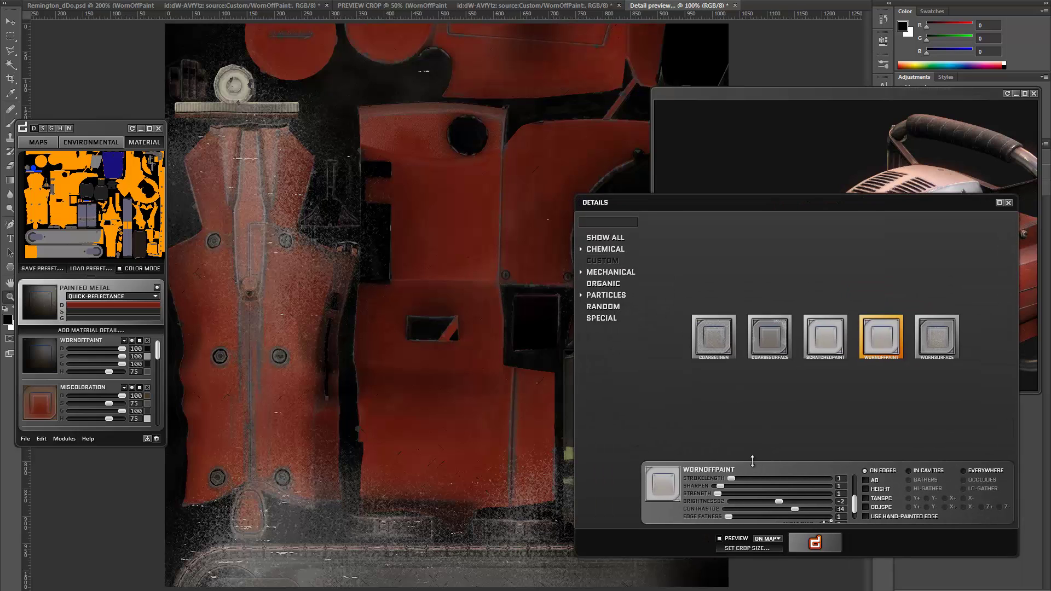
{"action": "left_click_drag", "start_coordinate": [752, 462], "coordinate": [750, 432]}
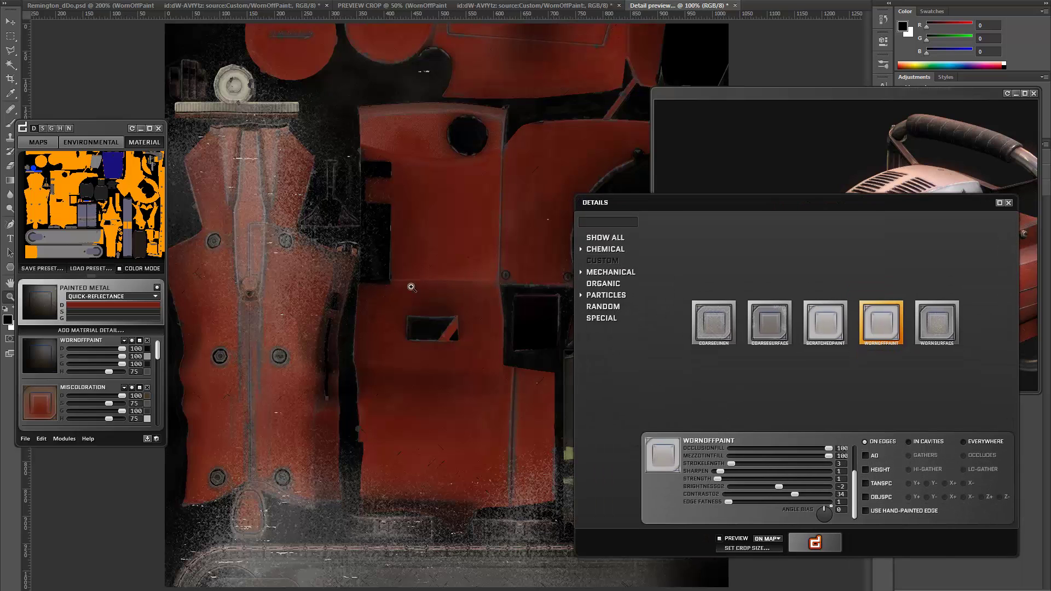
Step: Return WornOffPaint's Strength to 1 and set its Brightness02 to -17, checking the preview at 200% zoom
{"action": "left_click", "coordinate": [294, 243]}
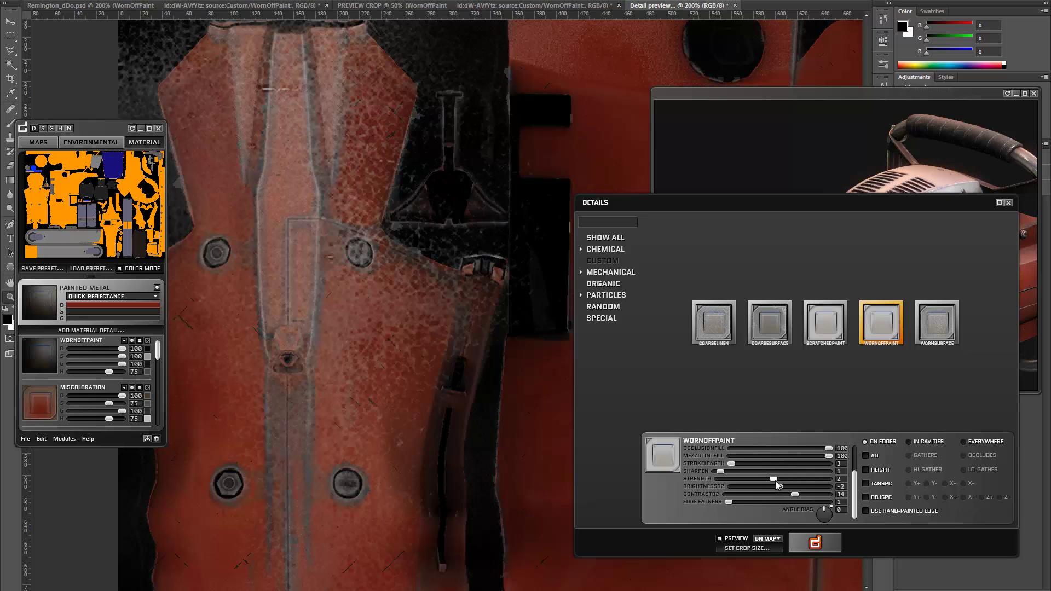
{"action": "left_click_drag", "start_coordinate": [773, 479], "coordinate": [800, 489]}
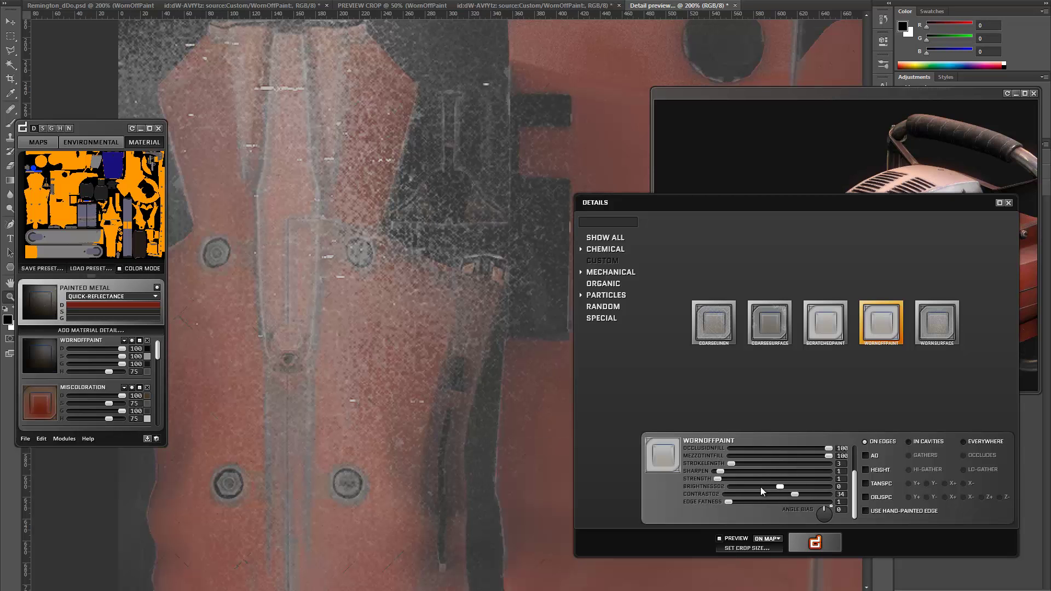
{"action": "left_click", "coordinate": [758, 488]}
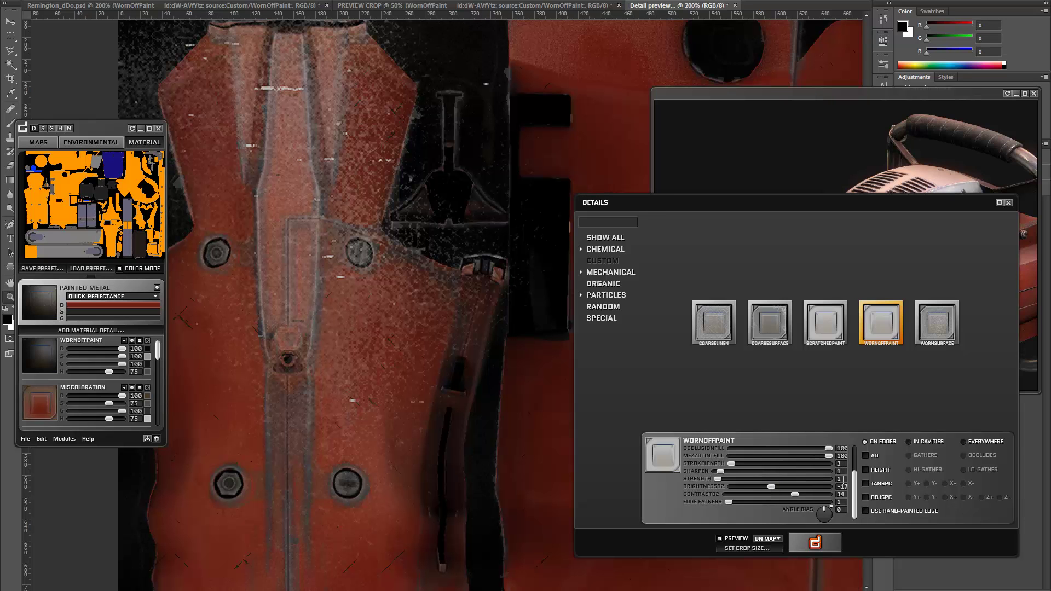
{"action": "left_click_drag", "start_coordinate": [855, 500], "coordinate": [851, 468]}
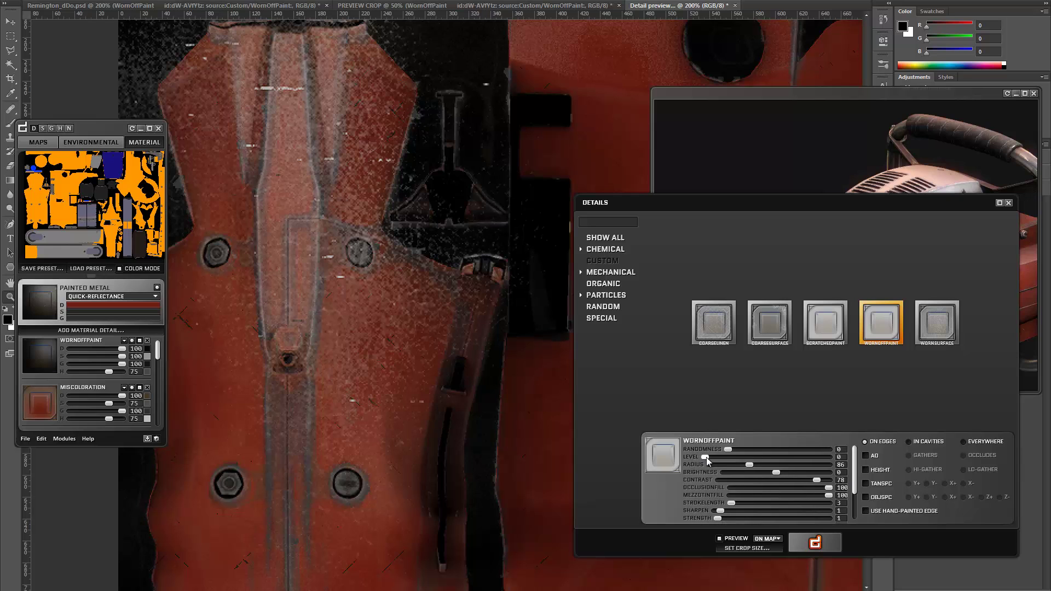
Step: Try several Level values for WornOffPaint, from 99 through 60 and 22 to 9, comparing the effect in the detail preview
{"action": "left_click_drag", "start_coordinate": [706, 457], "coordinate": [778, 465]}
{"action": "left_click_drag", "start_coordinate": [778, 461], "coordinate": [754, 462]}
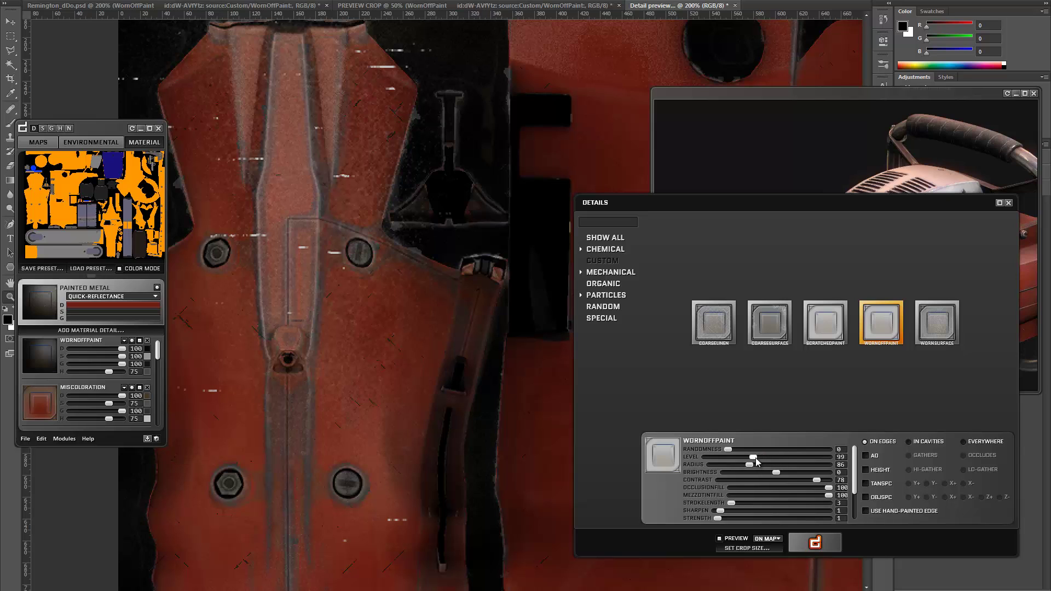
{"action": "left_click_drag", "start_coordinate": [753, 460], "coordinate": [735, 463]}
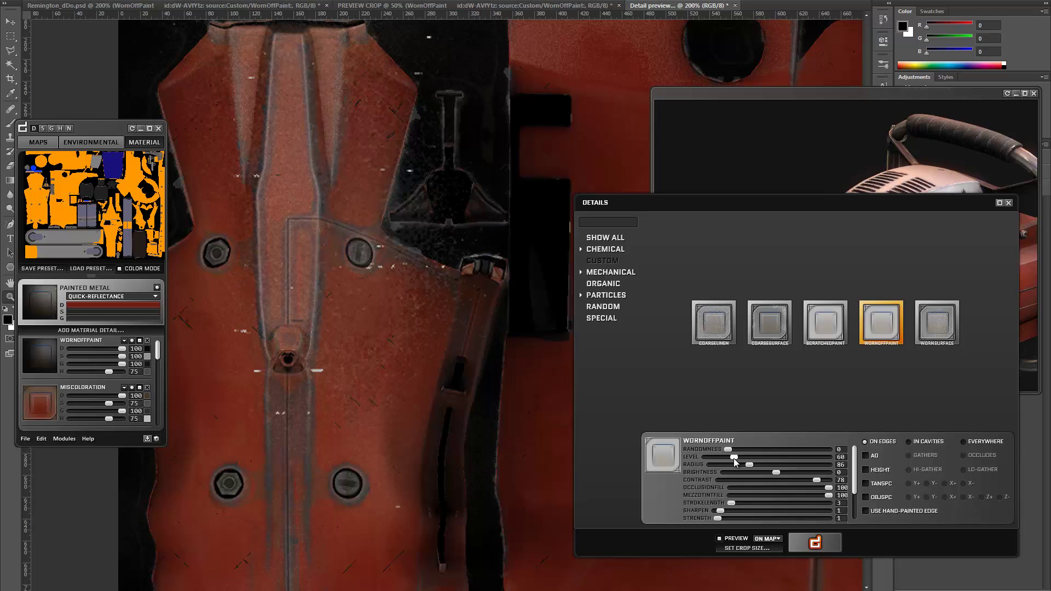
{"action": "left_click_drag", "start_coordinate": [735, 461], "coordinate": [715, 461]}
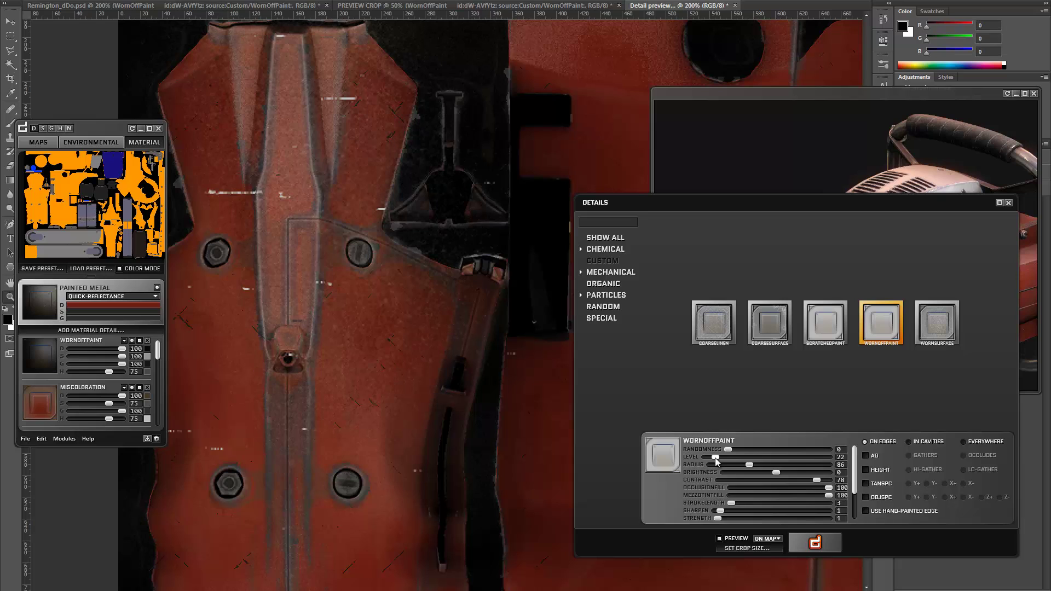
{"action": "left_click_drag", "start_coordinate": [715, 457], "coordinate": [709, 458]}
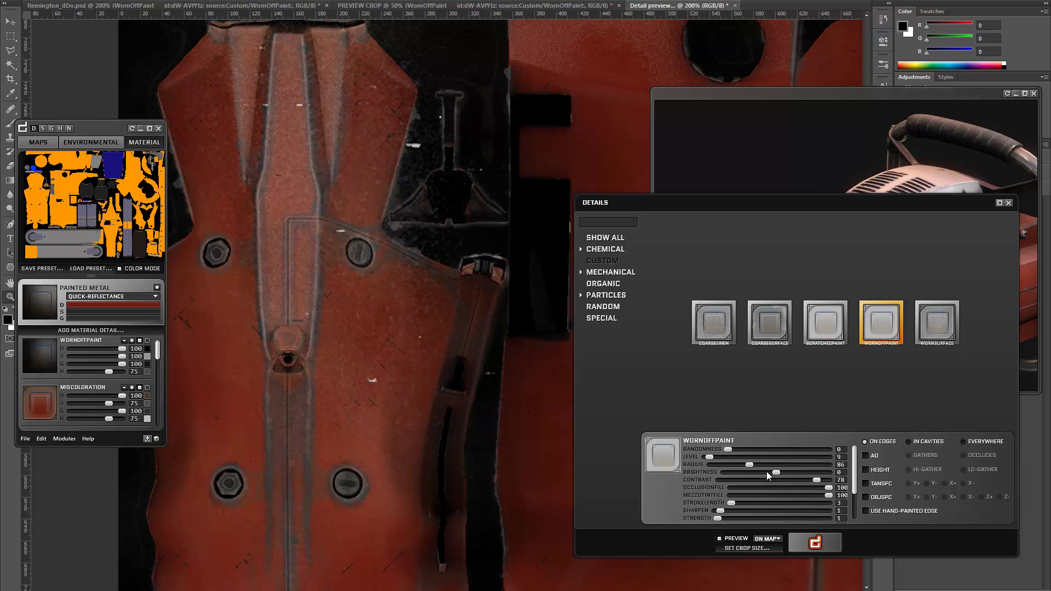
Step: Set WornOffPaint's Radius to 23 and its Level to 0 for a denser chipping pattern
{"action": "left_click_drag", "start_coordinate": [745, 468], "coordinate": [727, 469]}
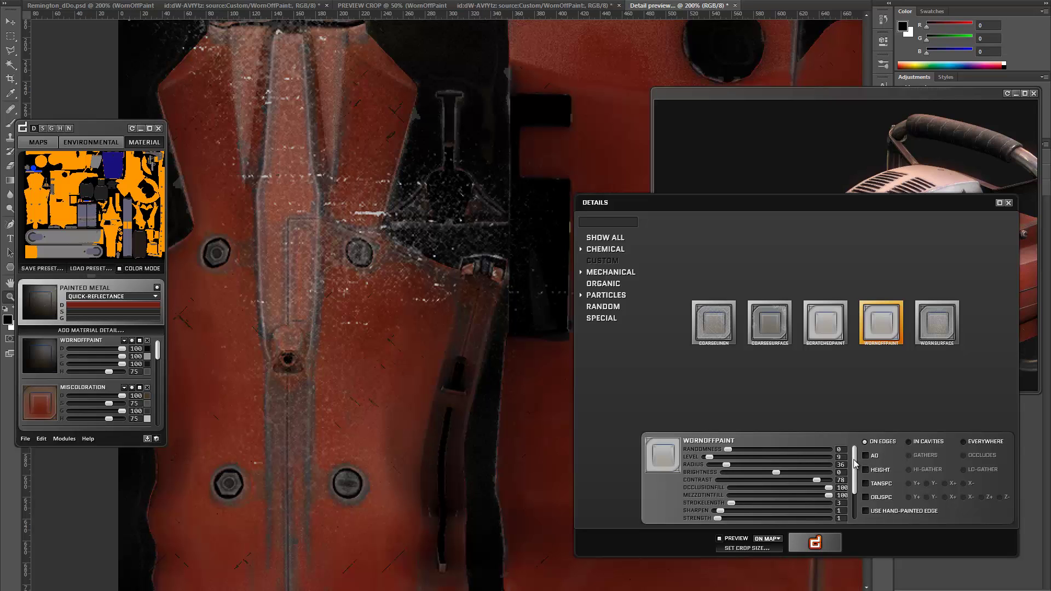
{"action": "mouse_move", "coordinate": [855, 463]}
{"action": "left_mouse_down"}
{"action": "mouse_move", "coordinate": [860, 486]}
{"action": "mouse_move", "coordinate": [858, 475]}
{"action": "left_mouse_up"}
{"action": "scroll", "coordinate": [728, 470], "scroll_direction": "up", "scroll_amount": 2}
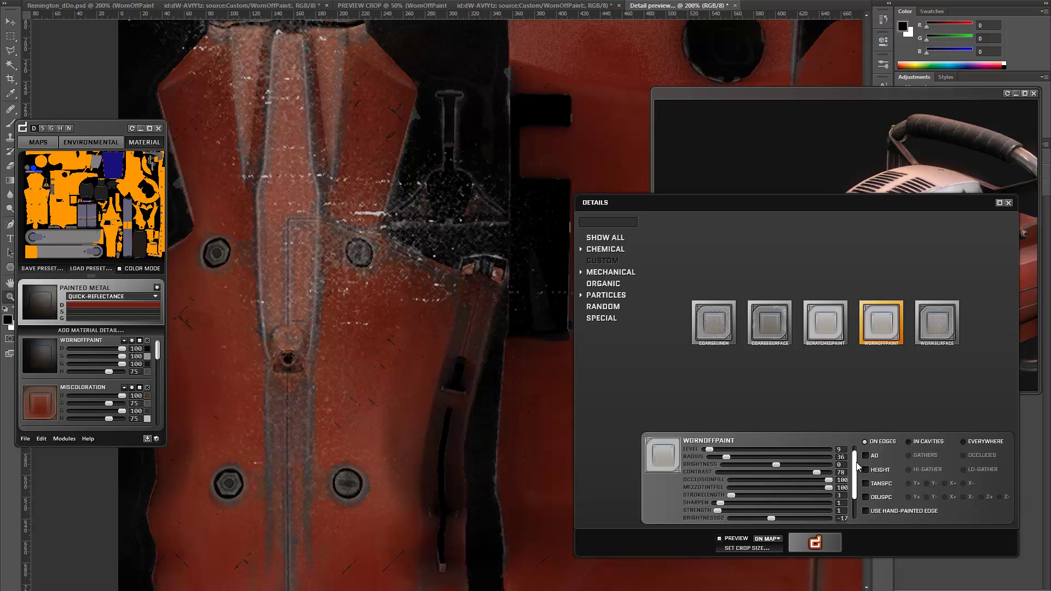
{"action": "left_click_drag", "start_coordinate": [726, 464], "coordinate": [720, 464]}
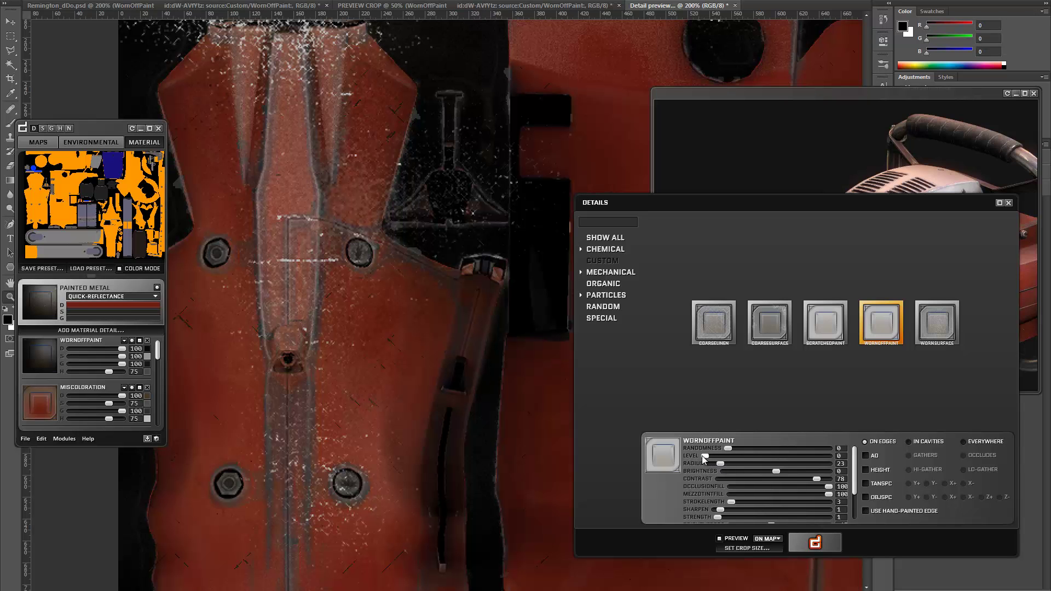
{"action": "left_click", "coordinate": [703, 455]}
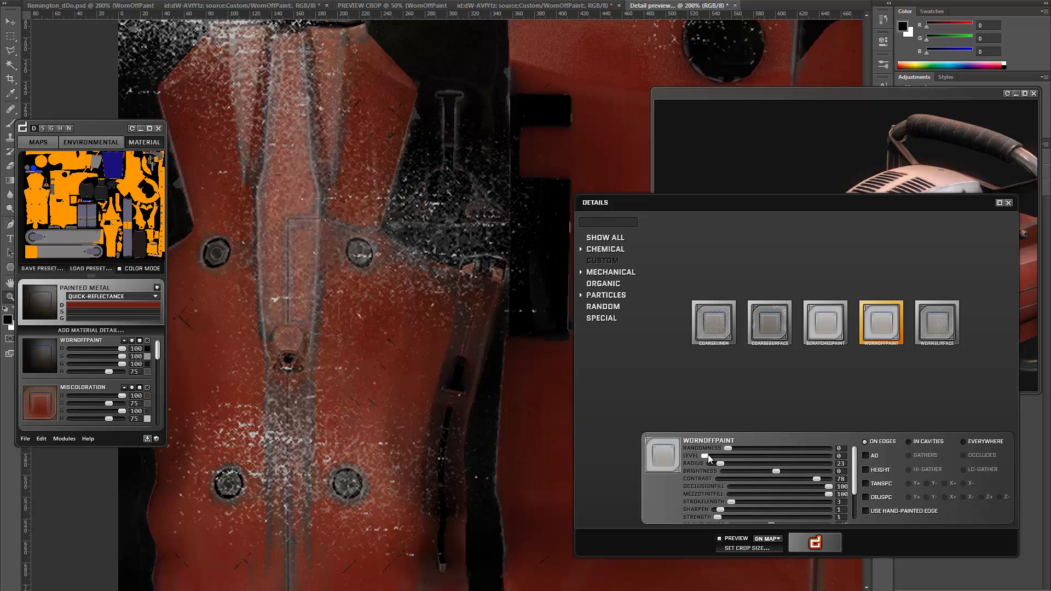
Step: Set WornOffPaint's Contrast02 to 59, generate the detail on Painted Metal and close the Details window
{"action": "left_click_drag", "start_coordinate": [855, 471], "coordinate": [856, 492]}
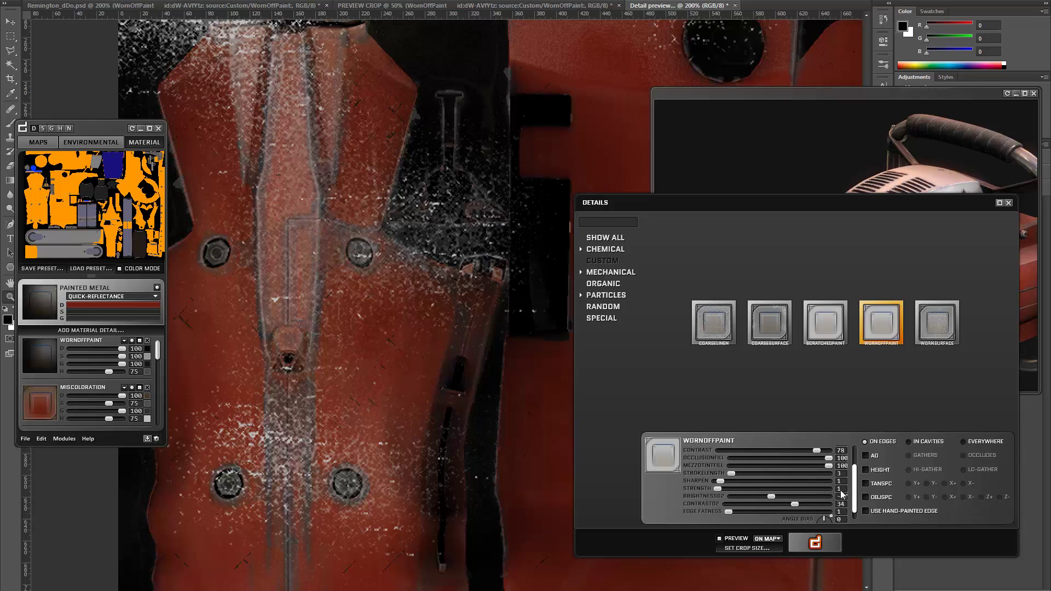
{"action": "left_click", "coordinate": [808, 504]}
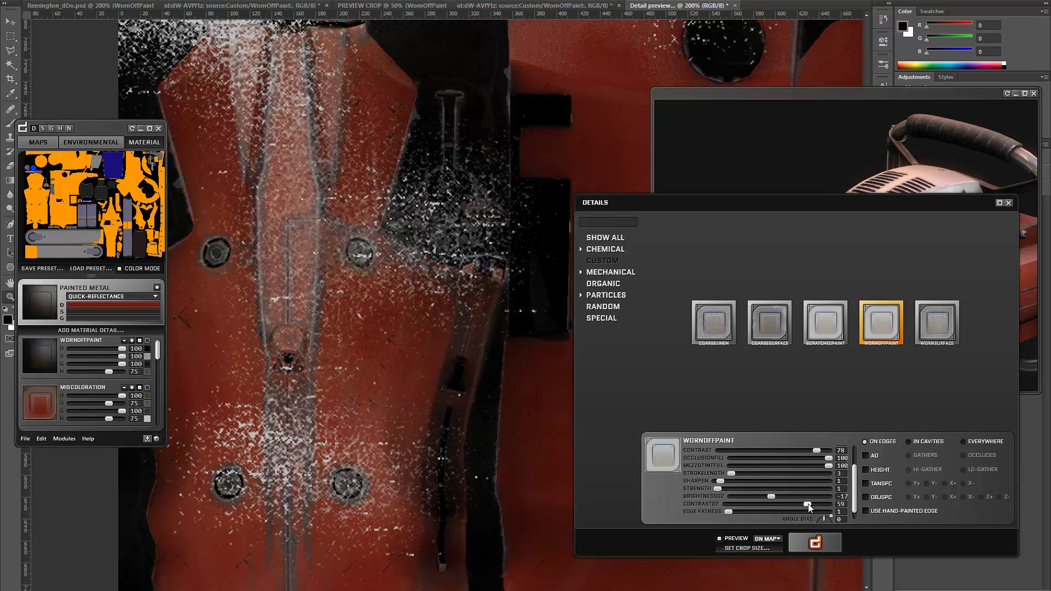
{"action": "left_click", "coordinate": [826, 543]}
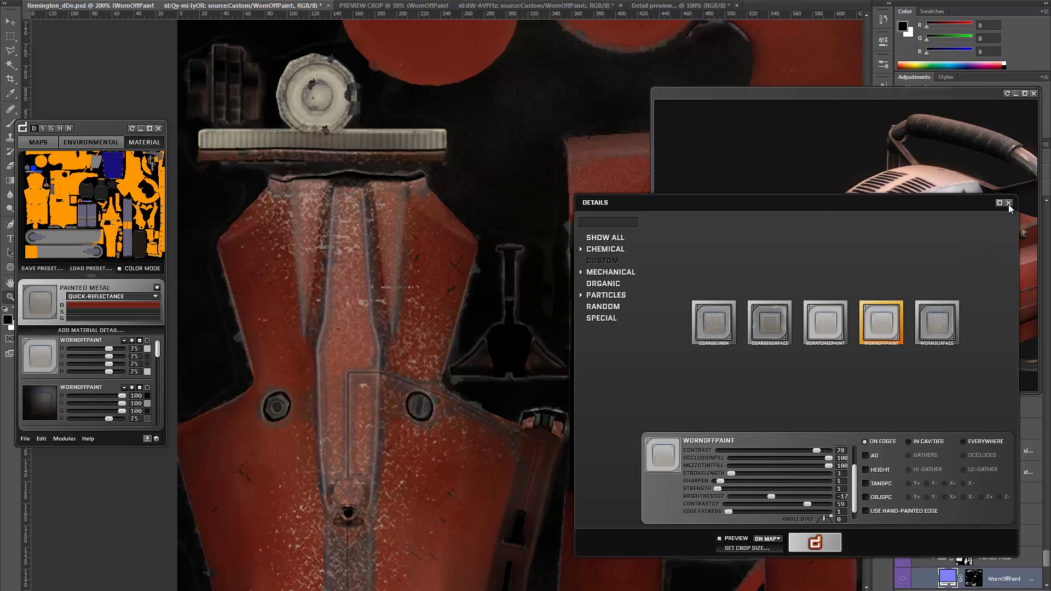
{"action": "left_click", "coordinate": [1008, 204]}
Step: Set the new WornOffPaint detail's diffuse color to the near-black grey #1b1b1b
{"action": "left_click_drag", "start_coordinate": [411, 446], "coordinate": [429, 222]}
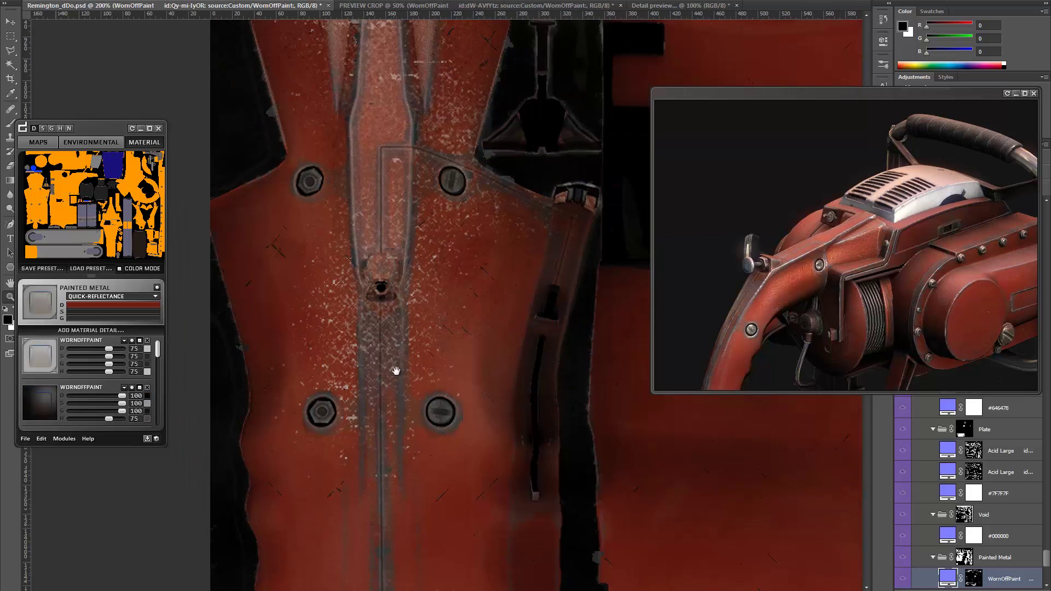
{"action": "scroll", "coordinate": [328, 372], "scroll_direction": "up", "scroll_amount": 1}
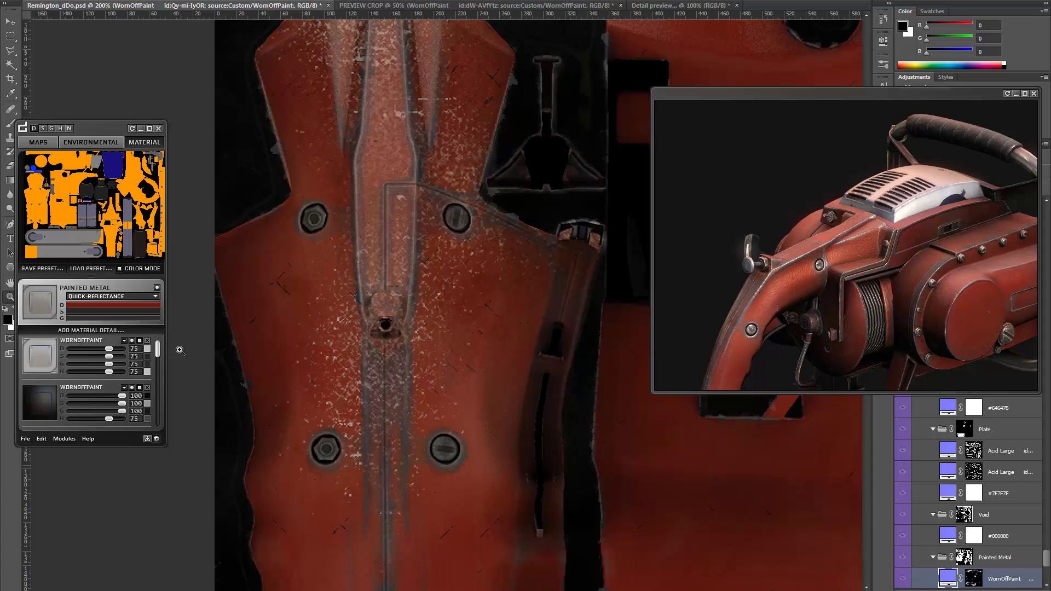
{"action": "left_click", "coordinate": [148, 349]}
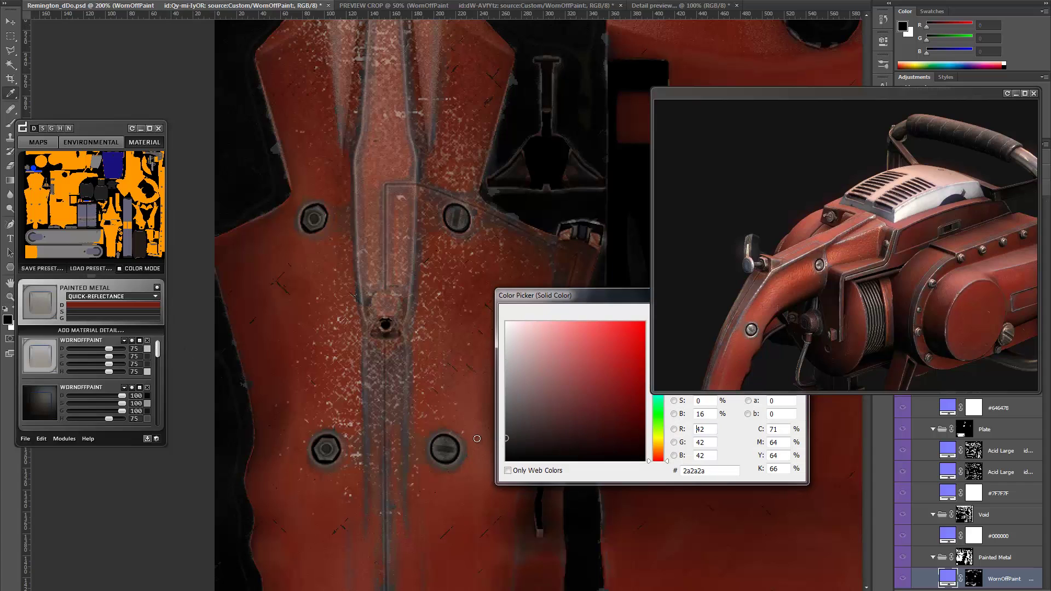
{"action": "left_click_drag", "start_coordinate": [549, 297], "coordinate": [511, 373]}
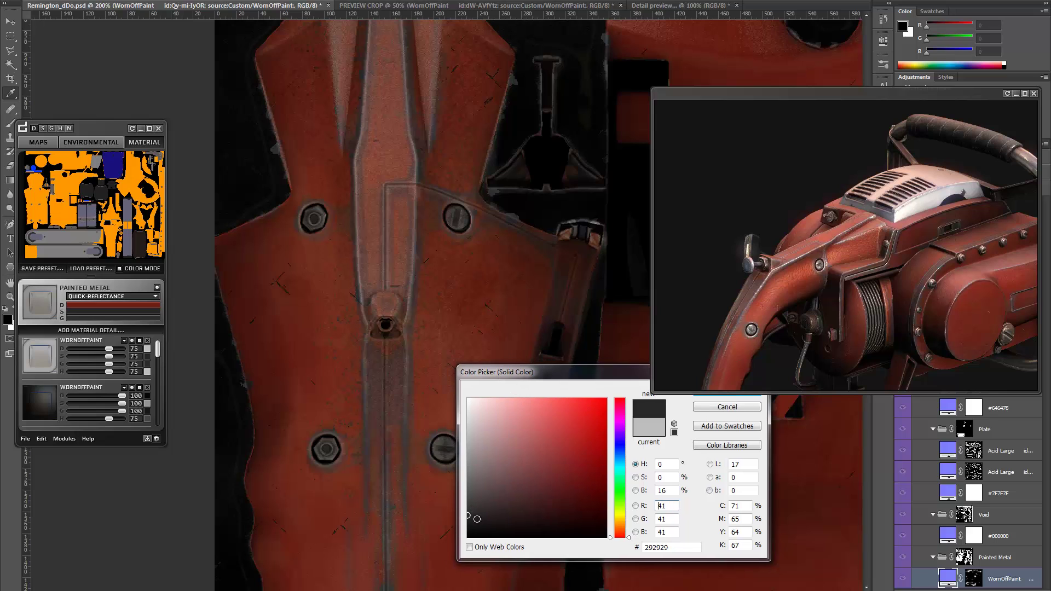
{"action": "left_click_drag", "start_coordinate": [473, 520], "coordinate": [460, 523]}
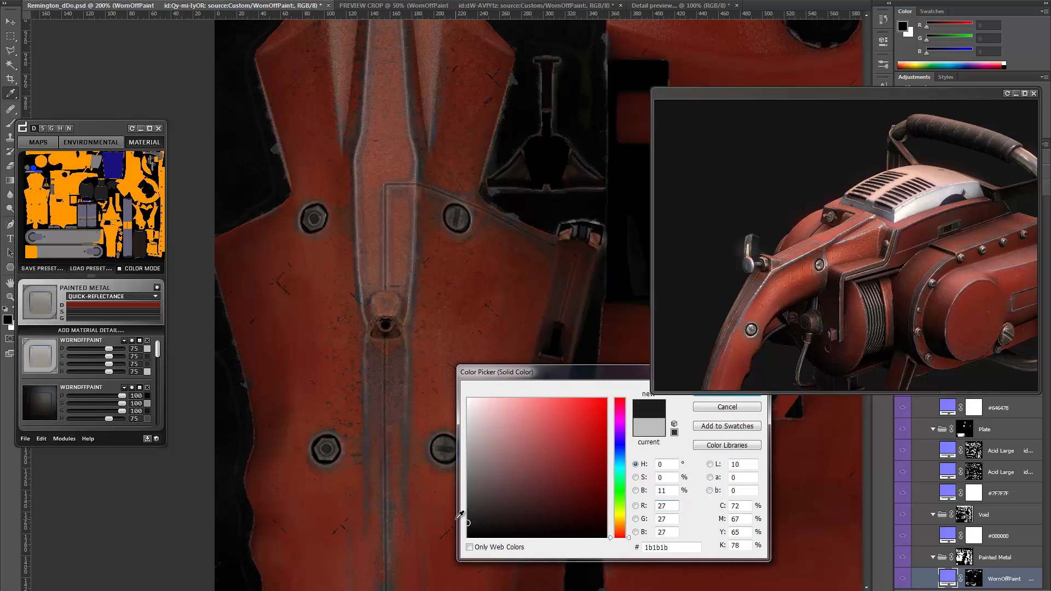
{"action": "key", "text": "Return"}
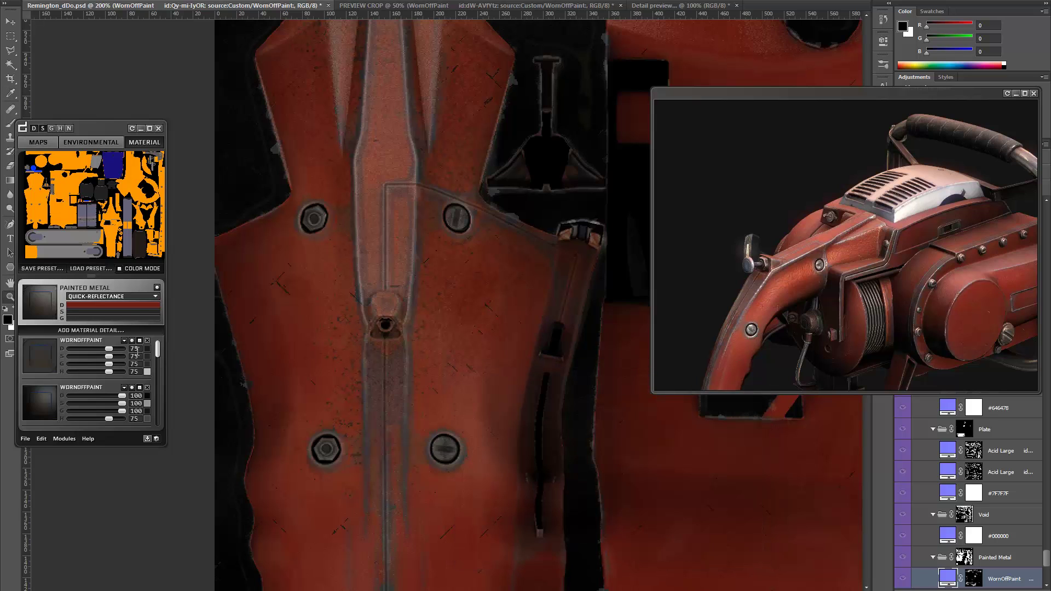
Step: Set the new WornOffPaint detail's specular color to the light grey #a7a7a7
{"action": "left_click", "coordinate": [146, 357]}
{"action": "left_click", "coordinate": [147, 357]}
{"action": "left_click_drag", "start_coordinate": [489, 435], "coordinate": [455, 436]}
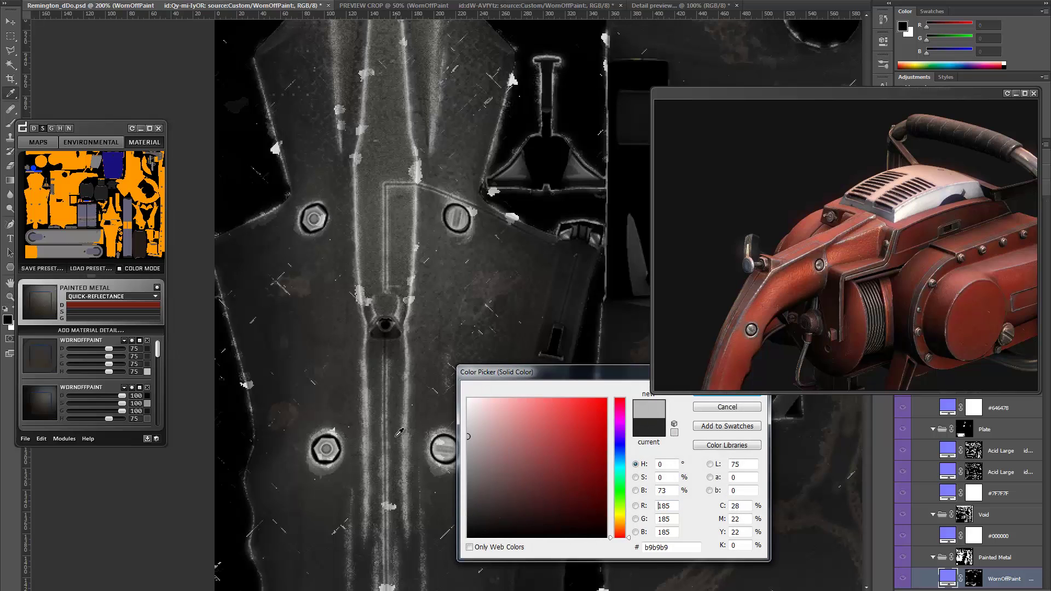
{"action": "key", "text": "Return"}
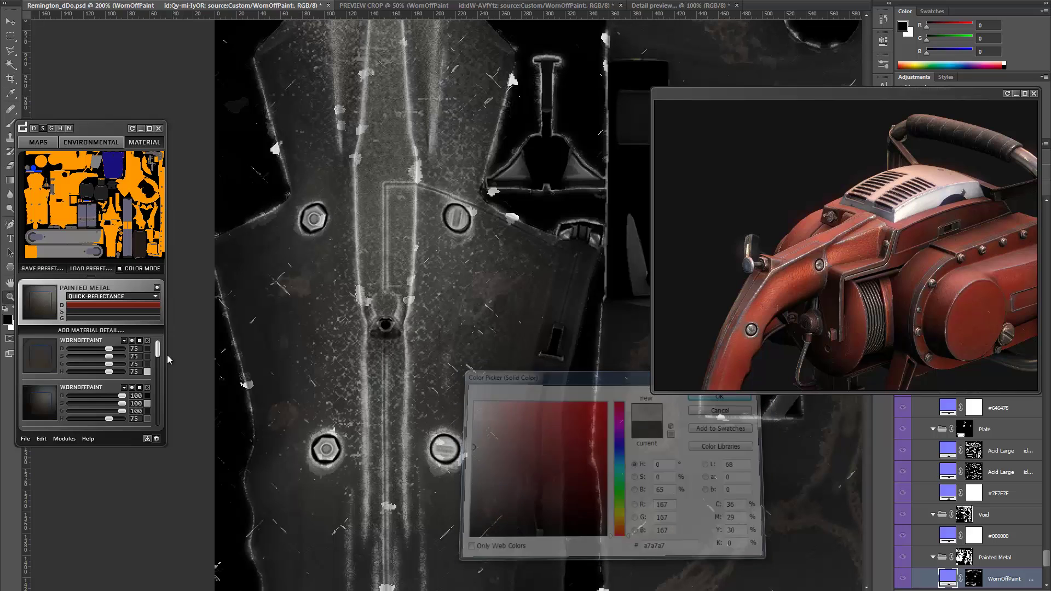
Step: Set the new WornOffPaint detail's gloss color to #191919 and its diffuse, specular and gloss opacities to 84
{"action": "left_click", "coordinate": [51, 128]}
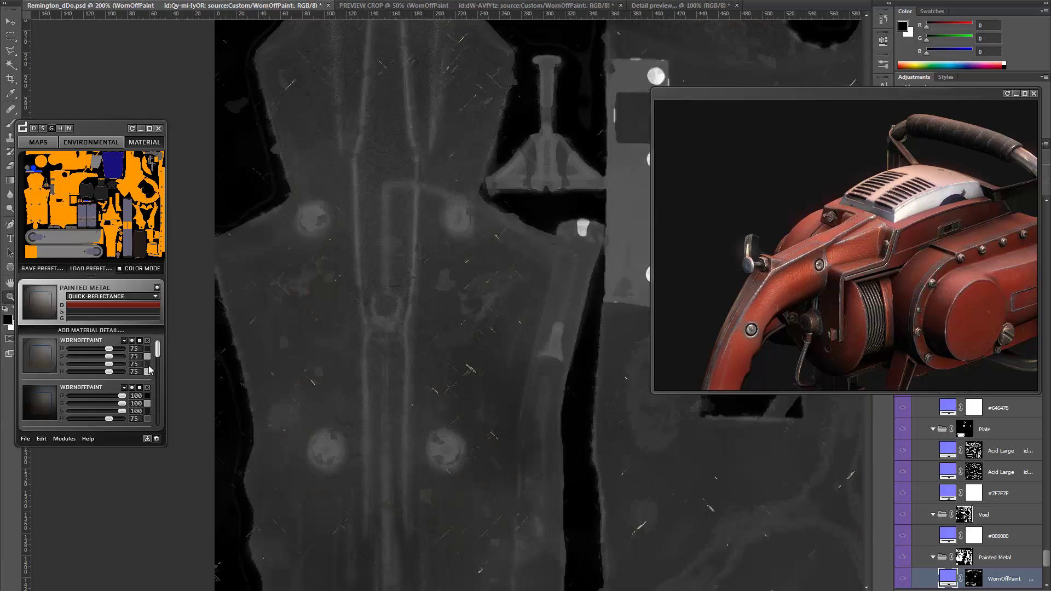
{"action": "left_click", "coordinate": [147, 364]}
{"action": "type", "text": "0"}
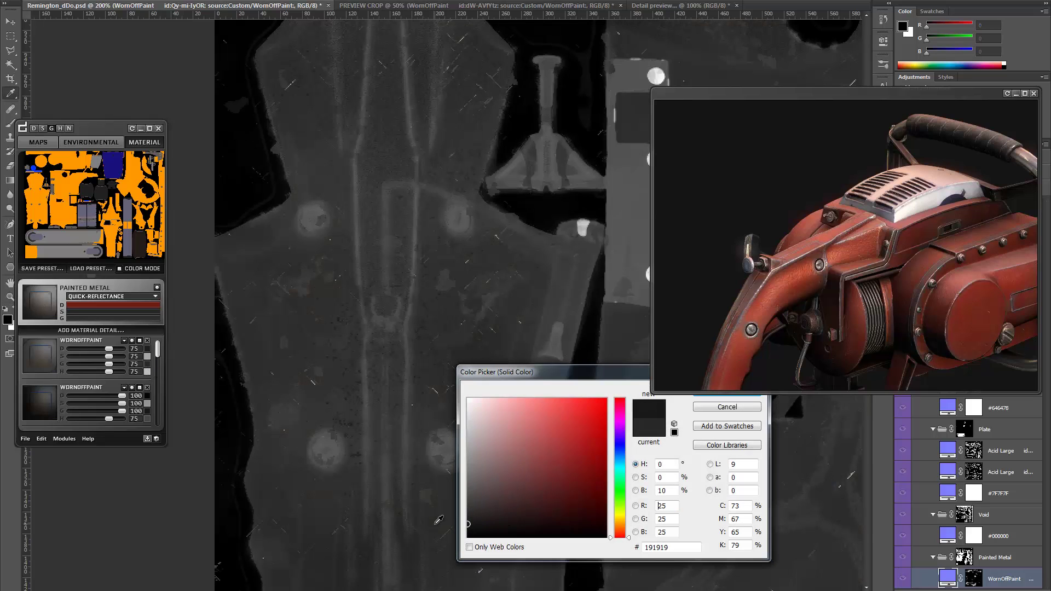
{"action": "key", "text": "Return"}
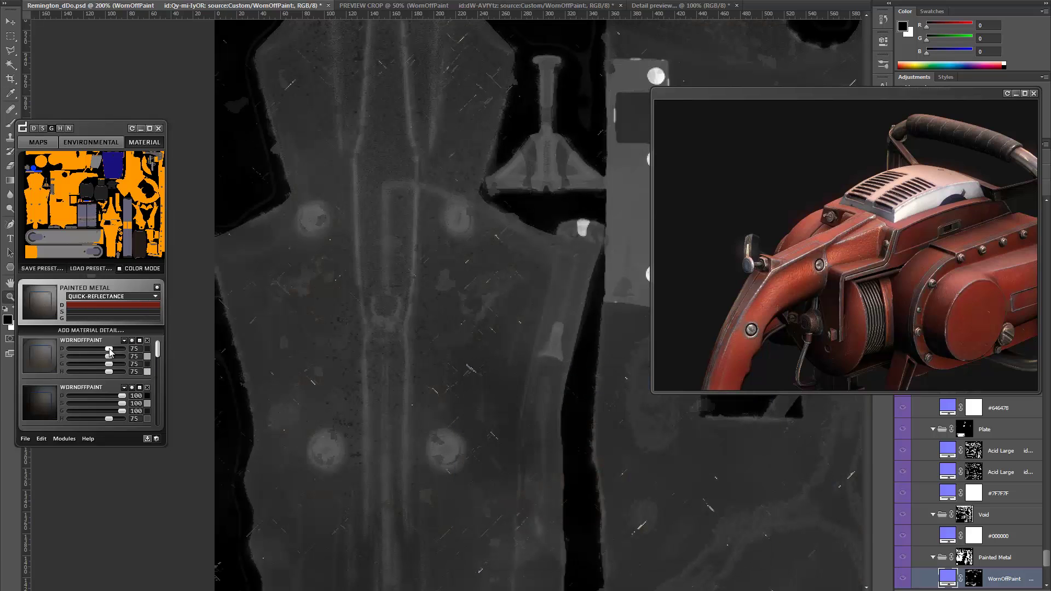
{"action": "left_click_drag", "start_coordinate": [114, 353], "coordinate": [116, 351]}
Step: Show the height map and set the new WornOffPaint detail's height color to the mid grey #7a7a7a
{"action": "left_click", "coordinate": [60, 129]}
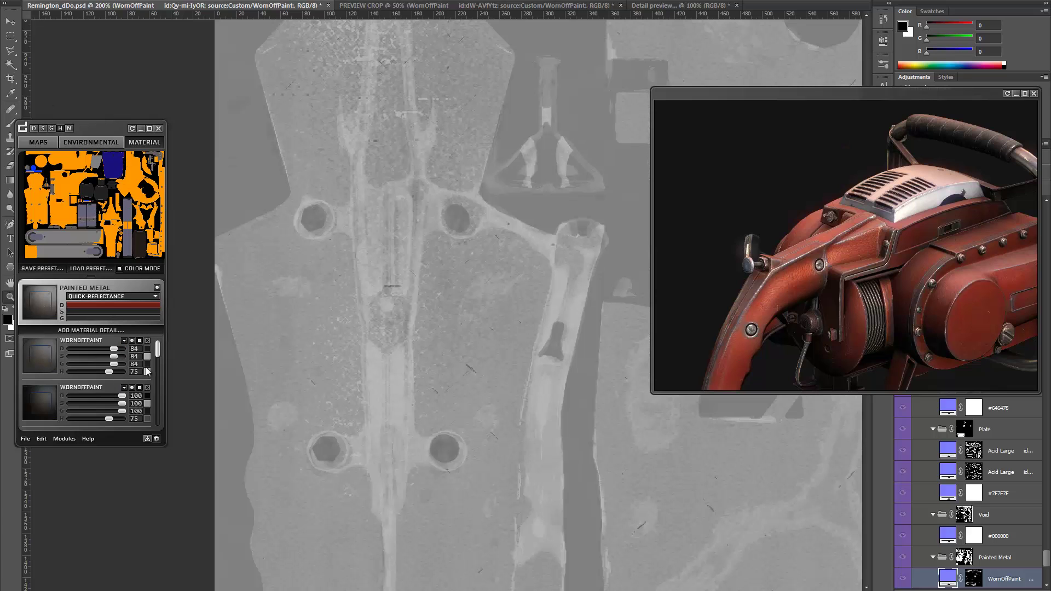
{"action": "left_click", "coordinate": [146, 372]}
{"action": "mouse_move", "coordinate": [500, 499]}
{"action": "left_mouse_down"}
{"action": "mouse_move", "coordinate": [429, 495]}
{"action": "mouse_move", "coordinate": [455, 475]}
{"action": "mouse_move", "coordinate": [443, 463]}
{"action": "left_mouse_up"}
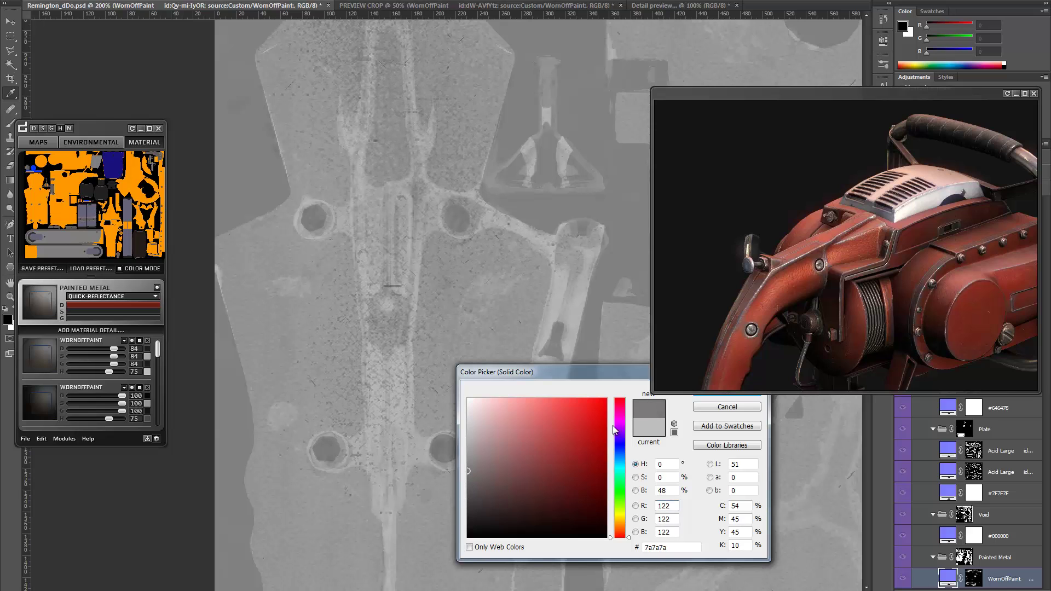
{"action": "left_click_drag", "start_coordinate": [649, 375], "coordinate": [594, 381]}
{"action": "left_click", "coordinate": [619, 392]}
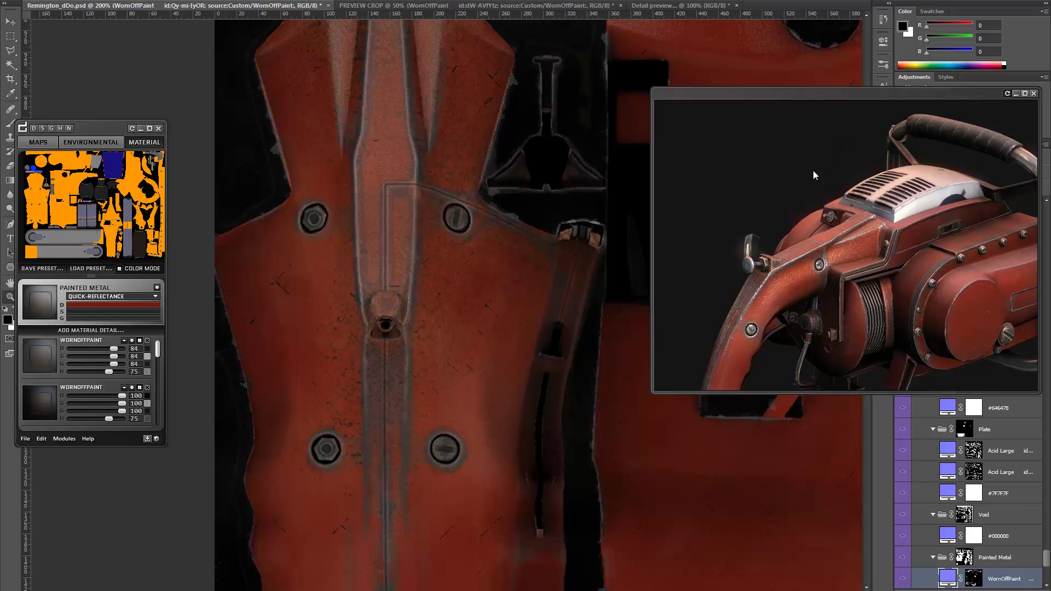
Step: Set the height opacity to 50 for the new WornOffPaint and 41 for the older one, checking the chainsaw in 3D
{"action": "scroll", "coordinate": [815, 230], "scroll_direction": "up", "scroll_amount": 5}
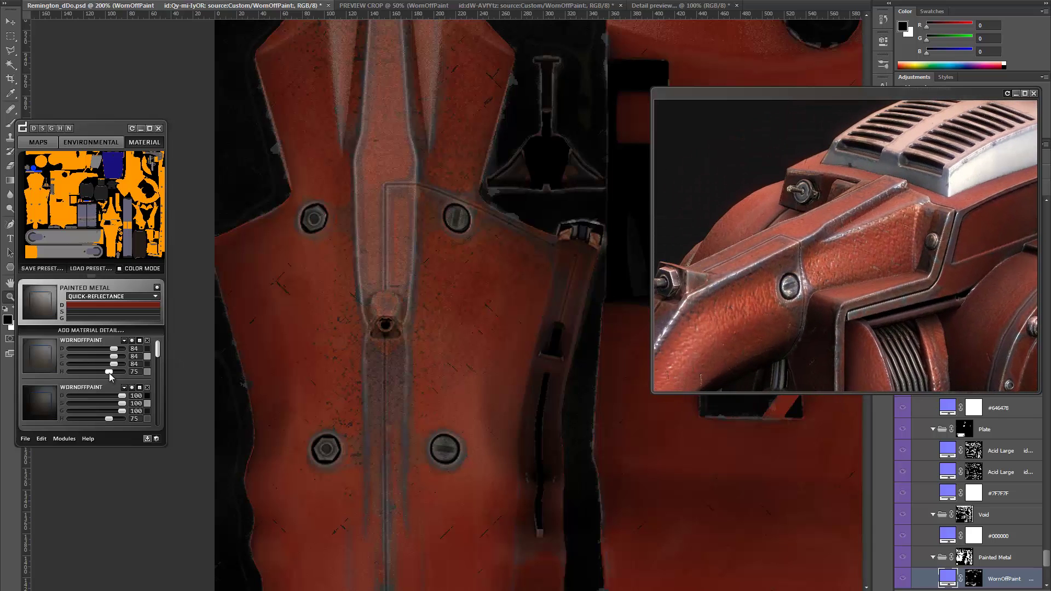
{"action": "left_click_drag", "start_coordinate": [109, 376], "coordinate": [98, 375]}
{"action": "left_click_drag", "start_coordinate": [99, 419], "coordinate": [94, 419]}
{"action": "left_click_drag", "start_coordinate": [743, 298], "coordinate": [770, 217]}
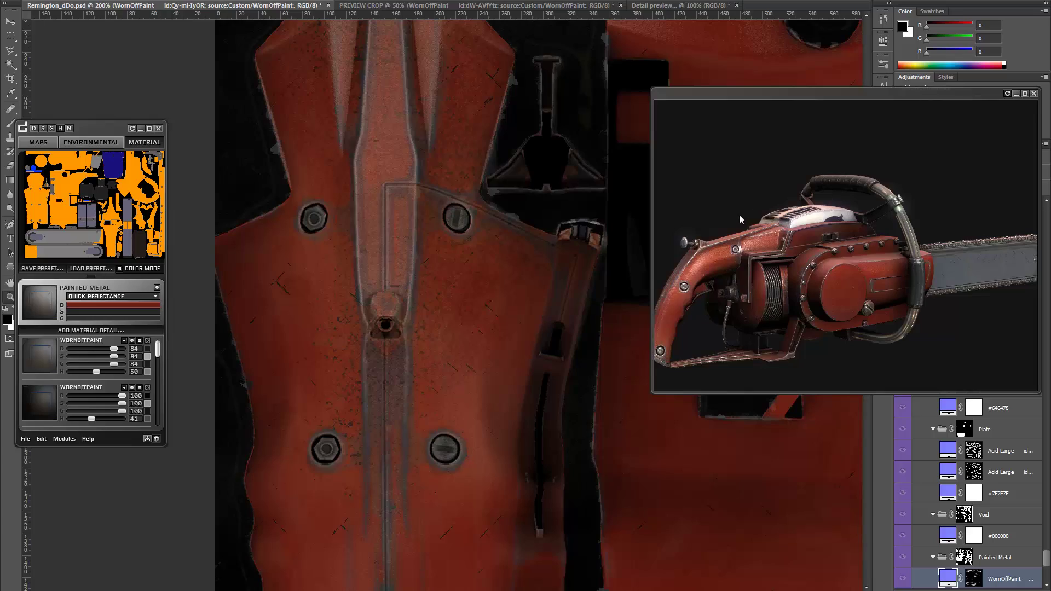
{"action": "left_click_drag", "start_coordinate": [739, 216], "coordinate": [757, 220]}
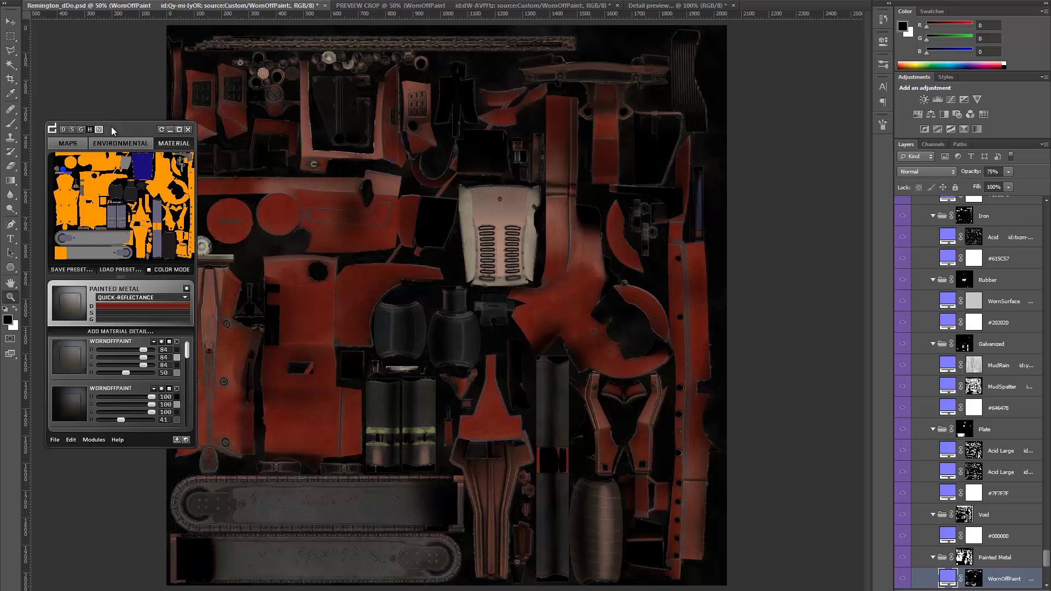
Step: Move the dDo window clear of the canvas edge and start a new production render of the chainsaw textures
{"action": "left_click_drag", "start_coordinate": [111, 131], "coordinate": [130, 147]}
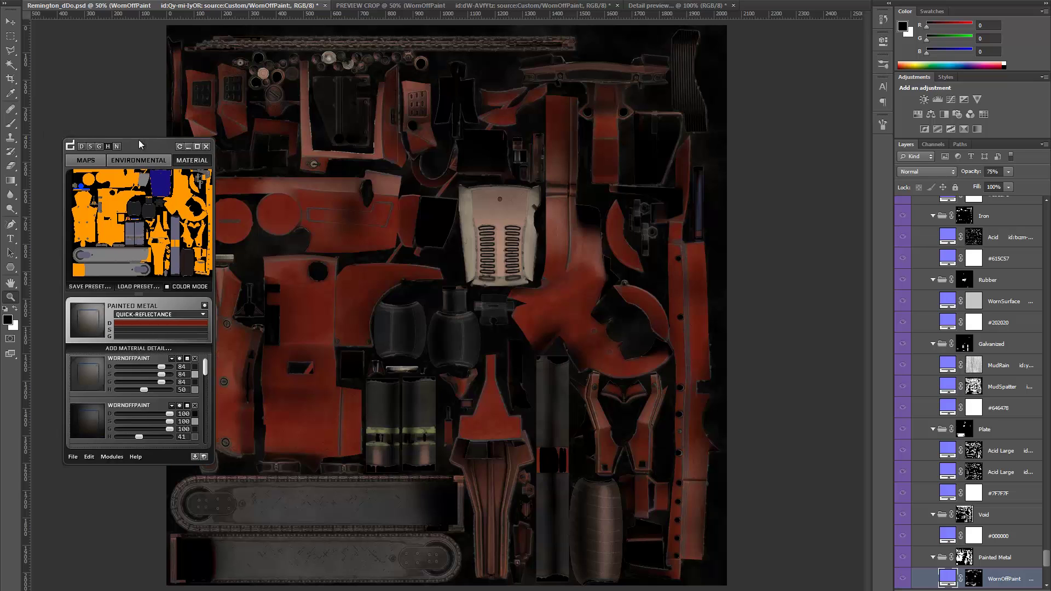
{"action": "left_click", "coordinate": [73, 458]}
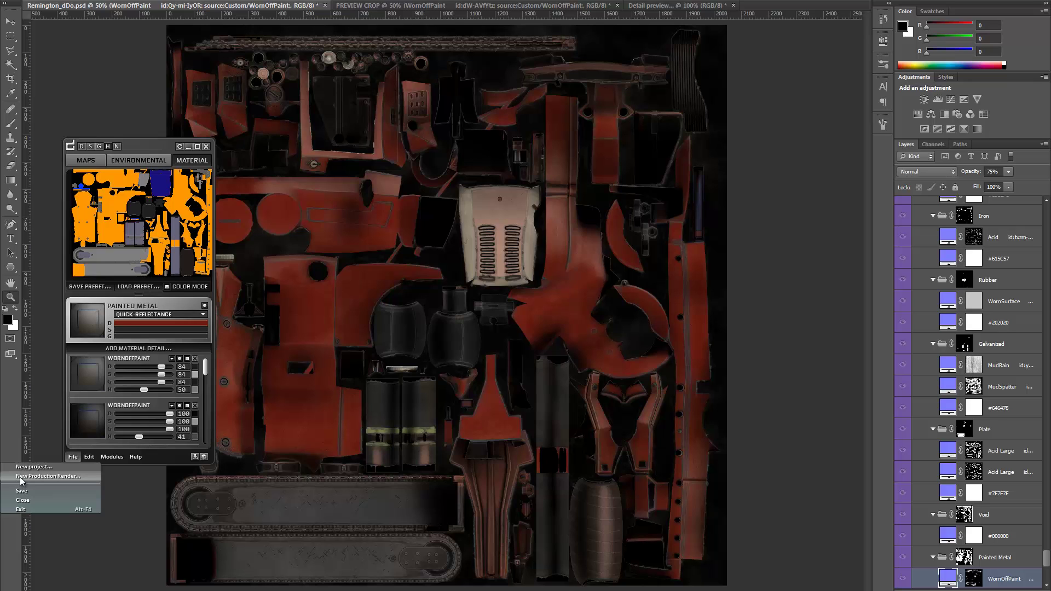
{"action": "left_click", "coordinate": [21, 477]}
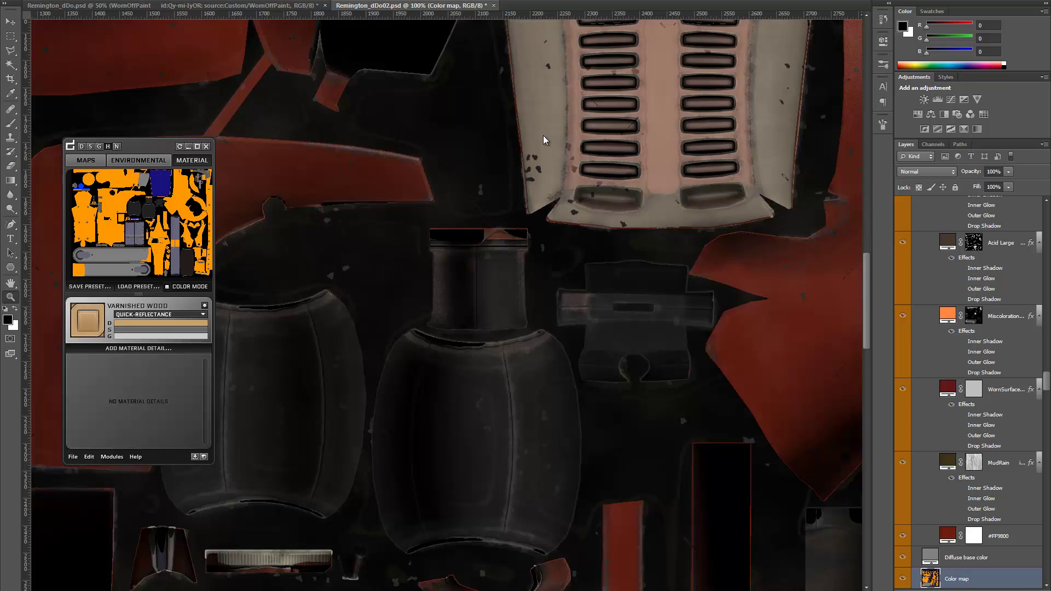
Step: Examine the rendered Remington_dDo02 texture around the red body parts and dark cylinders at 50% and 66.7% zoom
{"action": "left_click", "coordinate": [475, 196], "text": "alt"}
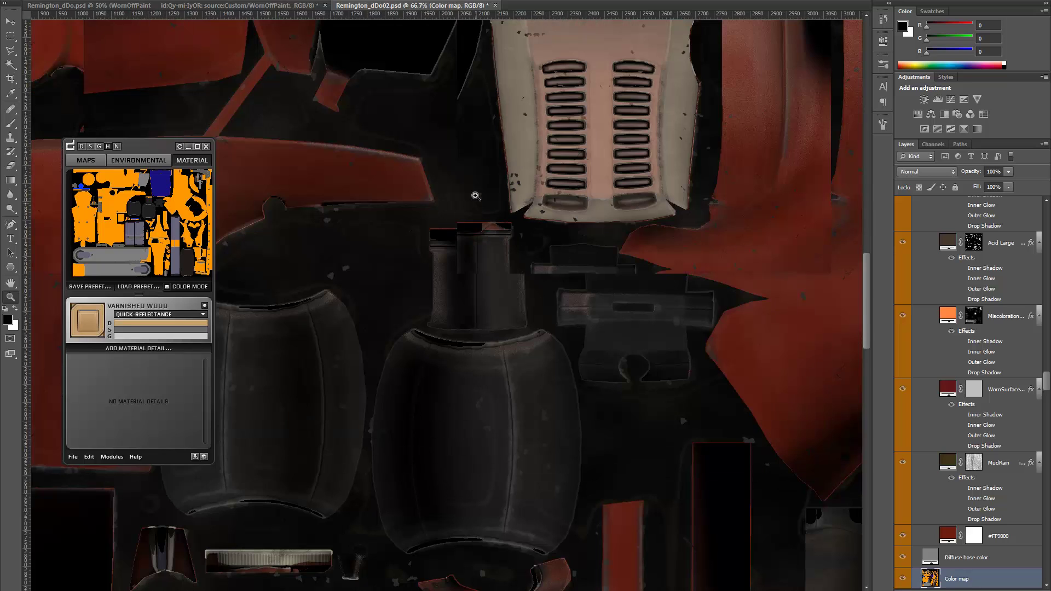
{"action": "scroll", "coordinate": [475, 196], "scroll_direction": "down", "scroll_amount": 3}
{"action": "scroll", "coordinate": [413, 249], "scroll_direction": "left", "scroll_amount": 3, "text": "ctrl"}
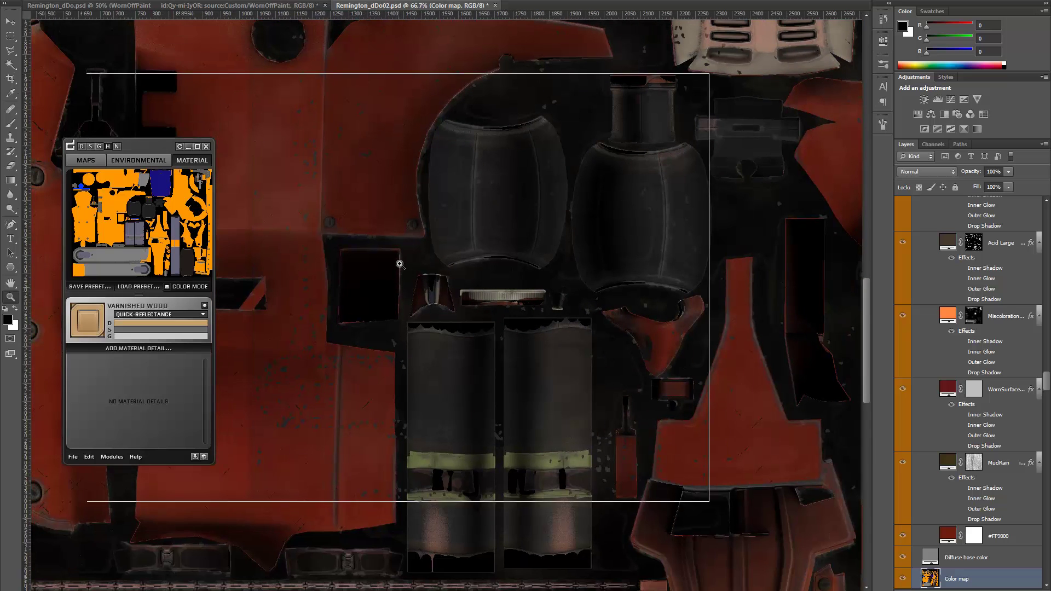
{"action": "left_click", "coordinate": [400, 265], "text": "alt"}
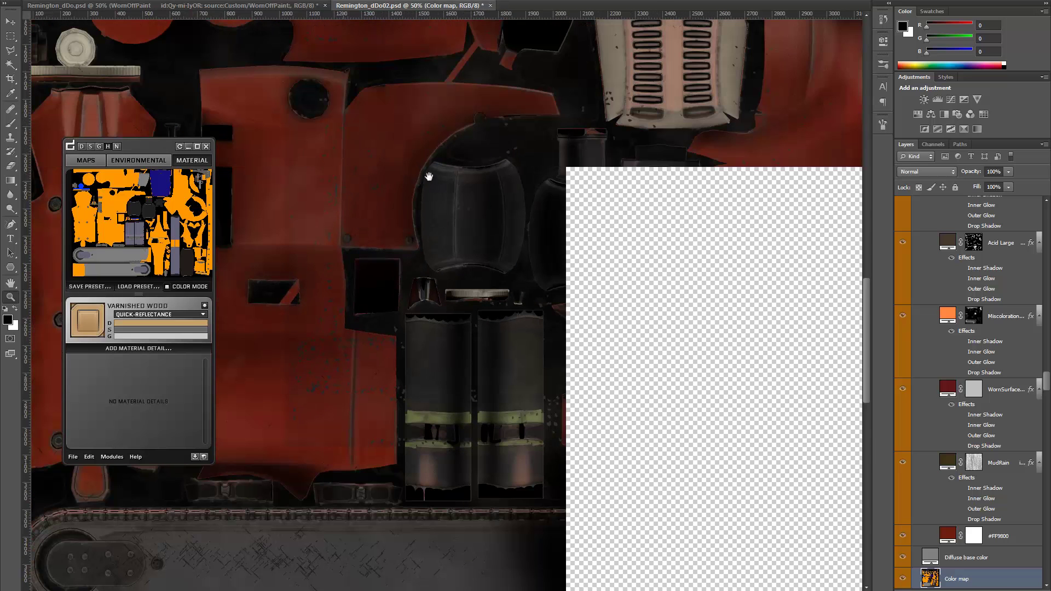
{"action": "left_click_drag", "start_coordinate": [403, 178], "coordinate": [497, 232]}
{"action": "left_click", "coordinate": [495, 241]}
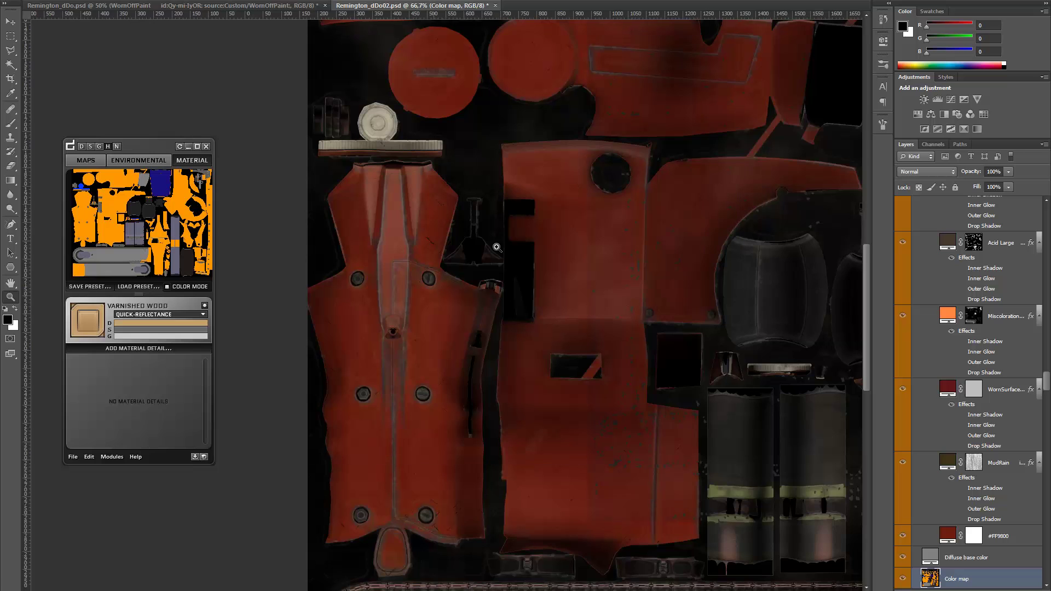
Step: Examine the worn paint and scratches on the red body parts of the Remington_dDo02 color map at 200% and 300% zoom
{"action": "left_click", "coordinate": [496, 248]}
{"action": "left_click", "coordinate": [452, 279]}
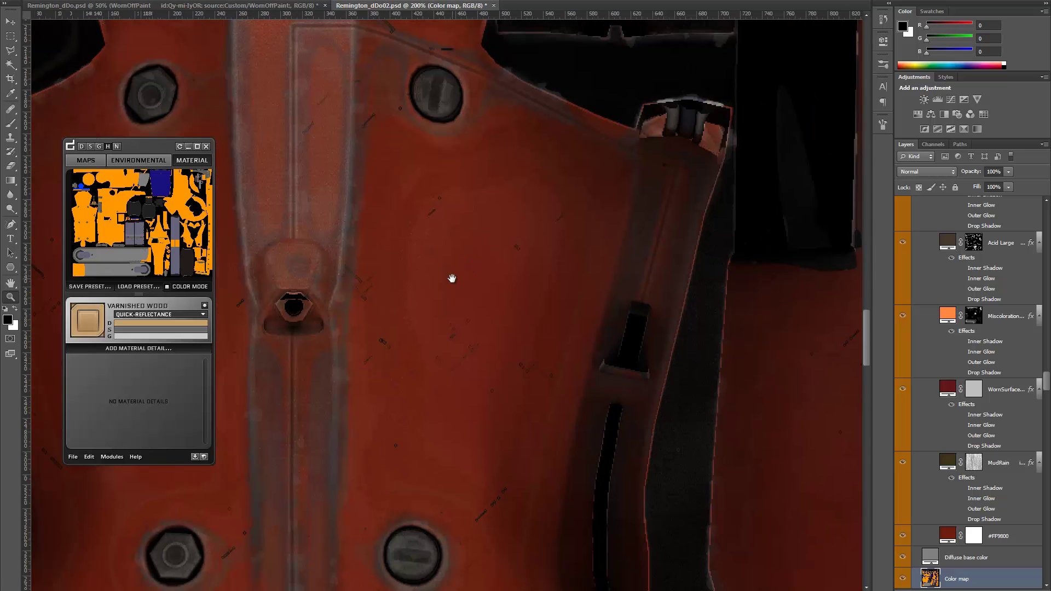
{"action": "left_click_drag", "start_coordinate": [408, 315], "coordinate": [600, 177]}
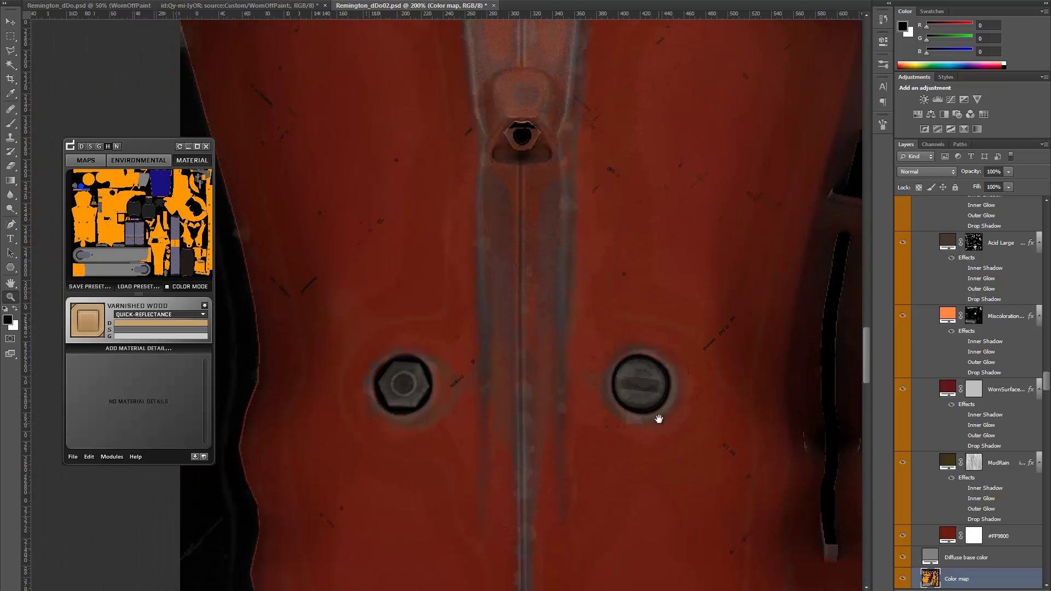
{"action": "left_click_drag", "start_coordinate": [658, 419], "coordinate": [461, 154]}
{"action": "left_click", "coordinate": [593, 405]}
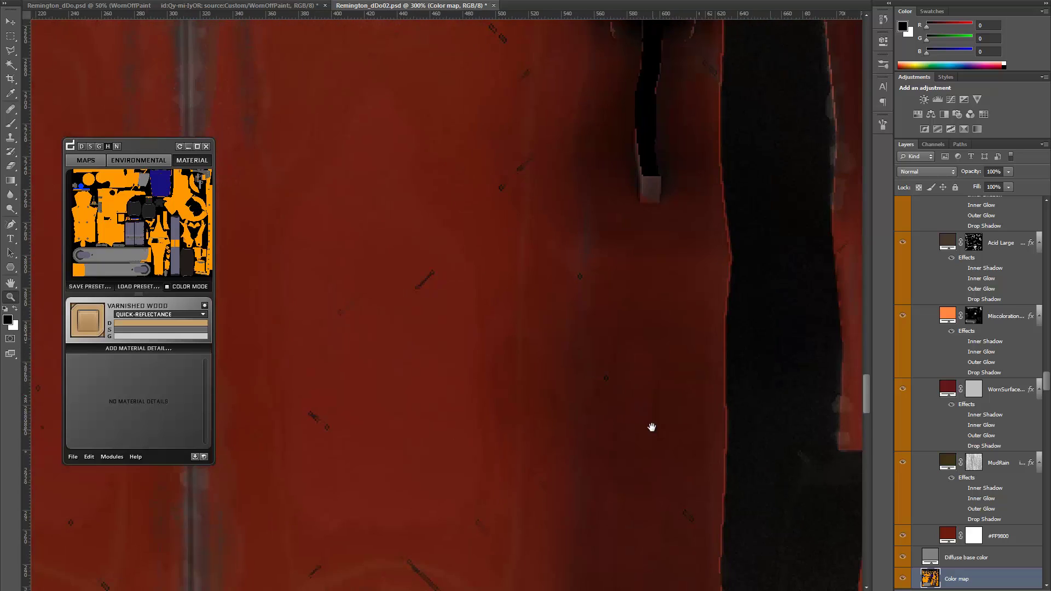
{"action": "key", "text": "ctrl+0"}
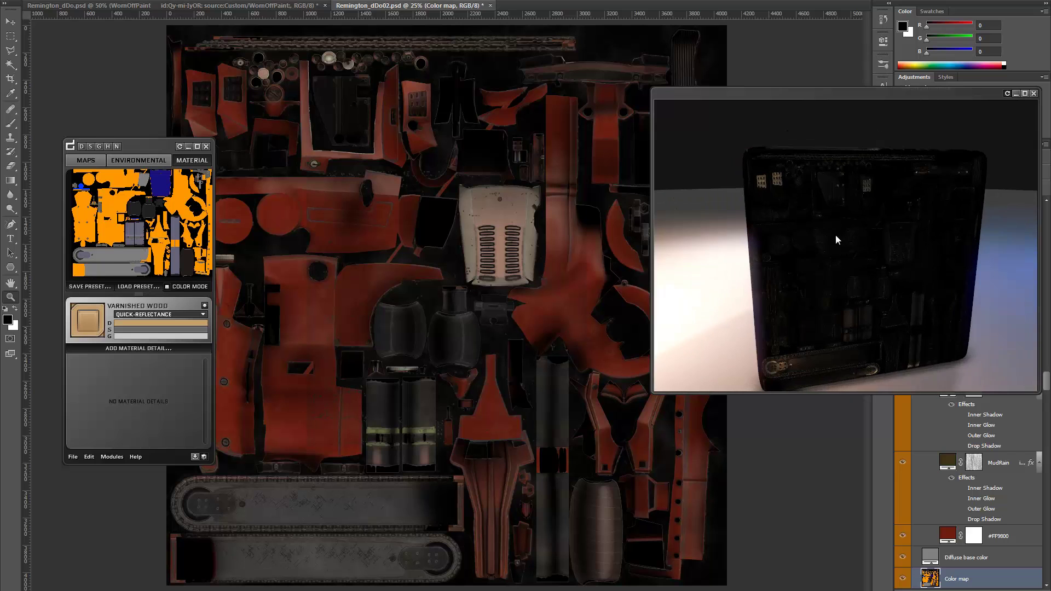
Step: Load the chainsaw OBJ mesh into the 3D previewer in place of the default block
{"action": "mouse_move", "coordinate": [887, 345]}
{"action": "left_click", "coordinate": [979, 385]}
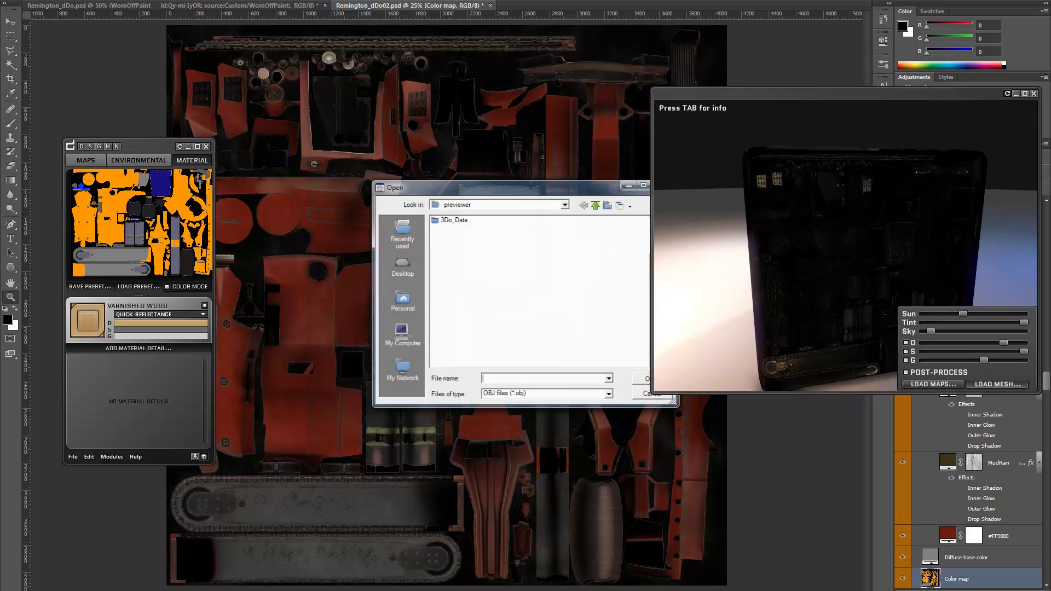
{"action": "double_click", "coordinate": [434, 188]}
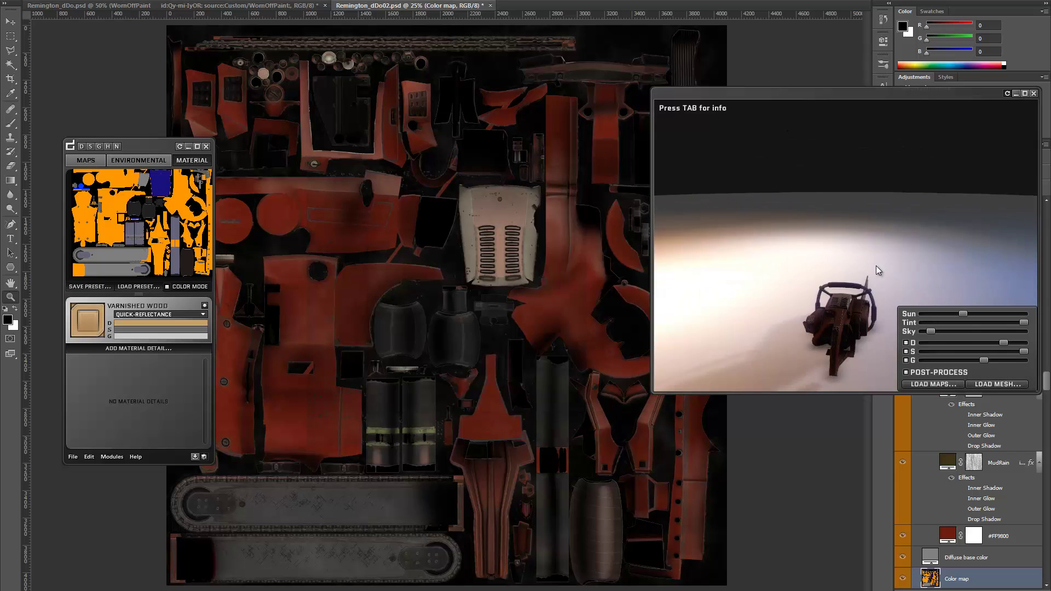
Step: Examine the textured chainsaw in 3D from several sides, including the red body, the vented cover and the rear handle up close
{"action": "left_click_drag", "start_coordinate": [820, 247], "coordinate": [849, 206]}
{"action": "scroll", "coordinate": [833, 226], "scroll_direction": "up", "scroll_amount": 3}
{"action": "scroll", "coordinate": [833, 226], "scroll_direction": "up", "scroll_amount": 3}
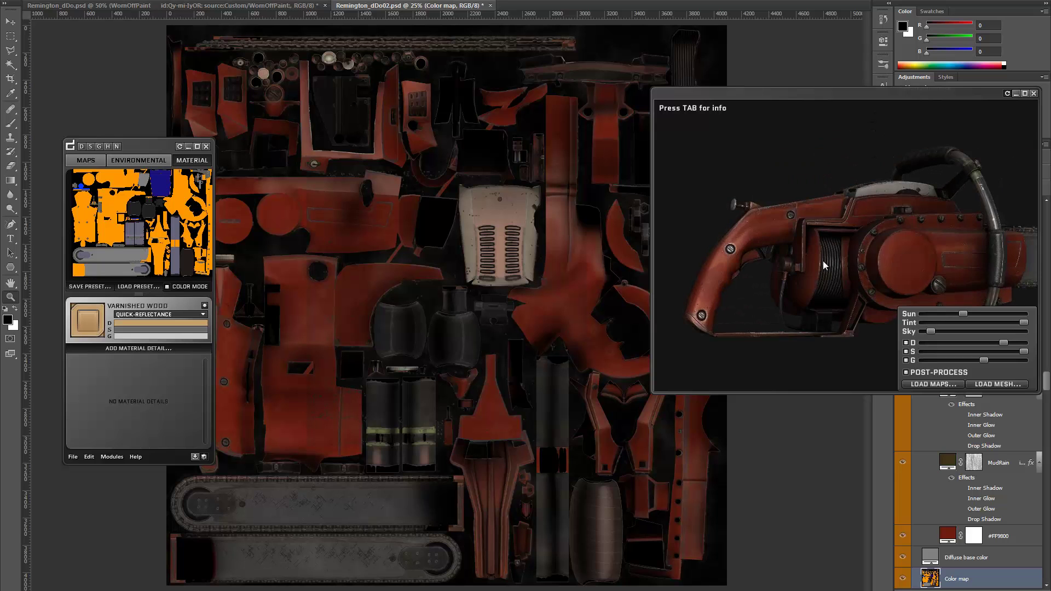
{"action": "scroll", "coordinate": [843, 247], "scroll_direction": "up", "scroll_amount": 3}
{"action": "left_click_drag", "start_coordinate": [780, 241], "coordinate": [798, 255]}
{"action": "scroll", "coordinate": [816, 242], "scroll_direction": "up", "scroll_amount": 5}
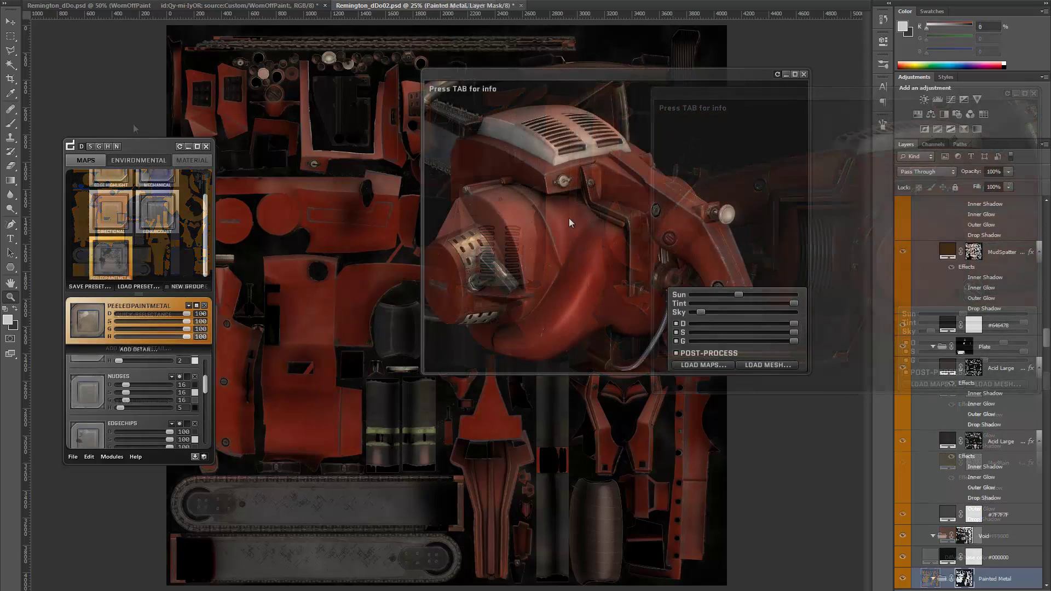
{"action": "left_click_drag", "start_coordinate": [569, 218], "coordinate": [580, 195]}
{"action": "scroll", "coordinate": [510, 195], "scroll_direction": "up", "scroll_amount": 3}
{"action": "left_click_drag", "start_coordinate": [702, 207], "coordinate": [569, 213], "text": "shift"}
Step: In the Painted Metal material, raise the WornSurface detail's height opacity to about 51 and check the handle and body in 3D
{"action": "left_click", "coordinate": [193, 160]}
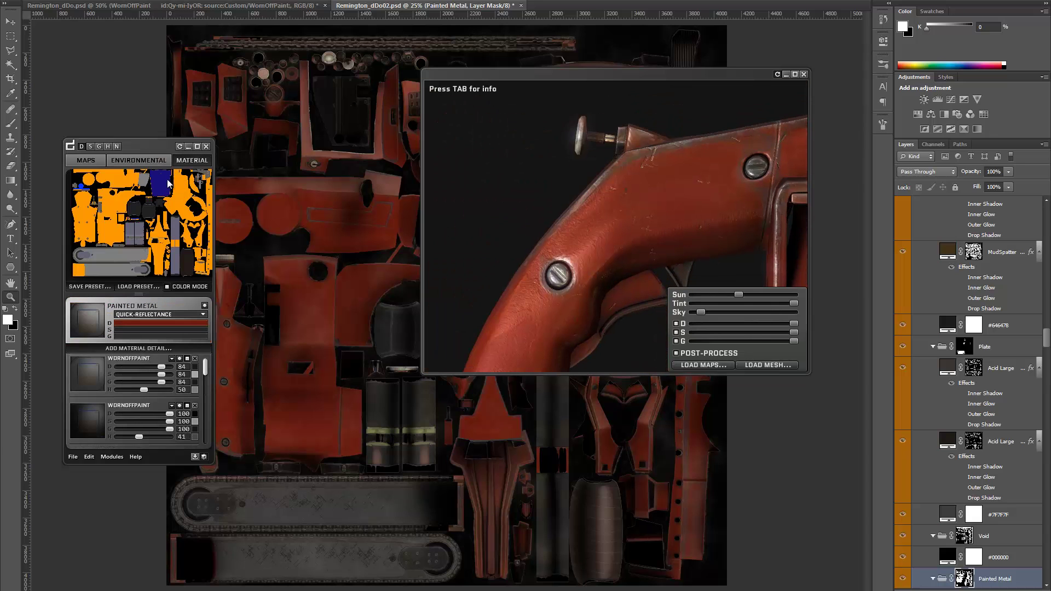
{"action": "left_click_drag", "start_coordinate": [208, 363], "coordinate": [211, 436]}
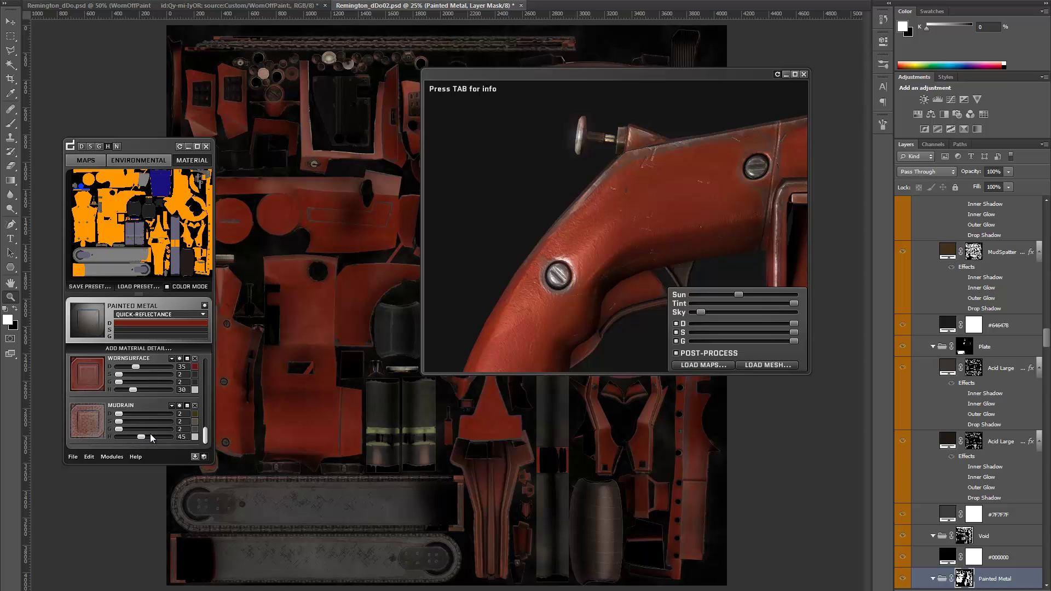
{"action": "left_click_drag", "start_coordinate": [630, 296], "coordinate": [569, 165]}
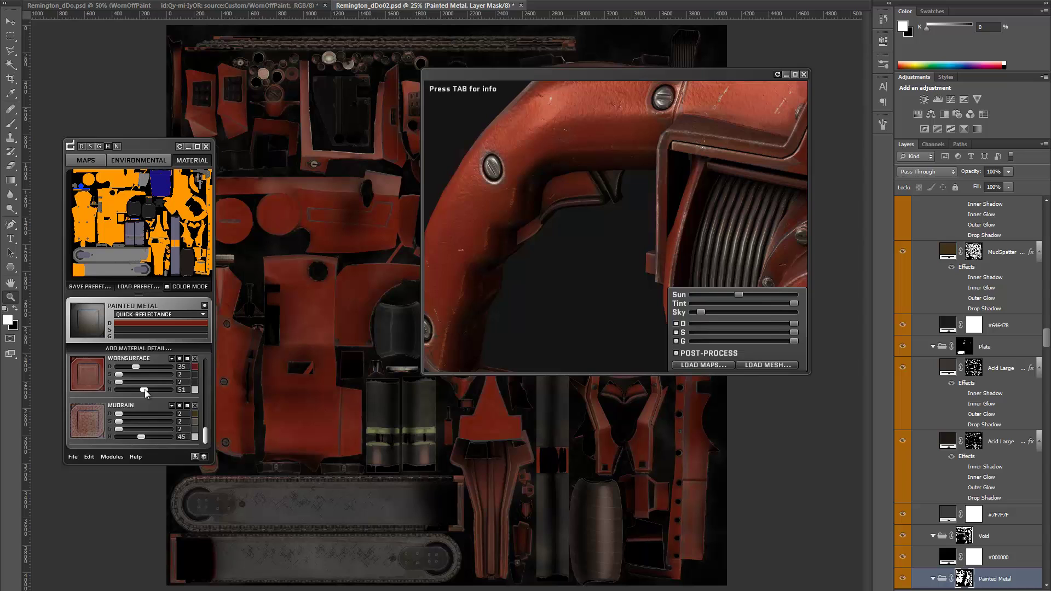
{"action": "left_click_drag", "start_coordinate": [143, 390], "coordinate": [142, 389]}
{"action": "left_click_drag", "start_coordinate": [505, 133], "coordinate": [448, 154]}
{"action": "scroll", "coordinate": [593, 176], "scroll_direction": "up", "scroll_amount": 5}
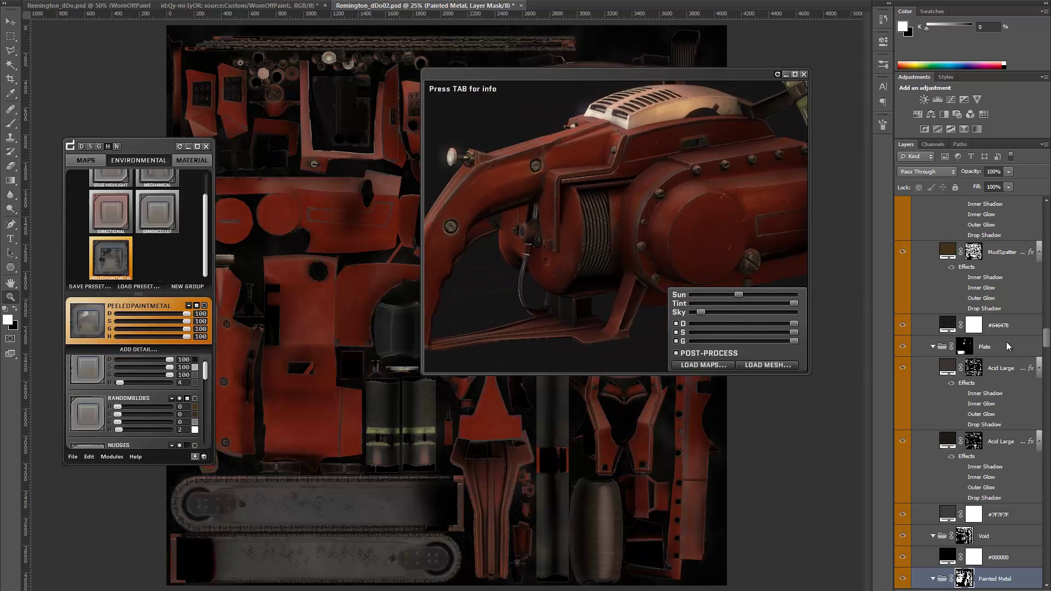
{"action": "left_click_drag", "start_coordinate": [602, 181], "coordinate": [572, 175]}
{"action": "scroll", "coordinate": [616, 178], "scroll_direction": "down", "scroll_amount": 5}
{"action": "scroll", "coordinate": [582, 183], "scroll_direction": "up", "scroll_amount": 5}
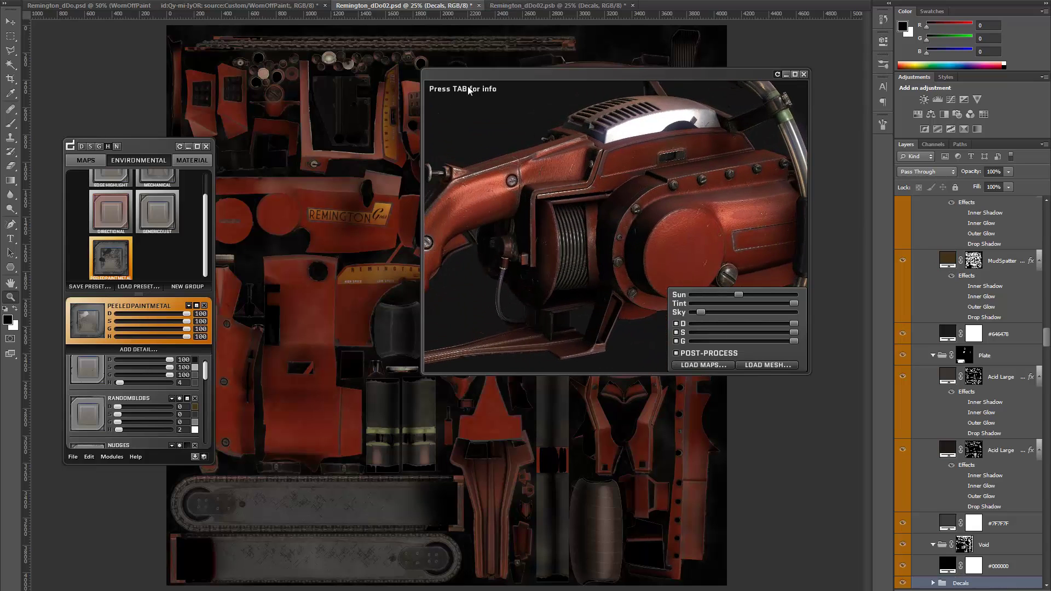
Step: Examine the Remington lettering and the oval Seal of Quality decal on the color map at close zoom
{"action": "left_click_drag", "start_coordinate": [477, 82], "coordinate": [617, 132]}
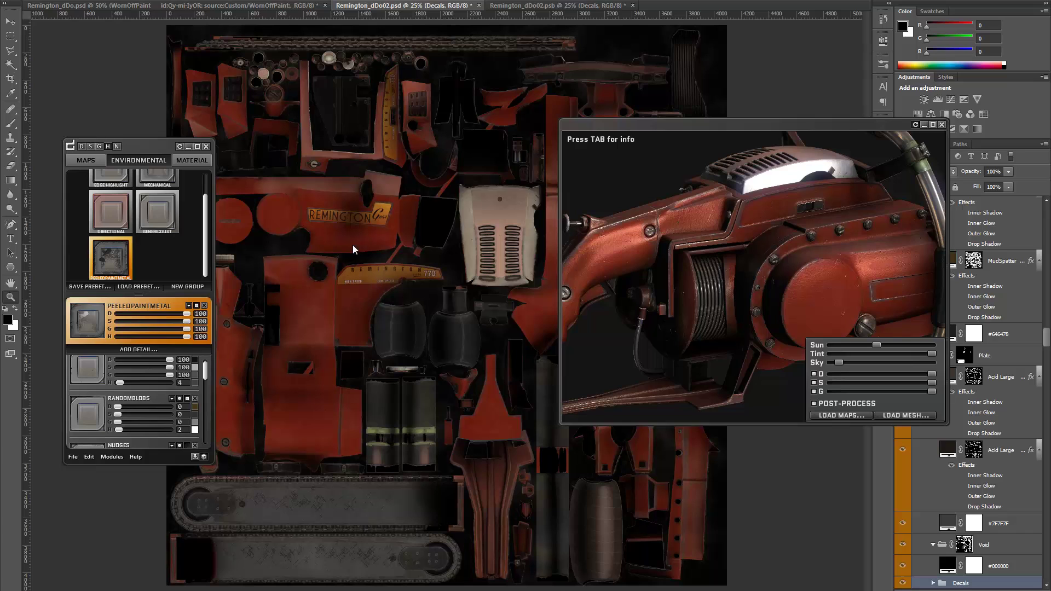
{"action": "left_click", "coordinate": [374, 299]}
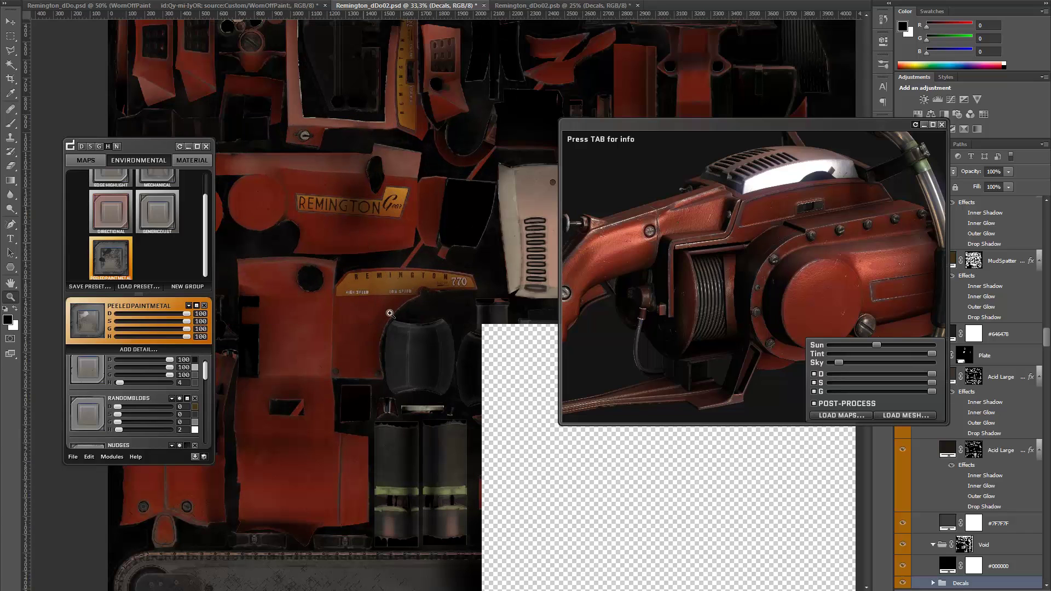
{"action": "left_click", "coordinate": [371, 259]}
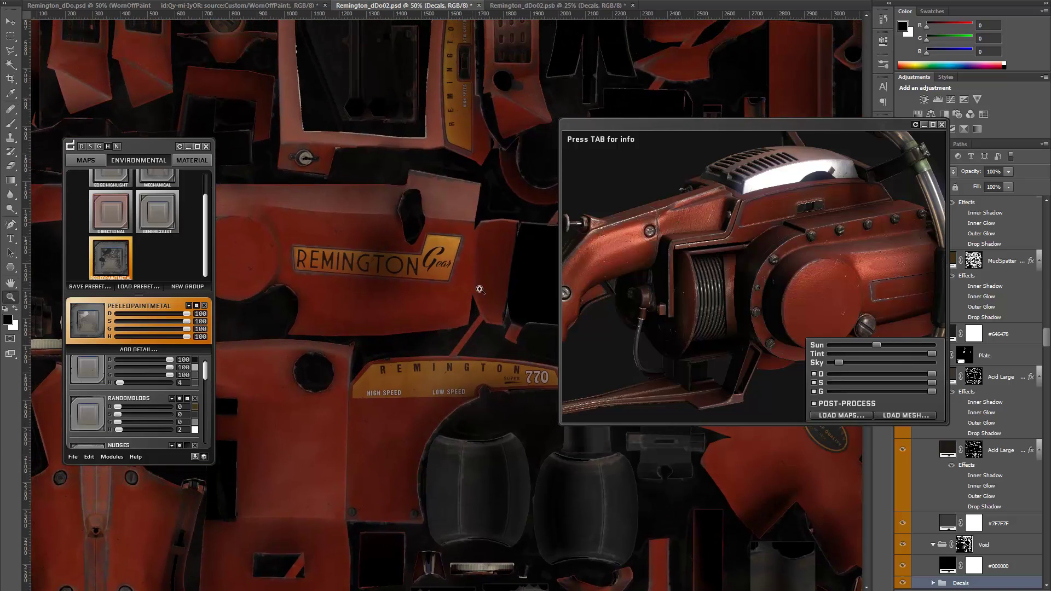
{"action": "left_click_drag", "start_coordinate": [480, 290], "coordinate": [316, 310]}
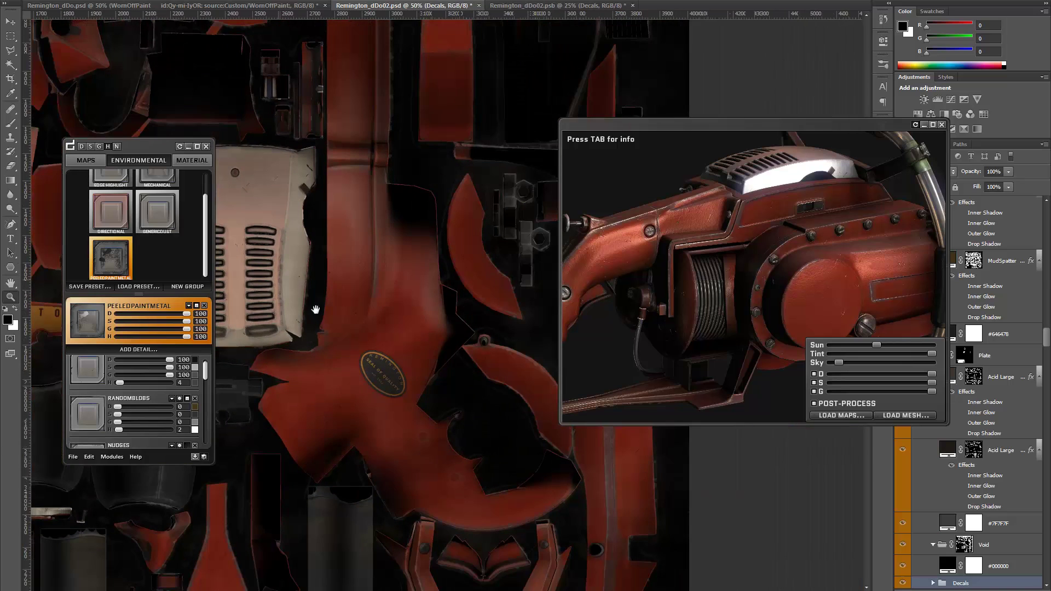
{"action": "left_click_drag", "start_coordinate": [362, 346], "coordinate": [443, 416]}
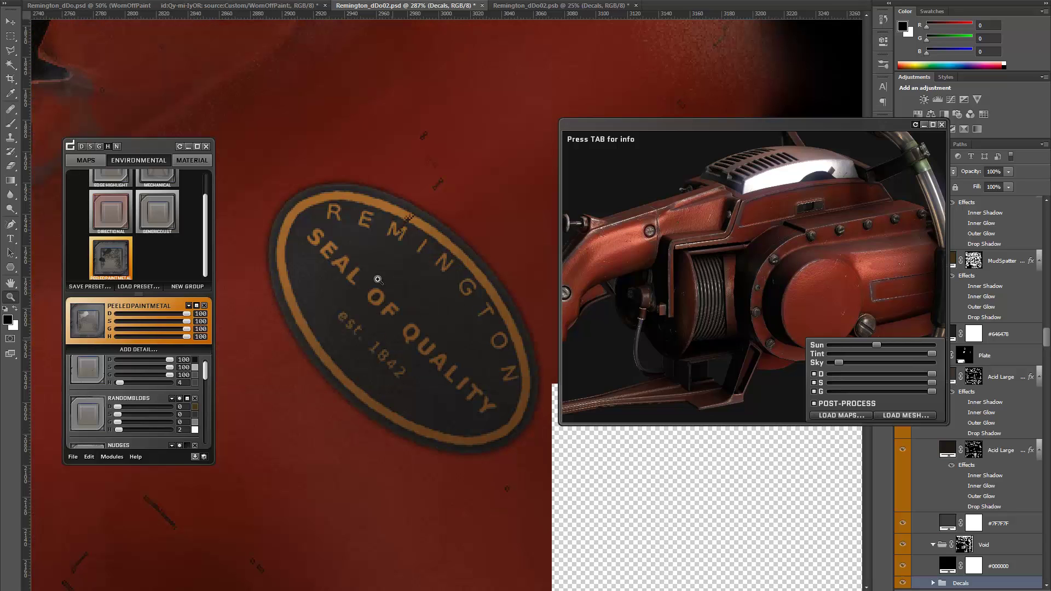
{"action": "left_click", "coordinate": [407, 306], "text": "alt"}
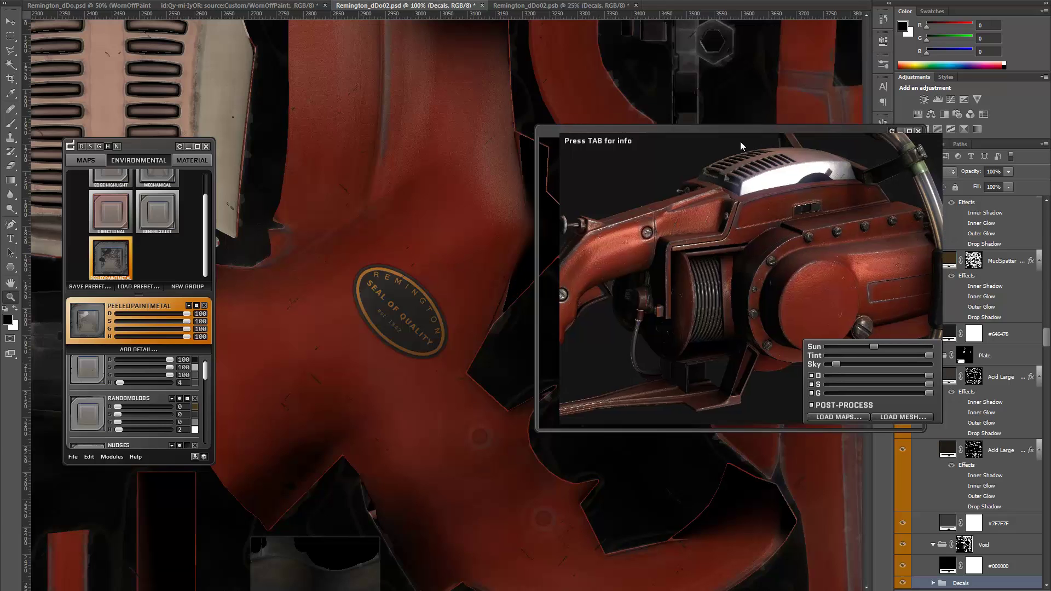
Step: Move the Decals group directly above Diffuse details, below Diffuse Cavity, and check the decals on the chainsaw in 3D
{"action": "left_click_drag", "start_coordinate": [821, 130], "coordinate": [649, 183]}
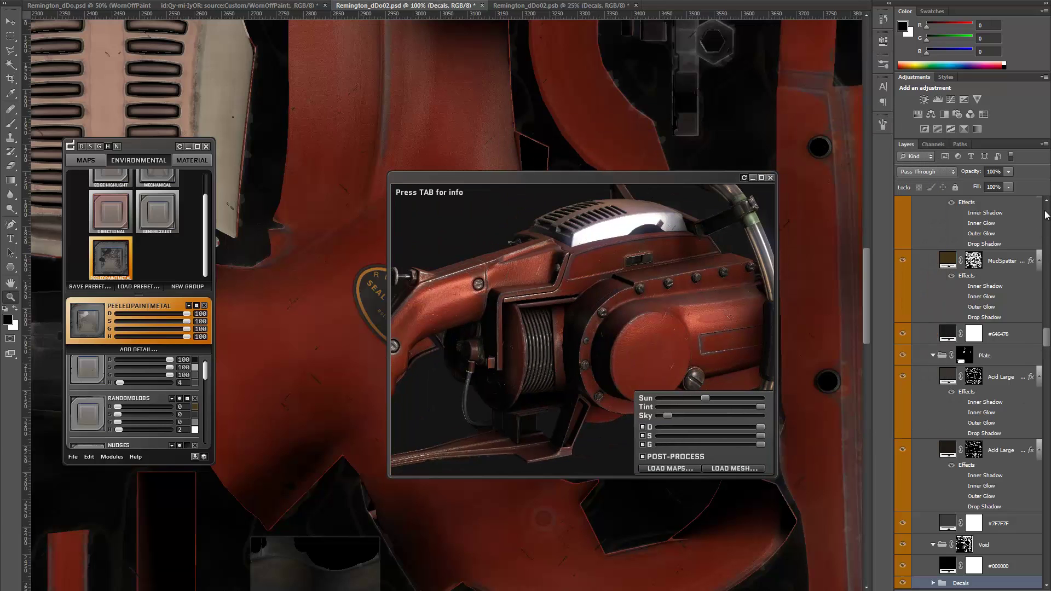
{"action": "mouse_move", "coordinate": [1048, 335]}
{"action": "left_mouse_down"}
{"action": "mouse_move", "coordinate": [1049, 201]}
{"action": "mouse_move", "coordinate": [1044, 359]}
{"action": "left_mouse_up"}
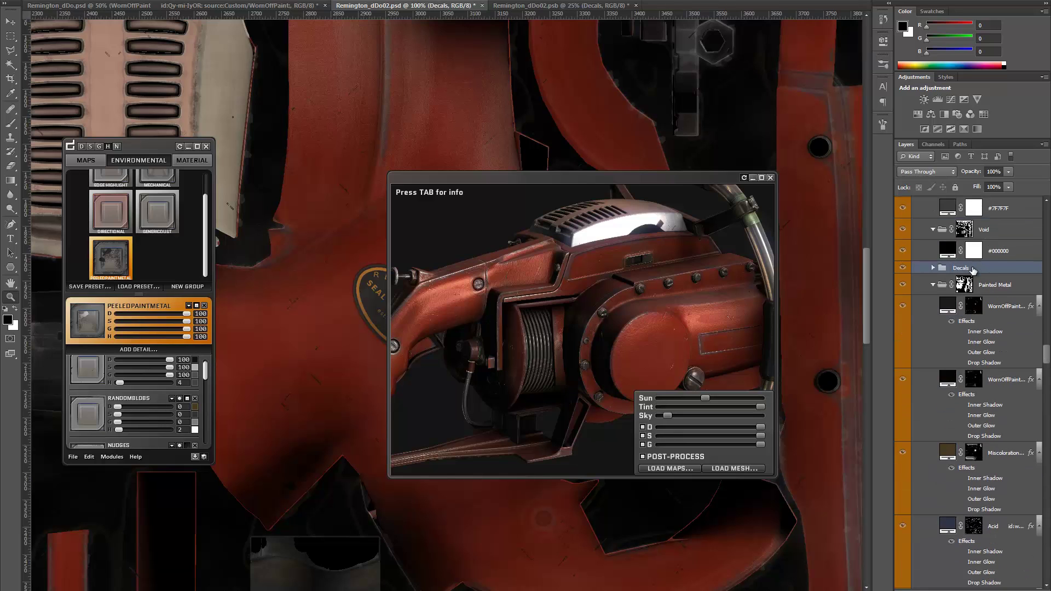
{"action": "left_click_drag", "start_coordinate": [985, 268], "coordinate": [986, 241]}
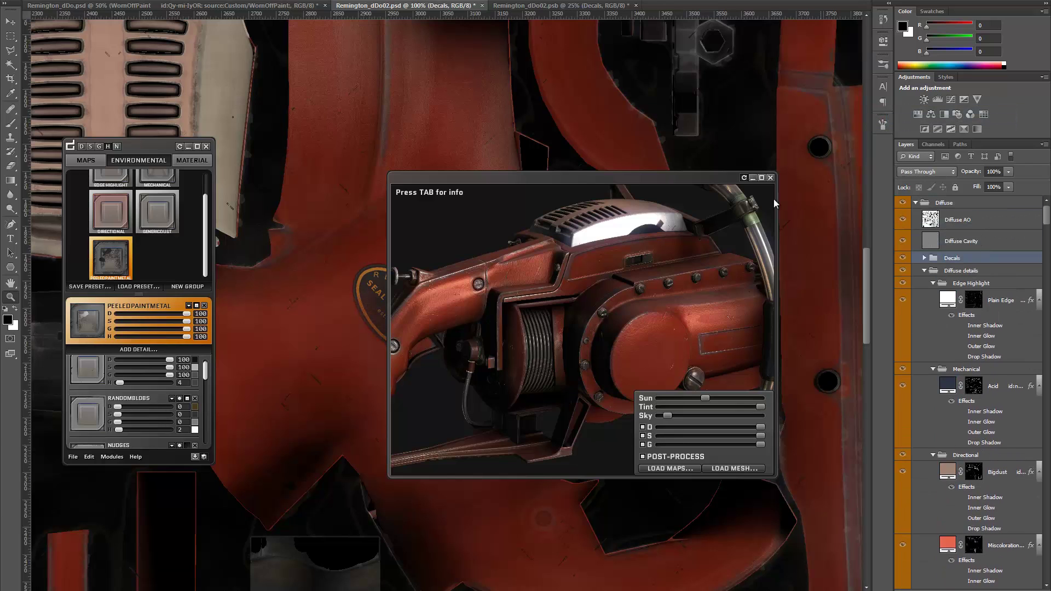
{"action": "left_click_drag", "start_coordinate": [523, 176], "coordinate": [578, 189]}
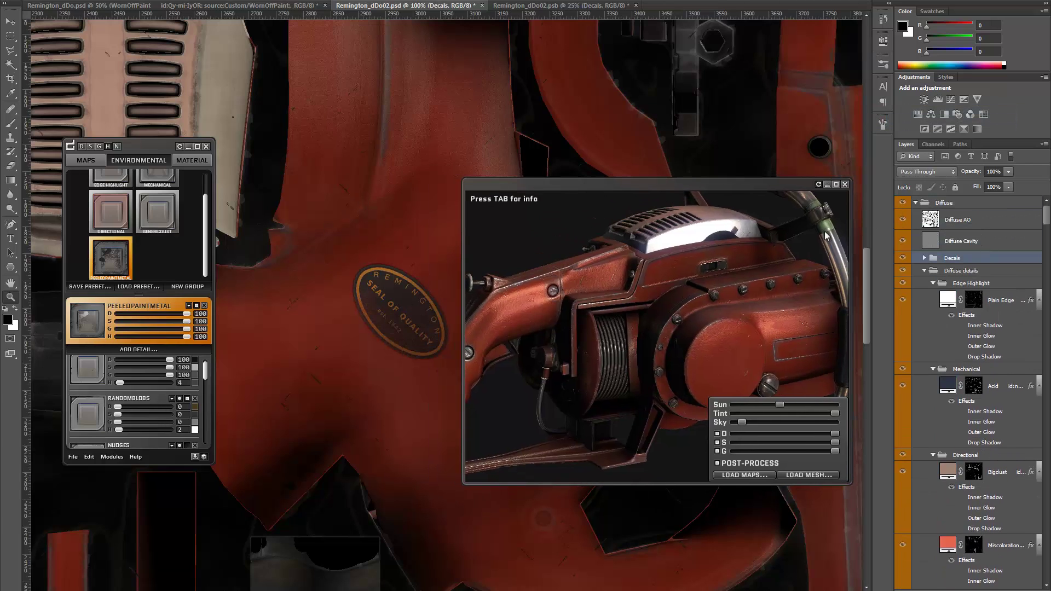
{"action": "left_click_drag", "start_coordinate": [707, 266], "coordinate": [633, 325]}
{"action": "scroll", "coordinate": [635, 307], "scroll_direction": "up", "scroll_amount": 5}
{"action": "scroll", "coordinate": [610, 311], "scroll_direction": "up", "scroll_amount": 5}
{"action": "scroll", "coordinate": [630, 311], "scroll_direction": "down", "scroll_amount": 4}
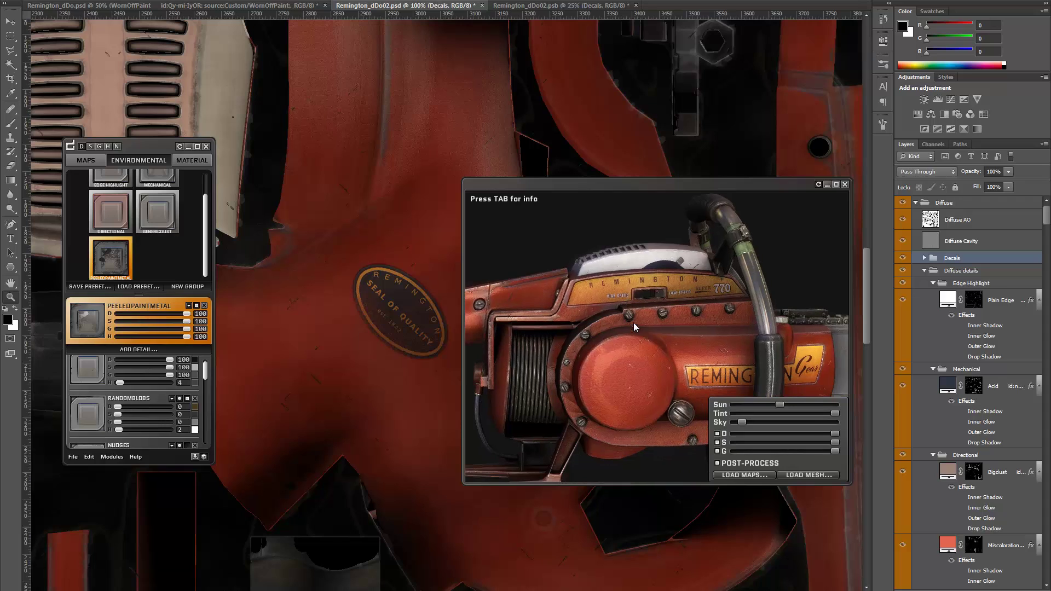
Step: Move the four decal layers, from est. 1842 to DECAL copy 2, out of the Decals group and delete the emptied group
{"action": "left_click", "coordinate": [88, 458]}
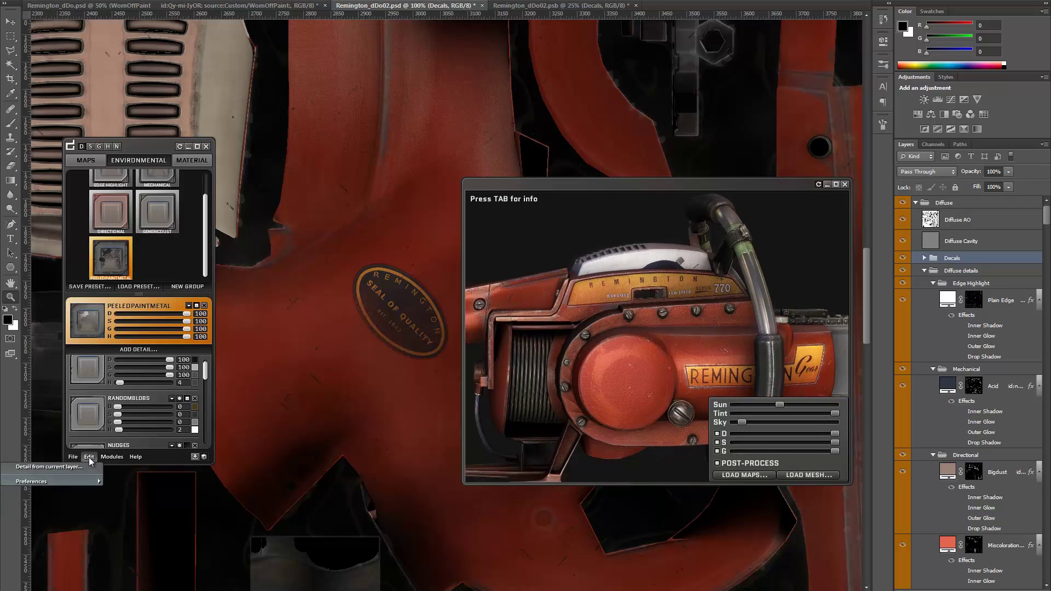
{"action": "left_click", "coordinate": [924, 258]}
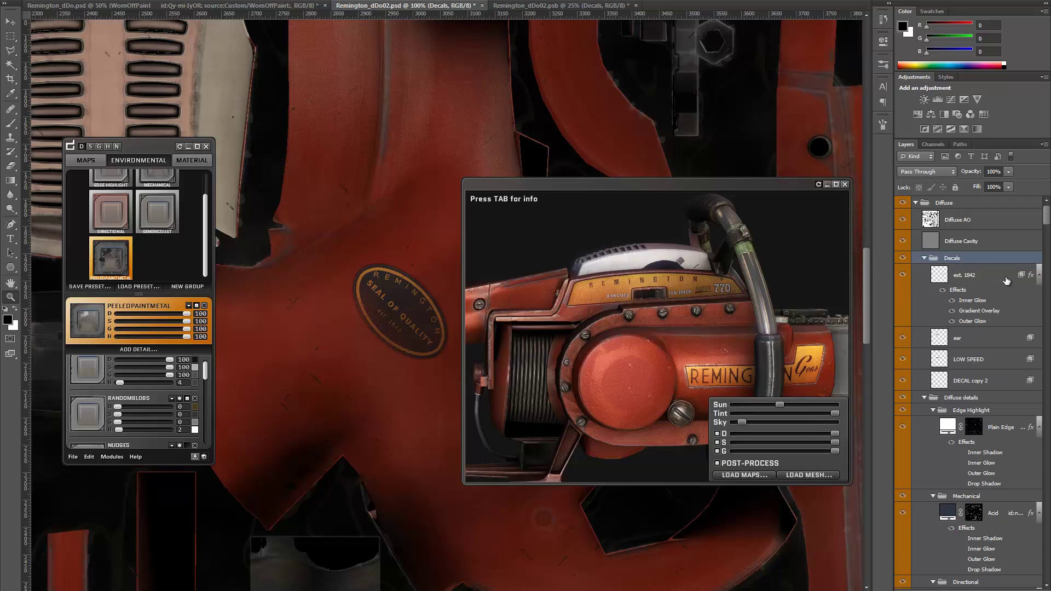
{"action": "left_click", "coordinate": [965, 276]}
{"action": "left_click", "coordinate": [969, 380], "text": "shift"}
{"action": "left_click_drag", "start_coordinate": [970, 280], "coordinate": [980, 256]}
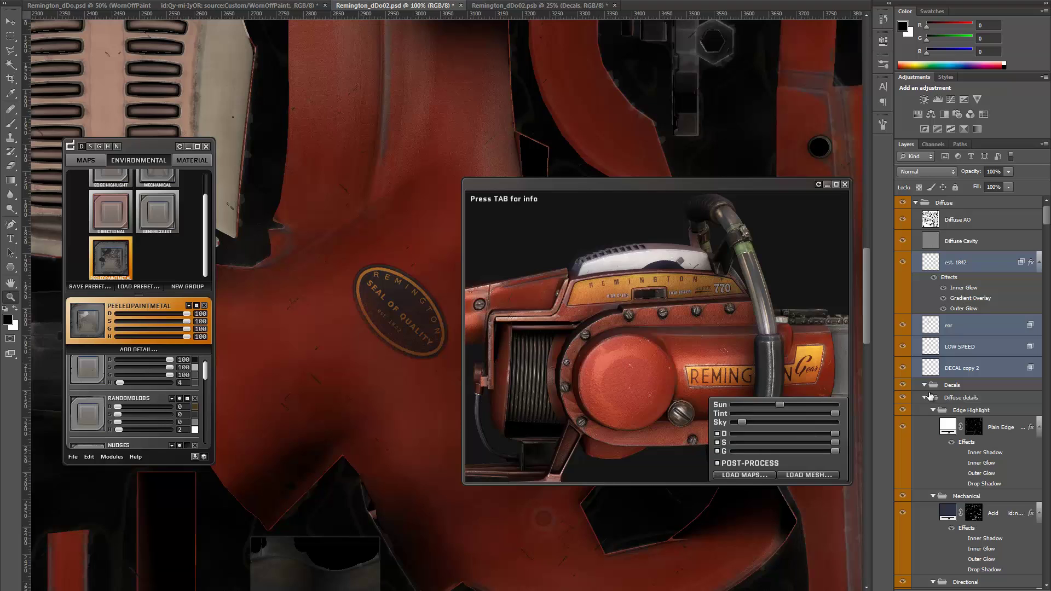
{"action": "left_click_drag", "start_coordinate": [999, 405], "coordinate": [1032, 588]}
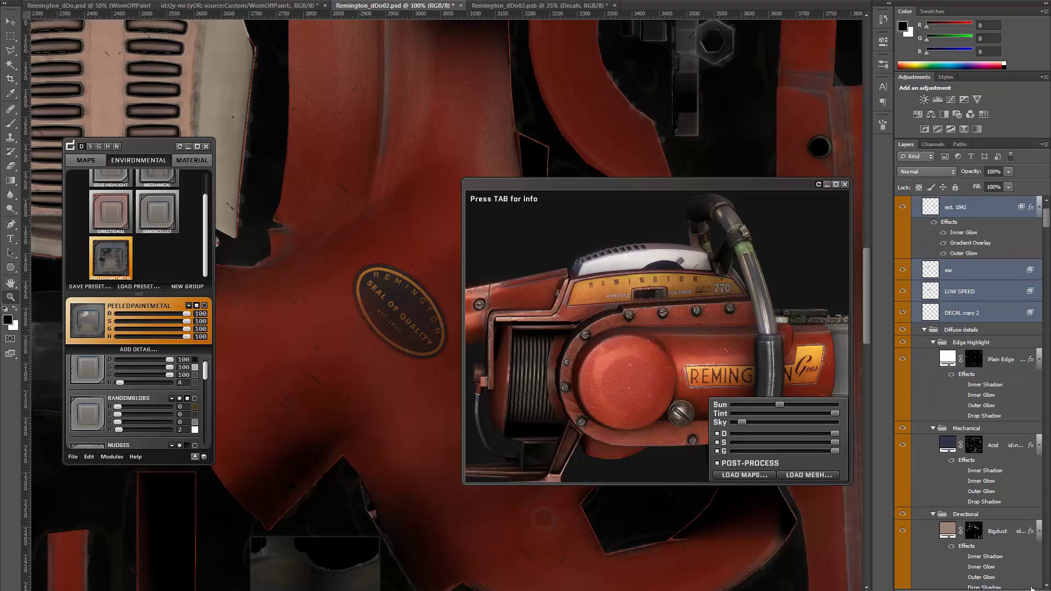
{"action": "scroll", "coordinate": [1034, 343], "scroll_direction": "up", "scroll_amount": 2}
Step: Go through the decal layers down to DECAL copy 2 and examine the yellow Remington decals on the color map up close
{"action": "left_click", "coordinate": [965, 262]}
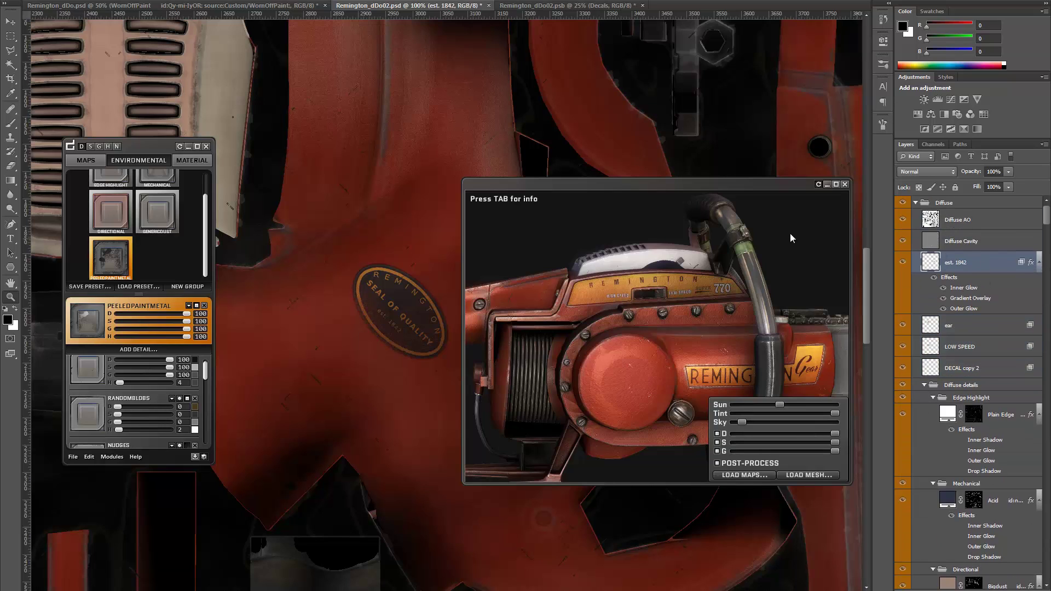
{"action": "left_click", "coordinate": [986, 329]}
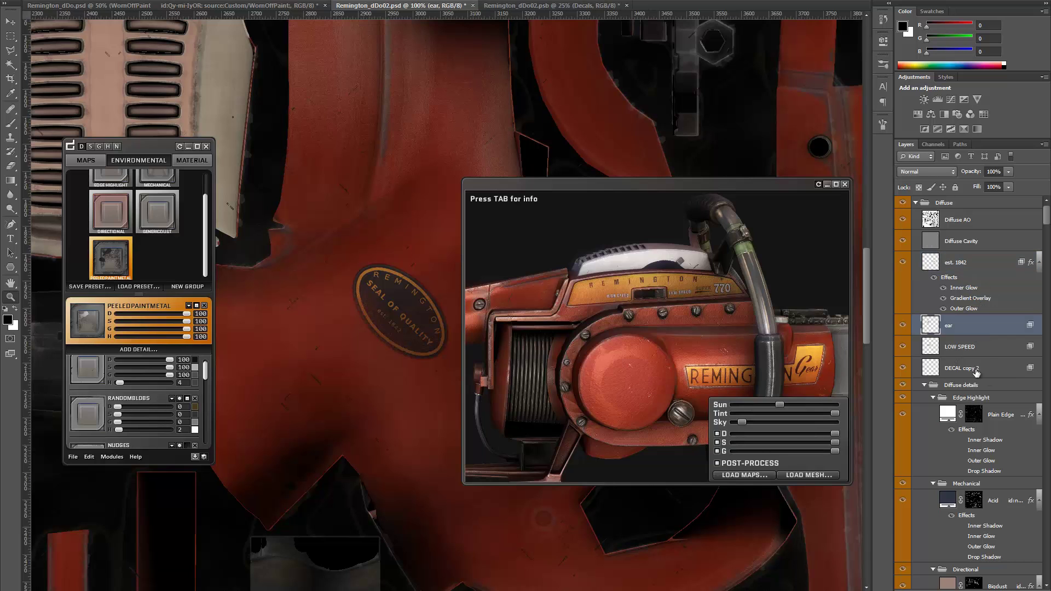
{"action": "left_click", "coordinate": [921, 370]}
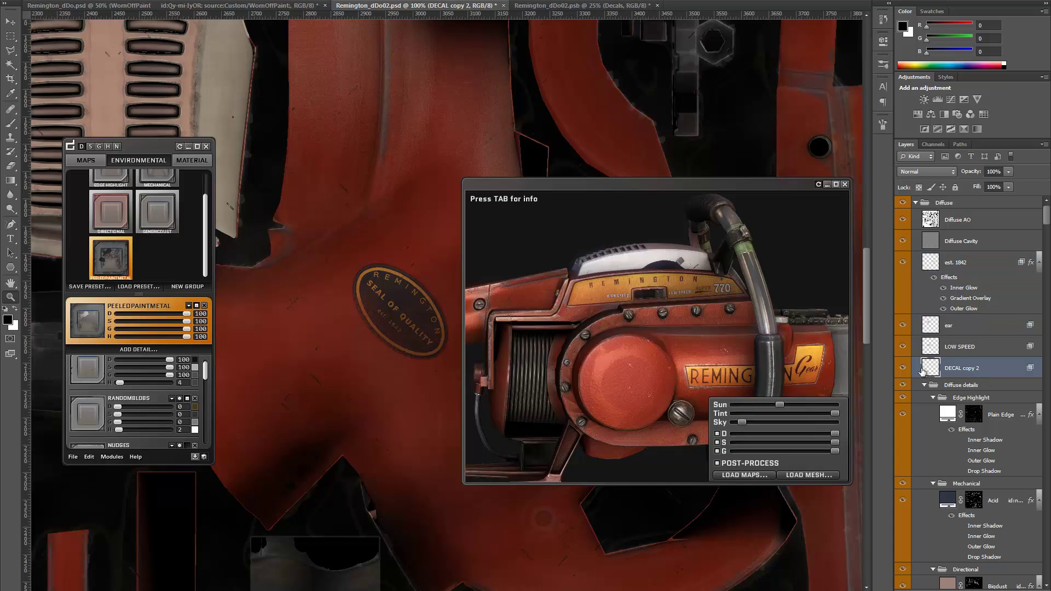
{"action": "left_click", "coordinate": [331, 228], "text": "alt"}
{"action": "left_click", "coordinate": [330, 227], "text": "alt"}
{"action": "left_click", "coordinate": [330, 227], "text": "alt"}
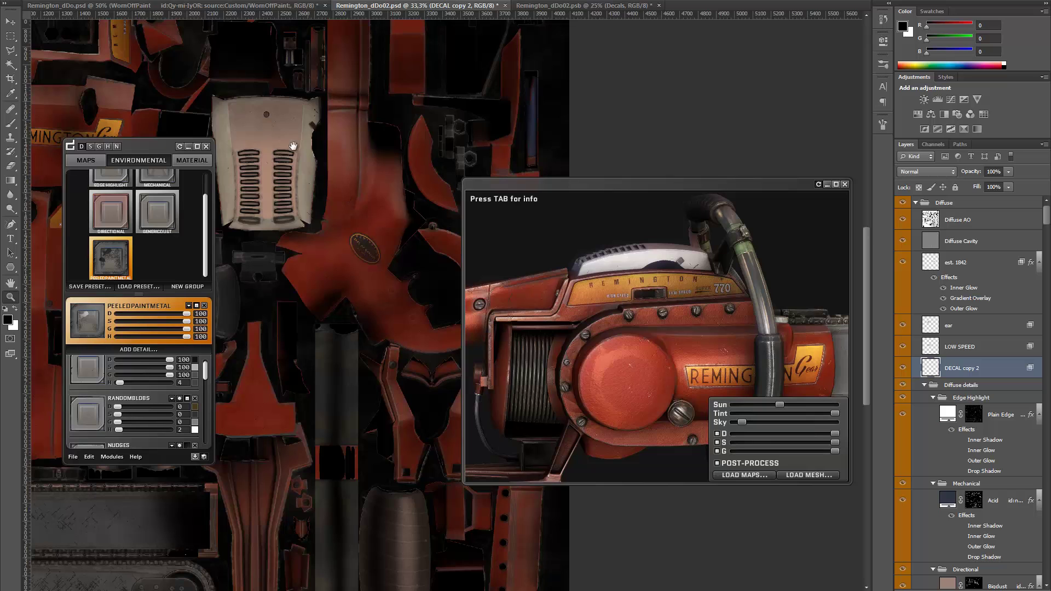
{"action": "left_click_drag", "start_coordinate": [294, 147], "coordinate": [545, 168]}
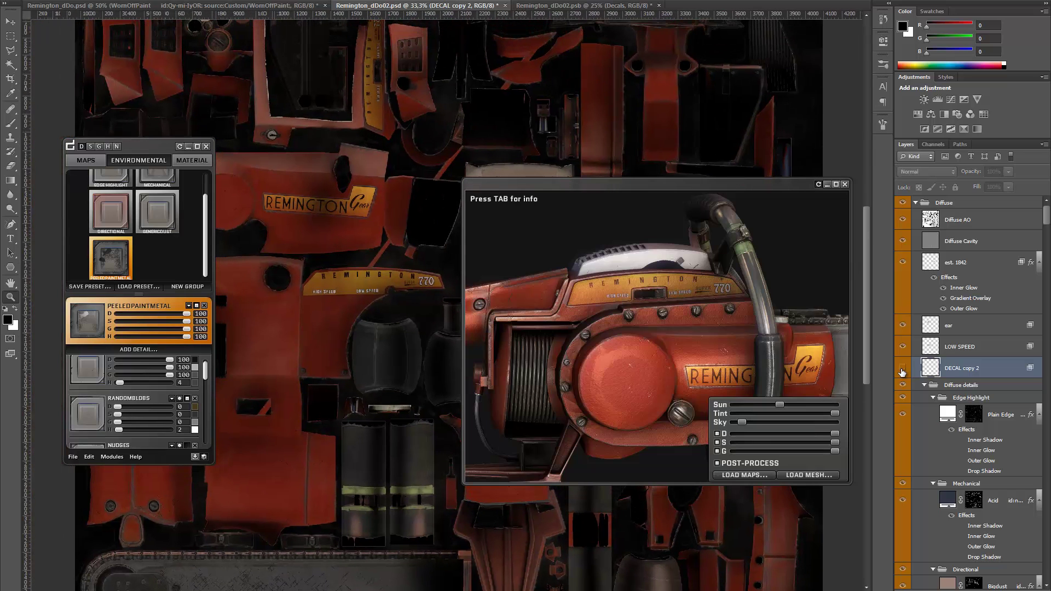
{"action": "left_click_drag", "start_coordinate": [349, 148], "coordinate": [345, 308]}
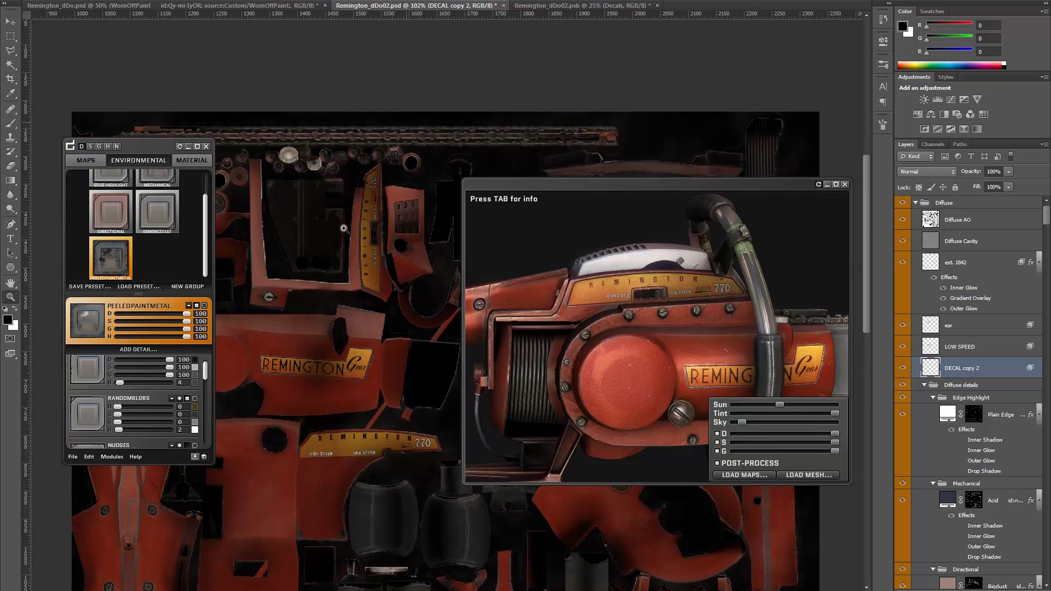
{"action": "left_click_drag", "start_coordinate": [339, 159], "coordinate": [604, 273]}
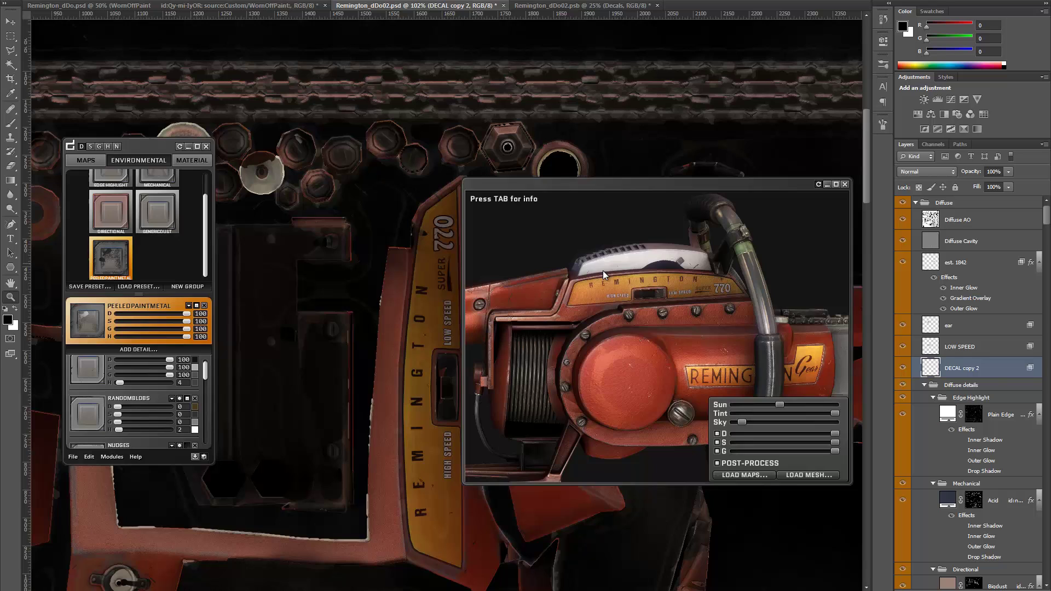
Step: Convert the DECAL copy 2, LOW SPEED, ear and est. 1842 layers into dDo details in the PeeledPaintMetal group
{"action": "left_click", "coordinate": [93, 455]}
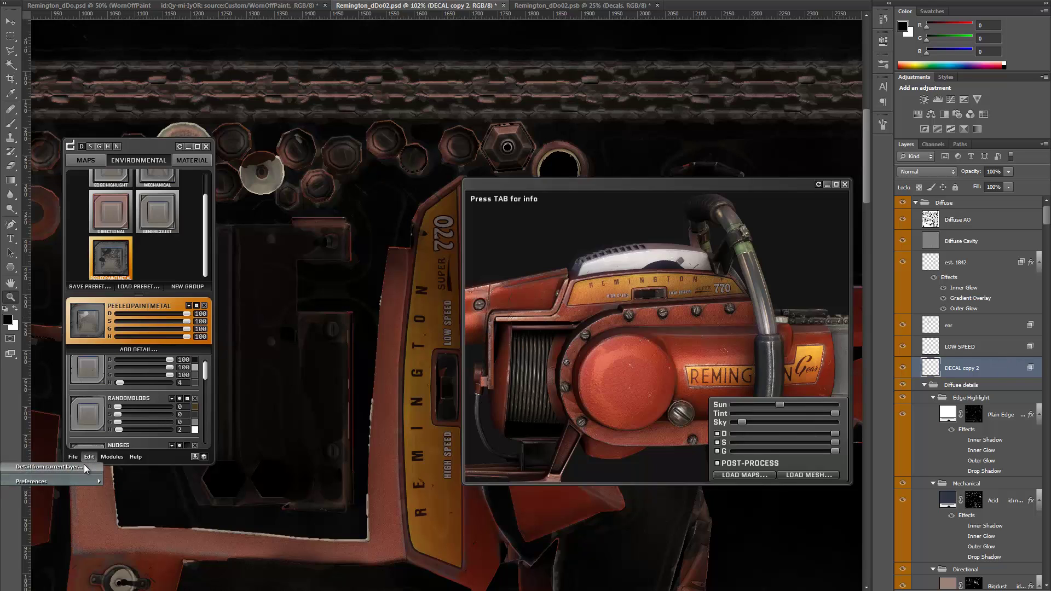
{"action": "left_click", "coordinate": [82, 466]}
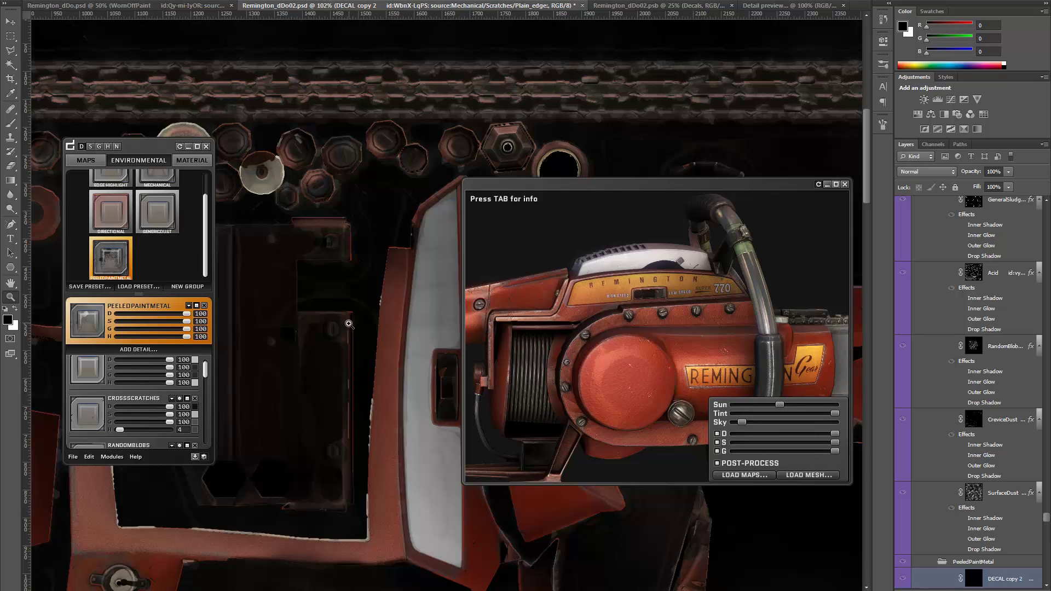
{"action": "left_click_drag", "start_coordinate": [388, 333], "coordinate": [302, 253]}
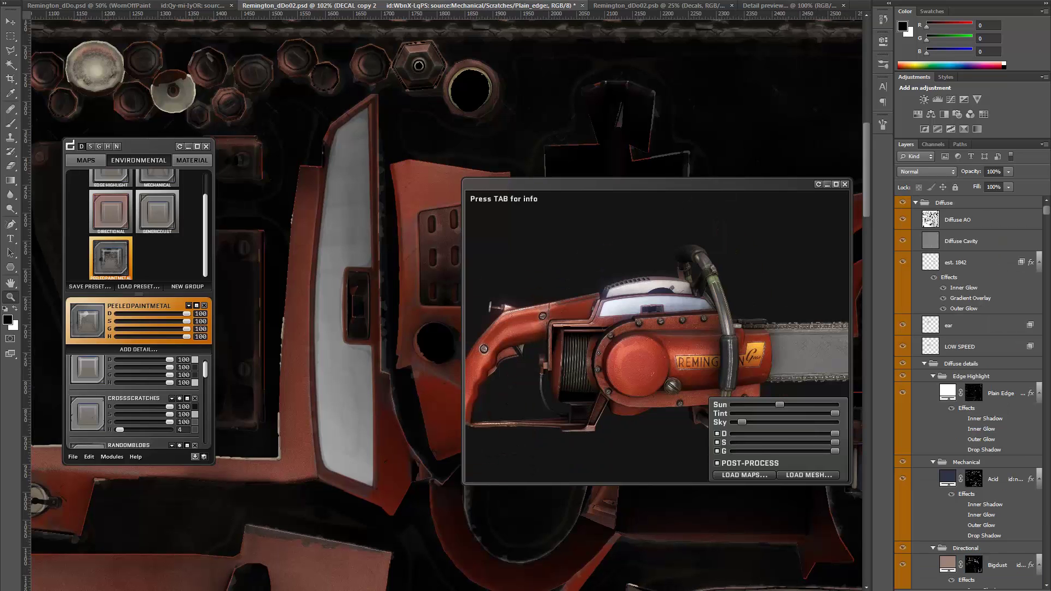
{"action": "left_click", "coordinate": [341, 313], "text": "alt"}
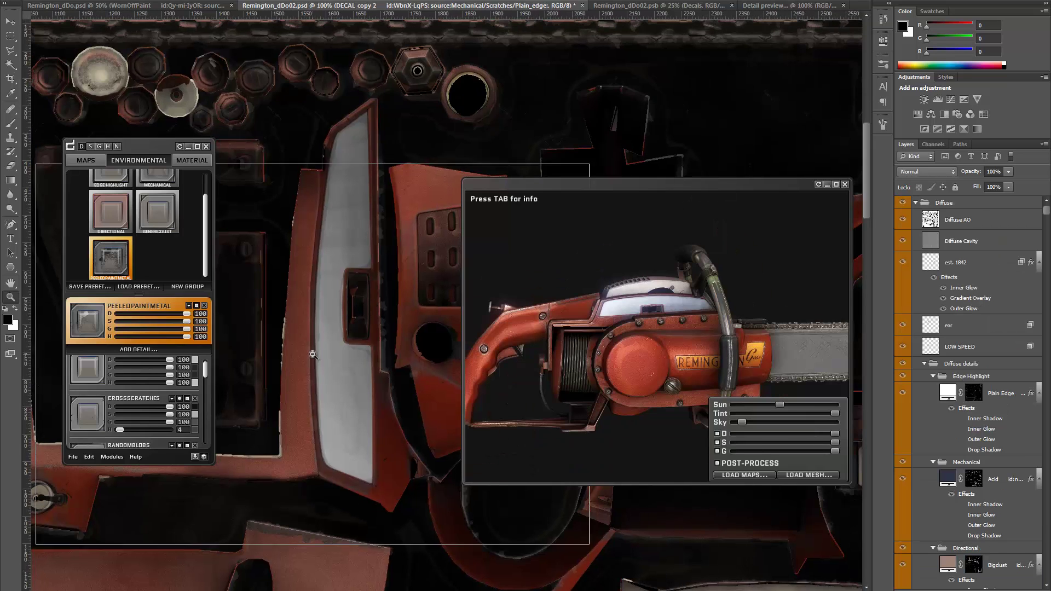
{"action": "left_click", "coordinate": [361, 332], "text": "alt"}
{"action": "left_click_drag", "start_coordinate": [299, 470], "coordinate": [392, 317]}
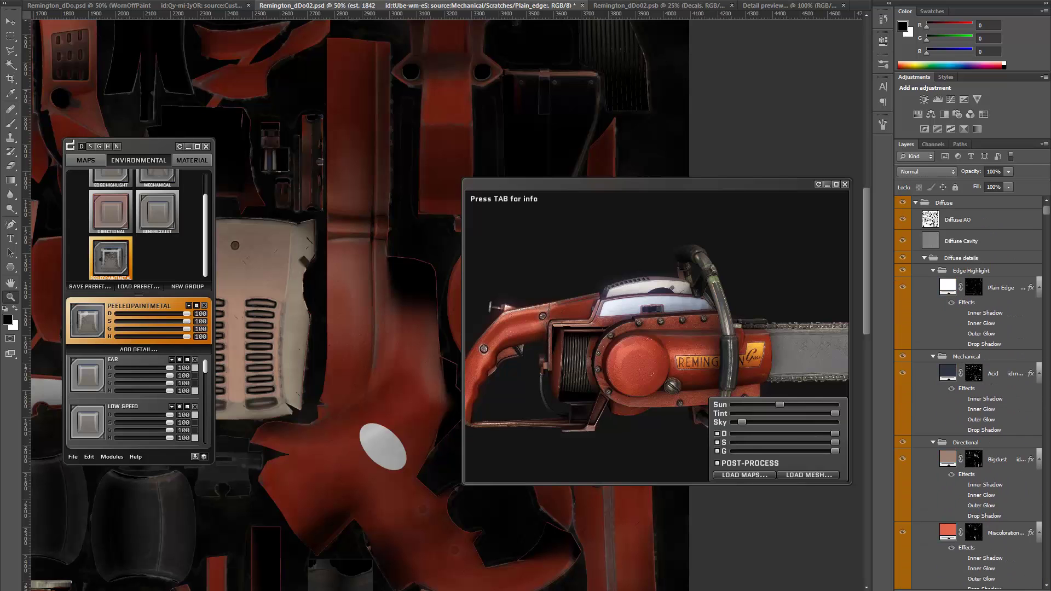
{"action": "left_click_drag", "start_coordinate": [276, 165], "coordinate": [395, 225]}
{"action": "left_click", "coordinate": [297, 239], "text": "alt"}
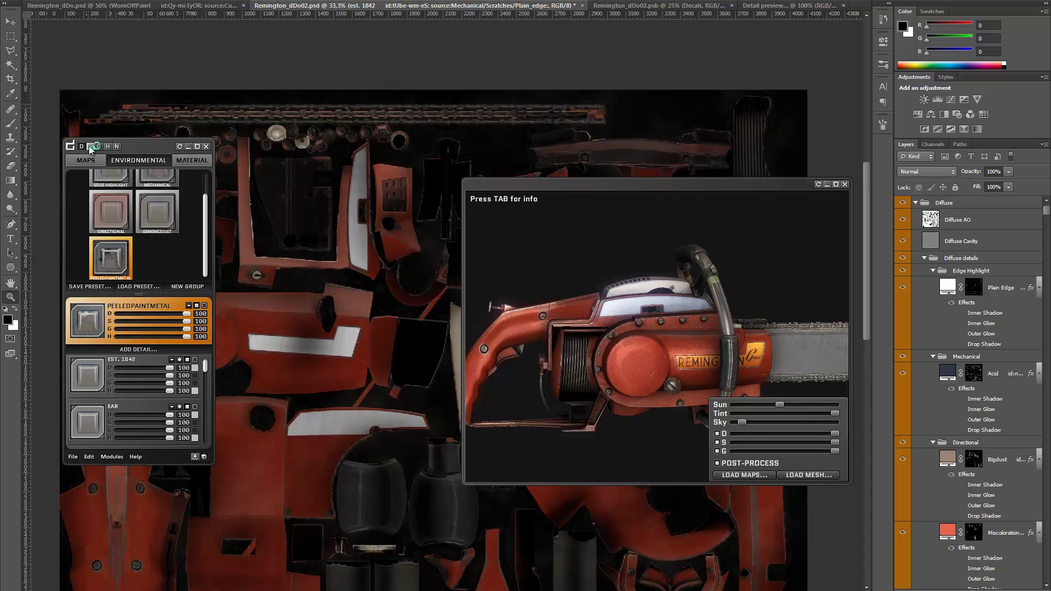
Step: Examine the converted decal shapes on the gloss and height maps, ending on the diffuse map
{"action": "left_click", "coordinate": [98, 147]}
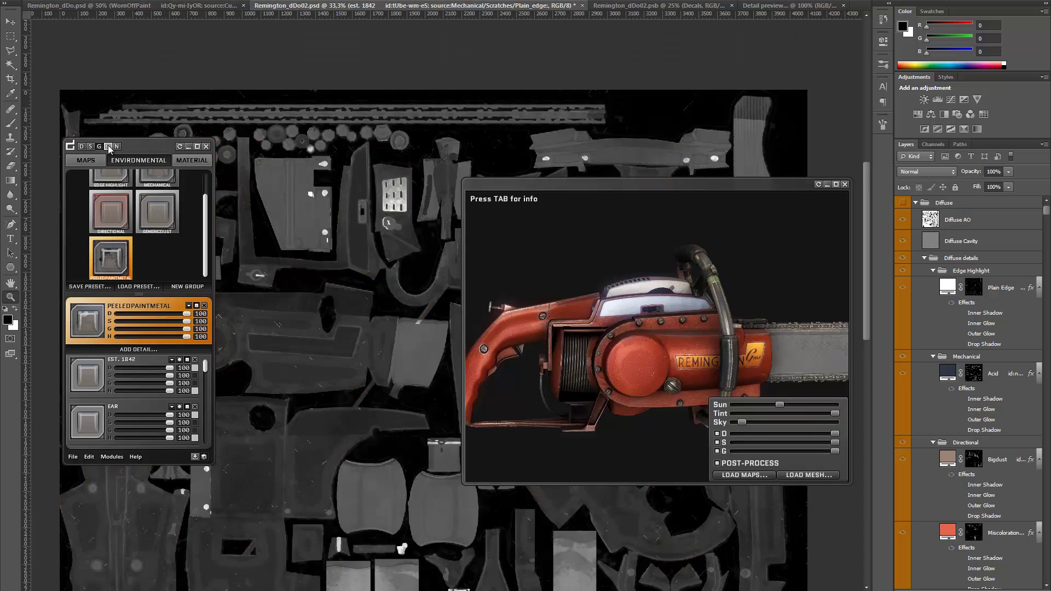
{"action": "left_click", "coordinate": [108, 146]}
{"action": "left_click", "coordinate": [82, 147]}
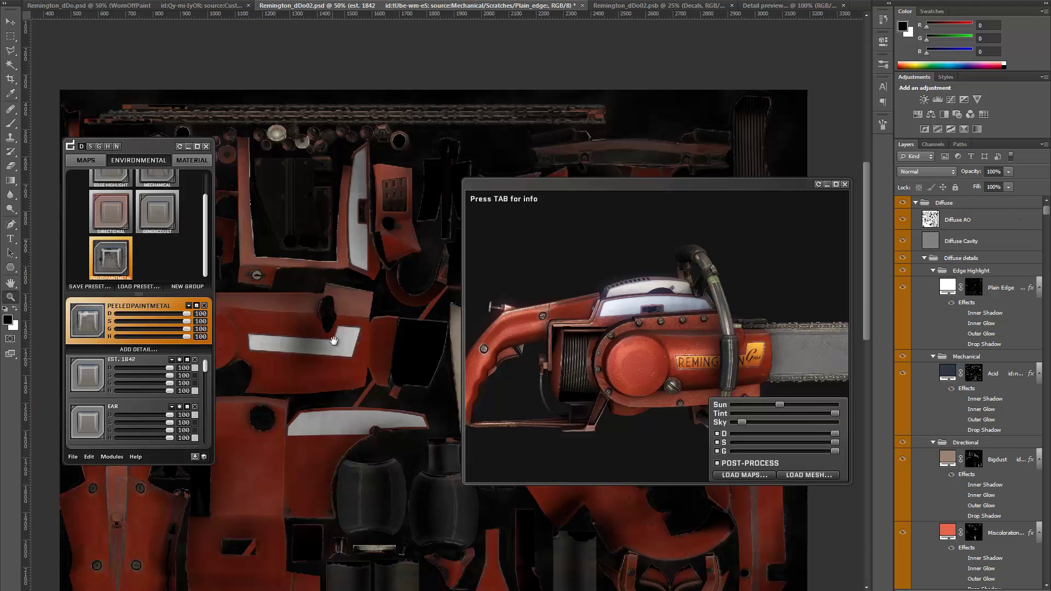
{"action": "left_click", "coordinate": [313, 286]}
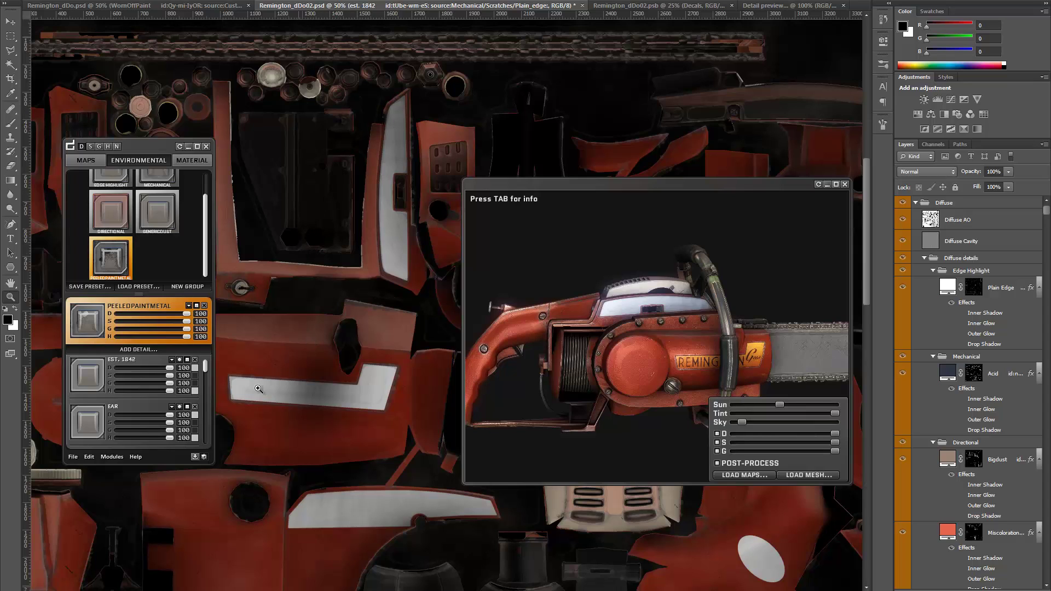
{"action": "mouse_move", "coordinate": [327, 347]}
{"action": "left_mouse_down"}
{"action": "mouse_move", "coordinate": [310, 325]}
{"action": "mouse_move", "coordinate": [320, 336]}
{"action": "left_mouse_up"}
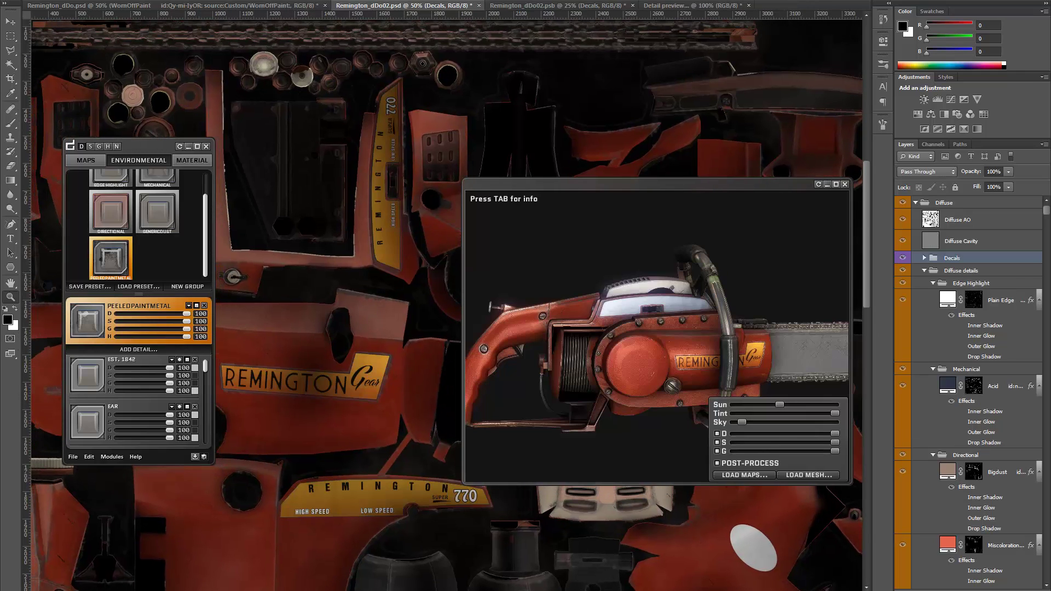
Step: Toggle the Decals group's visibility off and on and examine the Remington Gear and 770 decals up close on the diffuse map
{"action": "left_click", "coordinate": [352, 408]}
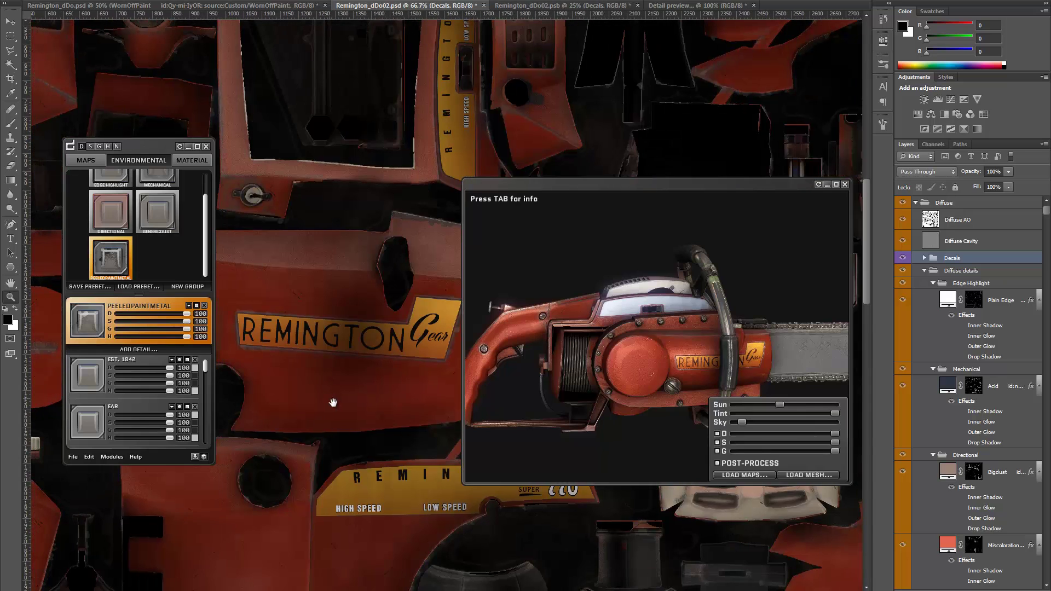
{"action": "key", "text": "ctrl+minus"}
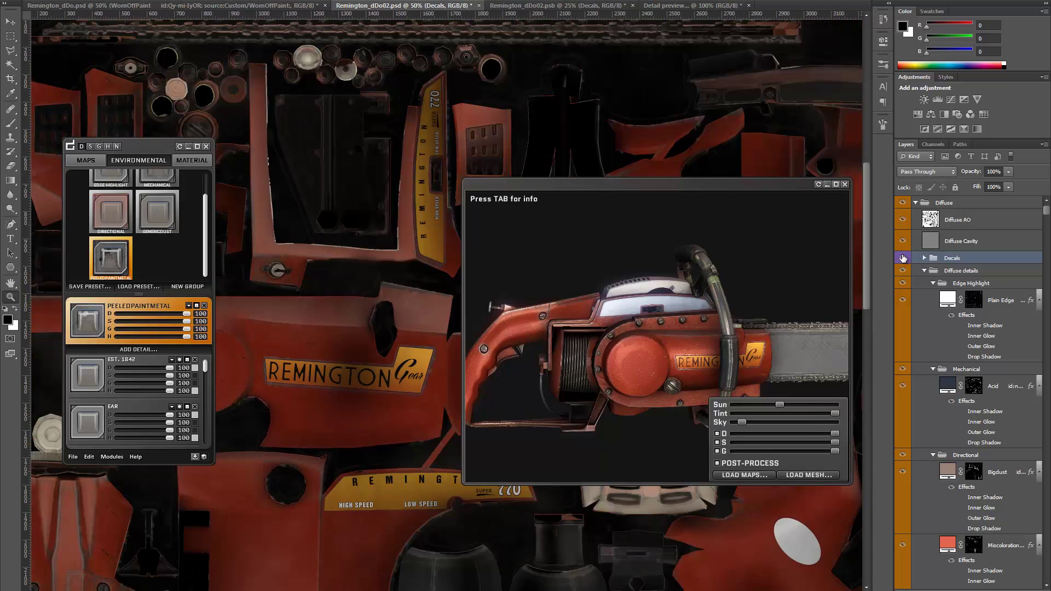
{"action": "left_click", "coordinate": [902, 258]}
{"action": "left_click", "coordinate": [903, 258]}
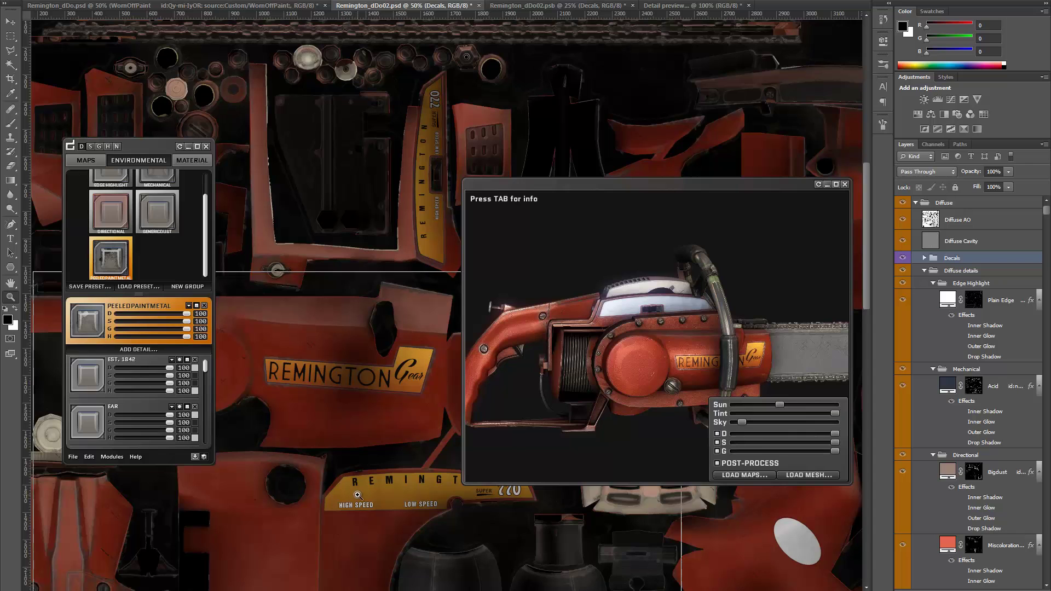
{"action": "left_click", "coordinate": [343, 417]}
{"action": "left_click", "coordinate": [336, 510]}
{"action": "left_click_drag", "start_coordinate": [336, 511], "coordinate": [367, 446]}
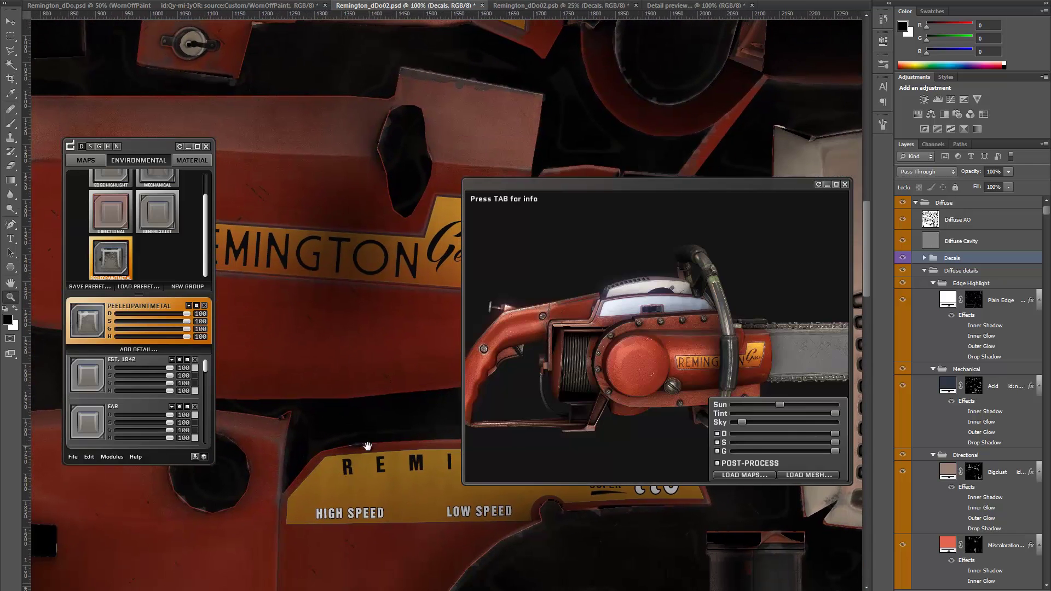
{"action": "left_click", "coordinate": [370, 389], "text": "alt"}
{"action": "left_click", "coordinate": [353, 314]}
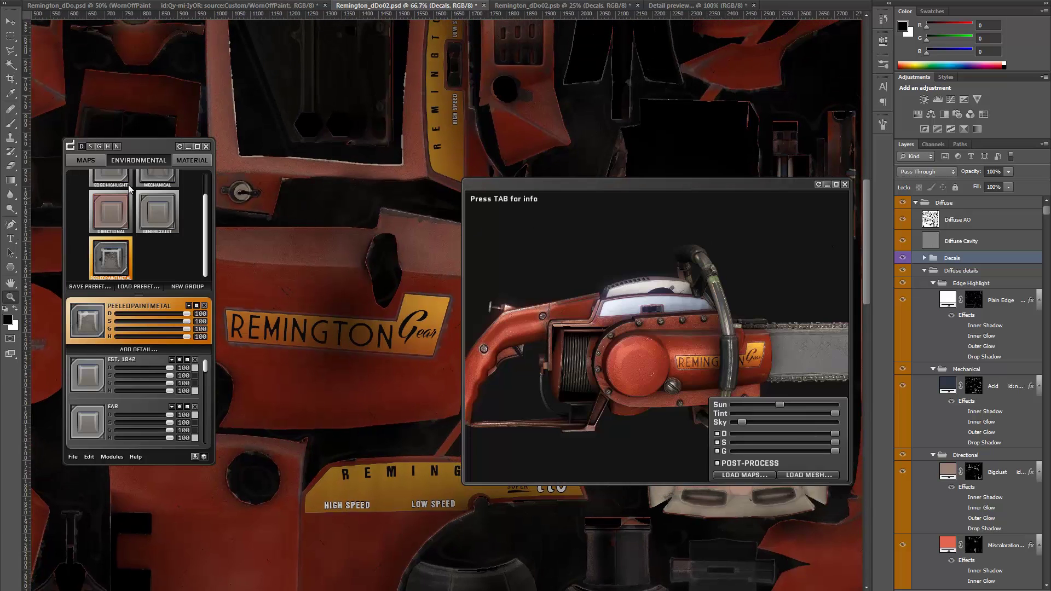
Step: Examine the decal areas on the specular and height maps, and compare them with the diffuse map
{"action": "left_click", "coordinate": [98, 146]}
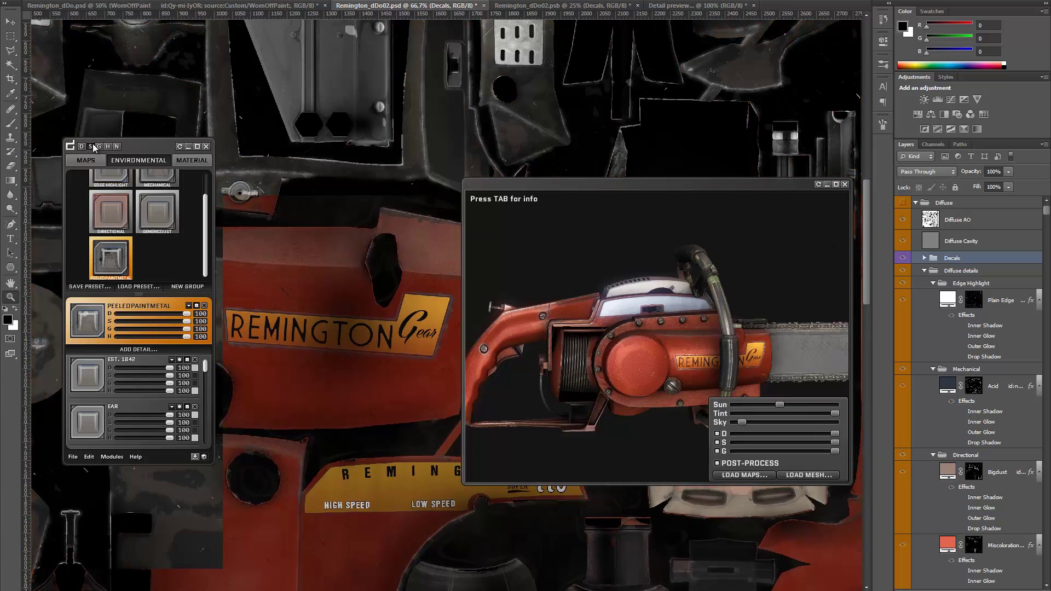
{"action": "left_click_drag", "start_coordinate": [371, 145], "coordinate": [305, 235]}
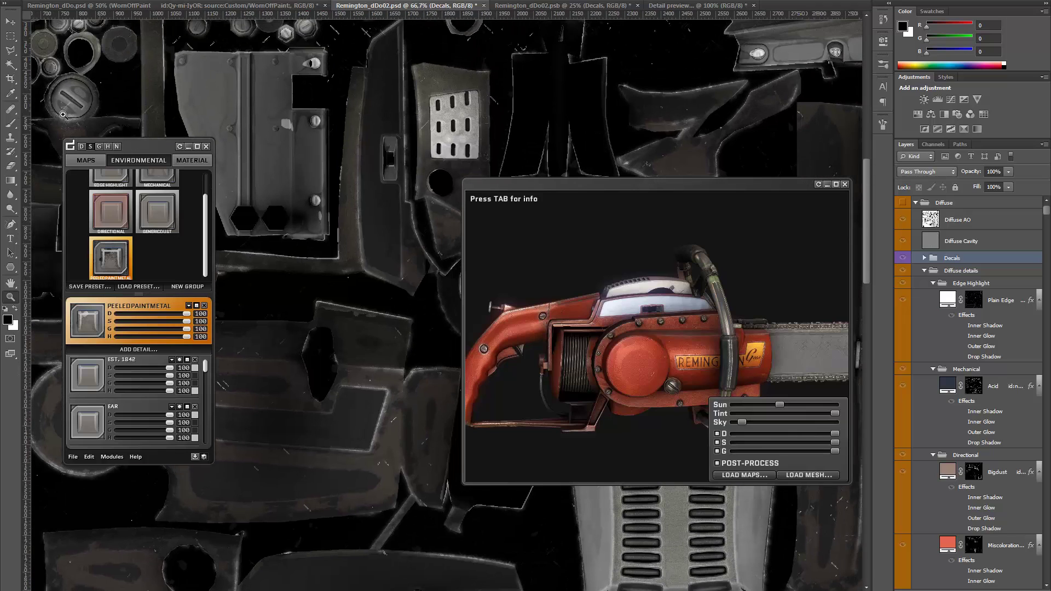
{"action": "left_click", "coordinate": [108, 146]}
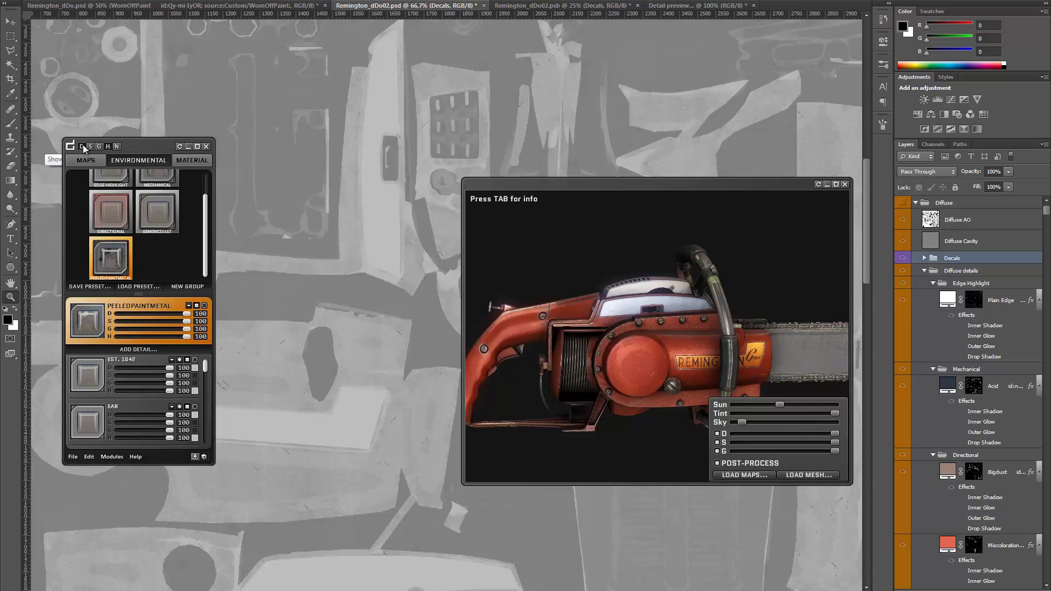
{"action": "left_click", "coordinate": [83, 147]}
{"action": "left_click", "coordinate": [312, 452]}
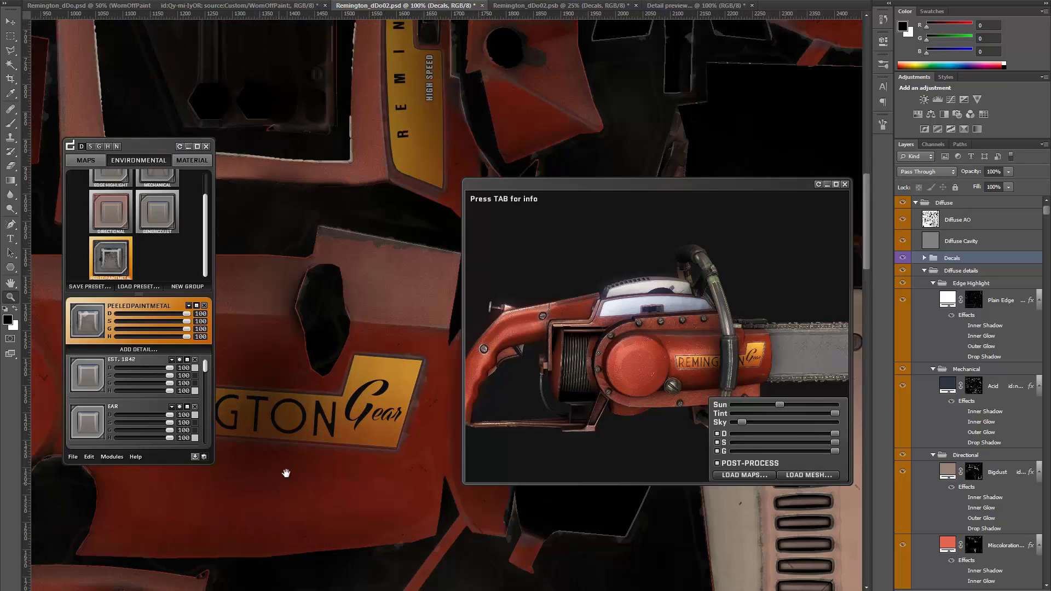
{"action": "left_click_drag", "start_coordinate": [285, 473], "coordinate": [312, 391]}
{"action": "left_click", "coordinate": [317, 373], "text": "alt"}
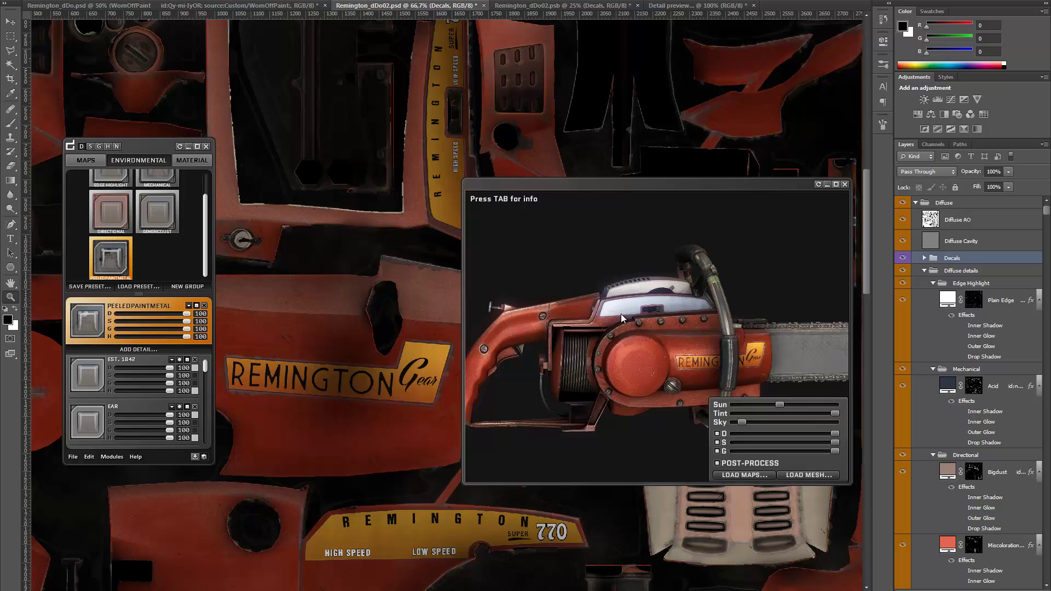
Step: Refresh the chainsaw's 3D preview and examine the Remington decals up close on both sides of the model
{"action": "left_click_drag", "start_coordinate": [621, 314], "coordinate": [828, 195]}
{"action": "left_click", "coordinate": [818, 185]}
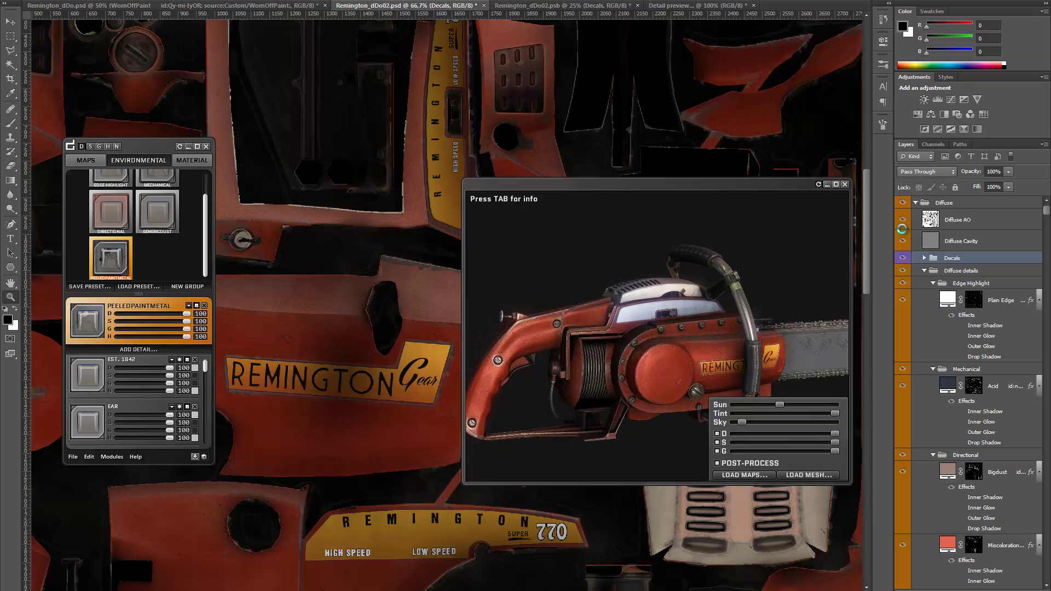
{"action": "left_click_drag", "start_coordinate": [684, 307], "coordinate": [655, 301]}
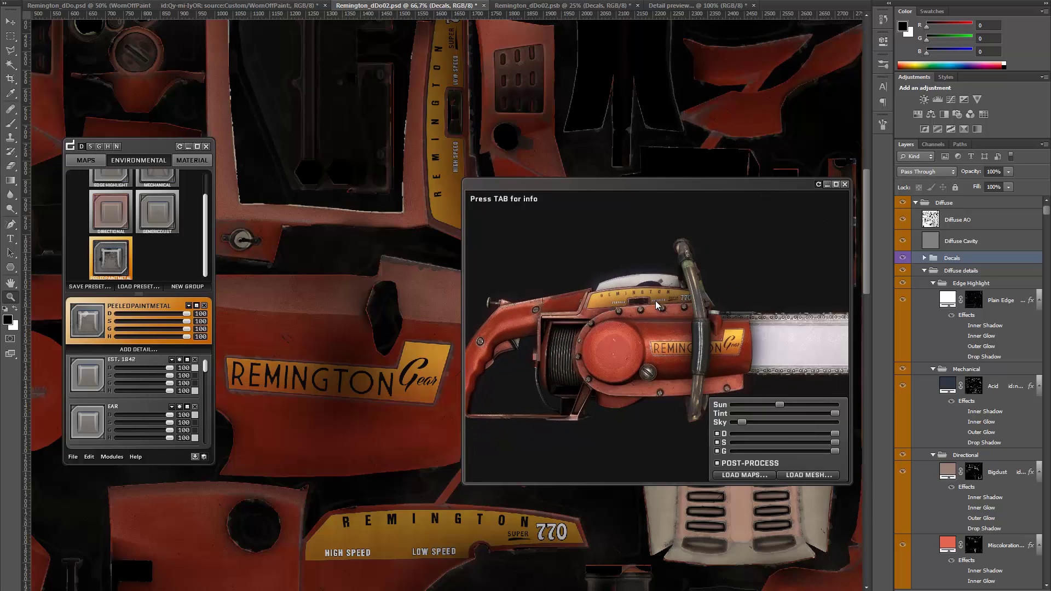
{"action": "scroll", "coordinate": [603, 304], "scroll_direction": "up", "scroll_amount": 6}
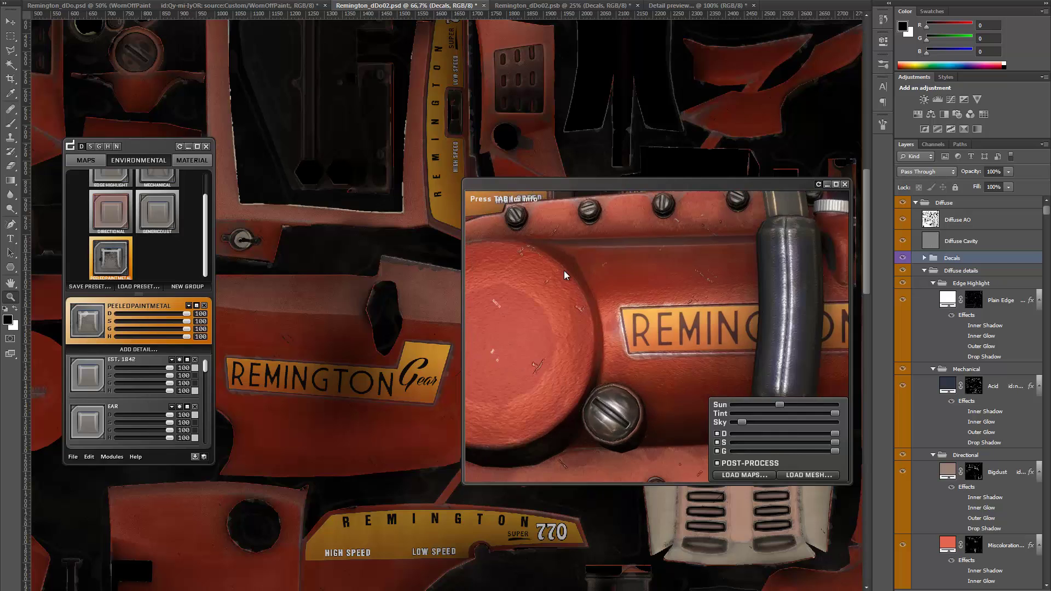
{"action": "left_click_drag", "start_coordinate": [564, 270], "coordinate": [639, 316]}
{"action": "left_click_drag", "start_coordinate": [208, 364], "coordinate": [330, 310]}
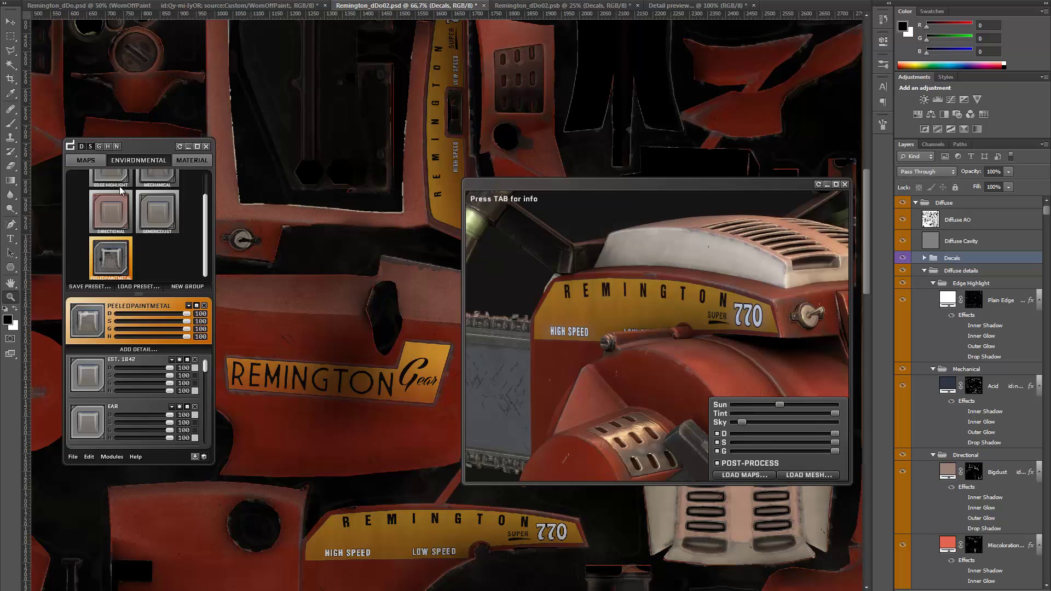
Step: Set the EST. 1842 detail's specular color to gray #767676 while viewing the specular map
{"action": "left_click", "coordinate": [81, 146]}
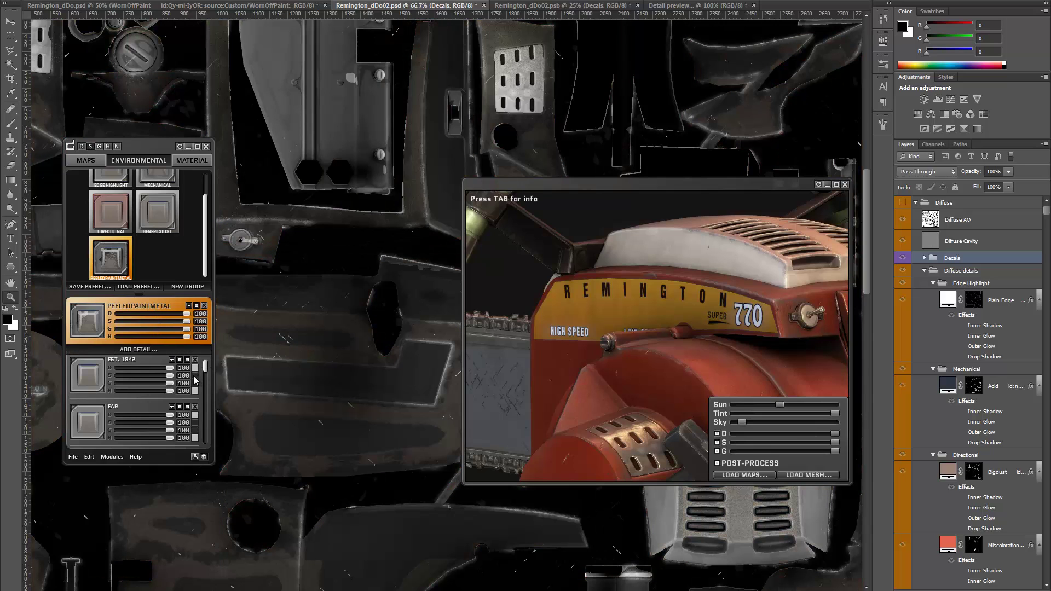
{"action": "left_click", "coordinate": [194, 376]}
{"action": "left_click_drag", "start_coordinate": [420, 380], "coordinate": [340, 245]}
{"action": "left_click_drag", "start_coordinate": [271, 335], "coordinate": [238, 289]}
{"action": "left_click", "coordinate": [236, 290]}
{"action": "left_click_drag", "start_coordinate": [378, 241], "coordinate": [333, 343]}
{"action": "double_click", "coordinate": [439, 476]}
{"action": "type", "text": "255"}
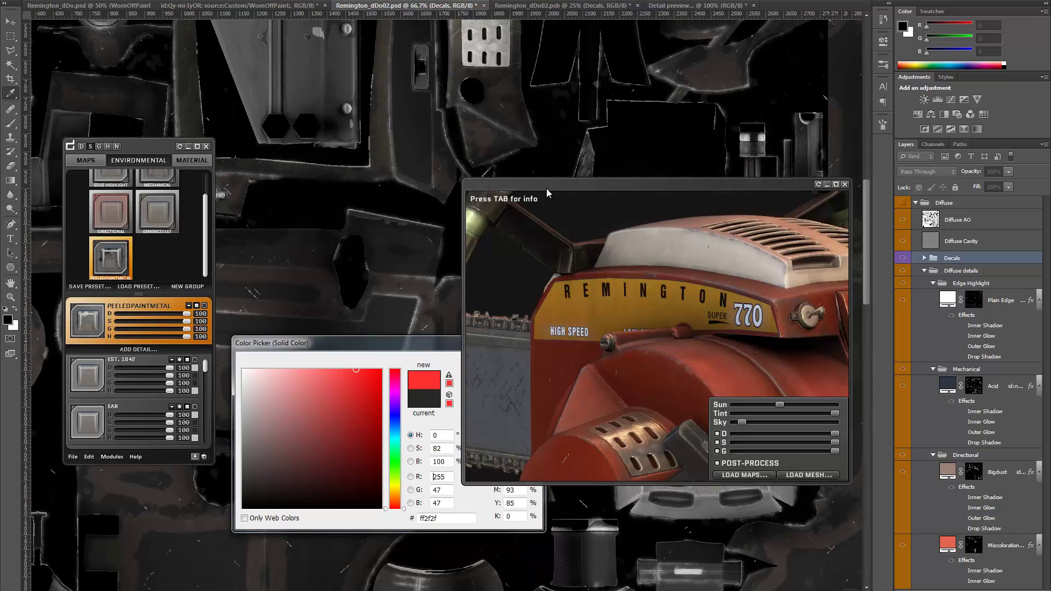
{"action": "left_click_drag", "start_coordinate": [549, 185], "coordinate": [442, 51]}
{"action": "left_click_drag", "start_coordinate": [624, 418], "coordinate": [409, 338]}
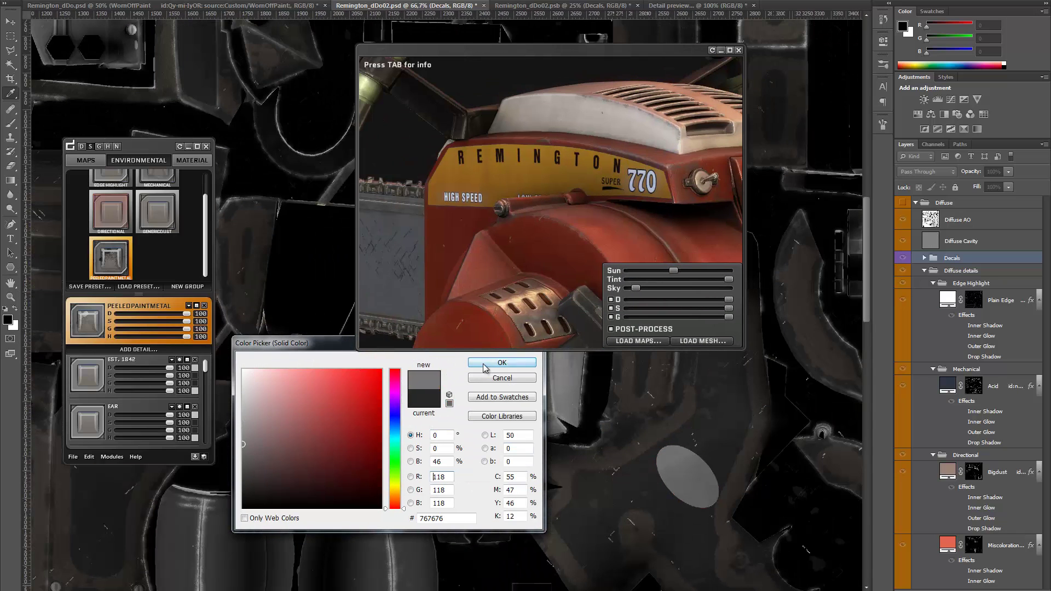
{"action": "left_click", "coordinate": [502, 362]}
Step: Set the EST. 1842 detail's gloss color to gray #474747 and review the whole gloss map
{"action": "left_click", "coordinate": [99, 146]}
{"action": "left_click", "coordinate": [195, 383]}
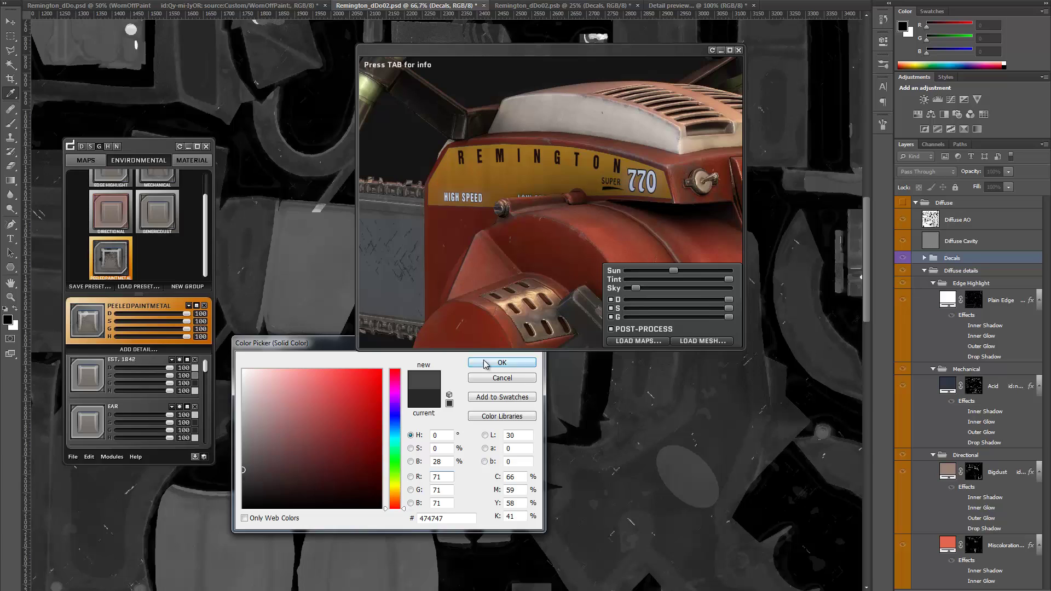
{"action": "left_click", "coordinate": [499, 364]}
{"action": "scroll", "coordinate": [207, 394], "scroll_direction": "down", "scroll_amount": 1}
{"action": "left_click_drag", "start_coordinate": [461, 58], "coordinate": [625, 44]}
{"action": "left_click", "coordinate": [195, 383]}
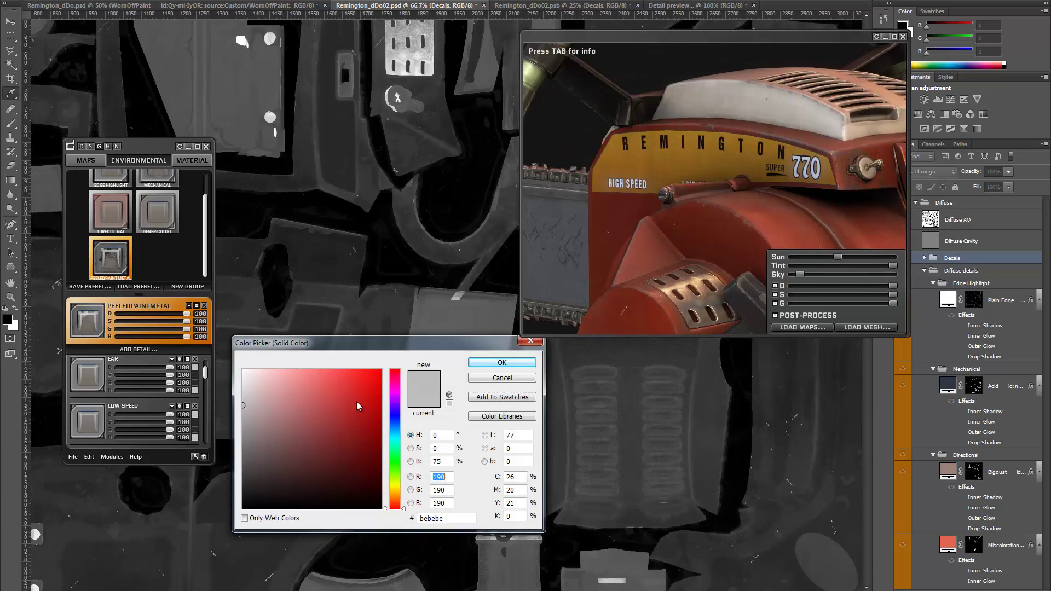
{"action": "left_click", "coordinate": [499, 364]}
{"action": "left_click", "coordinate": [364, 372], "text": "alt"}
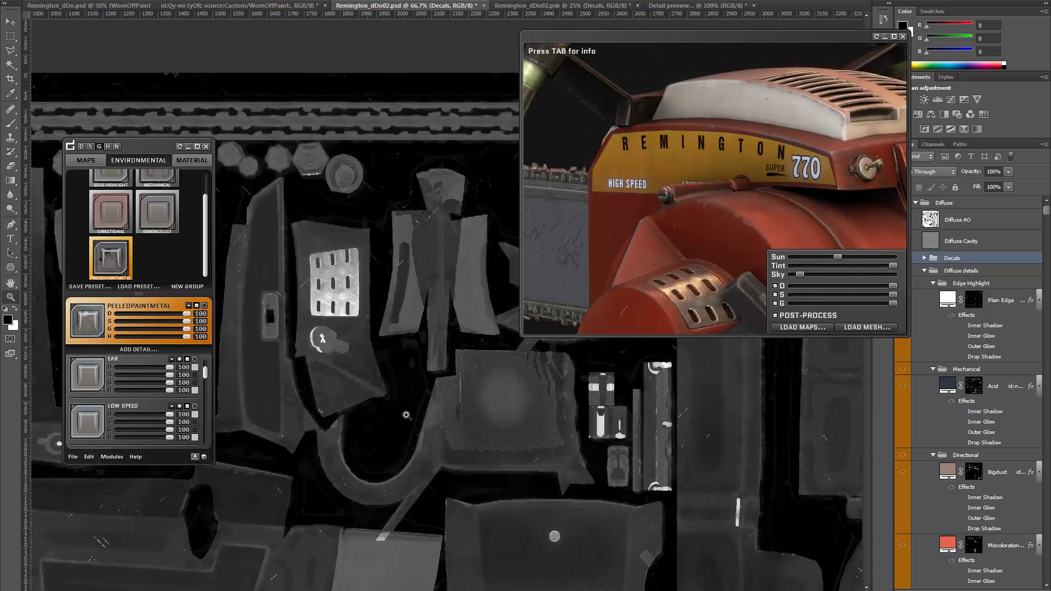
{"action": "left_click", "coordinate": [364, 371], "text": "alt"}
{"action": "scroll", "coordinate": [192, 410], "scroll_direction": "up", "scroll_amount": 1}
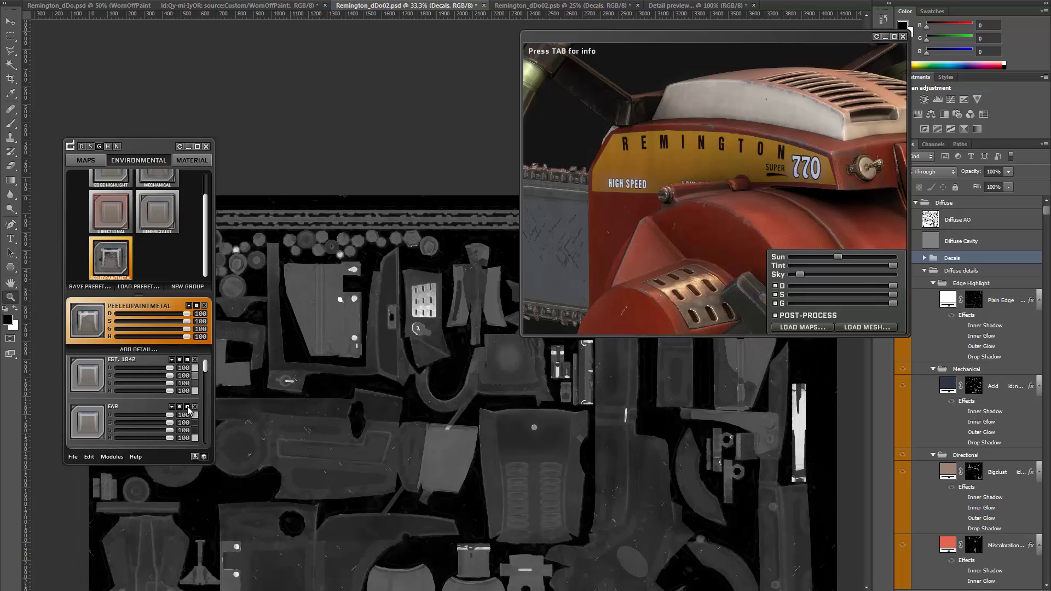
Step: Set the EAR detail's specular color to a lighter gray and check it on the specular map
{"action": "left_click", "coordinate": [195, 423]}
{"action": "key", "text": "Return"}
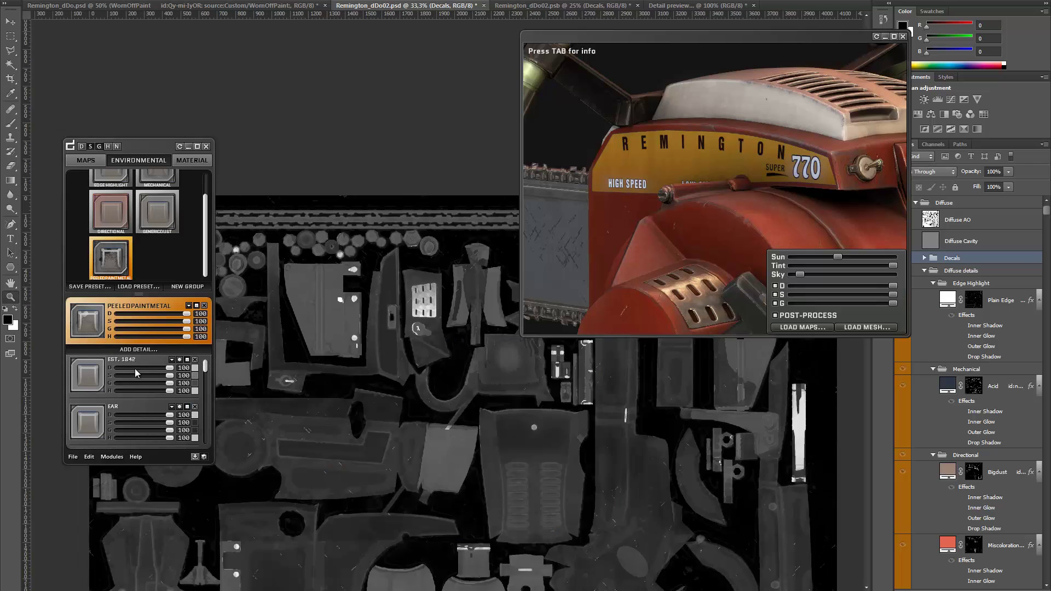
{"action": "left_click", "coordinate": [195, 422]}
{"action": "left_click", "coordinate": [711, 367]}
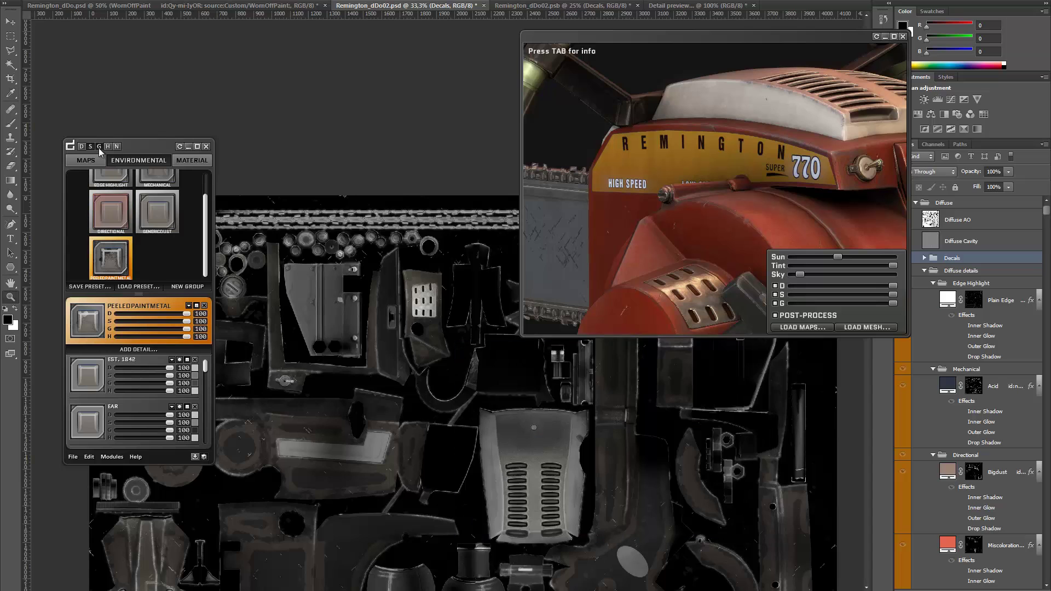
Step: Set the EAR detail's gloss color to a lighter gray while viewing the gloss map
{"action": "left_click", "coordinate": [196, 390]}
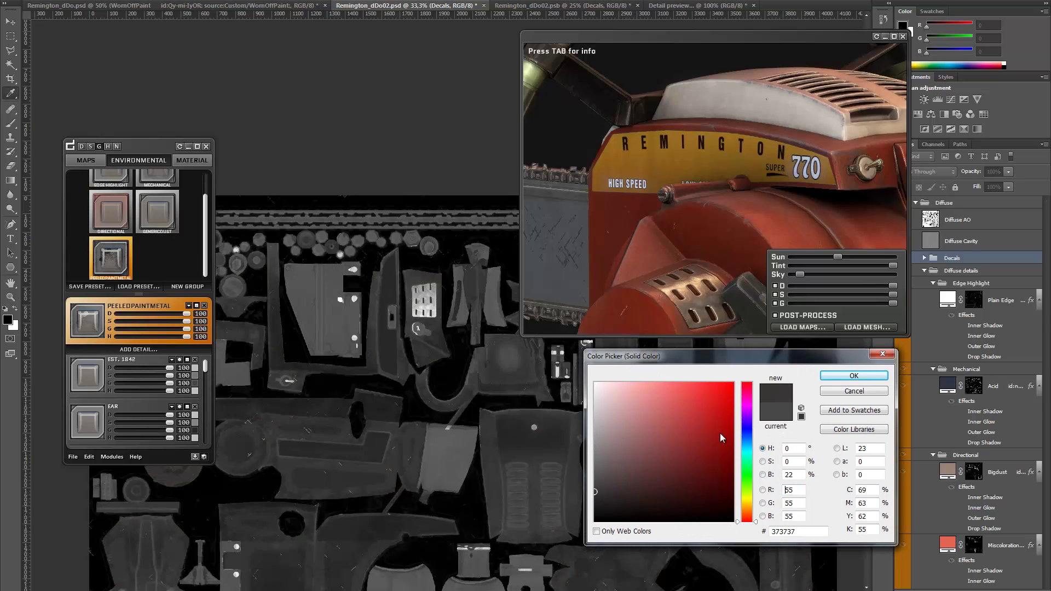
{"action": "key", "text": "Return"}
{"action": "left_click", "coordinate": [194, 431]}
{"action": "key", "text": "Return"}
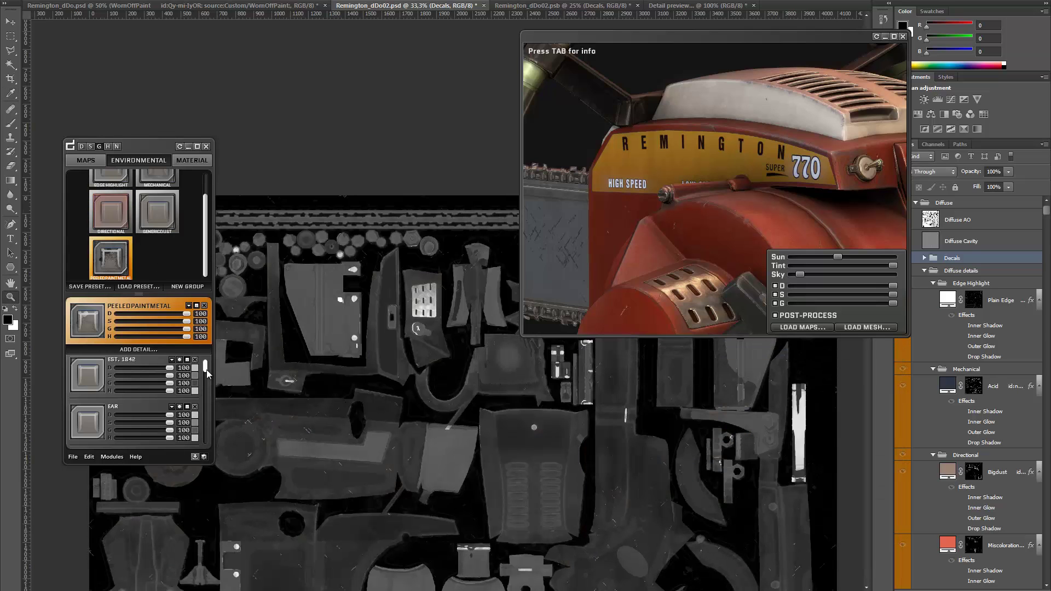
Step: Set the LOW SPEED detail's specular color to gray #767676 while viewing the specular map
{"action": "scroll", "coordinate": [207, 374], "scroll_direction": "down", "scroll_amount": 3}
{"action": "left_click", "coordinate": [195, 391]}
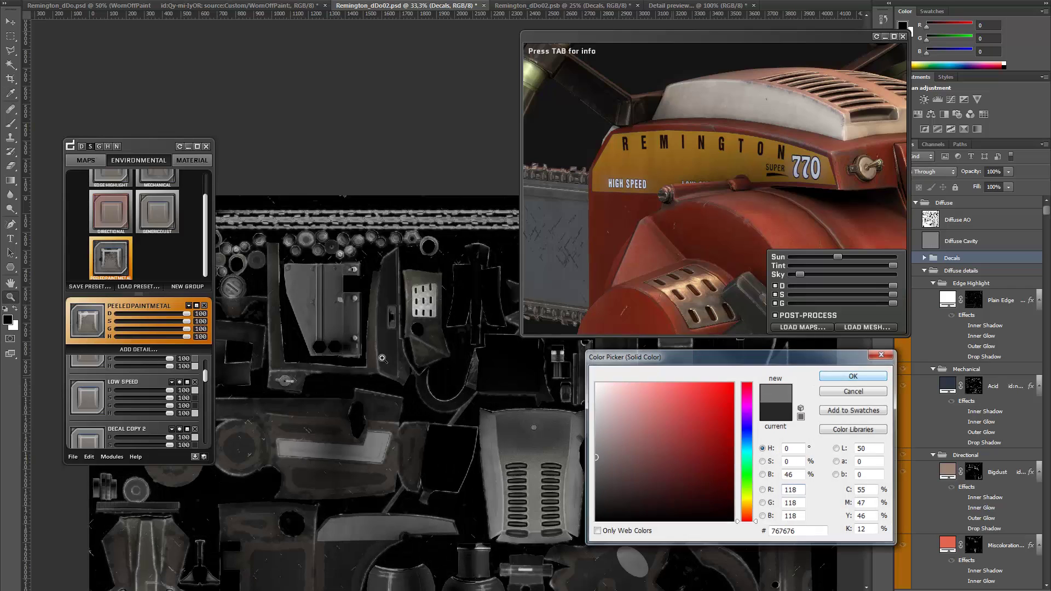
{"action": "key", "text": "Return"}
Step: Lighten the gloss colors of the EAR, LOW SPEED and EST. 1842 details, starting with gray #6f6f6f
{"action": "left_click", "coordinate": [195, 398]}
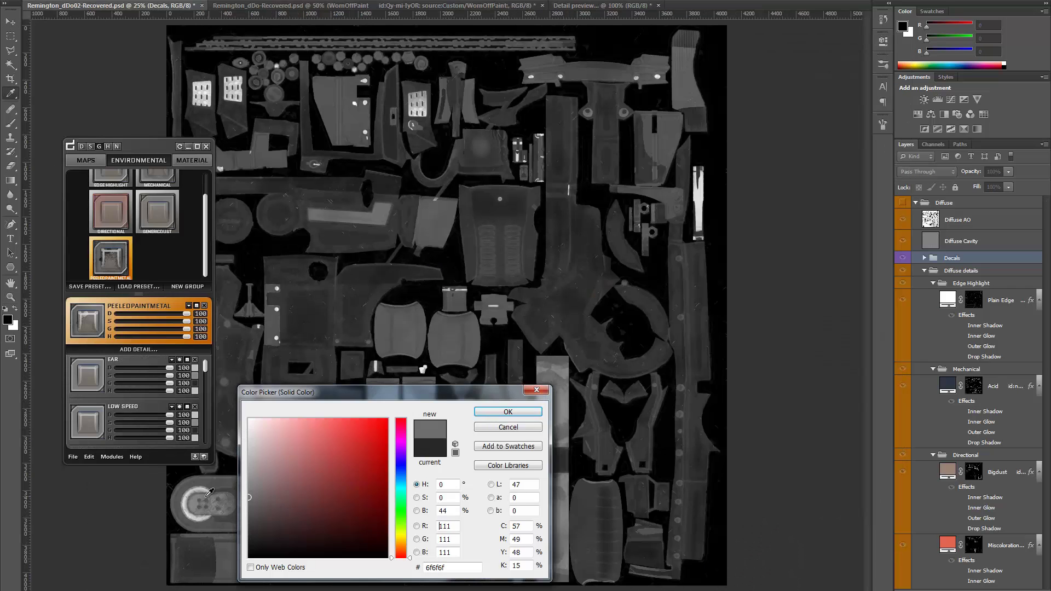
{"action": "left_click", "coordinate": [491, 414]}
{"action": "left_click", "coordinate": [196, 430]}
{"action": "left_click", "coordinate": [493, 415]}
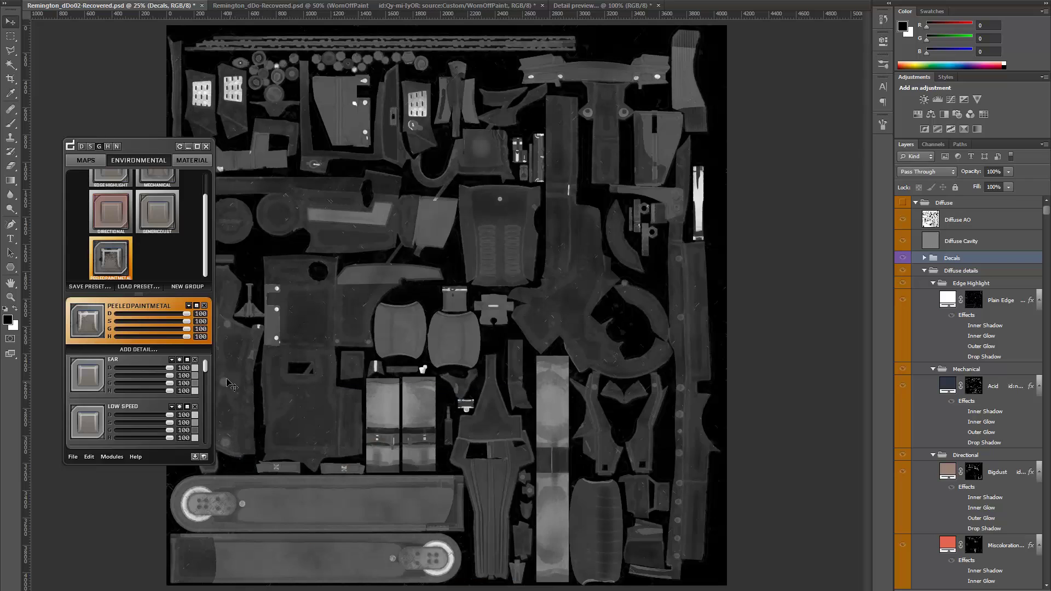
{"action": "scroll", "coordinate": [207, 374], "scroll_direction": "down", "scroll_amount": 1}
{"action": "left_click", "coordinate": [195, 444]}
{"action": "left_click", "coordinate": [511, 414]}
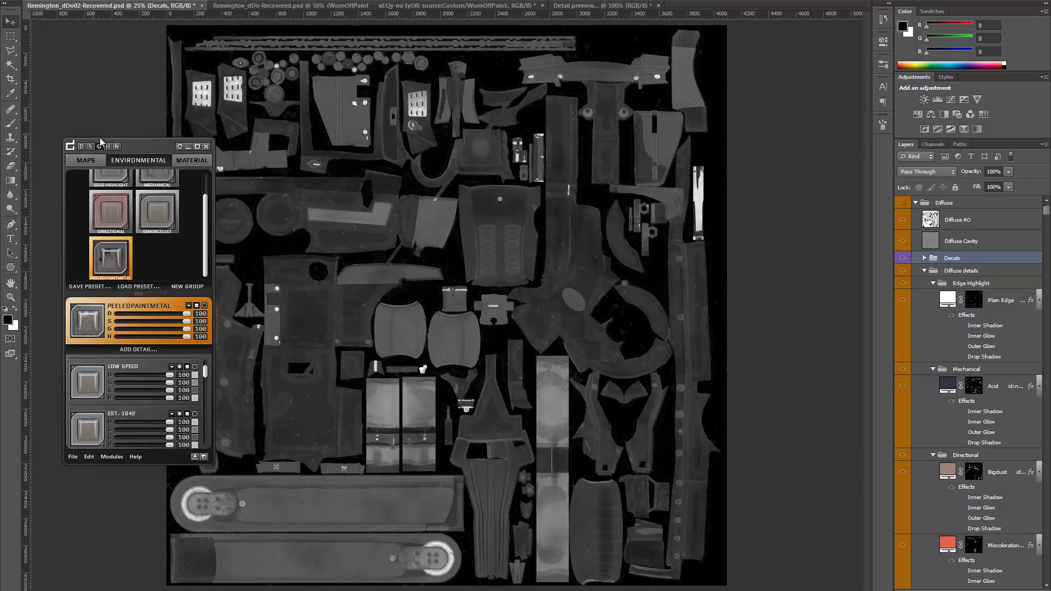
Step: Display the height map and set the height colors of the EAR and LOW SPEED details to a slightly lighter gray
{"action": "left_click", "coordinate": [109, 147]}
{"action": "scroll", "coordinate": [168, 399], "scroll_direction": "up", "scroll_amount": 1}
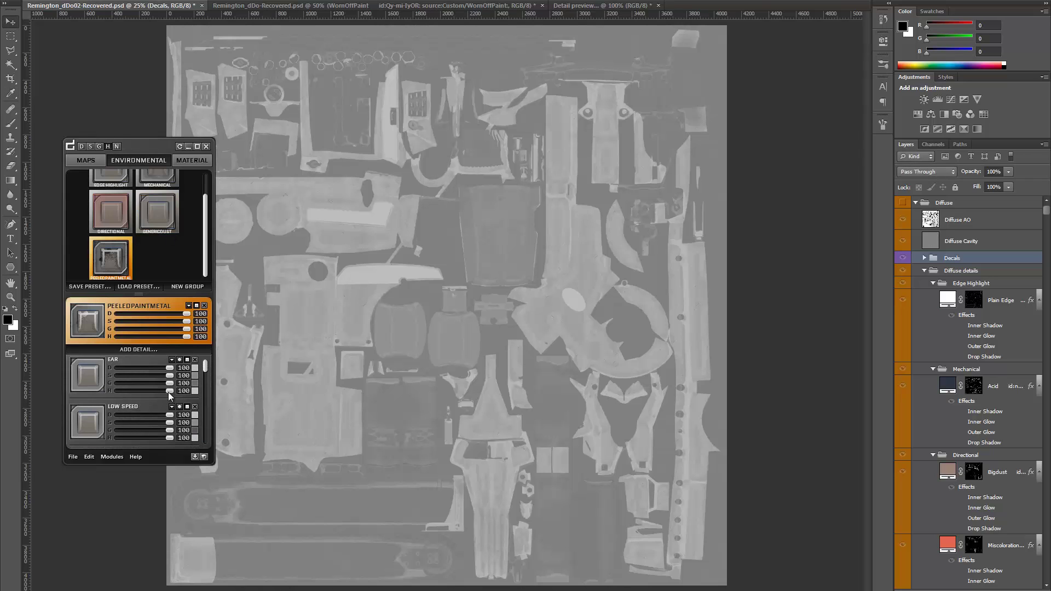
{"action": "left_click", "coordinate": [195, 391]}
{"action": "left_click_drag", "start_coordinate": [249, 466], "coordinate": [238, 463]}
{"action": "left_click", "coordinate": [508, 412]}
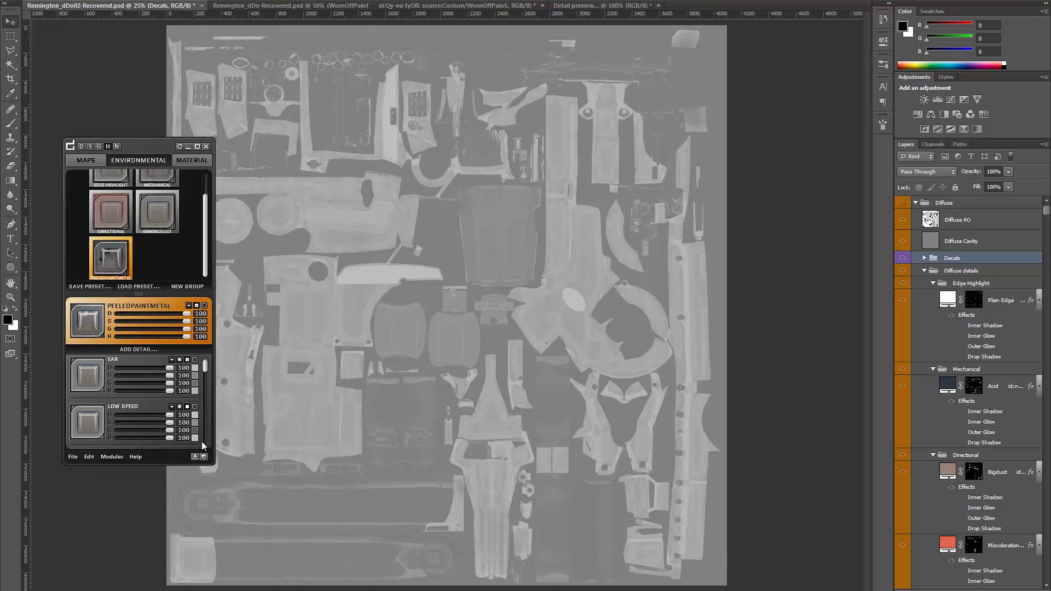
{"action": "left_click", "coordinate": [194, 438]}
{"action": "key", "text": "Return"}
Step: Lighten the DECAL COPY 2 detail's gloss color and set the height color to gray #aeaeae on the height map
{"action": "left_click_drag", "start_coordinate": [204, 367], "coordinate": [206, 386]}
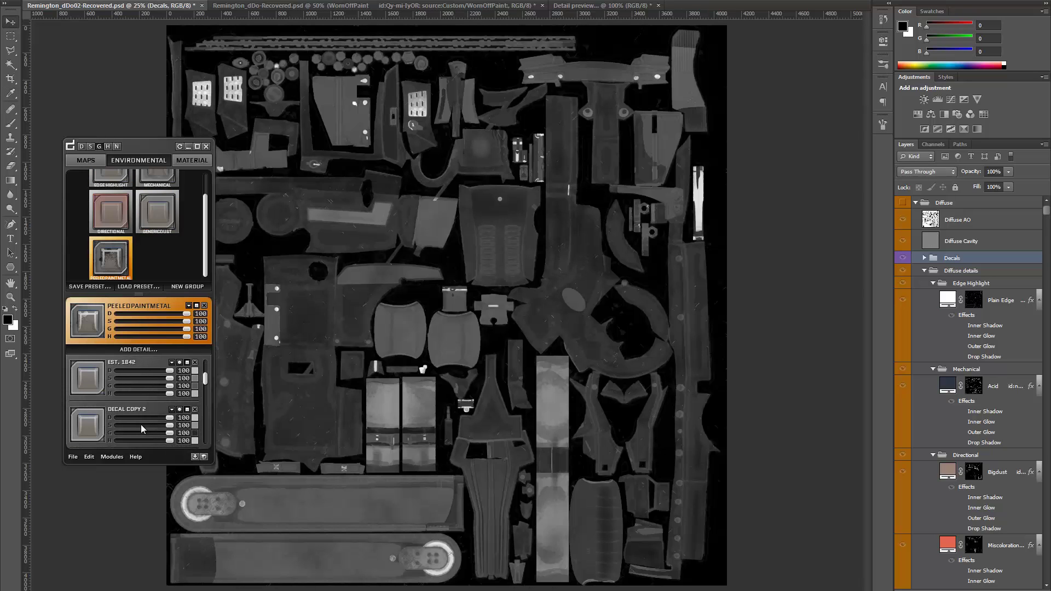
{"action": "left_click", "coordinate": [195, 434]}
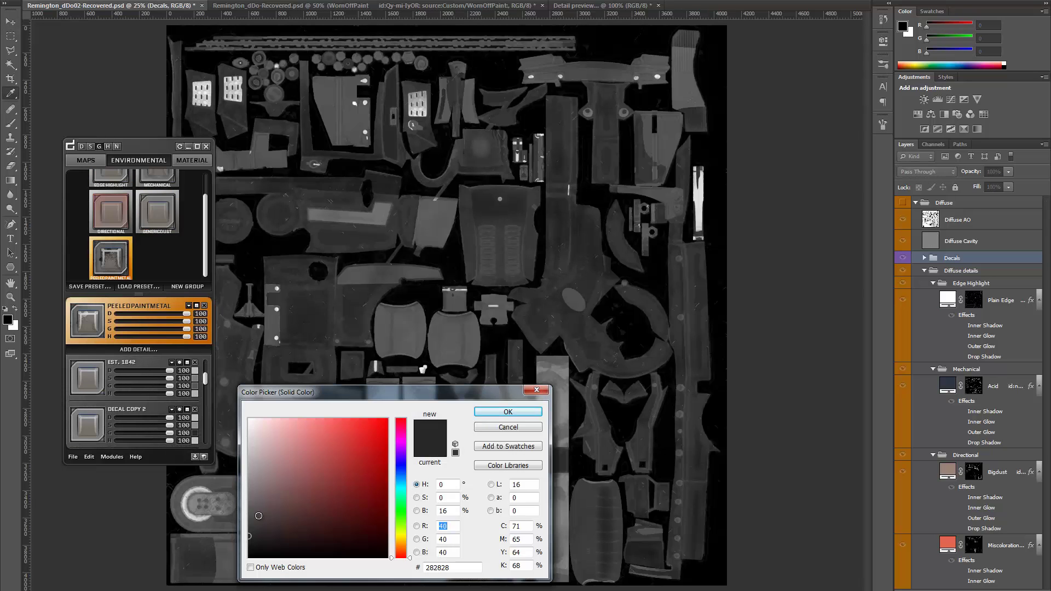
{"action": "left_click", "coordinate": [499, 412]}
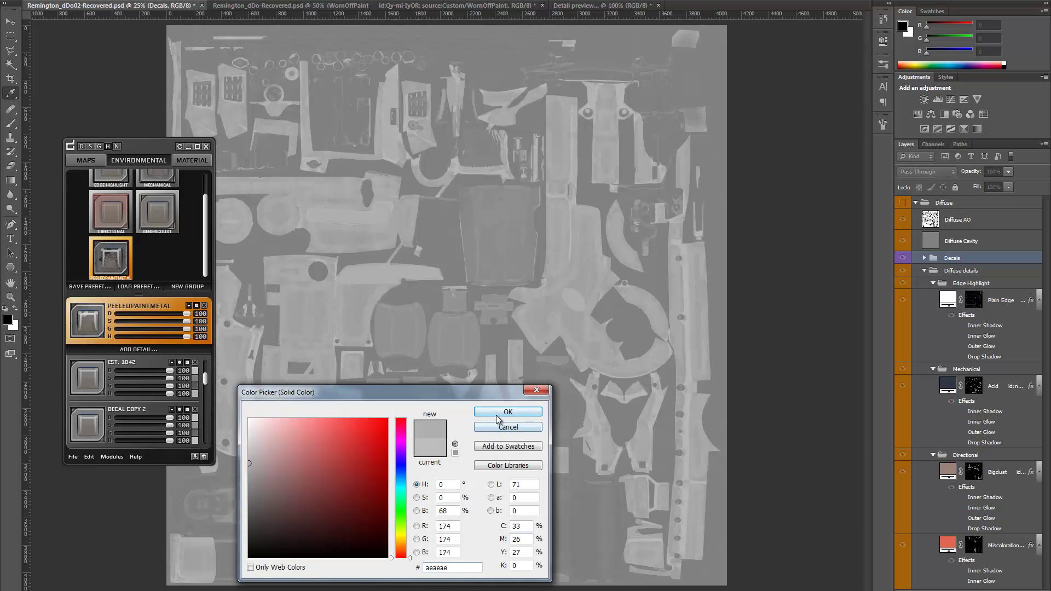
{"action": "left_click", "coordinate": [498, 413]}
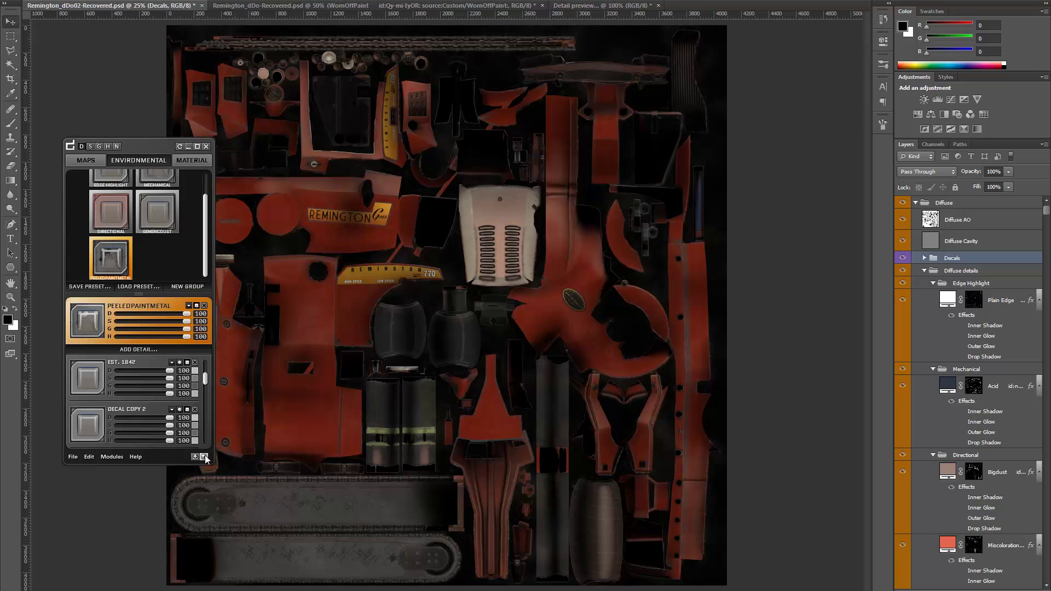
Step: Open the chainsaw in the 3D preview, raise the diffuse and gloss intensities to maximum and slightly increase the sun
{"action": "left_click", "coordinate": [204, 457]}
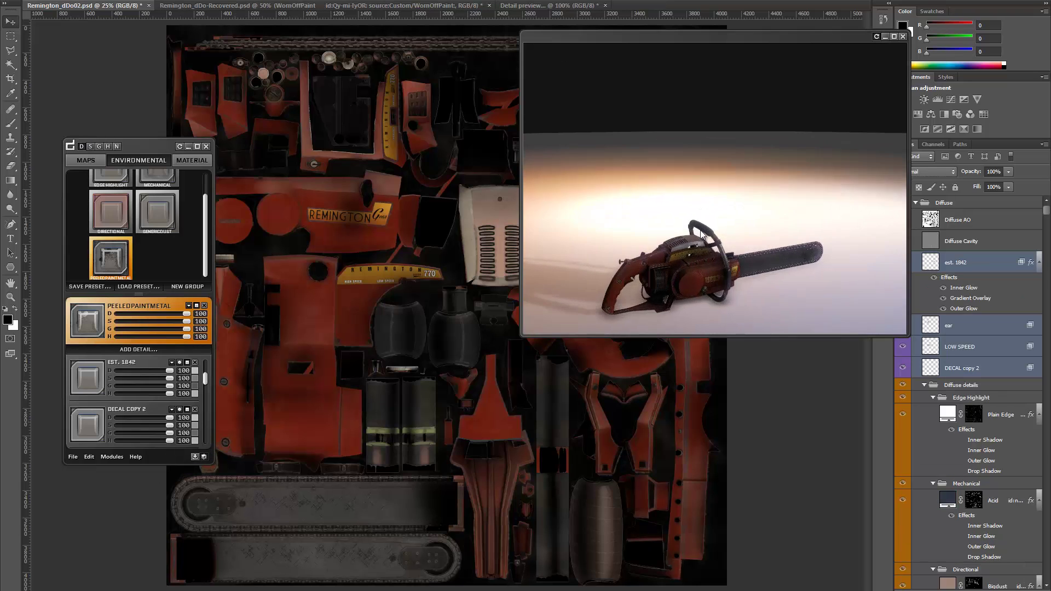
{"action": "left_click_drag", "start_coordinate": [709, 219], "coordinate": [598, 244]}
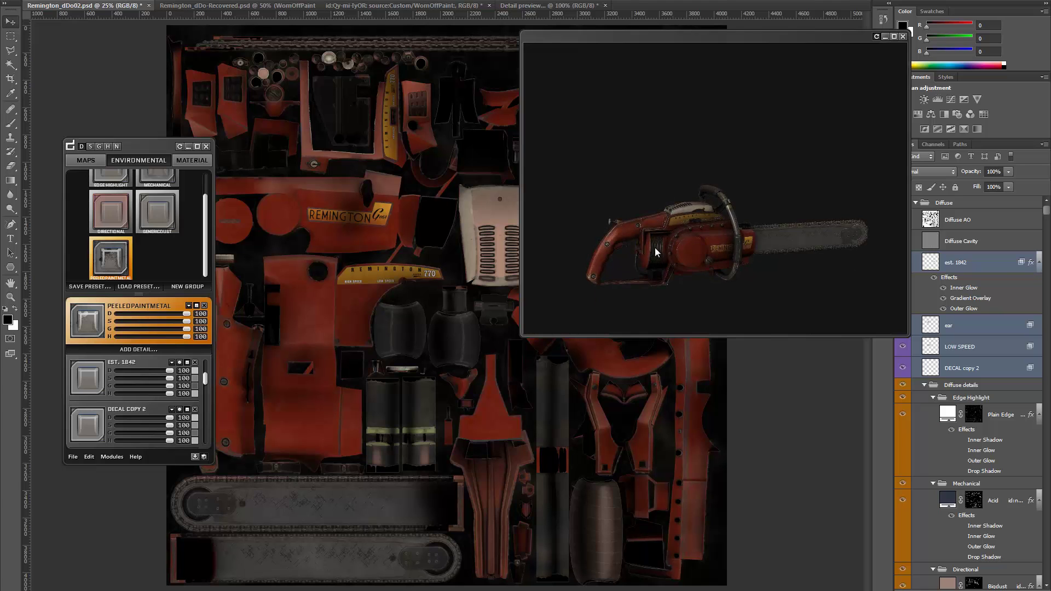
{"action": "scroll", "coordinate": [598, 243], "scroll_direction": "up", "scroll_amount": 3}
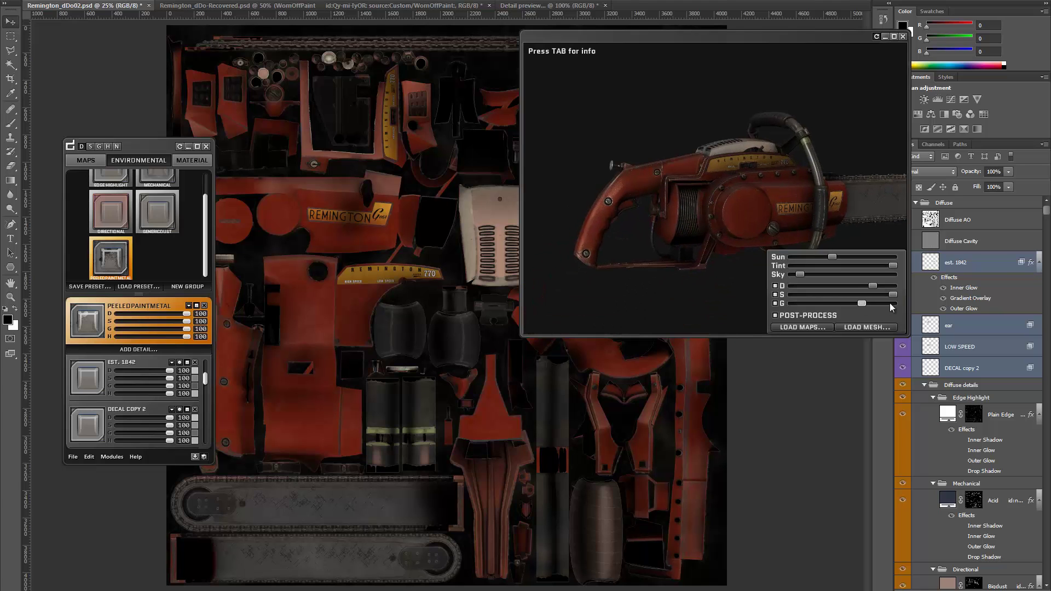
{"action": "left_click", "coordinate": [891, 304]}
{"action": "left_click", "coordinate": [891, 286]}
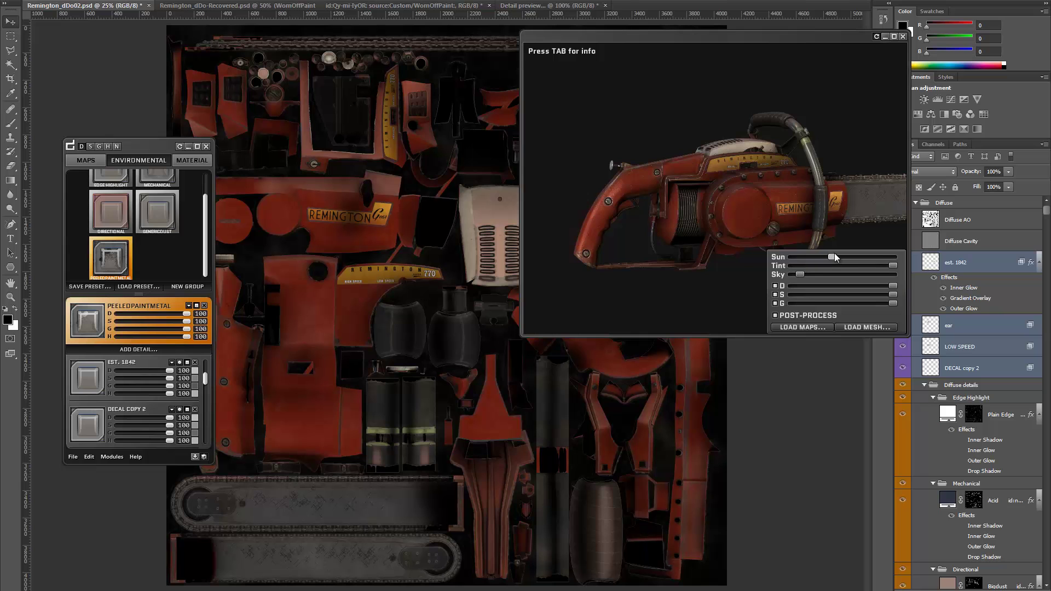
{"action": "left_click", "coordinate": [838, 257]}
Step: Examine the chainsaw's decals and painted metal from several sides and distances in the 3D preview
{"action": "scroll", "coordinate": [659, 150], "scroll_direction": "up", "scroll_amount": 6}
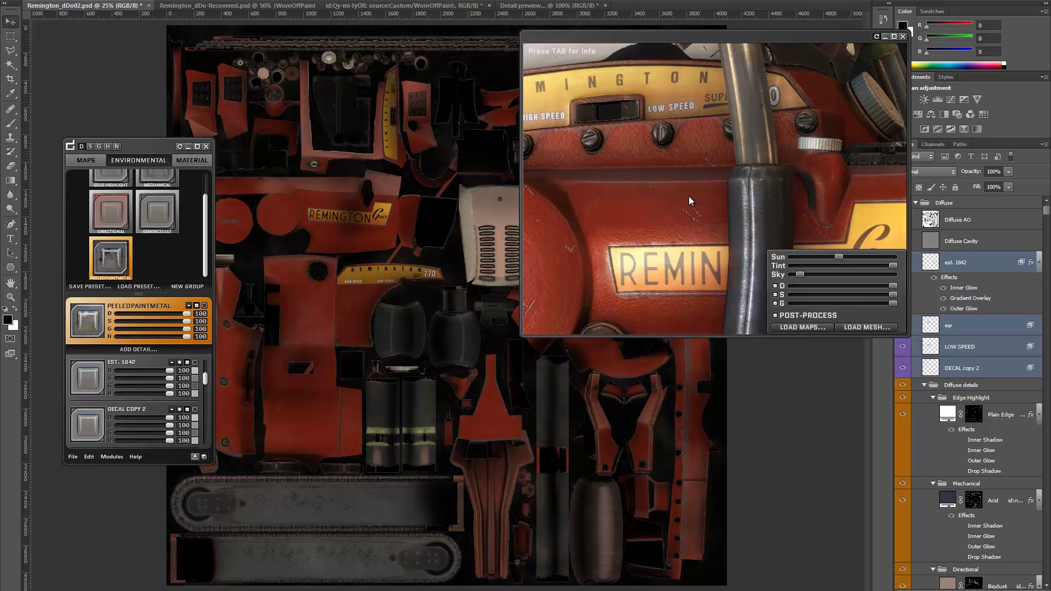
{"action": "scroll", "coordinate": [643, 193], "scroll_direction": "down", "scroll_amount": 6}
{"action": "left_click_drag", "start_coordinate": [642, 193], "coordinate": [769, 176]}
{"action": "scroll", "coordinate": [615, 179], "scroll_direction": "up", "scroll_amount": 8}
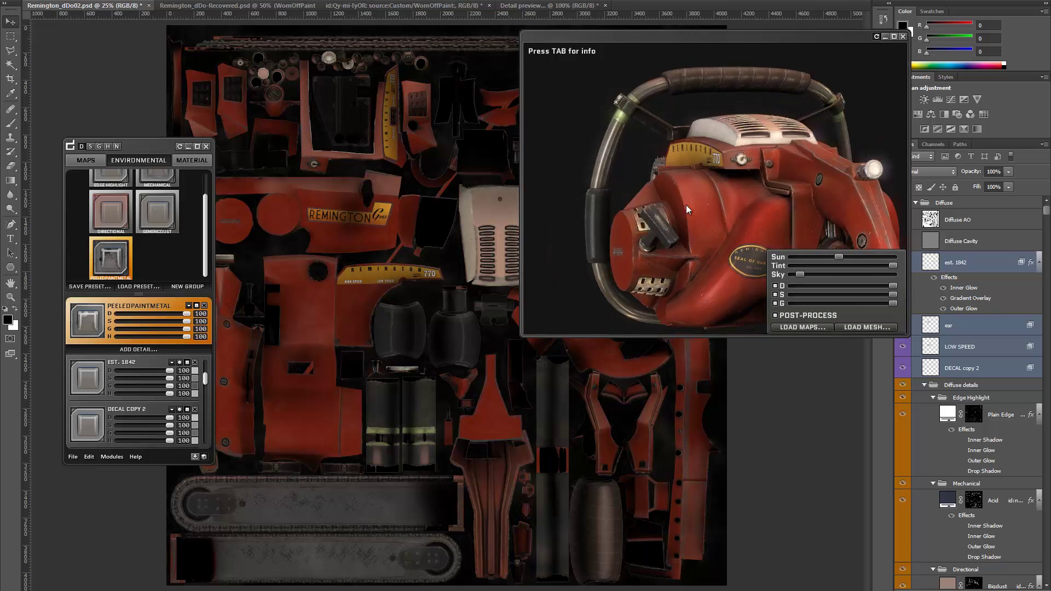
{"action": "mouse_move", "coordinate": [669, 183]}
{"action": "middle_mouse_down"}
{"action": "mouse_move", "coordinate": [638, 140]}
{"action": "mouse_move", "coordinate": [657, 175]}
{"action": "middle_mouse_up"}
{"action": "mouse_move", "coordinate": [657, 176]}
{"action": "left_mouse_down", "text": "shift"}
{"action": "mouse_move", "coordinate": [634, 160]}
{"action": "mouse_move", "coordinate": [593, 172]}
{"action": "mouse_move", "coordinate": [625, 184]}
{"action": "mouse_move", "coordinate": [652, 165]}
{"action": "left_mouse_up", "text": "shift"}
{"action": "scroll", "coordinate": [624, 185], "scroll_direction": "down", "scroll_amount": 5}
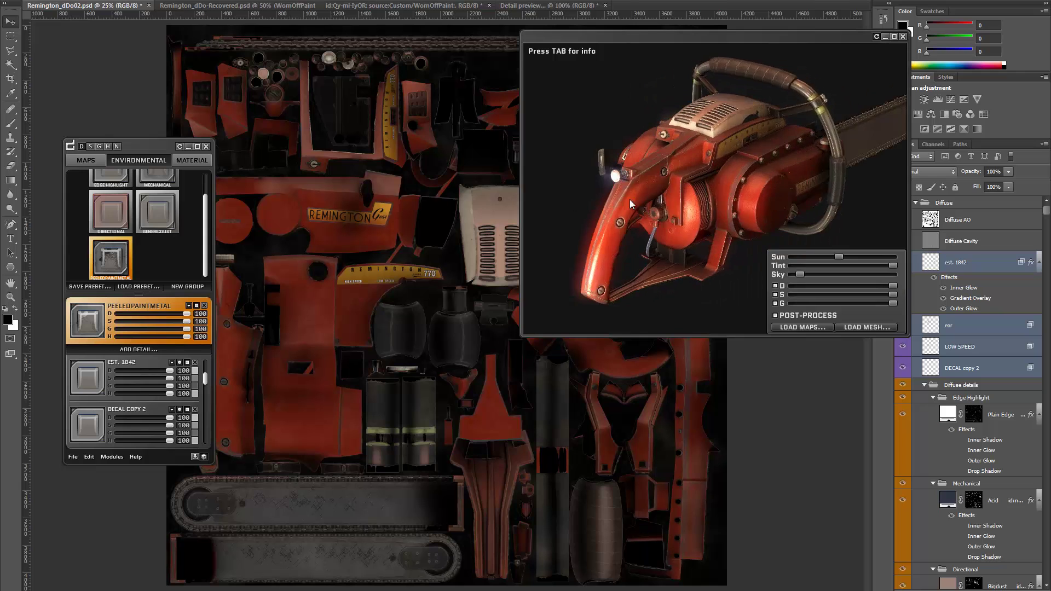
{"action": "scroll", "coordinate": [651, 164], "scroll_direction": "up", "scroll_amount": 6}
{"action": "scroll", "coordinate": [673, 155], "scroll_direction": "down", "scroll_amount": 4}
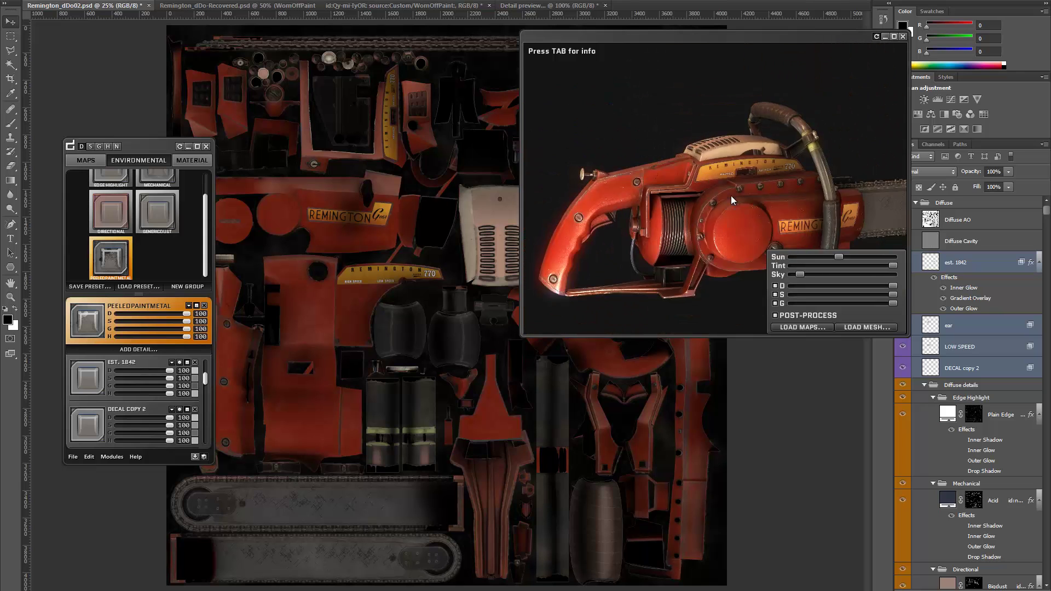
{"action": "scroll", "coordinate": [717, 204], "scroll_direction": "up", "scroll_amount": 4}
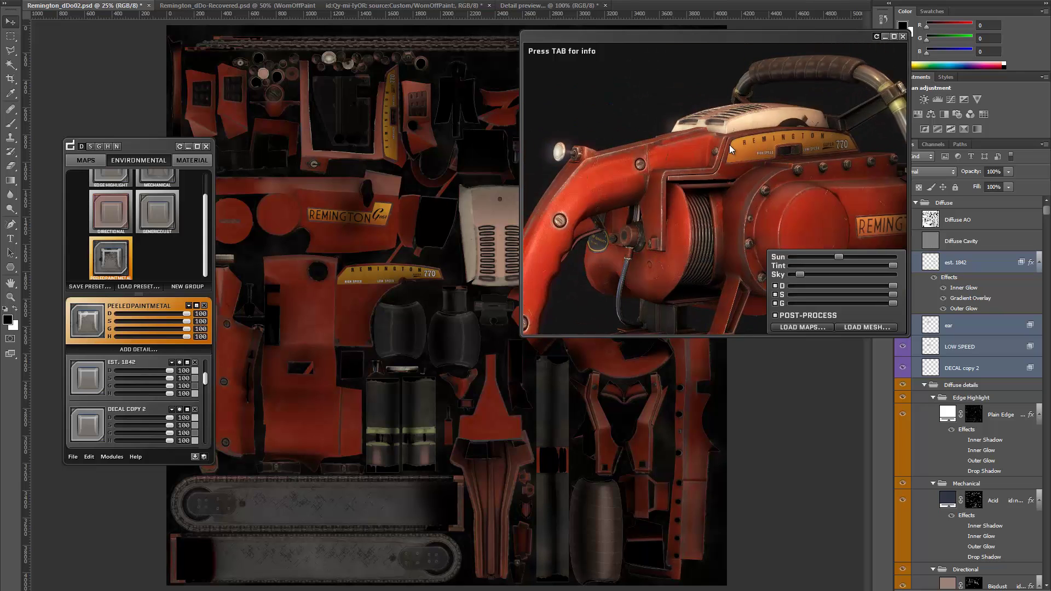
{"action": "right_click_drag", "start_coordinate": [806, 130], "coordinate": [792, 177]}
{"action": "left_click_drag", "start_coordinate": [792, 177], "coordinate": [681, 194]}
{"action": "scroll", "coordinate": [728, 196], "scroll_direction": "down", "scroll_amount": 3}
Step: Turn off post-processing in the 3D preview and check the chainsaw near and far
{"action": "left_click", "coordinate": [775, 316]}
{"action": "scroll", "coordinate": [710, 188], "scroll_direction": "up", "scroll_amount": 3}
{"action": "scroll", "coordinate": [681, 194], "scroll_direction": "down", "scroll_amount": 3}
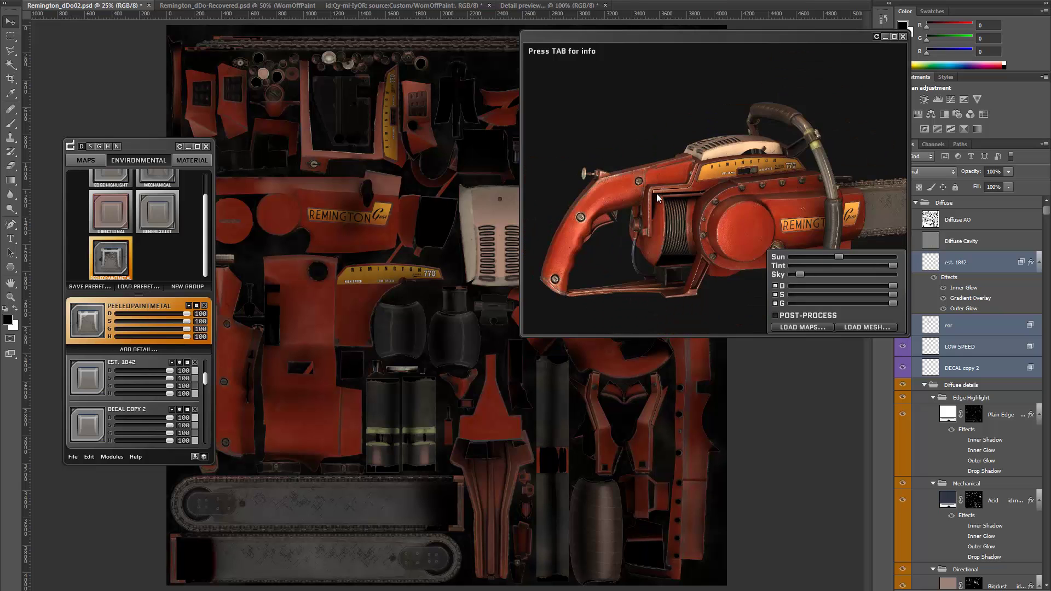
{"action": "scroll", "coordinate": [673, 195], "scroll_direction": "up", "scroll_amount": 3}
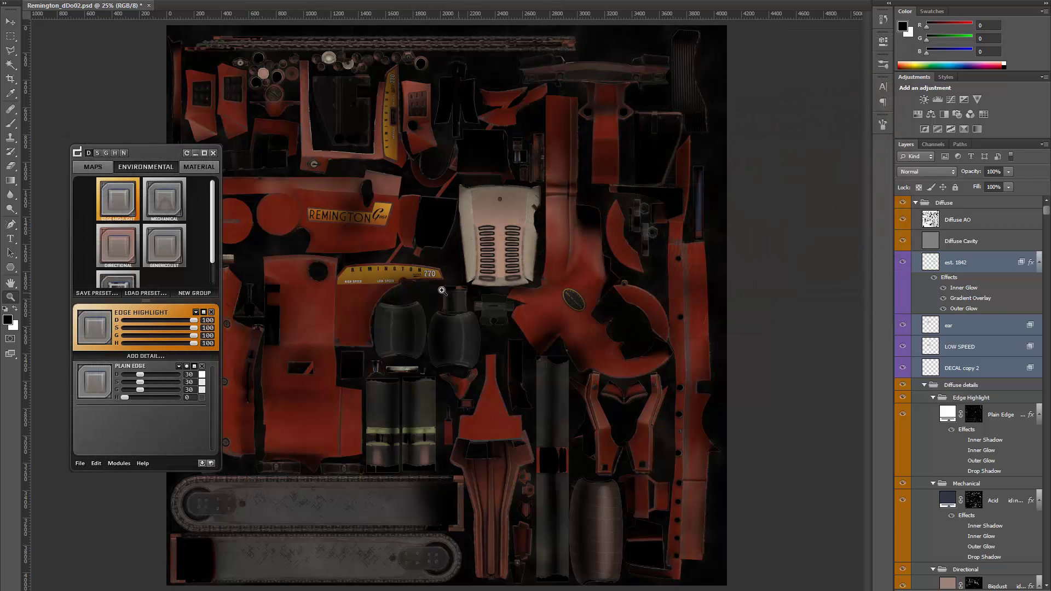
Step: Bring up the map export settings for the Remington textures
{"action": "left_click", "coordinate": [441, 292]}
{"action": "left_click_drag", "start_coordinate": [380, 347], "coordinate": [453, 280]}
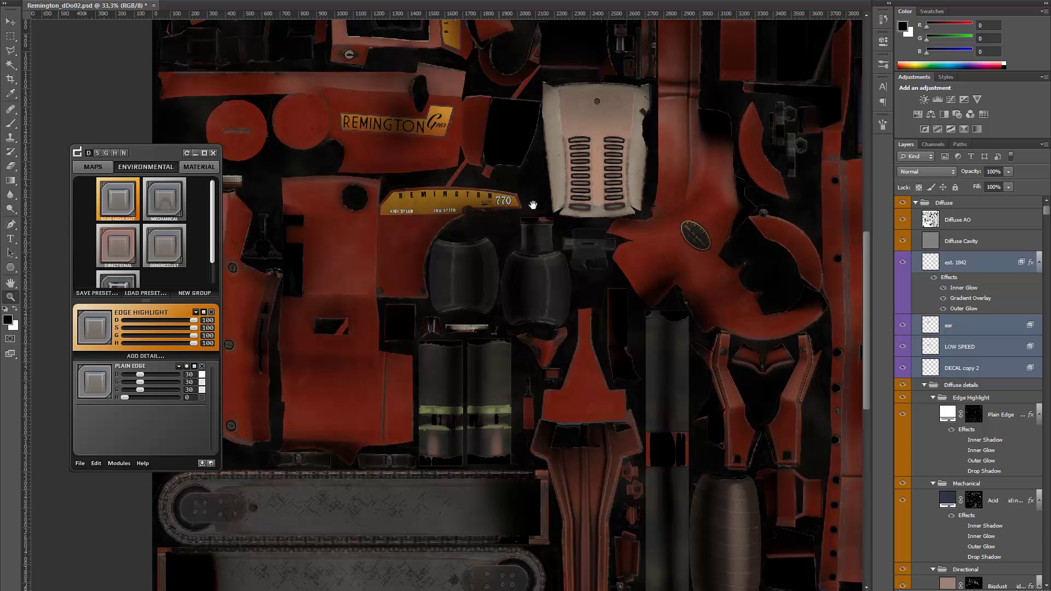
{"action": "left_click_drag", "start_coordinate": [532, 205], "coordinate": [455, 304]}
{"action": "left_click_drag", "start_coordinate": [165, 157], "coordinate": [184, 152]}
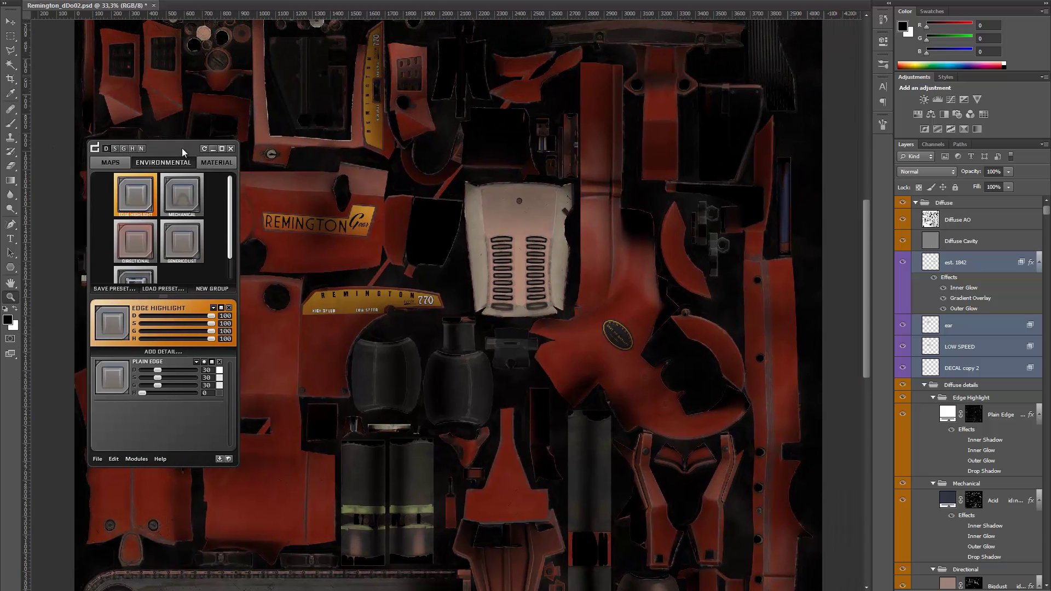
{"action": "left_click", "coordinate": [113, 162]}
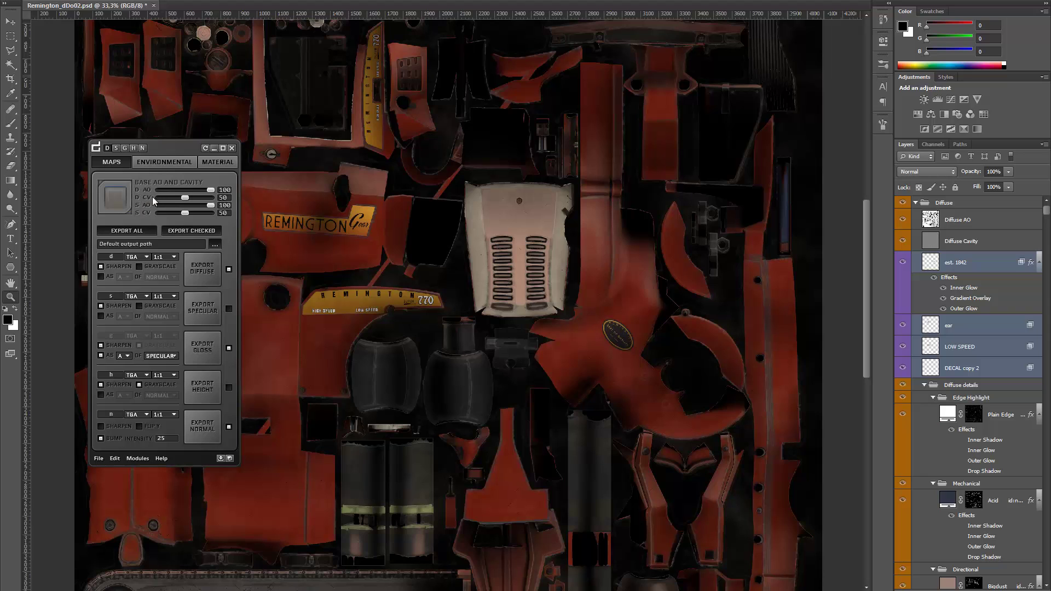
{"action": "left_click_drag", "start_coordinate": [179, 151], "coordinate": [179, 141]}
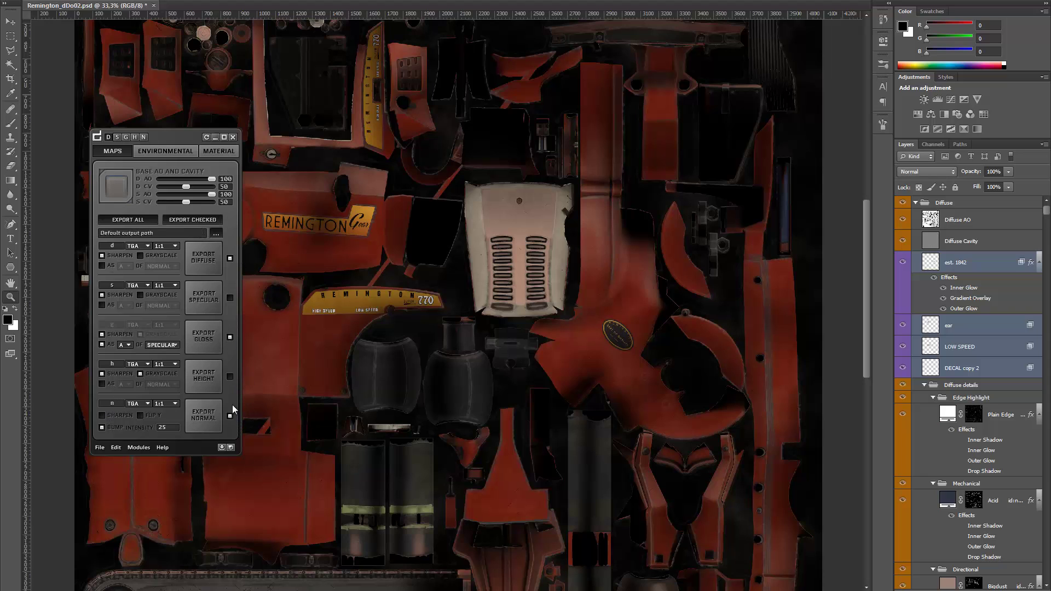
{"action": "left_click", "coordinate": [231, 378]}
Step: Set the export output path to the desktop folder (Skrivbord)
{"action": "left_click", "coordinate": [173, 231]}
{"action": "left_click", "coordinate": [216, 233]}
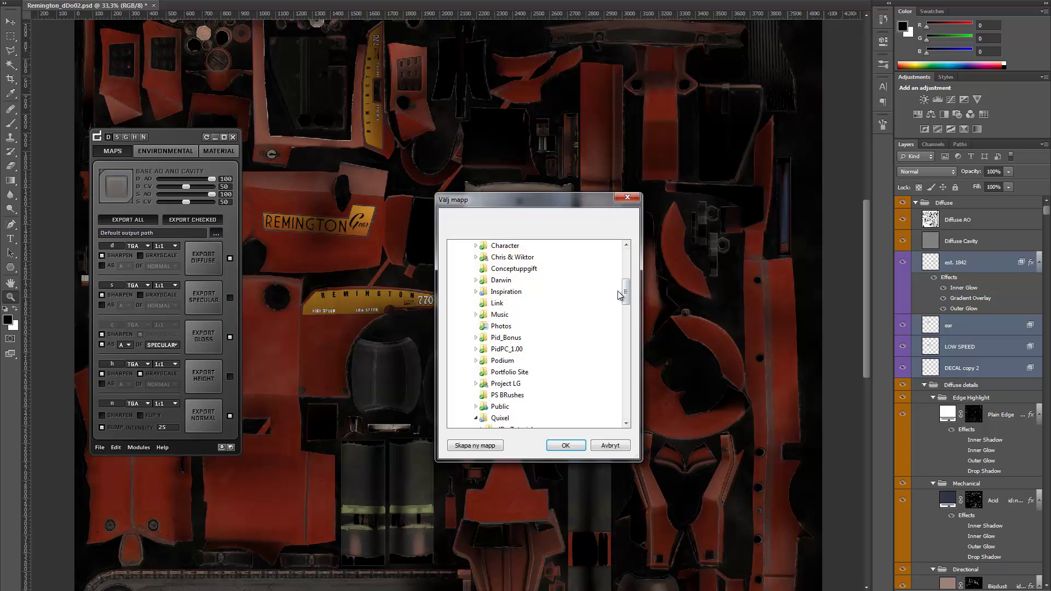
{"action": "left_click_drag", "start_coordinate": [621, 291], "coordinate": [623, 262]}
{"action": "left_click", "coordinate": [475, 245]}
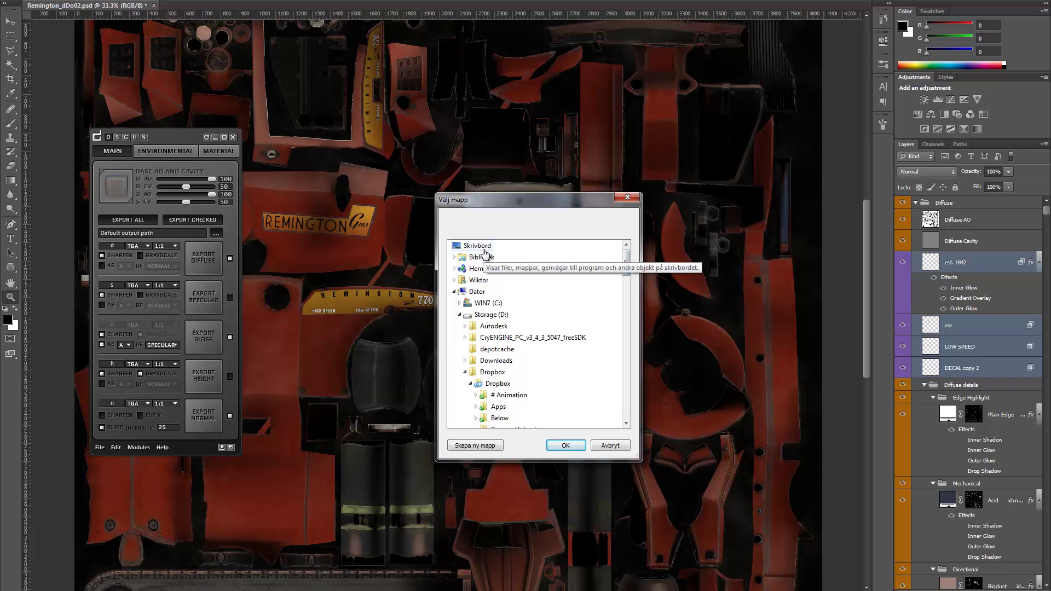
{"action": "left_click", "coordinate": [566, 445]}
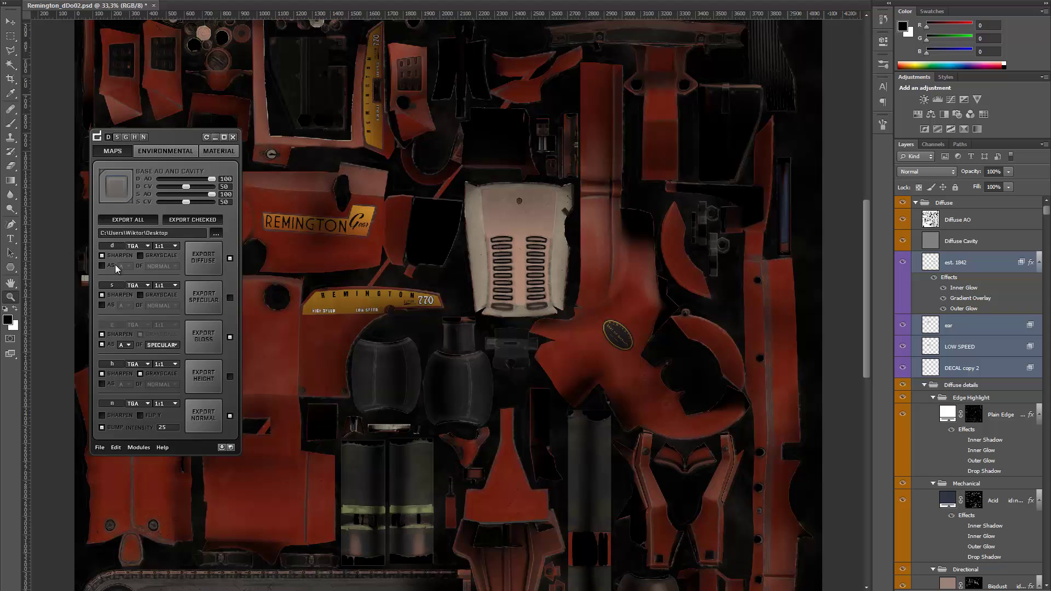
Step: Try a different name suffix for the diffuse export and look through its file format and scale options
{"action": "double_click", "coordinate": [112, 246]}
{"action": "type", "text": "dif"}
{"action": "key", "text": "BackSpace"}
{"action": "key", "text": "BackSpace"}
{"action": "key", "text": "BackSpace"}
{"action": "left_click", "coordinate": [138, 247]}
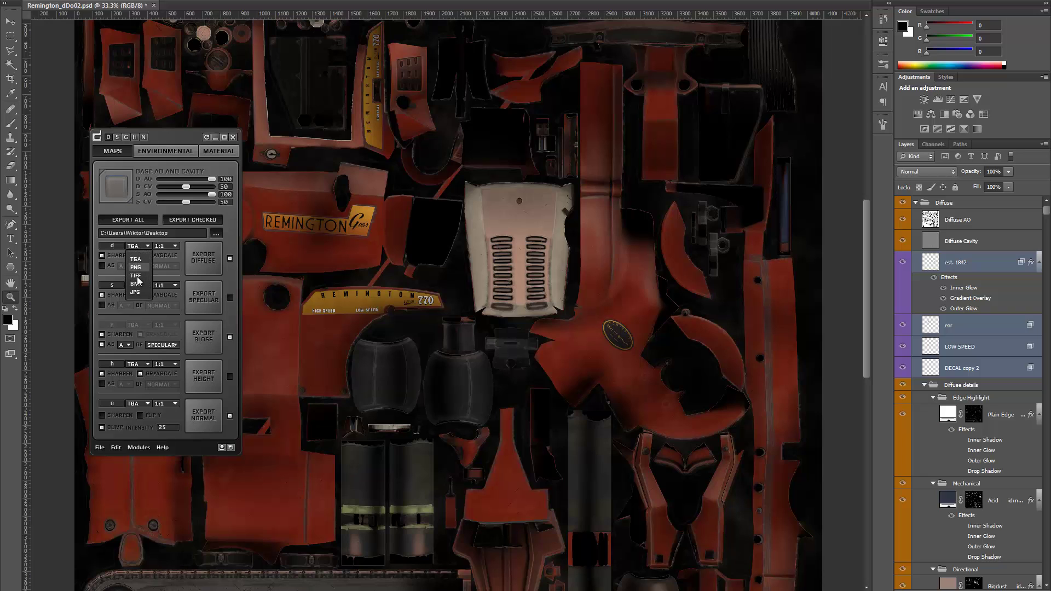
{"action": "left_click", "coordinate": [169, 246]}
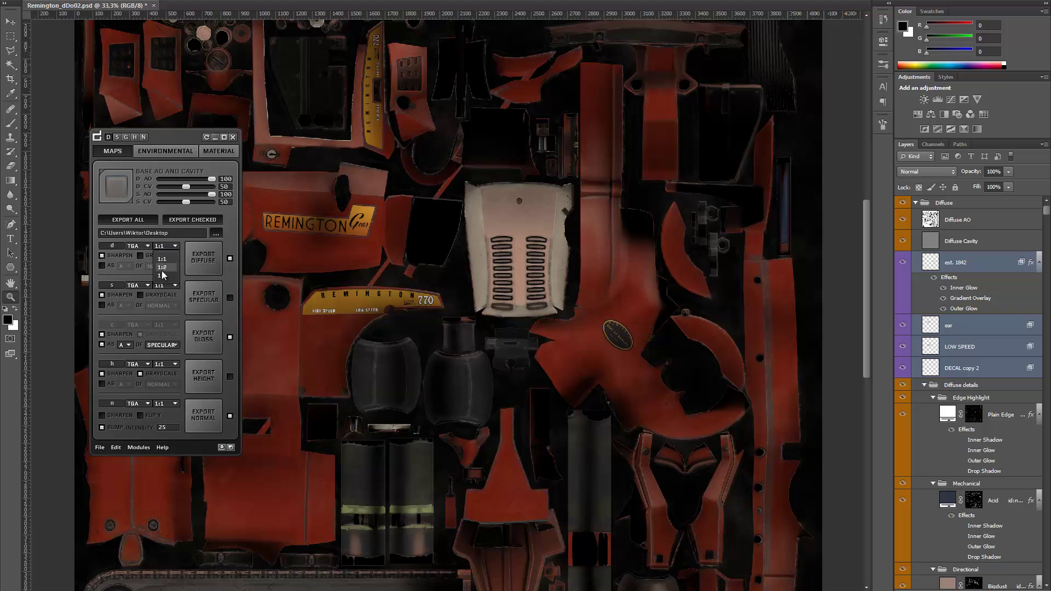
{"action": "left_click", "coordinate": [163, 137]}
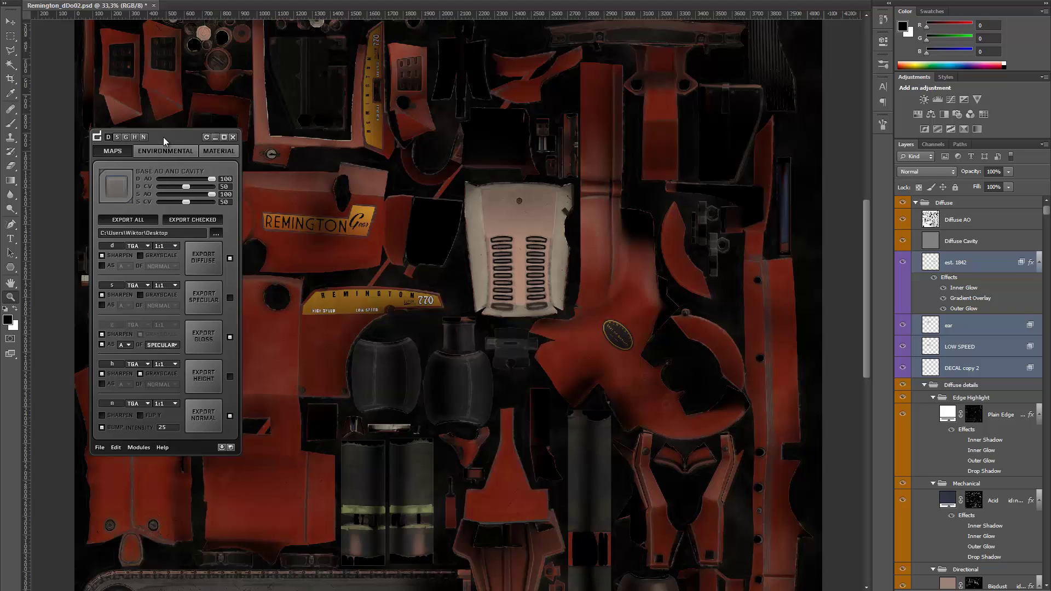
Step: Try exporting the diffuse map as the alpha channel of the normal map, and undo that option
{"action": "left_click", "coordinate": [102, 266]}
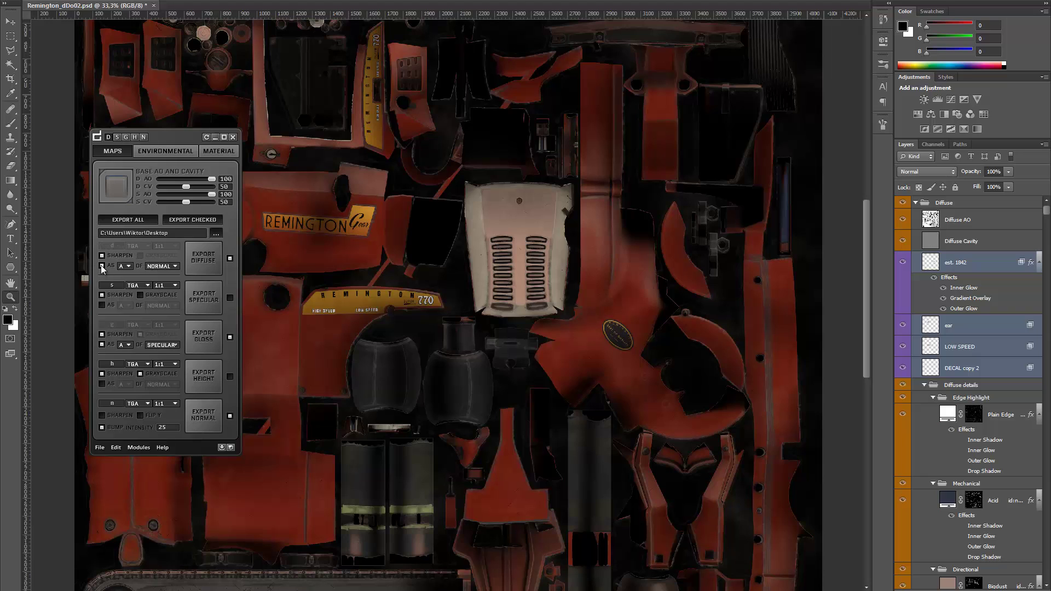
{"action": "left_click", "coordinate": [129, 266]}
{"action": "left_click", "coordinate": [162, 137]}
{"action": "left_click", "coordinate": [102, 266]}
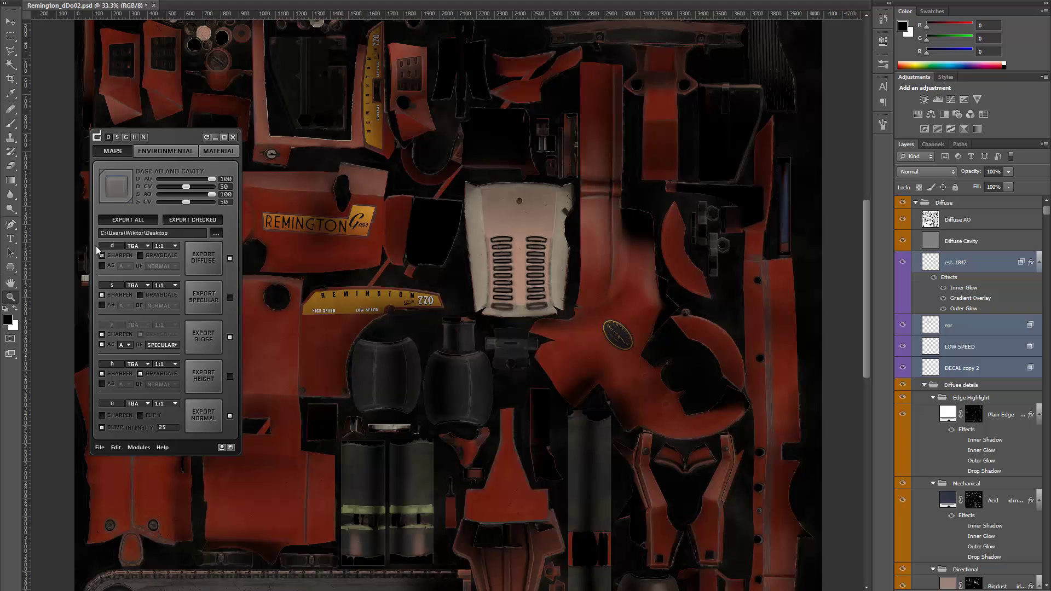
Step: Include the specular map among the maps marked for export
{"action": "left_click_drag", "start_coordinate": [185, 136], "coordinate": [191, 134]}
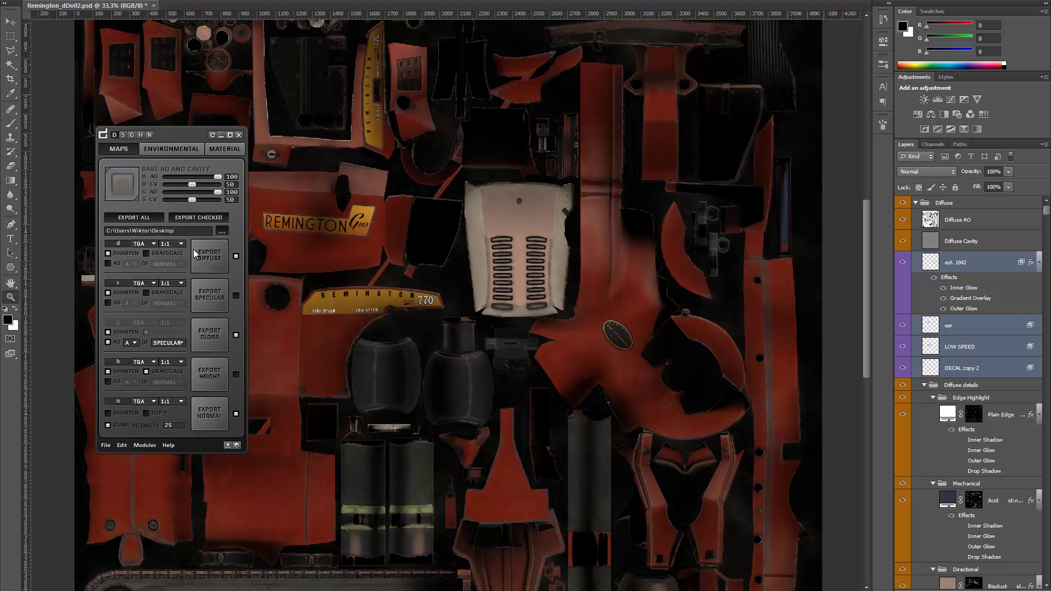
{"action": "left_click", "coordinate": [236, 296]}
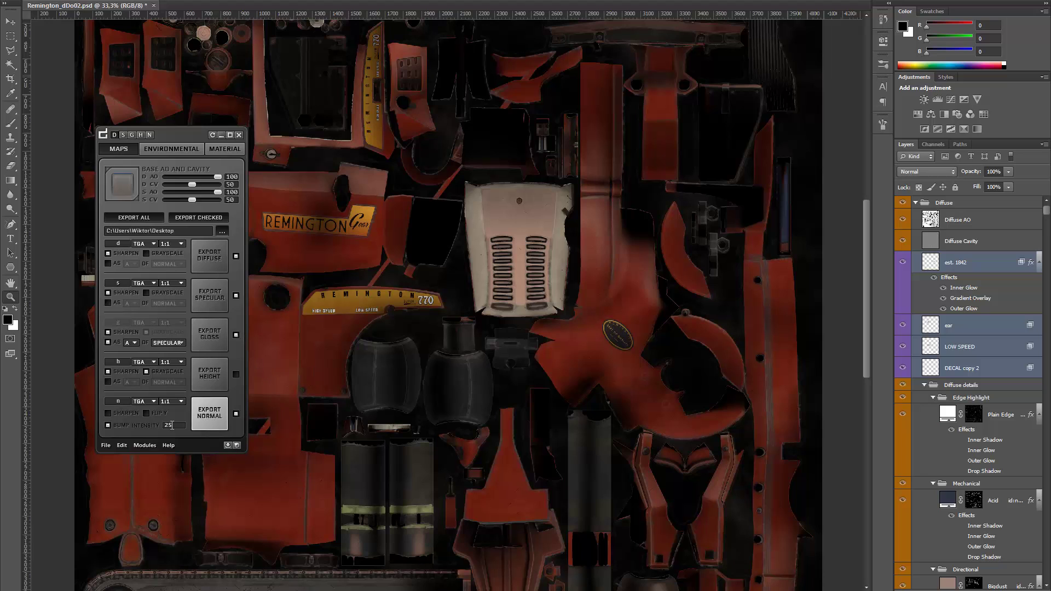
Step: Look through the gloss export's channel choices and the target map choices it can be packed into
{"action": "left_click_drag", "start_coordinate": [172, 135], "coordinate": [176, 103]}
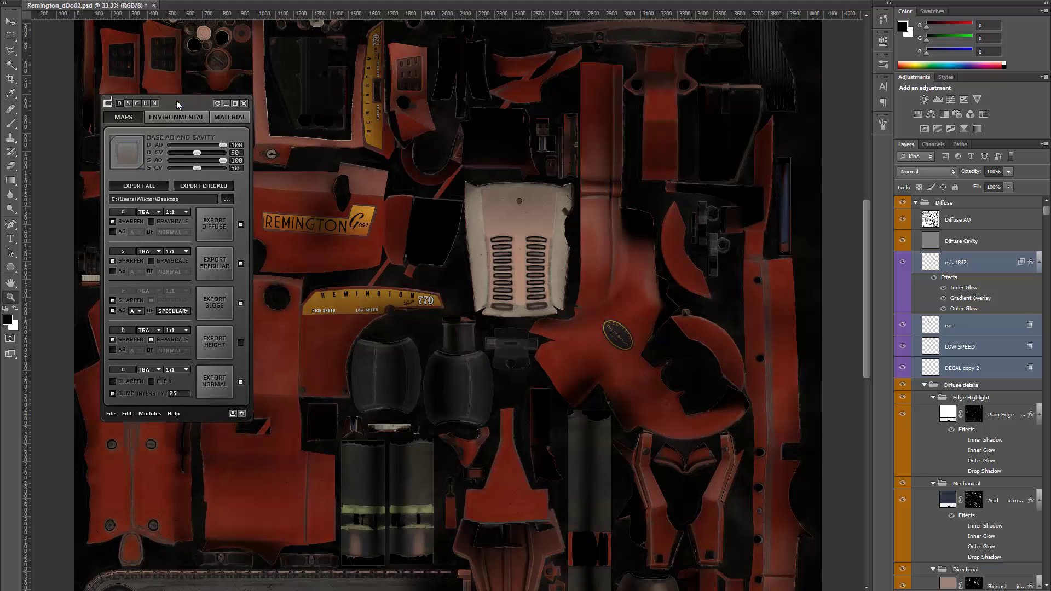
{"action": "left_click", "coordinate": [134, 311]}
{"action": "left_click", "coordinate": [138, 310]}
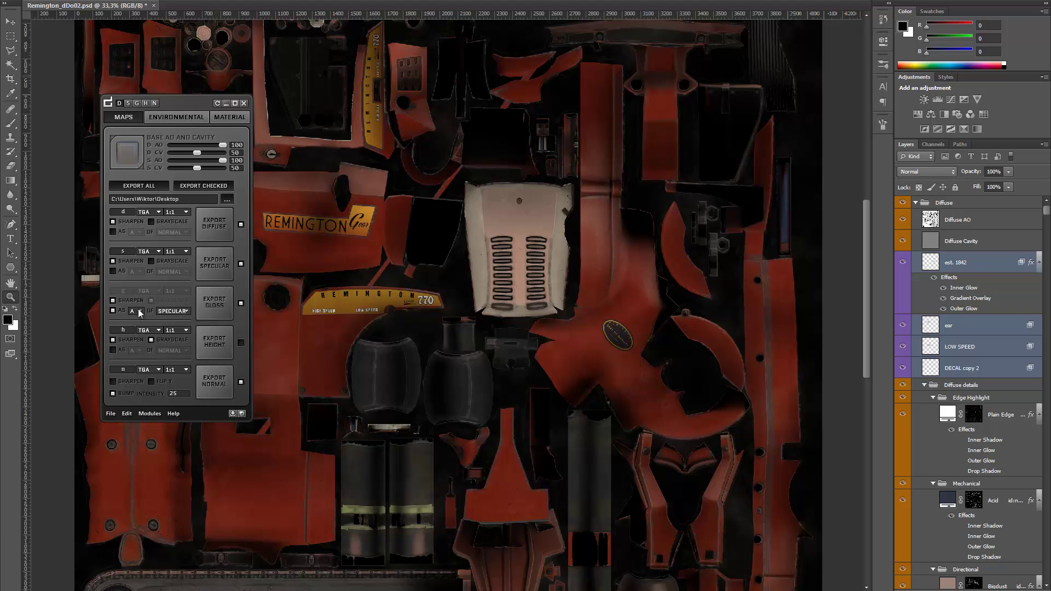
{"action": "left_click", "coordinate": [176, 309]}
{"action": "left_click", "coordinate": [176, 310]}
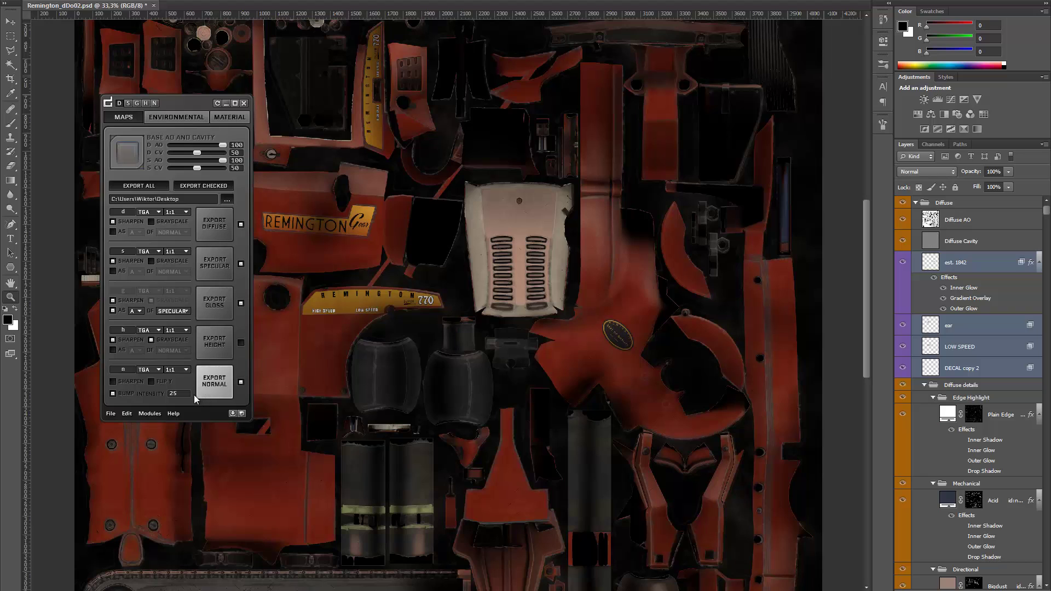
Step: Inspect the height map's surface detail up close and set the normal export's bump intensity to 35
{"action": "left_click_drag", "start_coordinate": [178, 394], "coordinate": [154, 394]}
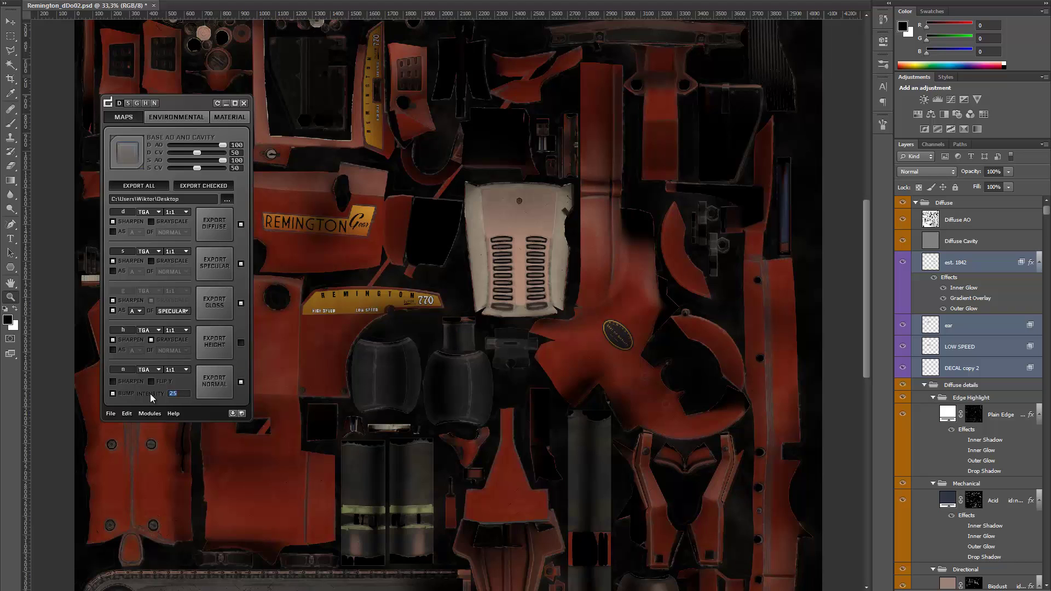
{"action": "left_click", "coordinate": [182, 392]}
{"action": "left_click_drag", "start_coordinate": [184, 393], "coordinate": [159, 393]}
{"action": "left_click", "coordinate": [174, 393]}
{"action": "left_click", "coordinate": [145, 104]}
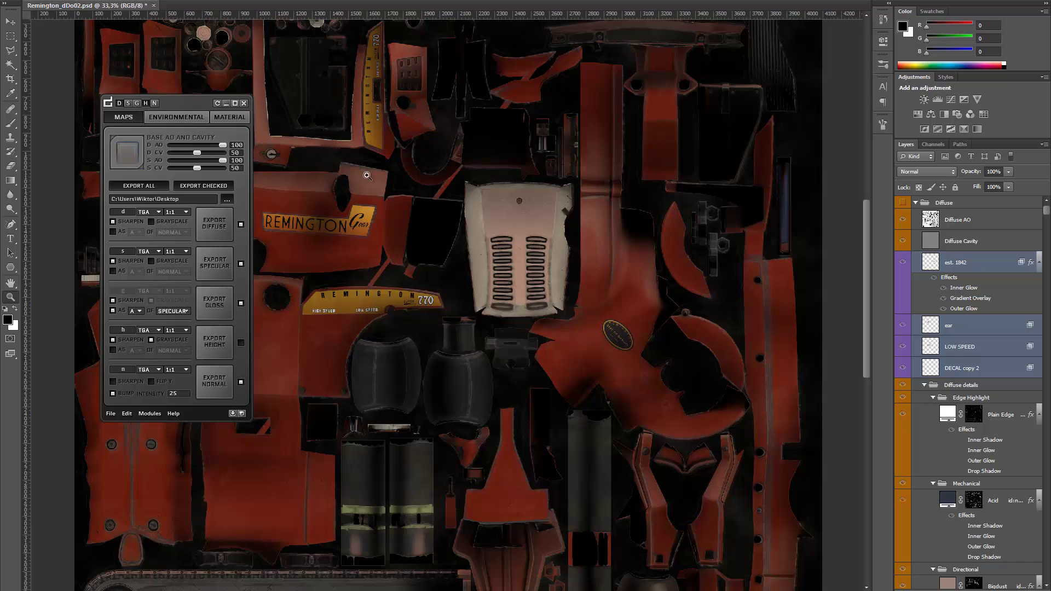
{"action": "left_click_drag", "start_coordinate": [438, 250], "coordinate": [450, 315]}
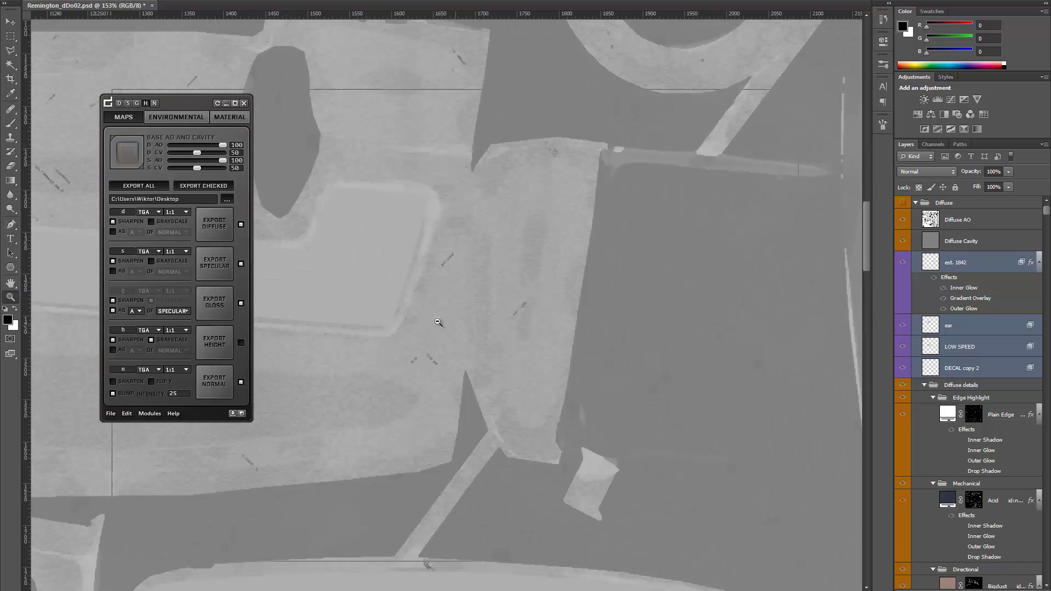
{"action": "key", "text": "ctrl+minus"}
{"action": "key", "text": "ctrl+plus"}
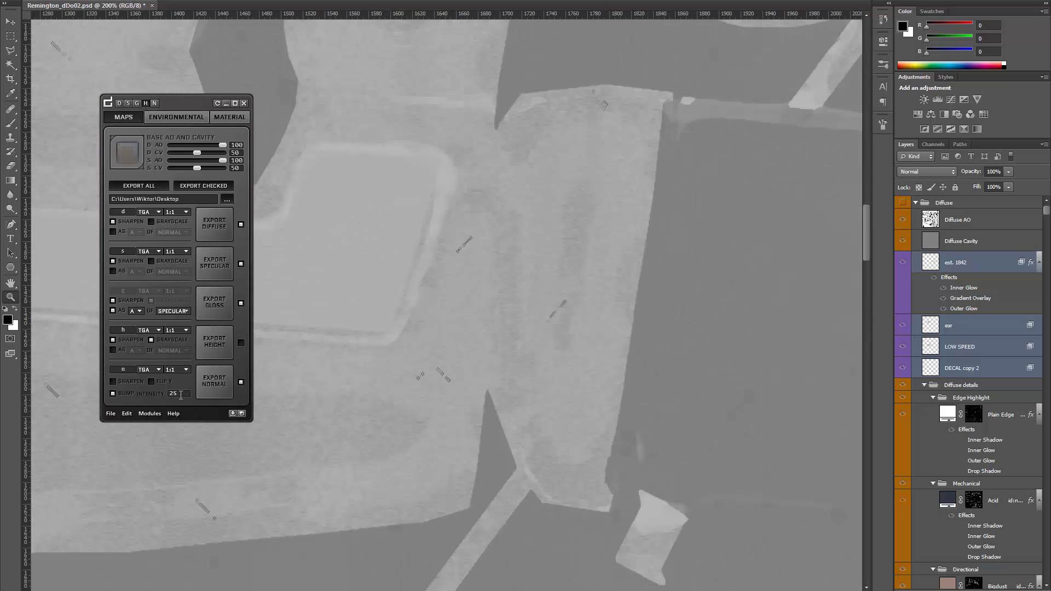
{"action": "type", "text": "35"}
{"action": "left_click_drag", "start_coordinate": [186, 103], "coordinate": [202, 98]}
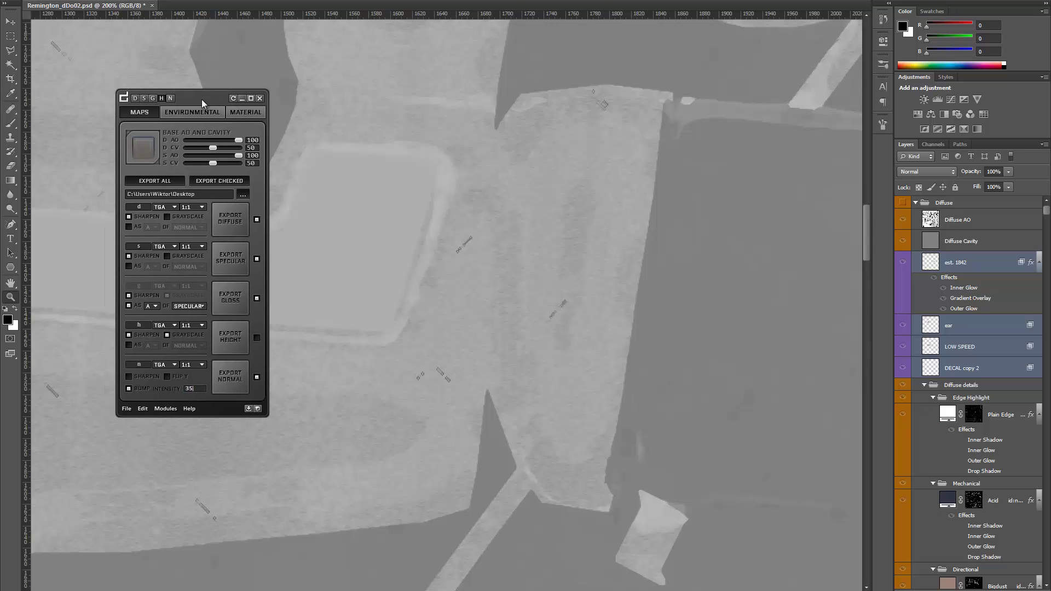
Step: Show the diffuse map again and export the maps marked for export
{"action": "left_click", "coordinate": [135, 99]}
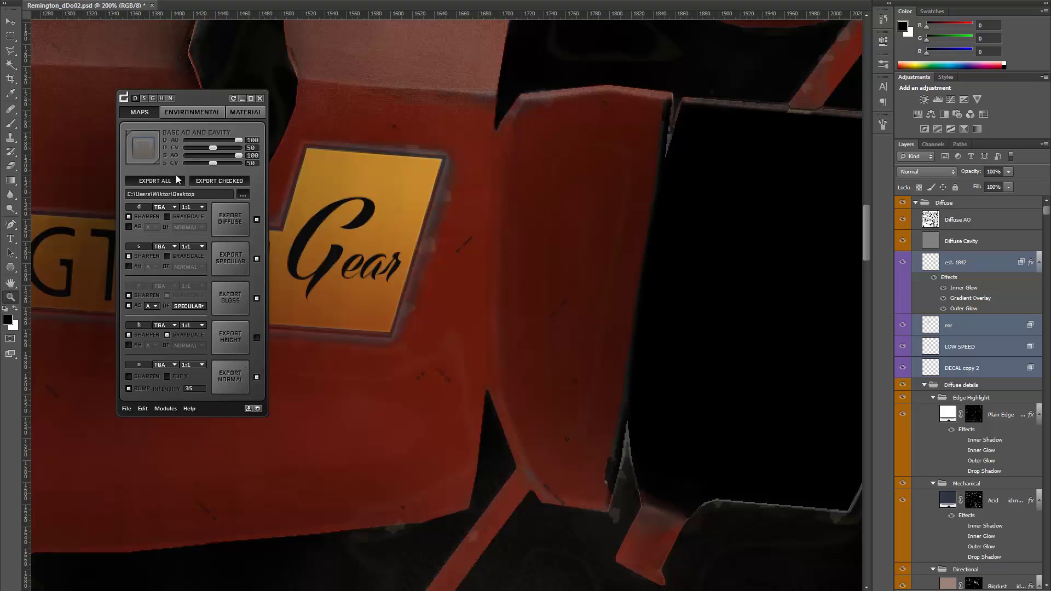
{"action": "left_click", "coordinate": [222, 181]}
Step: Review the environmental detail groups with the Edge Highlight settings alongside the whole diffuse texture
{"action": "left_click", "coordinate": [199, 113]}
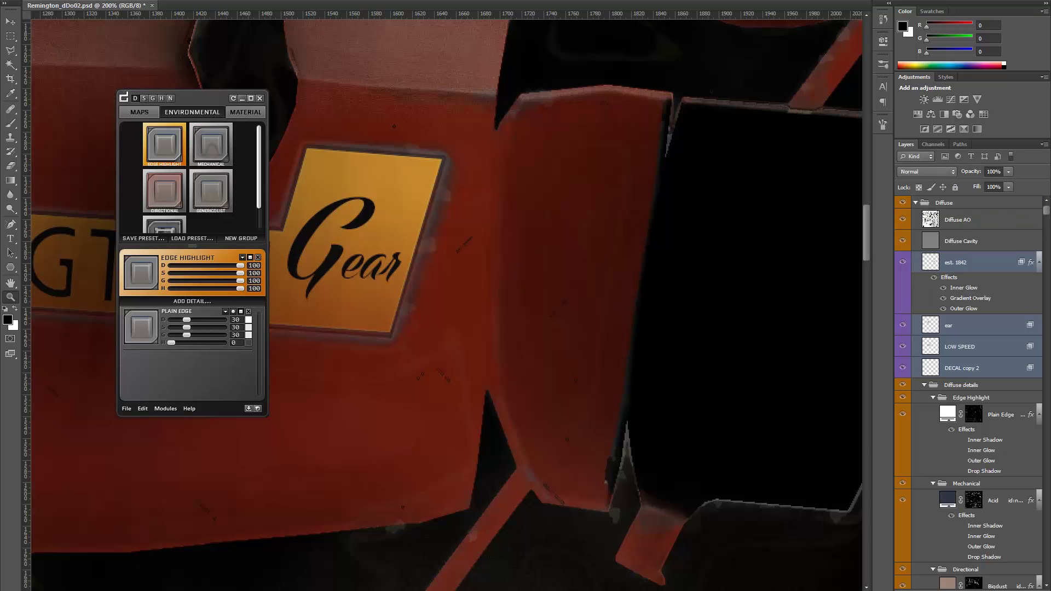
{"action": "left_click", "coordinate": [404, 273], "text": "alt"}
{"action": "left_click", "coordinate": [412, 254], "text": "alt"}
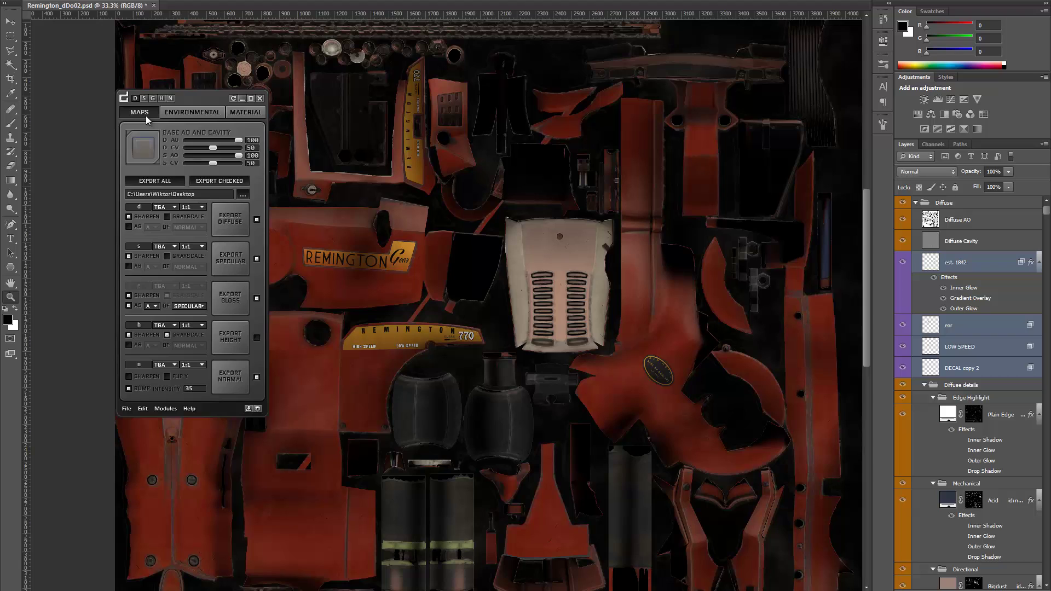
{"action": "left_click", "coordinate": [179, 112]}
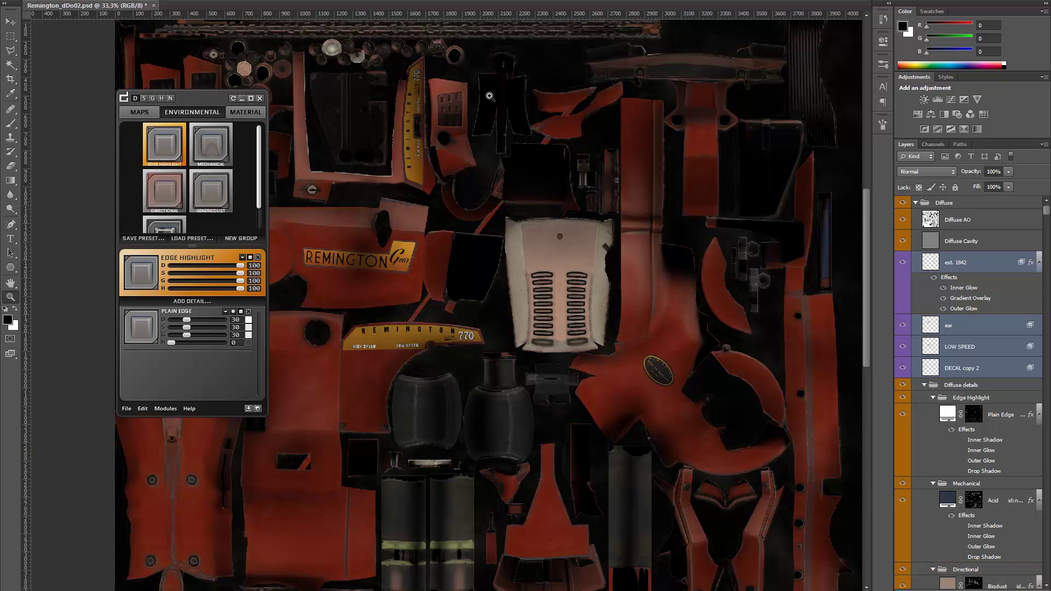
{"action": "left_click_drag", "start_coordinate": [464, 326], "coordinate": [445, 308]}
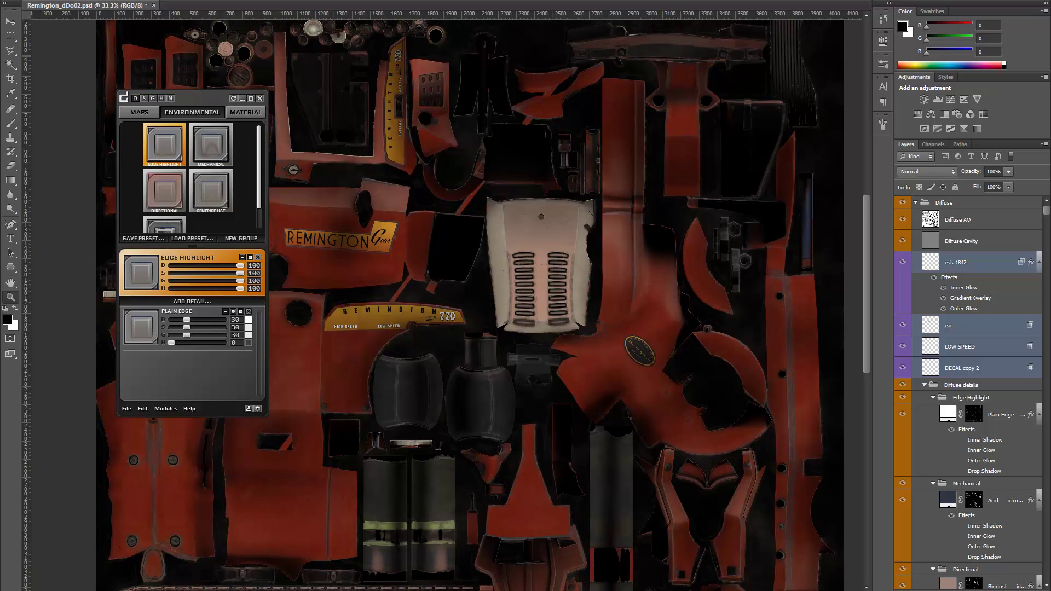